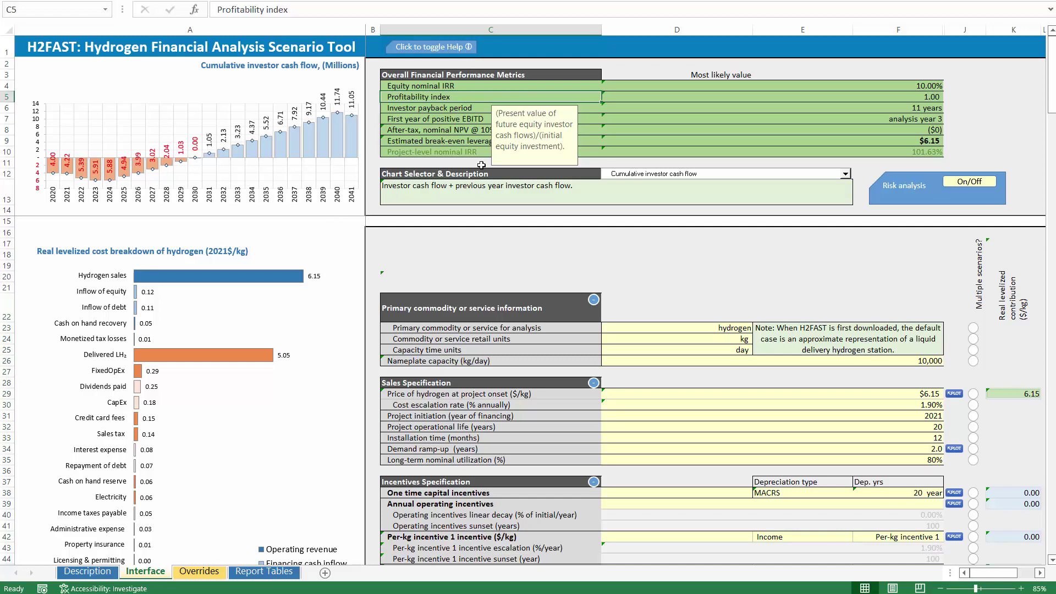
Step: Look over the Interface sheet's input sections, from the commodity information down to the feedstock and VarOpEx entries
click(443, 243)
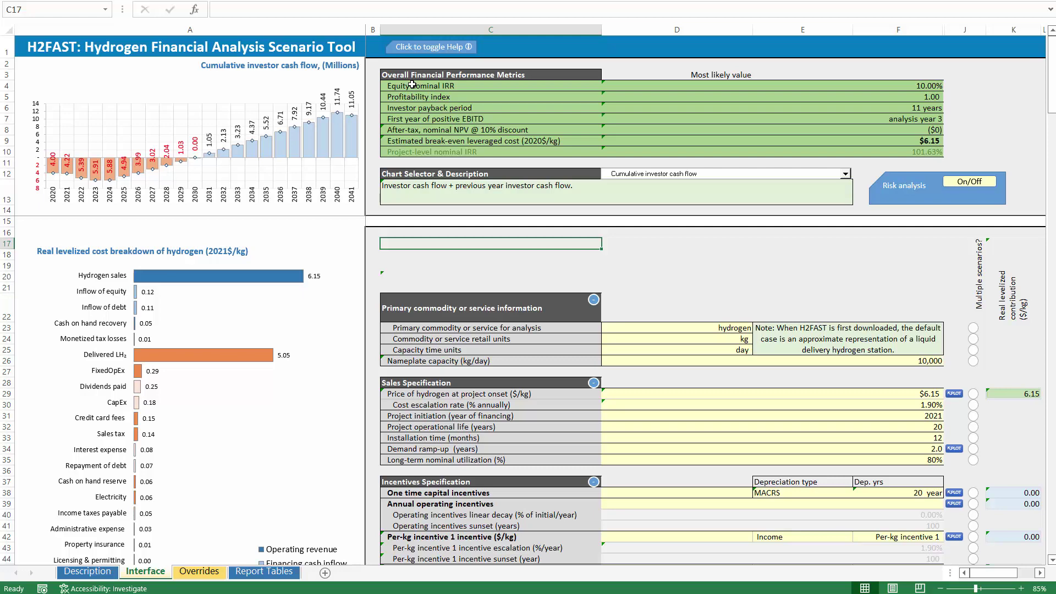
click(680, 295)
scroll(680, 297, down, 10)
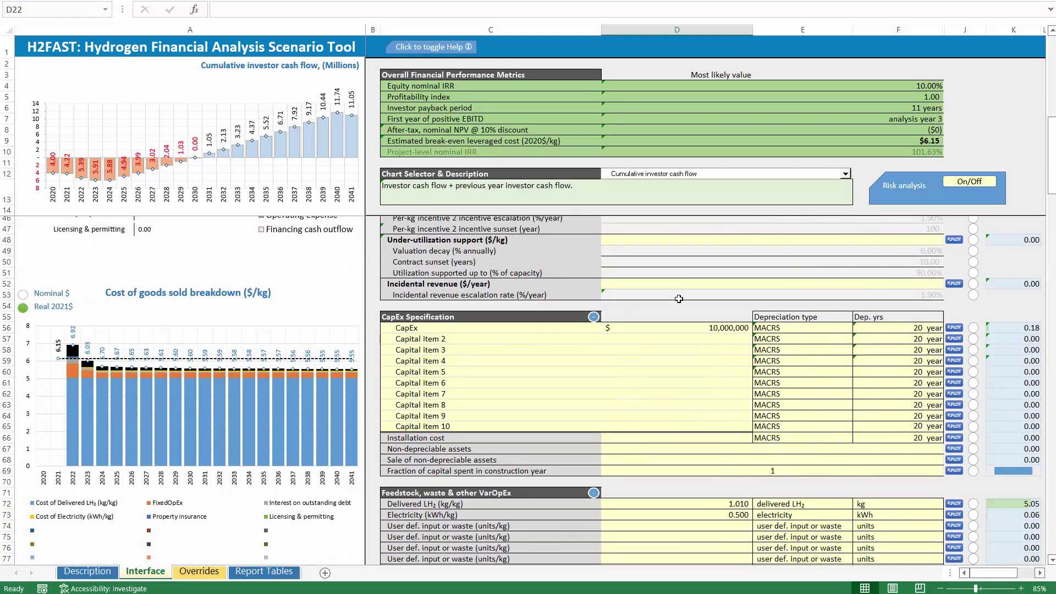
scroll(679, 299, down, 2)
scroll(673, 293, up, 10)
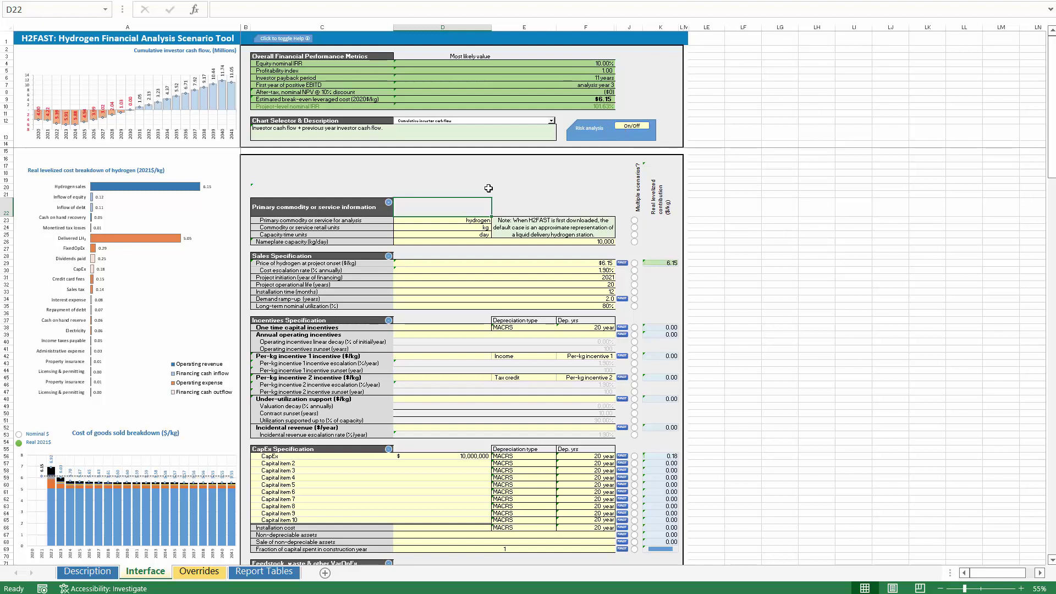
click(427, 194)
ctrl+scroll(427, 195, up, 2)
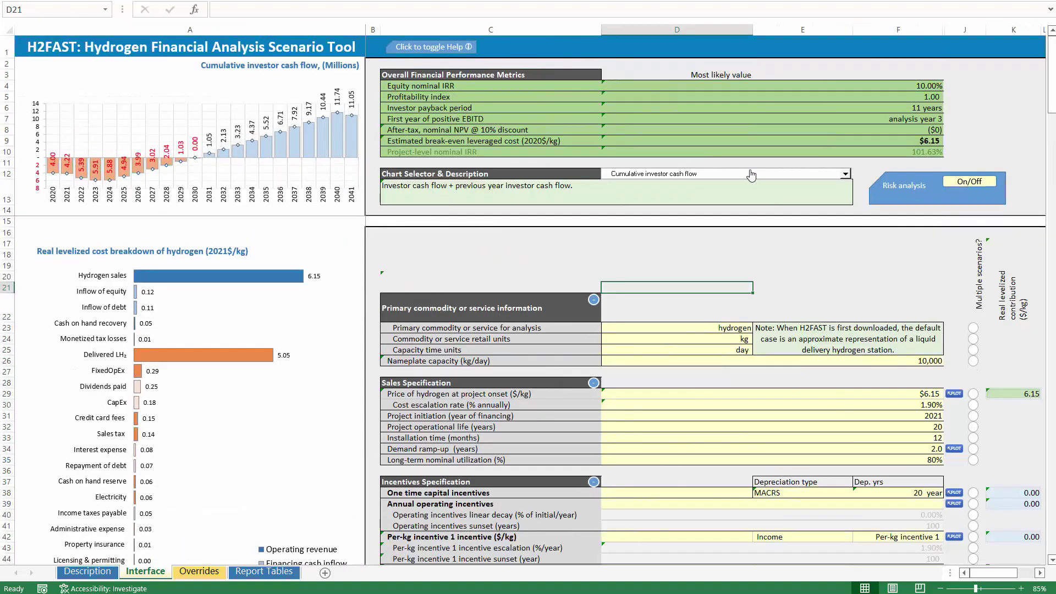
Step: Display the chart for Cost of user def. input or waste ($/units), followed by Hydrogen sales ($/year)
click(846, 175)
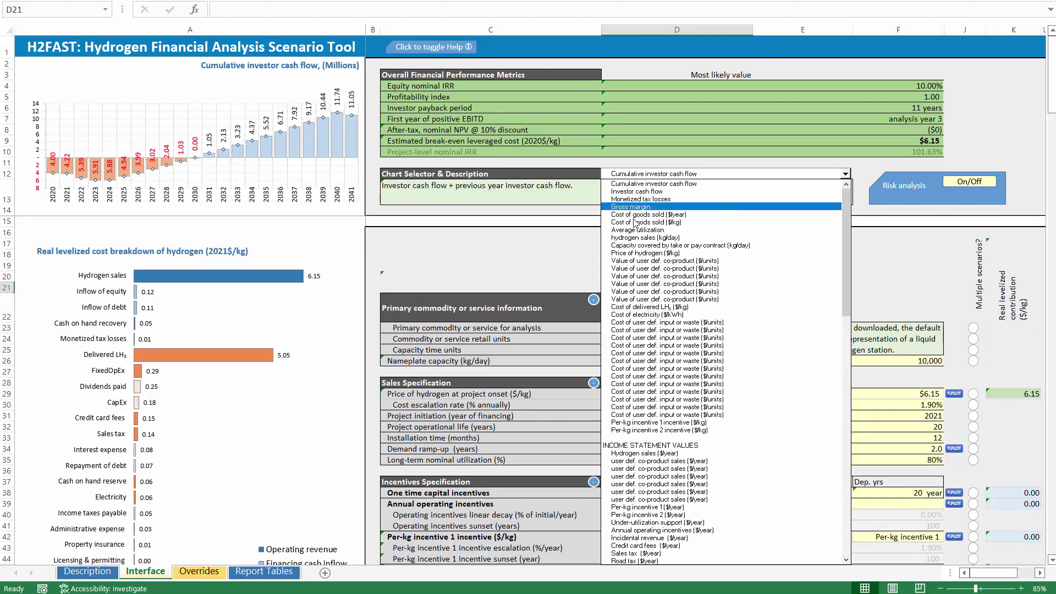
click(655, 326)
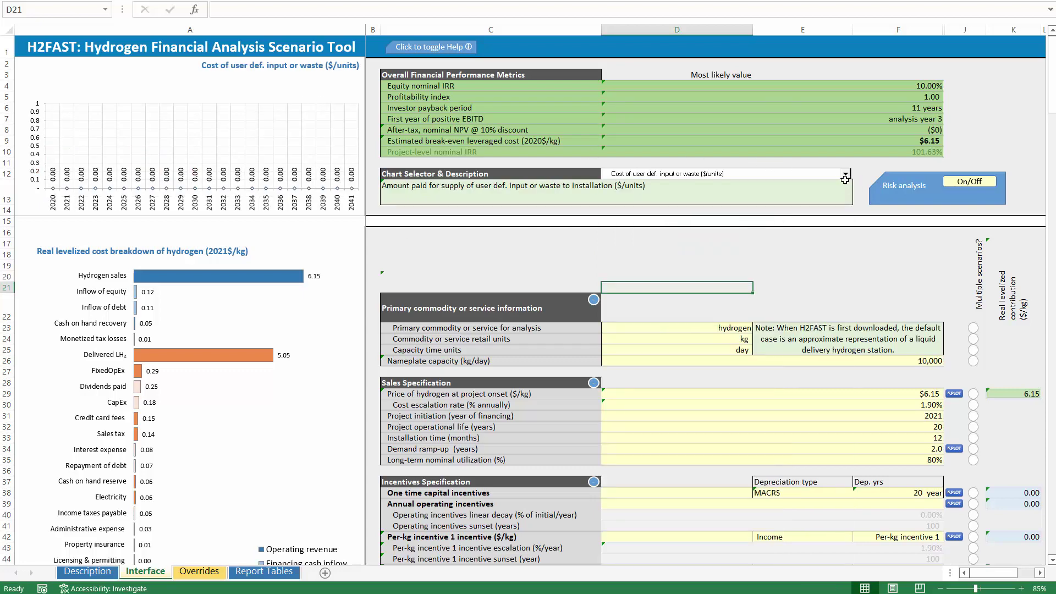
click(846, 175)
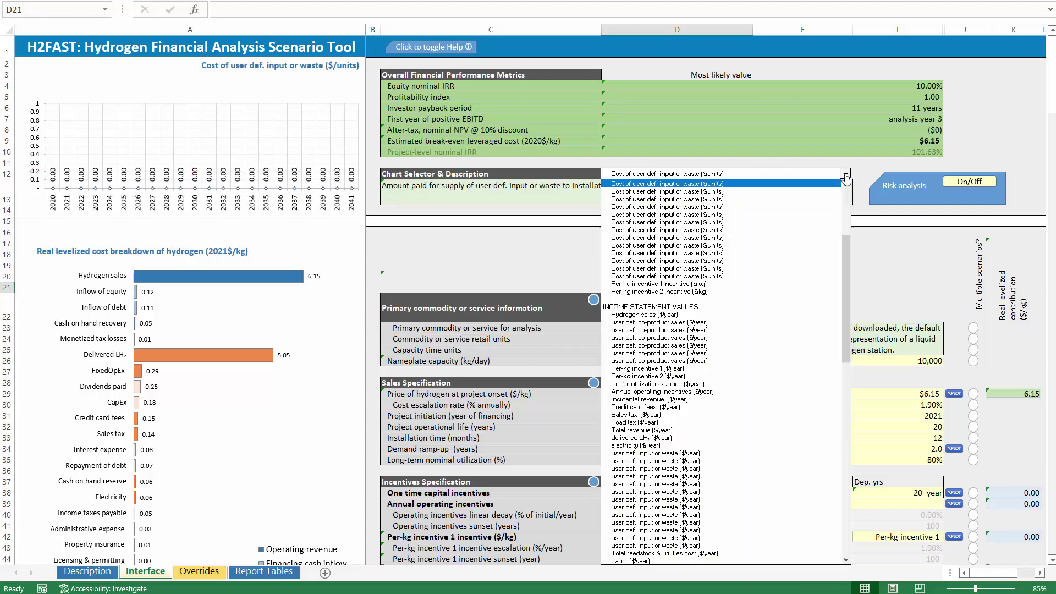
click(688, 315)
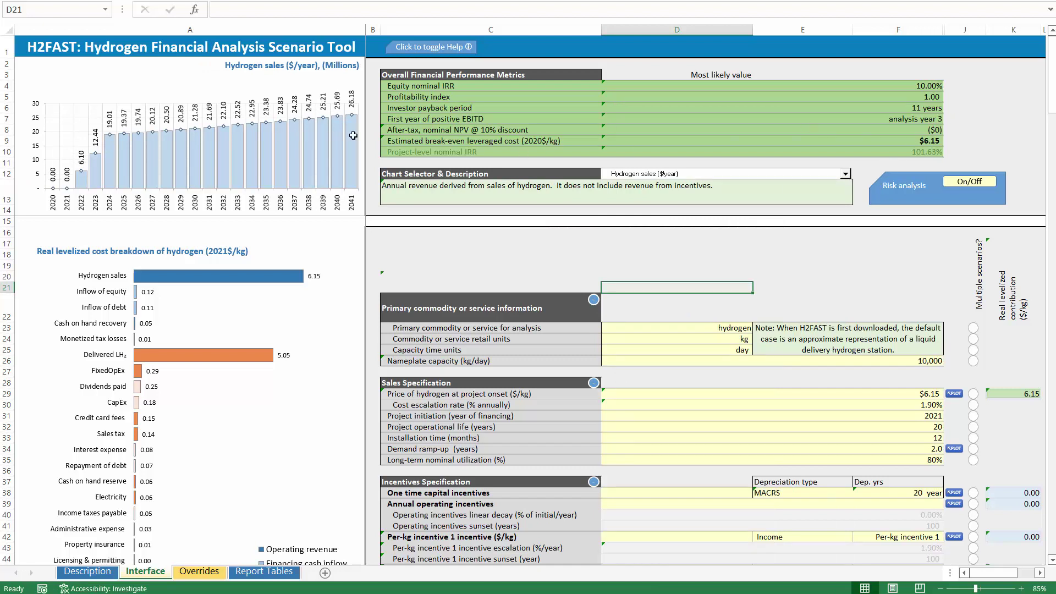
Step: Chart user def. input or waste ($/year), and return the chart to Cumulative investor cash flow
click(847, 175)
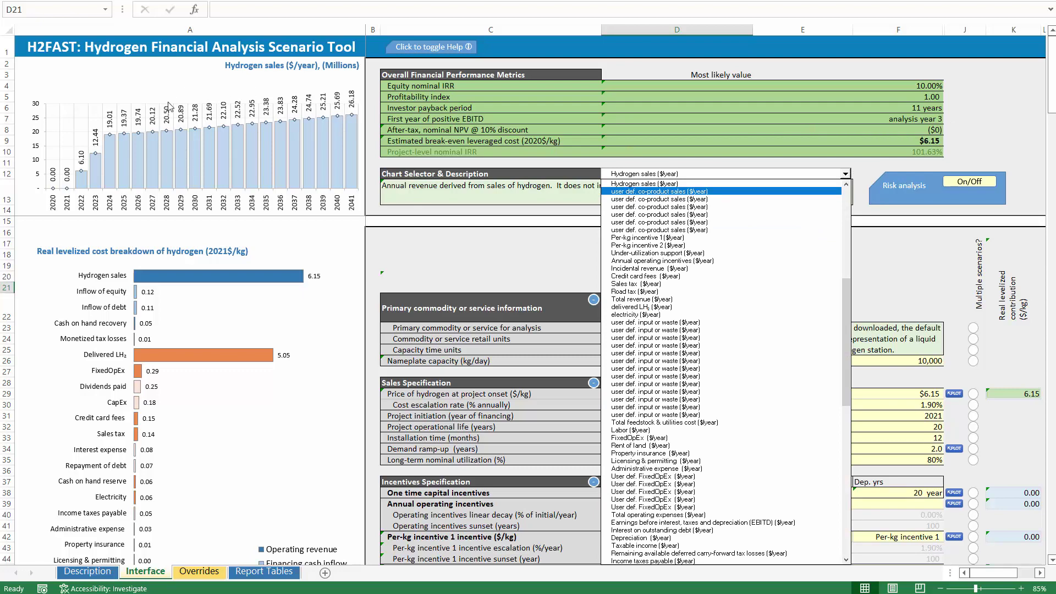
click(655, 380)
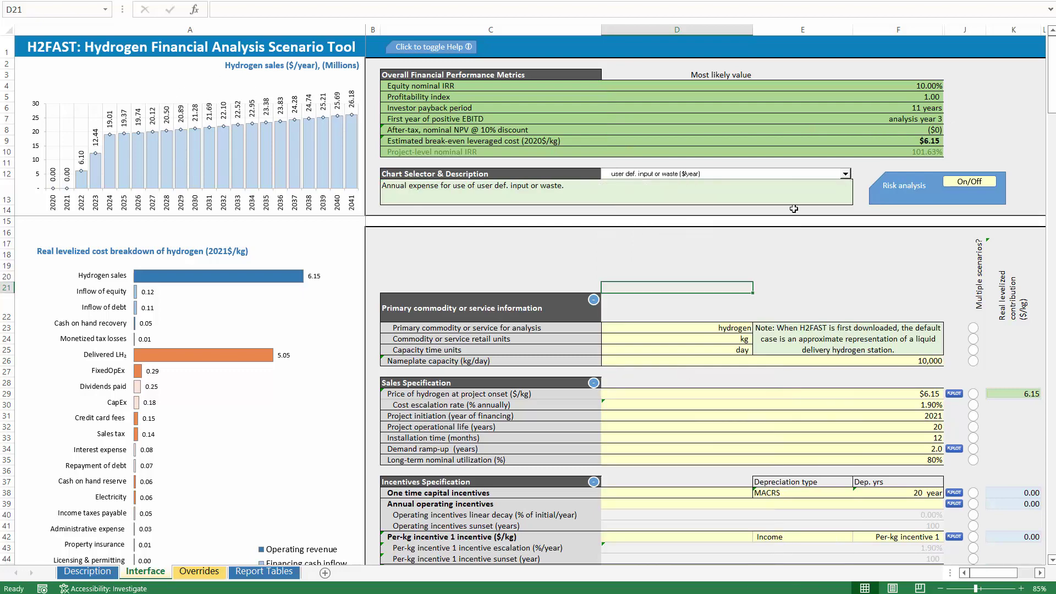
click(845, 174)
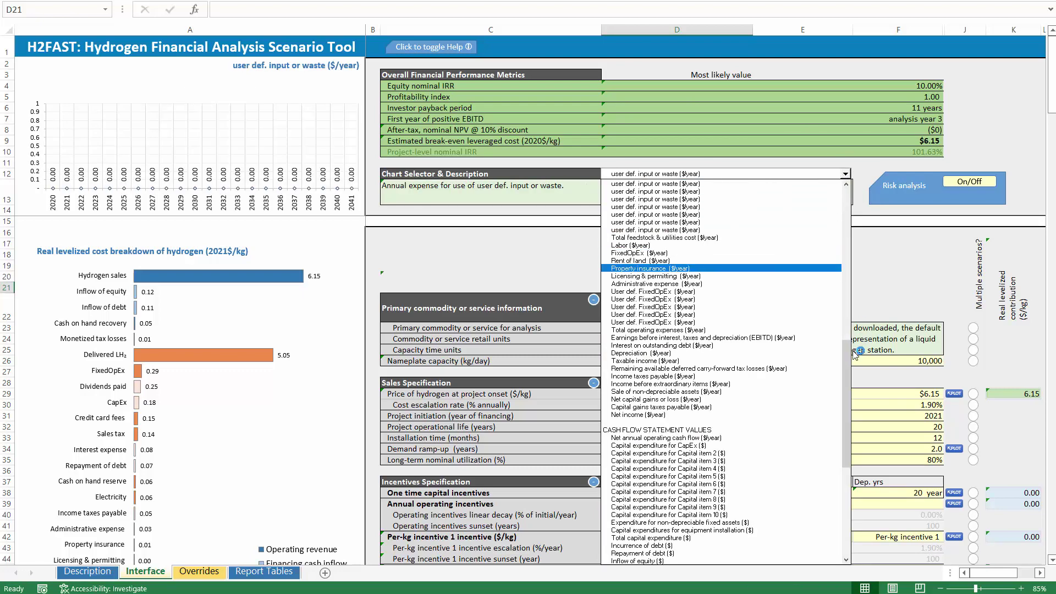
drag(846, 370, 738, 216)
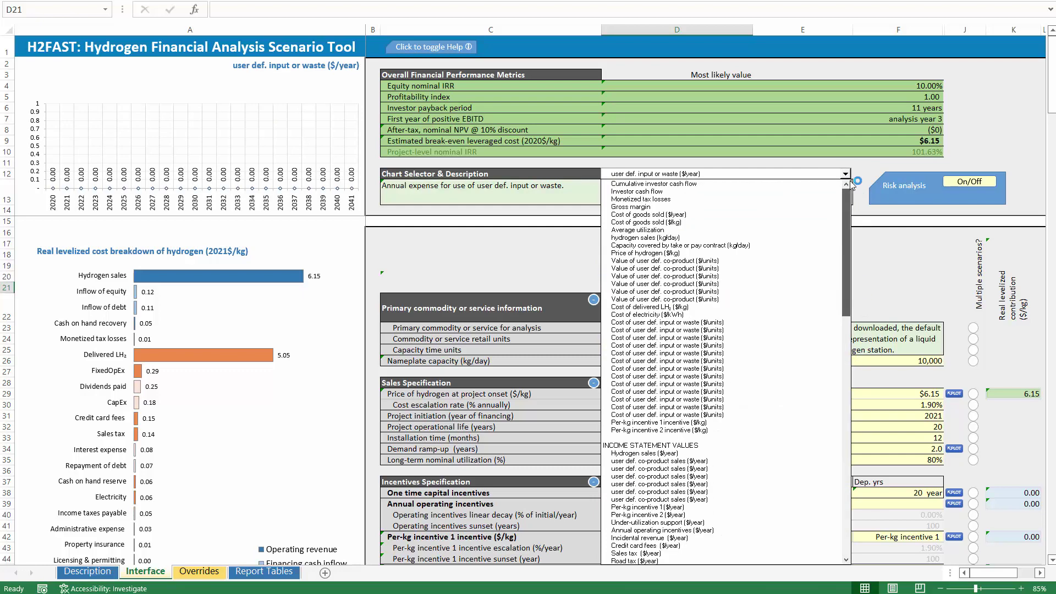
click(657, 186)
Step: Display the Investor cash flow chart, followed by the Labor ($/year) chart from the income statement values
click(845, 174)
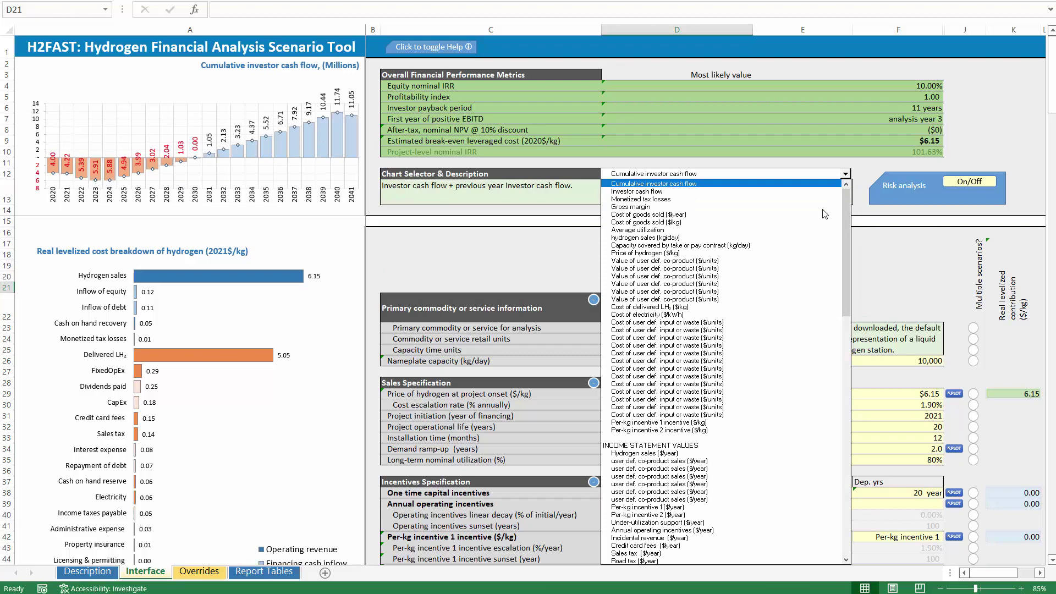
click(698, 192)
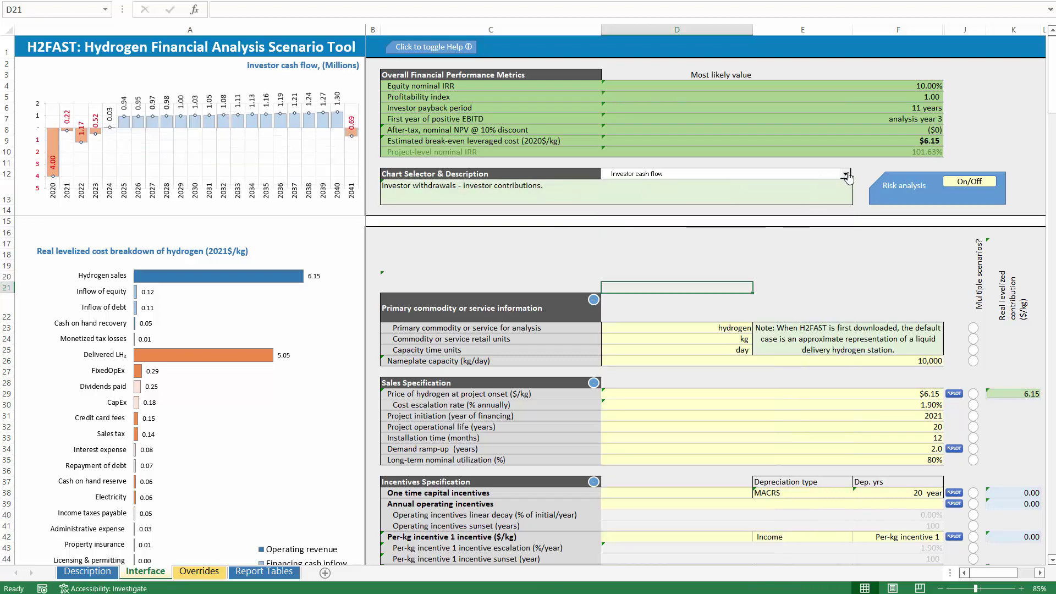
click(846, 174)
scroll(841, 272, down, 8)
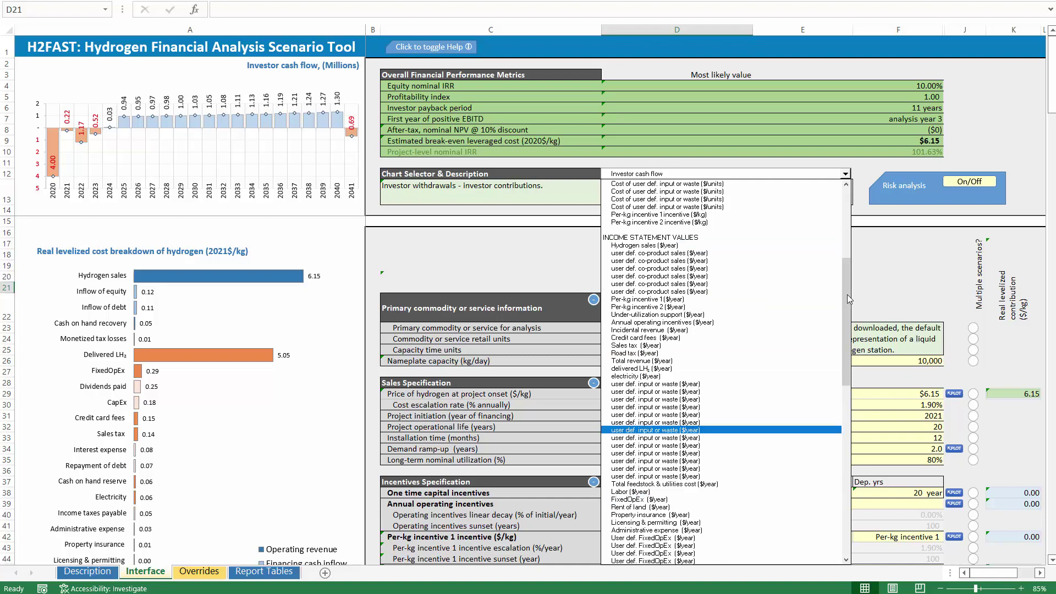
scroll(798, 330, down, 4)
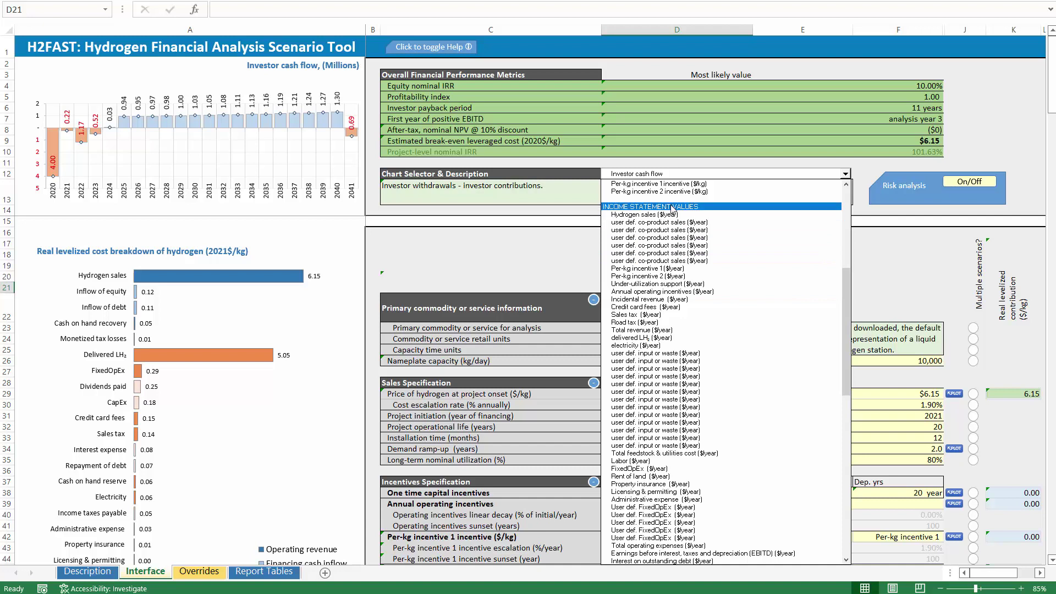
click(667, 461)
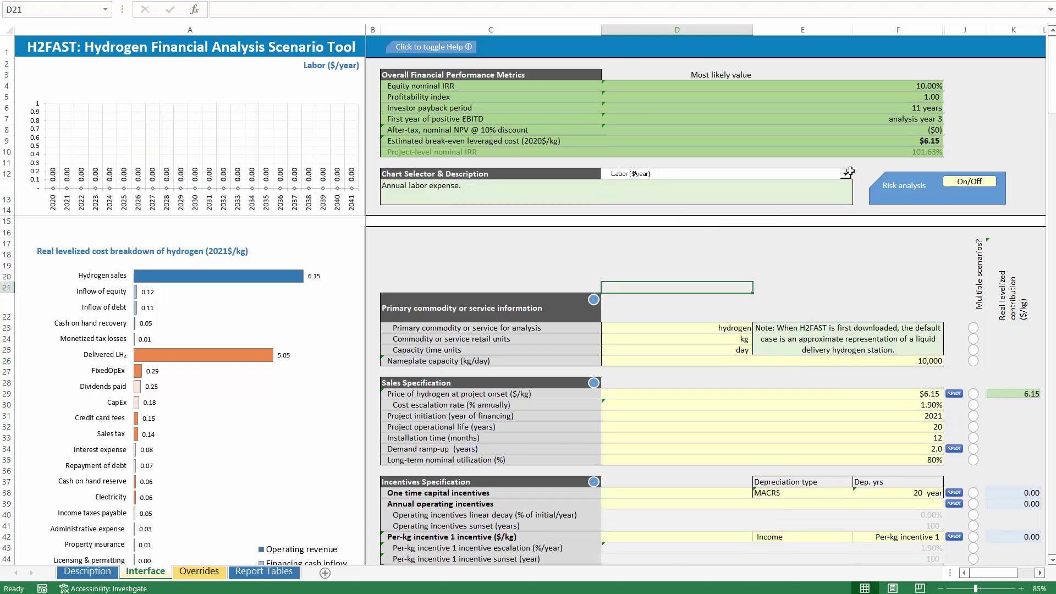
Step: Browse the available chart options through the cash flow, balance sheet and ratio analysis groups, keeping the current selection
drag(847, 389, 848, 456)
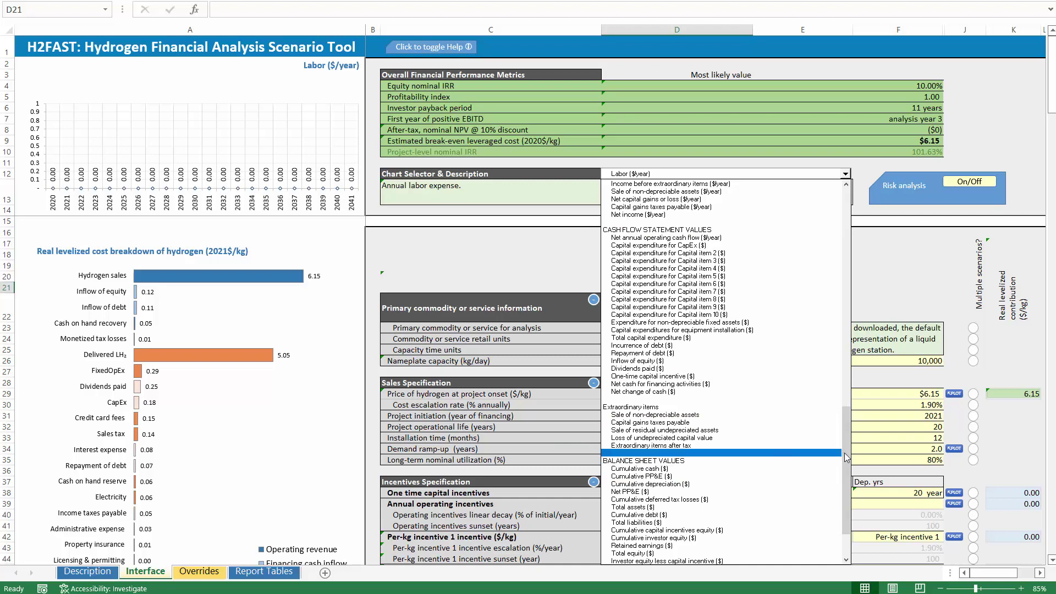
drag(847, 457, 847, 499)
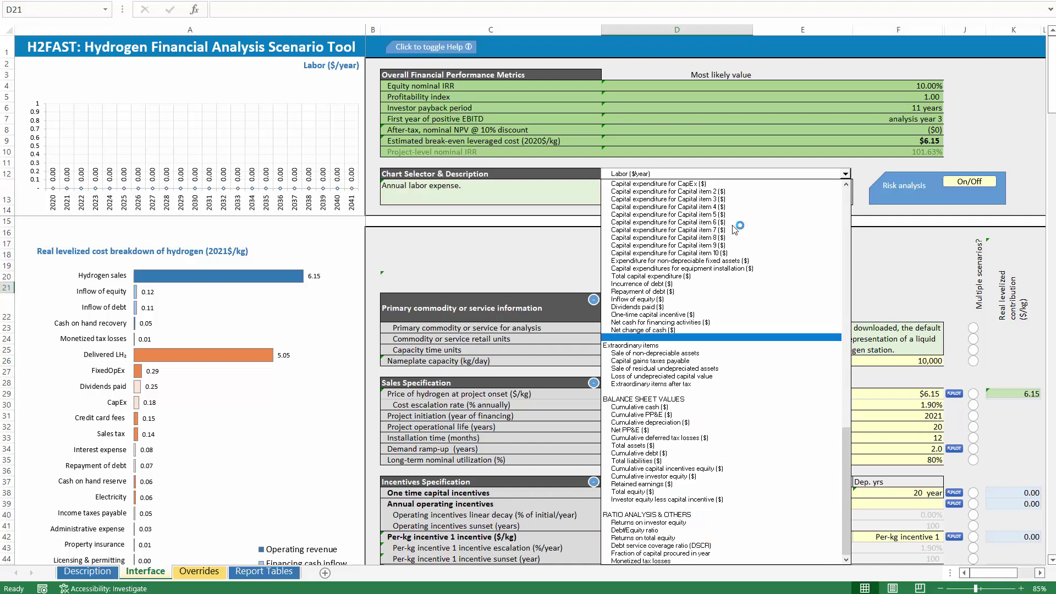
click(846, 190)
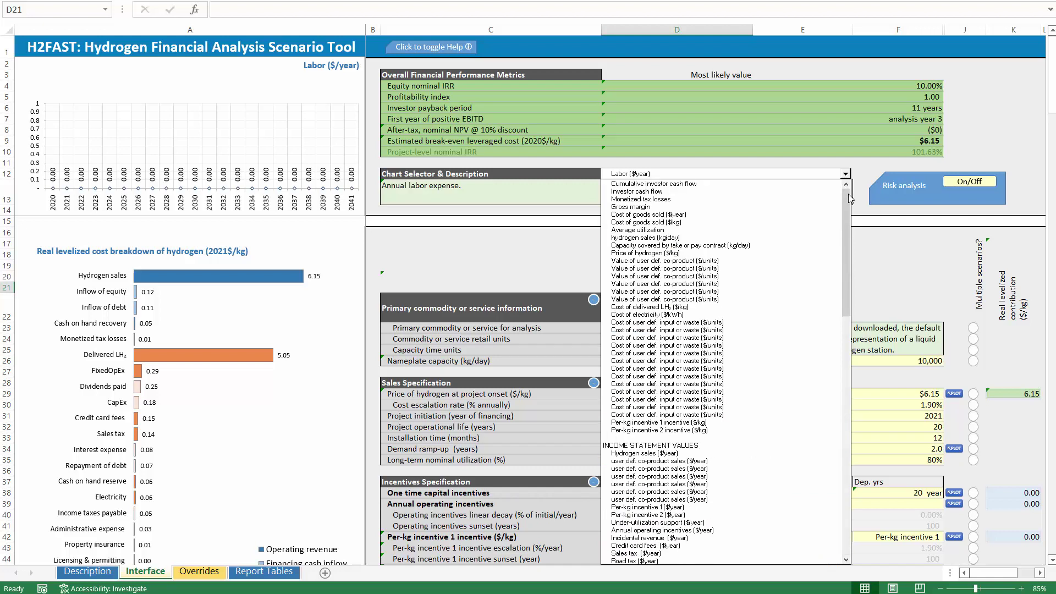
click(494, 238)
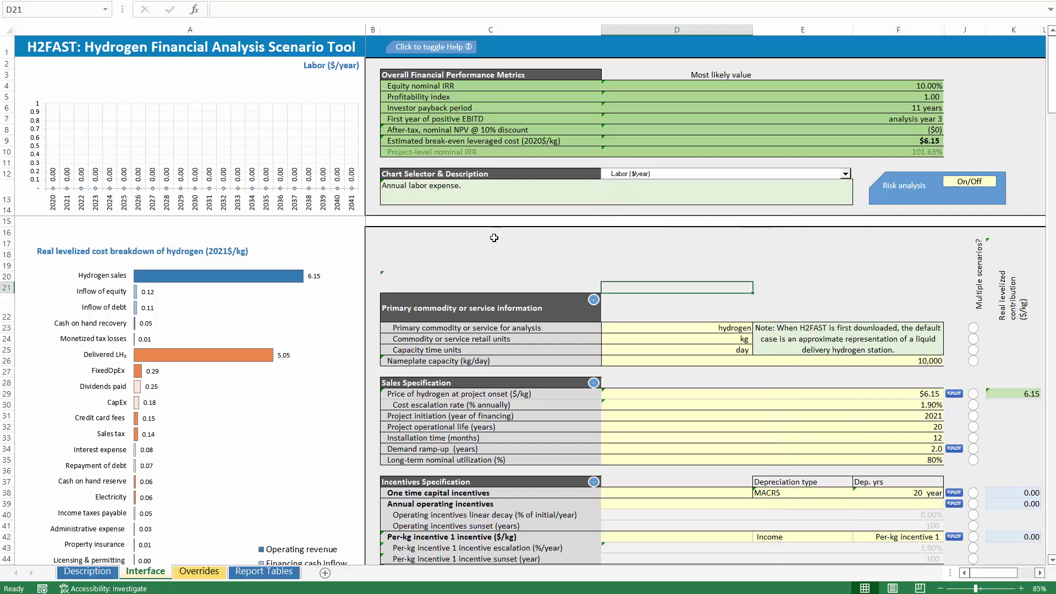
Step: Plot the annual delivered LH₂ expense directly from its row in the Feedstock, waste & other VarOpEx section
click(586, 237)
scroll(632, 240, down, 1)
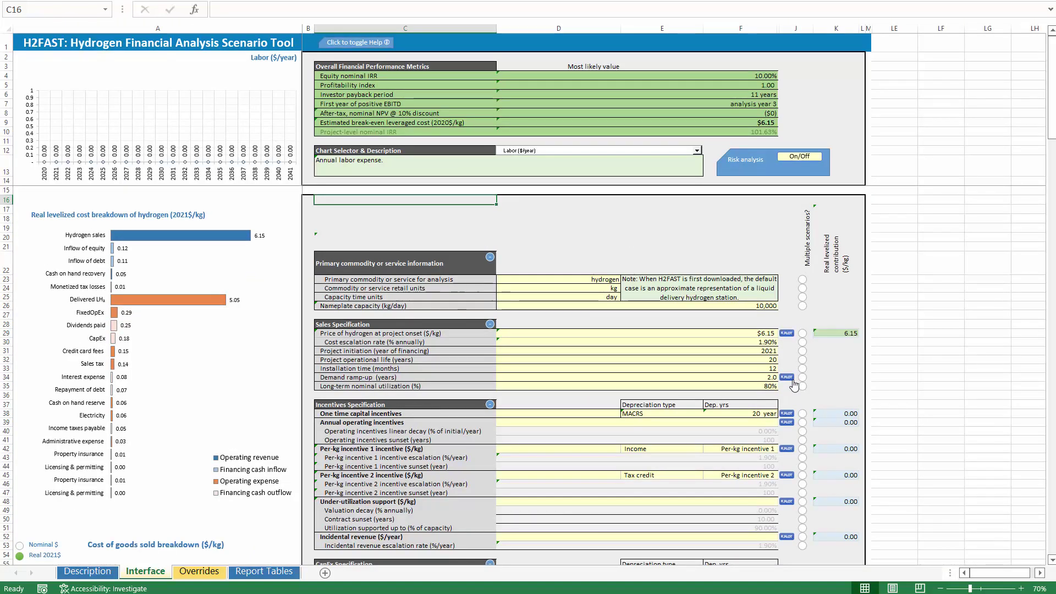
scroll(797, 382, down, 9)
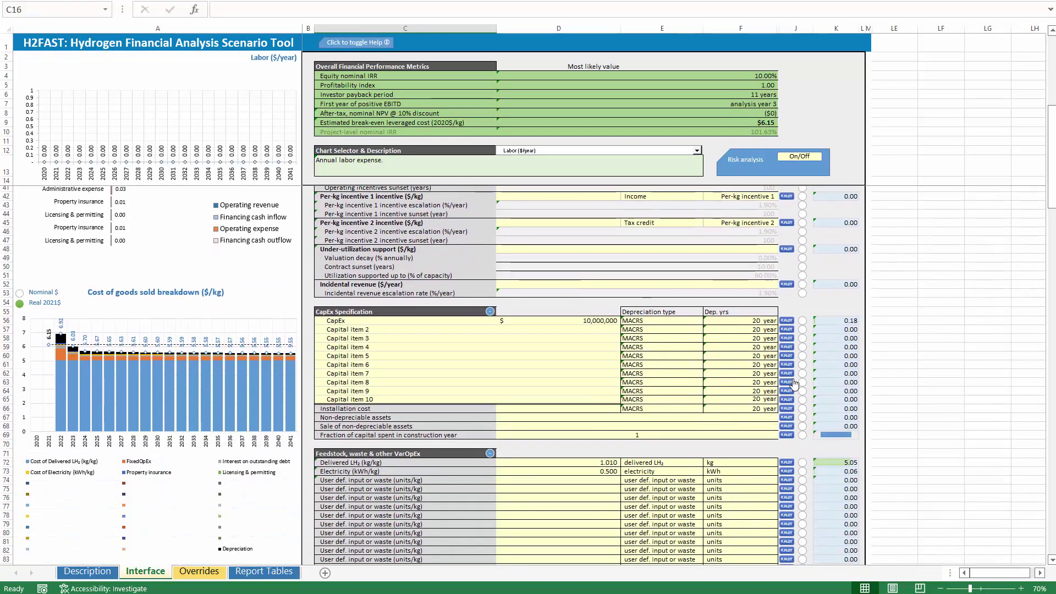
scroll(792, 378, up, 8)
scroll(792, 376, down, 12)
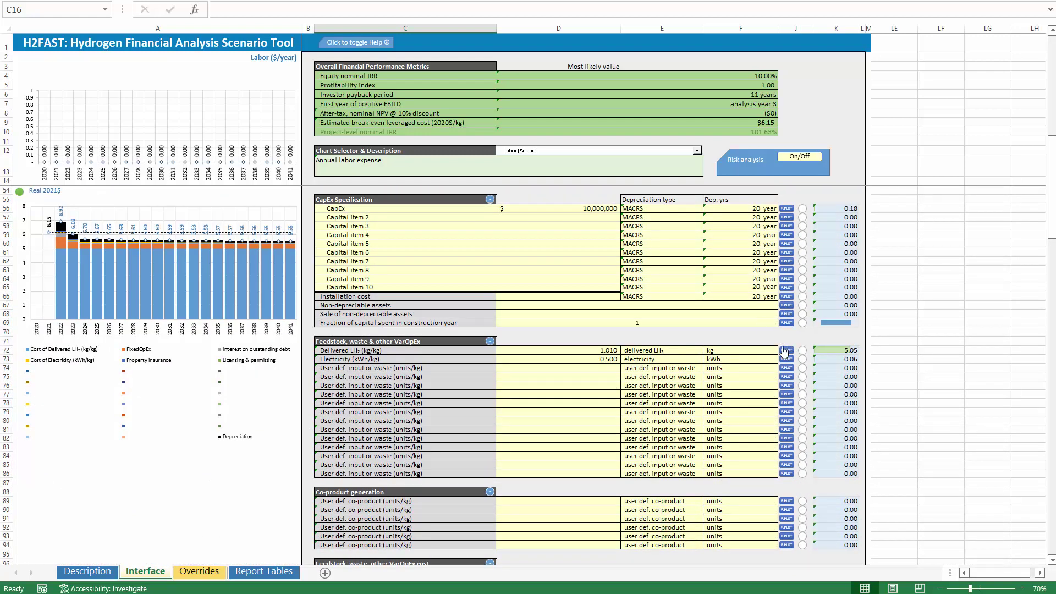
drag(597, 351, 769, 350)
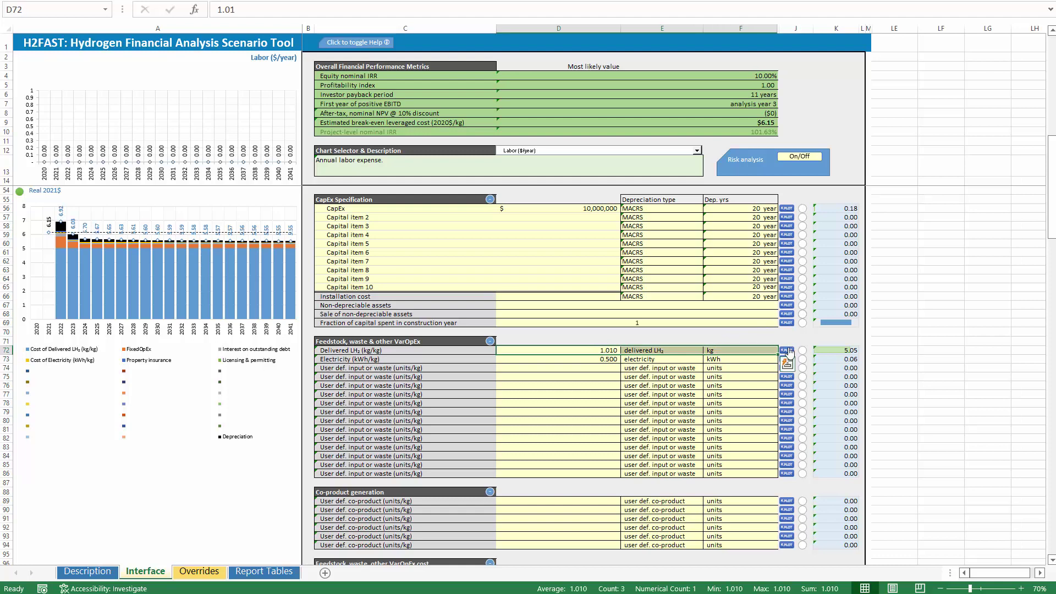
click(782, 333)
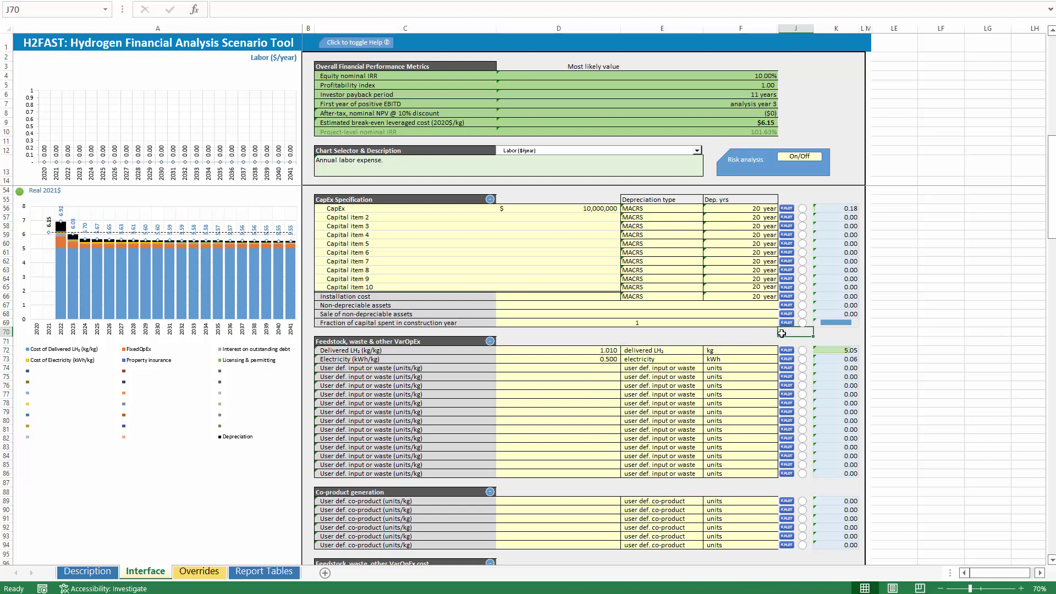
click(697, 151)
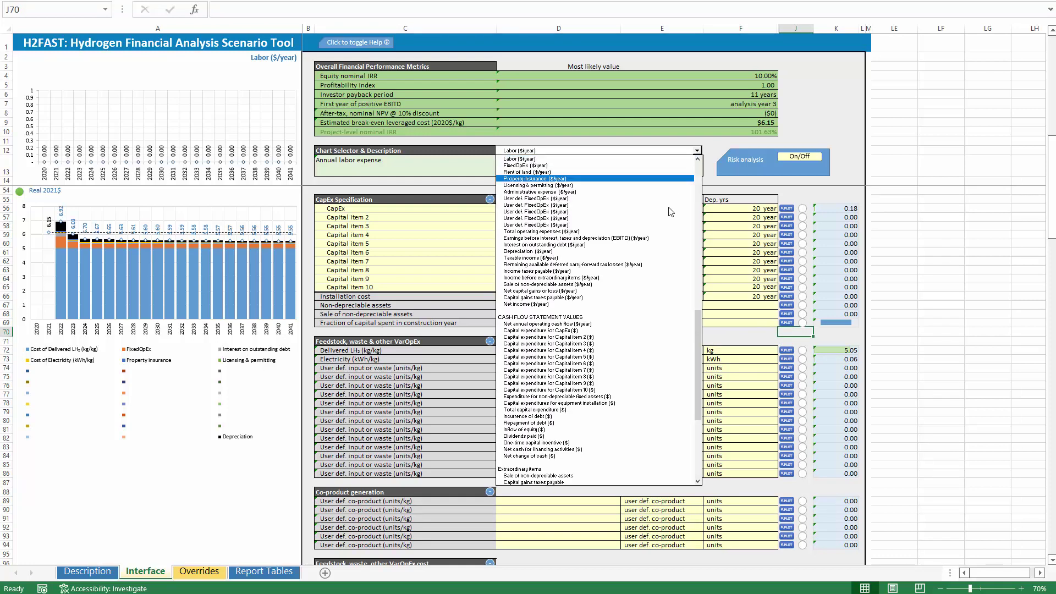
click(773, 350)
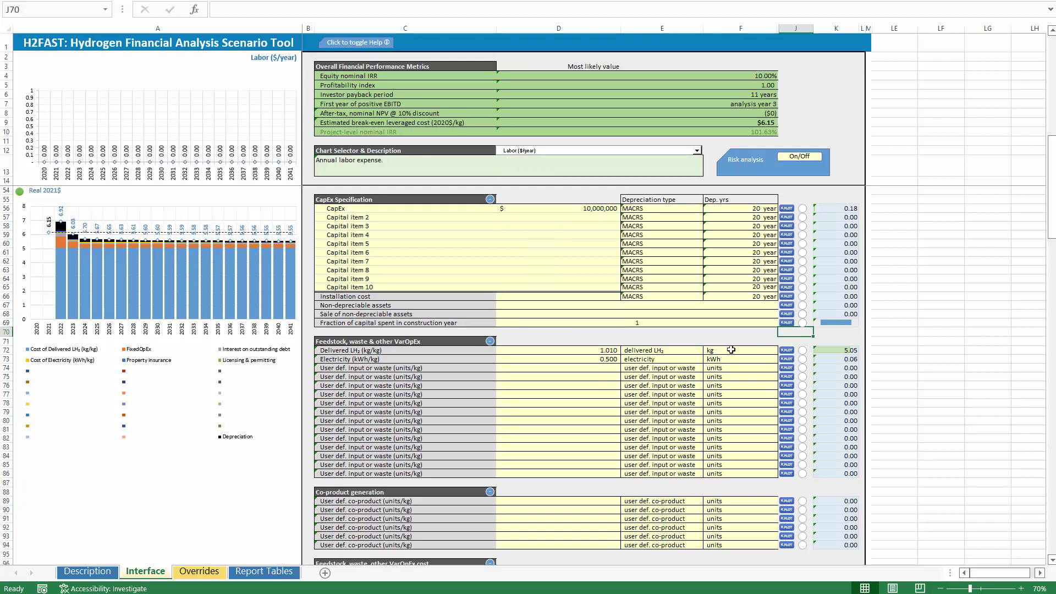
drag(580, 354, 777, 342)
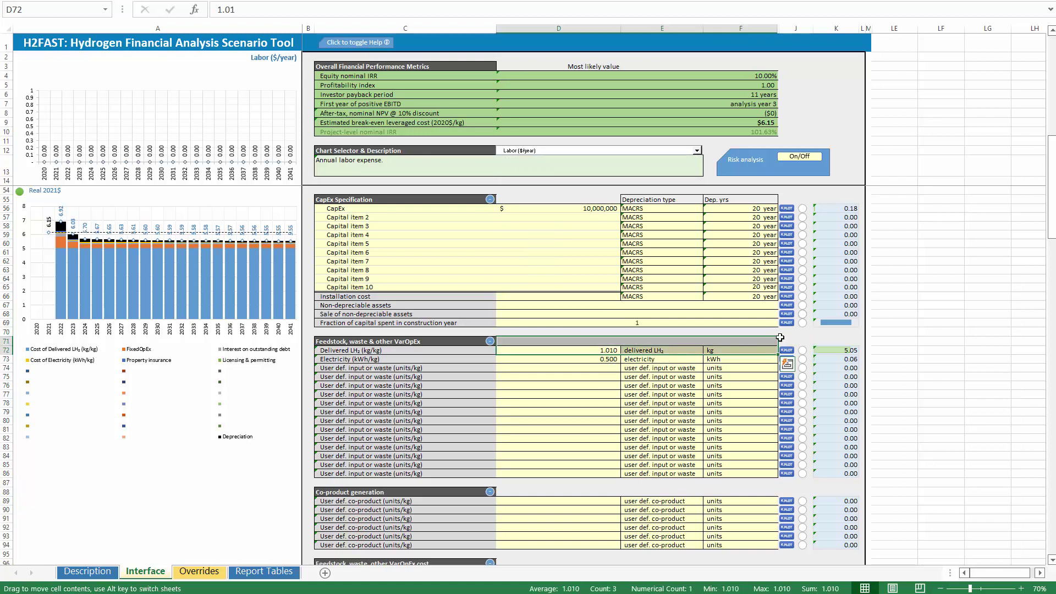
click(791, 350)
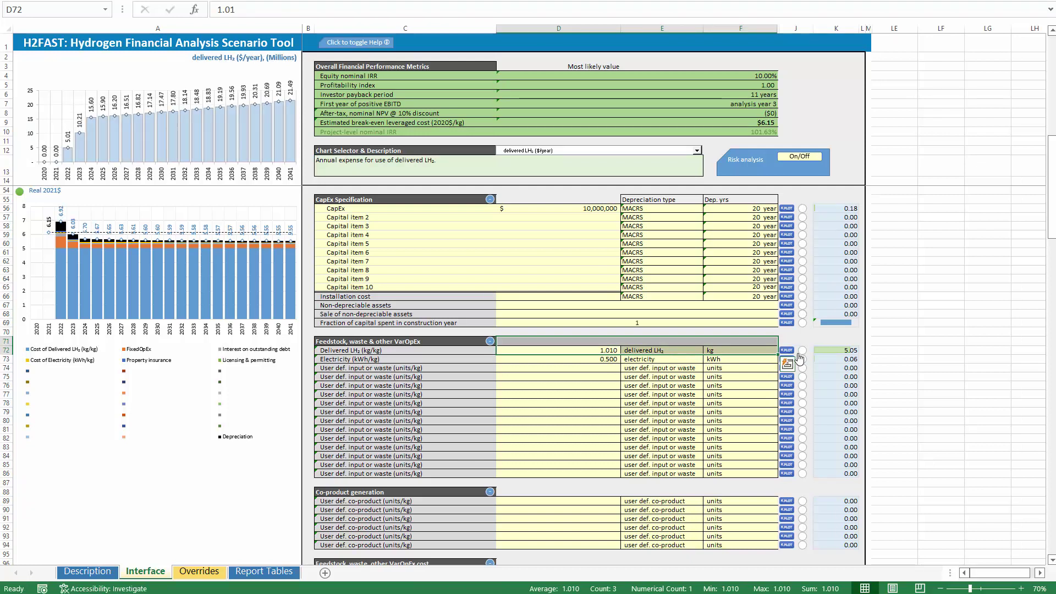
Step: Plot the annual electricity expense from the Electricity (kWh/kg) row of the same section
click(726, 359)
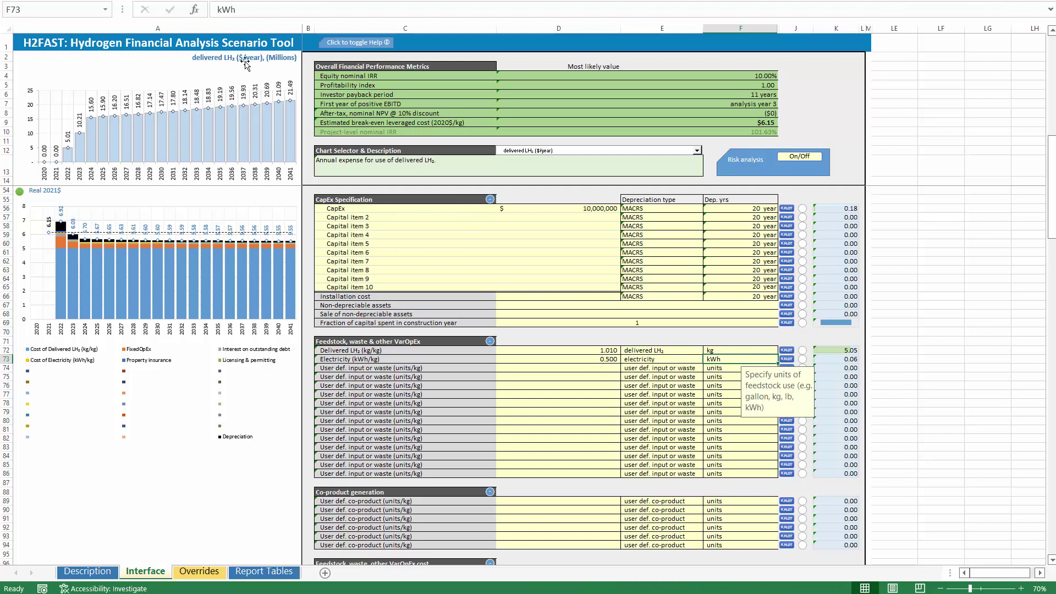
click(715, 343)
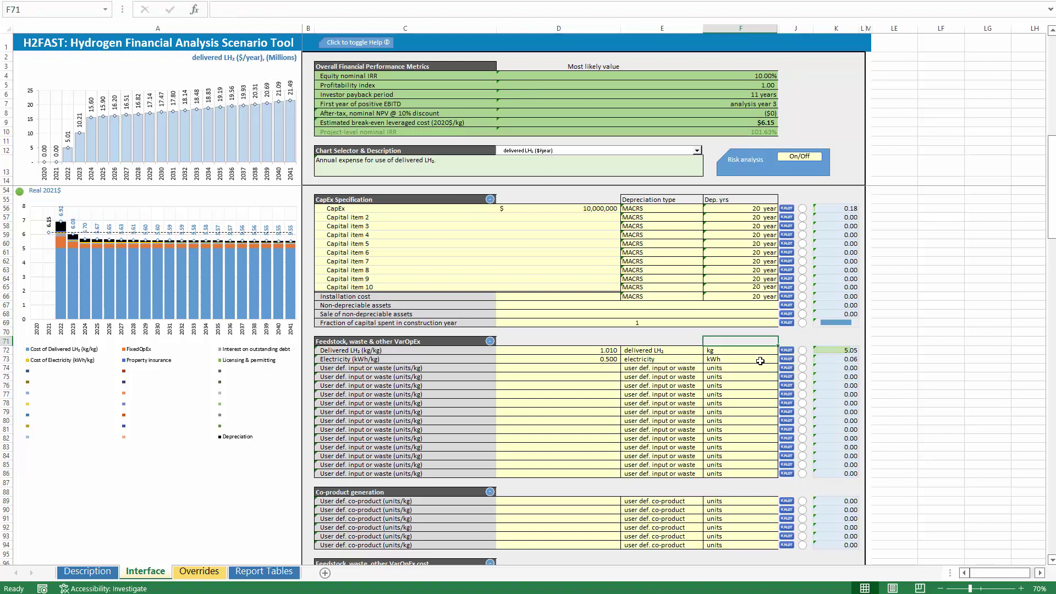
click(786, 360)
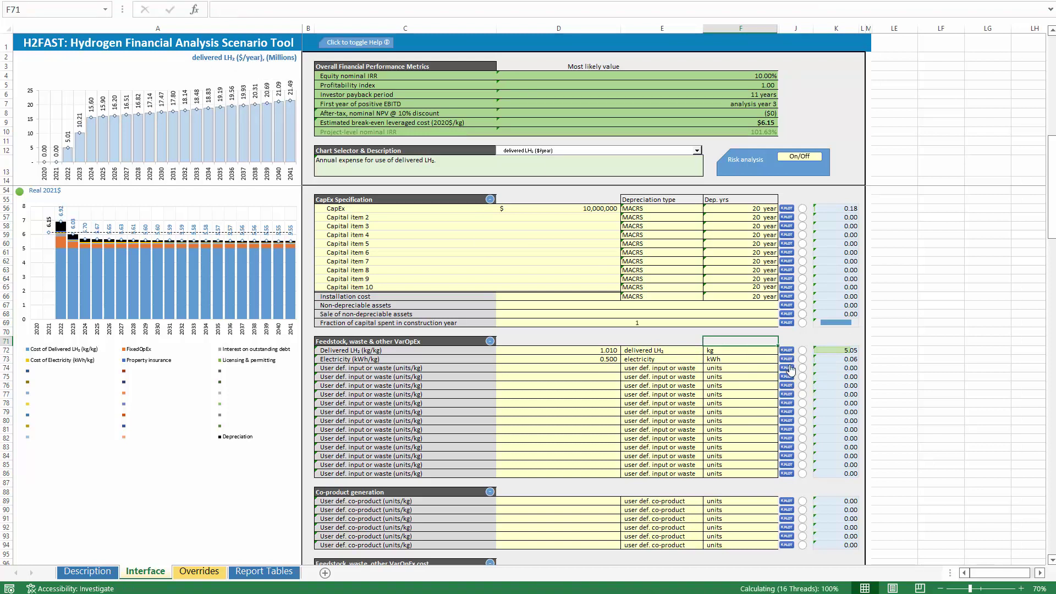
Step: Plot the Cost of delivered LH₂ ($/kg) from its row in the Feedstock, waste, other VarOpEx cost section
scroll(568, 246, down, 9)
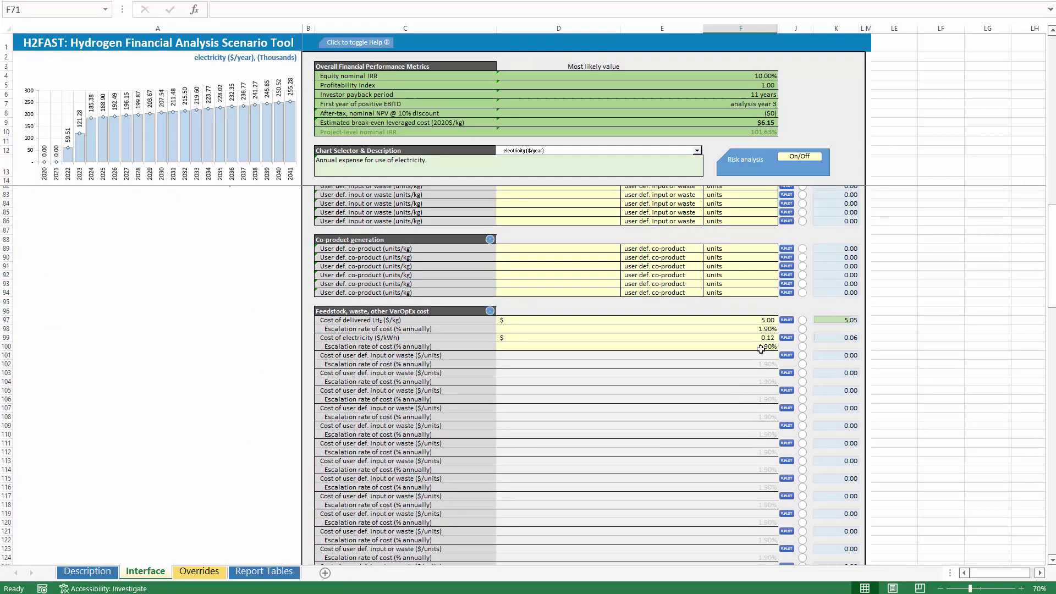
click(787, 319)
scroll(694, 352, down, 12)
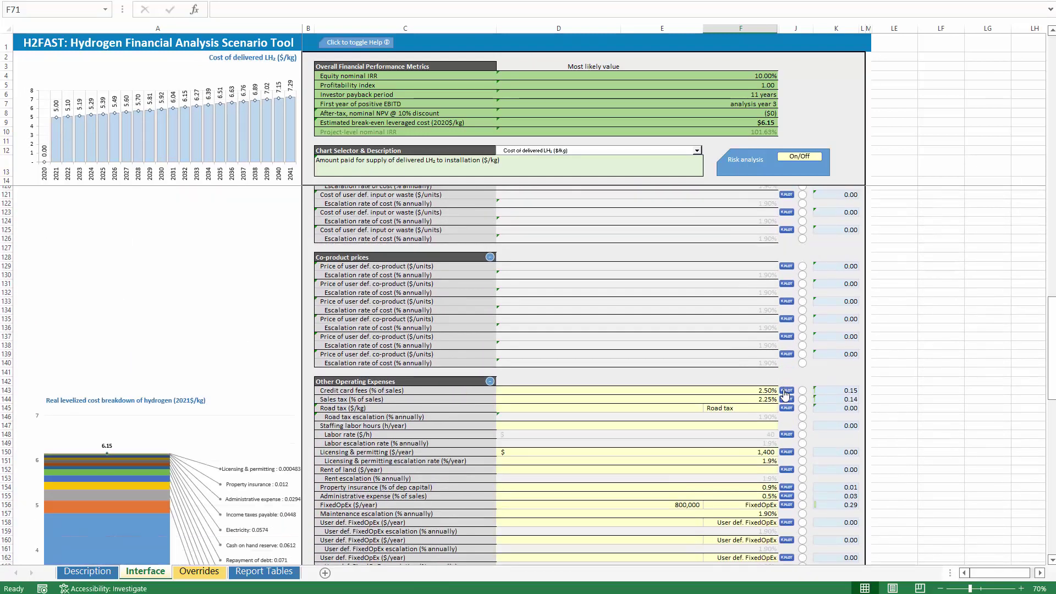
Step: Plot the annual credit card fees from the Credit card fees (% of sales) row in Other Operating Expenses
click(785, 392)
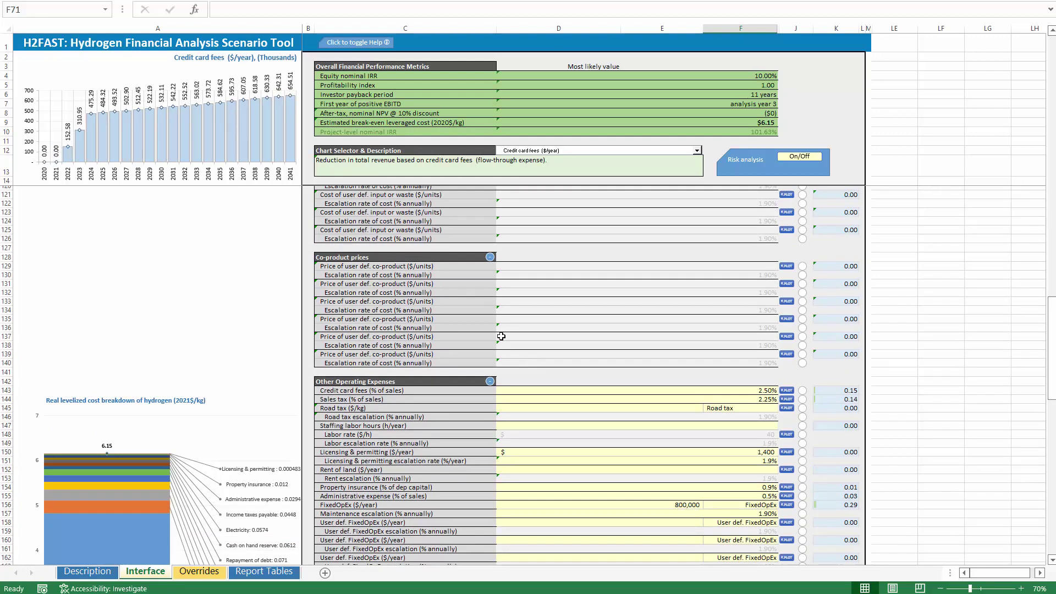
scroll(667, 375, up, 9)
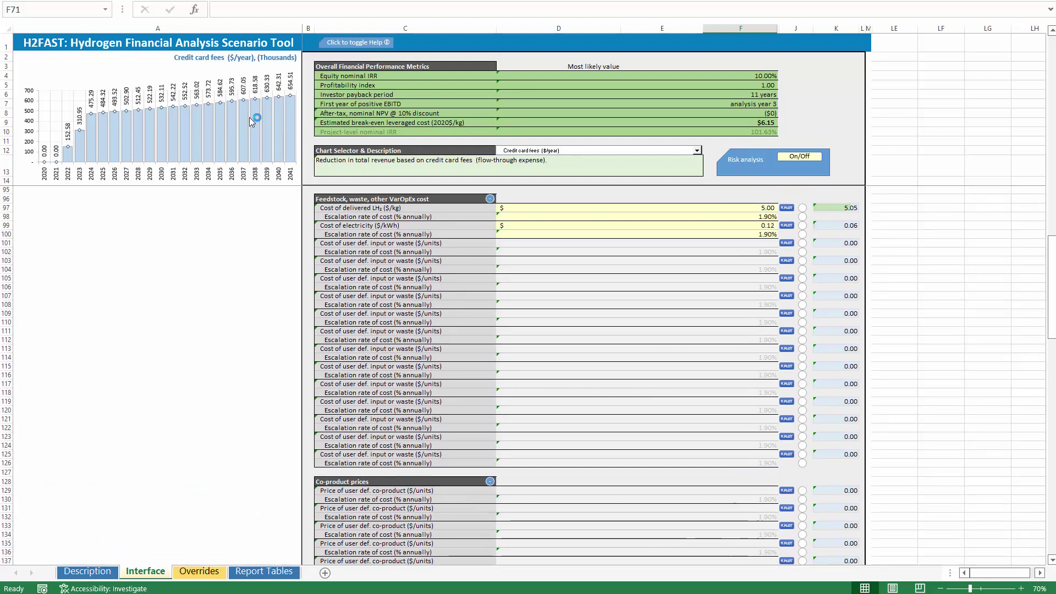
Step: Switch the risk analysis on to view its uncertainty inputs and switch it back off
click(552, 289)
scroll(556, 285, up, 20)
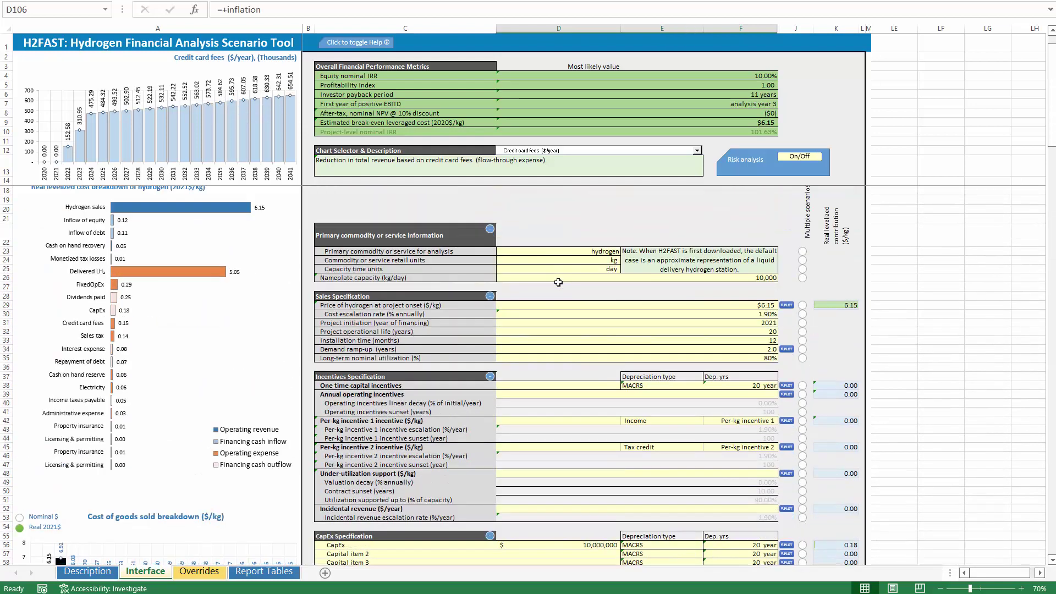
scroll(558, 283, up, 1)
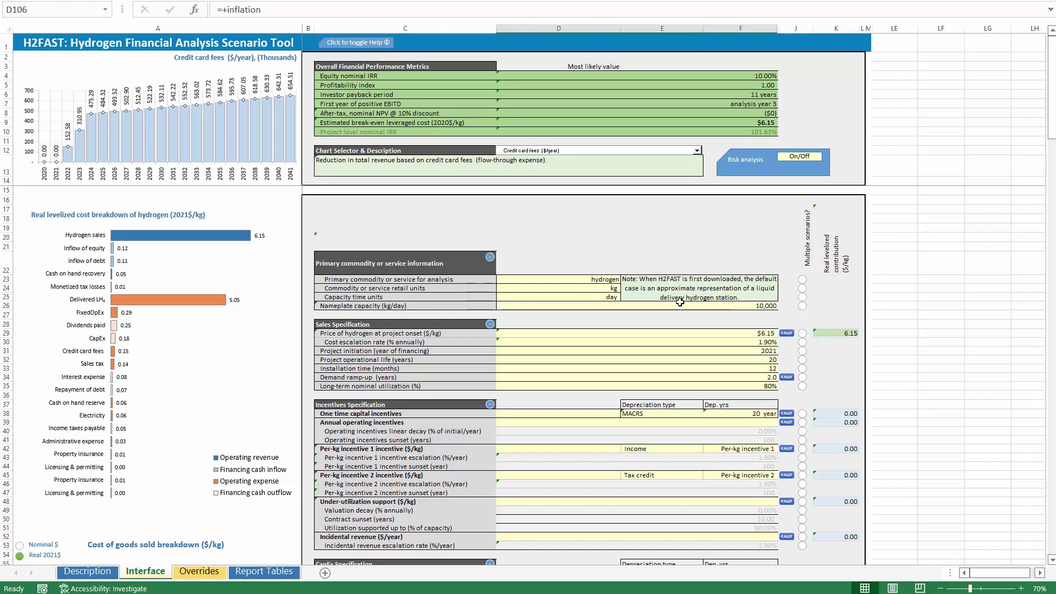
click(791, 161)
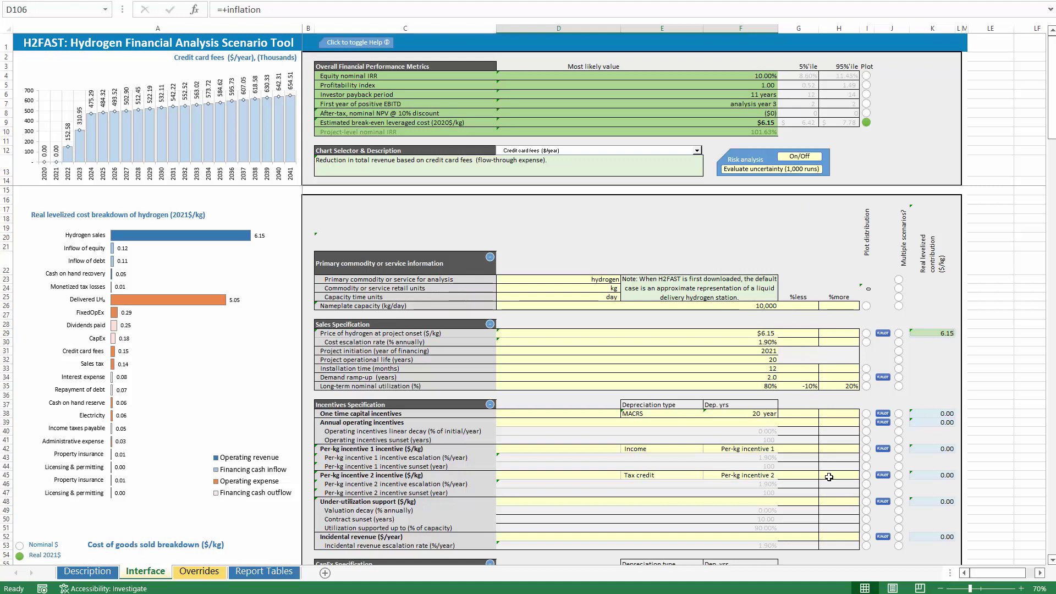
click(796, 157)
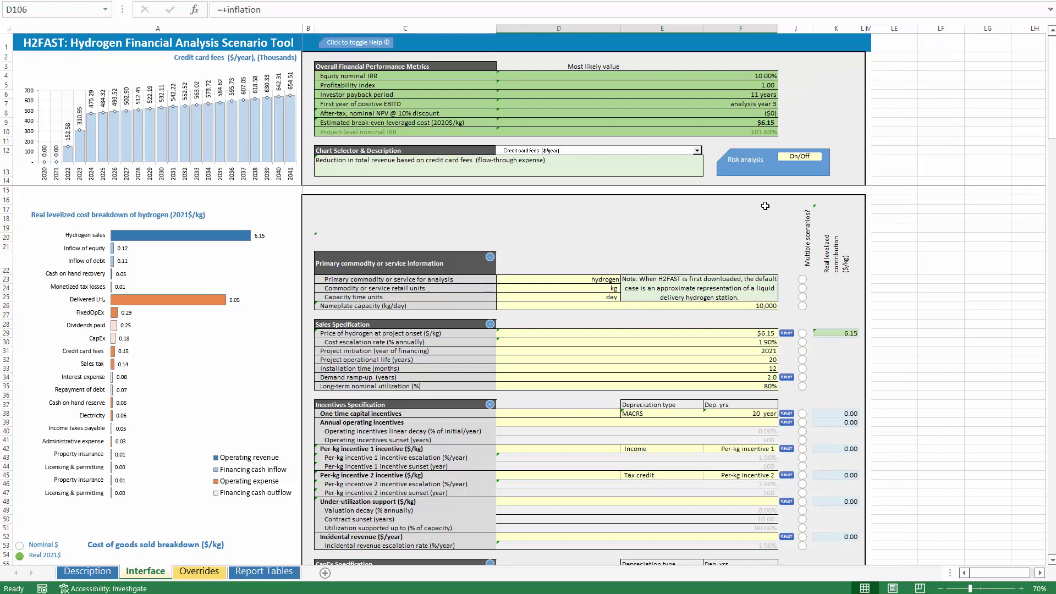
Step: Enable multiple scenarios for the Price of hydrogen at project onset ($/kg) in the Sales Specification section
click(765, 206)
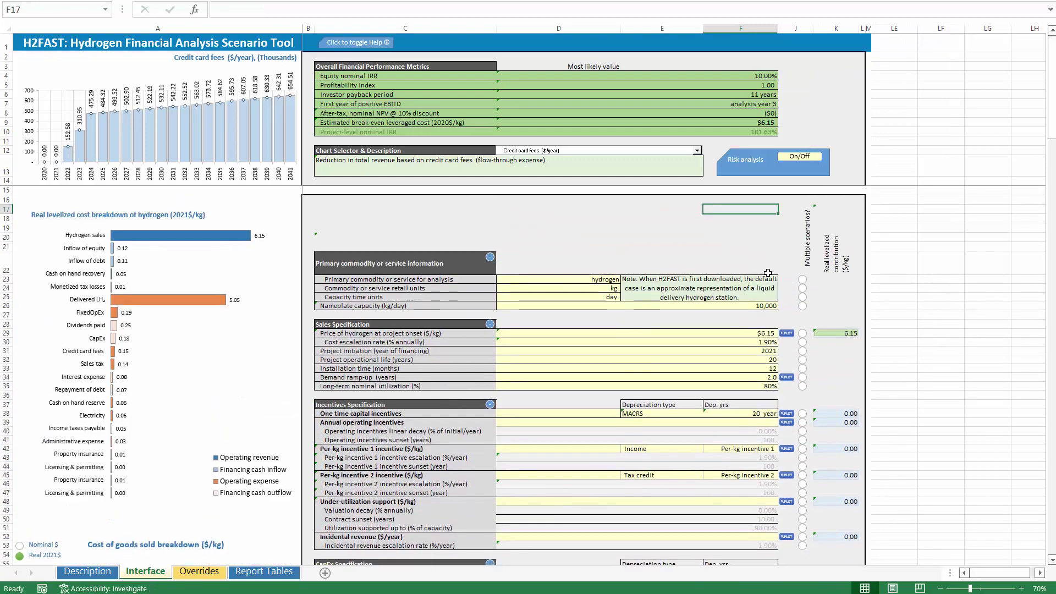
ctrl+scroll(671, 222, down, 1)
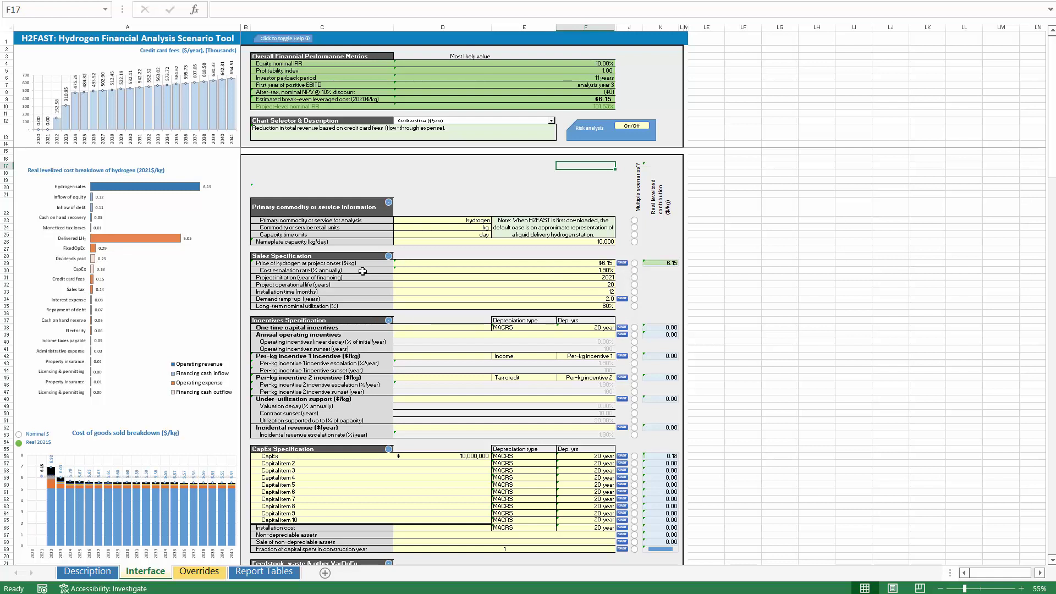
click(425, 264)
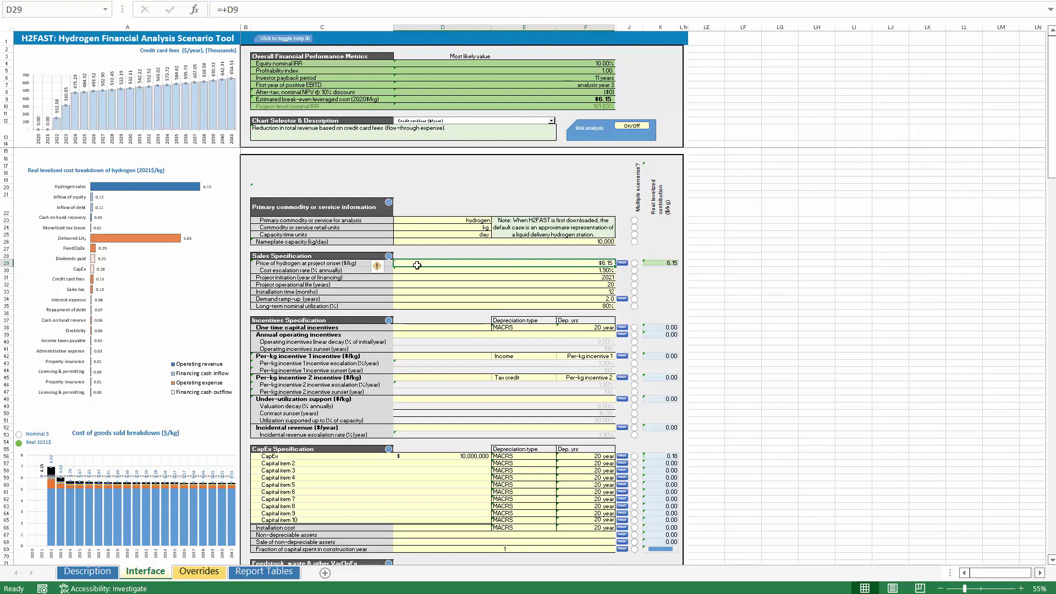
click(635, 263)
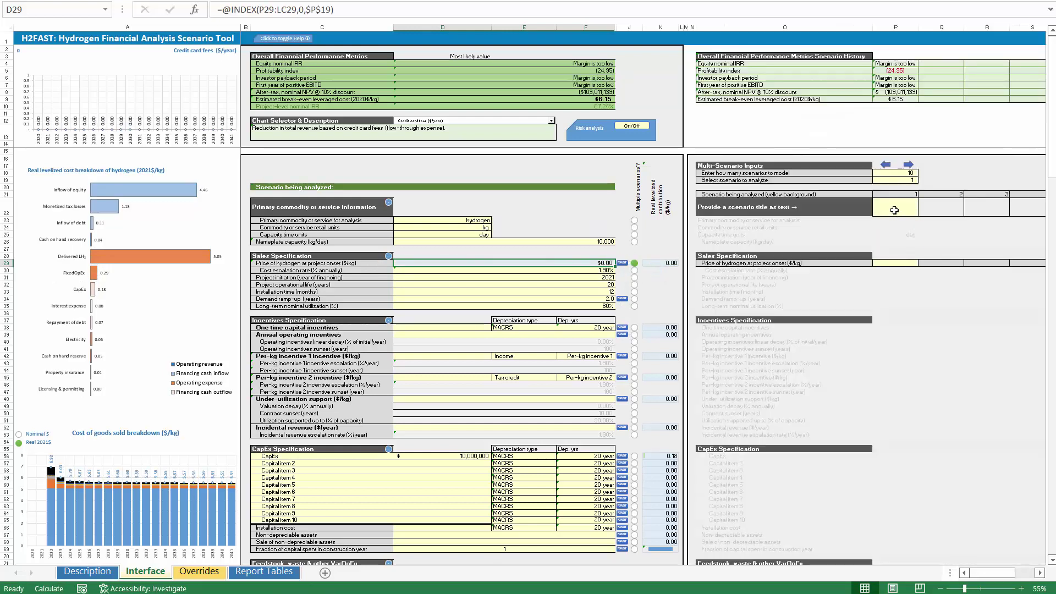
Step: Examine the scenario title and hydrogen price cells, and move the analyzed scenario to 3 and back to 1
click(894, 212)
drag(1017, 206, 902, 207)
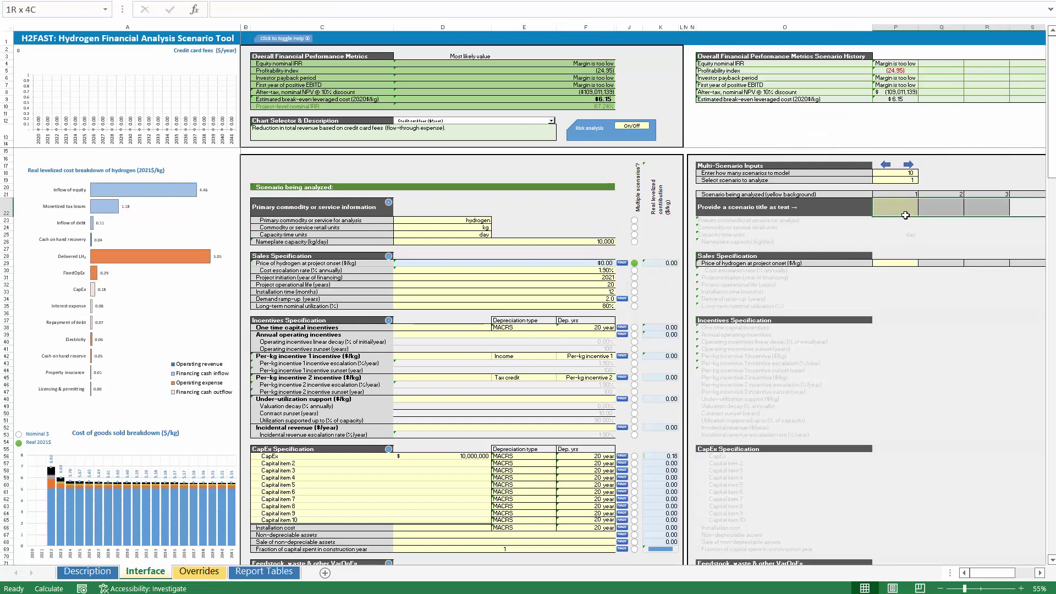
drag(902, 263, 977, 273)
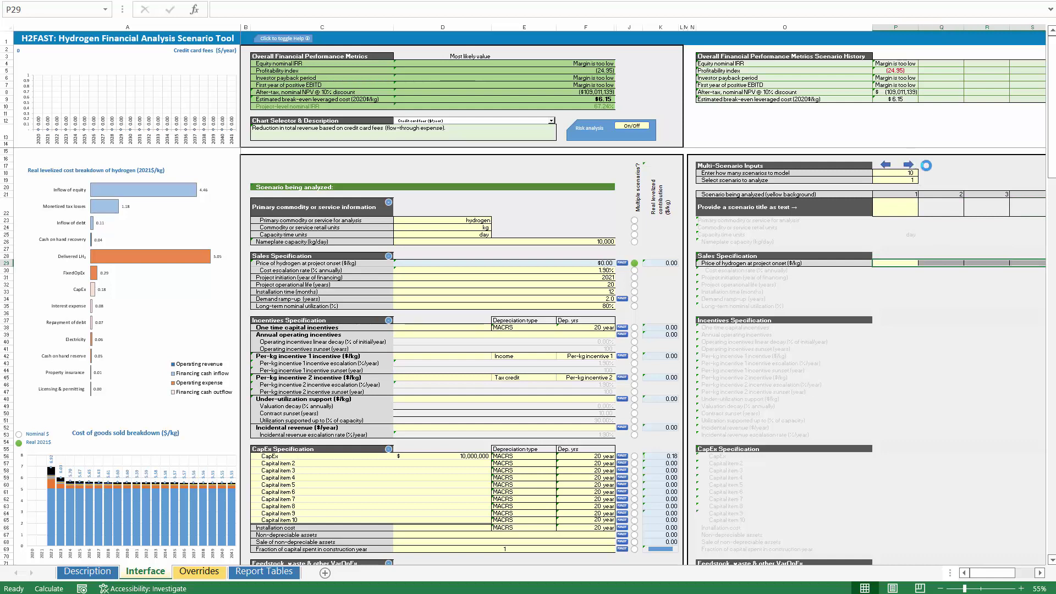
click(907, 164)
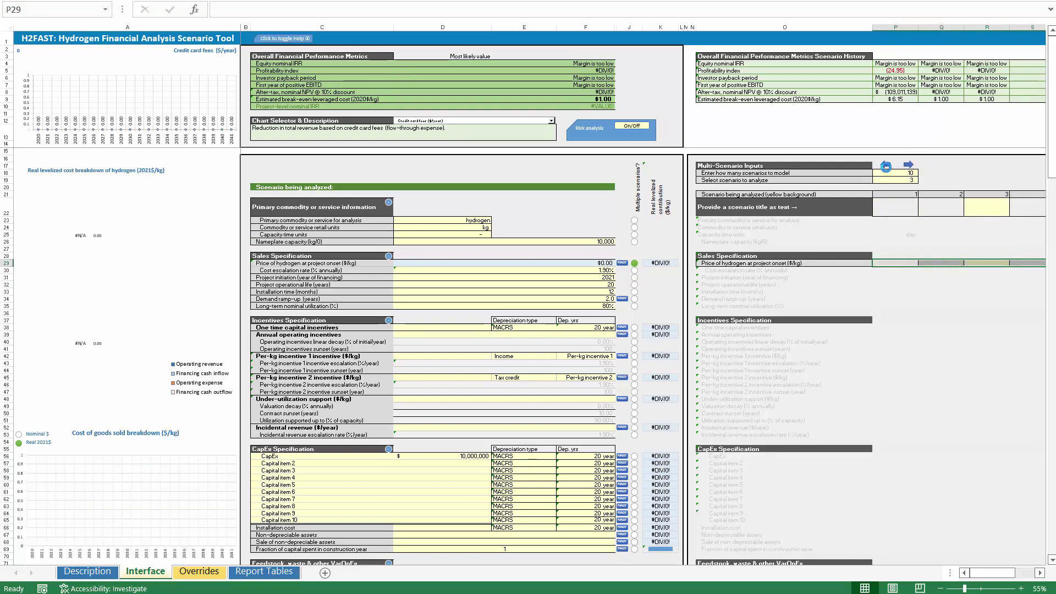
click(886, 165)
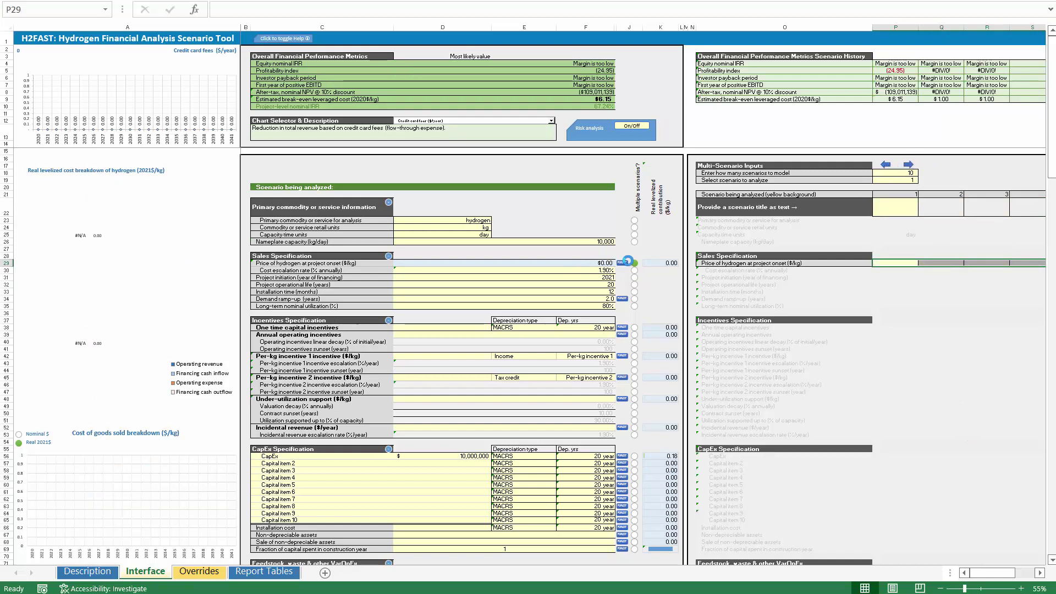
Step: Disable multiple scenarios for the Price of hydrogen at project onset and select its value again
click(635, 264)
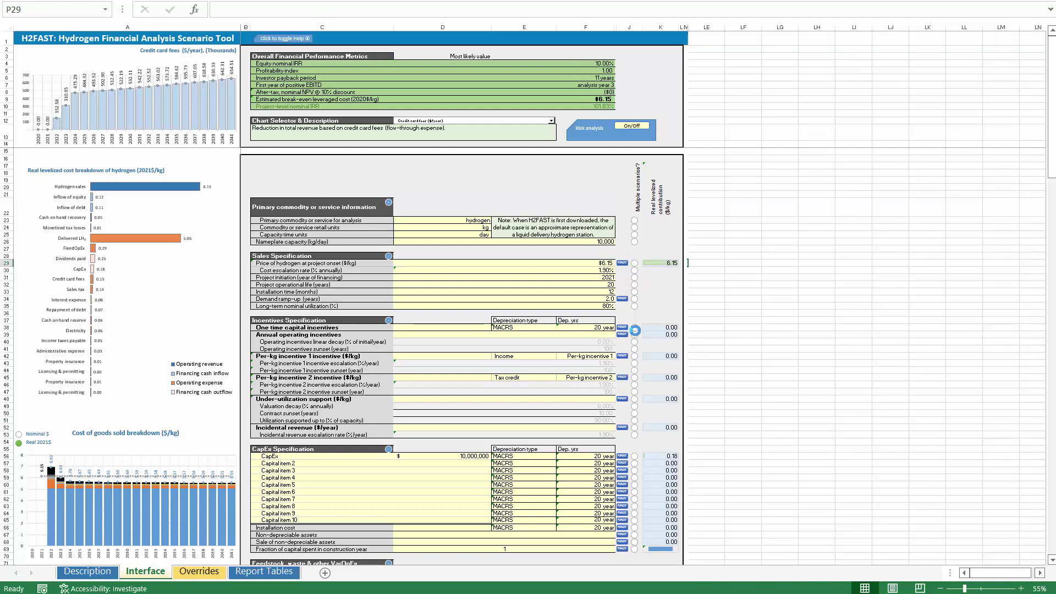
click(588, 264)
scroll(587, 265, up, 1)
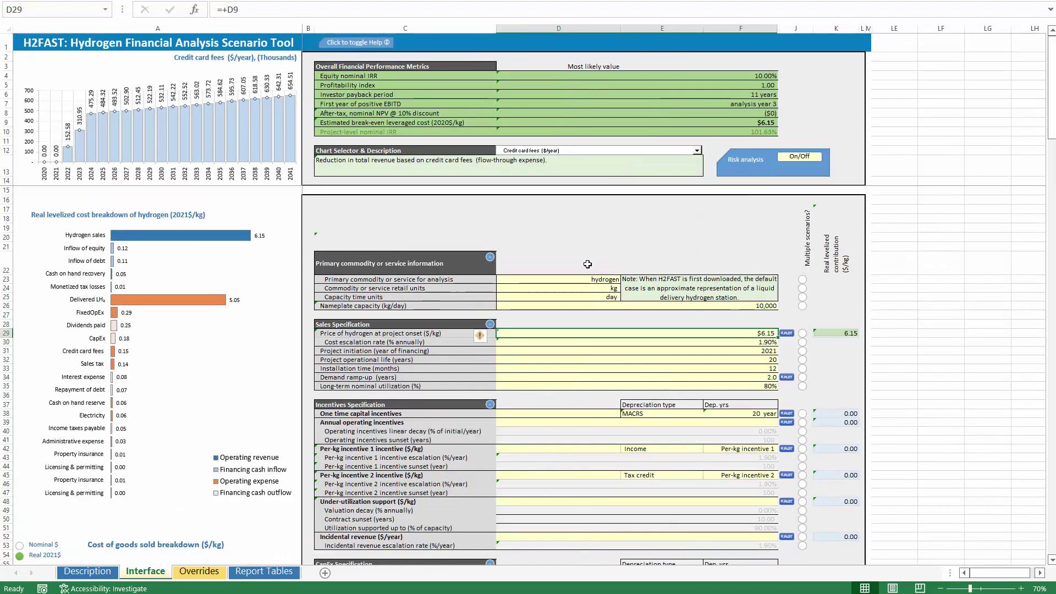
scroll(588, 264, down, 13)
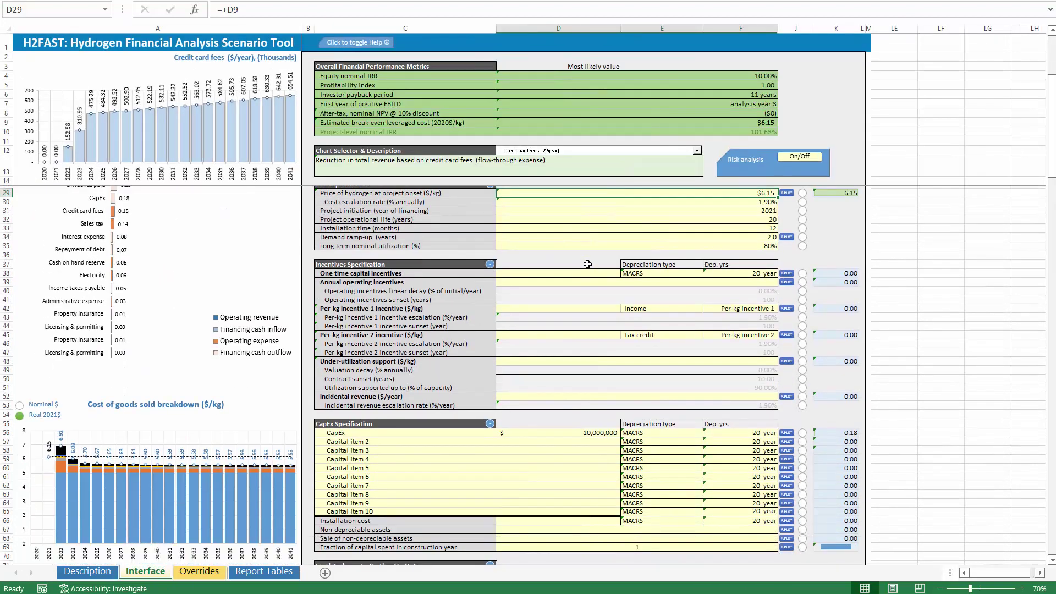
scroll(588, 264, down, 15)
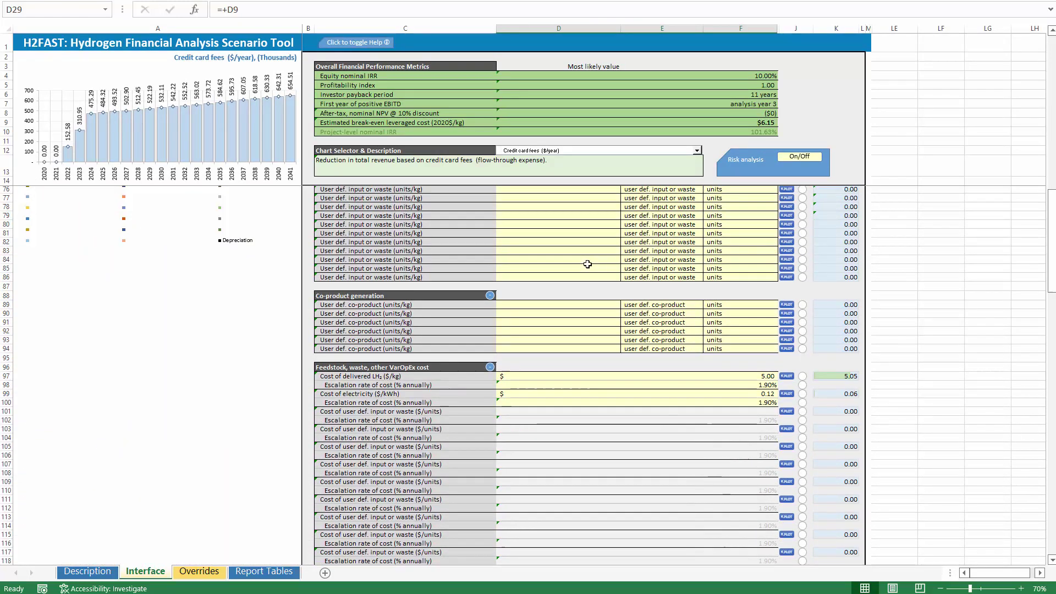
scroll(588, 264, up, 20)
scroll(588, 264, up, 7)
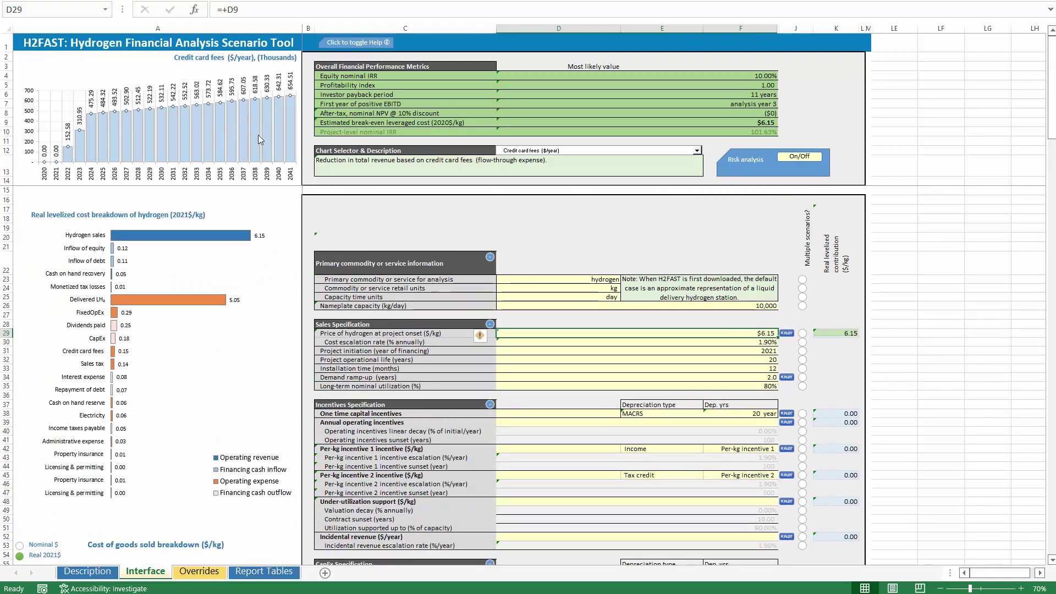
mouse_move(259, 135)
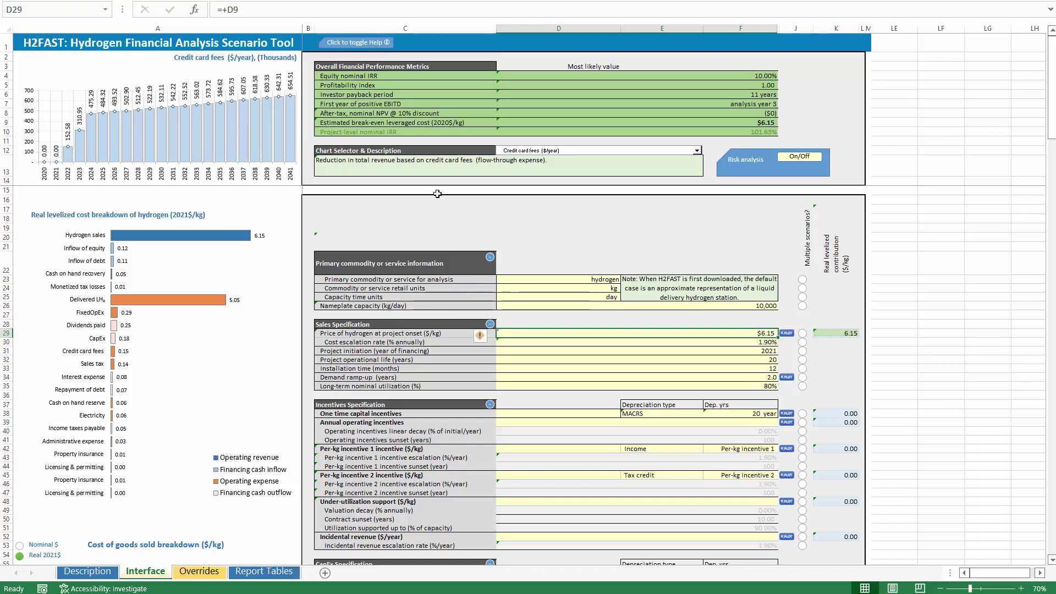
Step: Compare the Estimated break-even leveraged cost (2020$/kg) with the Price of hydrogen at project onset ($/kg)
click(777, 112)
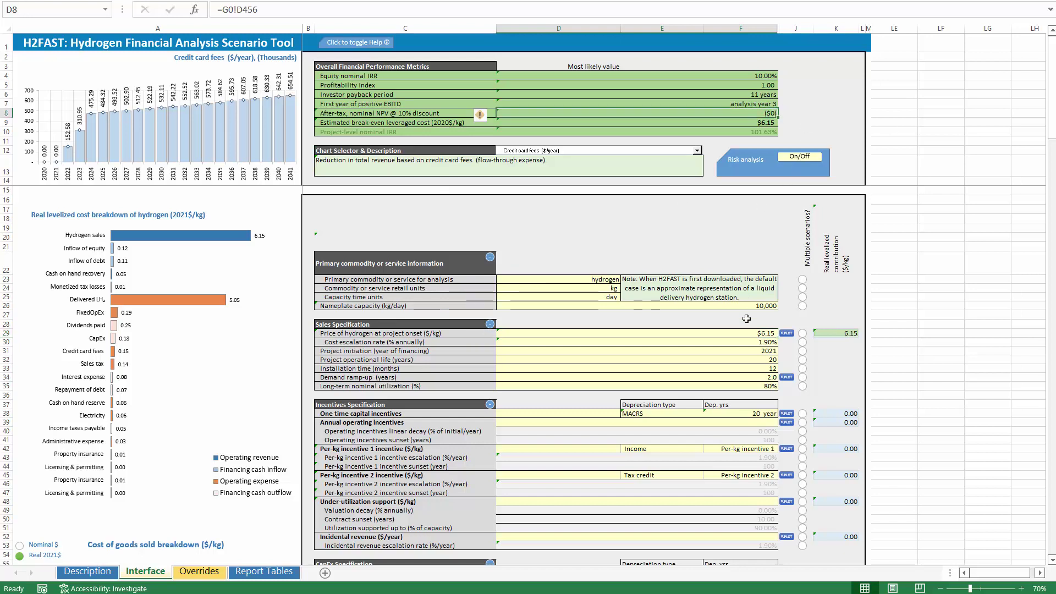
click(755, 332)
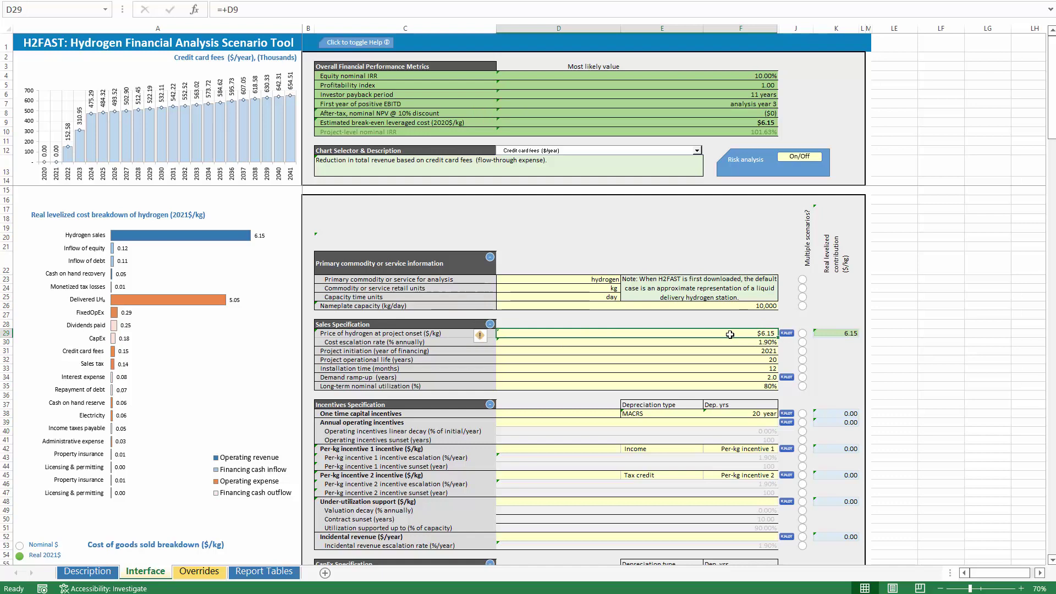
ctrl+scroll(730, 334, up, 1)
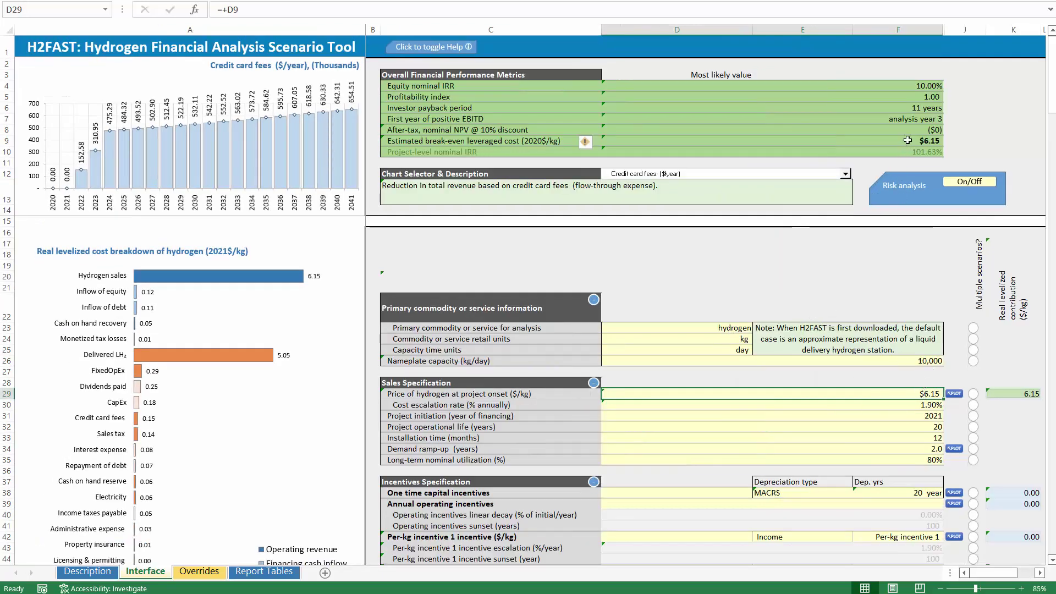
drag(979, 140, 538, 137)
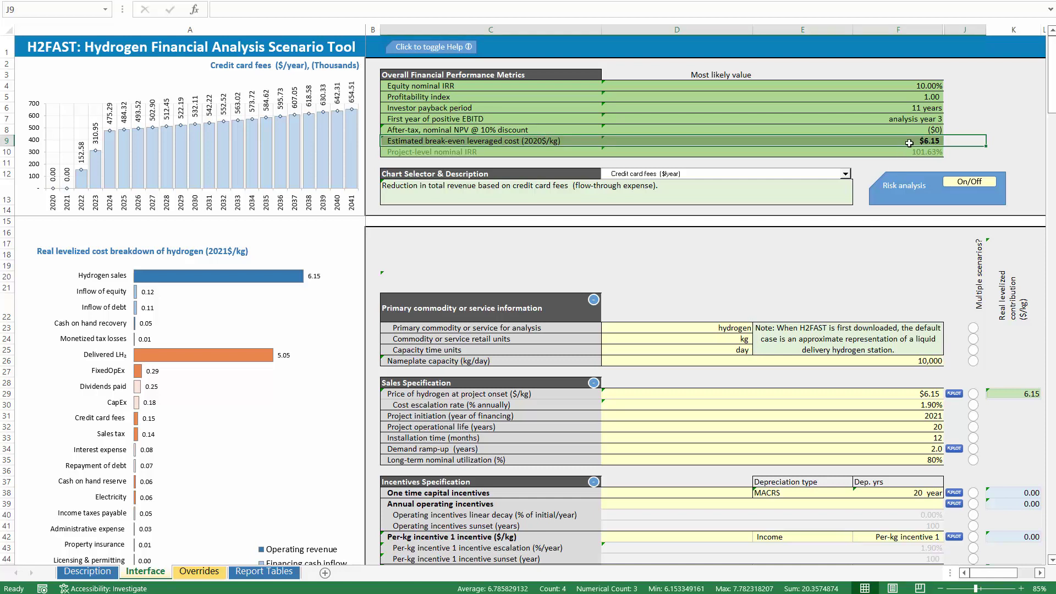
click(931, 395)
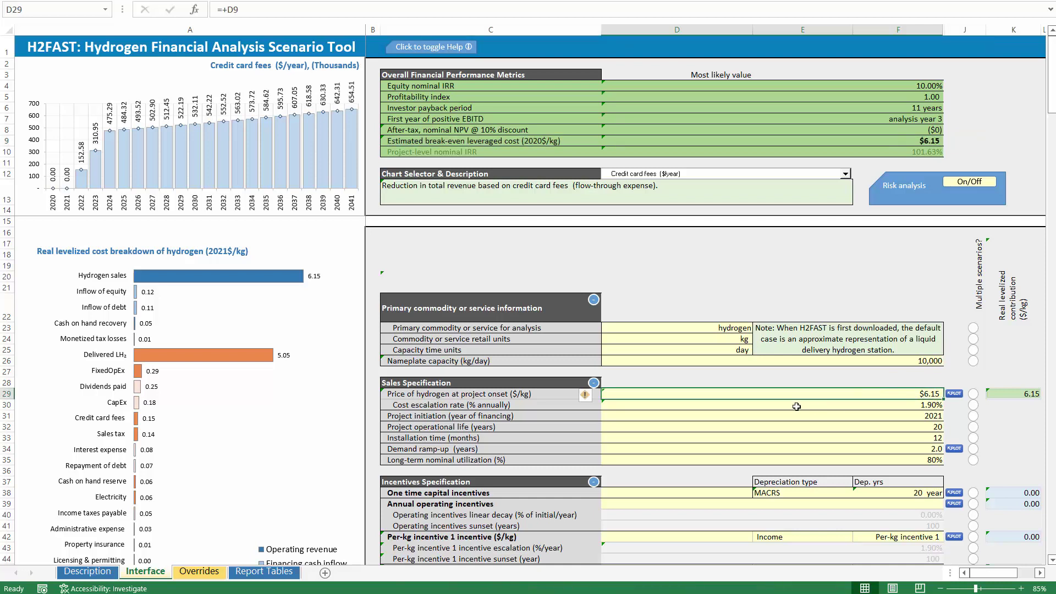
click(7, 394)
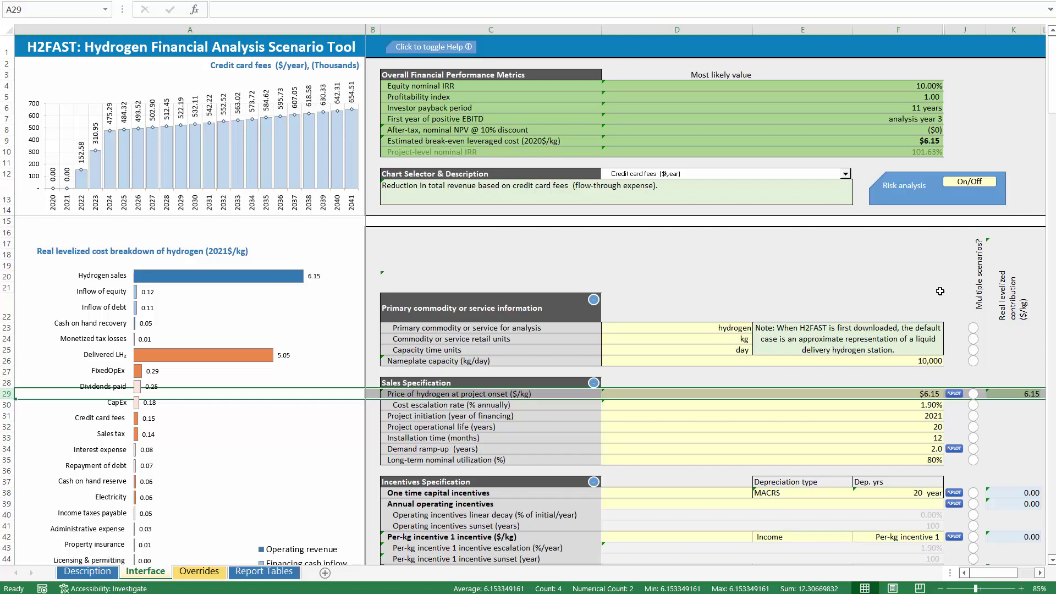
Step: Plot the yearly Price of hydrogen ($/kg) and compare its first-year value with the Estimated break-even leveraged cost
click(950, 383)
click(955, 395)
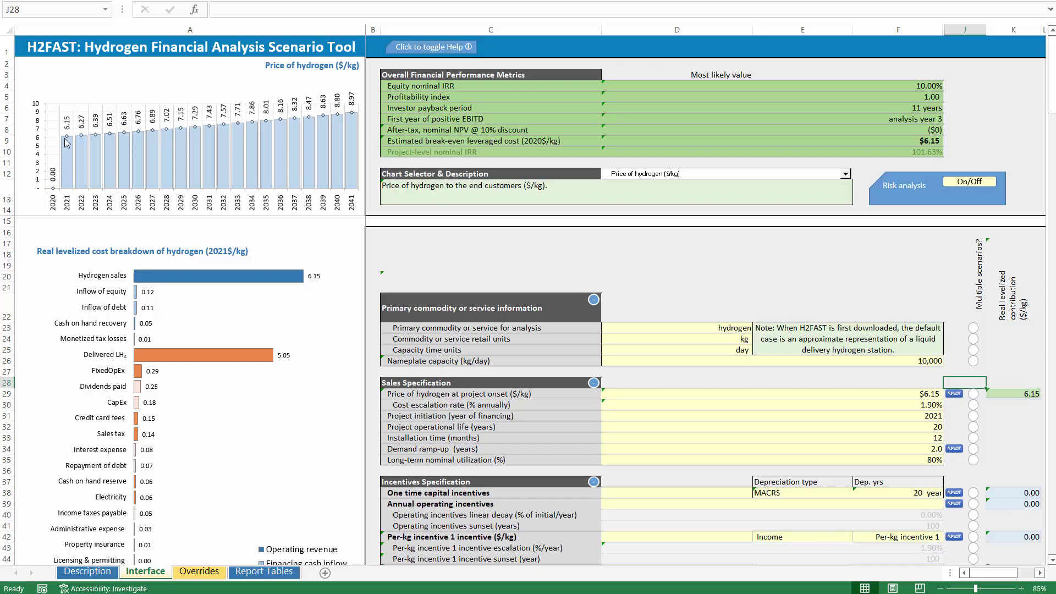
mouse_move(66, 143)
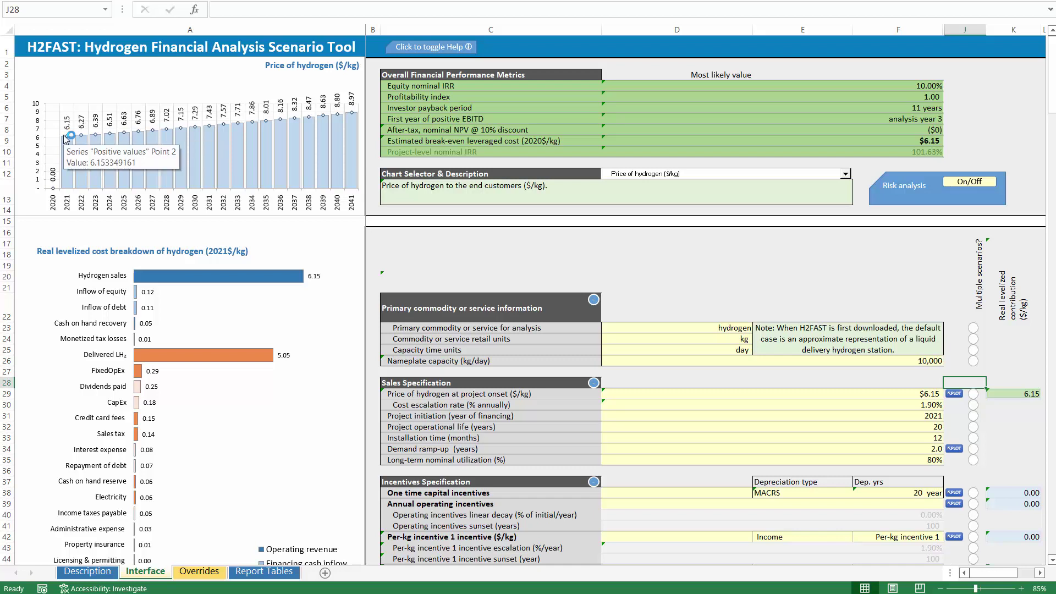
click(952, 142)
click(938, 142)
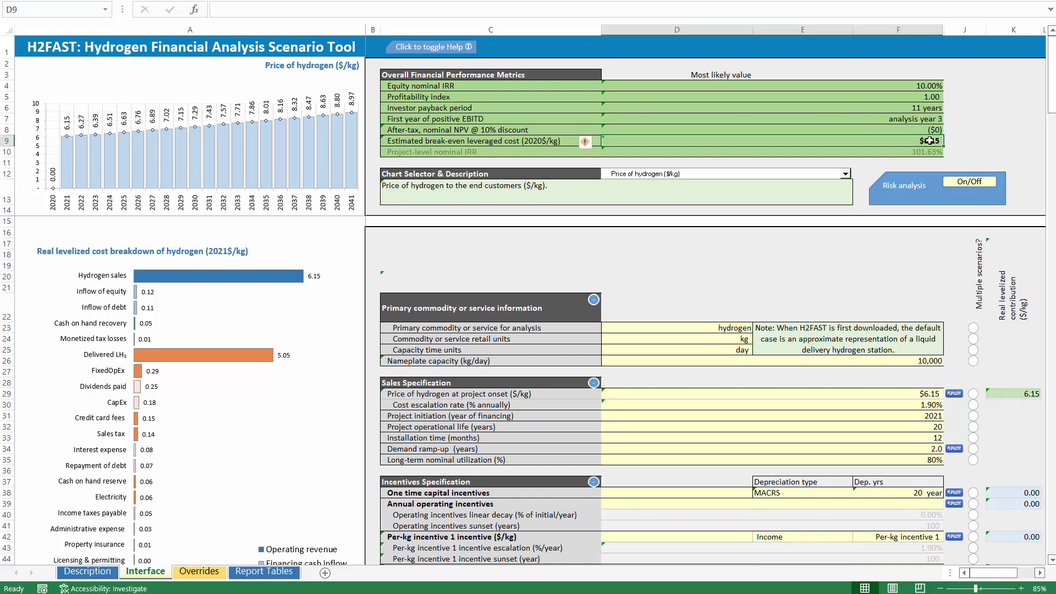
Step: Set the annual Cost escalation rate in Sales Specification to 3% and check the Price of hydrogen at project onset
click(942, 406)
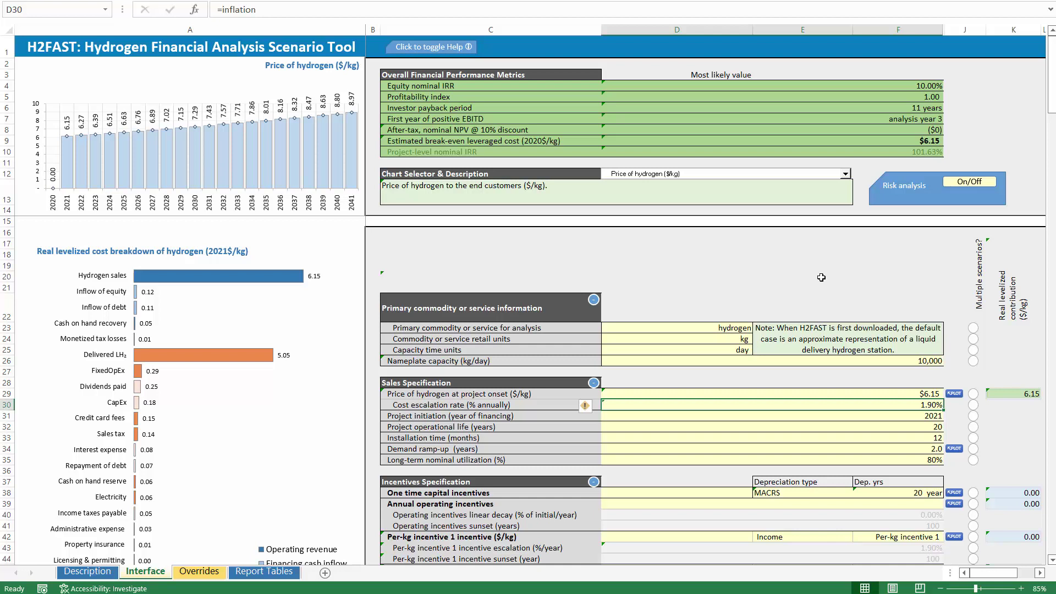
click(273, 9)
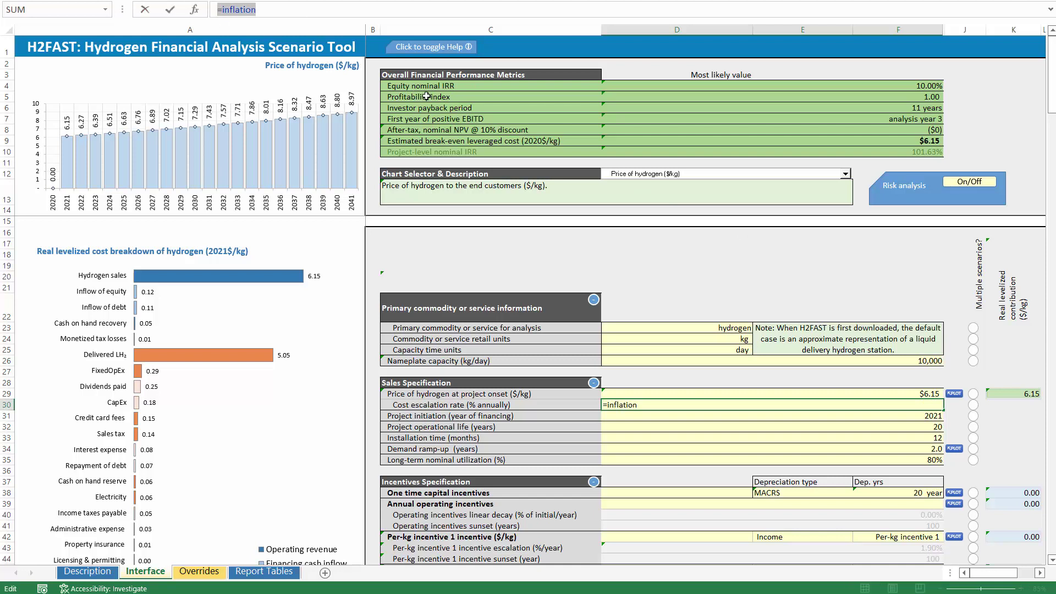
key(Escape)
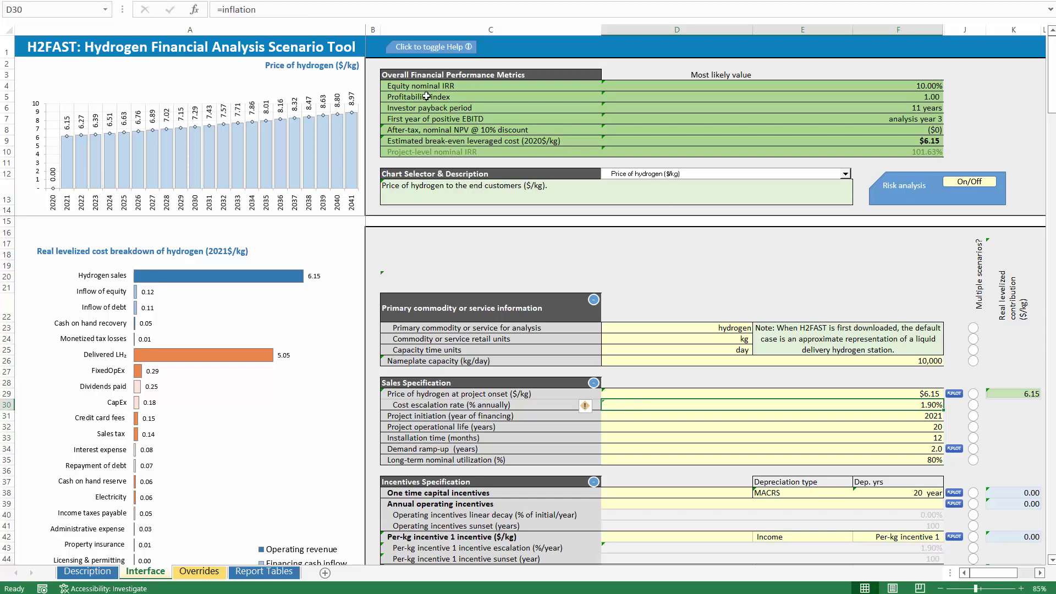
text(3)
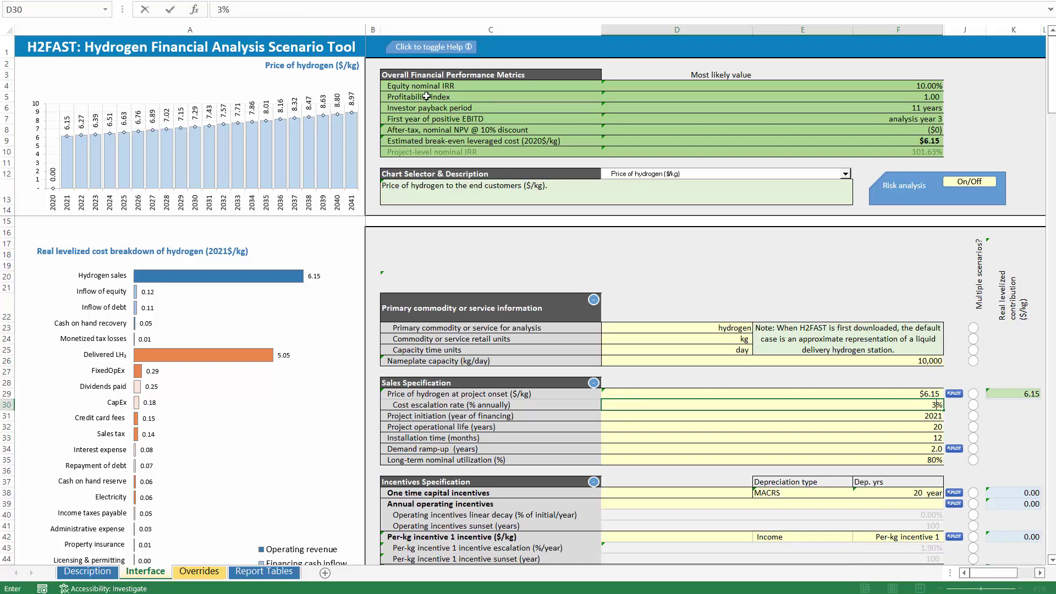
key(Return)
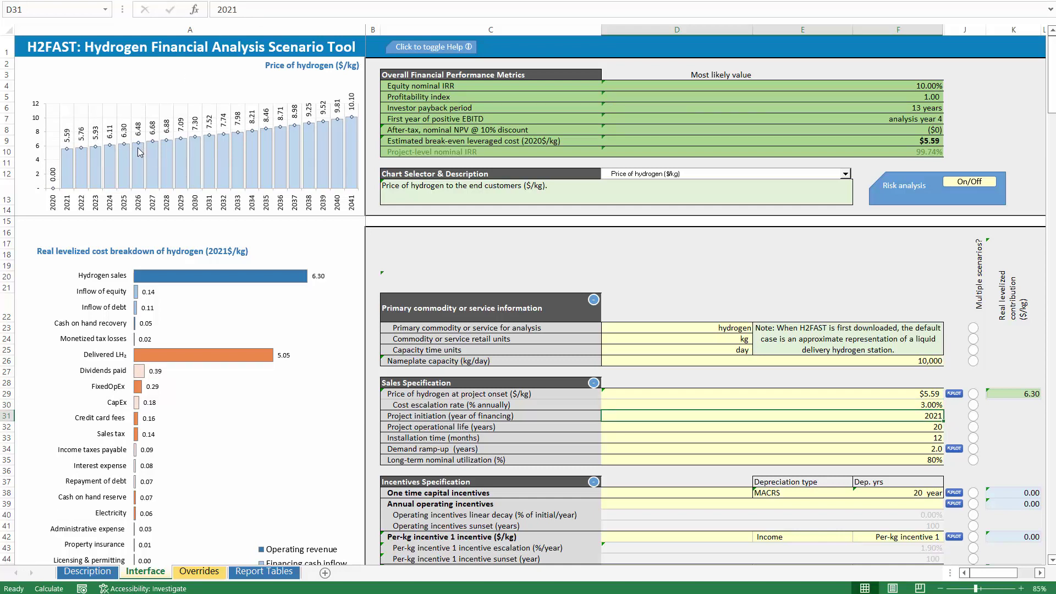
click(922, 395)
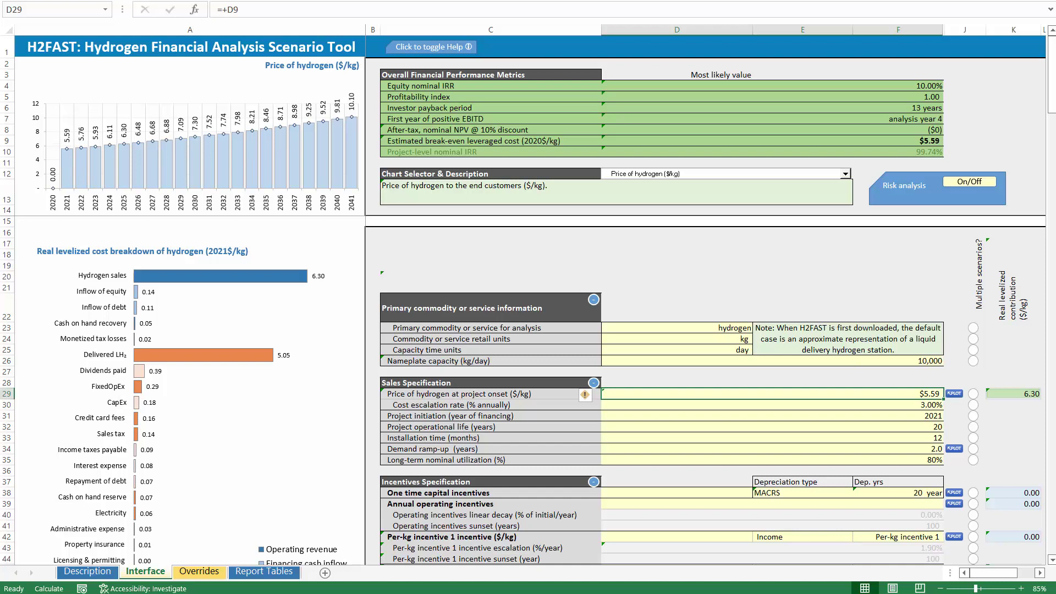
Step: Set the annual Cost escalation rate in Sales Specification to -10%
key(Down)
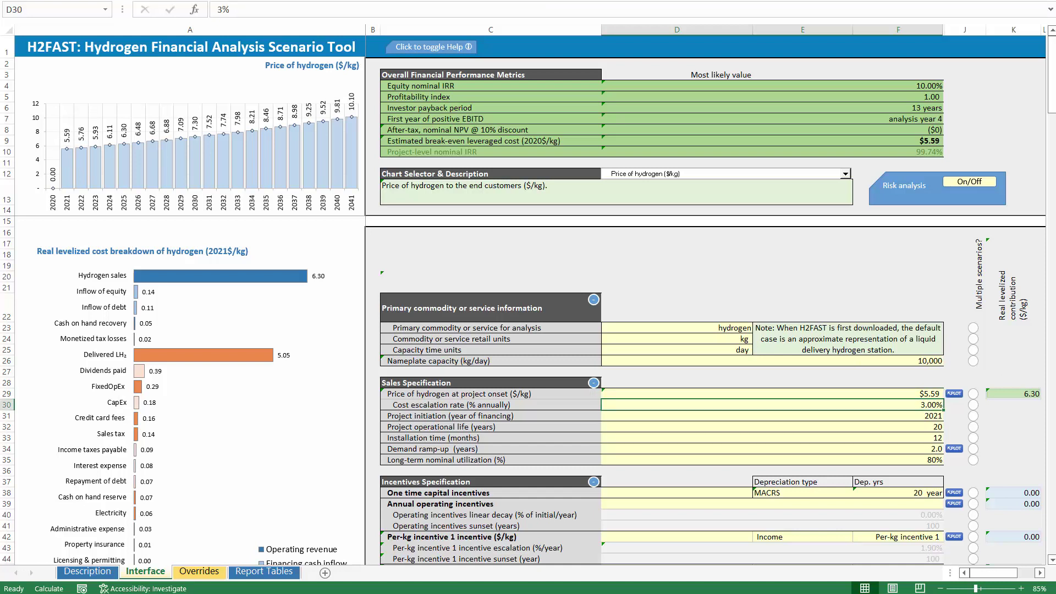
text(-)
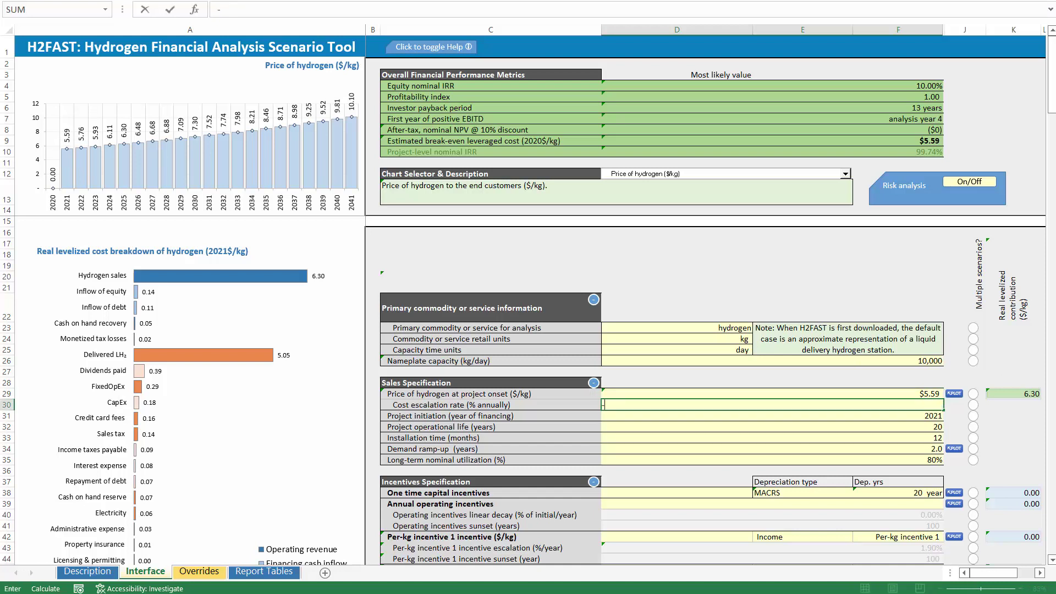
text(10)
key(Return)
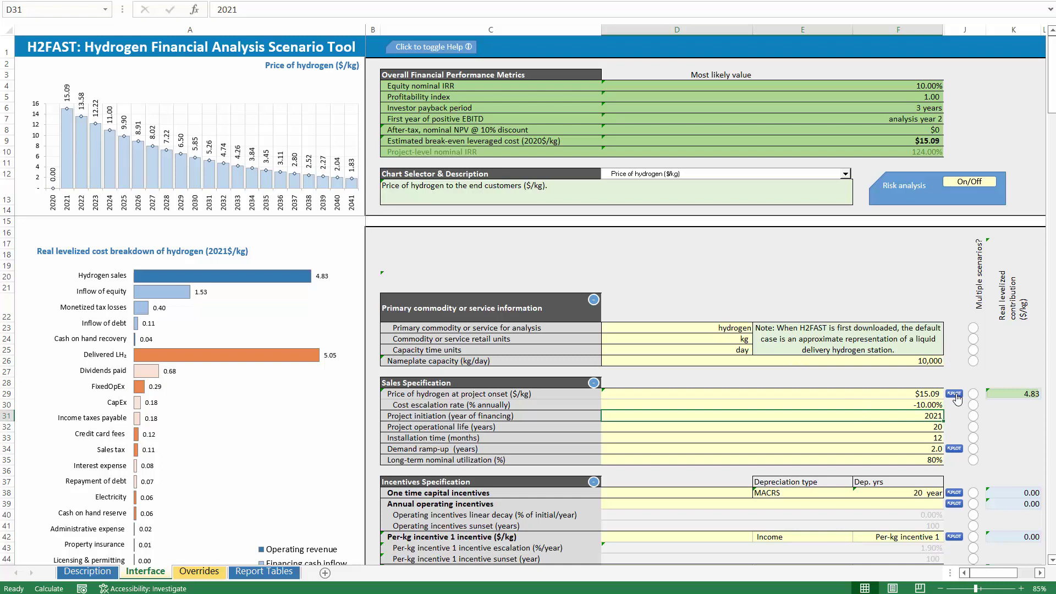
Step: Set the annual Cost escalation rate to the formula =inflation
click(891, 404)
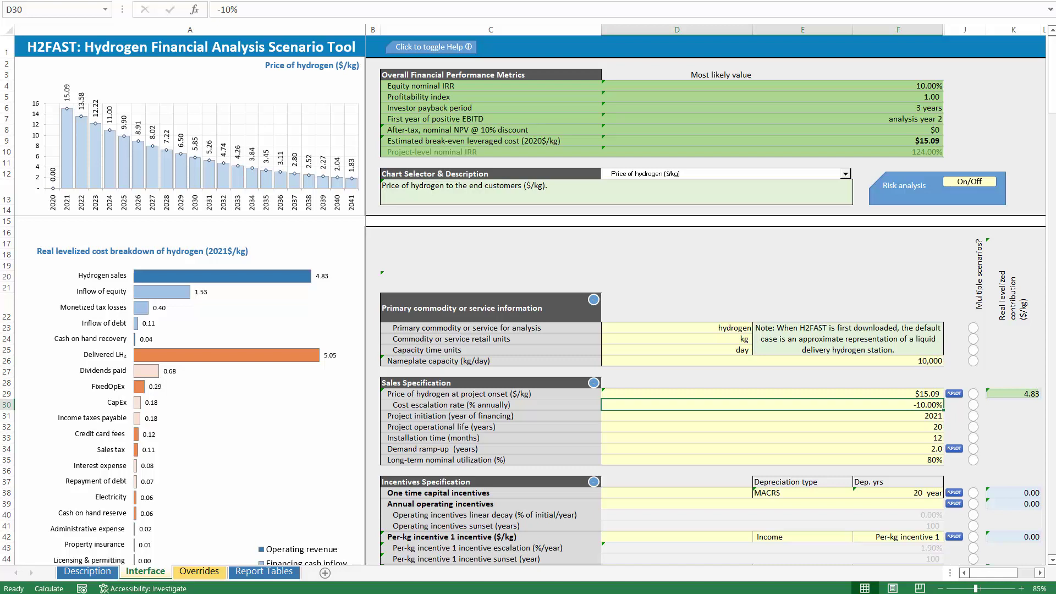
text(=)
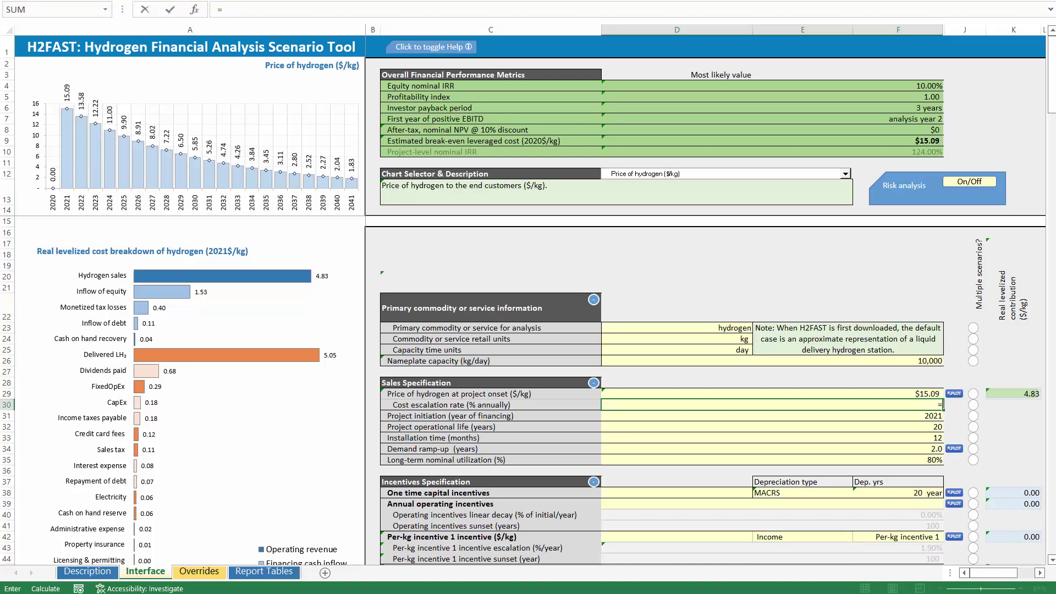
text(inflation)
key(Return)
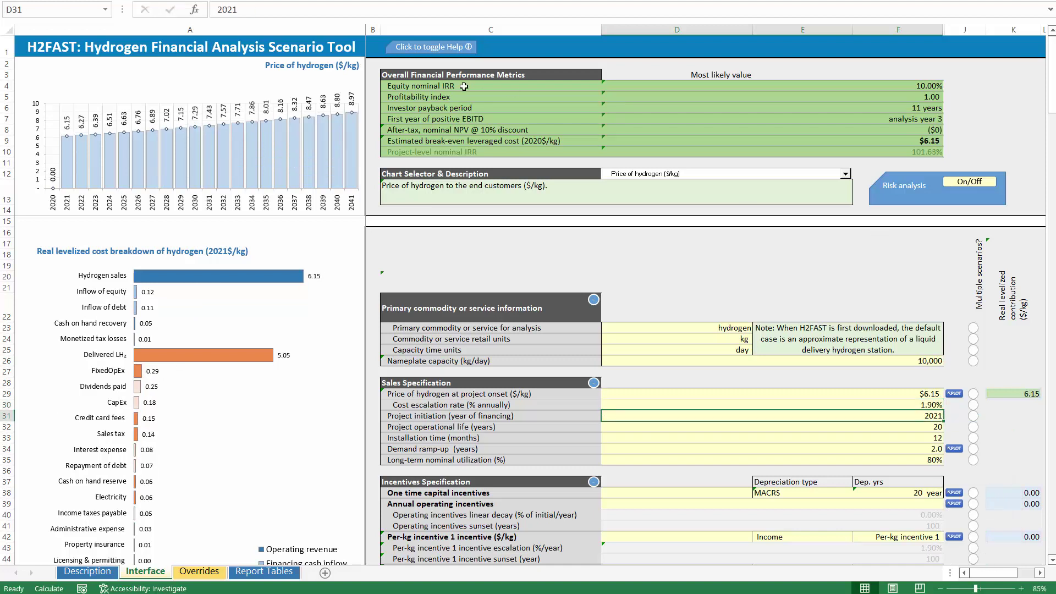
click(862, 262)
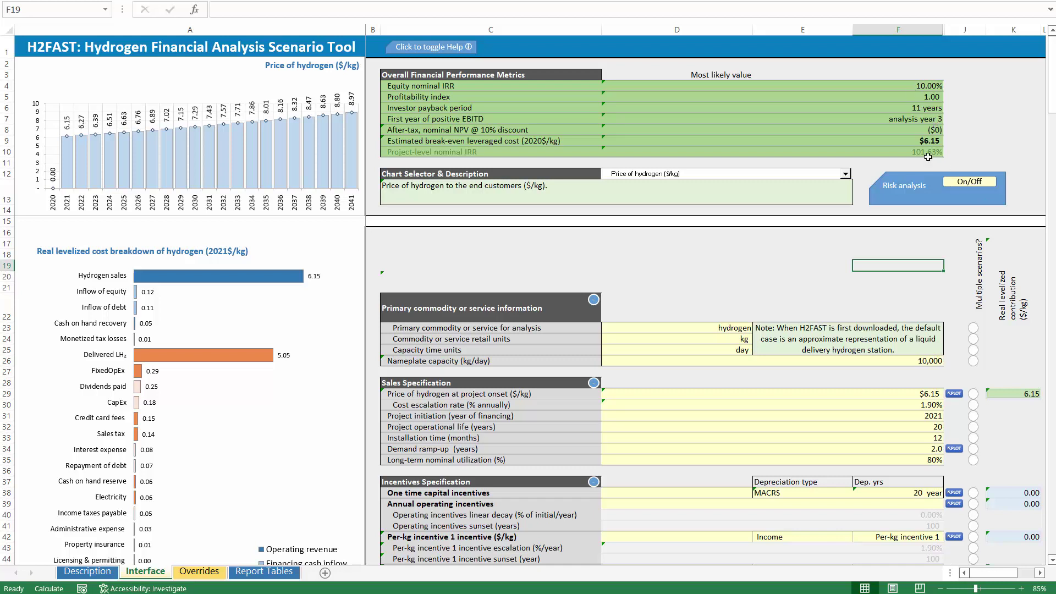
Step: Set the Price of hydrogen at project onset to 5 $/kg and check the After-tax, nominal NPV @ 10% discount
click(925, 393)
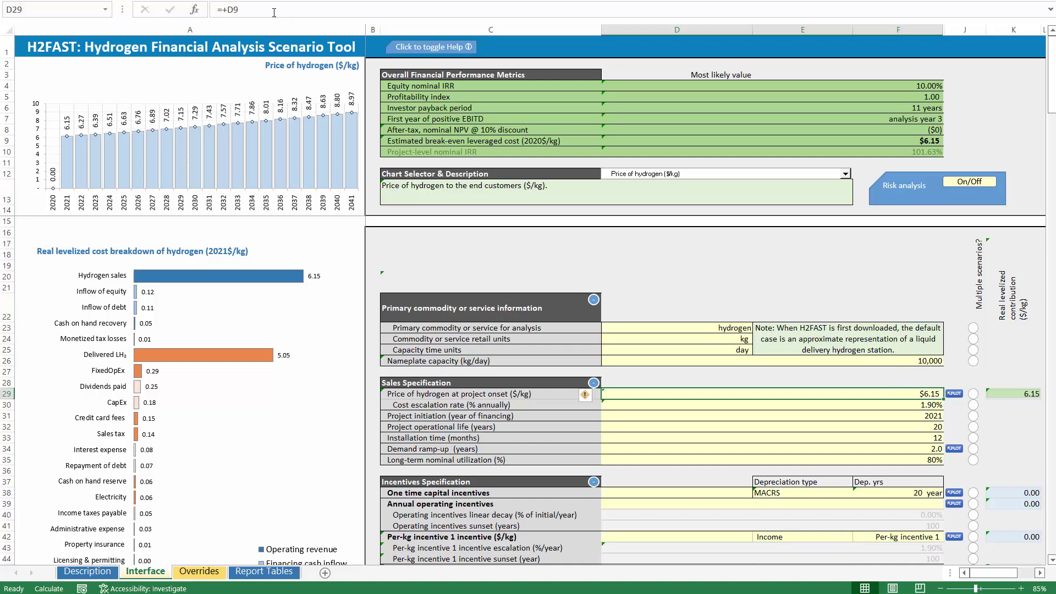
click(427, 10)
key(Escape)
text(5)
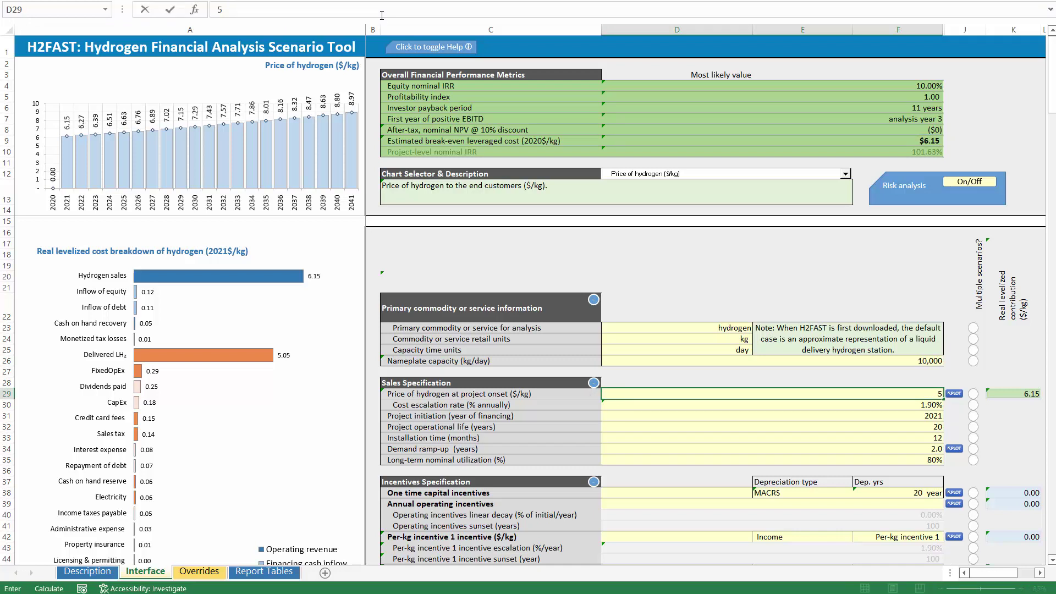
key(Return)
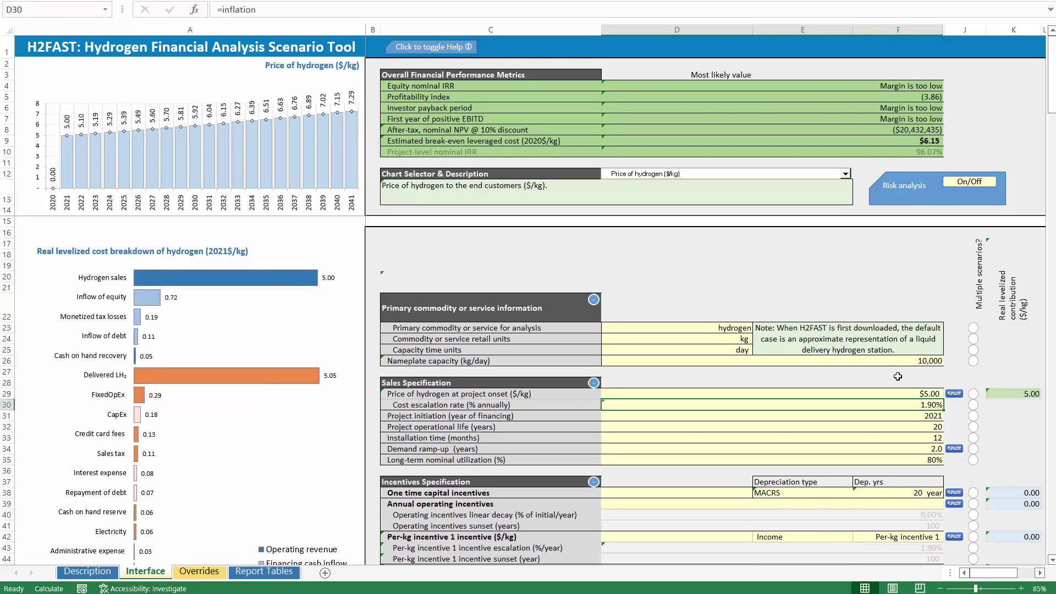
click(901, 392)
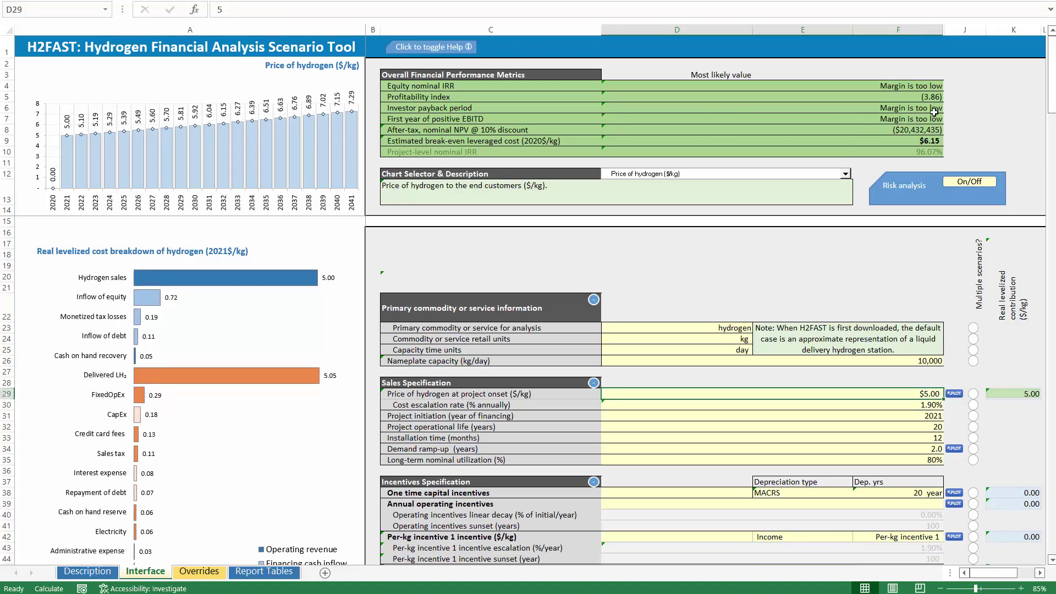
click(895, 133)
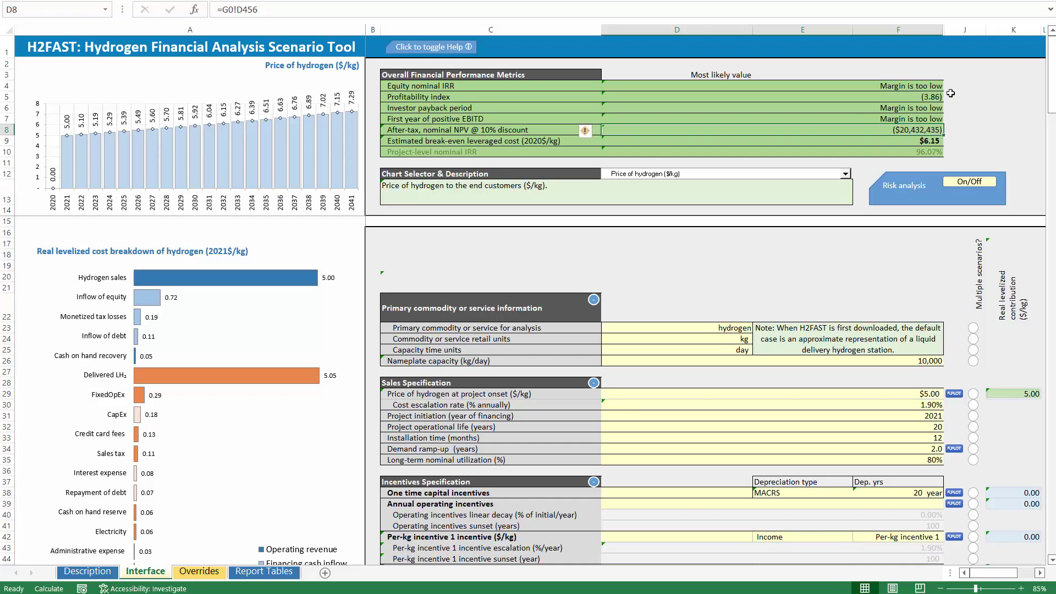
Step: Set the Price of hydrogen at project onset to 5.5 $/kg
click(915, 392)
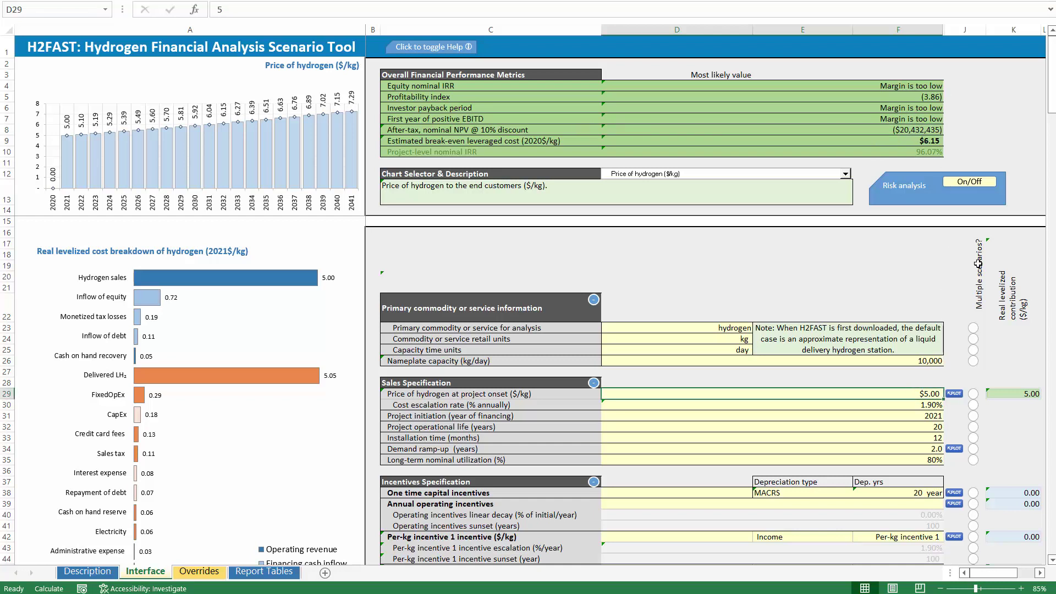
text(5.5)
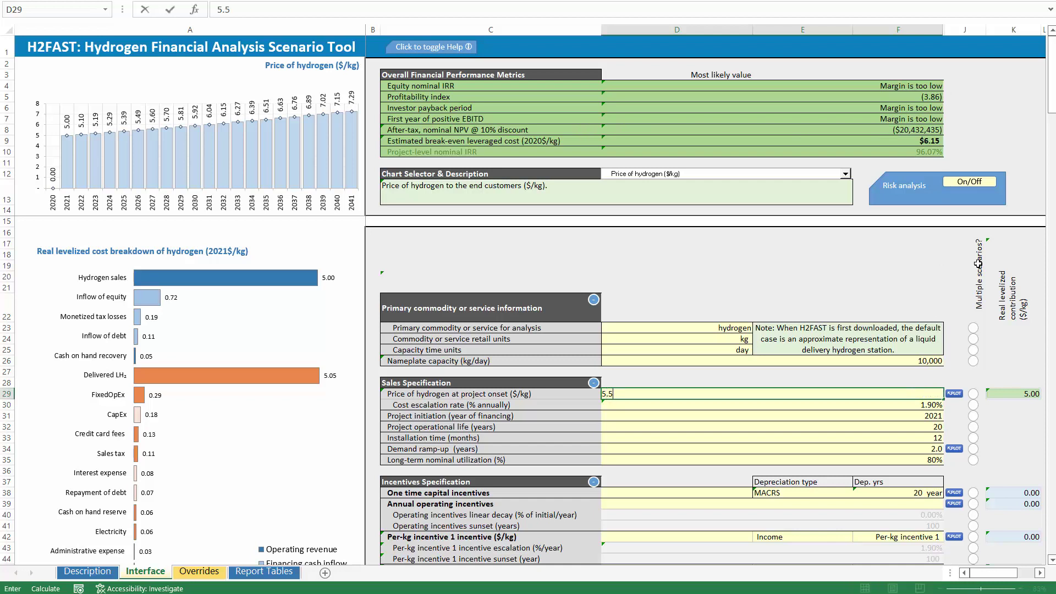
key(Return)
Step: Set the Price of hydrogen at project onset to 6 $/kg and select the Equity nominal IRR result
key(Up)
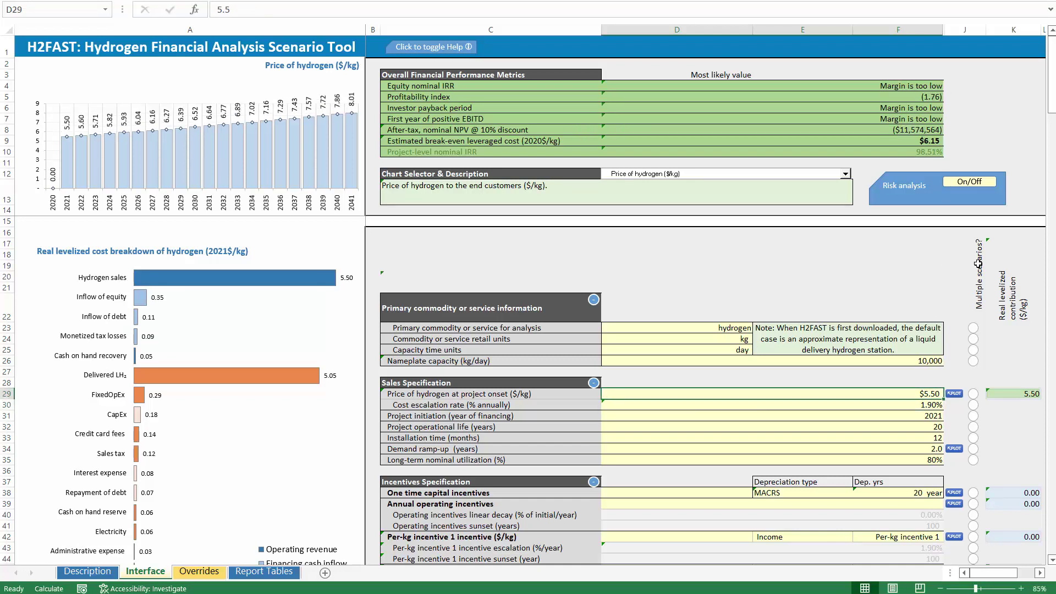
text(6)
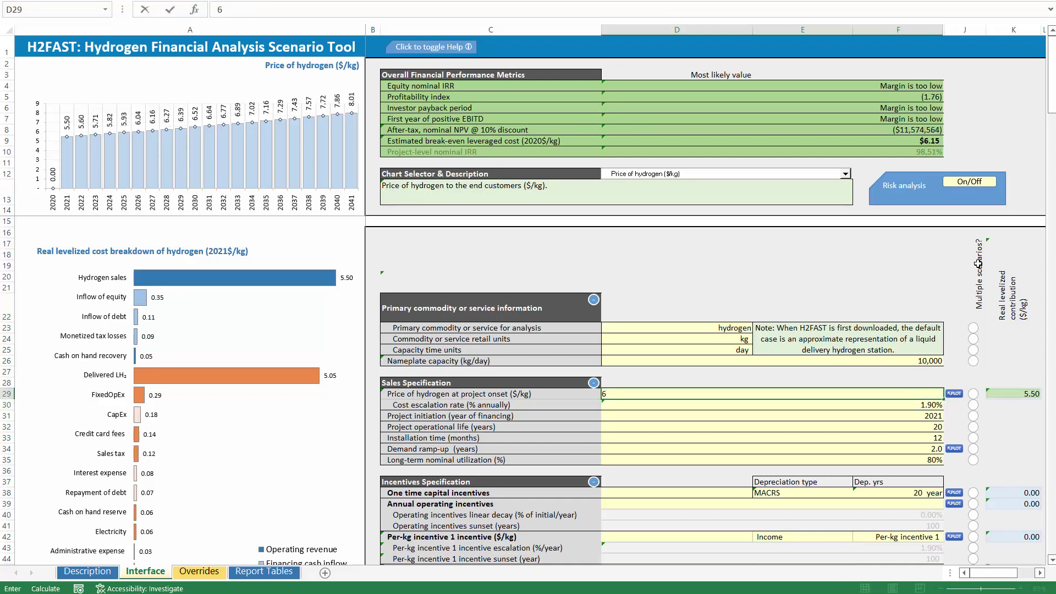
key(Return)
click(662, 89)
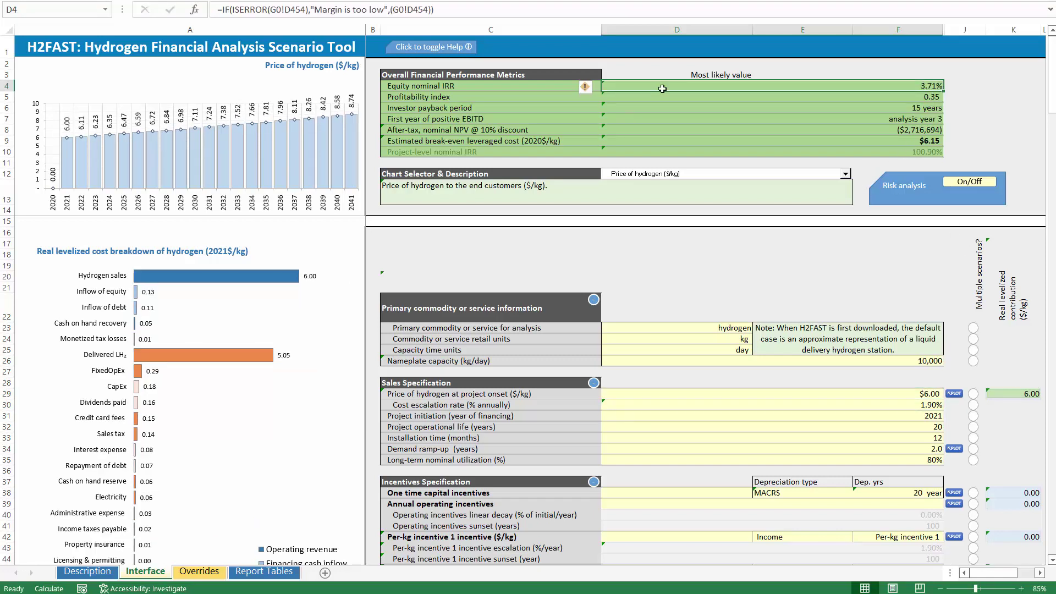
Step: Examine the Equity nominal IRR, Profitability index and After-tax, nominal NPV against the Price of hydrogen at project onset
drag(463, 81, 737, 87)
key(Tab)
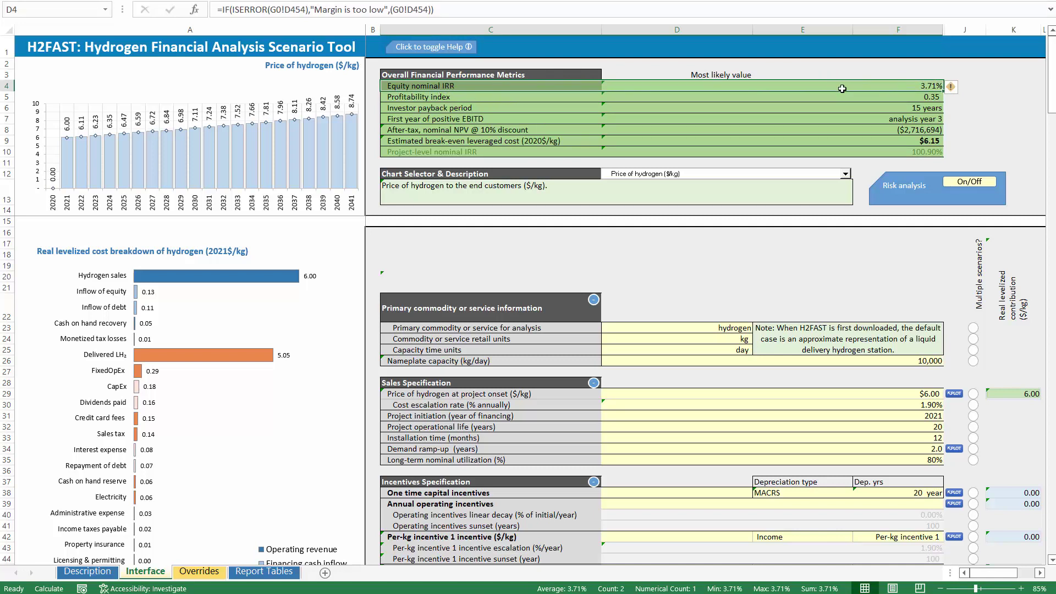
click(913, 97)
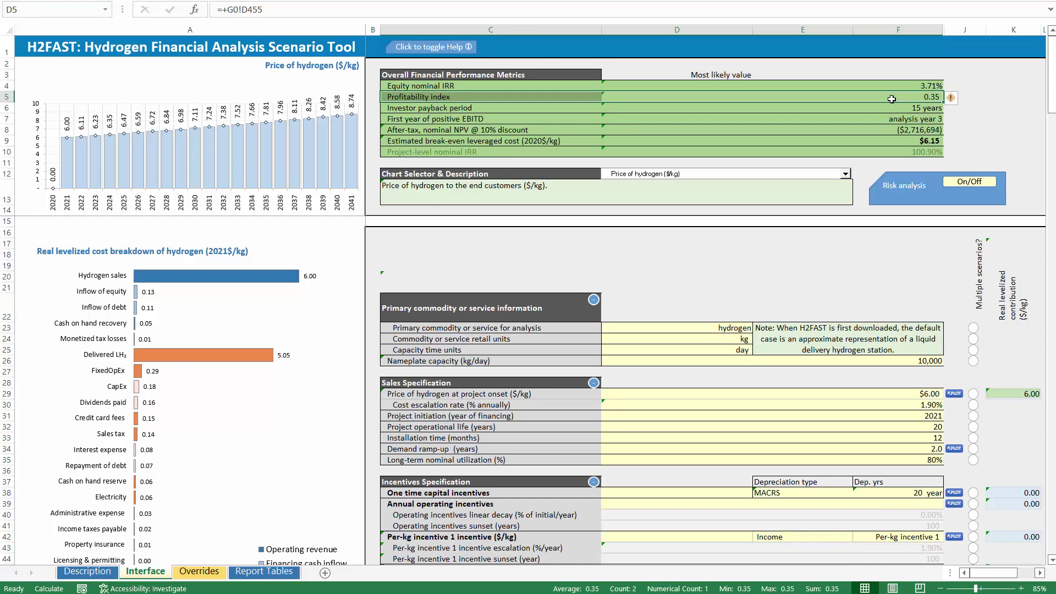
drag(542, 131, 904, 127)
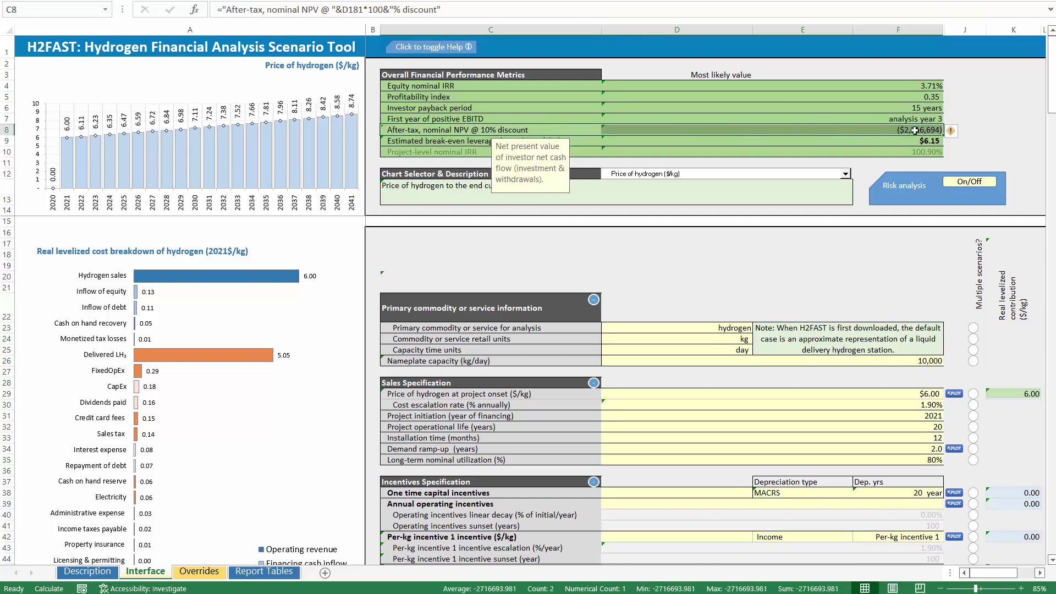
click(922, 85)
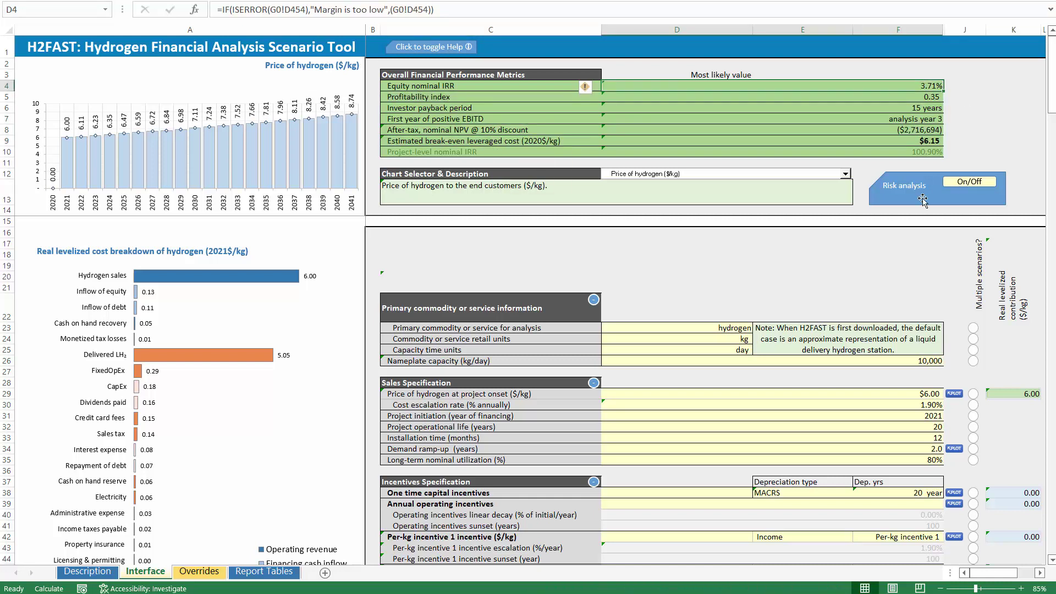
click(927, 394)
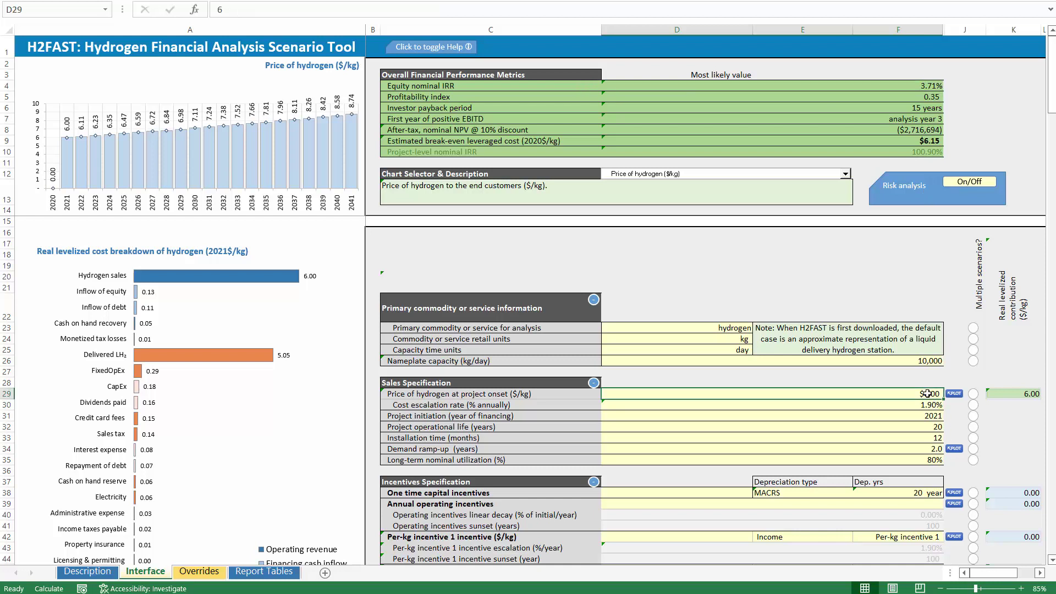
click(754, 84)
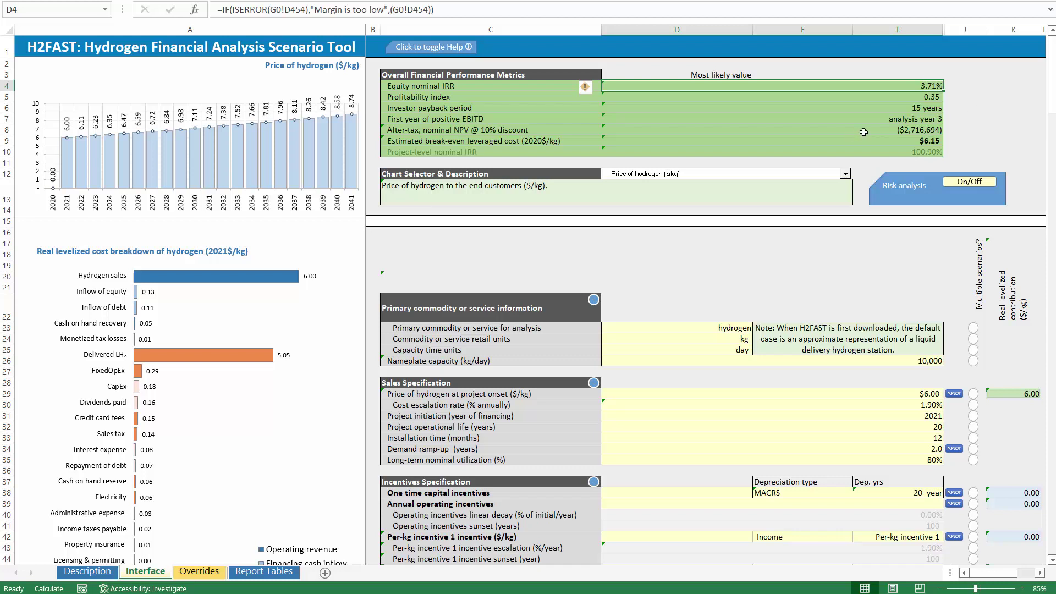
Step: Set the Price of hydrogen at project onset to 10 $/kg and check the Equity nominal IRR
click(899, 395)
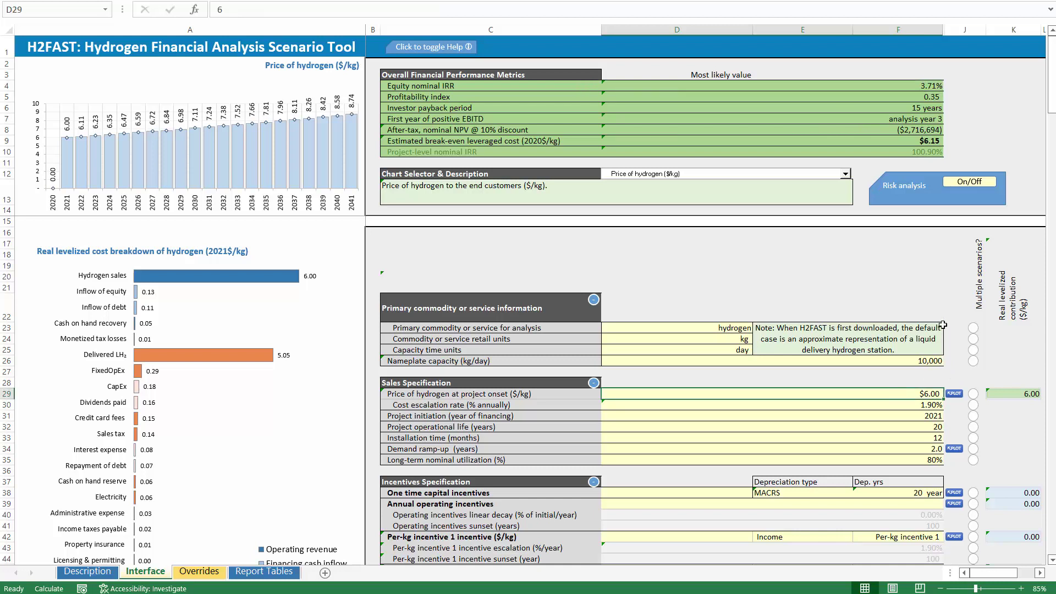
text(10)
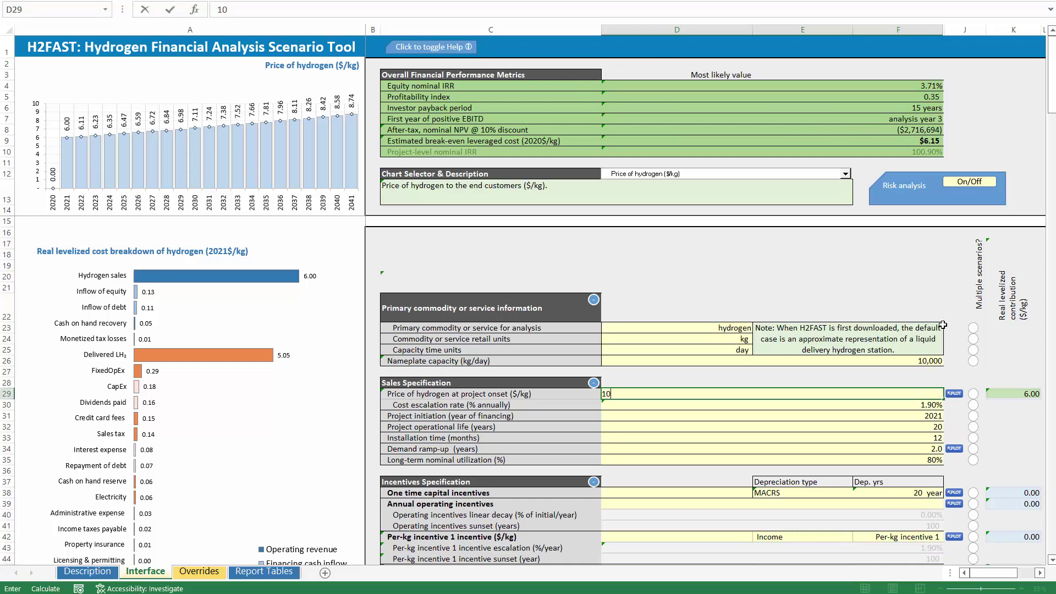
key(Return)
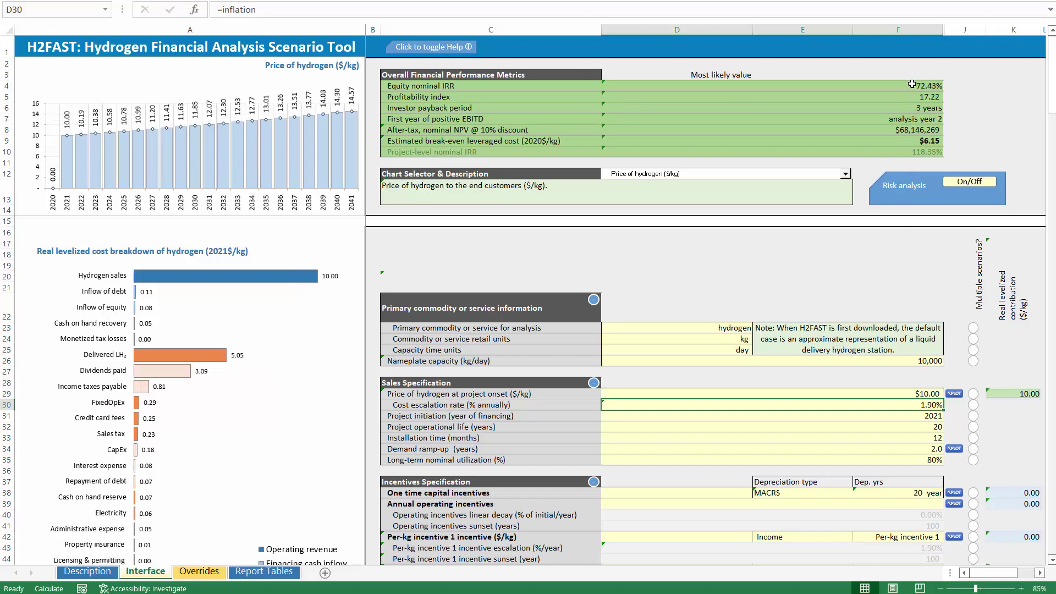
click(912, 84)
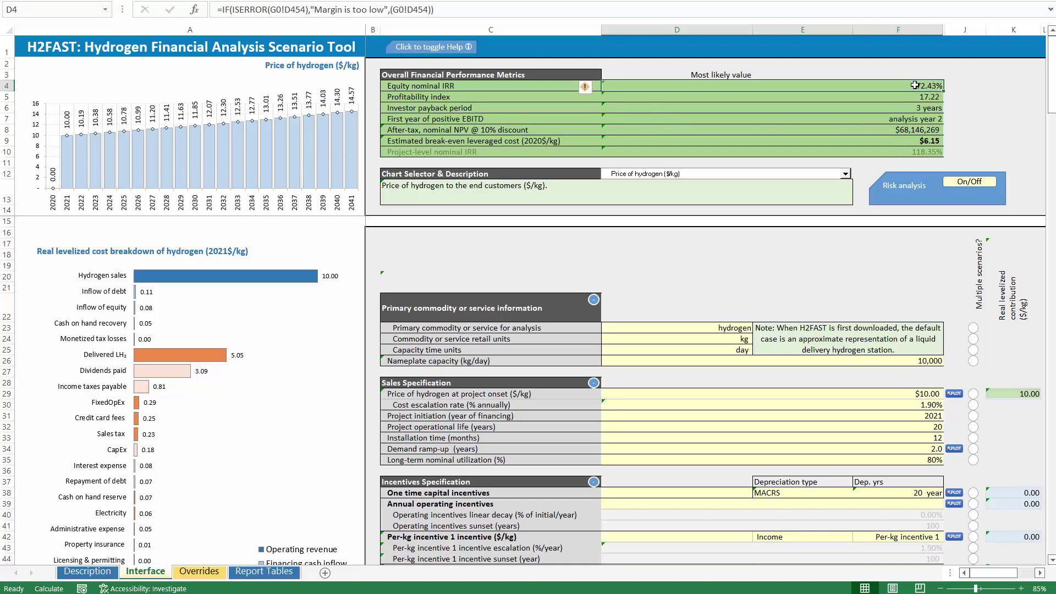
Step: Select the Project-level nominal IRR row with its value and read its help note
click(885, 156)
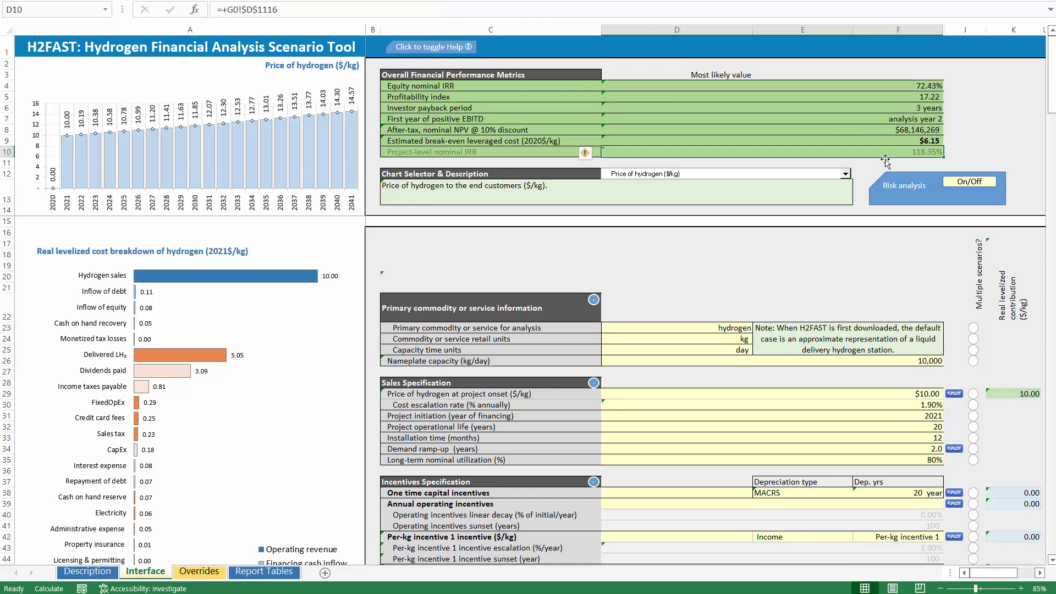
click(452, 151)
key(shift+Right)
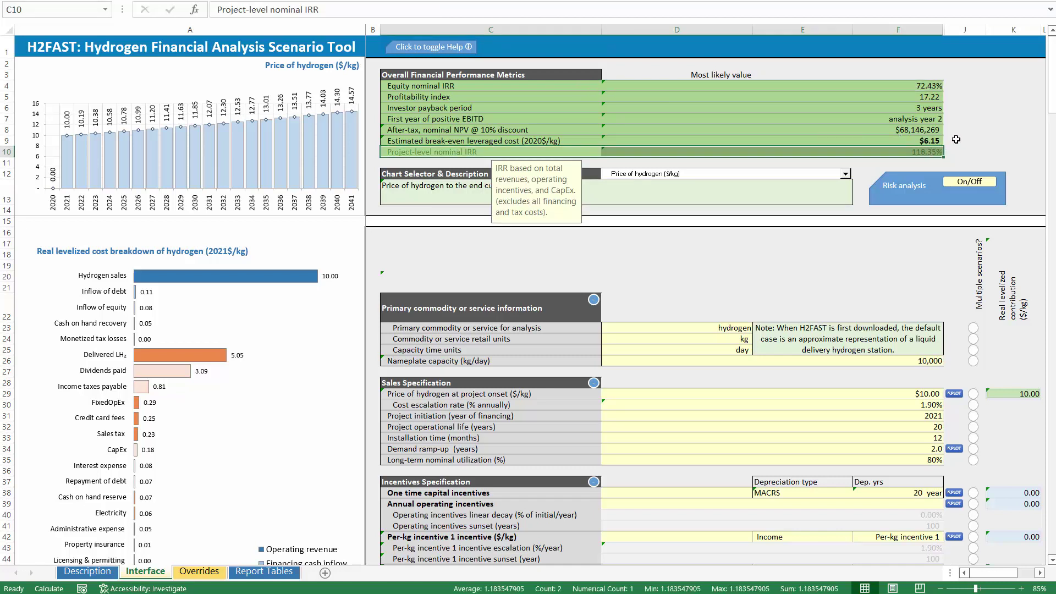
click(901, 396)
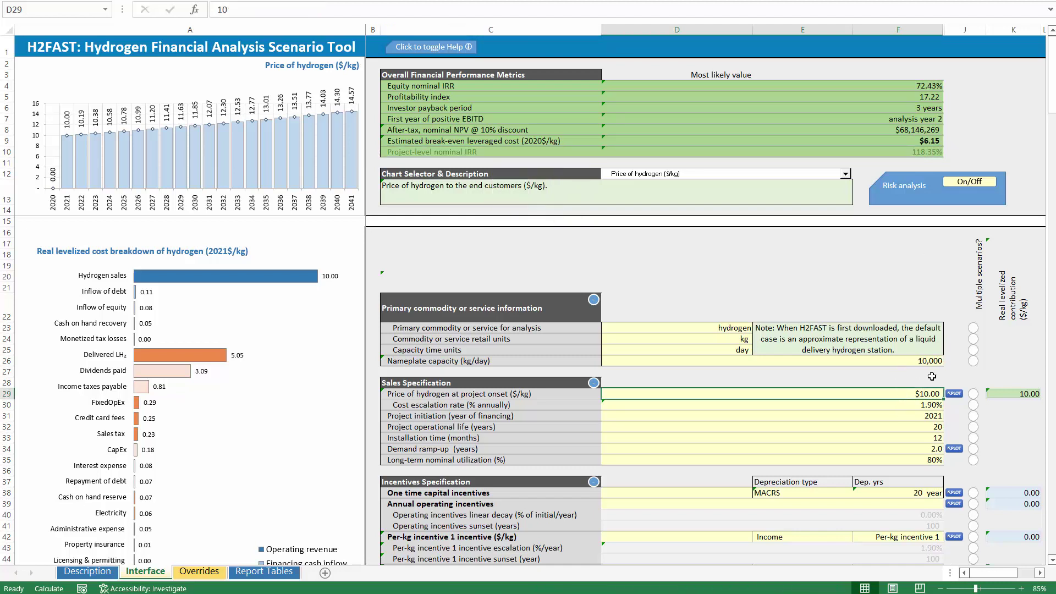
text(=)
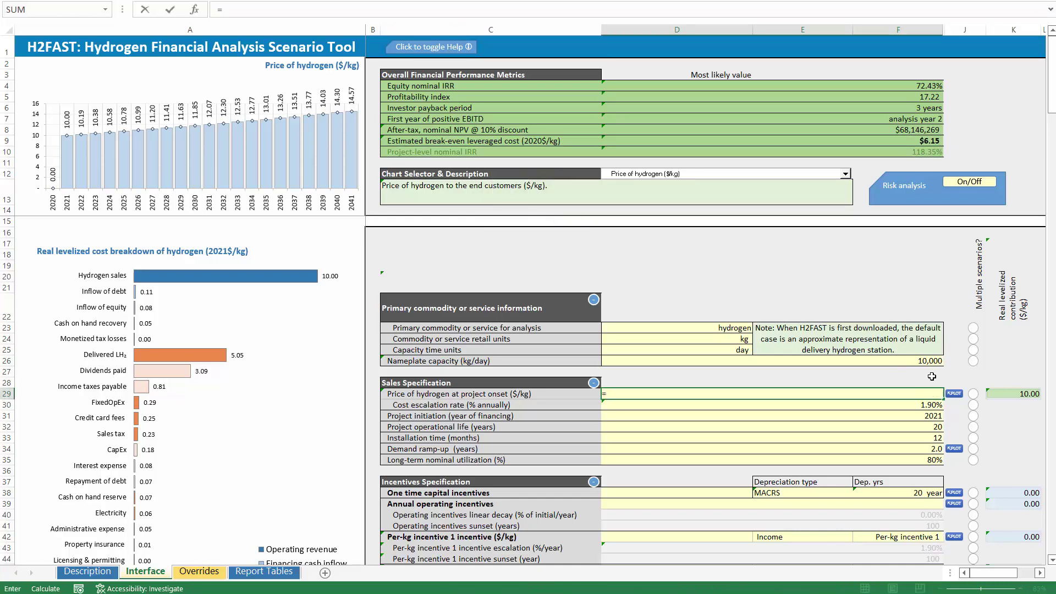
click(845, 143)
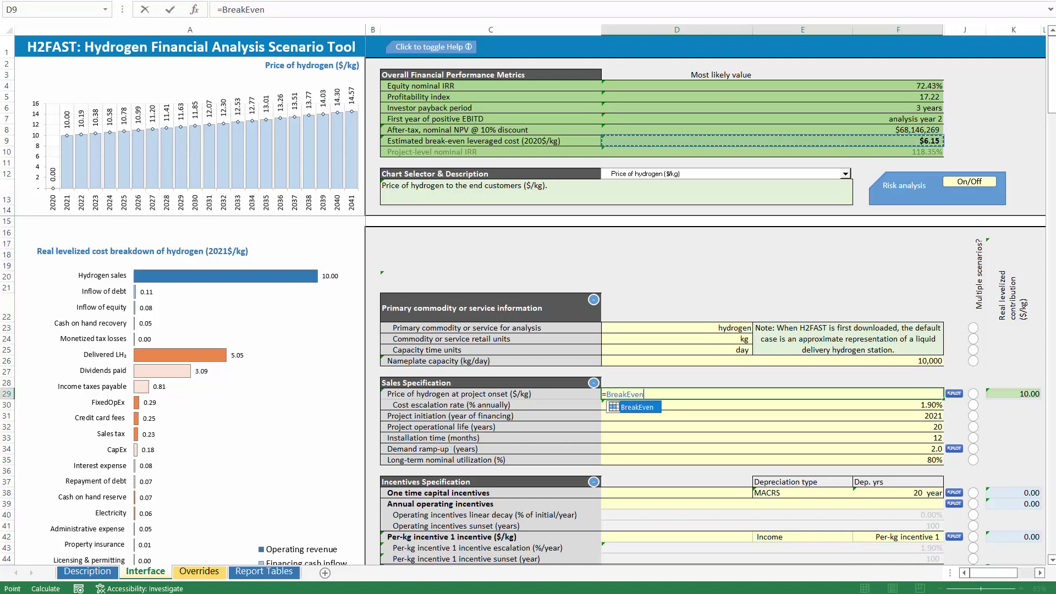
key(Return)
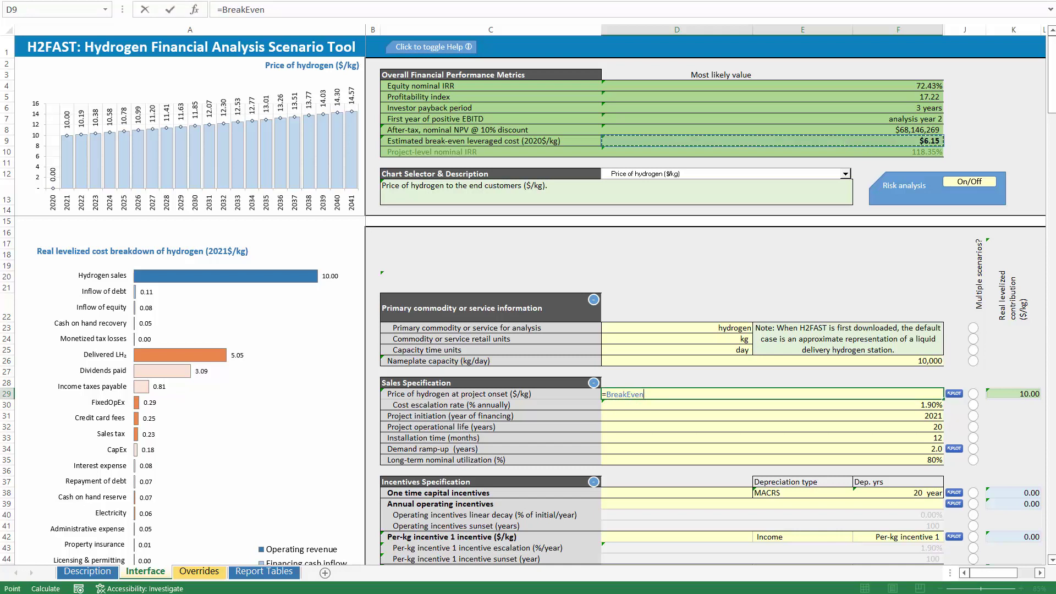
key(Return)
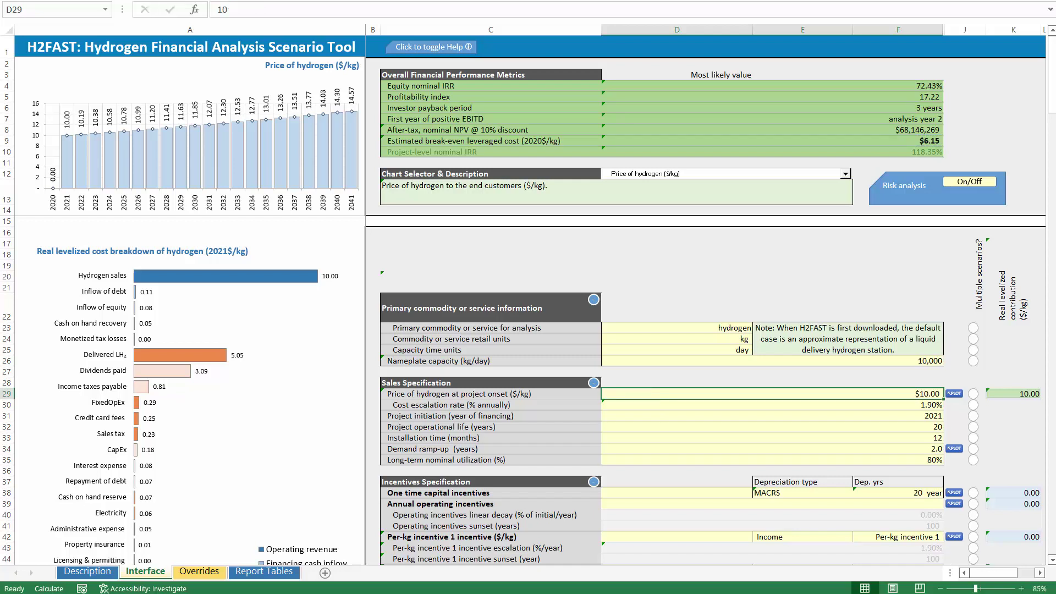
Step: Set the Price of hydrogen at project onset to =BreakEven, referencing the estimated break-even leveraged cost, and check the Equity nominal IRR
text(=)
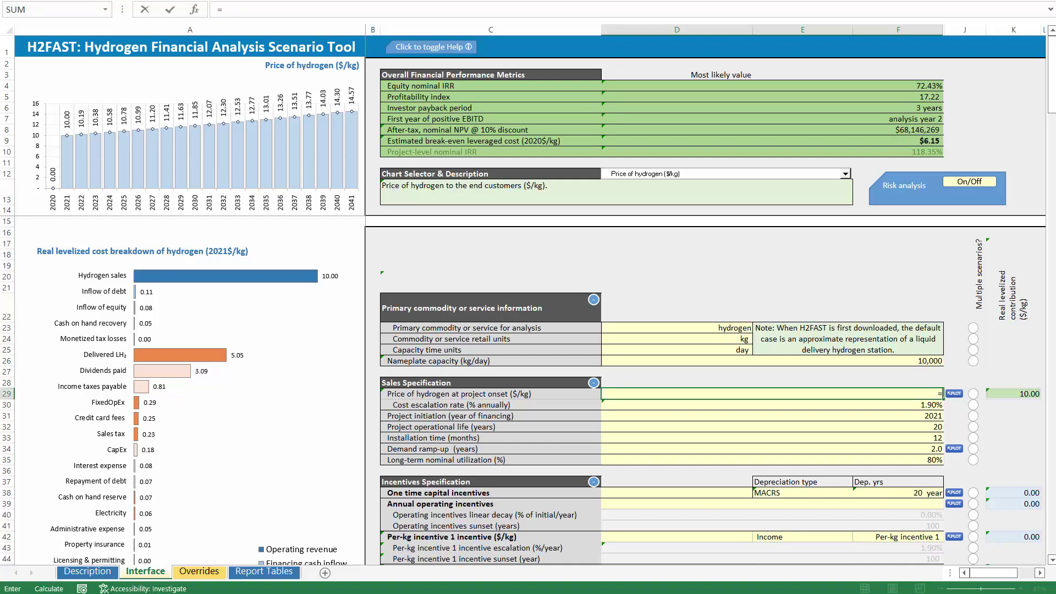
click(871, 141)
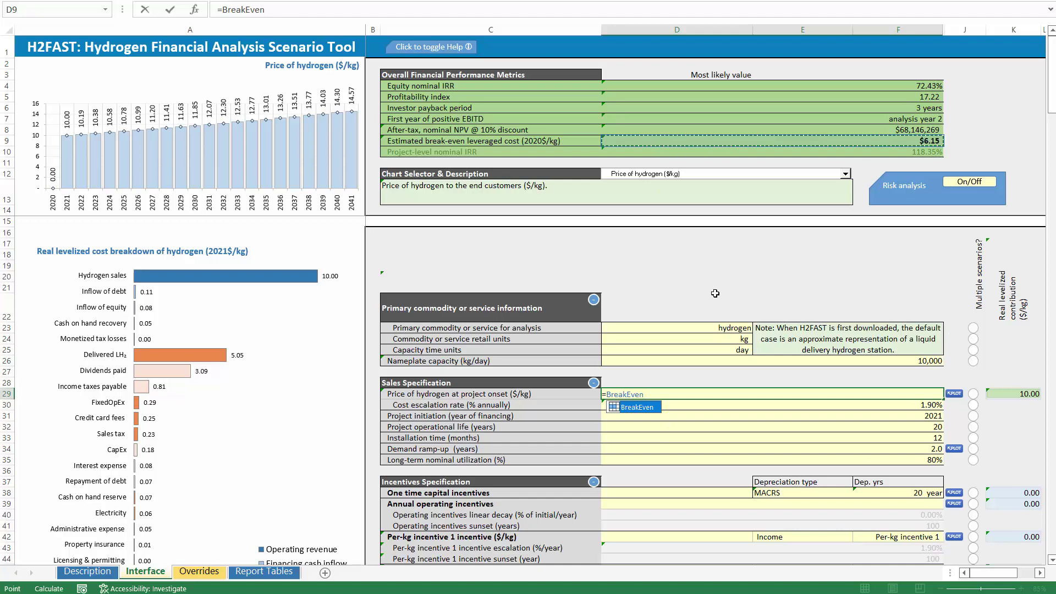
key(Return)
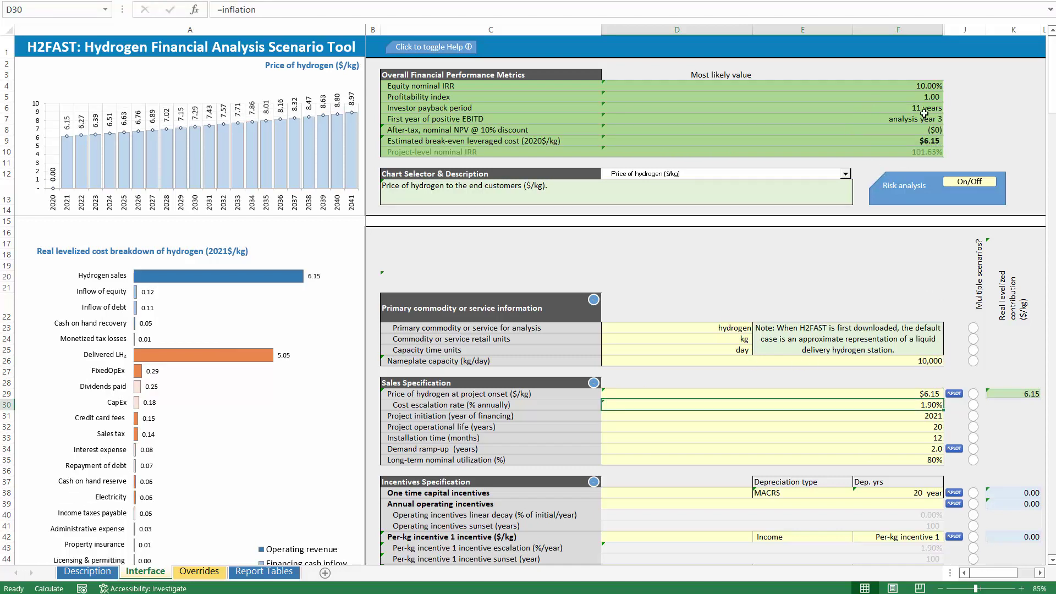
click(915, 85)
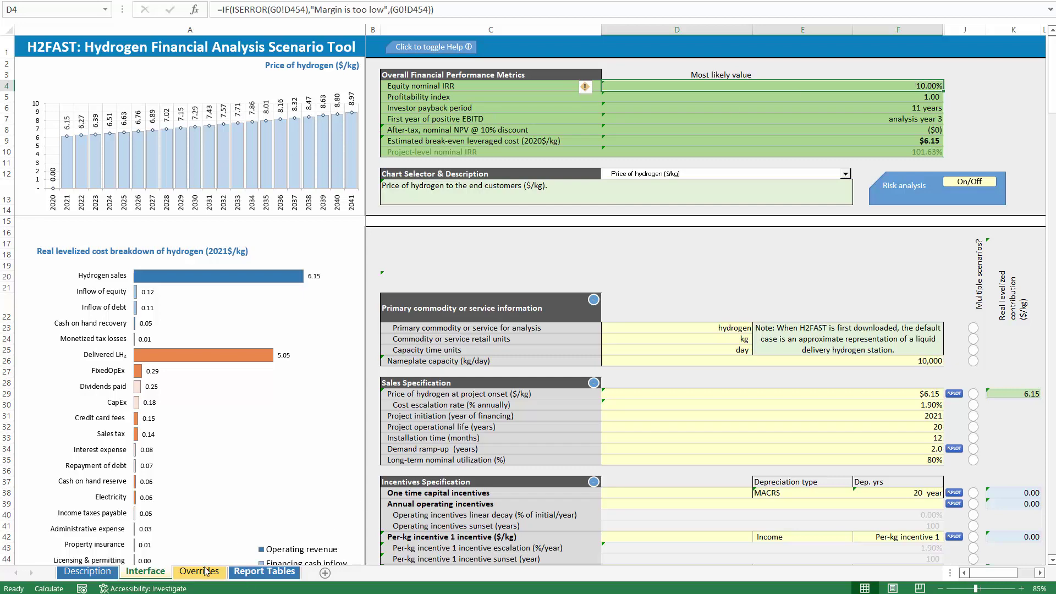
Step: Examine the escalation of prices, revenues, operating expenses and taxable income by year on the Report Tables sheet
click(258, 572)
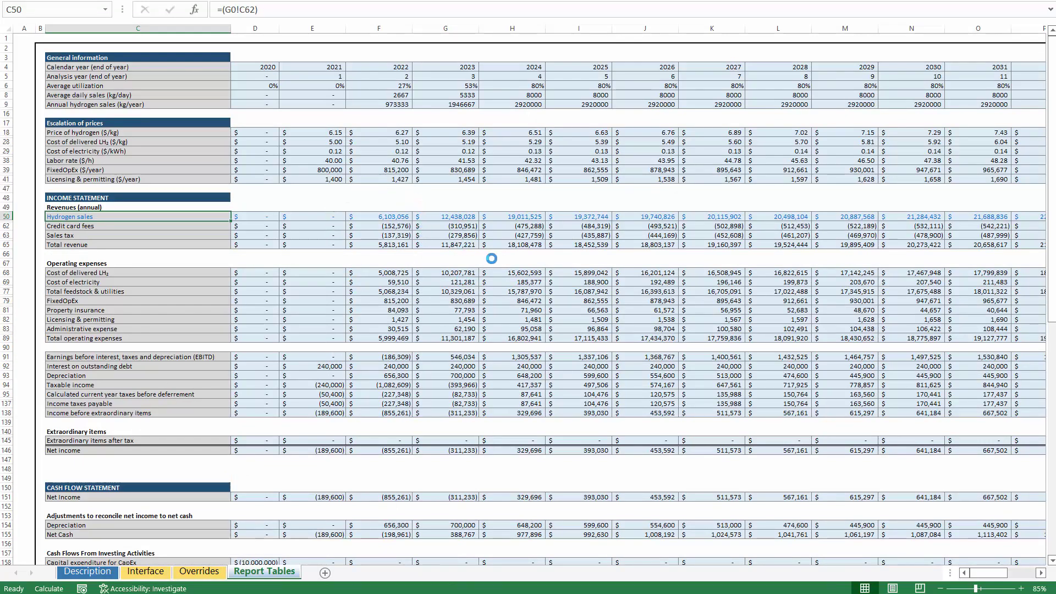
click(500, 293)
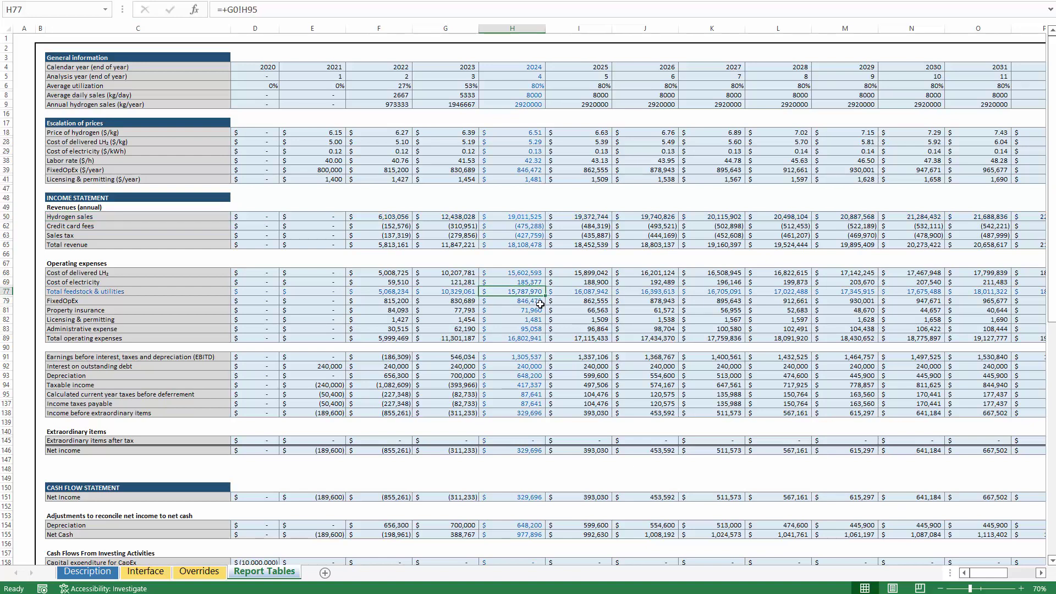
click(638, 295)
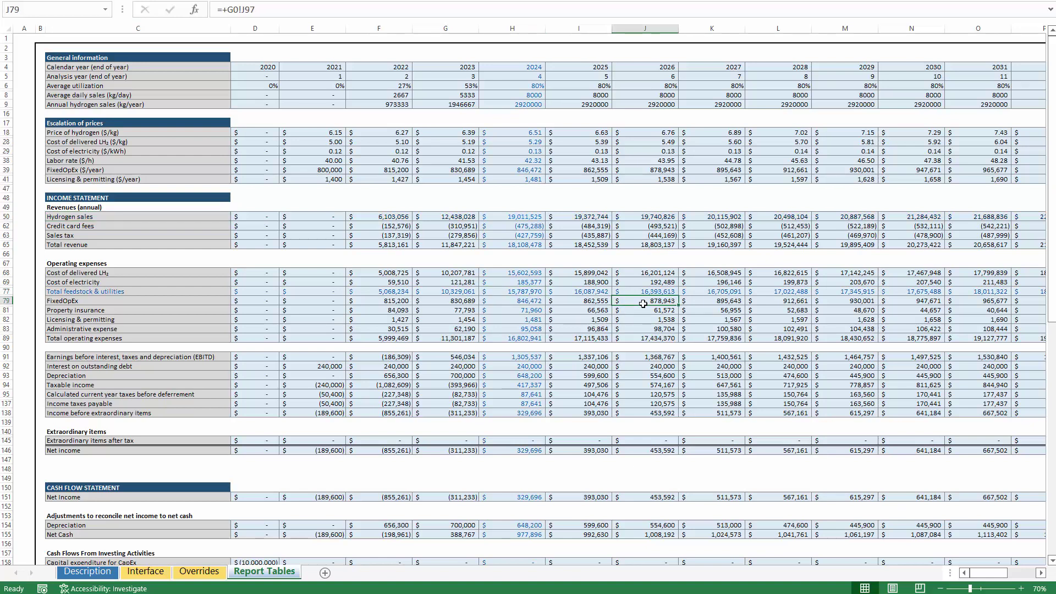
click(644, 302)
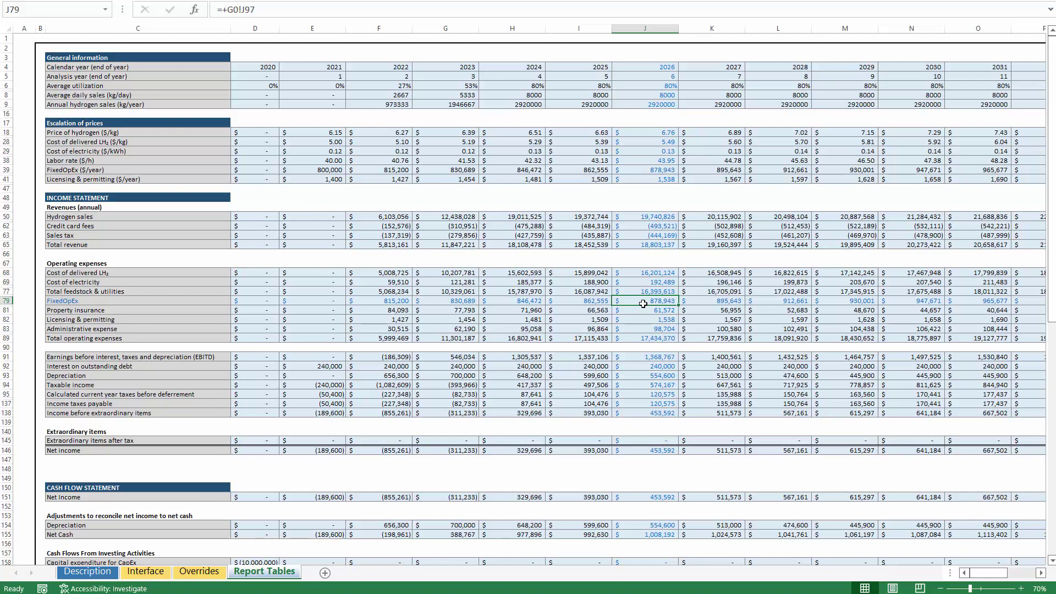
click(594, 163)
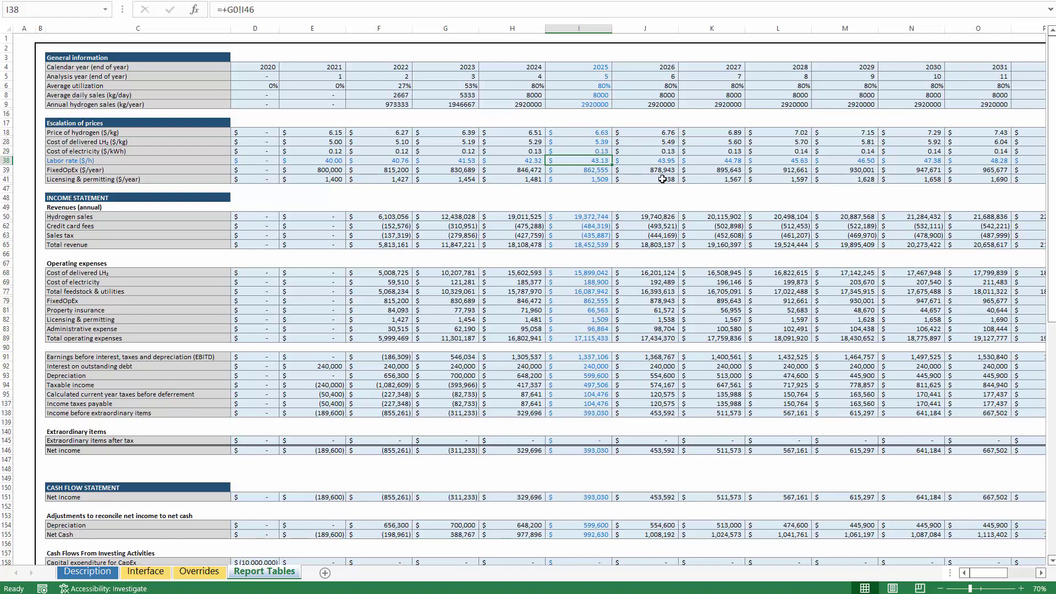
click(703, 318)
click(883, 385)
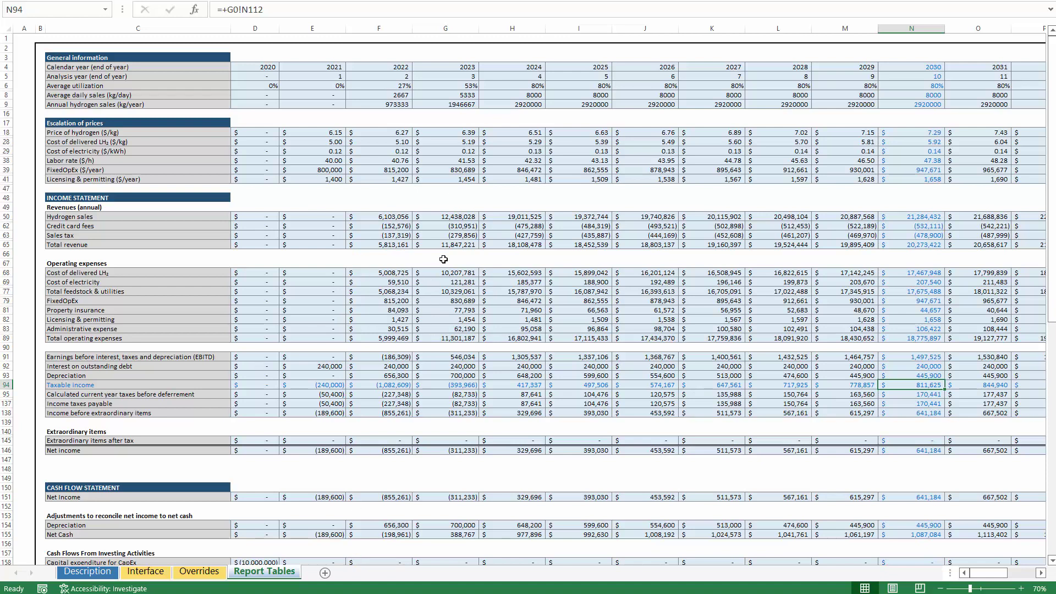
click(457, 292)
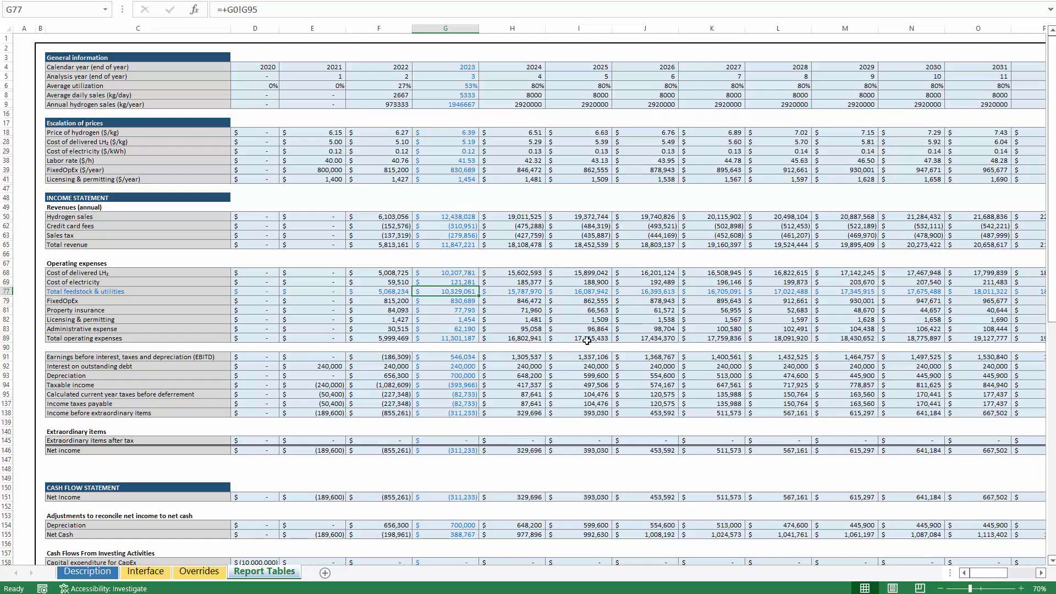
click(653, 339)
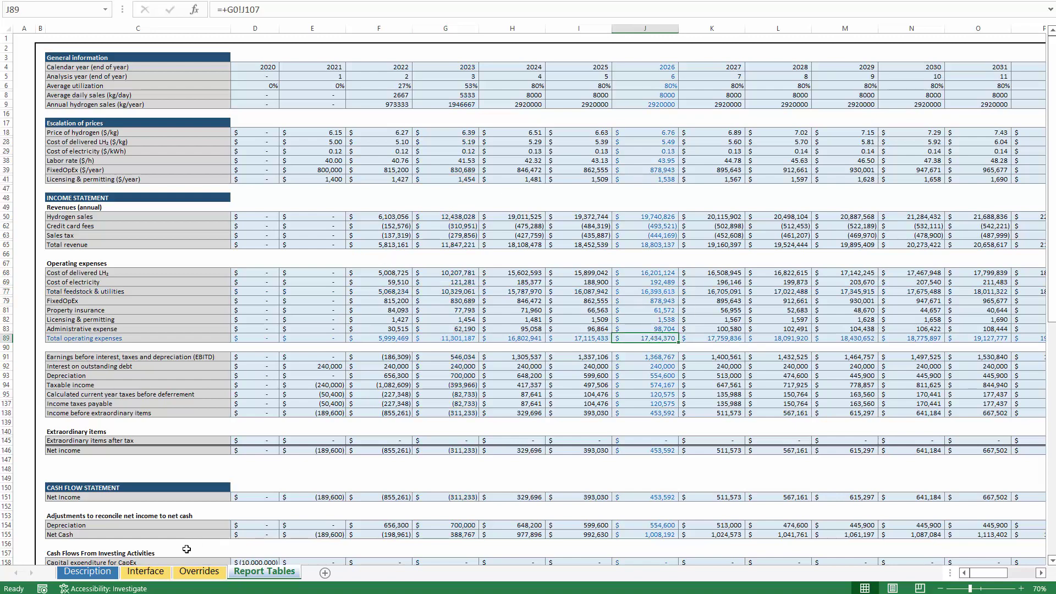
Step: Review columns C to F on the Interface sheet against the Report Tables sheet, ending back on the Interface sheet
click(146, 572)
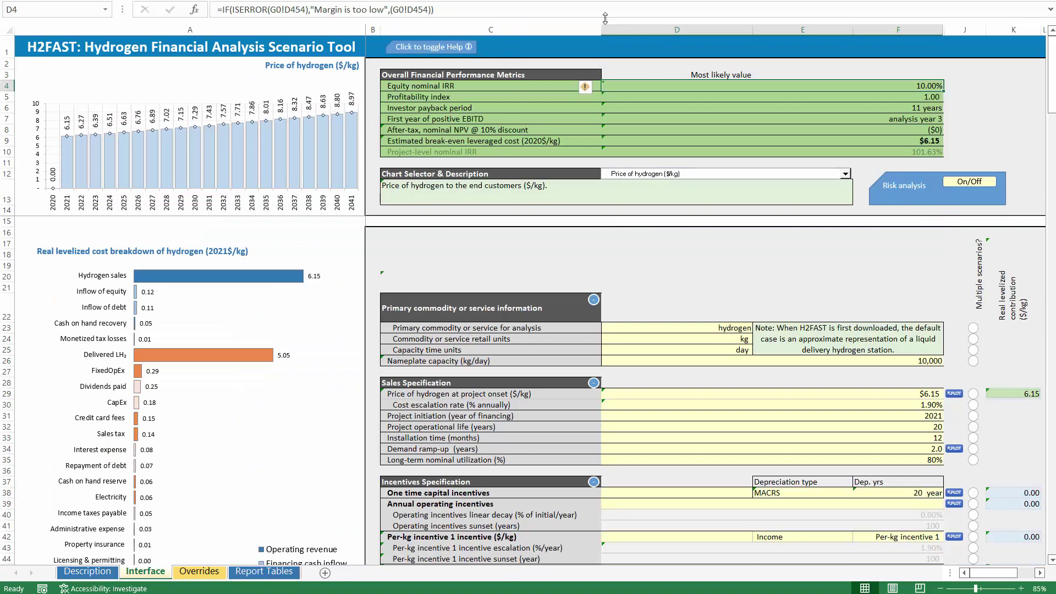
drag(906, 27, 491, 27)
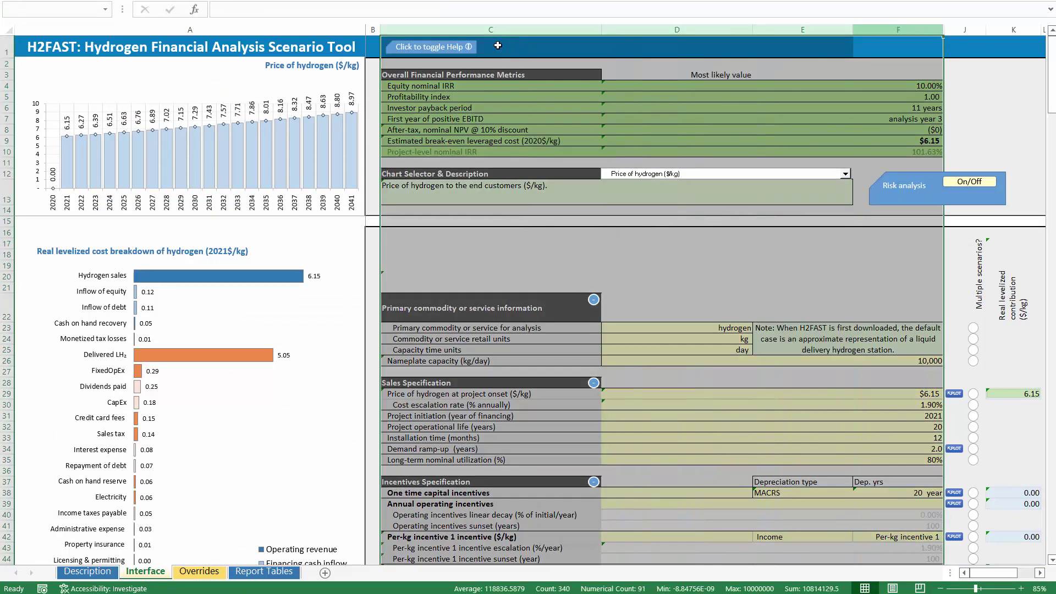
click(264, 572)
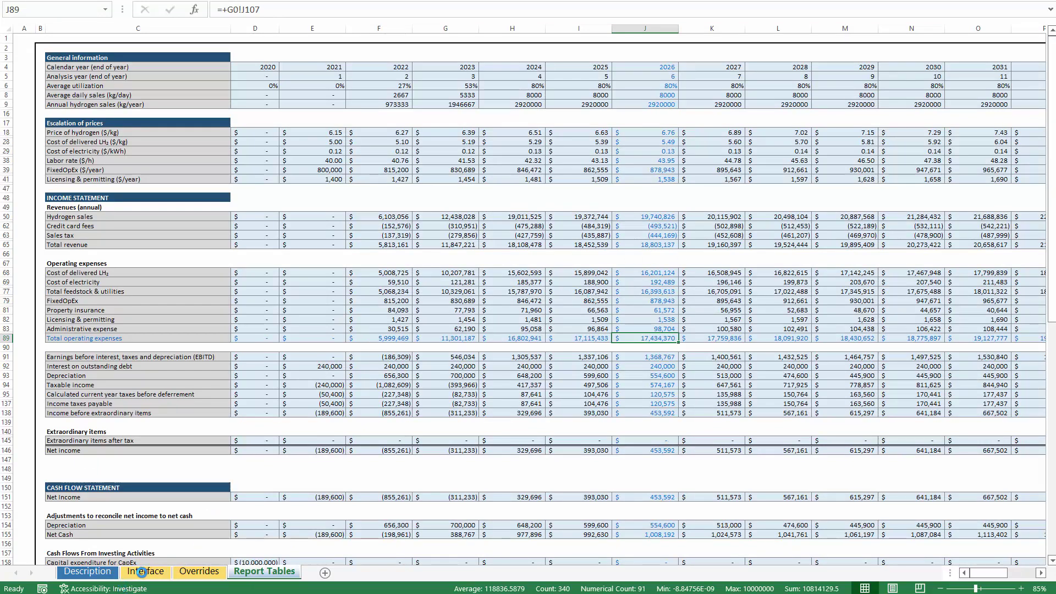
click(145, 571)
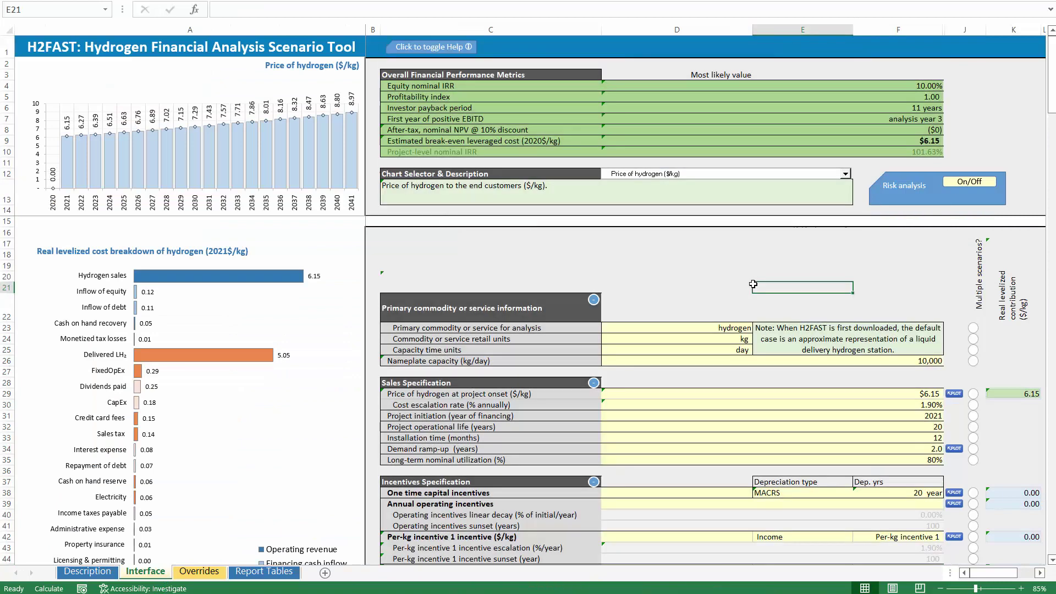
scroll(664, 360, down, 2)
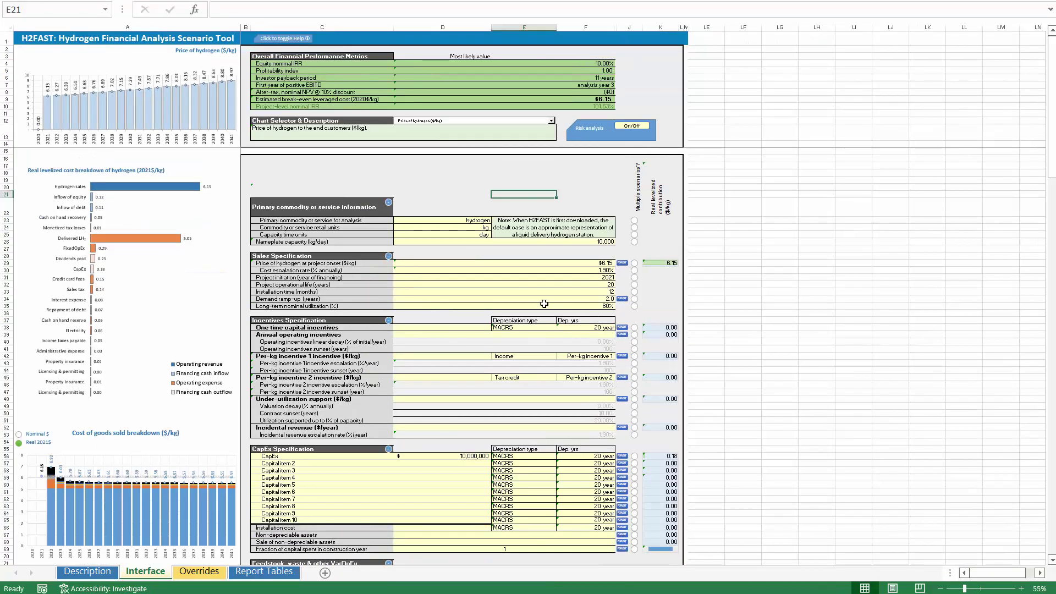
scroll(544, 304, up, 1)
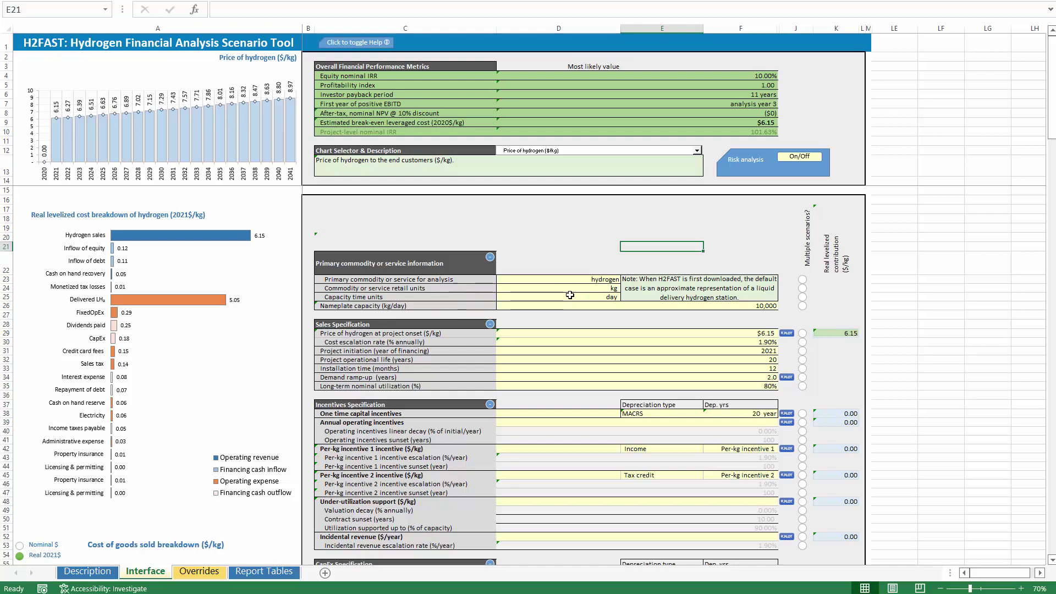
scroll(570, 294, up, 3)
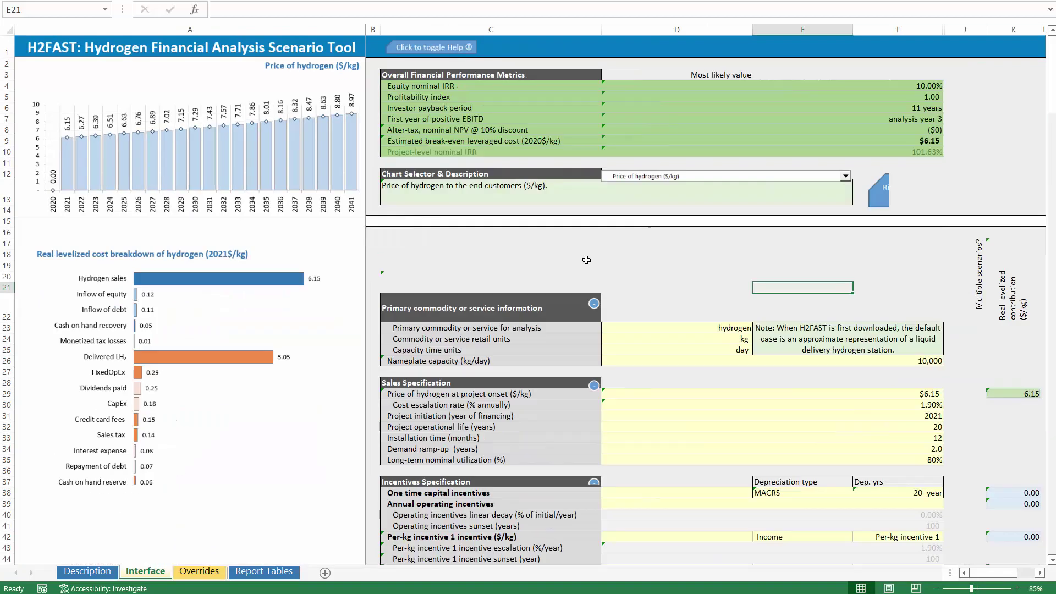
Step: Read the input notes for the primary commodity, retail units and capacity time units in the Primary commodity or service information section
click(692, 330)
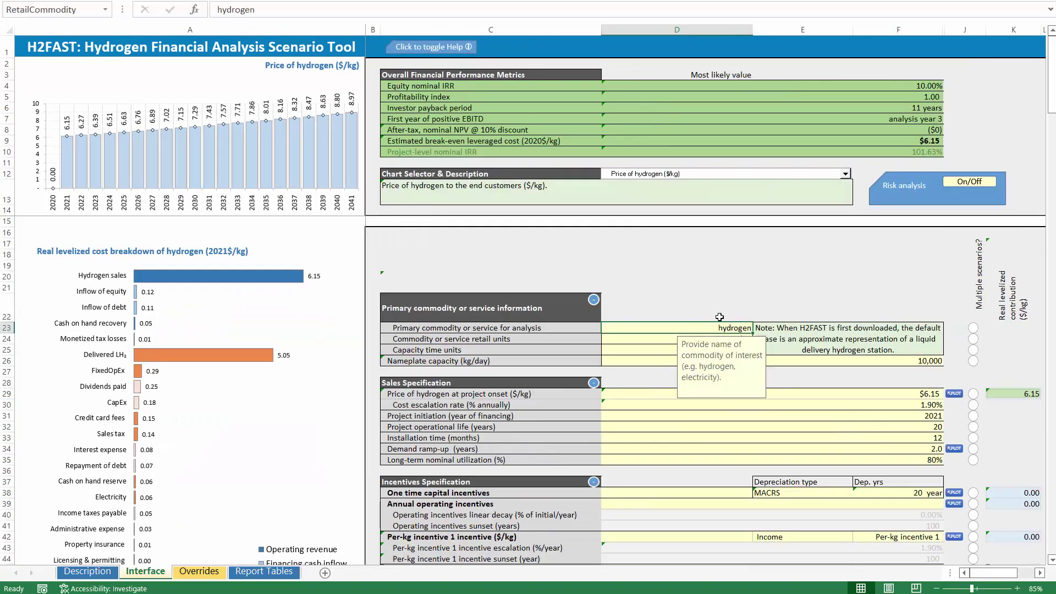
click(723, 341)
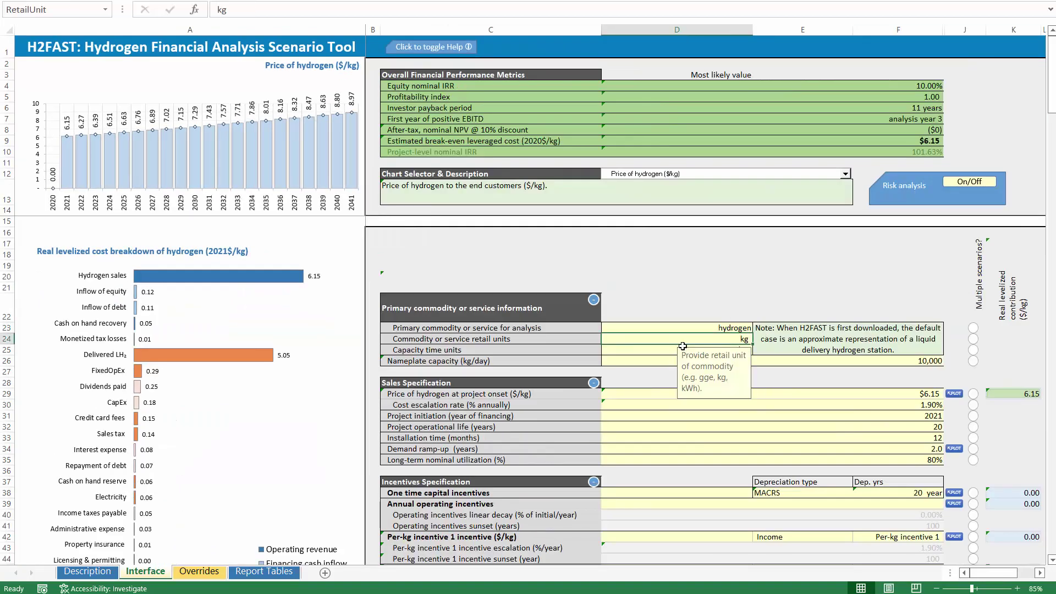
click(655, 353)
click(698, 329)
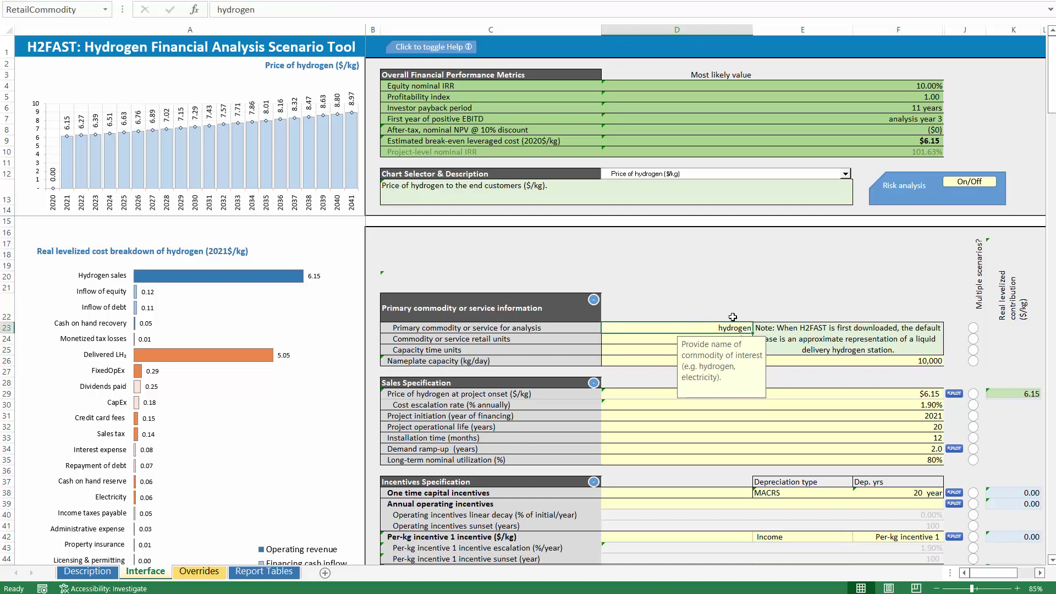
click(746, 297)
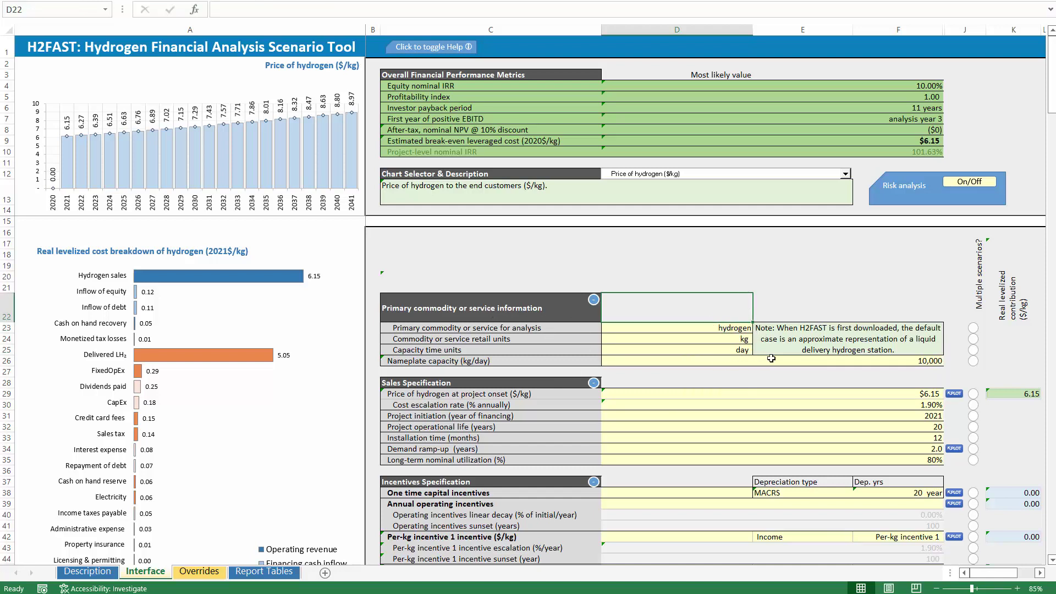
click(824, 377)
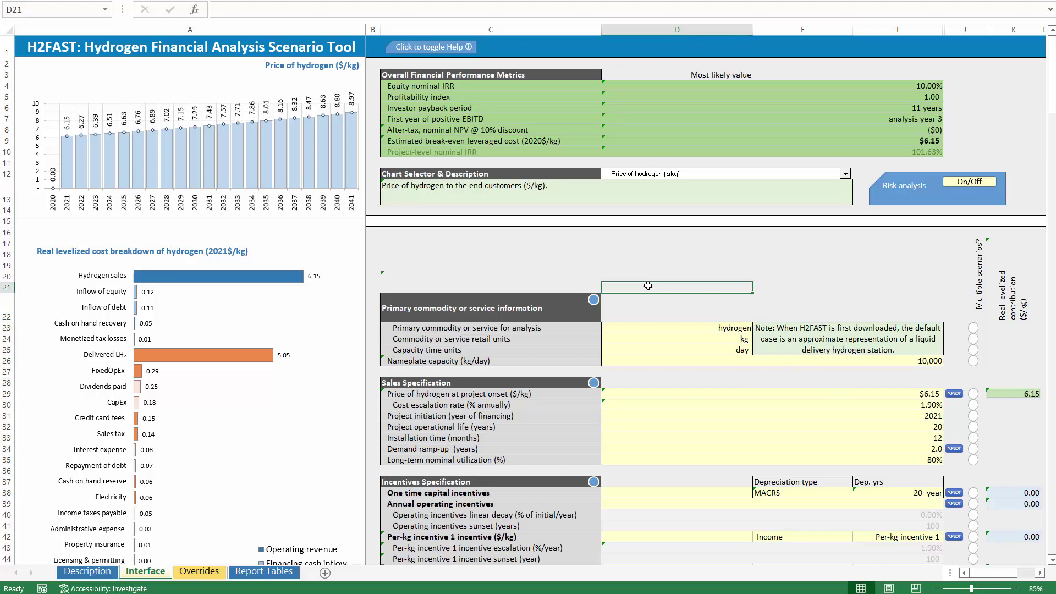
click(683, 329)
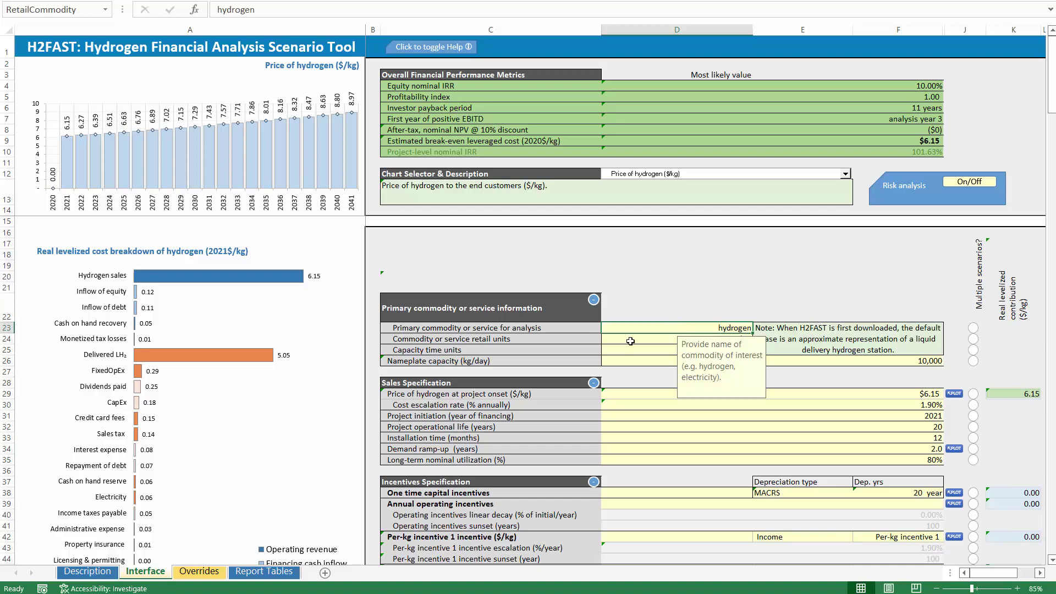
click(747, 285)
click(740, 341)
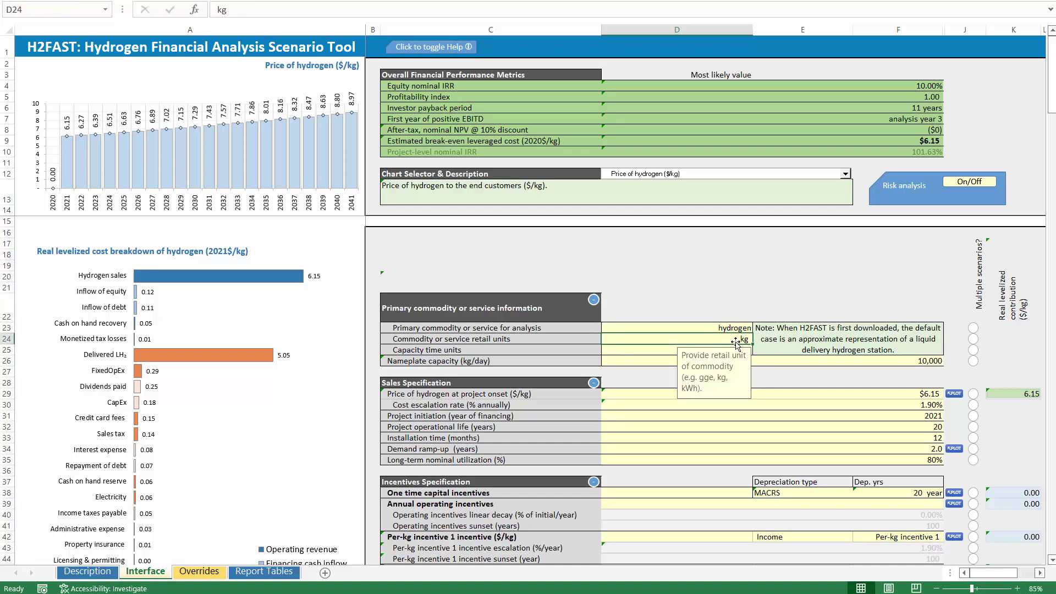
click(669, 350)
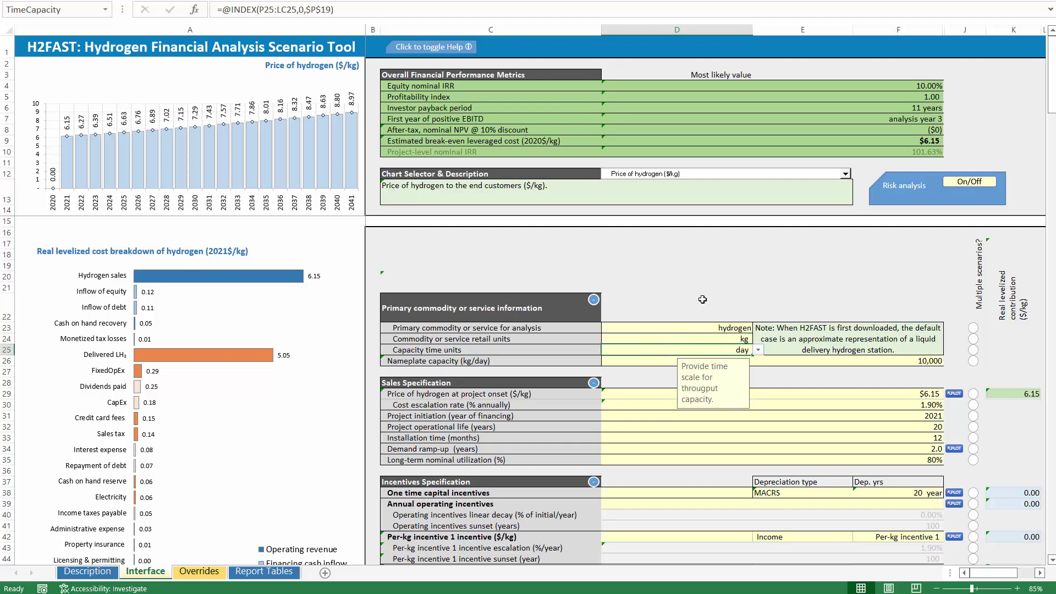
click(706, 297)
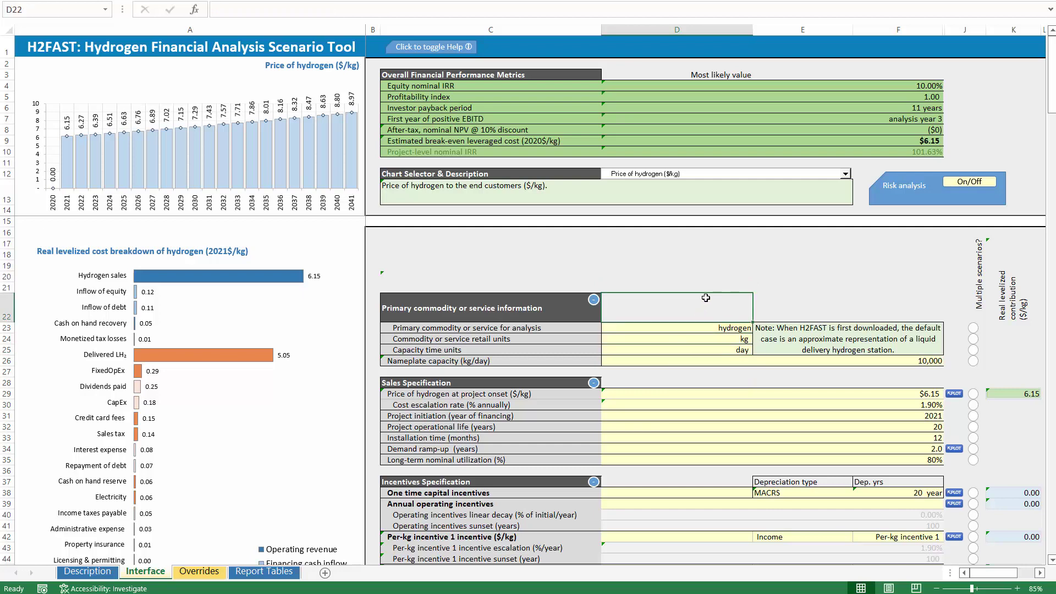
Step: Turn on the help callouts and review the guidance for the input sections down to Feedstock, waste, other VarOpEx cost
ctrl+scroll(692, 286, down, 1)
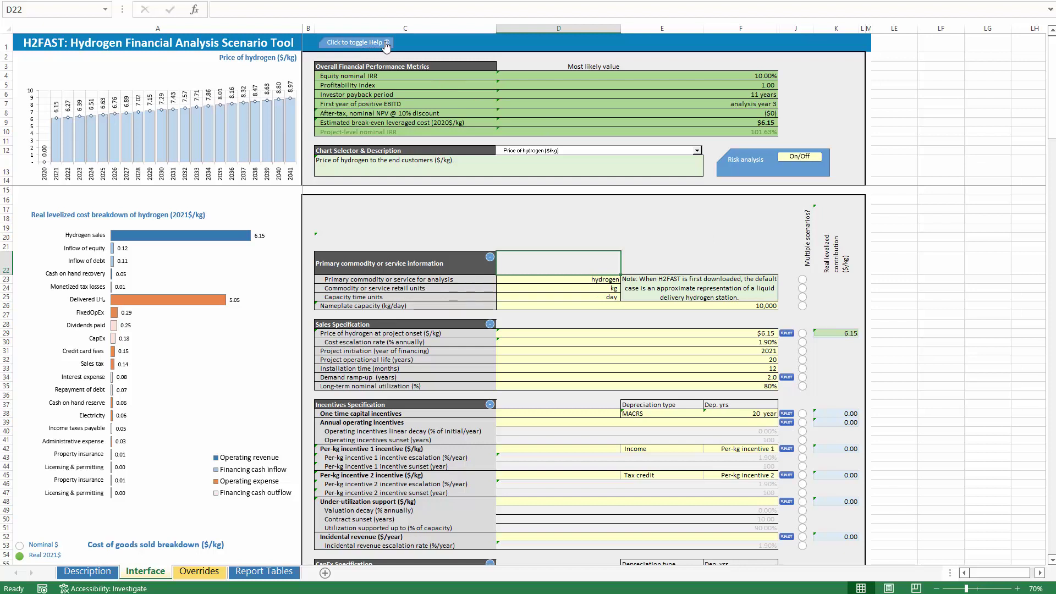
click(355, 48)
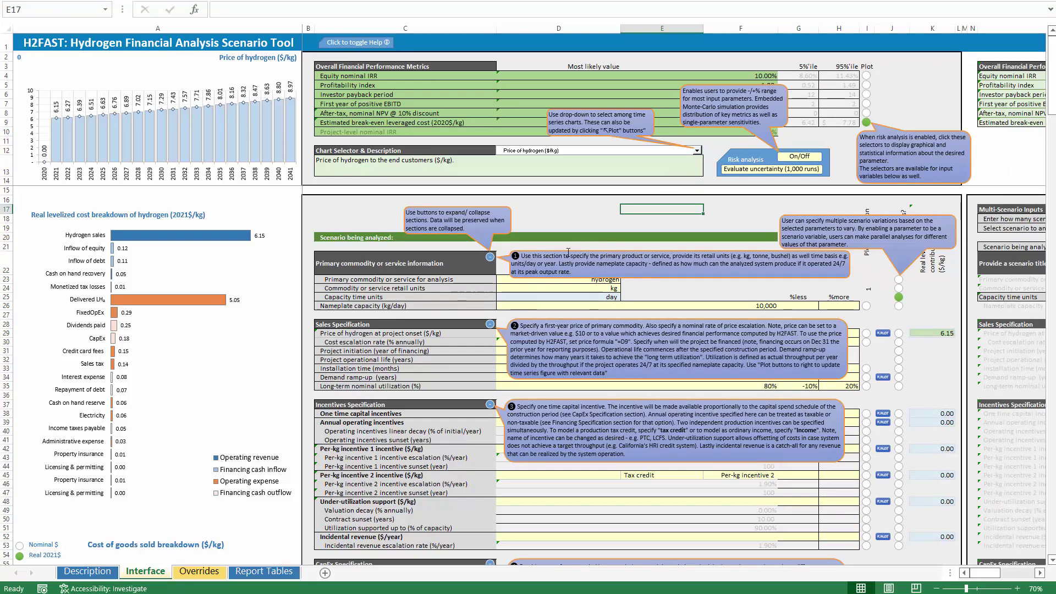
click(564, 229)
scroll(543, 322, down, 10)
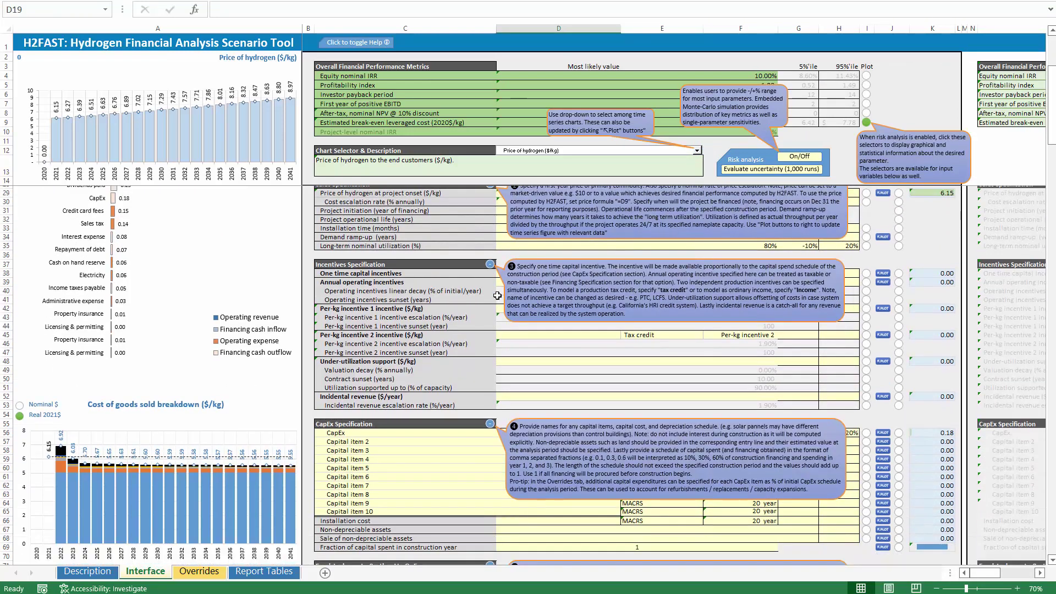
scroll(543, 322, down, 20)
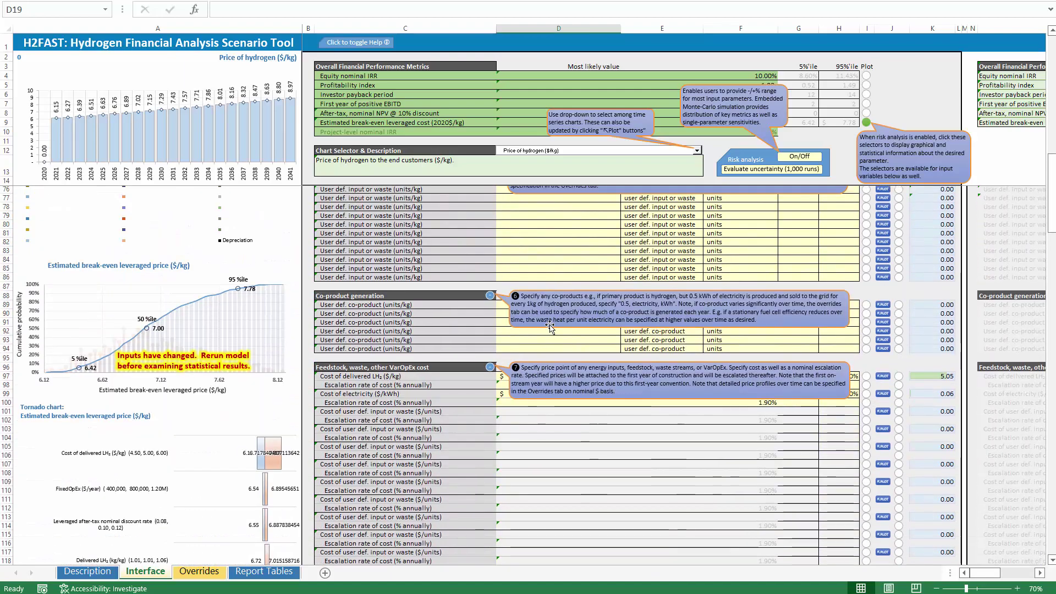
scroll(552, 321, up, 7)
Step: Examine the Multi-Scenario Inputs section and the Overall Financial Performance Metrics Scenario History beside the main inputs
ctrl+scroll(503, 275, down, 1)
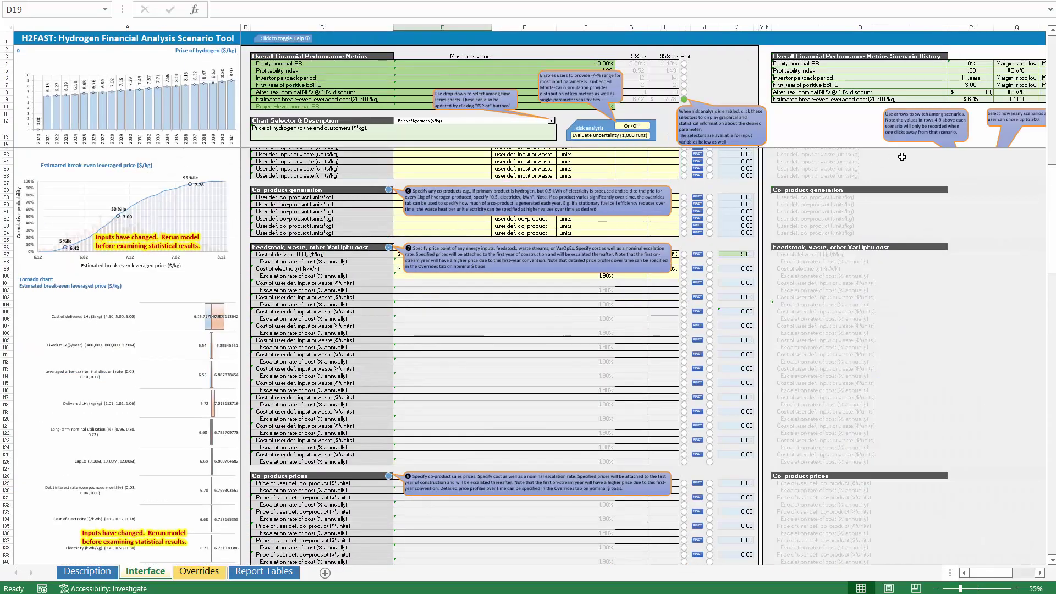
click(916, 186)
key(Right)
key(Right)
key(Right)
key(Right)
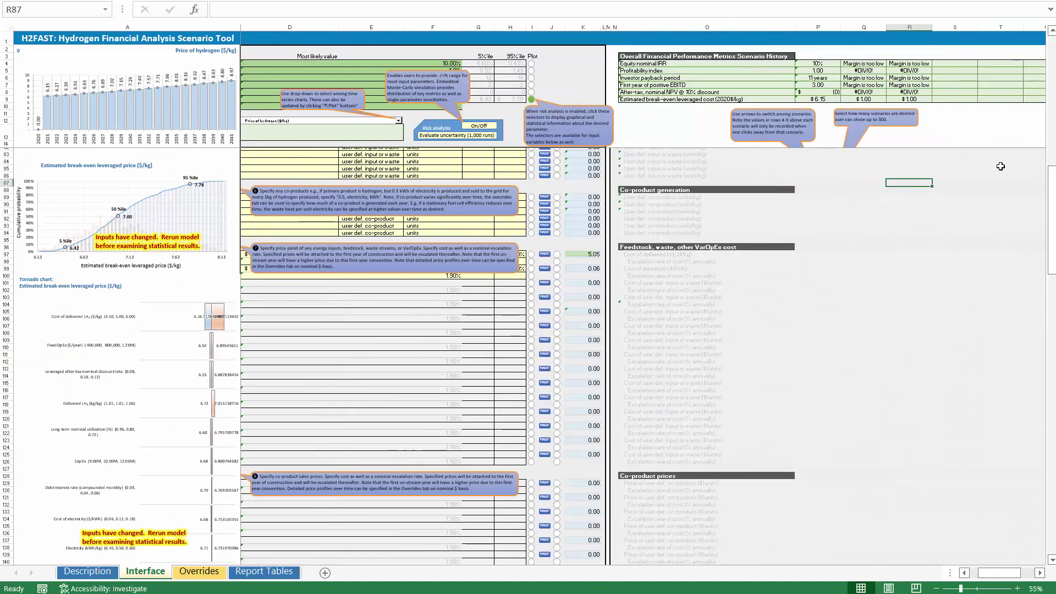
scroll(626, 139, up, 20)
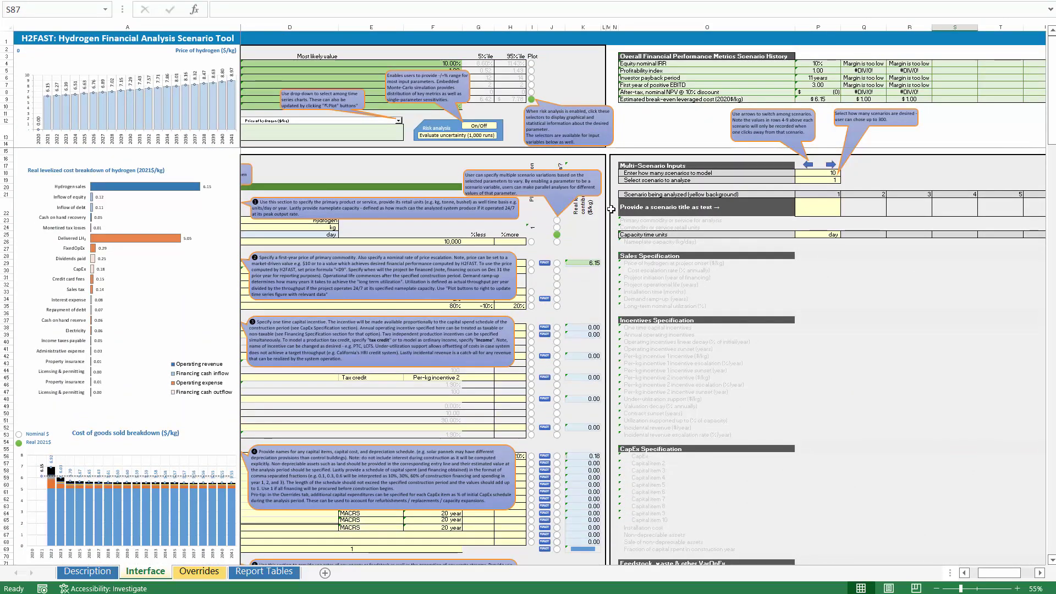
Step: Read the input notes in the Financing Information section, from total tax rate and installation cost depreciability down to debt type and debt interest rate
click(393, 168)
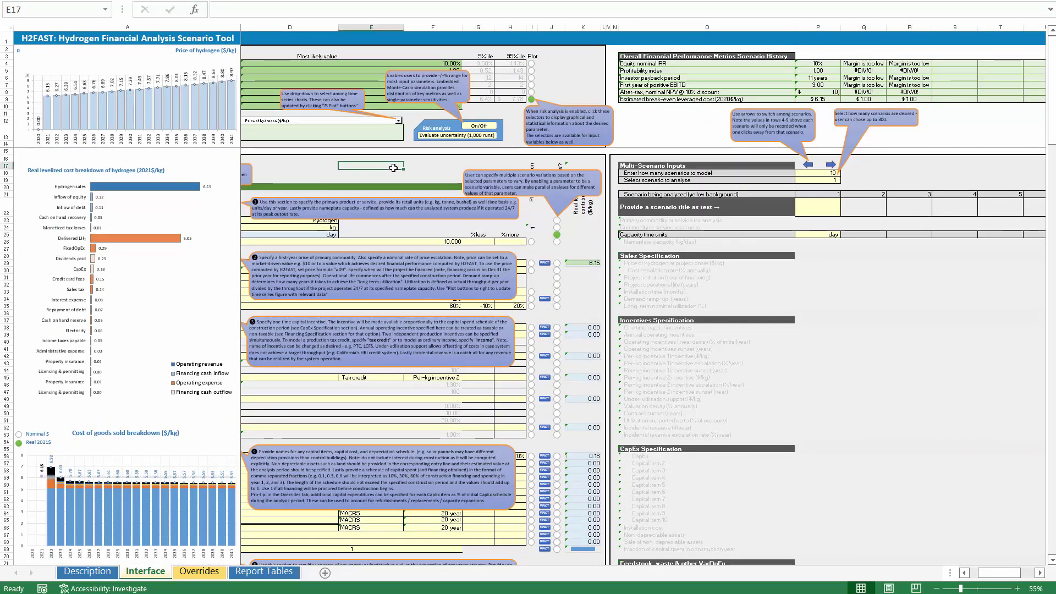
key(ctrl+Home)
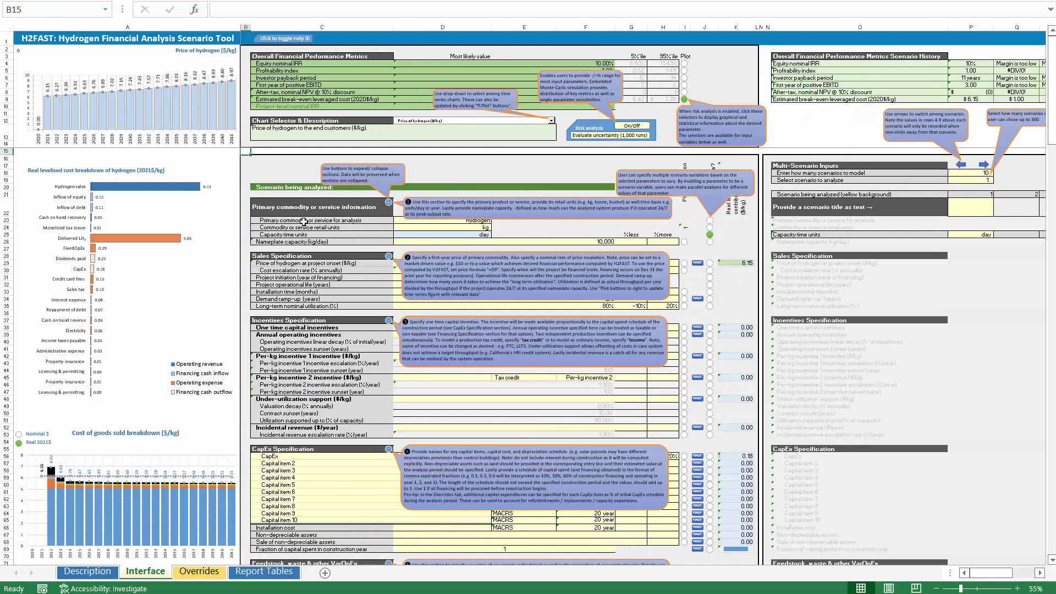
ctrl+scroll(303, 222, up, 1)
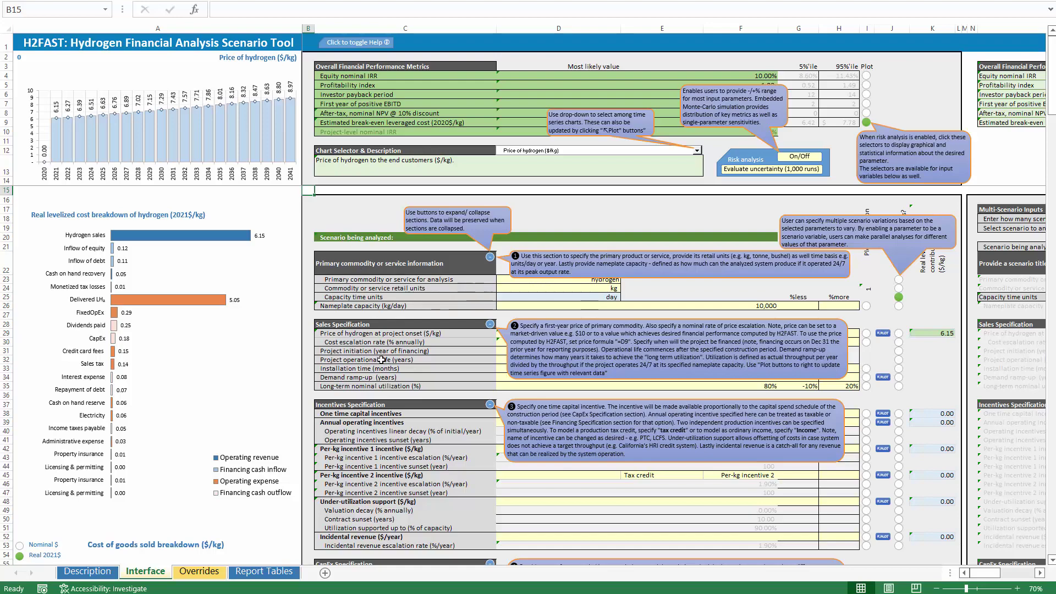
scroll(404, 375, down, 20)
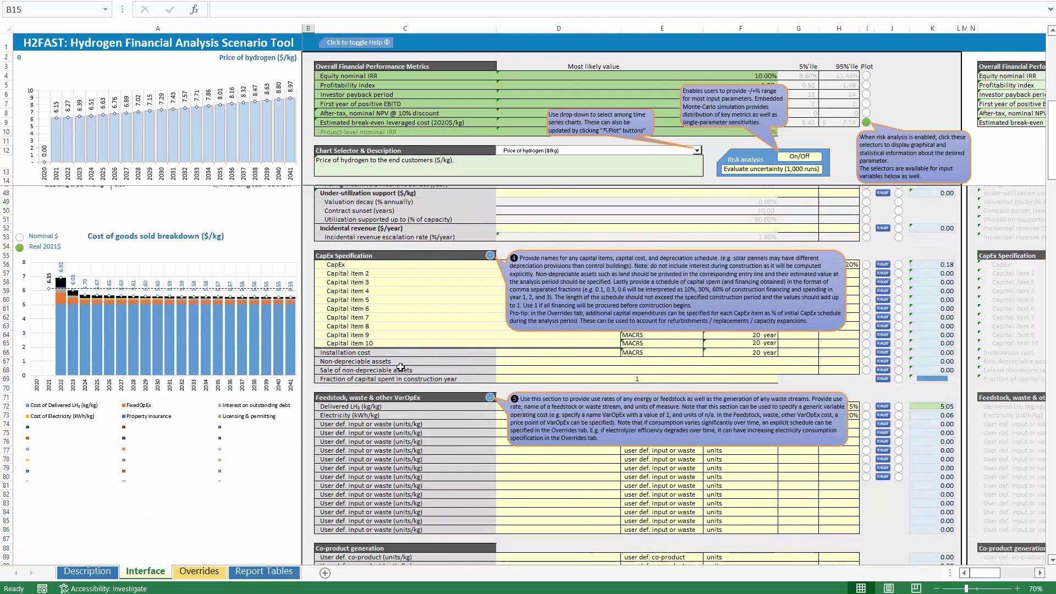
scroll(405, 367, down, 17)
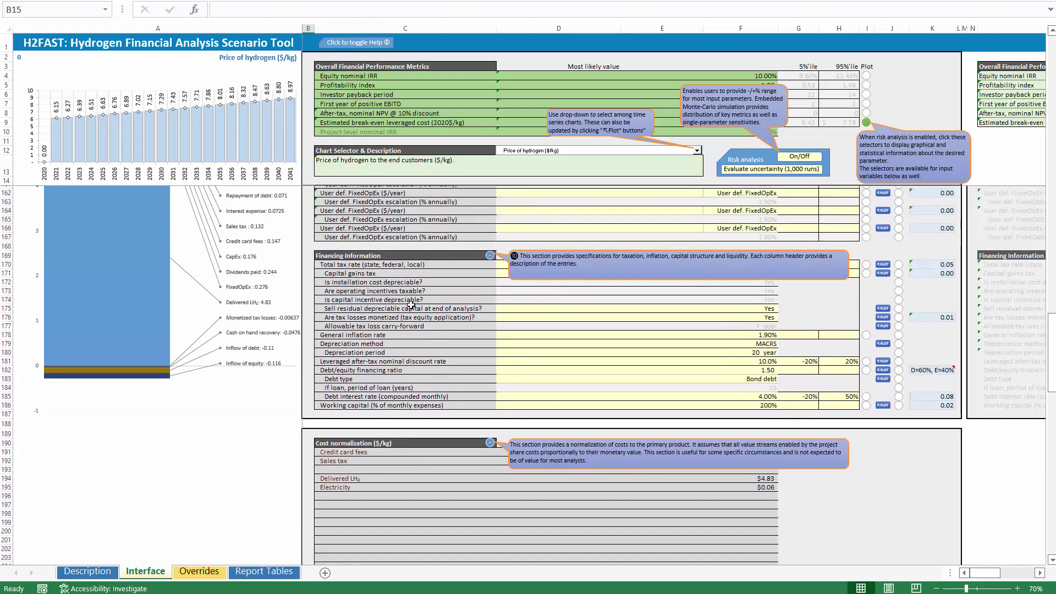
click(411, 305)
click(385, 280)
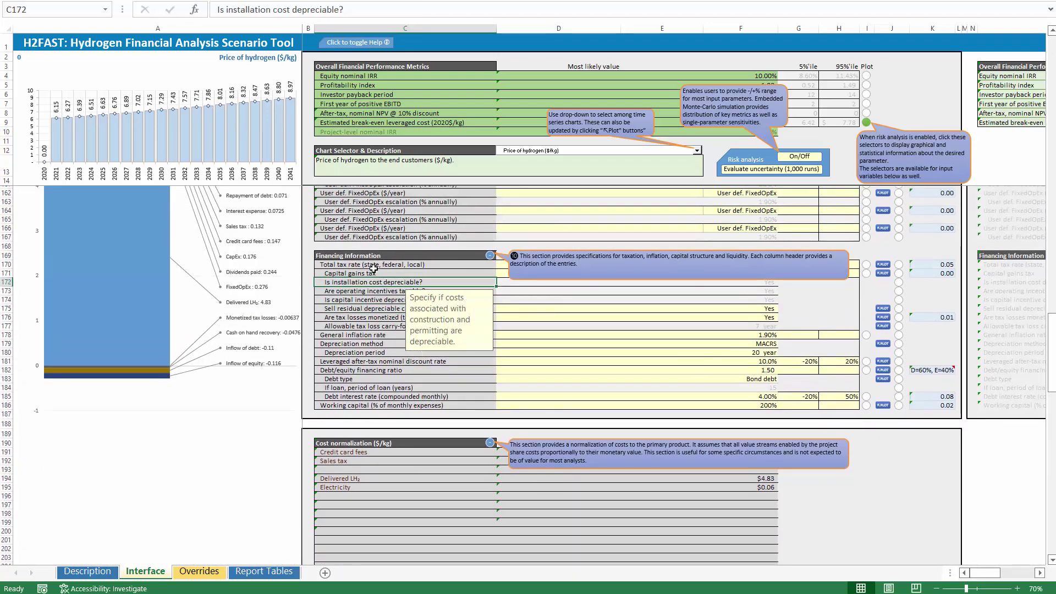
click(374, 266)
click(355, 325)
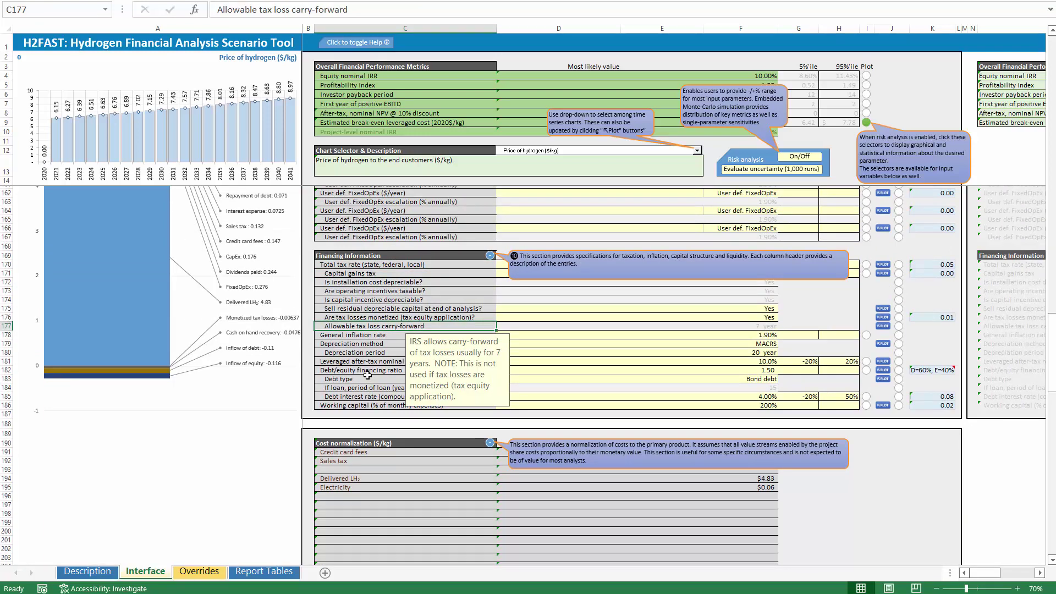
click(363, 361)
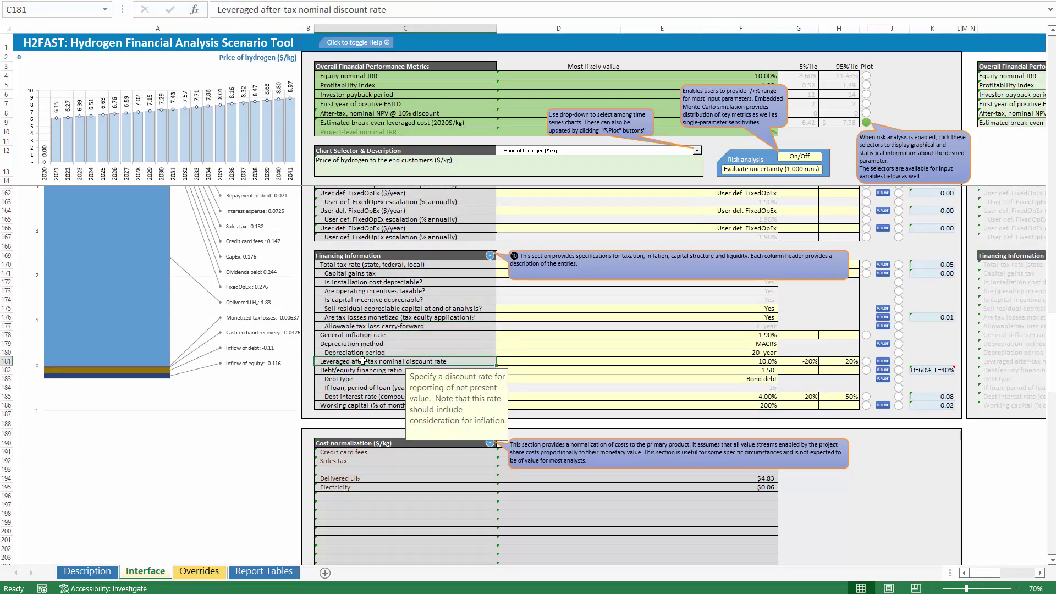
click(369, 379)
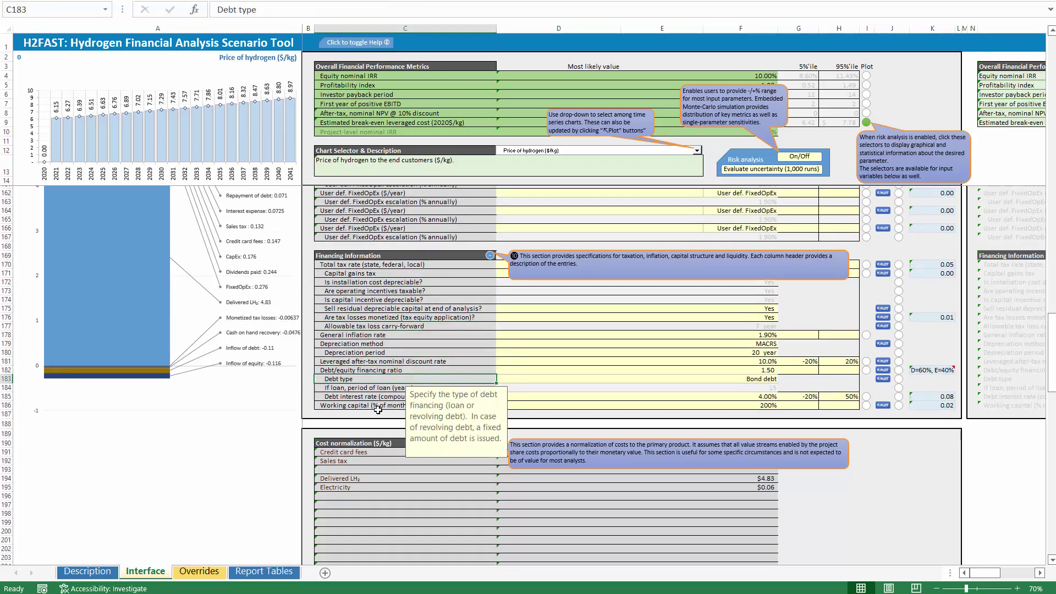
click(380, 397)
Step: Turn off the help callouts, the risk analysis ranges and the multi-scenario inputs on the Interface sheet
scroll(569, 308, up, 7)
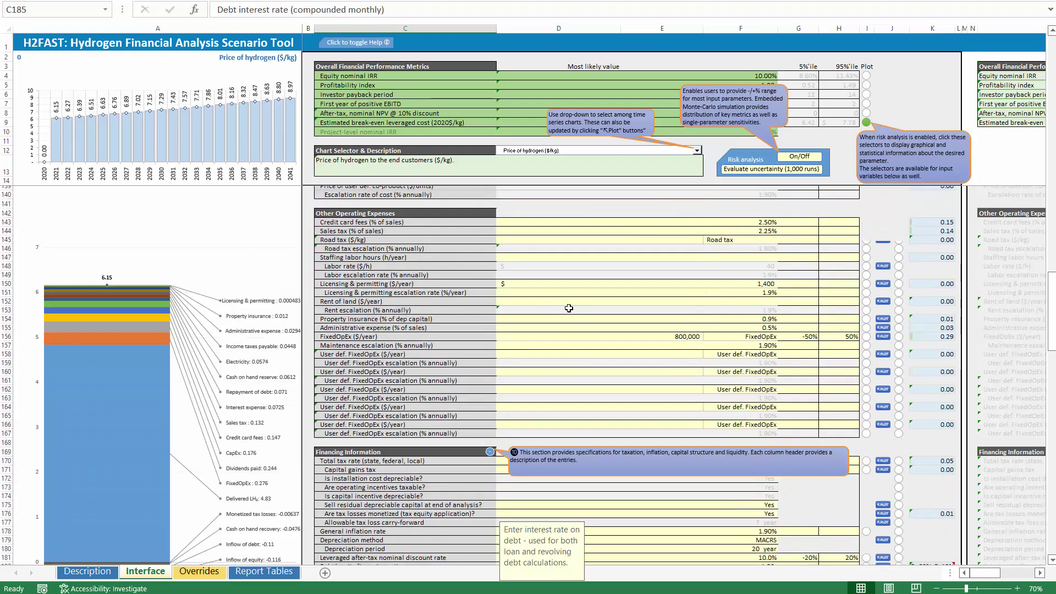
scroll(569, 308, up, 20)
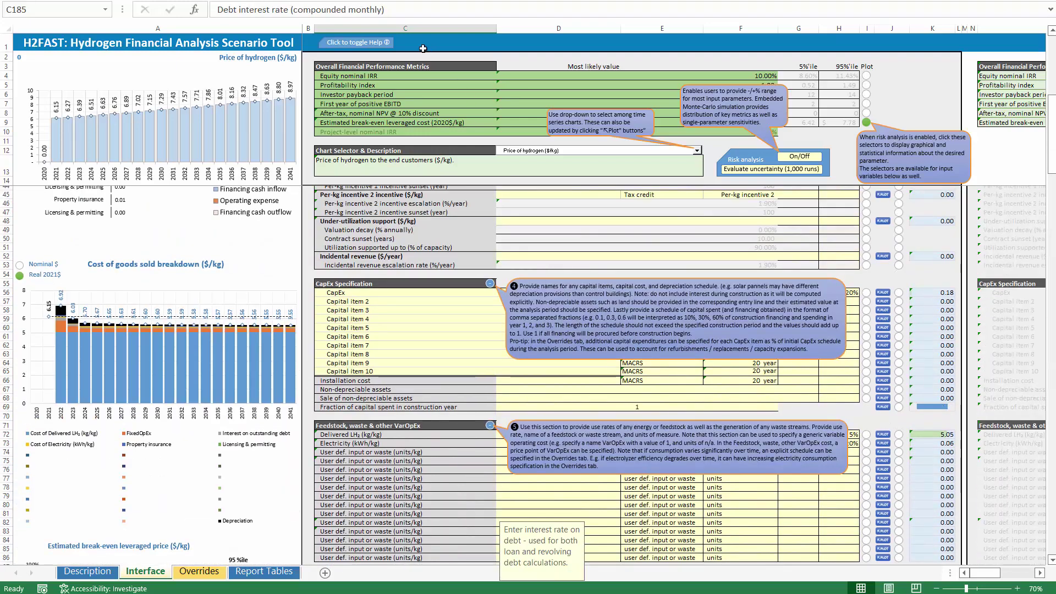
click(378, 44)
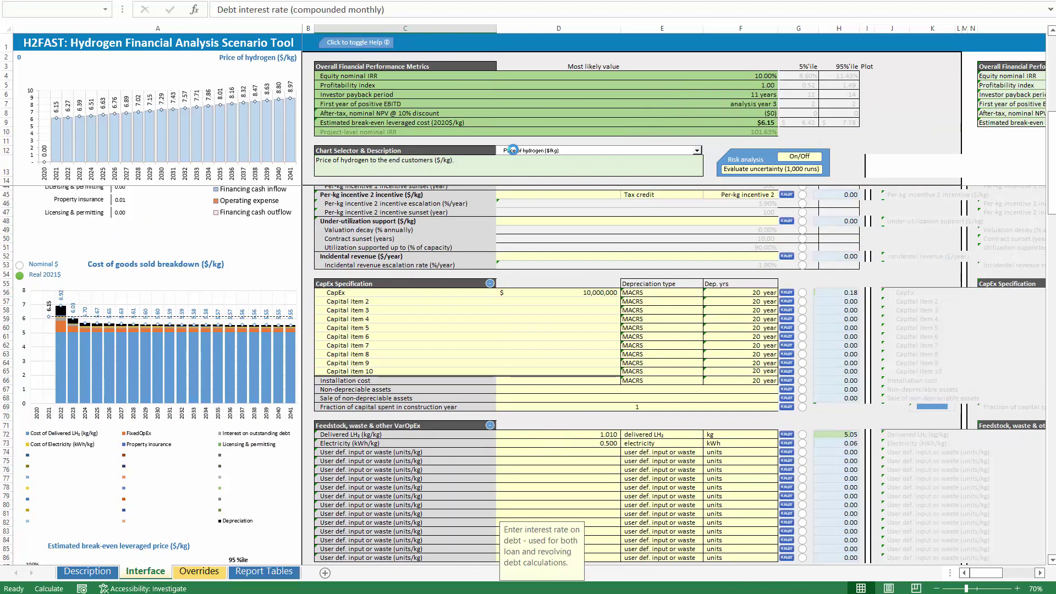
Step: Read the input notes for under-utilization support, the CapEx capital items and the user-defined feedstock or waste rows
click(442, 221)
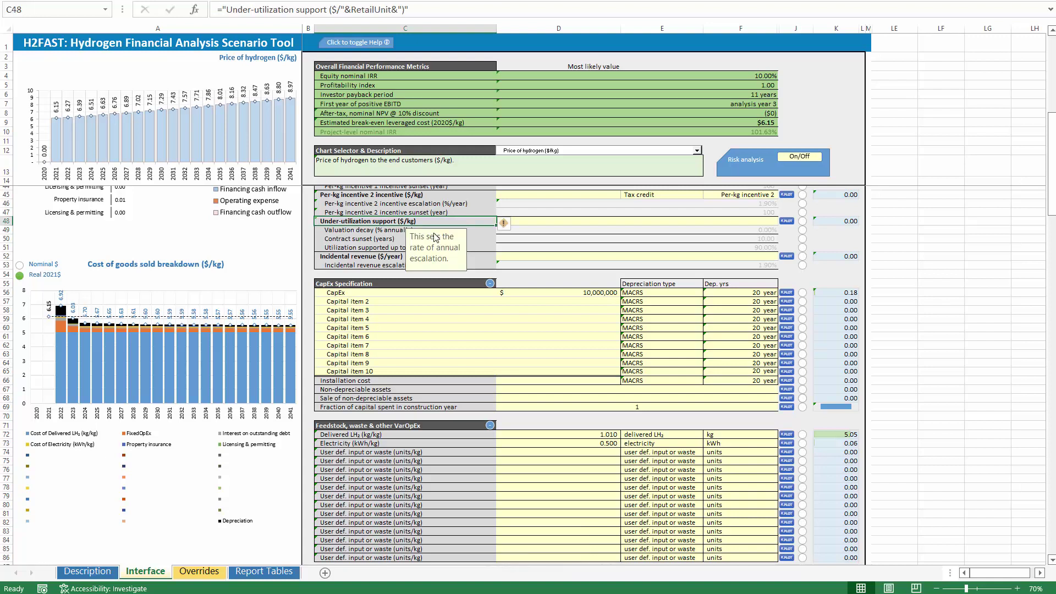
click(360, 329)
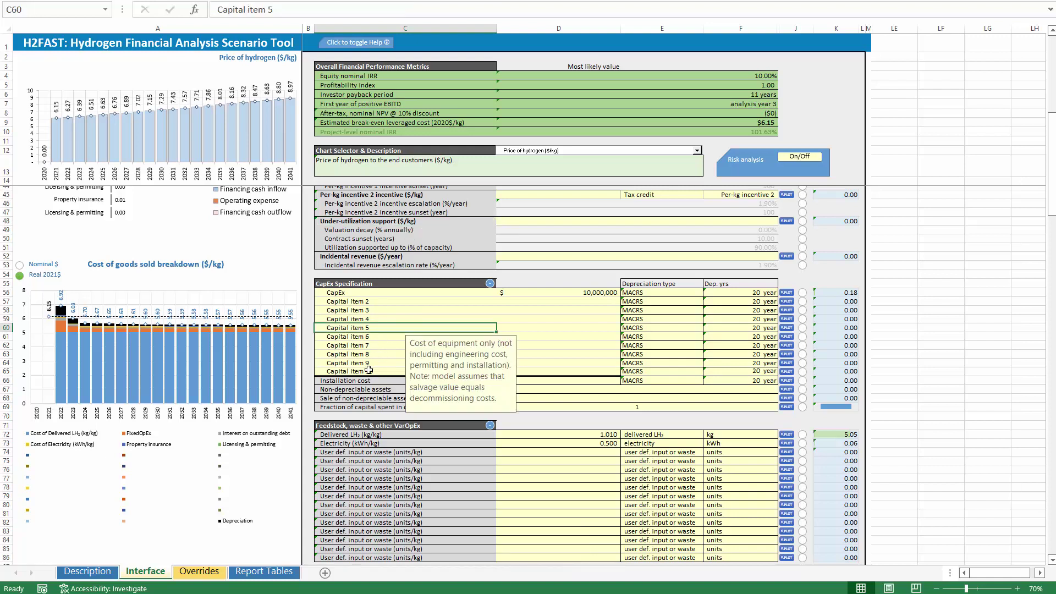
click(363, 398)
click(359, 478)
click(364, 523)
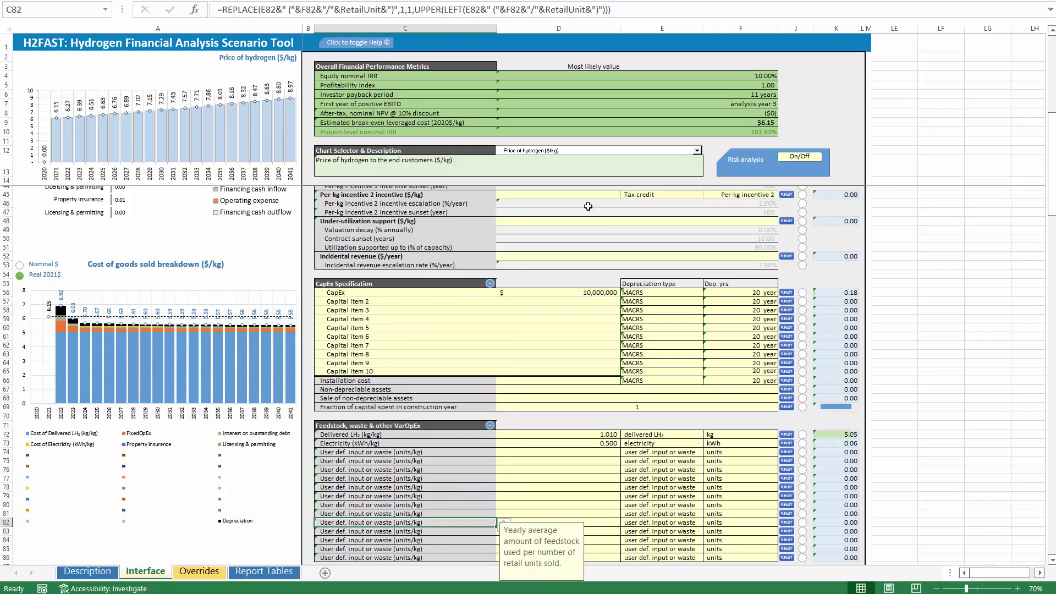
Step: Read the input notes for the primary commodity or service and for the demand ramp-up years
scroll(588, 207, up, 10)
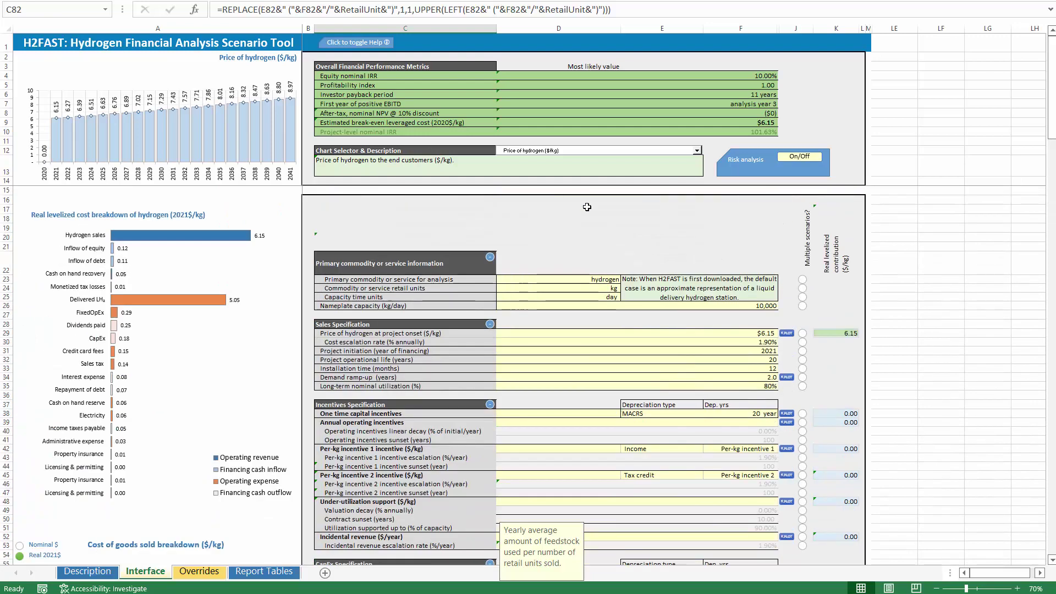
click(419, 280)
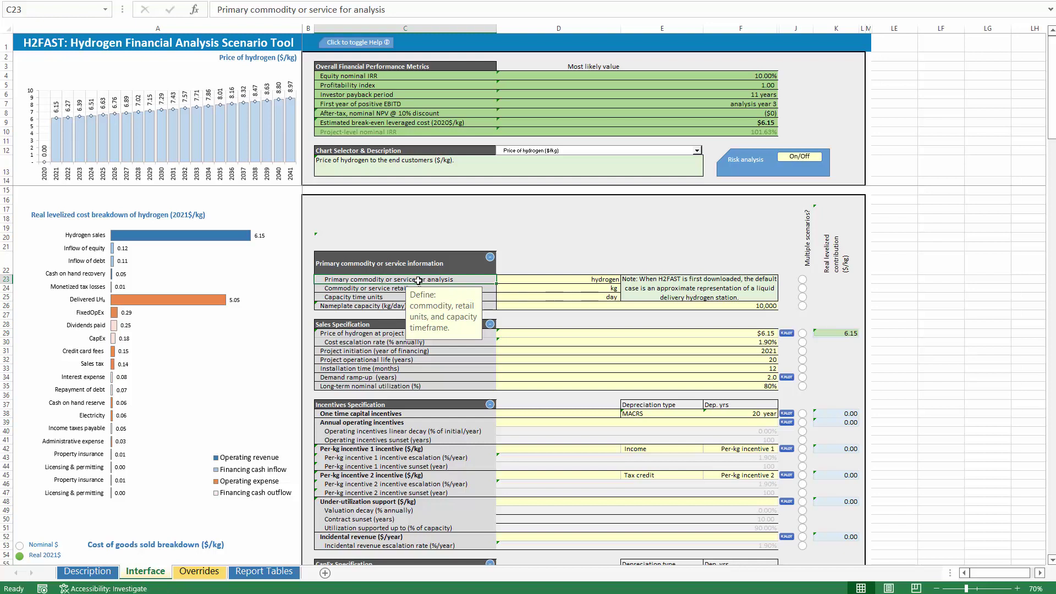
click(554, 240)
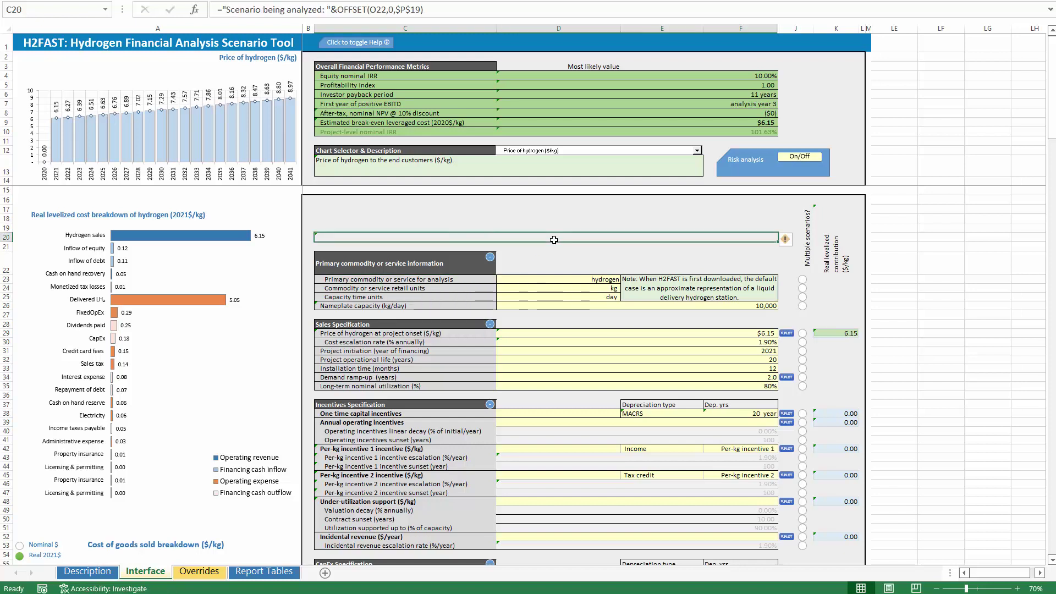
click(331, 377)
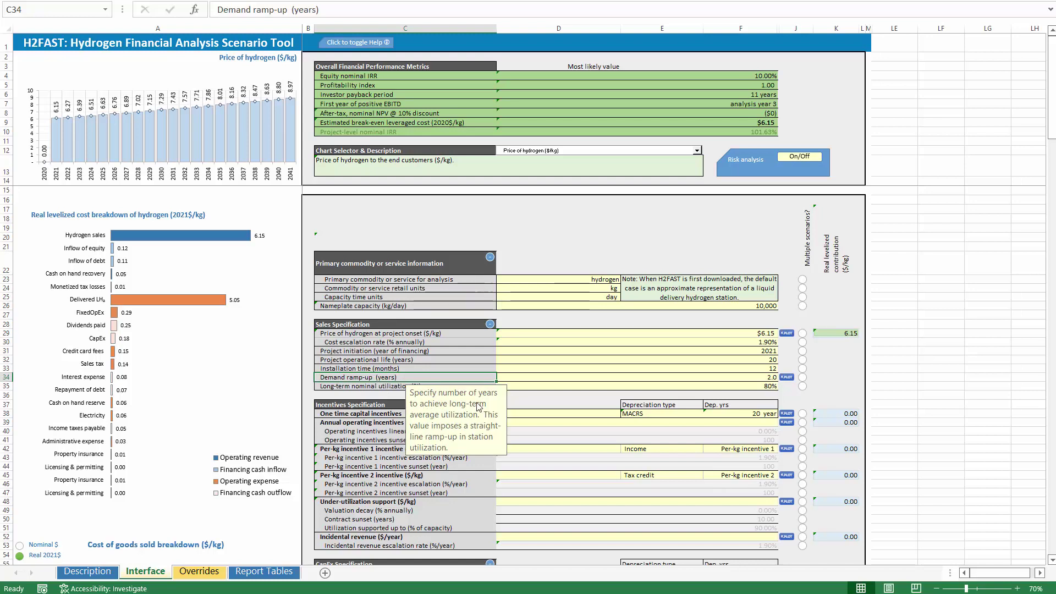
click(614, 250)
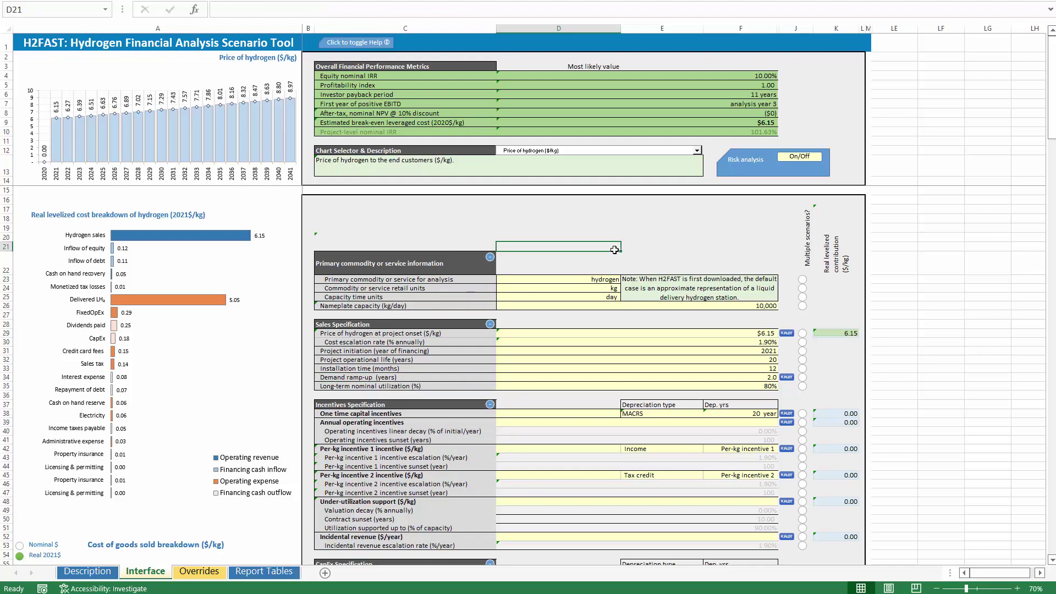
Step: Collapse and re-expand the Primary commodity or service information section
scroll(617, 253, up, 1)
scroll(616, 254, down, 2)
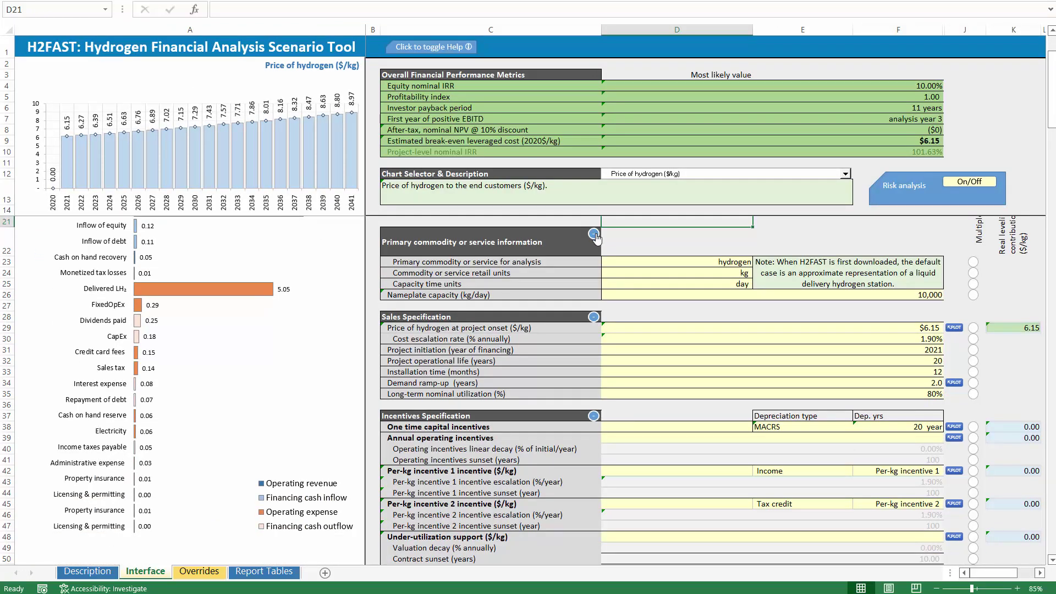
click(594, 235)
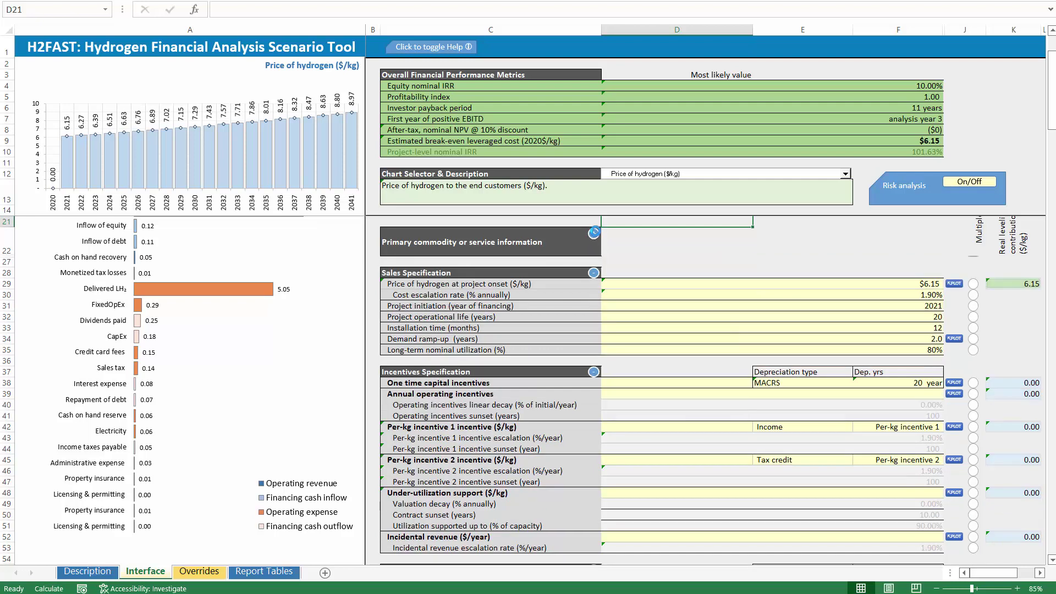
click(594, 235)
click(594, 234)
click(594, 233)
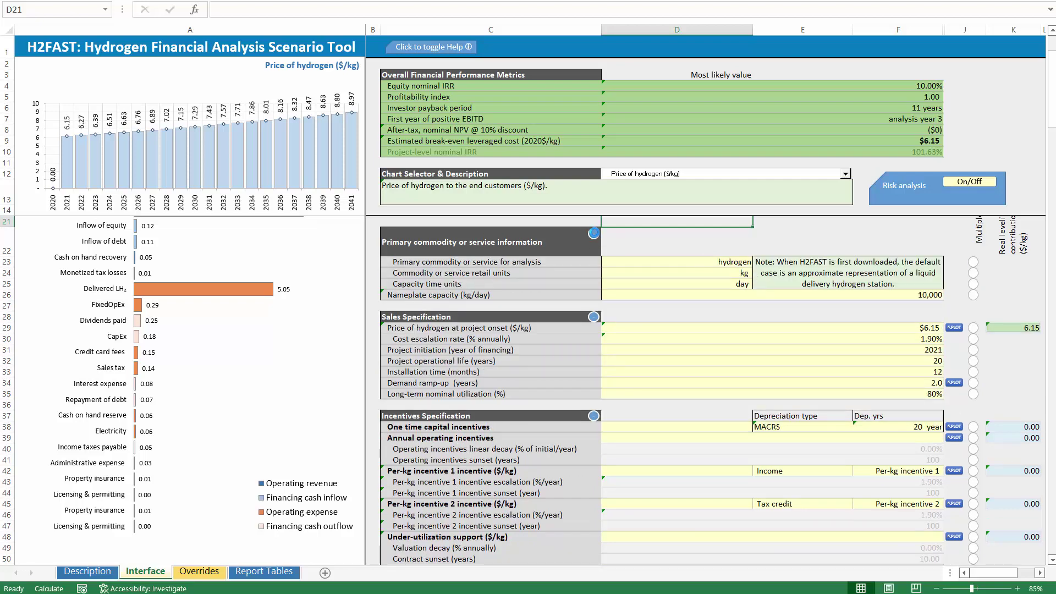
click(595, 233)
click(594, 233)
Step: Enable multiple scenarios for the price of hydrogen at project onset, entering 92374 for scenario 1 and 298347 for scenario 2
ctrl+scroll(593, 254, down, 2)
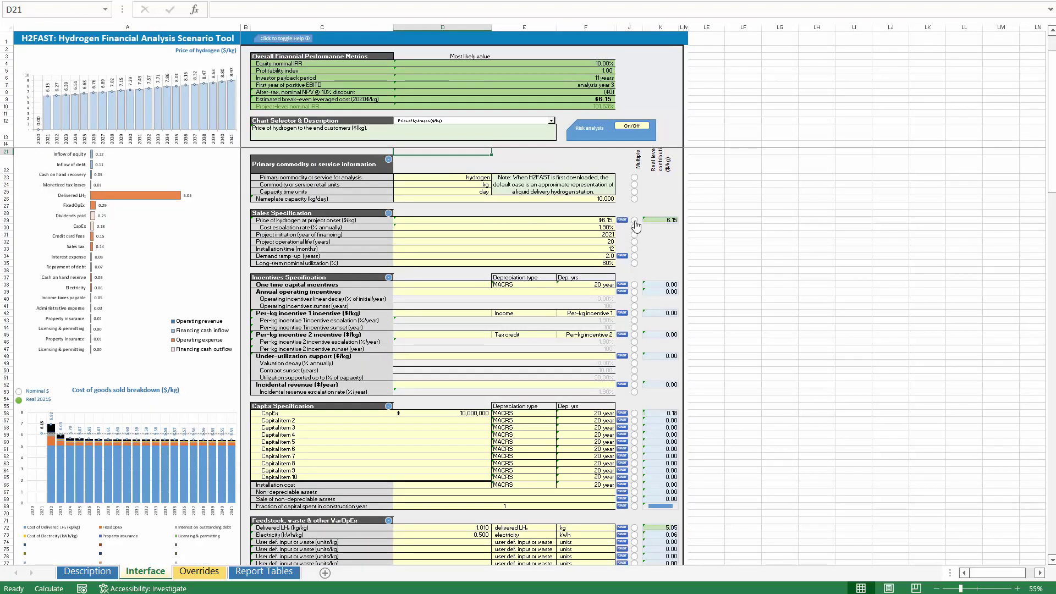
click(635, 221)
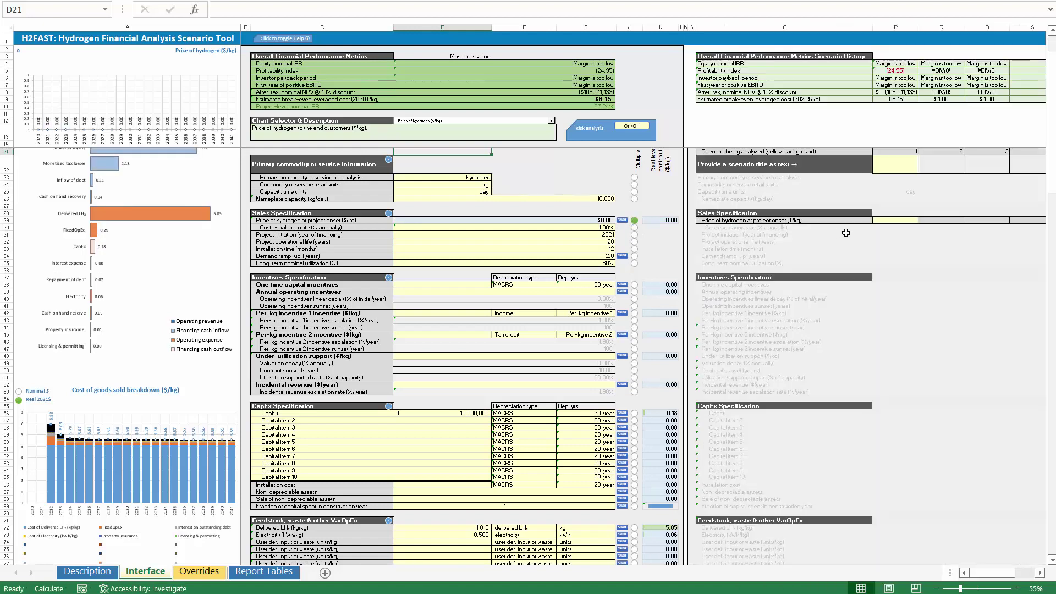
click(889, 222)
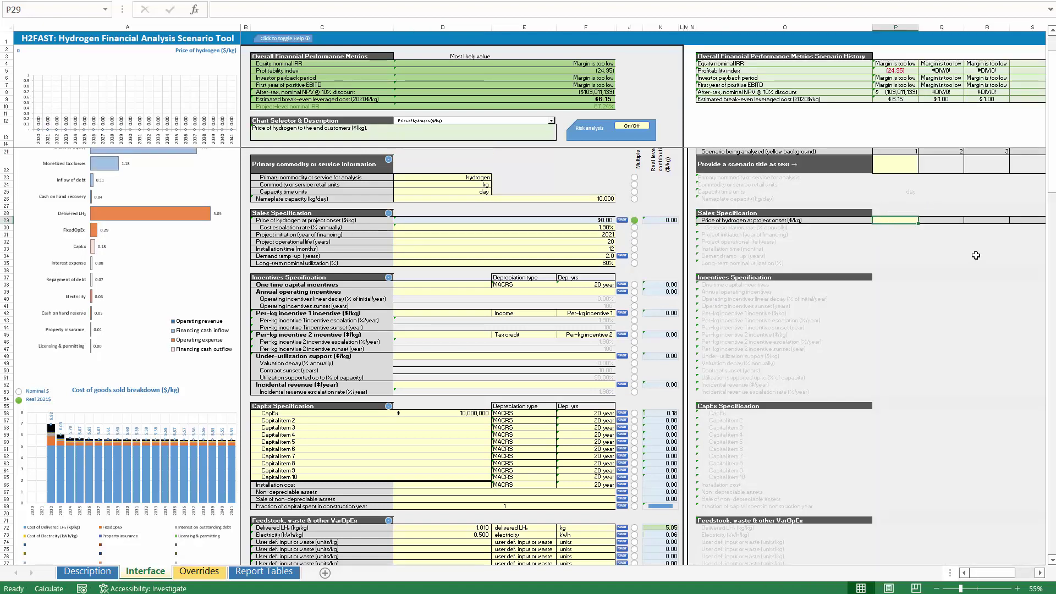
text(92374)
key(Tab)
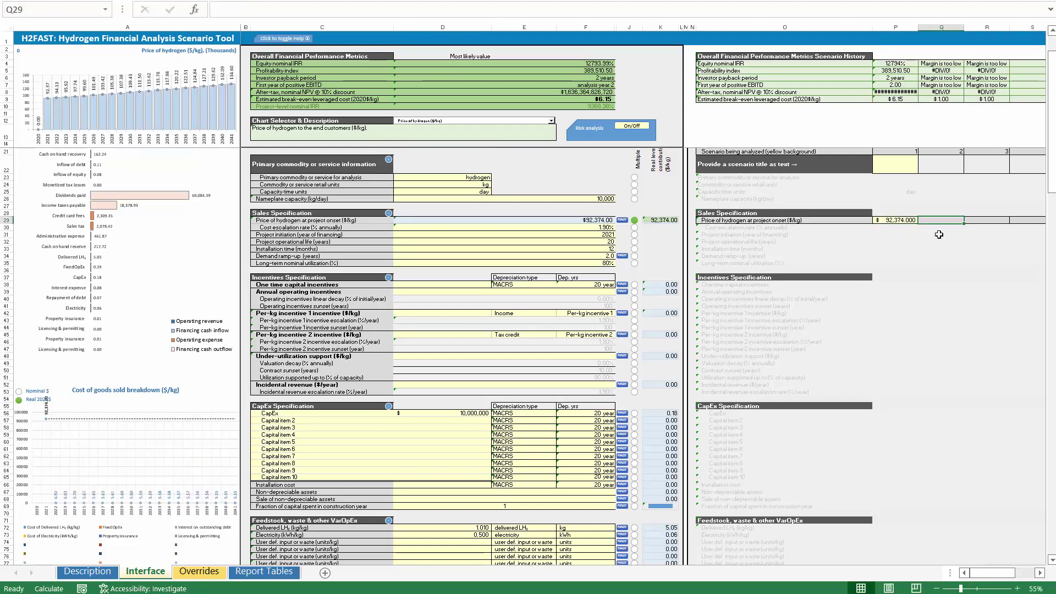
text(298347)
key(Return)
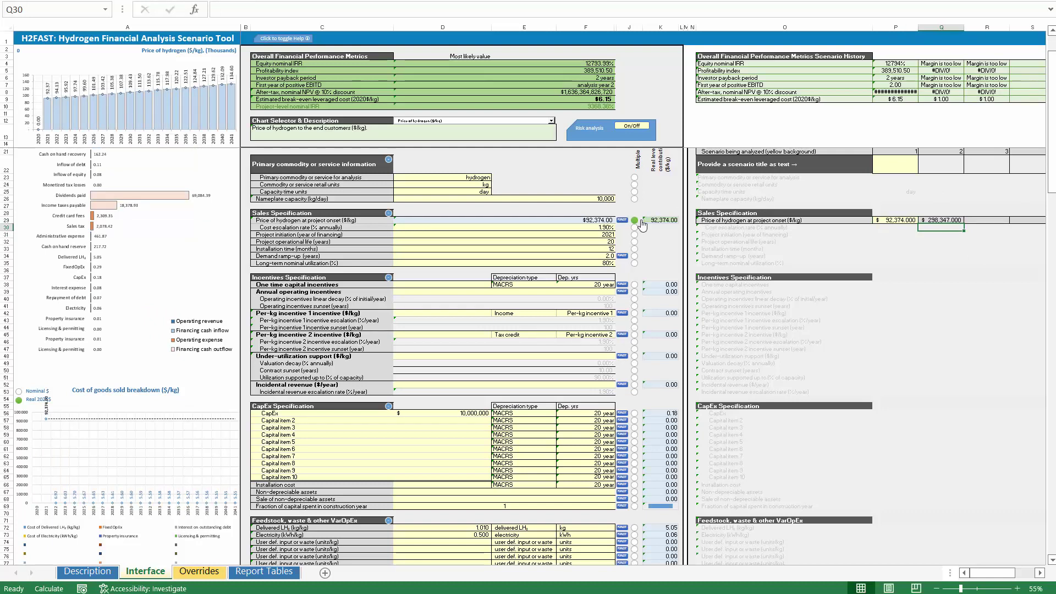
Step: Disable multiple scenarios for the price of hydrogen and inspect the single-scenario price, cost escalation, installation time and demand ramp-up cells
click(635, 220)
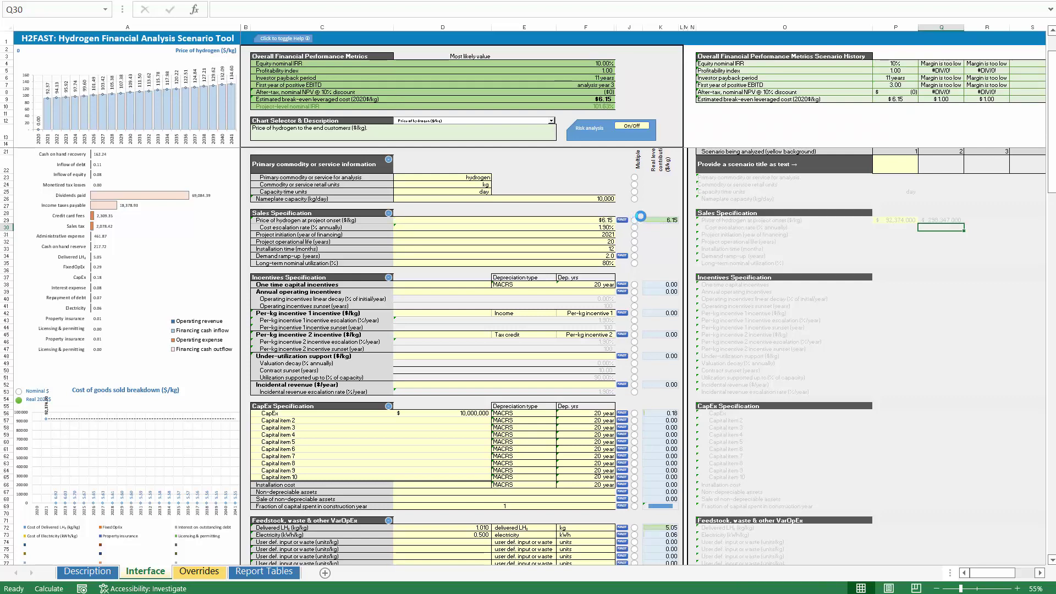
click(592, 220)
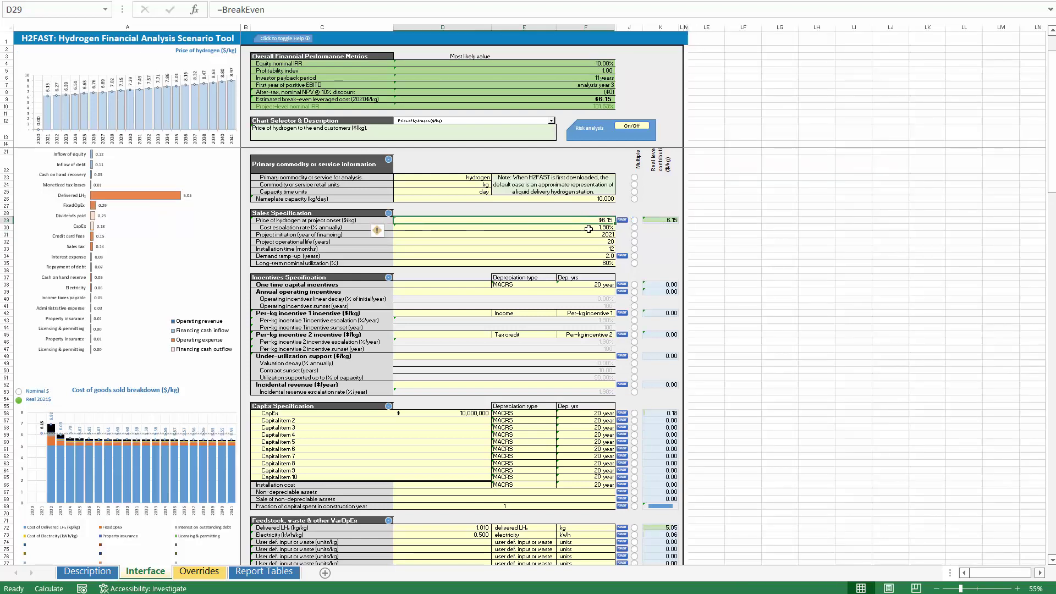
click(589, 228)
click(585, 247)
click(585, 256)
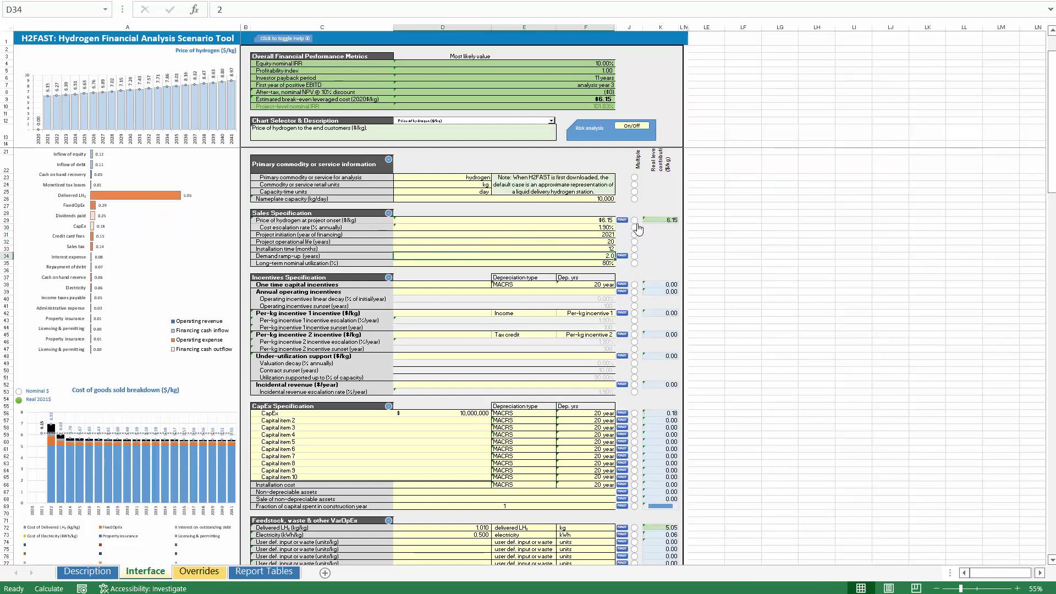
Step: Switch multiple scenarios for the price of hydrogen on and off again, and check the formula in its single-scenario price cell
click(635, 221)
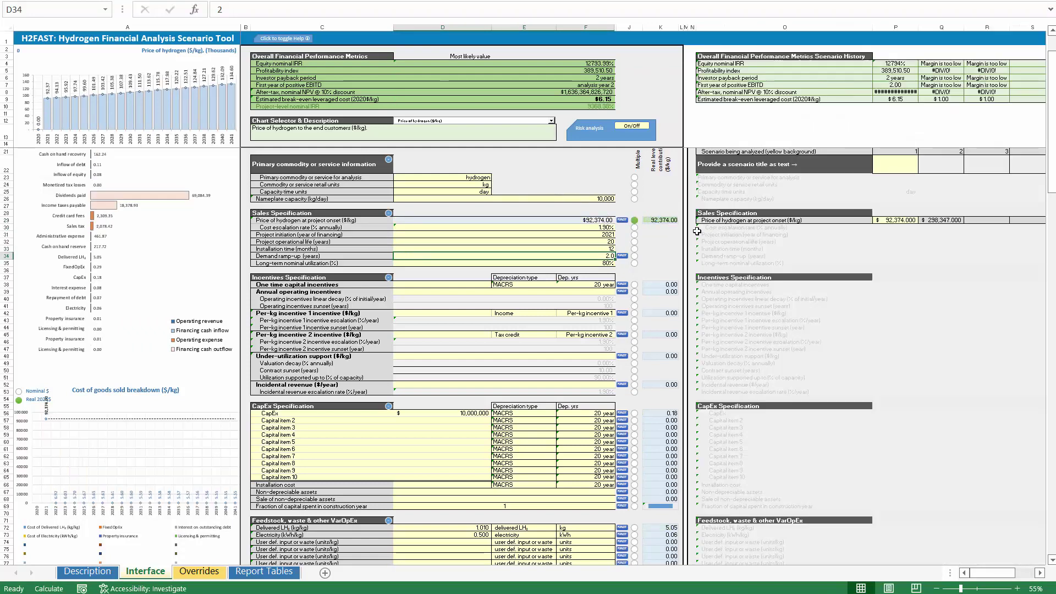
click(635, 222)
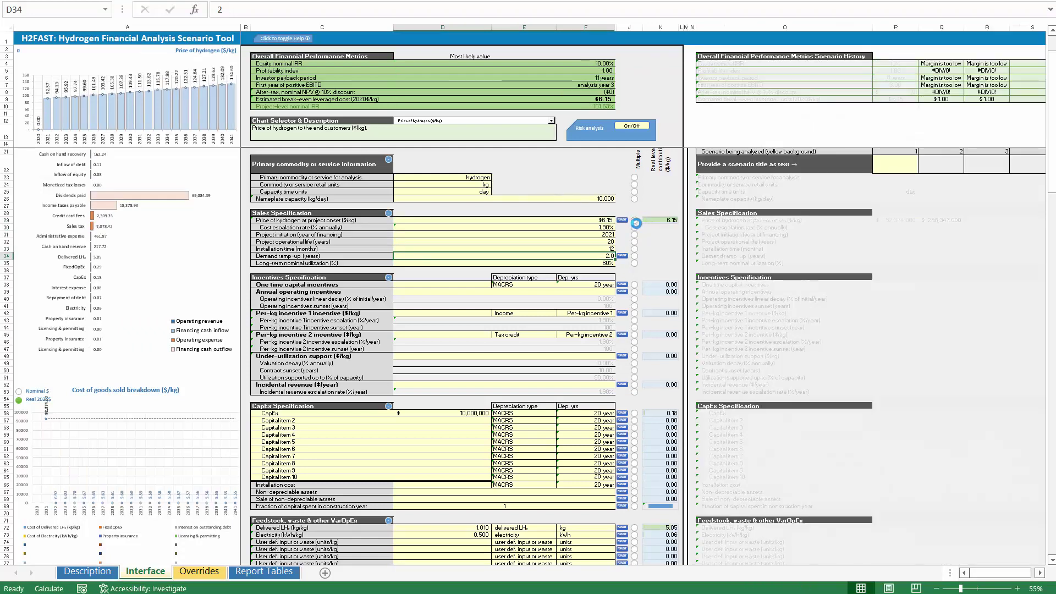
click(524, 218)
Step: Collapse the Financing Information, Other Operating Expenses and Co-product prices sections of the Interface sheet
scroll(528, 201, up, 2)
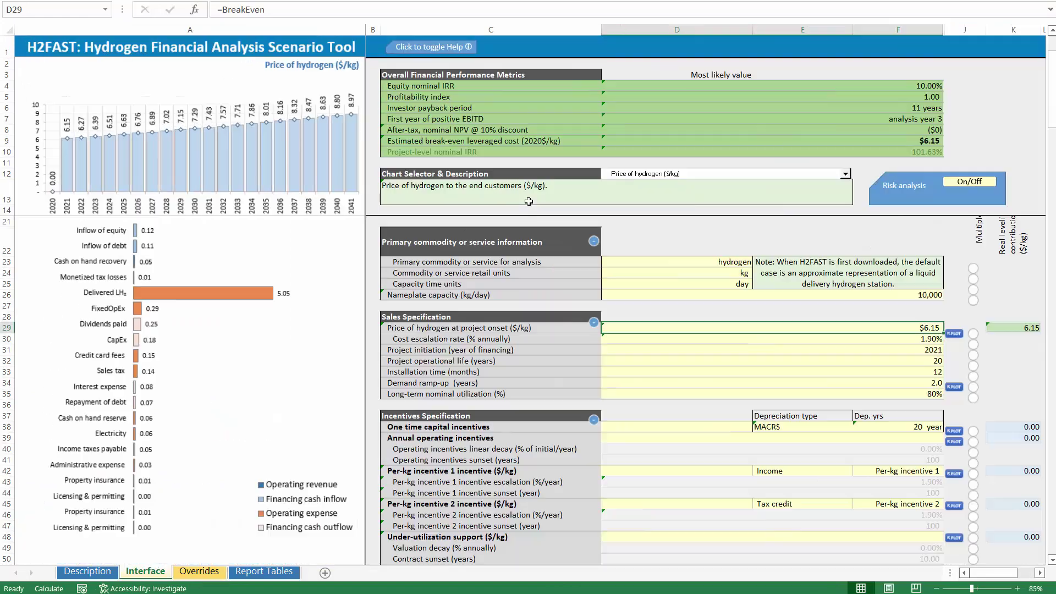
scroll(578, 327, down, 10)
scroll(577, 306, down, 1)
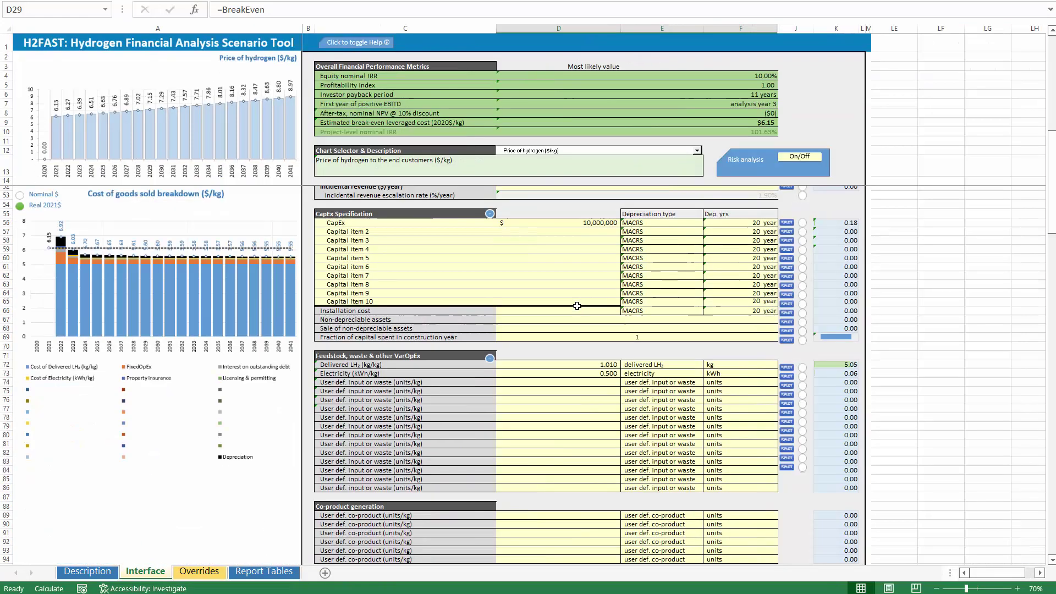
scroll(578, 306, down, 1)
scroll(407, 383, down, 20)
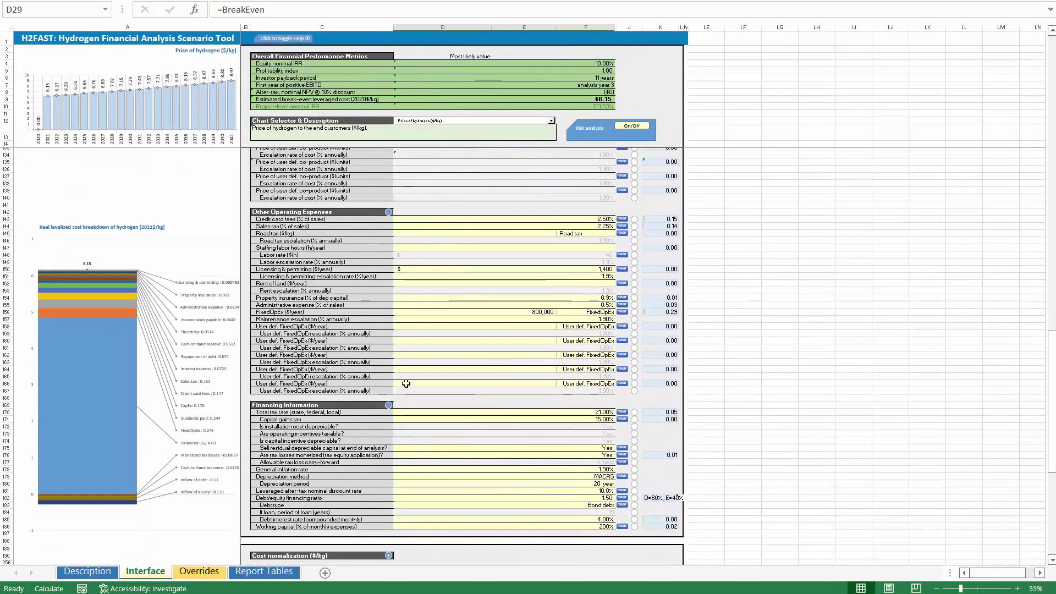
scroll(406, 384, down, 7)
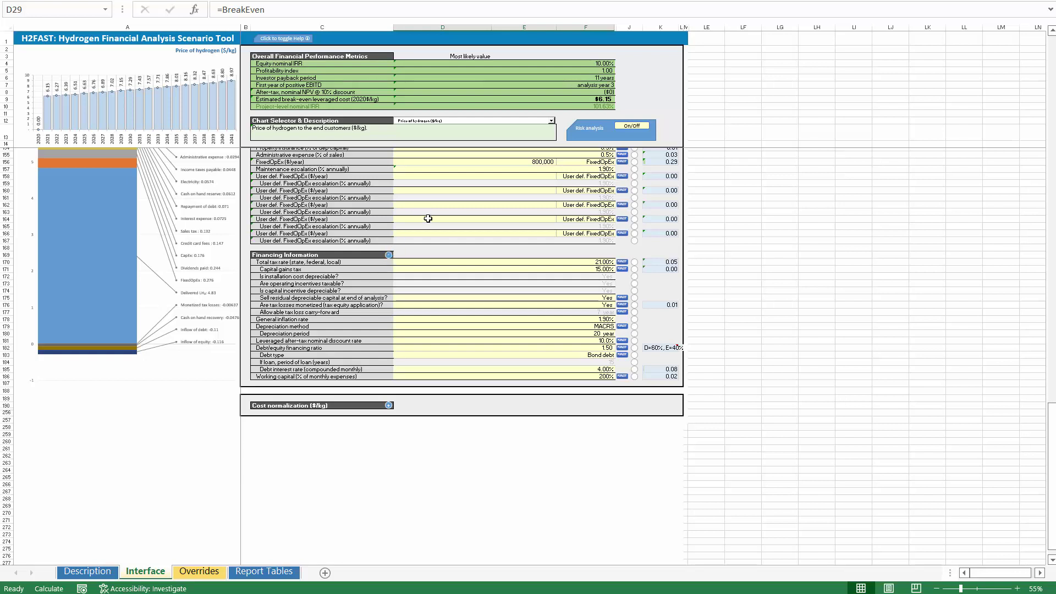
click(389, 255)
scroll(426, 248, up, 5)
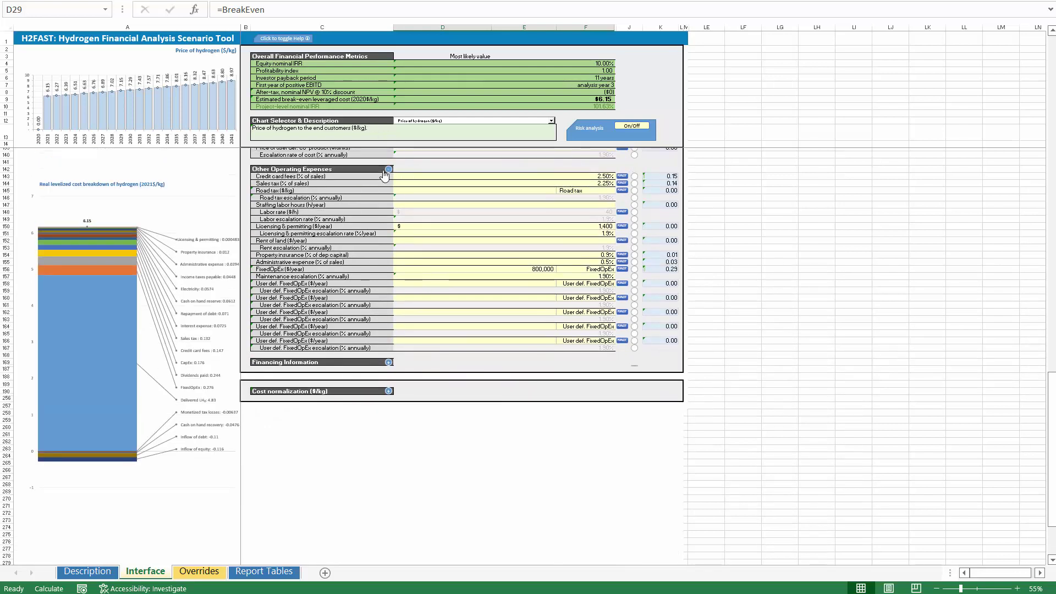
click(389, 168)
scroll(439, 281, up, 8)
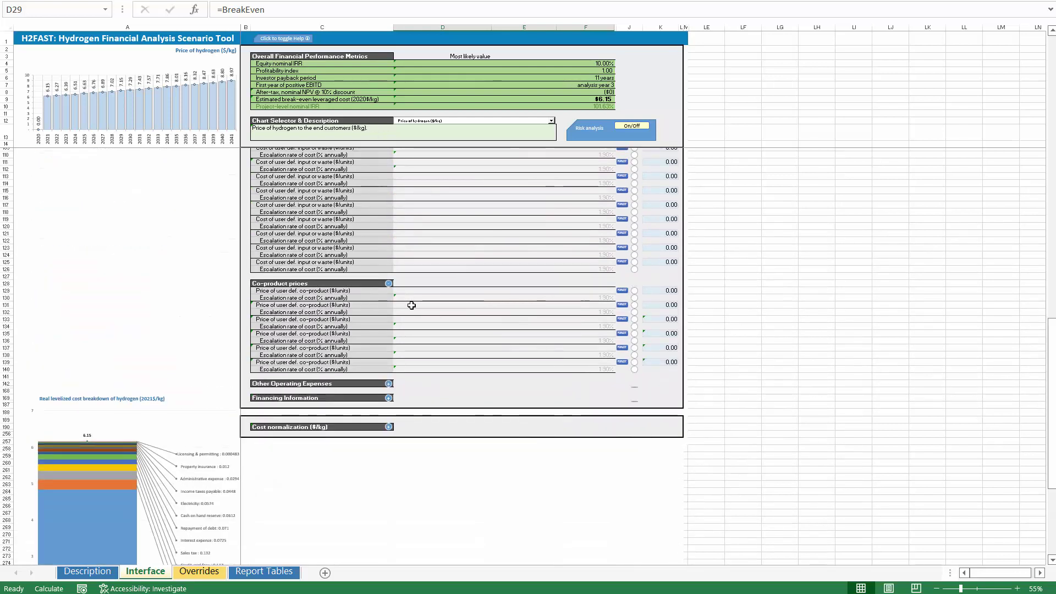
click(389, 284)
Step: Collapse the Feedstock, waste, other VarOpEx cost section, the Co-product generation section and the Feedstock, waste & other VarOpEx section
scroll(424, 270, up, 1)
scroll(424, 270, up, 9)
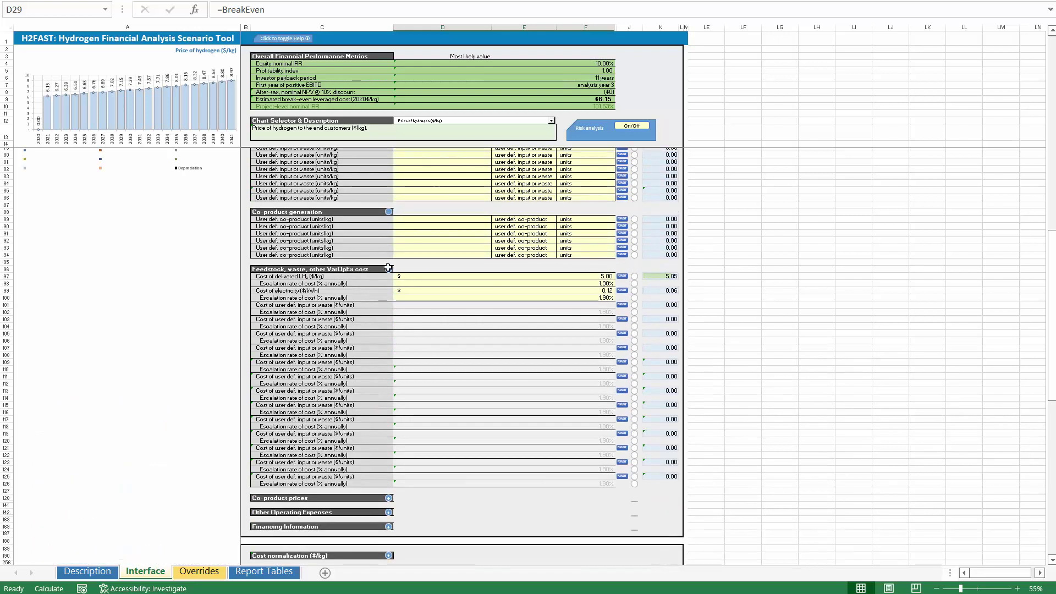
click(388, 271)
click(388, 215)
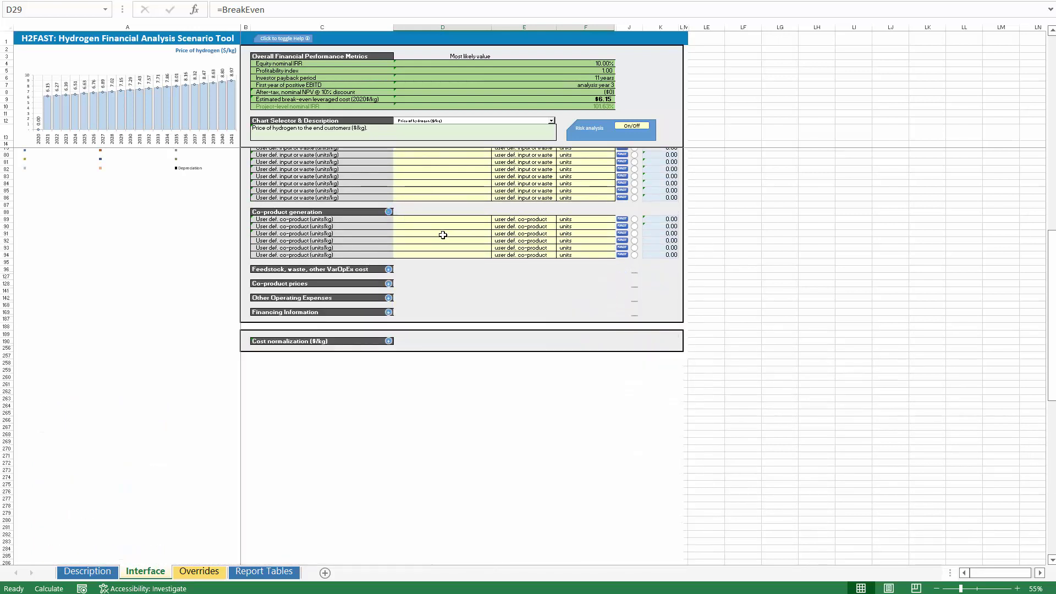
scroll(441, 236, up, 10)
click(389, 306)
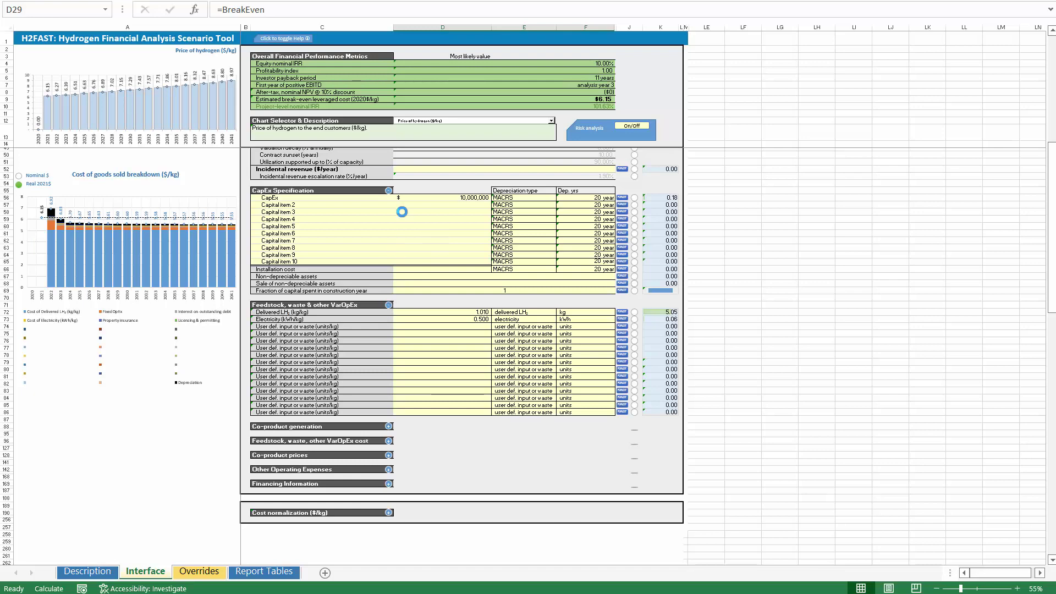
Step: Collapse the CapEx Specification, Incentives Specification and Sales Specification sections, leaving Primary commodity or service information expanded
click(389, 191)
scroll(467, 246, up, 10)
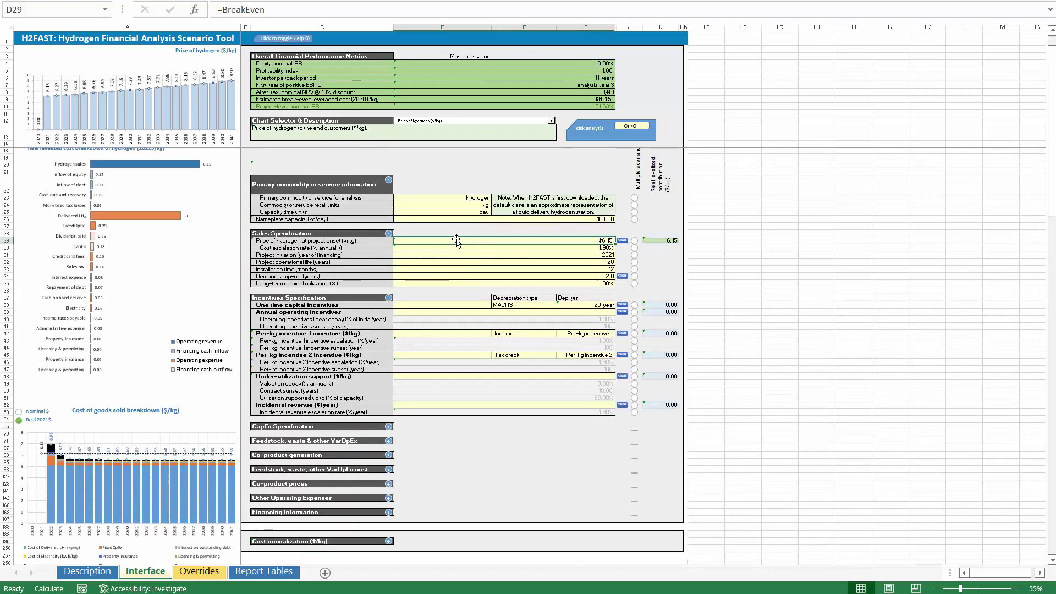
click(389, 298)
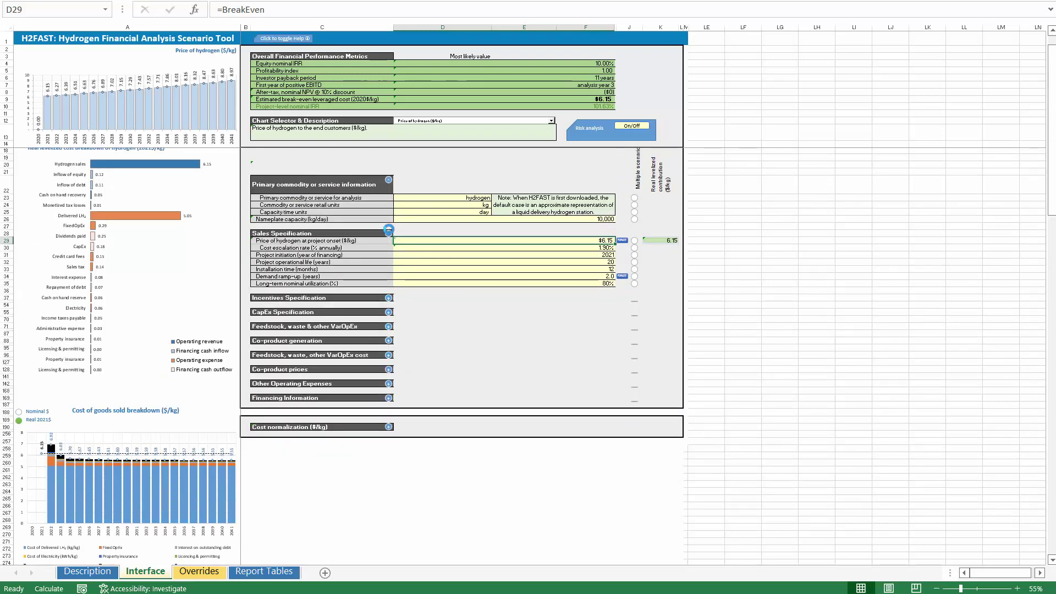
click(388, 234)
scroll(405, 210, up, 1)
scroll(406, 211, up, 2)
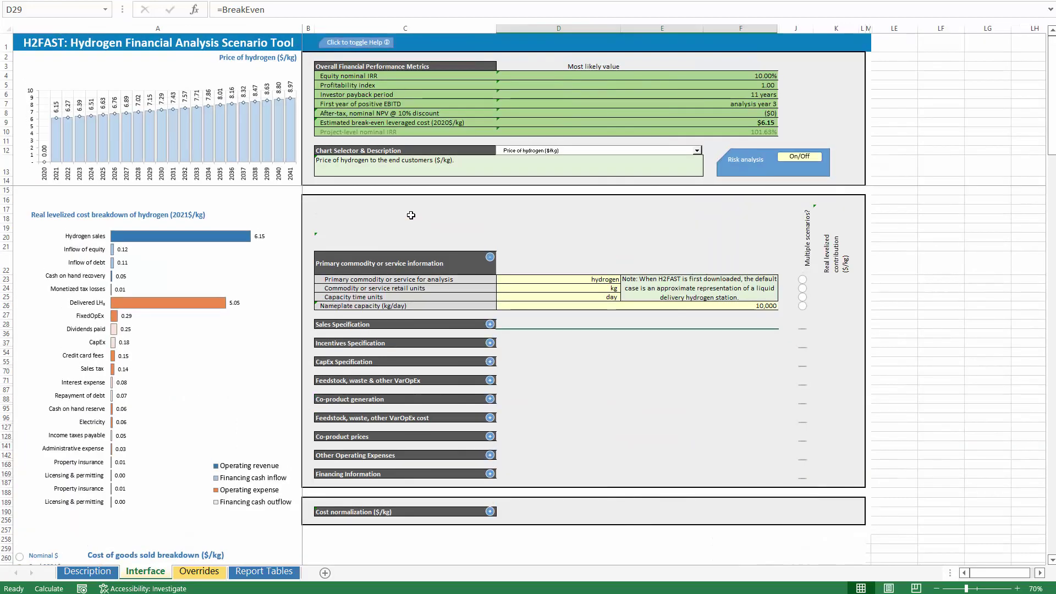
Step: Read the input notes for the primary commodity, retail units, capacity time units and nameplate capacity, including the capacity label's formula
scroll(574, 309, down, 1)
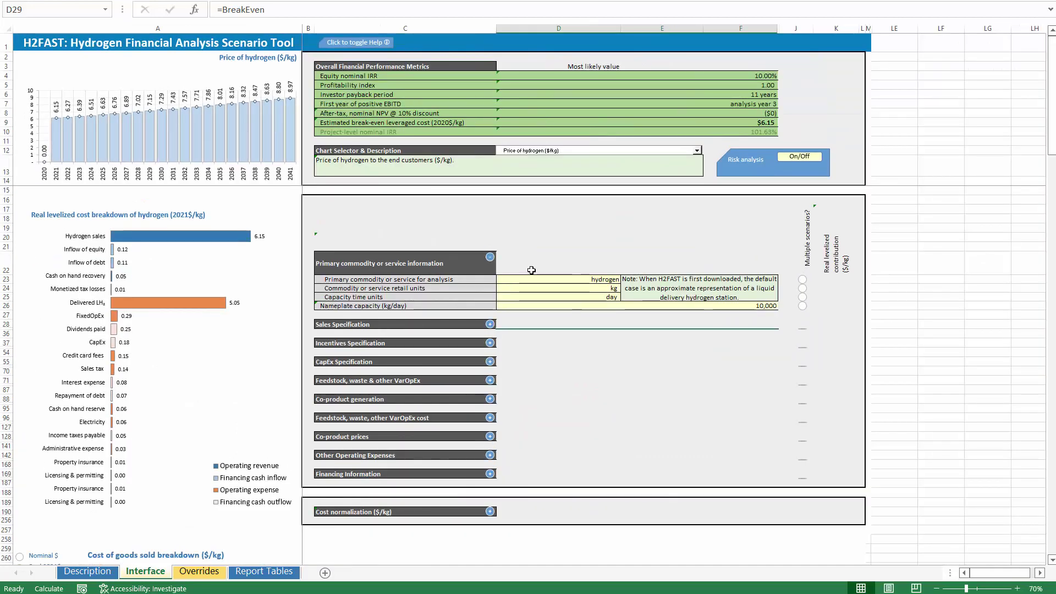
click(566, 277)
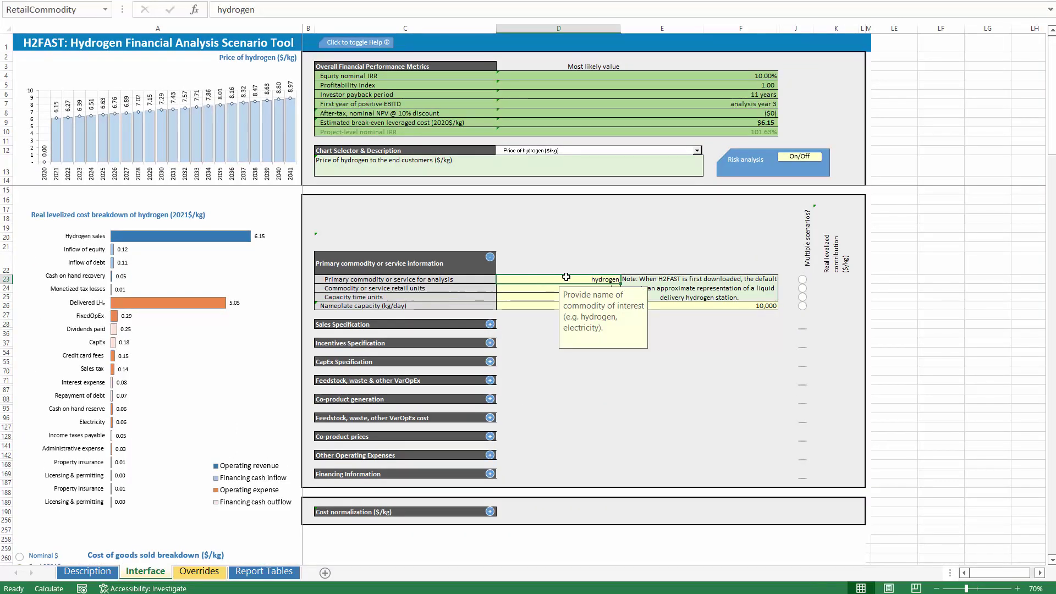
click(517, 291)
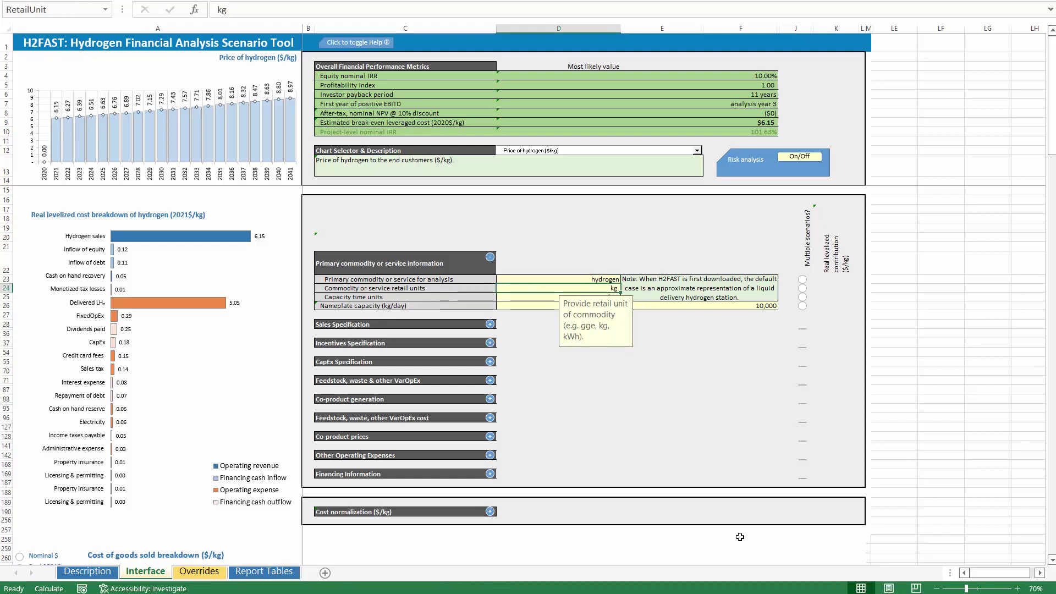
key(Down)
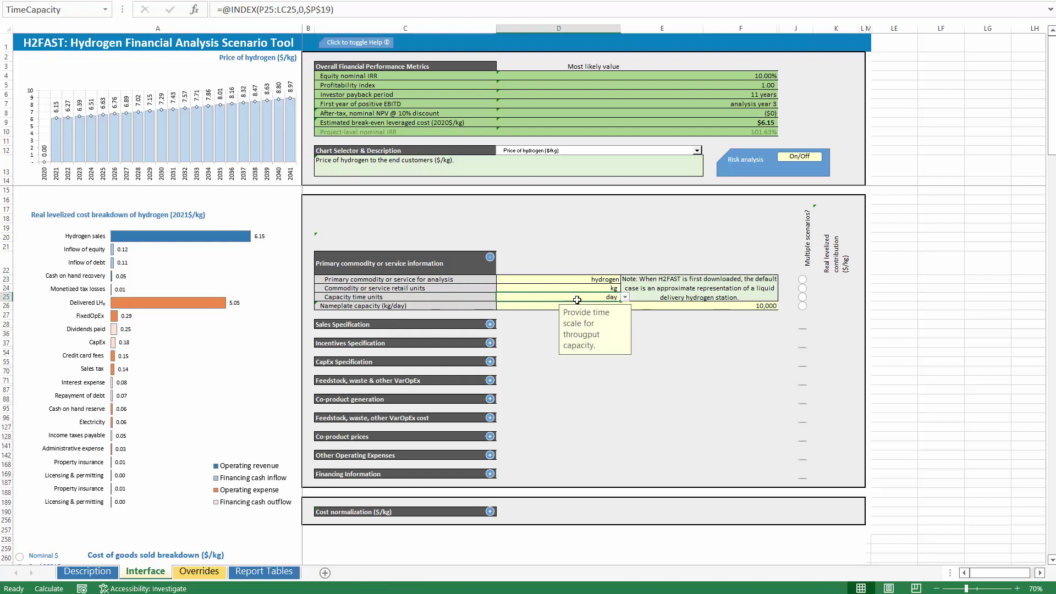
scroll(575, 308, up, 1)
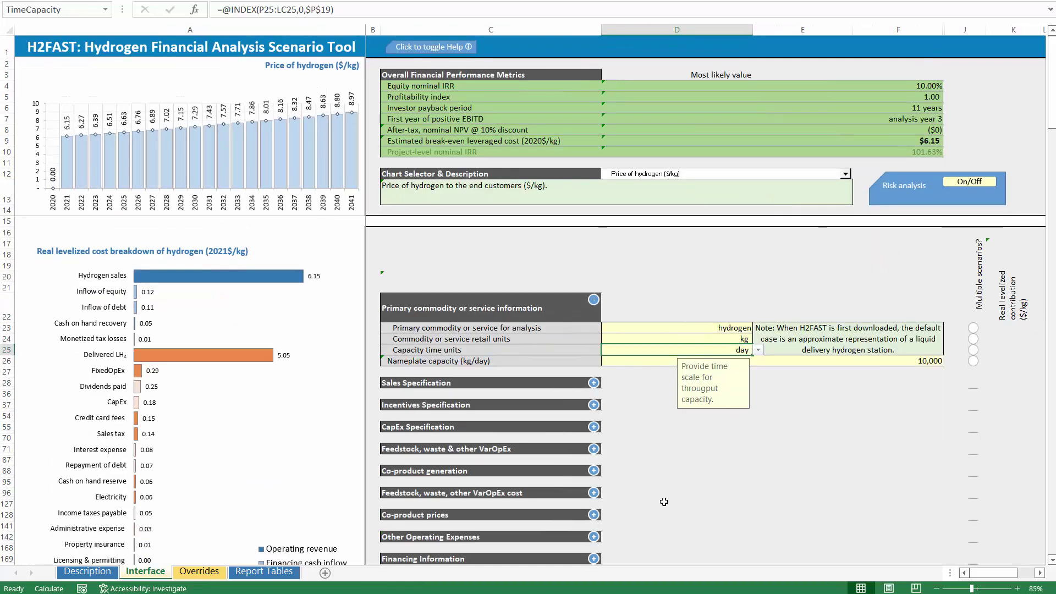
click(694, 339)
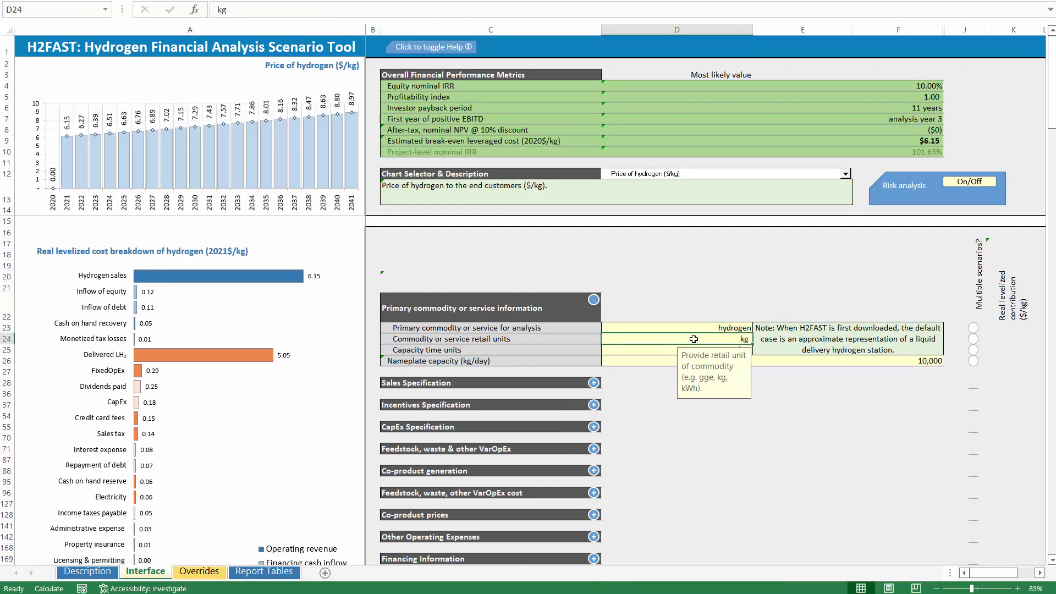
click(460, 361)
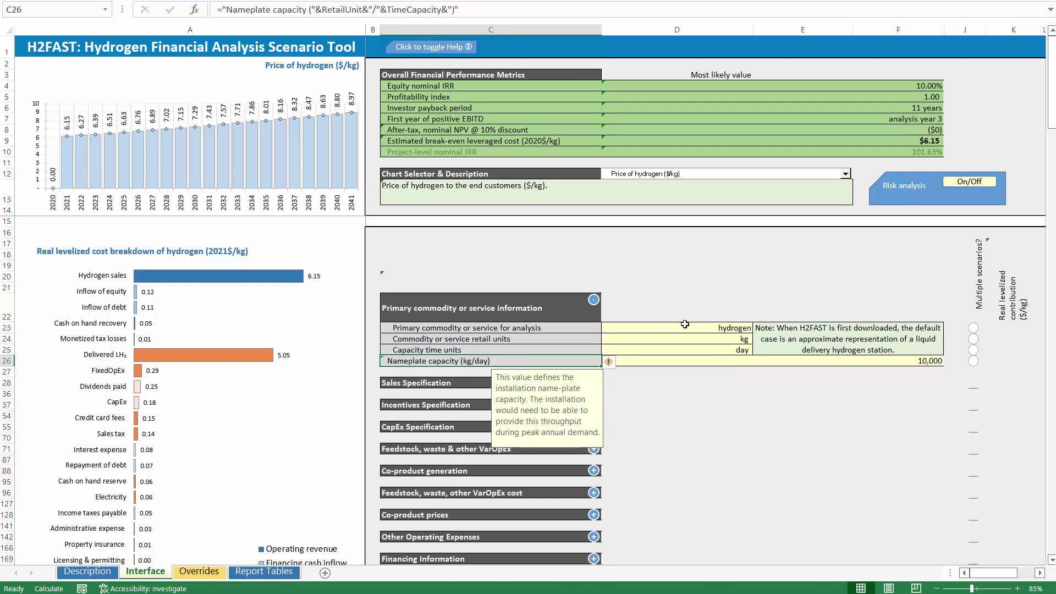
Step: Set the primary commodity for analysis to wheat and its retail units to bushel
click(685, 325)
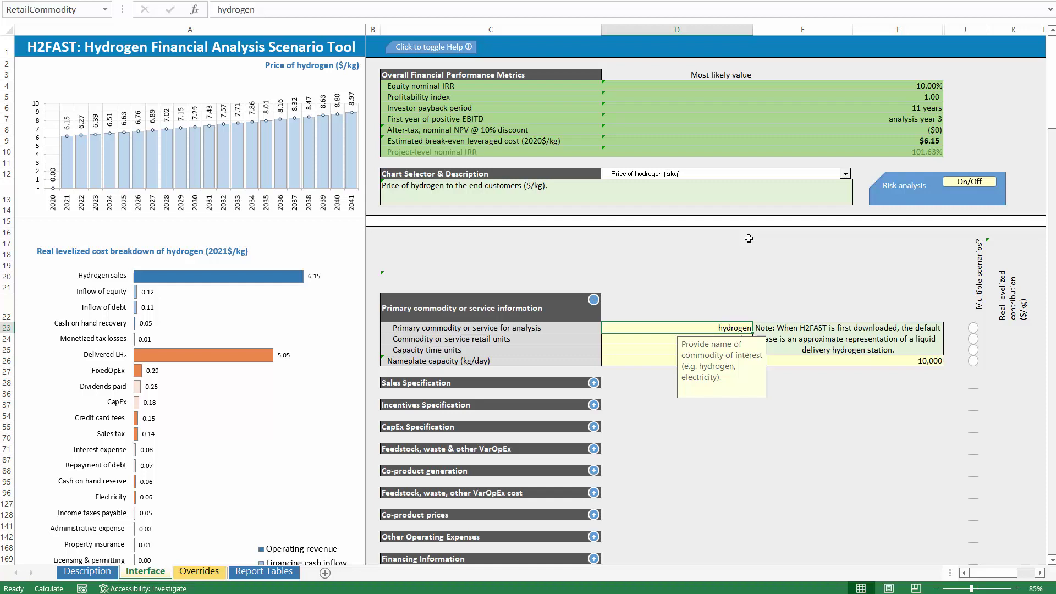
text(a)
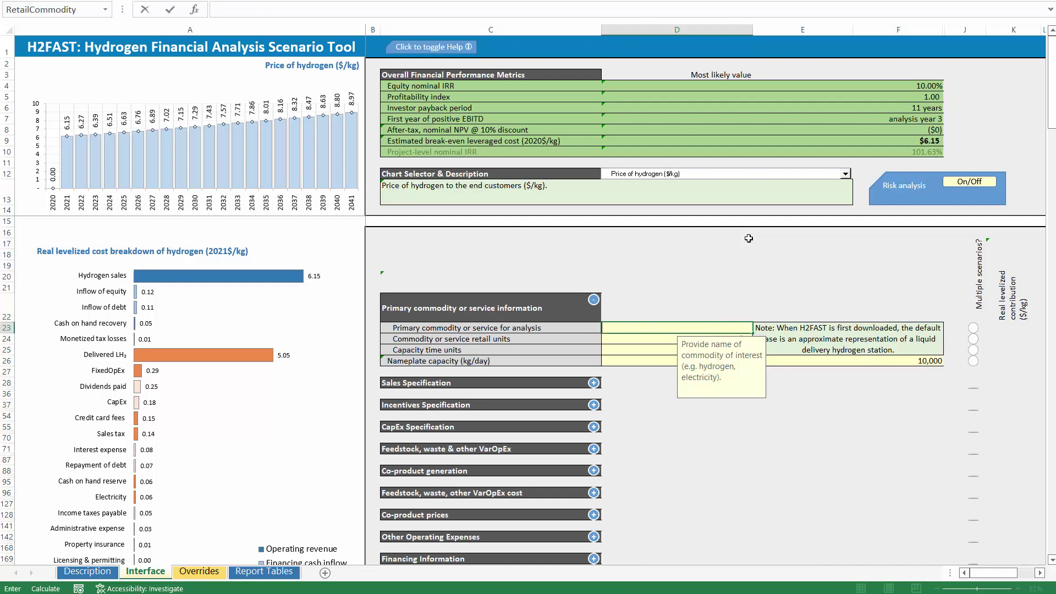
text(heat)
key(Return)
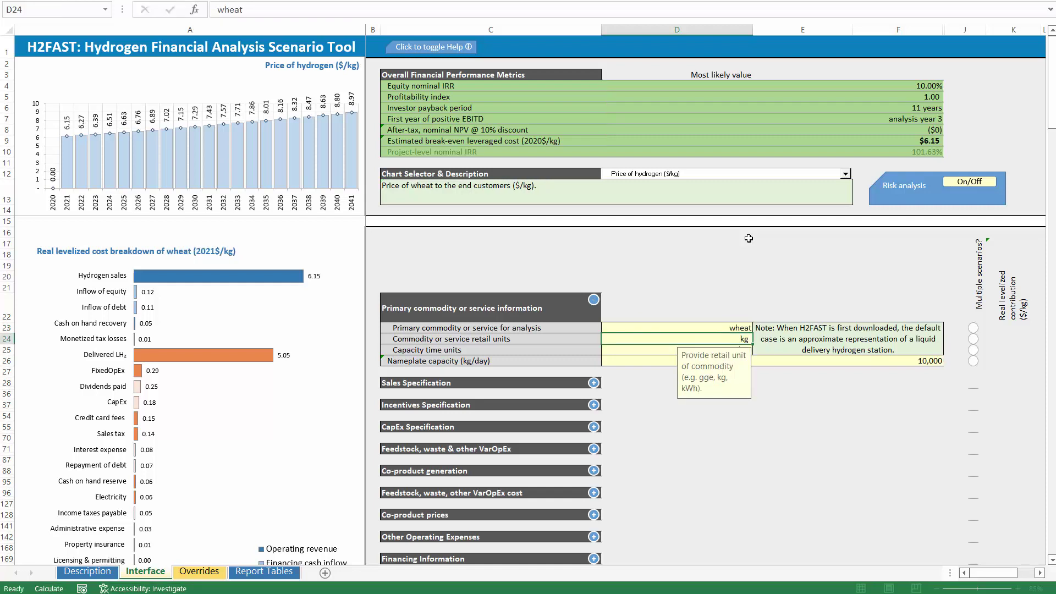
text(bushel)
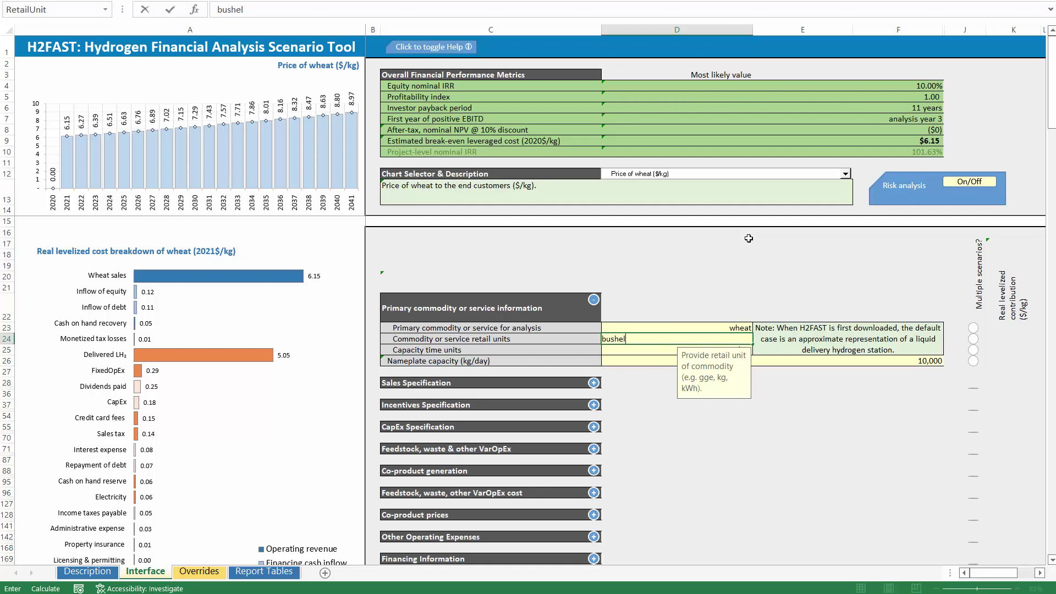
key(Return)
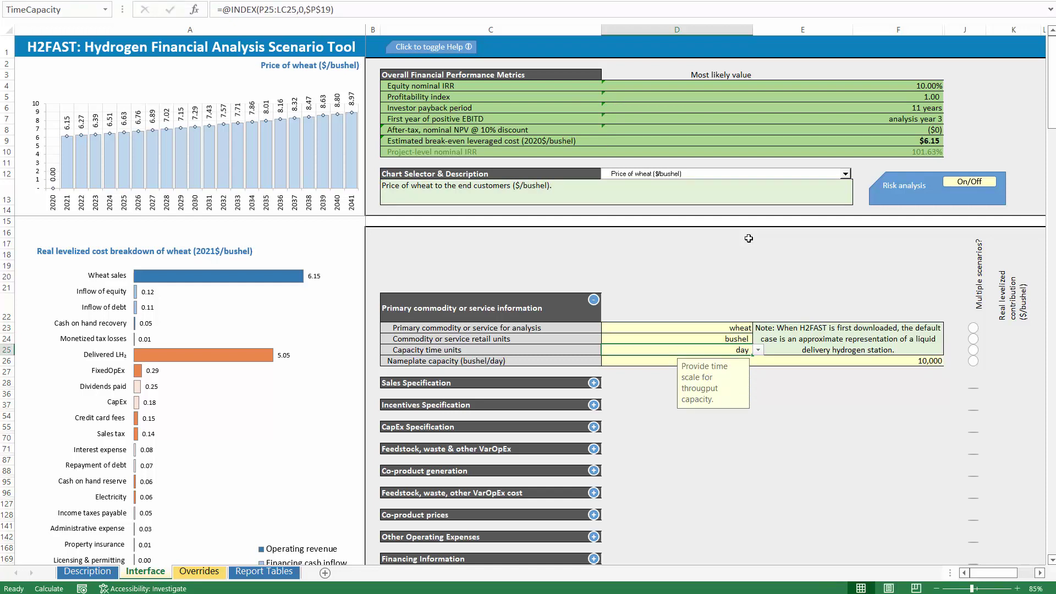
Step: Set the capacity time units to year and inspect the nameplate capacity label and its value cell
click(759, 351)
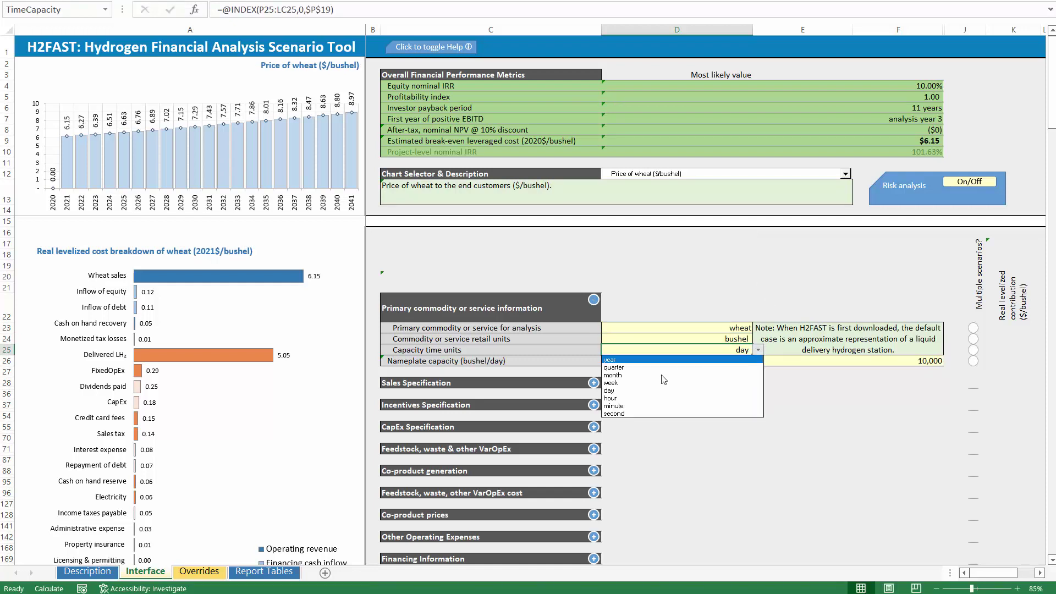
click(622, 360)
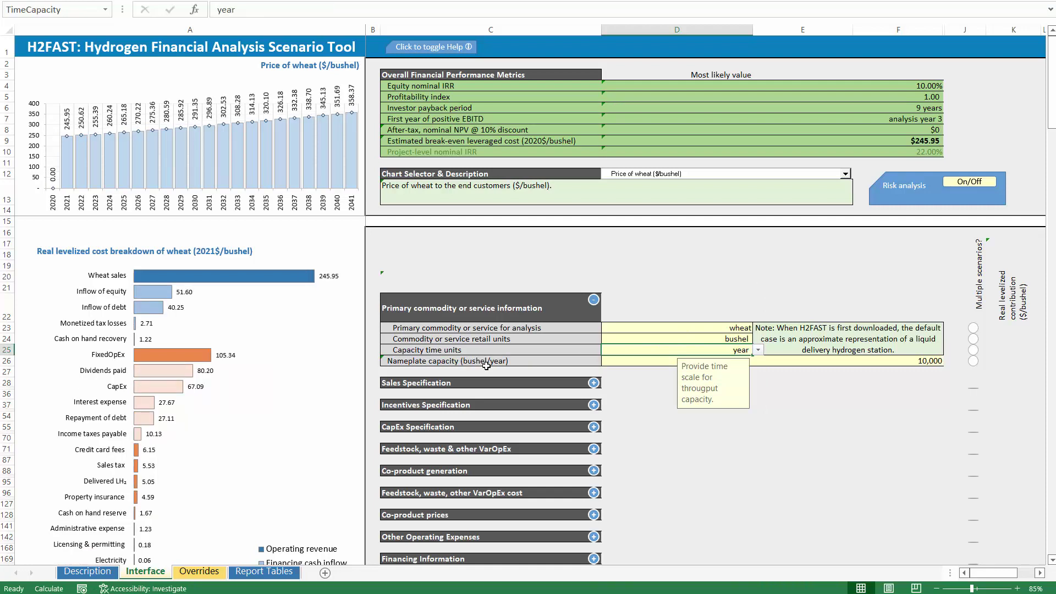
click(467, 362)
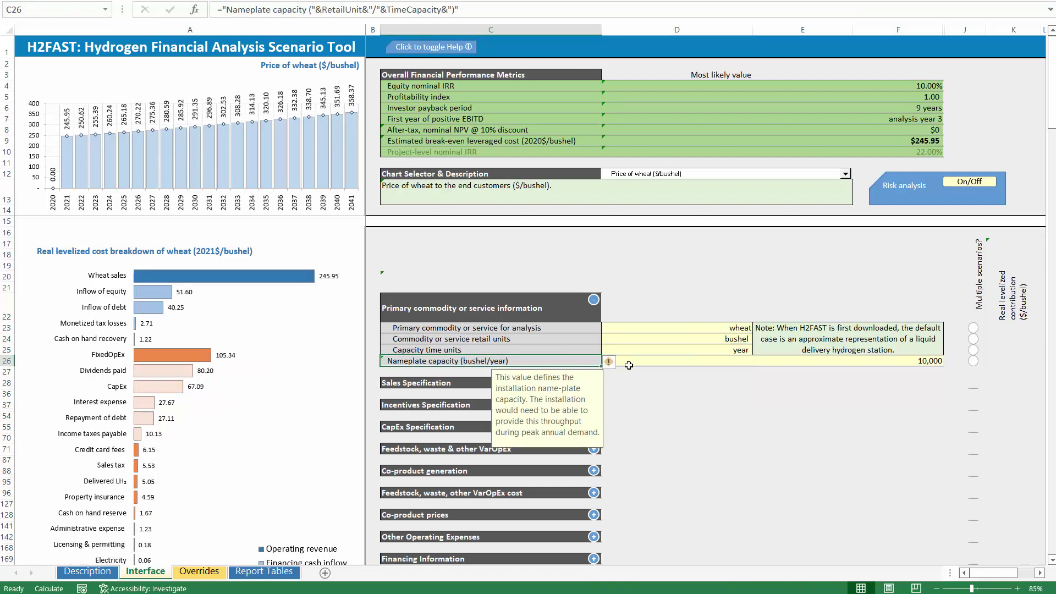
click(656, 363)
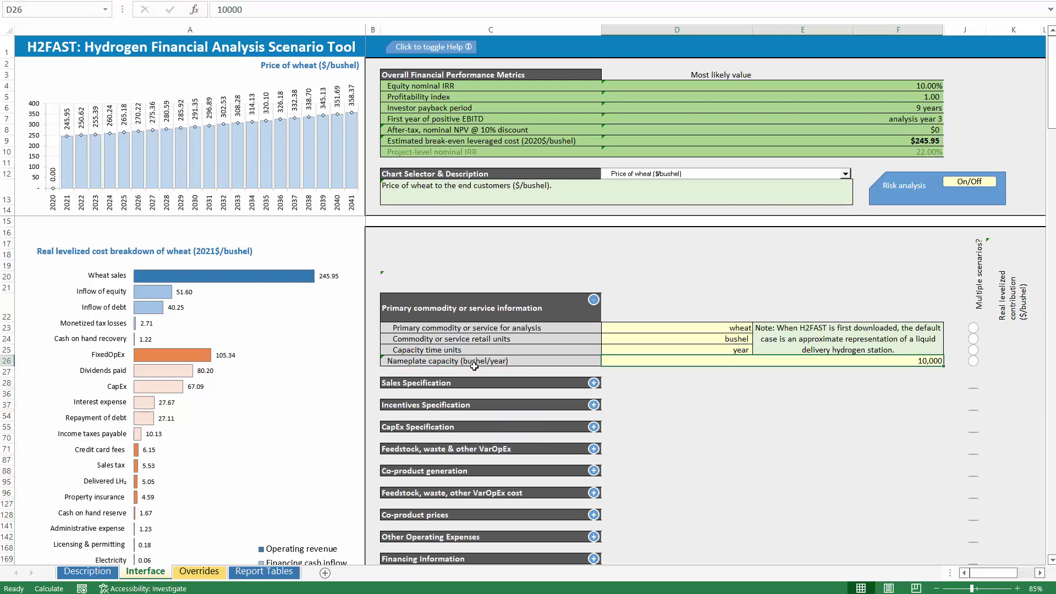
Step: Restore the primary commodity to hydrogen, with kg as retail units and day as capacity time units
click(736, 328)
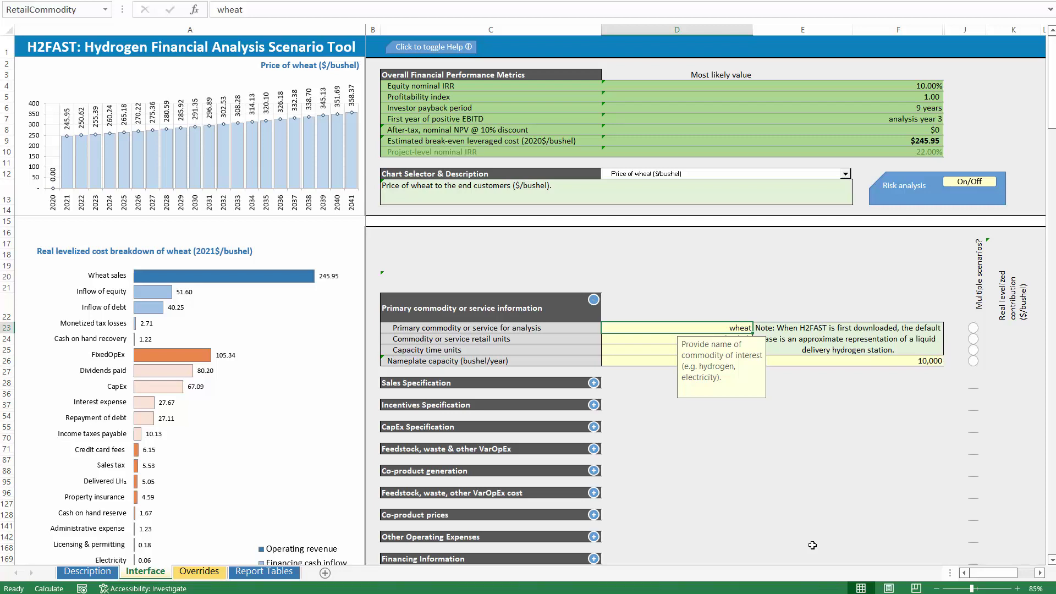
text(hydrogen)
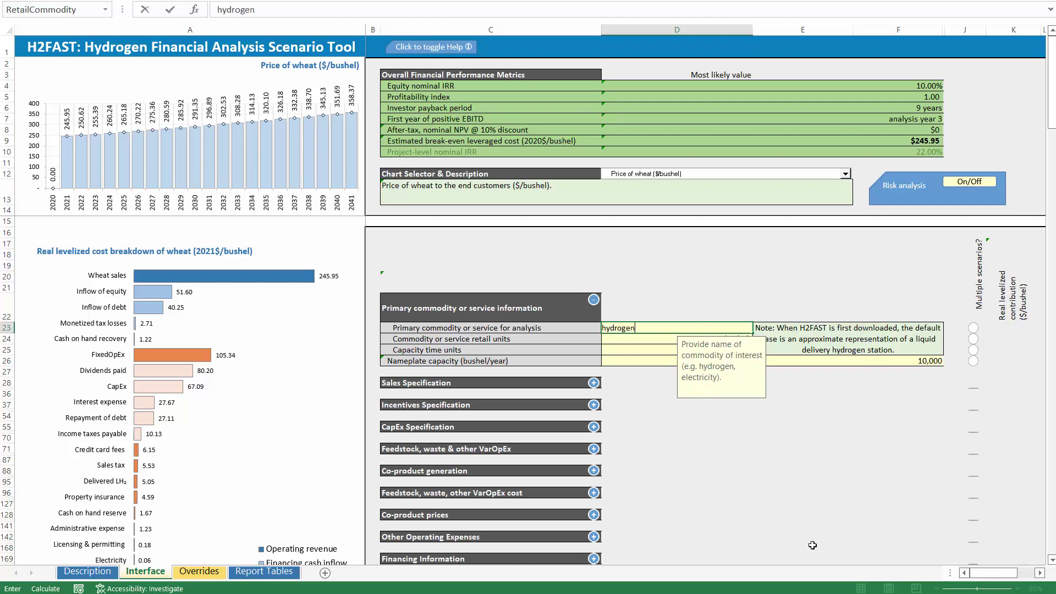
key(Return)
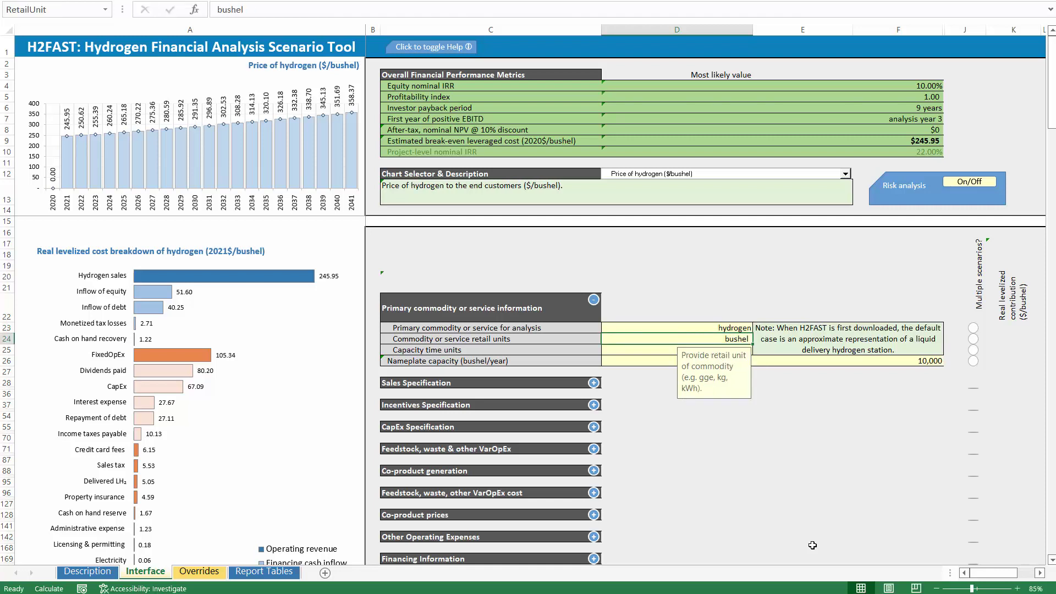
text(kg)
key(Return)
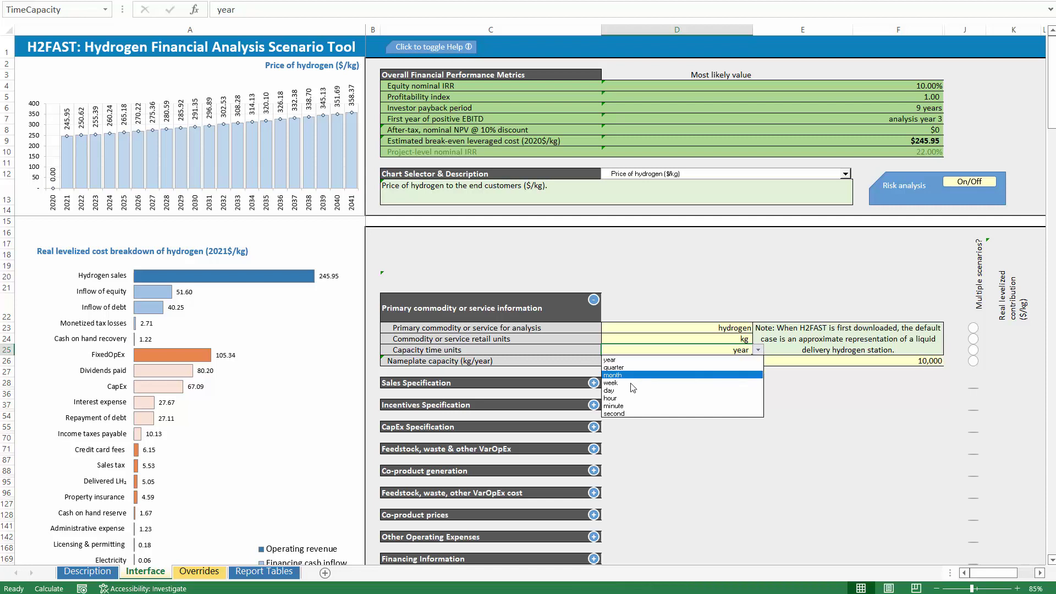
click(619, 390)
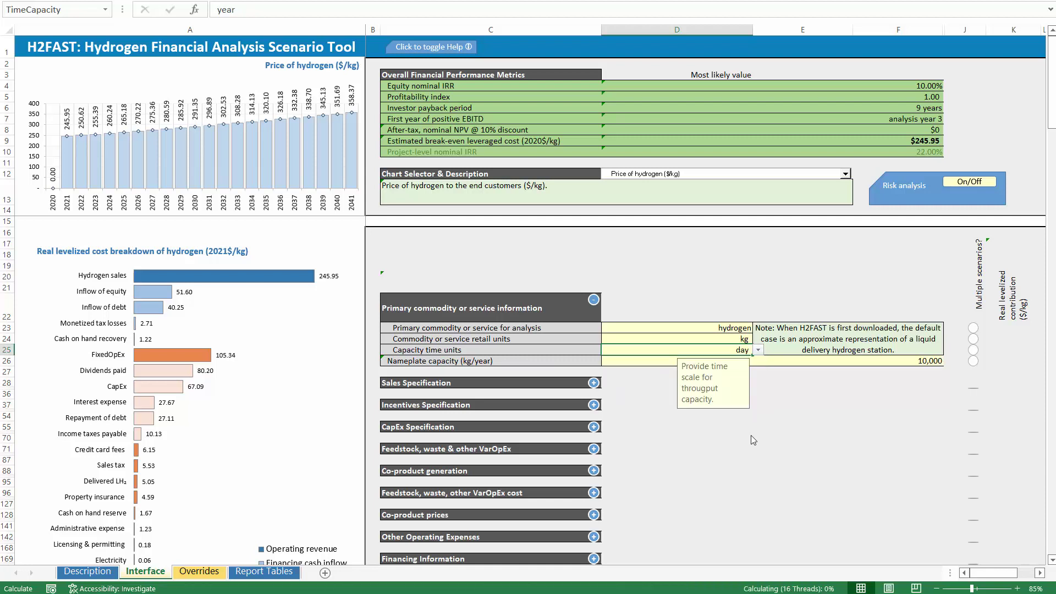
Step: Set the nameplate capacity to 50,000 kg/day
click(766, 365)
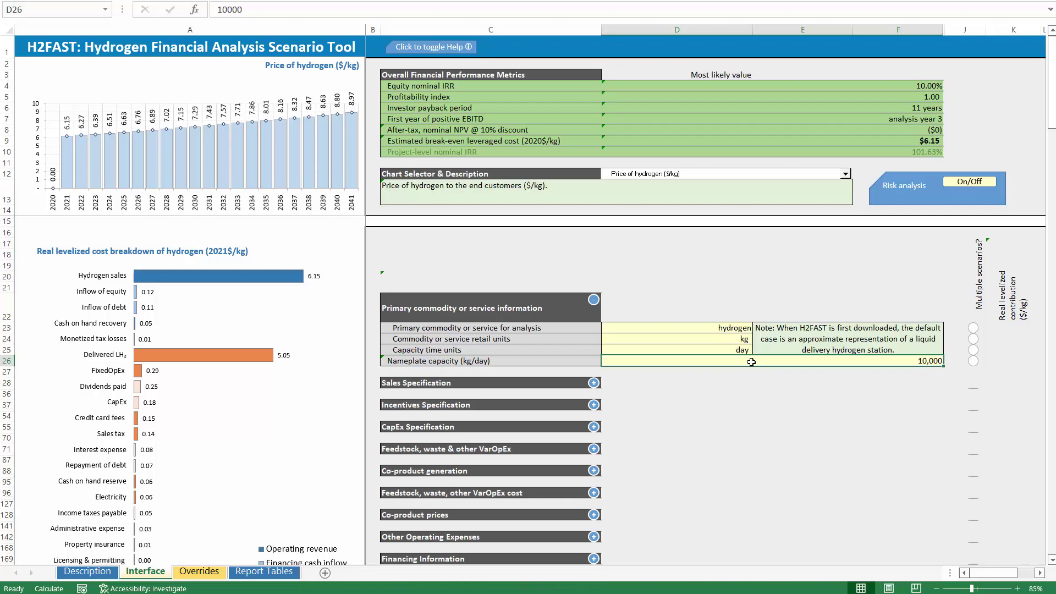
text(50000)
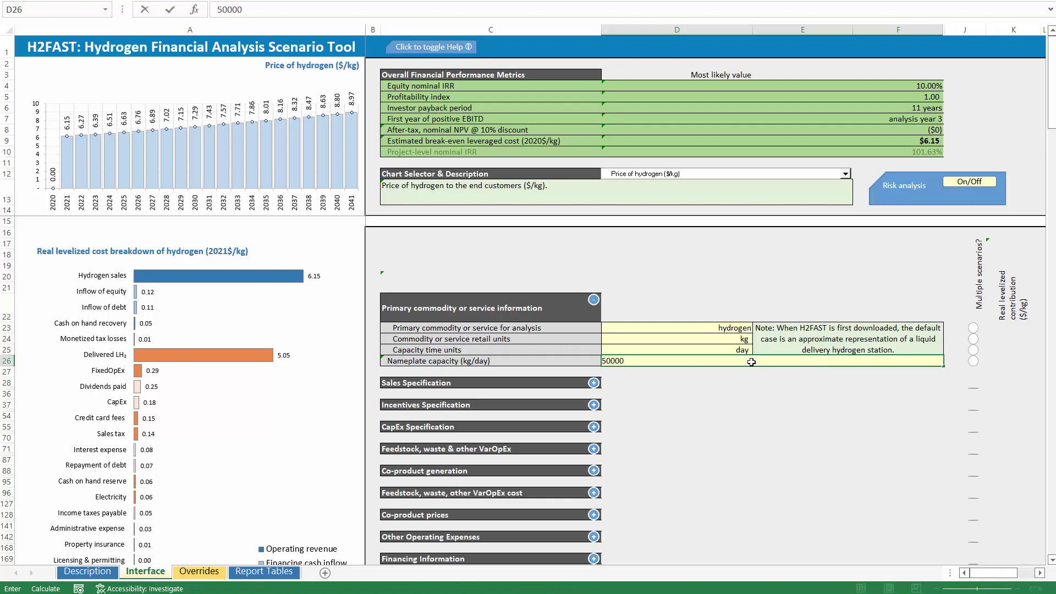
key(Return)
Step: Inspect the capacity time units label and the nameplate capacity row, including its label formula and input note
click(531, 353)
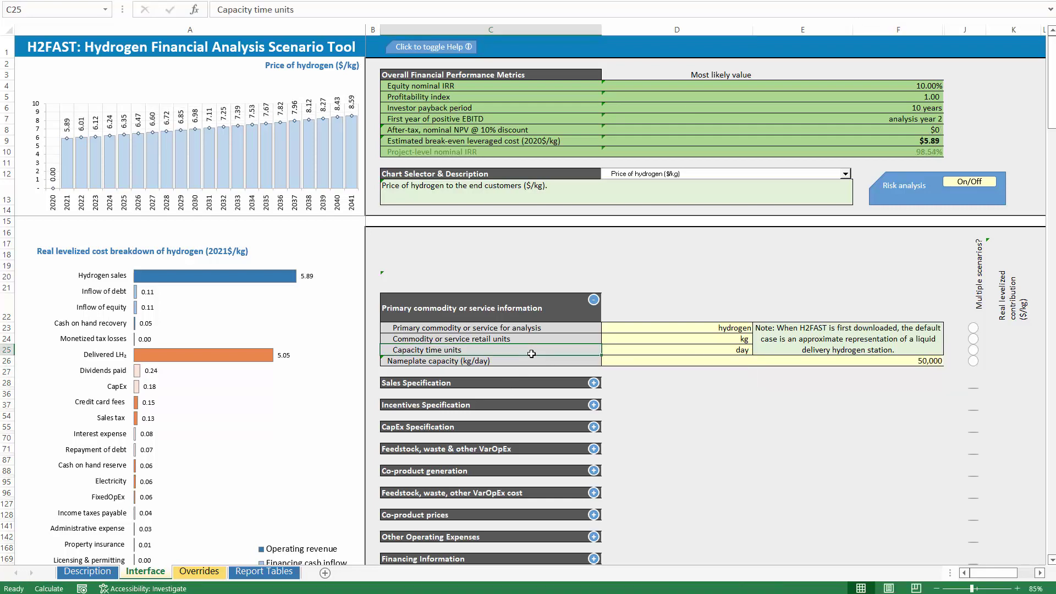
click(532, 361)
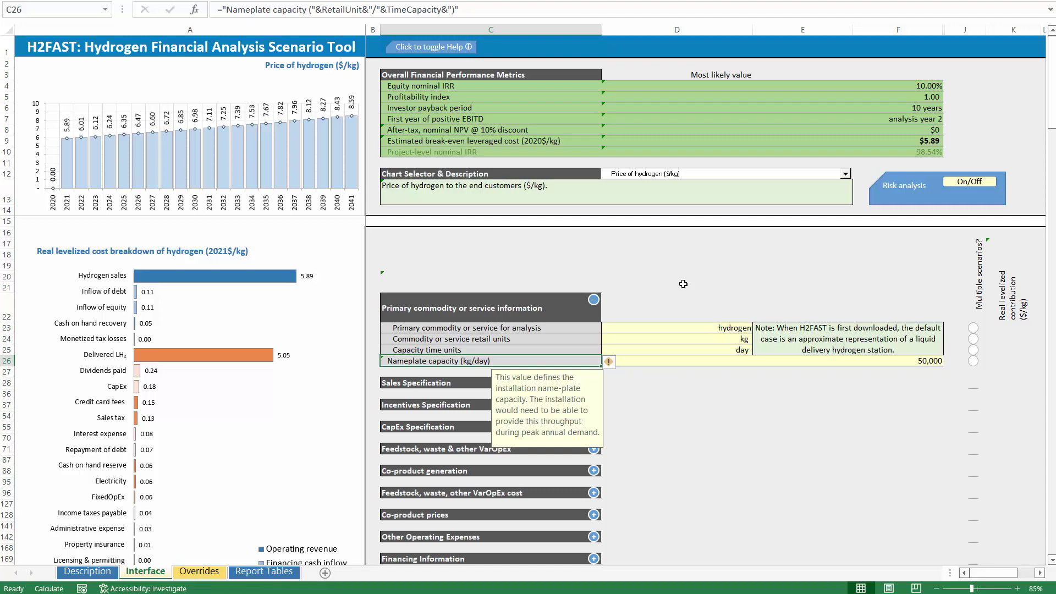
drag(754, 362, 578, 358)
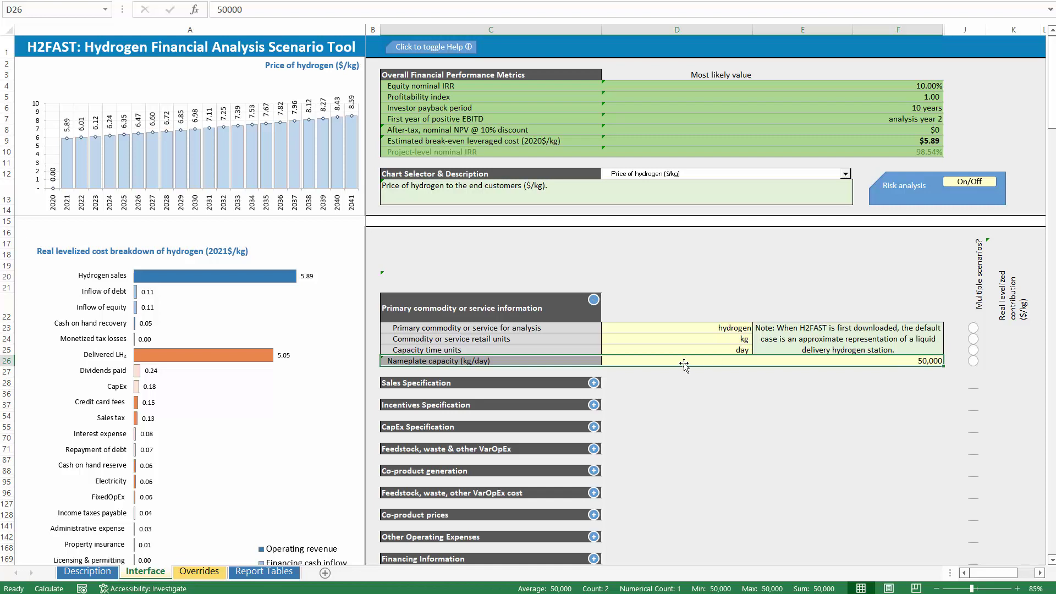
click(547, 358)
drag(547, 359, 643, 362)
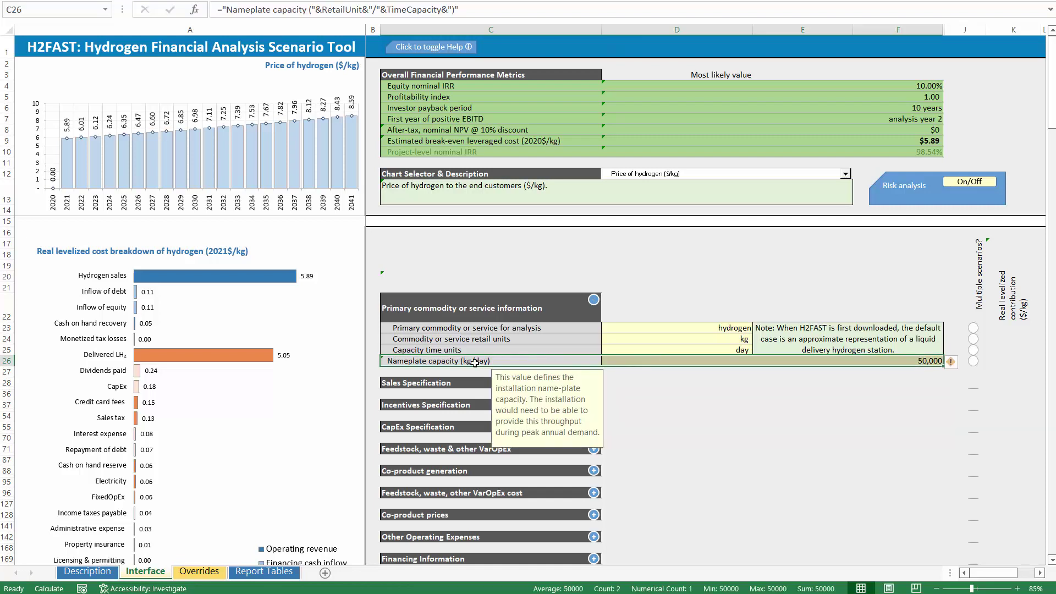
click(468, 362)
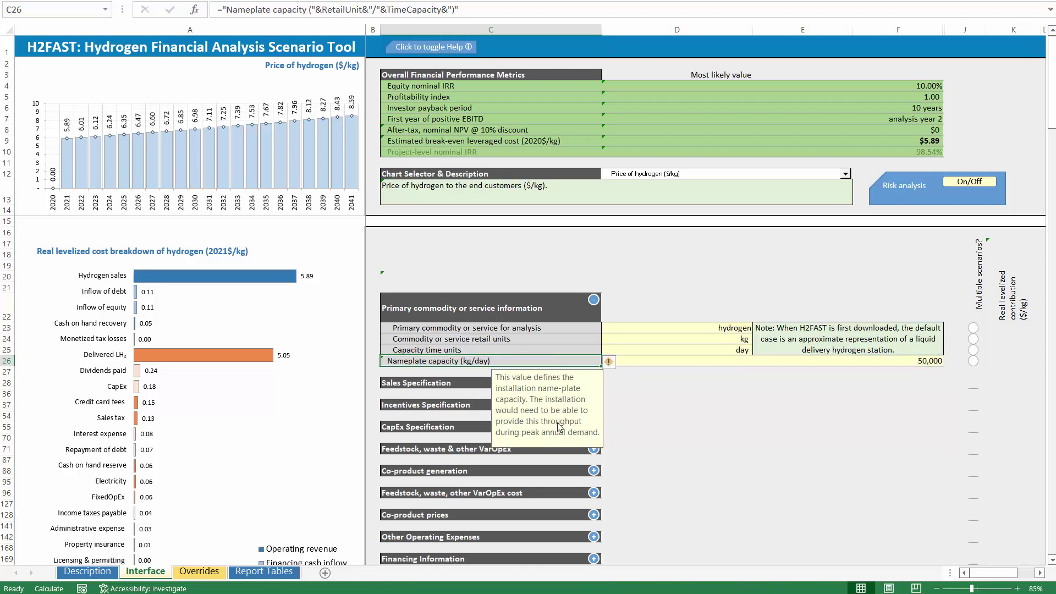
Step: Collapse the primary commodity or service section and expand the Sales Specification section
click(690, 428)
click(450, 384)
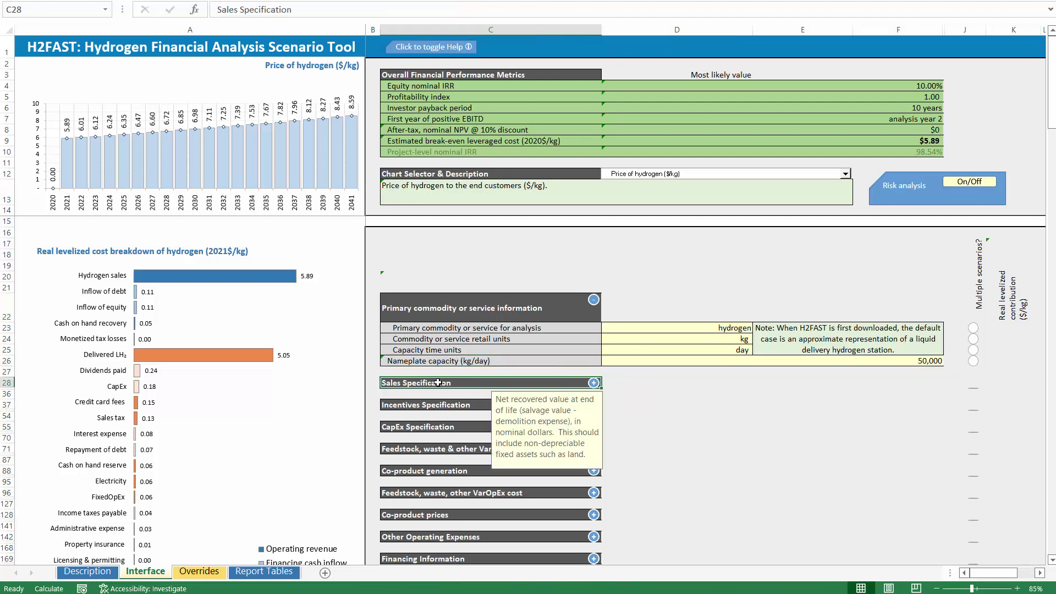
click(595, 301)
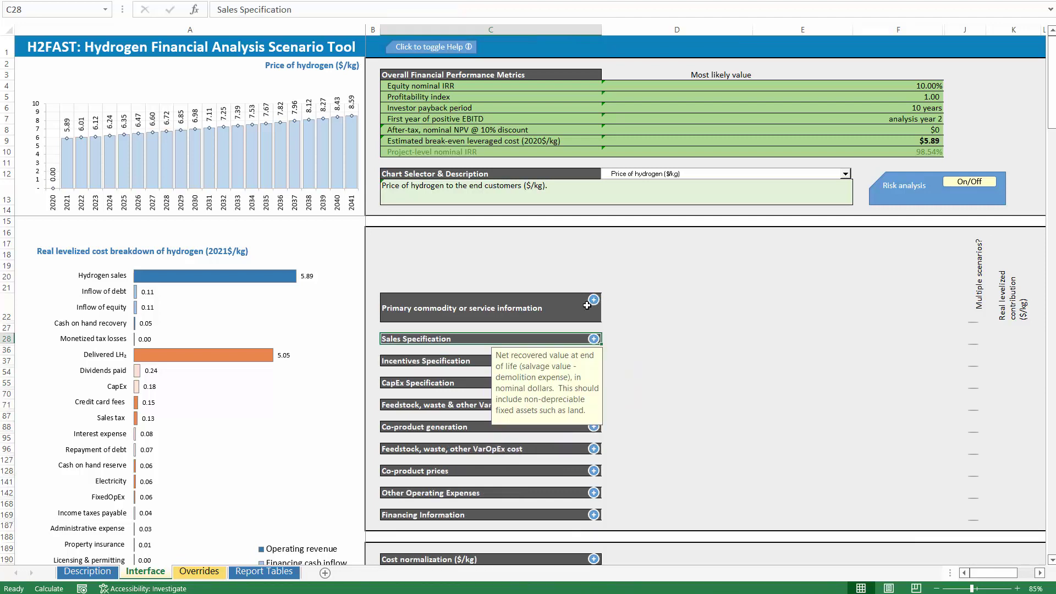
click(594, 339)
click(803, 315)
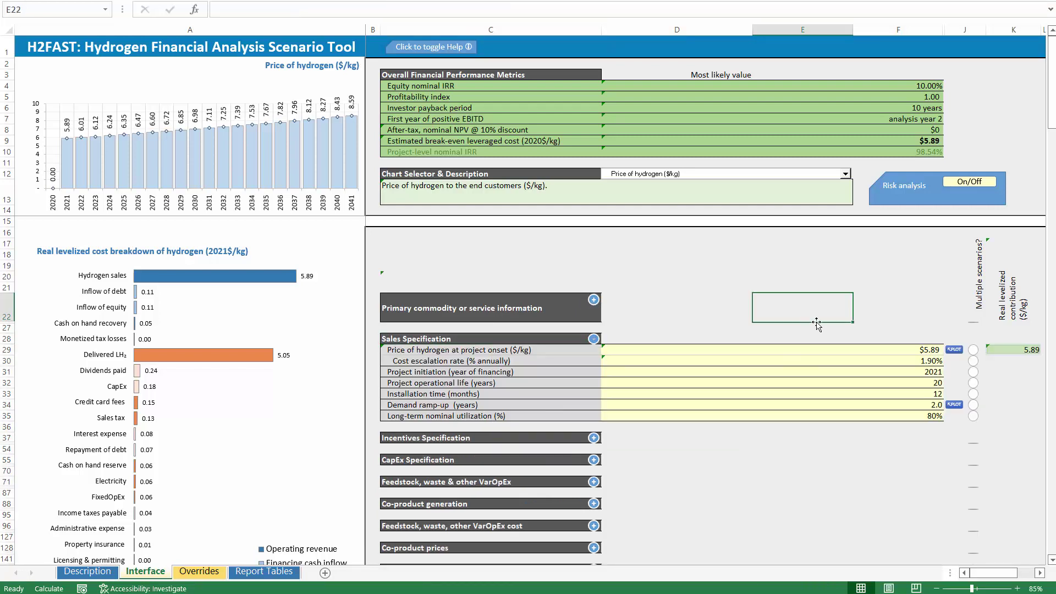
Step: Inspect the formula behind the price of hydrogen at project onset and plot the hydrogen price over the years
click(897, 349)
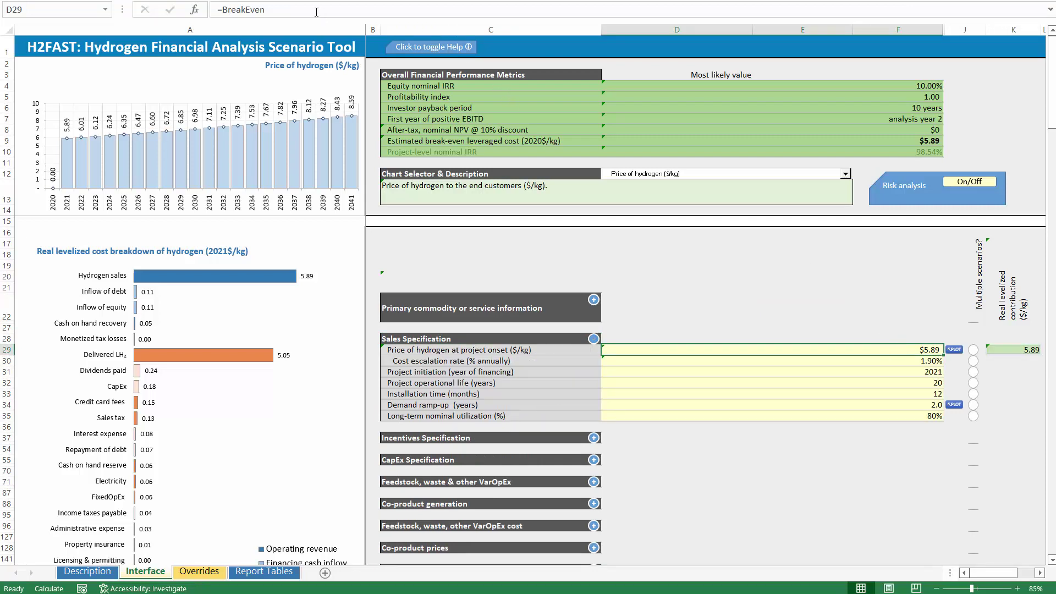
drag(316, 12, 145, 25)
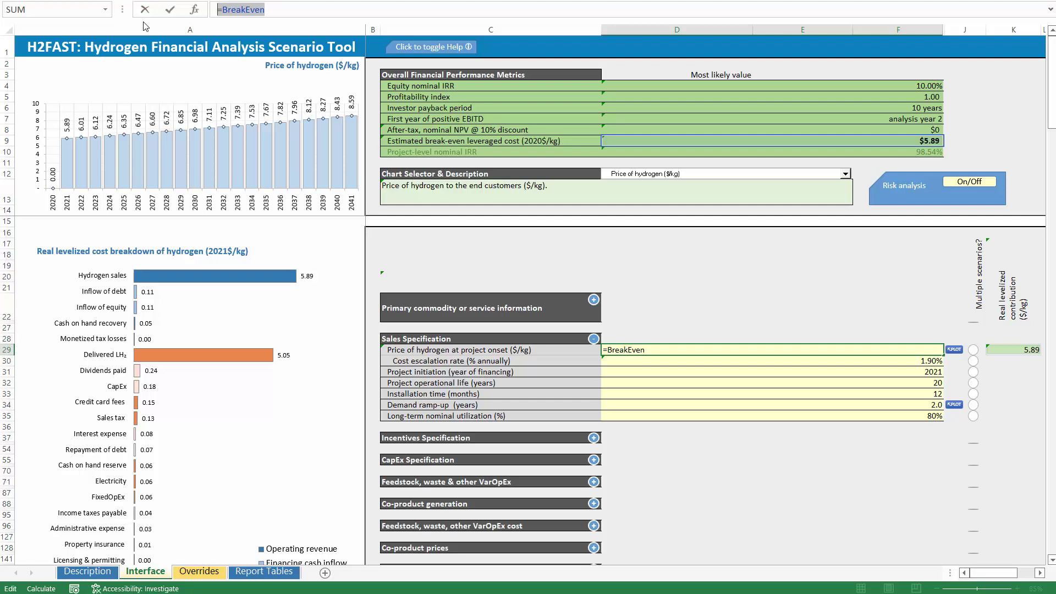
key(Escape)
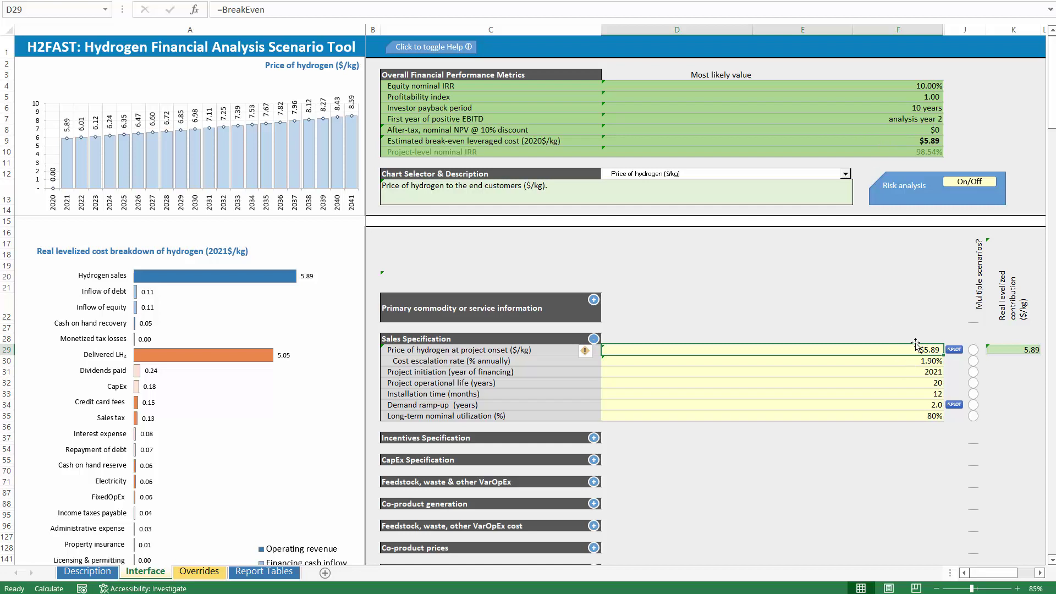
click(955, 350)
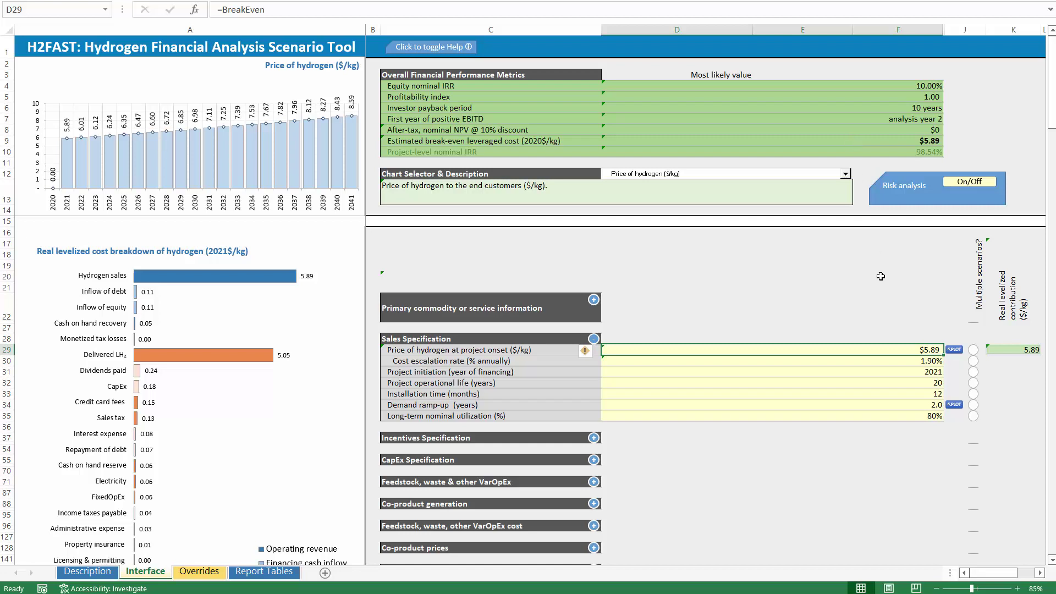
Step: Examine the hydrogen price and cost escalation rate inputs, and read the note on the project initiation year
click(799, 361)
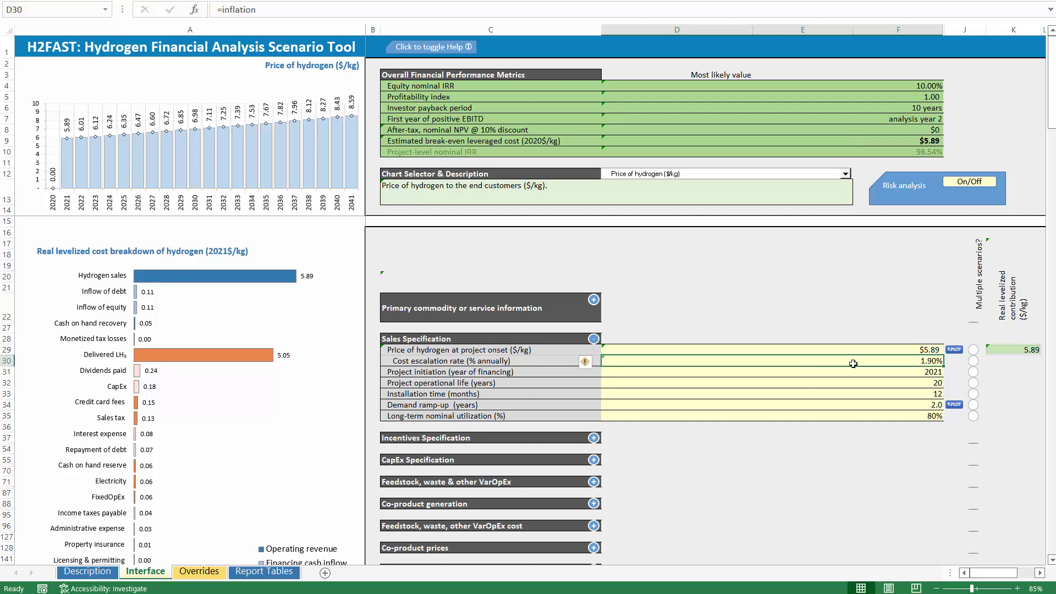
click(898, 352)
click(922, 361)
click(927, 371)
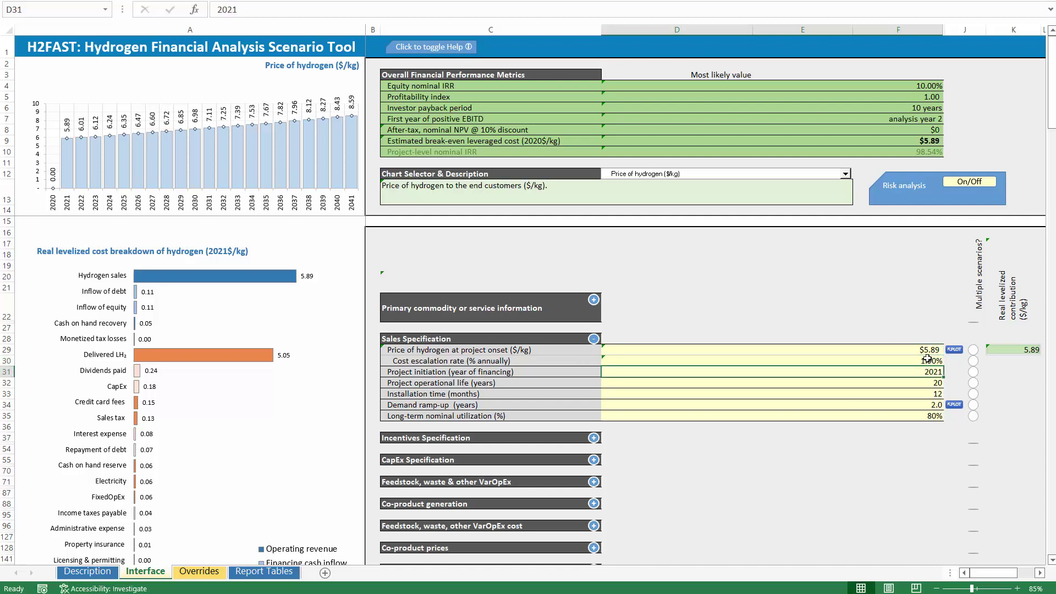
click(919, 362)
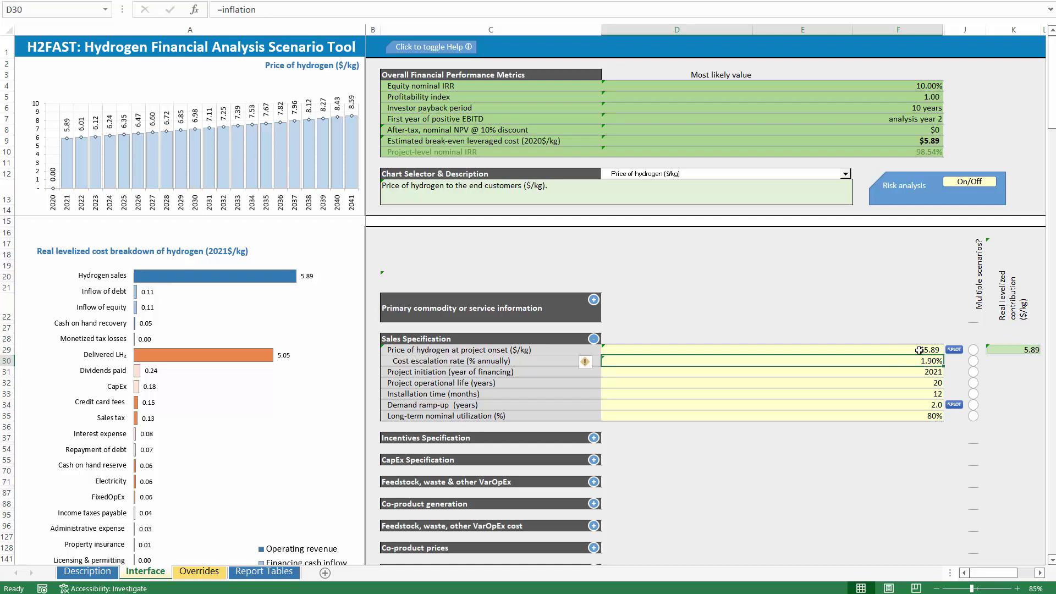
click(900, 377)
drag(457, 372, 669, 376)
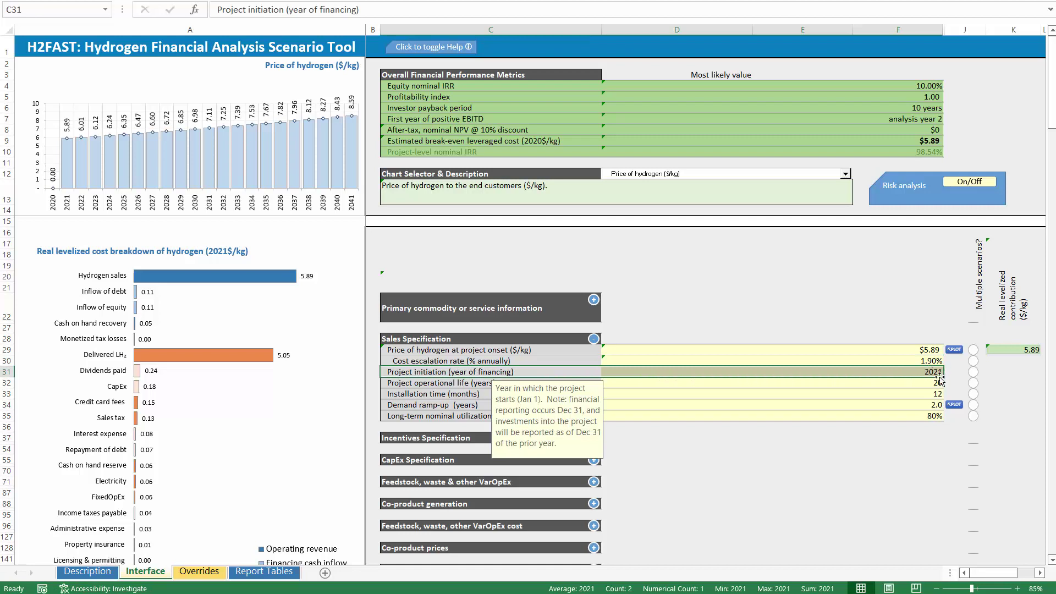
click(934, 373)
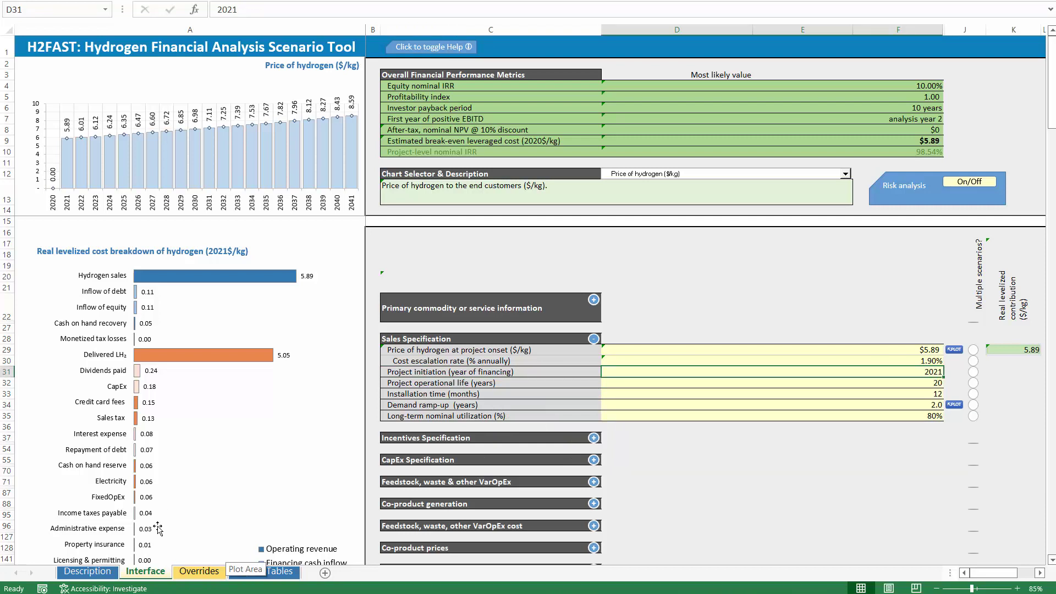
Step: Open the Report Tables sheet and examine the 2020, 2021 and 2022 columns of the financial statements
click(217, 577)
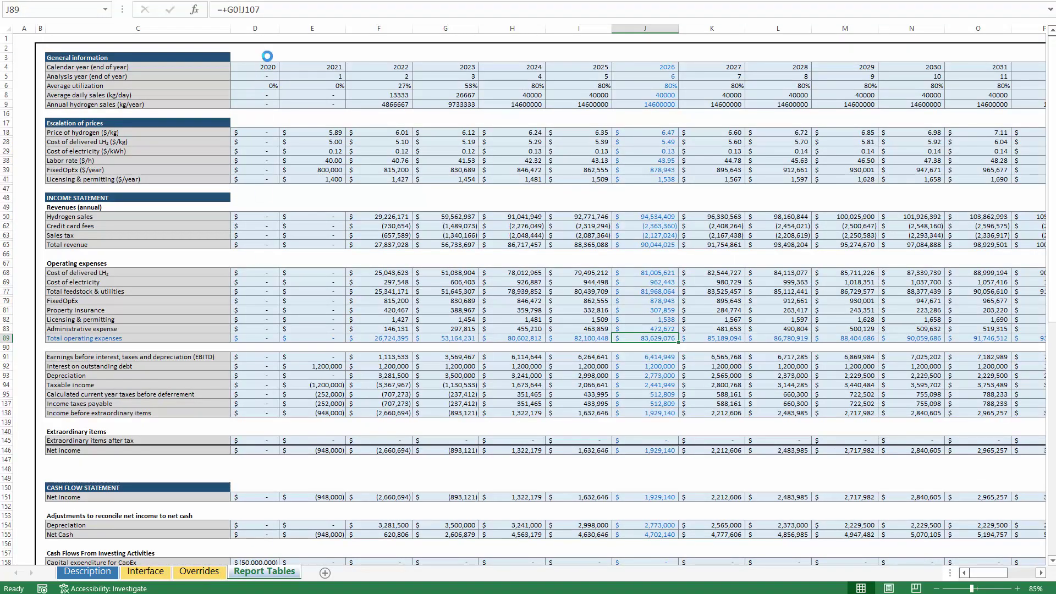
drag(267, 55, 273, 328)
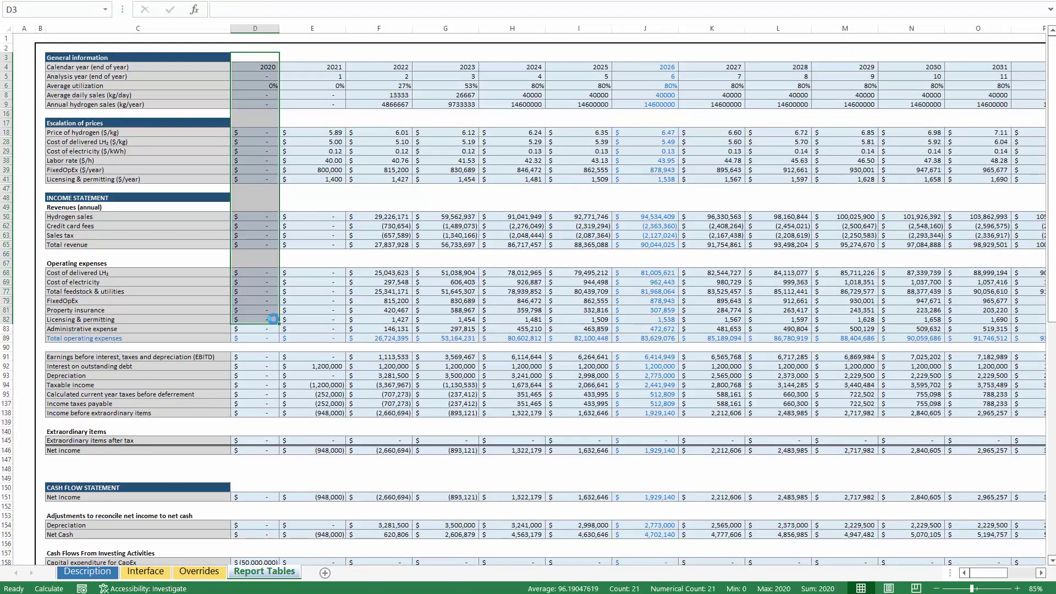
drag(268, 418, 270, 469)
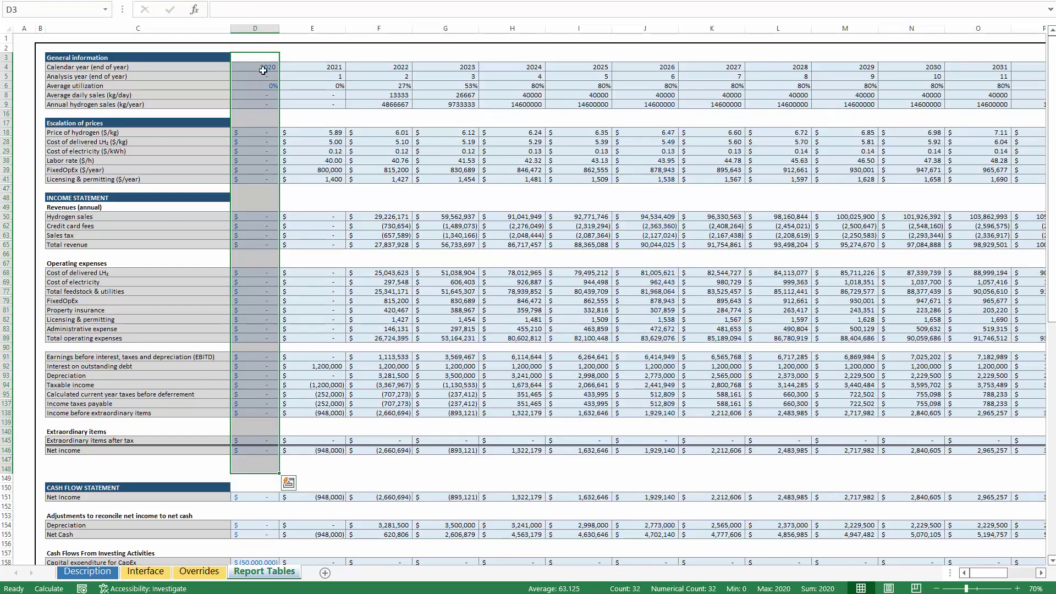
click(262, 67)
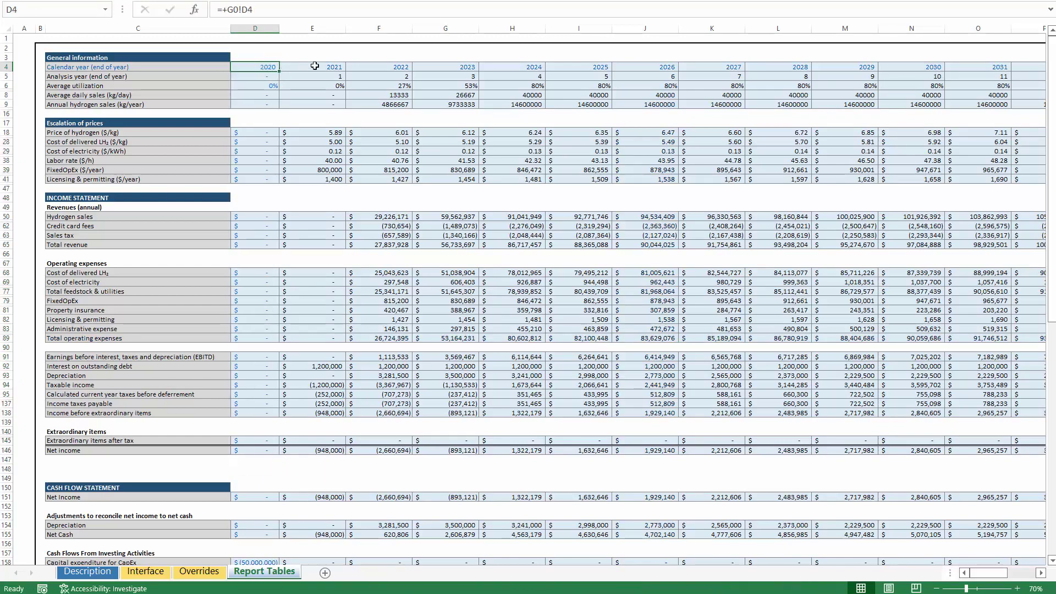
click(333, 64)
click(380, 28)
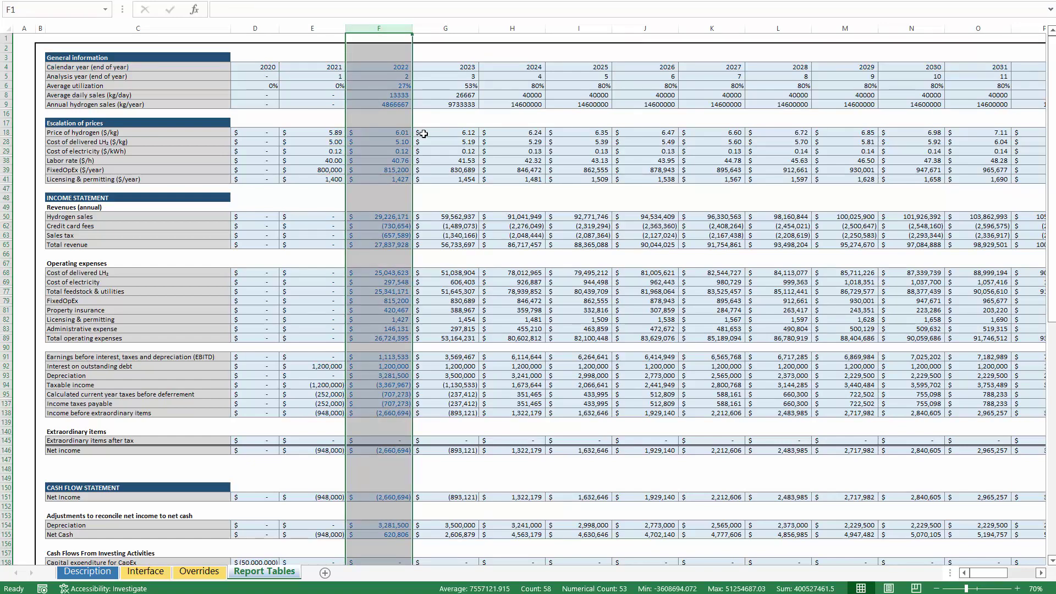
Step: Review the 2020 column down to the cash flow statement and balance sheet, and compare it with the 2021 column
drag(257, 58, 267, 311)
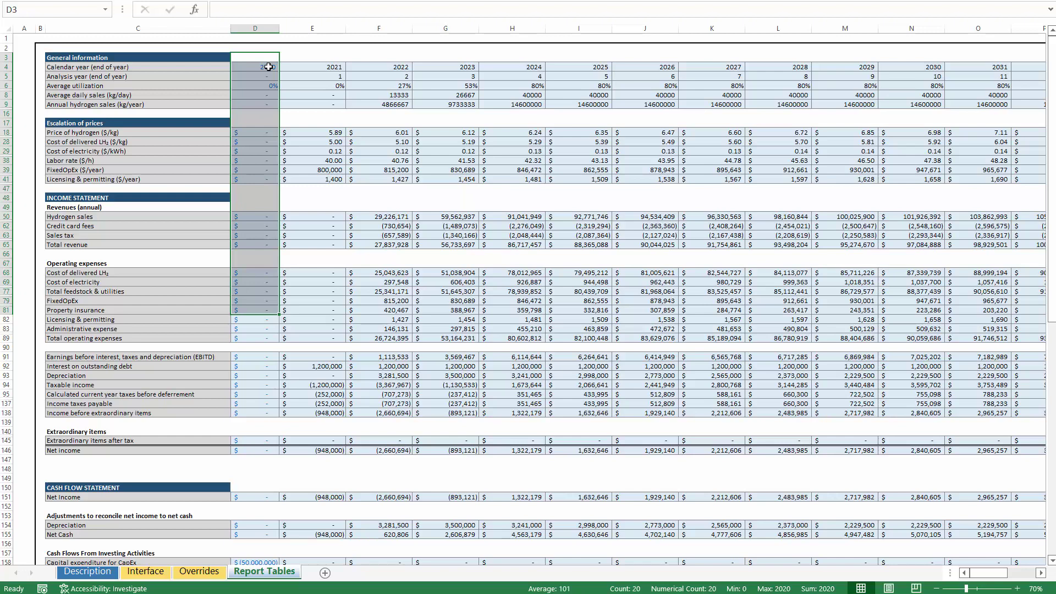
click(329, 67)
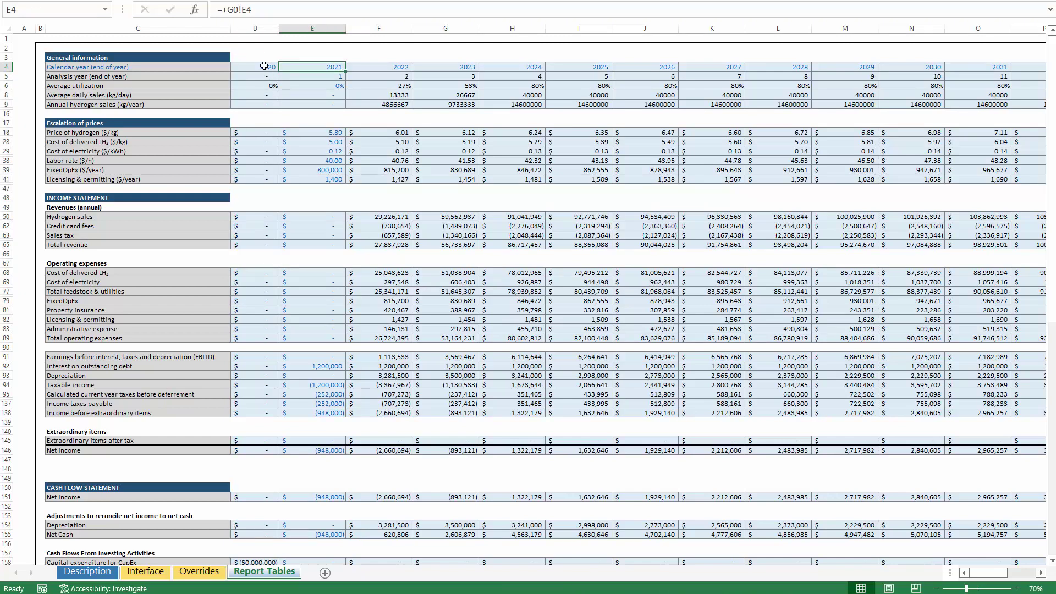
drag(261, 55, 259, 304)
scroll(260, 311, down, 10)
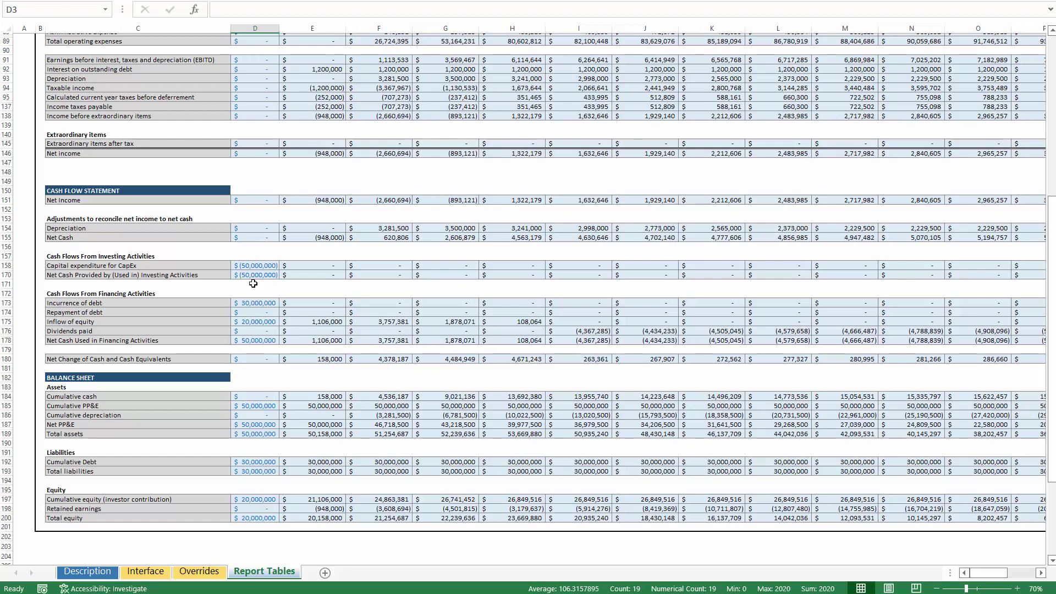
scroll(253, 283, up, 11)
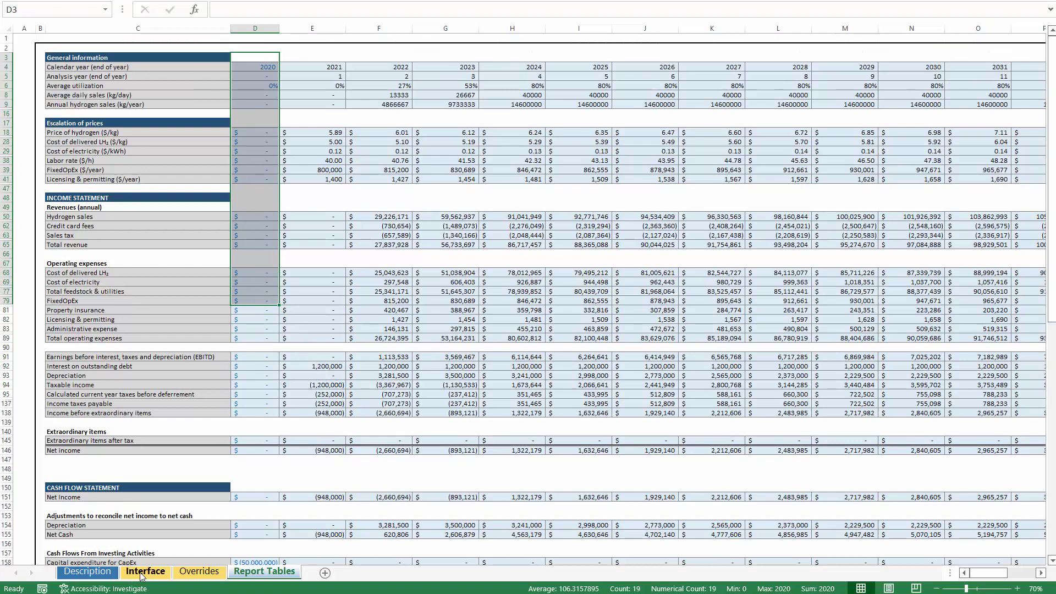
drag(331, 49, 331, 460)
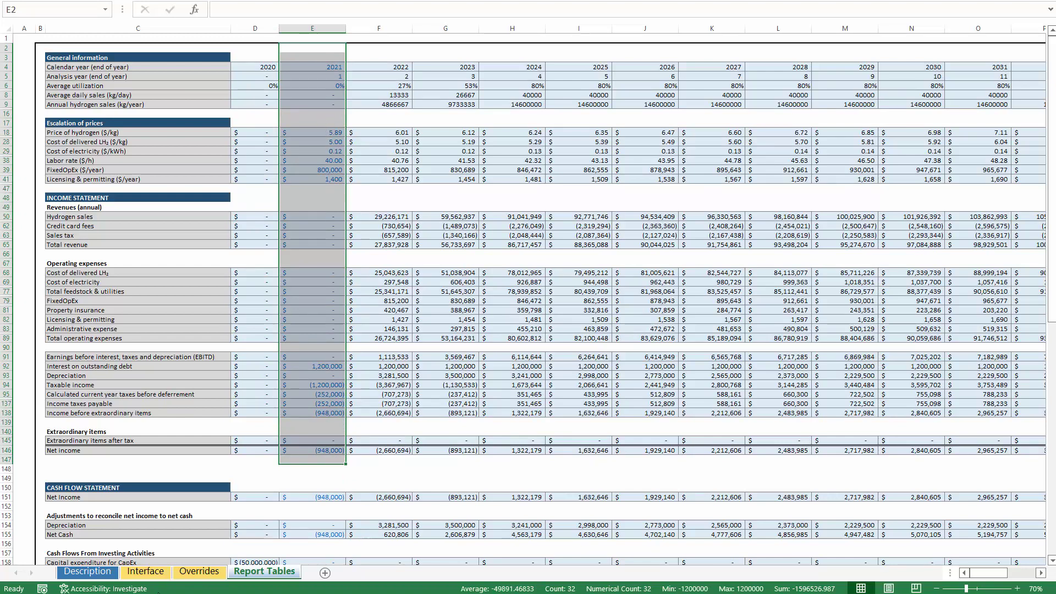
Step: Return to the Interface sheet, check the project operational life, and plot daily hydrogen sales from the demand ramp-up row
click(139, 569)
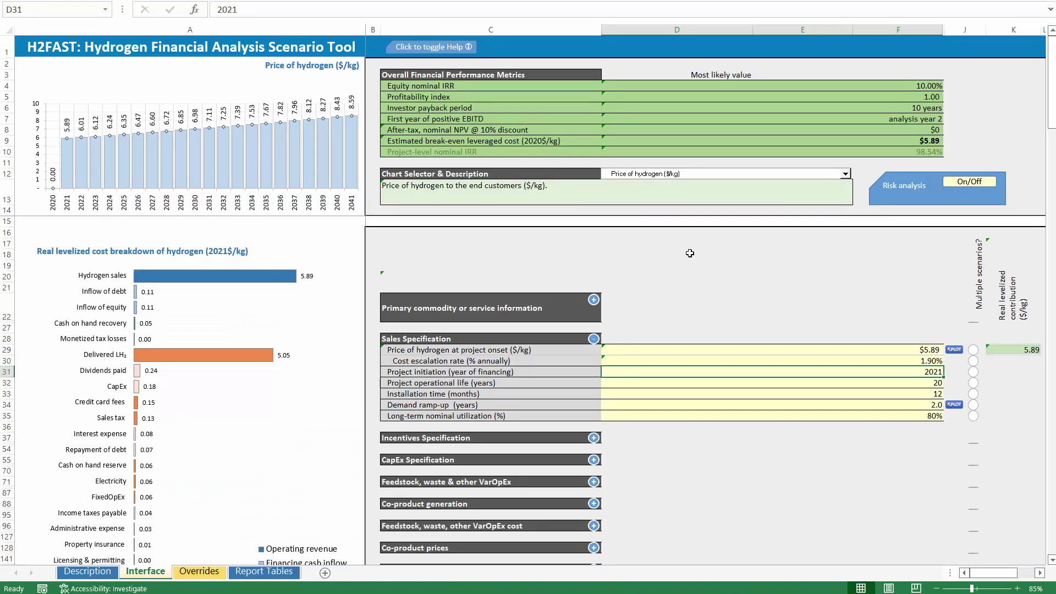
click(926, 387)
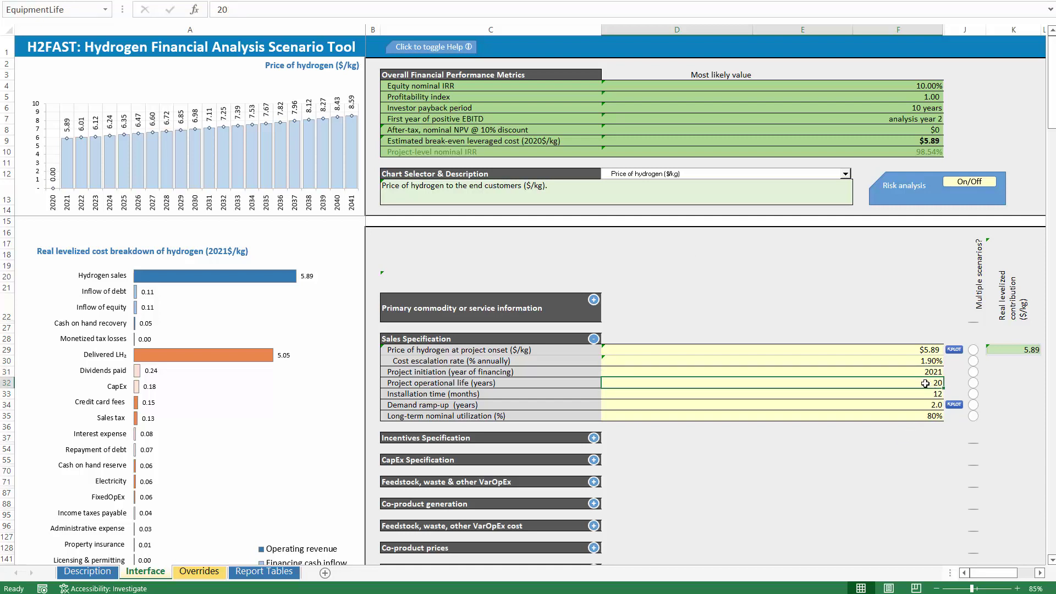
click(955, 405)
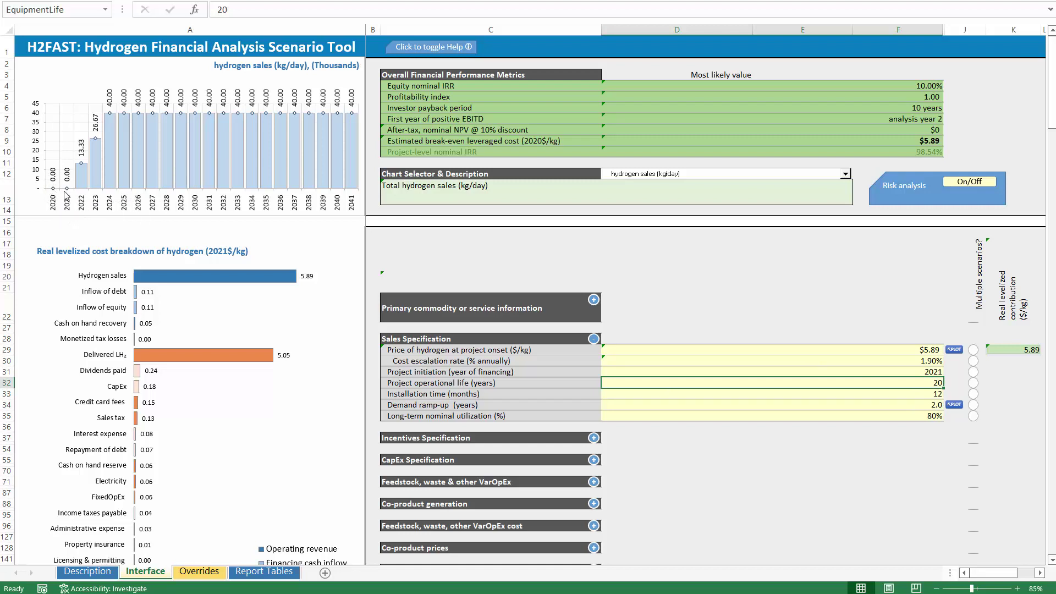
Step: Examine the installation time and demand ramp-up inputs against the early years of the hydrogen sales chart
click(902, 393)
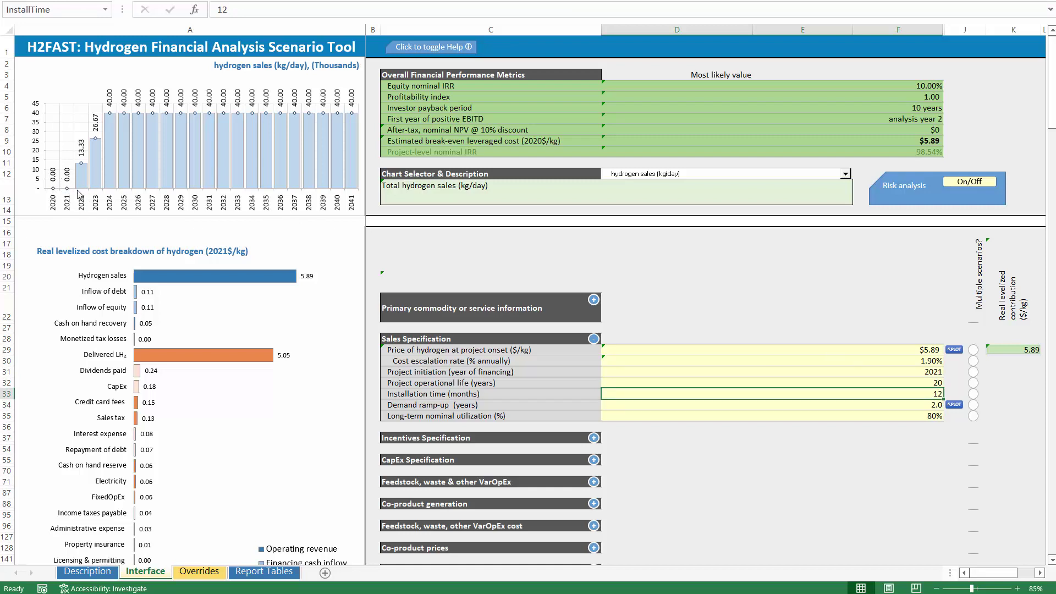
mouse_move(69, 191)
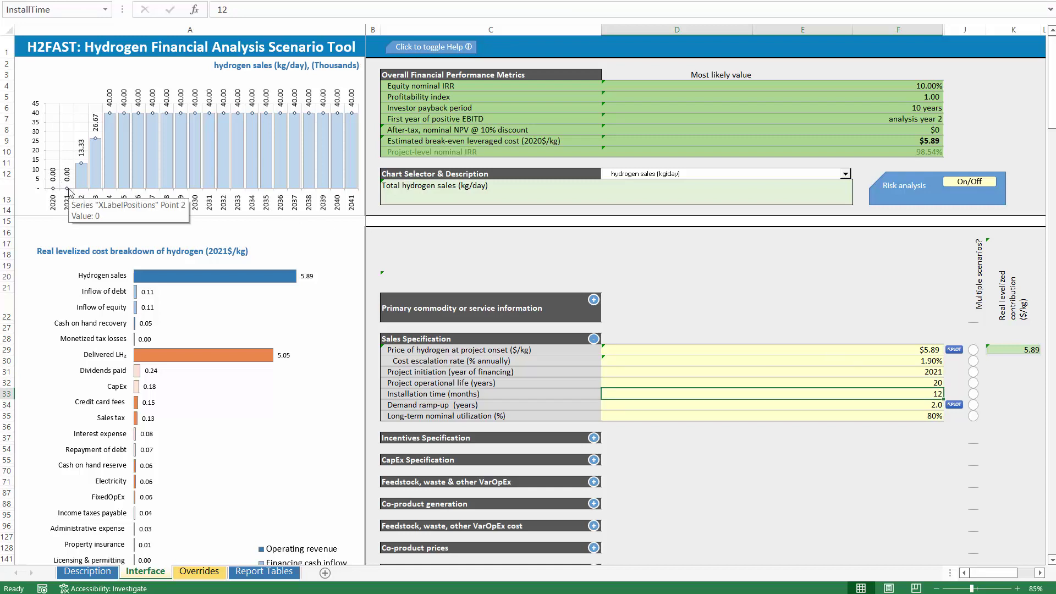
click(907, 405)
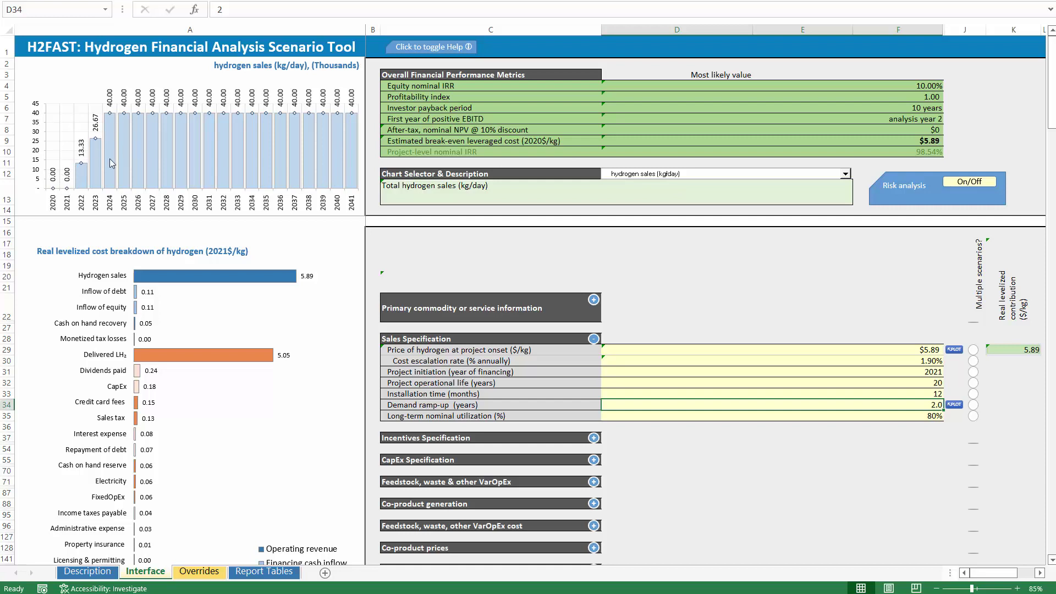
Step: Set the demand ramp-up to 5 years in the Sales Specification
text(5)
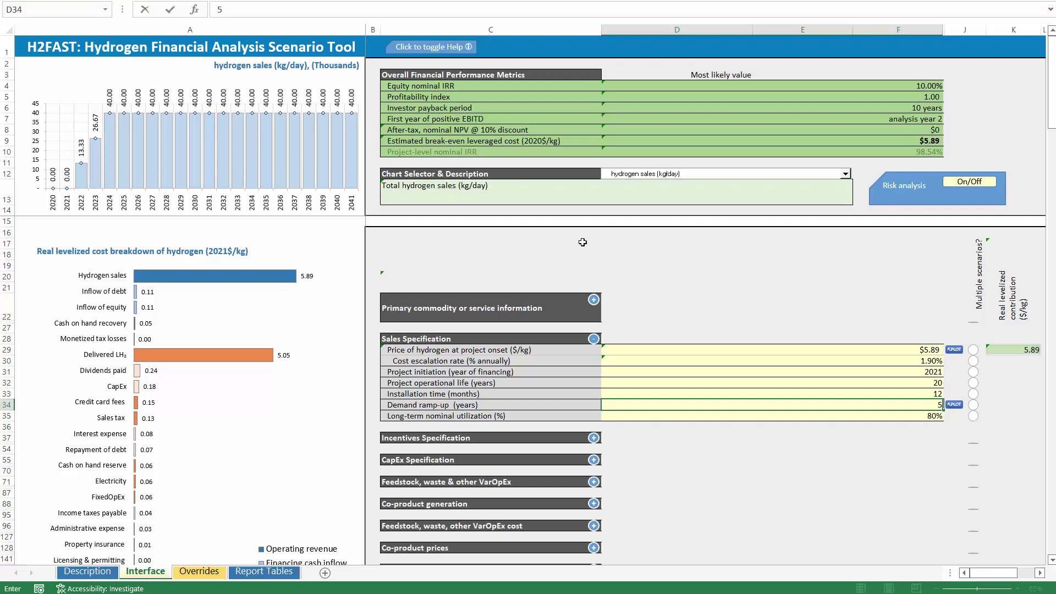
key(Return)
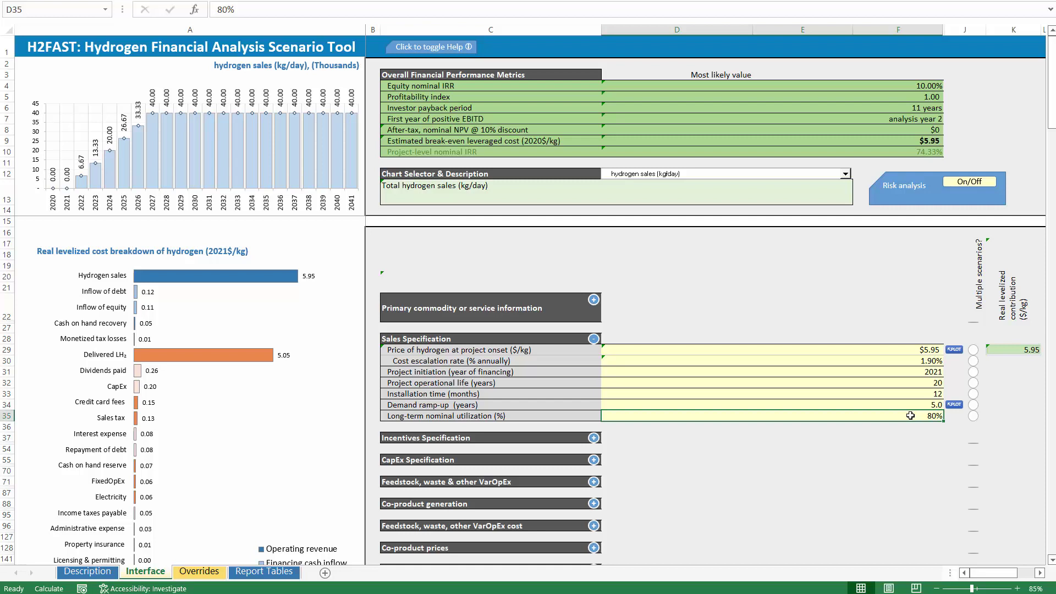
drag(918, 406, 925, 418)
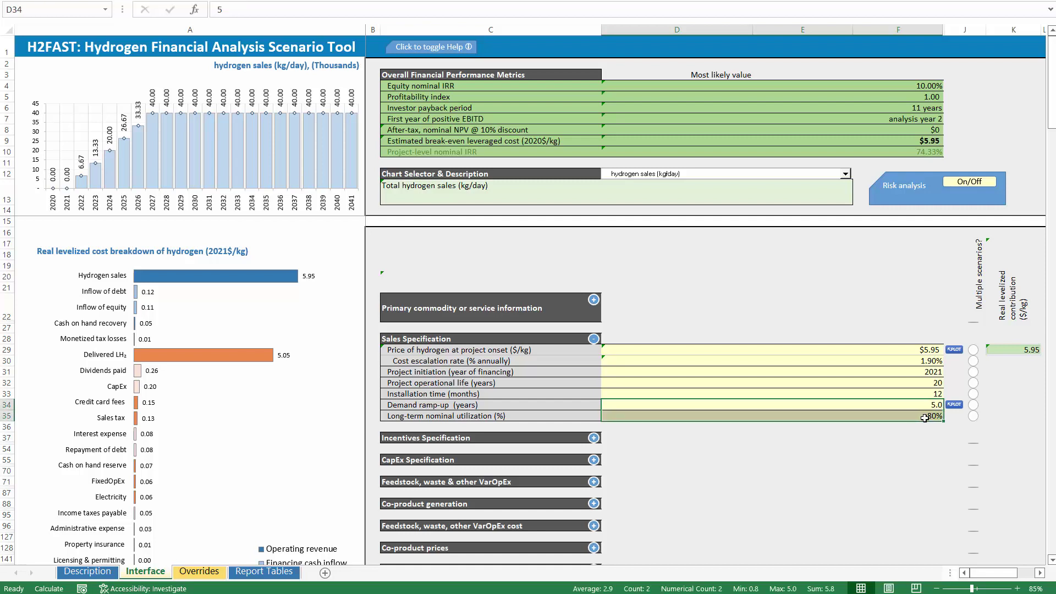
Step: Expand the primary commodity information, compare nameplate capacity with the sales chart, and set long-term nominal utilization to 40%
click(594, 300)
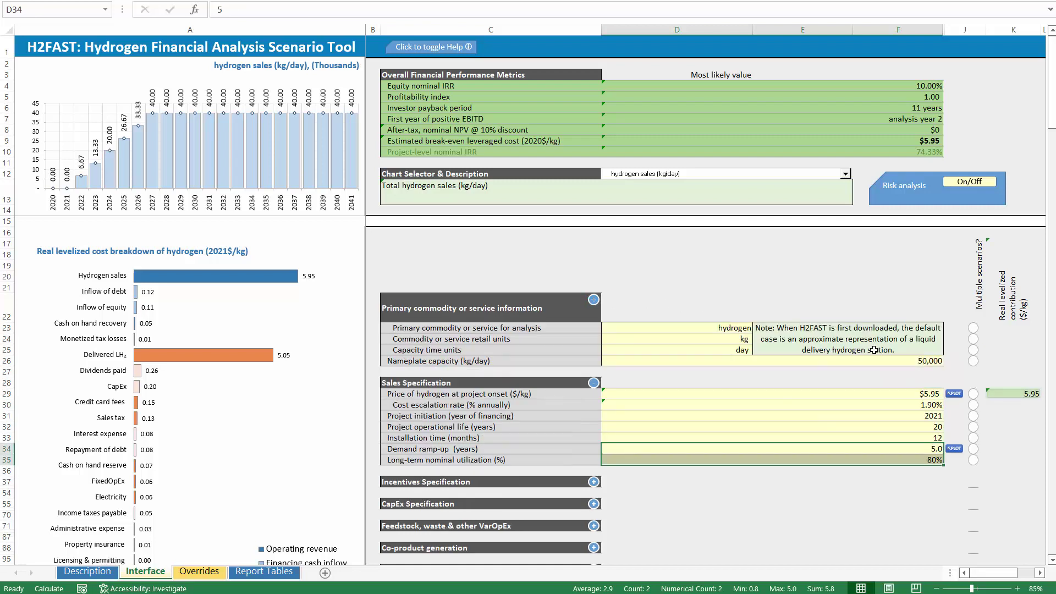
click(916, 362)
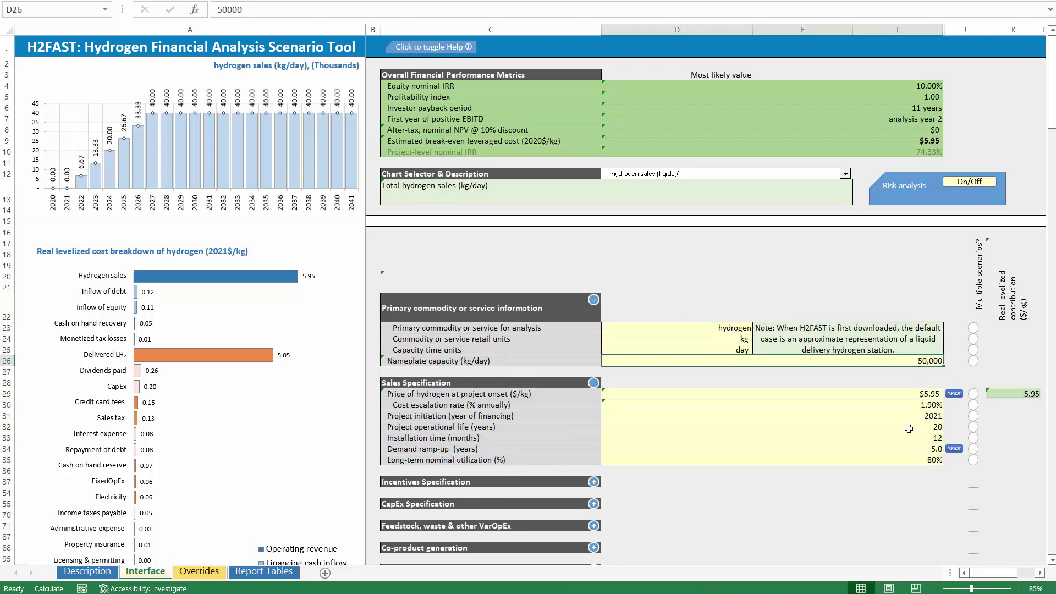
click(894, 463)
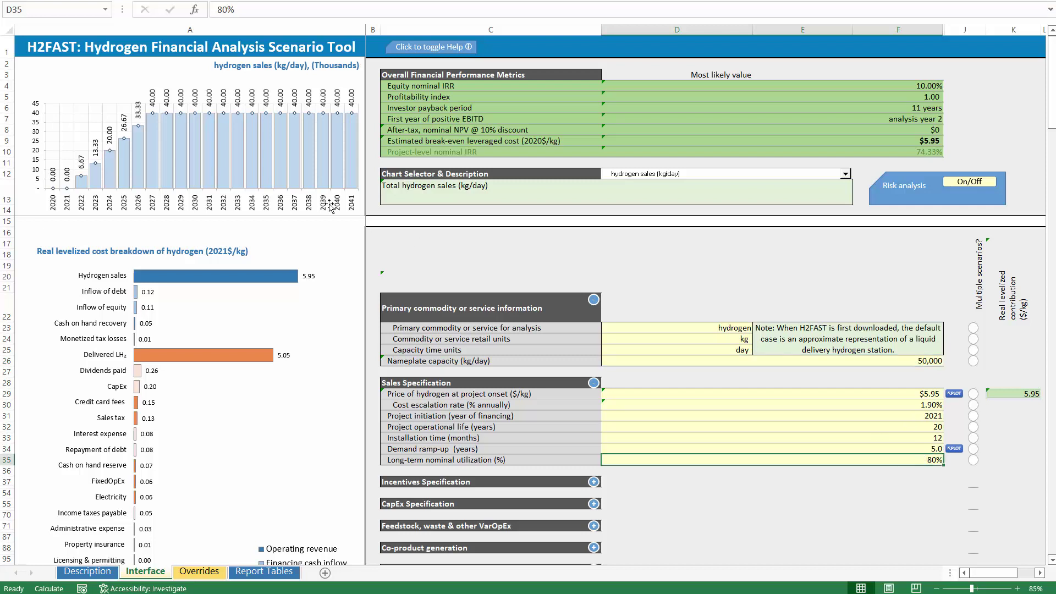
mouse_move(161, 117)
click(924, 362)
click(911, 463)
text(.)
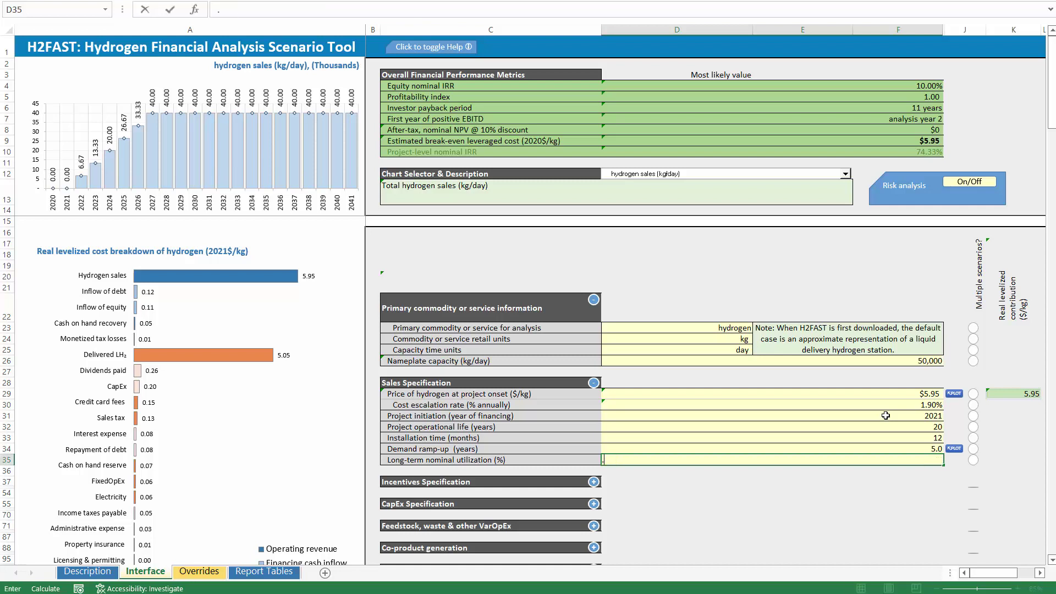
text(4)
key(Return)
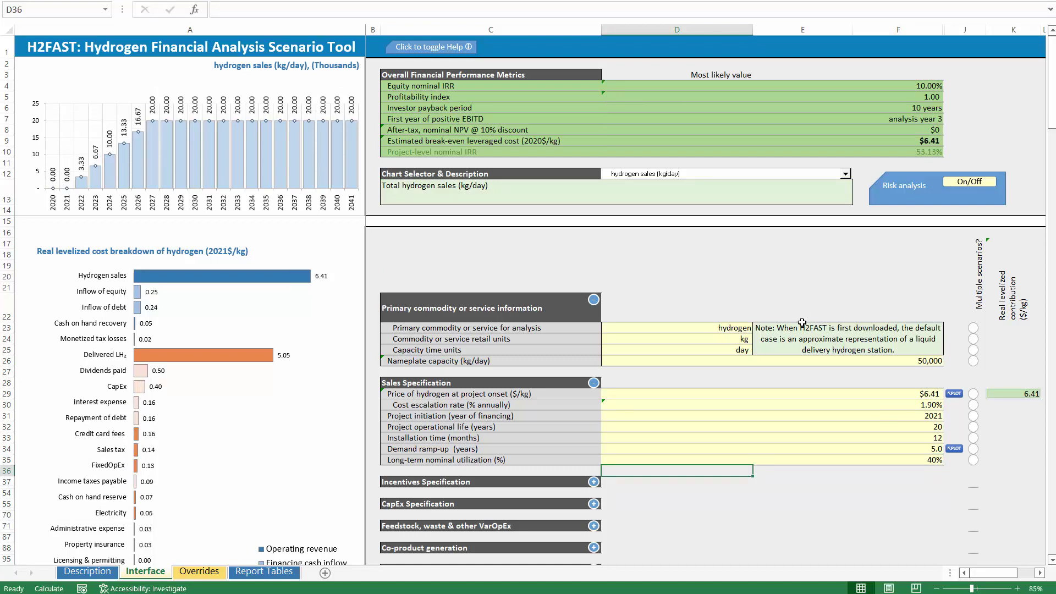
Step: Set the long-term nominal utilization to 47%
click(886, 459)
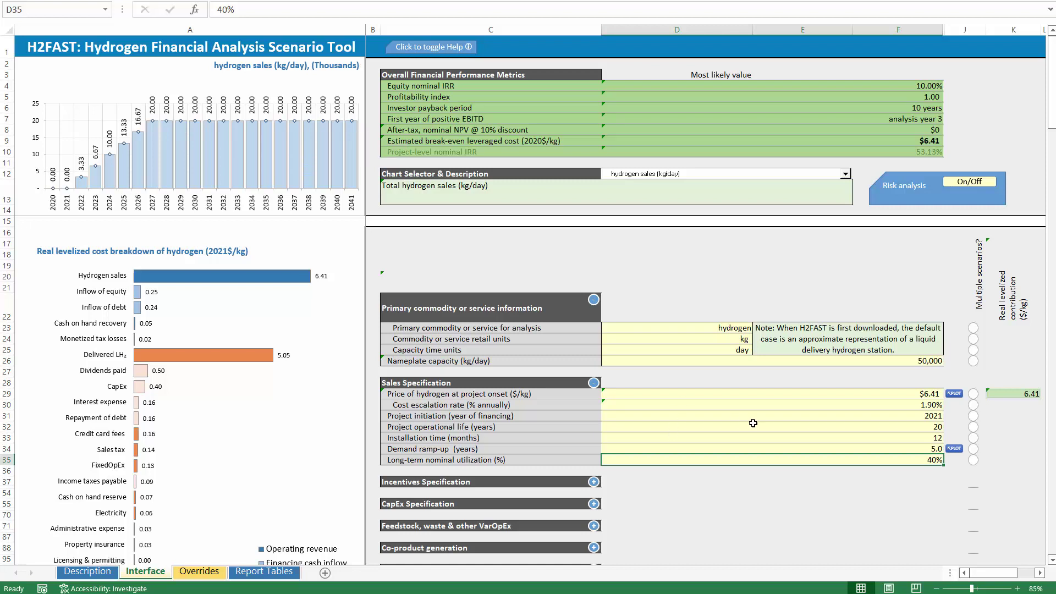
scroll(758, 389, down, 2)
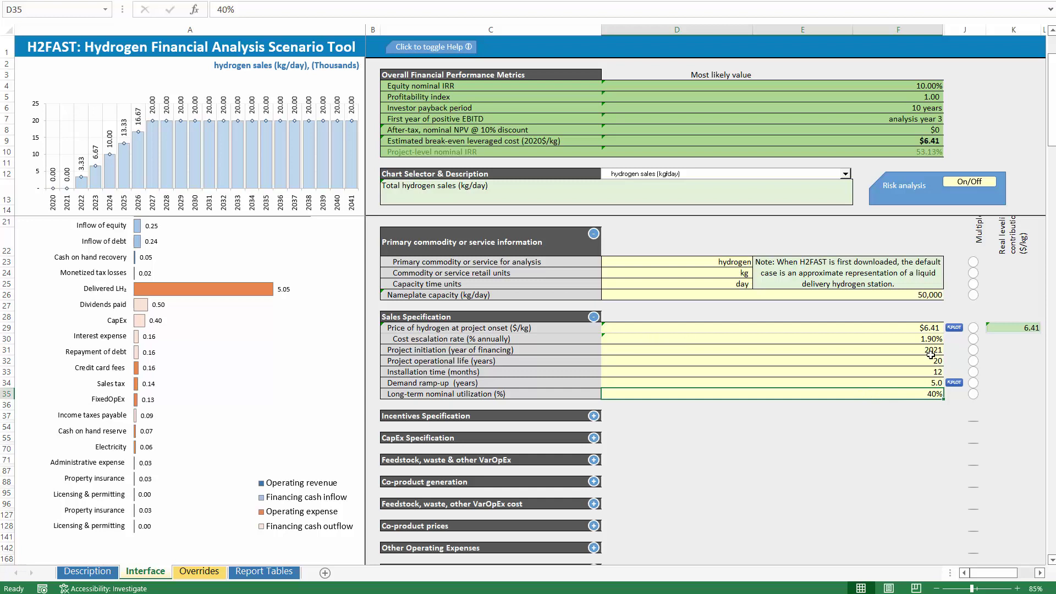
text(47)
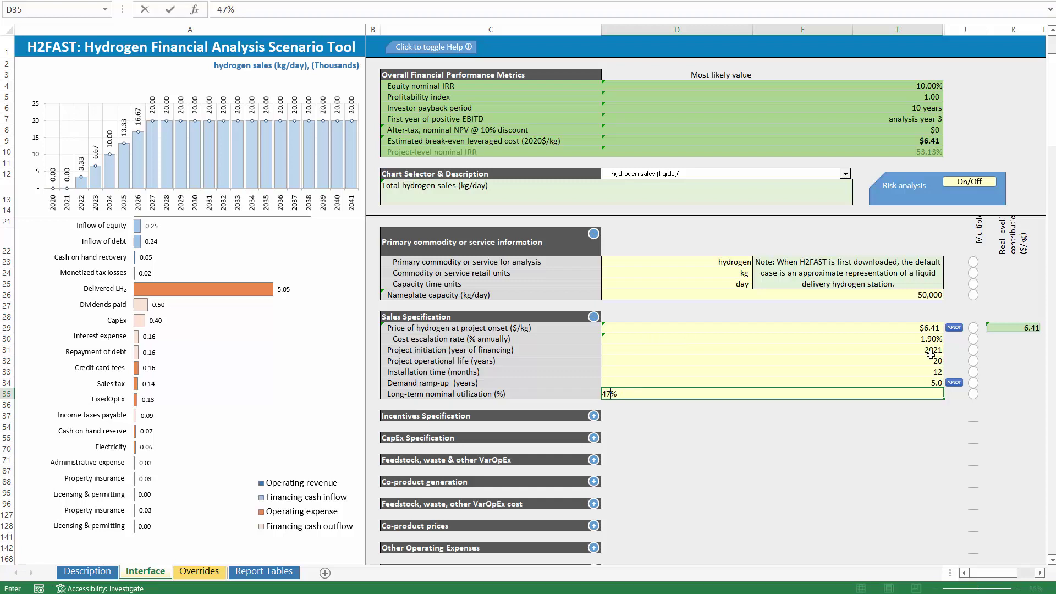
key(Return)
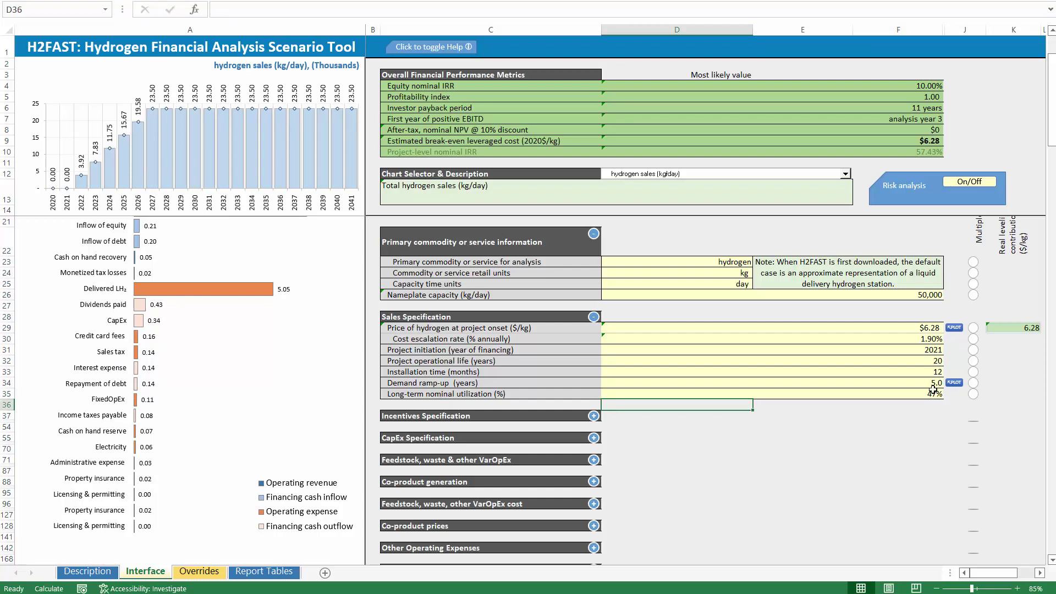
Step: Review the Sales Specification inputs and set the demand ramp-up to 0 years
drag(930, 395, 906, 341)
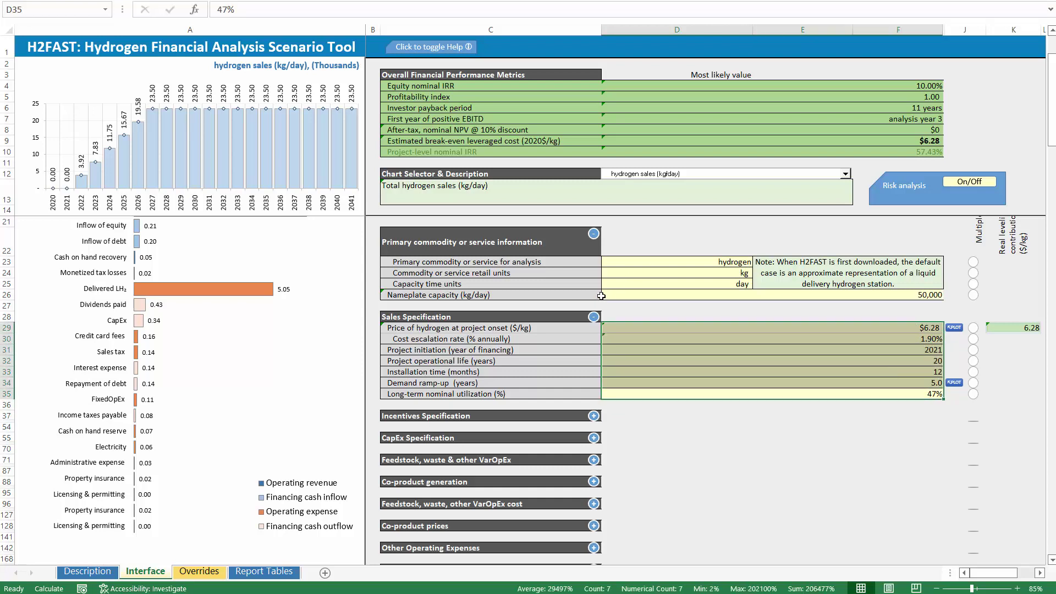
click(845, 392)
click(901, 371)
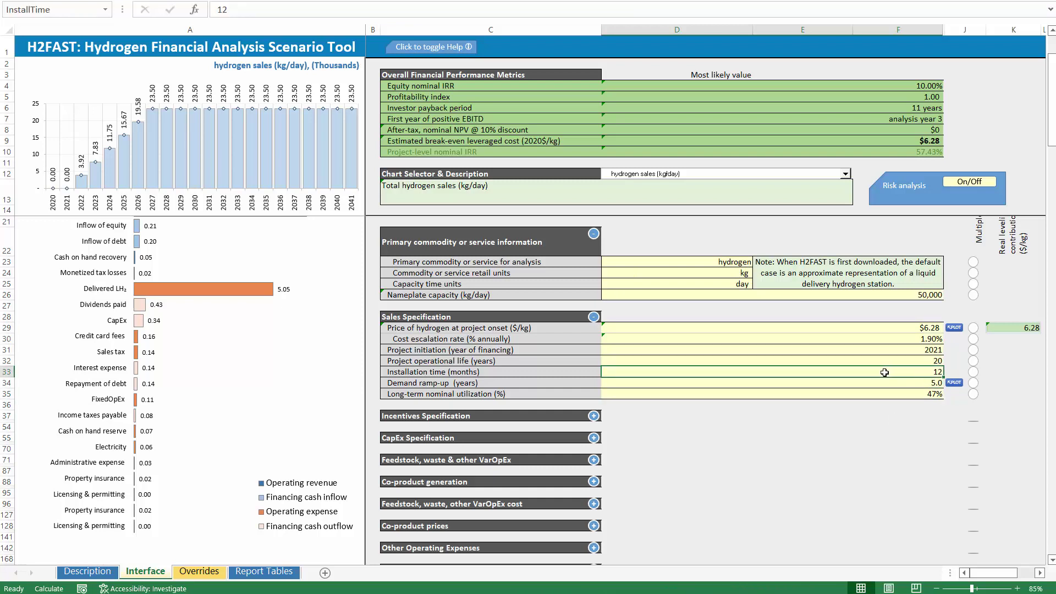
click(928, 385)
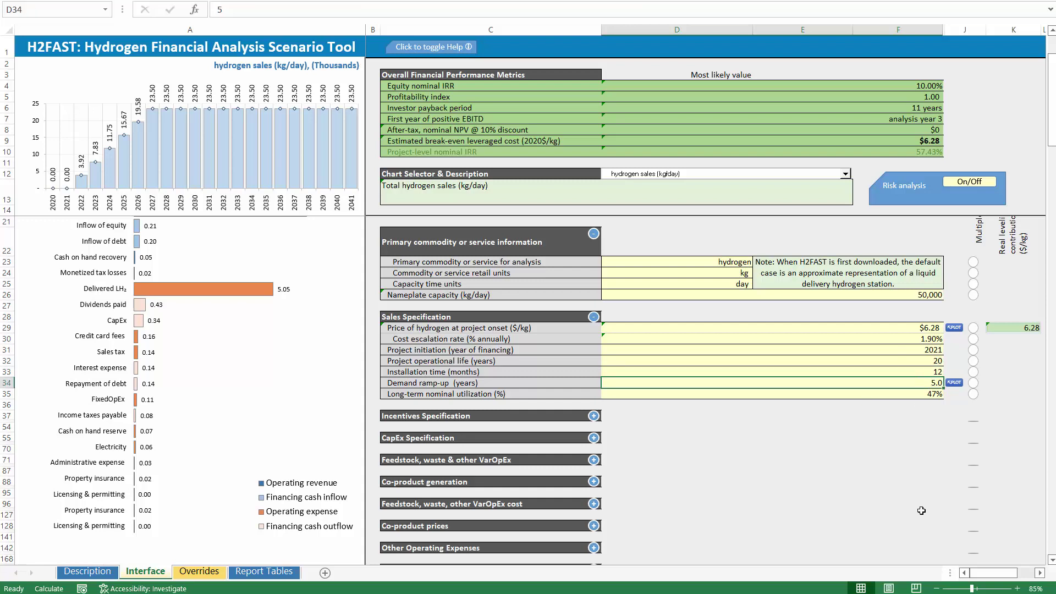
text(0)
key(Return)
Step: Set the installation time to 18 months and examine the last operating year in the hydrogen sales chart against the operational life
key(Up)
key(Up)
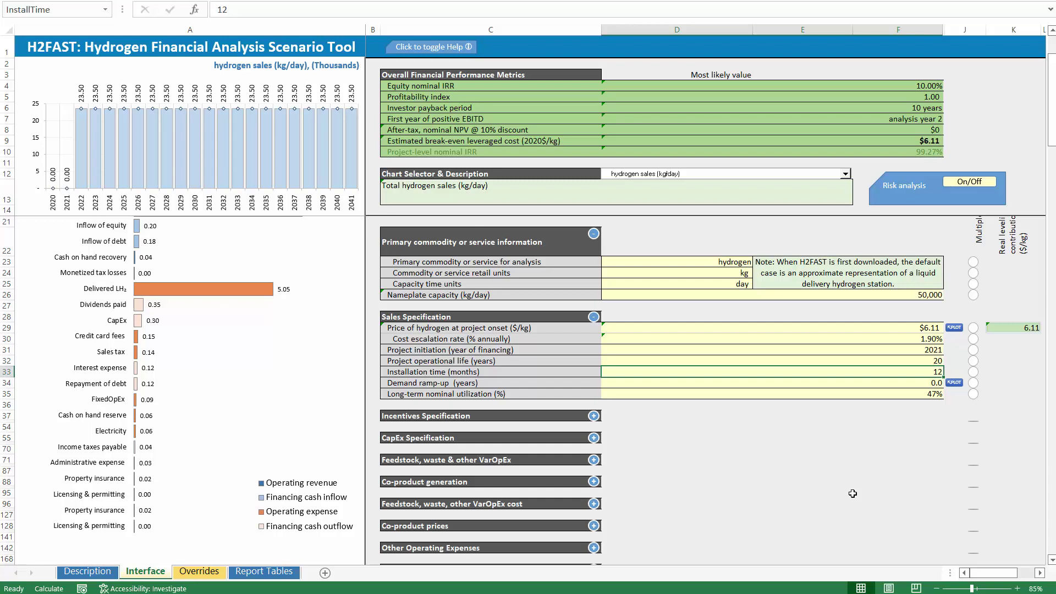
text(18)
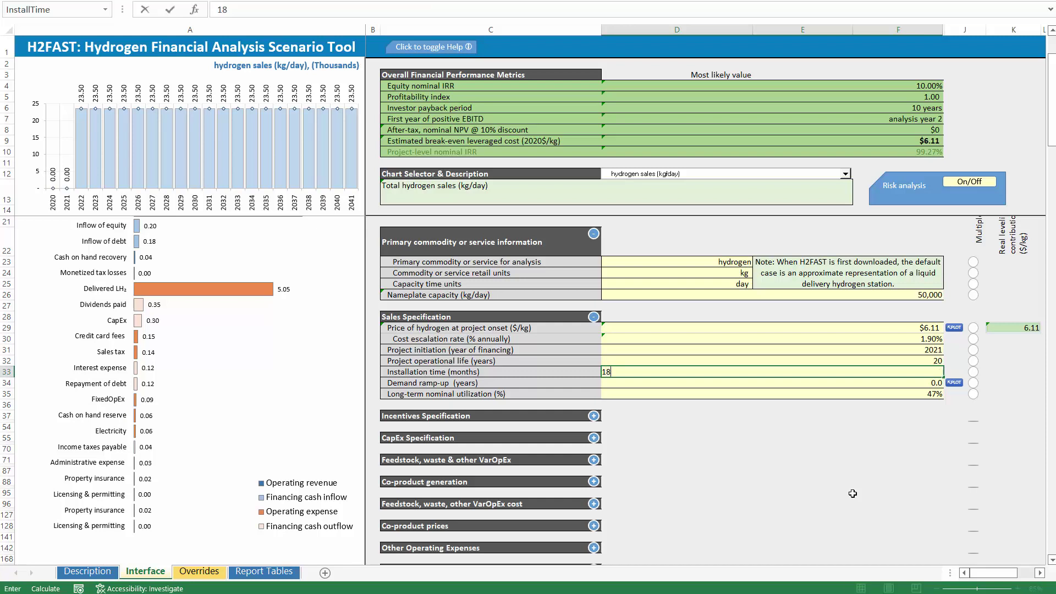
key(Return)
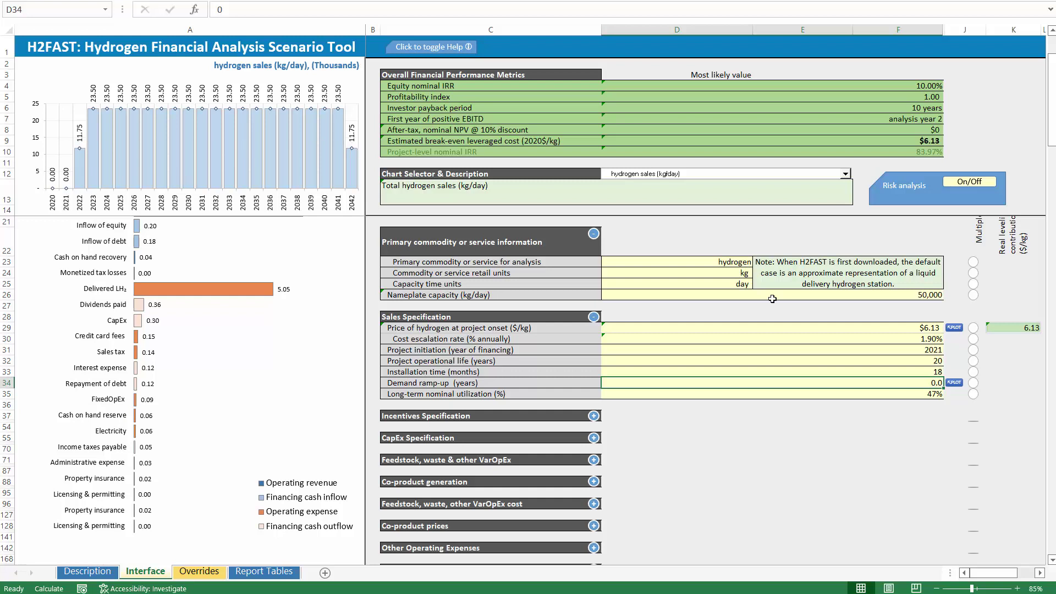
click(936, 362)
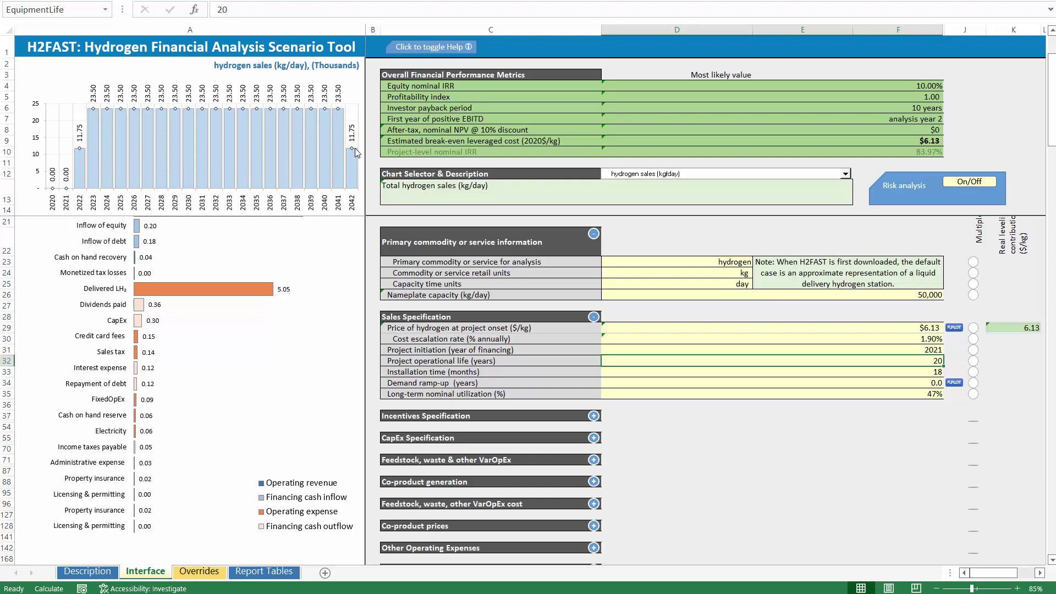
mouse_move(348, 155)
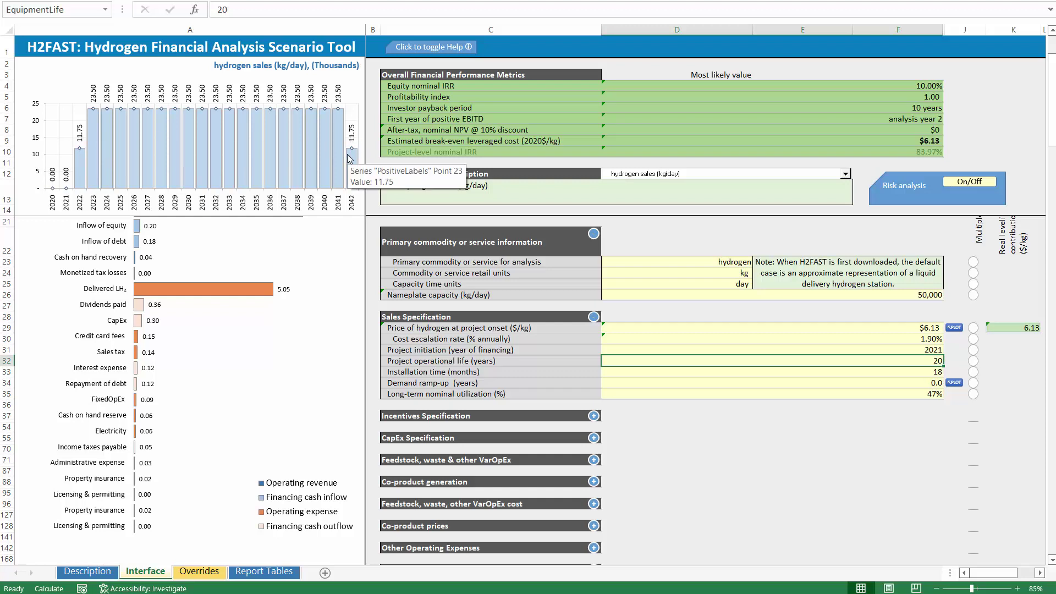
Step: Set the installation time back to 12 months
click(932, 373)
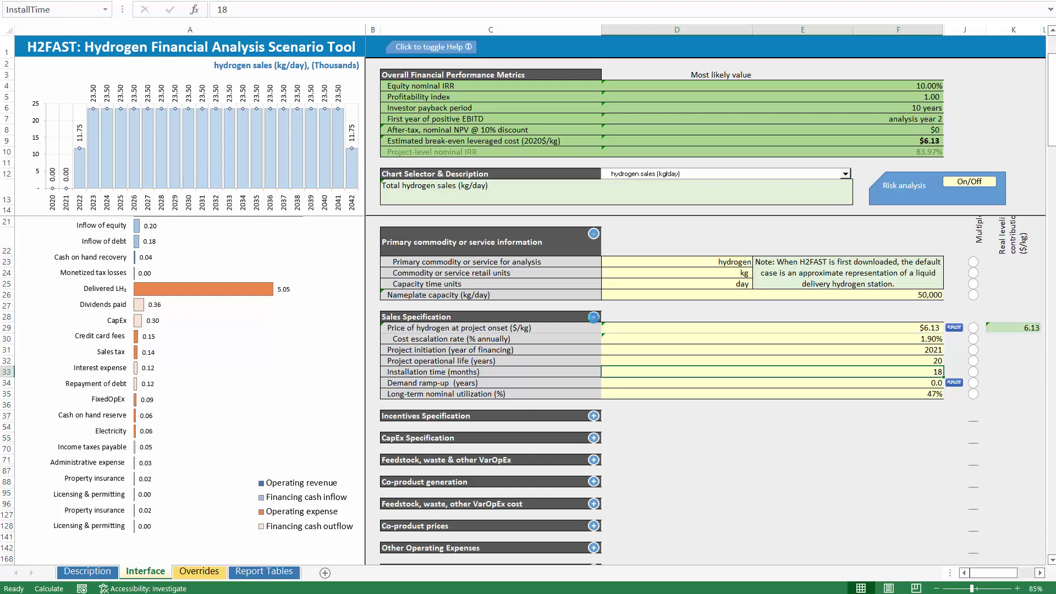
click(593, 318)
click(593, 317)
text(12)
key(Return)
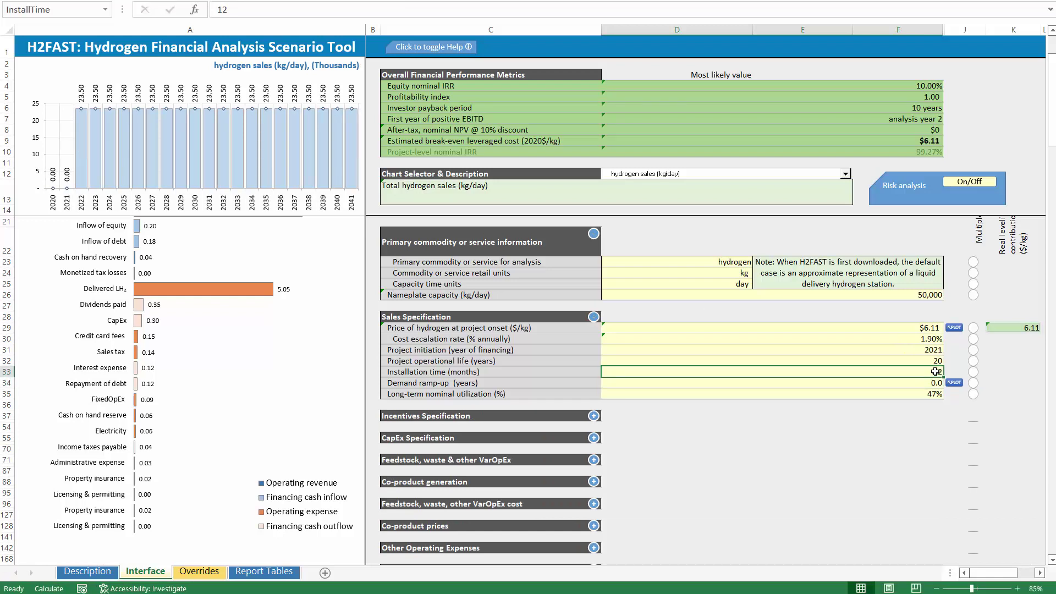
Step: Set the installation time to 36 months and the project operational life to 40 years
text(36)
key(Return)
key(Up)
key(Up)
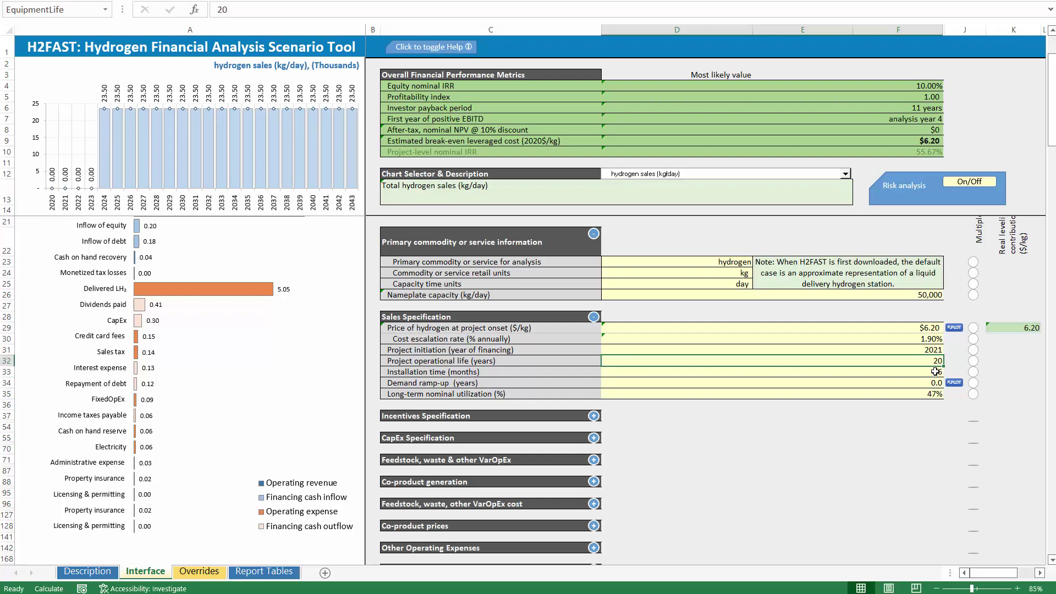
text(40)
key(Return)
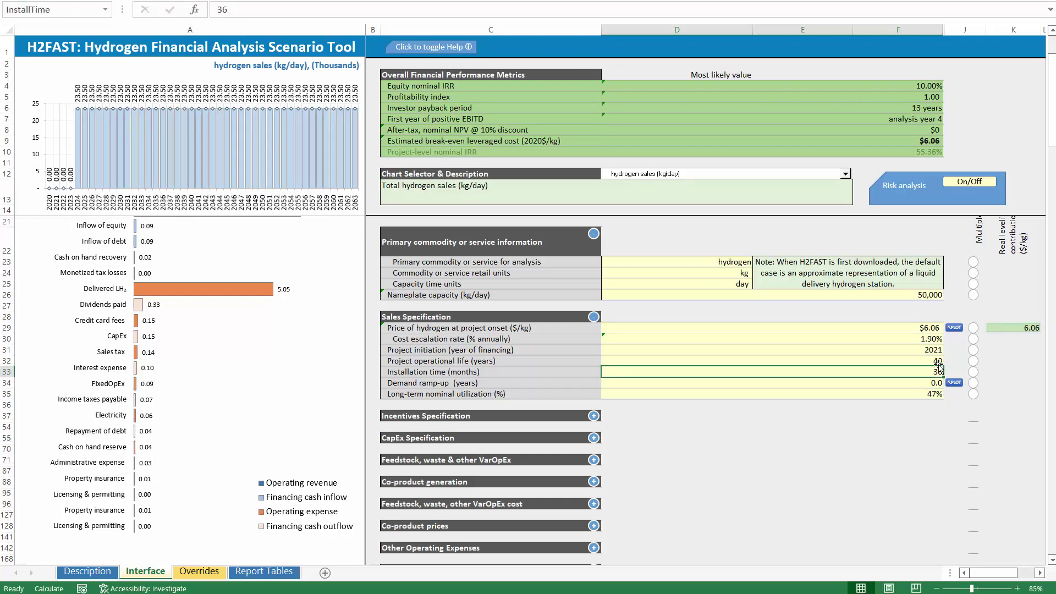
Step: Set the project operational life to 30 years and check the estimated break-even leveraged cost
key(Up)
text(30)
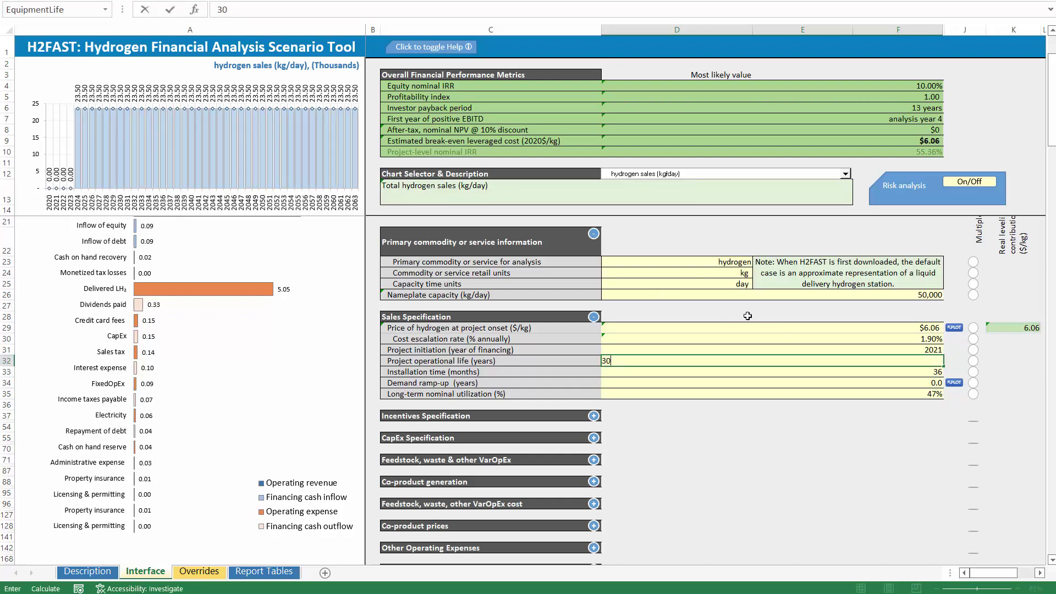
key(Return)
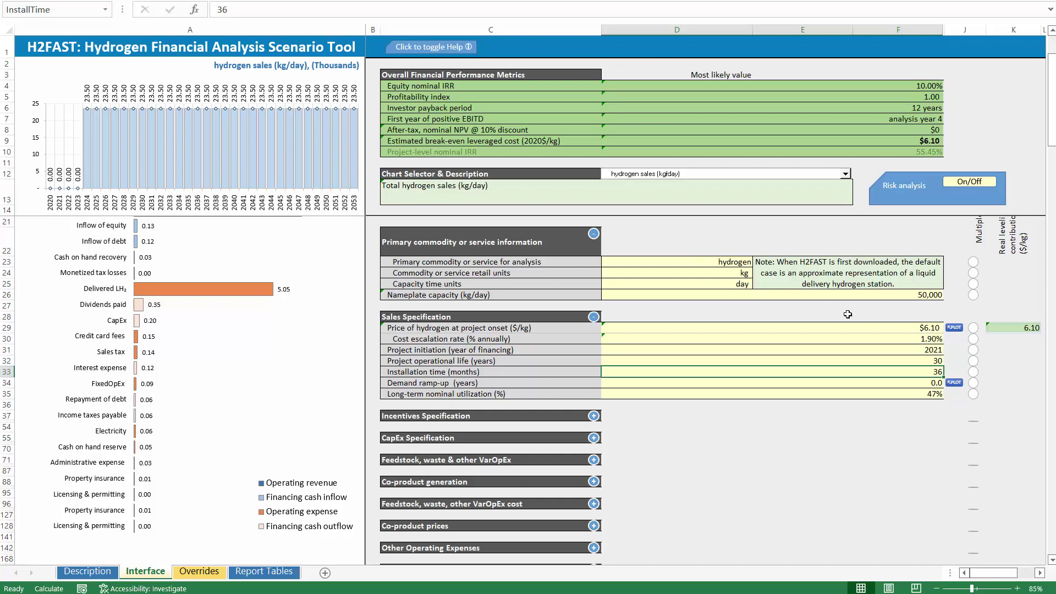
click(936, 143)
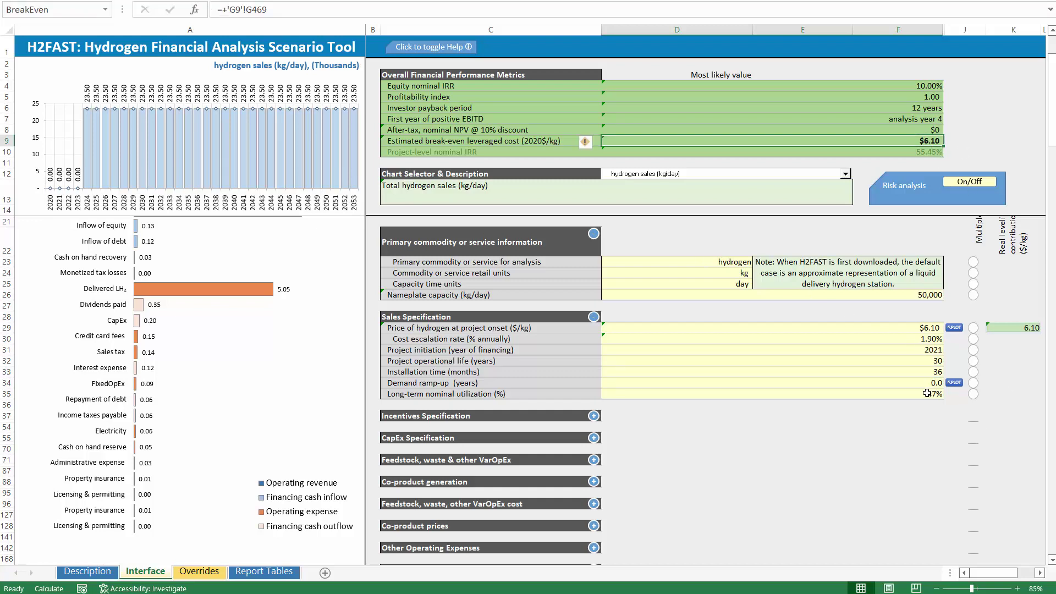
Step: Set the installation time to 24 months and check its effect on the estimated break-even leveraged cost
click(928, 372)
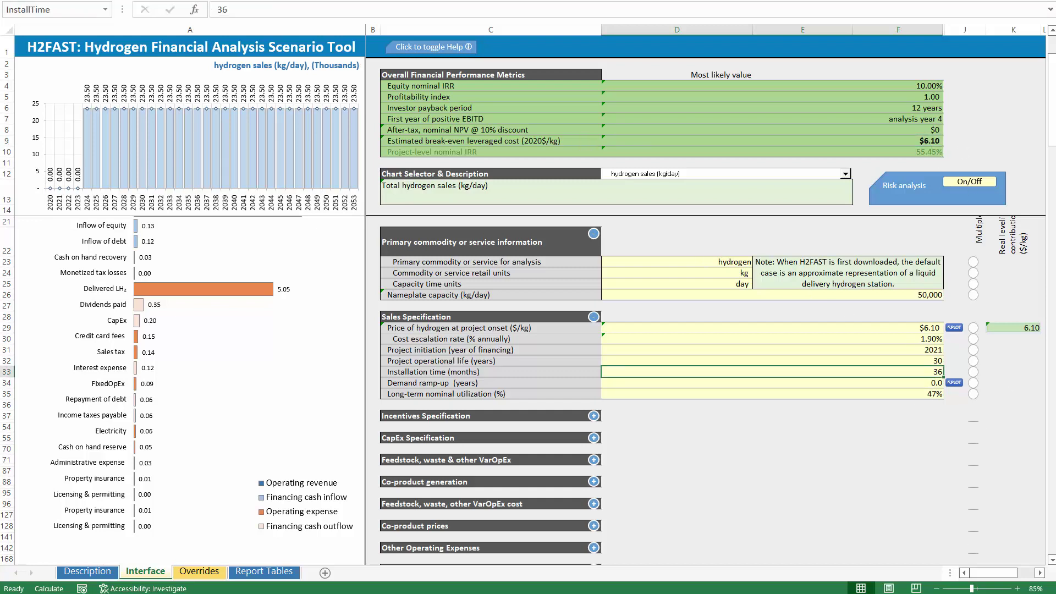
text(24)
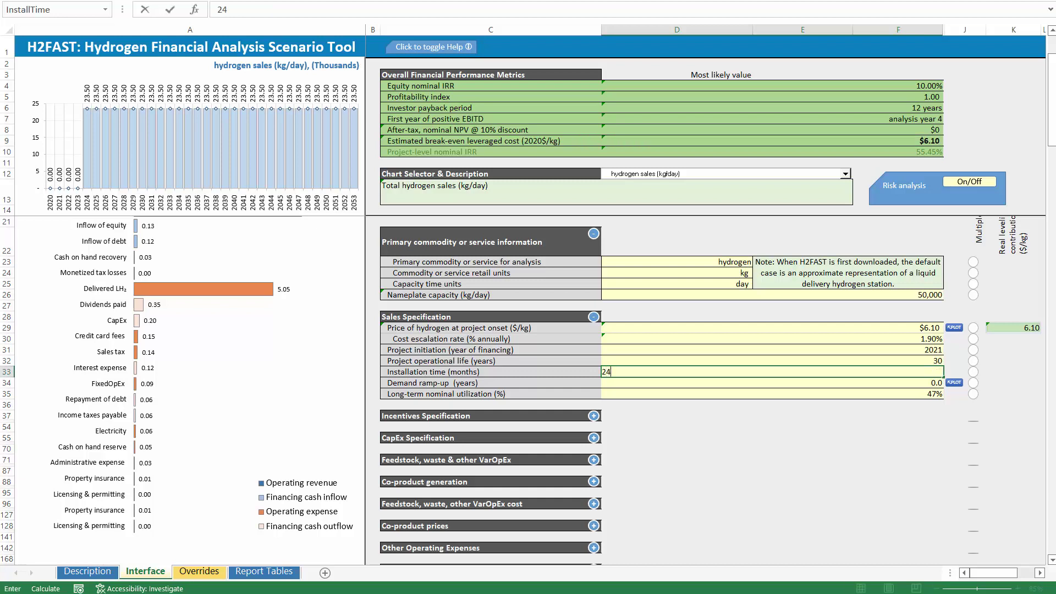
key(Return)
click(930, 368)
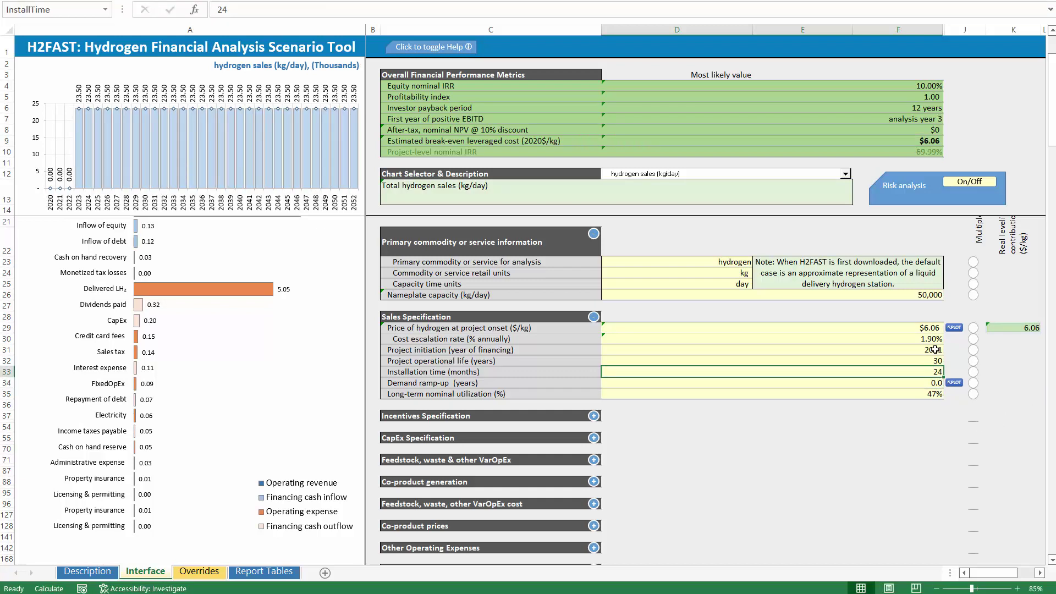
click(920, 135)
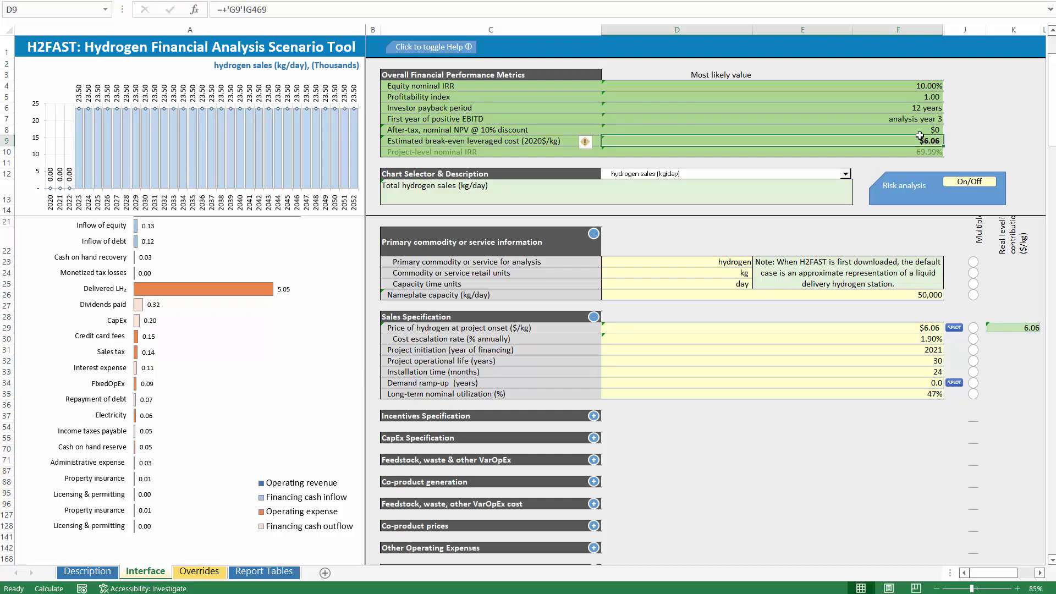
Step: Set the installation time to 26 months
click(921, 369)
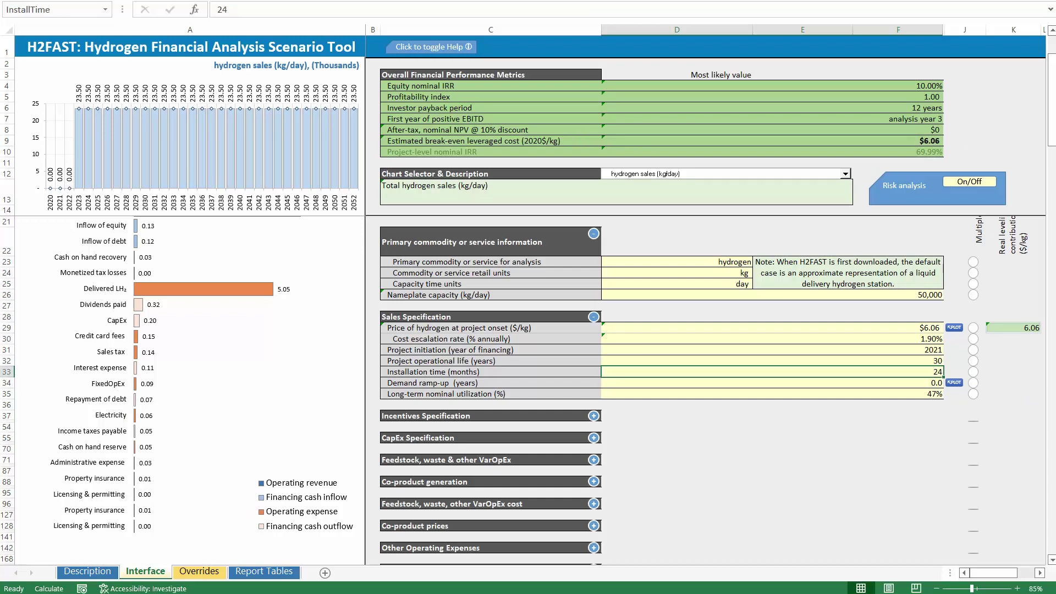
text(26)
key(Return)
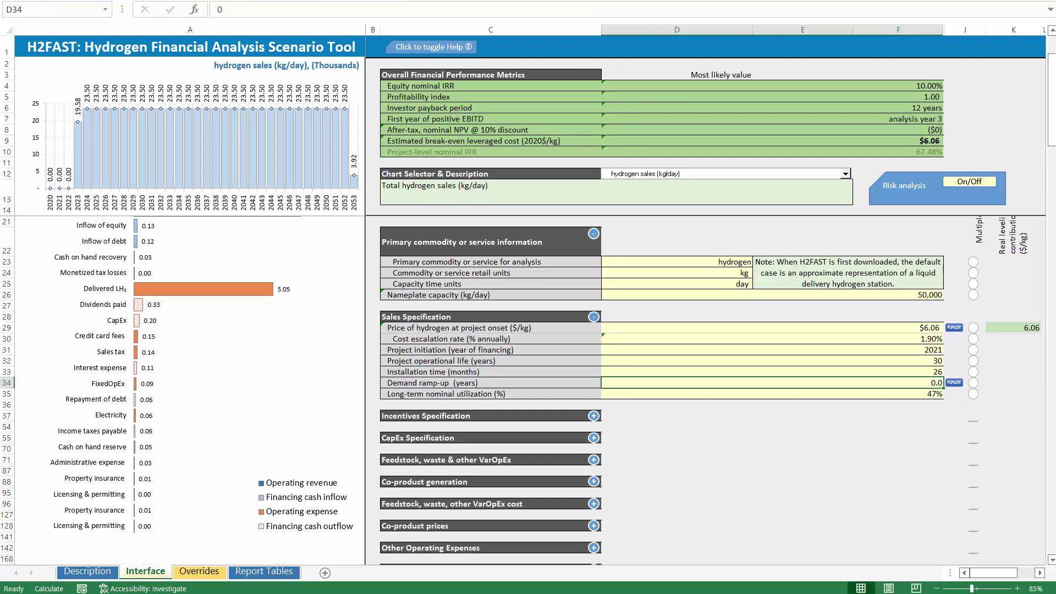
Step: Collapse the primary commodity and Sales Specification sections and expand the Incentives Specification section
click(909, 369)
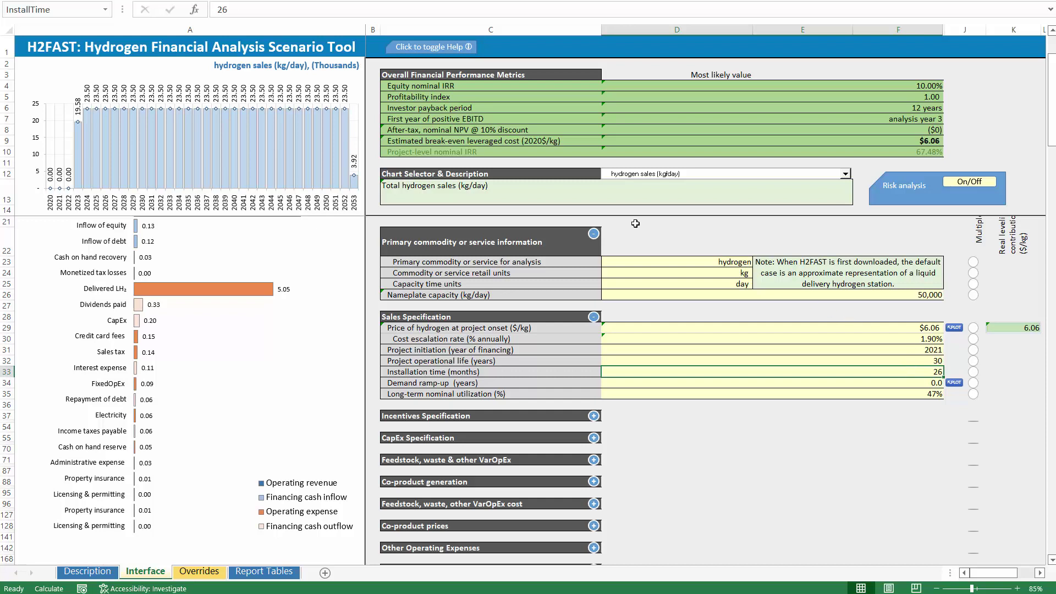
click(594, 235)
click(594, 273)
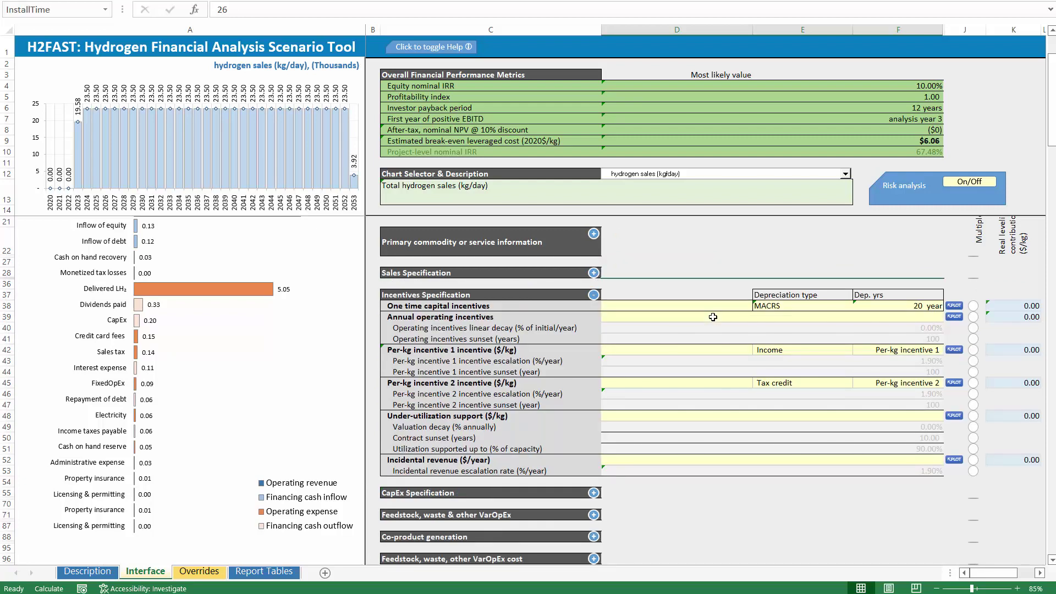
Step: Check the Report Tables sheet, return to the Interface sheet, and inspect the one time capital incentives row with its depreciation type
click(705, 308)
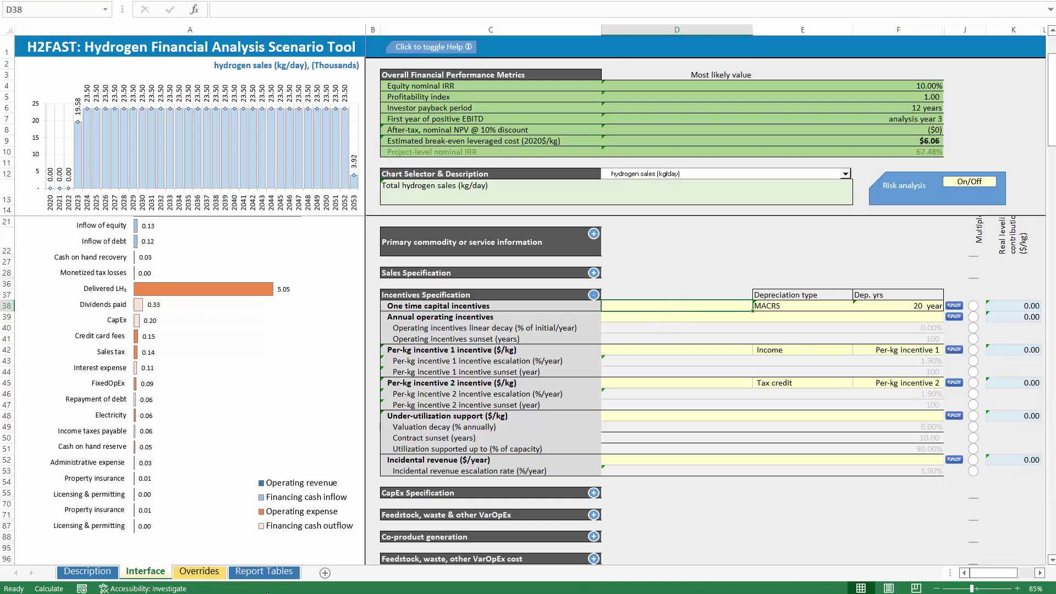
click(263, 573)
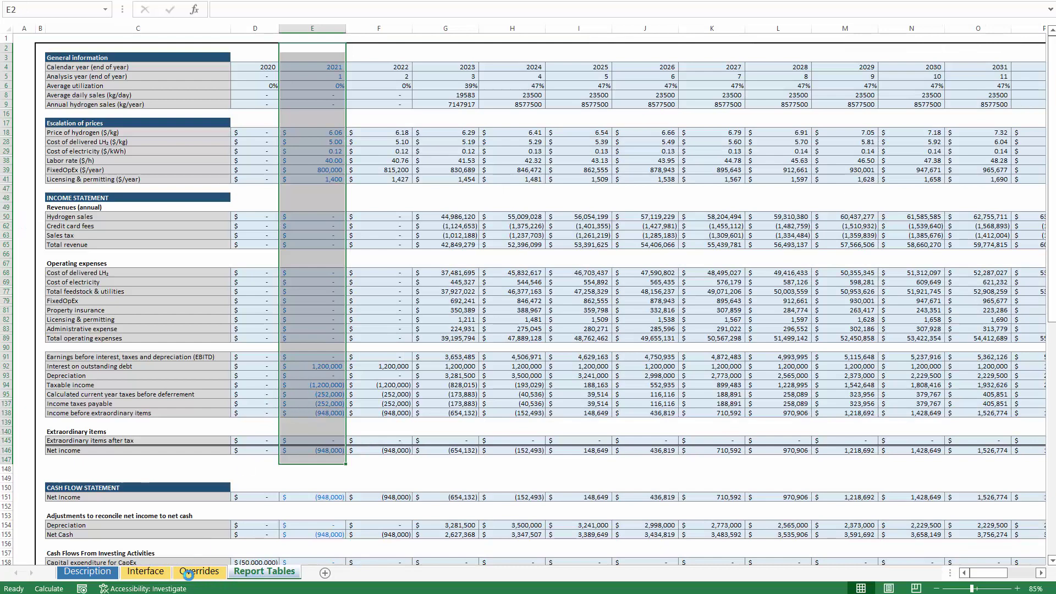
click(145, 572)
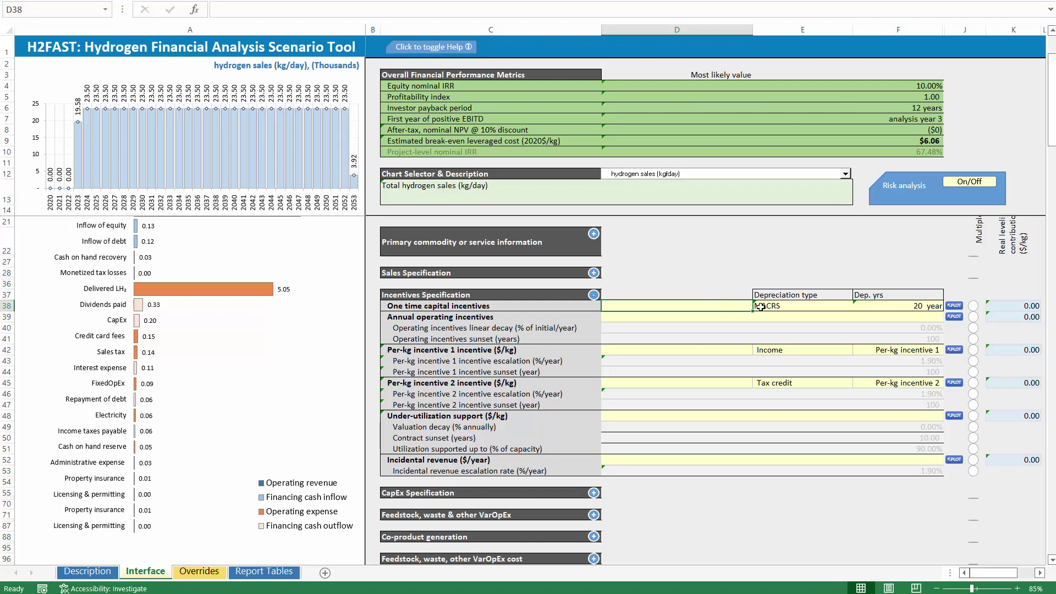
click(761, 307)
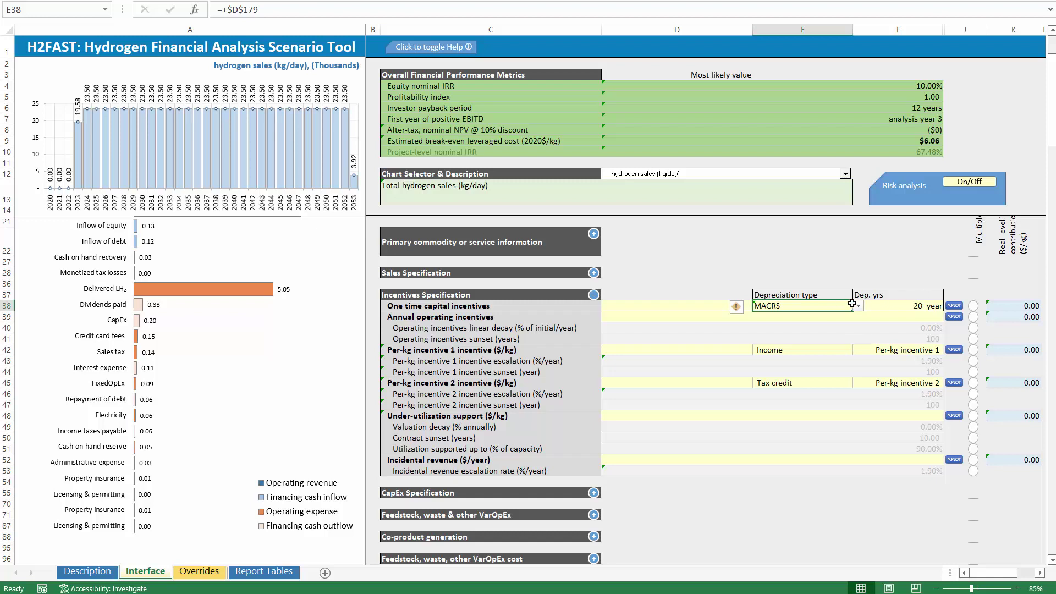
click(716, 295)
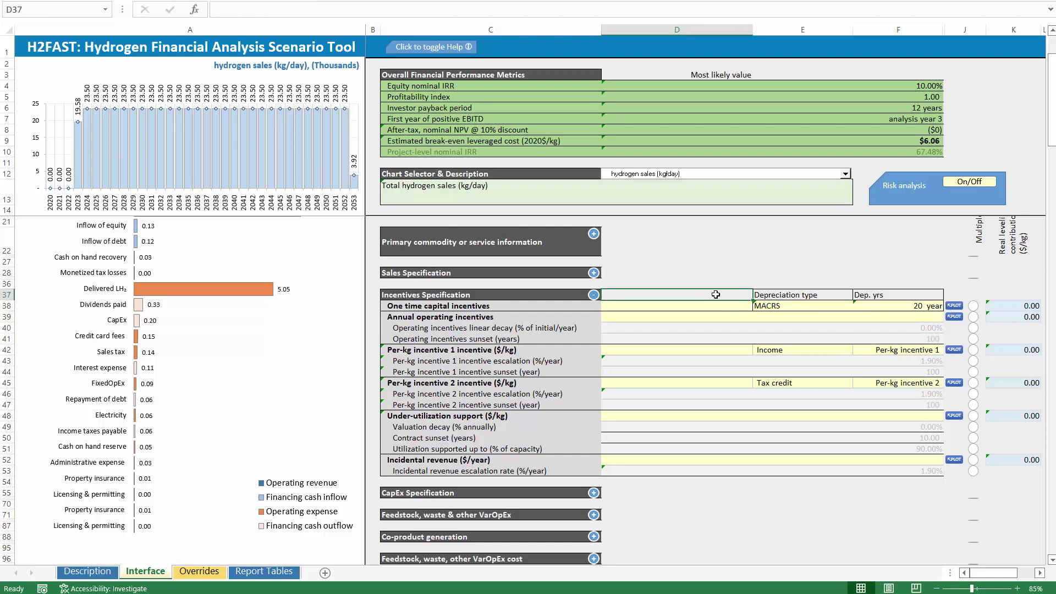
click(674, 306)
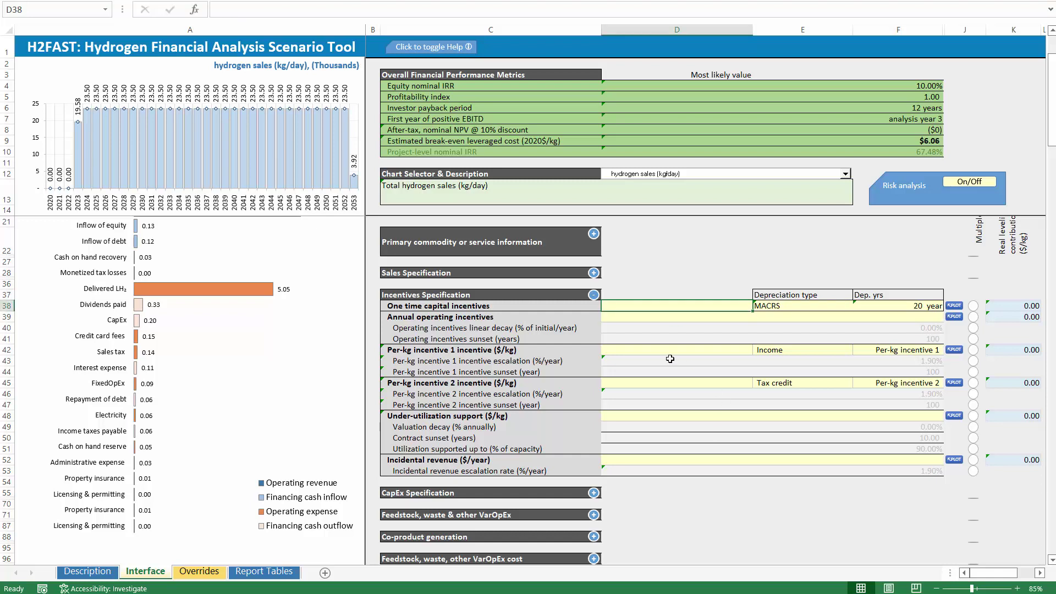
Step: Read the help note for annual operating incentives and plot them in the yearly chart
click(649, 317)
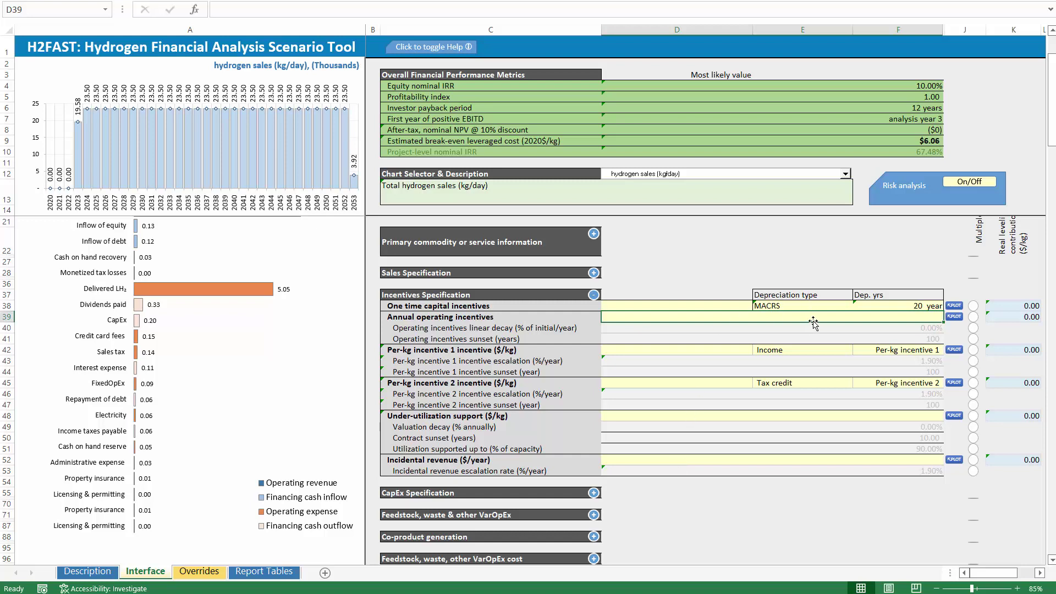
click(523, 315)
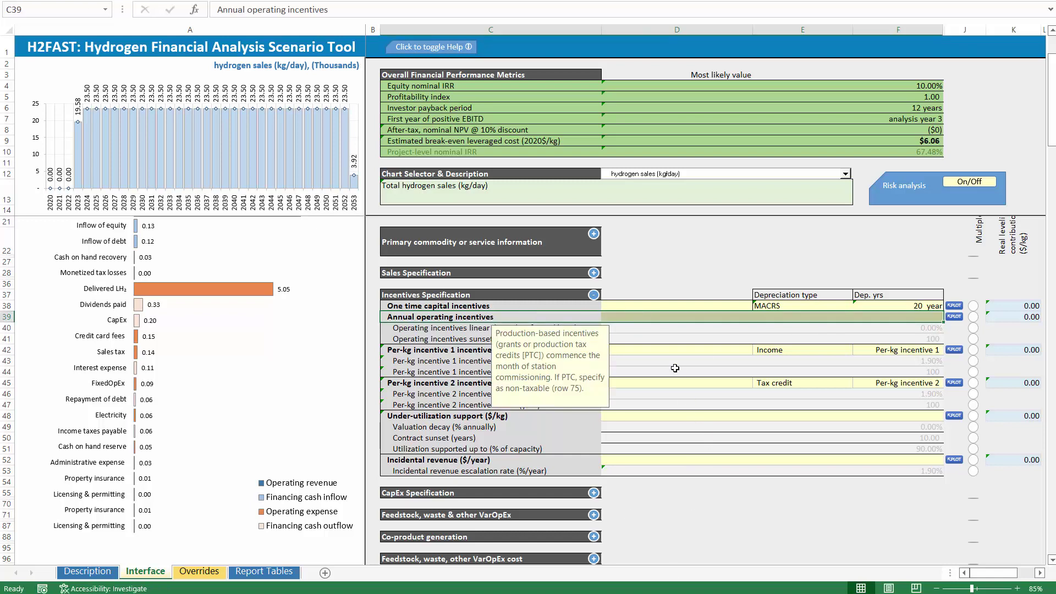
click(819, 318)
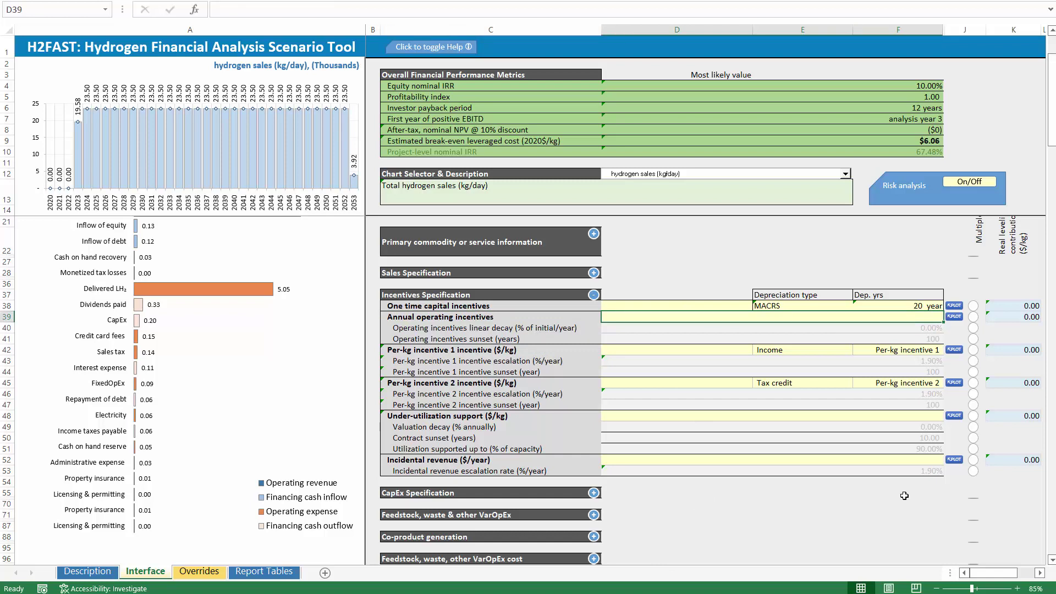
click(954, 317)
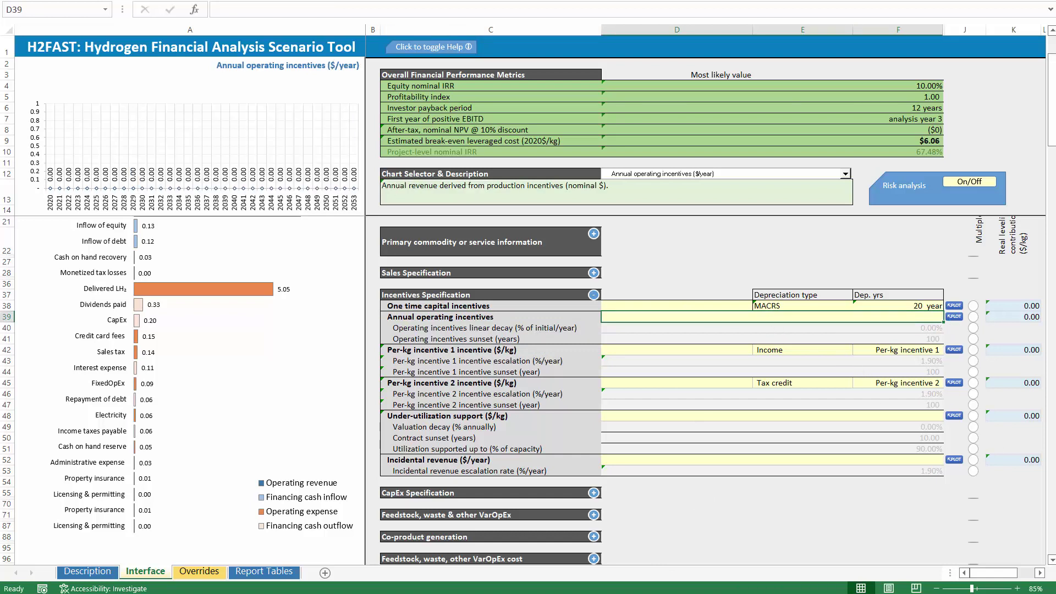
Step: Set the annual operating incentives to $1,000,000
text(100000)
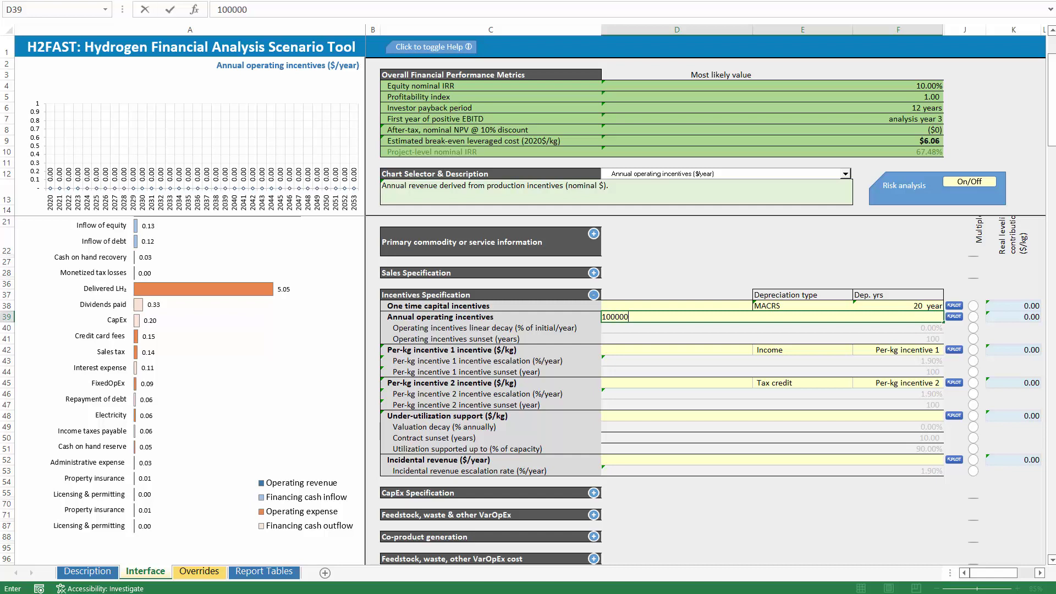
text(0)
key(ctrl+Return)
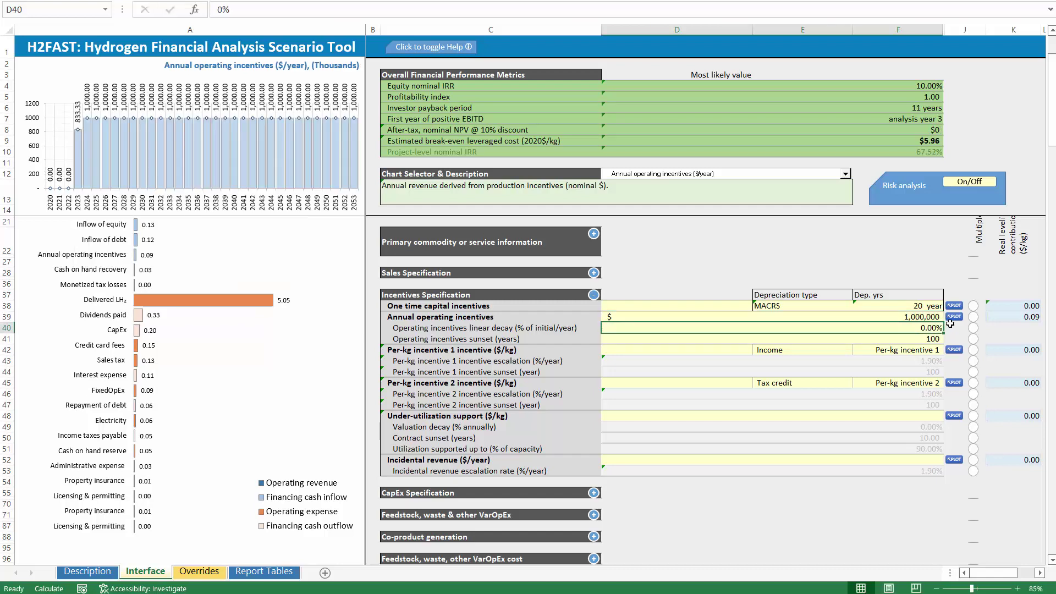
Step: Set the annual operating incentives to $100,000
click(289, 12)
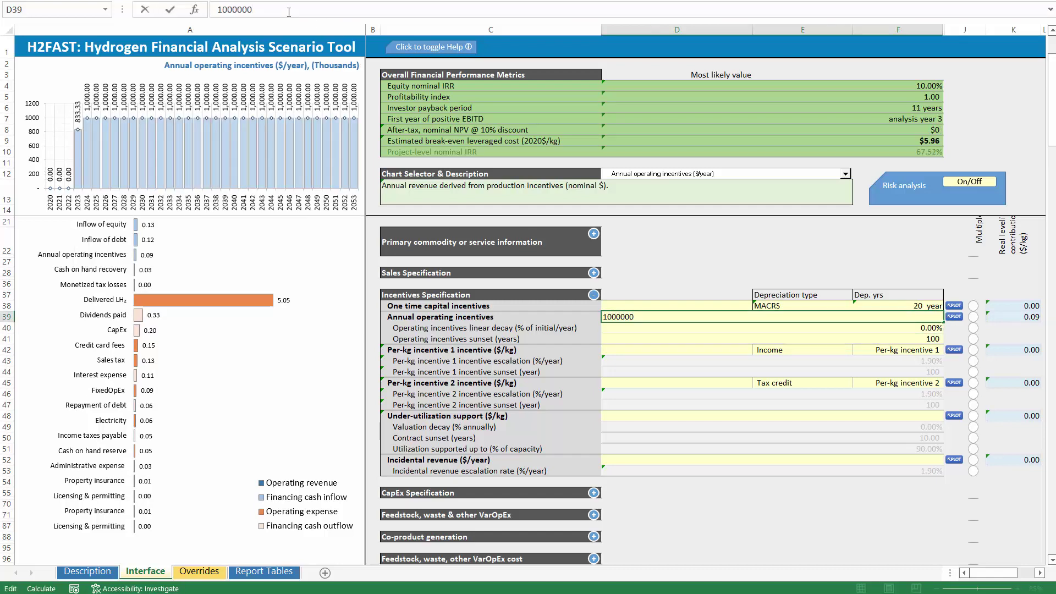
key(BackSpace)
key(Return)
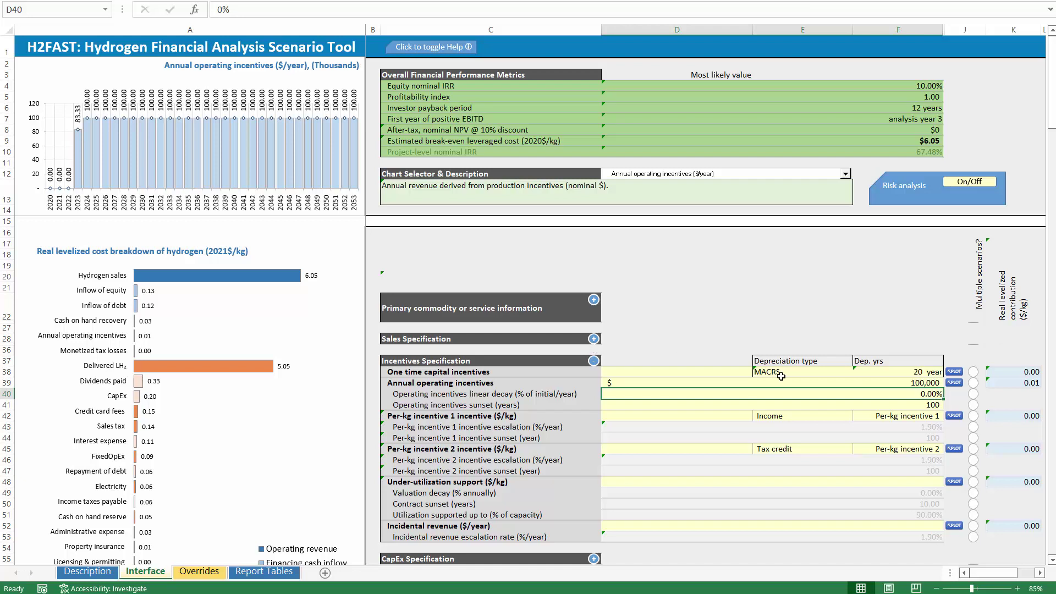
scroll(595, 343, down, 2)
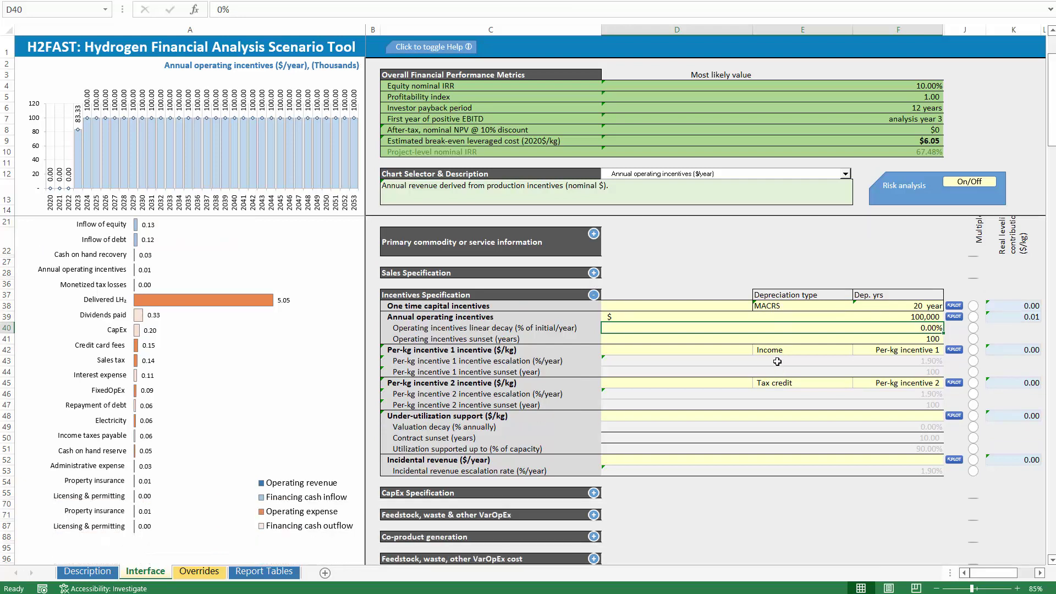
Step: Expand the Sales Specification section and set the installation time to 36 months
click(594, 273)
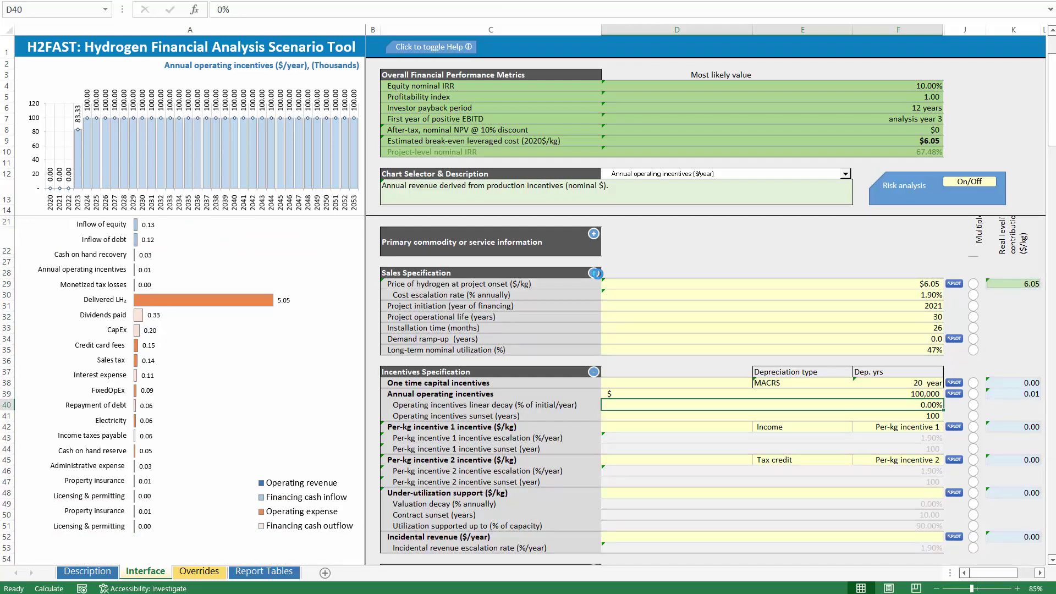
click(858, 330)
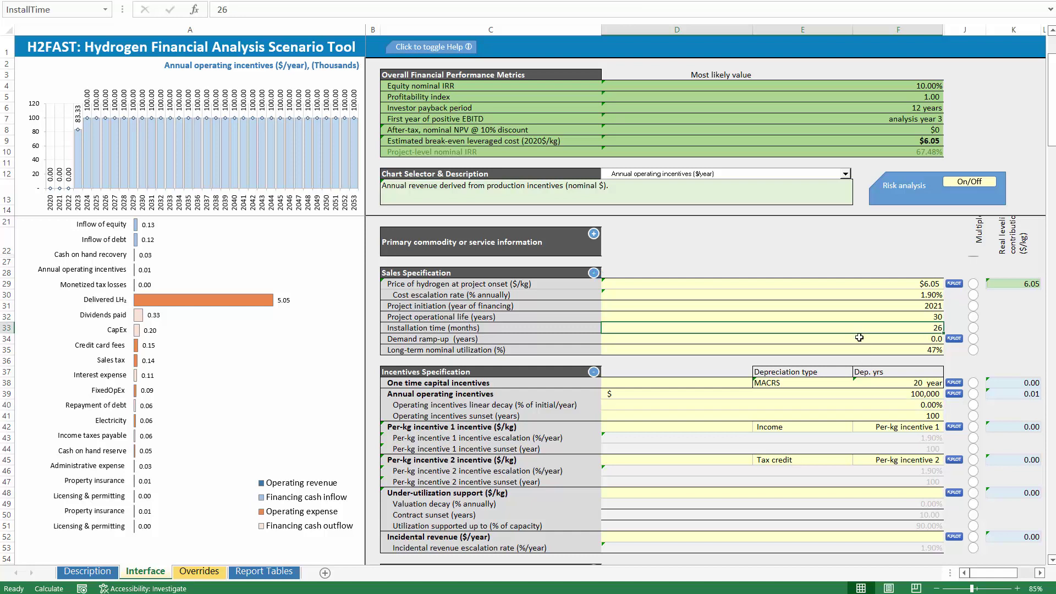
text(36)
key(Return)
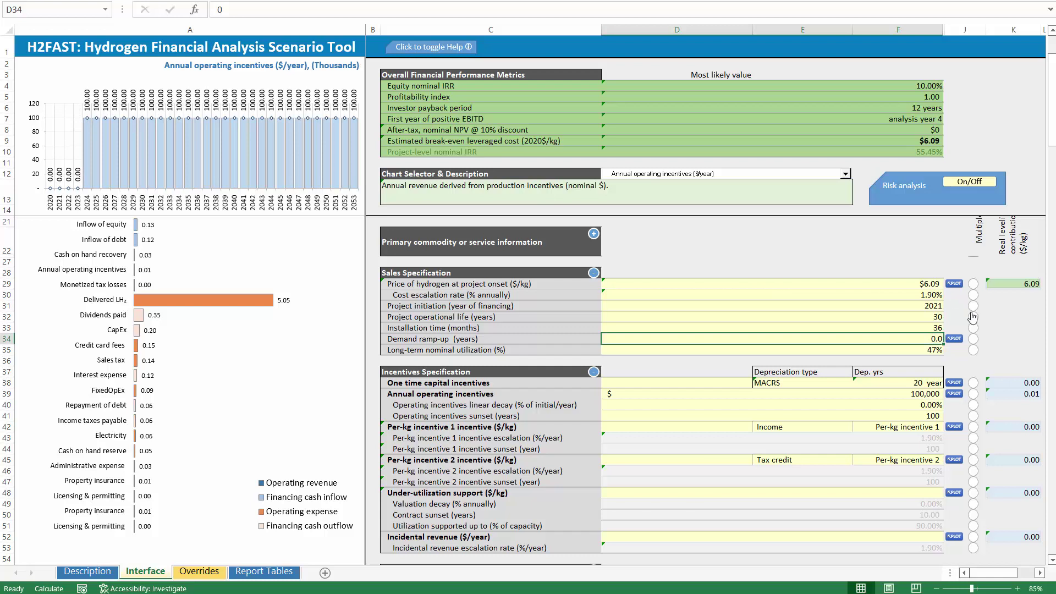
Step: Set the installation time to 18 months and check the first-year value in the annual operating incentives chart
key(Up)
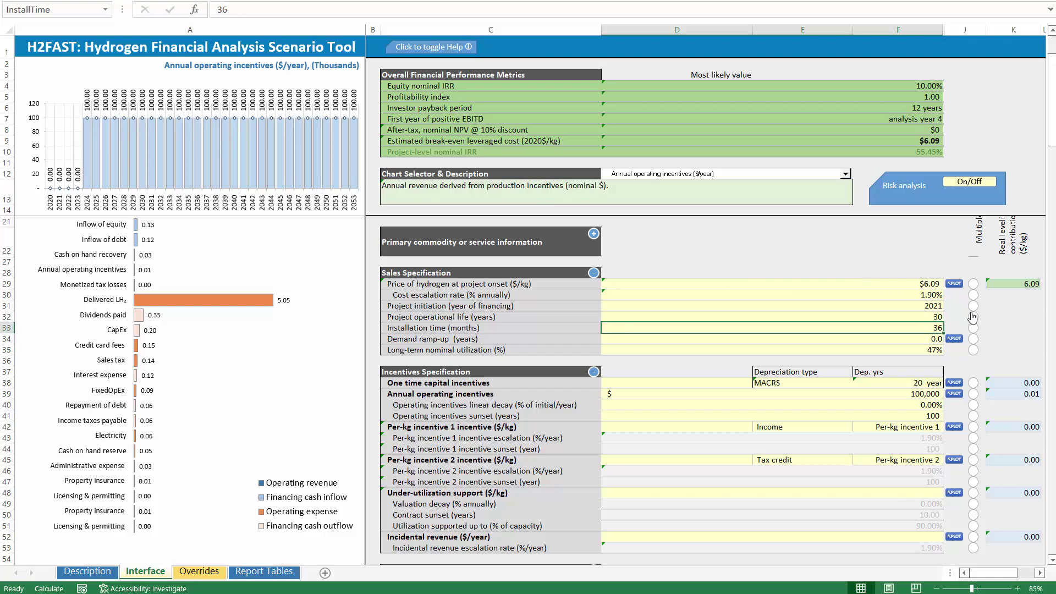
text(18)
key(Return)
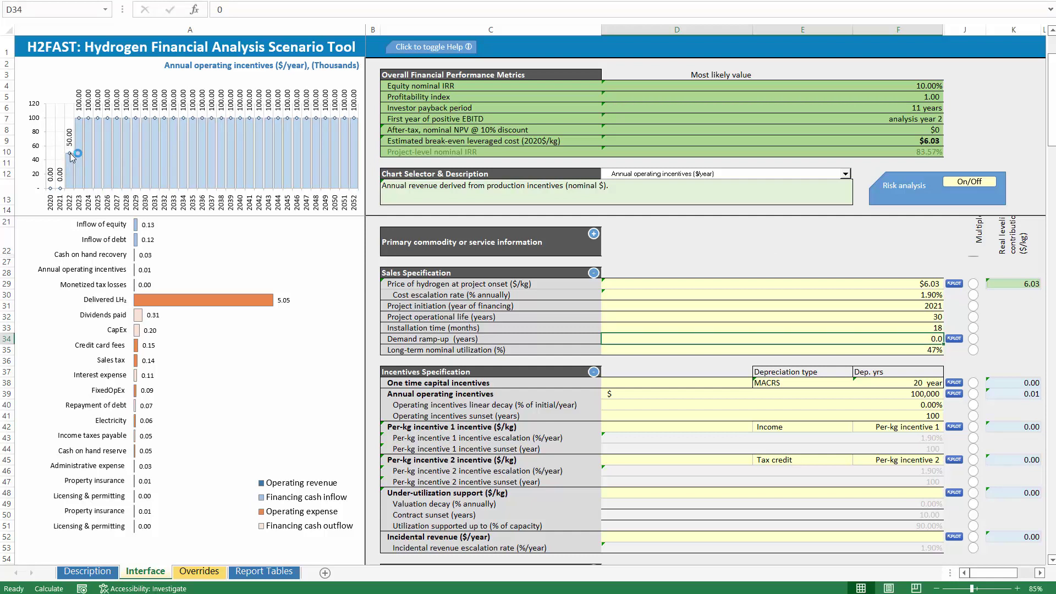
mouse_move(71, 160)
Step: Set the installation time back to 36 months and collapse the Sales Specification section
click(908, 328)
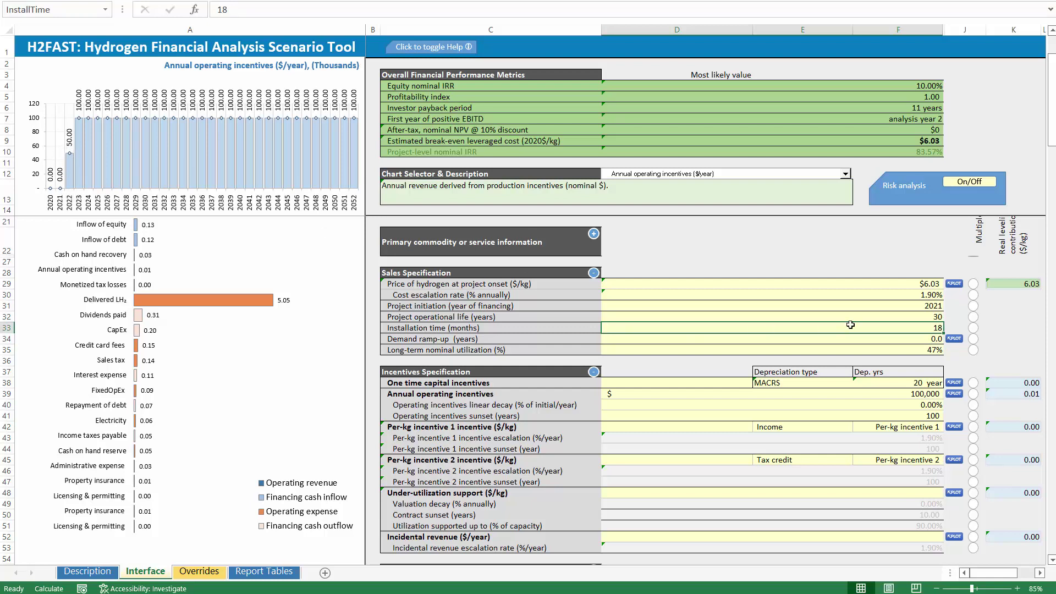
text(36)
key(Return)
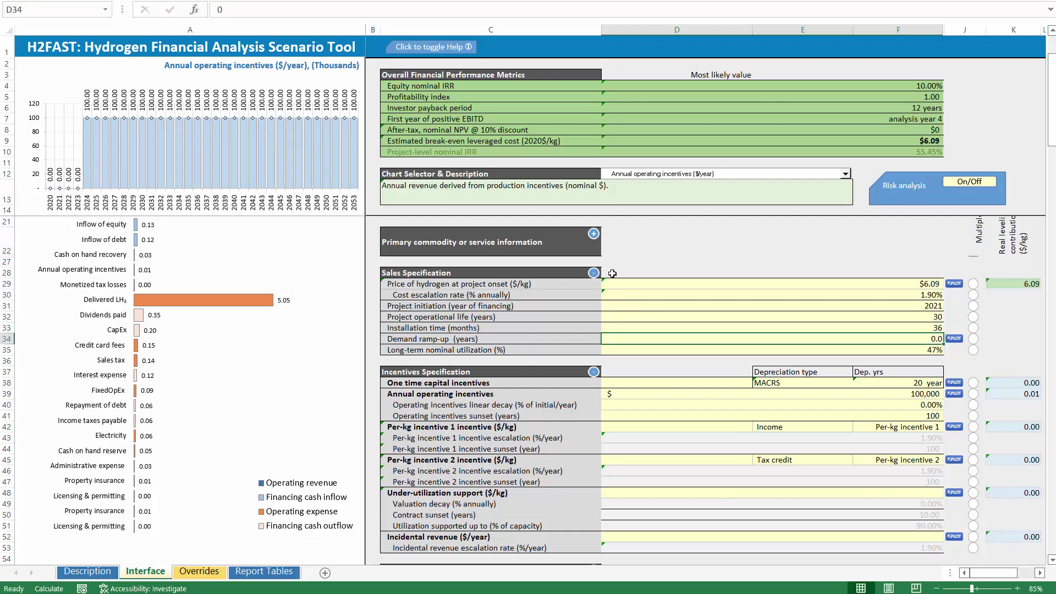
click(599, 277)
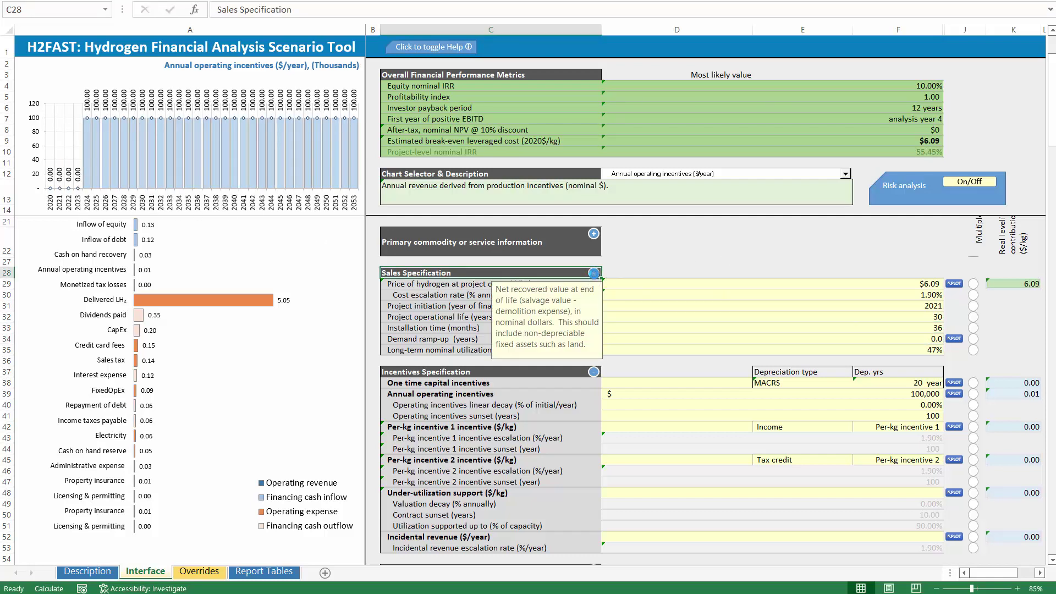
click(594, 273)
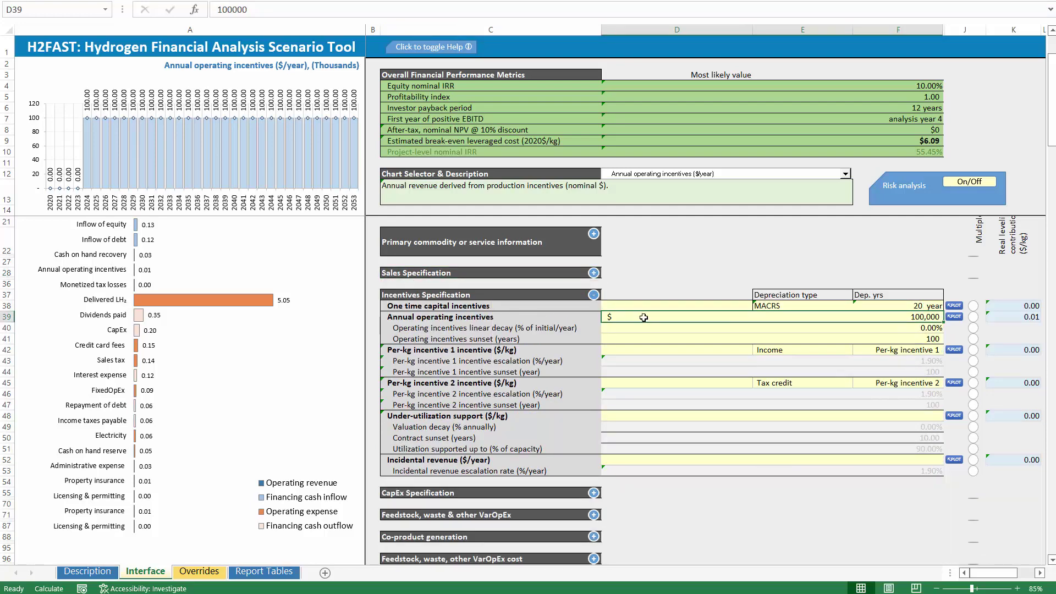
click(800, 331)
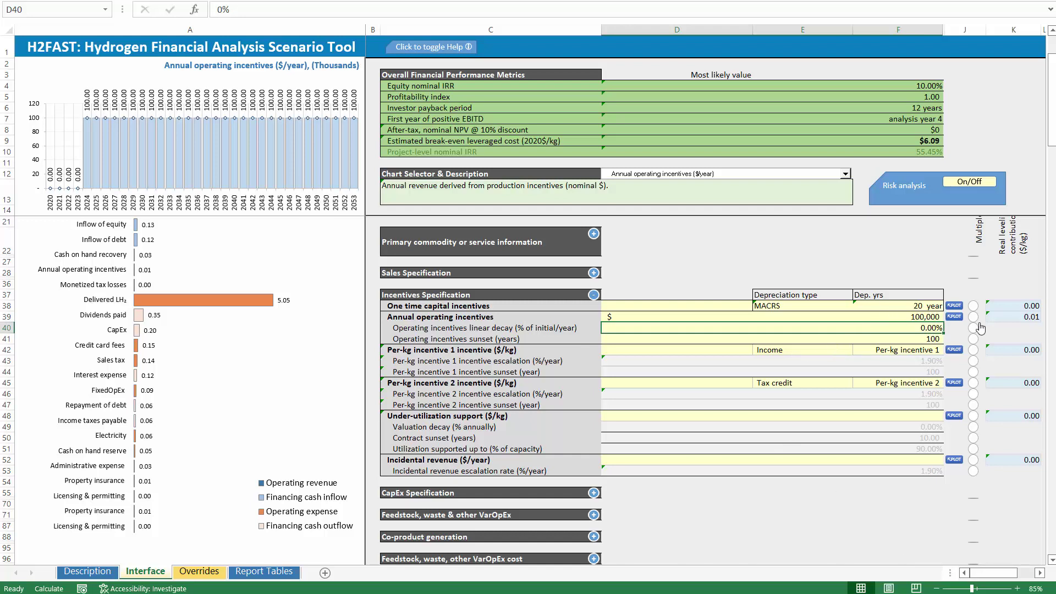
text(10)
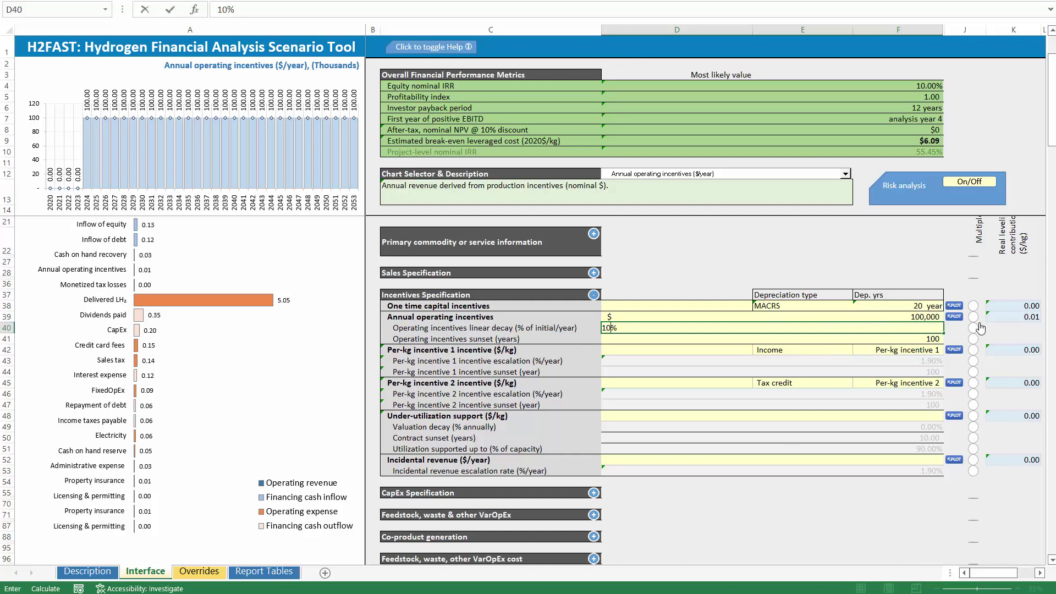
key(BackSpace)
key(BackSpace)
key(Return)
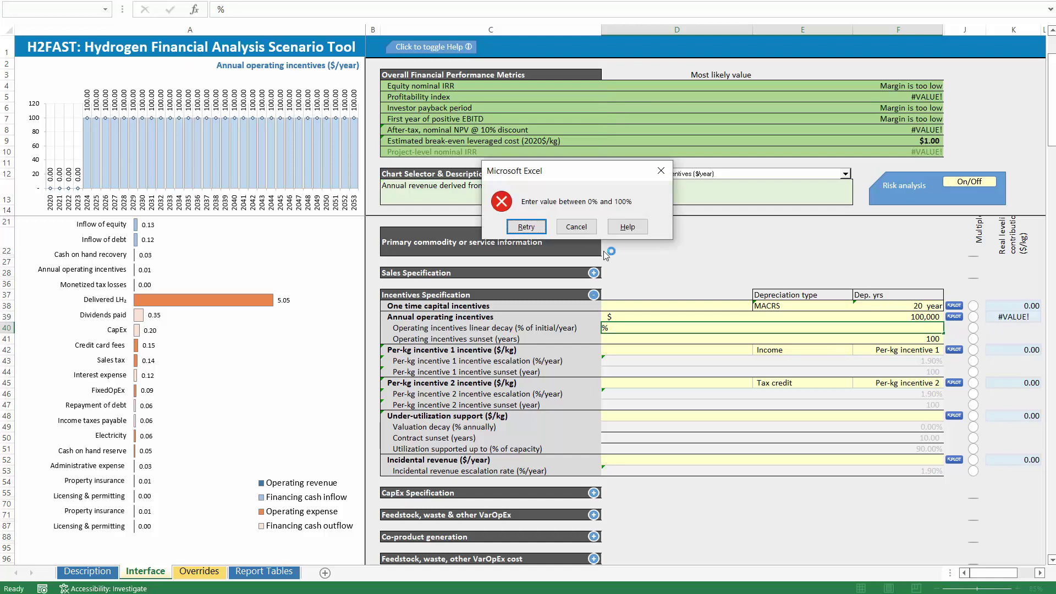
click(566, 225)
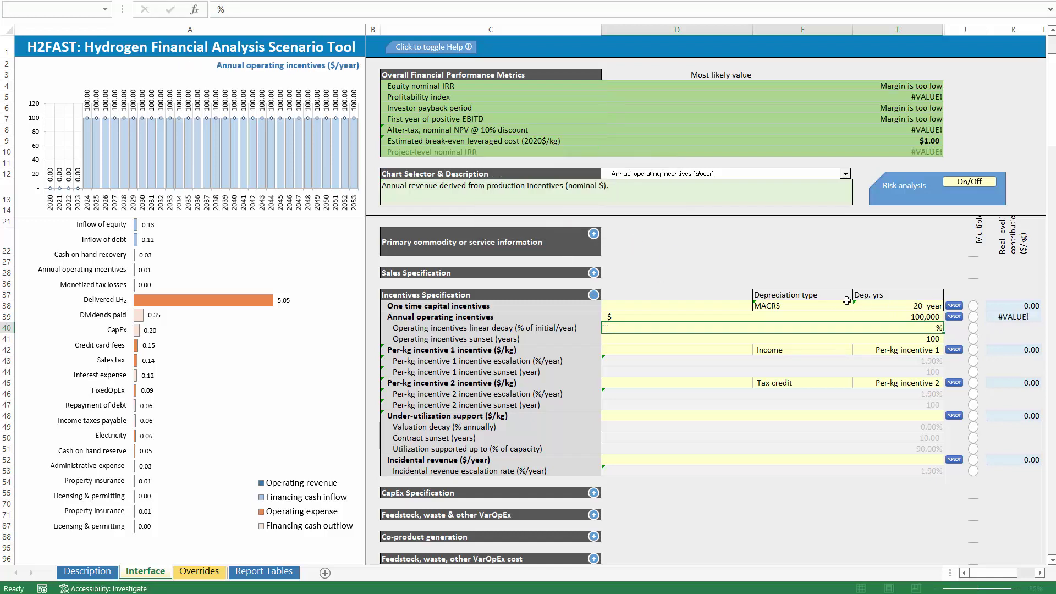
Step: Set the operating incentives sunset to 5 years
click(936, 339)
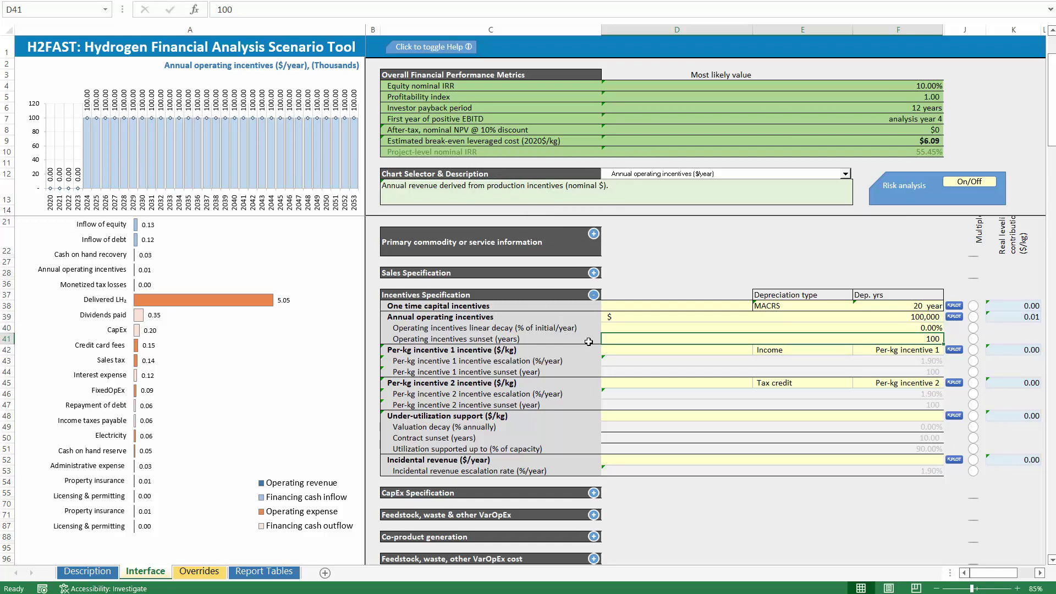
text(5)
key(Return)
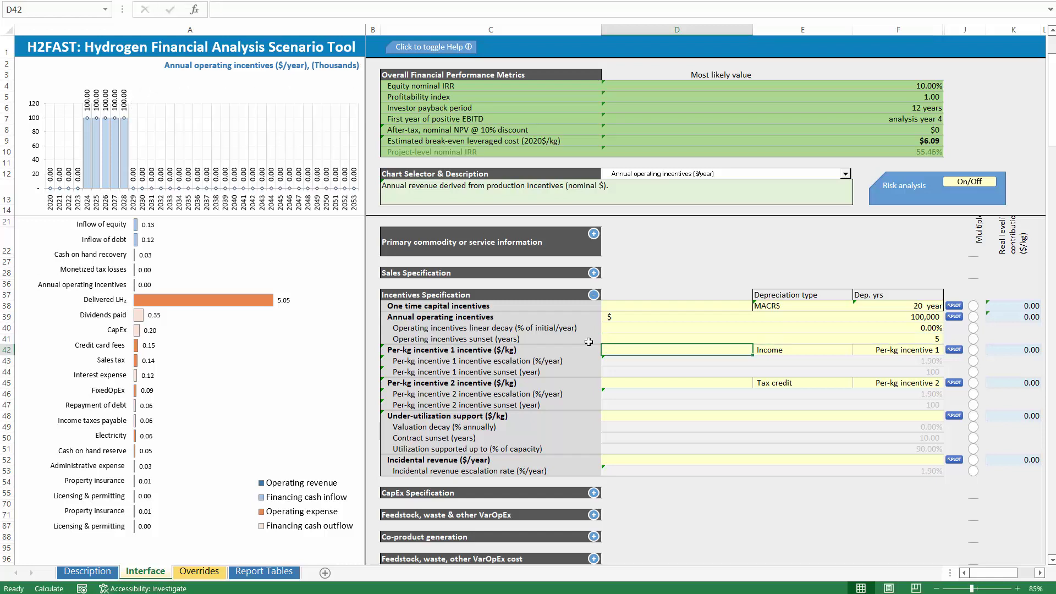
Step: Set the operating incentives linear decay to 10% of the initial value per year
key(Up)
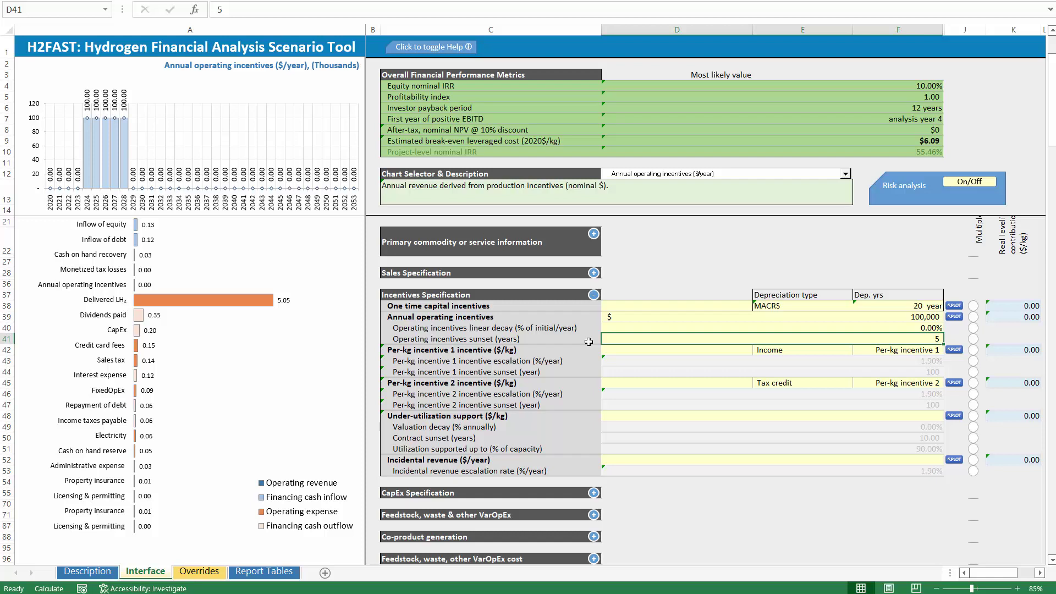
key(Up)
key(Down)
key(Up)
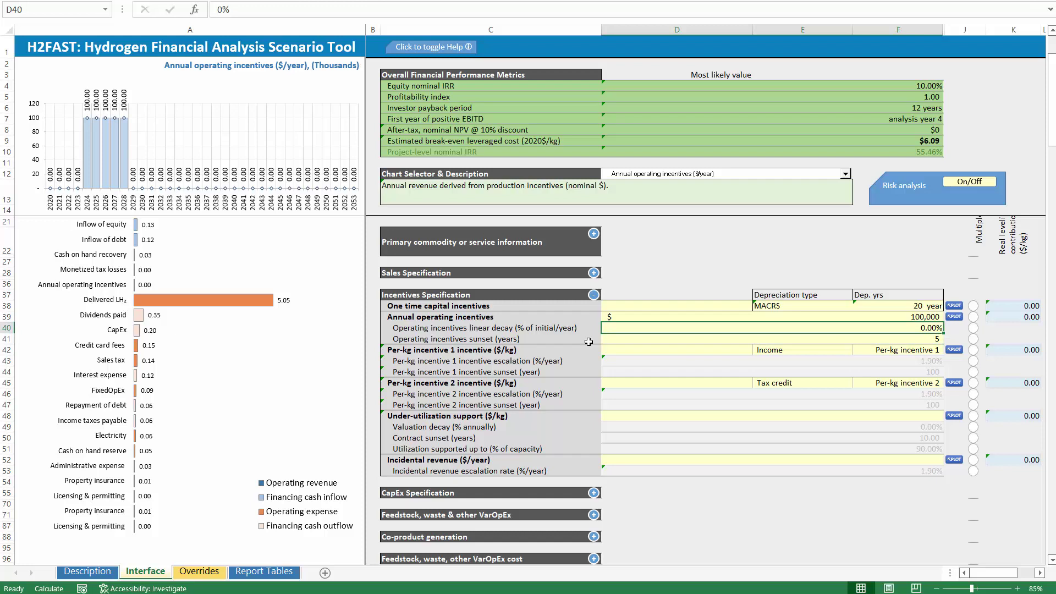
text(10)
key(Return)
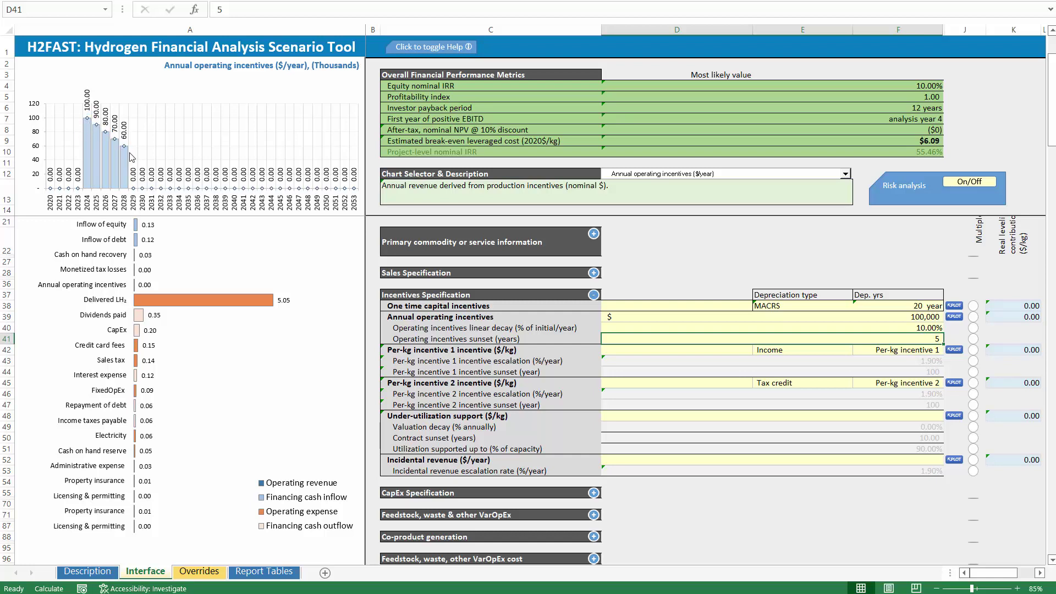
Step: Set the operating incentives linear decay to -10% of the initial value per year
click(908, 329)
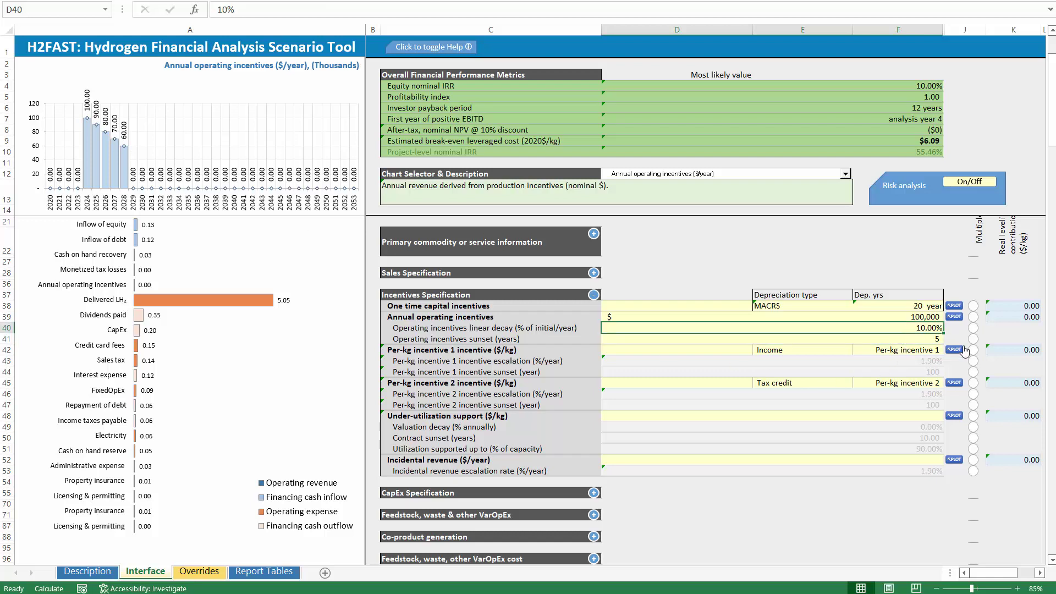
text(-)
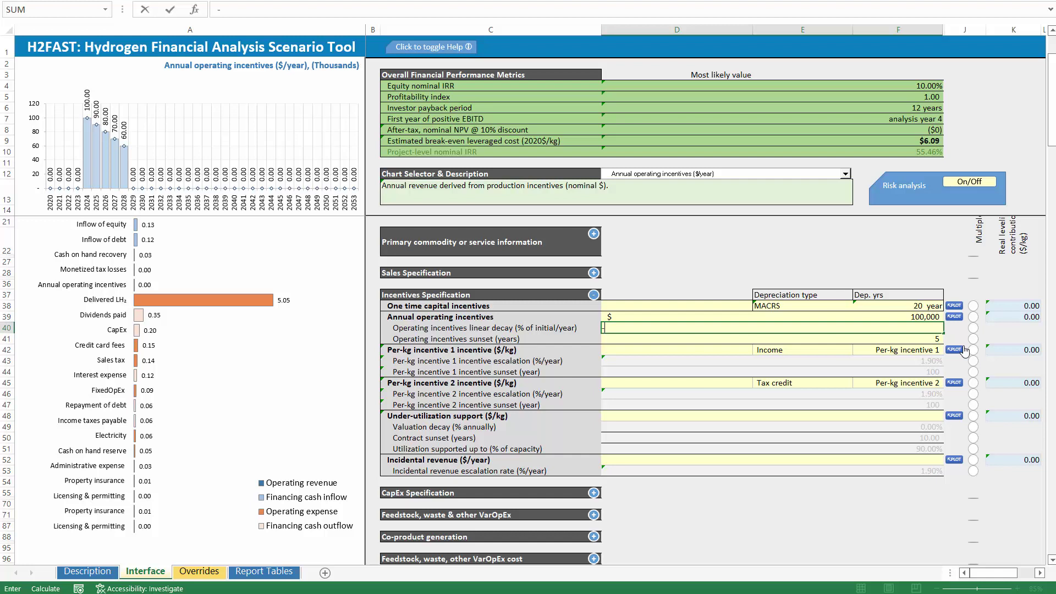
text(10%)
key(Return)
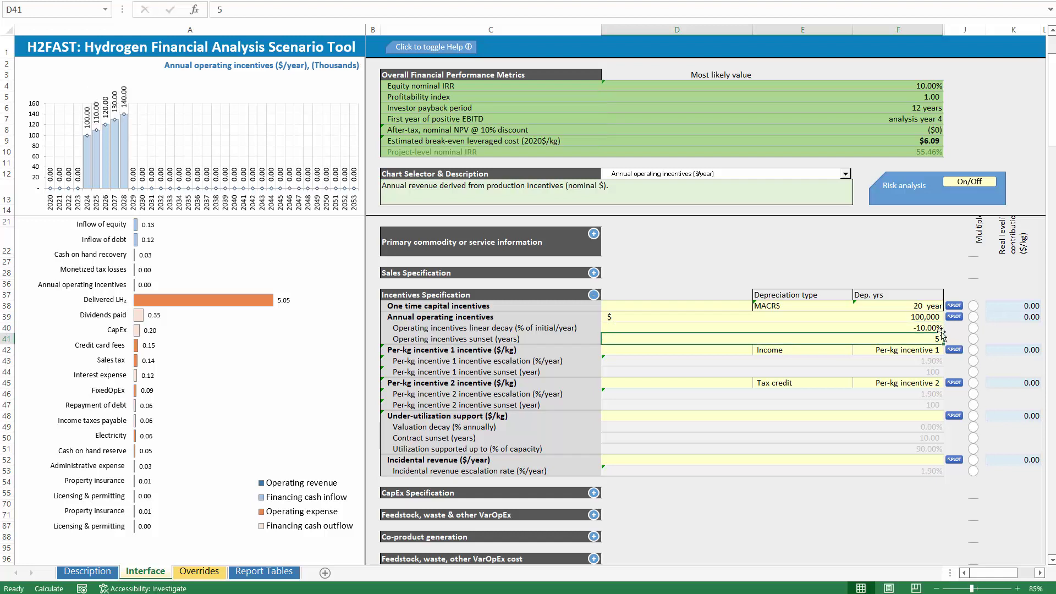
key(Up)
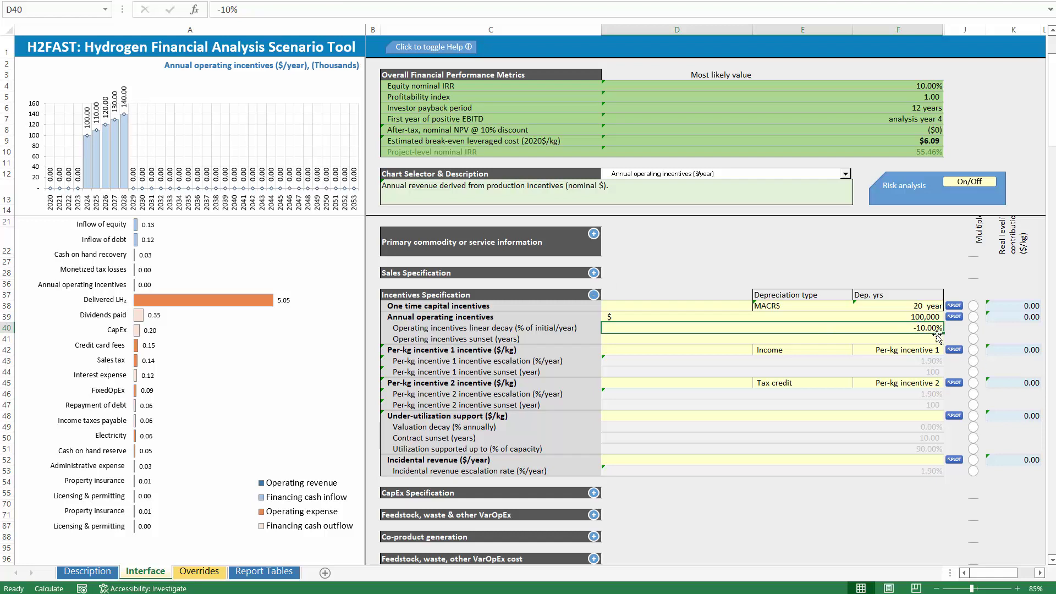
key(Down)
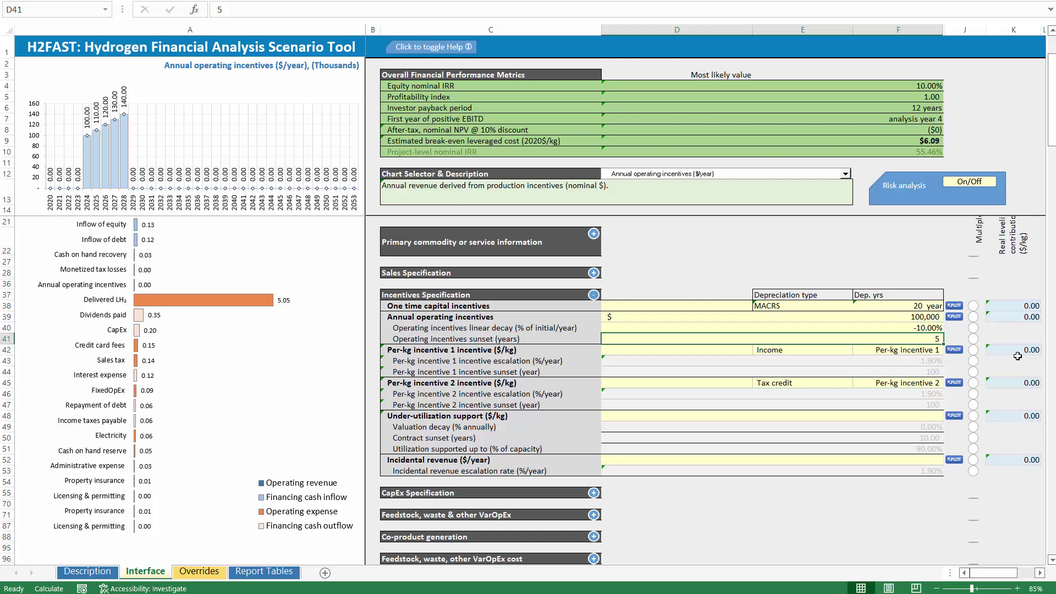
Step: Clear the annual operating incentives amount
key(Up)
key(Up)
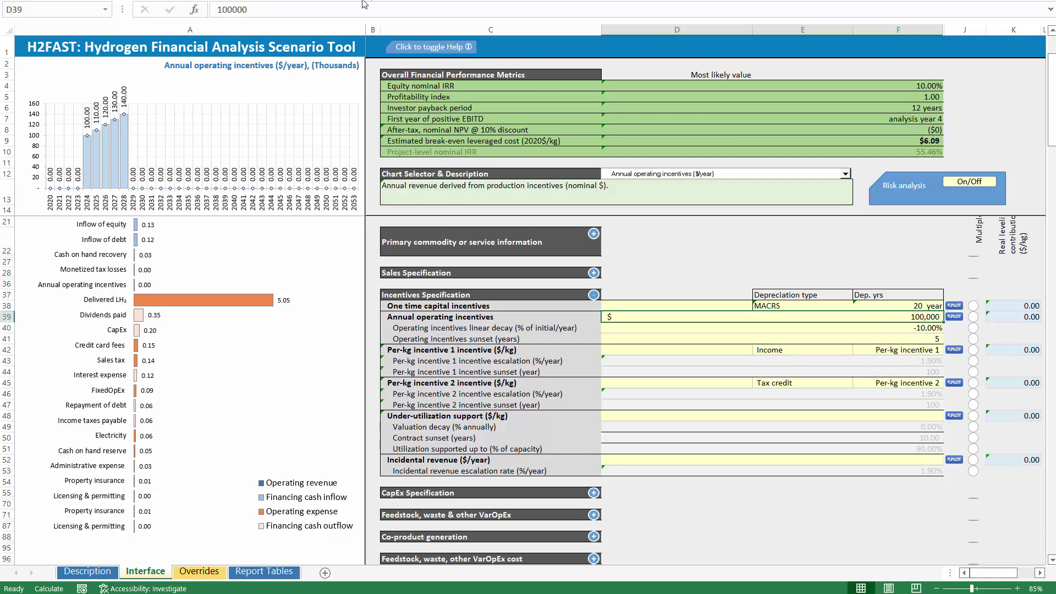
key(BackSpace)
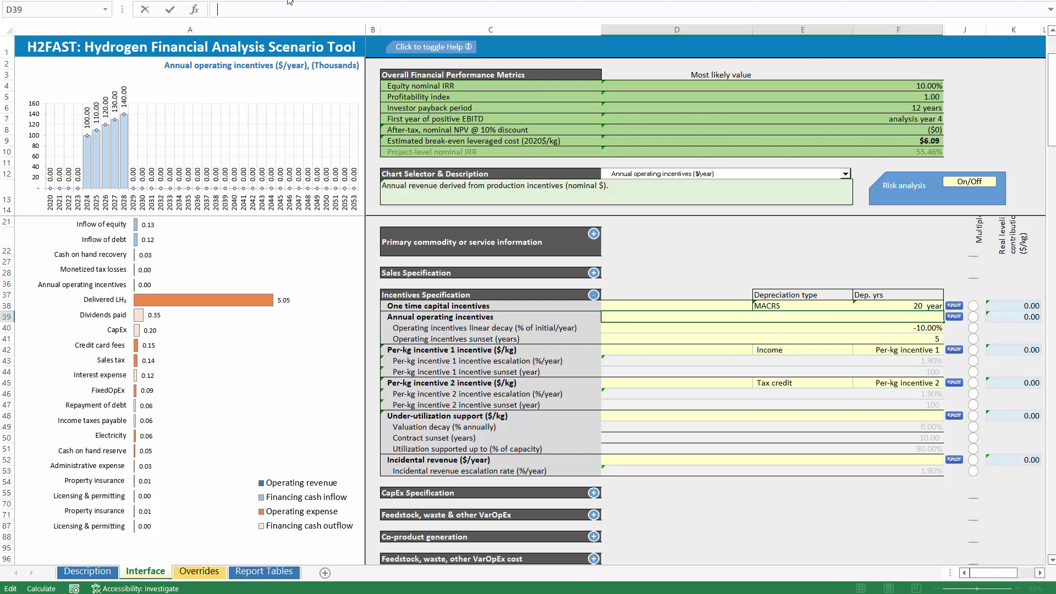
key(Return)
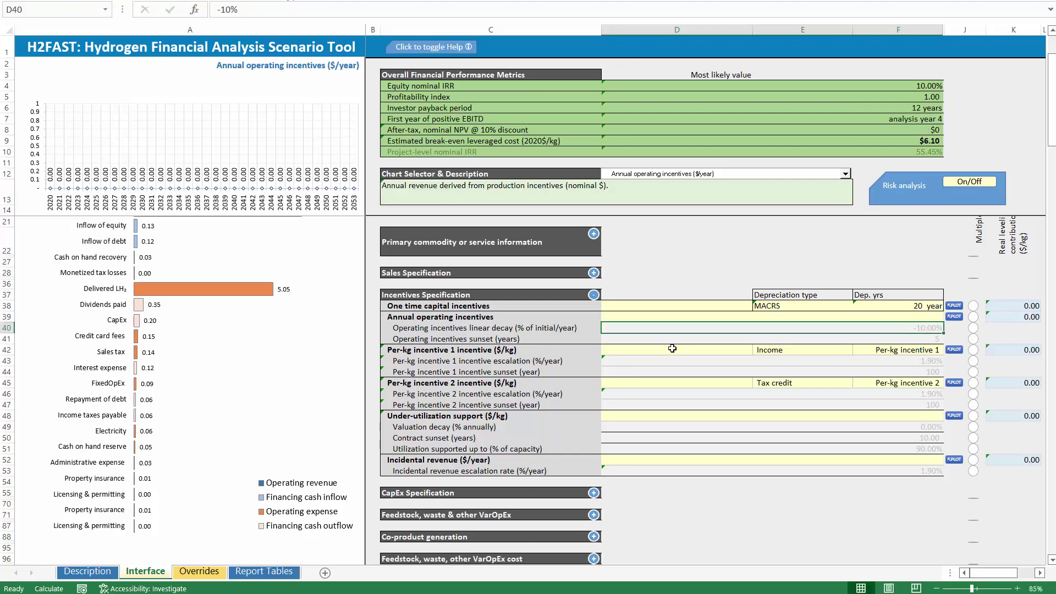
Step: Plot per-kg incentive 1 in the chart and set its value to $3 per kg
click(673, 349)
drag(673, 349, 748, 359)
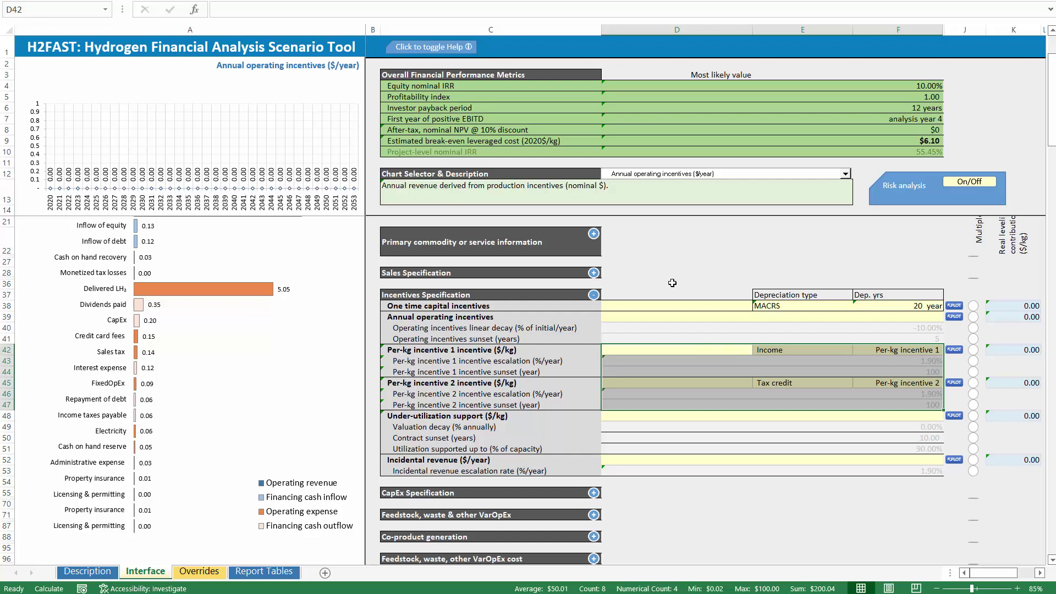
click(710, 350)
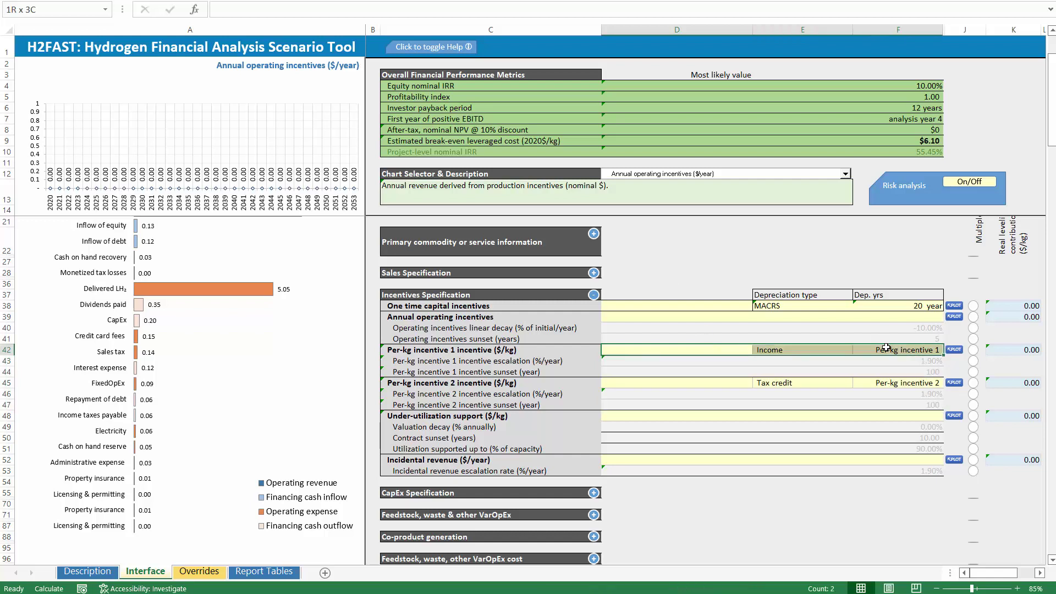
drag(710, 385, 894, 381)
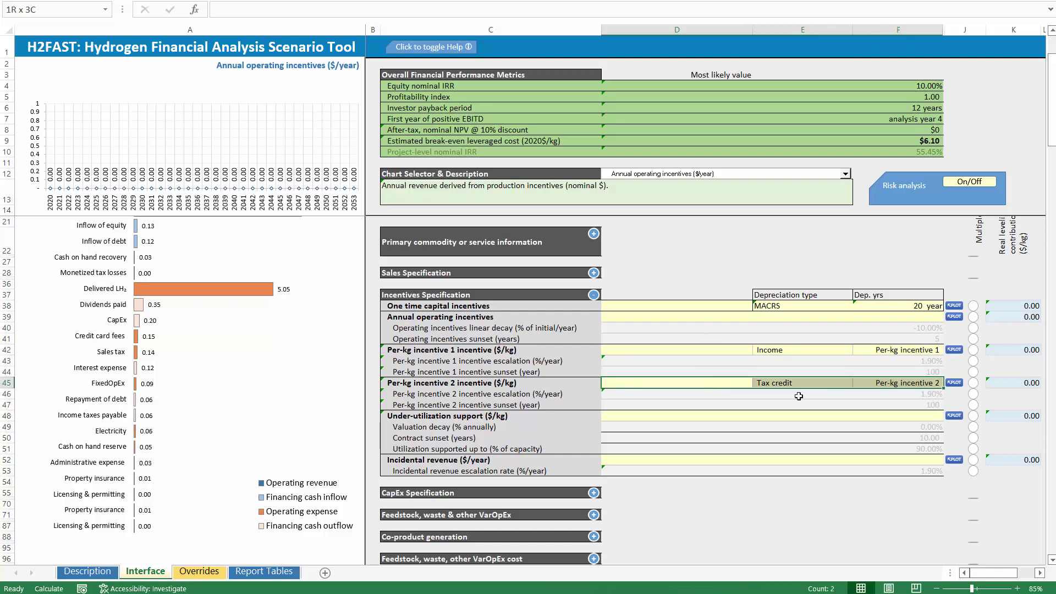
click(709, 349)
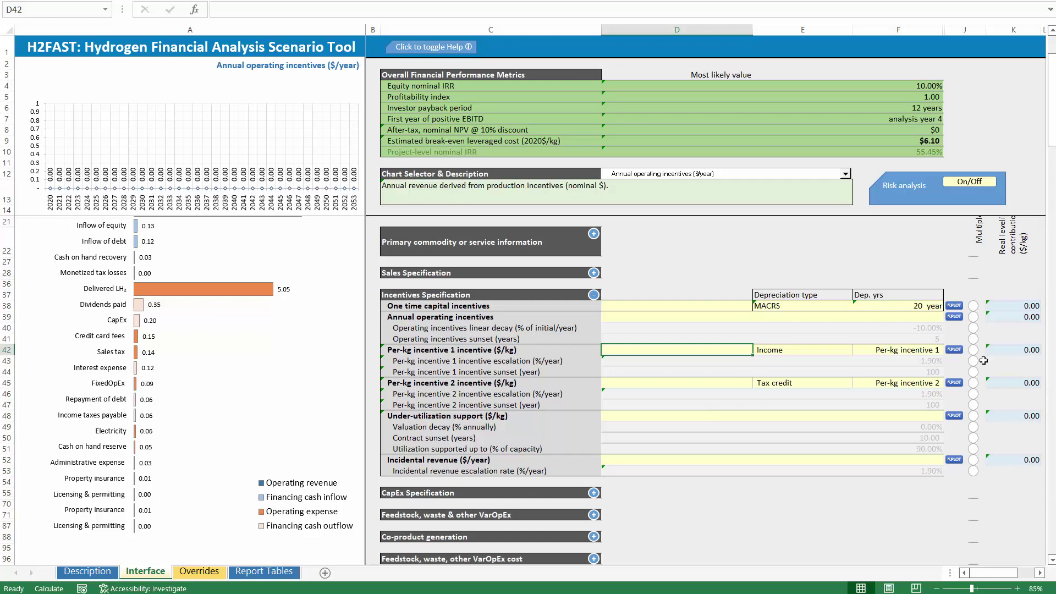
click(955, 350)
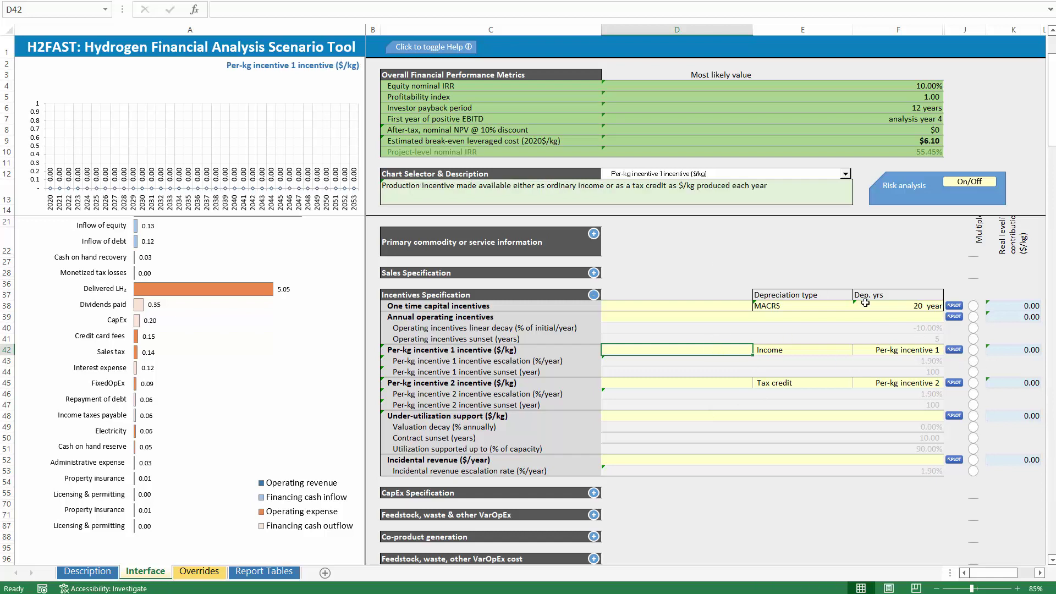
text(3)
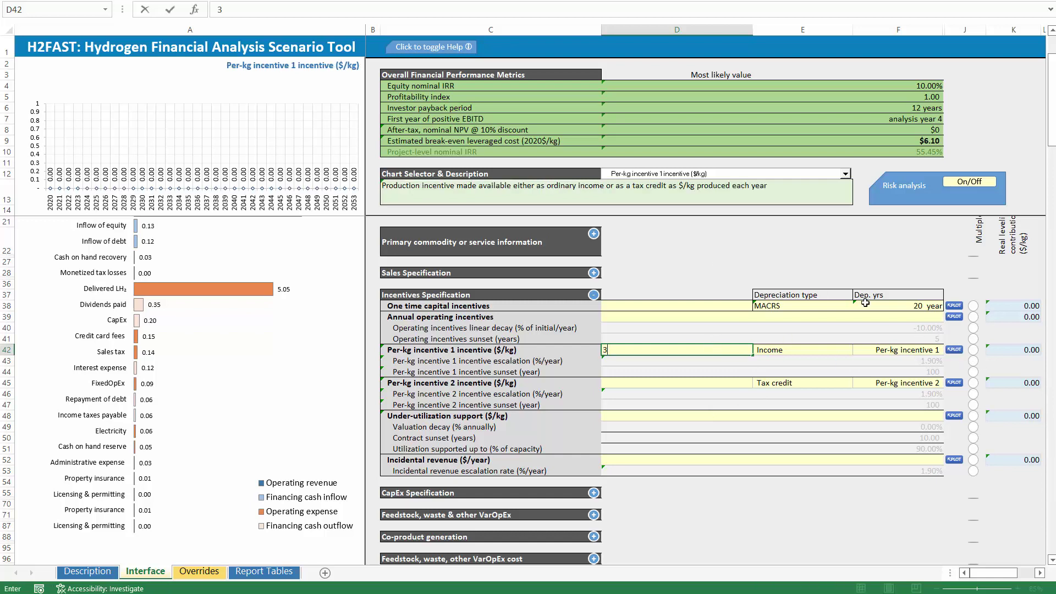
key(Tab)
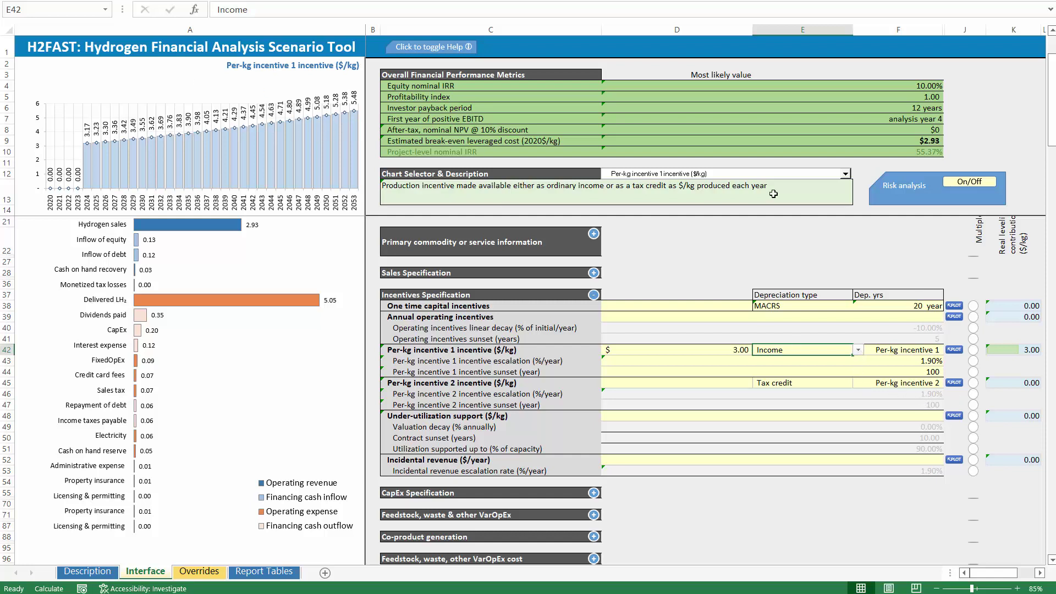
Step: Chart the income taxes payable ($/year) and change the per-kg incentive 1 type to Tax credit
click(847, 175)
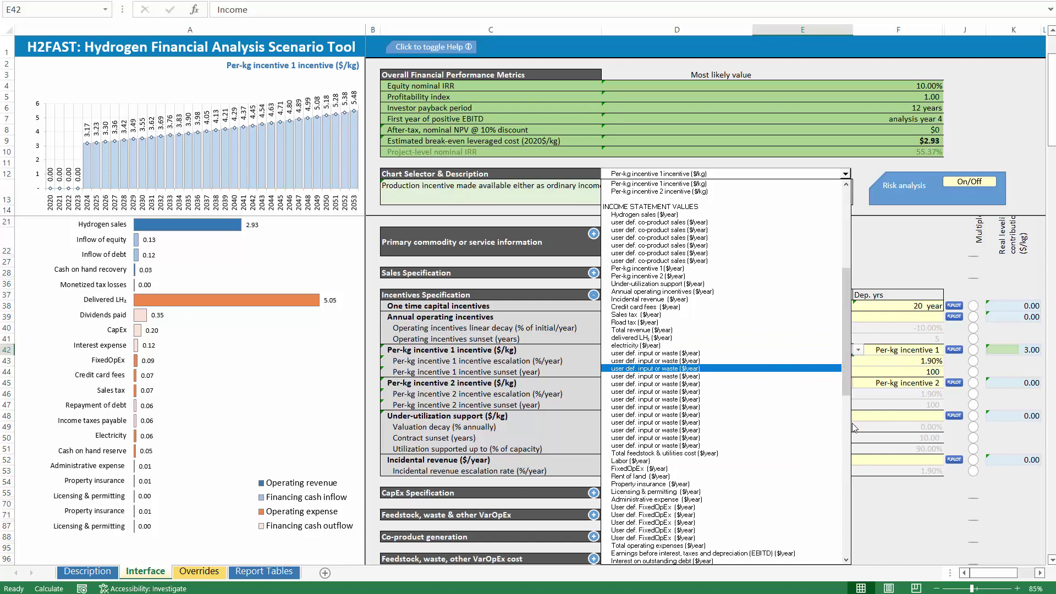
drag(848, 391, 848, 450)
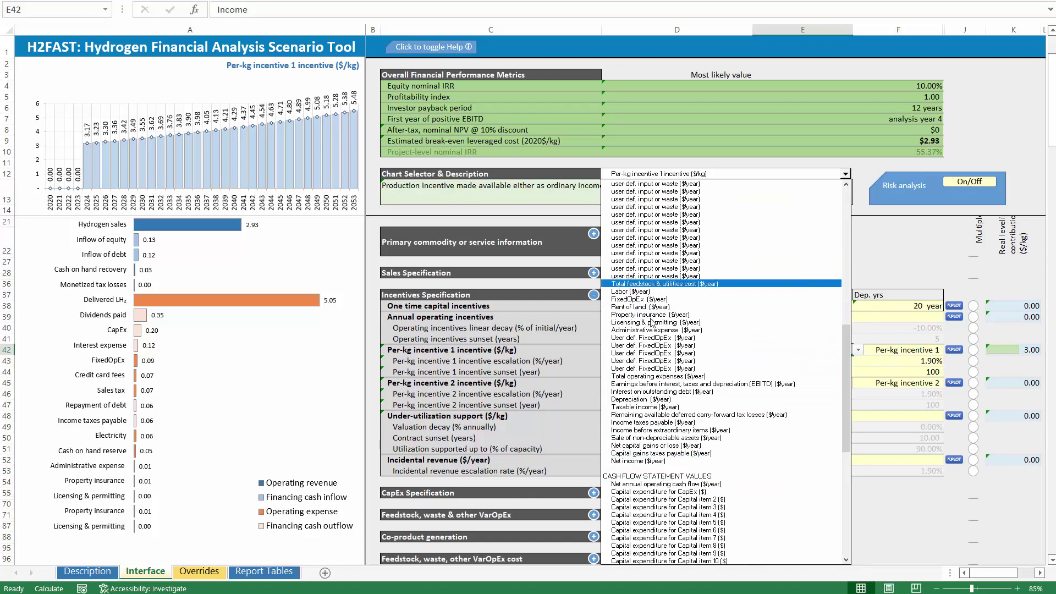
click(648, 422)
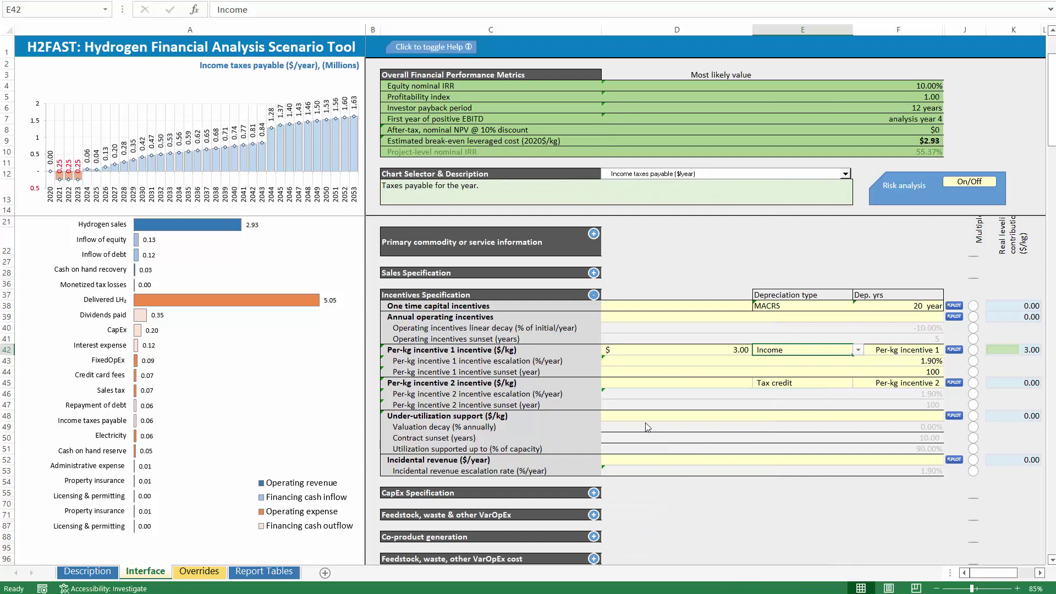
click(856, 351)
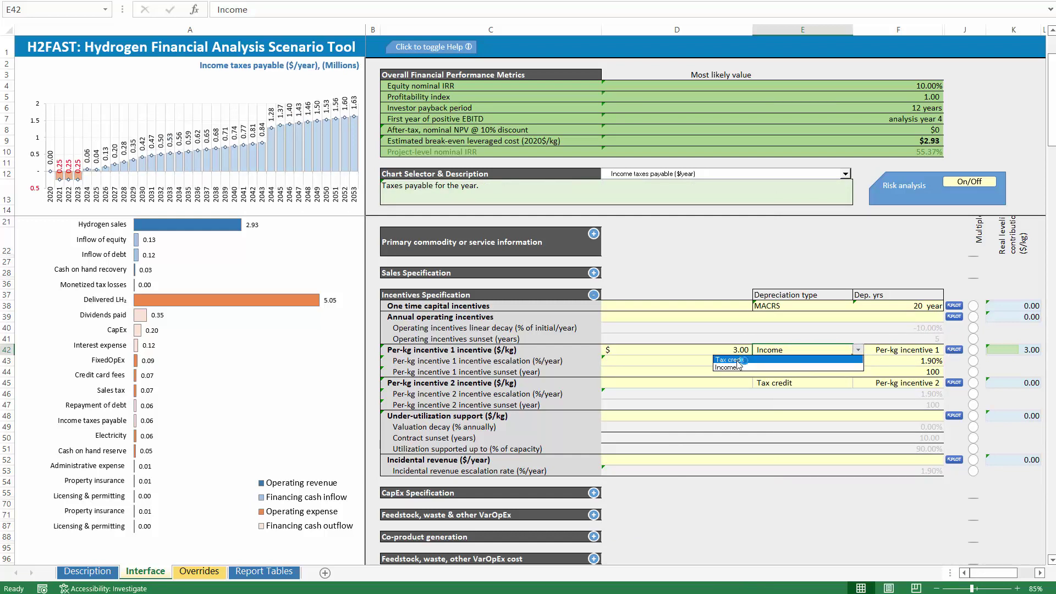
click(739, 361)
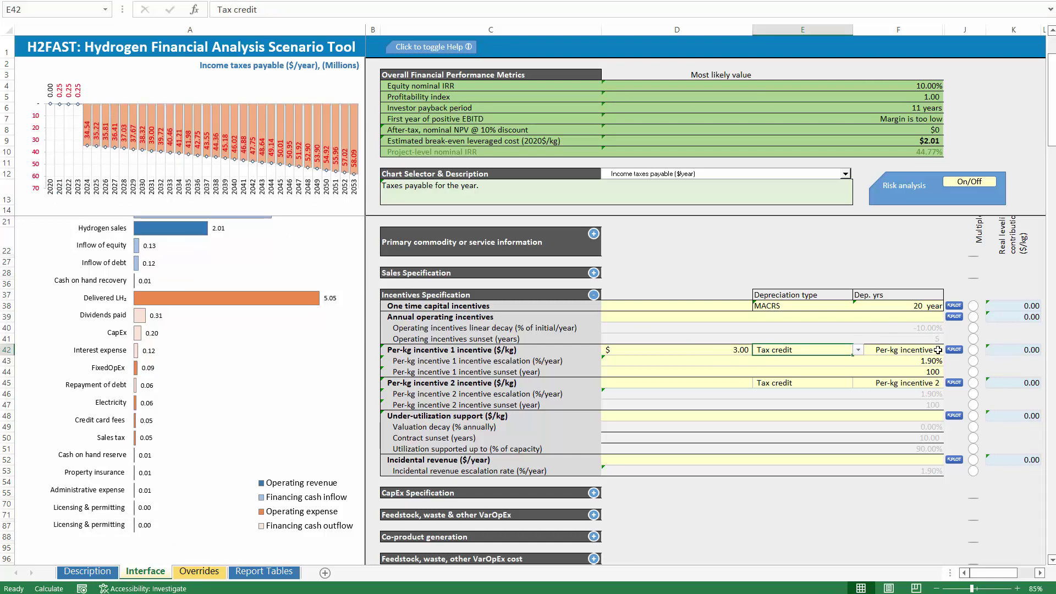
Step: Set the per-kg incentive 1 sunset first to 10 years and finally to 13 years
click(914, 371)
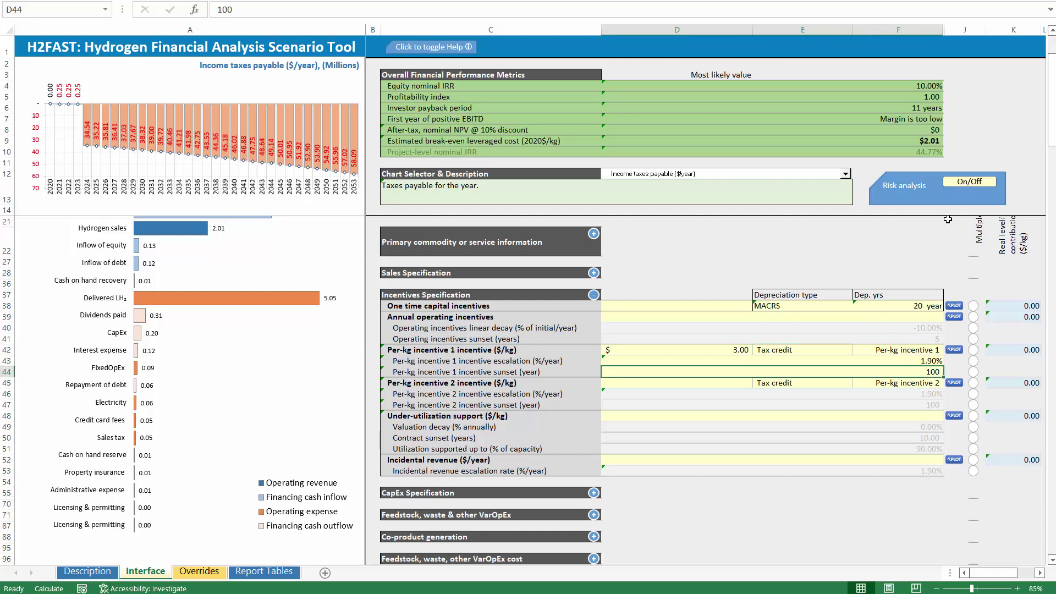
text(10)
key(ctrl+Return)
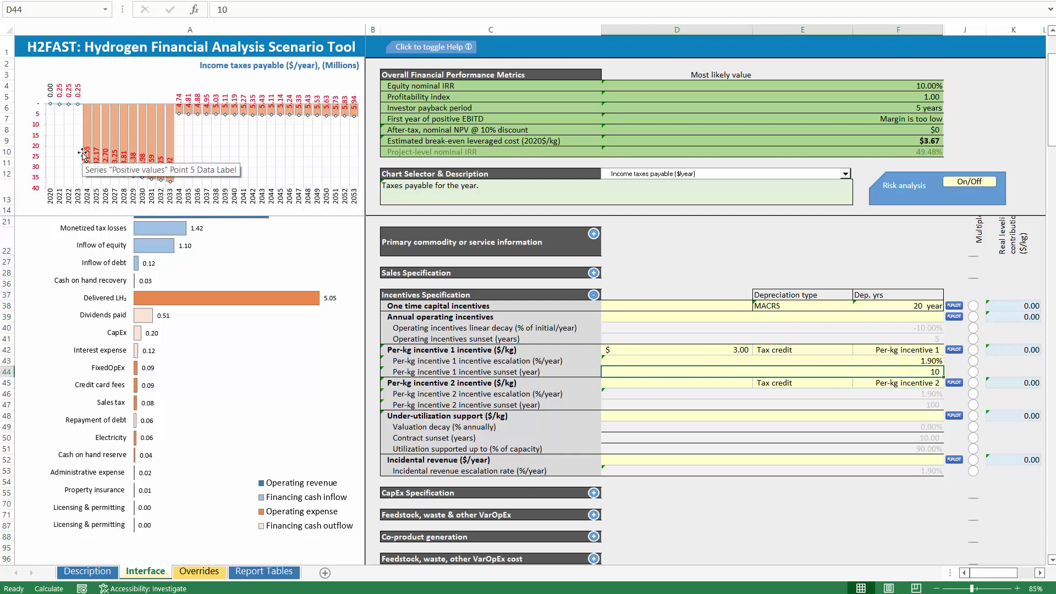
text(13)
key(Return)
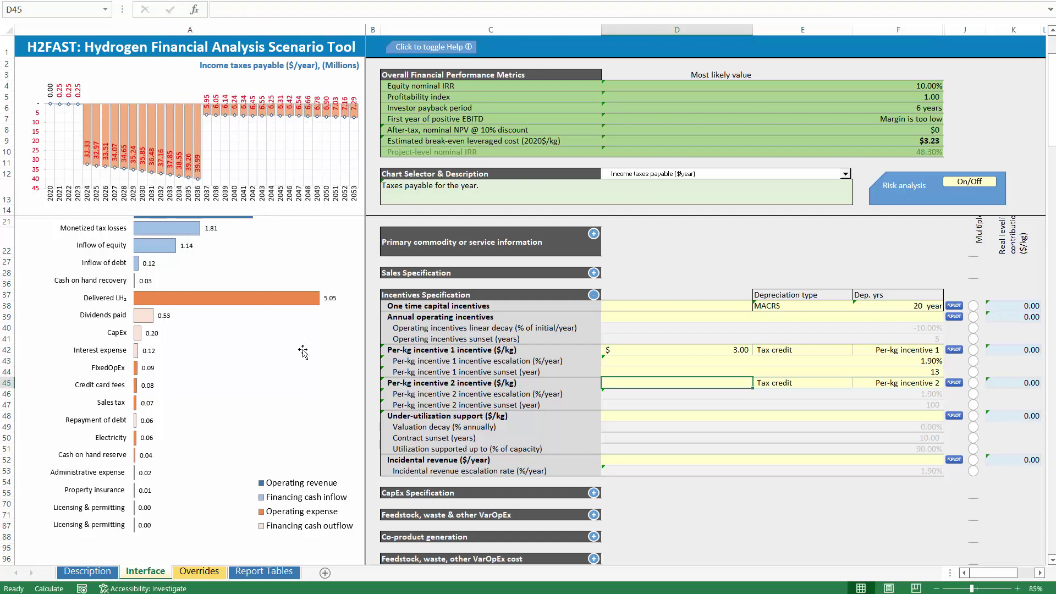
key(Up)
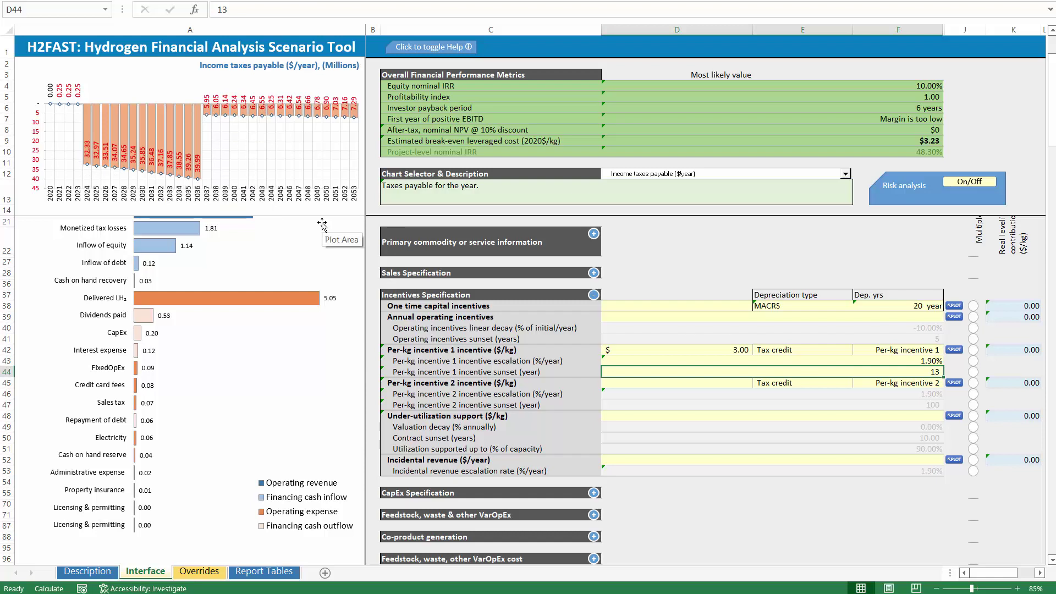
key(Up)
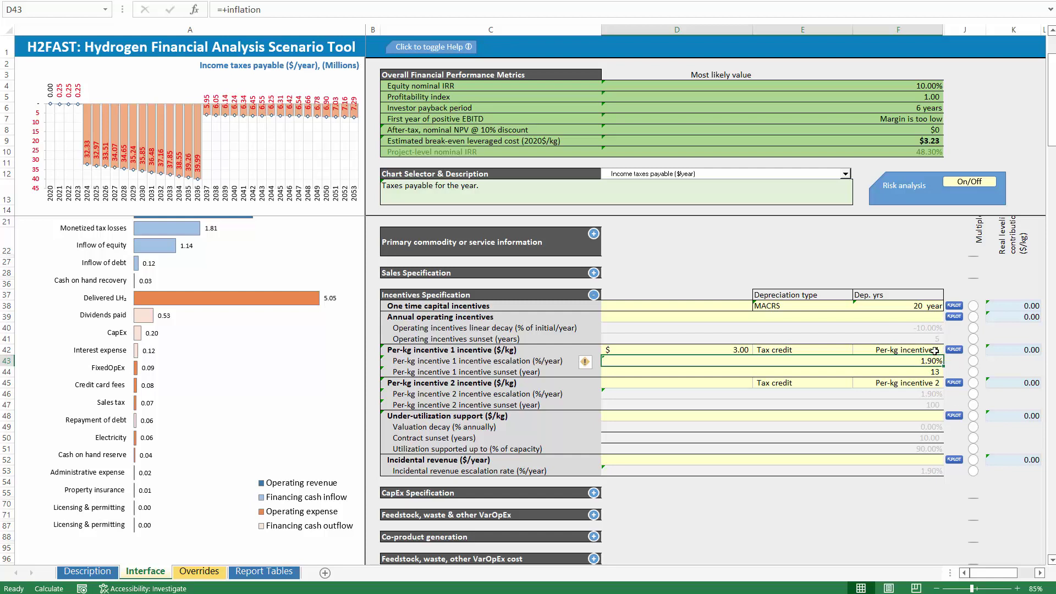
Step: Switch the per-kg incentive 1 type to Income and back to Tax credit, and check the estimated break-even leveraged cost
click(730, 350)
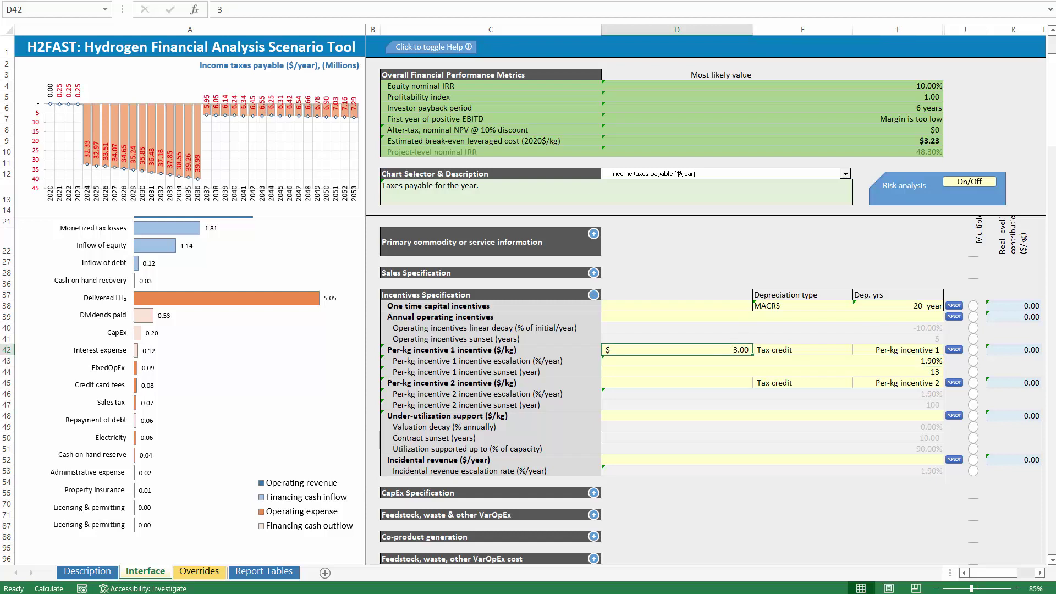
click(832, 348)
click(858, 350)
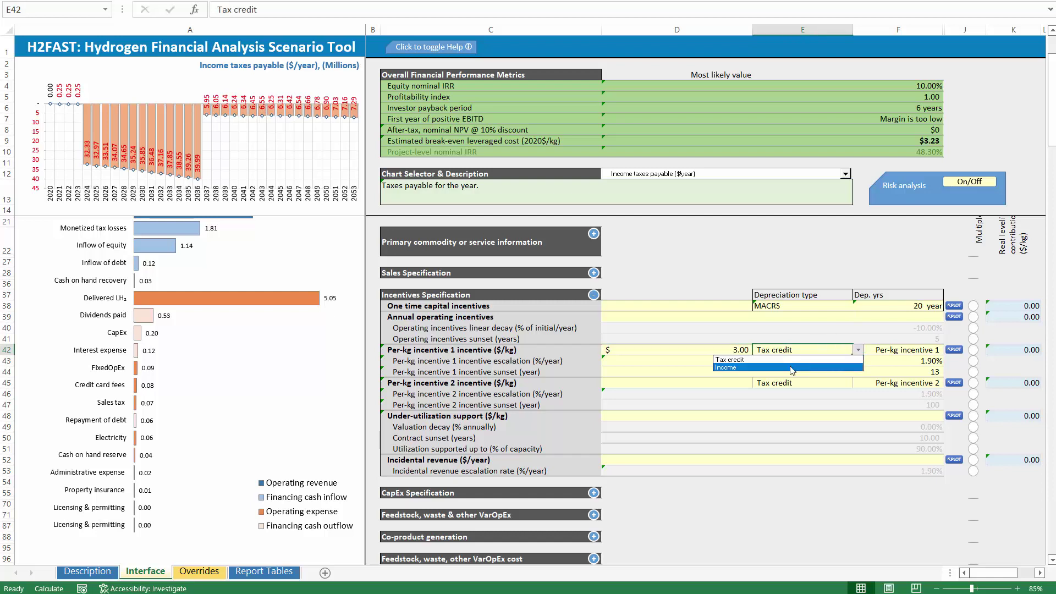
click(794, 367)
click(859, 352)
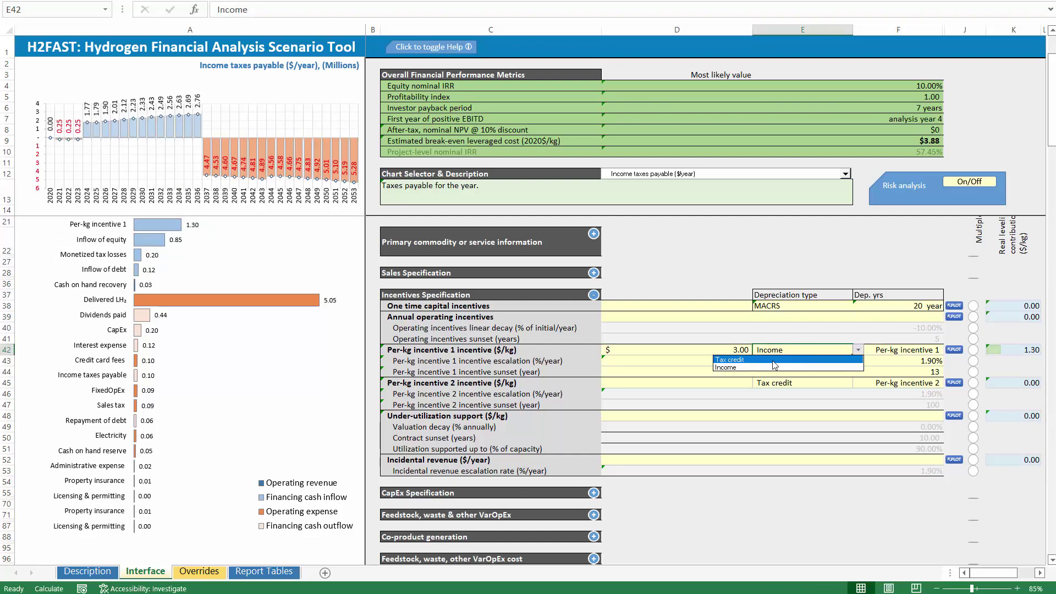
click(768, 359)
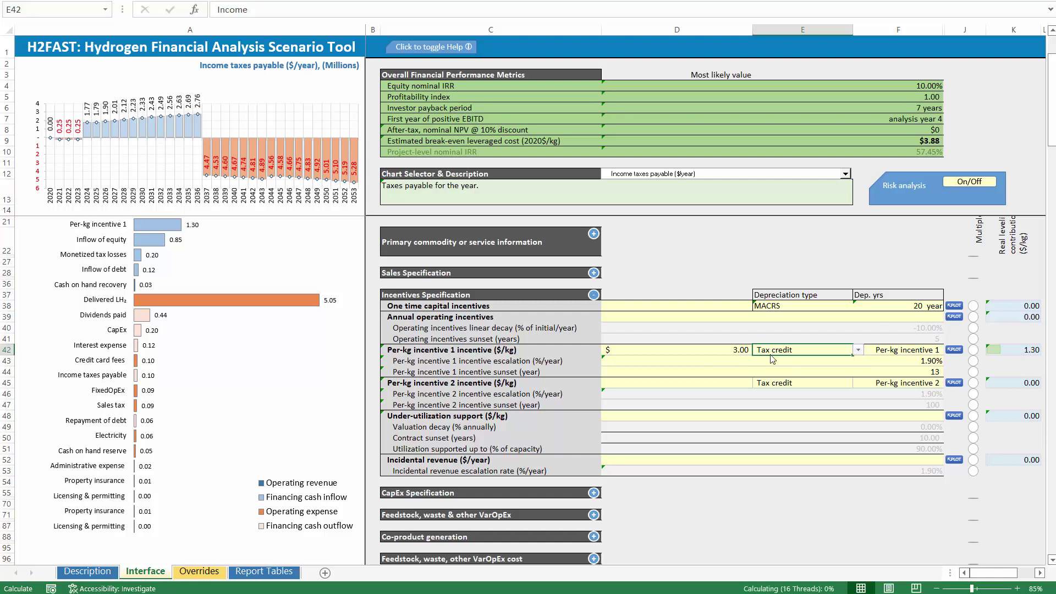
click(935, 141)
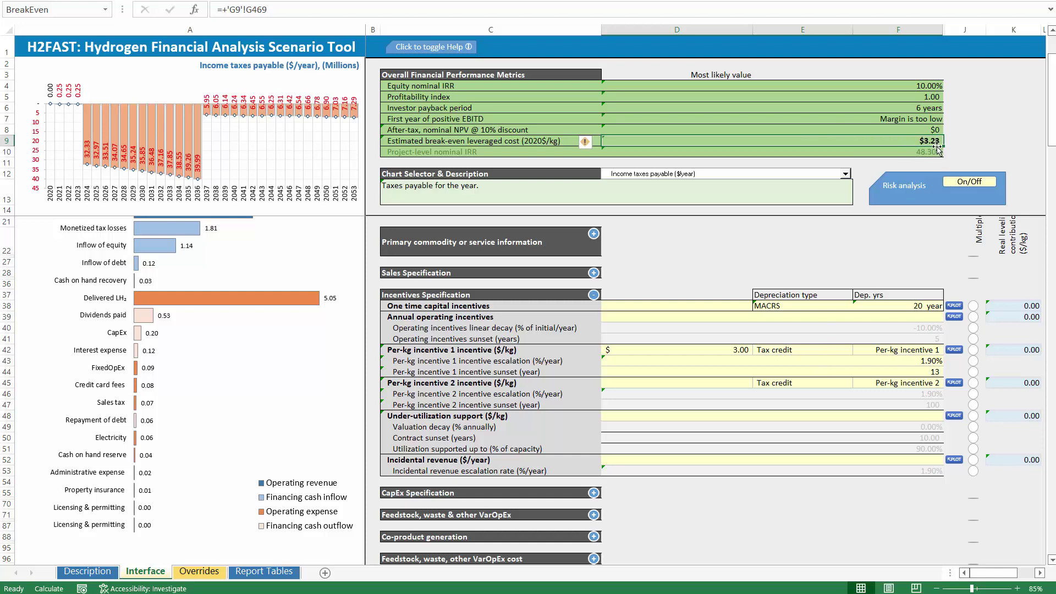
Step: Set the per-kg incentive 1 type to Income and compare the estimated break-even leveraged cost
click(849, 351)
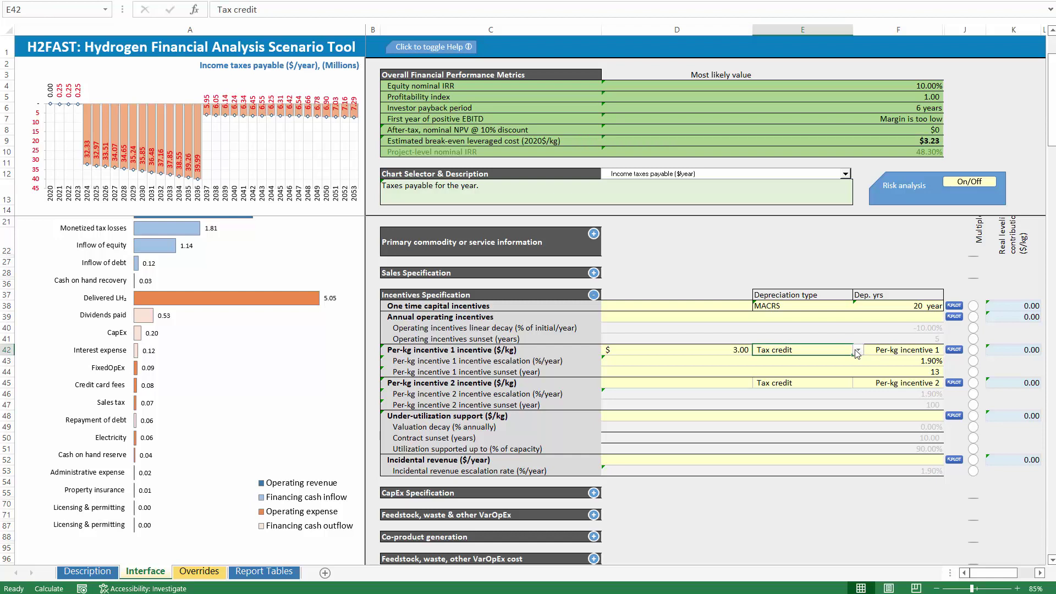
click(857, 351)
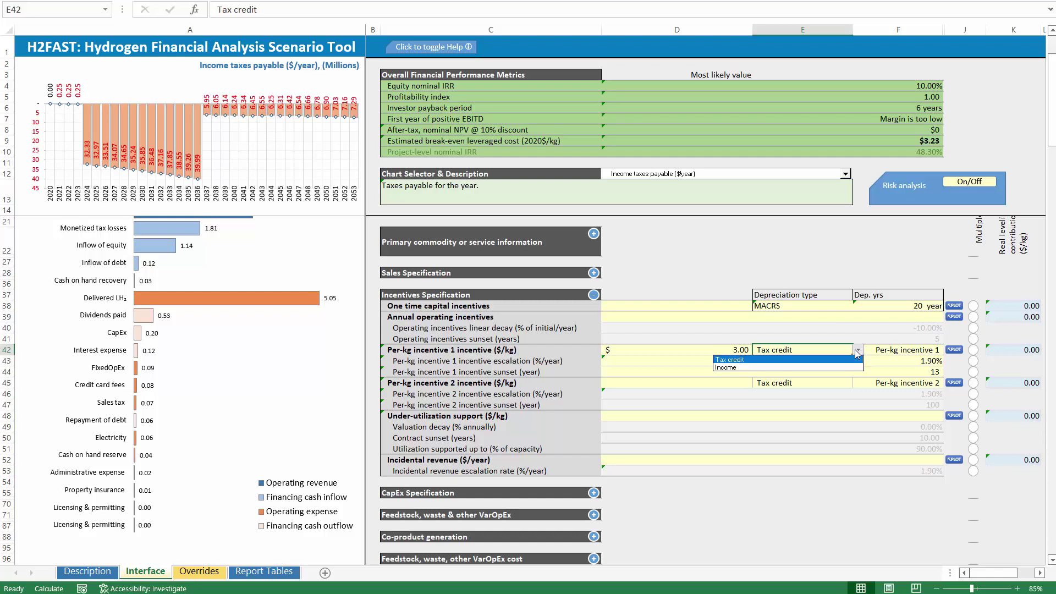
click(730, 368)
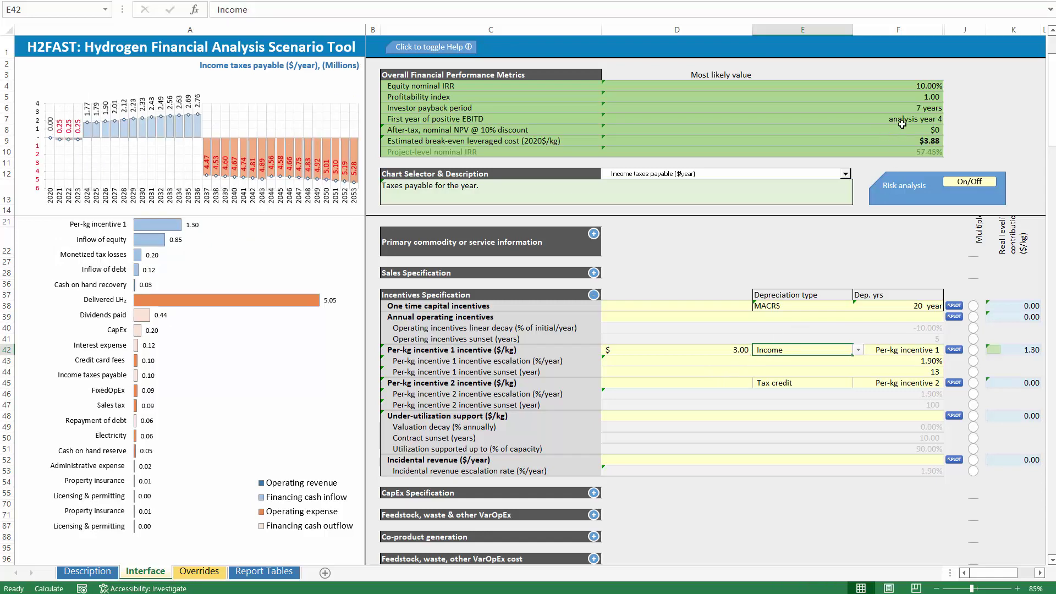
click(927, 141)
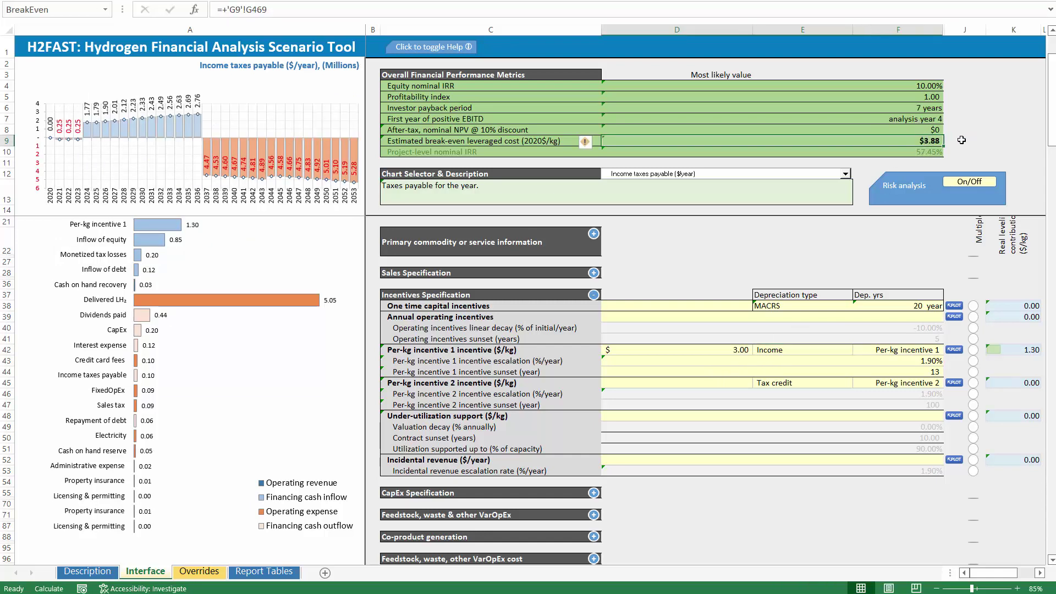
click(962, 140)
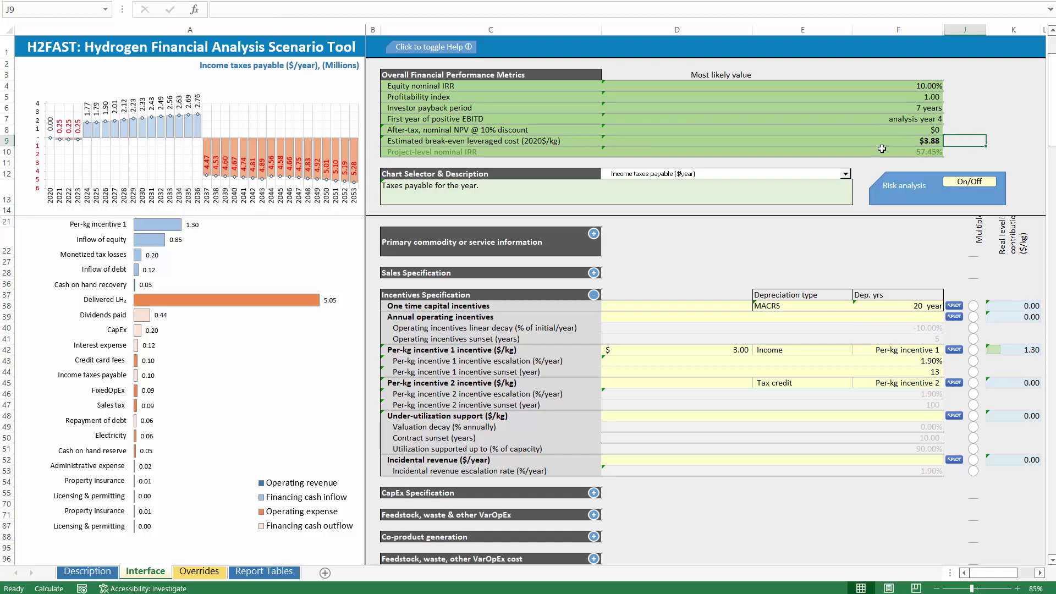
Step: Switch the per-kg incentive 1 type to Tax credit and back to Income, comparing the estimated break-even leveraged cost
click(898, 141)
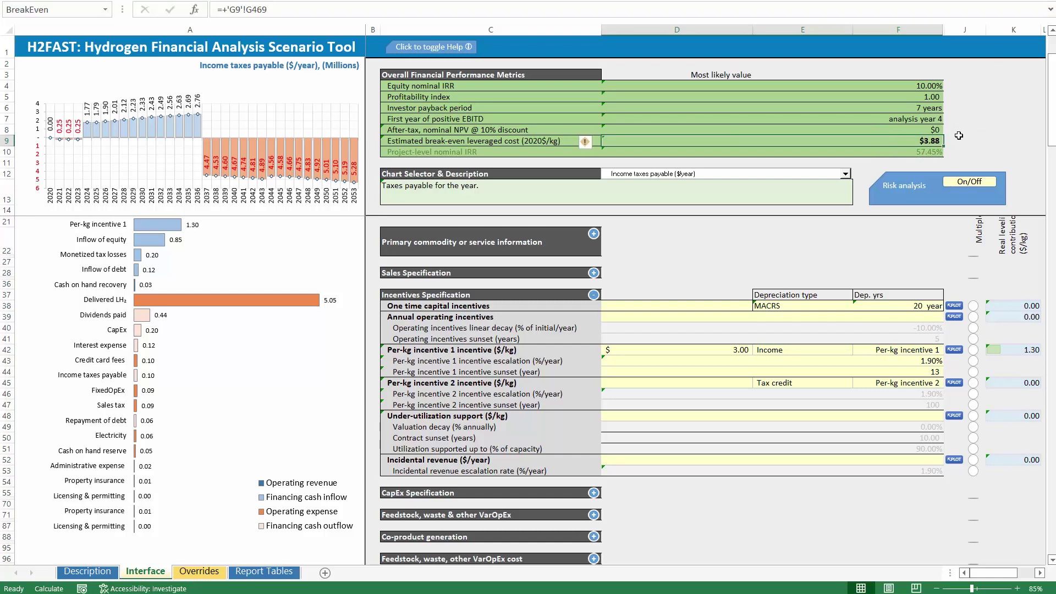
click(823, 355)
click(858, 355)
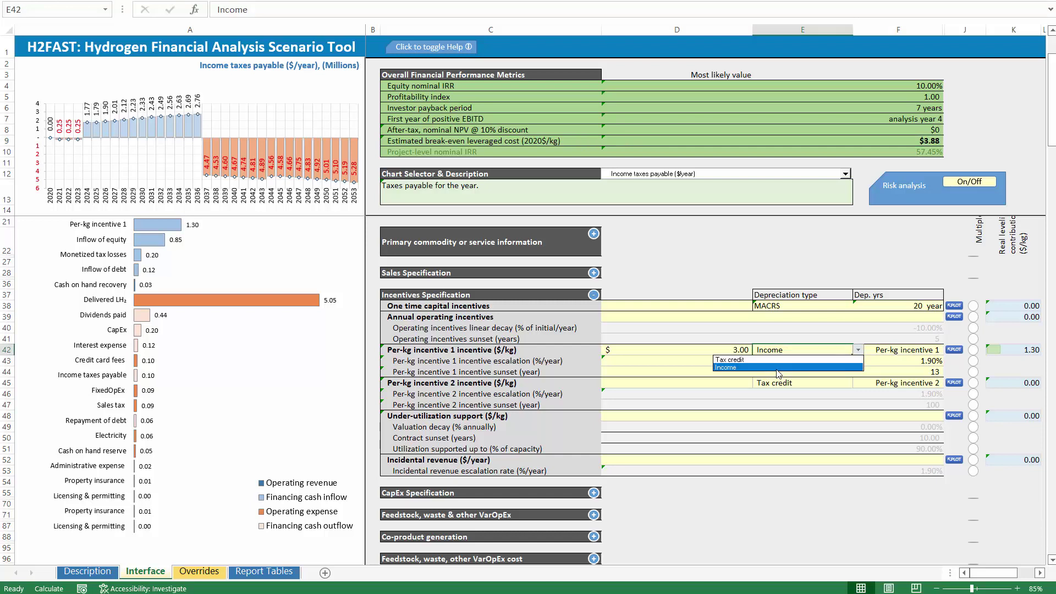
click(732, 361)
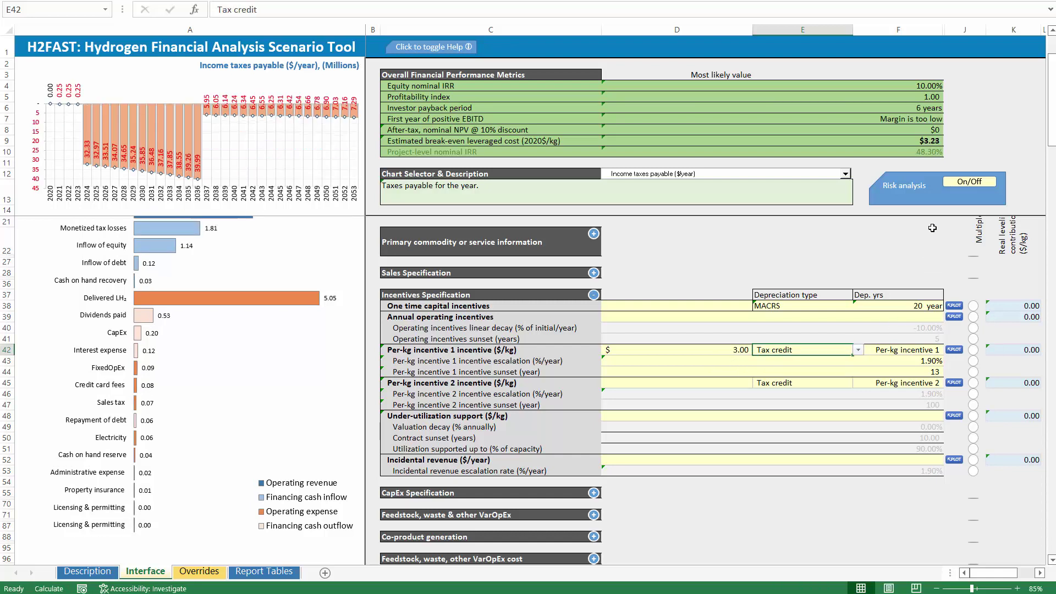
click(859, 351)
click(731, 372)
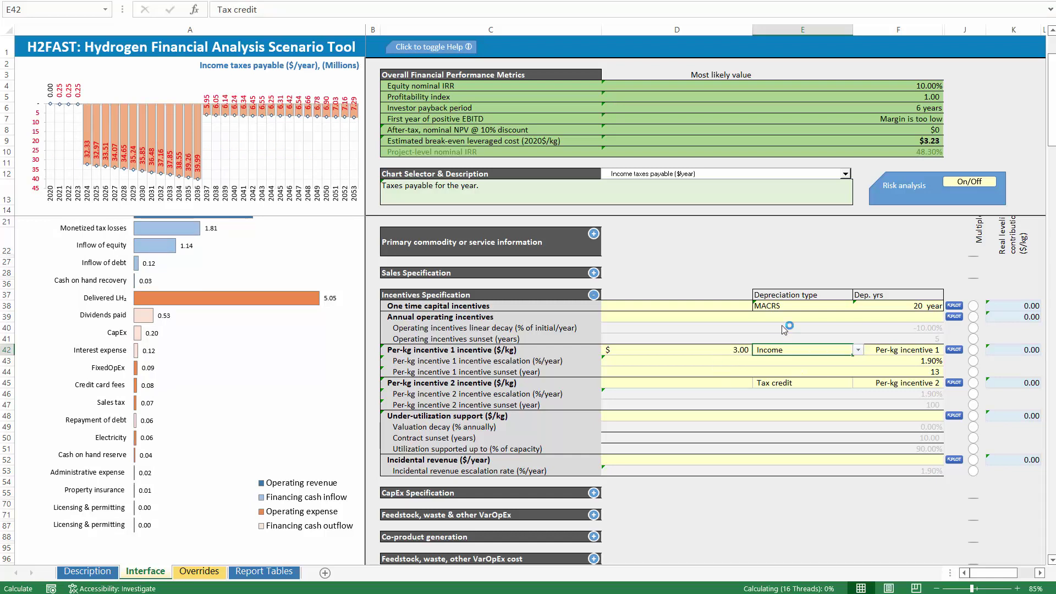
click(818, 266)
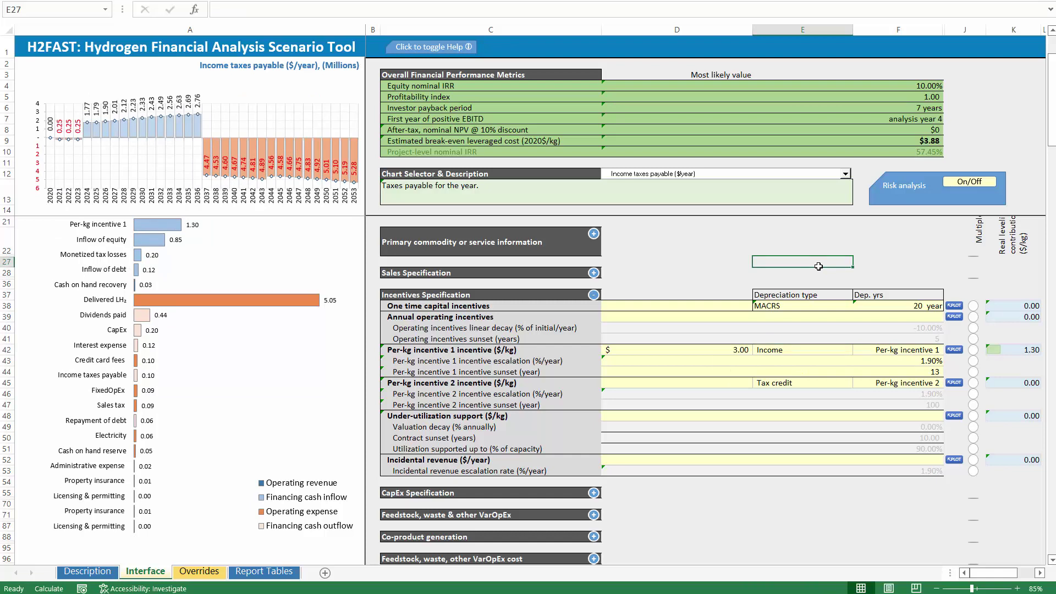
Step: Clear the per-kg incentive 1 amount and review the input cells for per-kg incentives 1 and 2
click(691, 353)
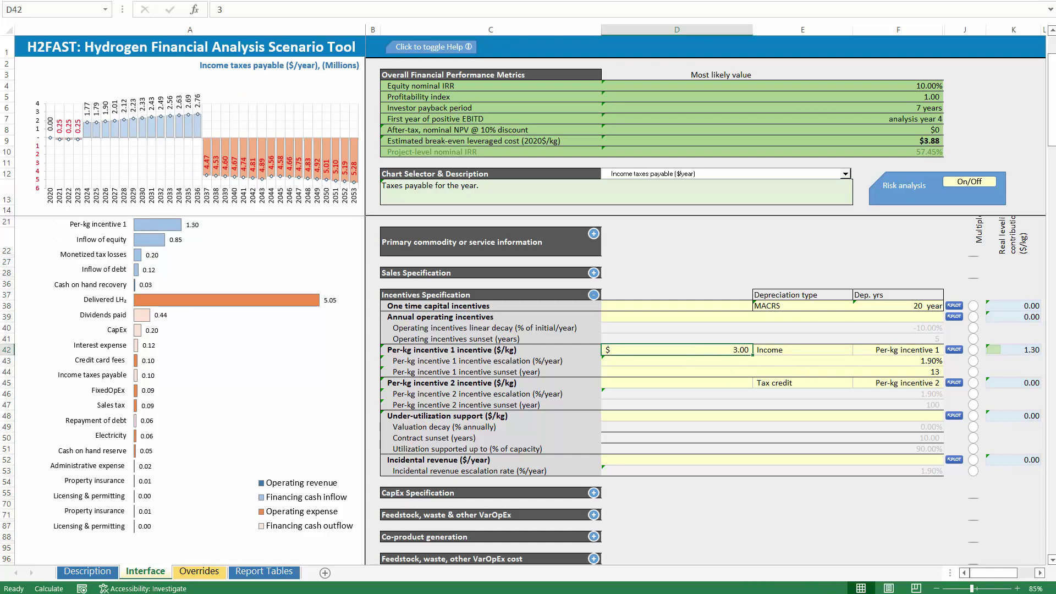
key(Delete)
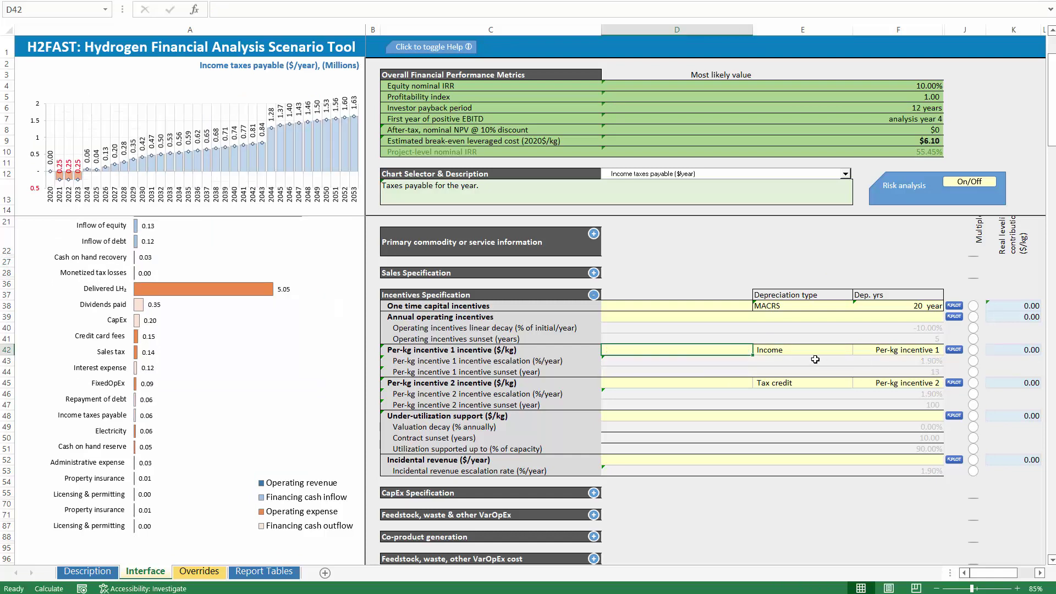
click(703, 386)
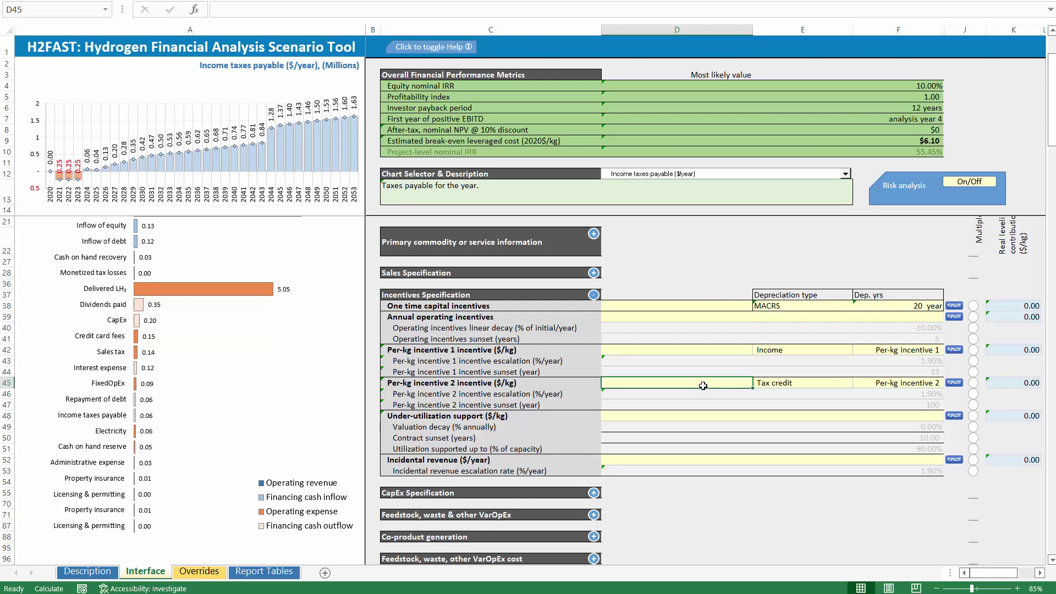
click(734, 347)
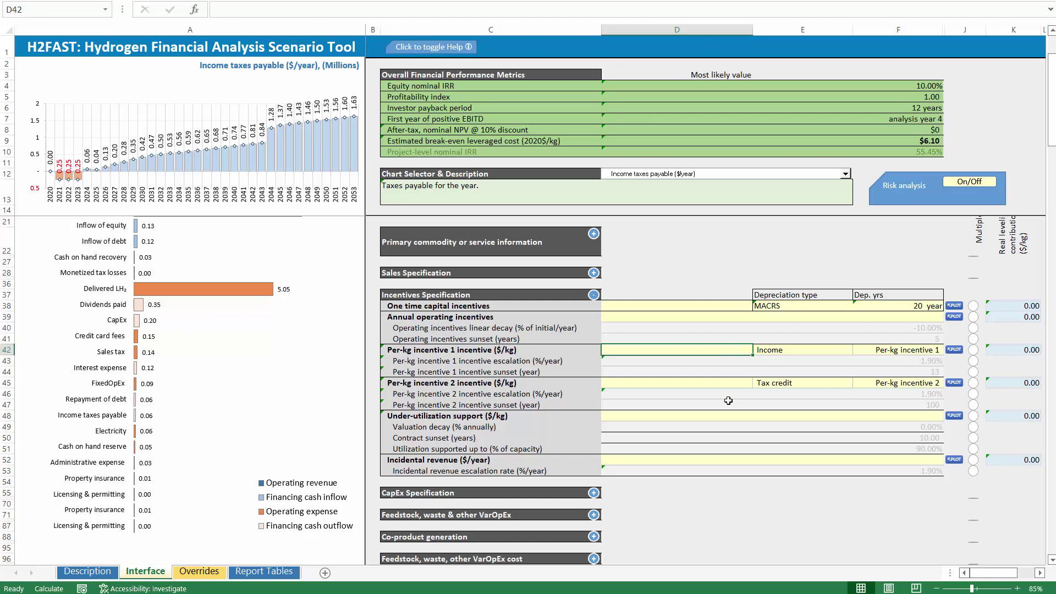
click(729, 381)
click(731, 349)
Step: Chart the under-utilization support ($/year) from the Incentives Specification section
click(665, 416)
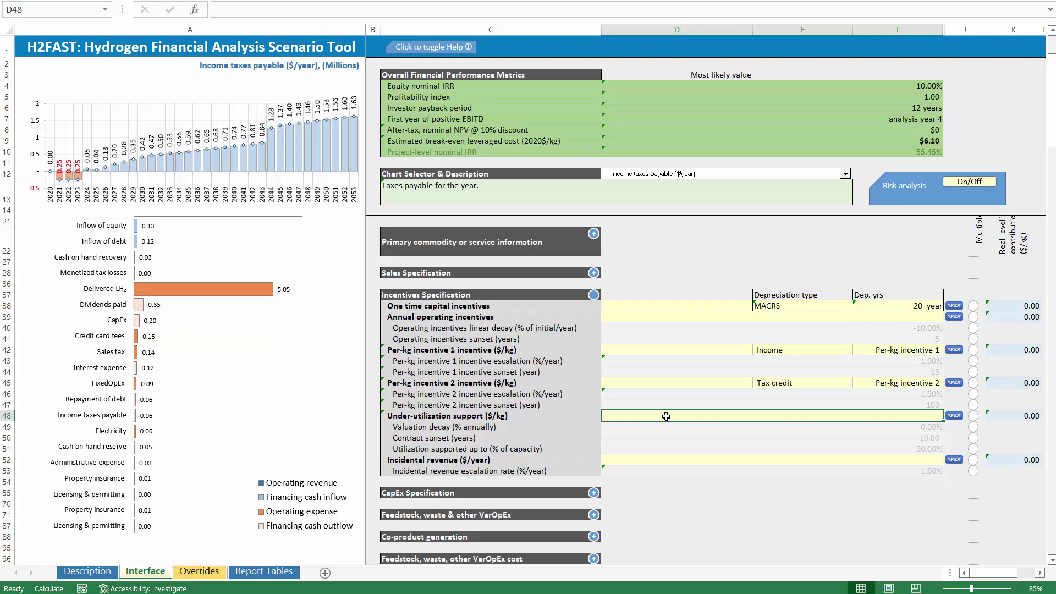
click(955, 416)
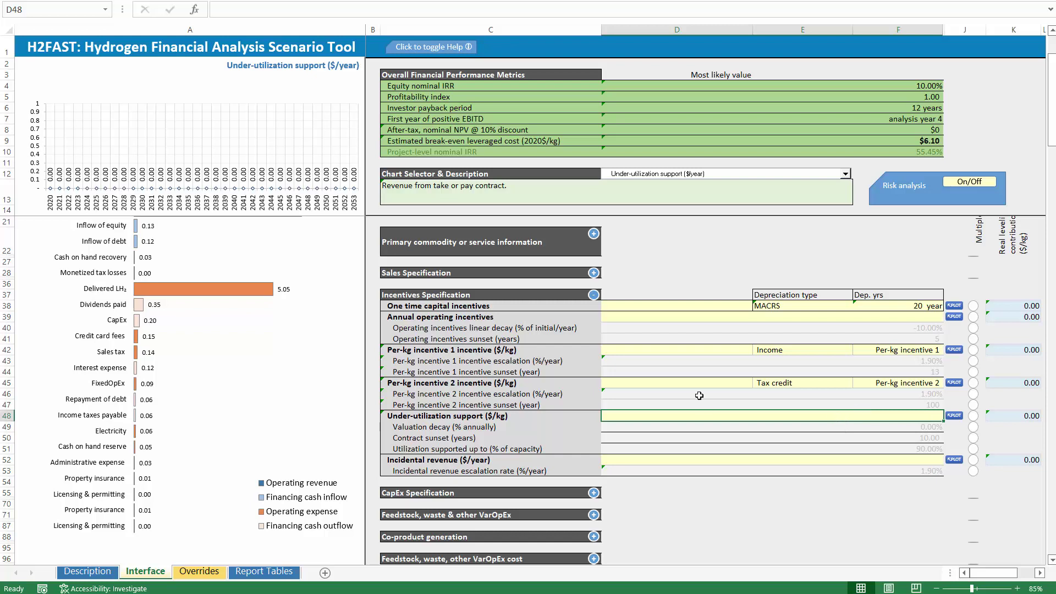
Step: Expand the Sales Specification section, set the demand ramp-up to 10 years, and chart the hydrogen sales (kg/day)
click(593, 273)
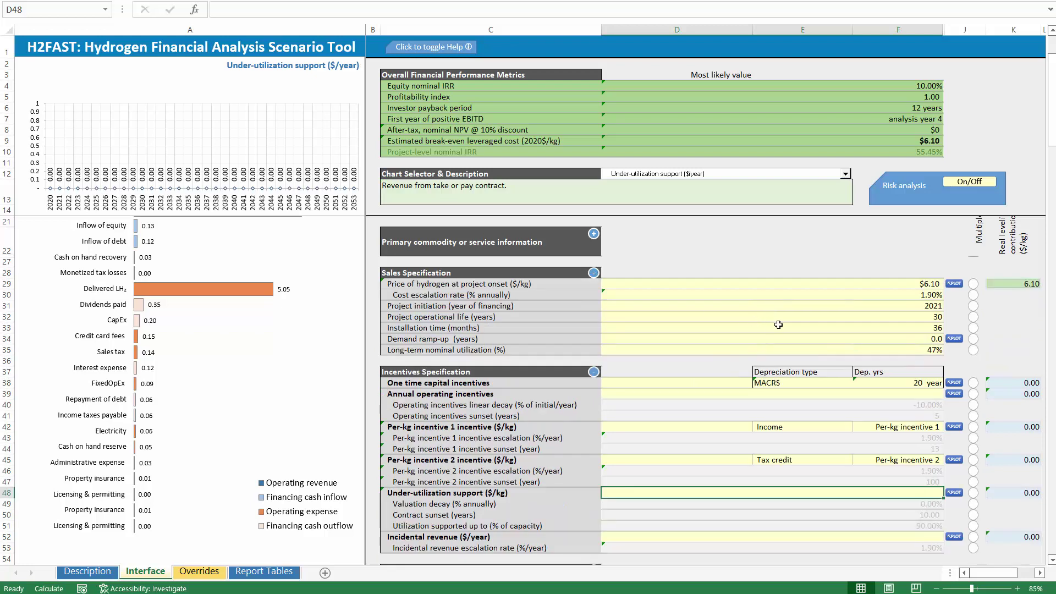
click(923, 348)
click(922, 334)
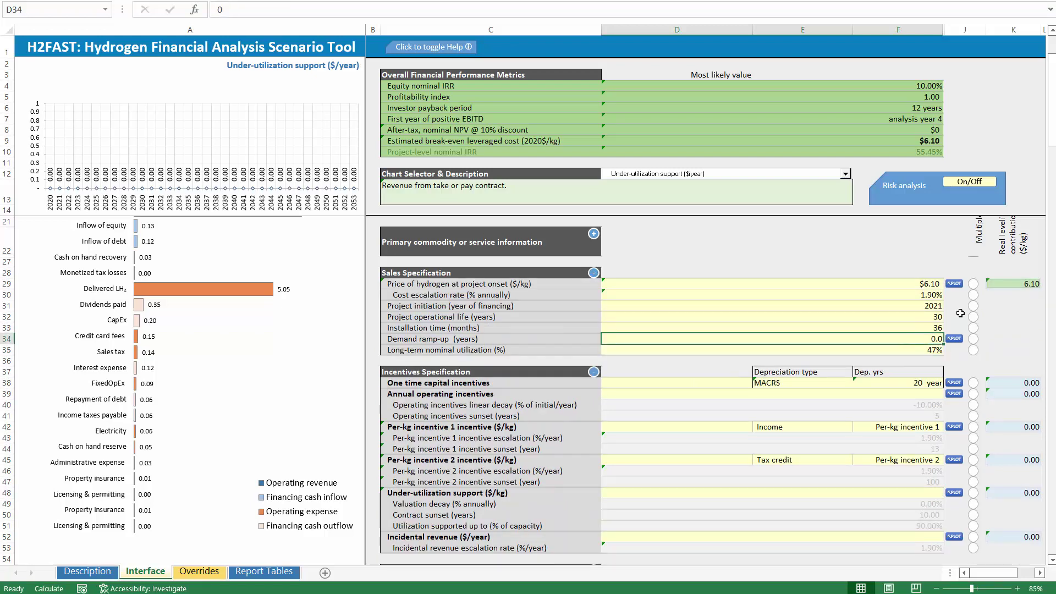
text(10)
key(Return)
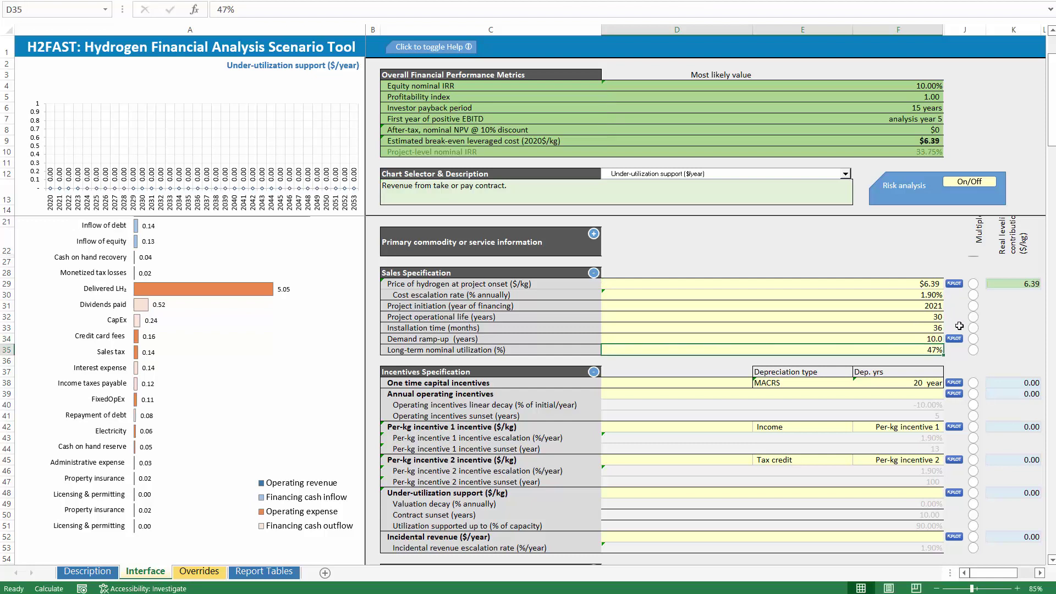
click(955, 338)
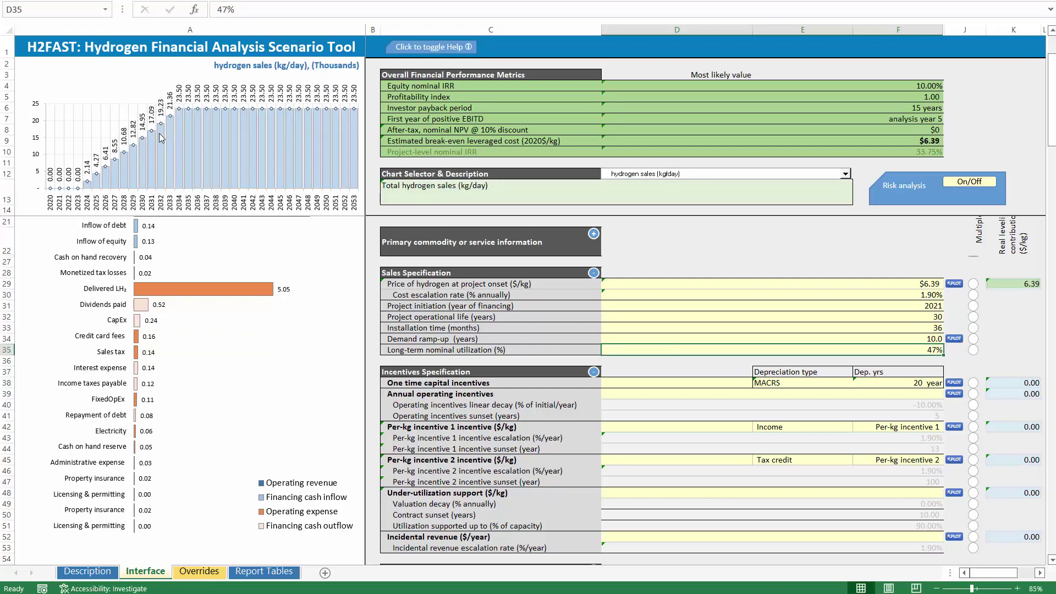
mouse_move(182, 114)
Step: Set the under-utilization support to $1 per kg in the Incentives Specification
scroll(797, 438, down, 1)
click(732, 458)
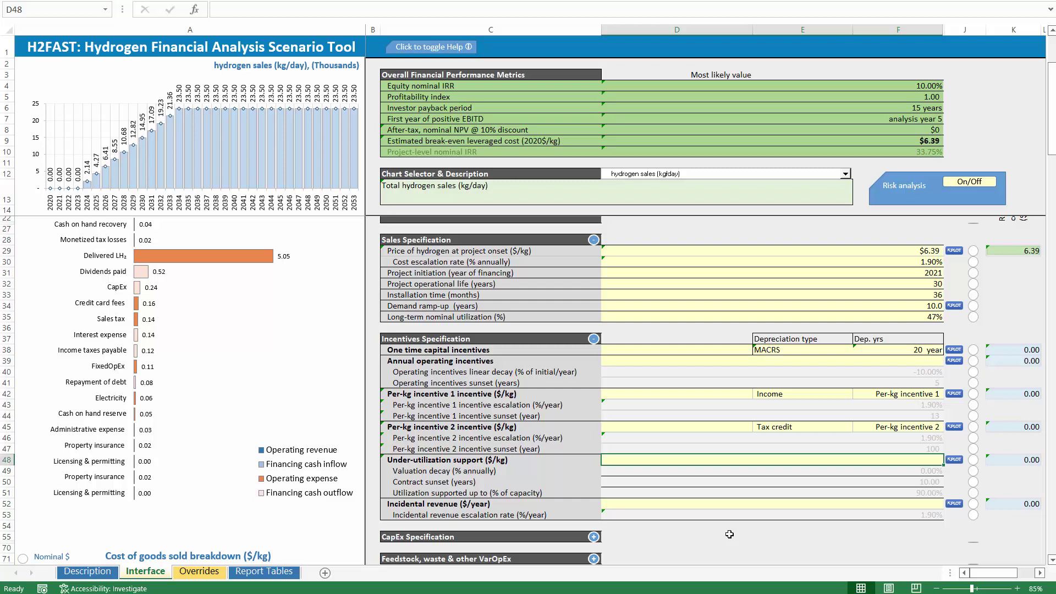
text(1)
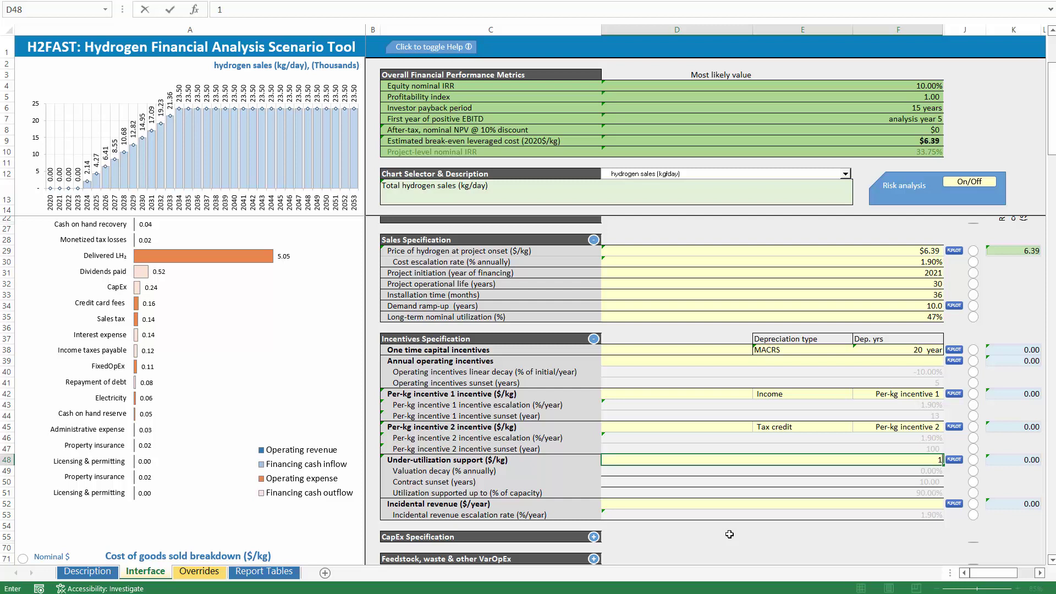
click(770, 474)
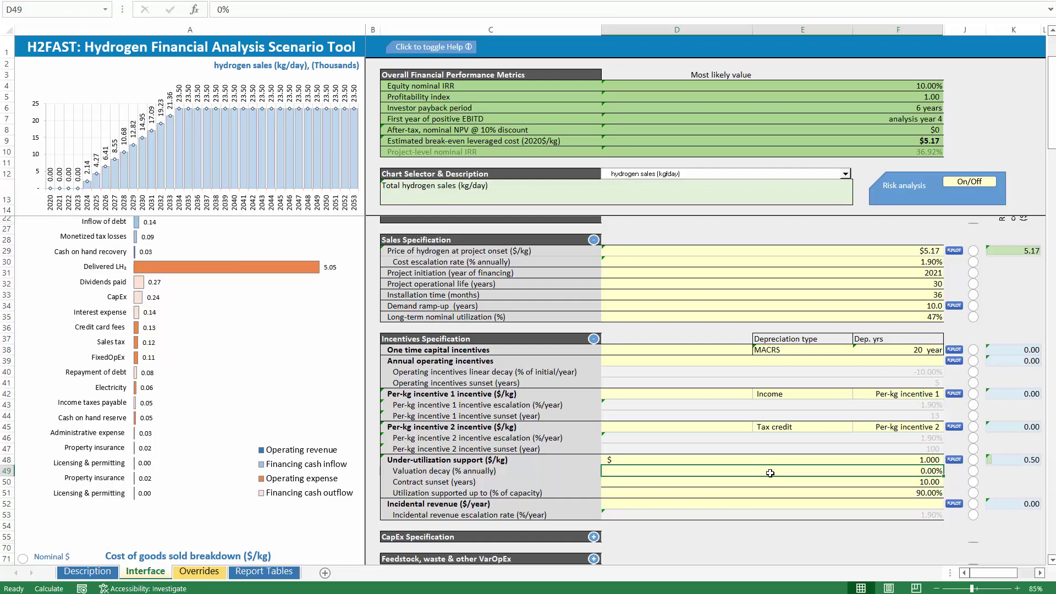
Step: Set the under-utilization contract sunset to 10 years and the utilization supported to up to 40% of capacity
key(Down)
key(BackSpace)
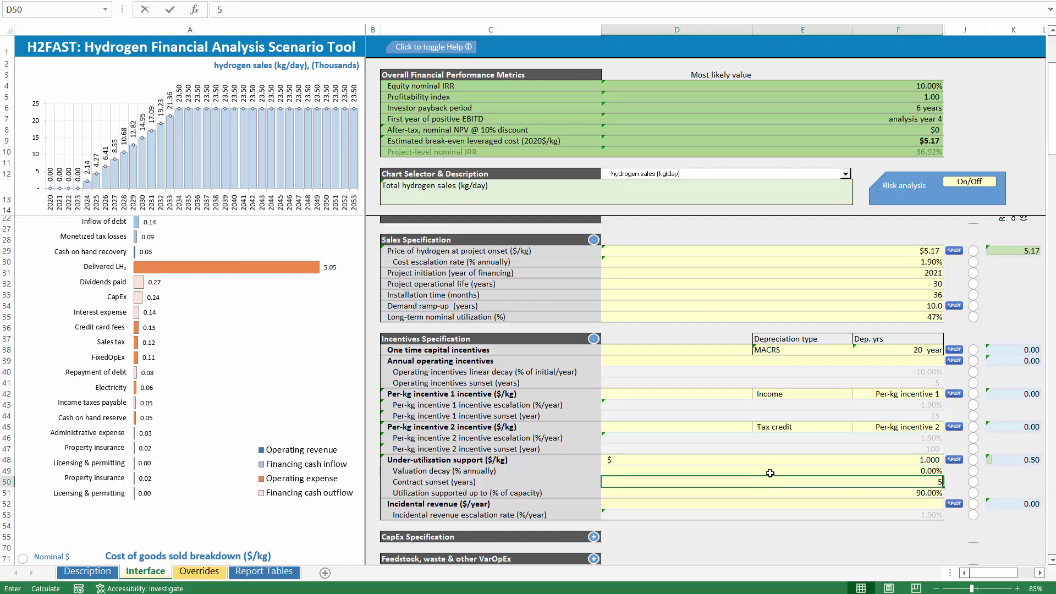
text(10)
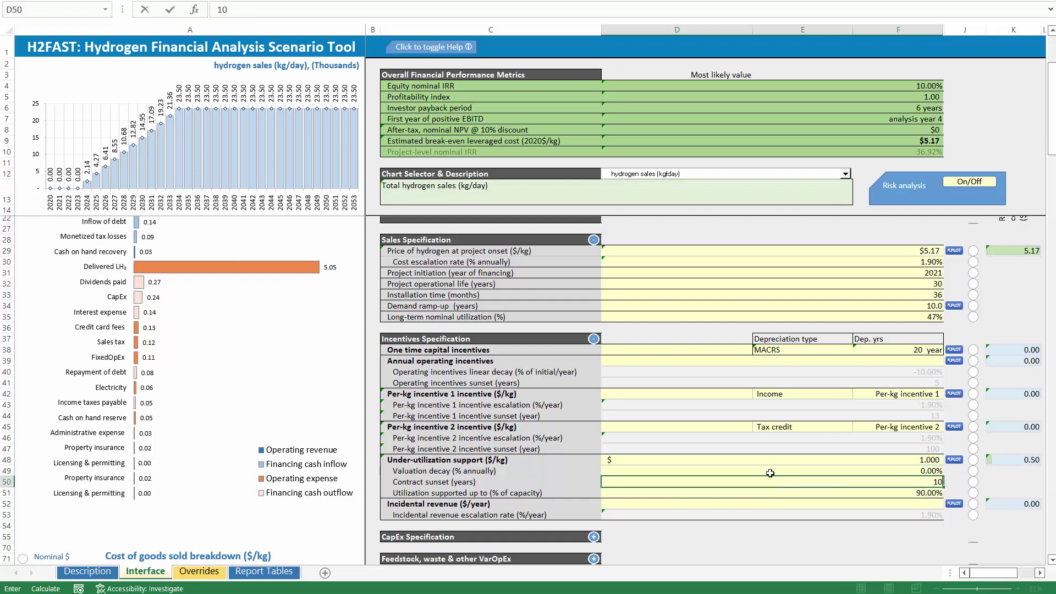
key(Return)
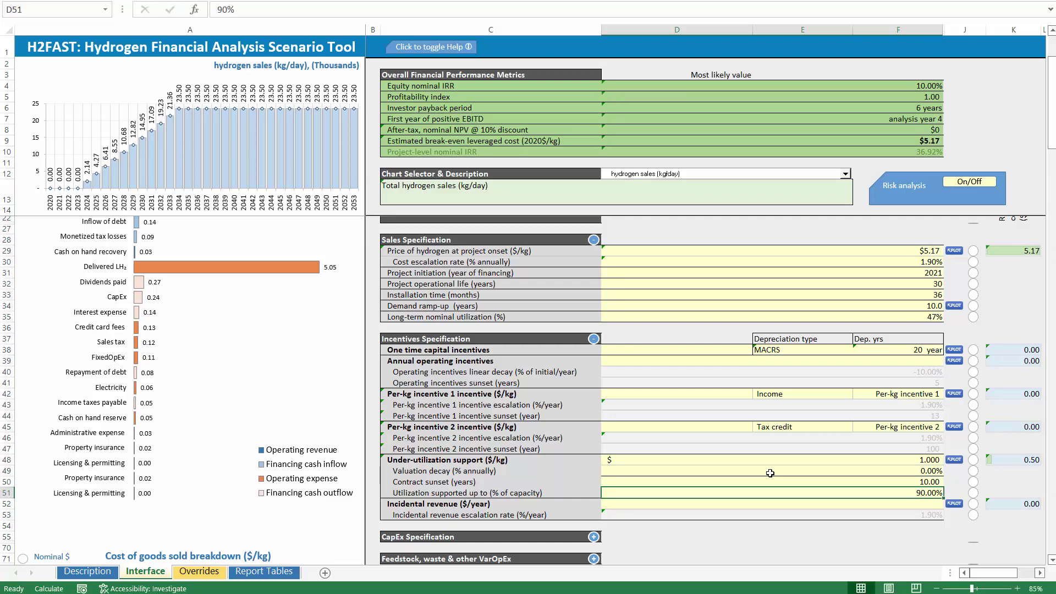
text(40)
key(Return)
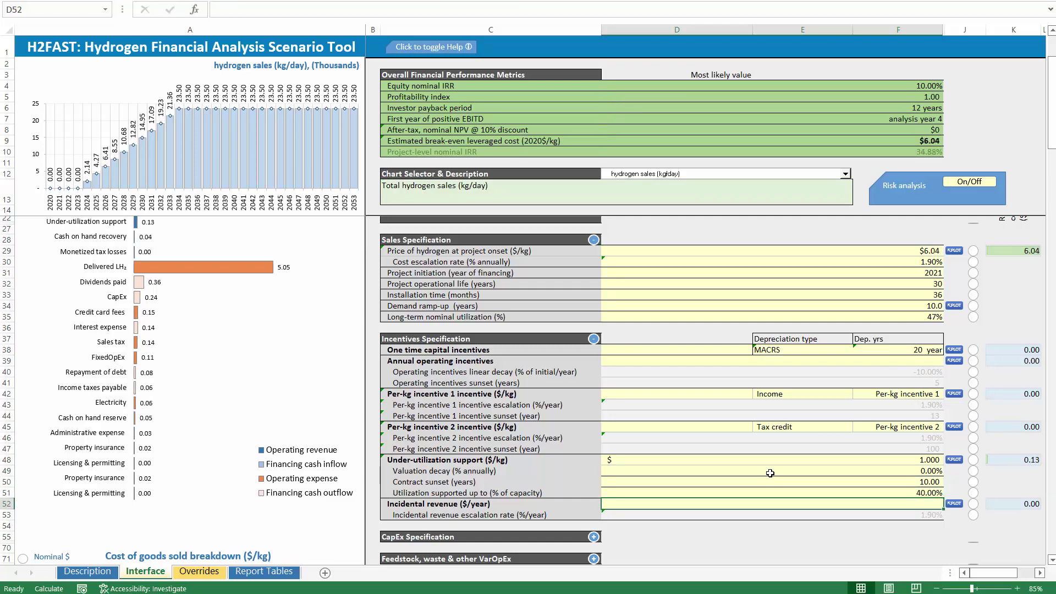
Step: Chart the under-utilization support ($/year) and compare it with the hydrogen sales (kg/day) chart
click(870, 461)
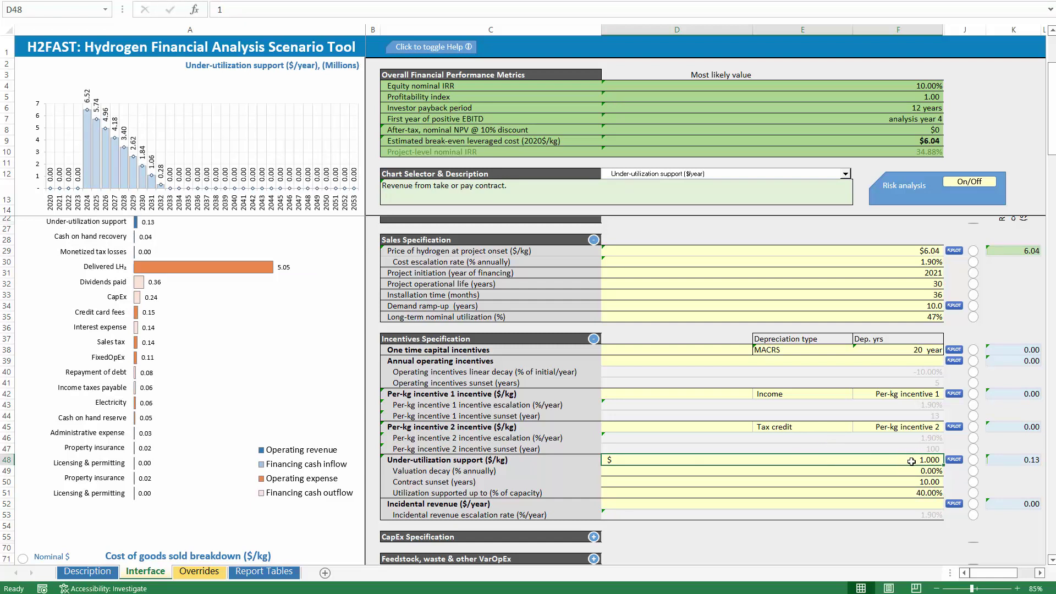
click(912, 493)
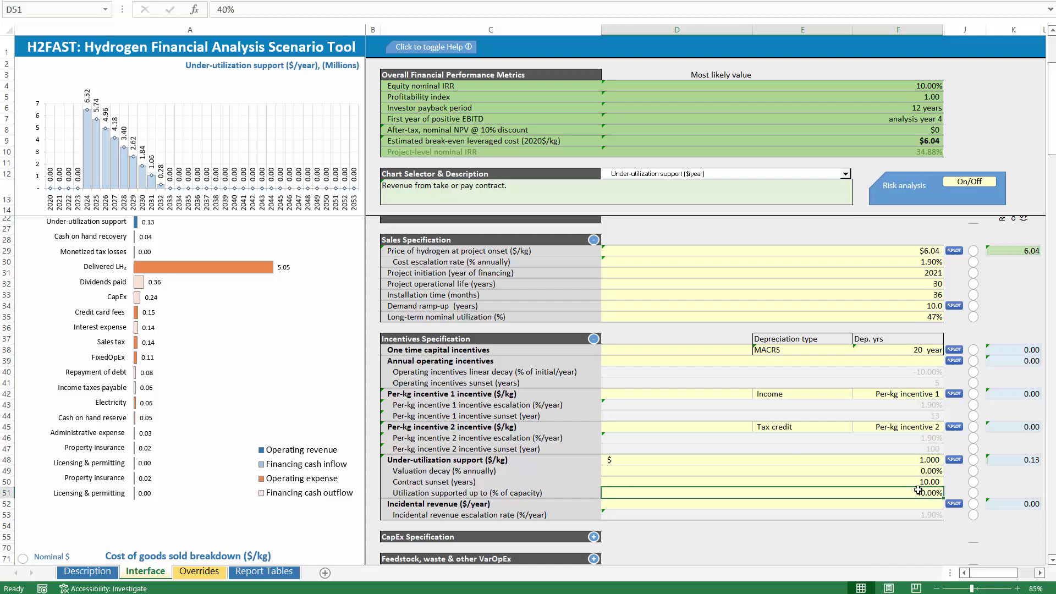
click(954, 305)
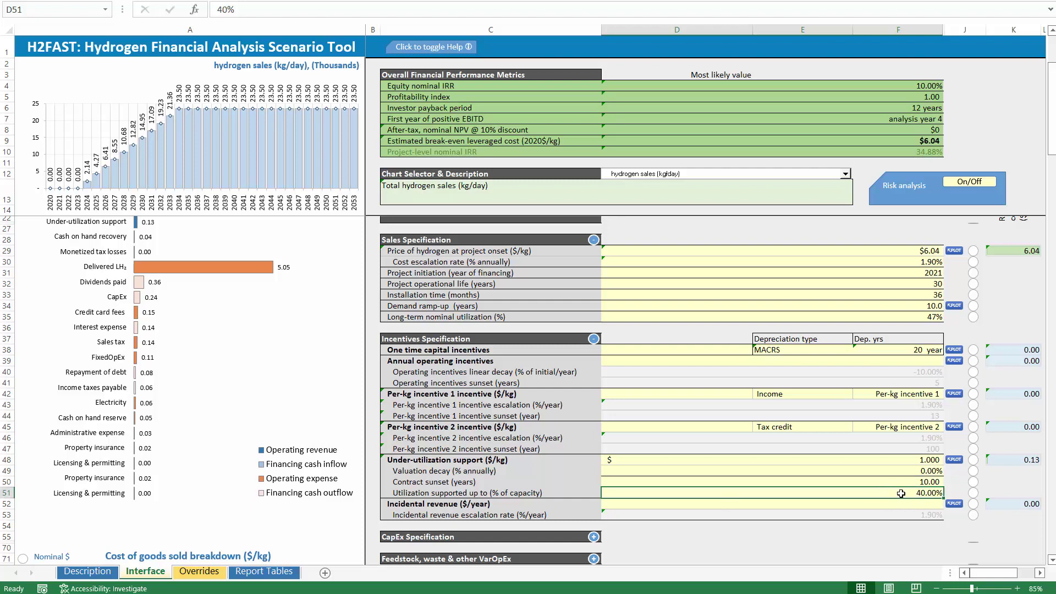
click(912, 456)
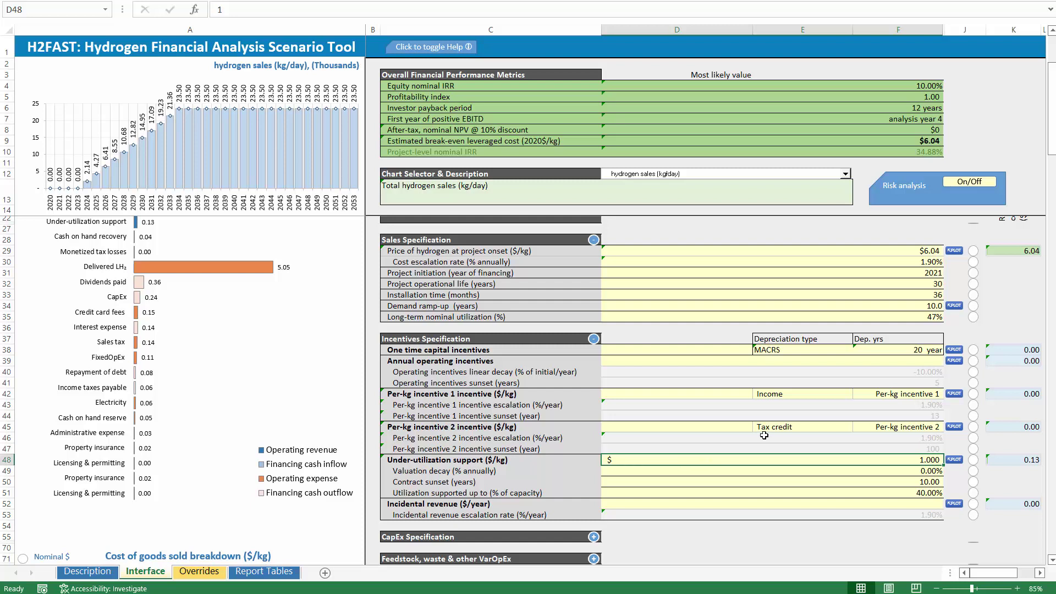
click(577, 482)
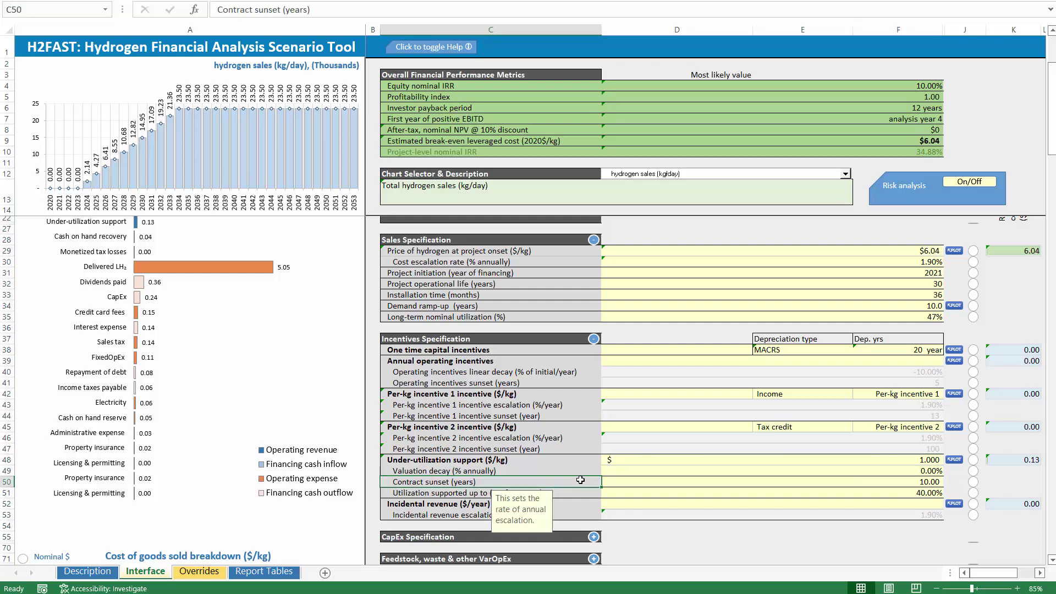
Step: Chart the under-utilization support again, set its contract sunset to 5 years, and examine the yearly support
click(923, 479)
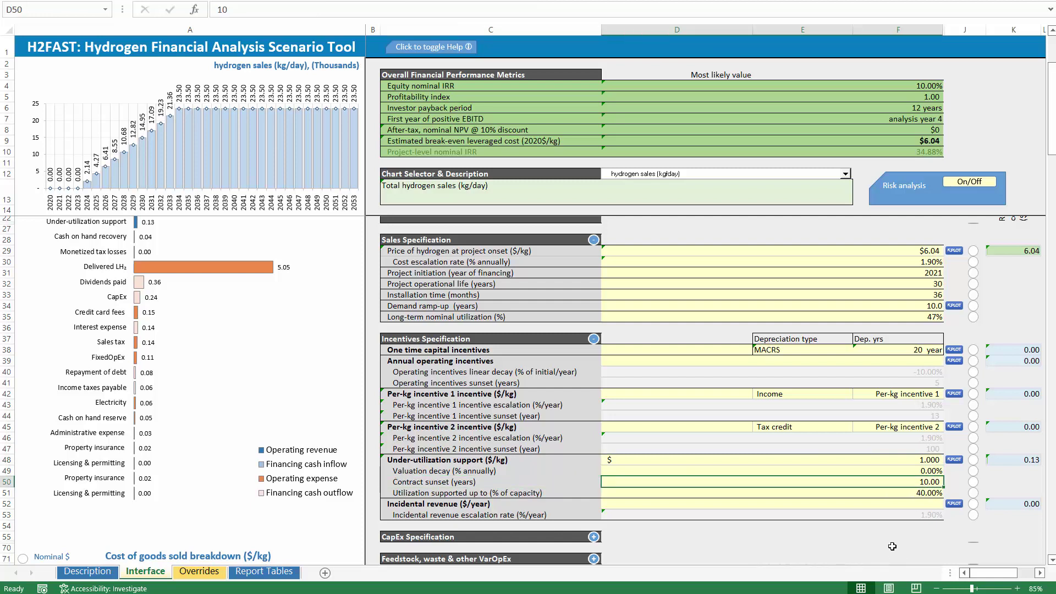
click(955, 462)
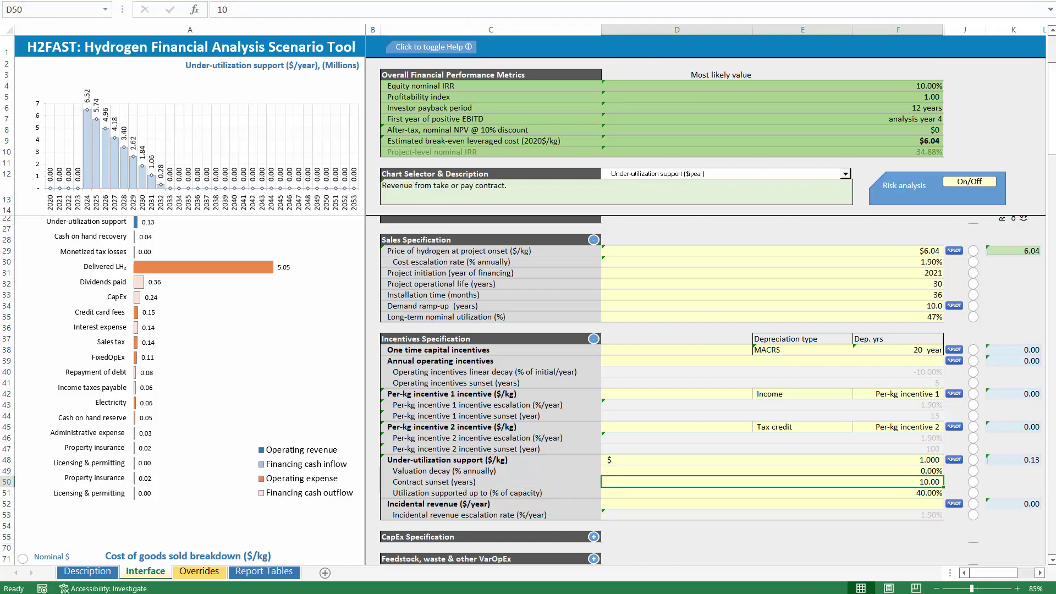
text(5)
key(Return)
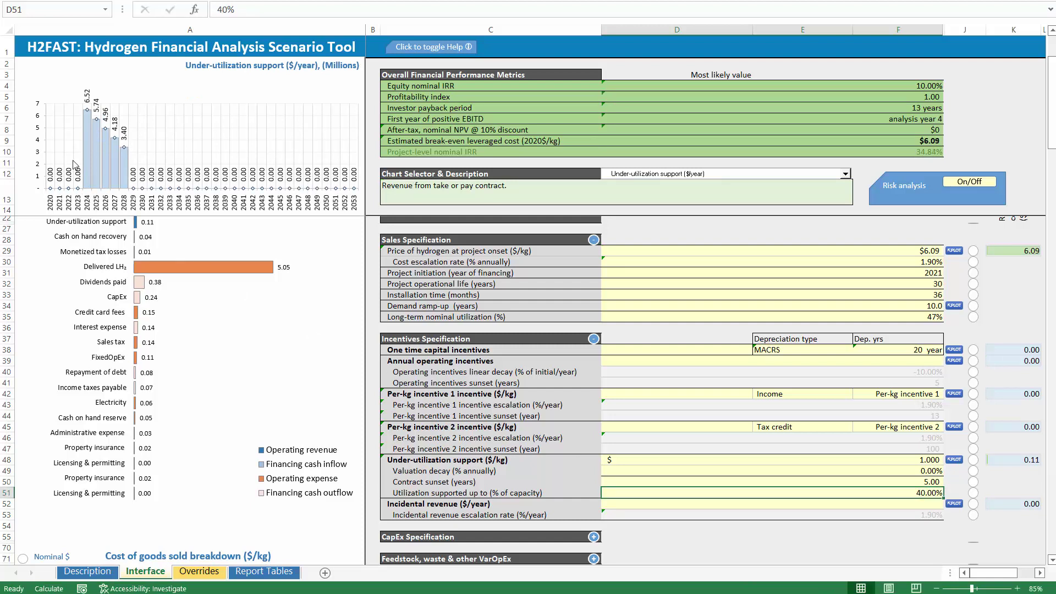
mouse_move(128, 156)
Step: Clear the under-utilization support ($/kg) amount
click(744, 481)
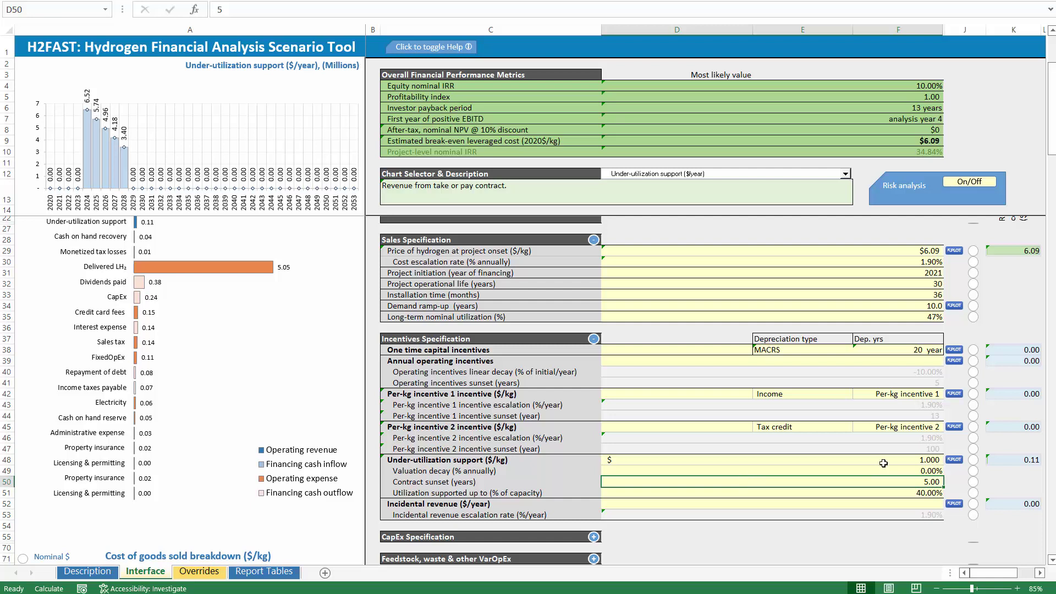
key(Up)
key(Up)
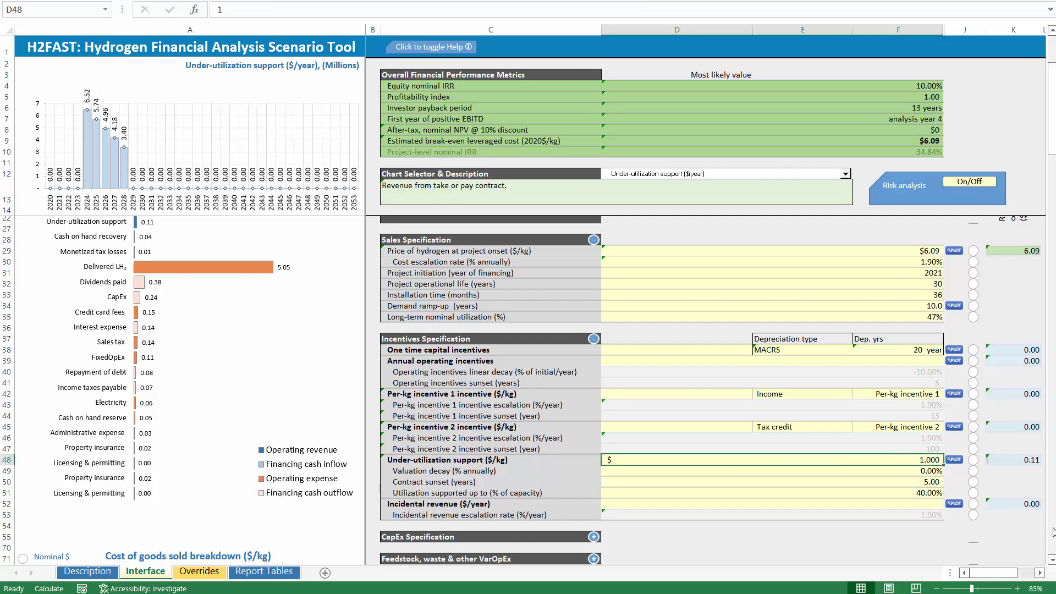
key(Delete)
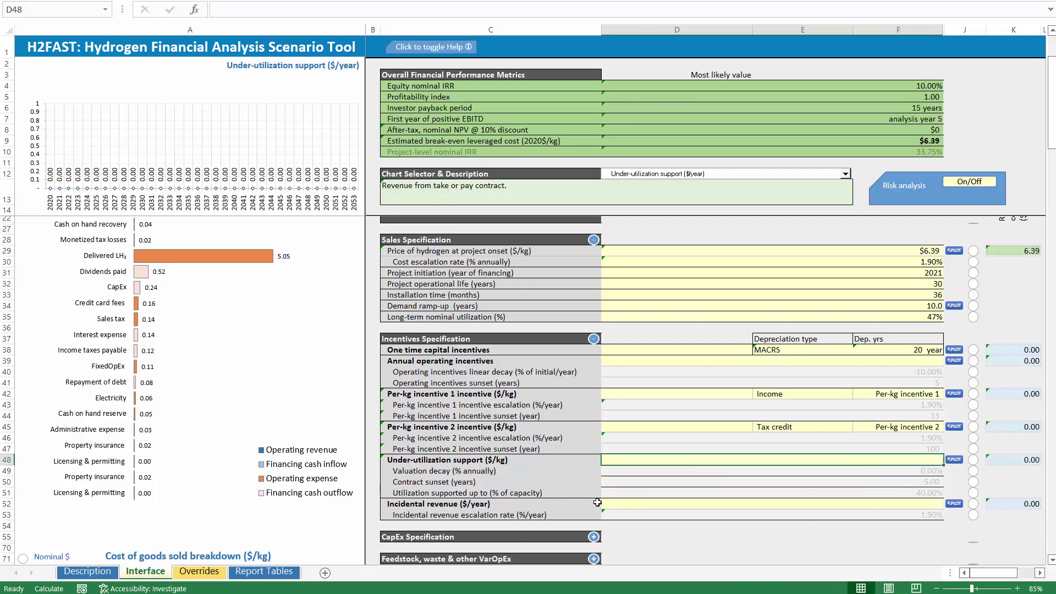
Step: Select the incidental revenue input and chart the incidental revenue ($/year)
click(649, 504)
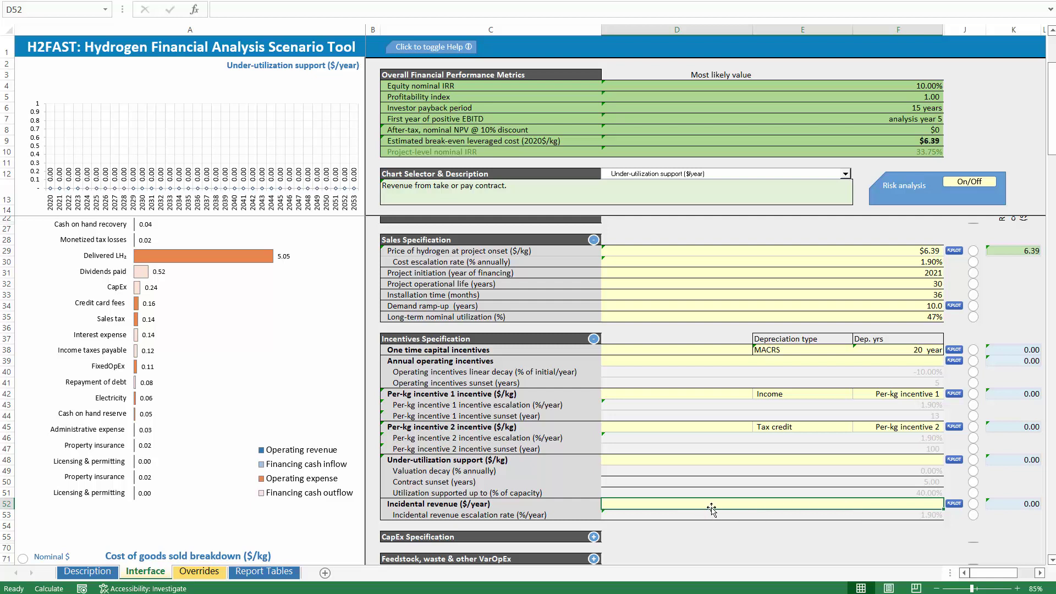
click(954, 504)
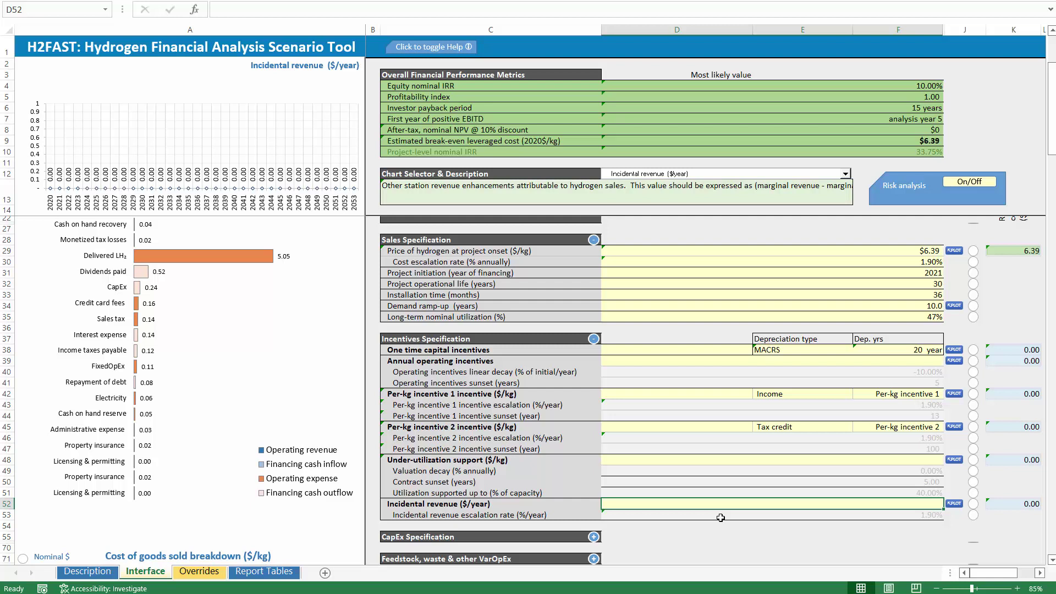
Step: Enter an incidental revenue of $10,000 per year, examine its yearly chart, and clear the amount again
text(10)
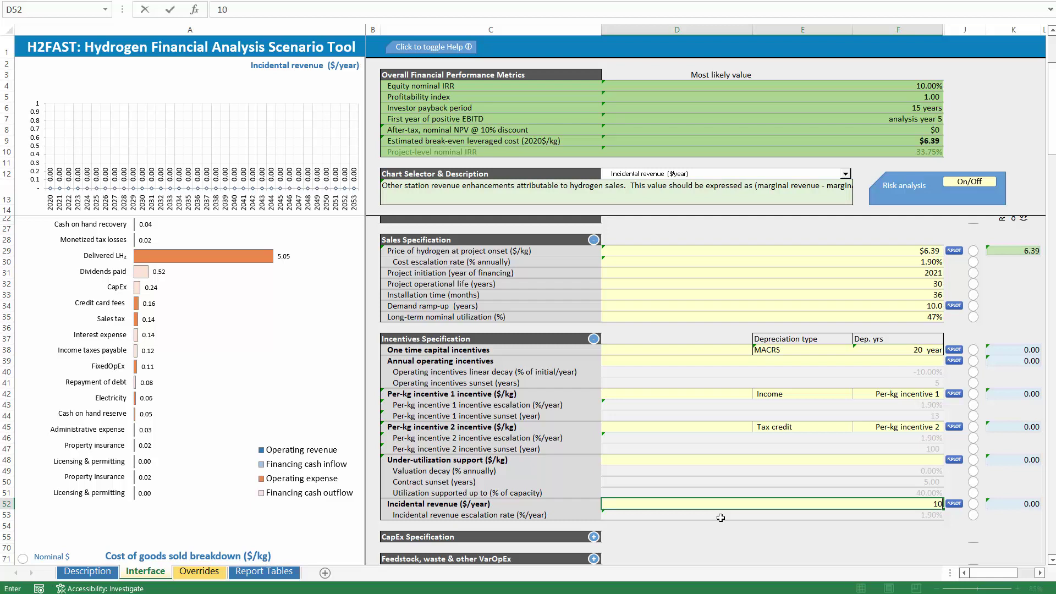
text(000)
key(Return)
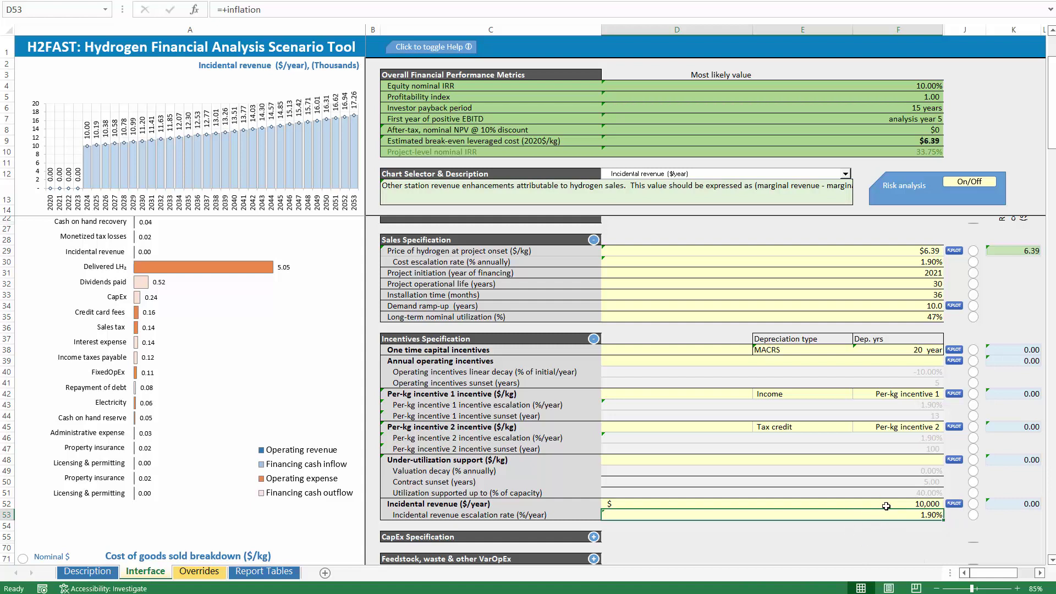
click(887, 506)
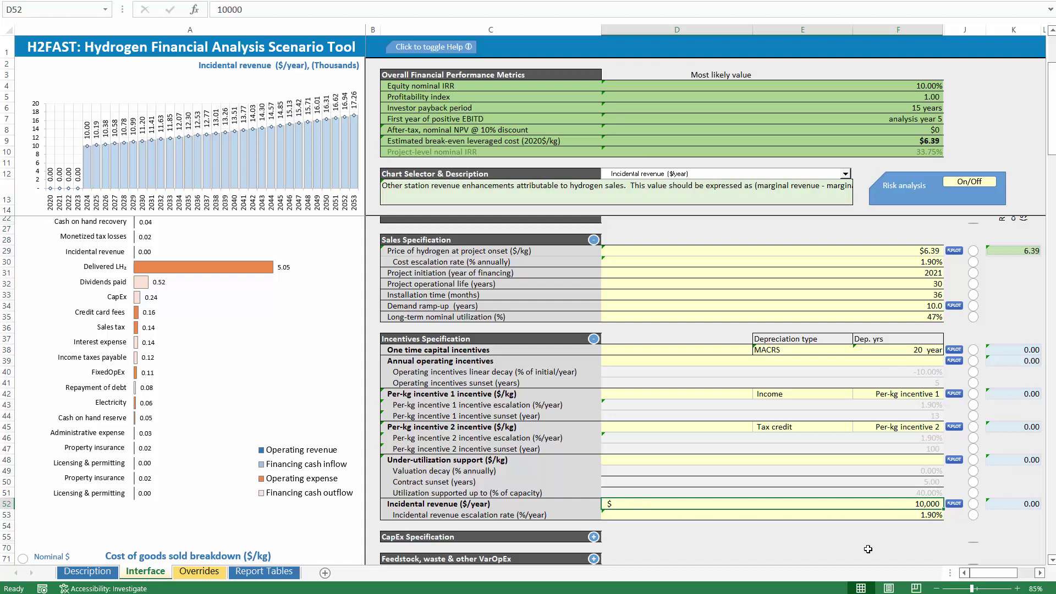
key(Delete)
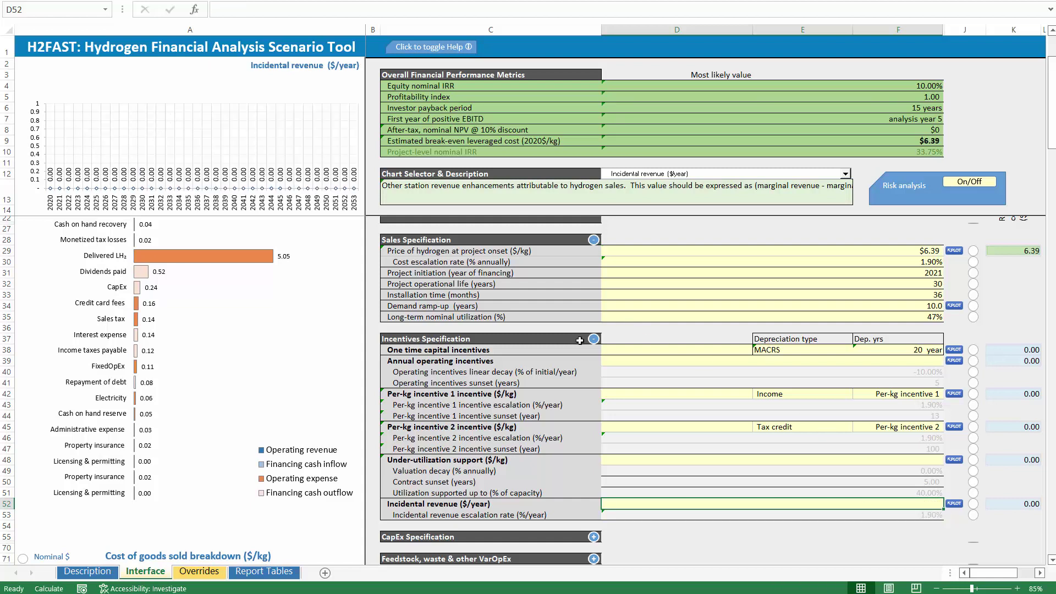
Step: Collapse the Incentives Specification and Sales Specification sections and expand the CapEx Specification section
click(449, 339)
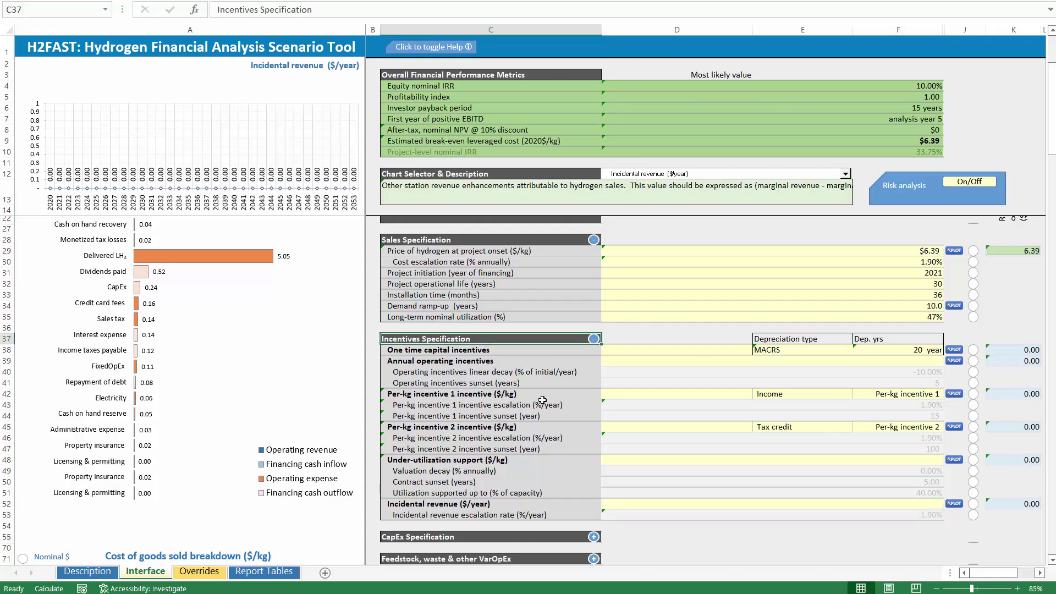
click(594, 339)
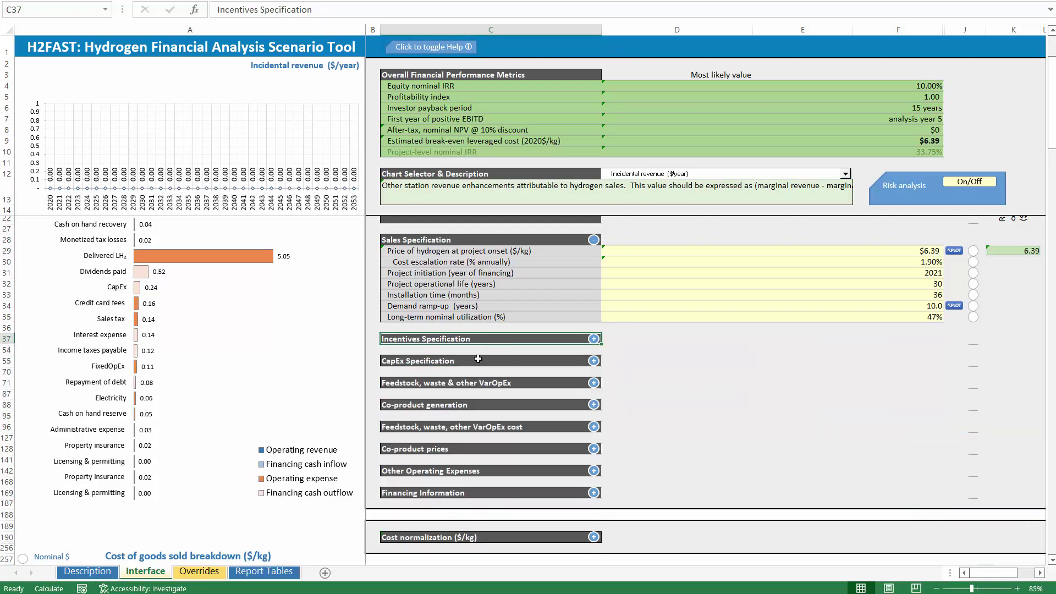
click(477, 361)
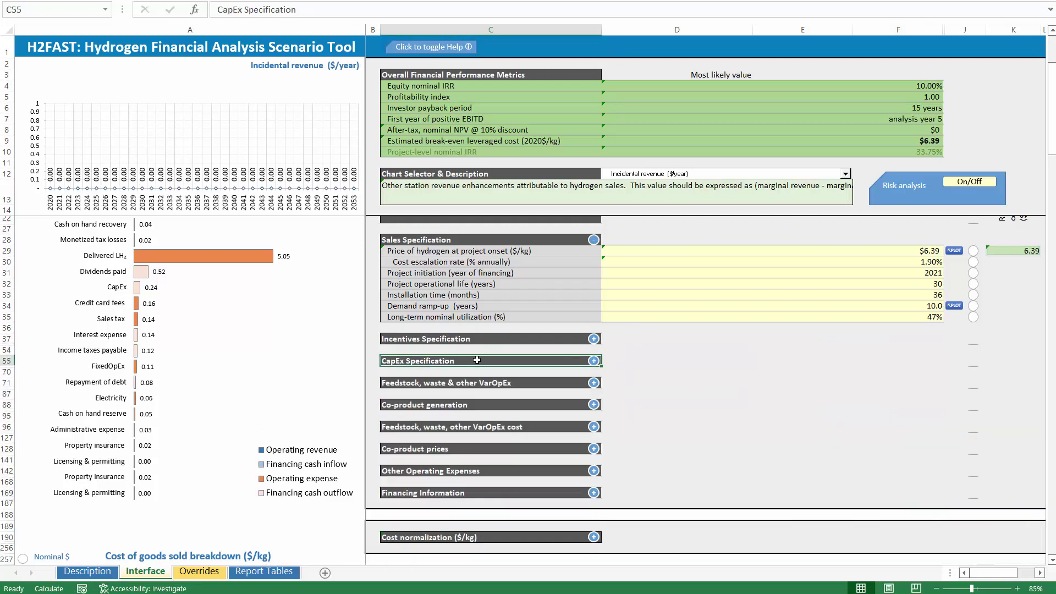
click(594, 361)
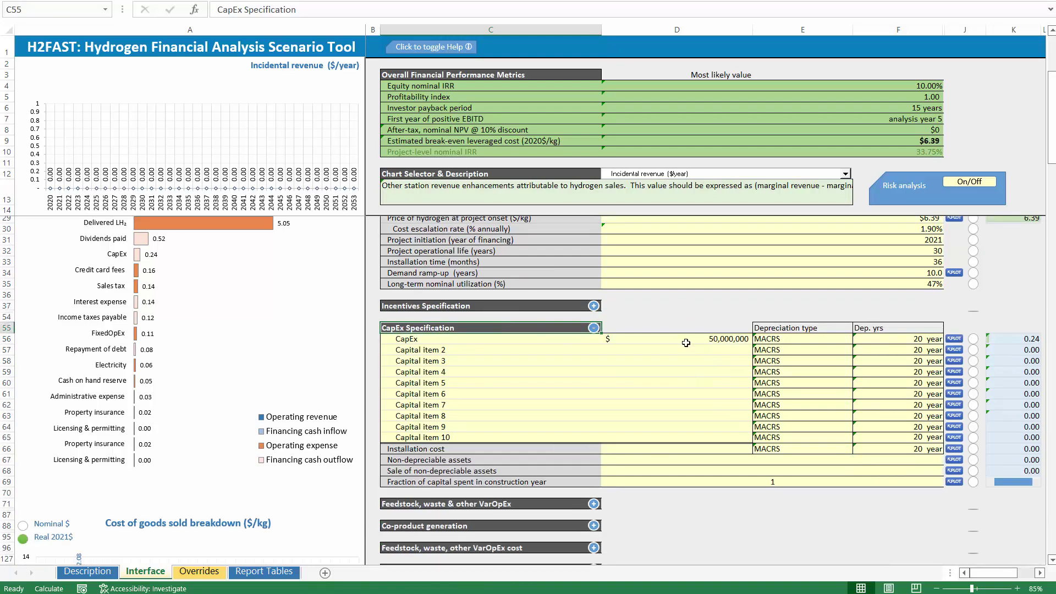
click(593, 274)
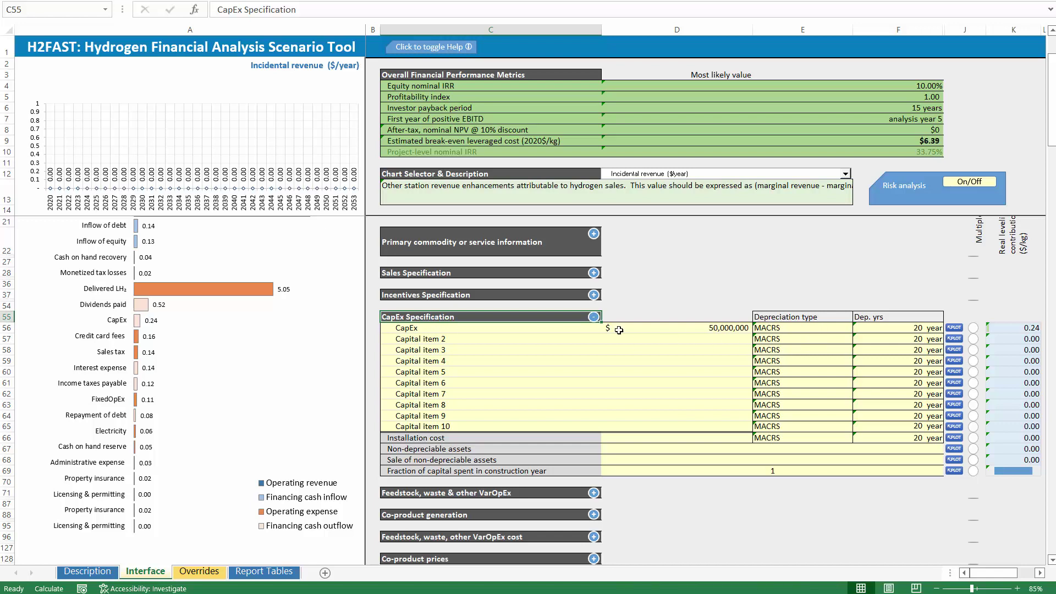
Step: Select the capital item names from CapEx through Capital item 4 in the CapEx Specification
click(434, 327)
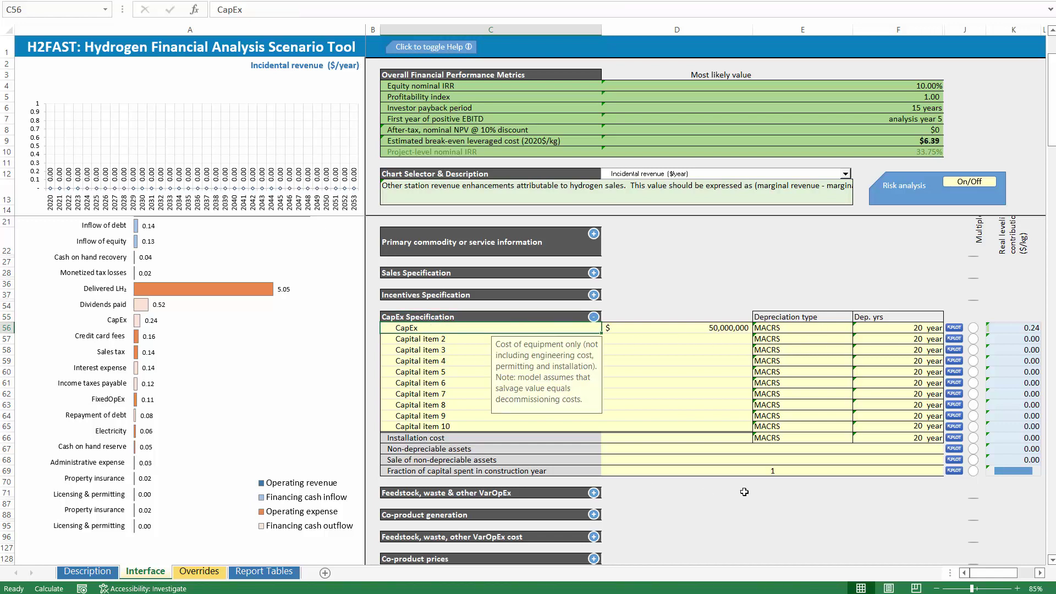
key(shift+Down)
key(shift+Down)
key(shift+Down)
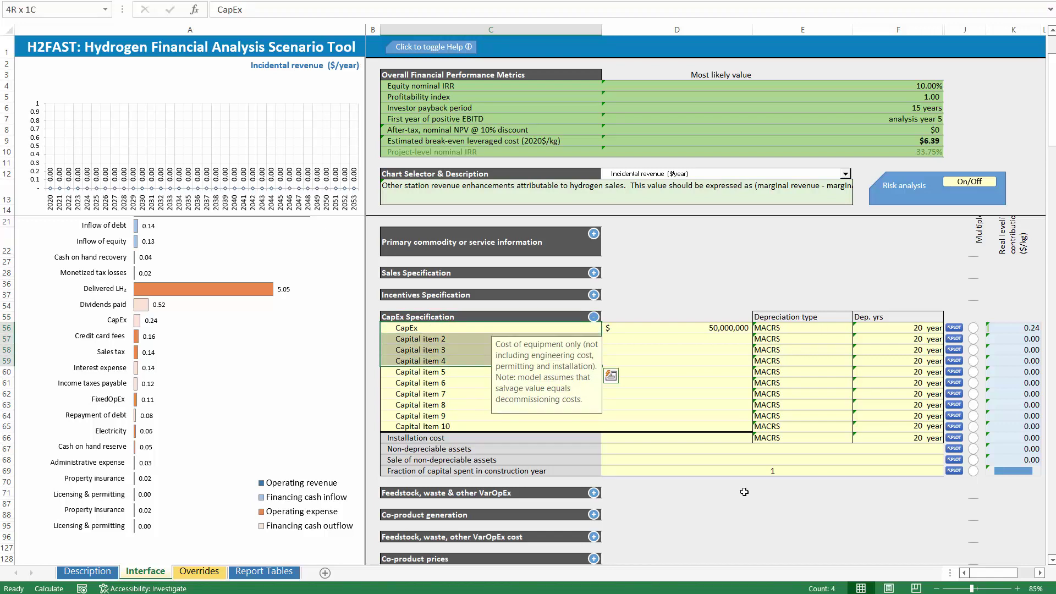
Step: Rename the CapEx line in cell C56 of the CapEx Specification section to Electrolyzer
key(Up)
key(Down)
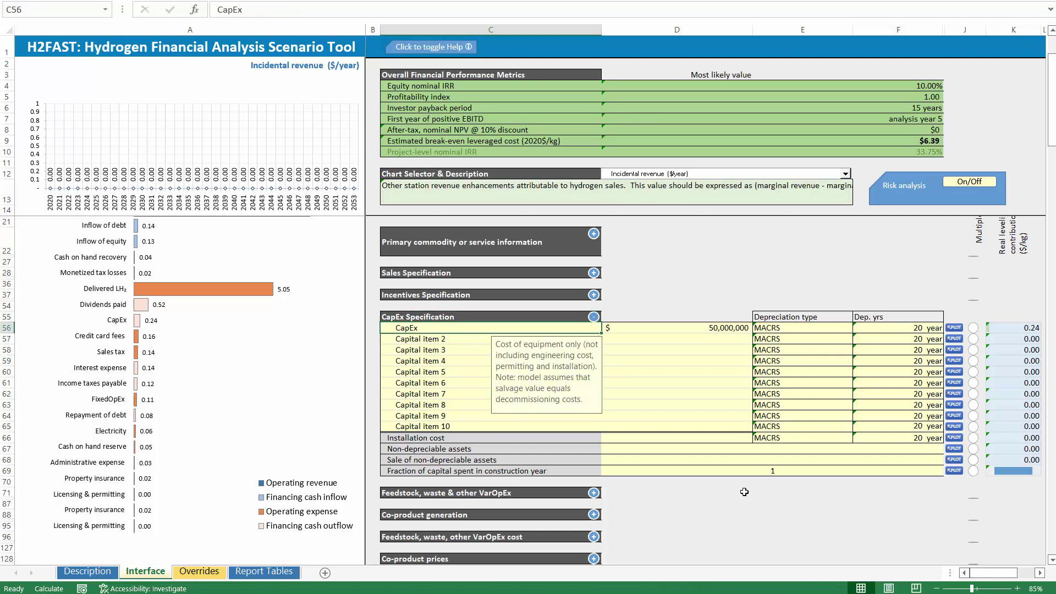
text(Electr)
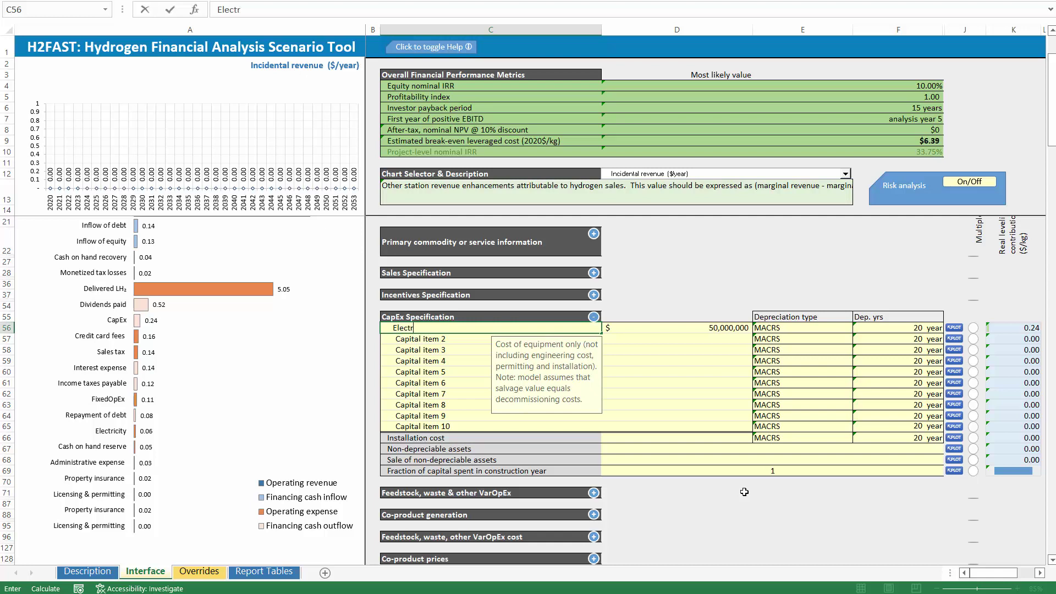
text(olyzer)
key(Tab)
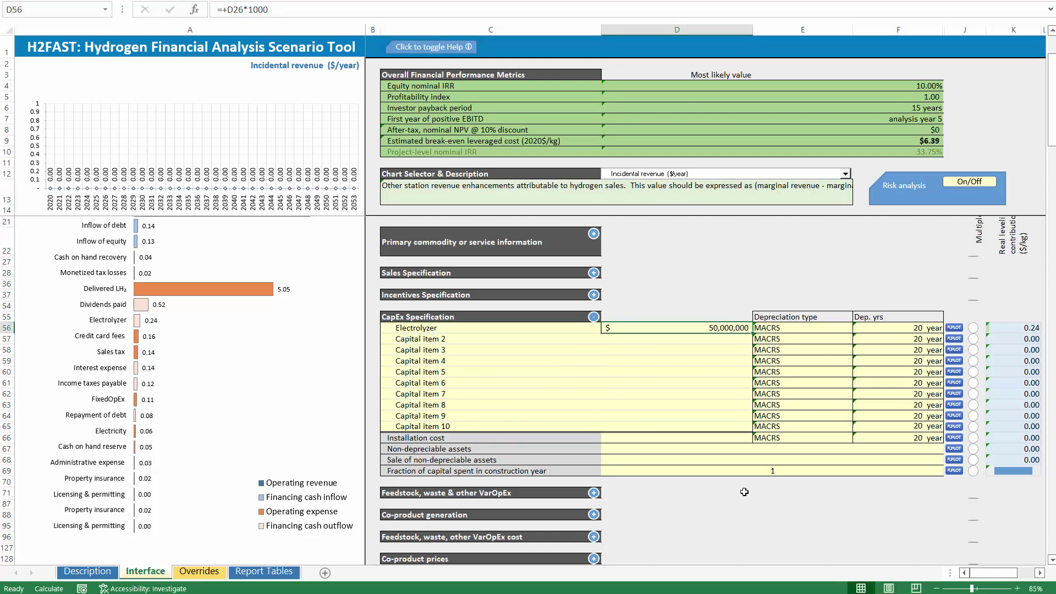
key(Up)
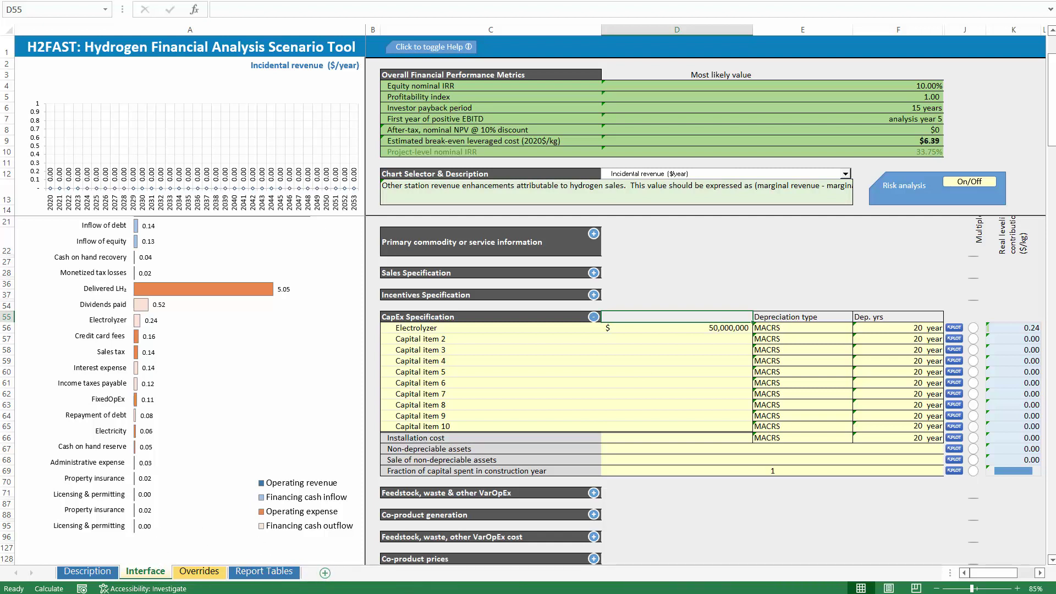
Step: Add a new worksheet to the workbook and name it Process estimation
click(325, 573)
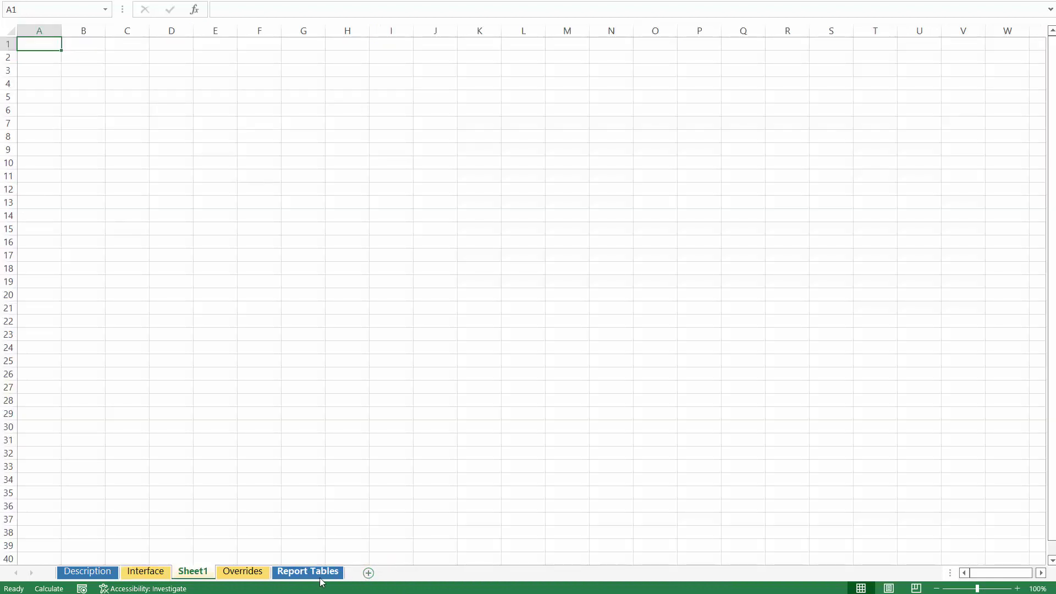
double_click(194, 572)
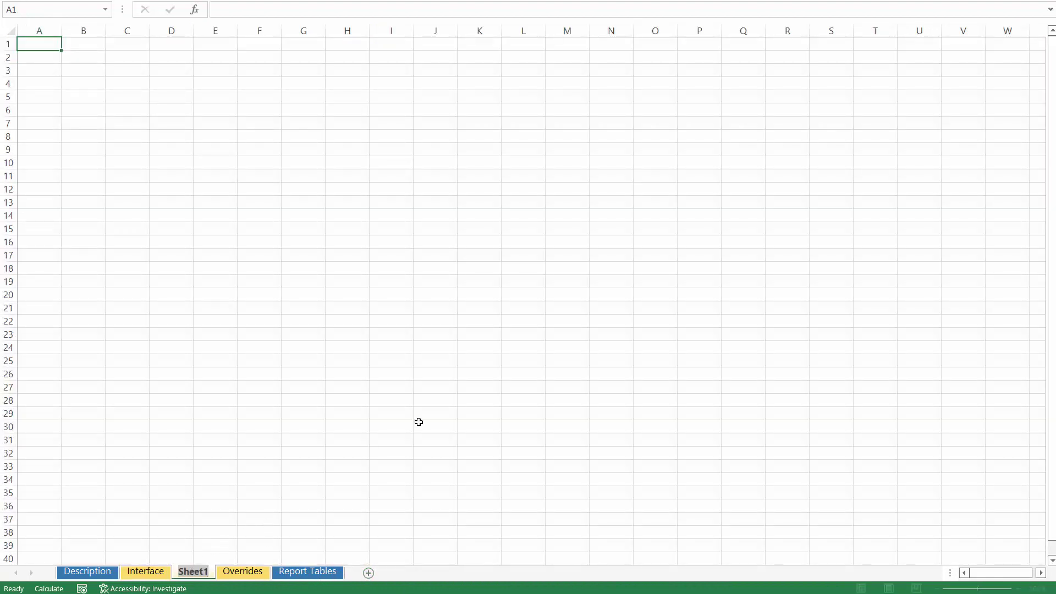
text(Process e)
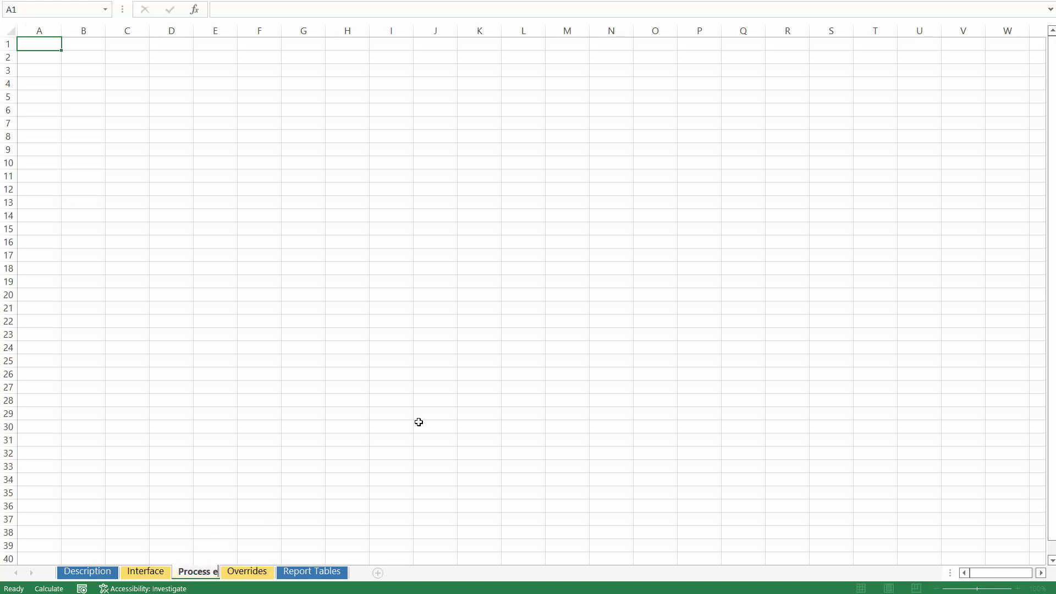
text(stimation)
key(Return)
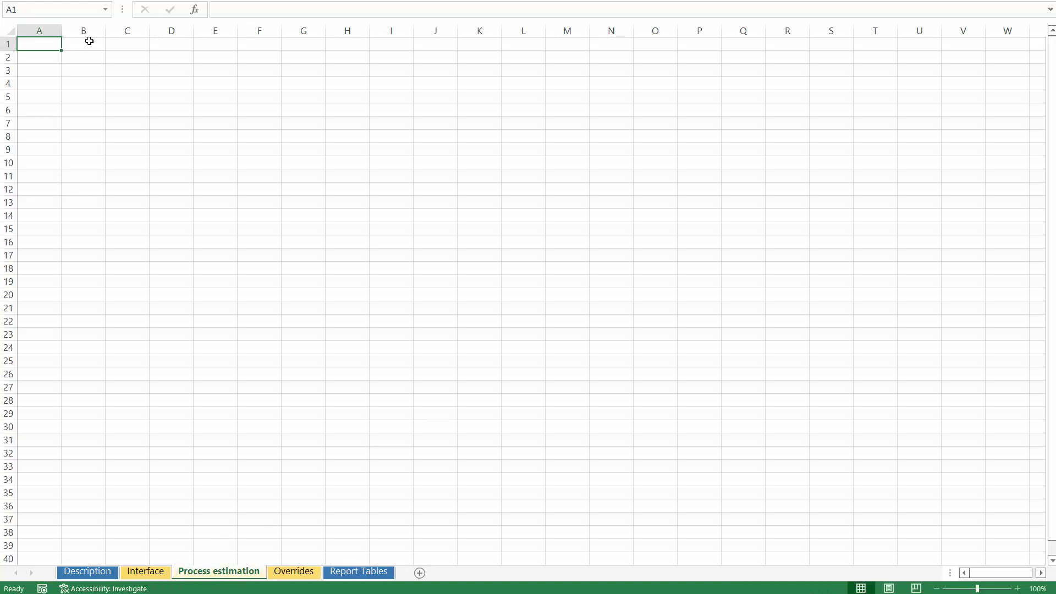
Step: Enter the label "Electrolyzer nameplate capacity" in cell A2 and widen column A to fit it
scroll(120, 103, up, 3)
click(74, 68)
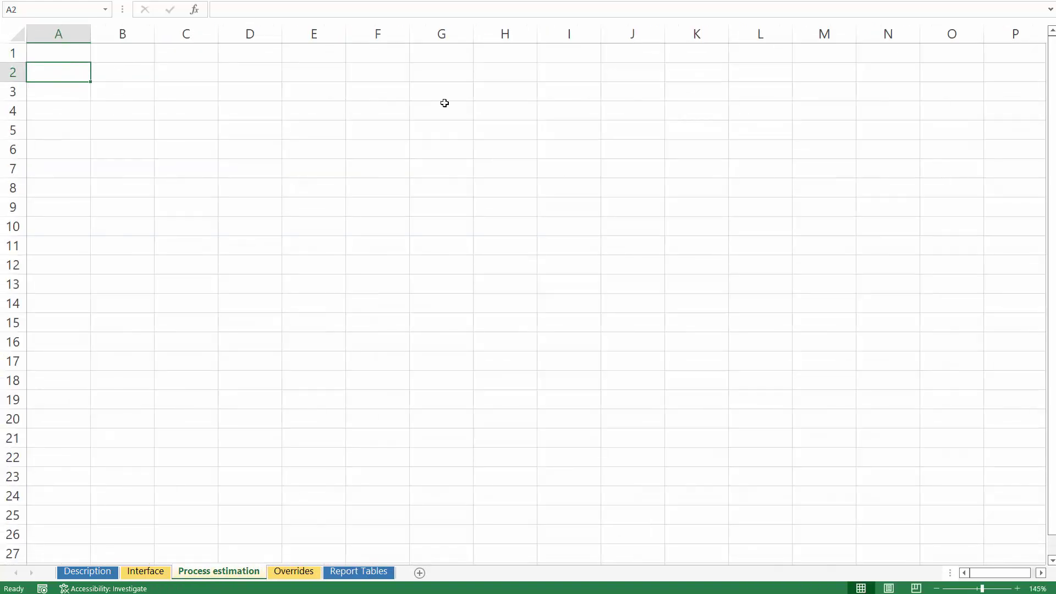
text(E)
key(BackSpace)
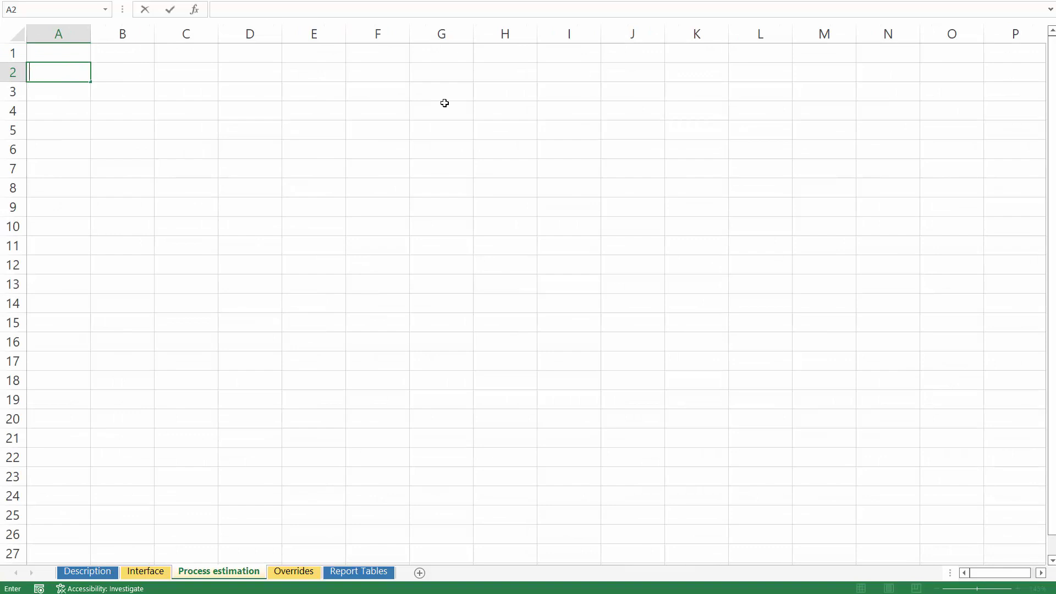
text(Electrolyzer na)
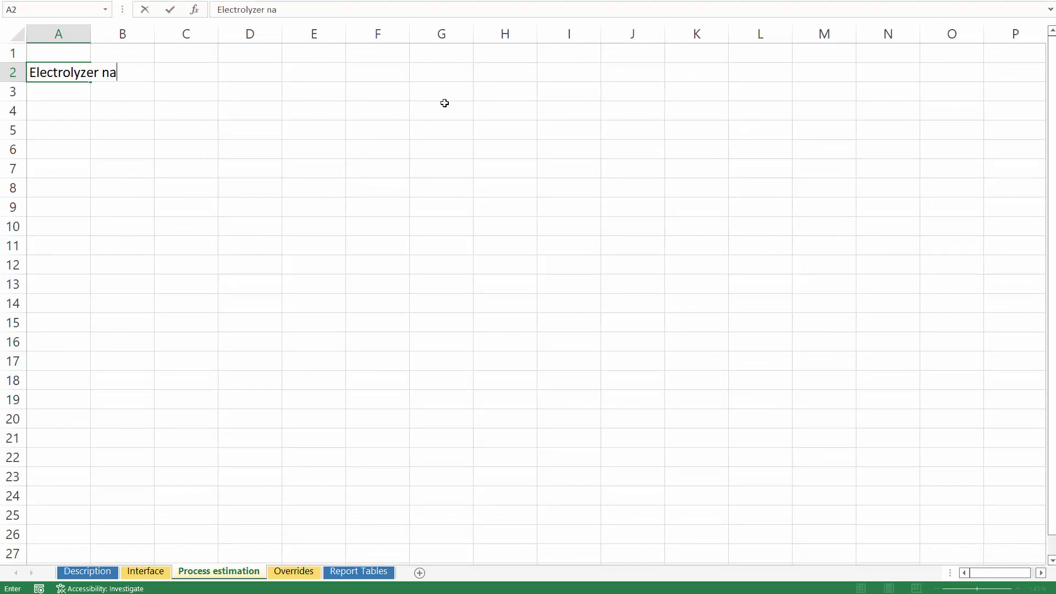
text(meplate cap)
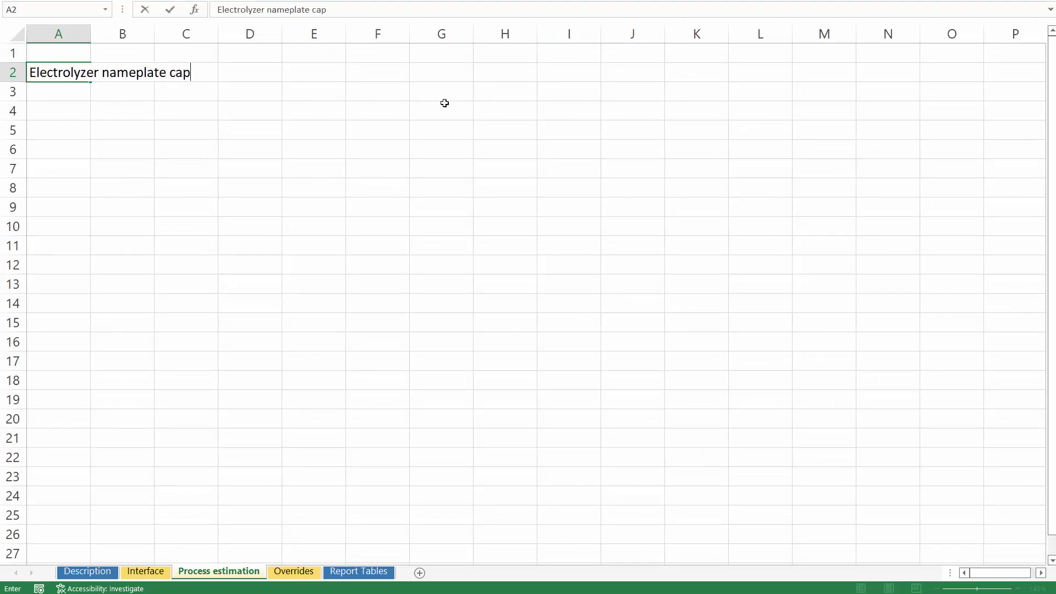
text(acity)
key(Tab)
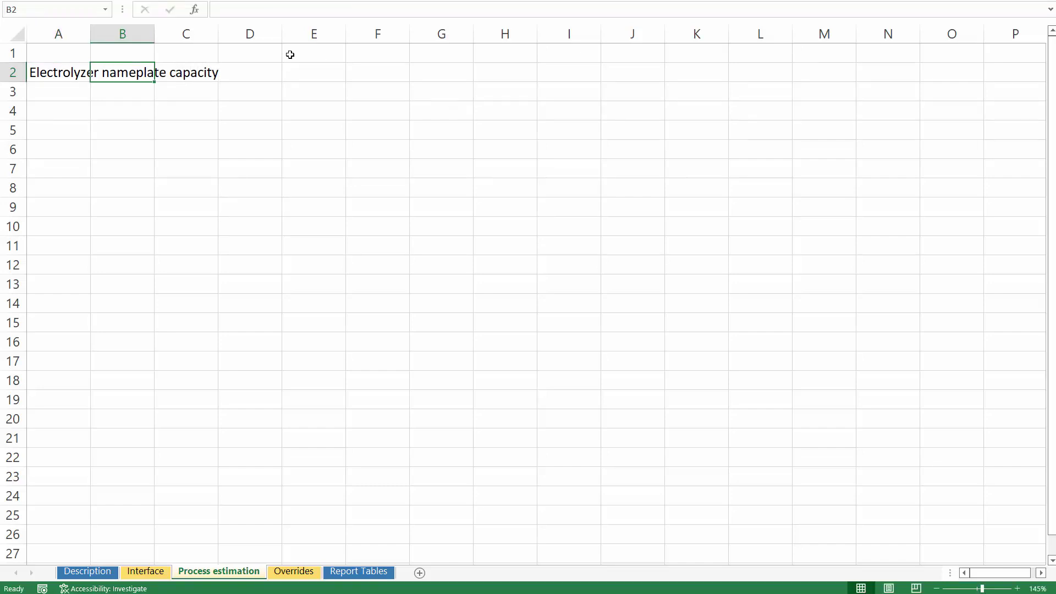
drag(88, 32, 224, 32)
text(+)
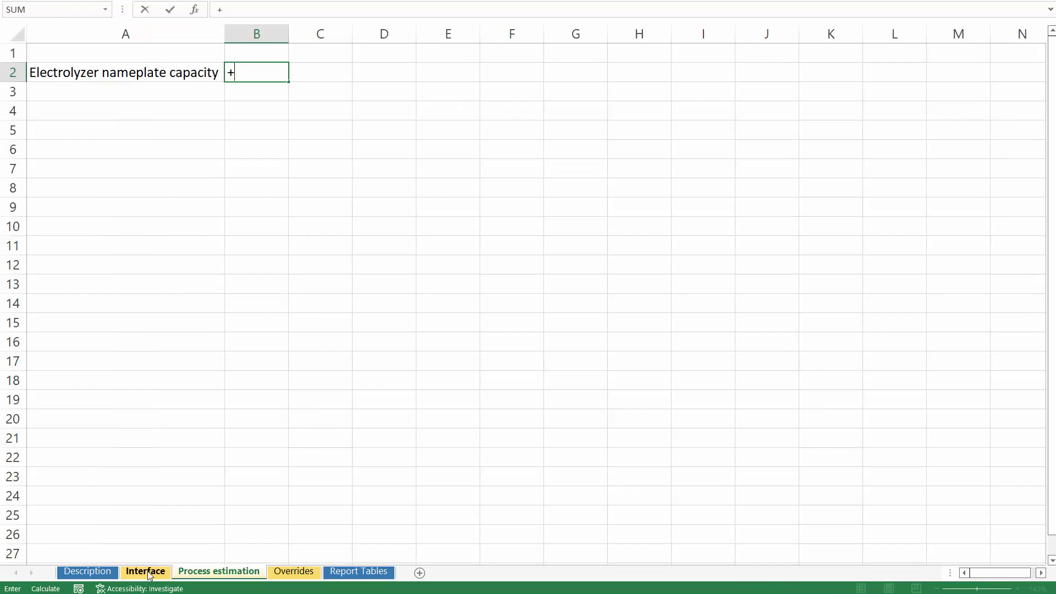
click(147, 573)
click(600, 238)
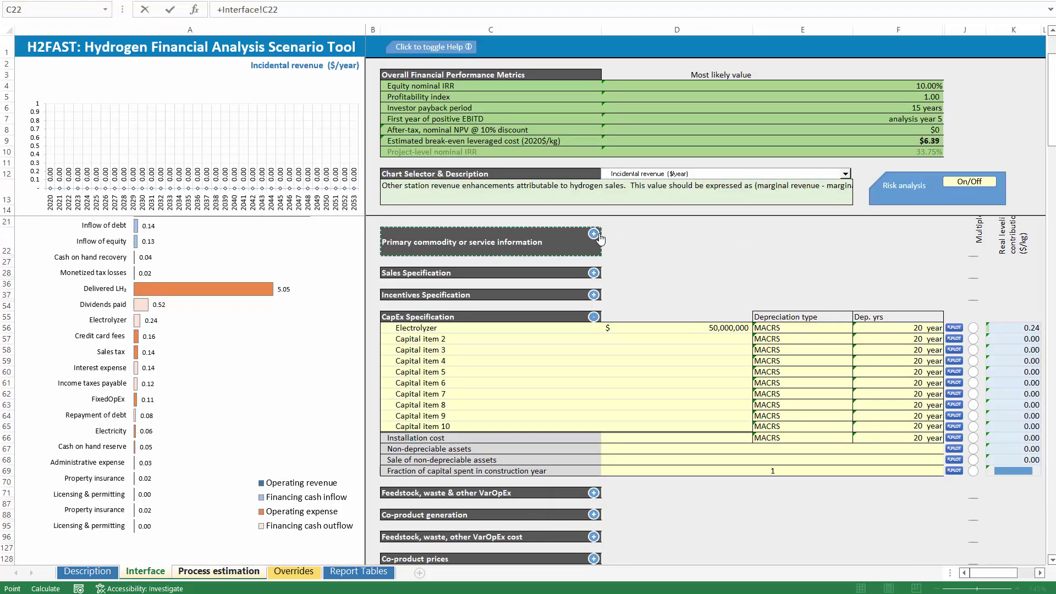
key(Escape)
Step: Link Process estimation cell B2 to the nameplate capacity in the Interface sheet's primary commodity section, and enter the unit kg/day in C2
click(157, 562)
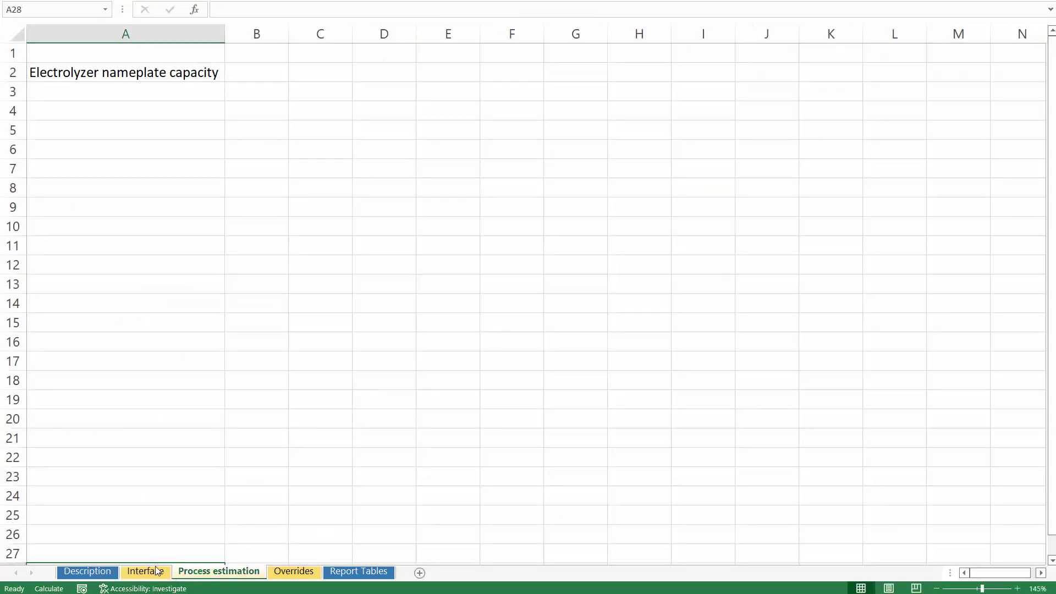
click(157, 571)
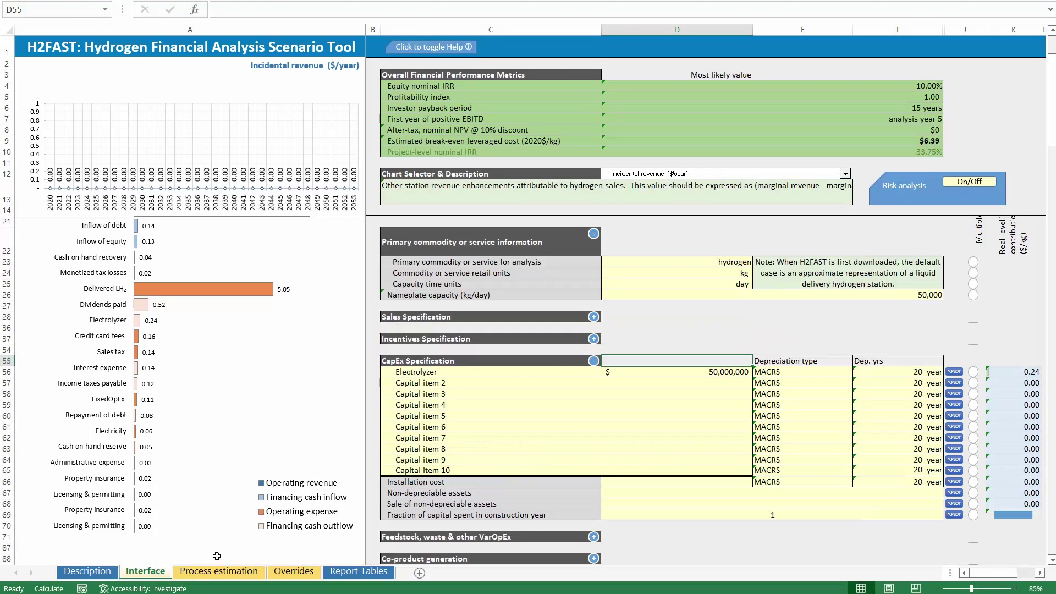
click(239, 575)
click(291, 77)
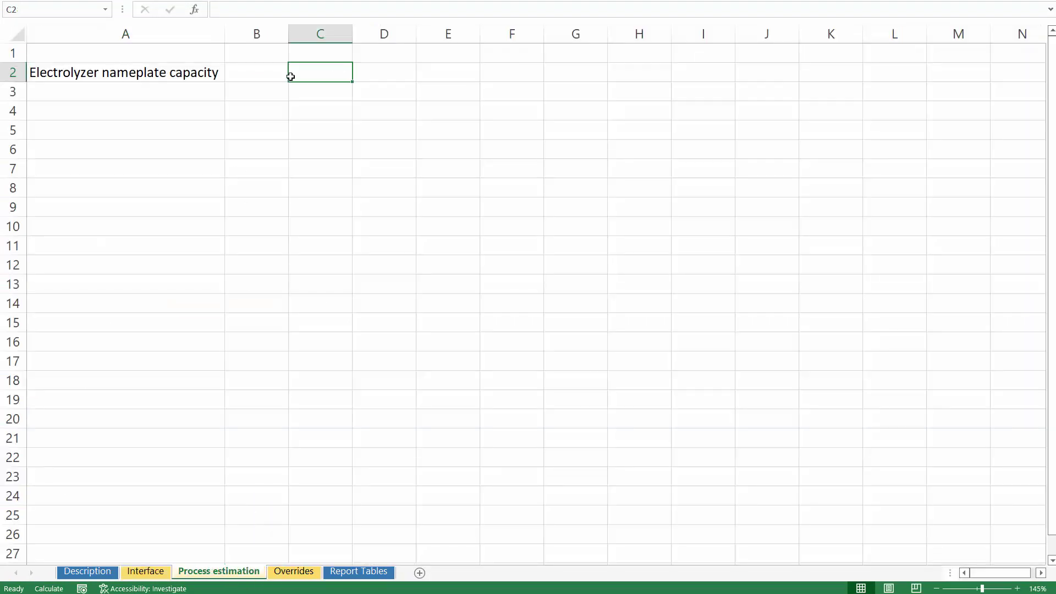
click(265, 73)
text(+)
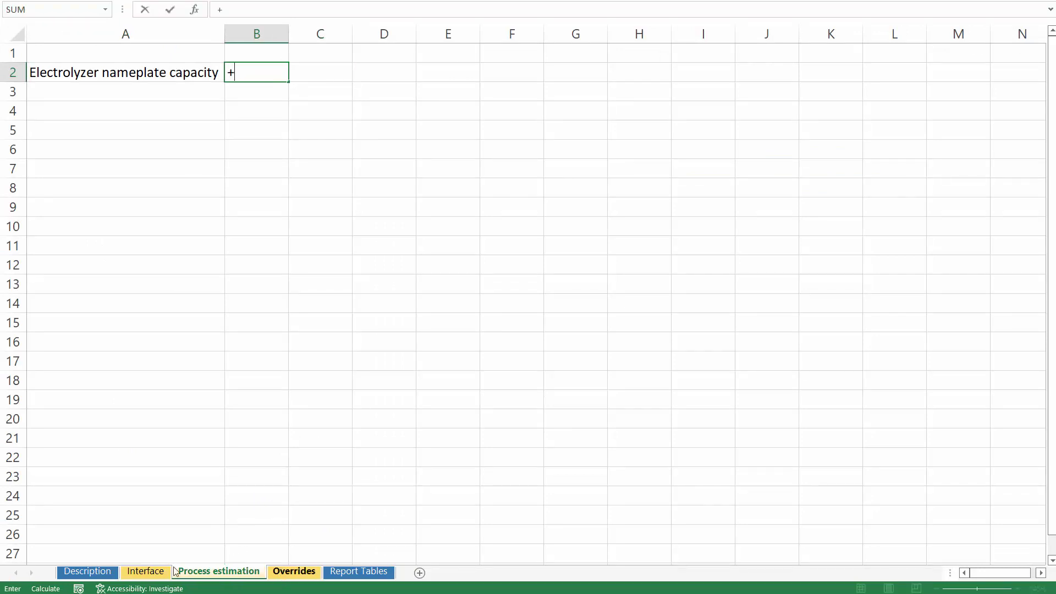
click(155, 572)
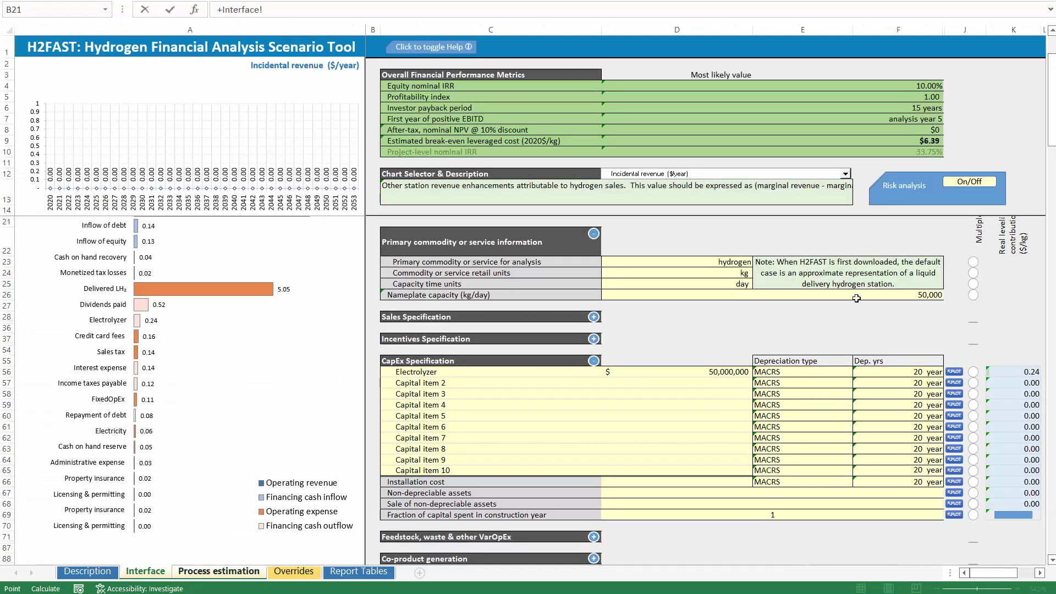
click(856, 298)
key(Return)
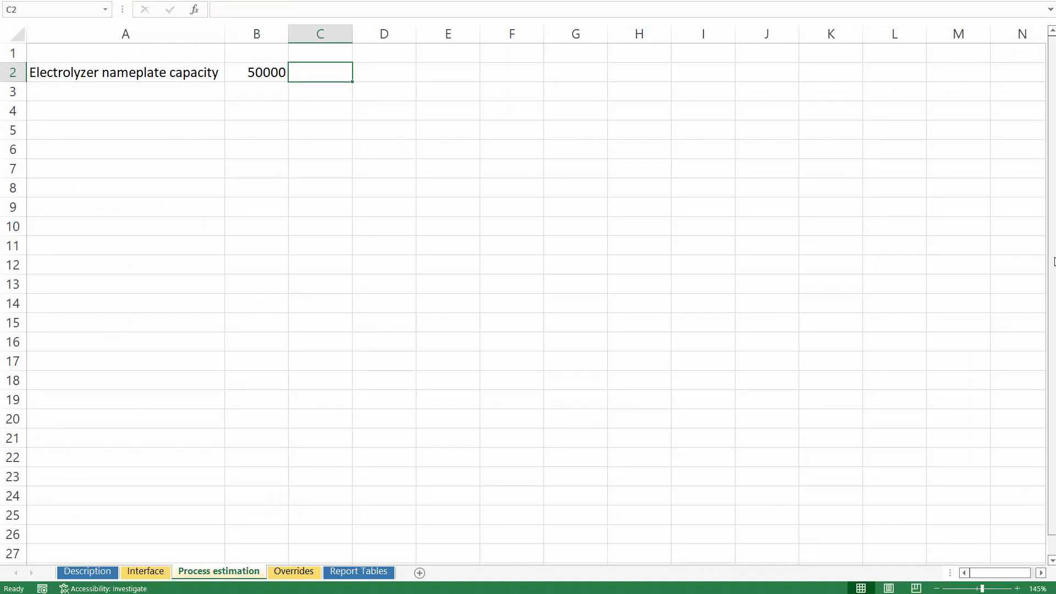
text(kg/day)
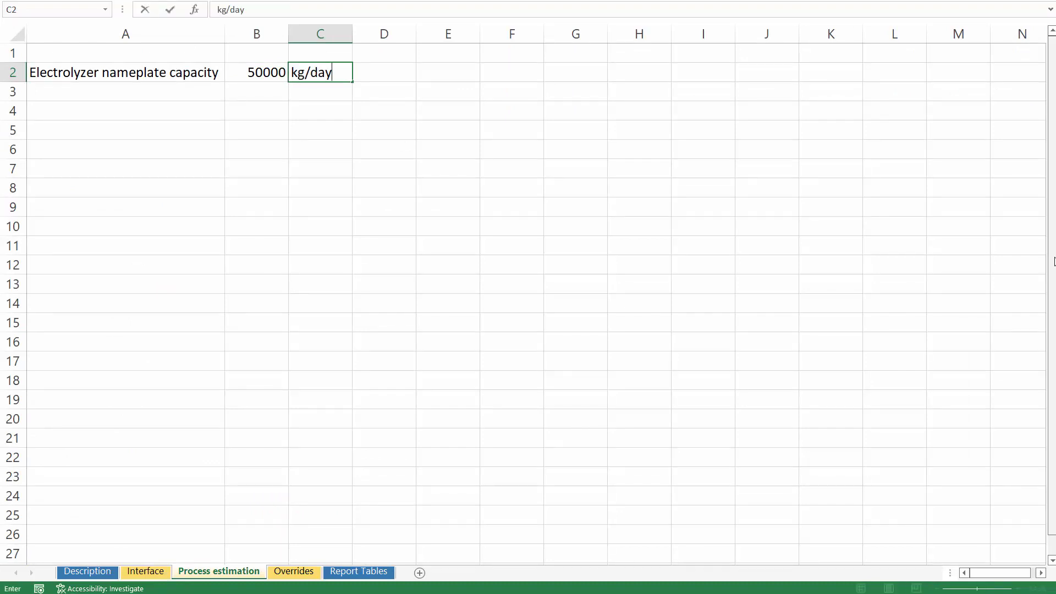
key(Return)
Step: Enter the label "Electricity consumption" in cell A3 and its unit kWh/kg in C3
key(Left)
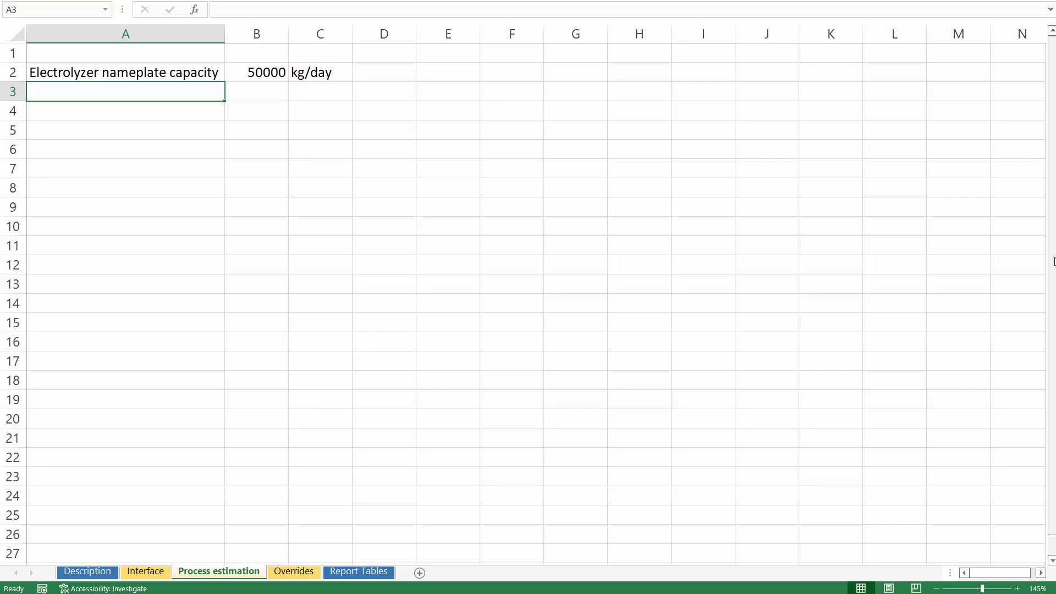
text(Ec)
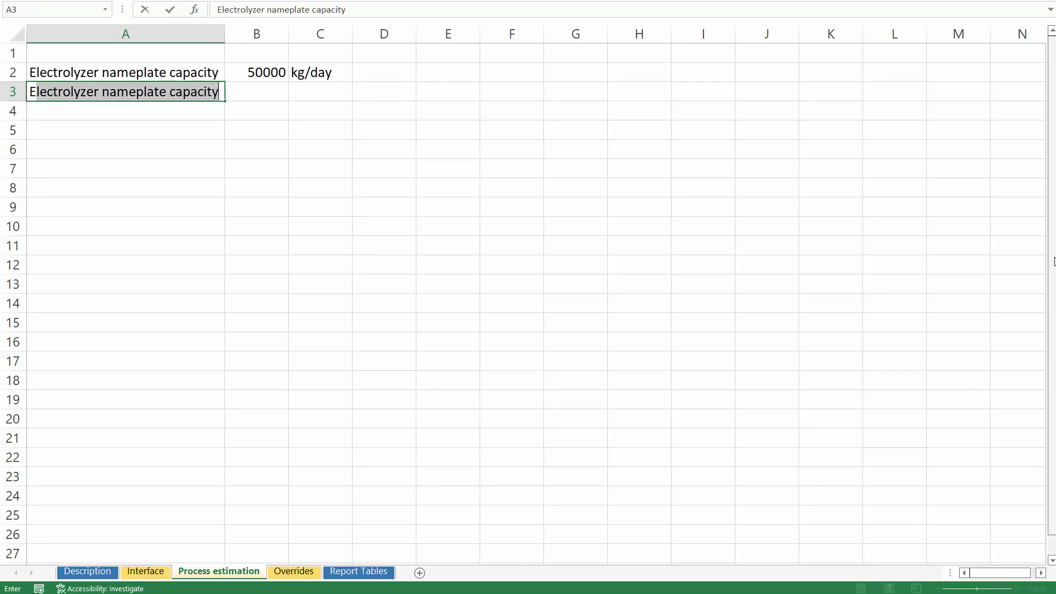
key(BackSpace)
text(lectricity consum)
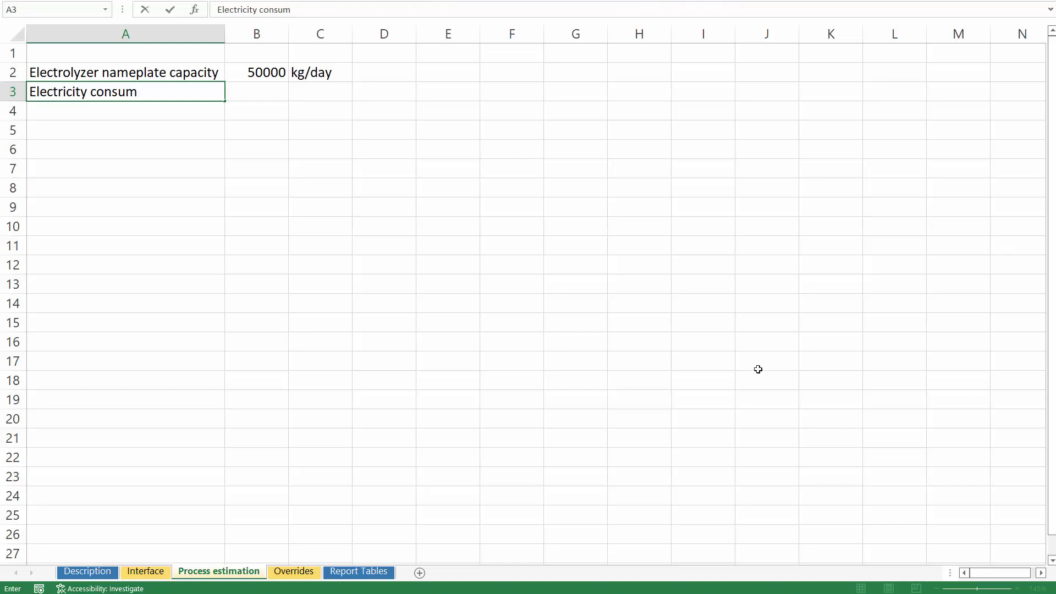
key(Return)
click(155, 93)
double_click(155, 92)
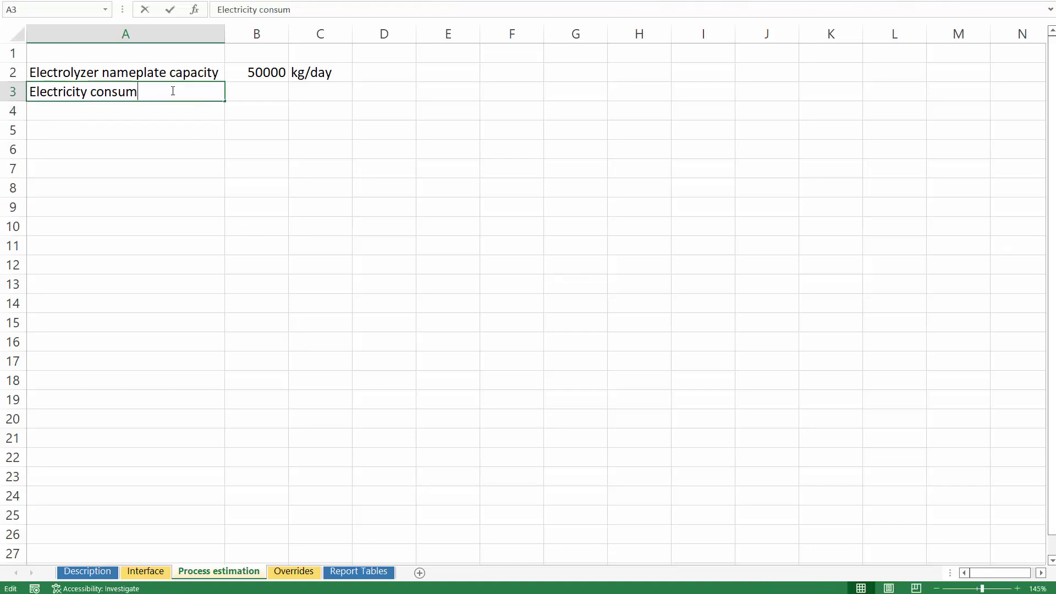
text(ption)
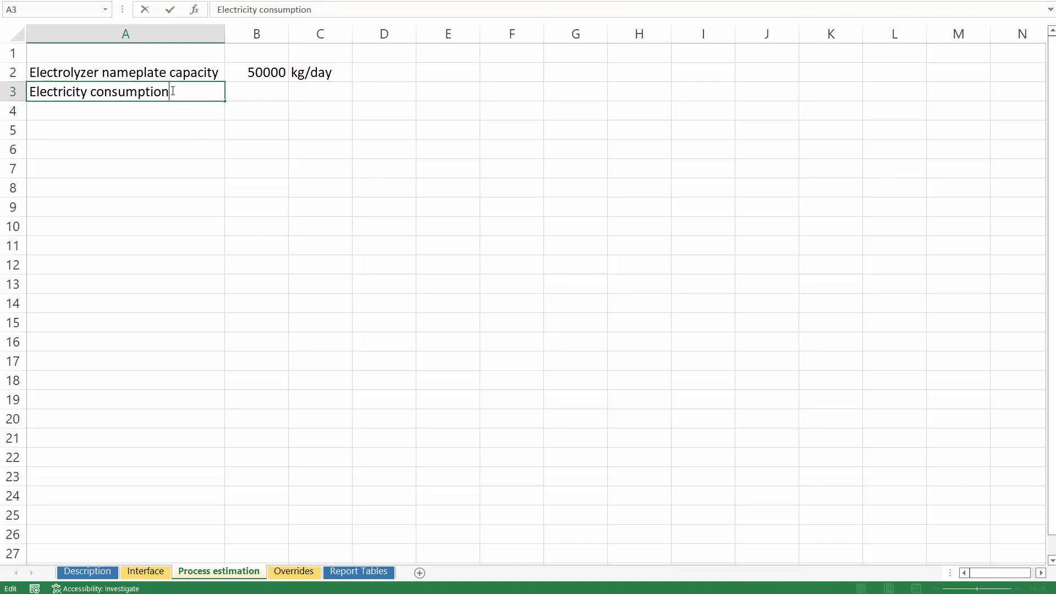
key(Tab)
key(Tab)
text(kWh/kg)
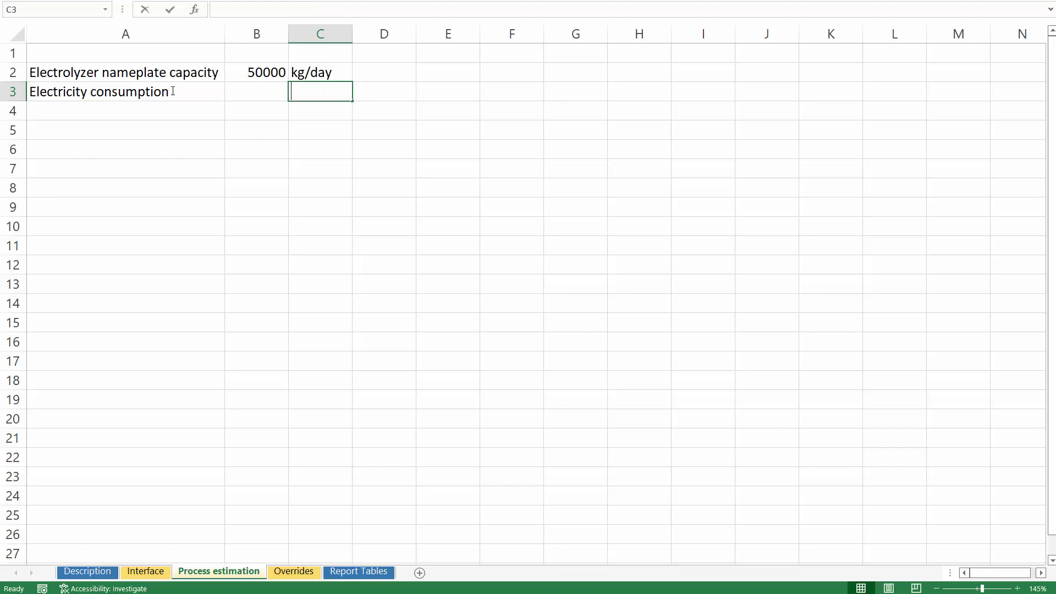
key(Return)
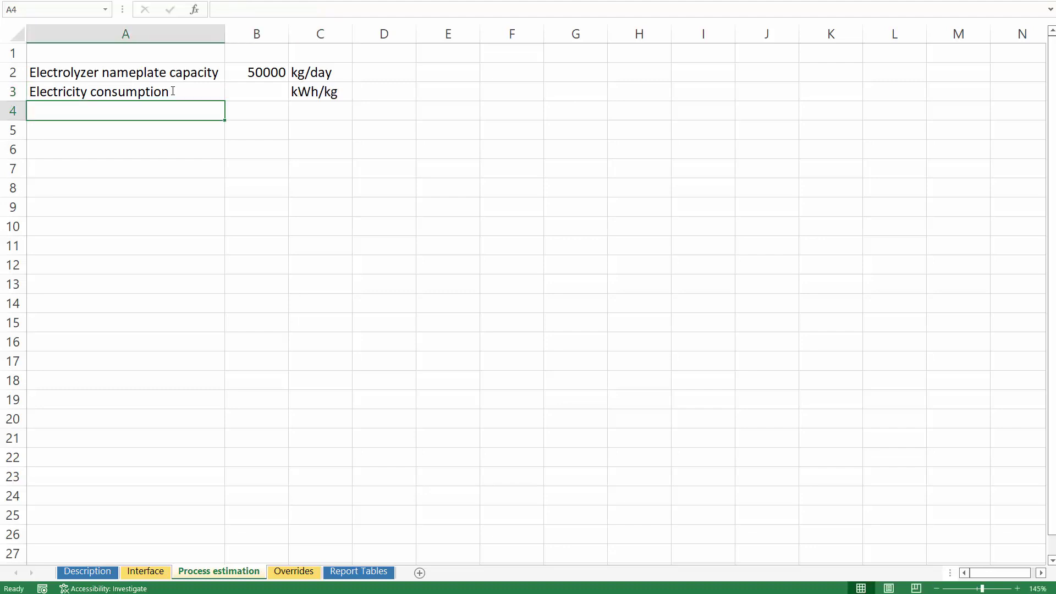
Step: Set the electricity consumption in cell B3 to 55
key(Up)
key(Right)
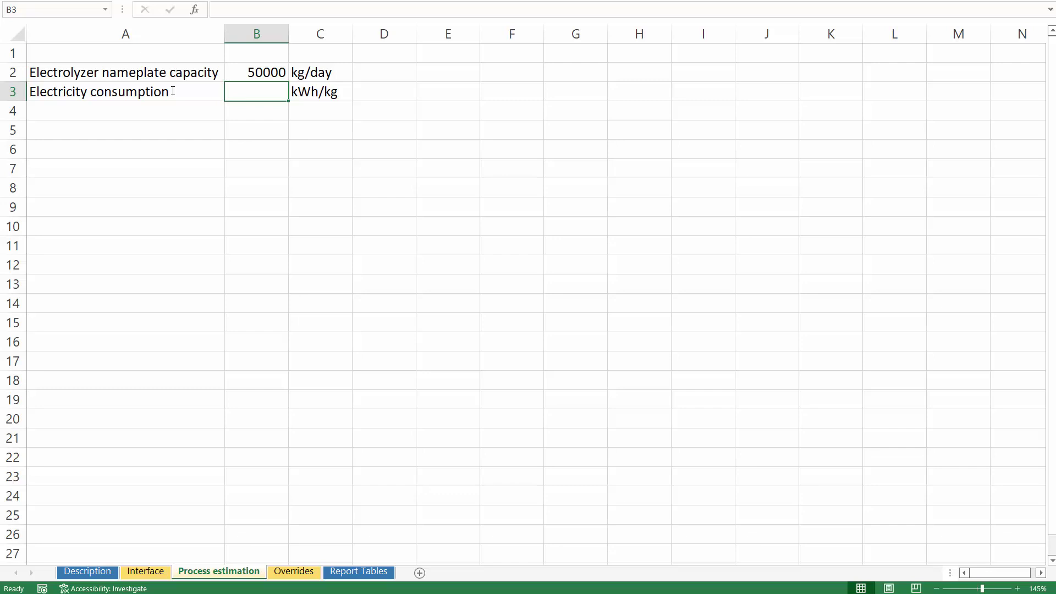
text(55)
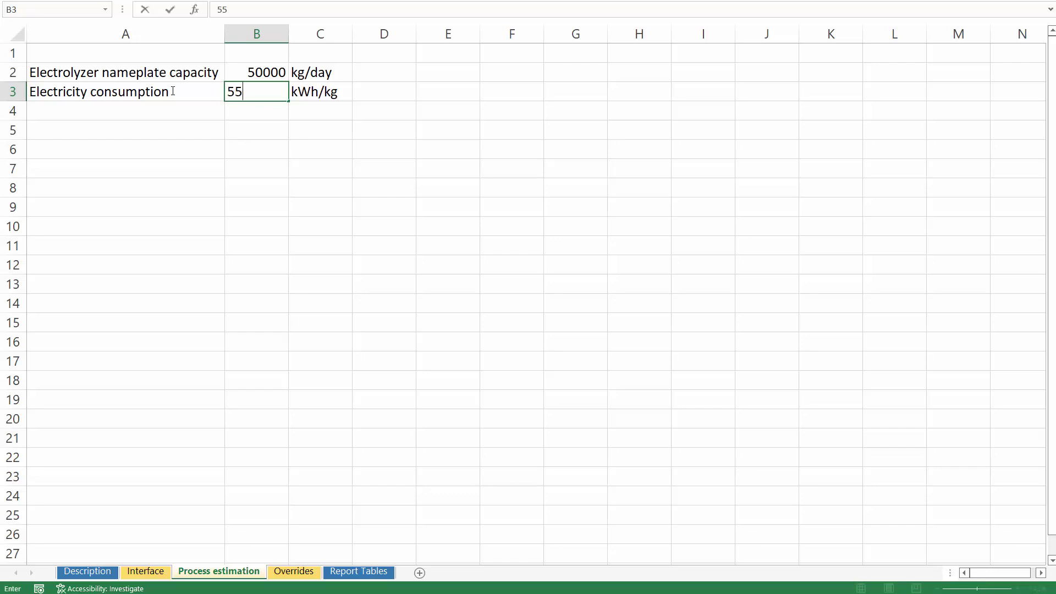
key(Return)
Step: Enter the label "Cost of electrolyzer" in cell A4 and its unit $/kW in C4
key(Left)
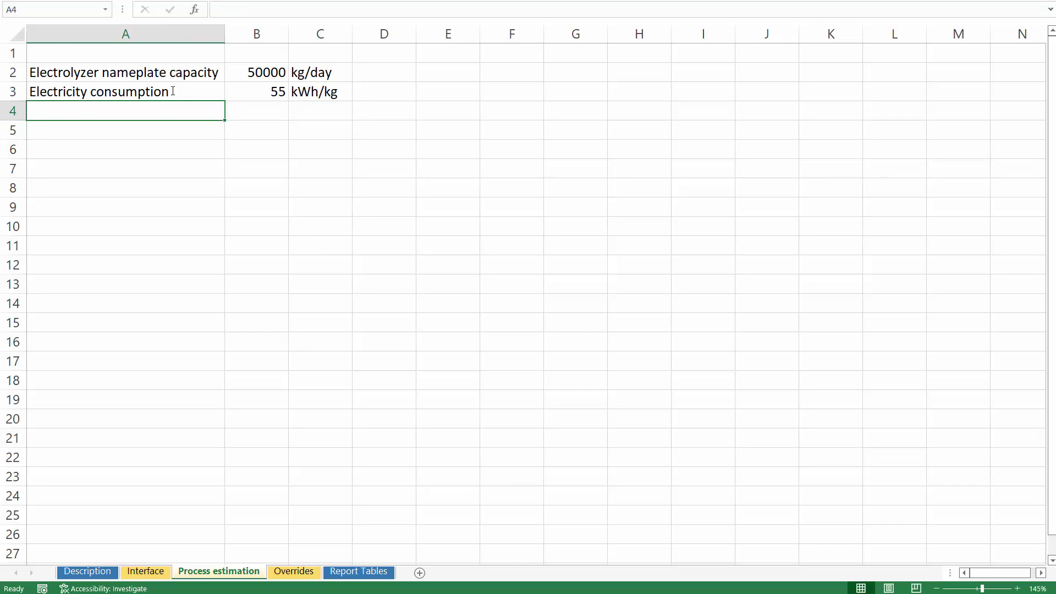
text(Cost of )
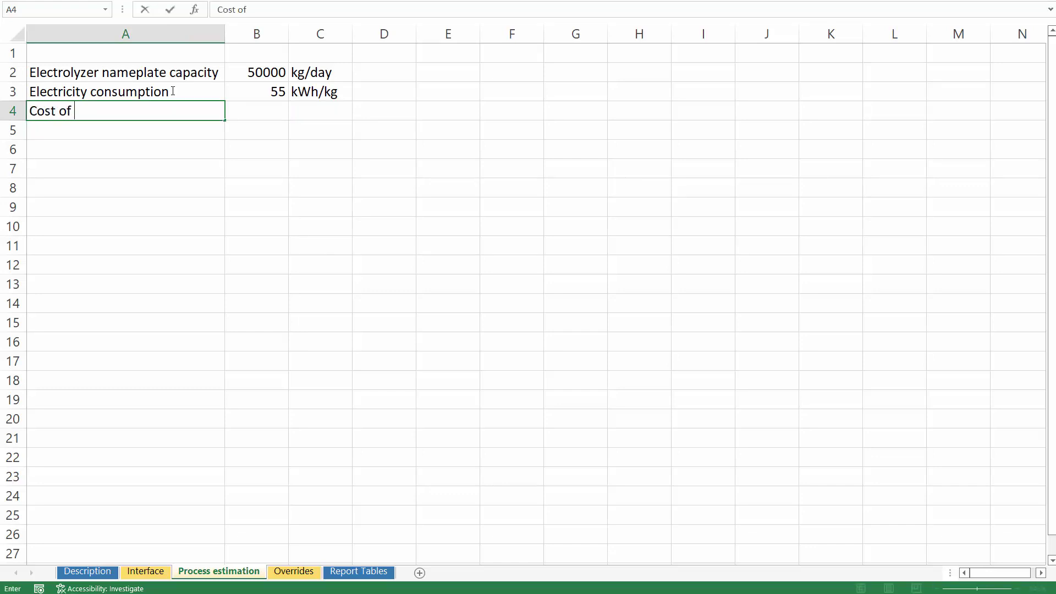
text(electrolyzer)
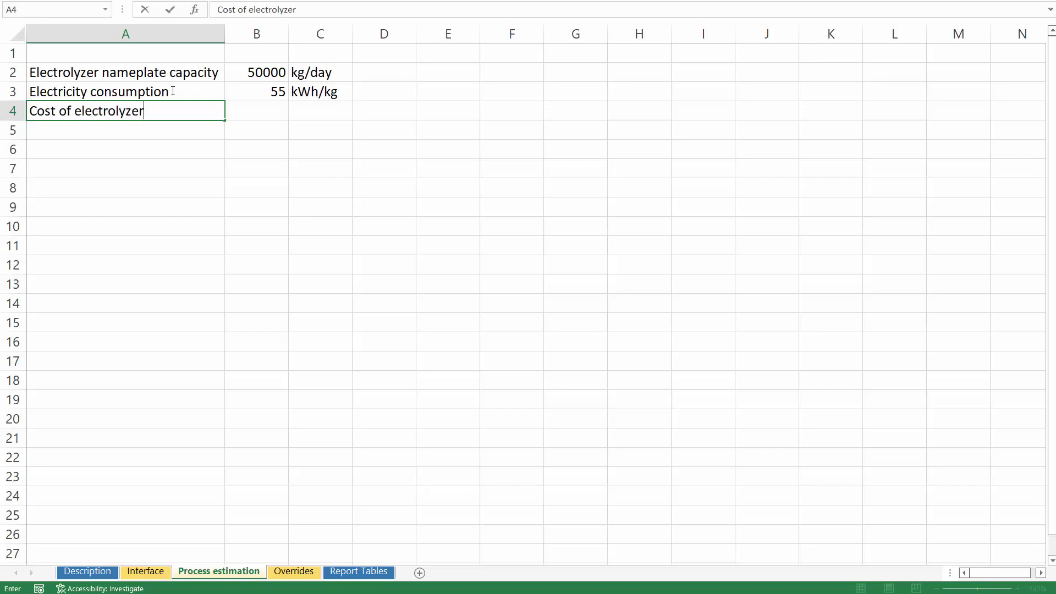
key(Tab)
key(Tab)
text($/)
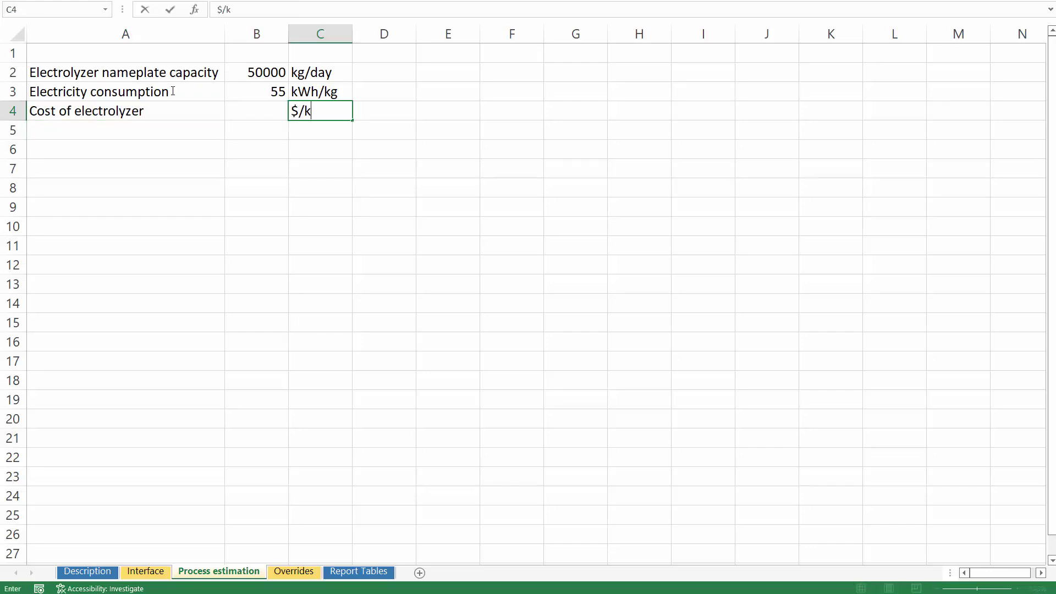
text(kW)
key(shift+Tab)
key(shift+Tab)
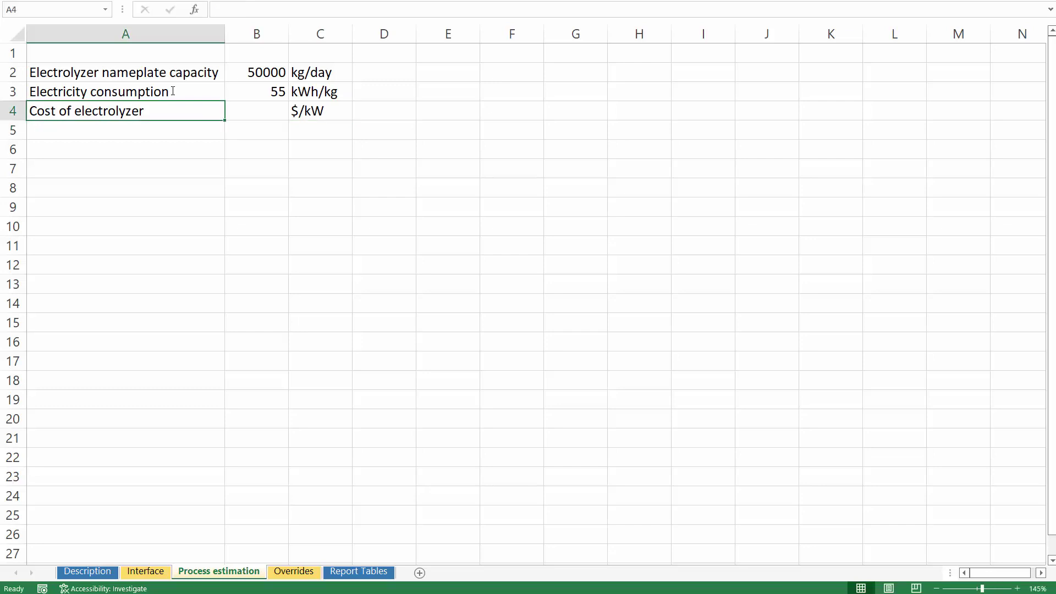
Step: Set the electrolyzer's unit cost in cell B4 to 700
key(Tab)
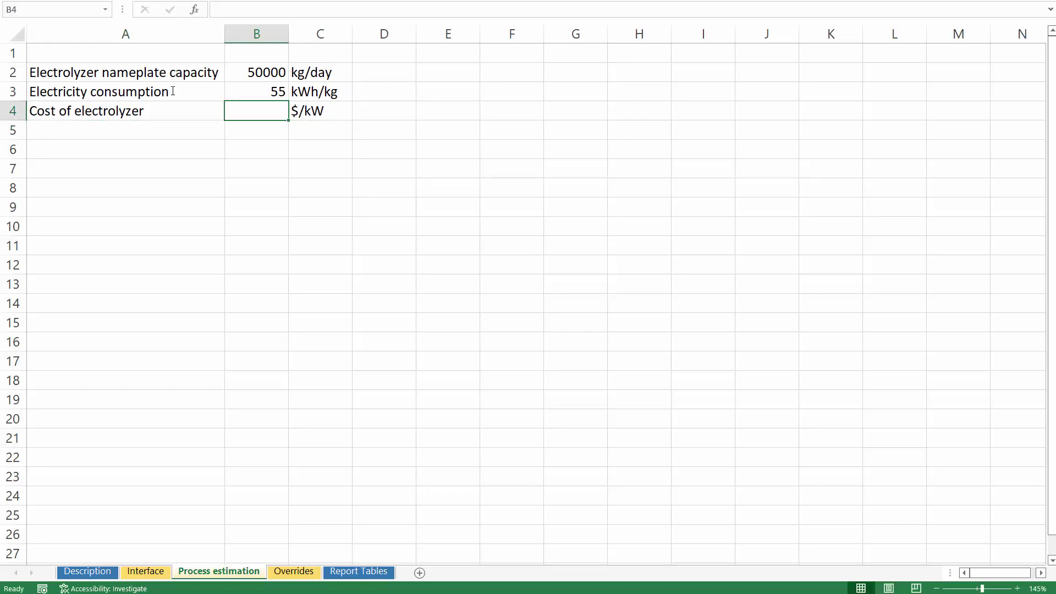
text(700)
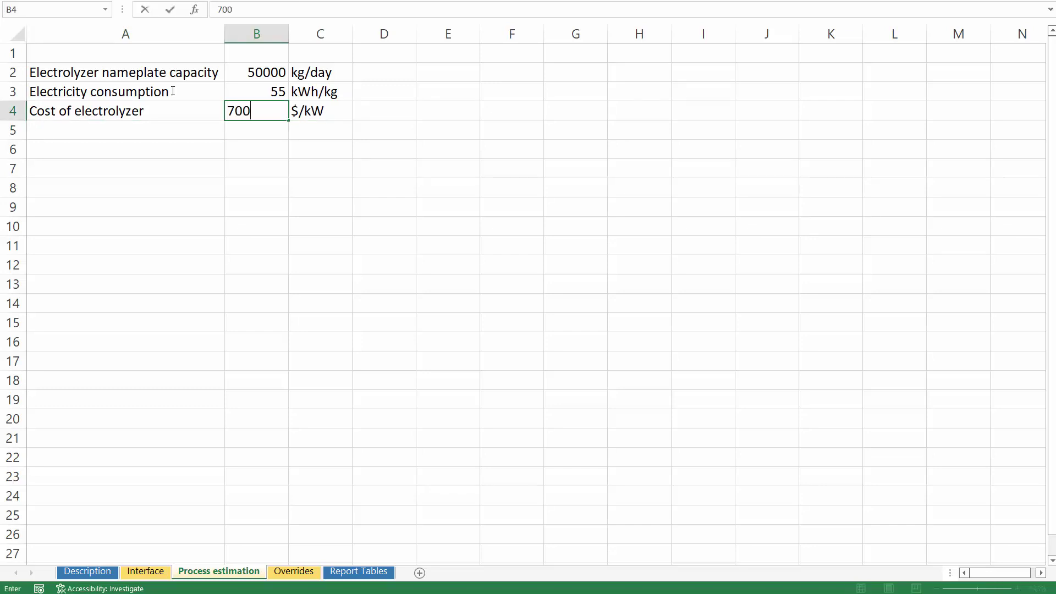
key(Return)
Step: Replace the label in cell A4 with "Install CapEx"
key(Up)
key(Left)
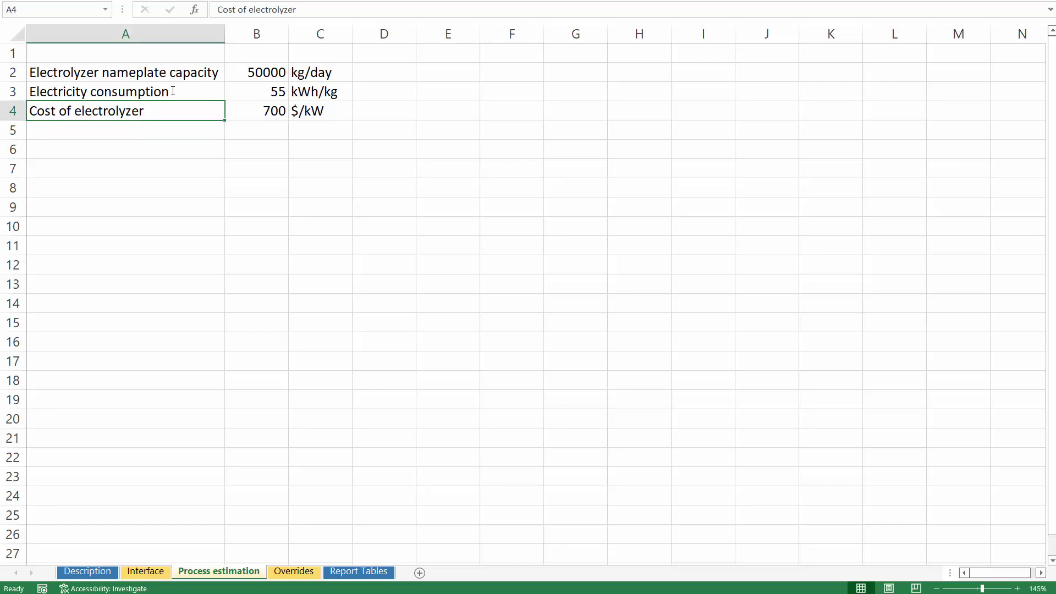
key(Down)
key(Up)
text(Install Cap)
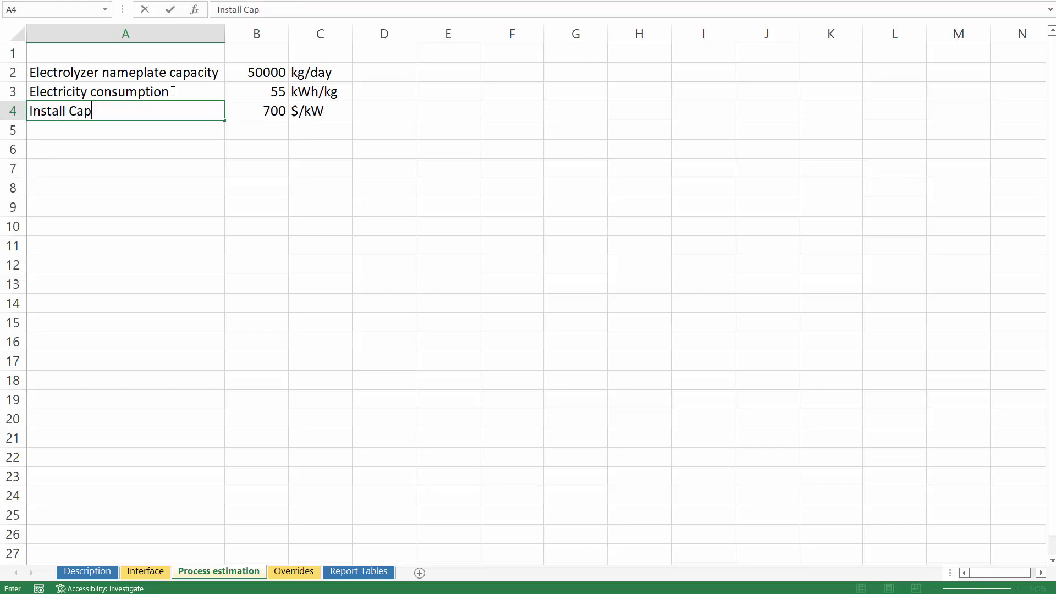
text(Ex)
key(Return)
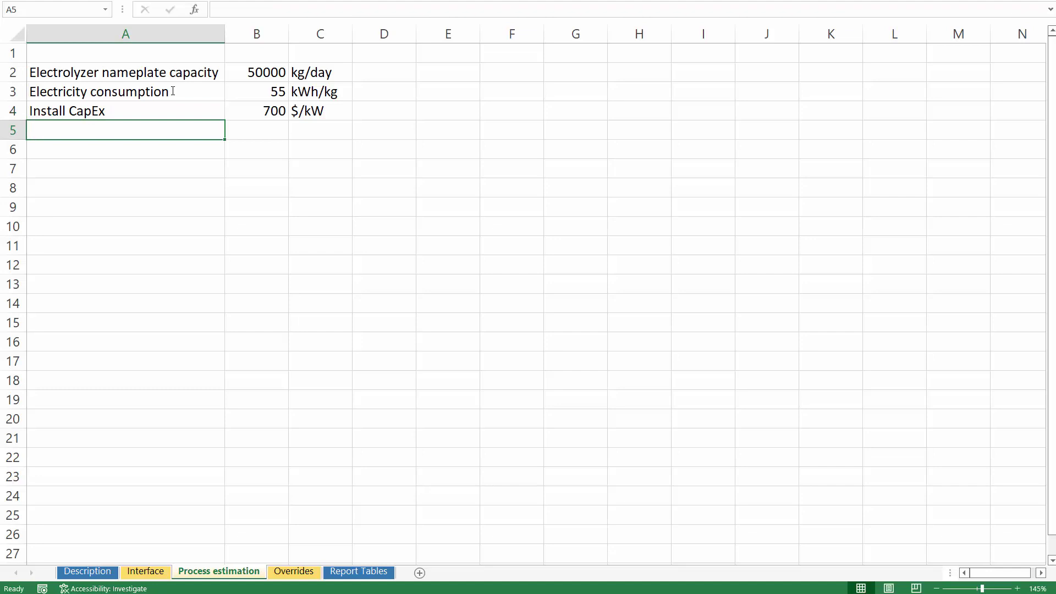
Step: Leave row 5 empty and enter the label "Power rating" in cell A6
key(Return)
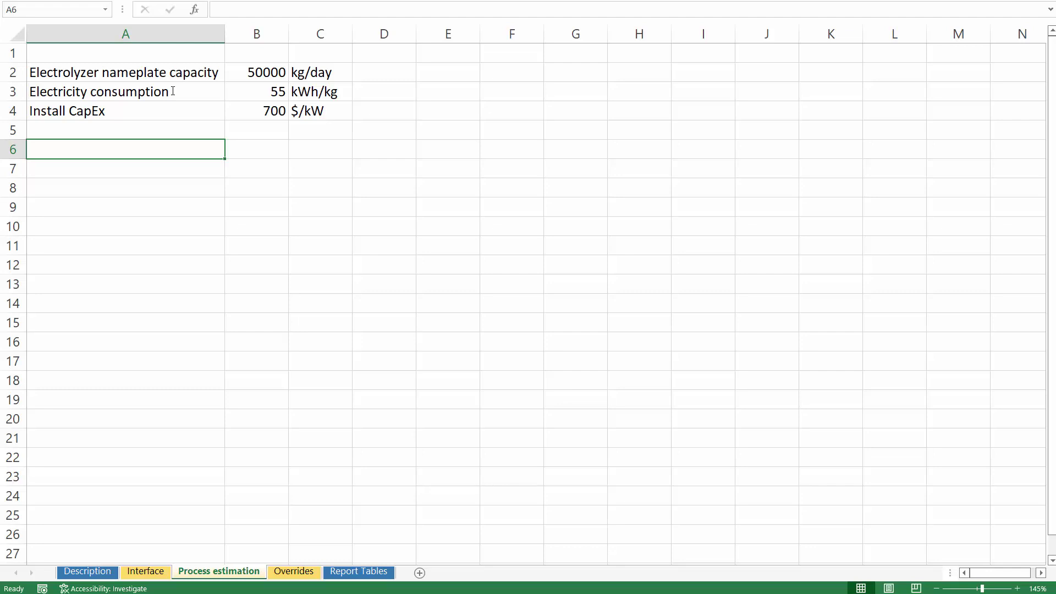
text(Power rating)
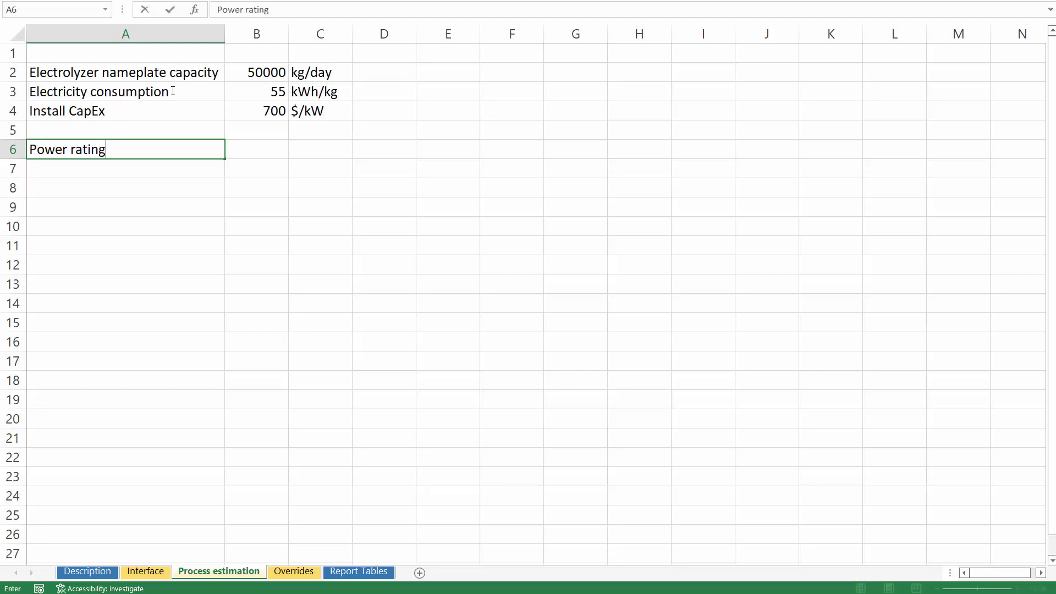
key(Tab)
Step: Calculate the power rating in cell B6 as nameplate capacity divided by 24 times electricity consumption, using +B2/24*B3
text(+)
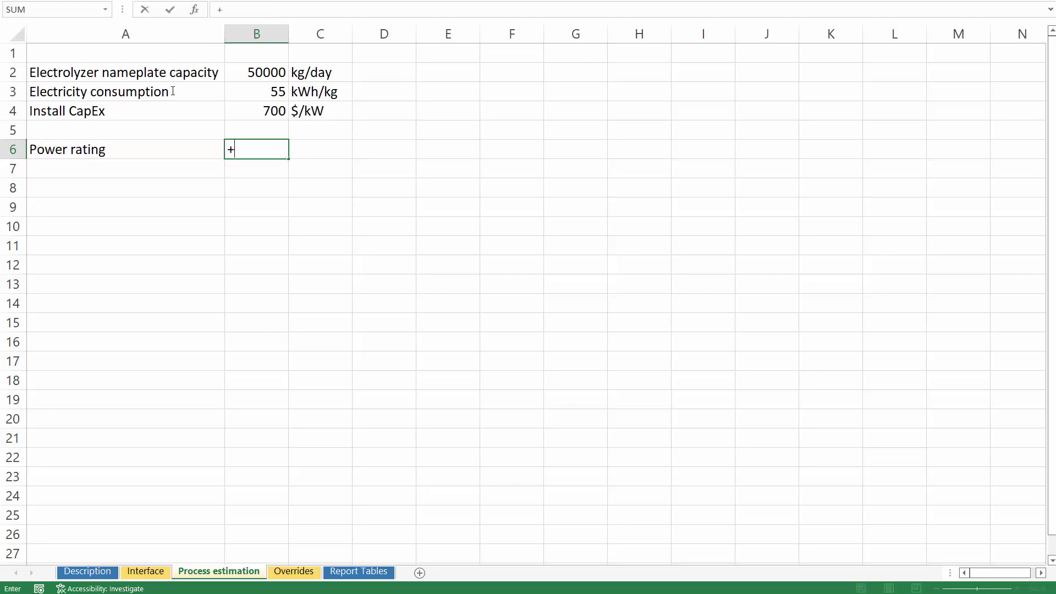
click(269, 71)
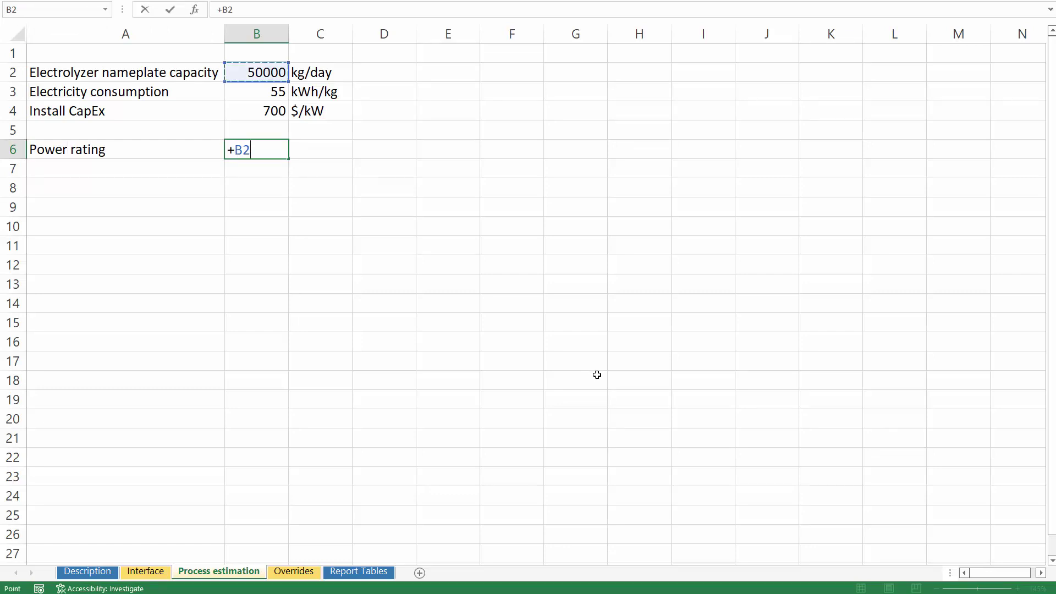
text(/100*)
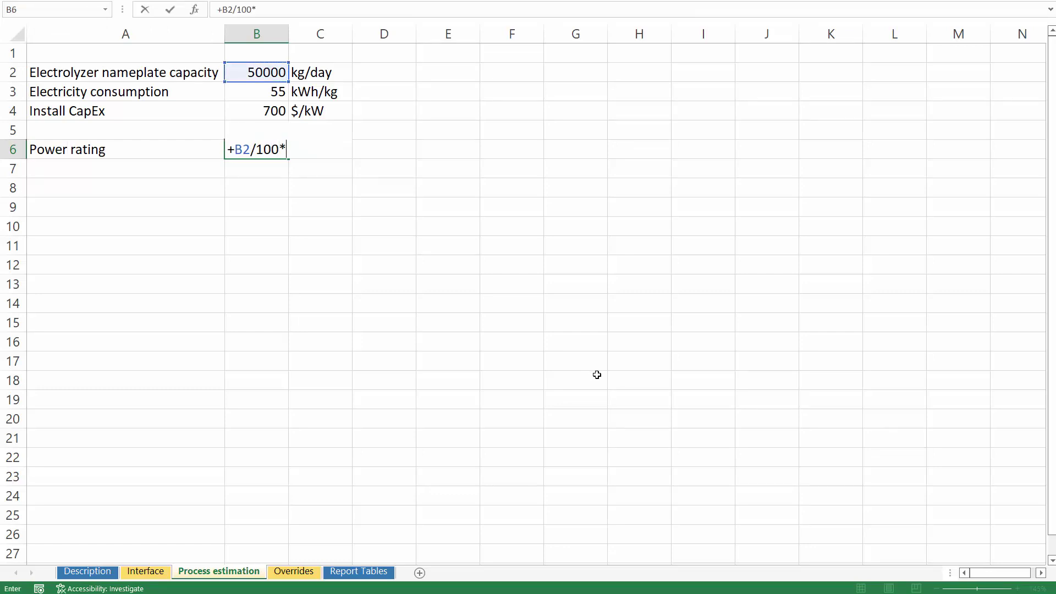
key(BackSpace)
key(BackSpace)
key(BackSpace)
key(BackSpace)
text(24)
text(*)
click(255, 94)
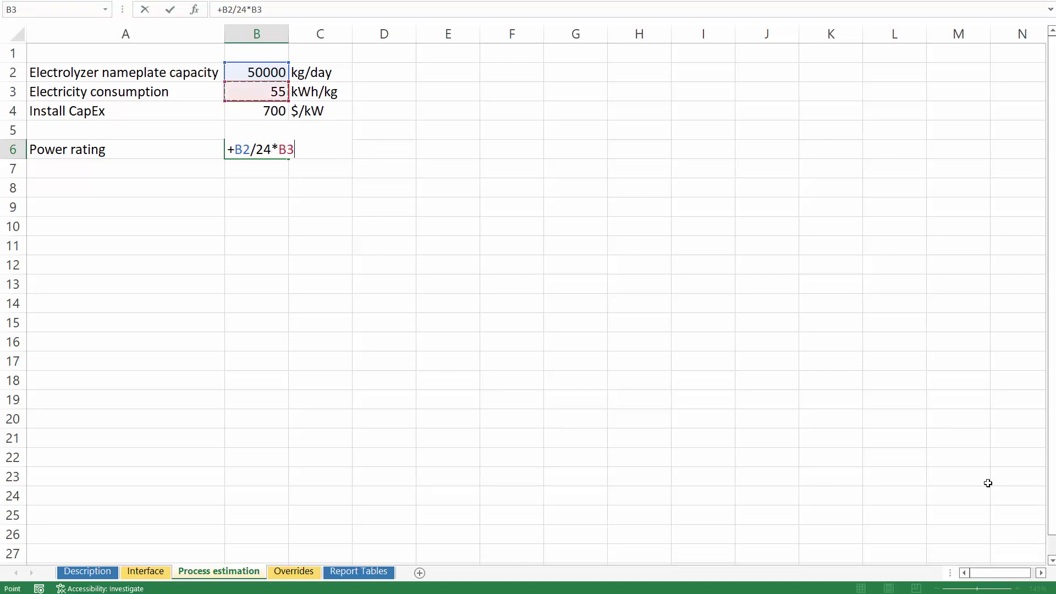
key(Return)
Step: Enter the unit kW for the power rating in cell C6
key(Up)
key(Right)
key(Right)
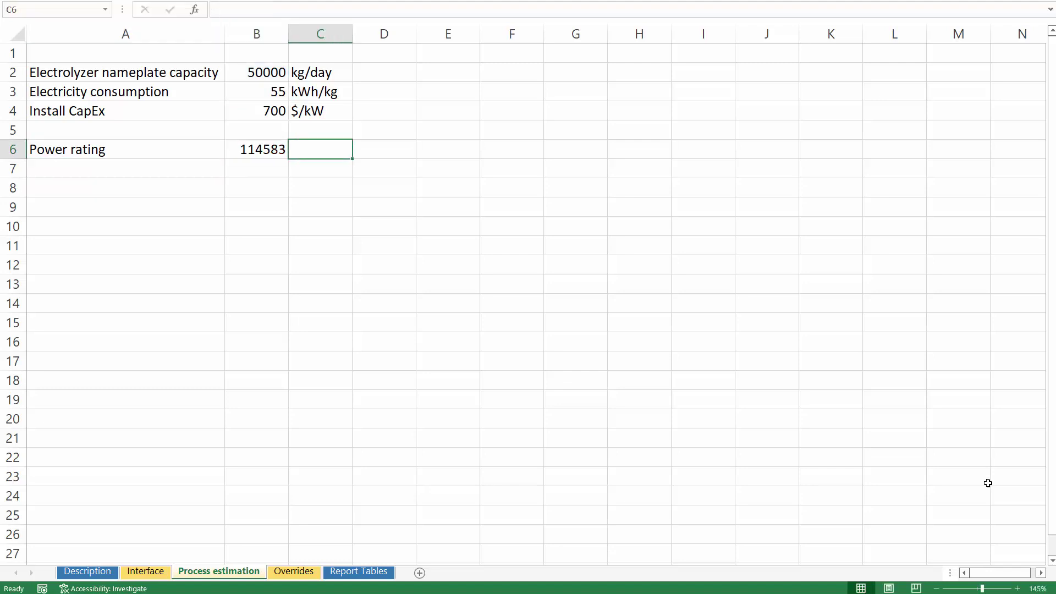
text(kW)
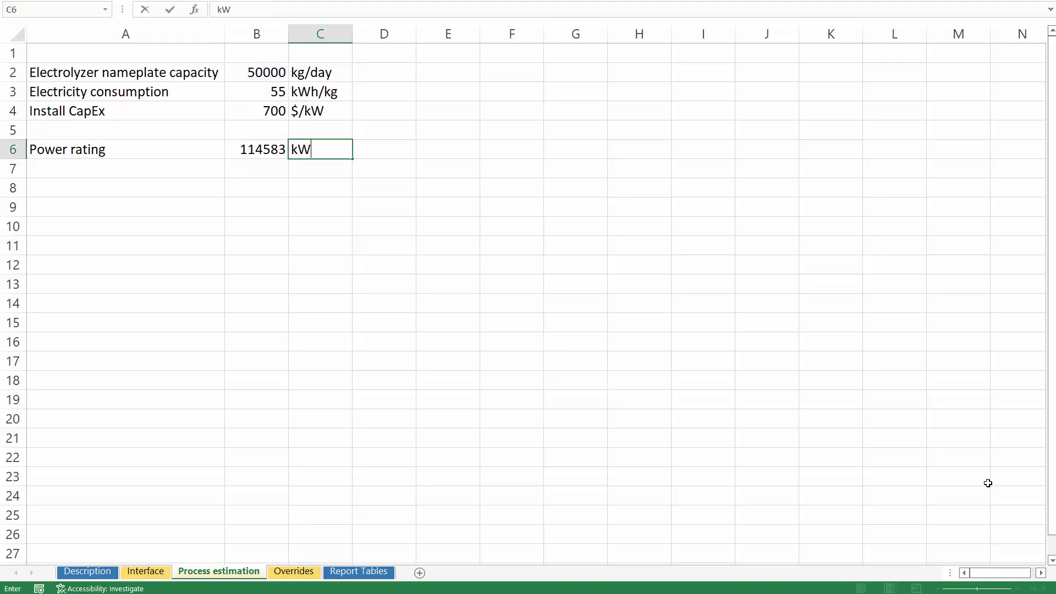
key(Return)
key(Left)
key(Left)
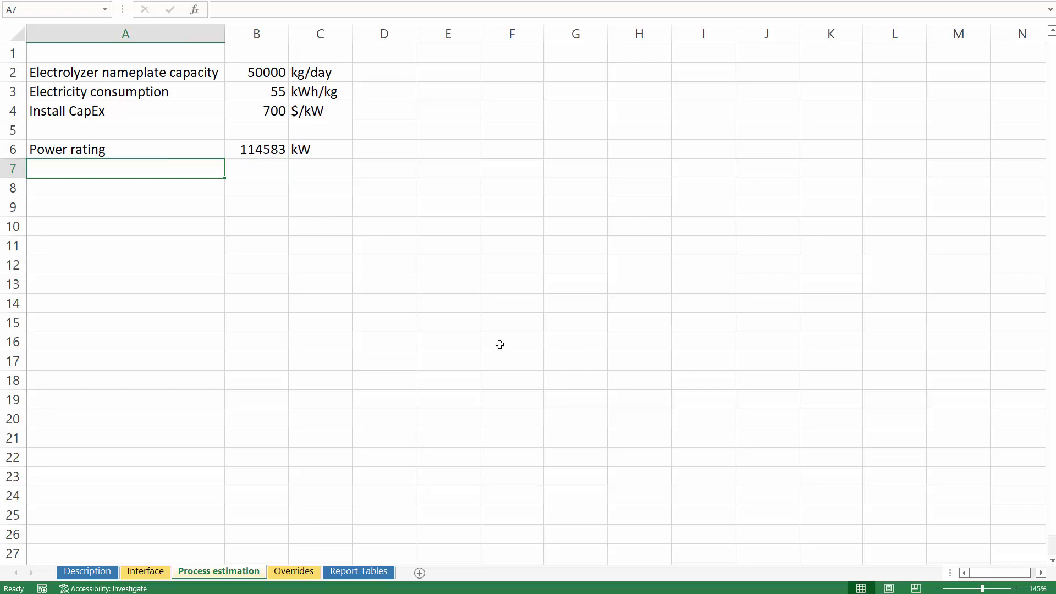
text(CapEx)
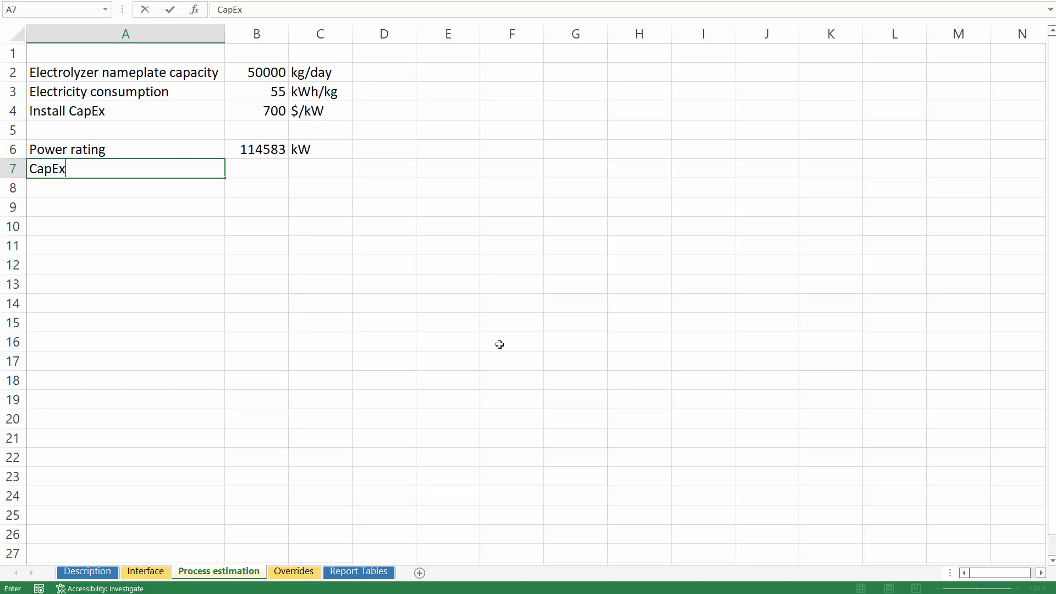
key(Escape)
Step: Correct the label in cell A4 to read "Installed CapEx"
key(Up)
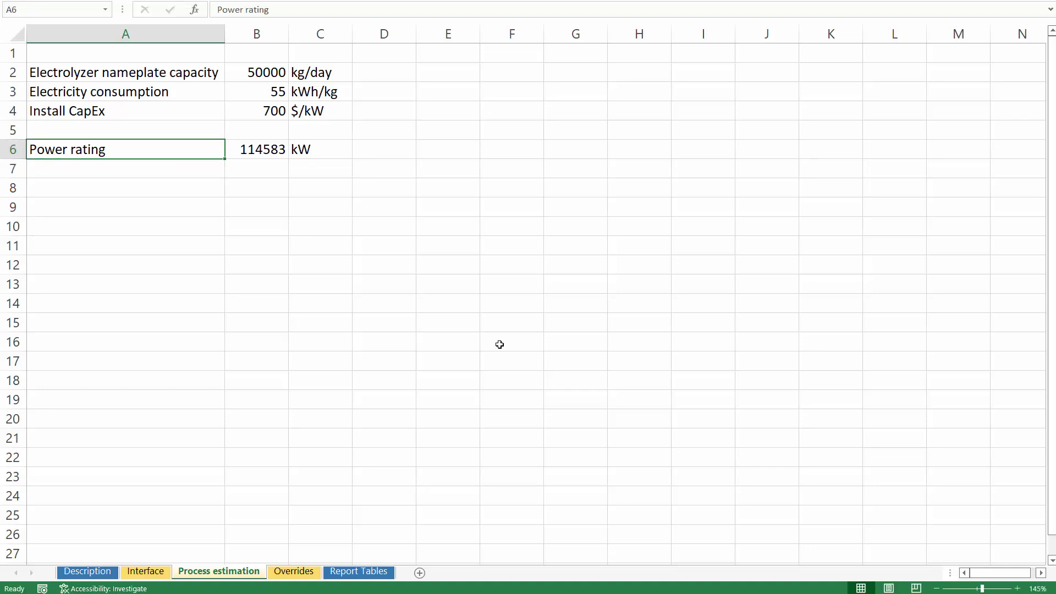
key(Up)
key(Up)
key(F2)
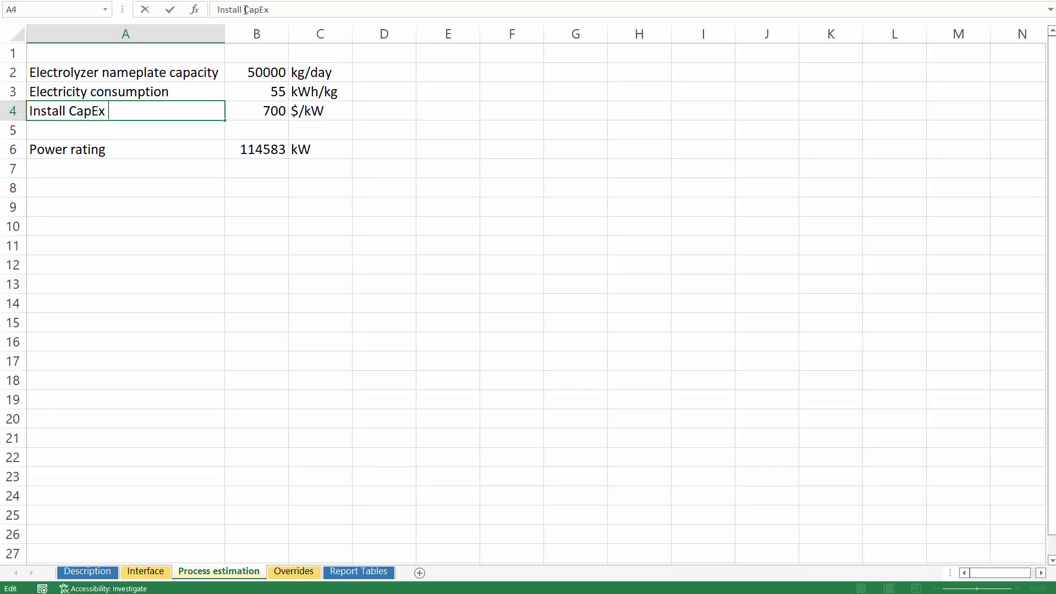
click(242, 9)
text(ed)
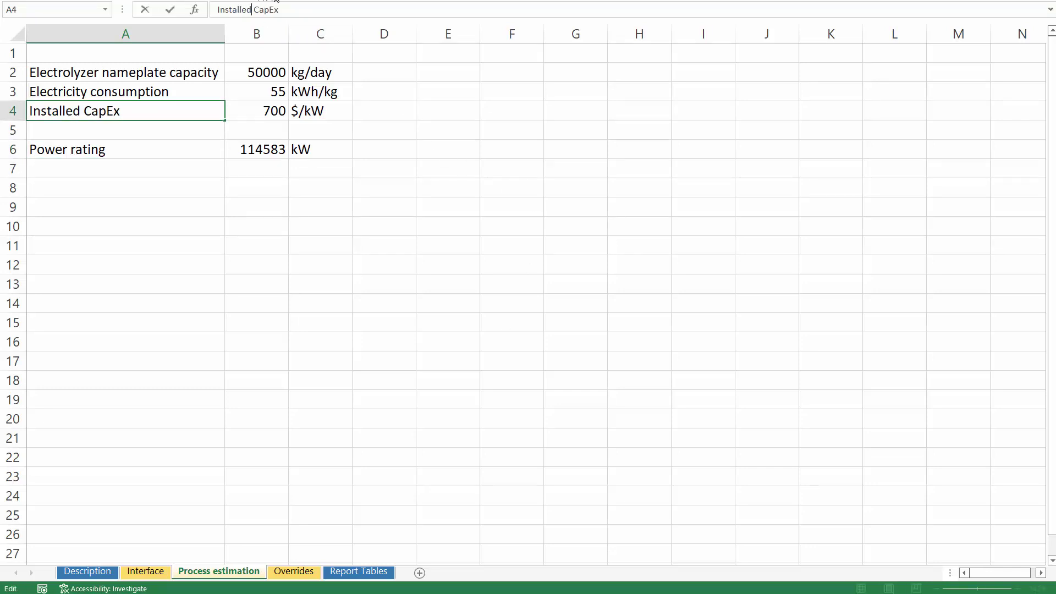
key(Return)
Step: Enter the label "Installed CapEx" in cell A7 and calculate it in B7 as power rating times unit cost, using +B6*B4
key(Down)
key(Down)
text(Insta)
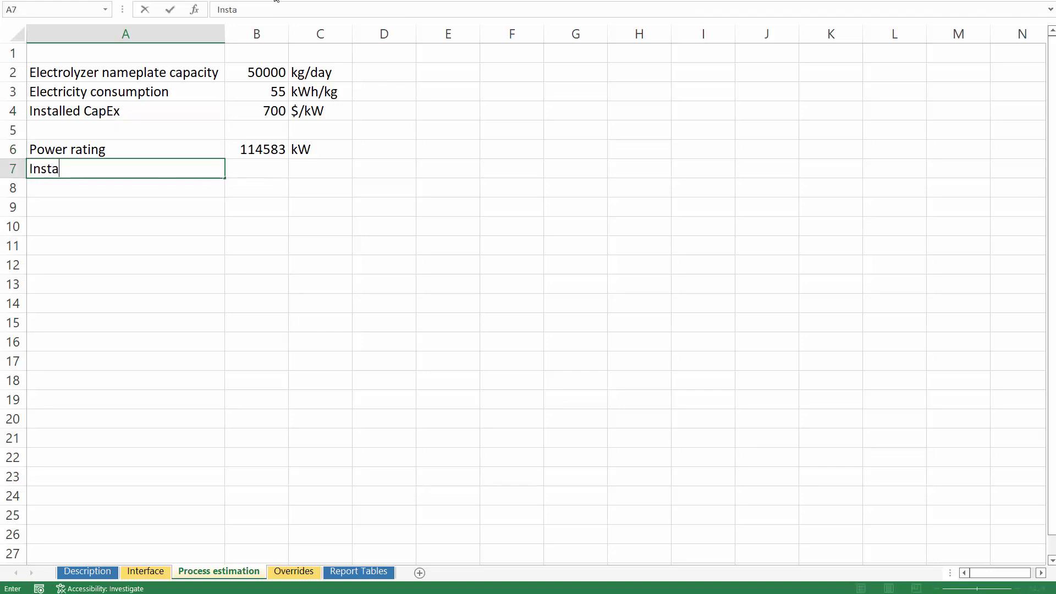
text(lled CapEx)
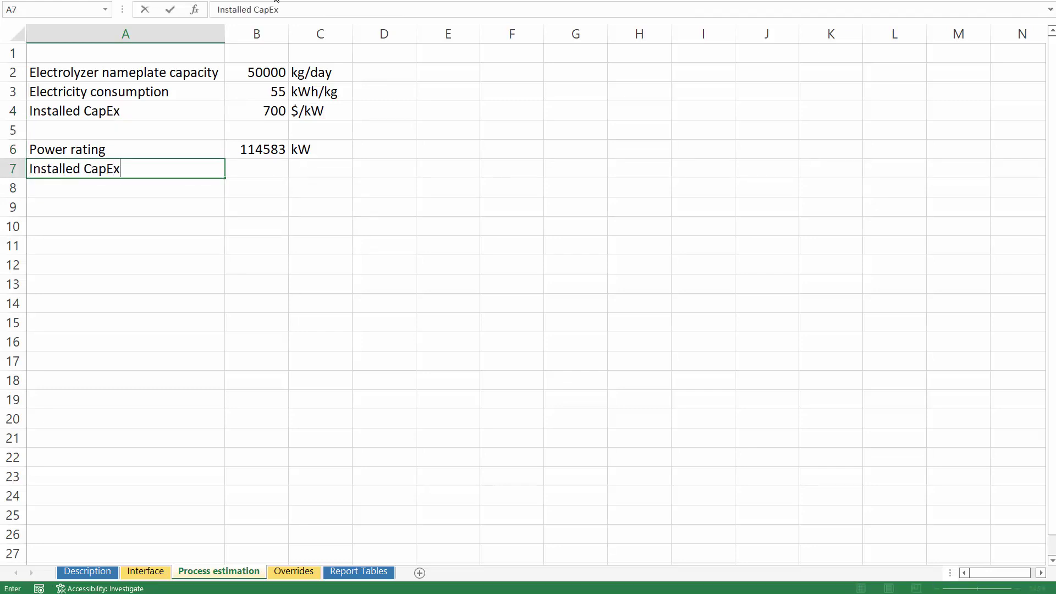
key(Tab)
text(+)
key(Up)
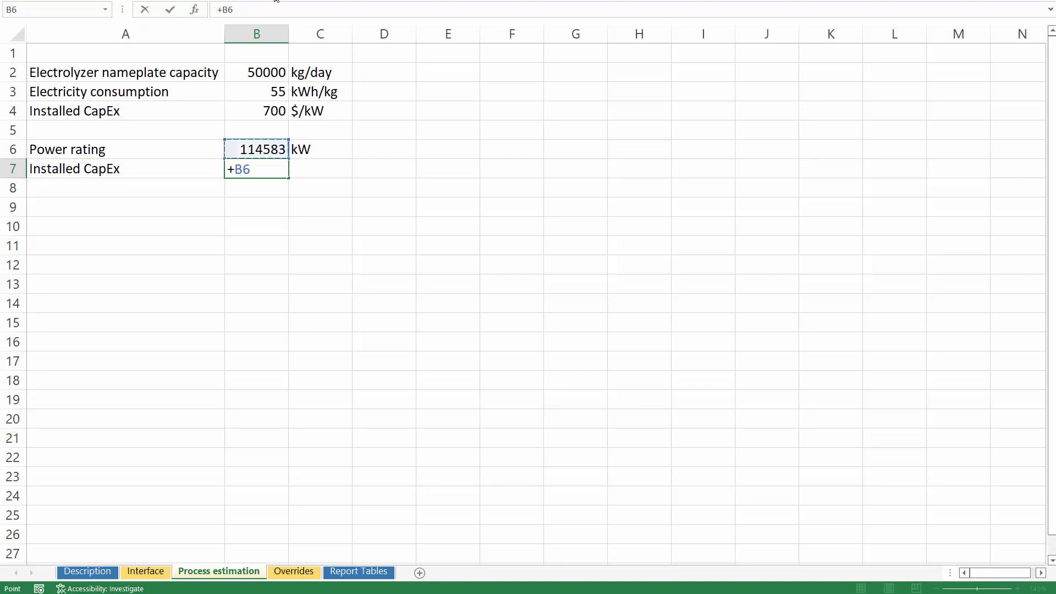
text(*)
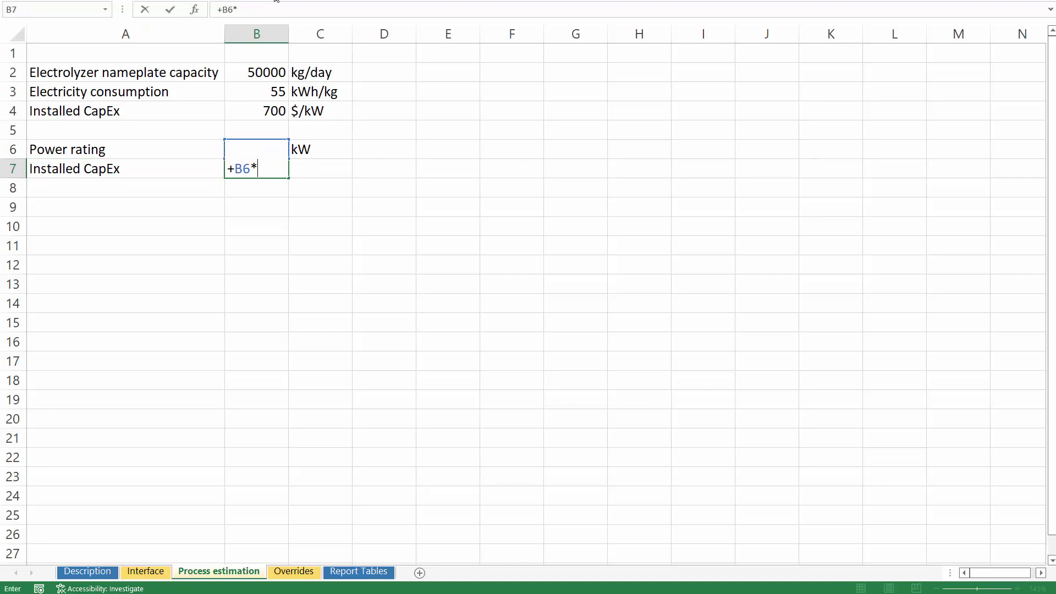
click(271, 110)
key(Return)
Step: Format the installed CapEx in B7 with thousands separators and no decimals, and enter the unit $ in C7
key(Up)
key(Right)
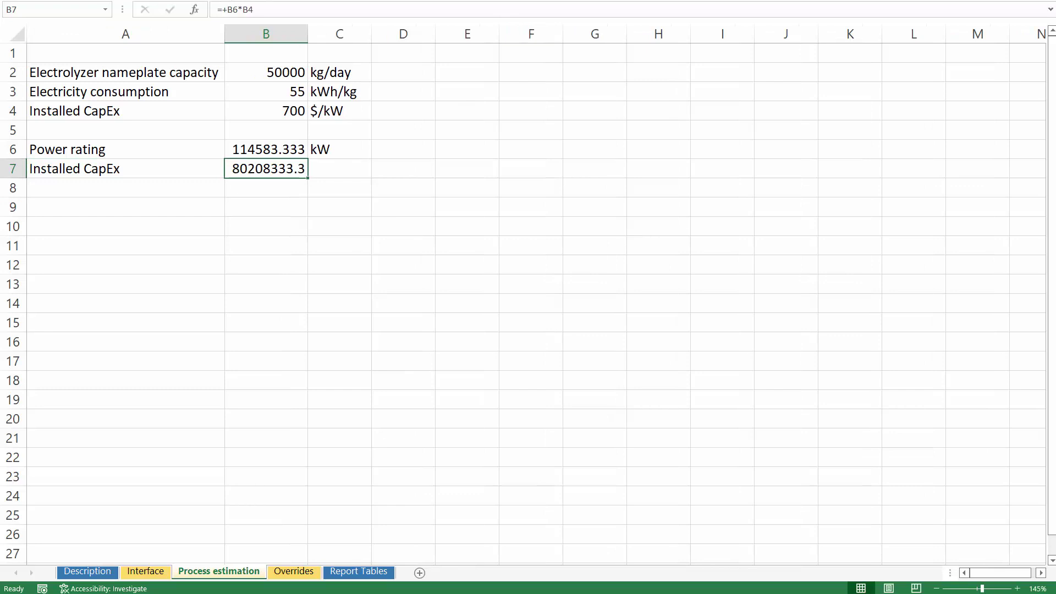
key(ctrl+shift+1)
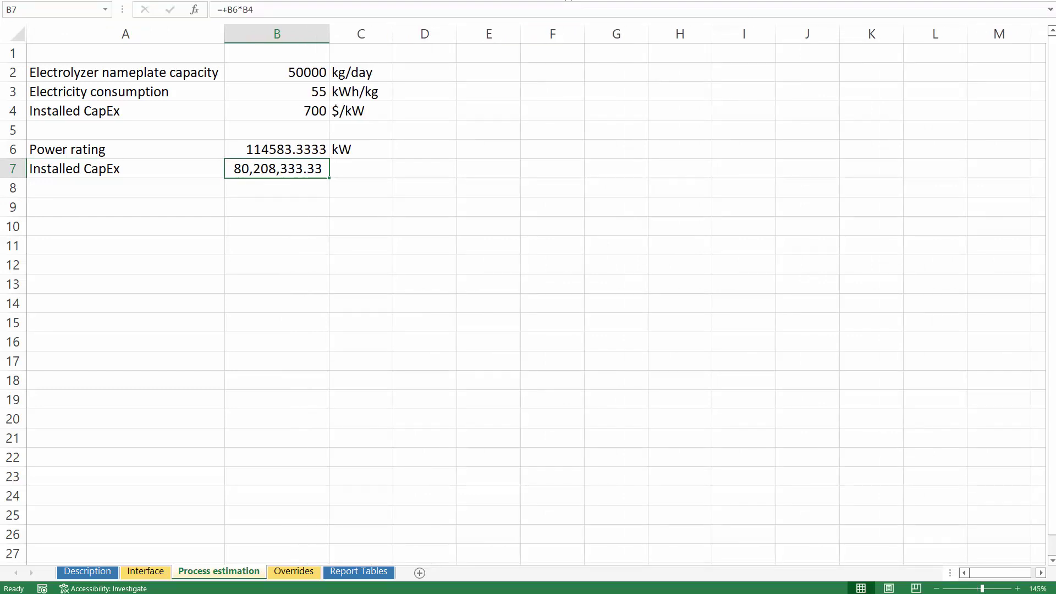
click(342, 166)
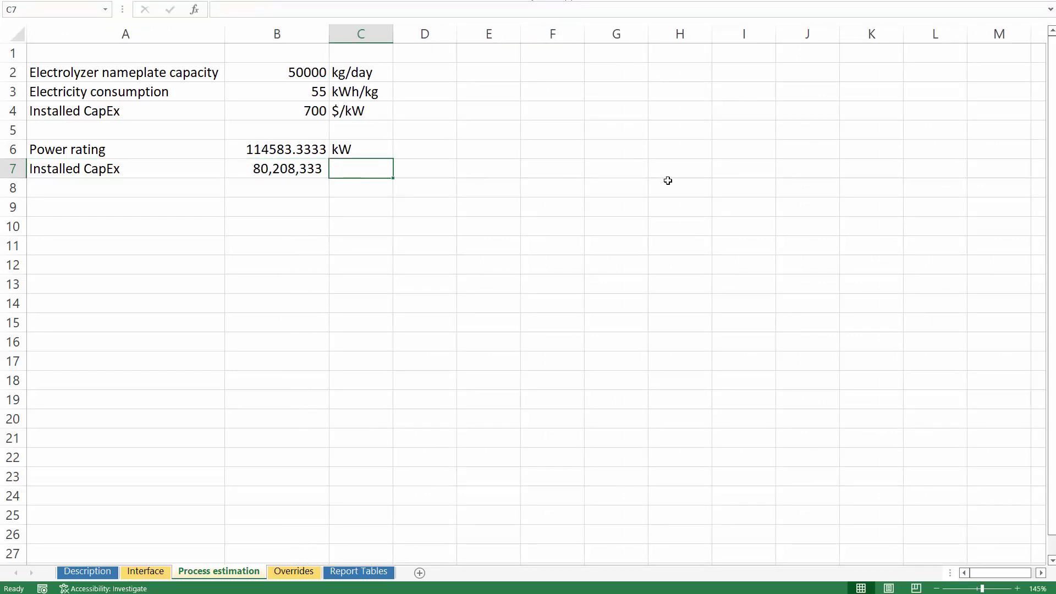
text($)
key(Return)
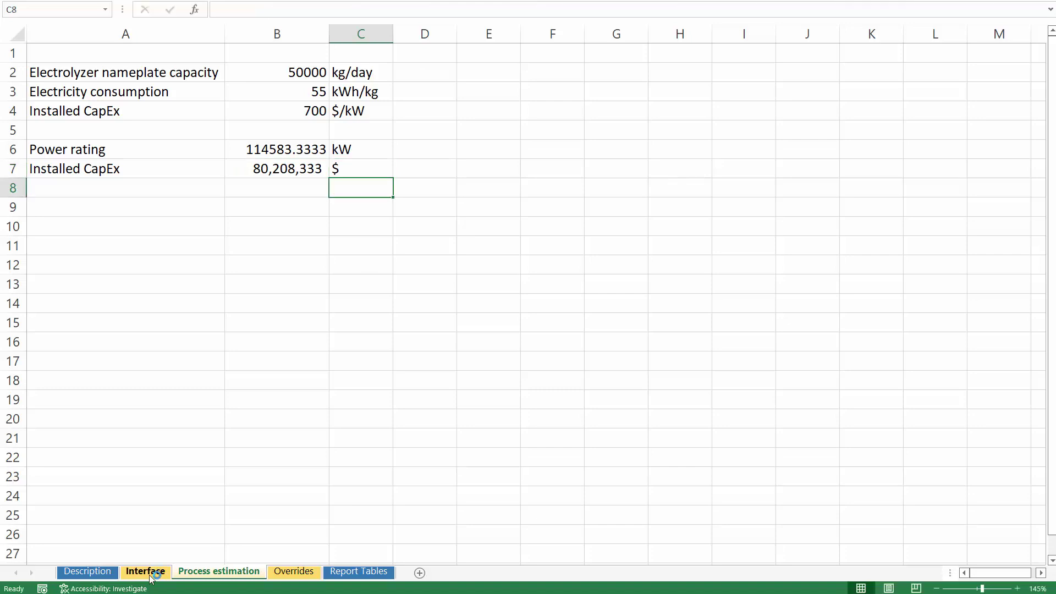
Step: Link the Electrolyzer cost in D56 of the Interface sheet to the installed CapEx in B7 of the Process estimation sheet
click(151, 575)
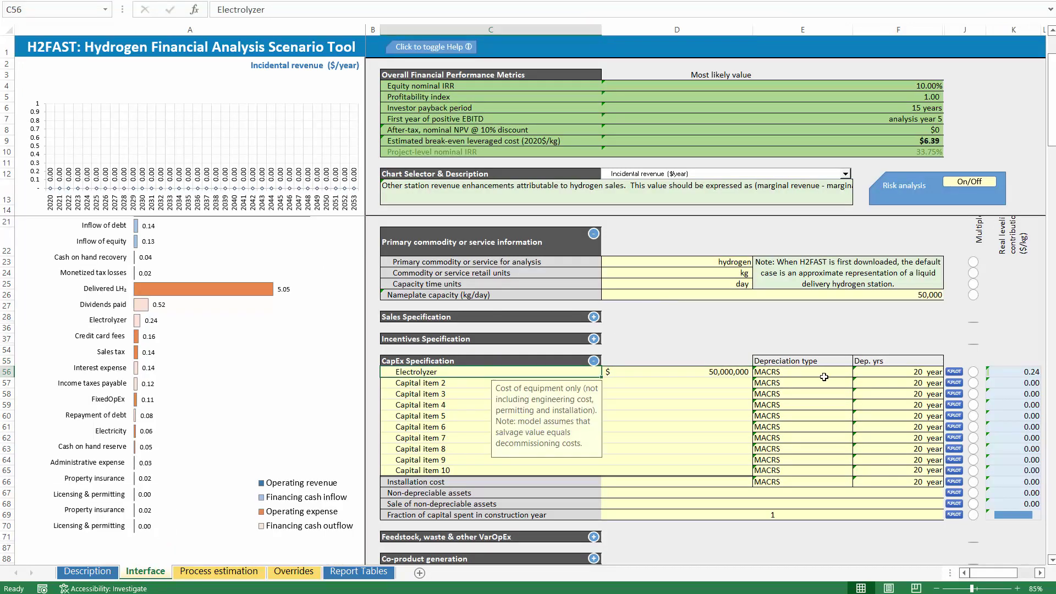
click(735, 374)
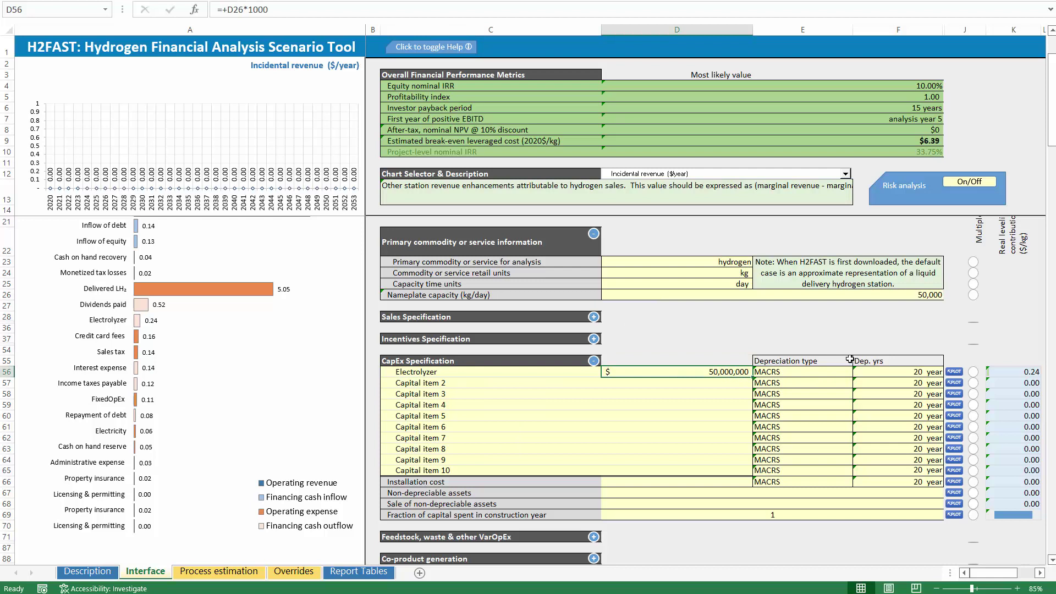
text(=)
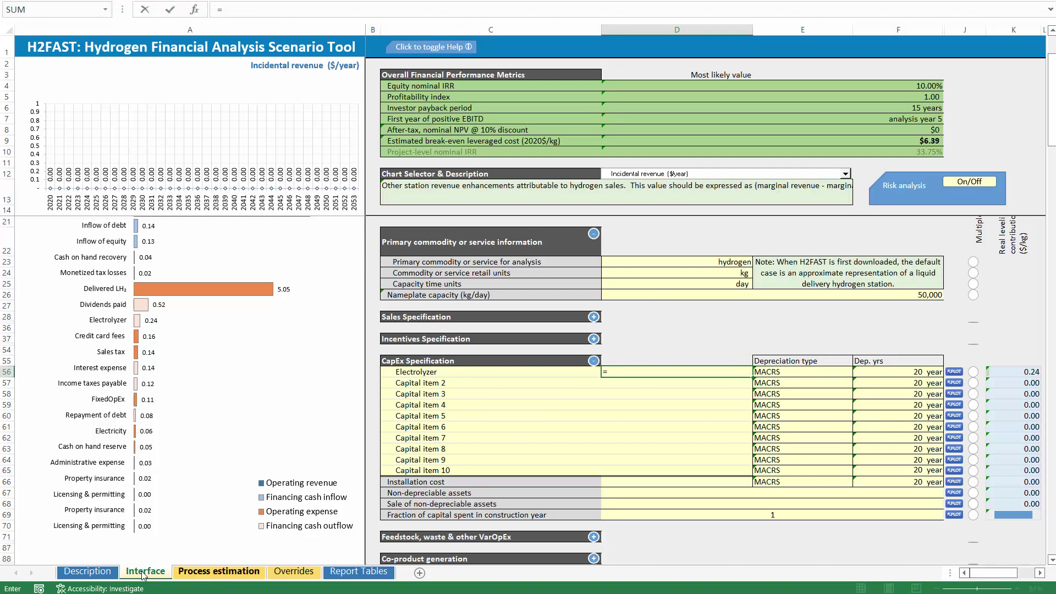
click(219, 572)
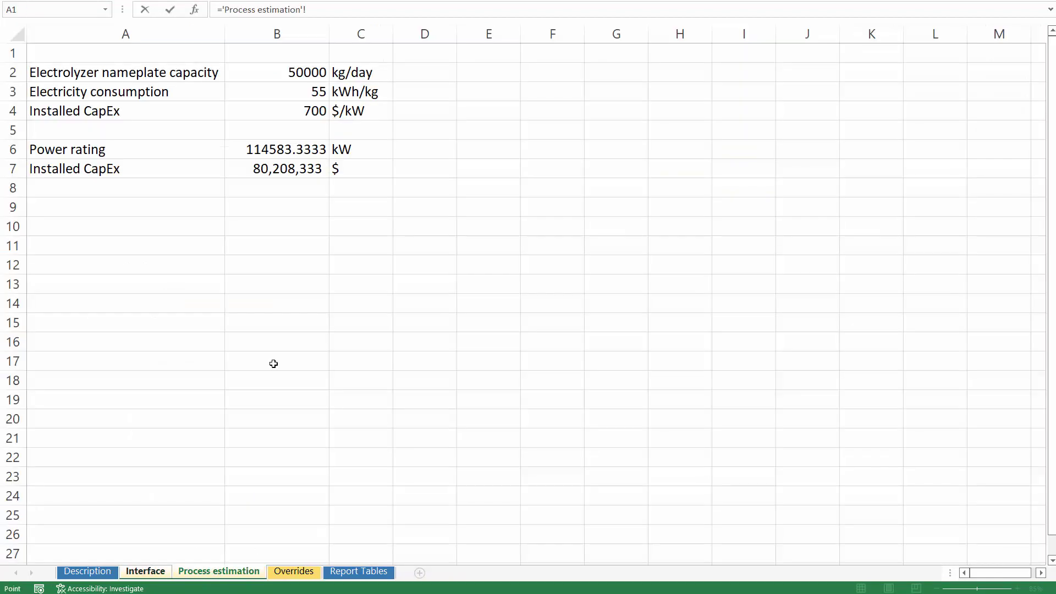
click(277, 168)
key(Return)
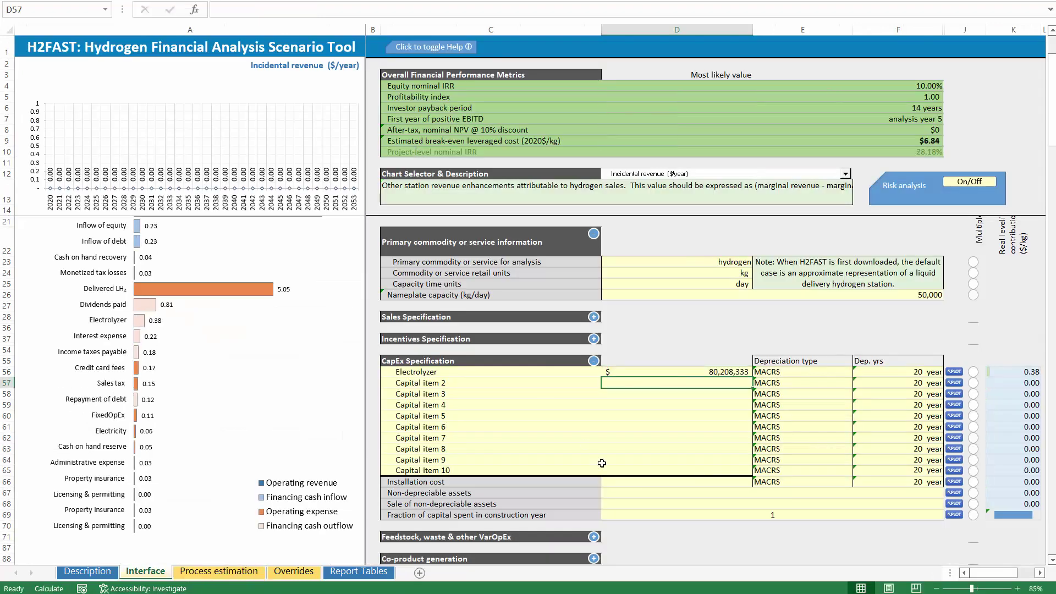
Step: Set the Electrolyzer's depreciation period to 5 years, leaving its depreciation type at MACRS
click(804, 374)
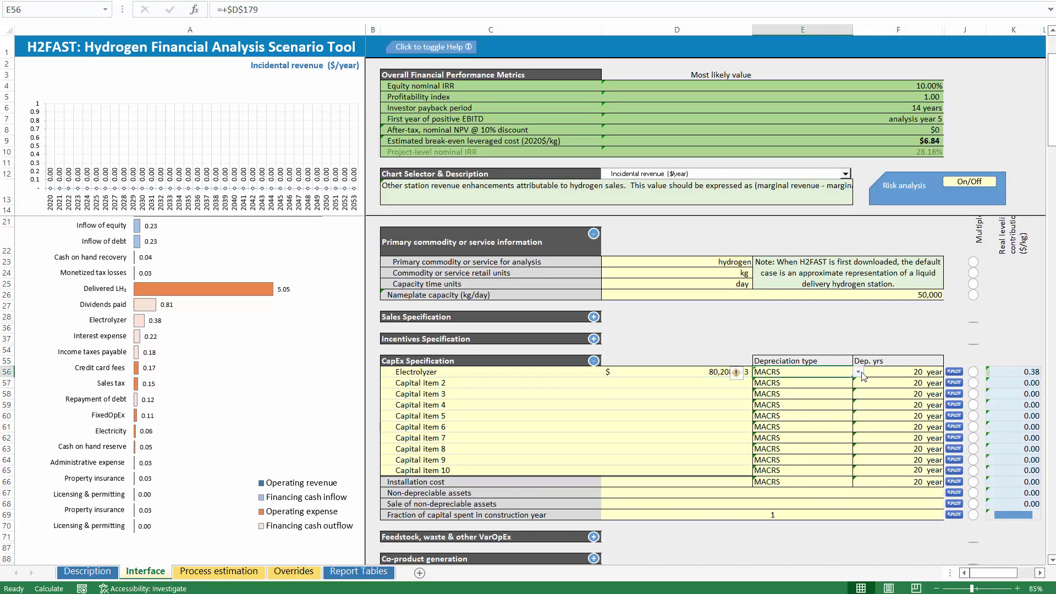
click(895, 375)
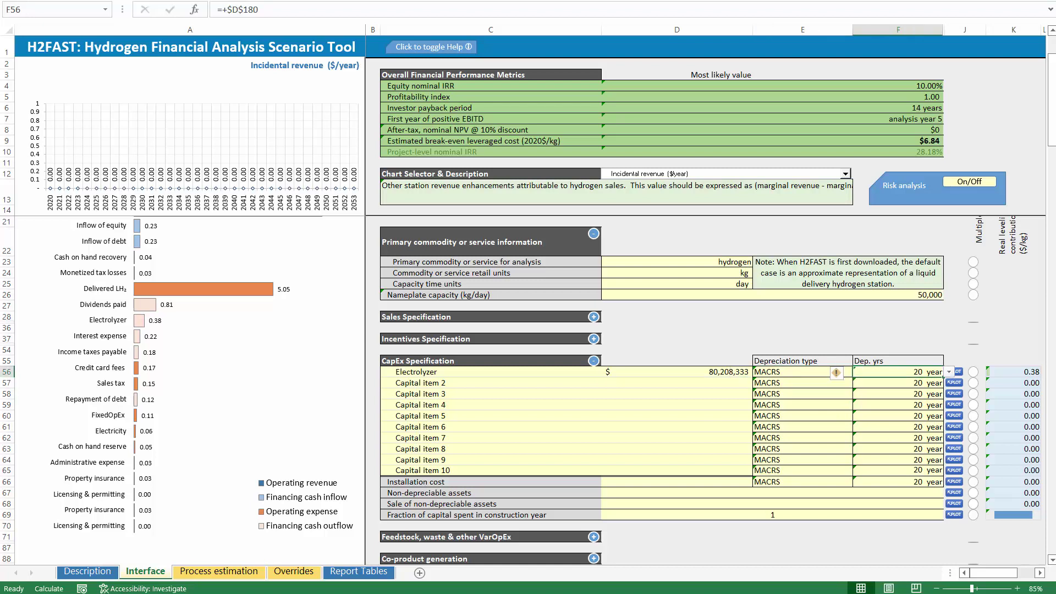
click(823, 373)
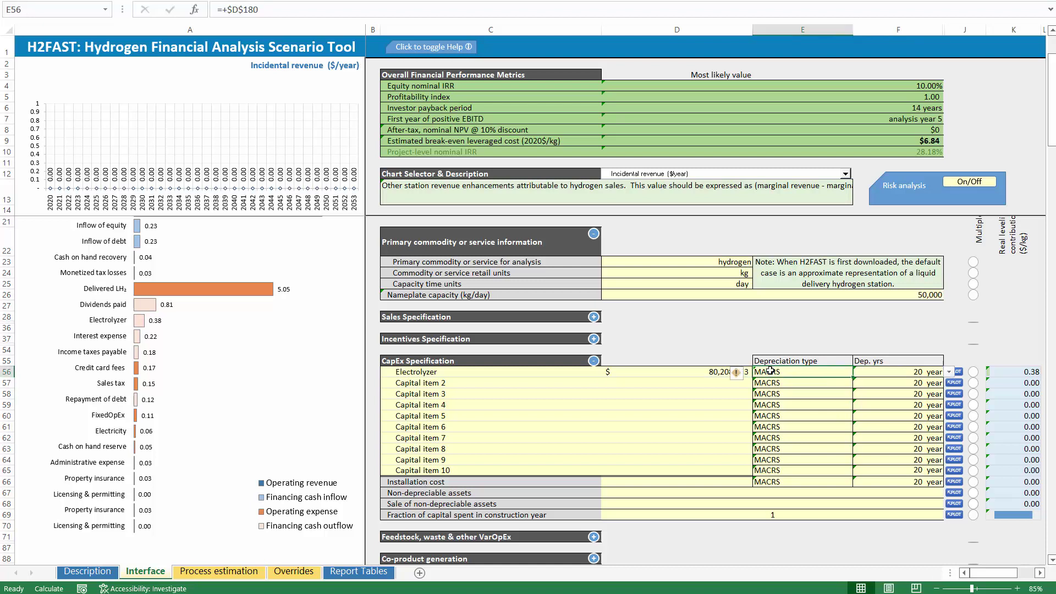
click(907, 371)
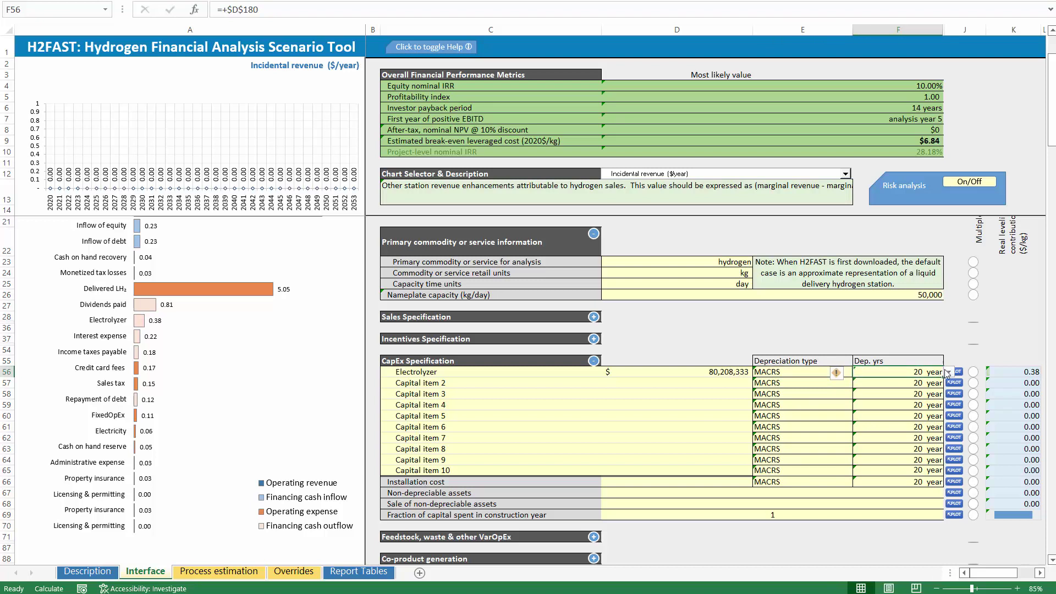
click(822, 374)
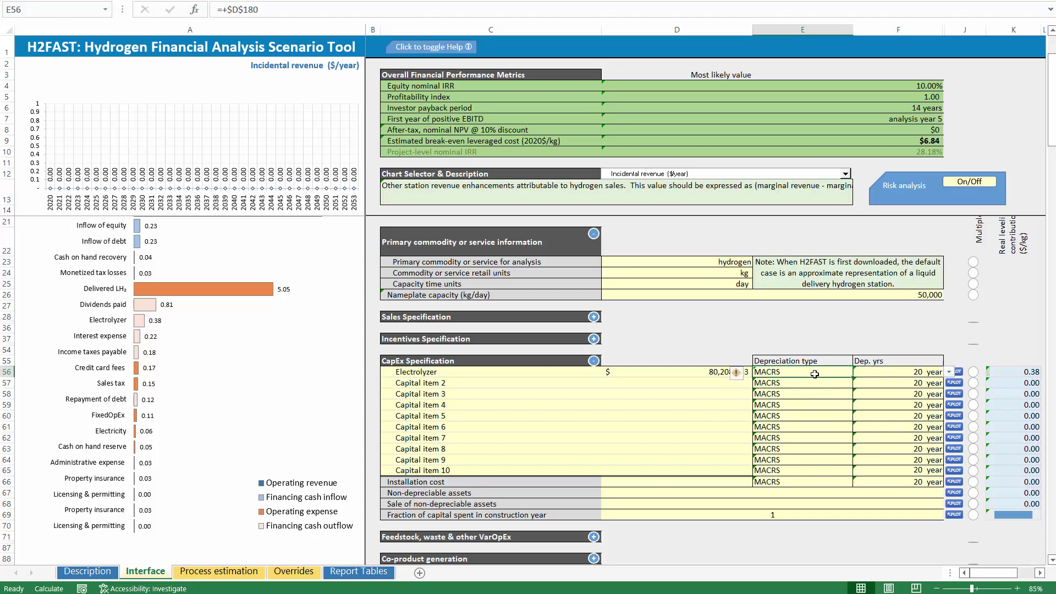
click(858, 374)
click(860, 376)
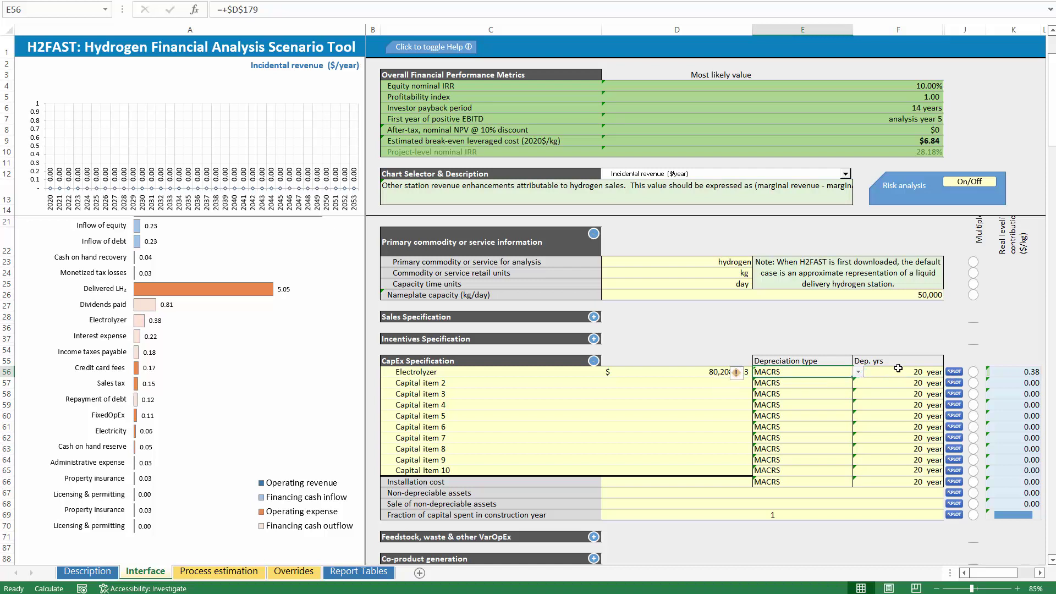
click(937, 373)
click(949, 374)
scroll(845, 395, up, 3)
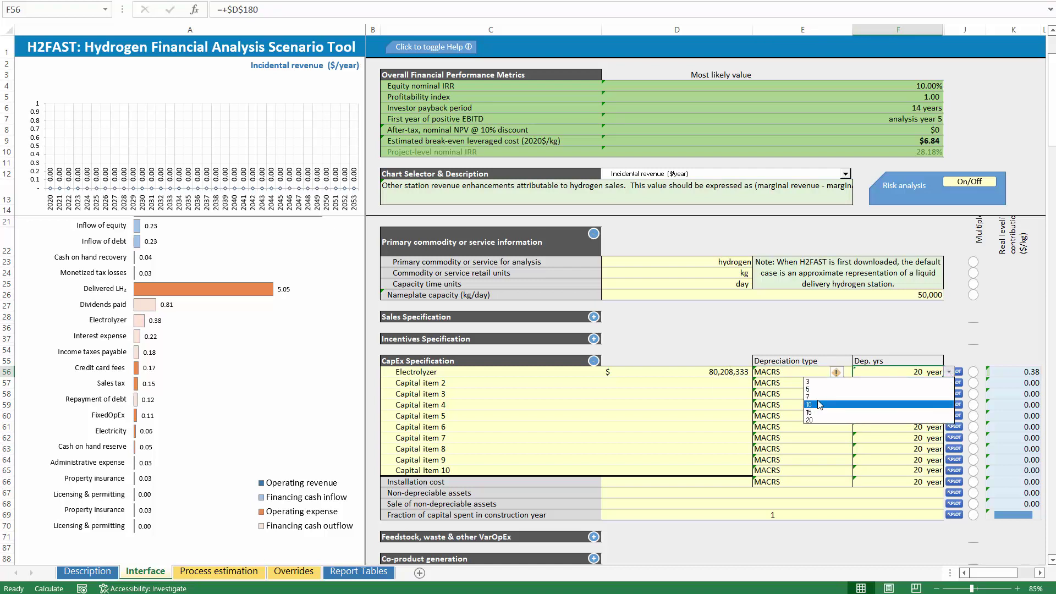
click(817, 396)
click(665, 427)
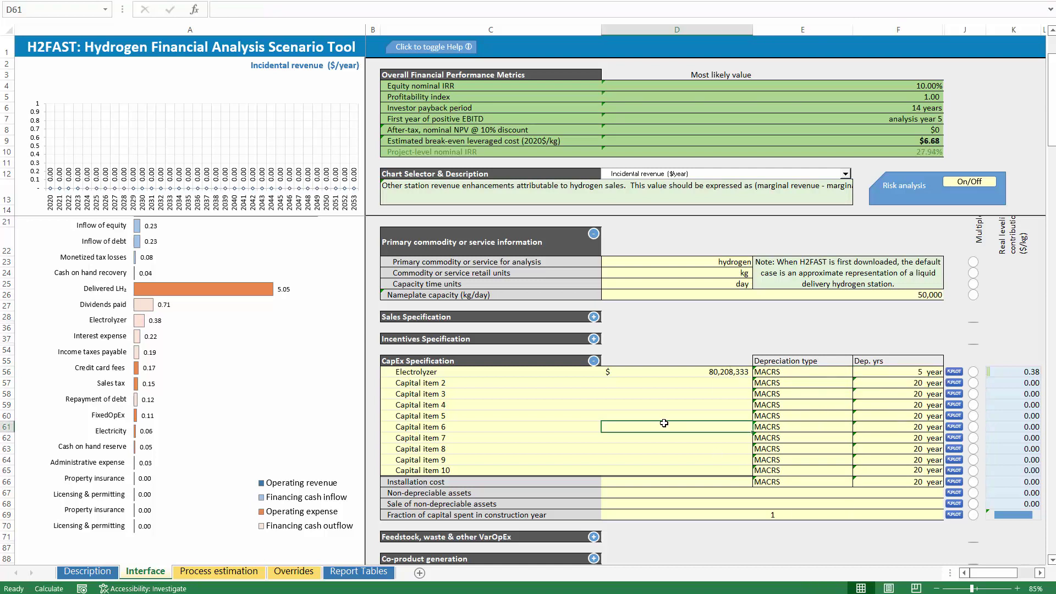
Step: Examine the CapEx Specification entries for the Electrolyzer, installation cost, non-depreciable assets and sale of non-depreciable assets
scroll(667, 426, down, 3)
scroll(666, 425, down, 1)
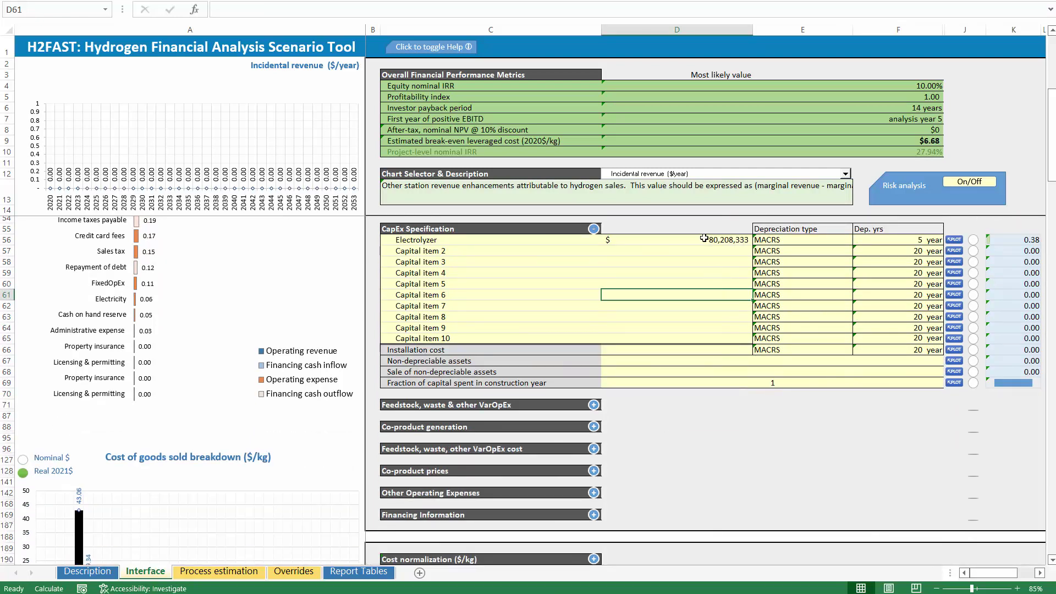
drag(549, 241, 918, 240)
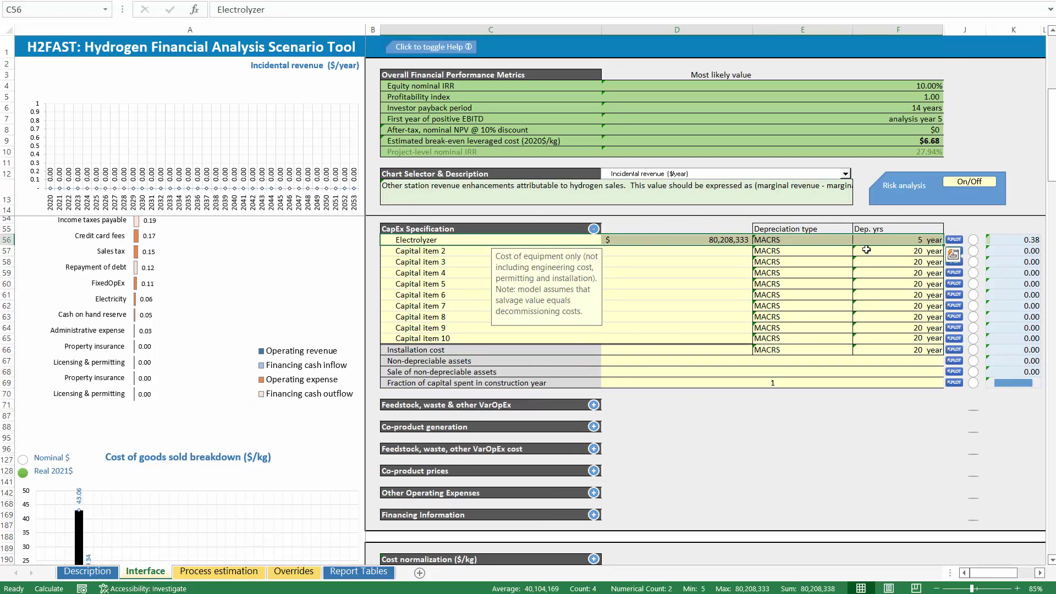
drag(860, 240, 823, 236)
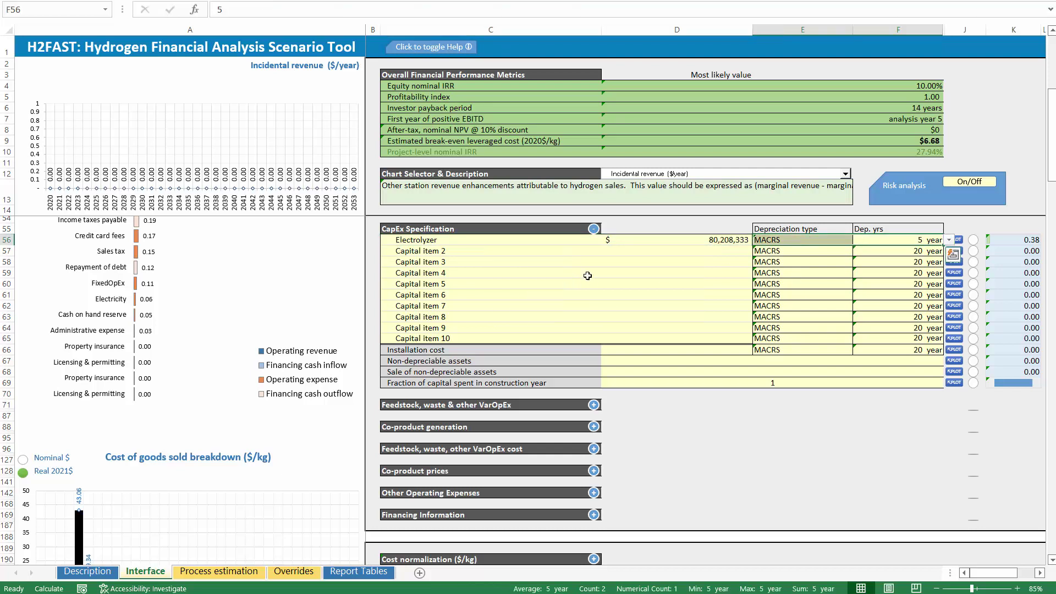
click(491, 350)
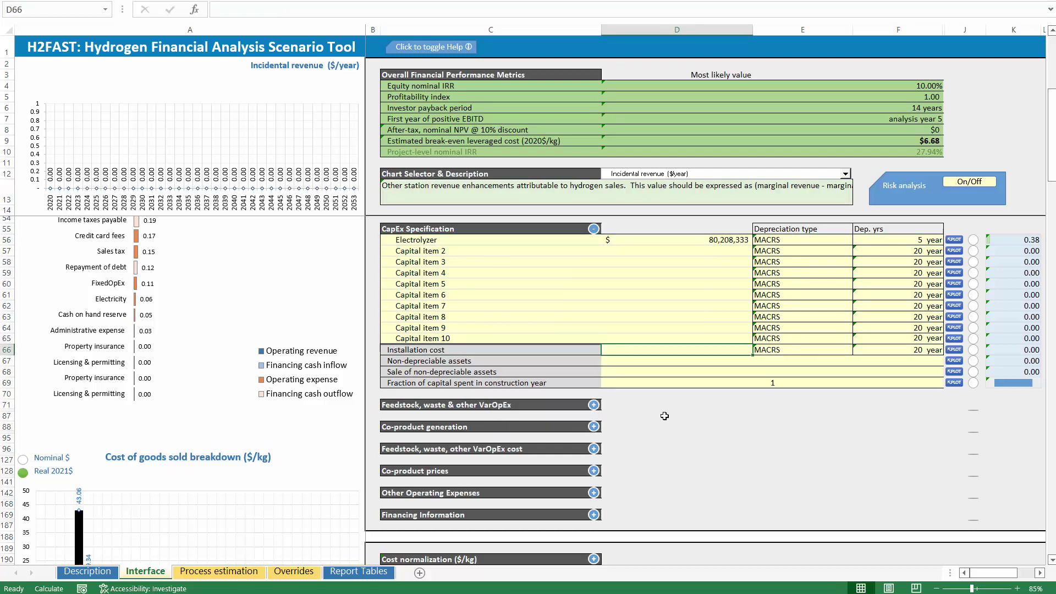
drag(588, 351, 652, 353)
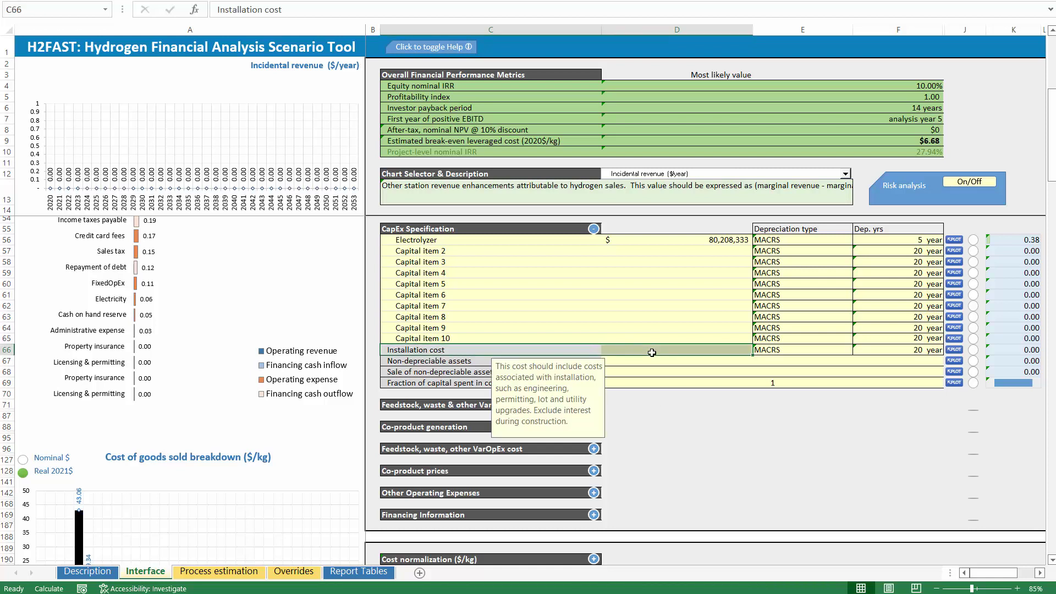
click(533, 359)
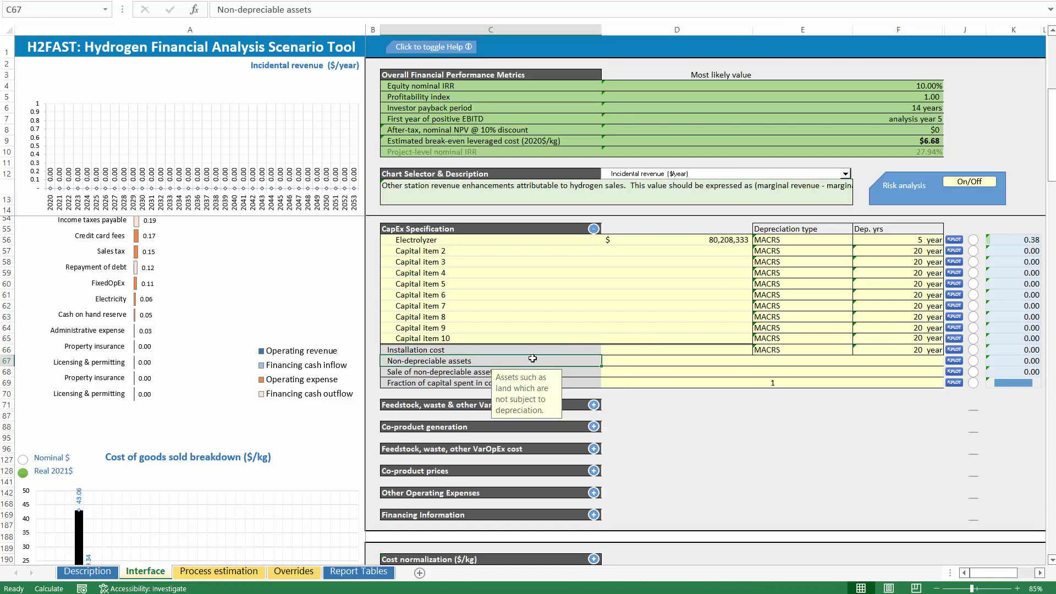
click(704, 360)
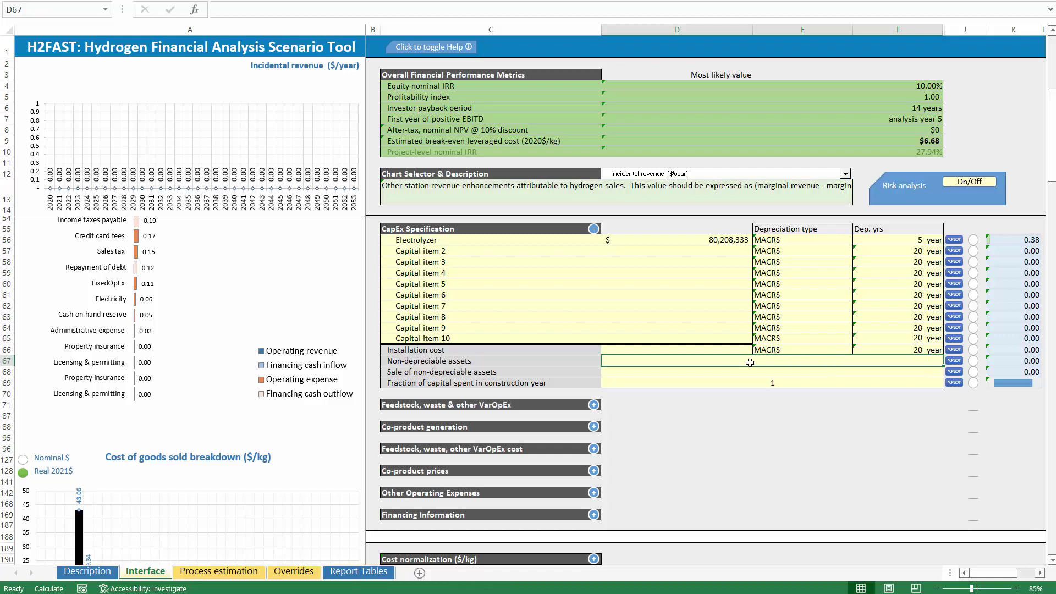
drag(584, 372, 668, 372)
click(765, 372)
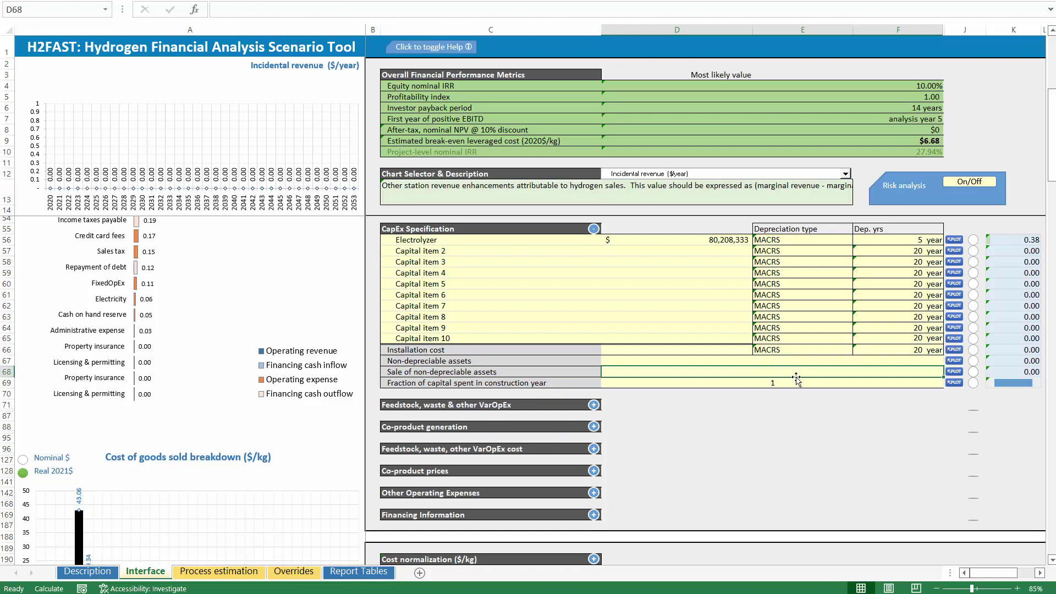
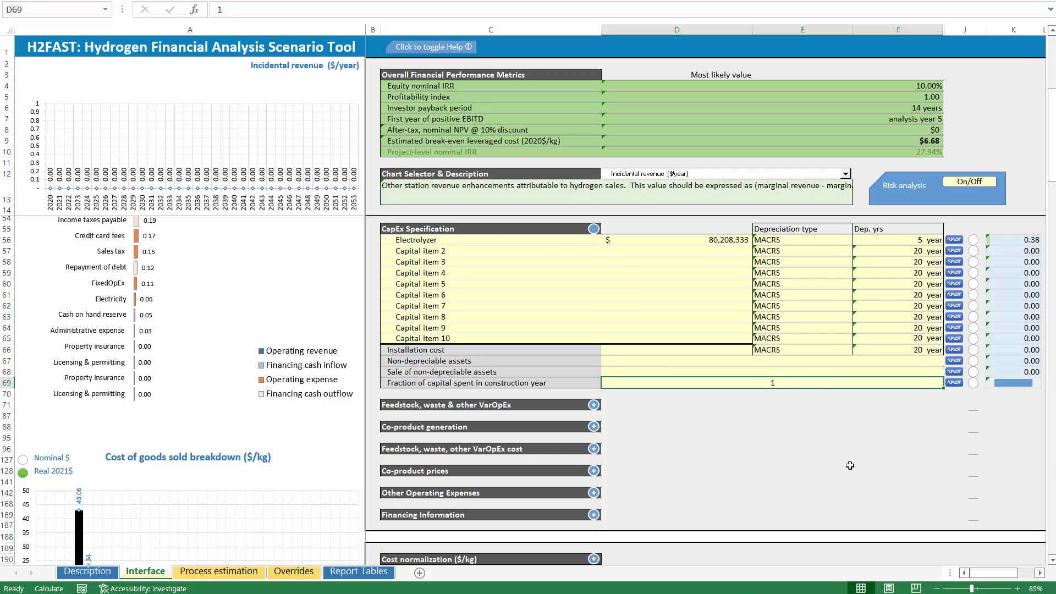
Step: Plot the fraction of capital procured in year and read the input note for the fraction of capital spent in construction year
click(955, 383)
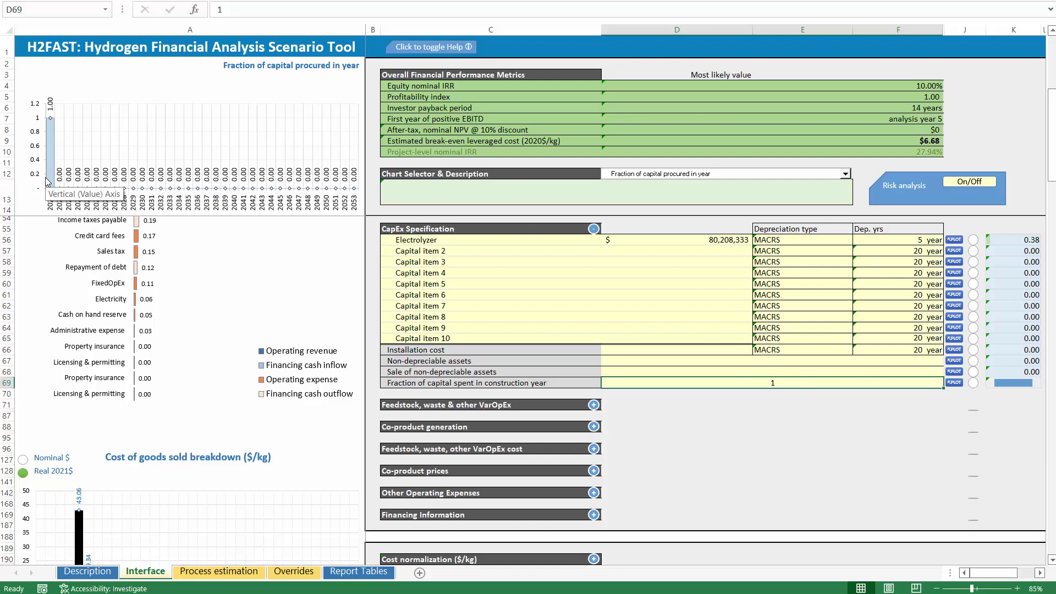
mouse_move(55, 148)
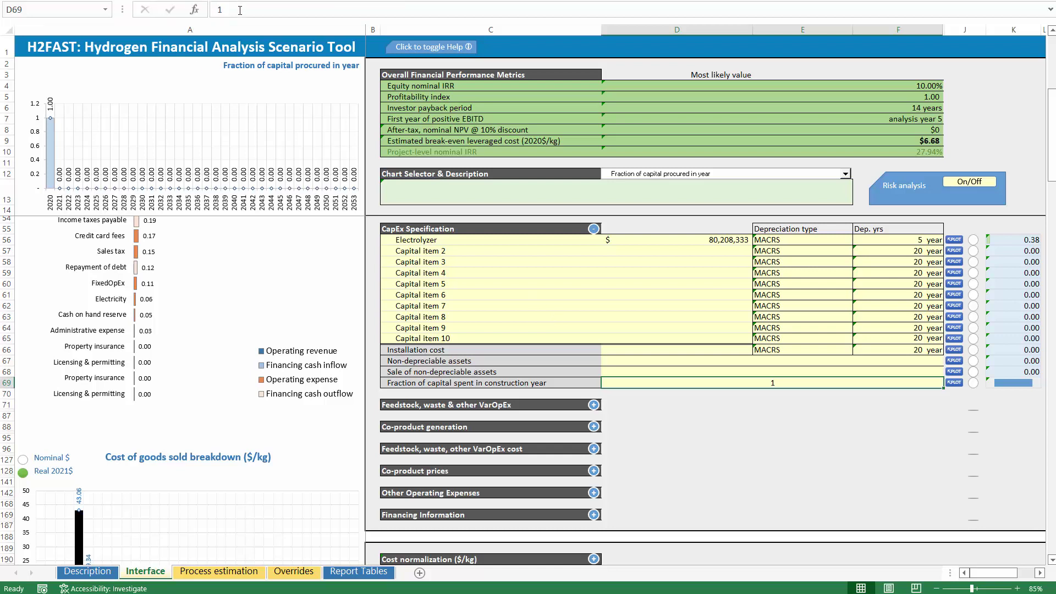
drag(239, 9, 150, 5)
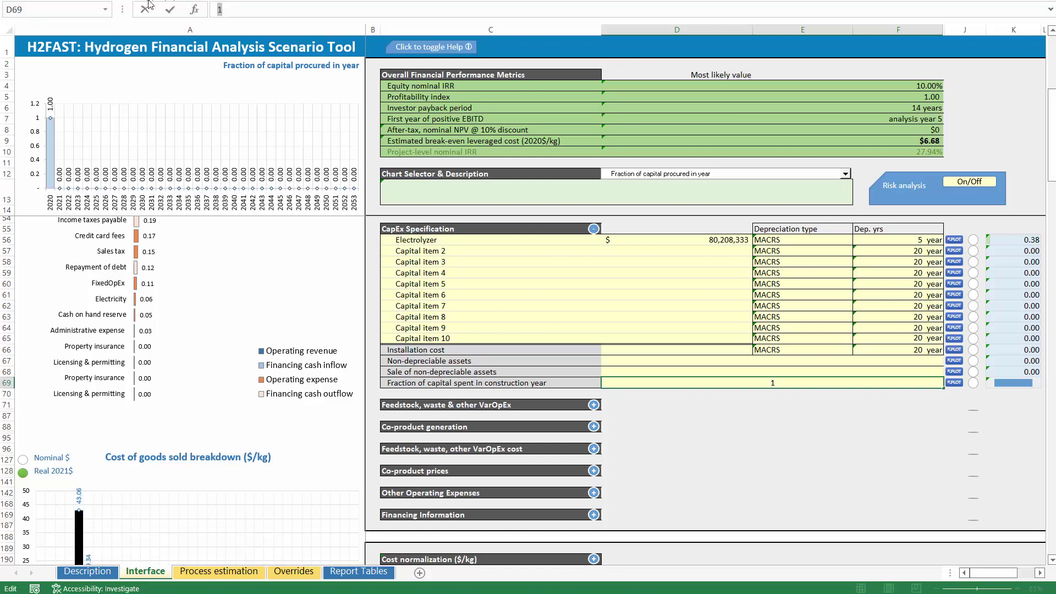
key(Escape)
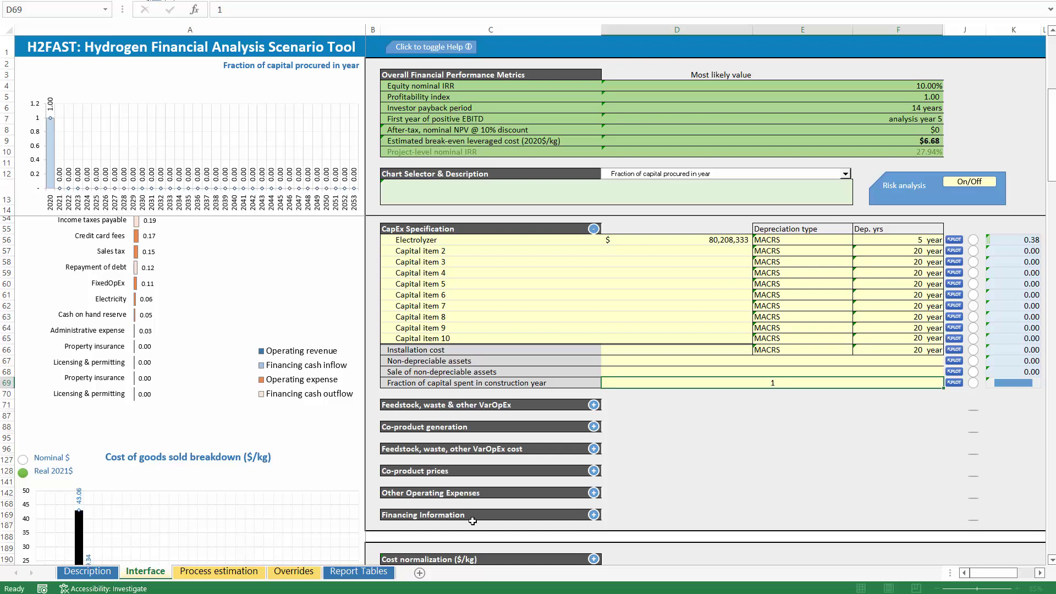
click(533, 380)
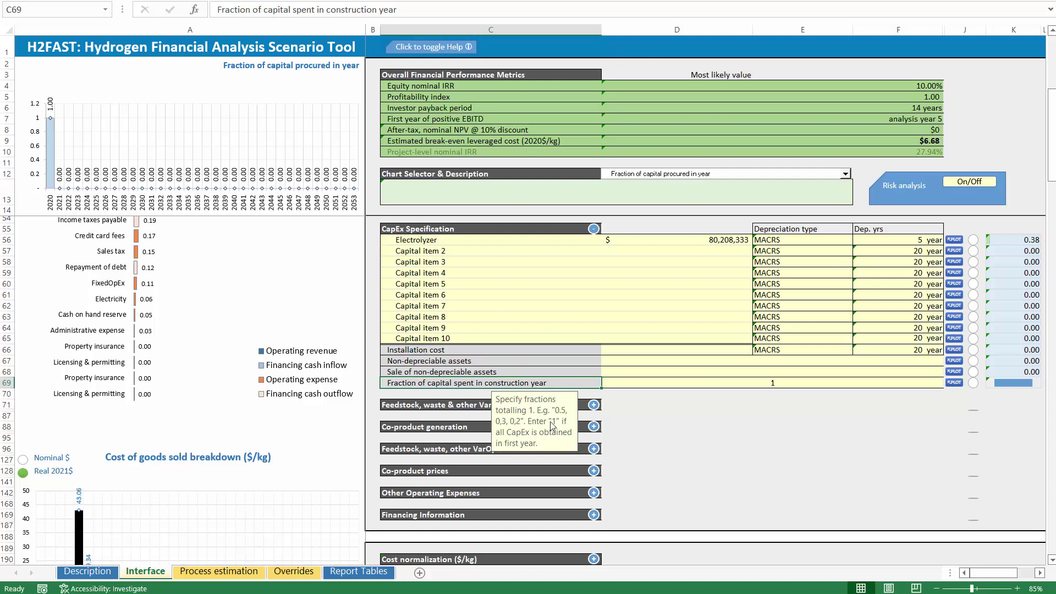
Step: Set the fraction of capital spent in construction year to 0.5, 0.2, 0.3 and check the yearly bars in the chart
click(718, 383)
drag(239, 10, 197, 9)
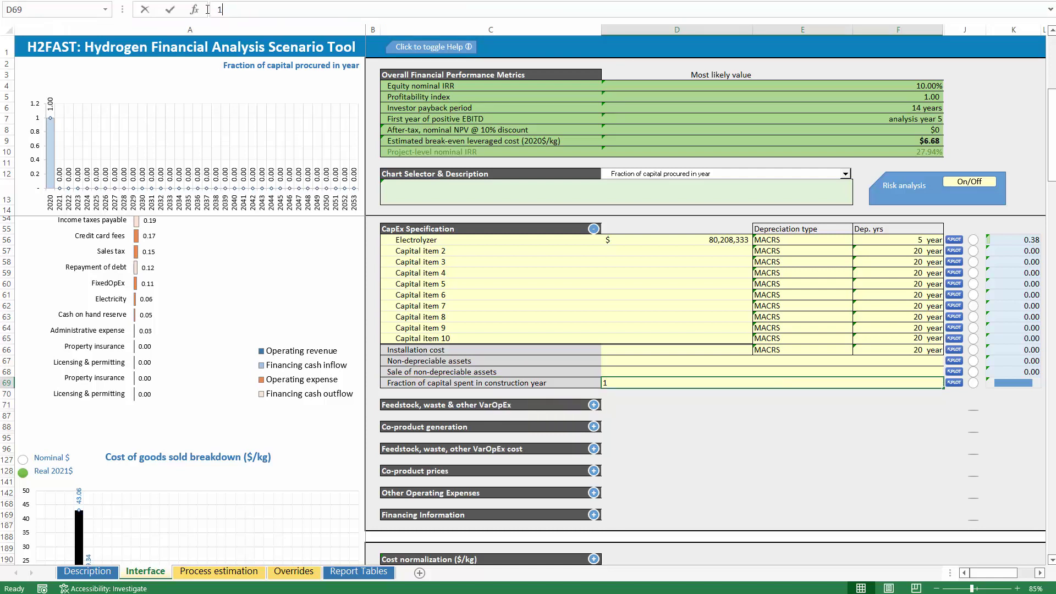
text(0.5)
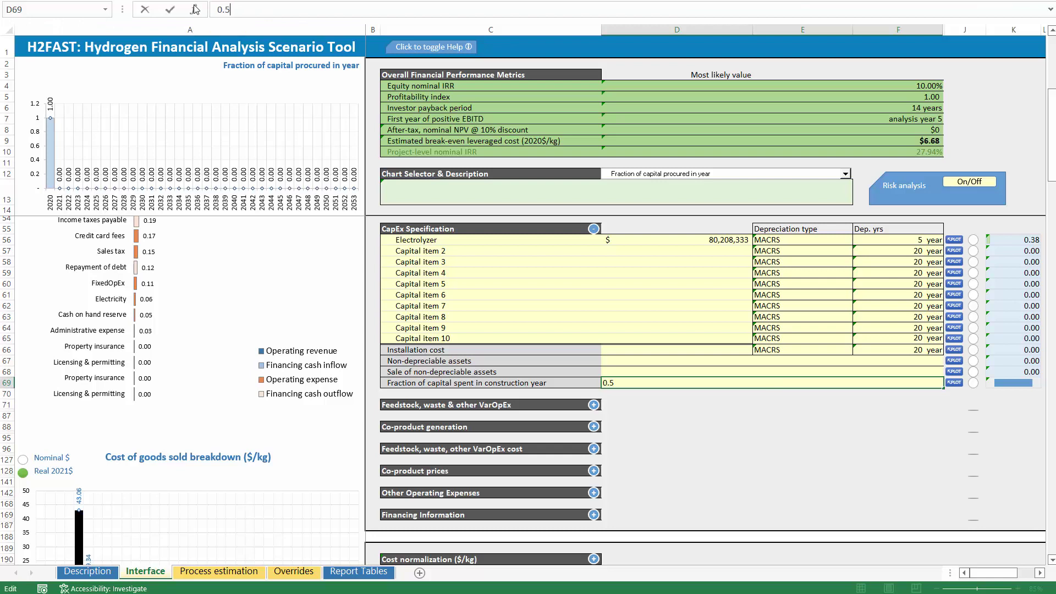
text(, 0,2)
key(BackSpace)
key(BackSpace)
text(.2, 0.3)
key(Return)
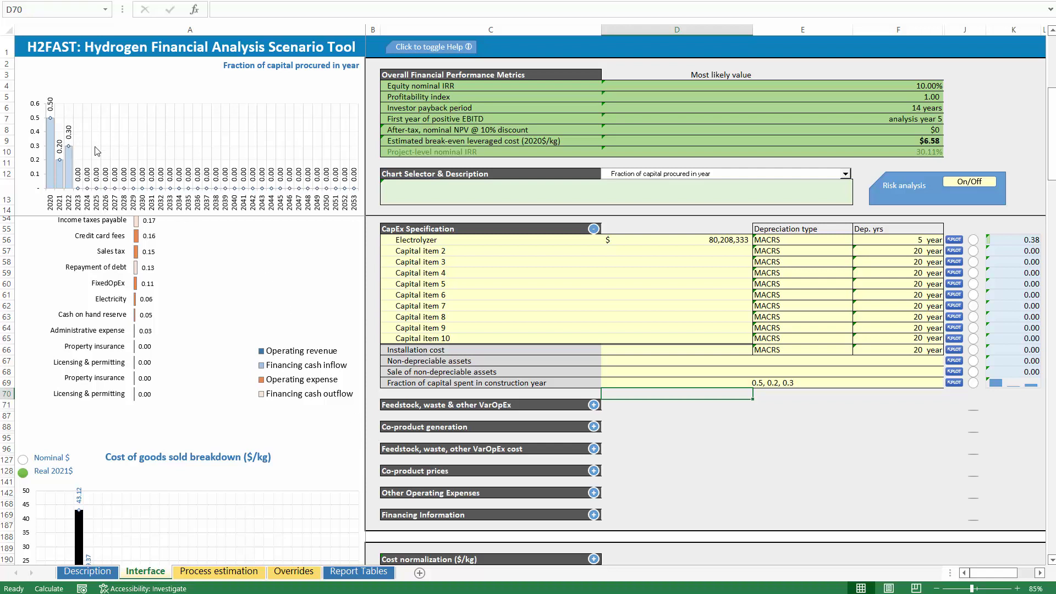
mouse_move(62, 163)
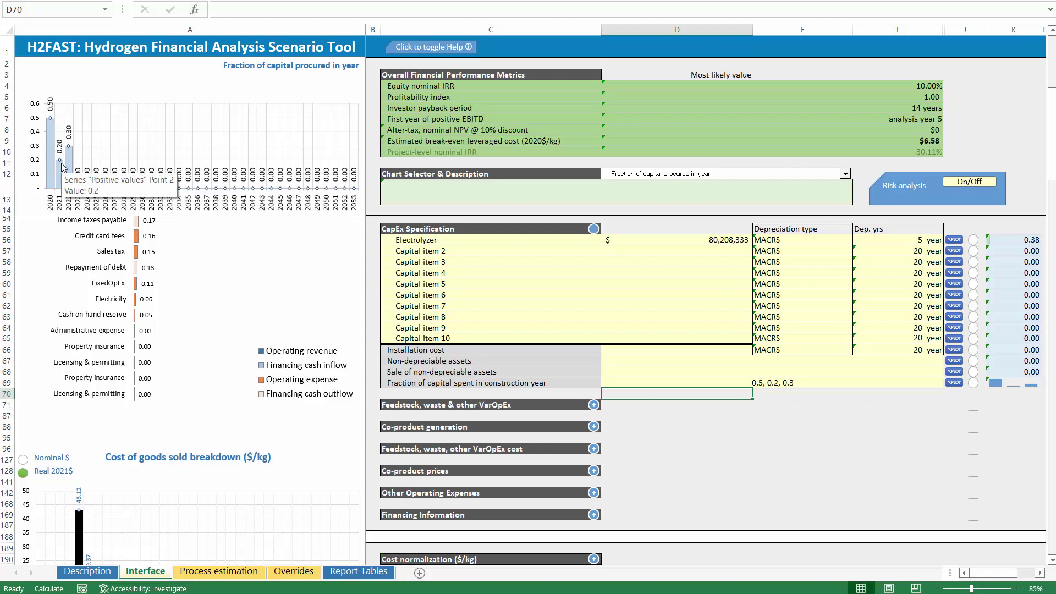
Step: Try the text "asdf" as the fraction of capital spent in construction year, and undo that entry
click(781, 380)
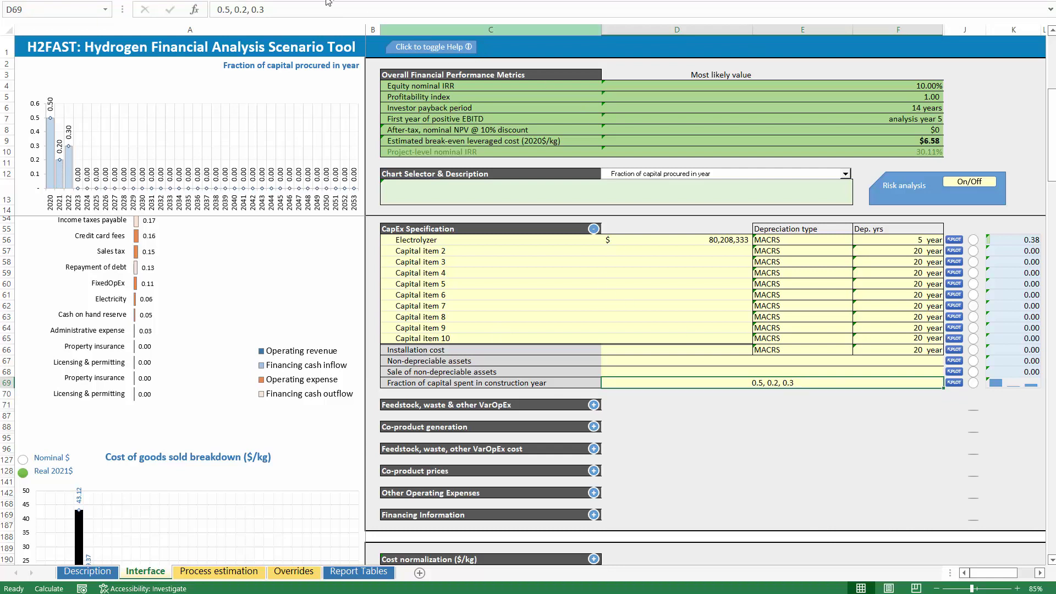
drag(269, 9, 217, 10)
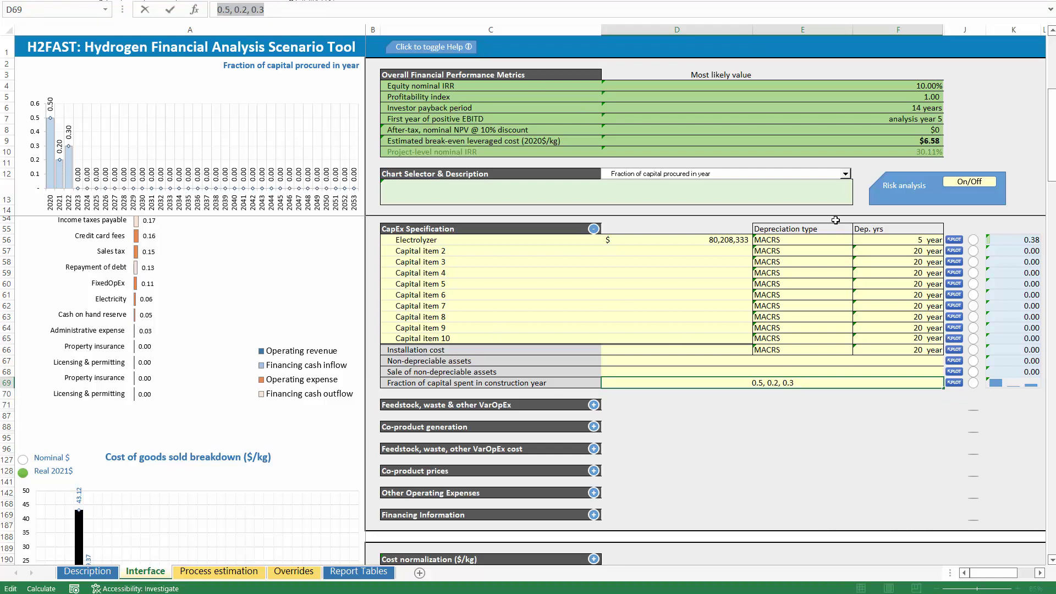
text(asdf)
key(Return)
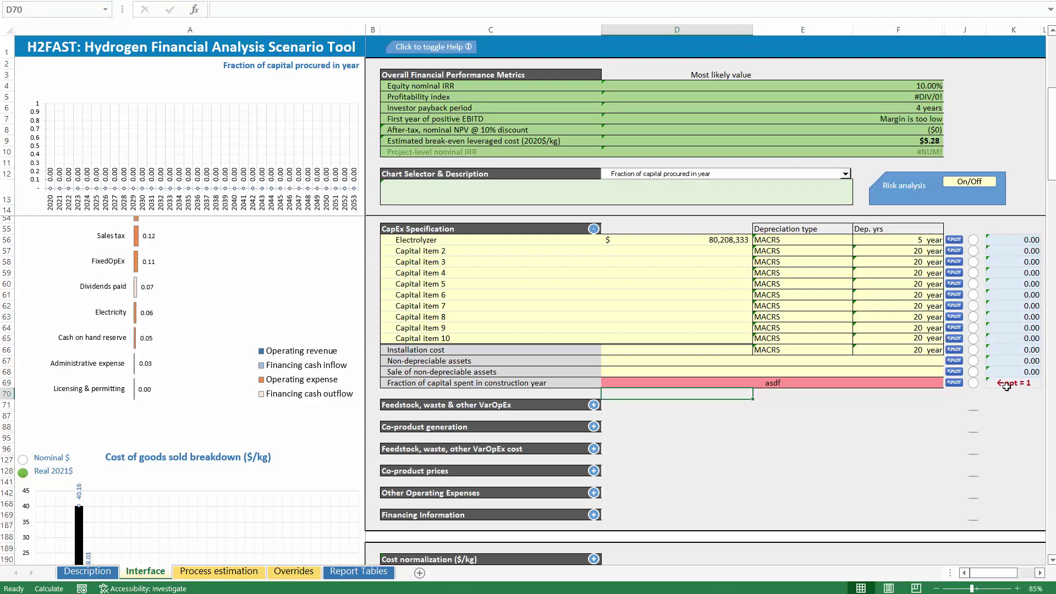
key(ctrl+z)
Step: Try four values, 0.5, 0.2, 0.1, 0.2, as the fraction of capital spent in construction year
click(291, 7)
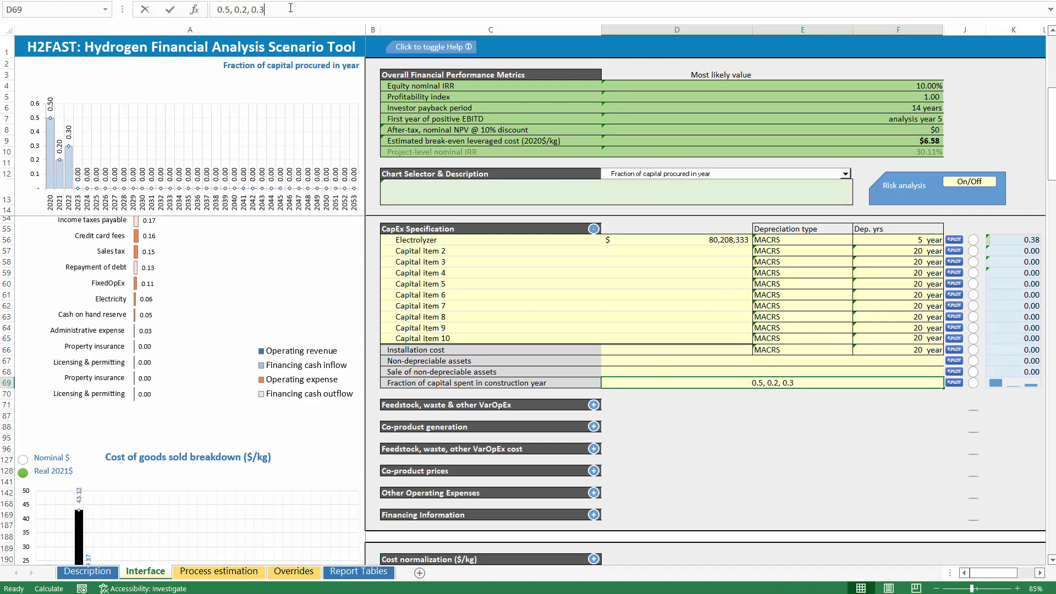
text(,)
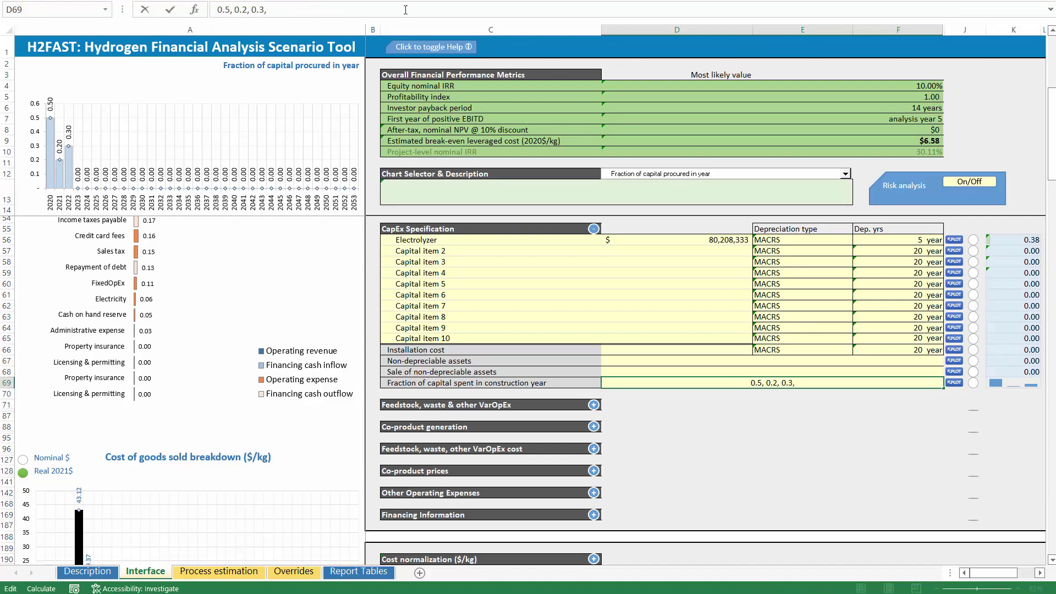
text( 2)
key(BackSpace)
key(BackSpace)
key(BackSpace)
key(BackSpace)
text(1, 0.2)
key(Return)
Step: Return the fraction of capital spent in construction year to three values: 0.5, 0.2, 0.3
click(799, 383)
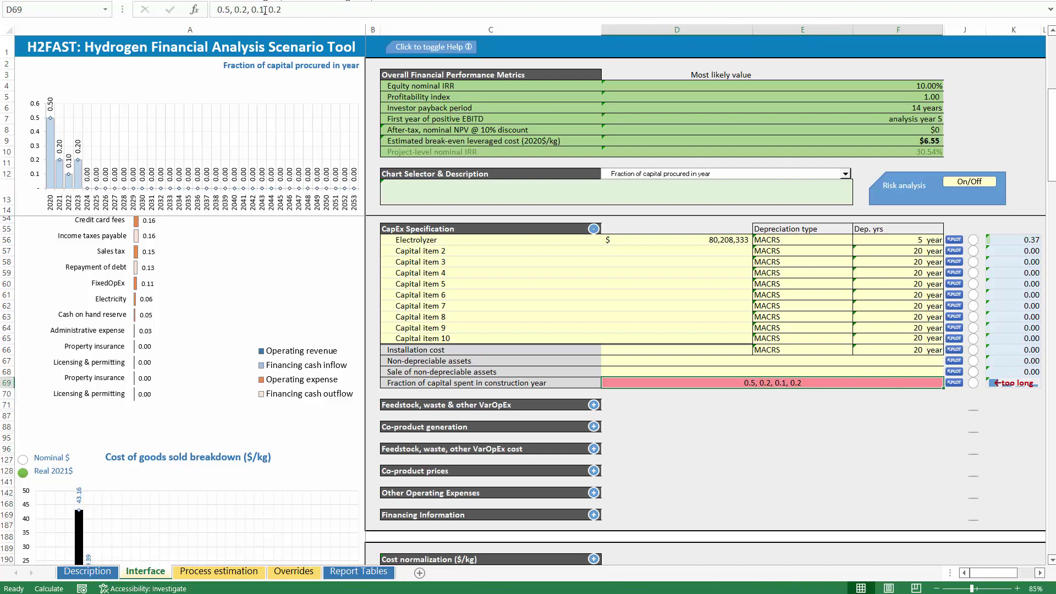
drag(259, 10, 572, 13)
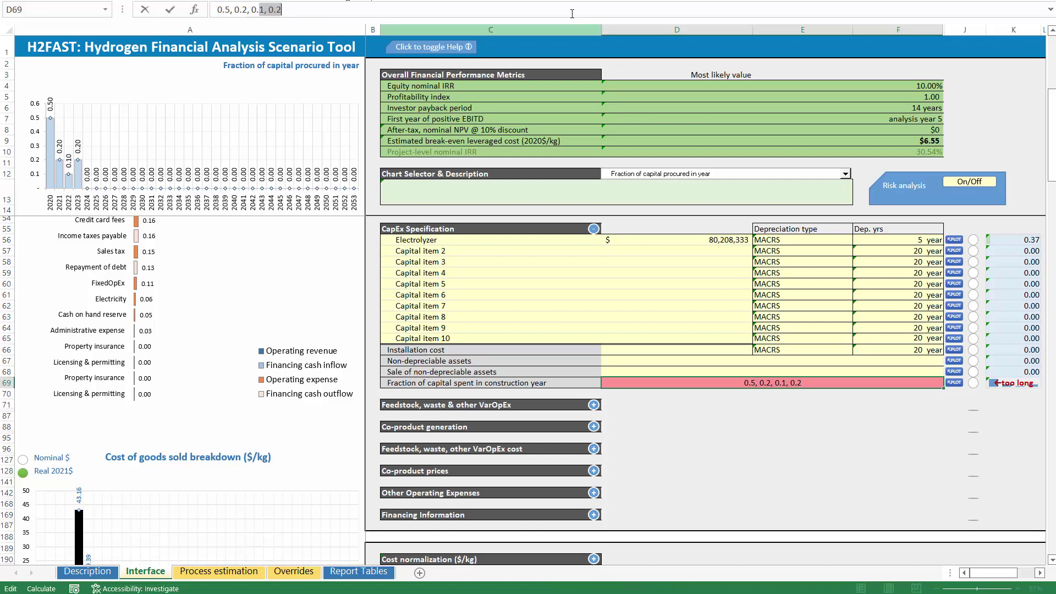
text(3)
key(Return)
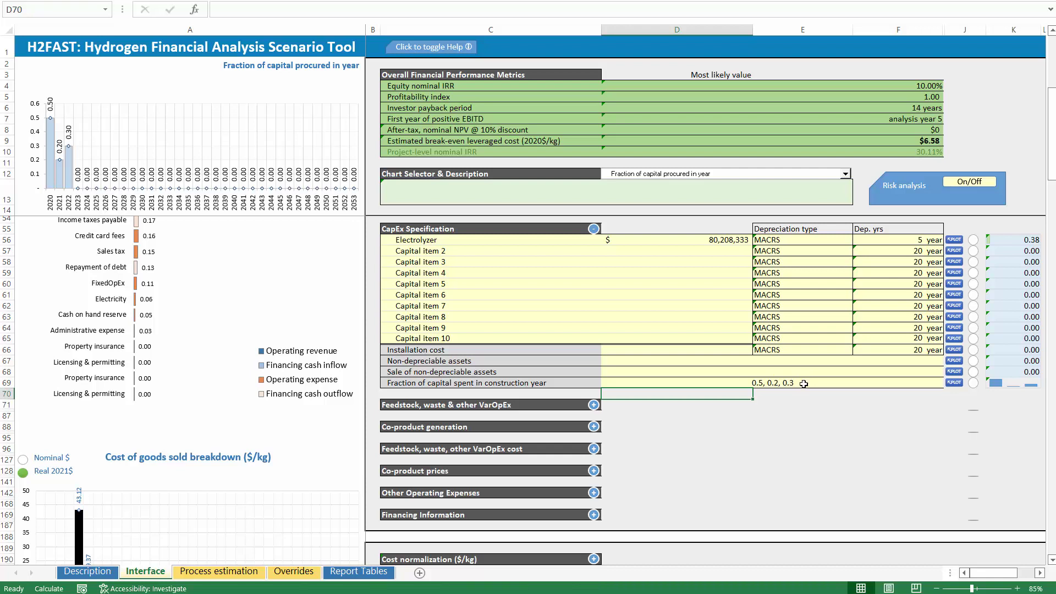
Step: Set the fraction of capital spent in construction year to 0.5, 0.5 and check the yearly bars in the chart
click(745, 384)
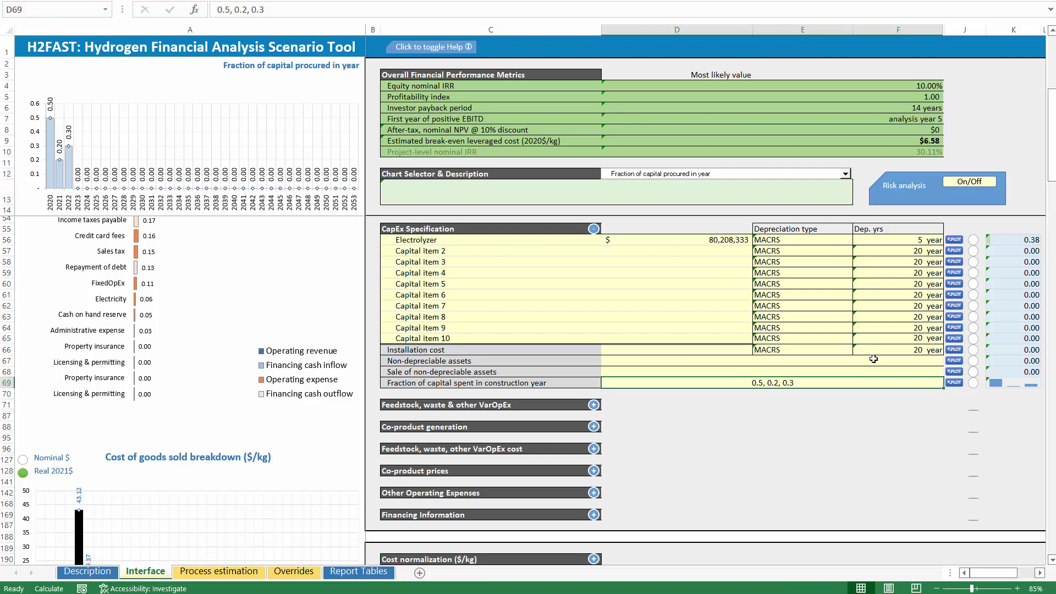
drag(243, 14, 430, 10)
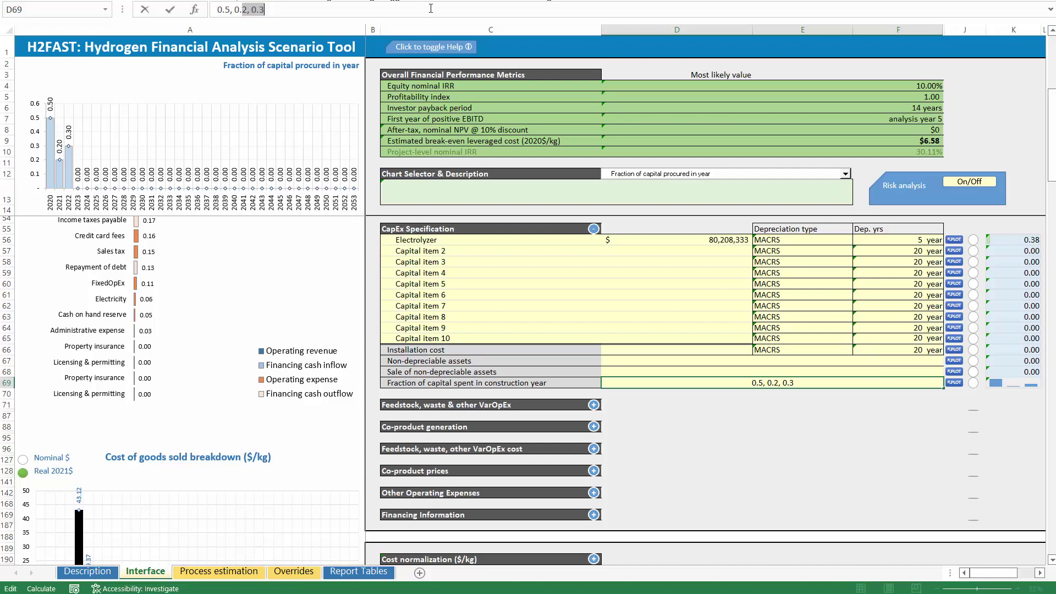
text(5)
key(Return)
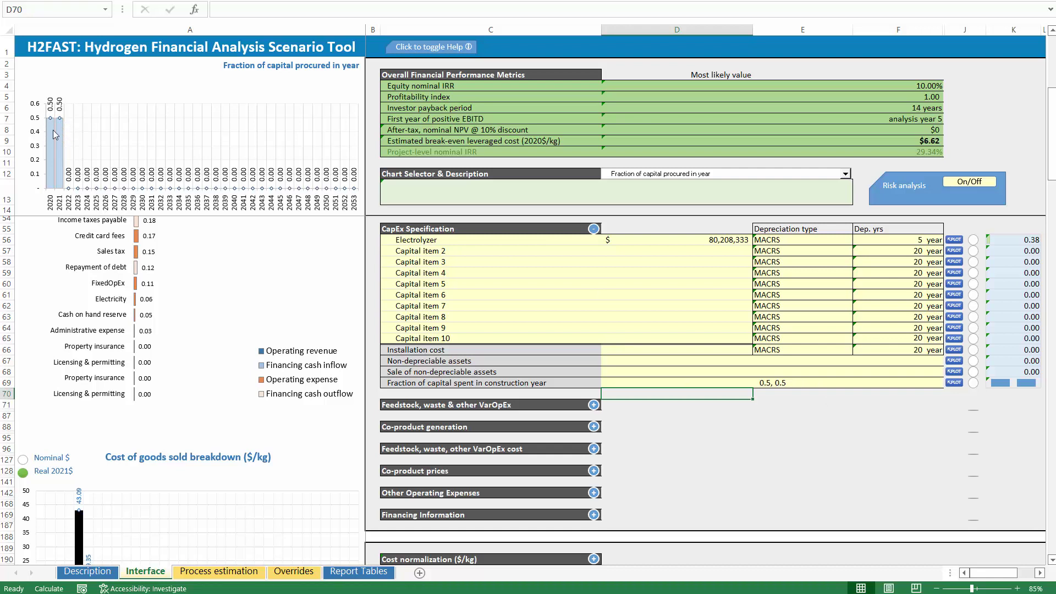
mouse_move(61, 122)
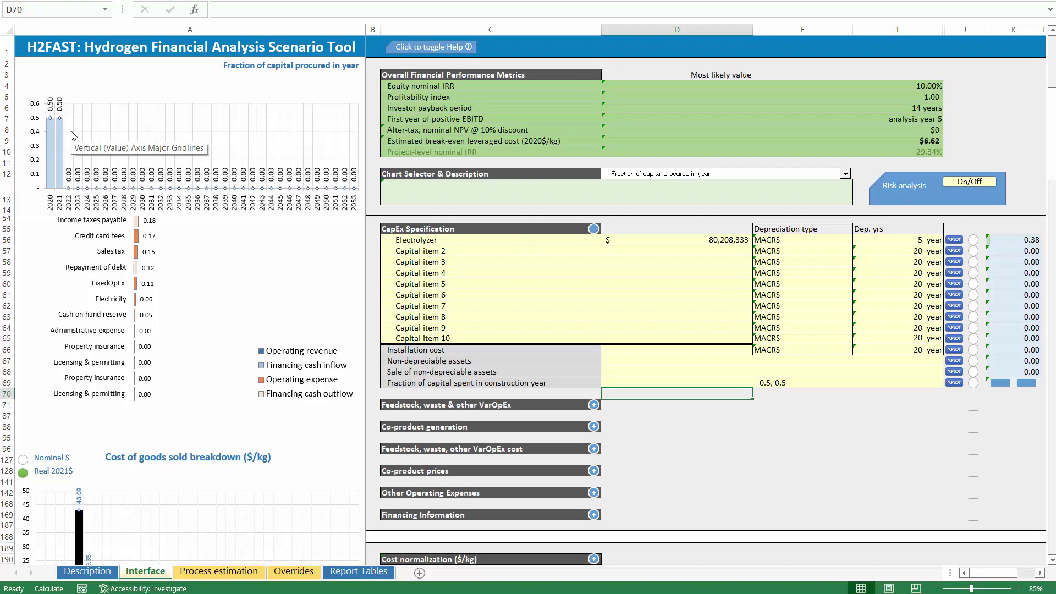
key(Up)
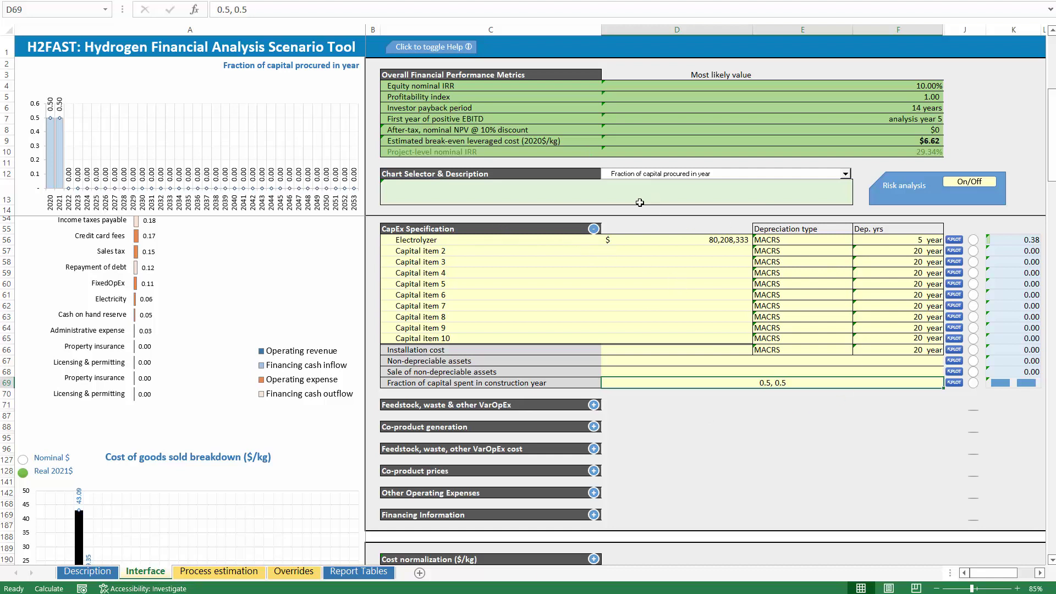
Step: Collapse CapEx Specification, expand Feedstock, waste & other VarOpEx, and clear the delivered LH2 and electricity amounts
click(595, 231)
click(574, 251)
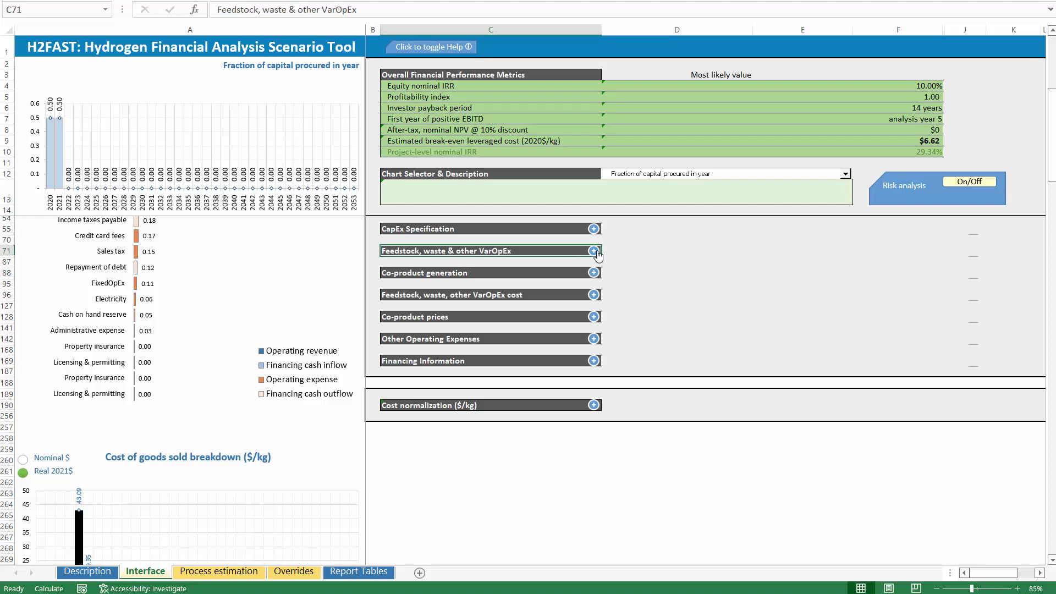
click(595, 251)
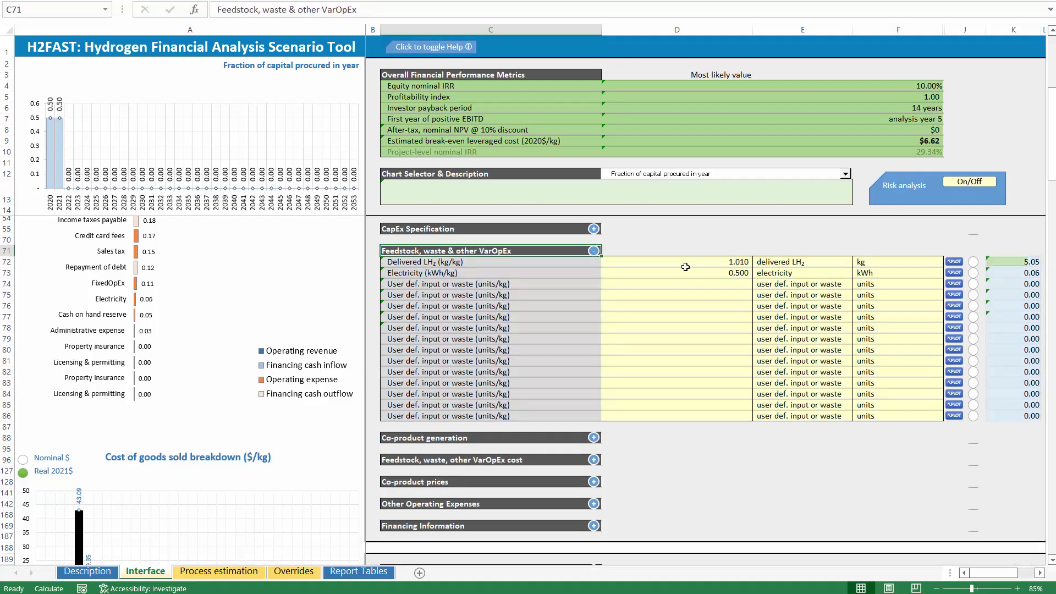
drag(686, 267, 687, 274)
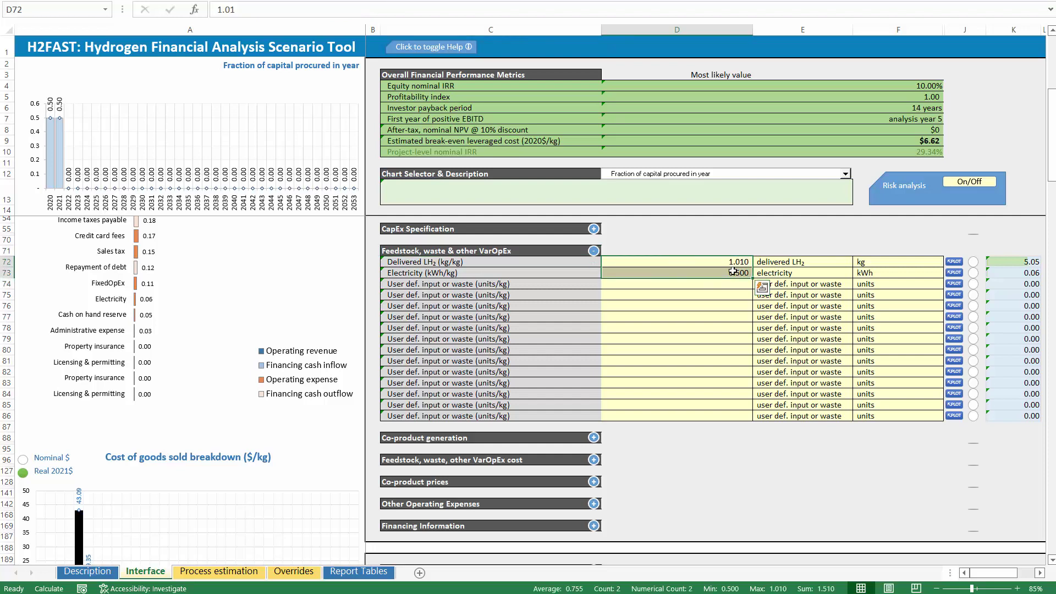
key(Delete)
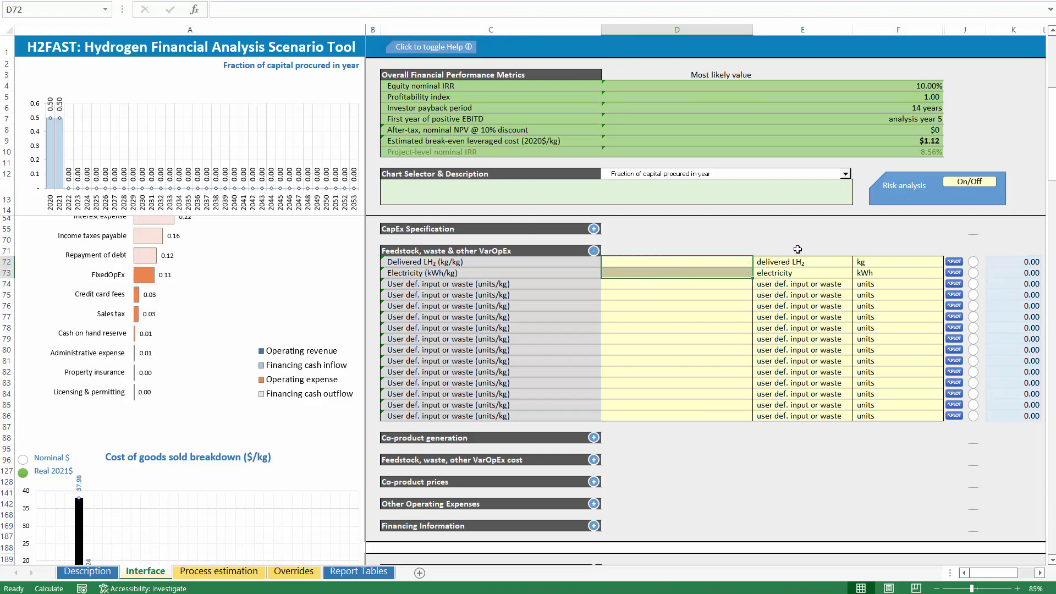
Step: Replace the first feedstock name, delivered LH2, with "electrcity" and set its unit to kWh
click(787, 264)
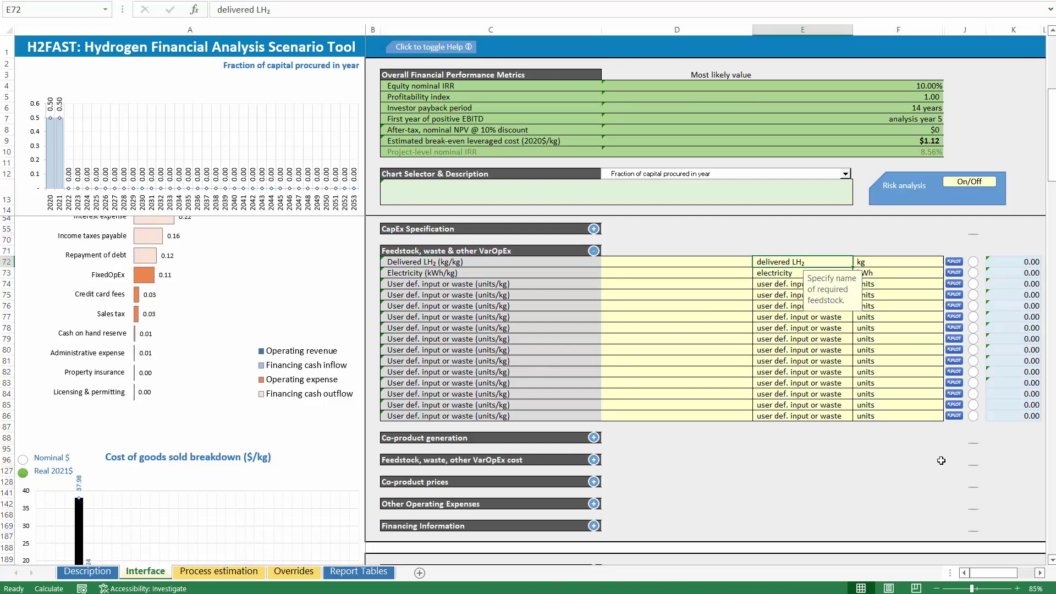
drag(729, 261, 792, 264)
click(791, 264)
text(electrcit)
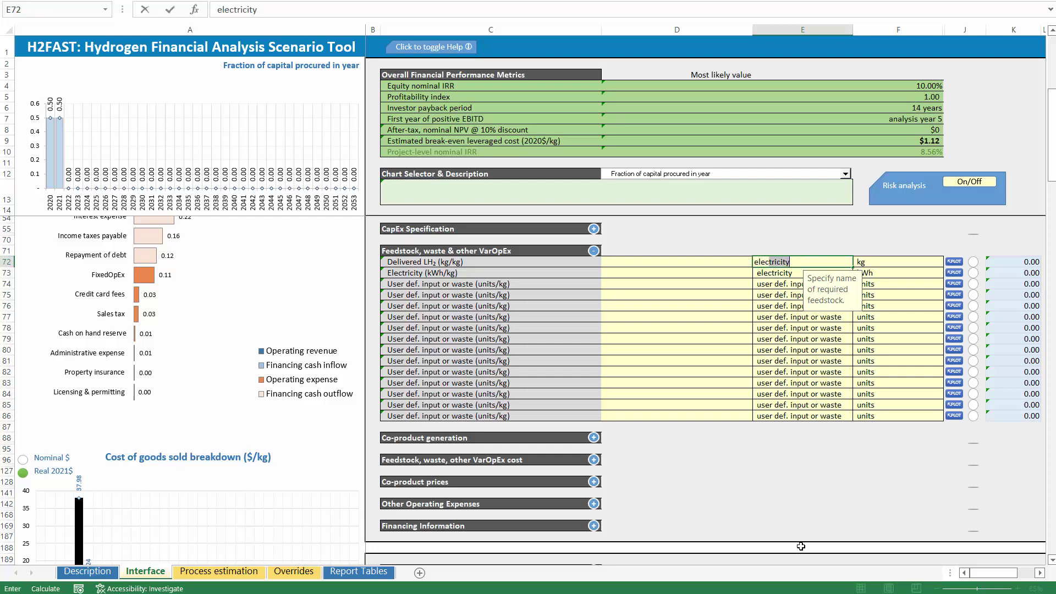
text(y)
key(Tab)
text(kWh)
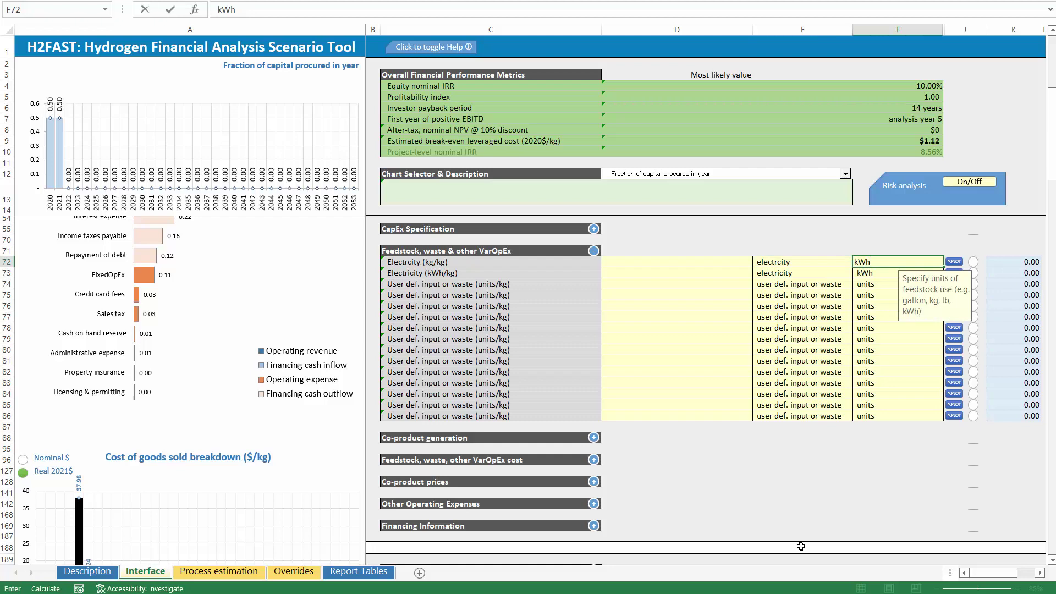
key(Return)
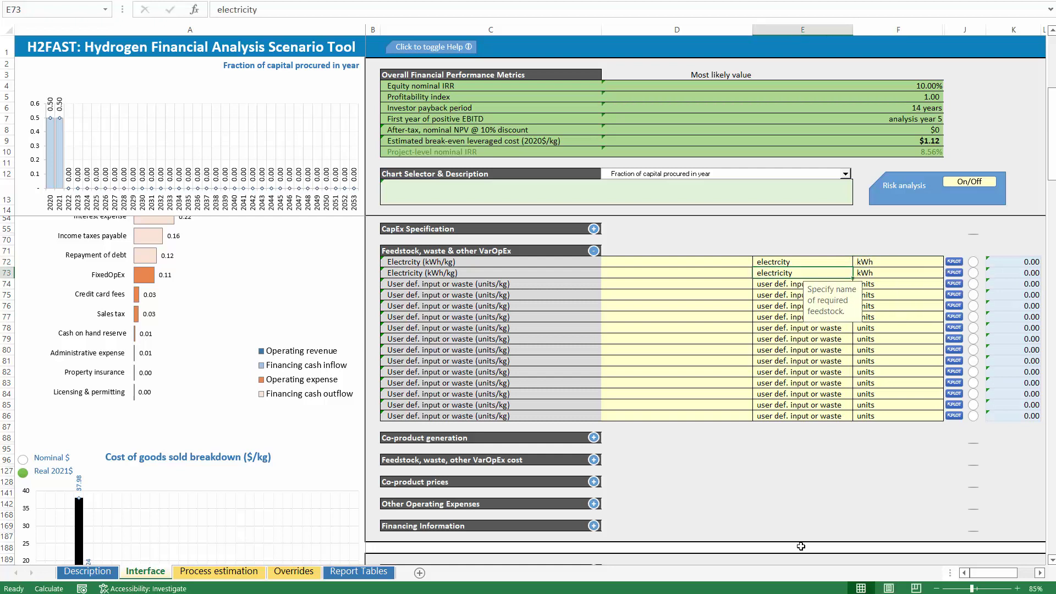
Step: Rename the second feedstock as "water" and set its unit to gal
text(water)
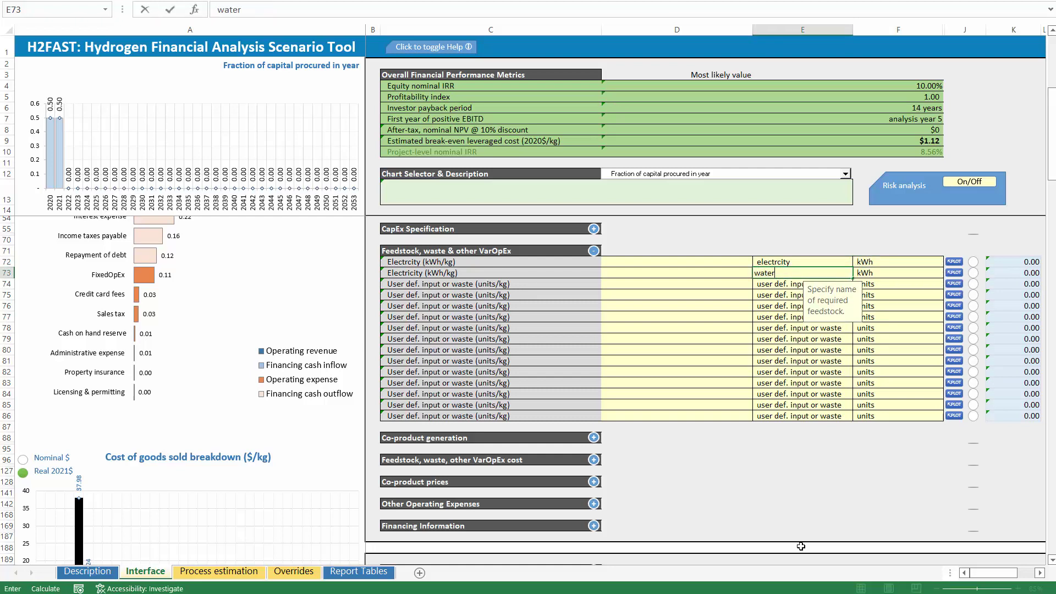
key(Tab)
text(gal)
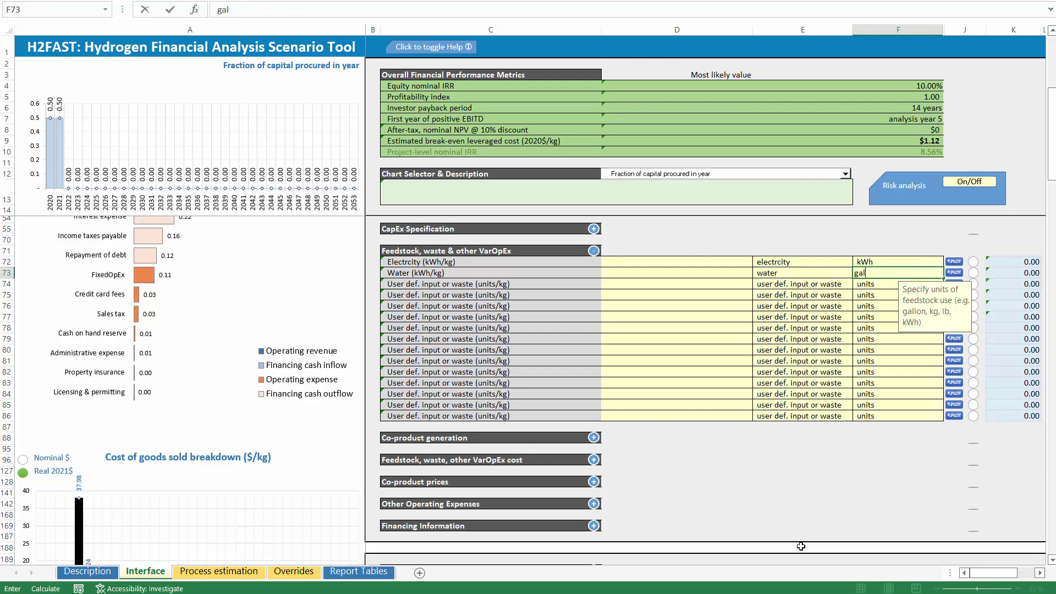
key(Return)
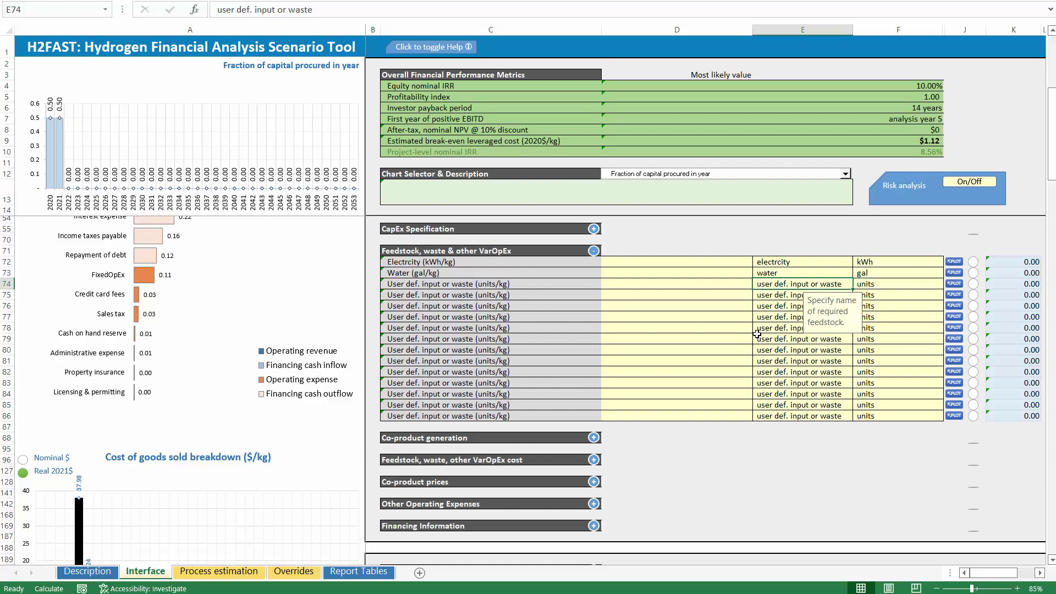
Step: Name the first user-defined input "waste water" with the unit gal
text(was)
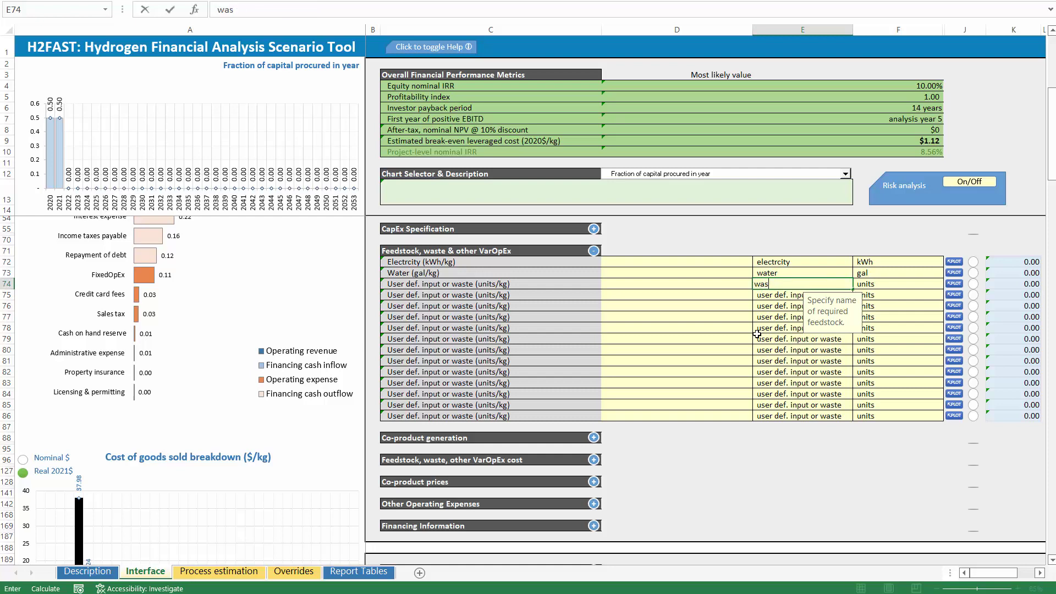
text(te water)
key(Tab)
text(gal)
key(Return)
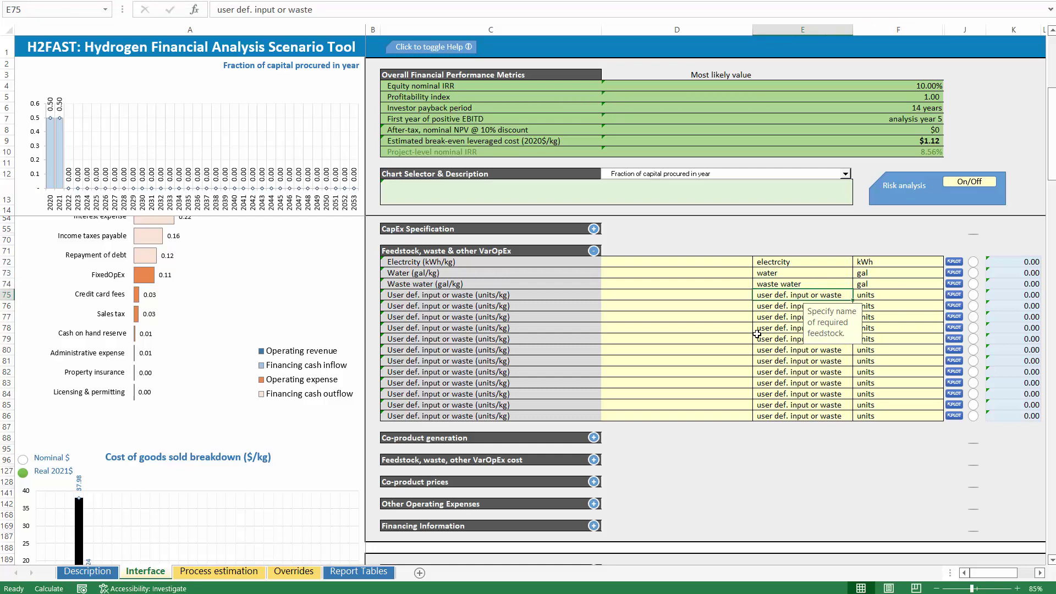
Step: Define the entry below waste water as "VarOpEx" with unit na and an amount of 1 per kg
text(Var)
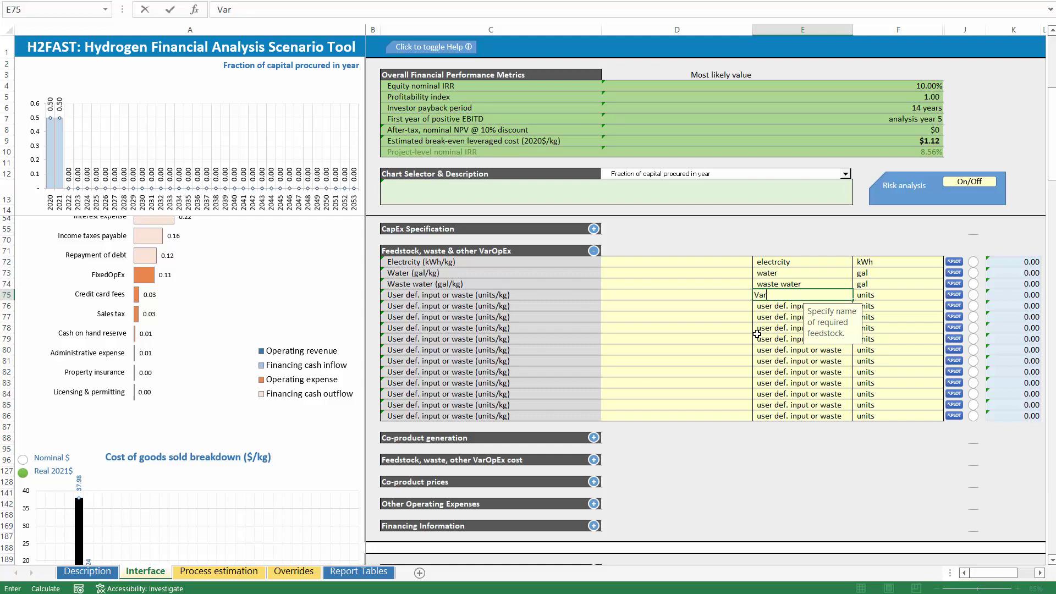
text(OpEx)
key(Tab)
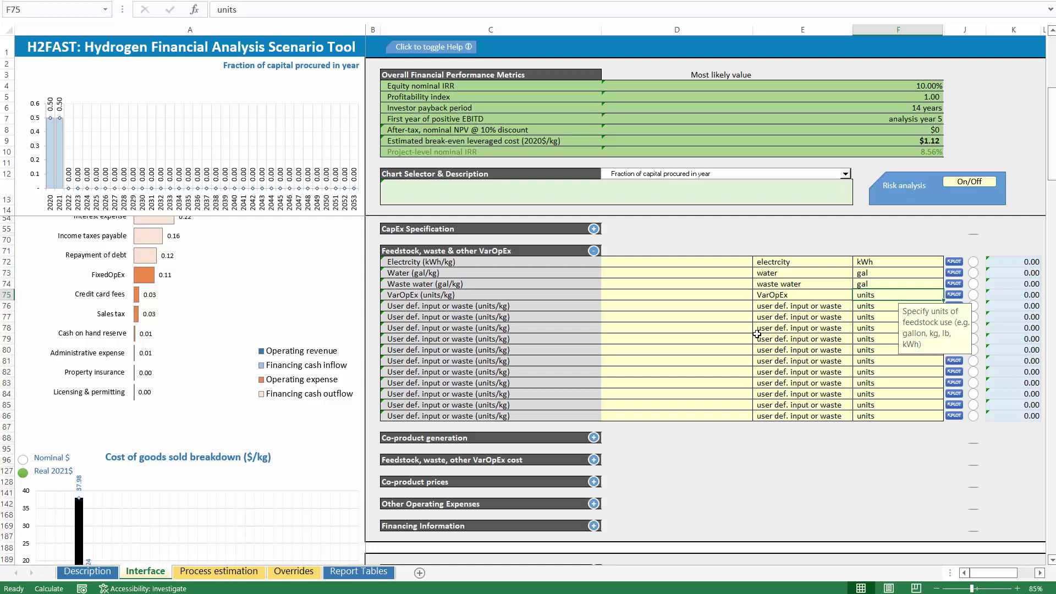
text(na)
key(Left)
key(Left)
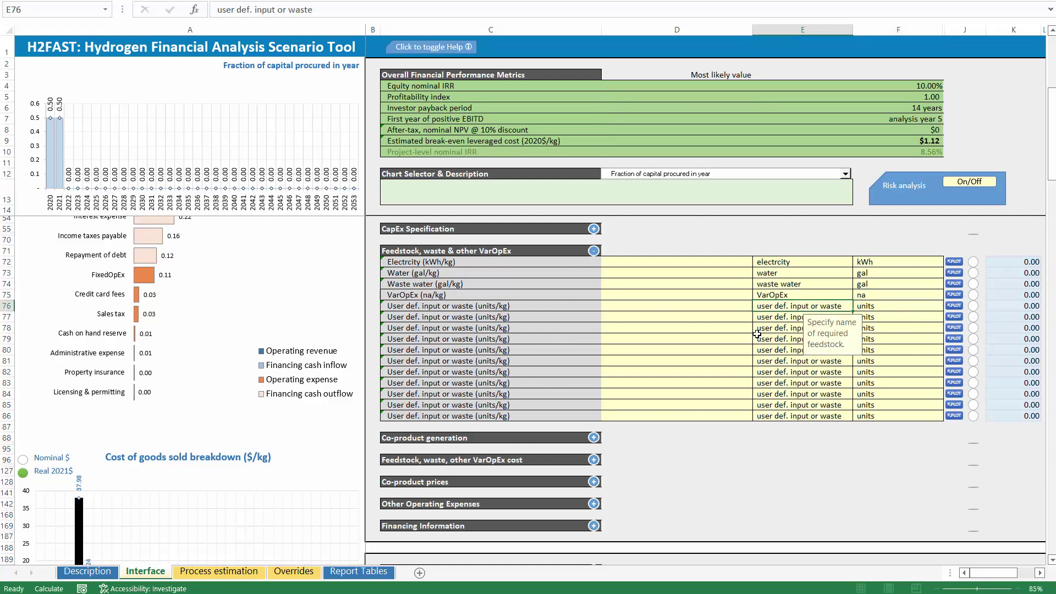
text(1)
key(Return)
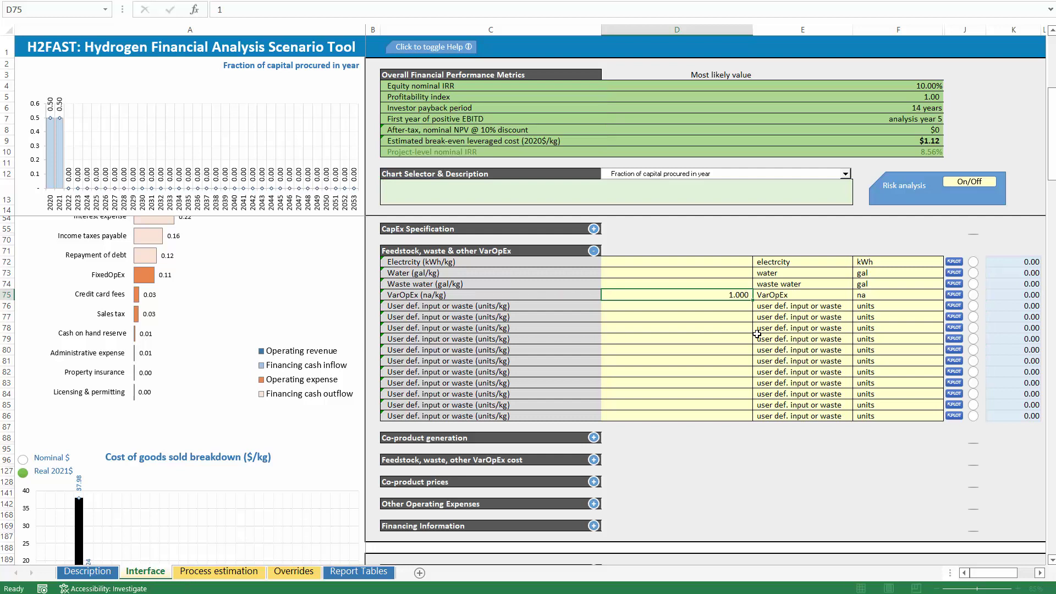
click(746, 296)
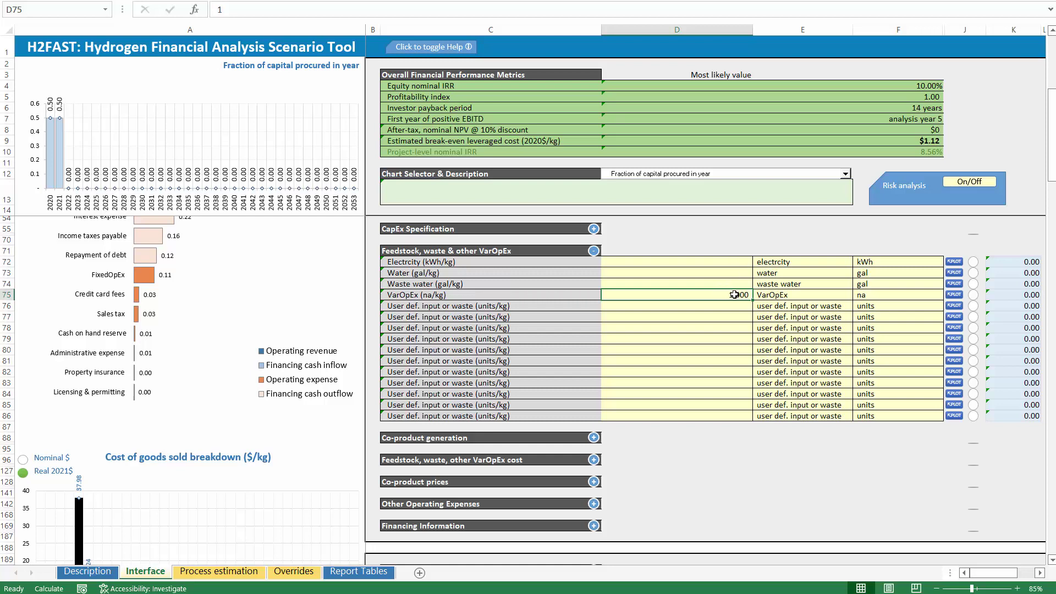
mouse_move(889, 298)
mouse_down()
mouse_move(496, 288)
mouse_move(452, 298)
mouse_move(892, 296)
mouse_up()
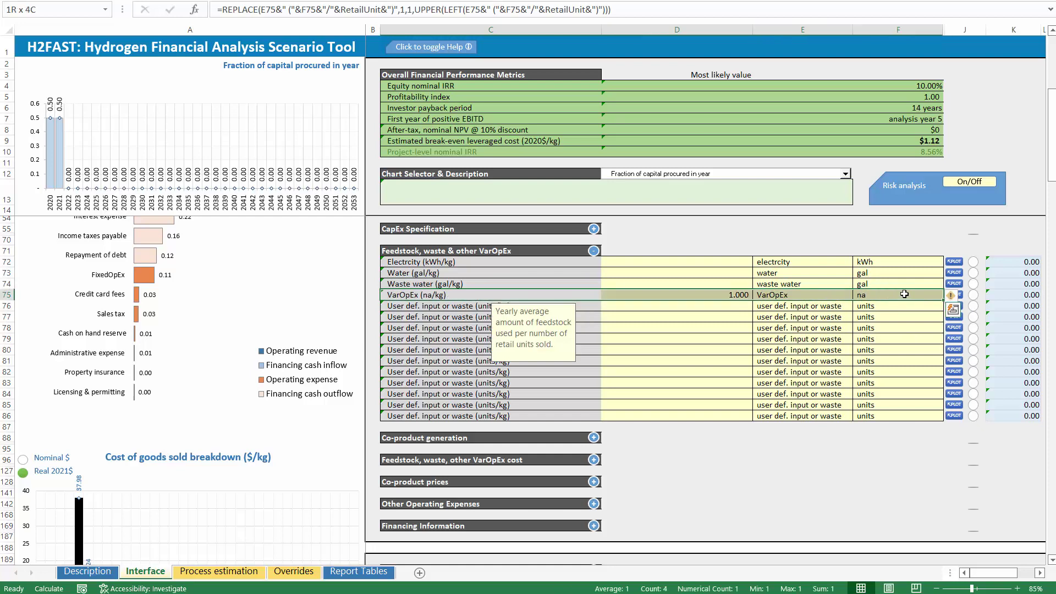
click(736, 297)
Step: Link the electricity amount per kg to the electricity consumption value on the Process estimation sheet
click(741, 262)
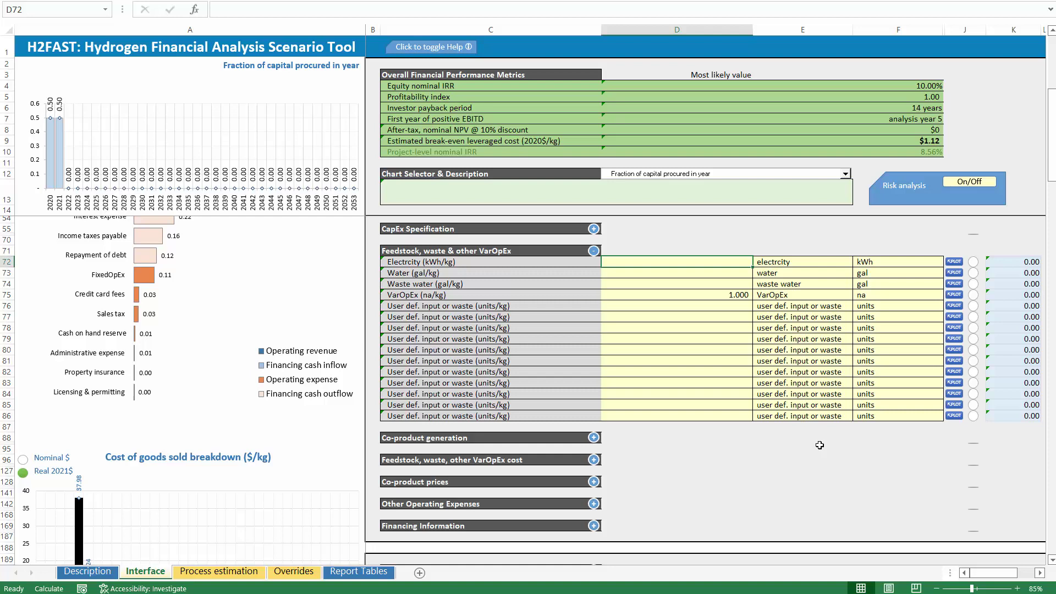
text(=)
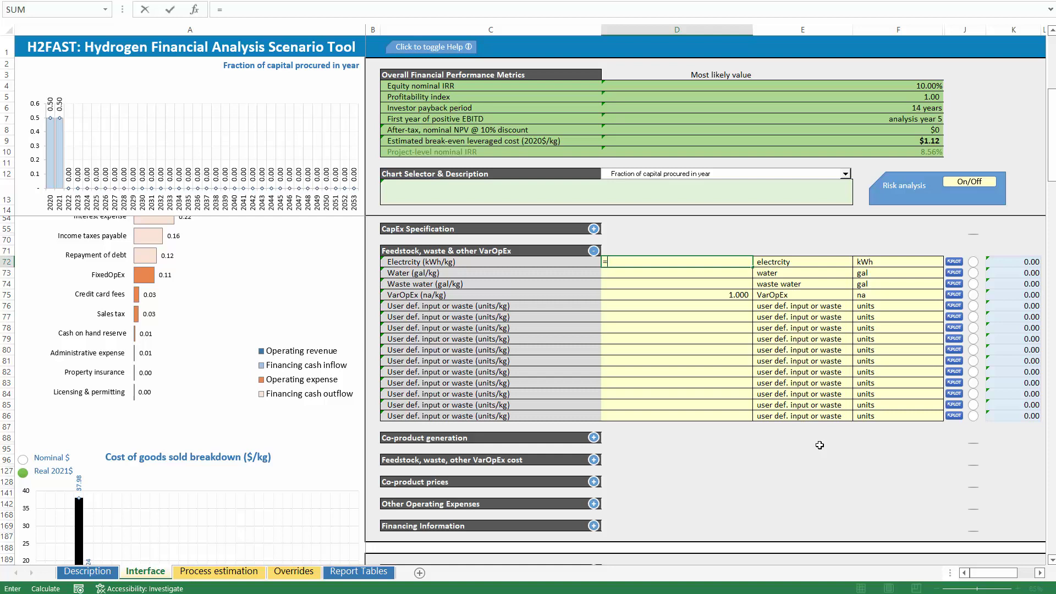
click(235, 572)
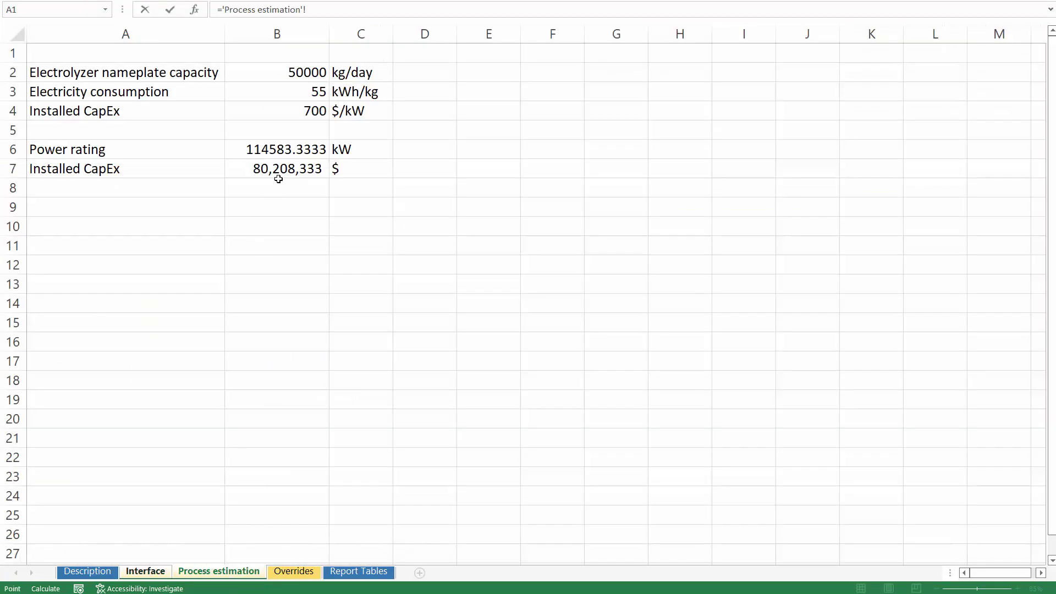
click(299, 93)
key(Return)
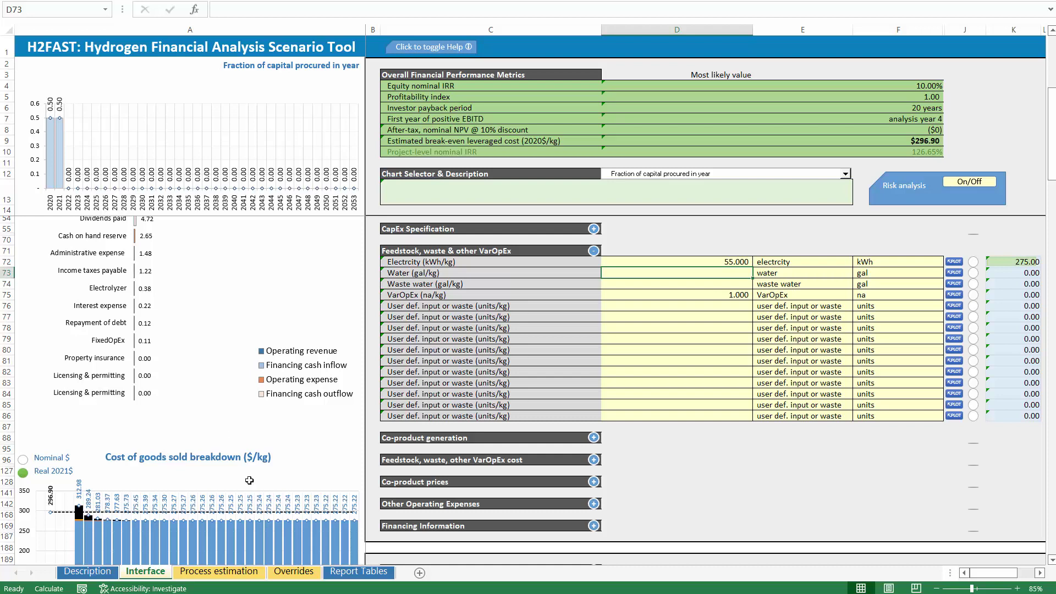
Step: On the Process estimation sheet, add a "Water use" entry in row 9 with the value 3.8 gal/kg H2
click(219, 573)
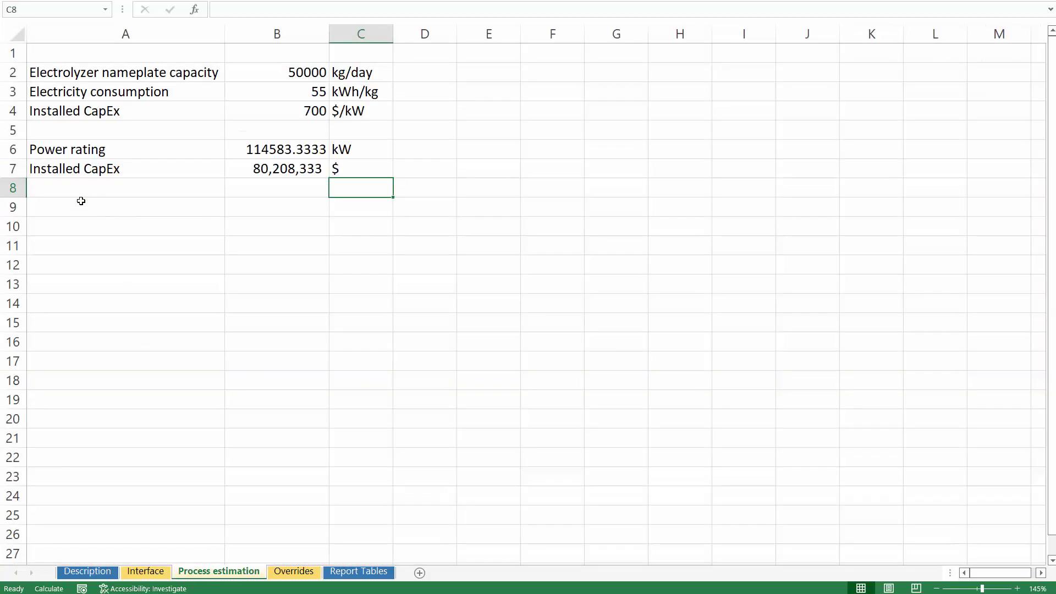
click(81, 202)
text(Water use)
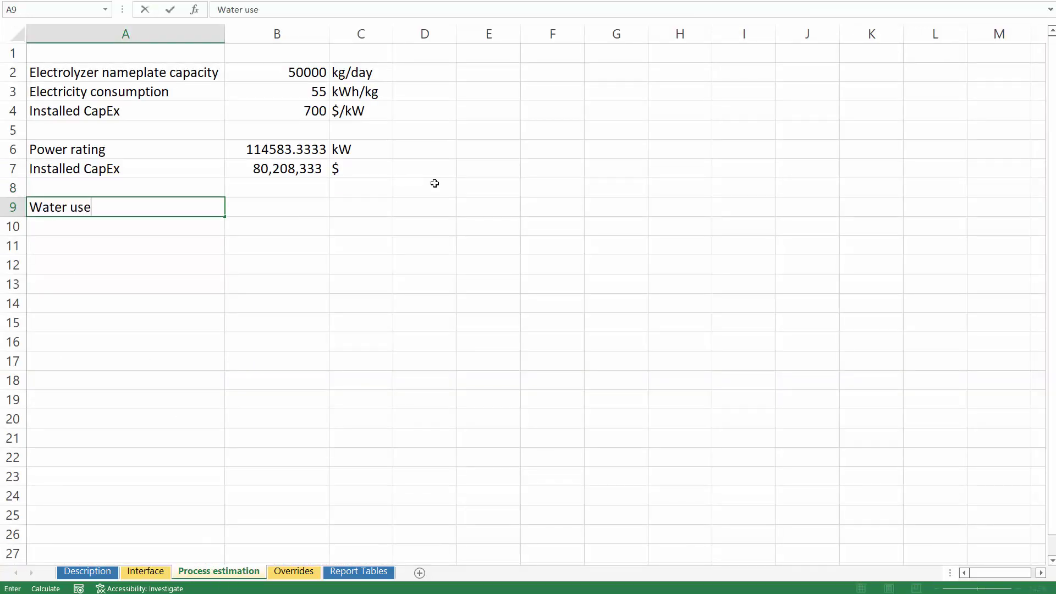
key(Tab)
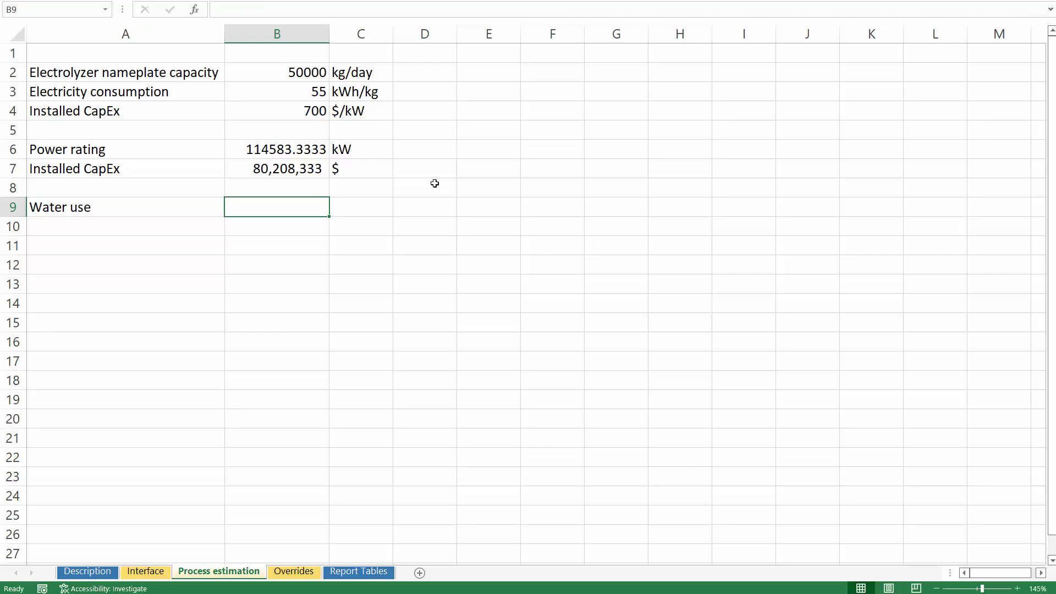
text(3.8)
key(Tab)
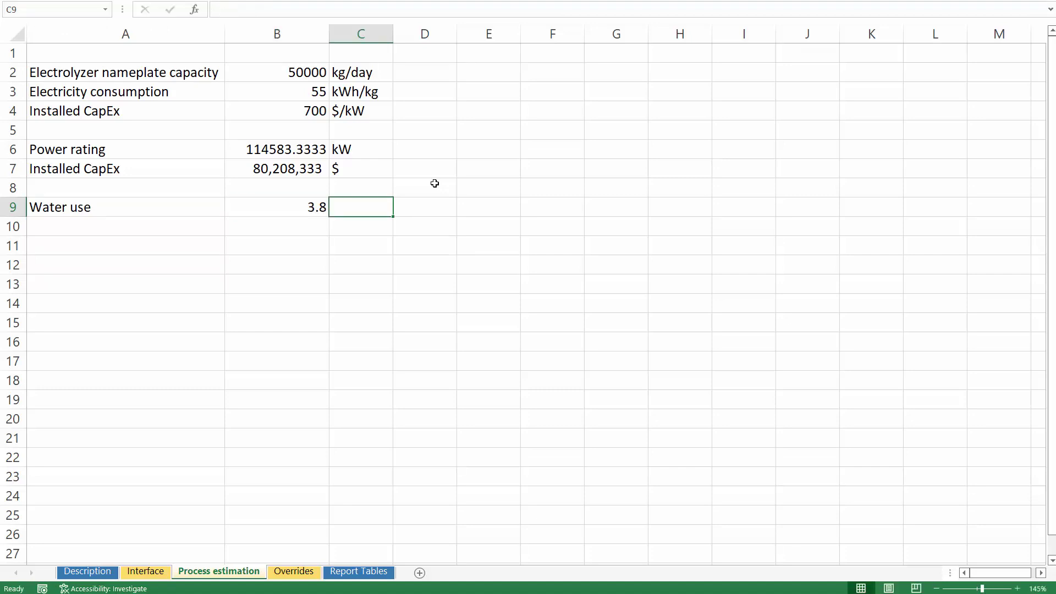
text(gal/kg)
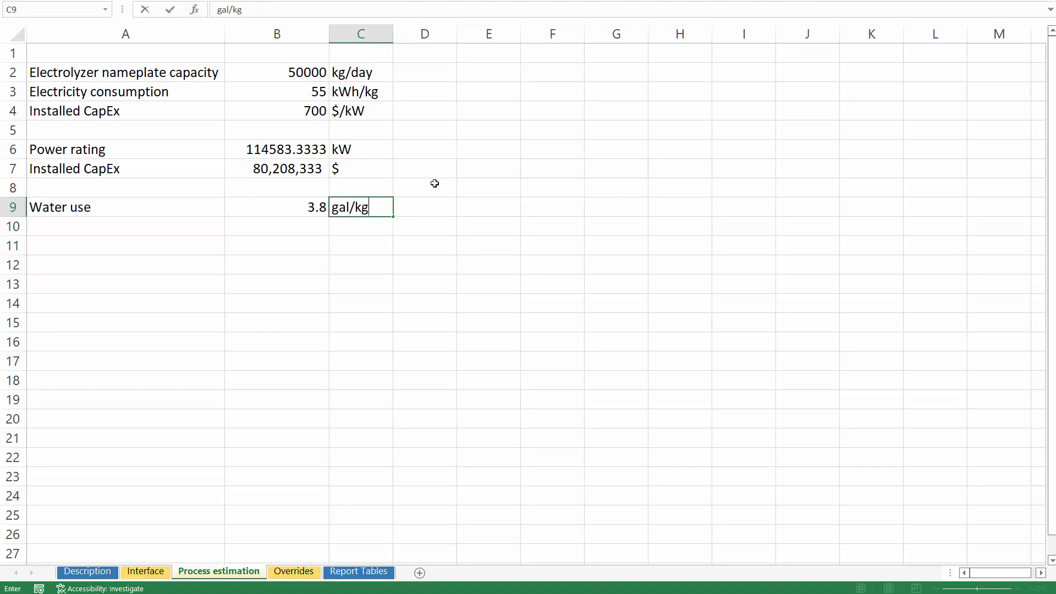
text( H2)
key(Return)
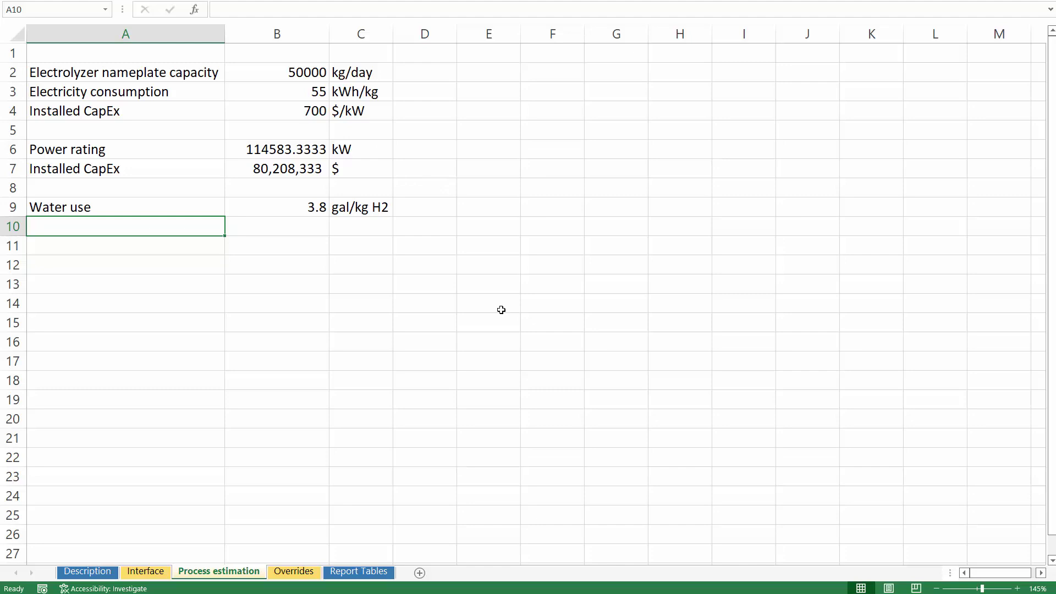
Step: Add a "Waste water" entry directly below Water use with the value 1 gal/kg H2
text(Waste wate)
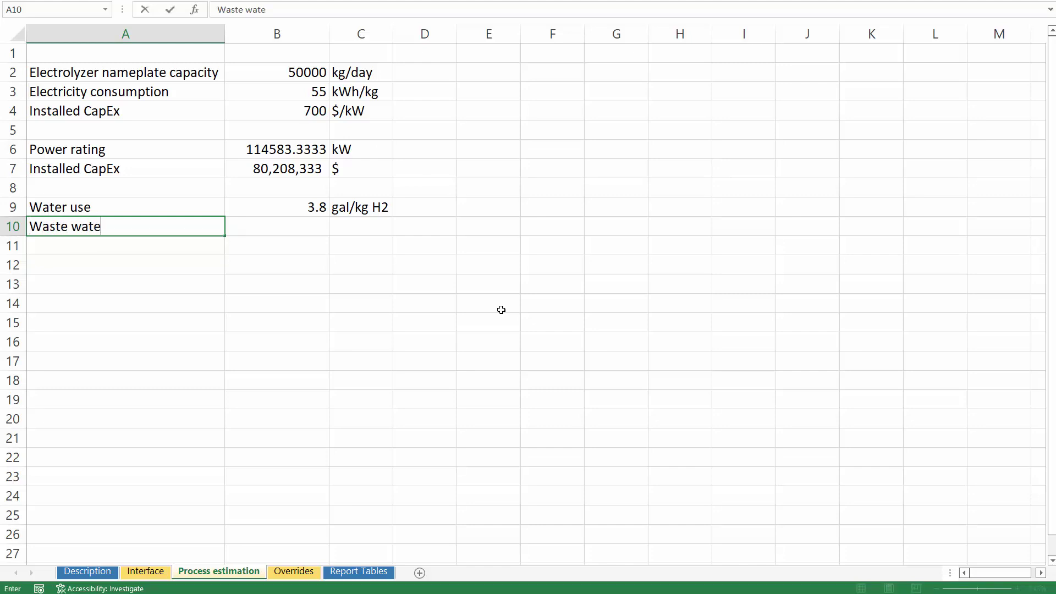
text(r)
key(Tab)
text(1)
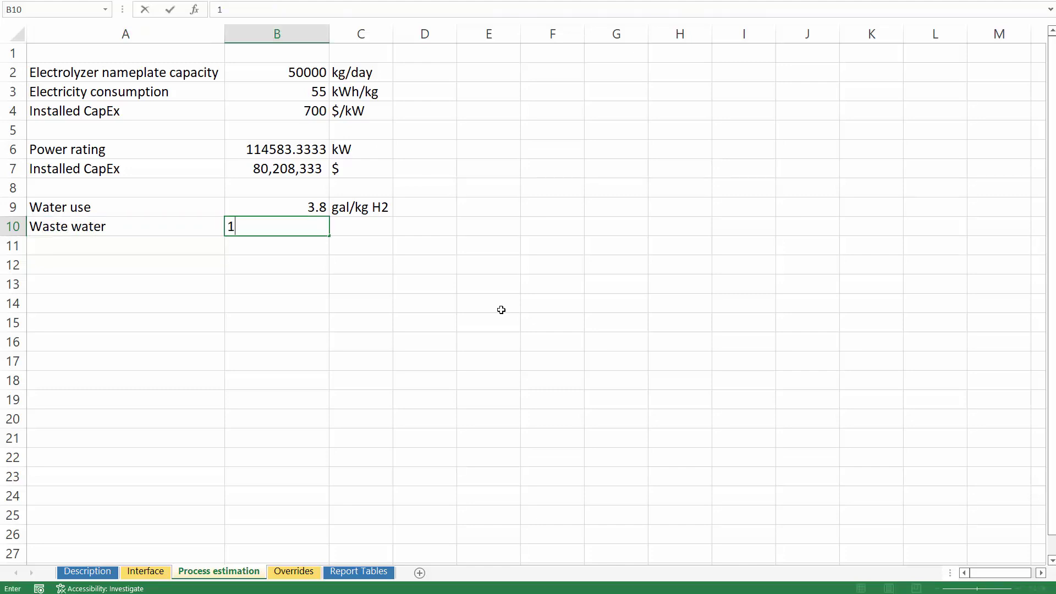
key(Tab)
text(gal/)
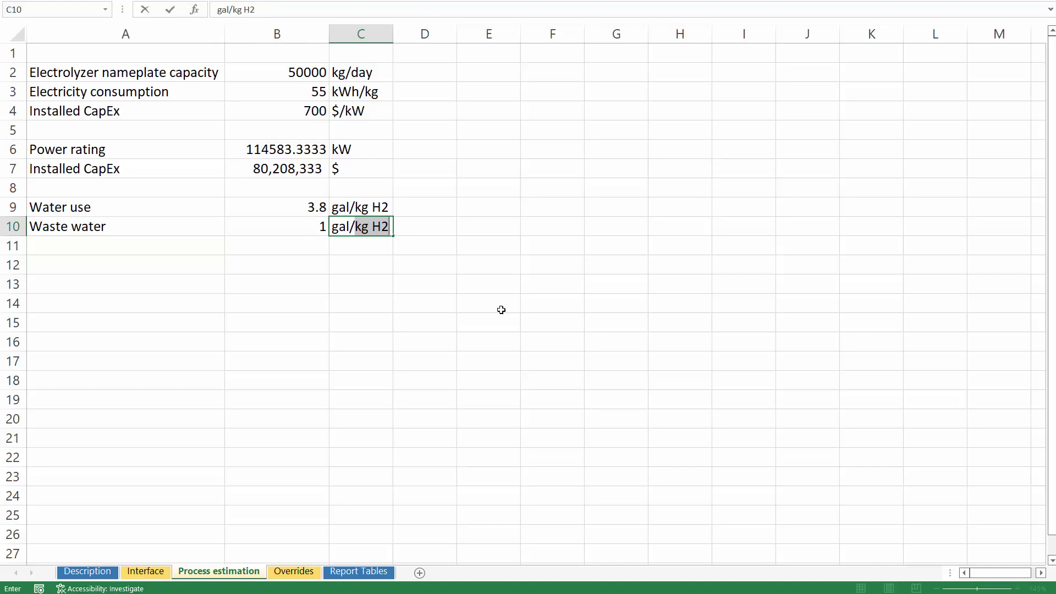
key(Return)
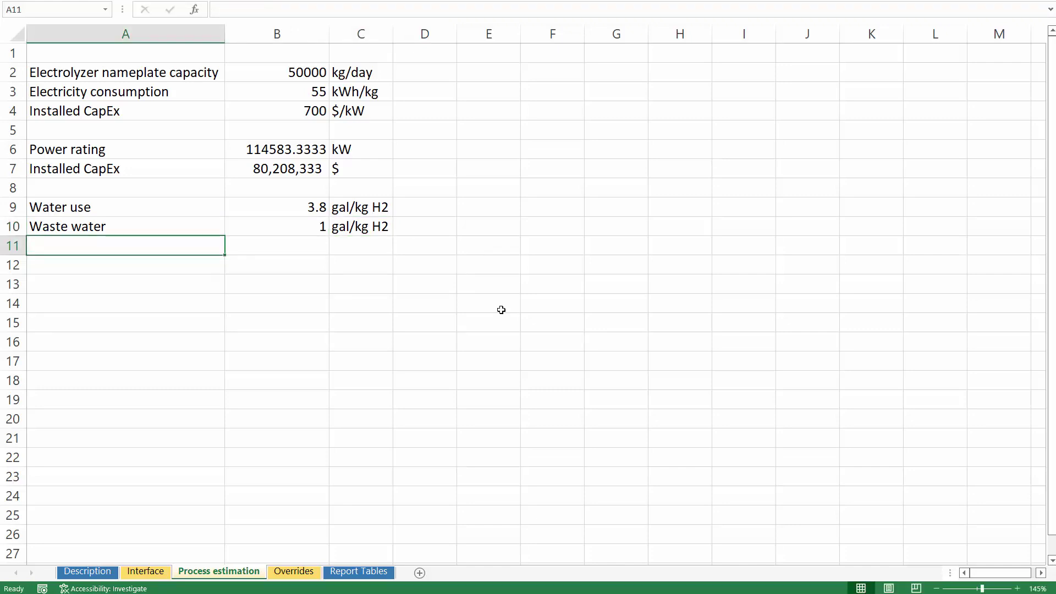
Step: Leave one blank row below Waste water and enter the labels "FixedOpEx" and "VarOpEx" in A12 and A13
key(Down)
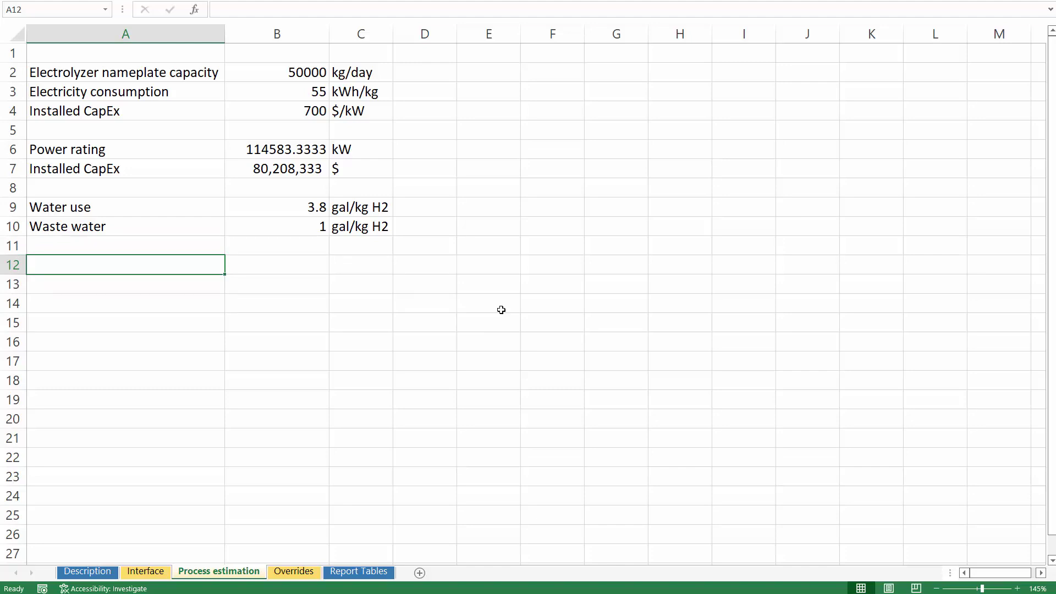
text(Fi)
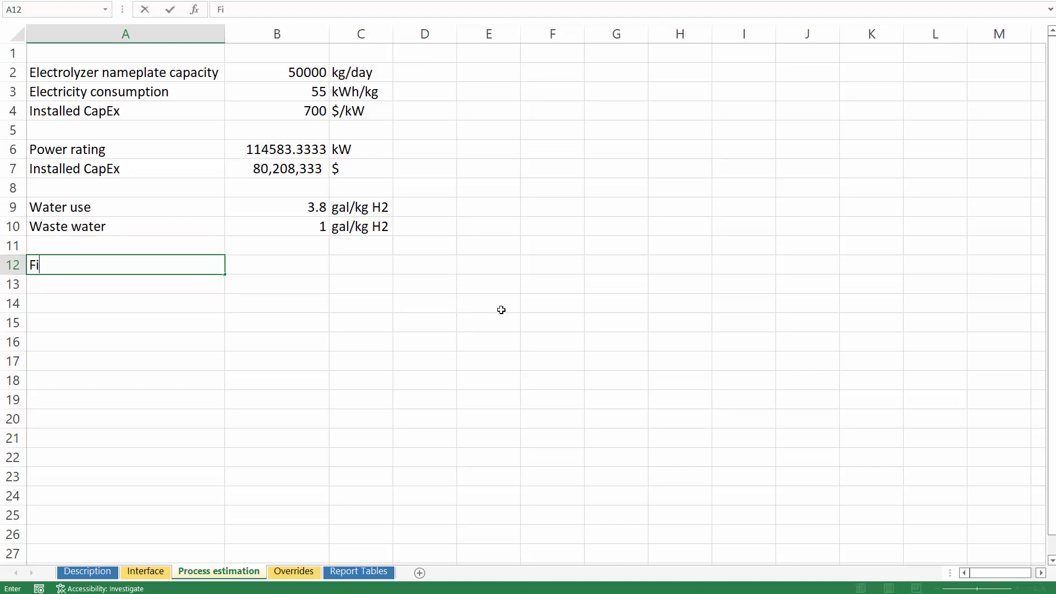
text(xedOpEx)
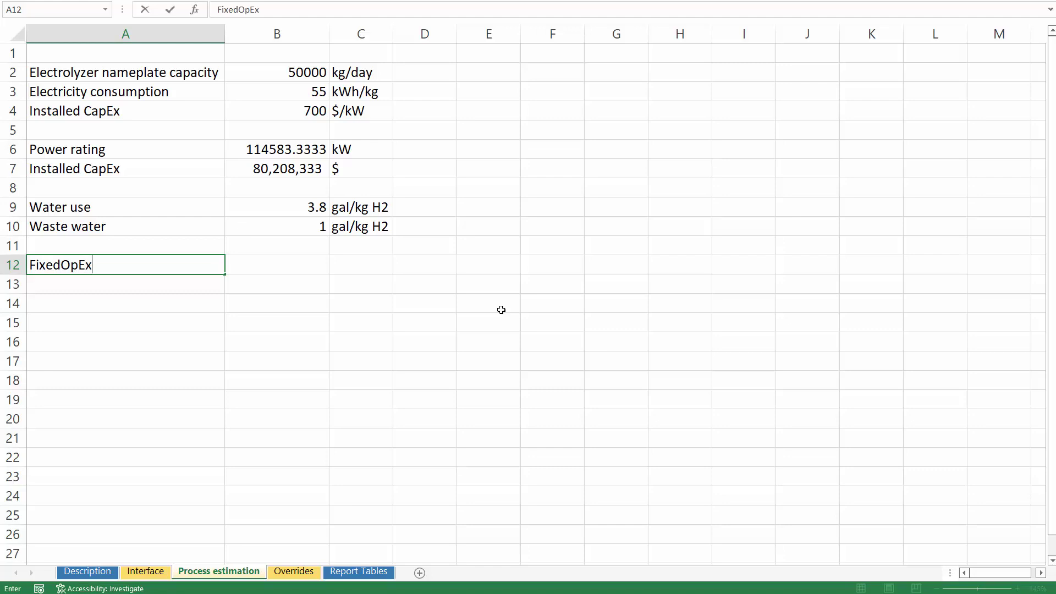
key(Return)
text(VarOpE)
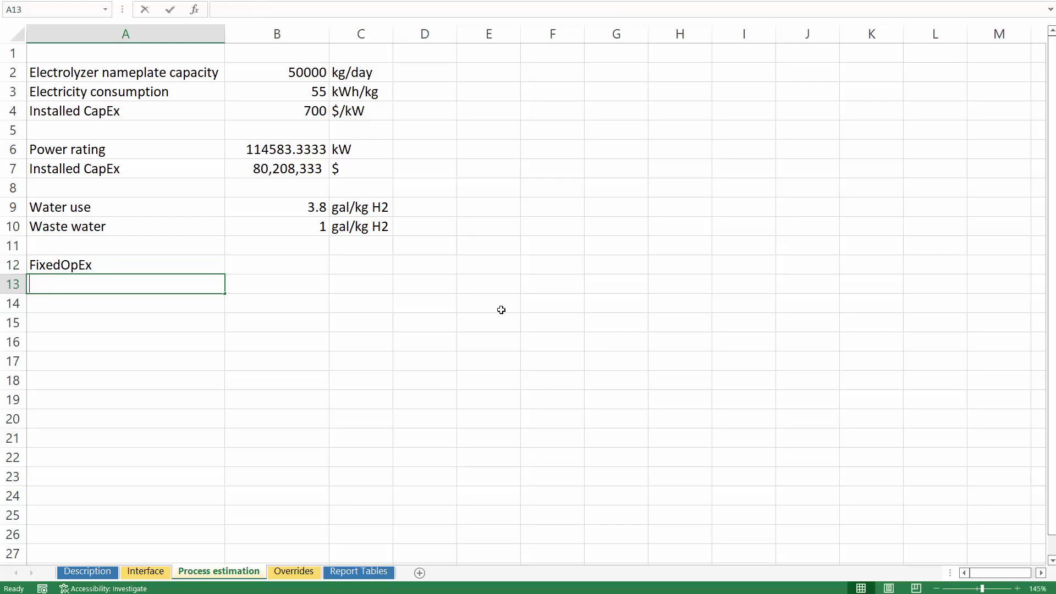
text(x)
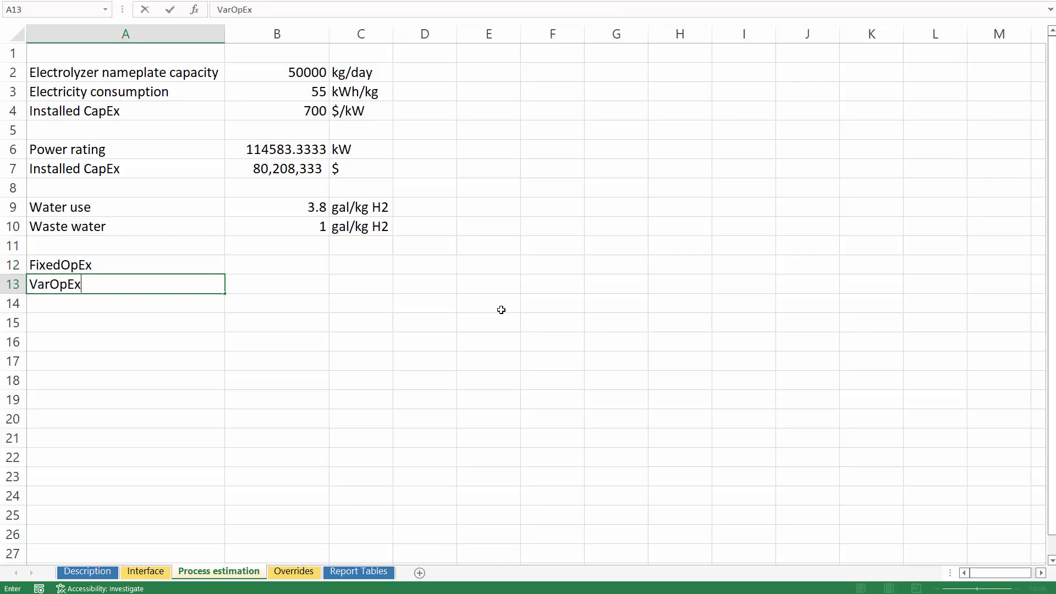
Step: Set the VarOpEx value to 0.025 with the unit $/kg H2
key(Tab)
key(Tab)
key(Left)
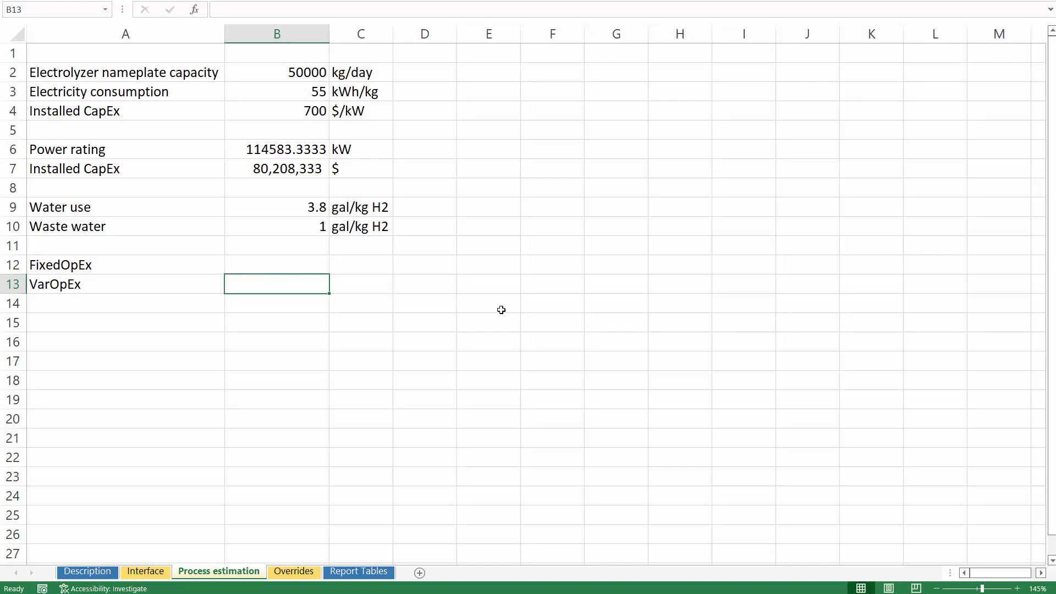
text(.025)
key(Tab)
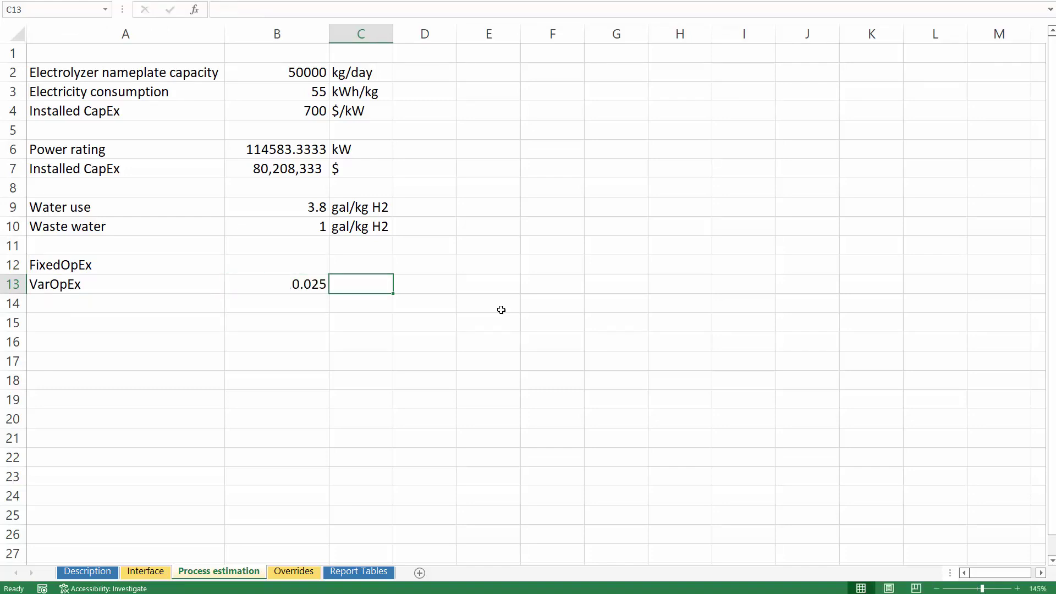
text($)
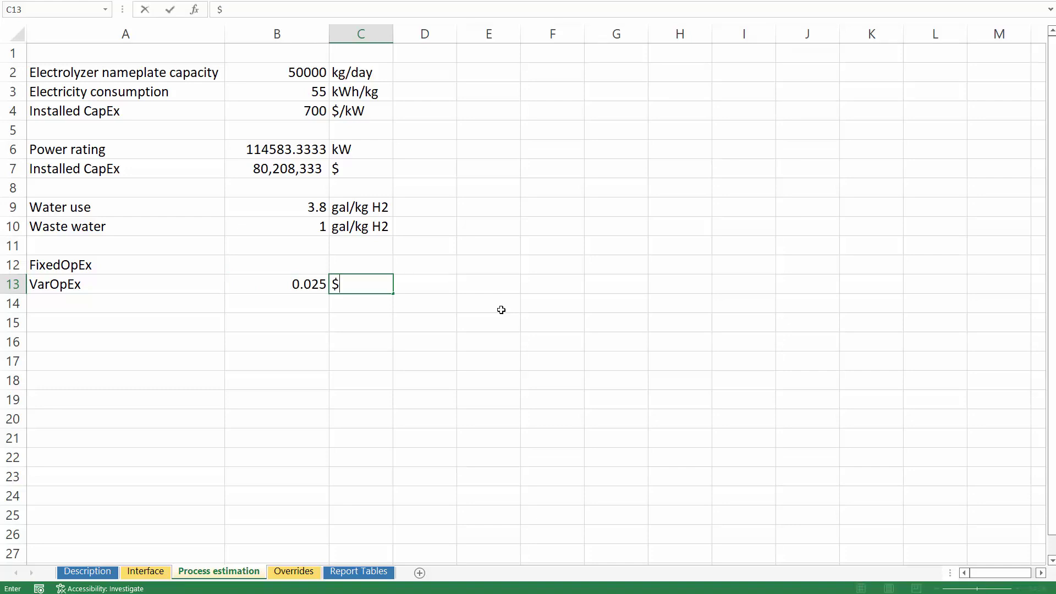
text(/kg H2)
key(Return)
Step: Set the FixedOpEx value to 3% with the description "of CapEx"
key(Up)
key(Left)
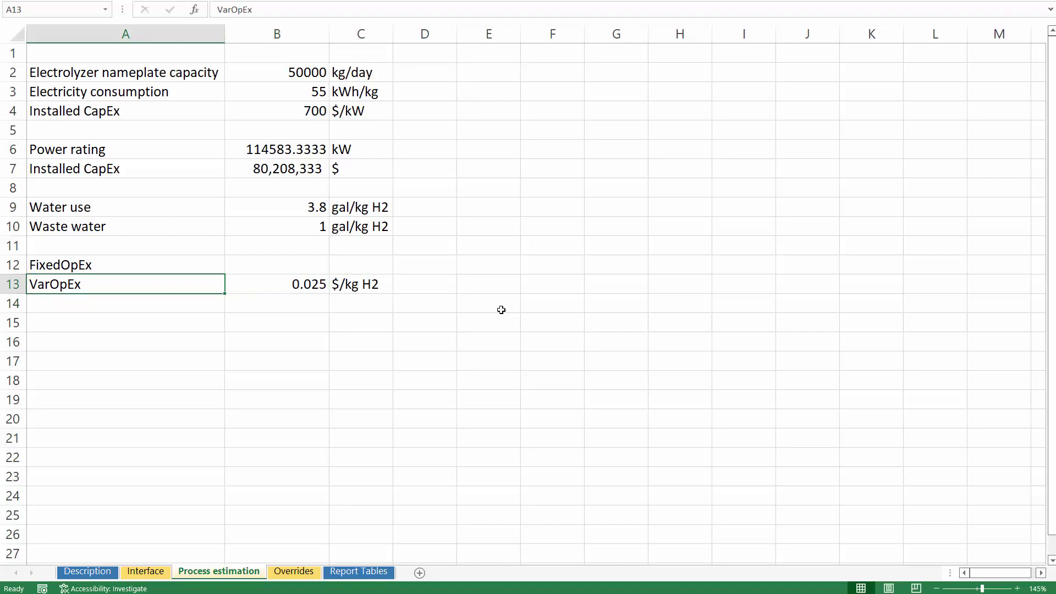
key(Up)
key(Right)
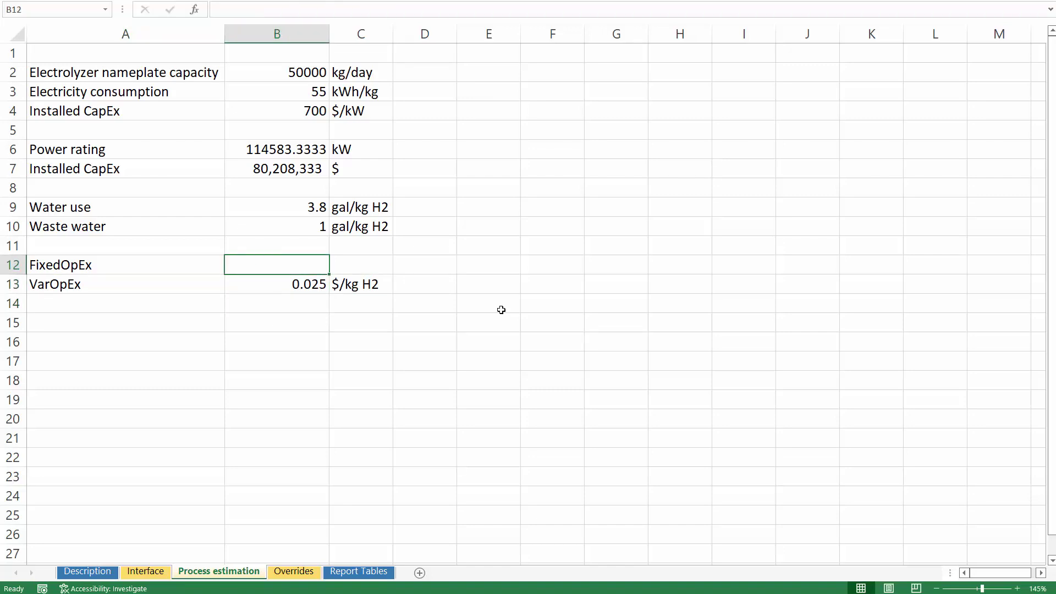
text(3)
key(BackSpace)
text(3%)
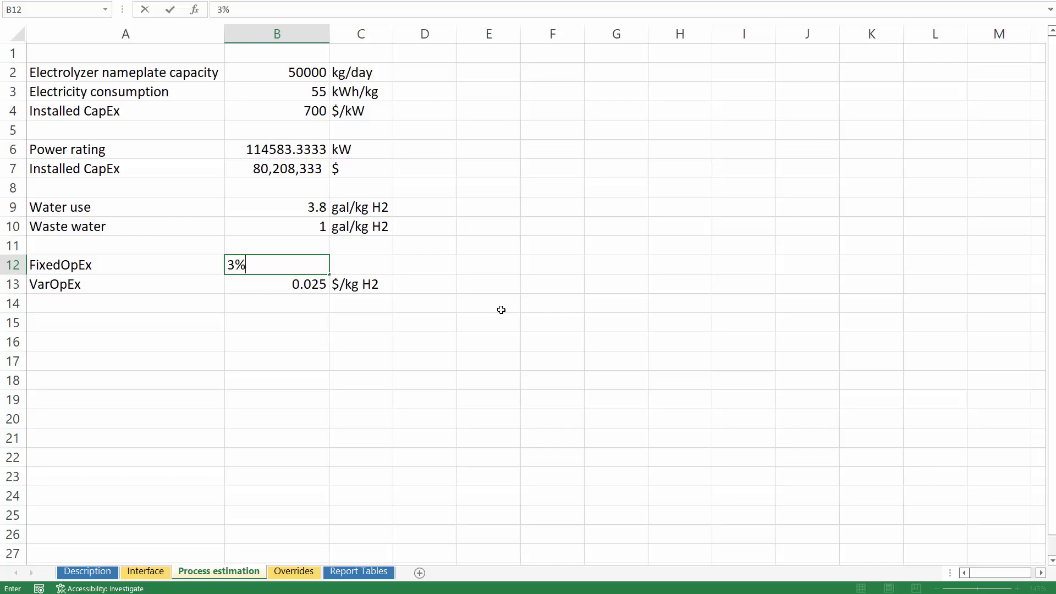
key(Right)
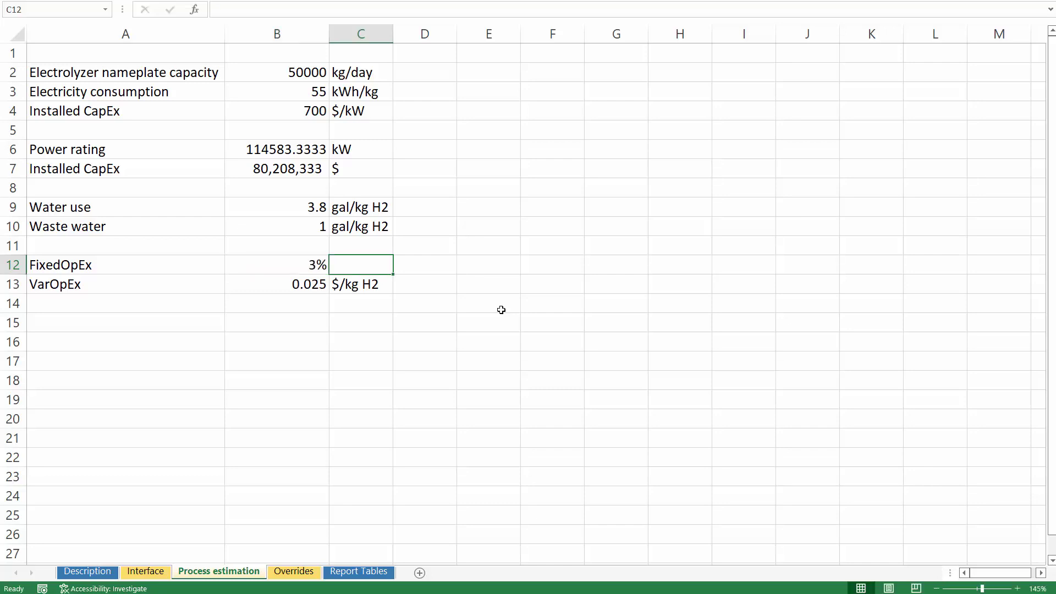
text(of CapE)
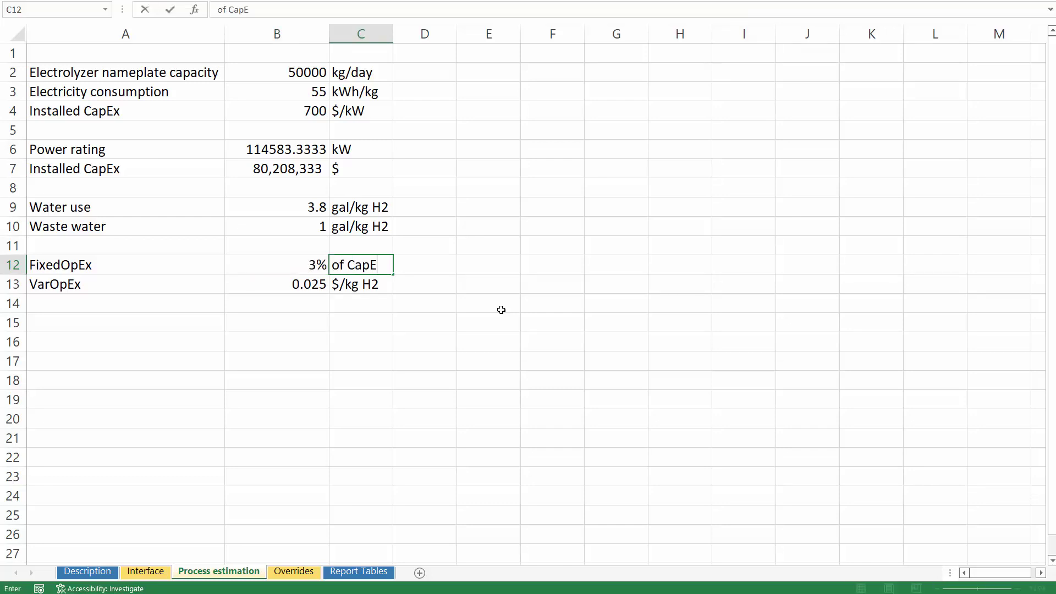
text(x)
key(Return)
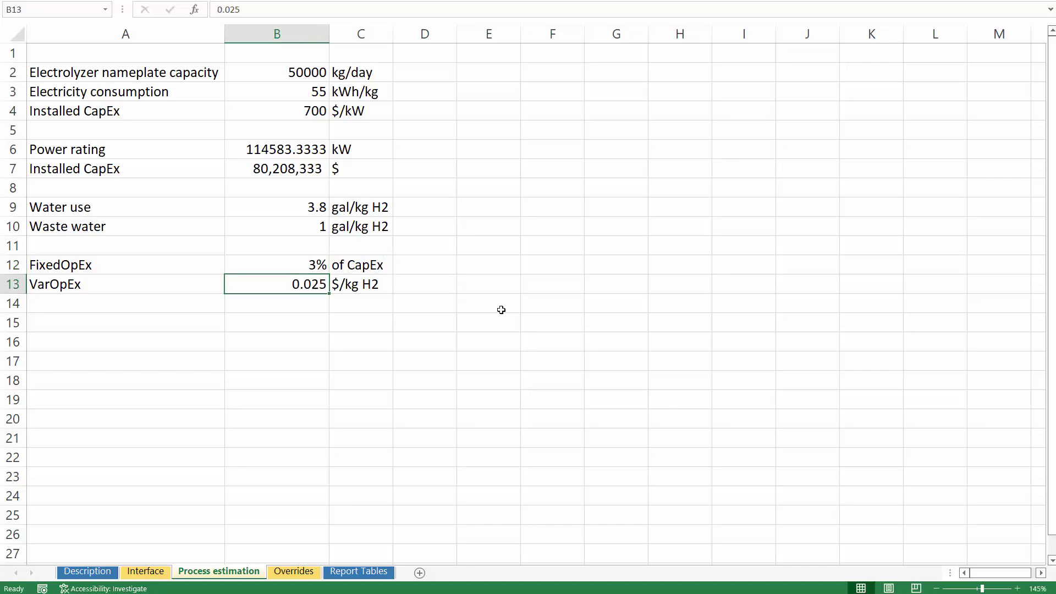
Step: On the Interface sheet, link the water amount per kg to the Water use value on the Process estimation sheet
click(147, 570)
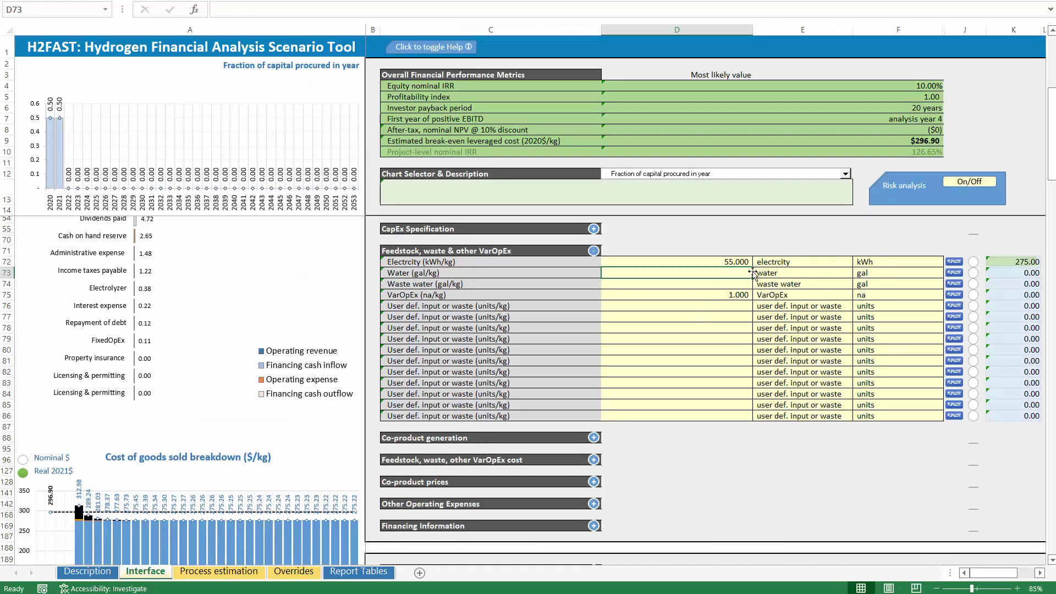
text(+)
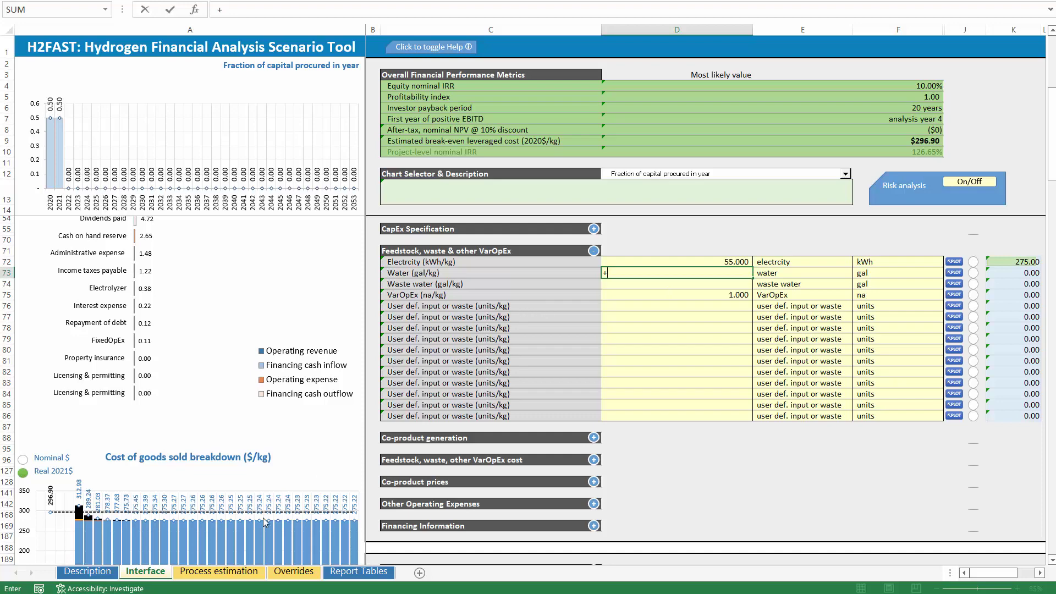
click(211, 572)
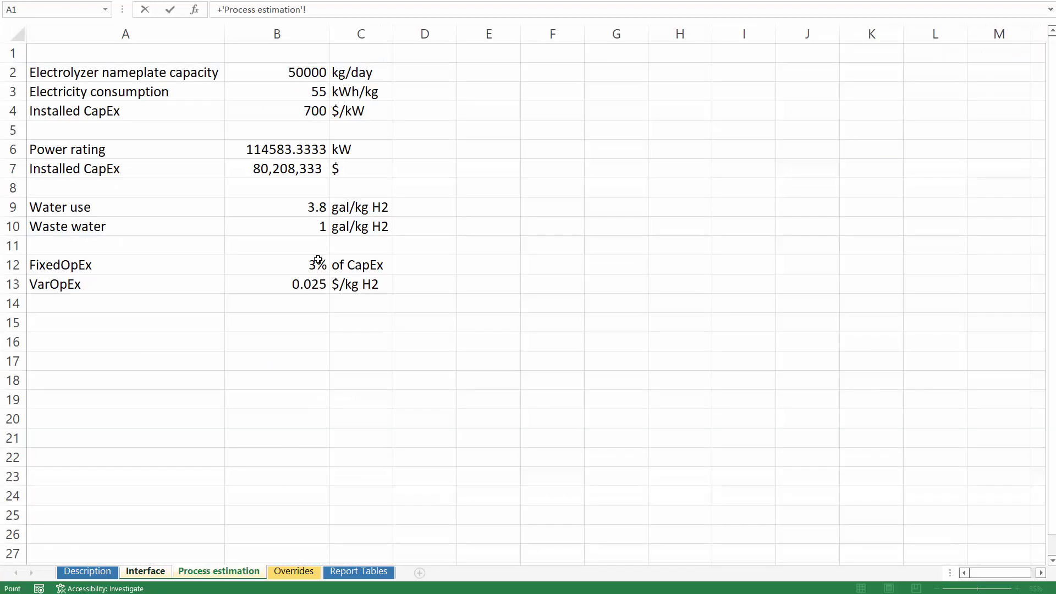
click(298, 205)
key(Return)
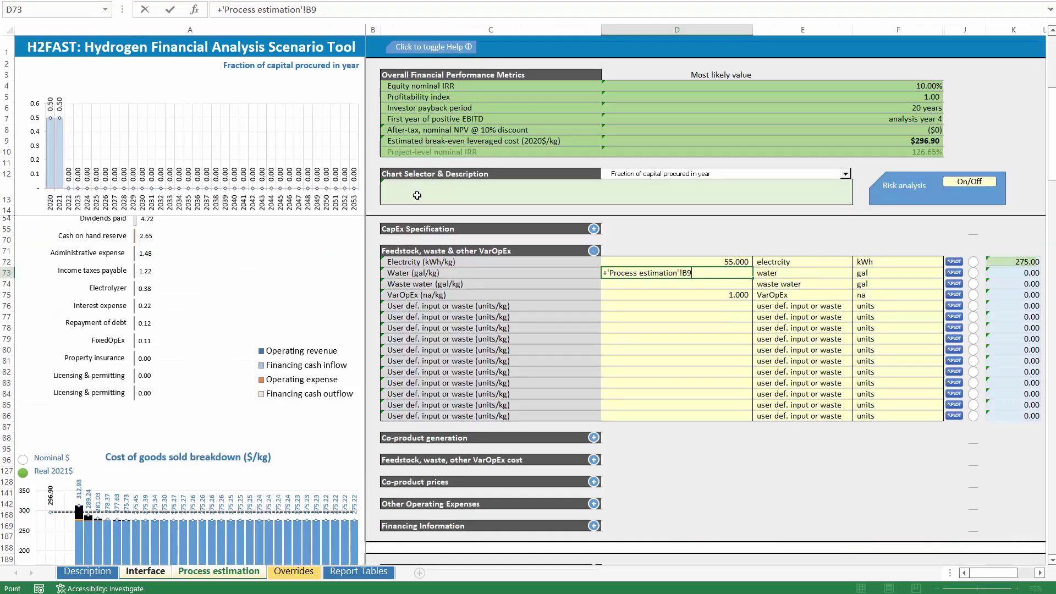
click(419, 273)
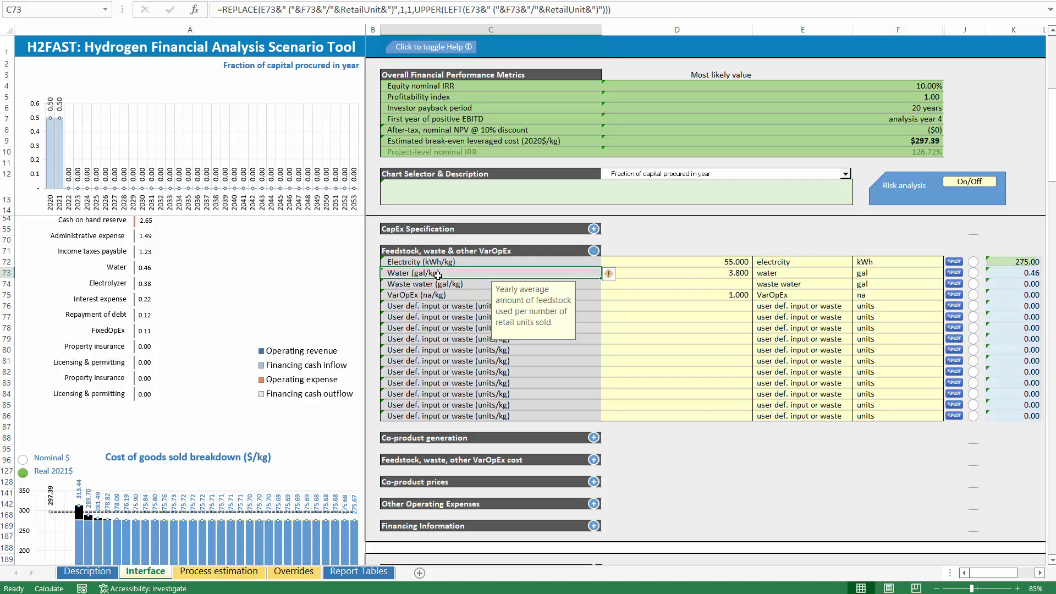
Step: Link the waste water amount per kg to the Waste water value on the Process estimation sheet
click(681, 282)
text(+)
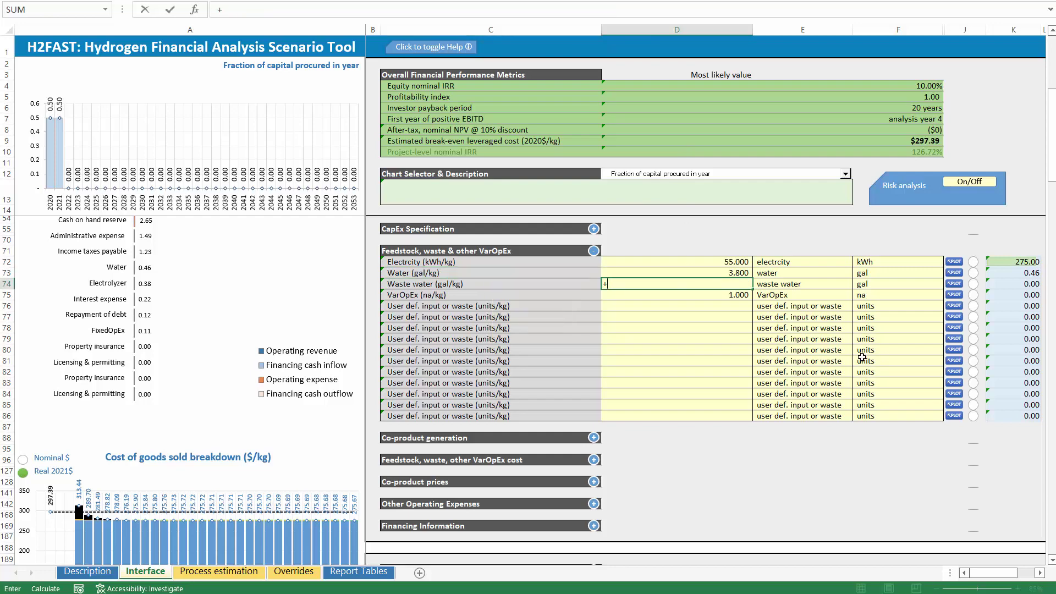
click(200, 573)
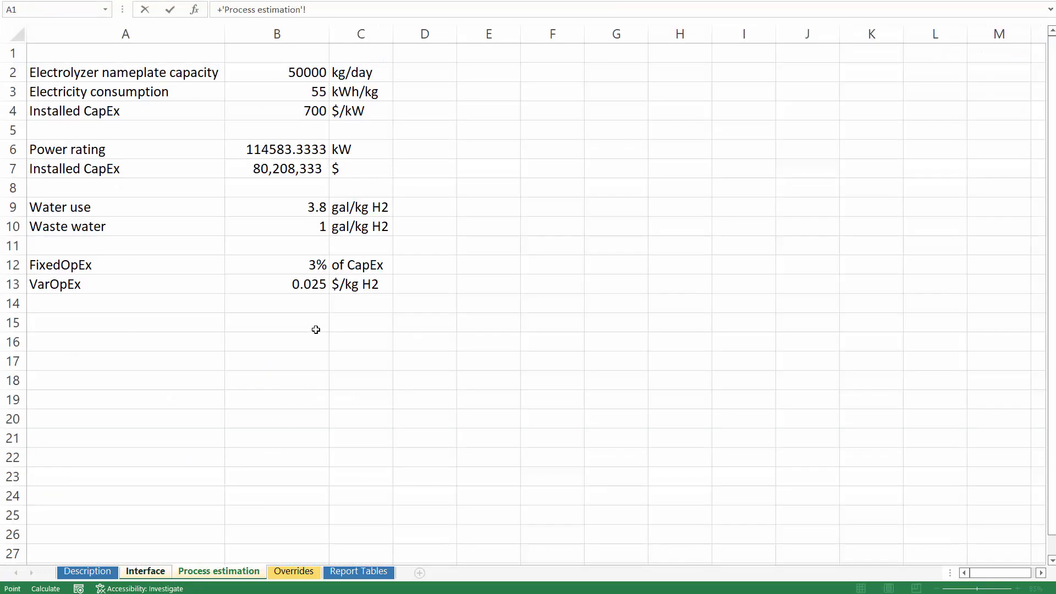
click(301, 226)
key(Return)
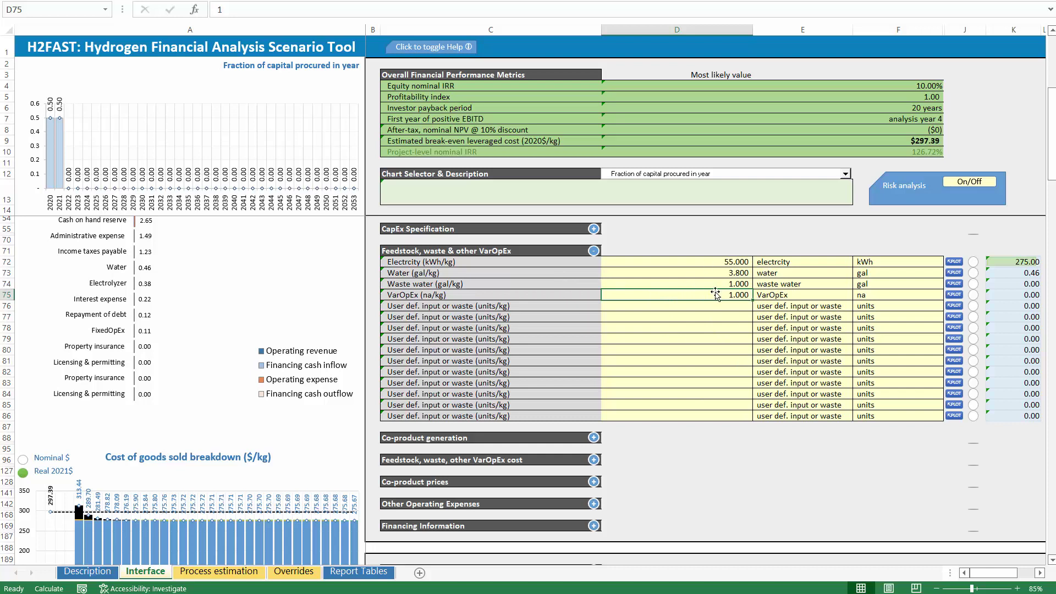
Step: Collapse the Feedstock, waste & other VarOpEx section and expand Co-product generation
click(594, 252)
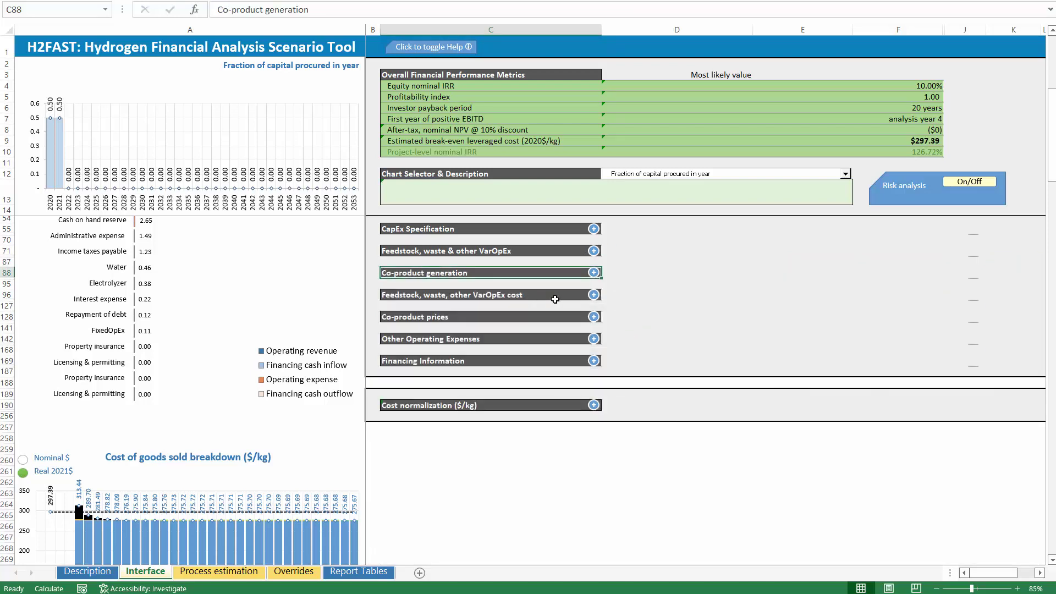
click(594, 274)
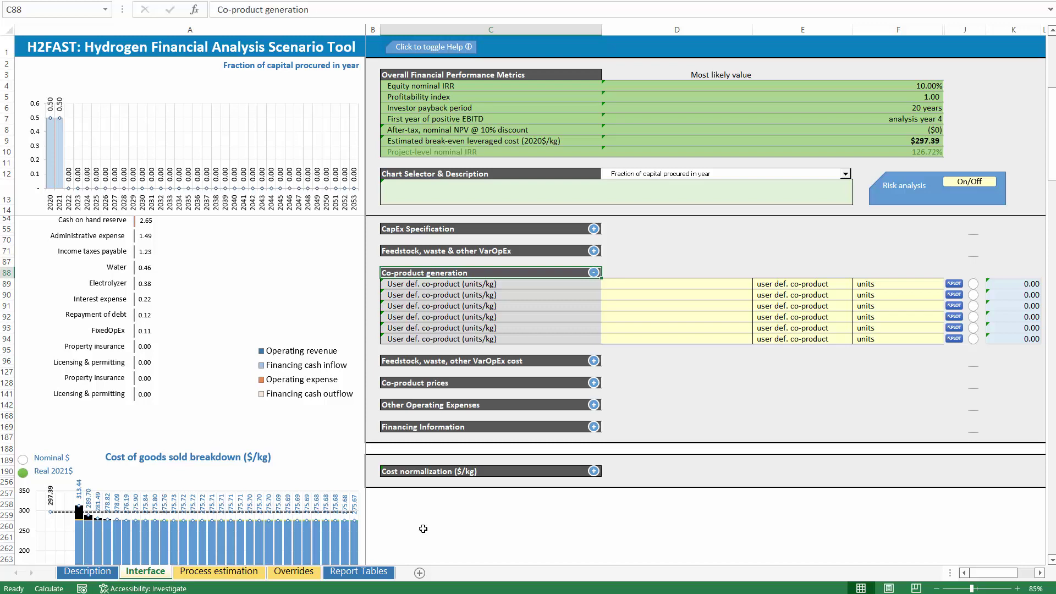
Step: On the Process estimation sheet, add an "Oxygen production" entry below the VarOpEx row and set its value to 8
click(219, 572)
click(74, 328)
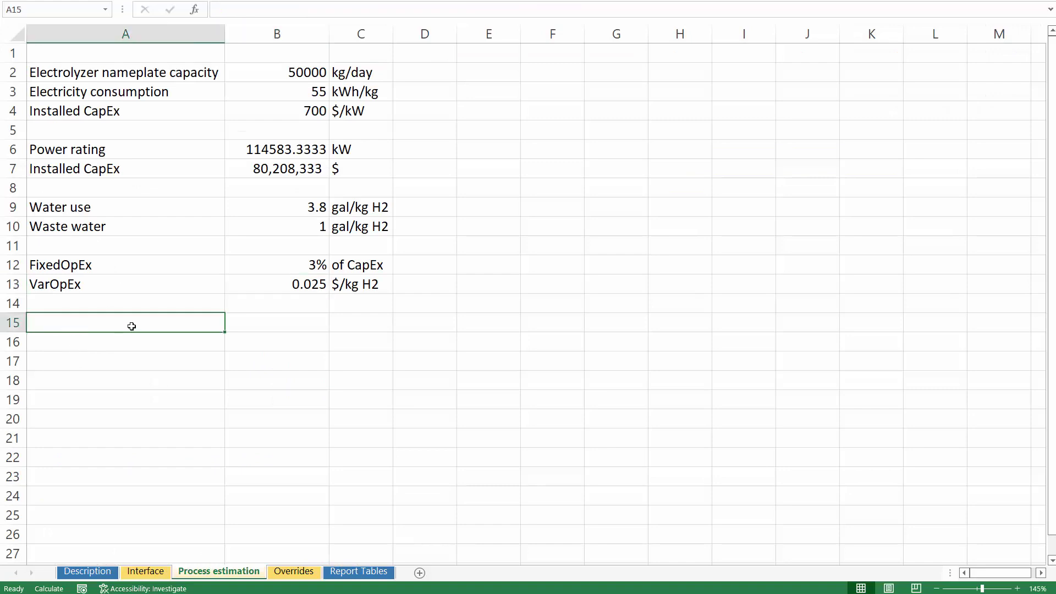
text(Oxygen production)
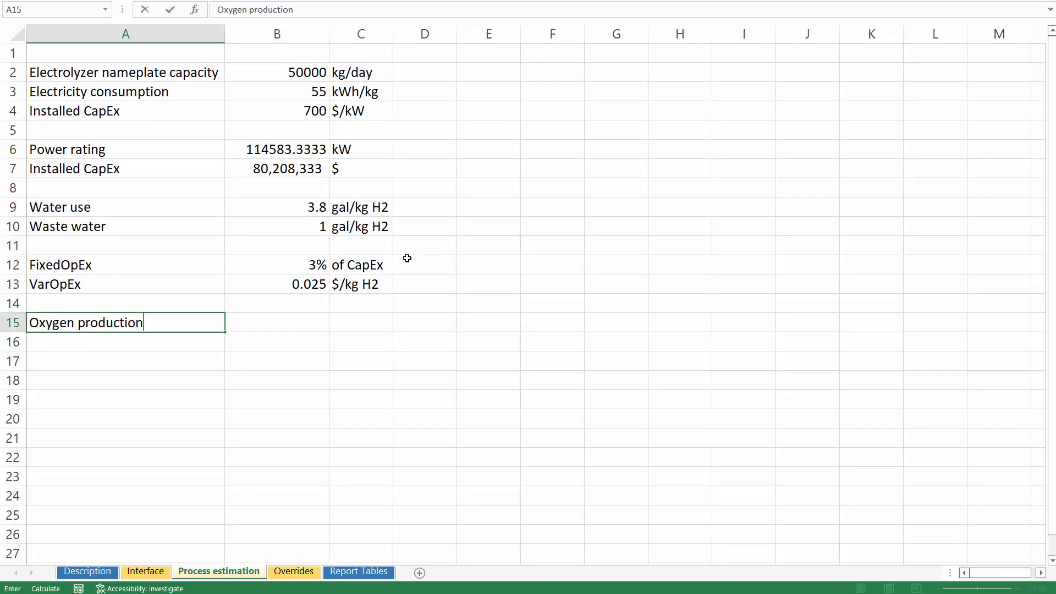
key(Tab)
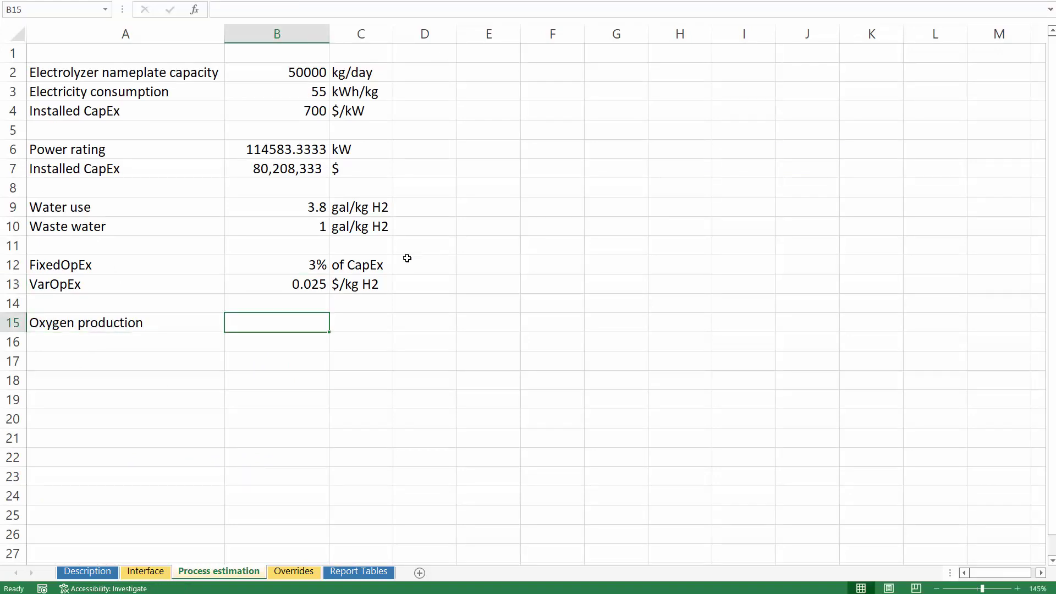
key(Tab)
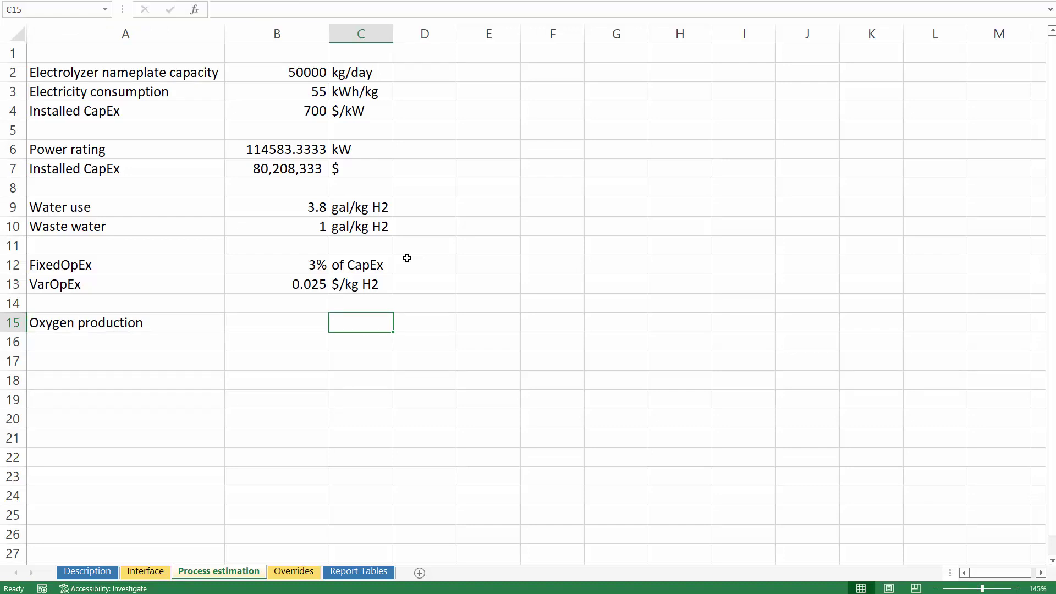
key(Left)
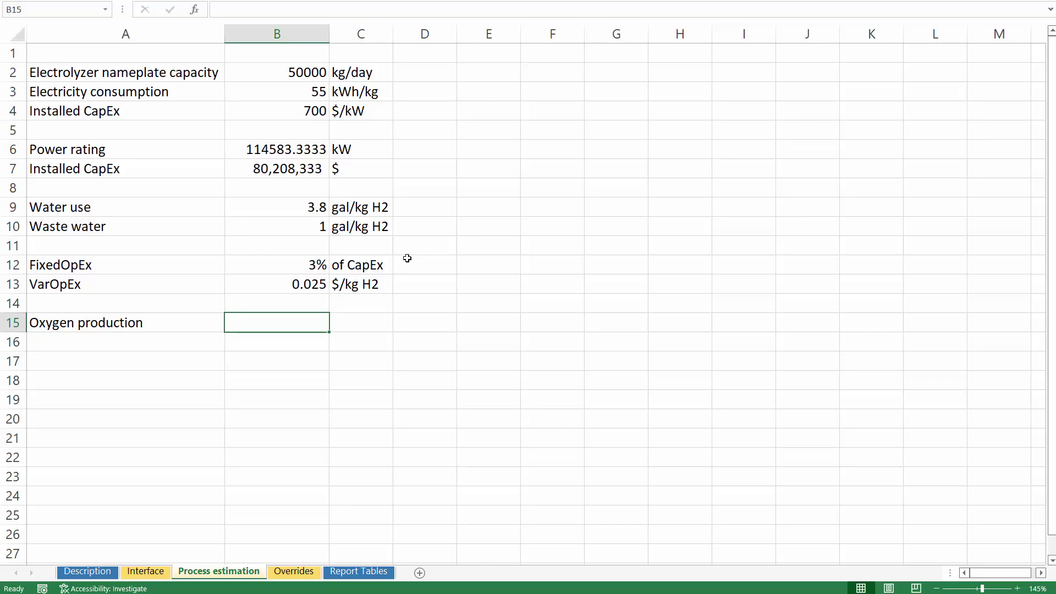
text(4)
key(Right)
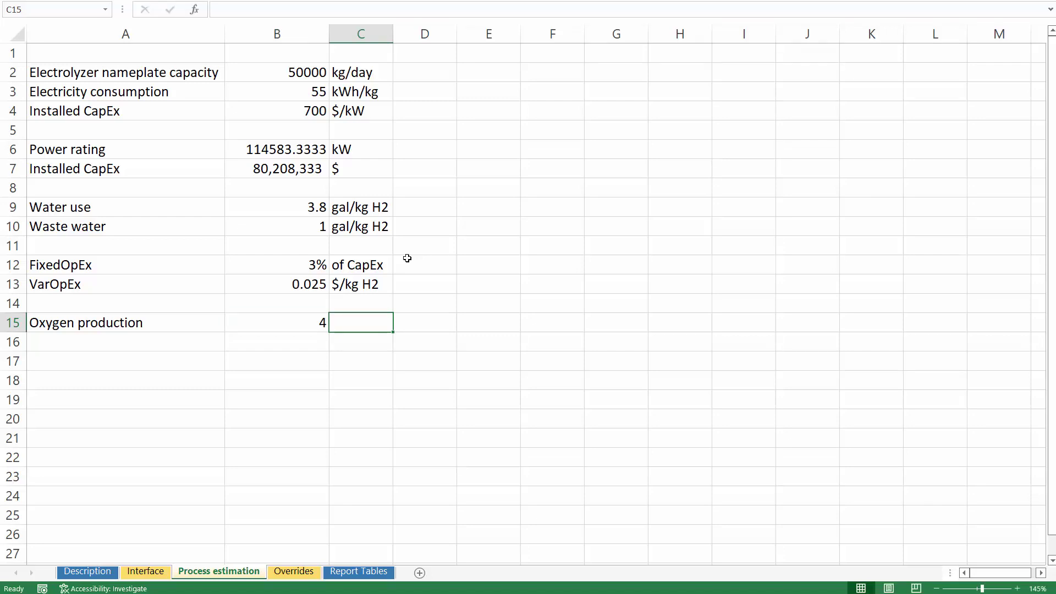
key(Left)
text(8)
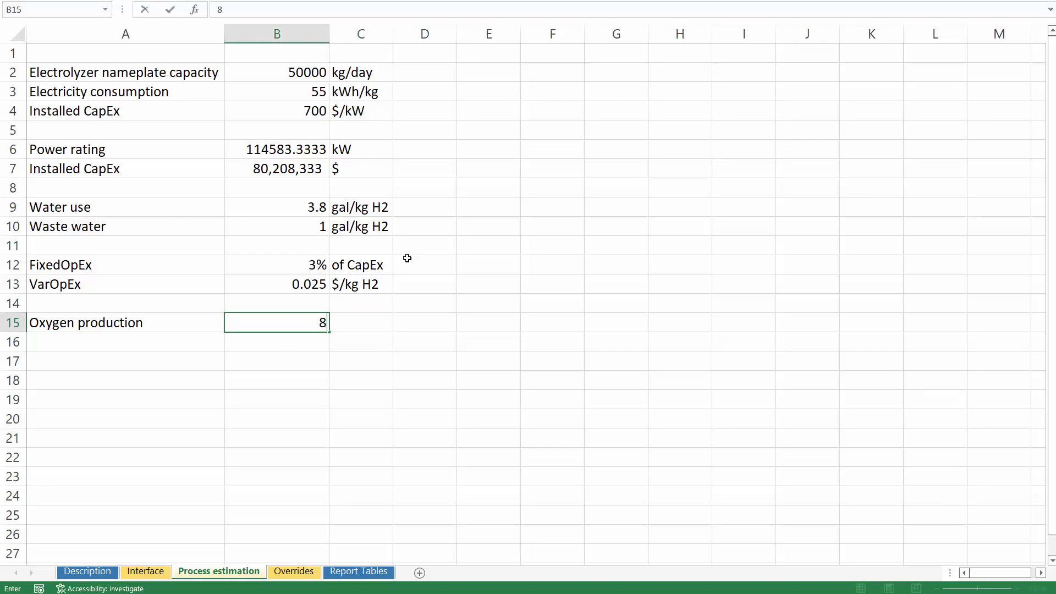
key(Right)
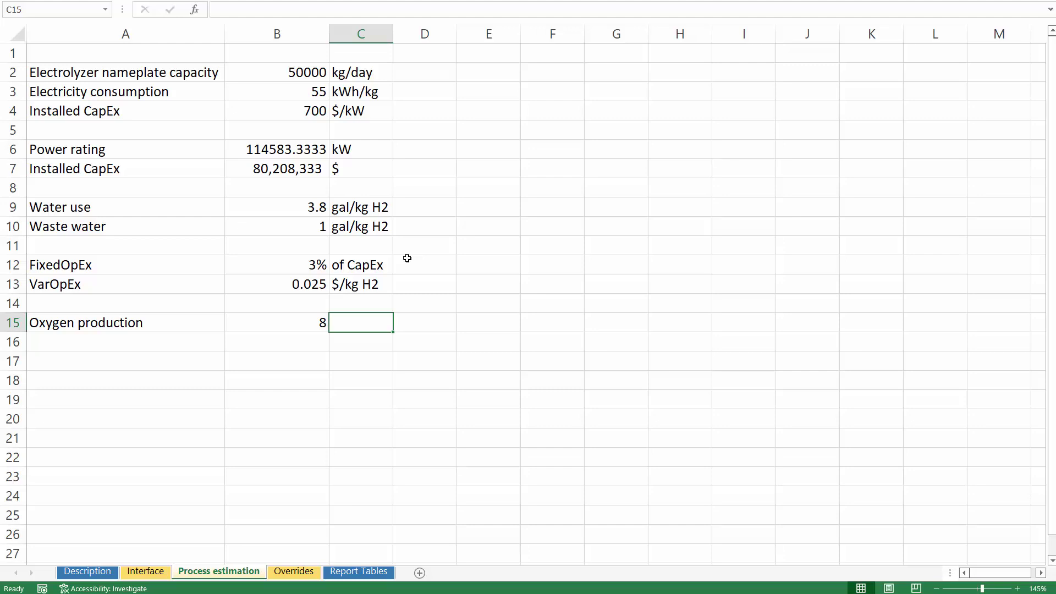
Step: Enter "kg O2/kg H2" as the unit of the Oxygen production value
text(kg )
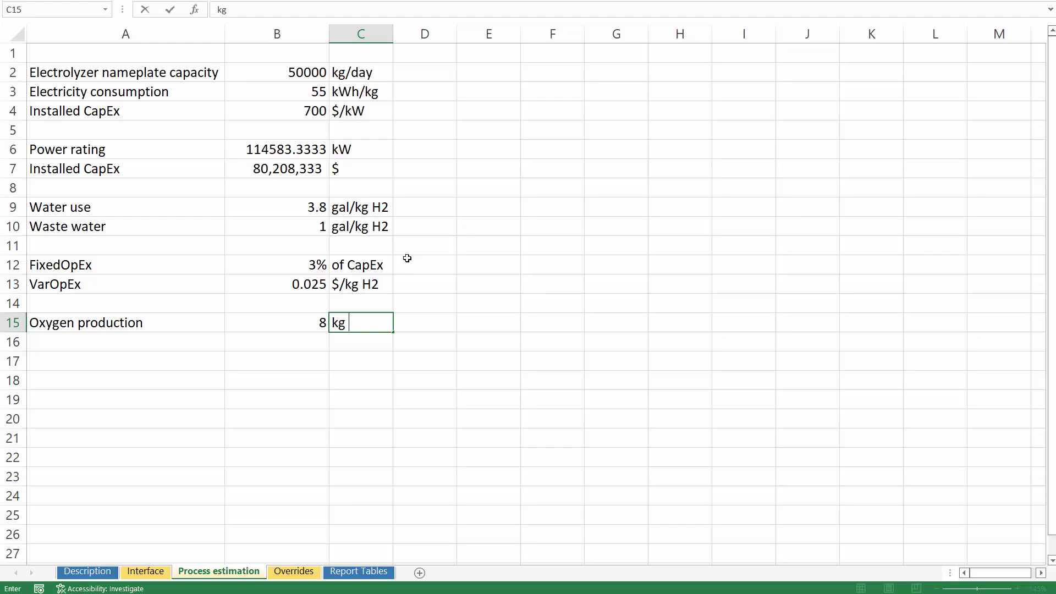
text(O2/kg H2)
key(Return)
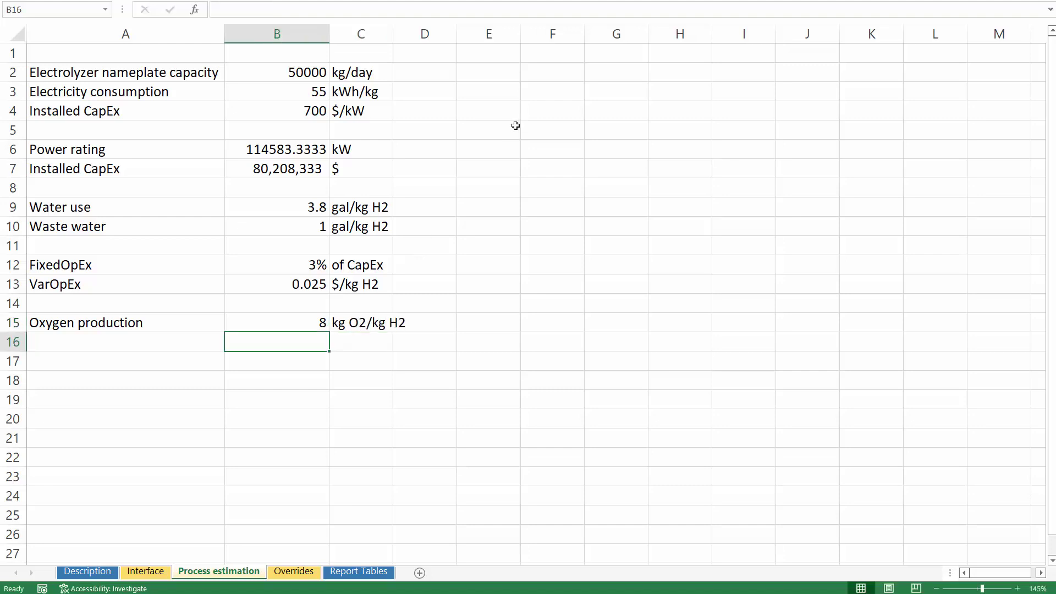
Step: On the Interface sheet, define the first co-product as "oxygen" with the unit kg and a placeholder amount of 0
click(146, 572)
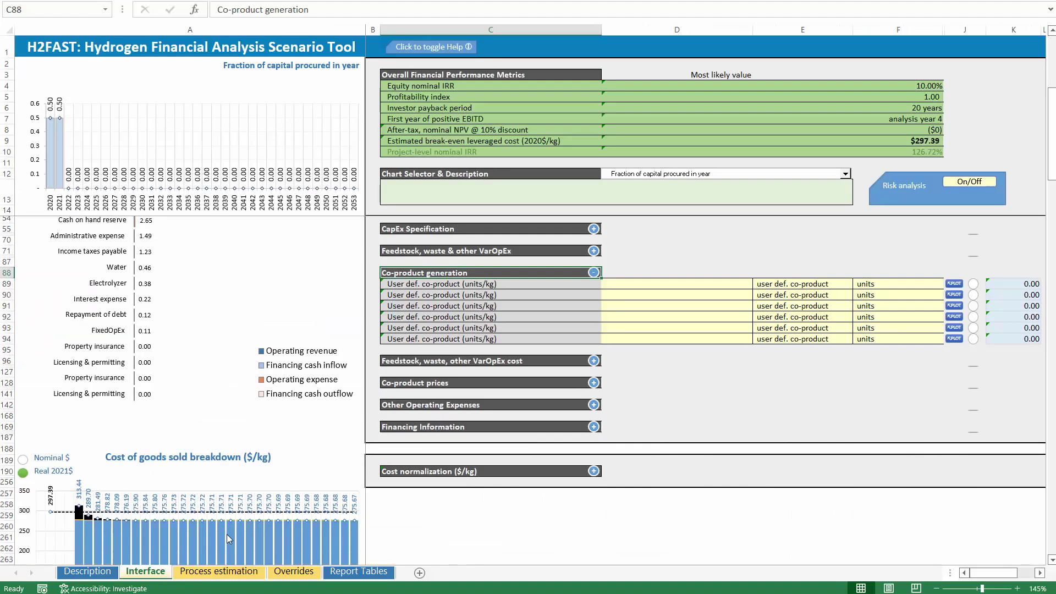
click(657, 286)
text(0)
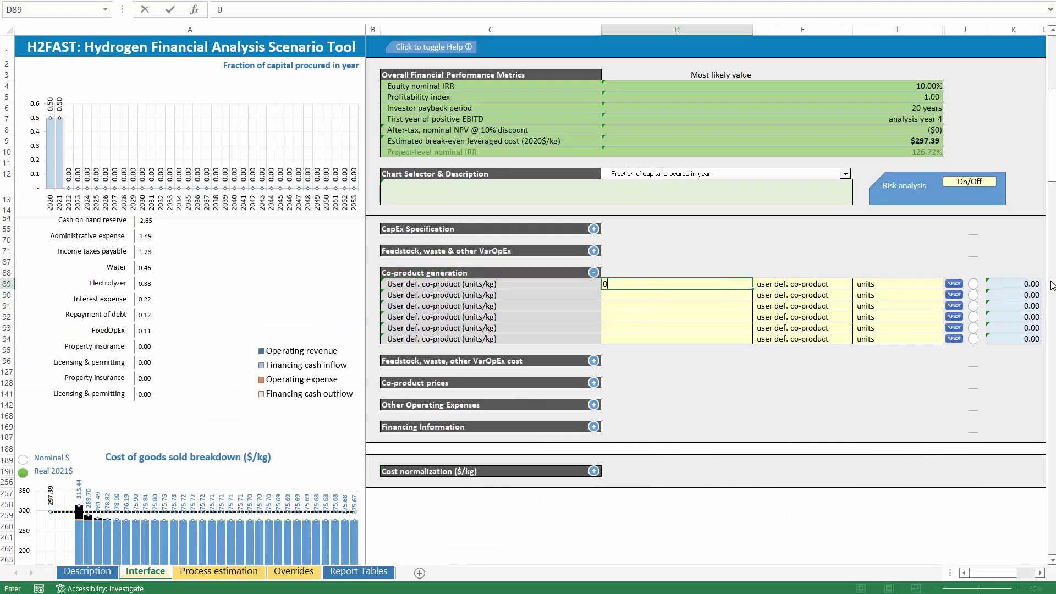
key(Tab)
text(oxygen)
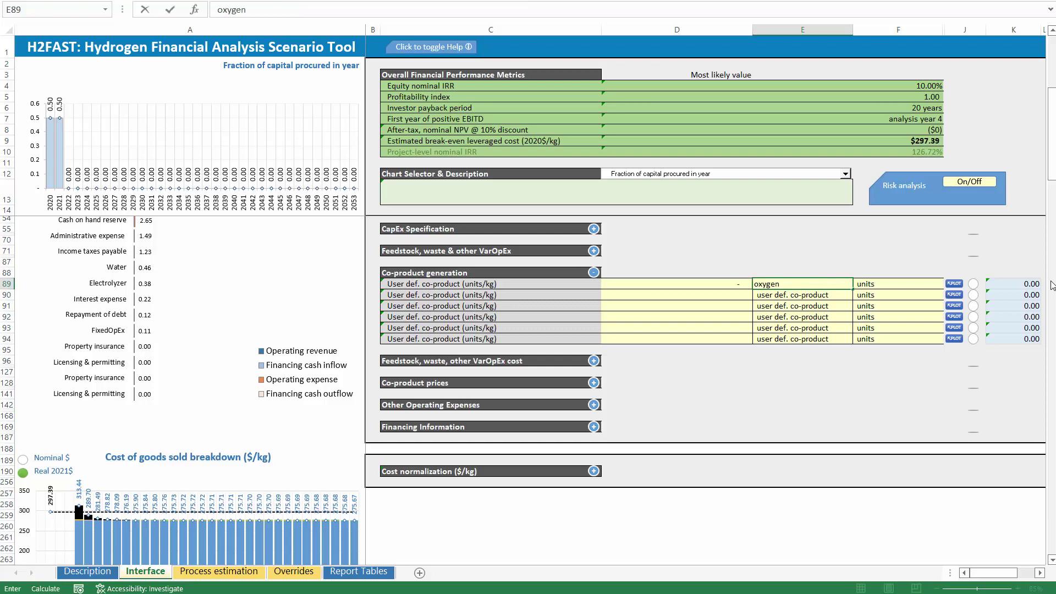
key(Tab)
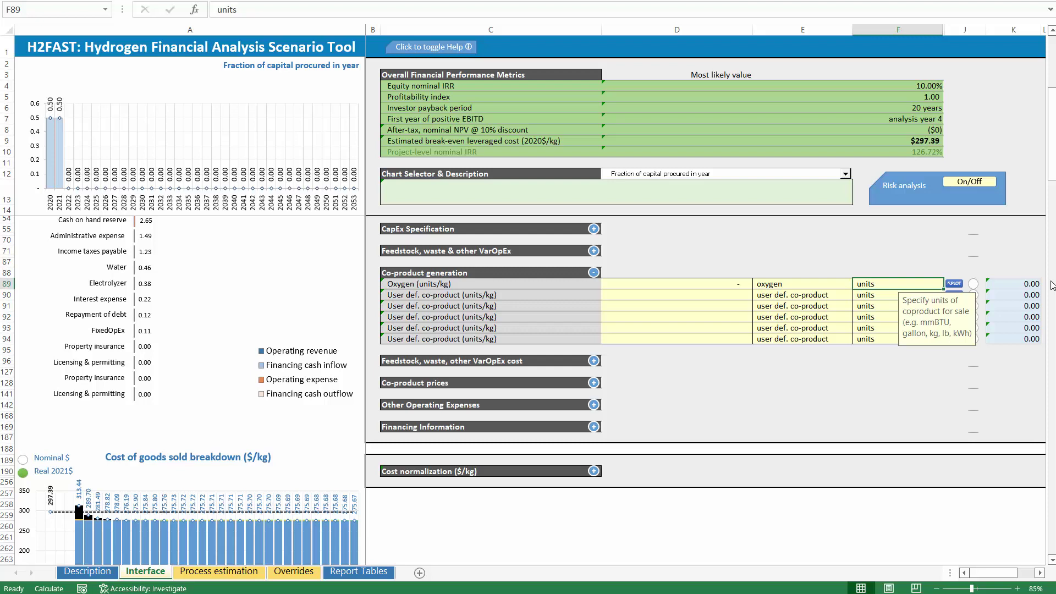
text(o)
text(kg)
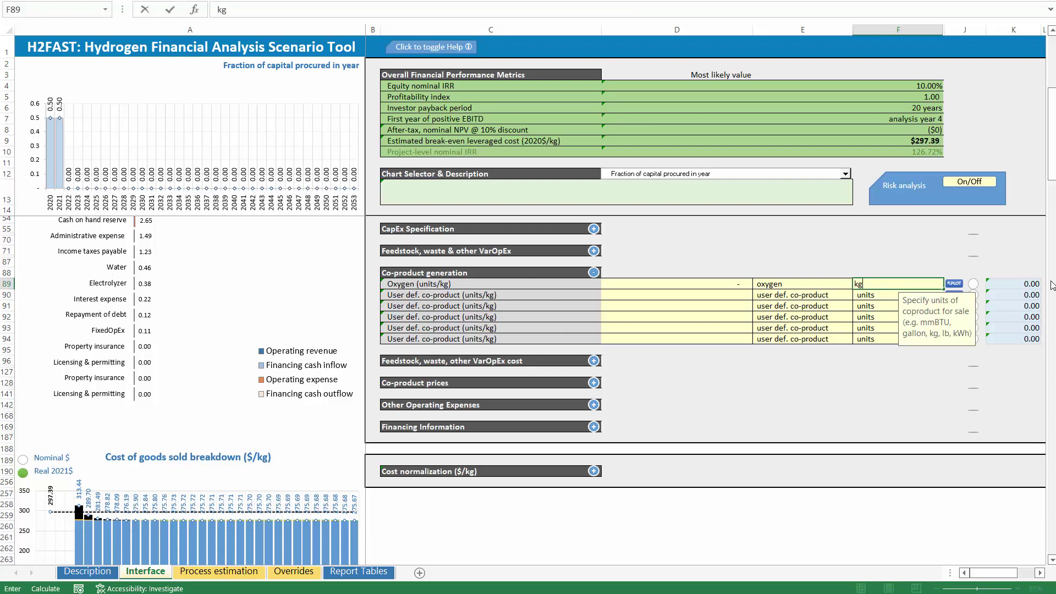
key(Return)
Step: Link the oxygen co-product amount per kg to the Oxygen production value on the Process estimation sheet
key(Left)
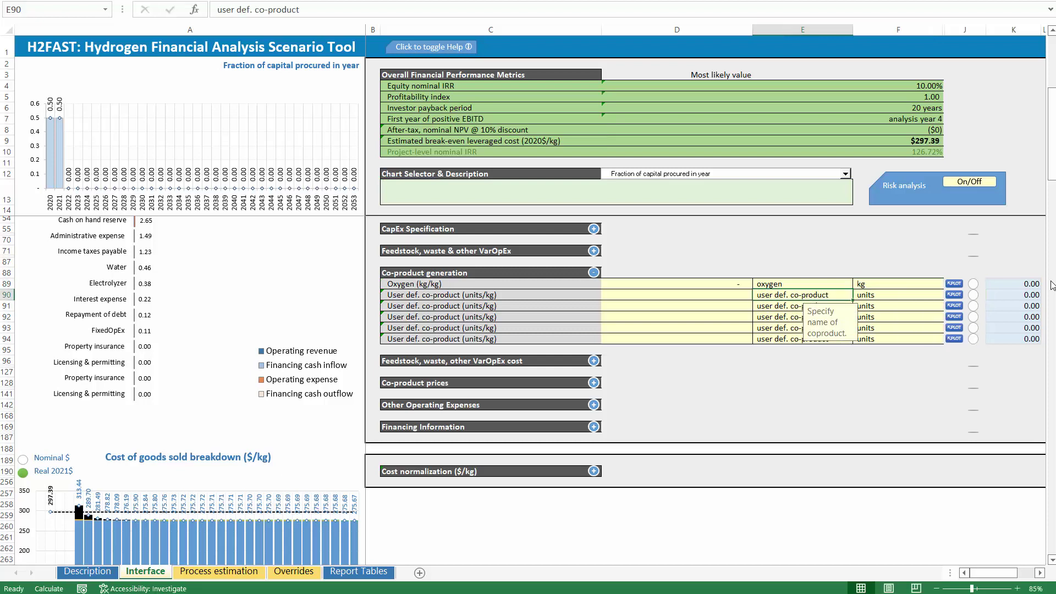
key(Up)
key(Left)
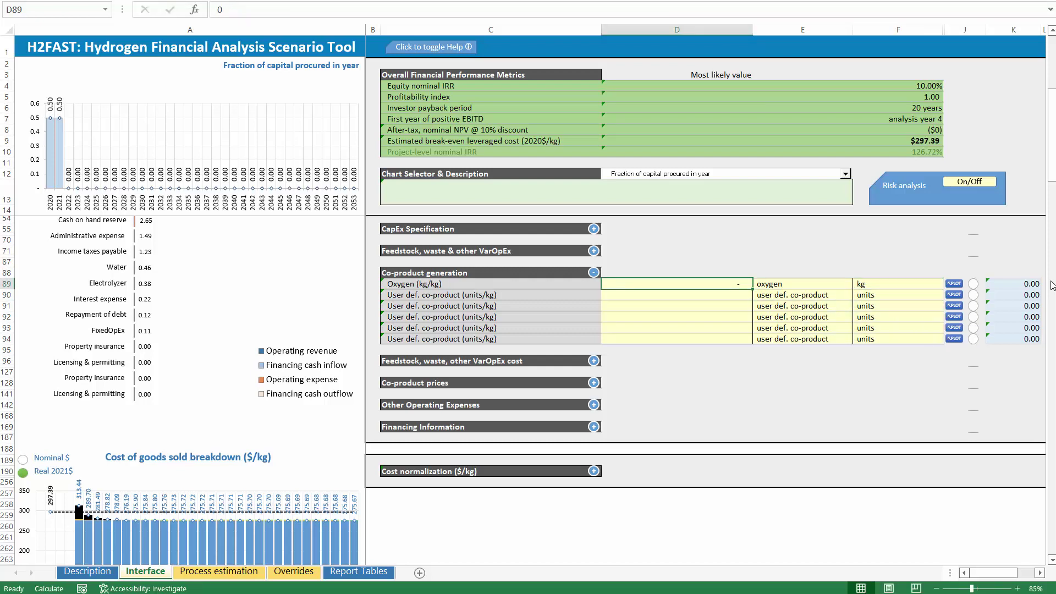
text(+)
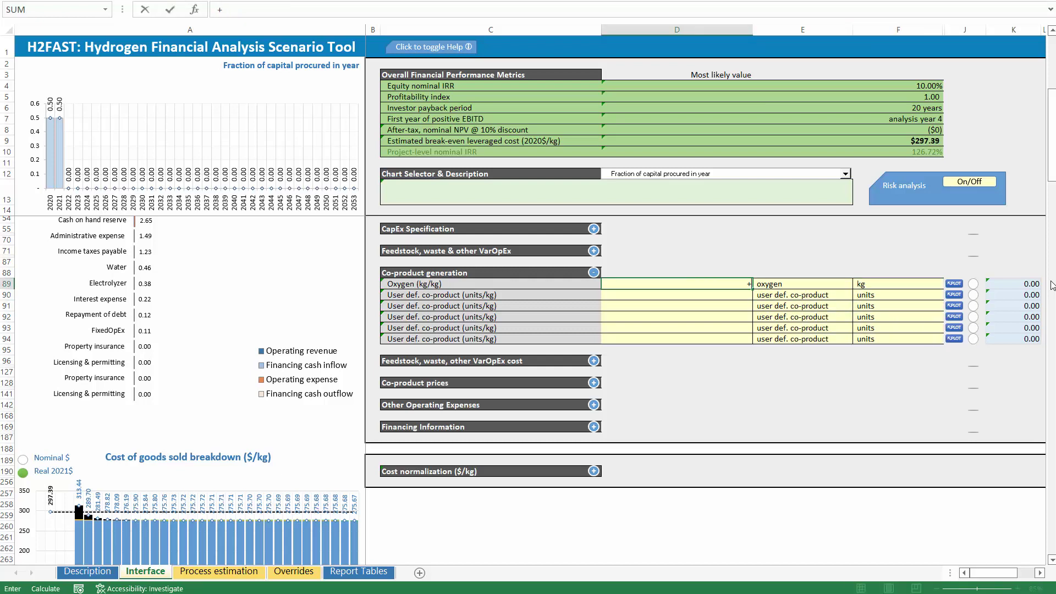
click(221, 572)
click(307, 323)
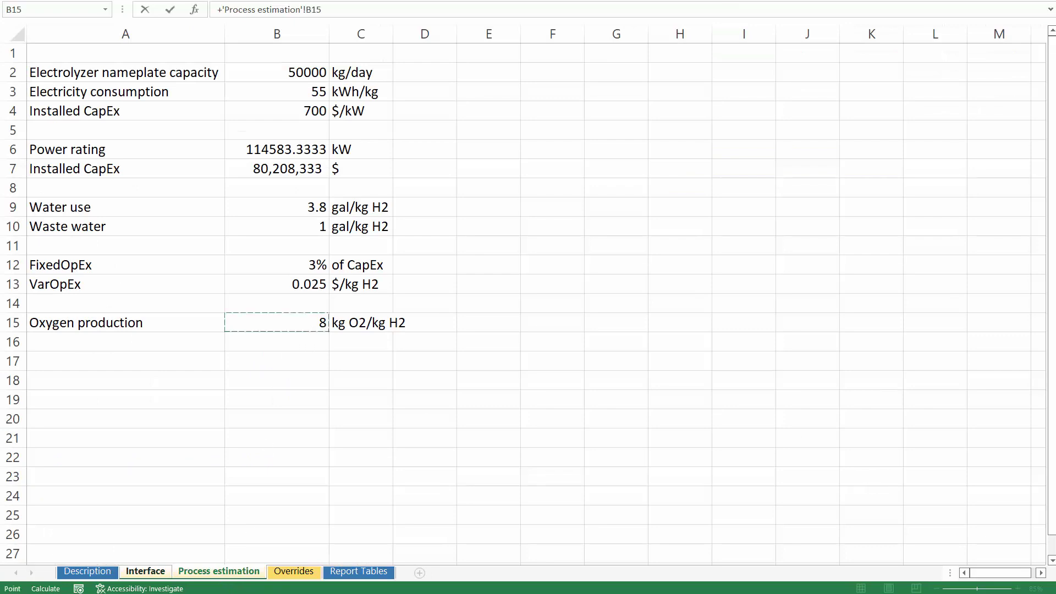
key(Tab)
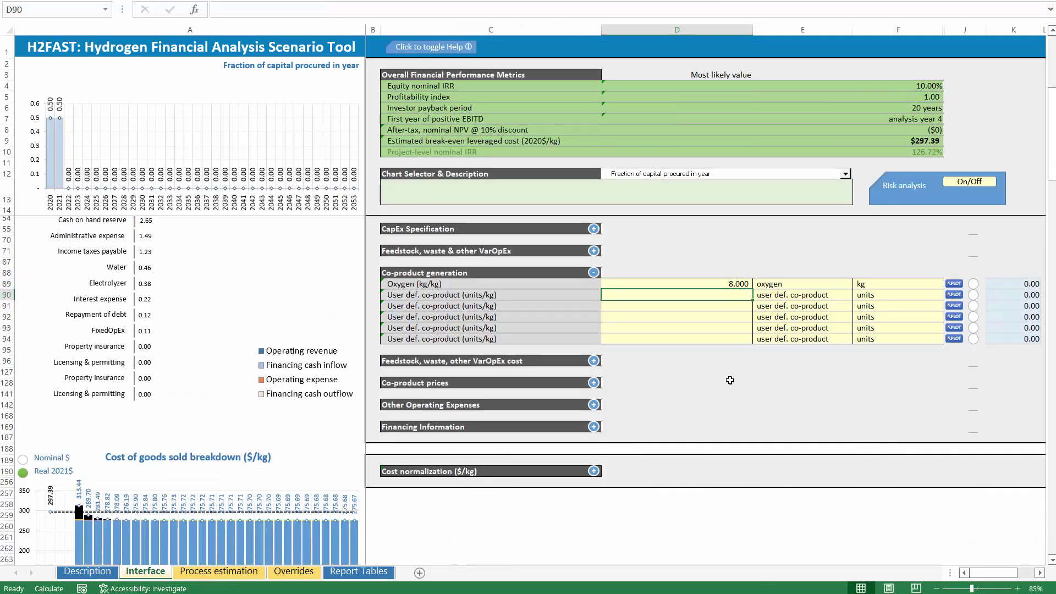
Step: Expand Feedstock, waste & other VarOpEx and review its per-kg amounts together with the co-product amounts
click(446, 250)
click(594, 251)
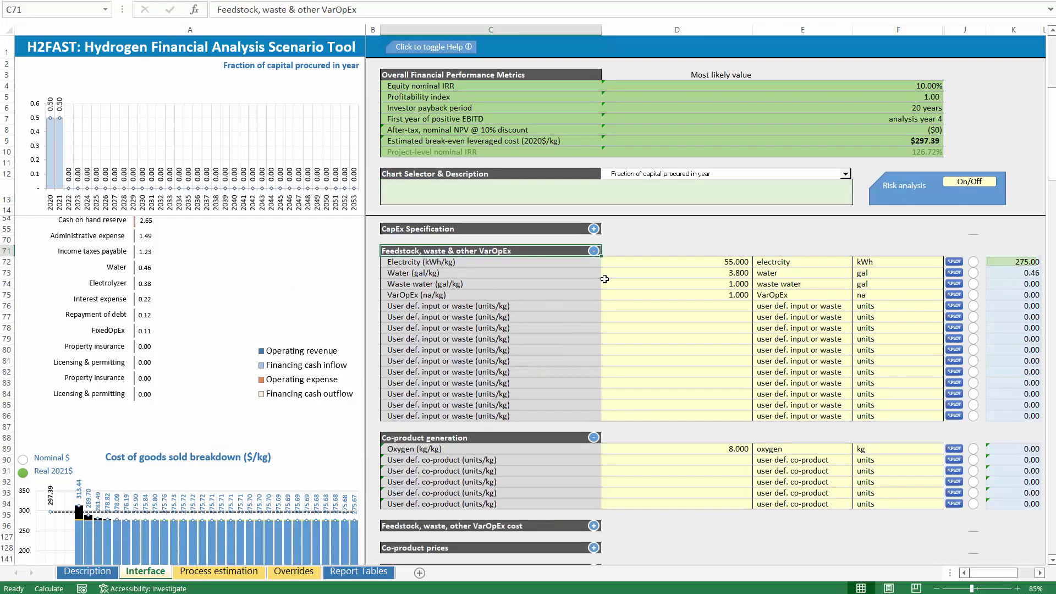
drag(706, 262, 711, 504)
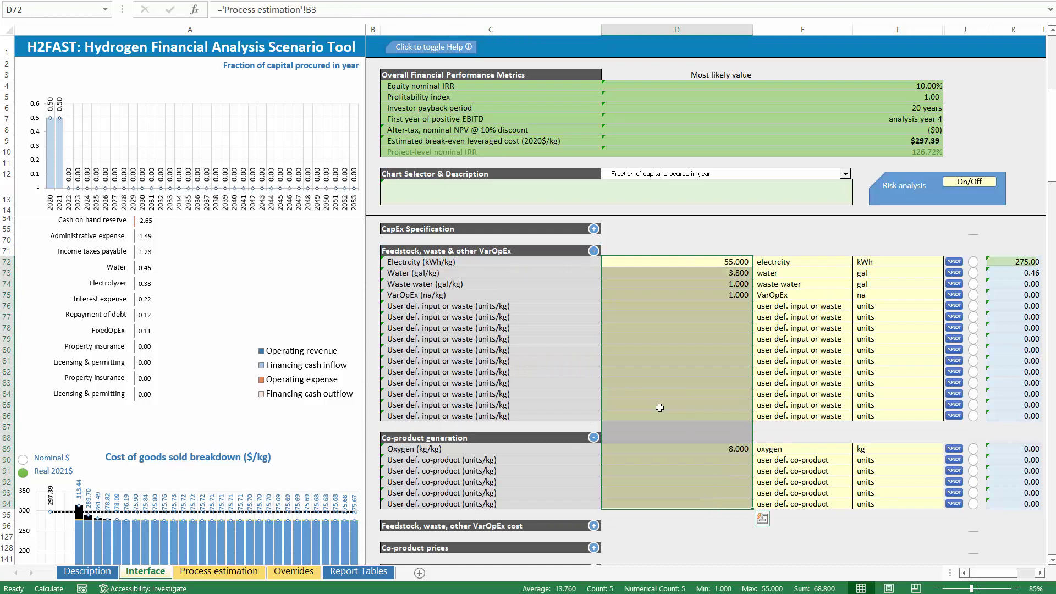
click(657, 283)
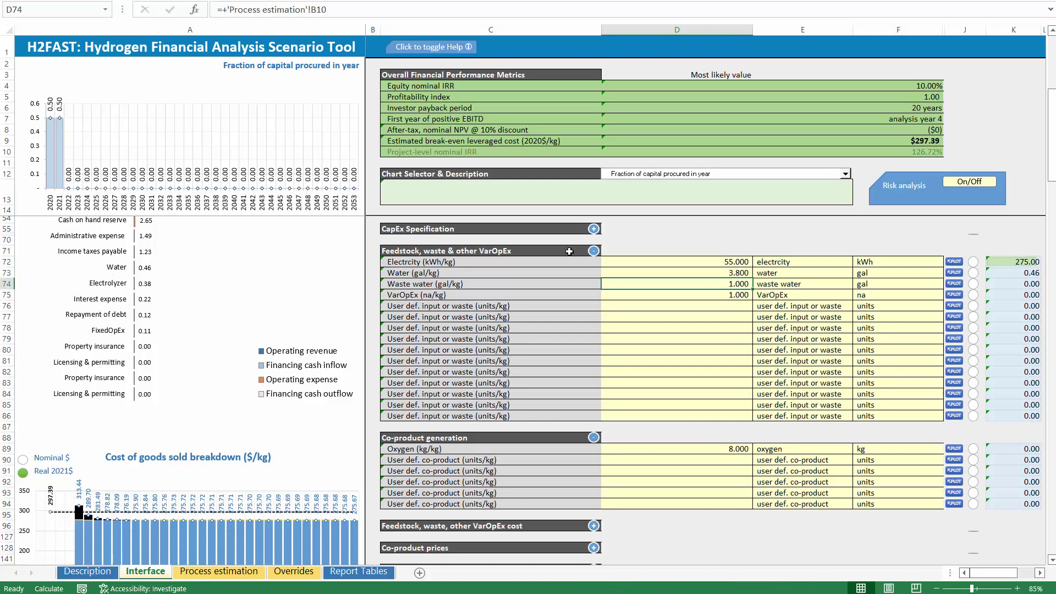
Step: Collapse the feedstock use and co-product generation sections and expand Feedstock, waste, other VarOpEx cost
click(594, 252)
click(595, 273)
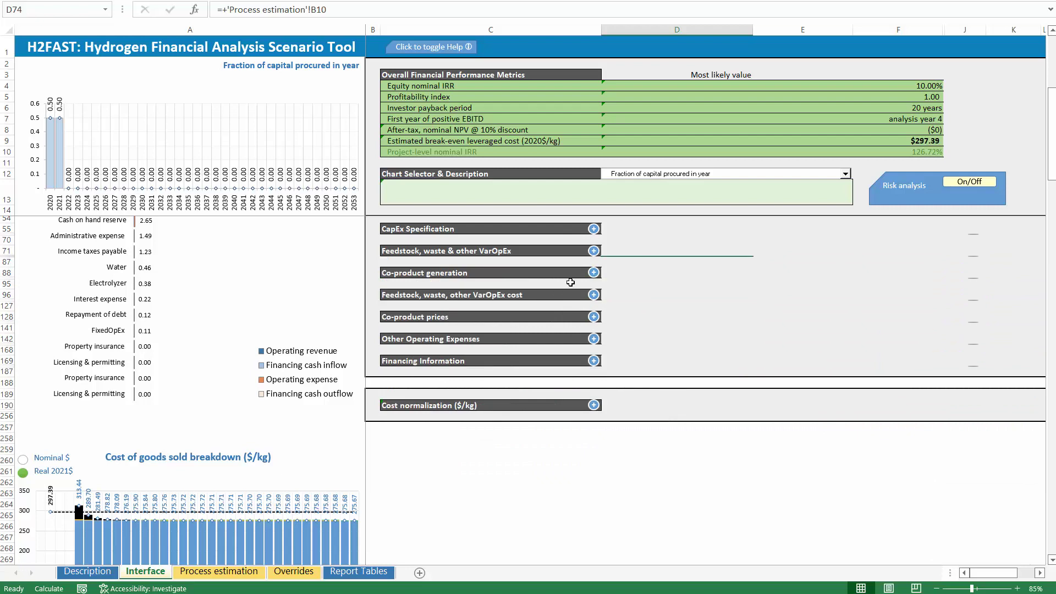
click(554, 278)
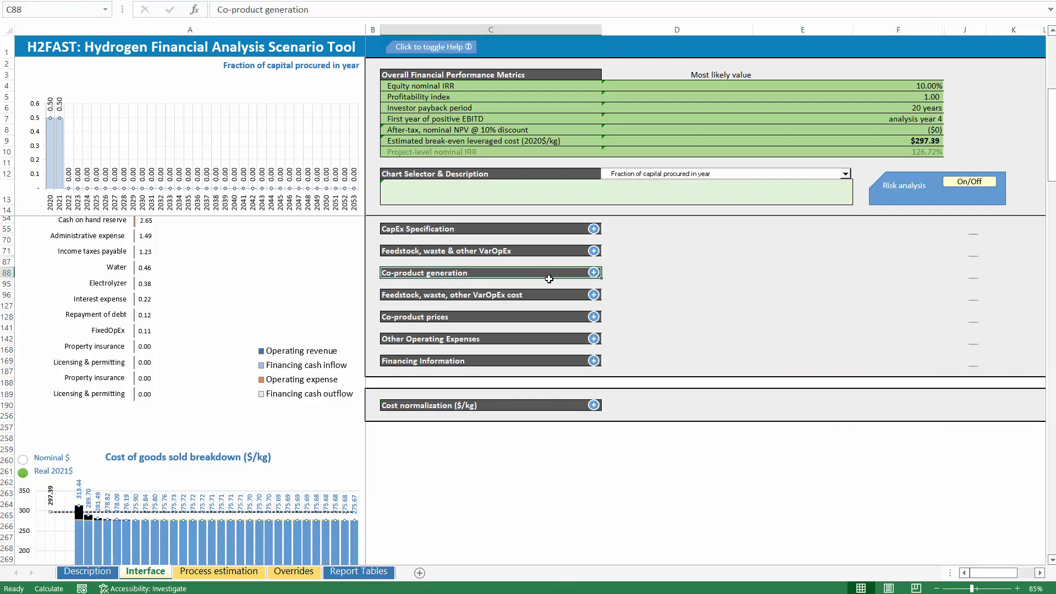
click(552, 301)
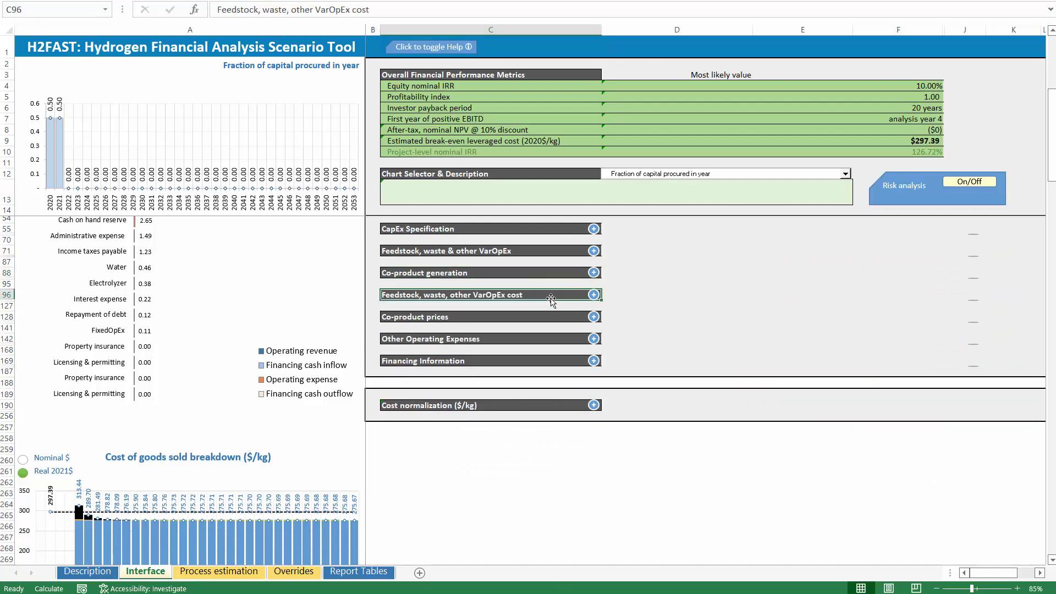
click(595, 297)
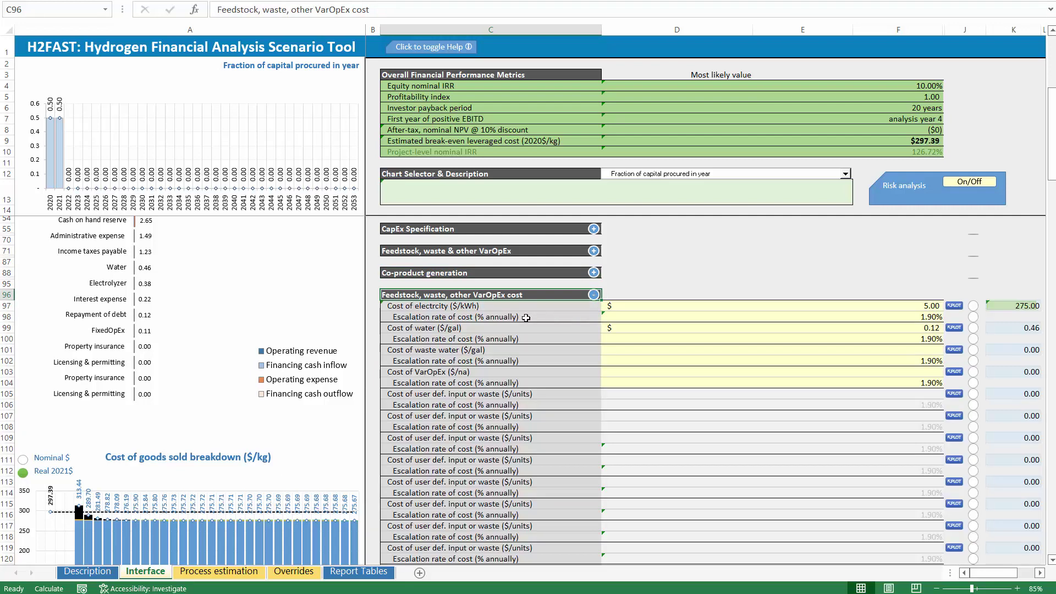
Step: Set the cost of electricity to $0.03 per kWh
click(460, 308)
click(660, 307)
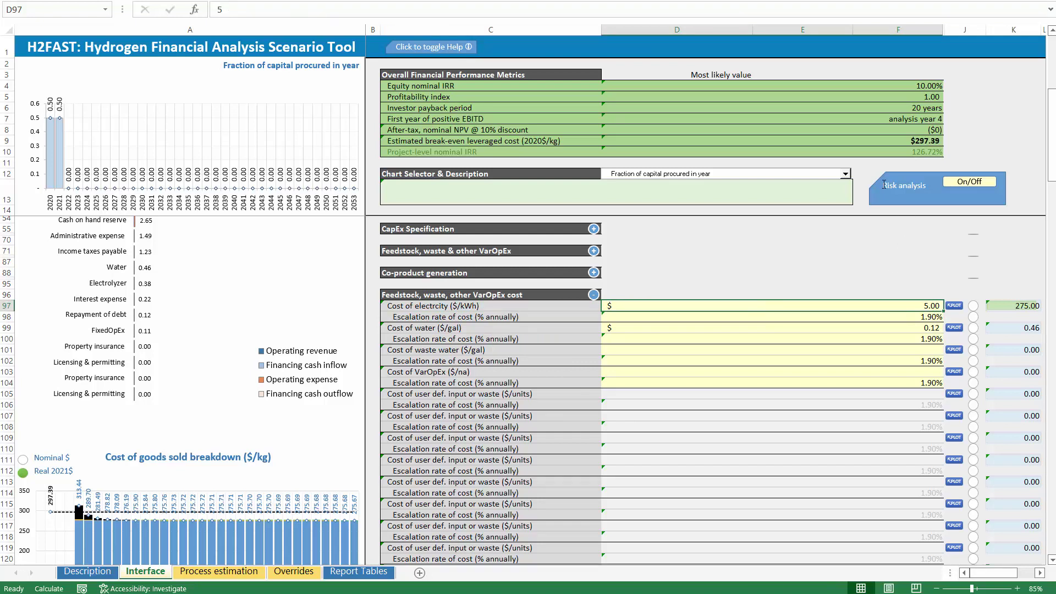
text(.0)
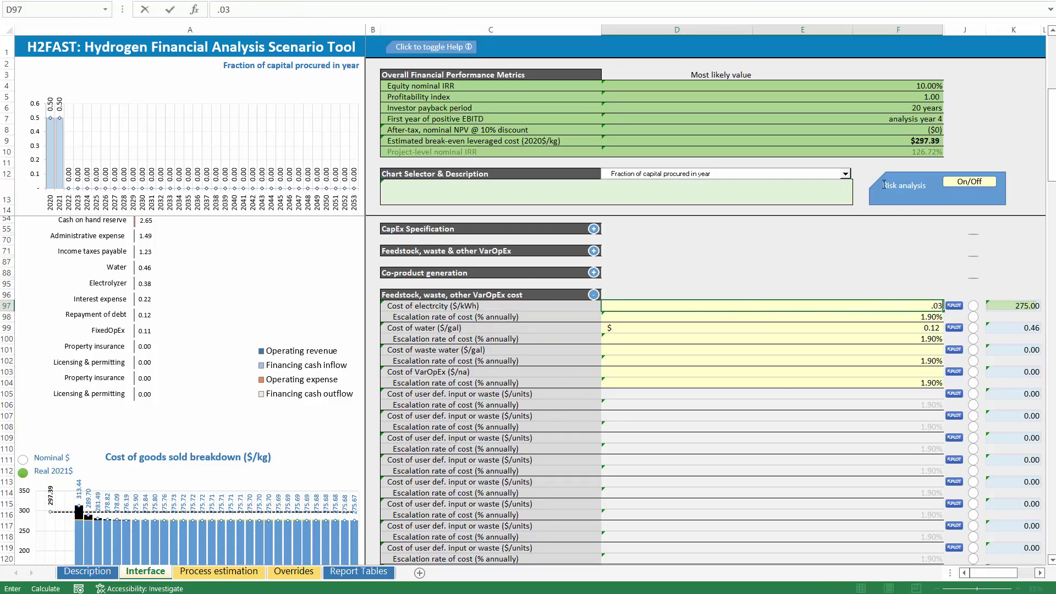
text(3)
key(Return)
click(697, 303)
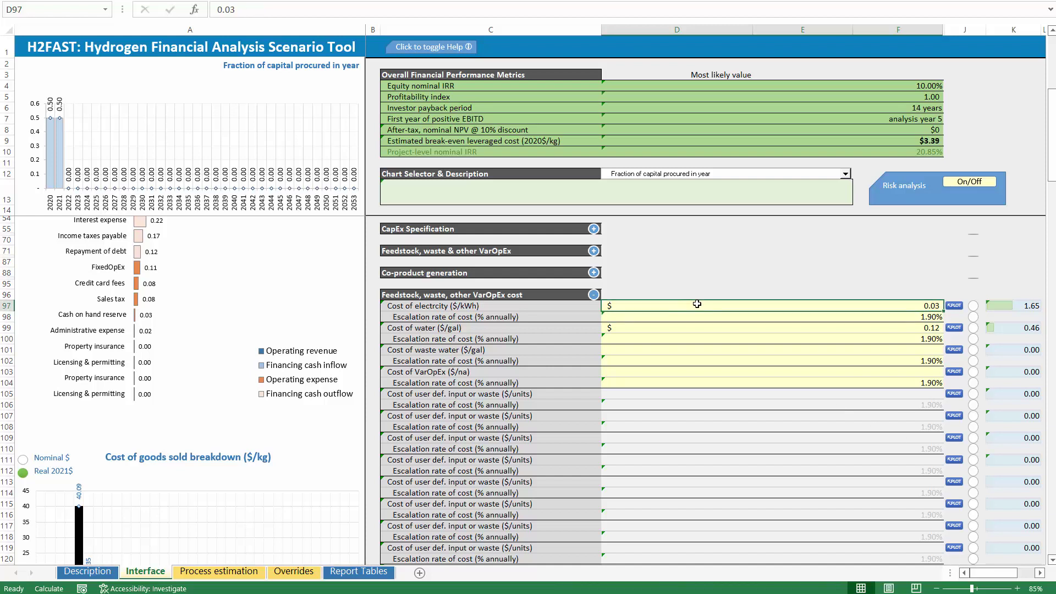
Step: Chart the cost of electricity over the project years and check its annual escalation rate and the cost of water
click(556, 305)
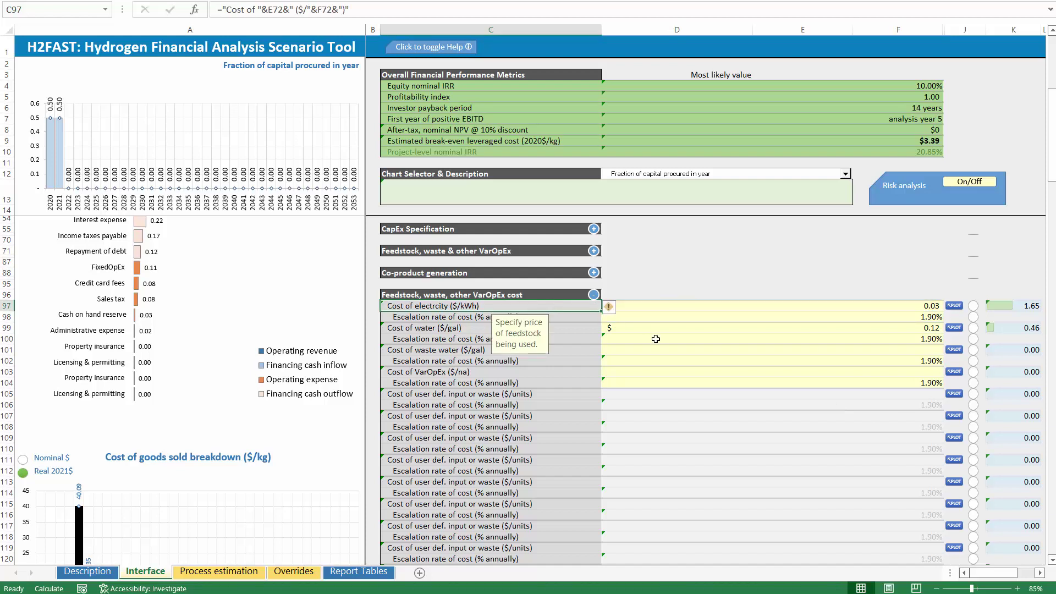
click(868, 315)
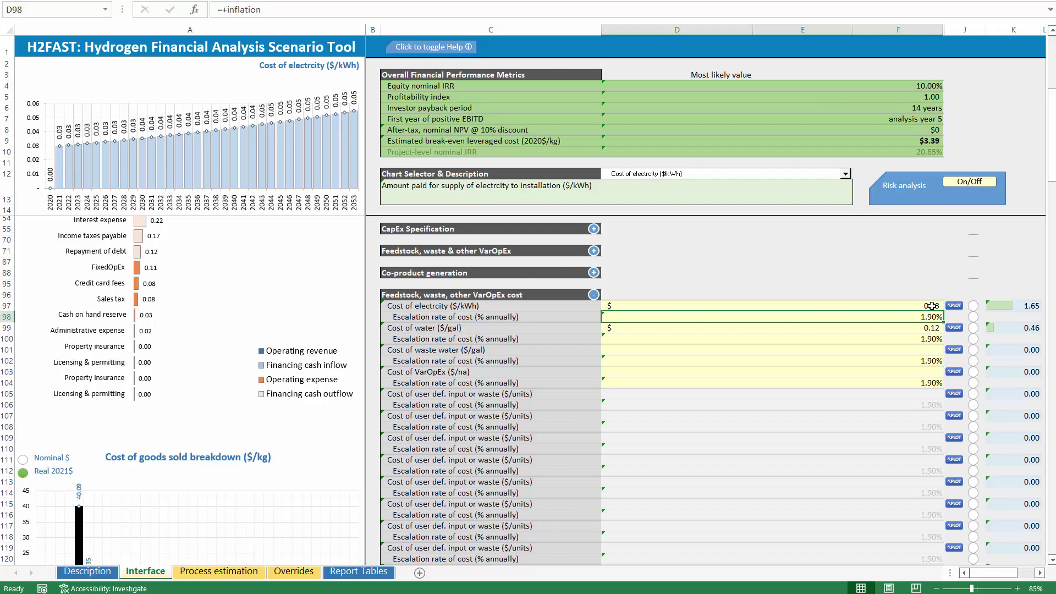
click(893, 327)
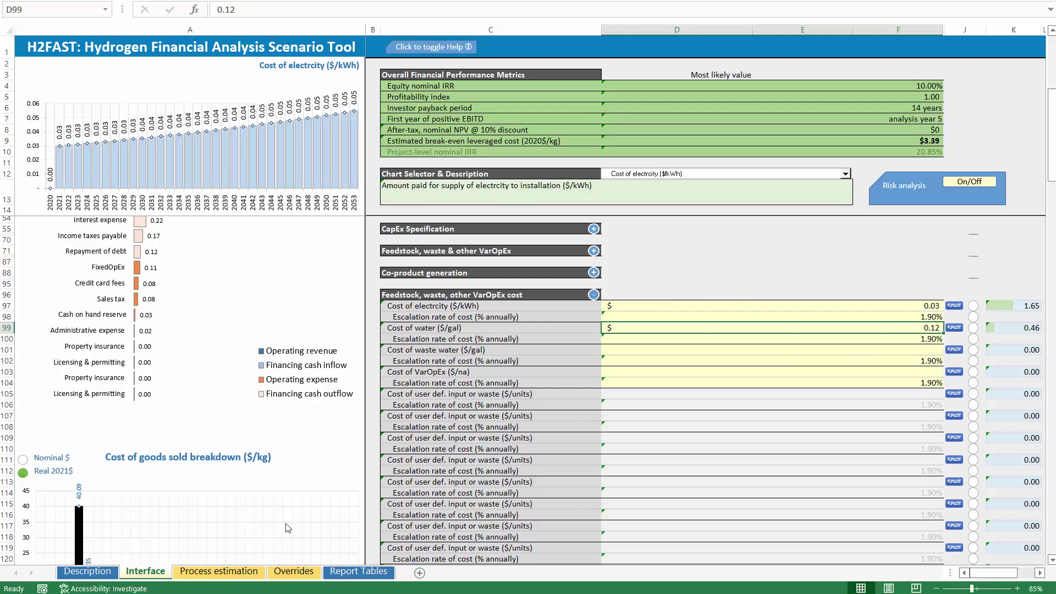
Step: Open the Overrides sheet and locate the row for overriding the yearly cost of electricity
click(296, 574)
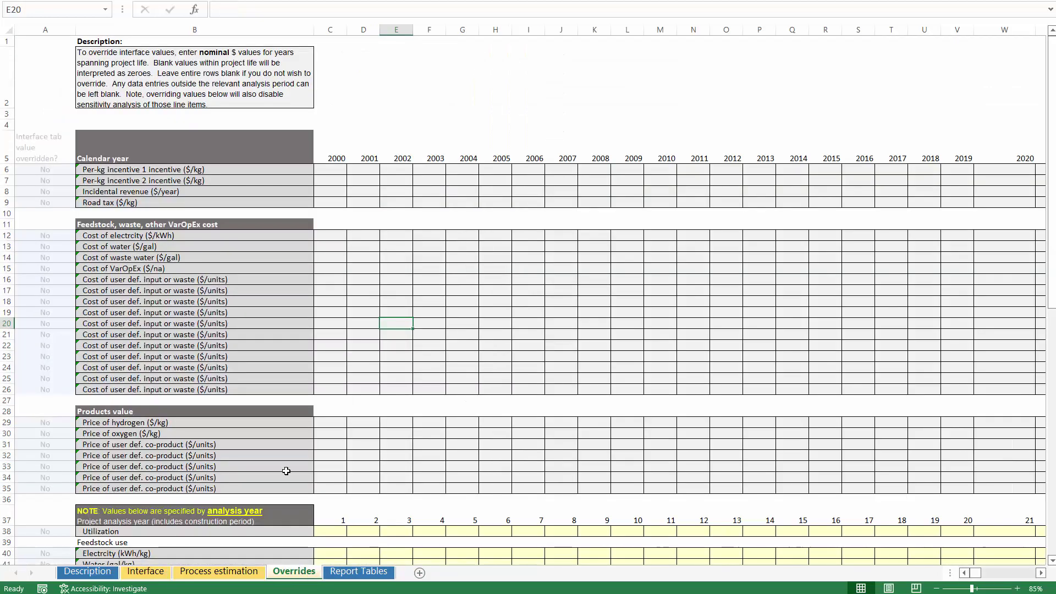
click(92, 234)
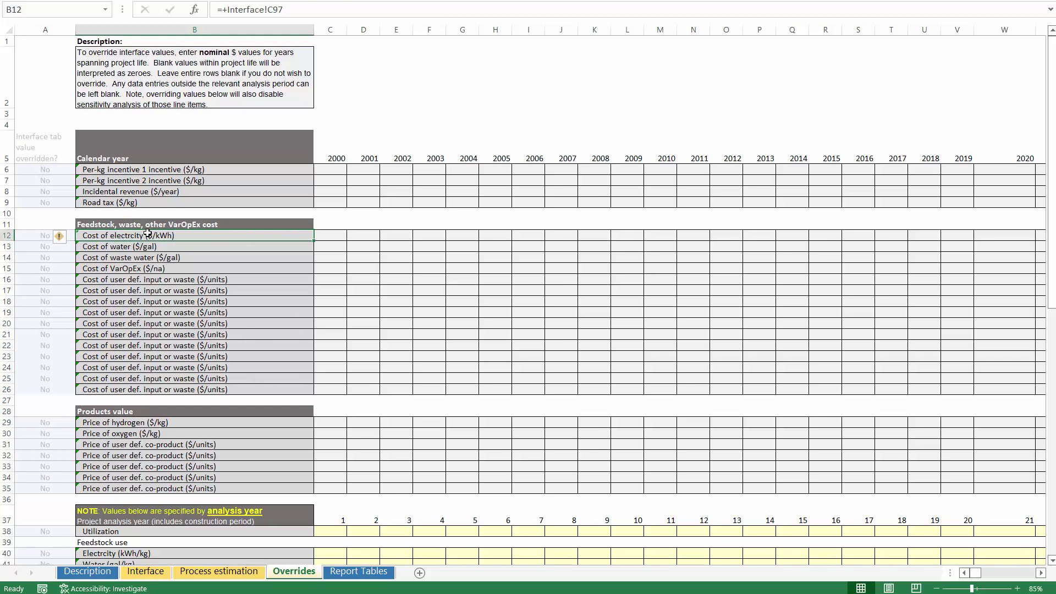
Step: Examine the cost of electricity override row across the calendar years, from the greyed-out years into the highlighted project years
click(611, 235)
ctrl+scroll(613, 236, down, 1)
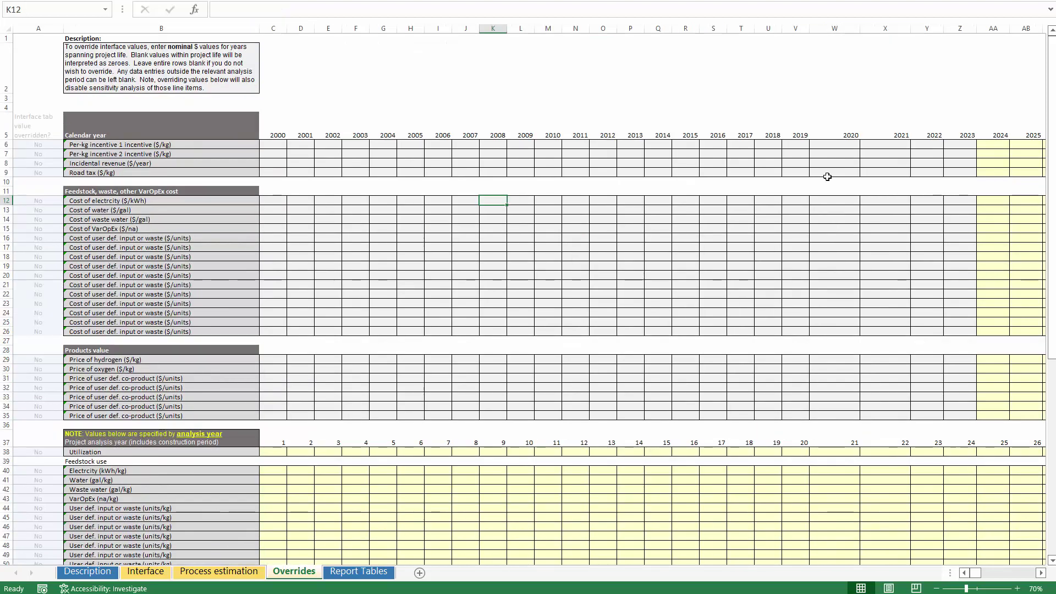
click(993, 199)
key(Right)
key(Right)
key(Right)
key(Right)
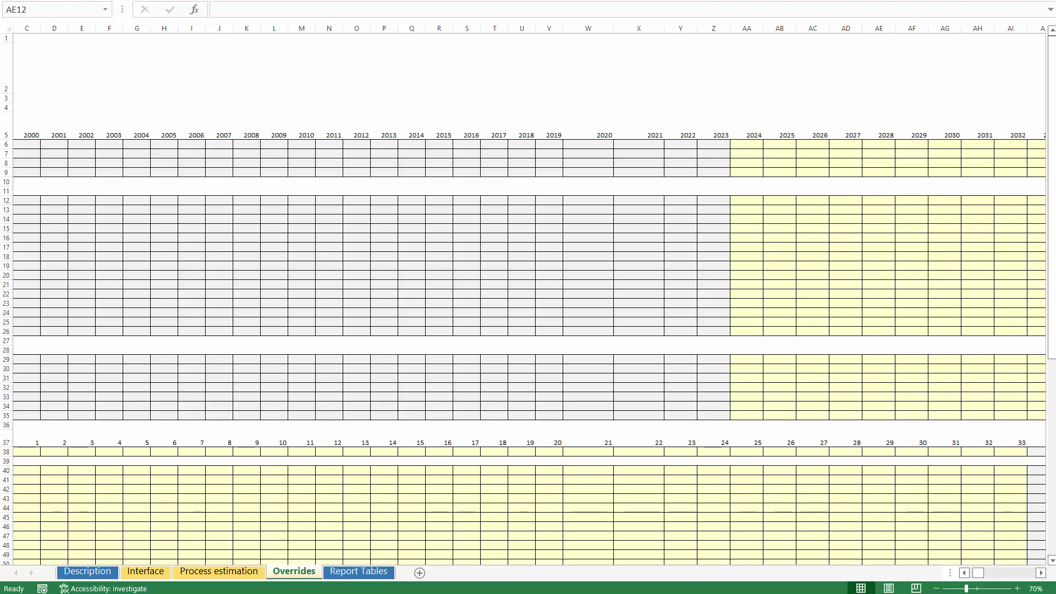
Step: Paste the copied yearly electricity prices as values into the cost of electricity override row, starting at 2021
key(ctrl+c)
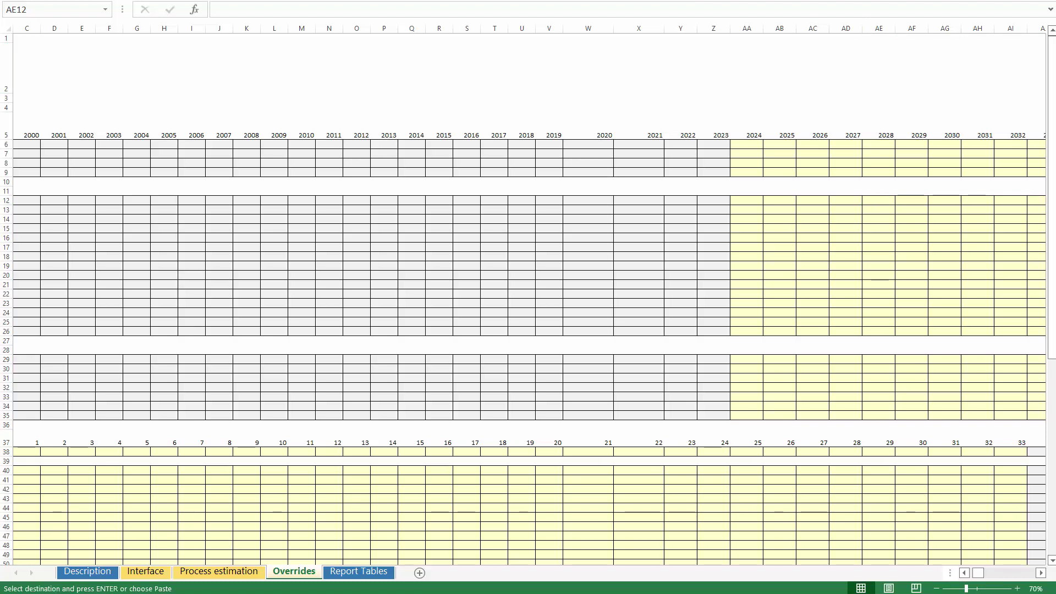
click(525, 181)
click(638, 199)
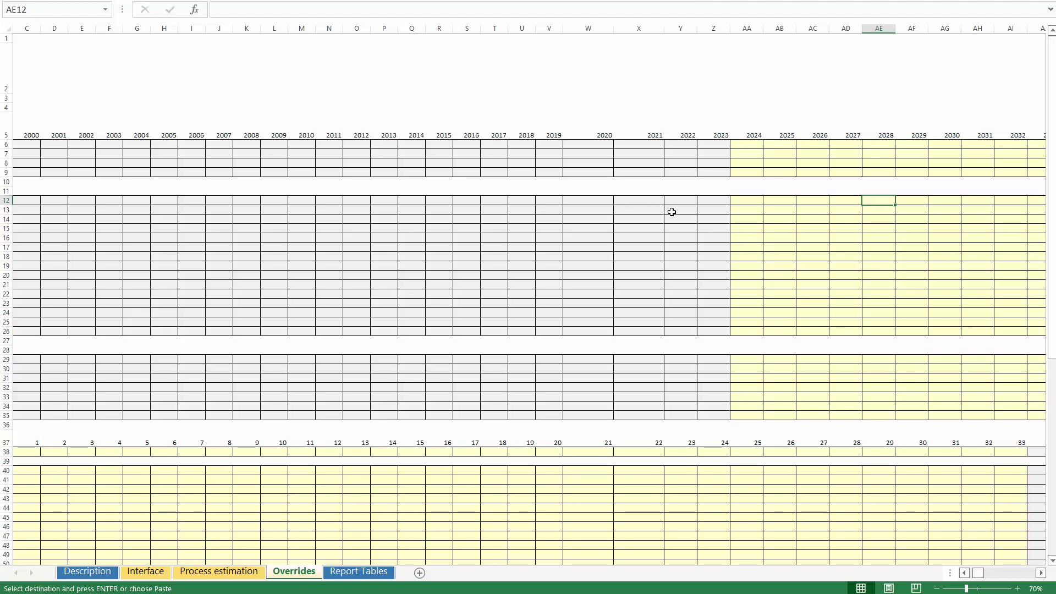
click(653, 201)
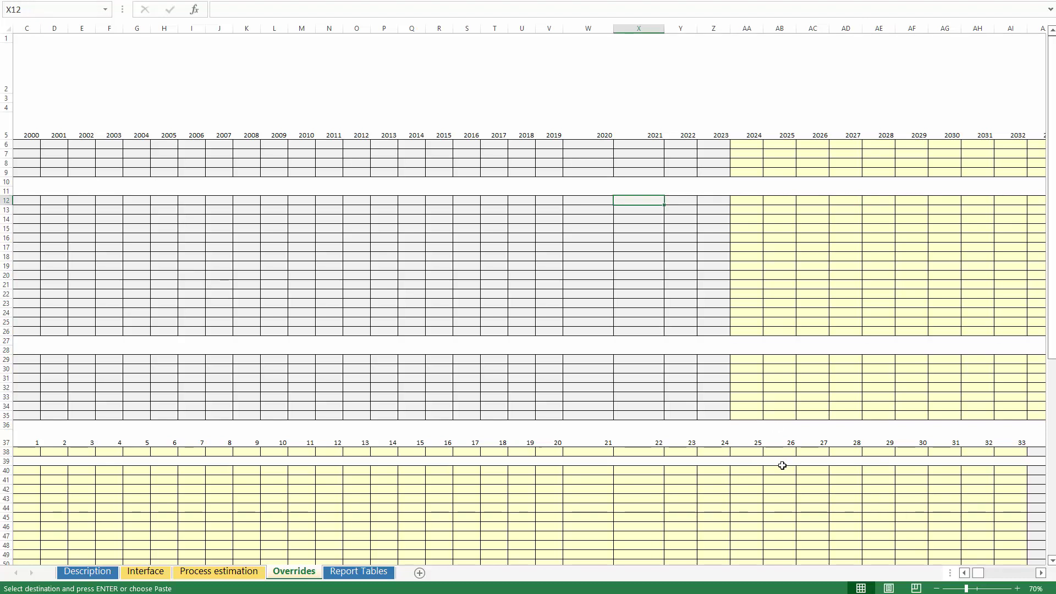
key(ctrl+alt+v)
key(v)
key(Return)
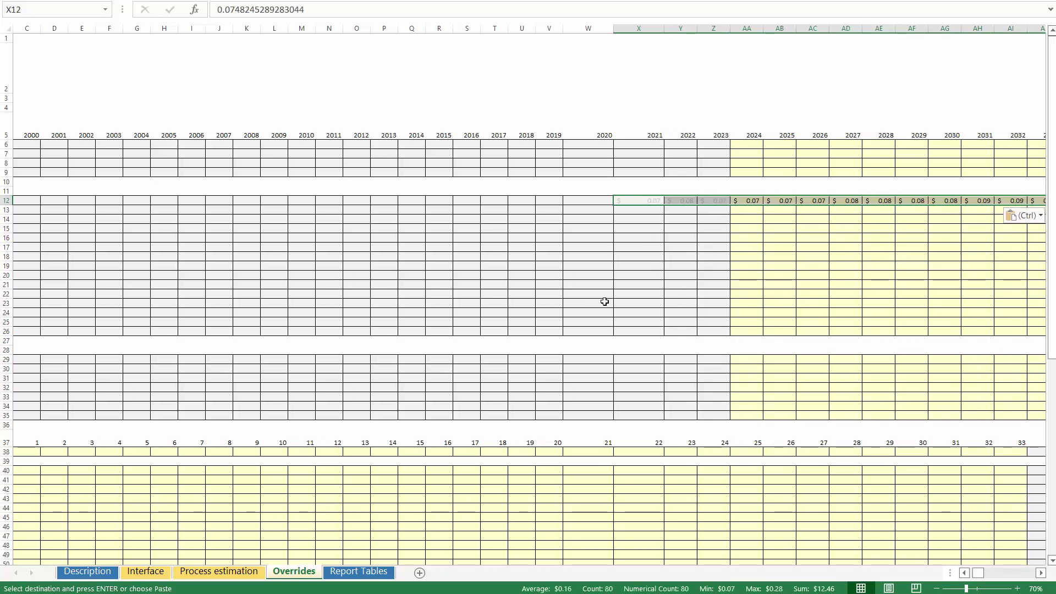
click(787, 201)
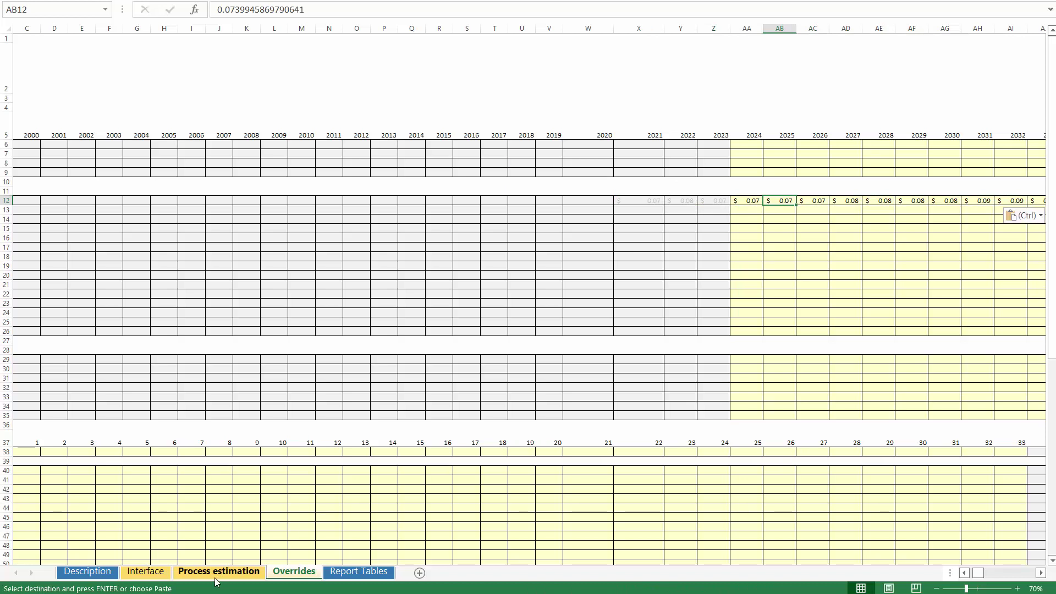
Step: View the overridden electricity cost chart on the Interface sheet and inspect the cost of electricity row's override flag on the Overrides sheet
click(152, 576)
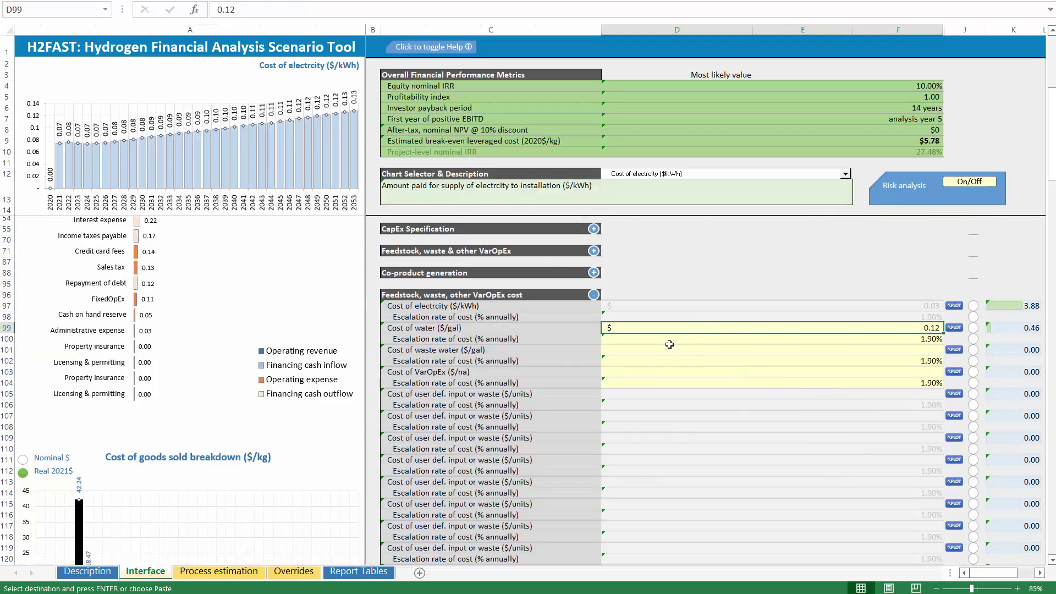
click(294, 572)
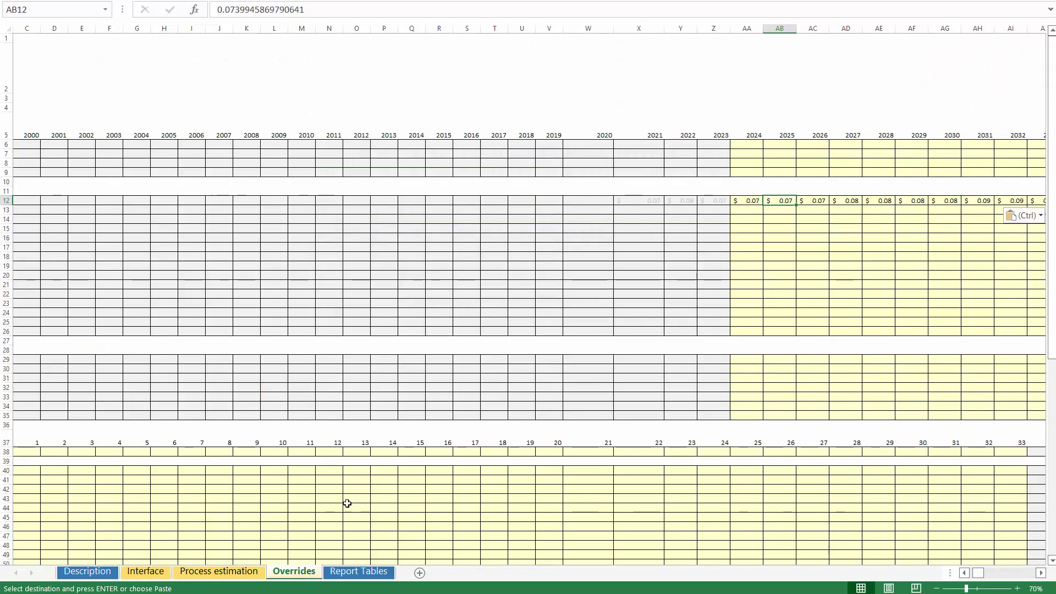
click(233, 227)
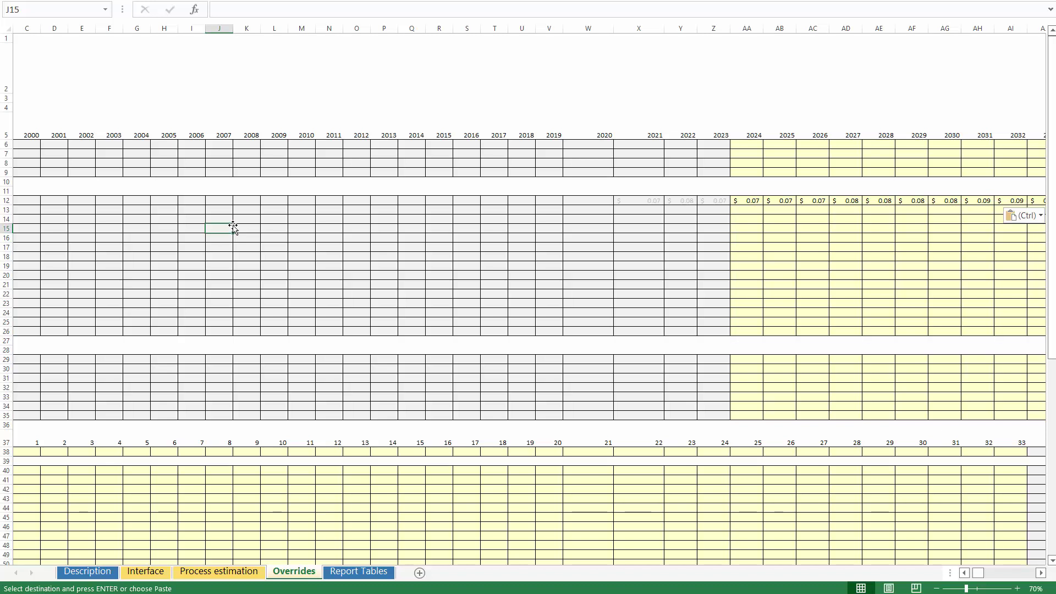
click(337, 193)
key(Down)
key(ctrl+Left)
key(ctrl+Left)
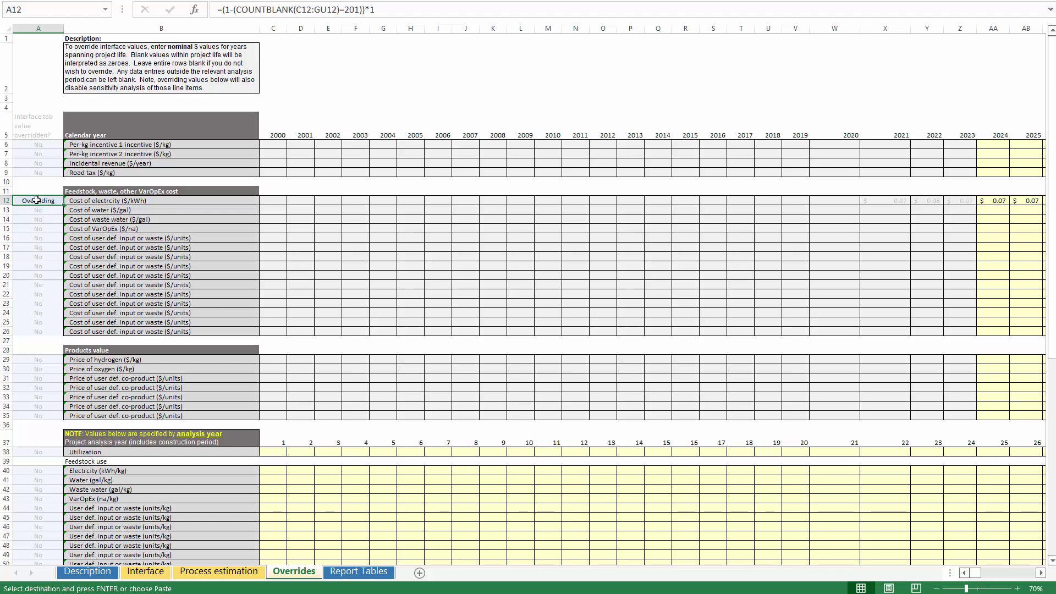
click(104, 201)
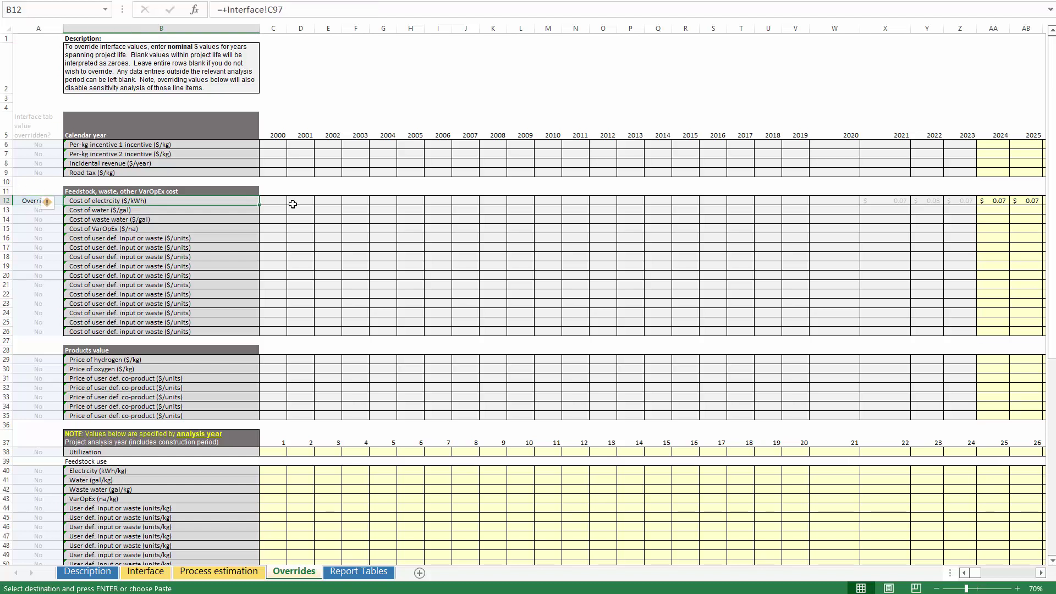
drag(290, 205, 715, 191)
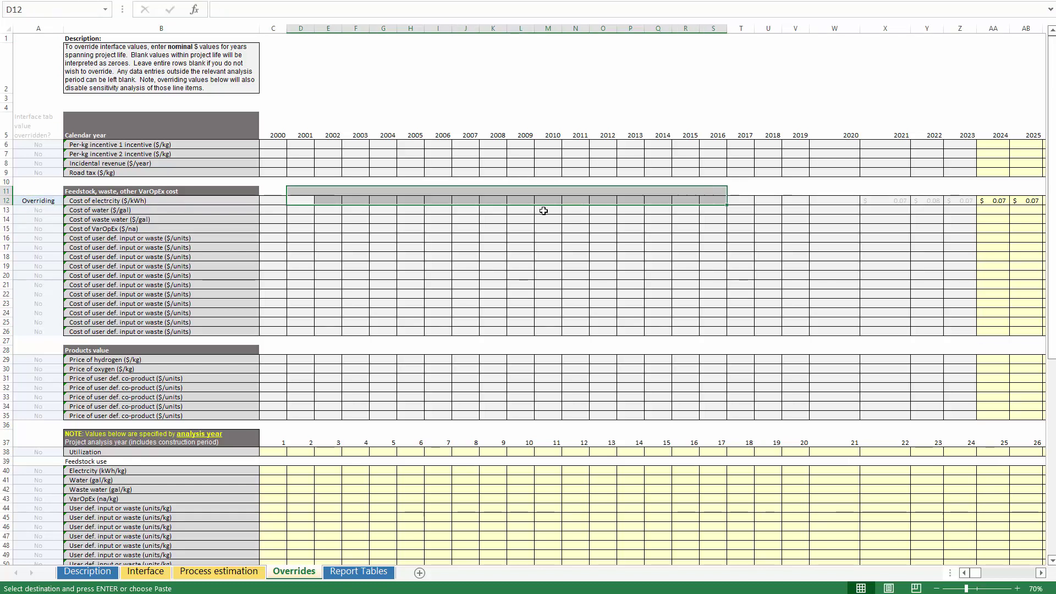
click(23, 202)
Step: Inspect the Interface's greyed-out electricity cost and escalation rate inputs, and compare them with the yearly cost chart
click(147, 572)
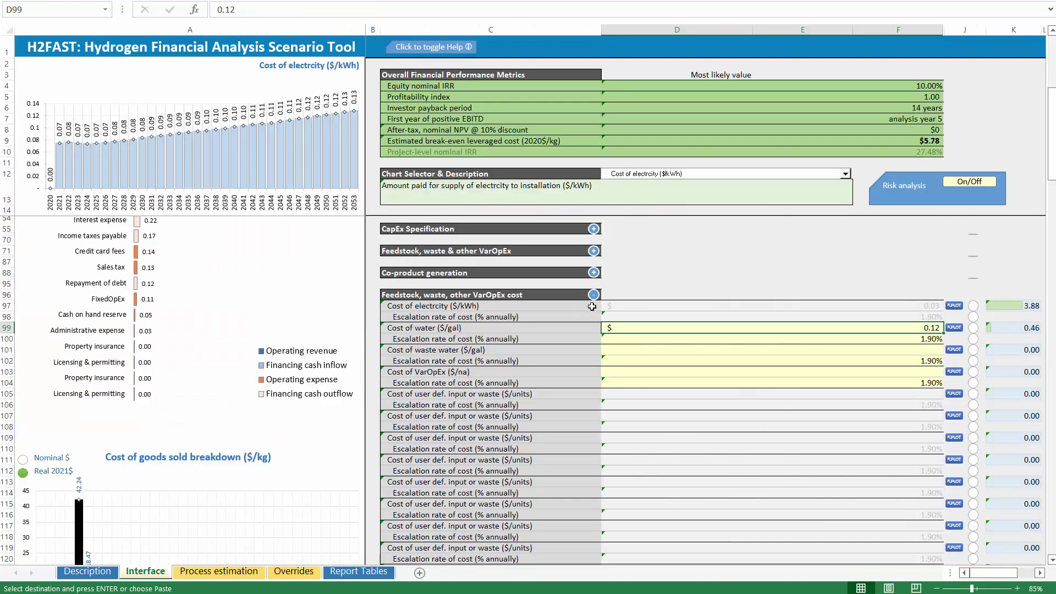
drag(631, 307, 628, 319)
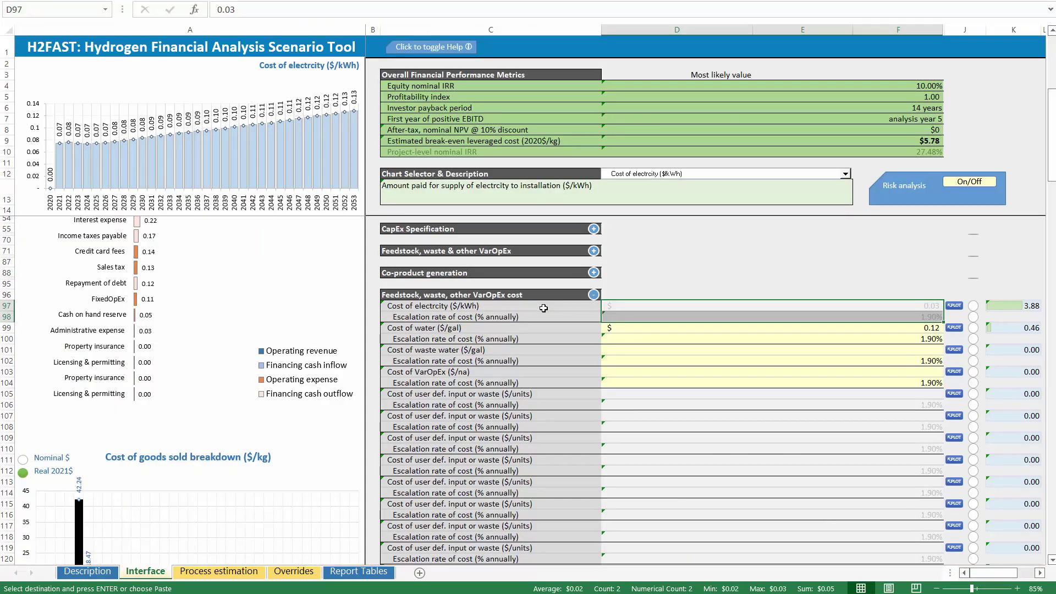
drag(545, 308, 626, 314)
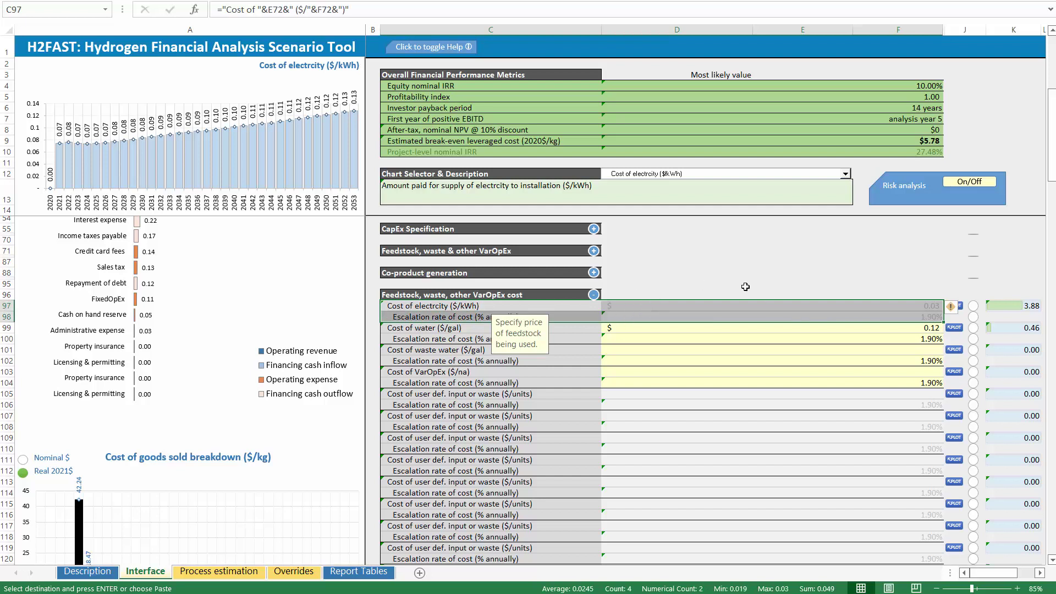
click(840, 313)
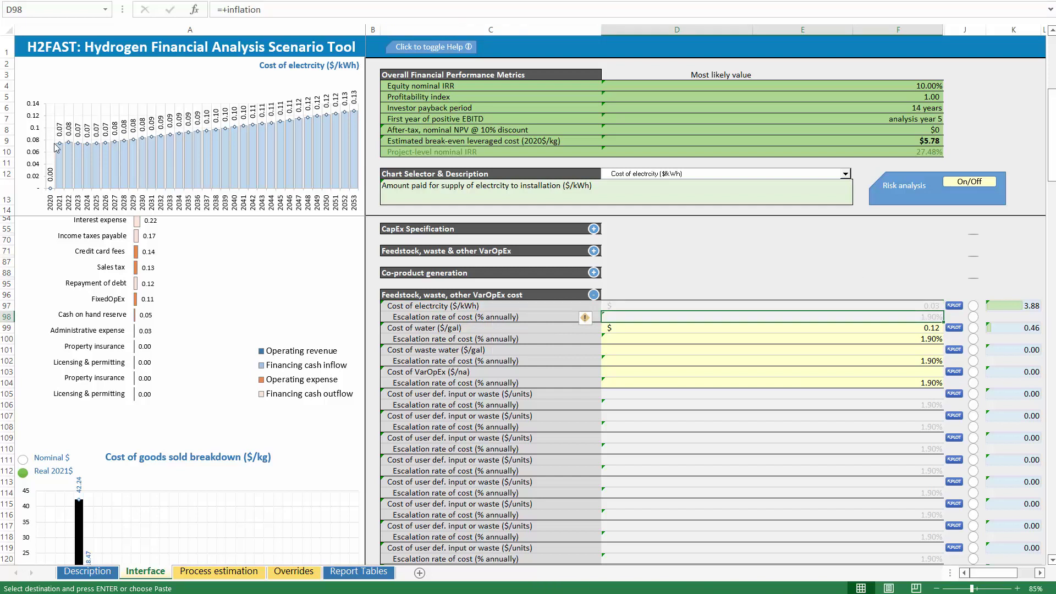
mouse_move(81, 153)
Step: Set the Interface's cost of electricity to $0.10 per kWh while its yearly override is active
click(914, 309)
click(235, 10)
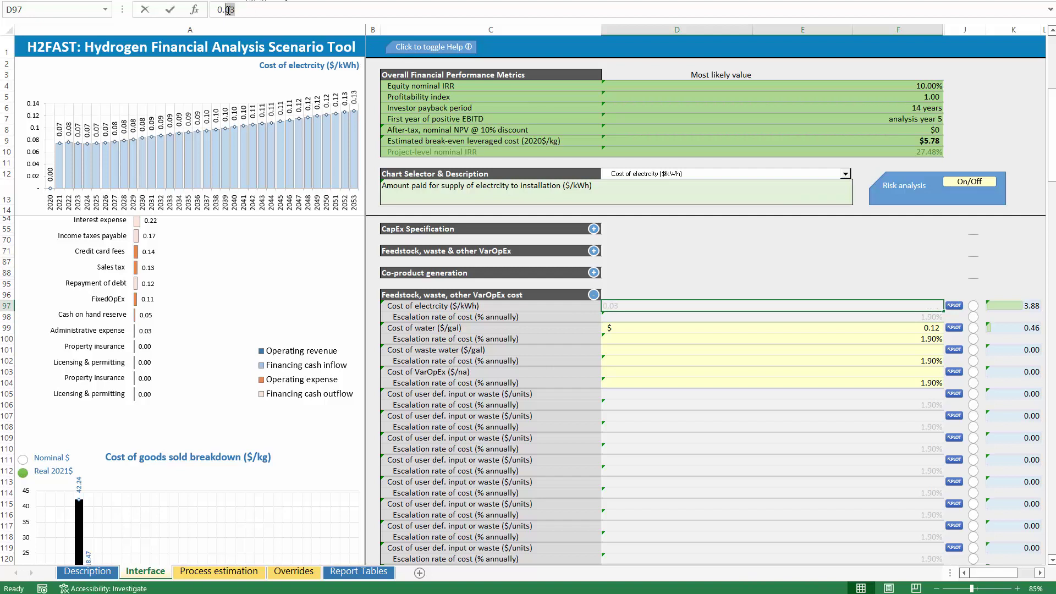
text(1)
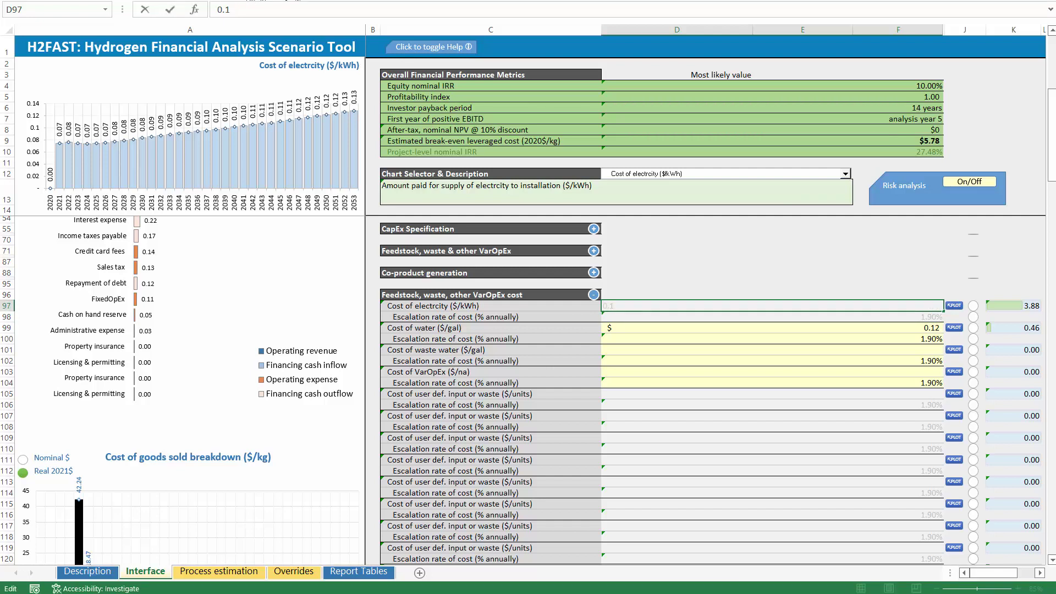
key(Return)
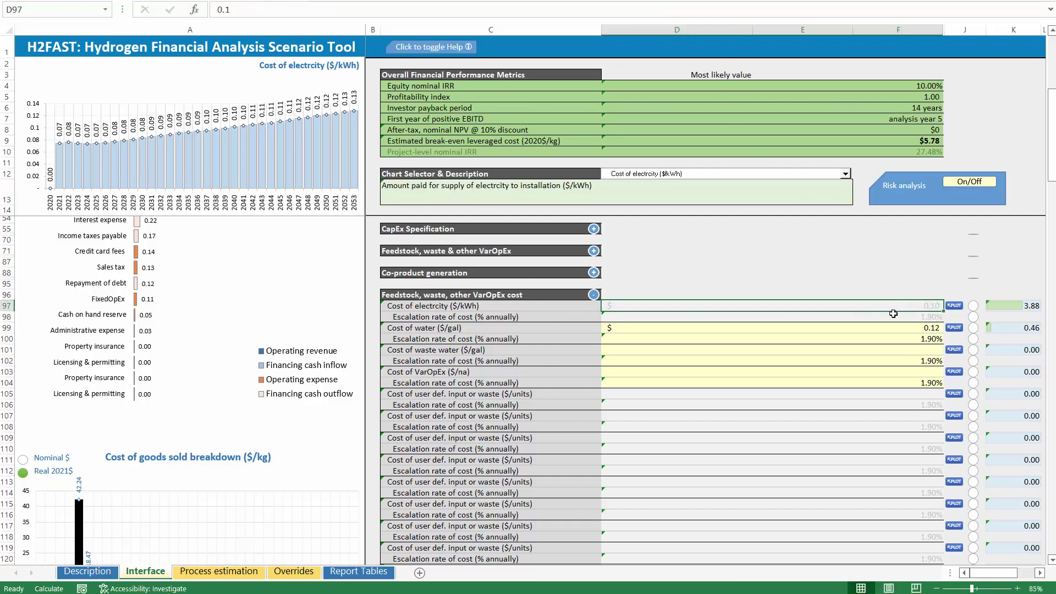
Step: Check the estimated break-even leveraged cost and the electricity override flag after the Interface cost change
shift+click(893, 314)
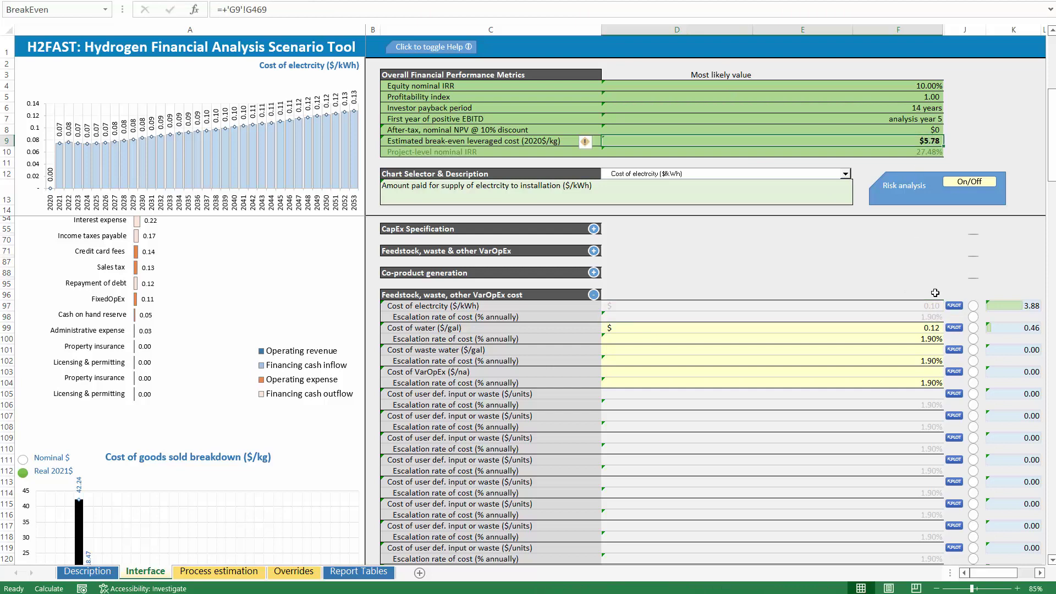
click(912, 314)
click(294, 572)
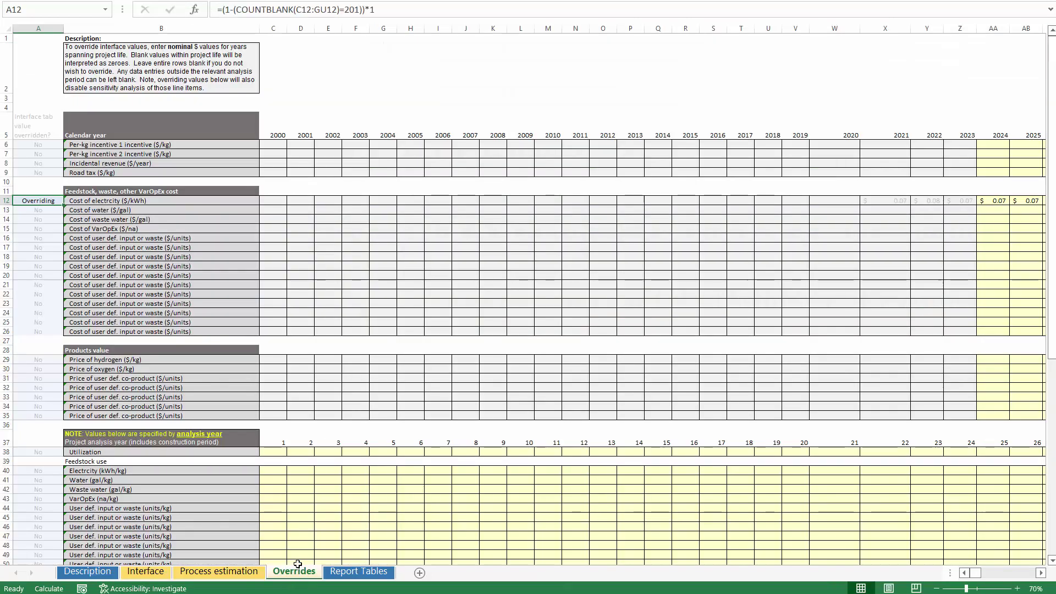
click(155, 572)
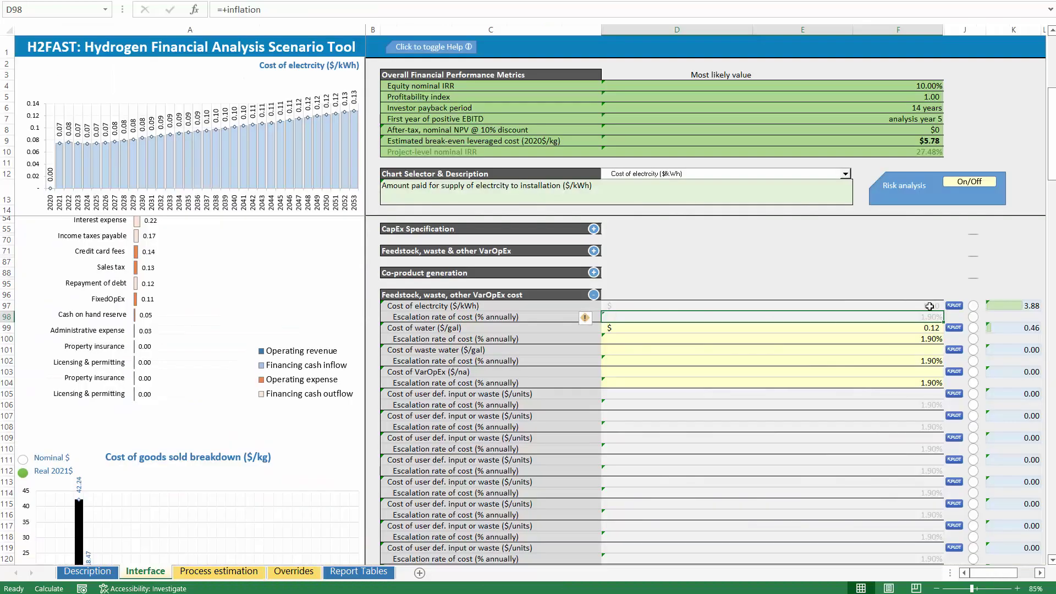
click(909, 308)
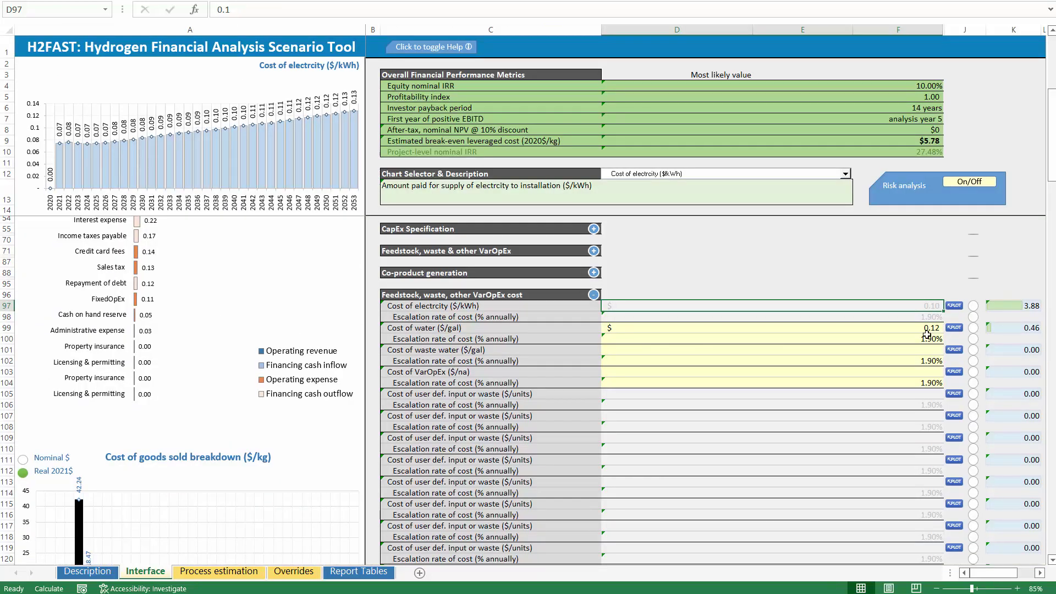
Step: Clear all cost of electricity overrides from 2021 onward on the Overrides sheet and check the row's override flag
click(308, 576)
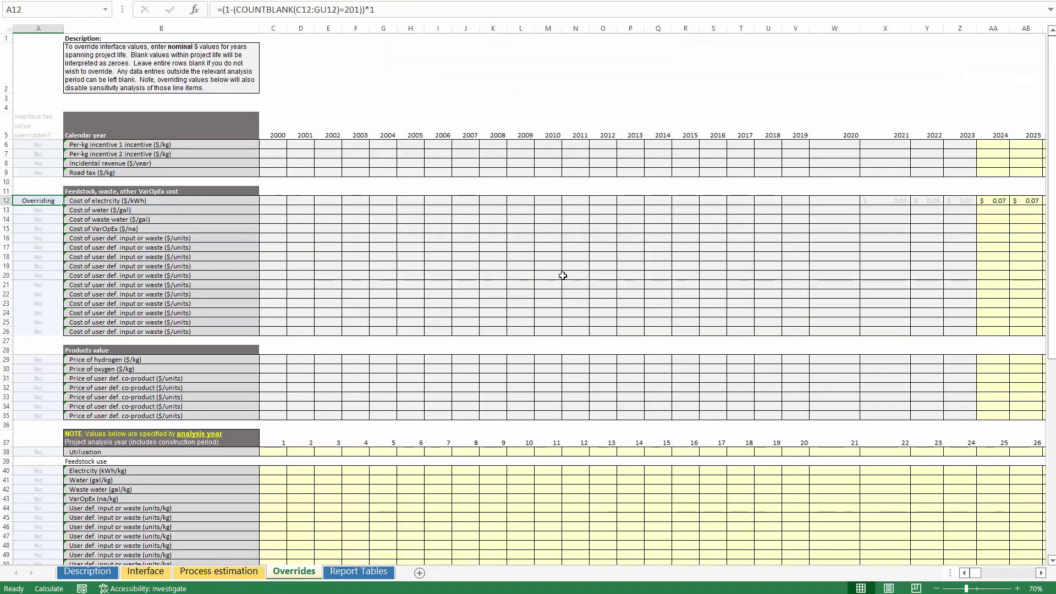
click(889, 202)
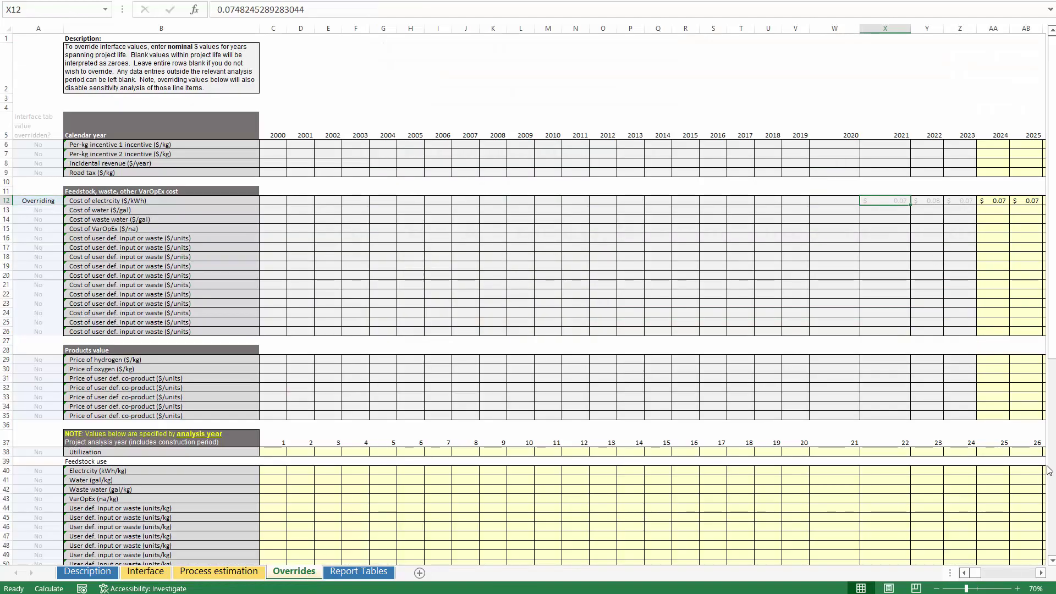
key(ctrl+shift+Right)
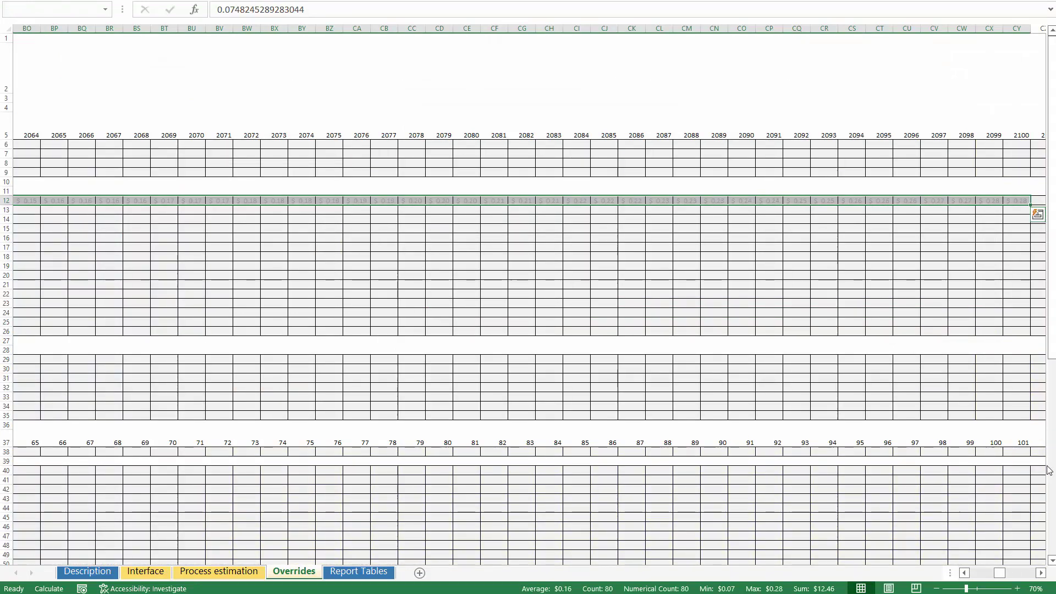
key(Left)
key(Left)
key(Left)
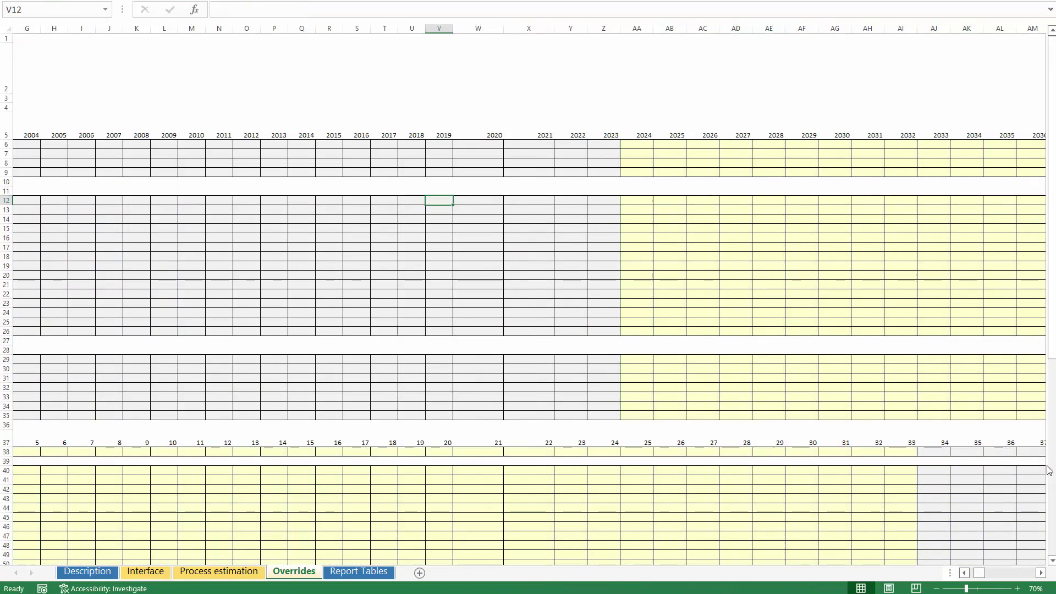
key(ctrl+Left)
key(Left)
key(Right)
key(Right)
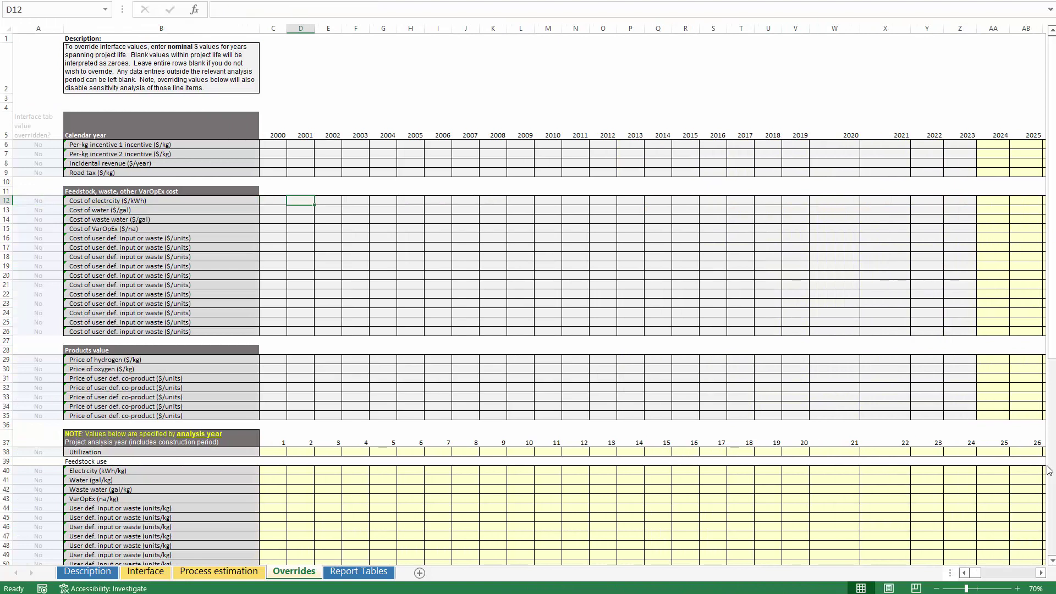
key(Left)
key(Left)
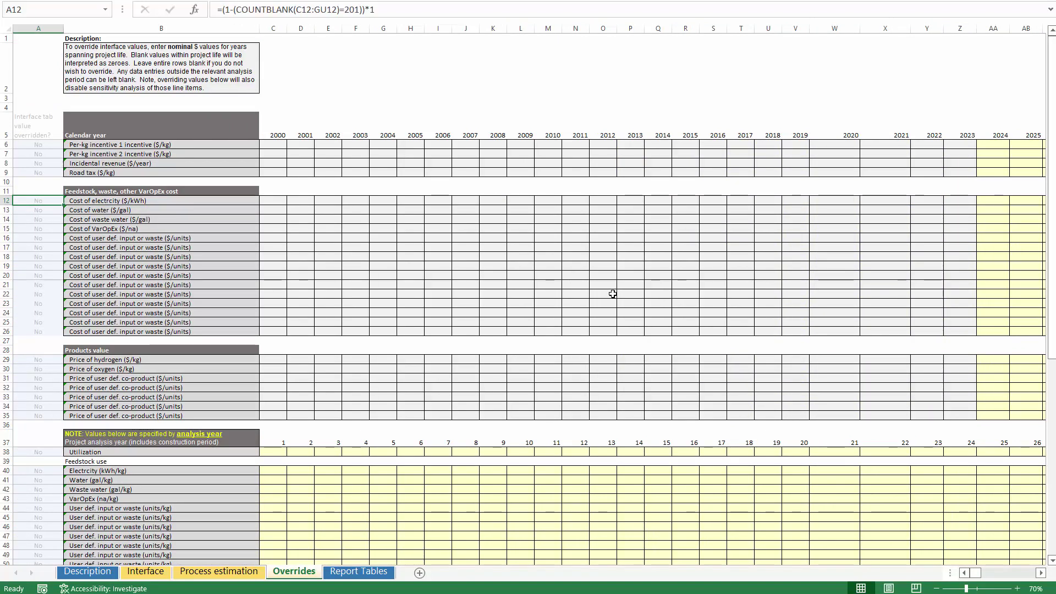
Step: Enter 0 as the 2002 cost of electricity override and check its effect on the flag and the Interface cost chart
click(329, 201)
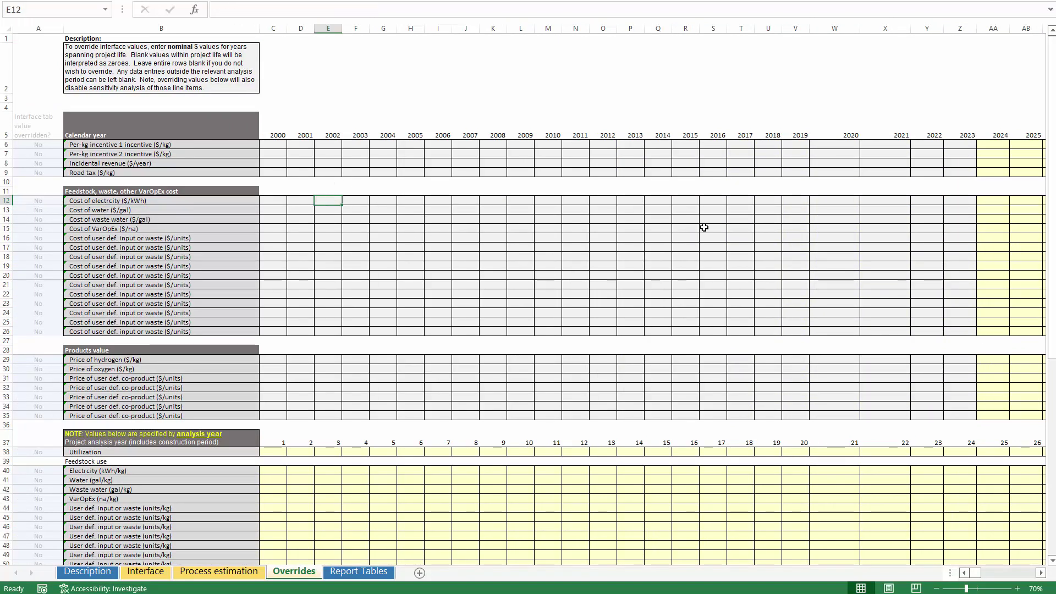
text(0)
key(Return)
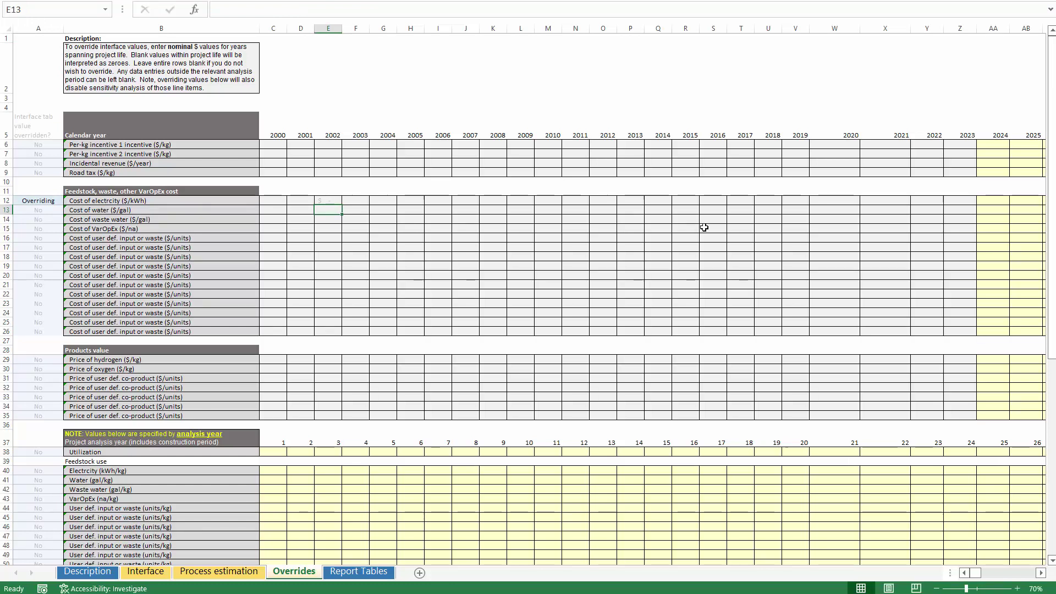
click(332, 201)
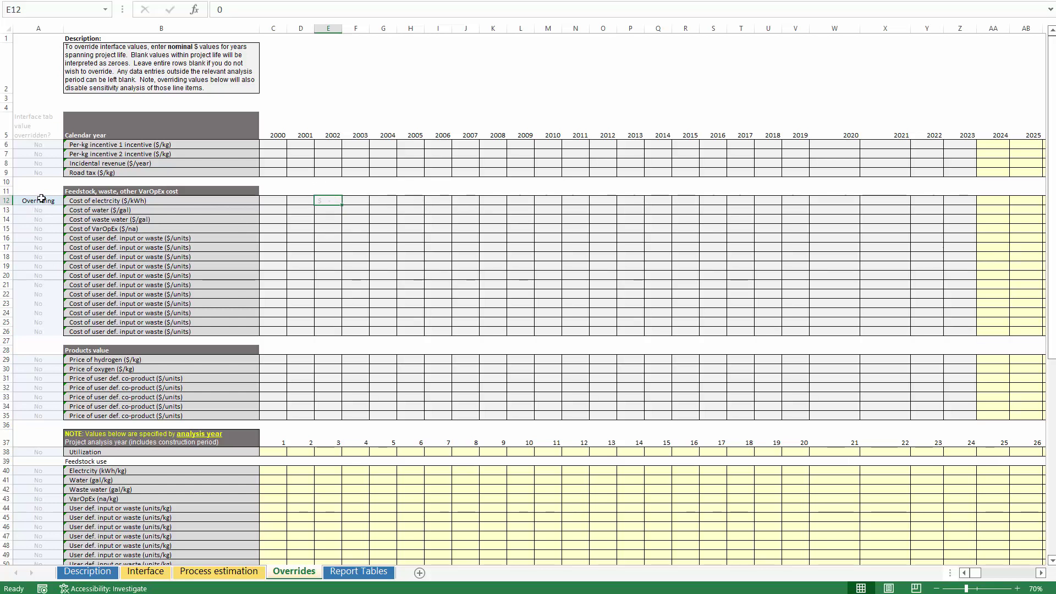
drag(930, 210, 994, 200)
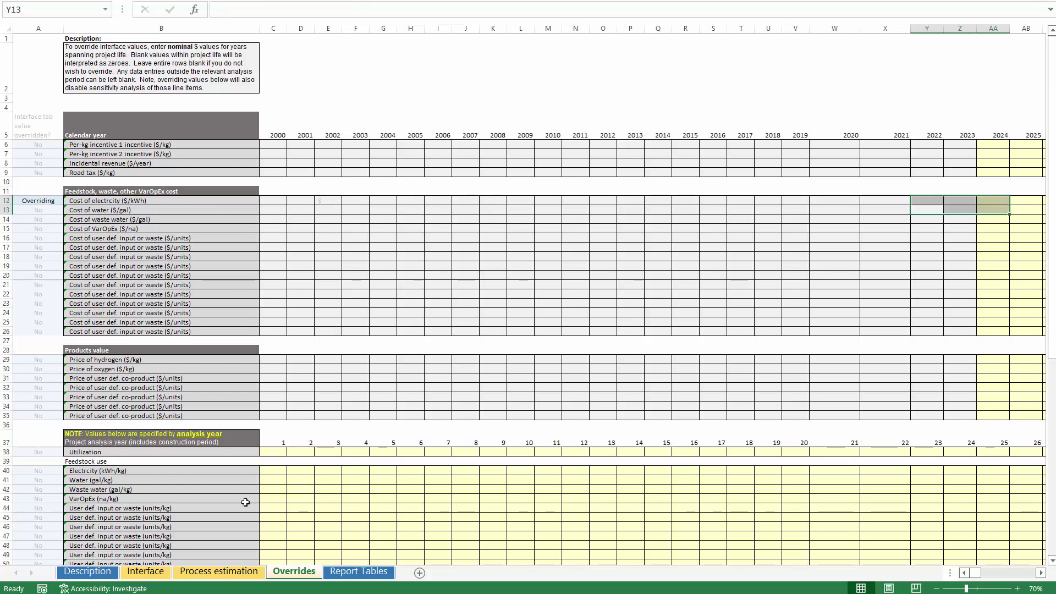
click(198, 572)
click(145, 572)
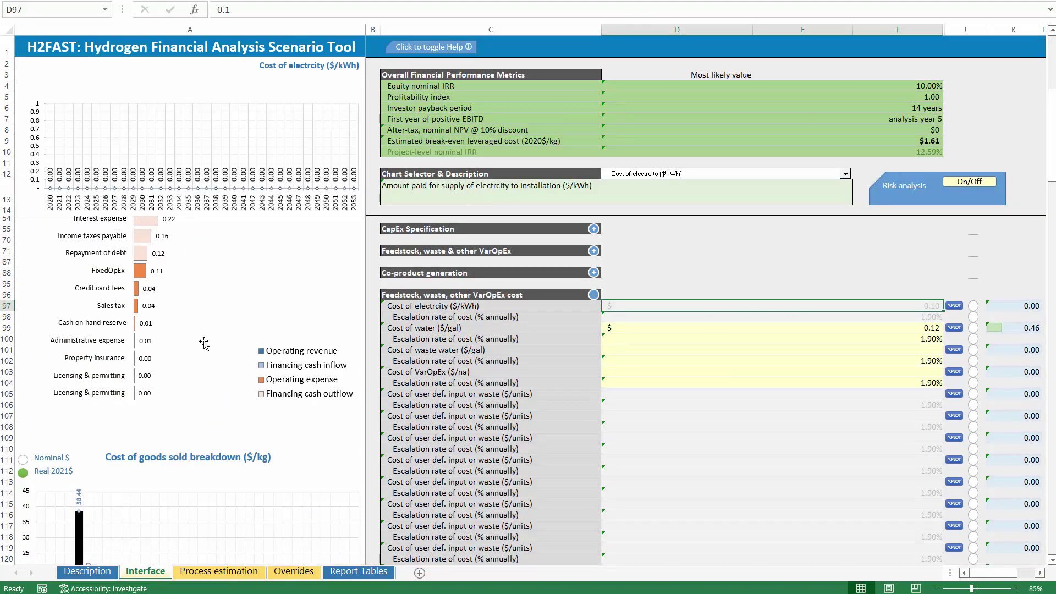
Step: Clear the 2002 cost of electricity override on the Overrides sheet and return to the Interface sheet
click(293, 574)
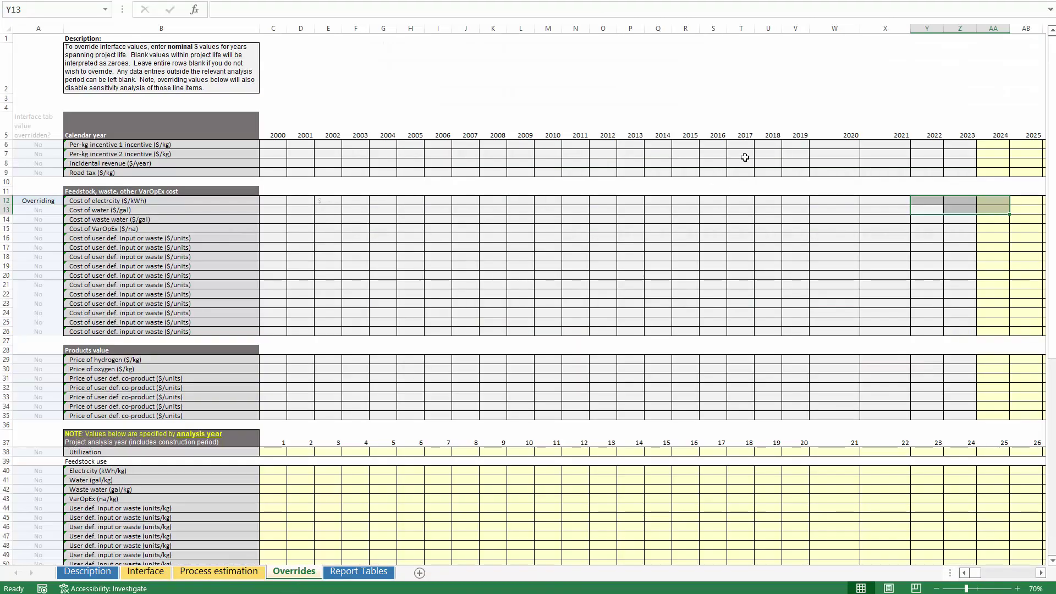
click(328, 201)
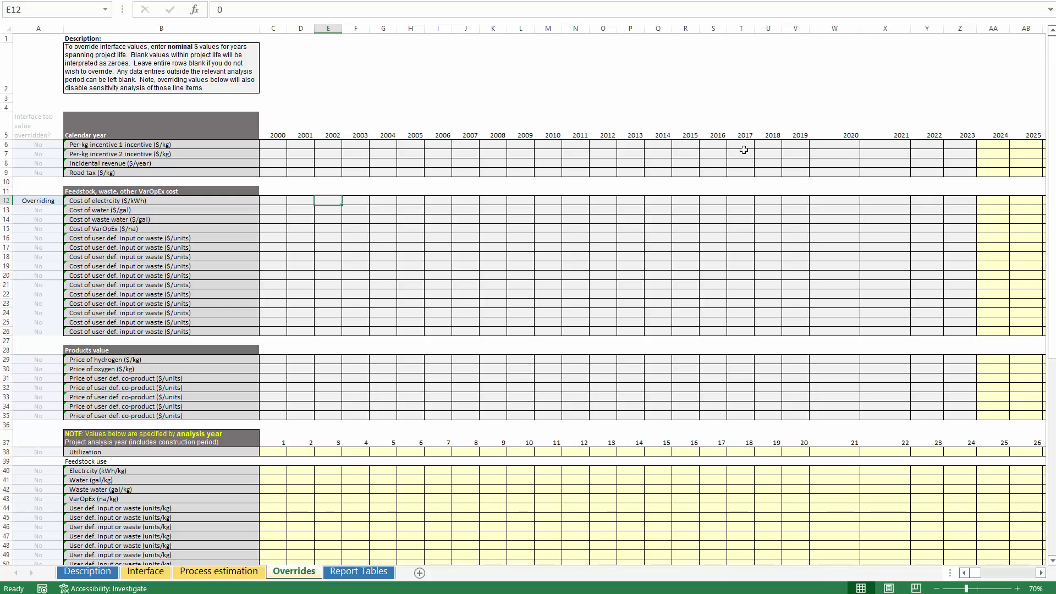
click(145, 572)
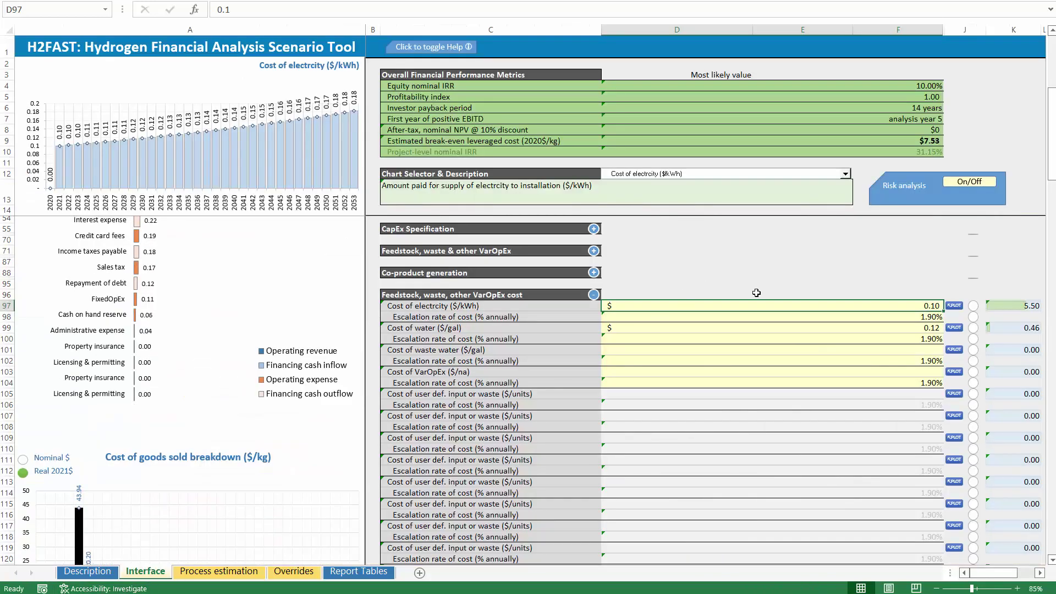
Step: Set the Interface's cost of electricity to $0.03 per kWh
text(.0)
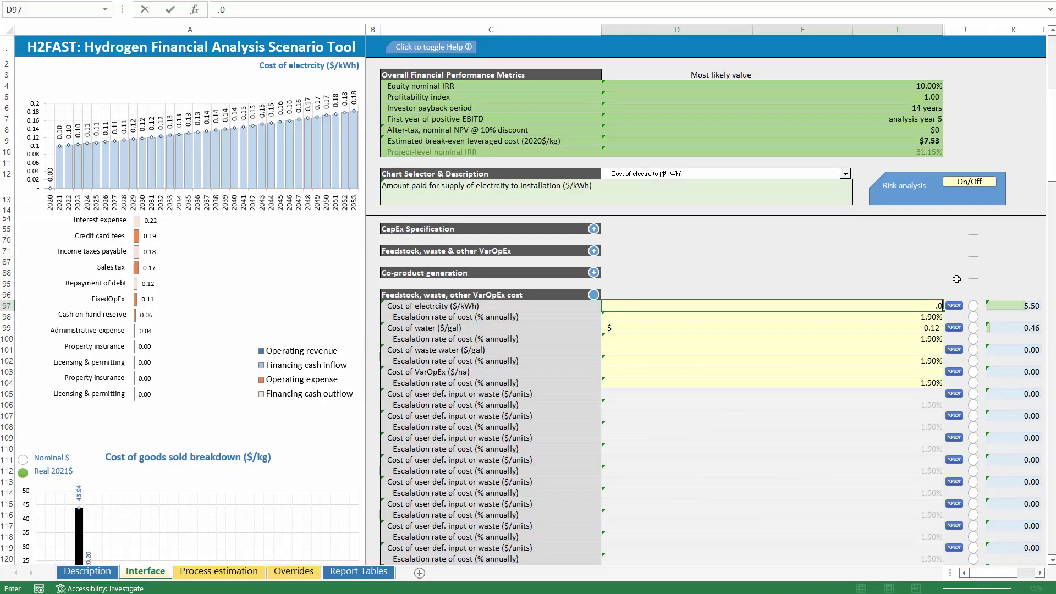
text(3)
key(Return)
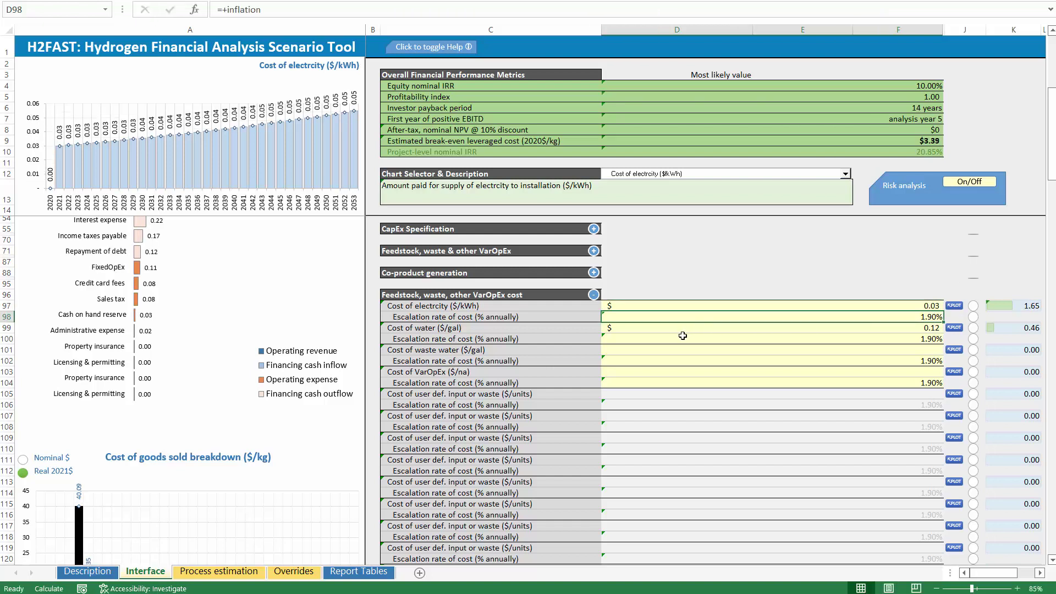
Step: Set the cost of water per gallon by entering 3/1000 as a calculation
click(684, 330)
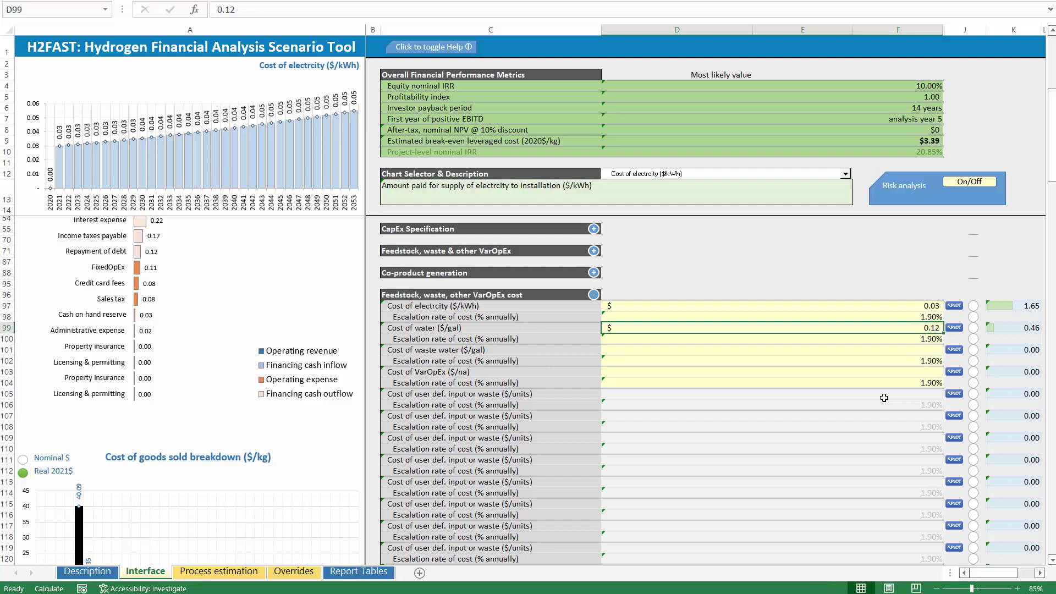
text(3/100)
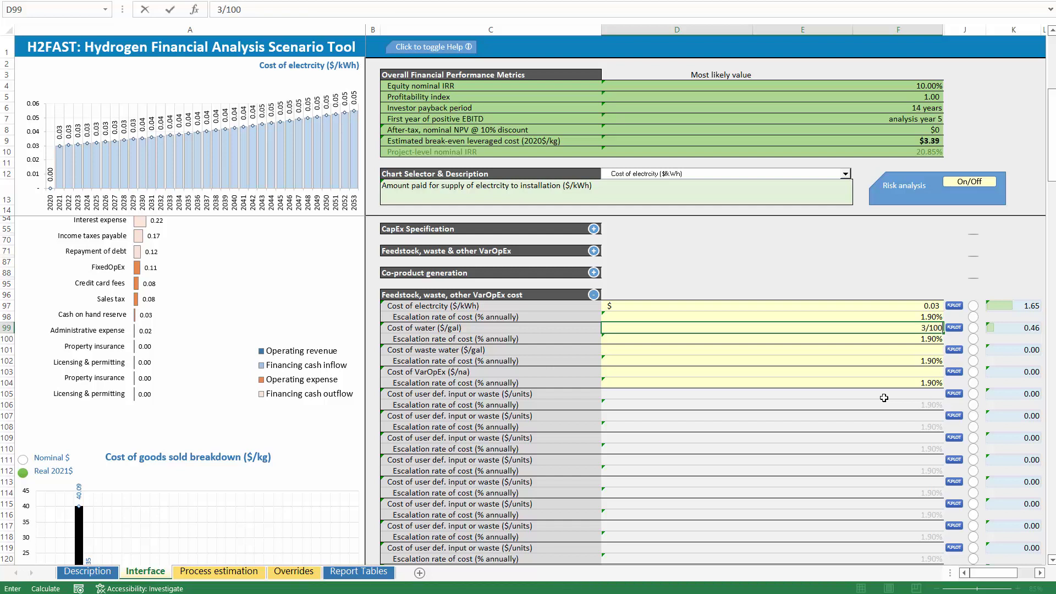
key(BackSpace)
key(BackSpace)
key(BackSpace)
text(+3/1000)
key(Return)
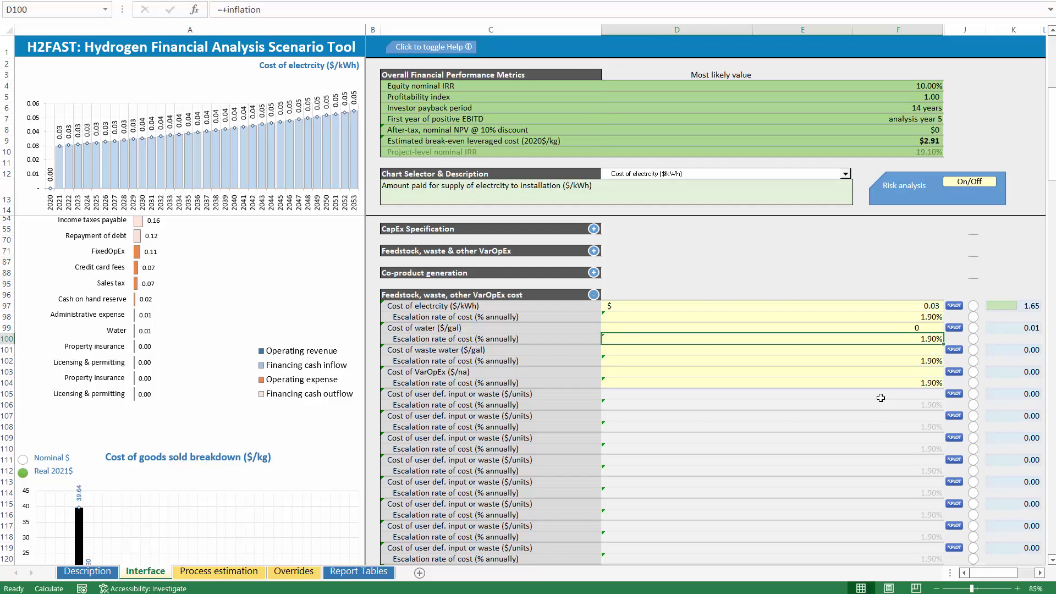
Step: Plot the cost of water over the years and display its input value with five decimals
click(955, 328)
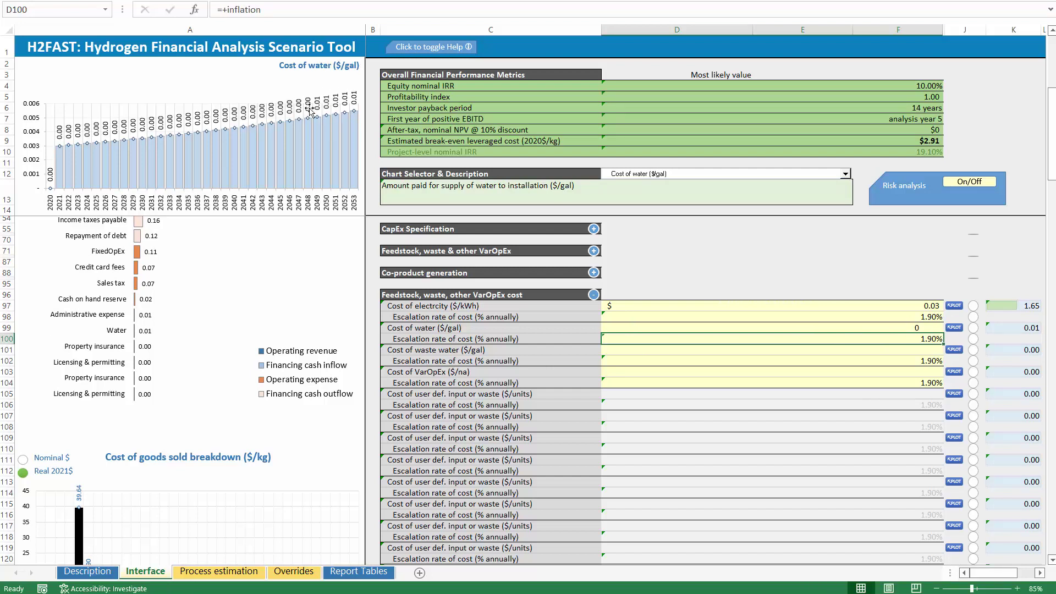
click(915, 326)
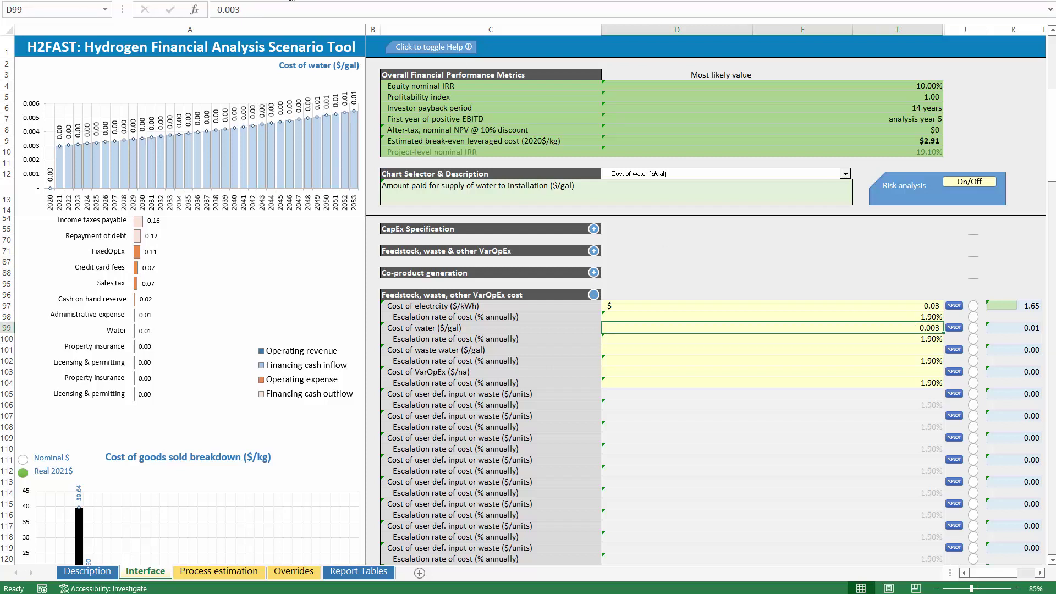
Step: Set the cost of waste water to $0.001 per gallon, display it with five decimals and plot it
click(906, 352)
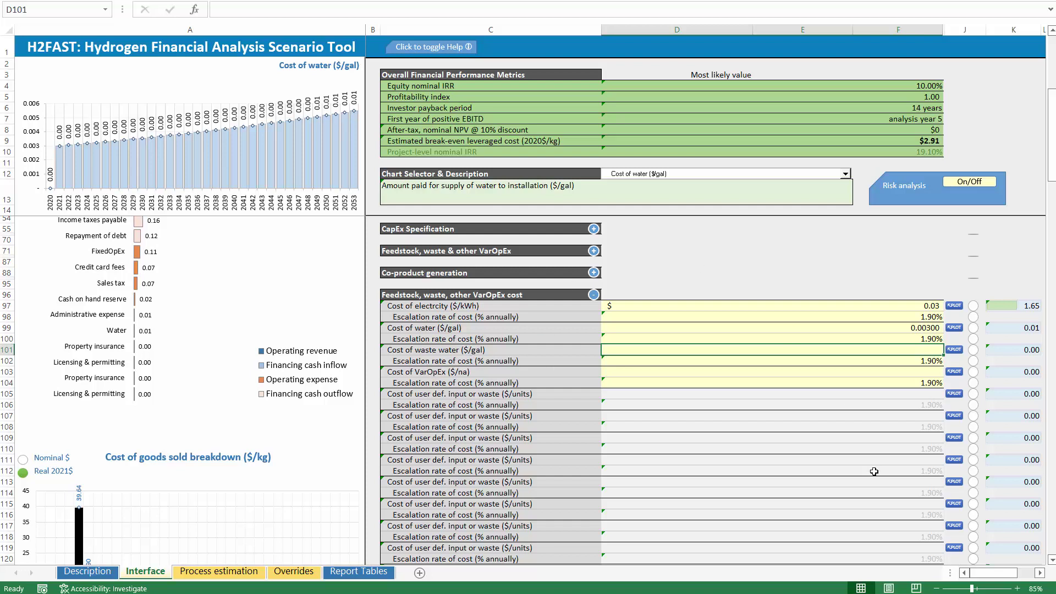
text(.0)
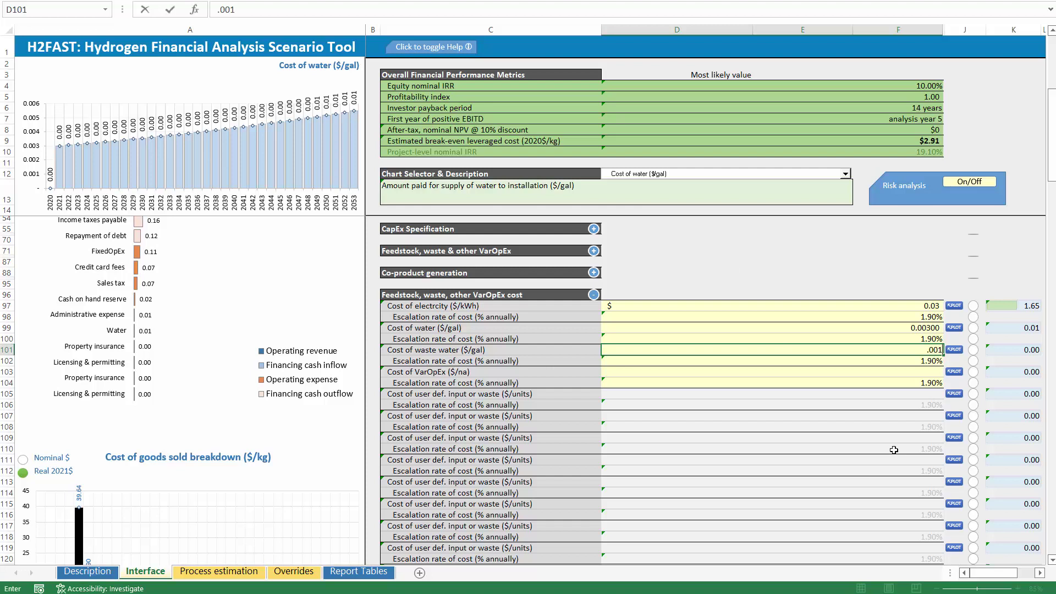
text(01)
key(ctrl+Return)
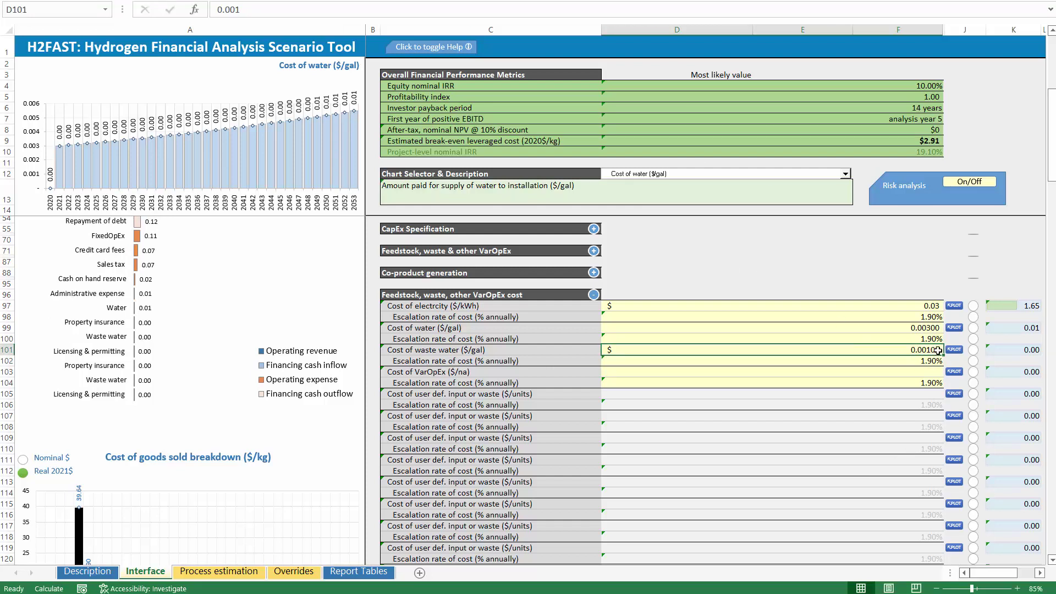
click(903, 360)
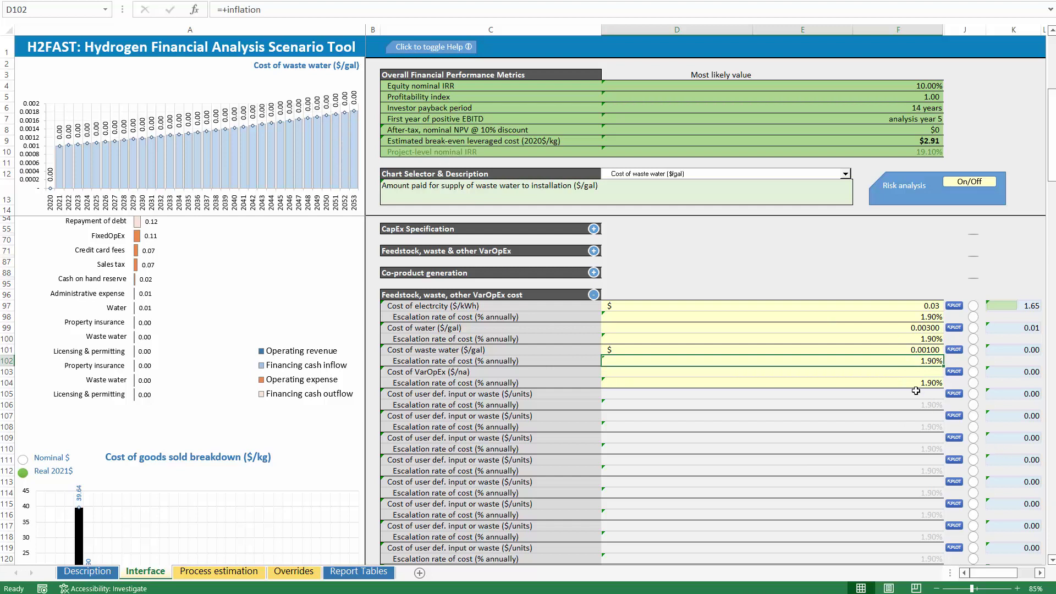
Step: Link the cost of VarOpEx to the VarOpEx value in B13 of the Process estimation sheet and plot it
click(899, 373)
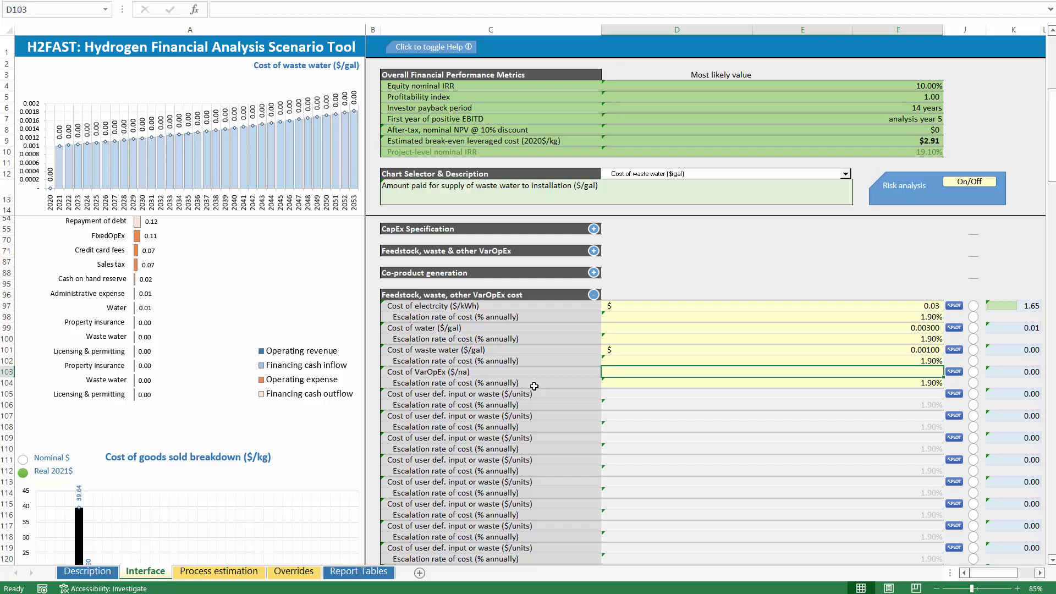
text(=)
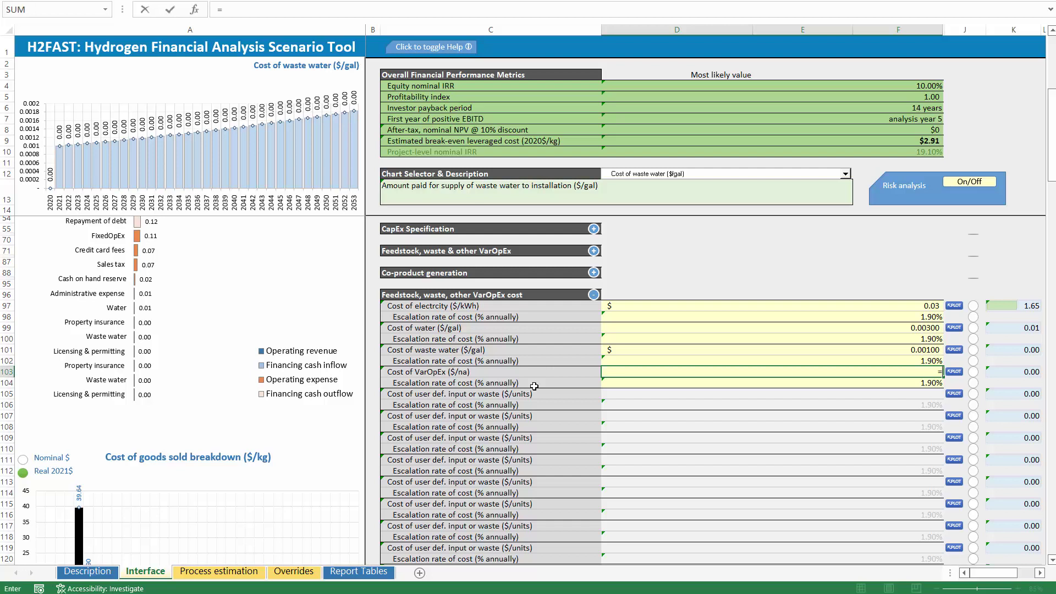
click(240, 573)
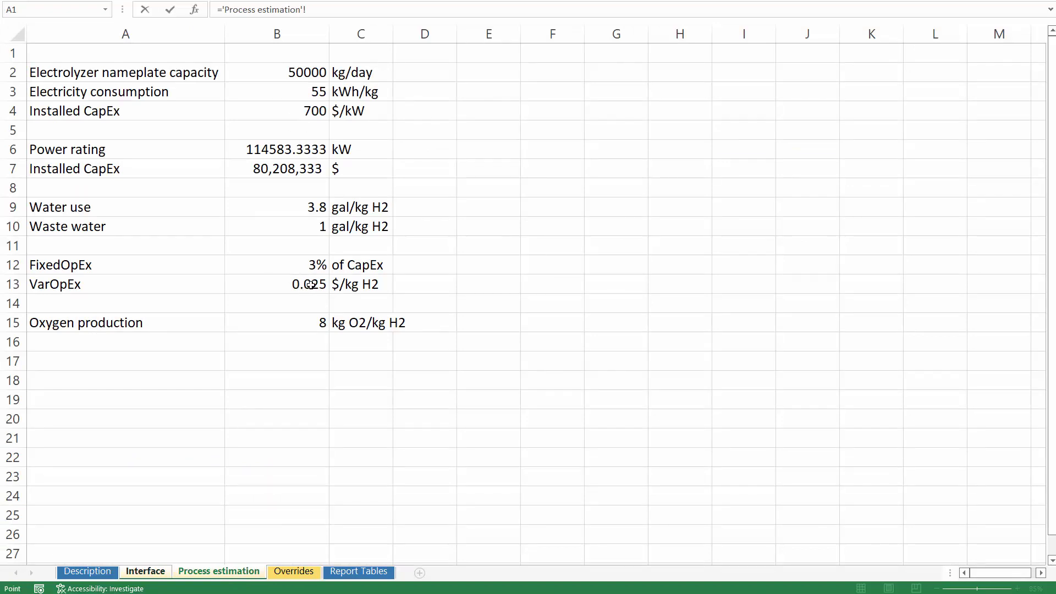
click(313, 285)
key(Return)
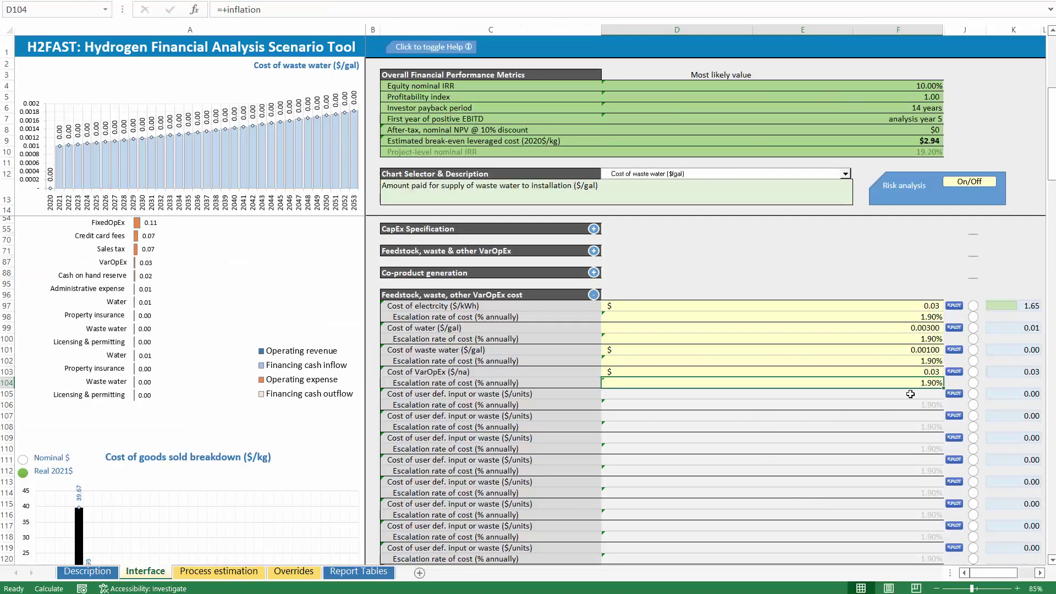
key(Up)
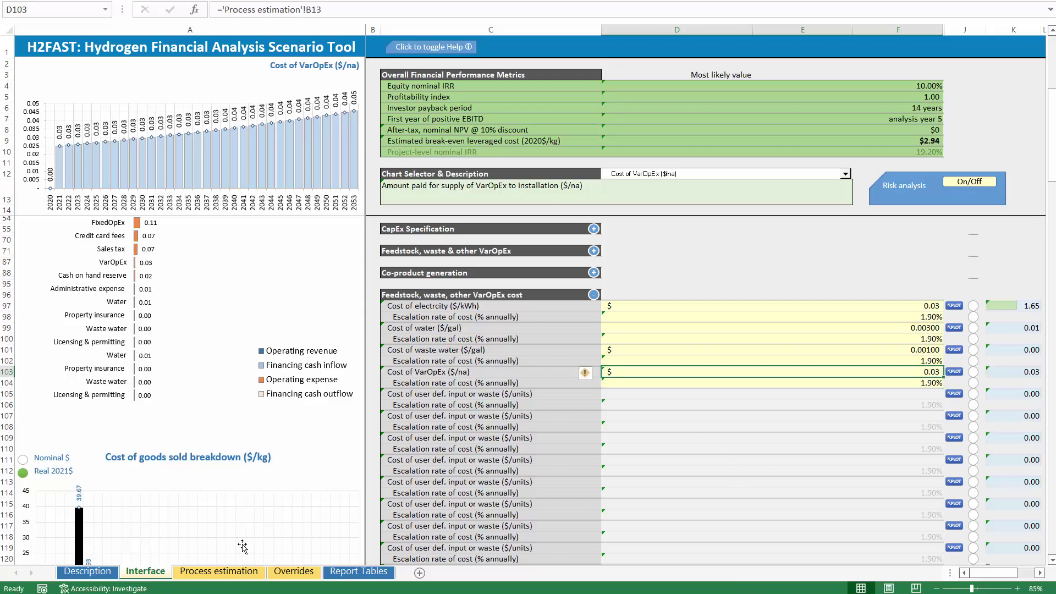
Step: Examine the yearly Cost of VarOpEx amounts under operating expenses on the Report Tables sheet
click(342, 571)
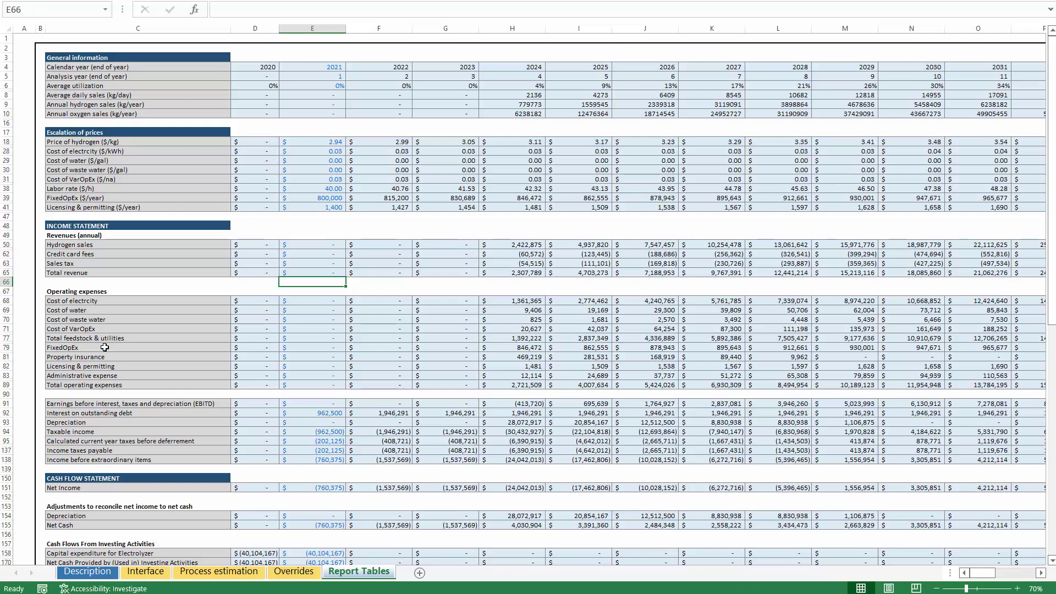
click(70, 329)
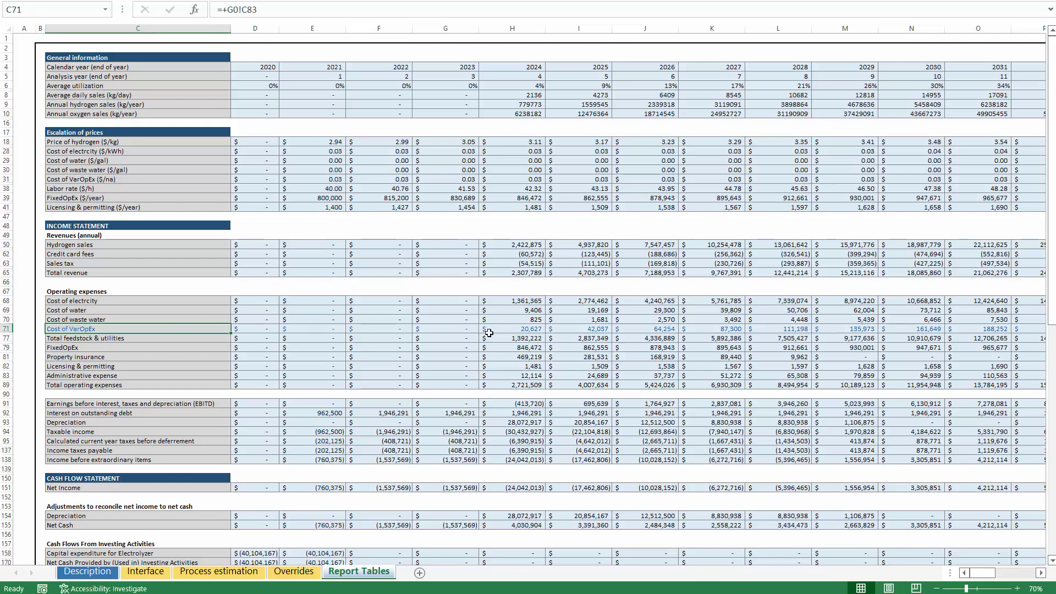
click(523, 330)
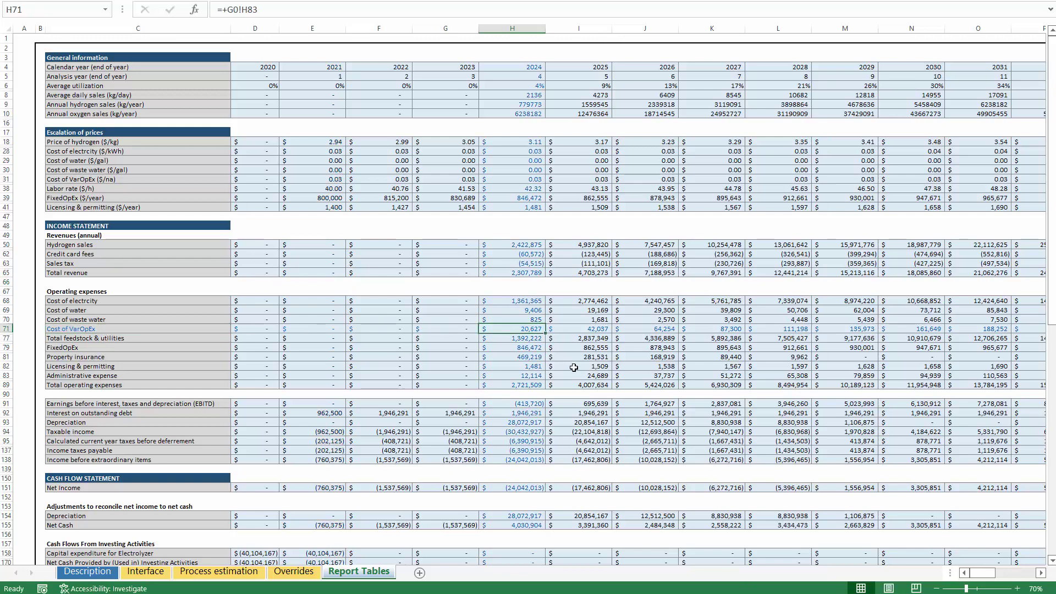
click(665, 332)
click(806, 326)
click(862, 329)
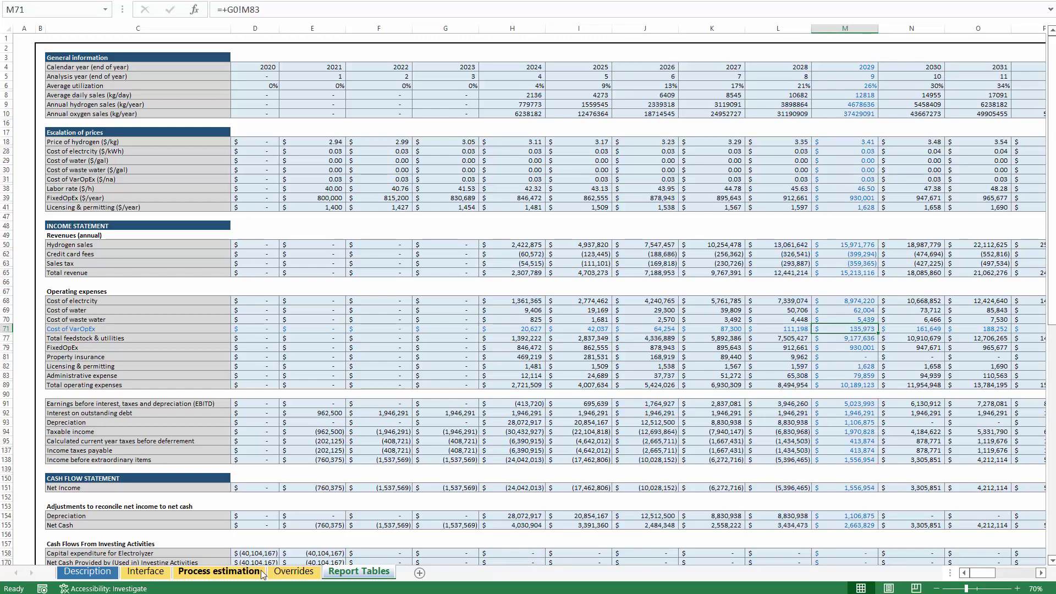
Step: On the Interface sheet, collapse the Feedstock, waste, other VarOpEx cost section and expand the Co-product prices section
click(146, 572)
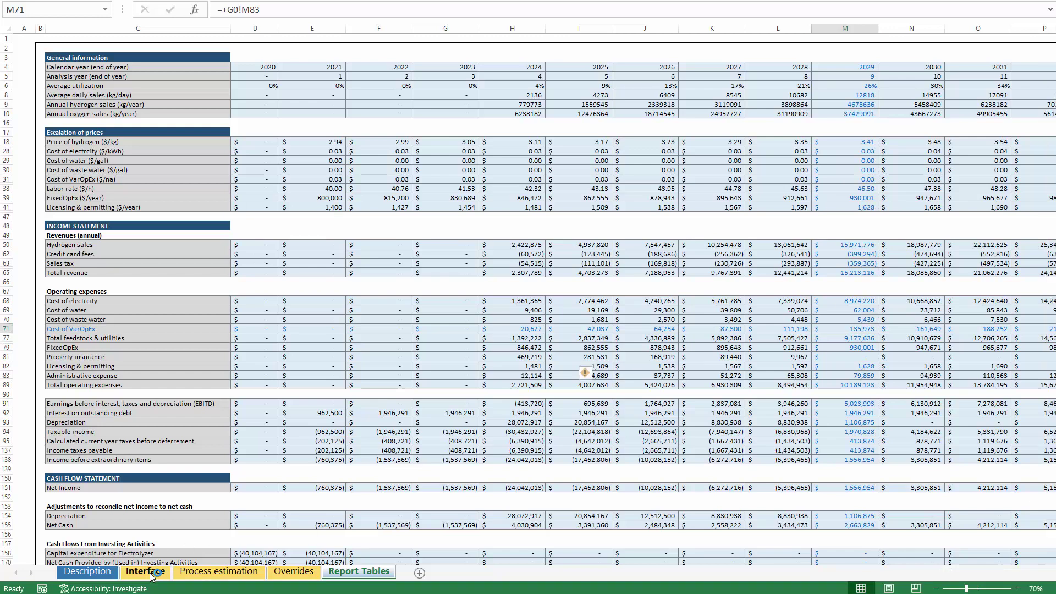
click(914, 381)
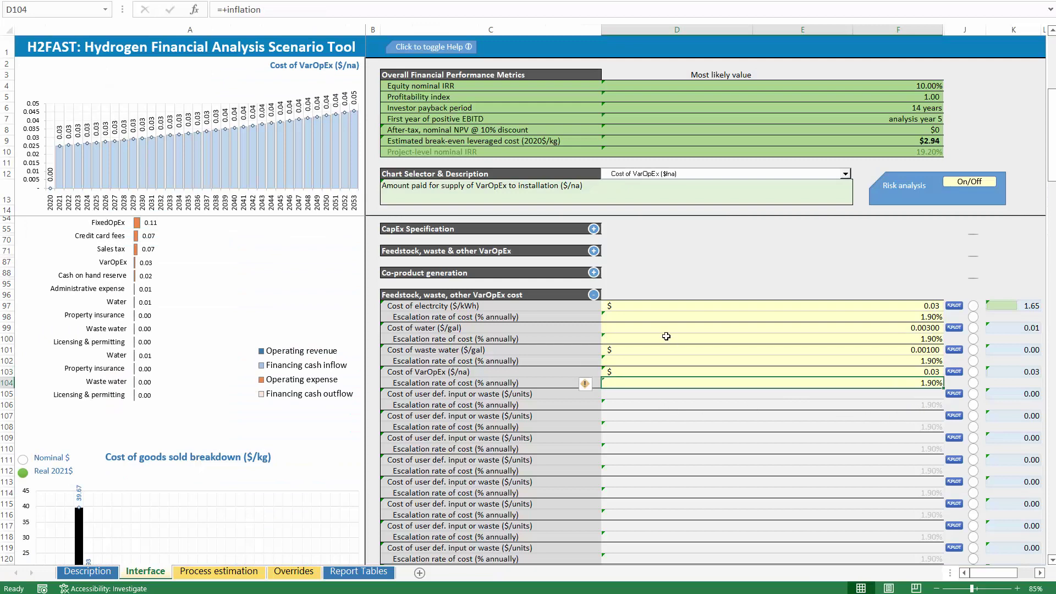
scroll(665, 336, down, 2)
scroll(664, 331, up, 2)
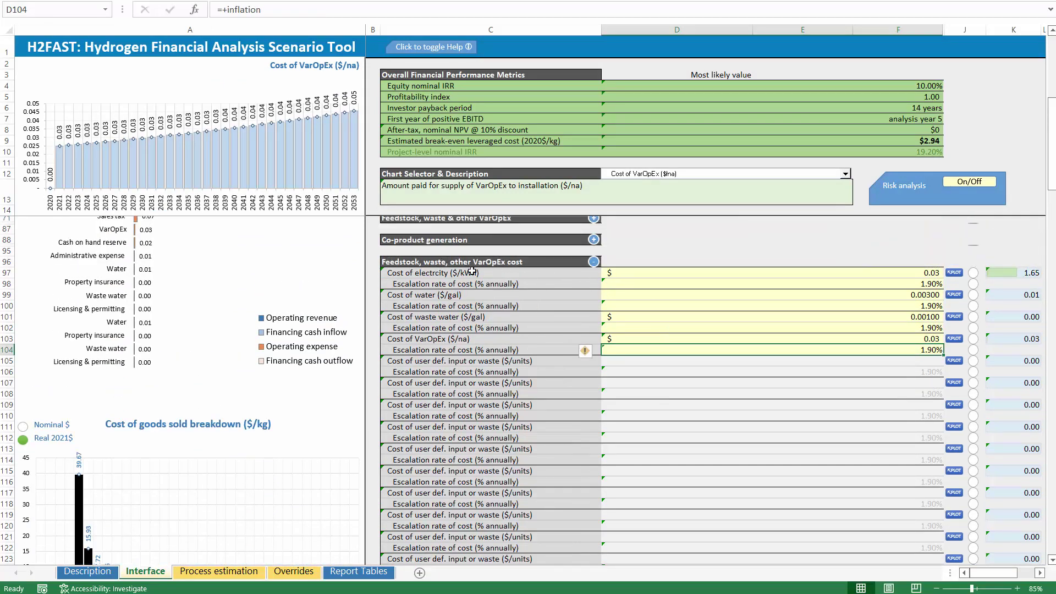
click(436, 273)
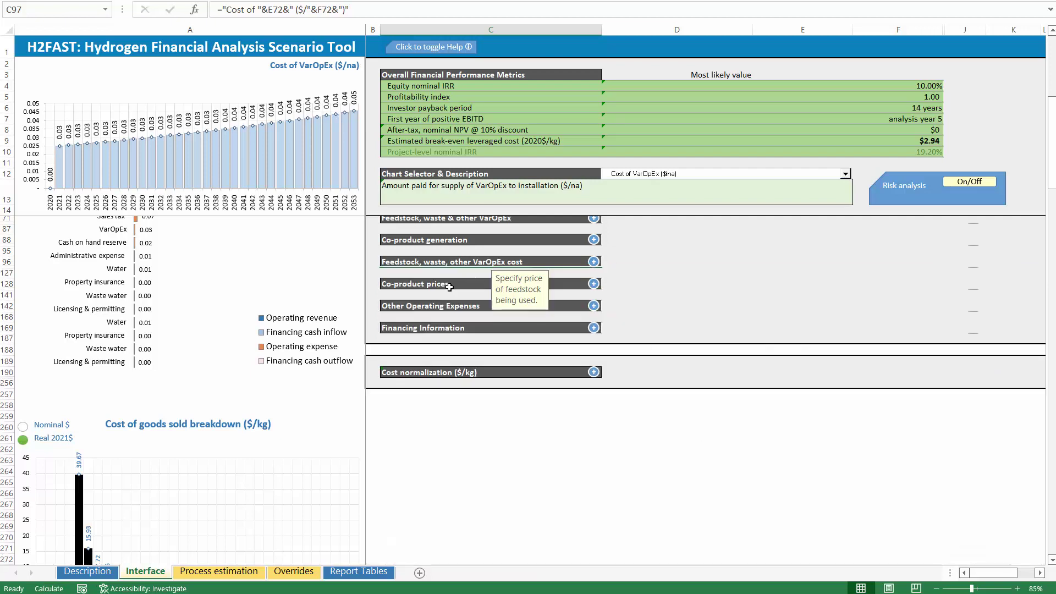
click(438, 282)
click(593, 284)
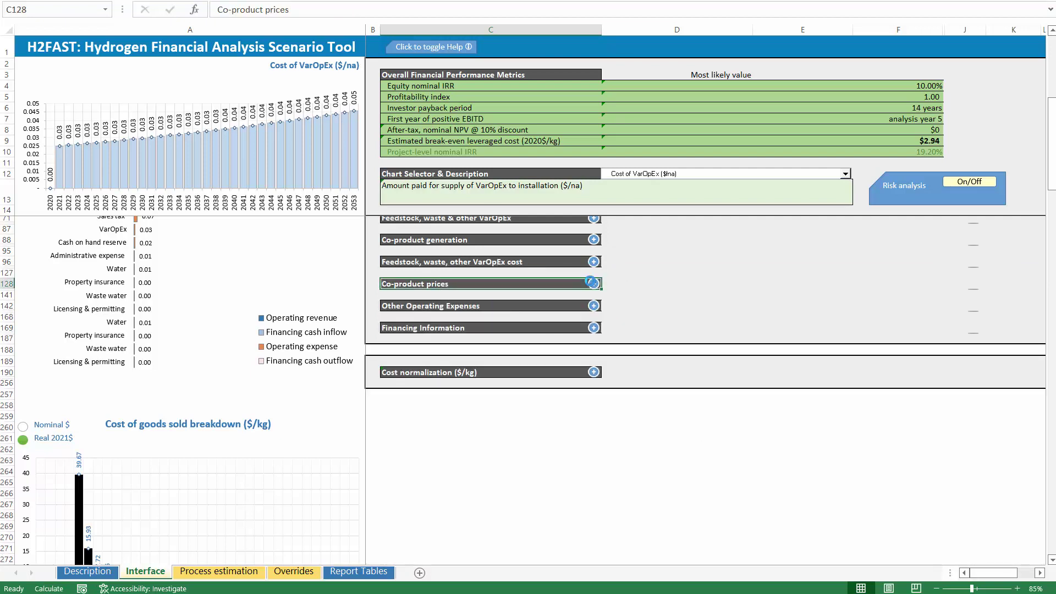
Step: Try an oxygen price of $1 per kg in the Co-product prices section
click(664, 296)
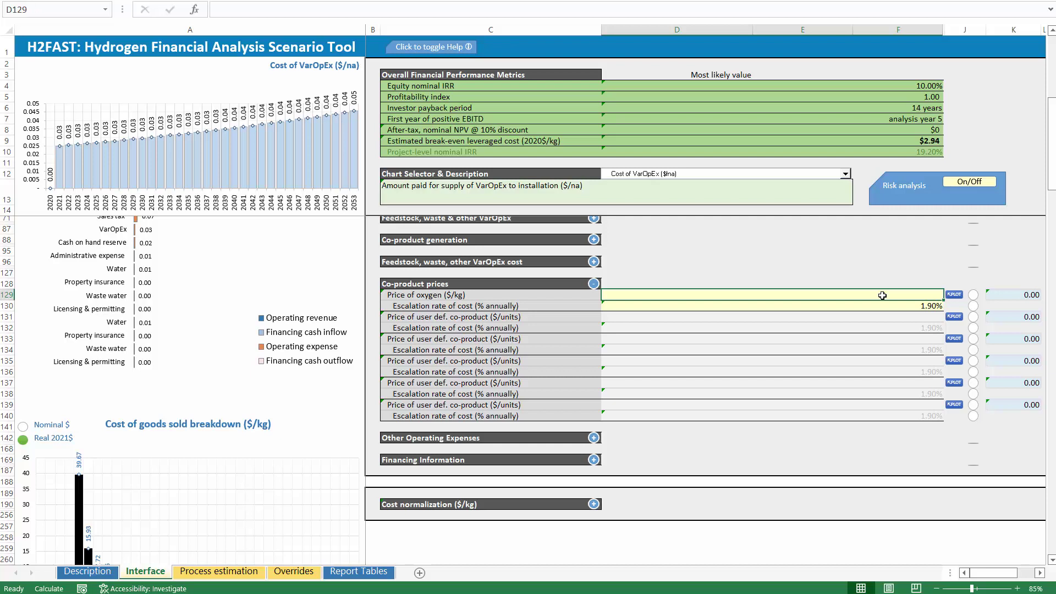
text(1)
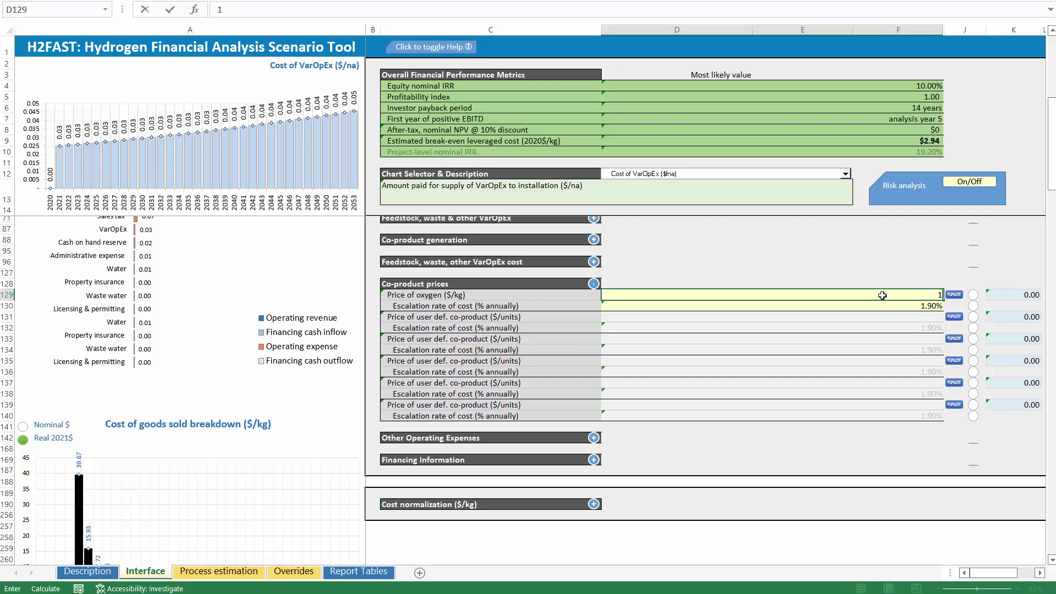
key(Return)
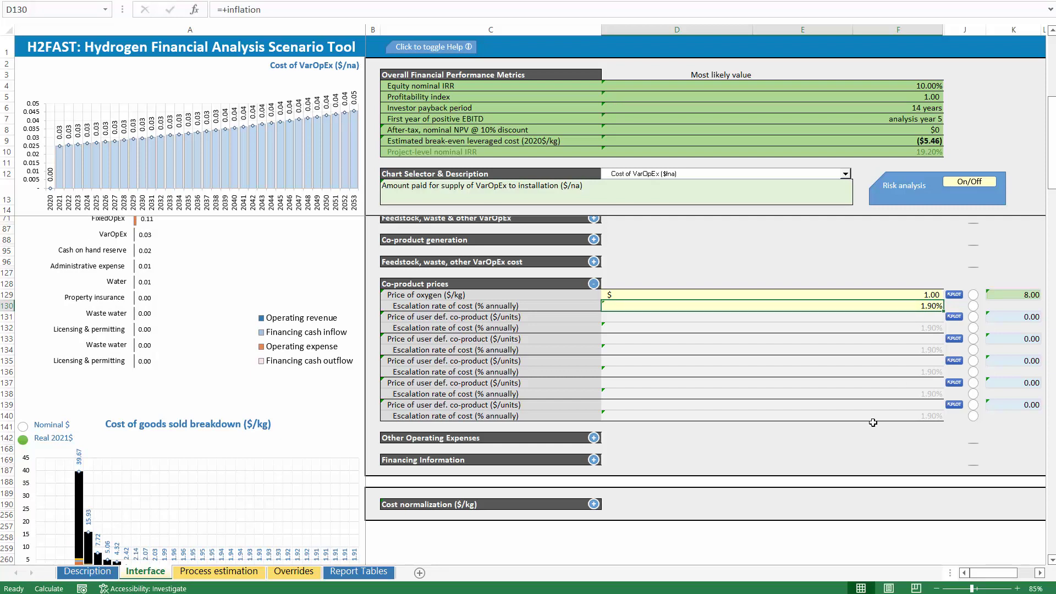
Step: Set the price of oxygen to $0.001 per kg
click(924, 295)
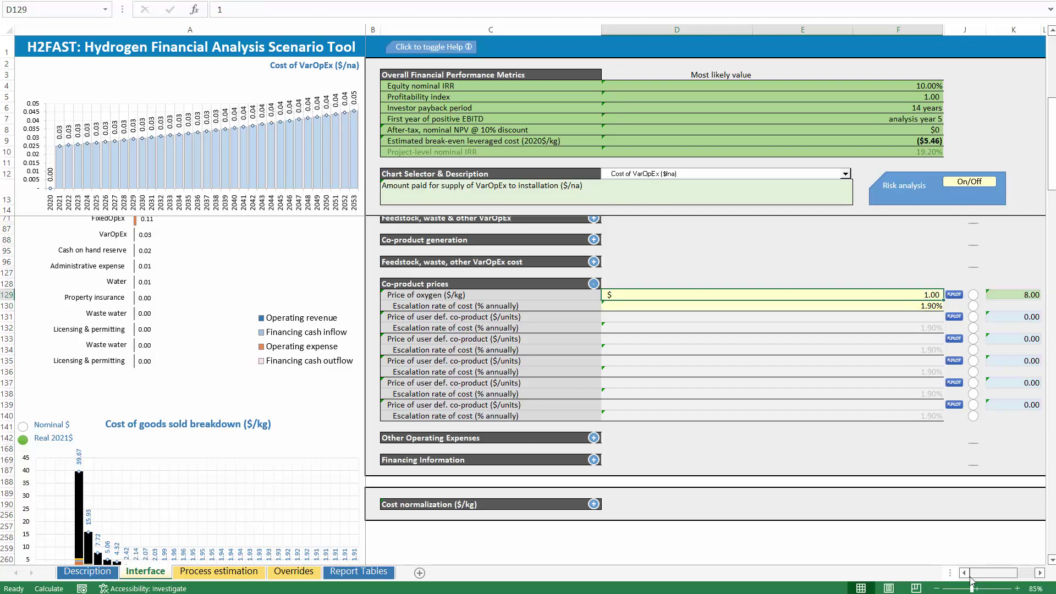
text(.001)
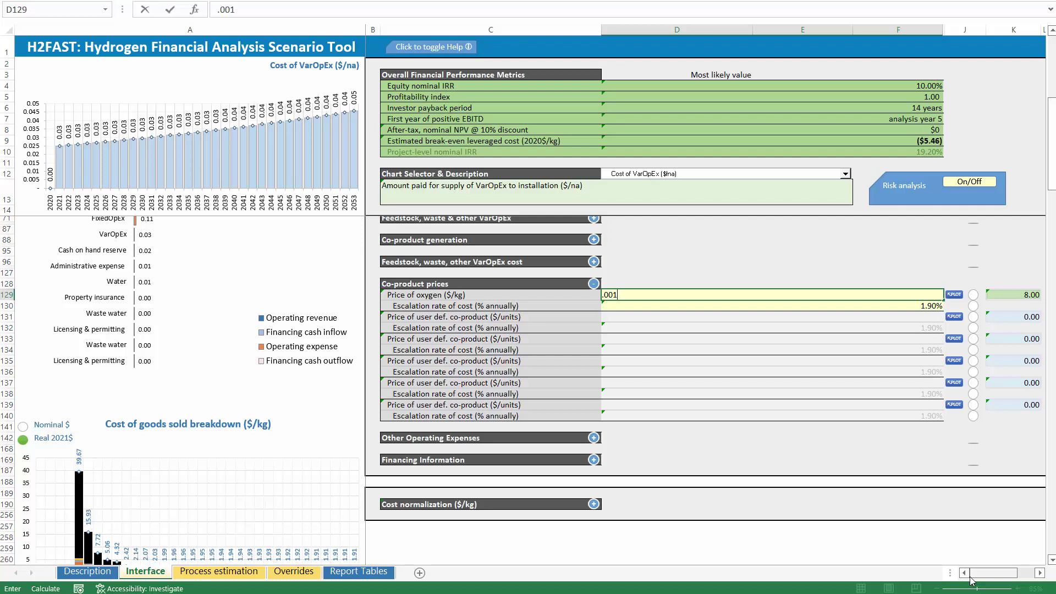
key(Return)
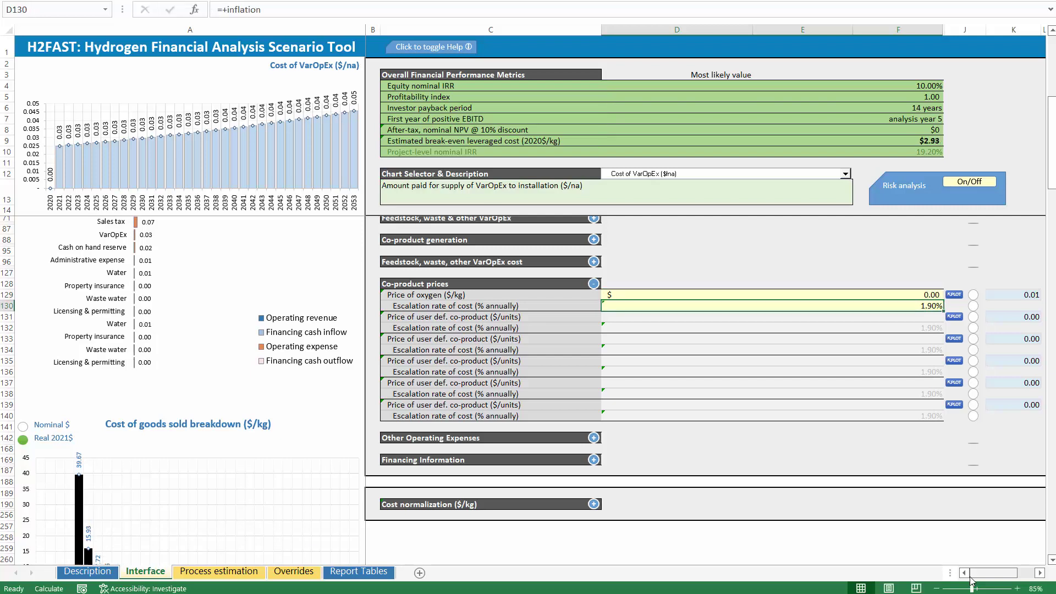
key(Up)
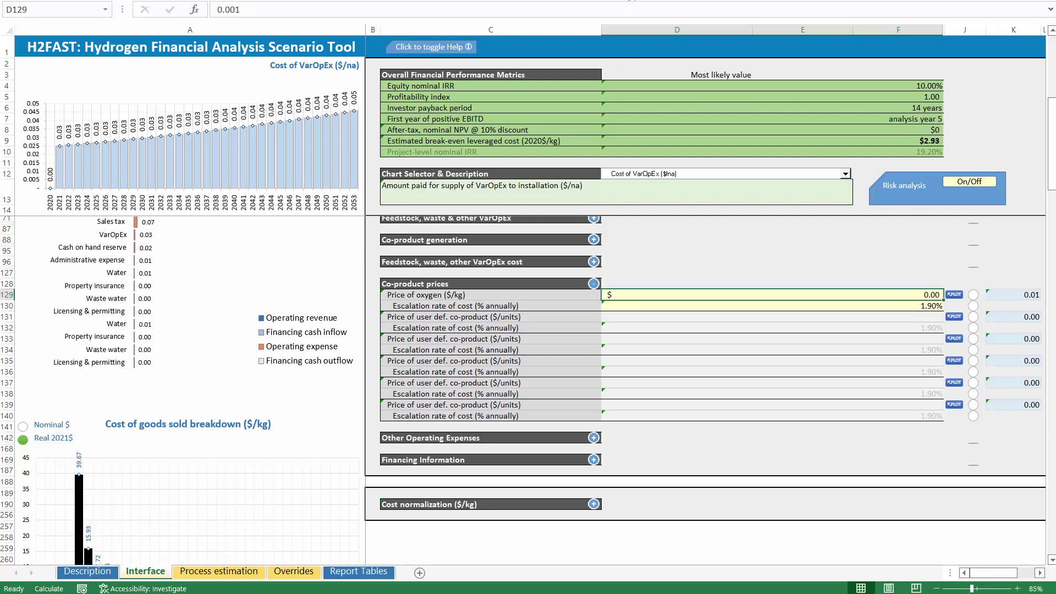
Step: Format the oxygen price to show four decimal places and check its levelized contribution per kg
click(632, 0)
click(632, 0)
key(Up)
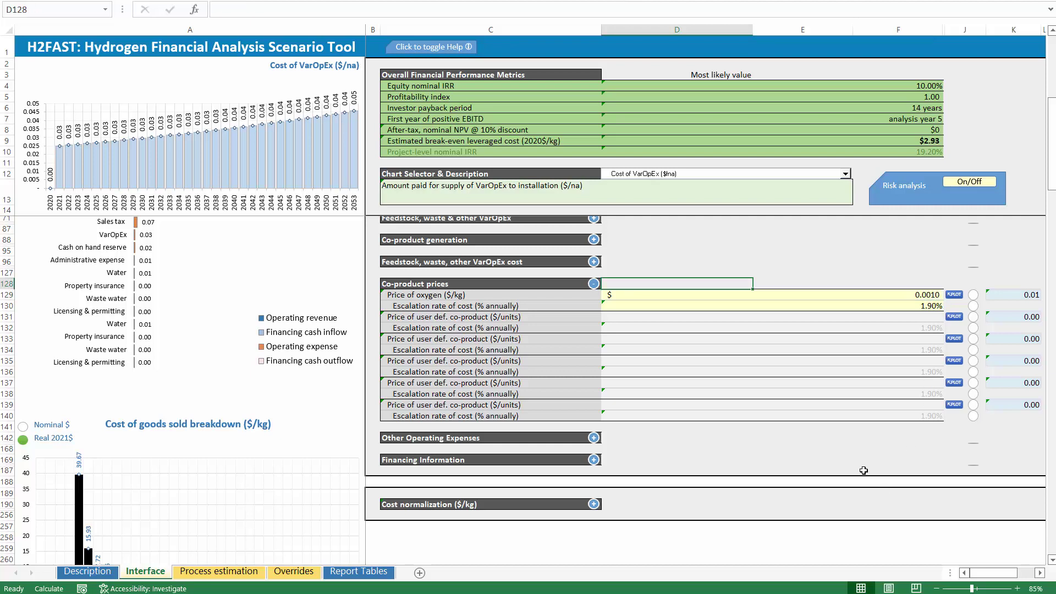
click(1029, 295)
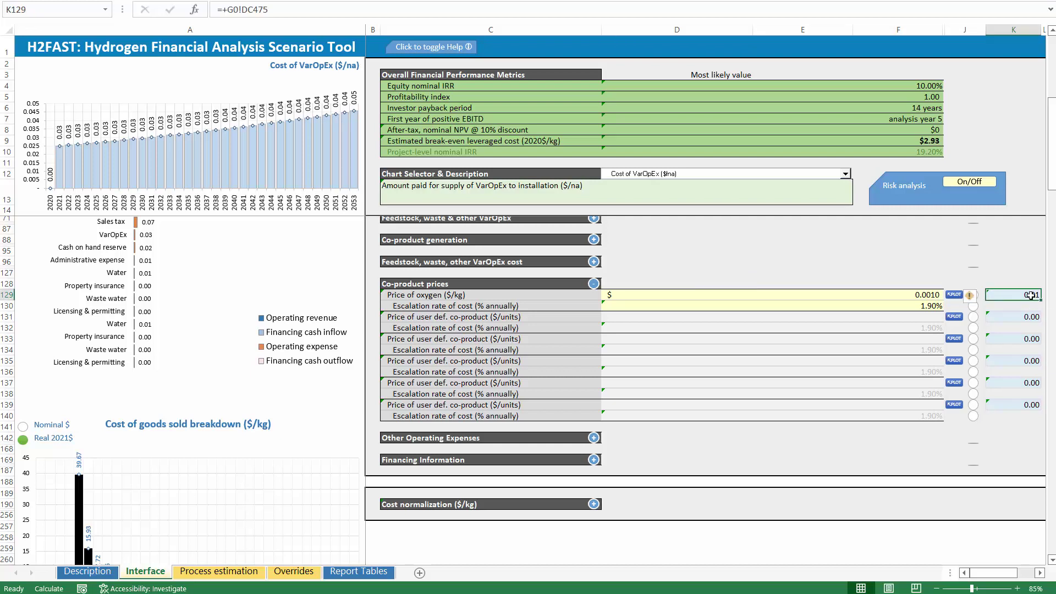
click(910, 292)
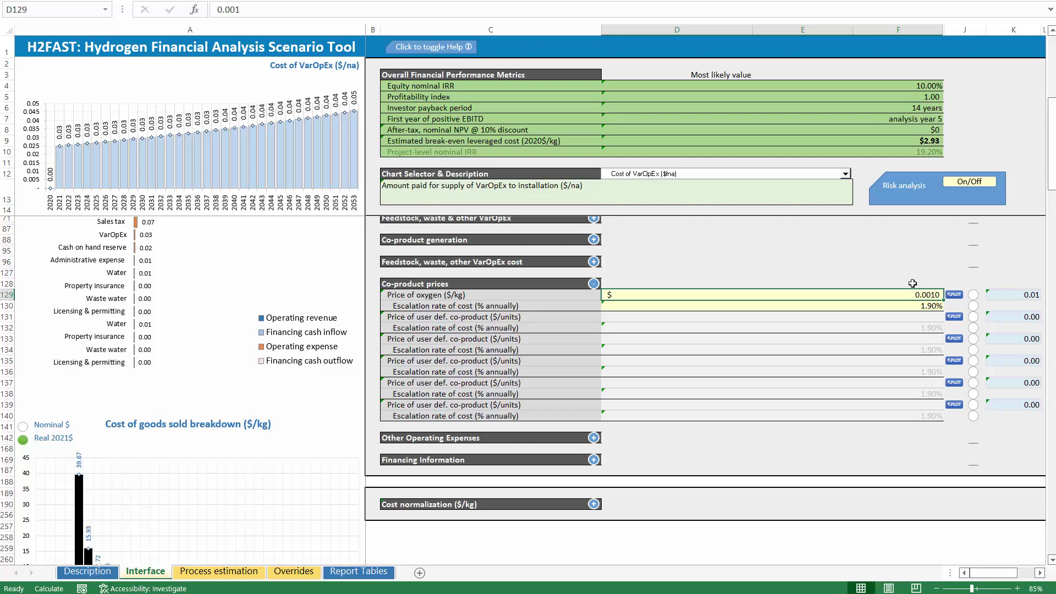
Step: Try an oxygen price of $0.1 per kg and check its levelized contribution
click(1022, 292)
click(913, 296)
text(.1)
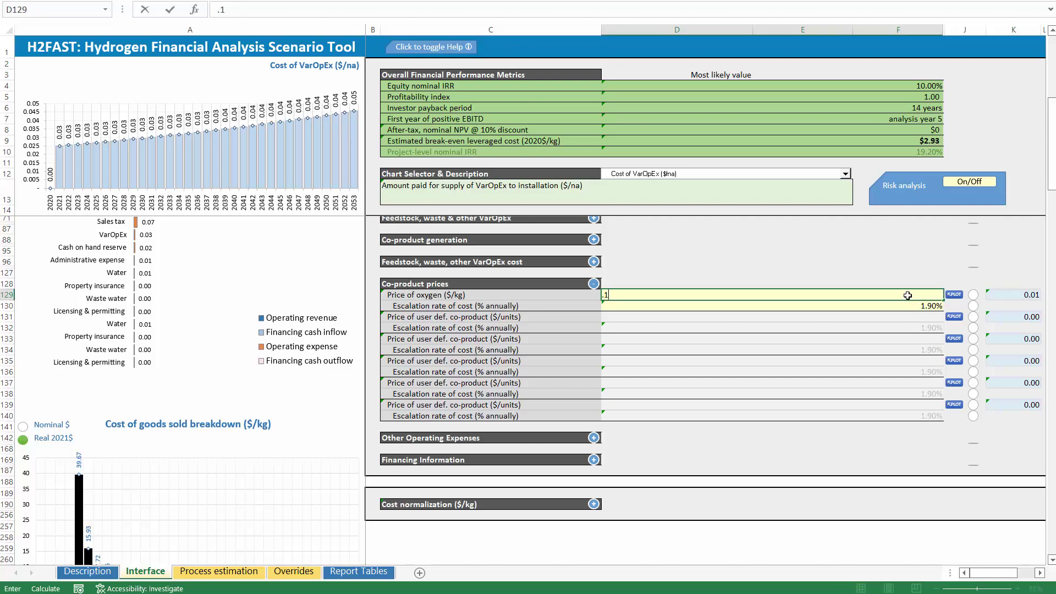
key(Return)
click(922, 297)
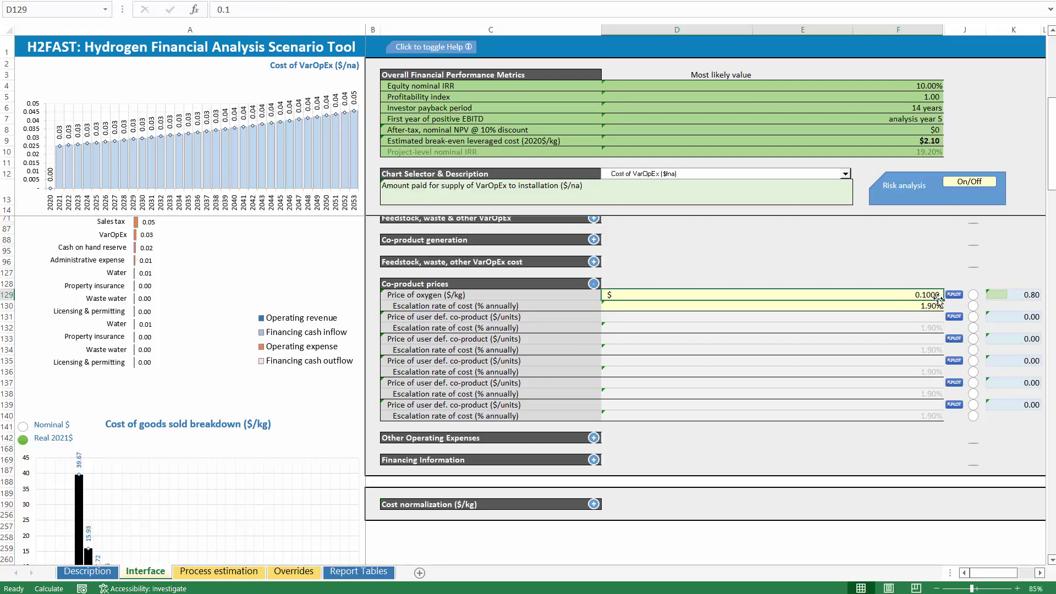
click(1023, 295)
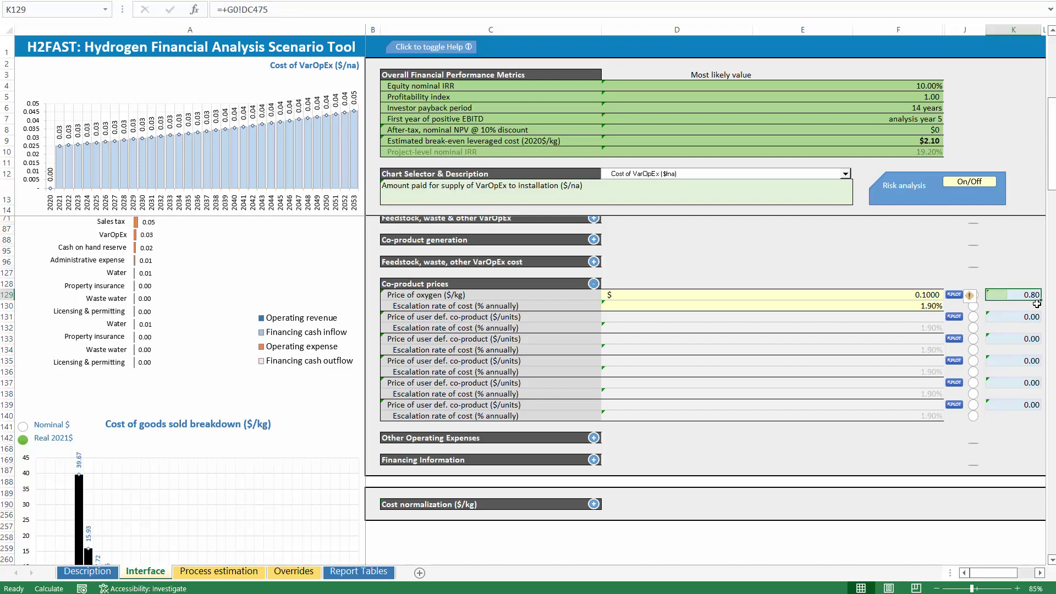
click(920, 292)
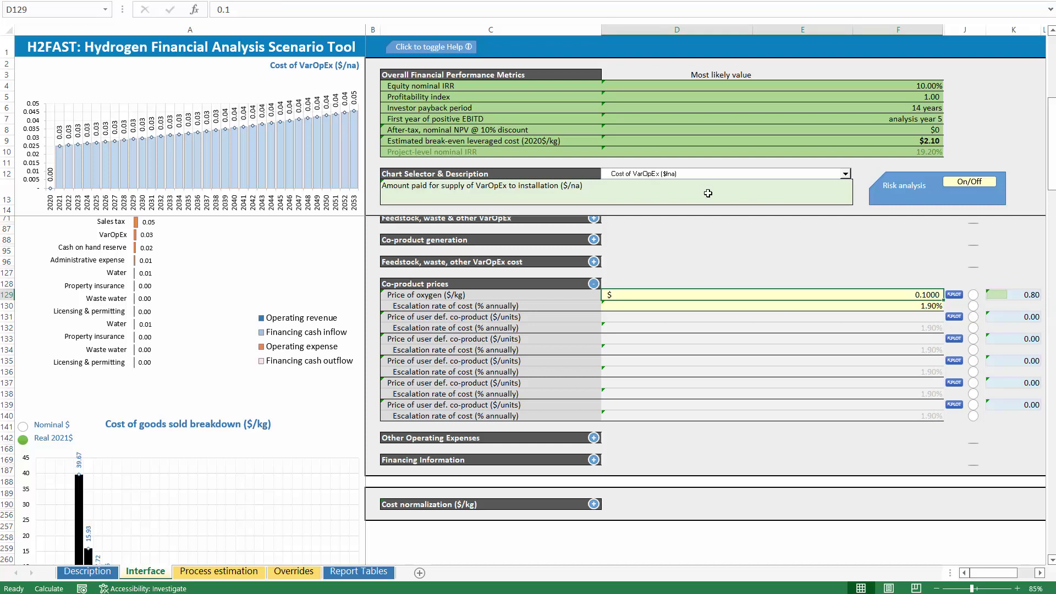
Step: Expand the Feedstock, waste, other VarOpEx cost section and try an electricity cost of $0.06 per kWh
click(588, 265)
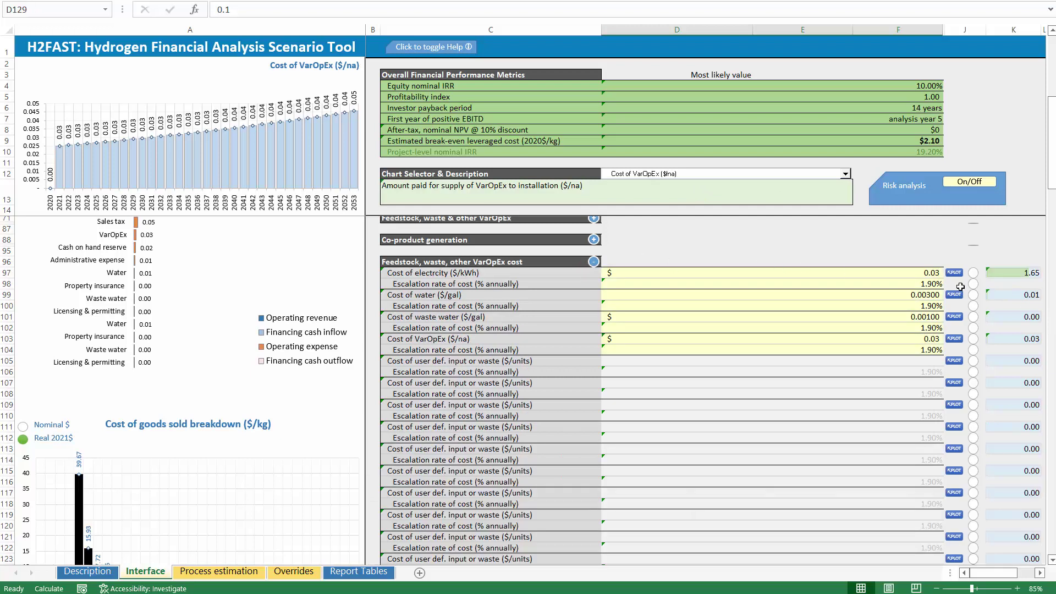
click(1022, 272)
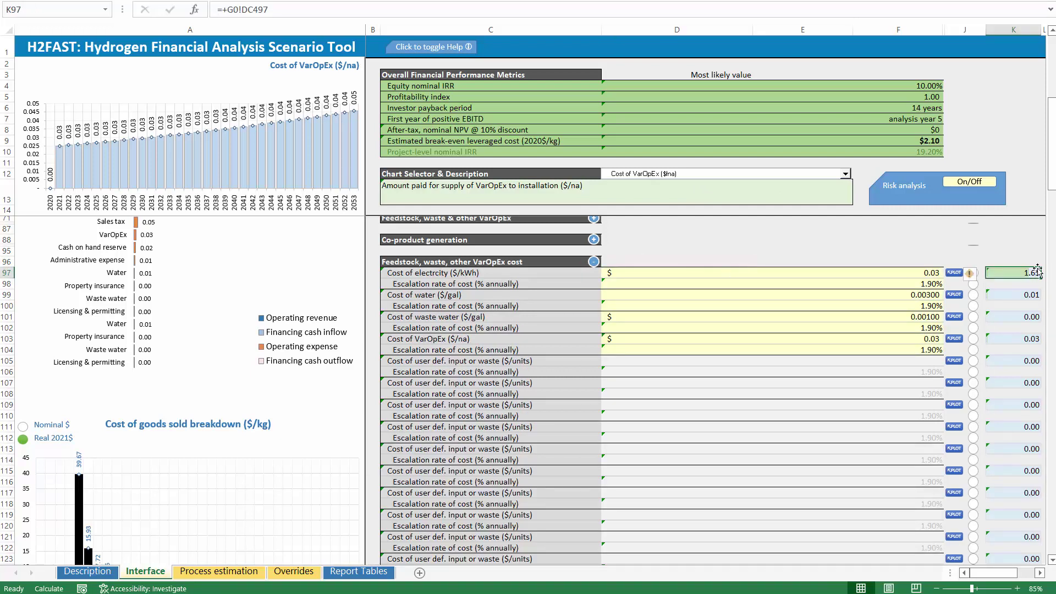
click(911, 273)
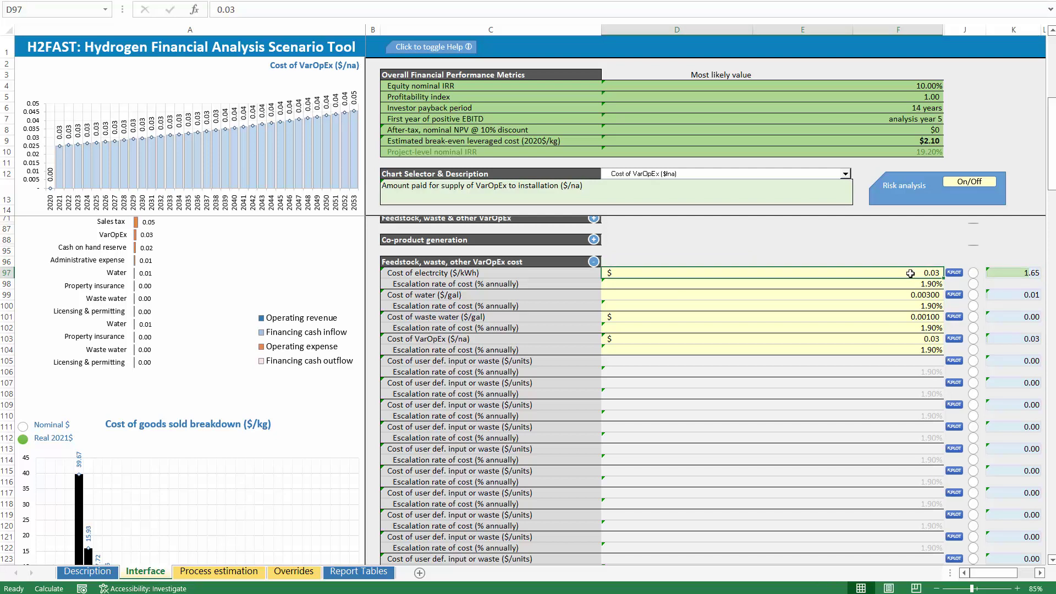
click(274, 8)
key(BackSpace)
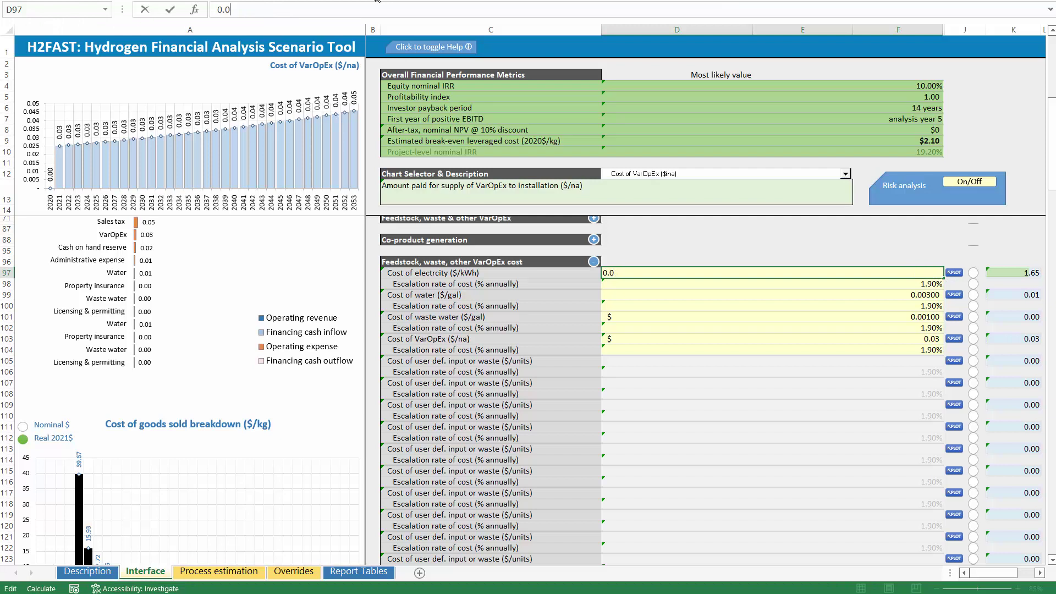
text(6)
key(Return)
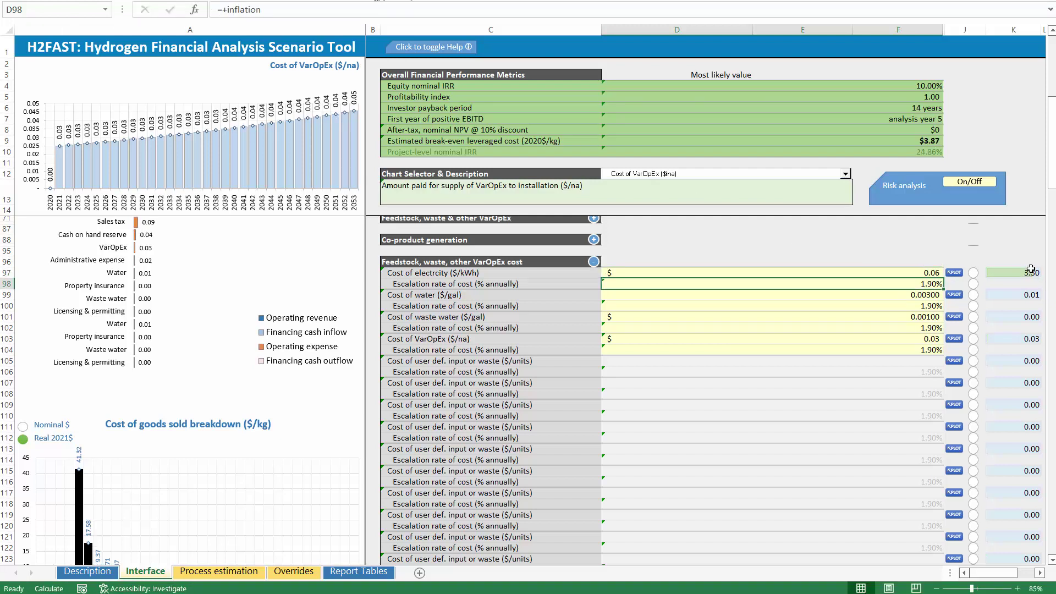
Step: Set the cost of electricity back to $0.03 per kWh and collapse the Feedstock, waste, other VarOpEx cost section
click(929, 274)
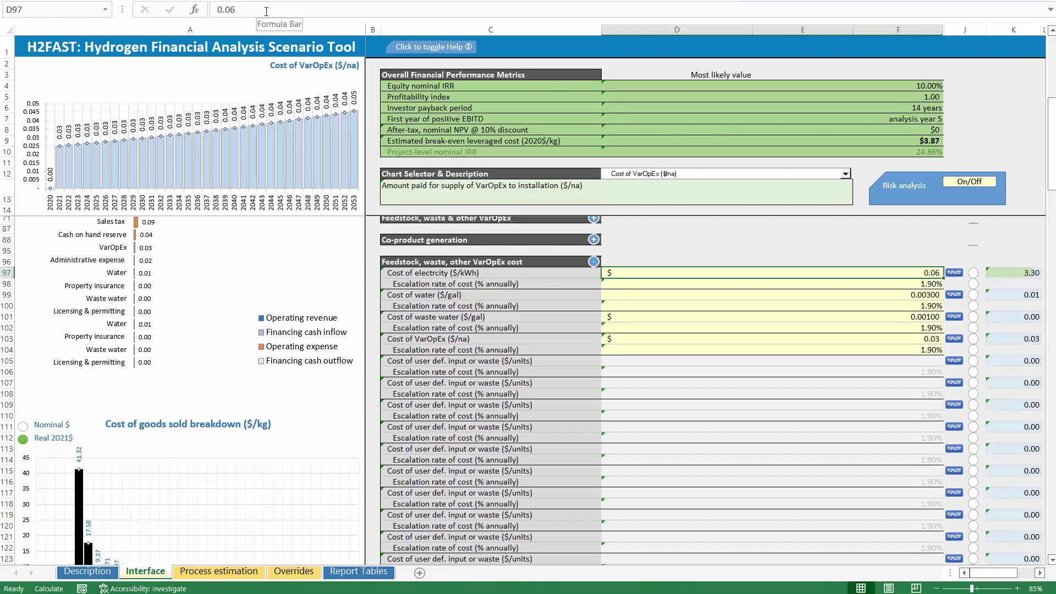
click(236, 9)
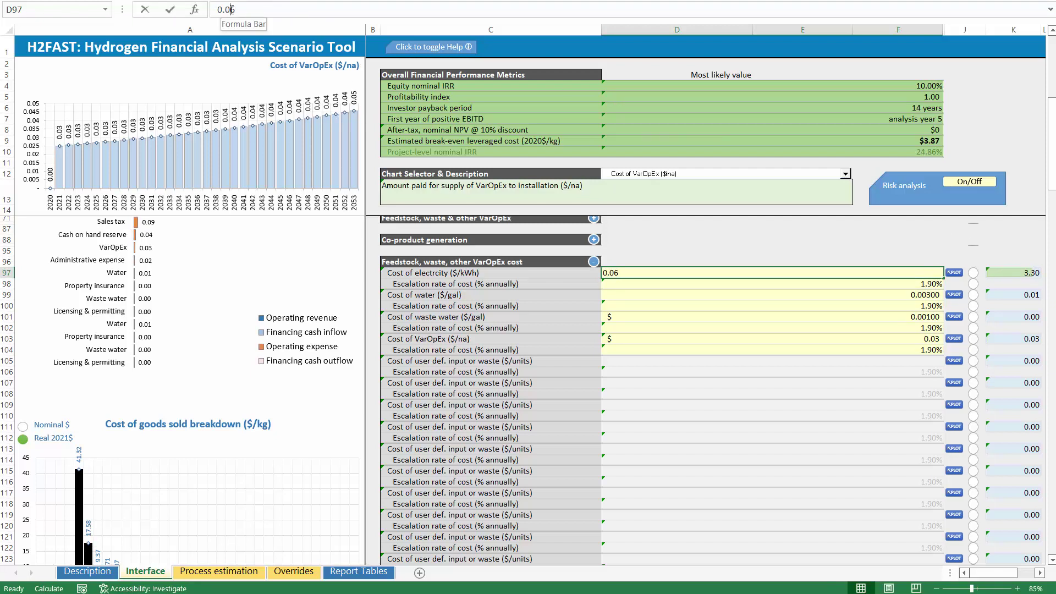
key(BackSpace)
text(3)
key(Return)
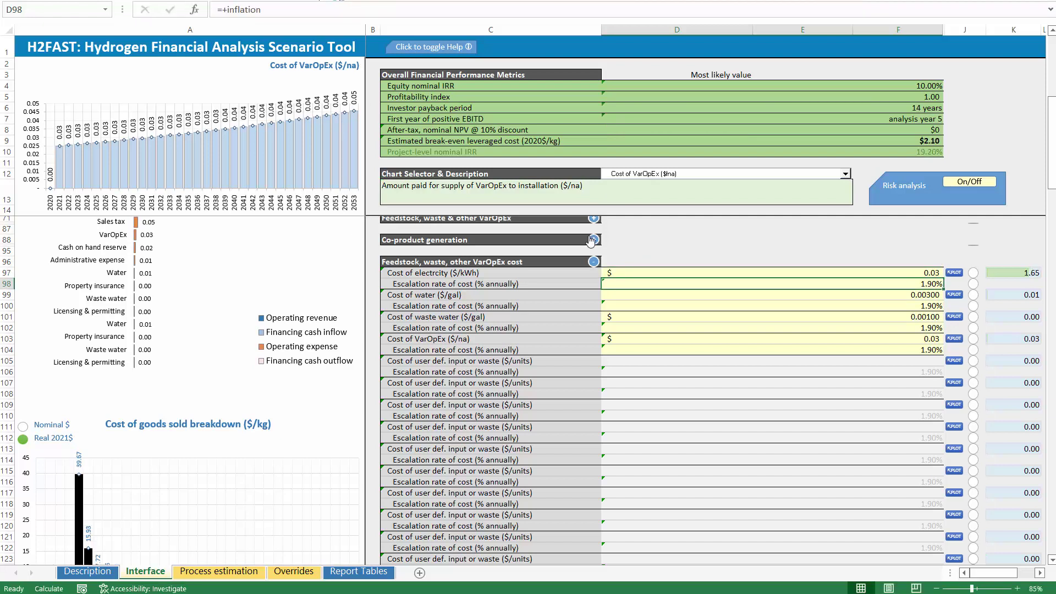
click(592, 262)
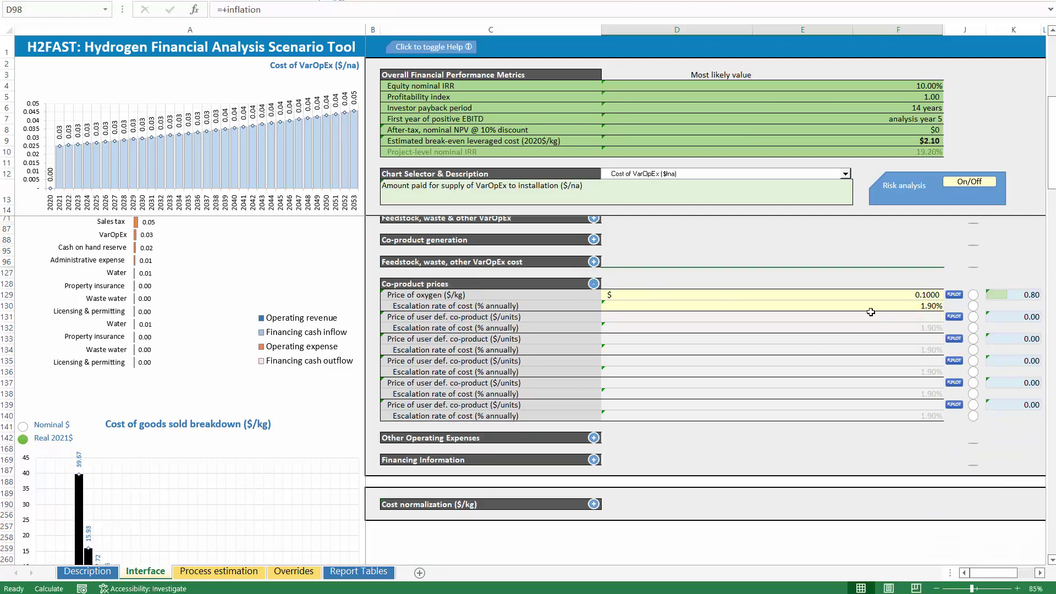
Step: Set the price of oxygen to $0.01 per kg and check its levelized contribution
click(822, 306)
click(870, 294)
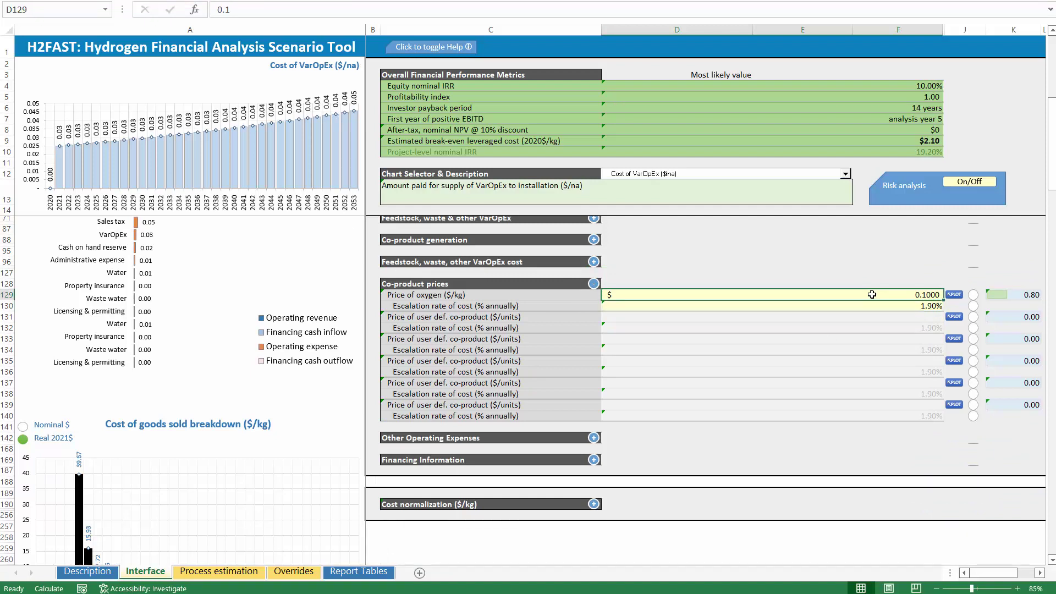
click(223, 10)
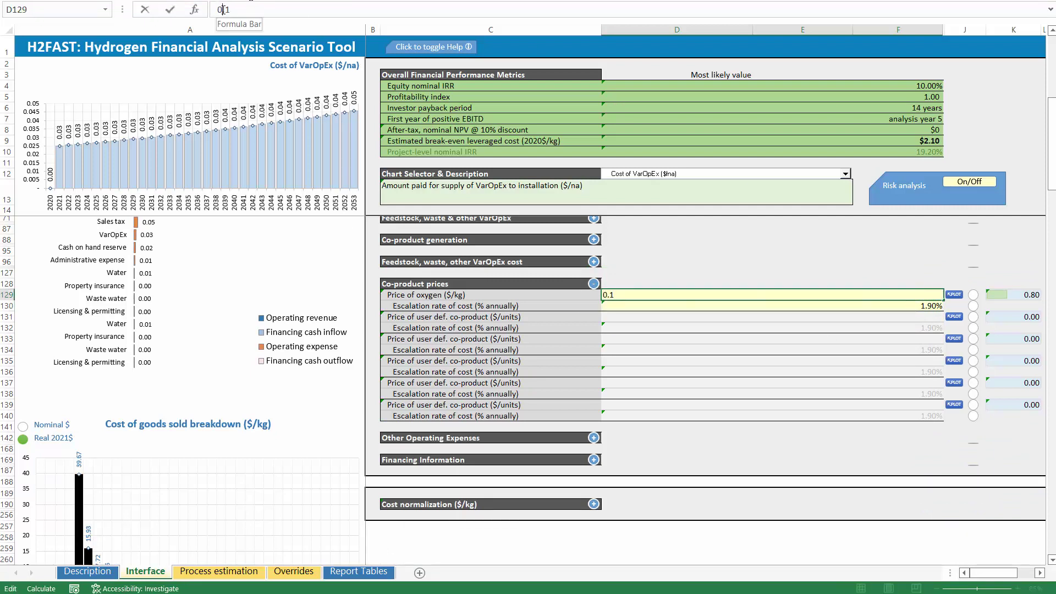
text(0)
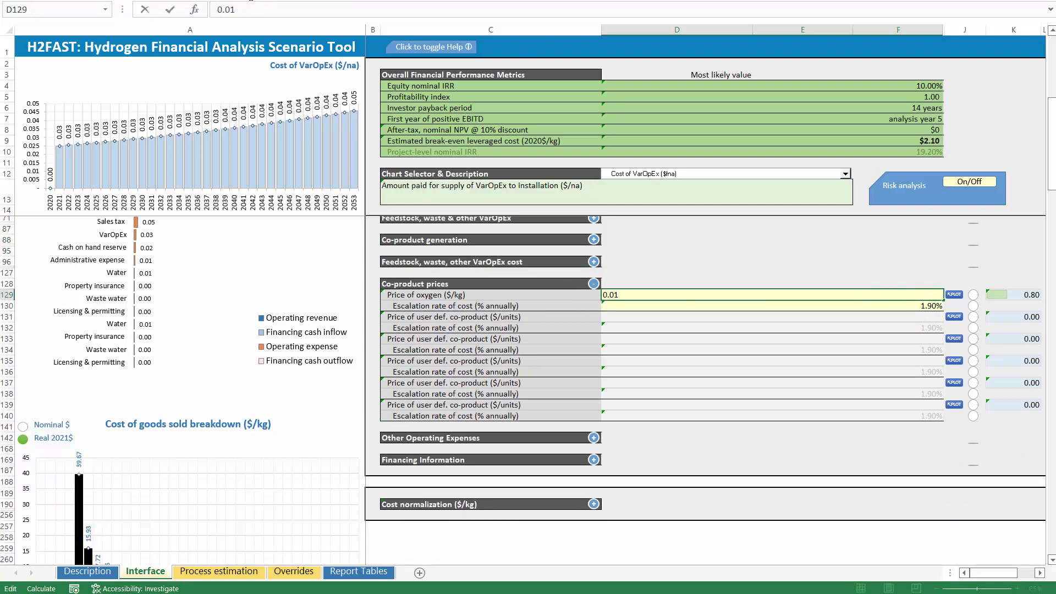
key(Return)
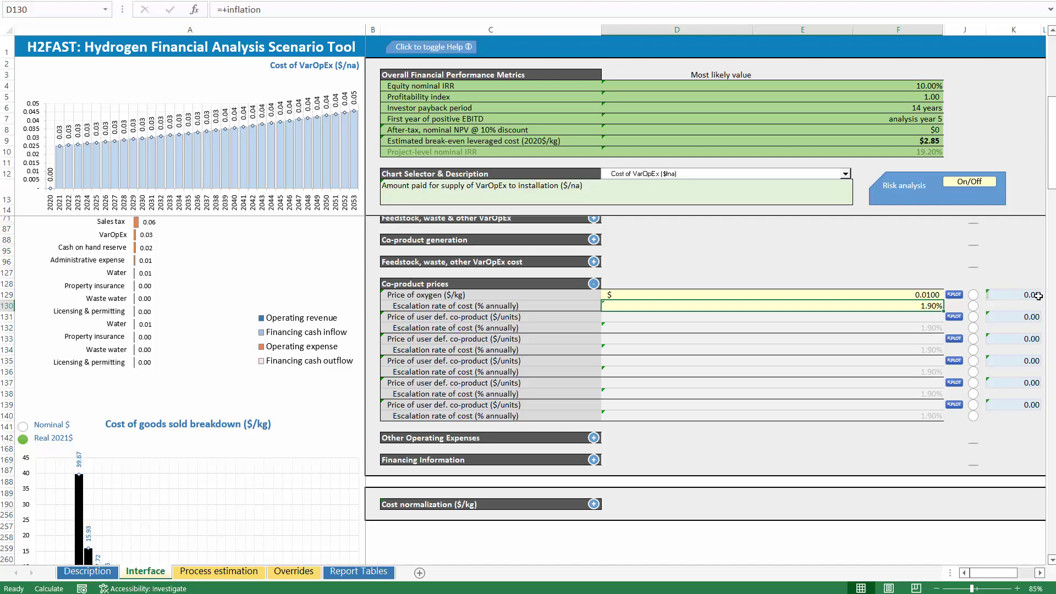
click(1038, 296)
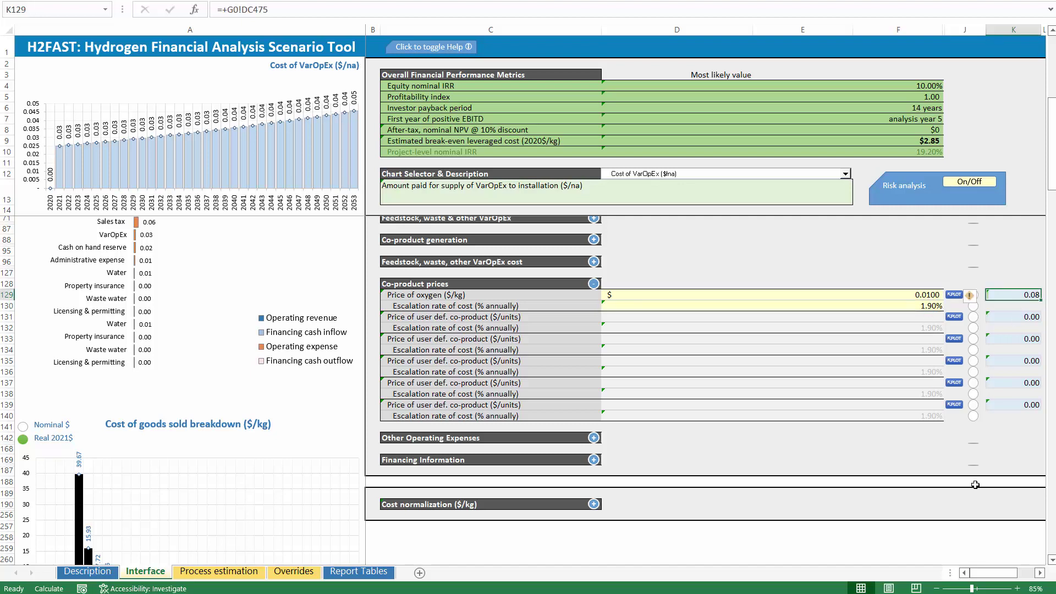
click(629, 297)
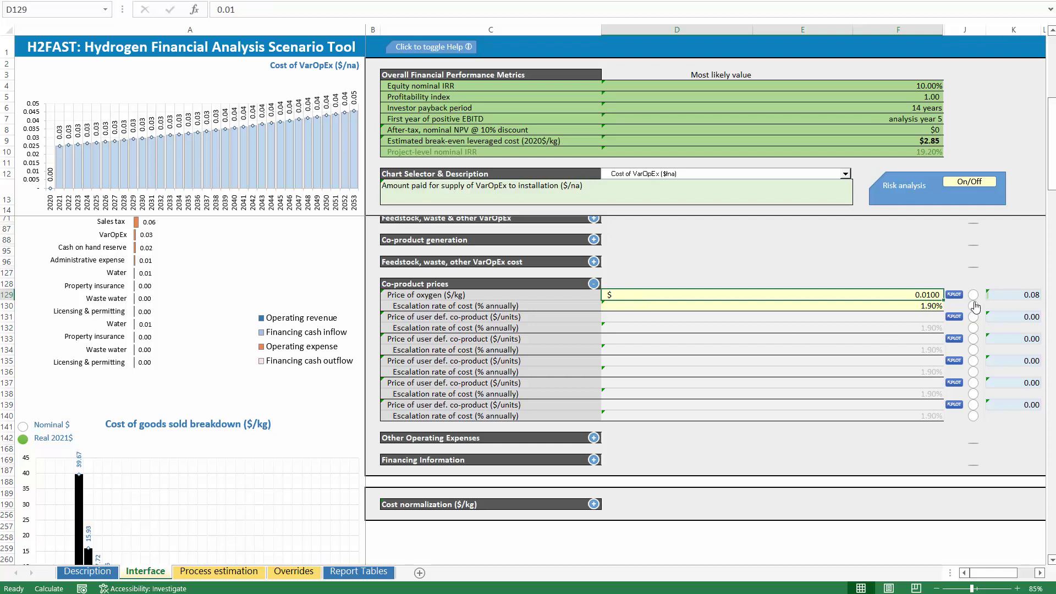
Step: Collapse the Co-product prices section and expand the Other Operating Expenses section
click(594, 284)
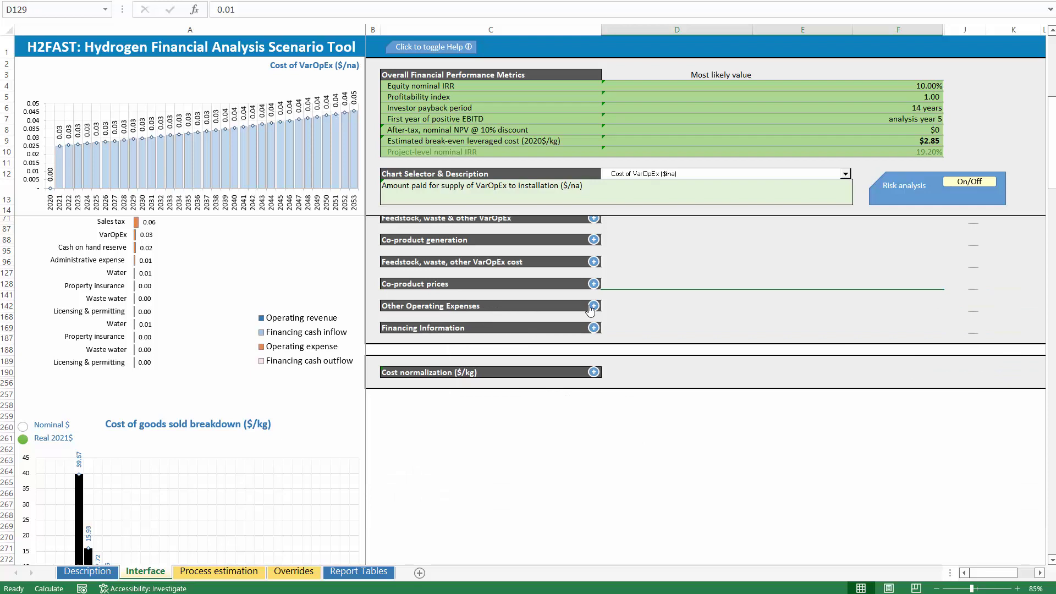
click(457, 314)
click(450, 306)
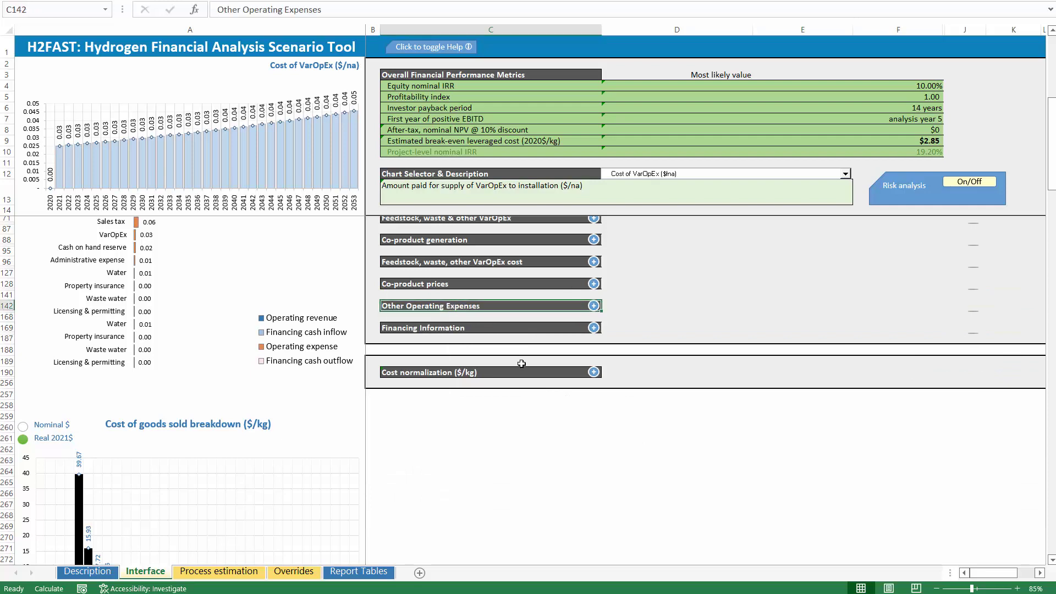
click(594, 306)
scroll(771, 284, down, 2)
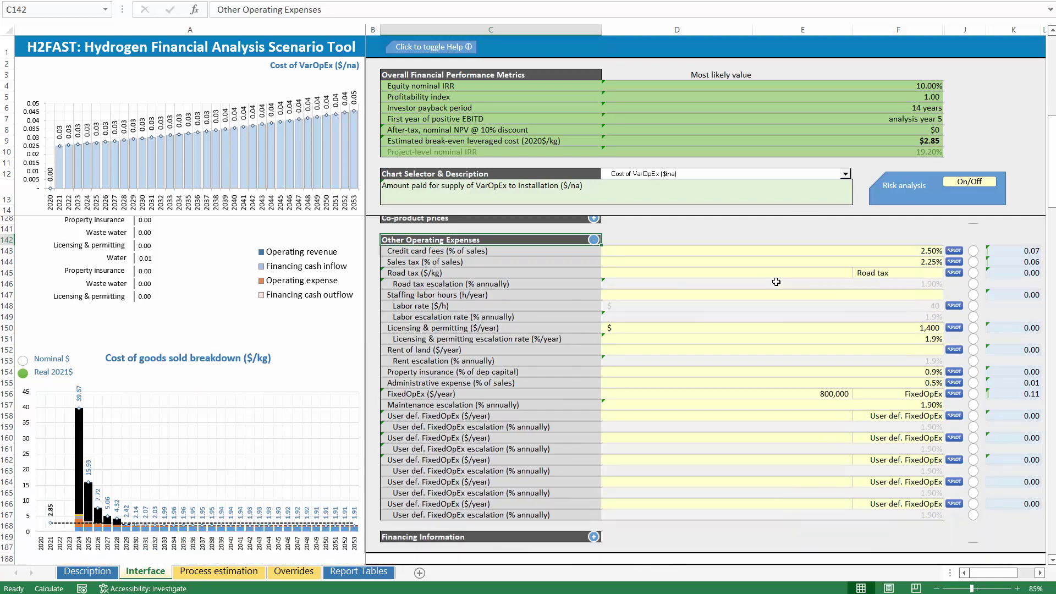
Step: Set both the credit card fees and the sales tax to 0% of sales under Other Operating Expenses
click(880, 252)
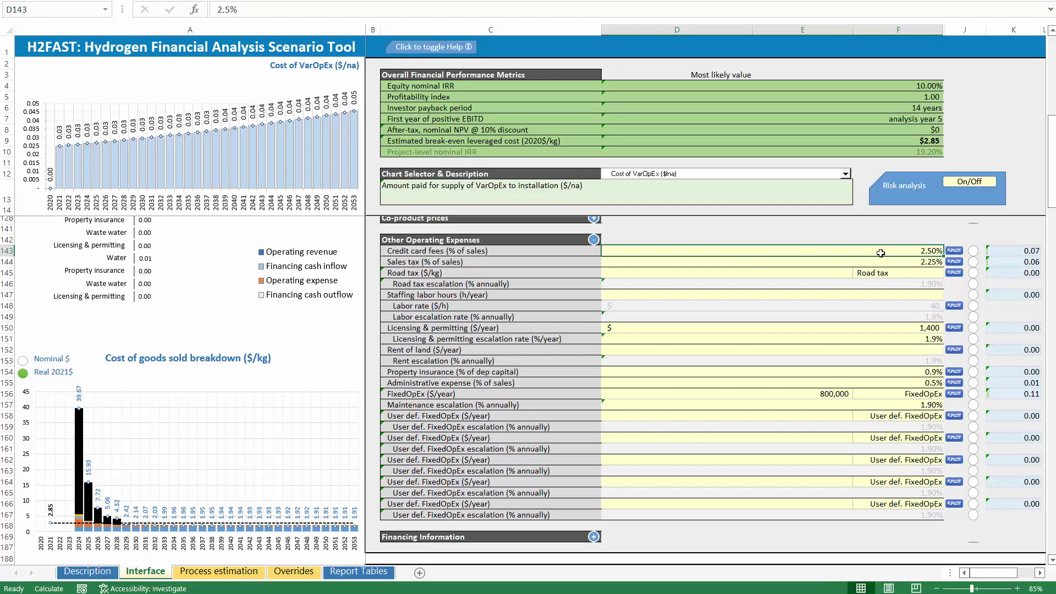
drag(583, 251, 661, 250)
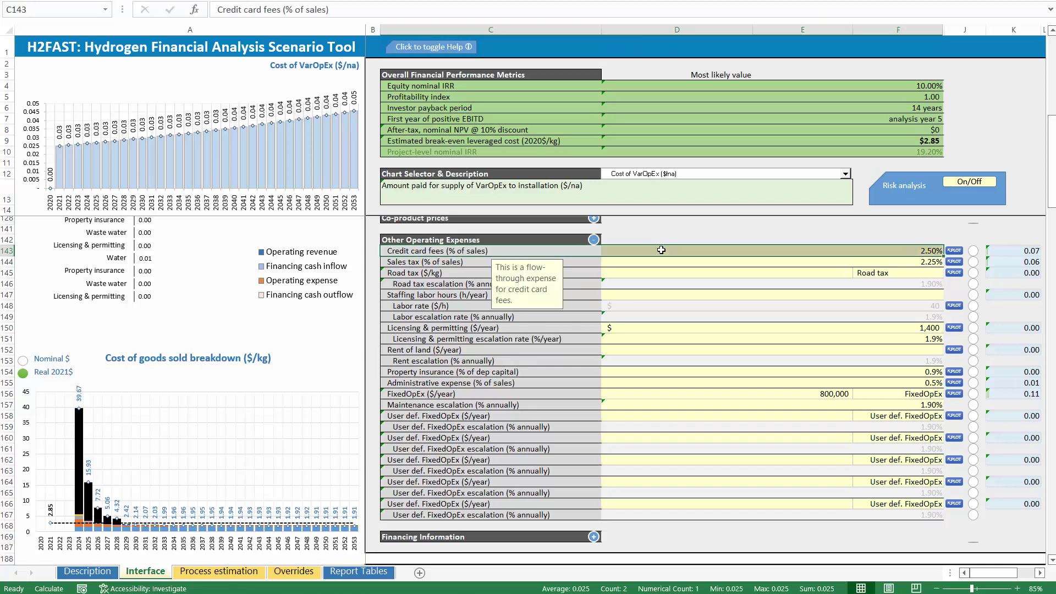
click(909, 251)
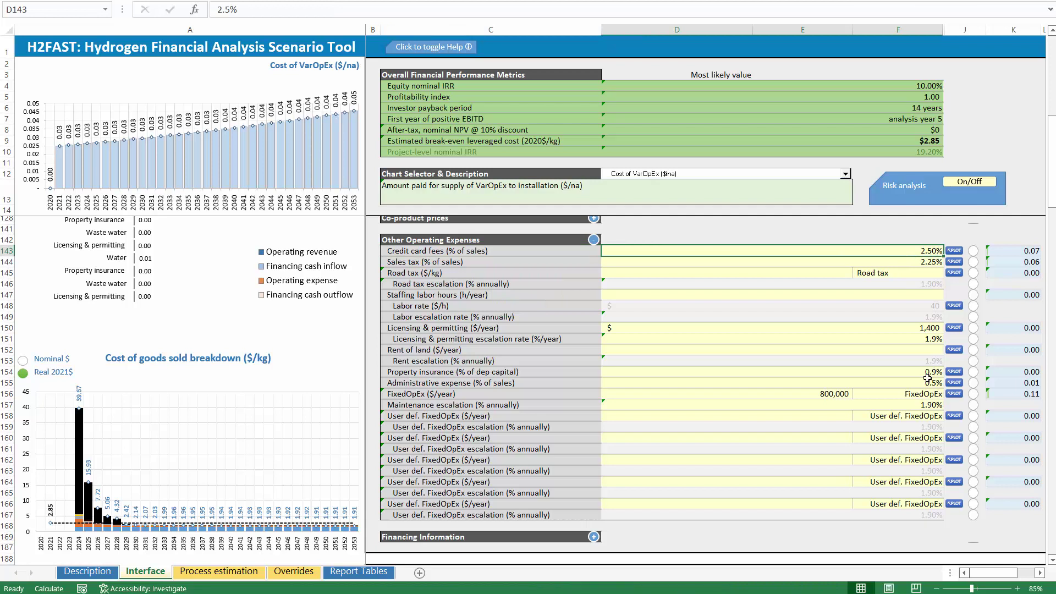
text(0)
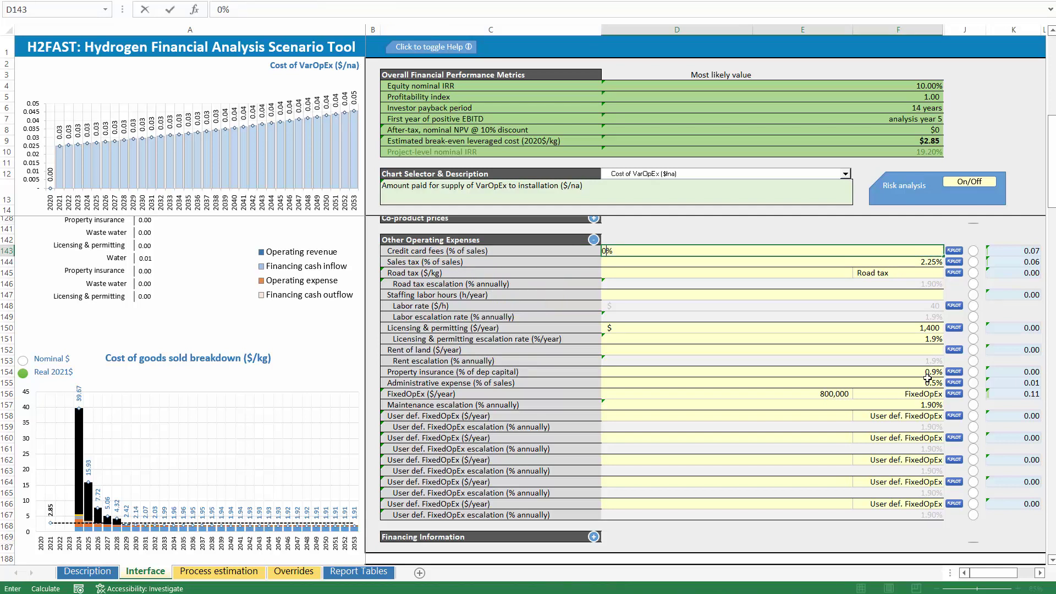
key(Return)
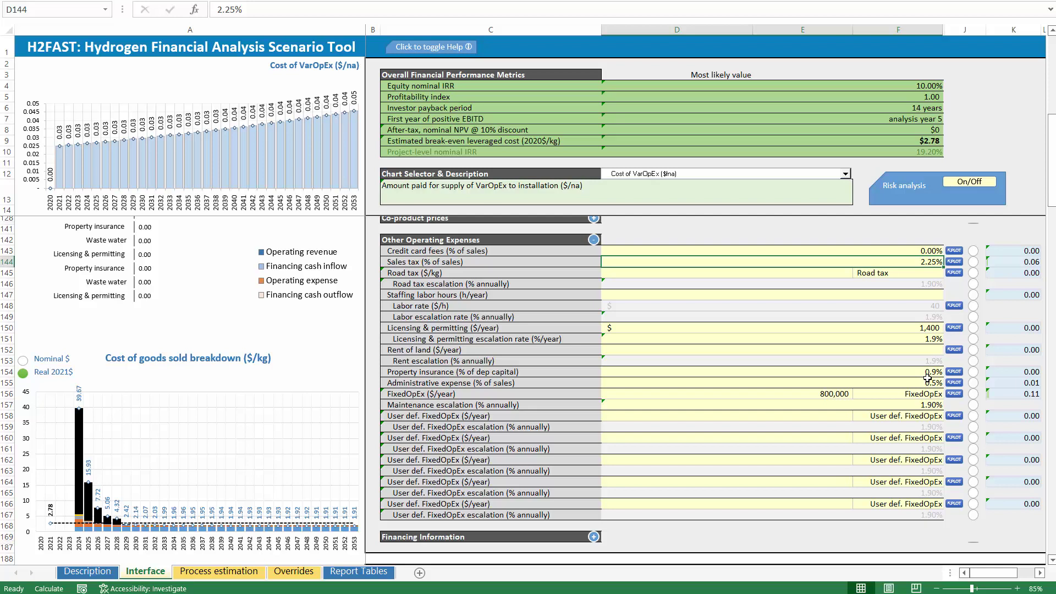
text(0)
key(Return)
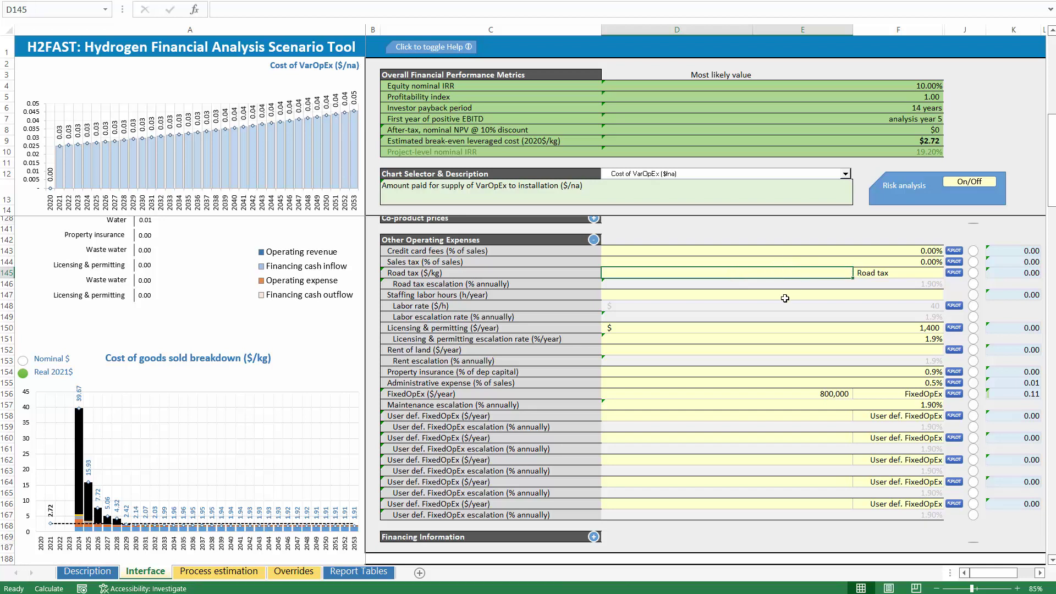
Step: Enter the staffing labor hours per year as the formula 10*2000
click(761, 295)
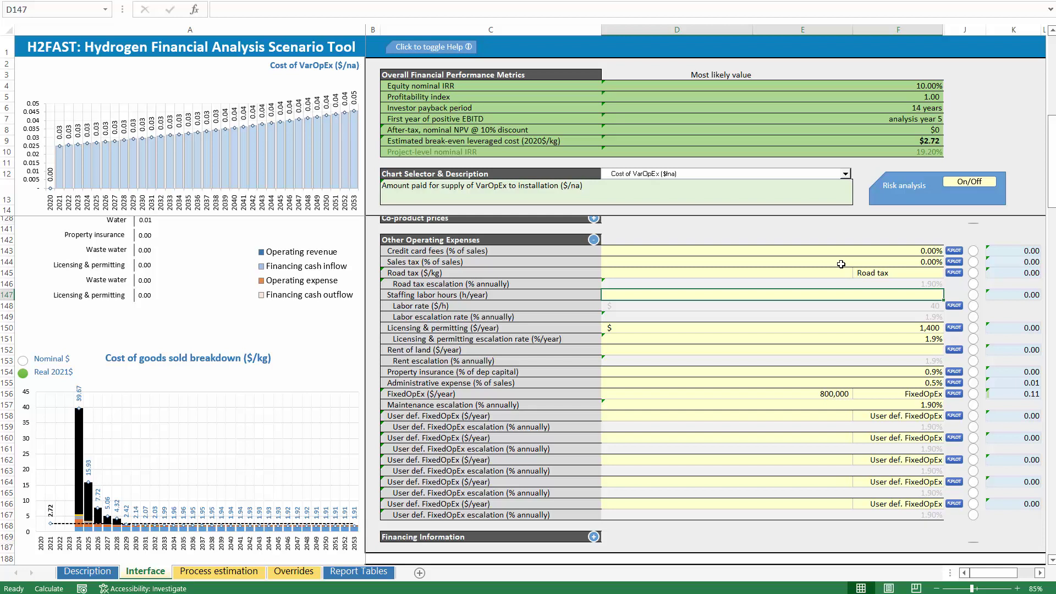
text(+)
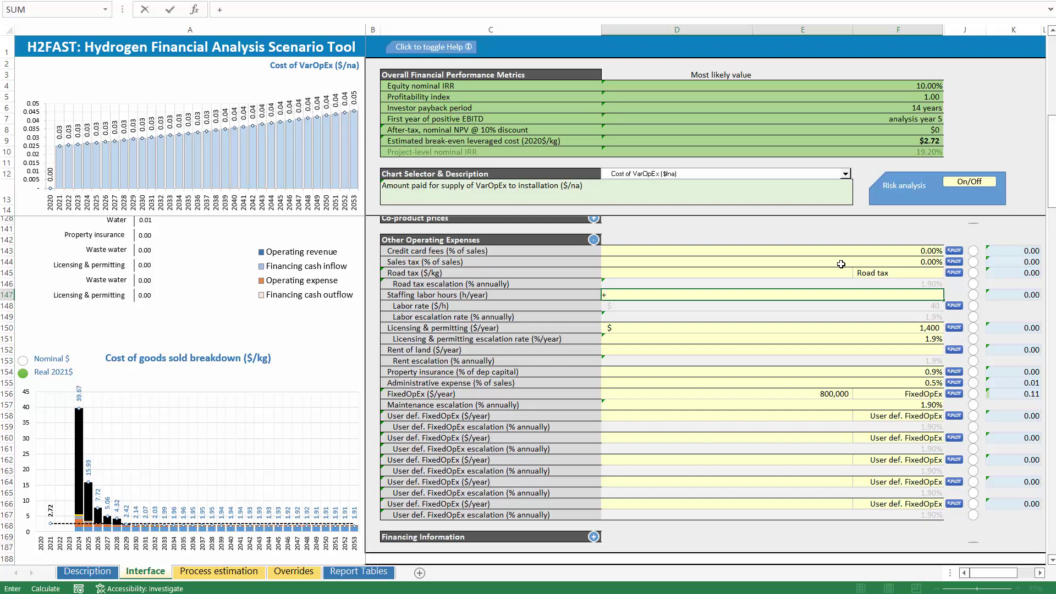
text(10*2000)
key(Return)
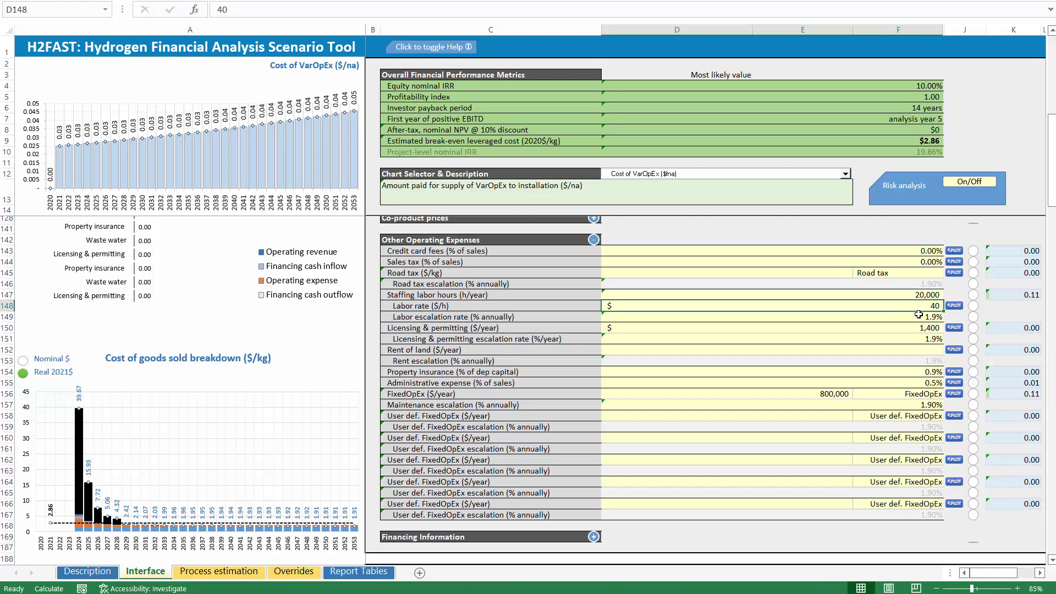
click(918, 317)
click(924, 297)
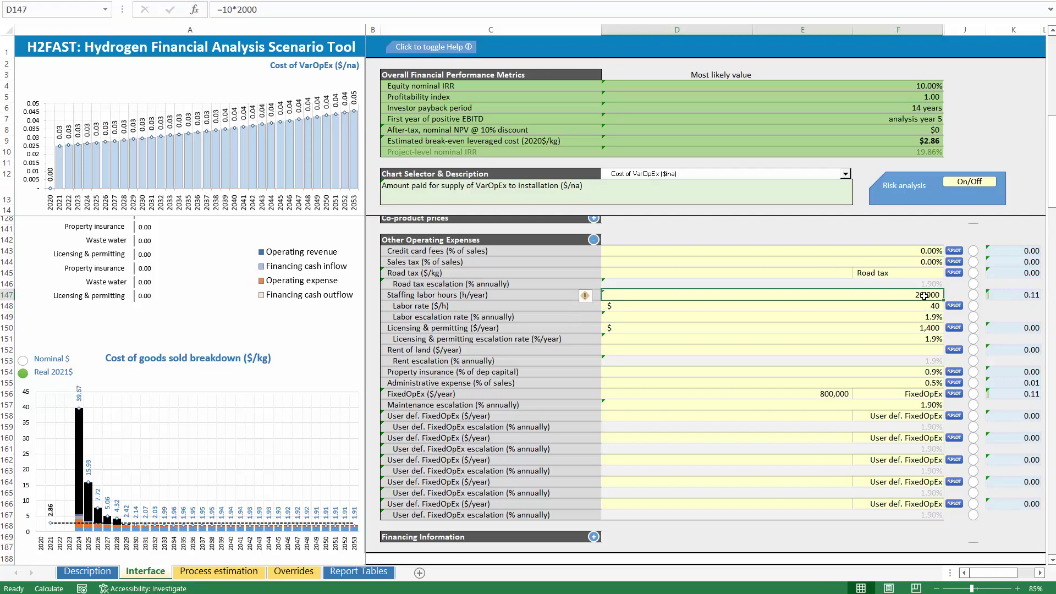
Step: Examine the staffing labor, labor rate, licensing and permitting, and land rent inputs along with the labor's levelized contribution
click(927, 307)
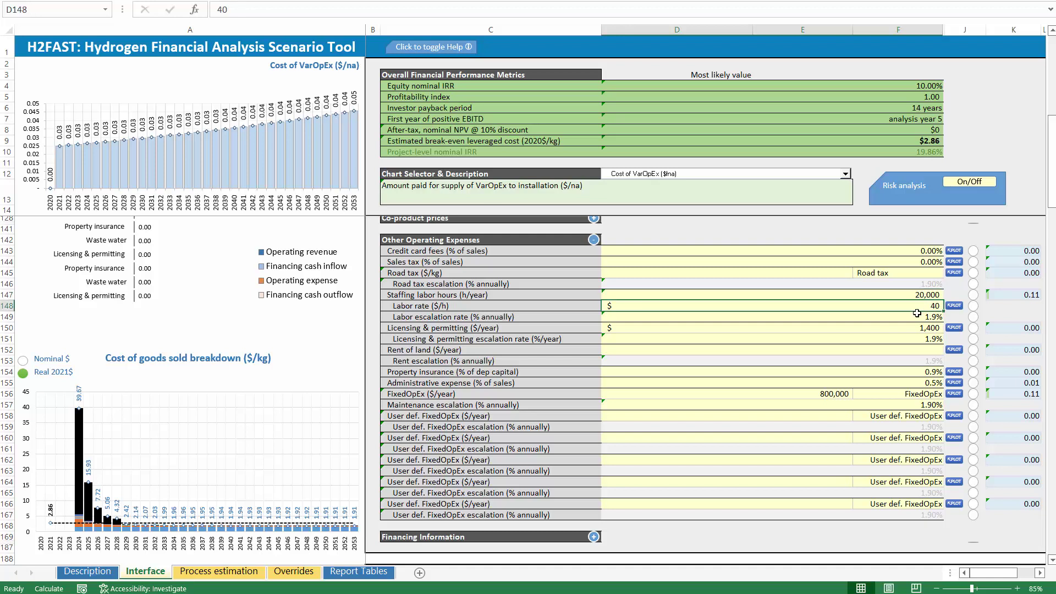
click(895, 293)
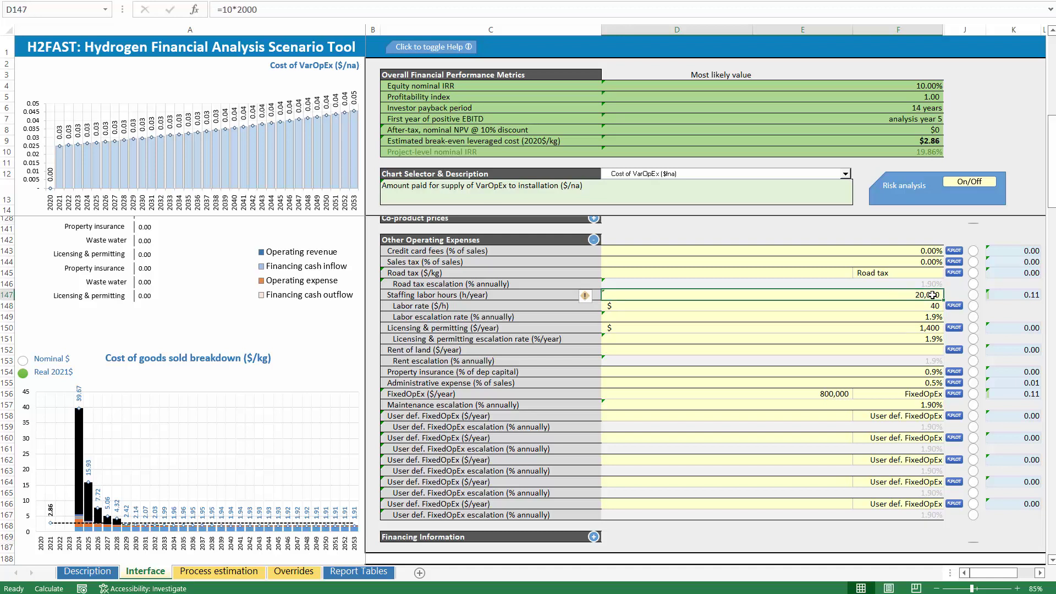
click(1029, 296)
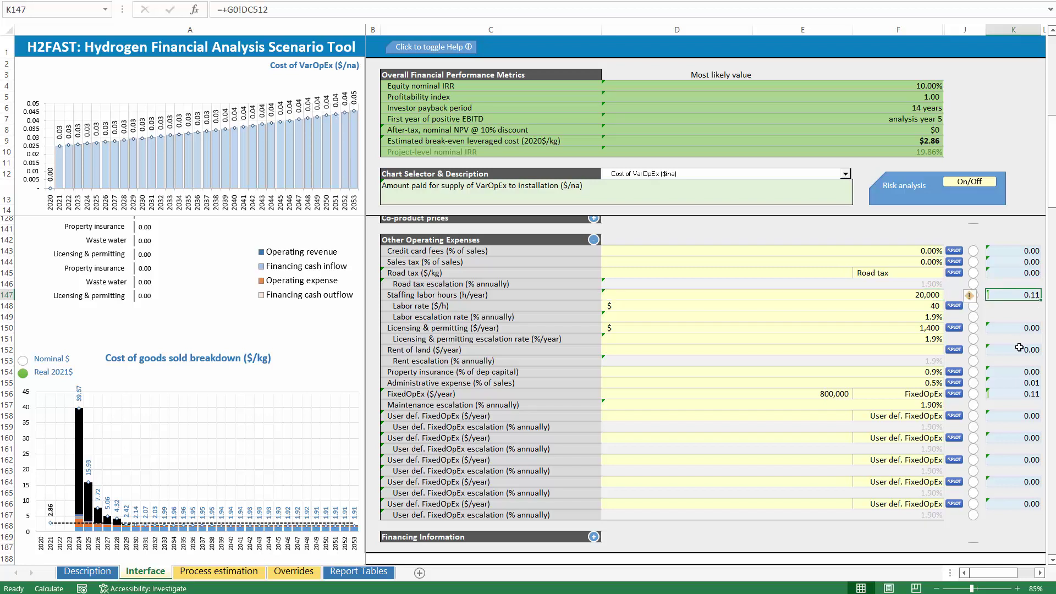
click(901, 330)
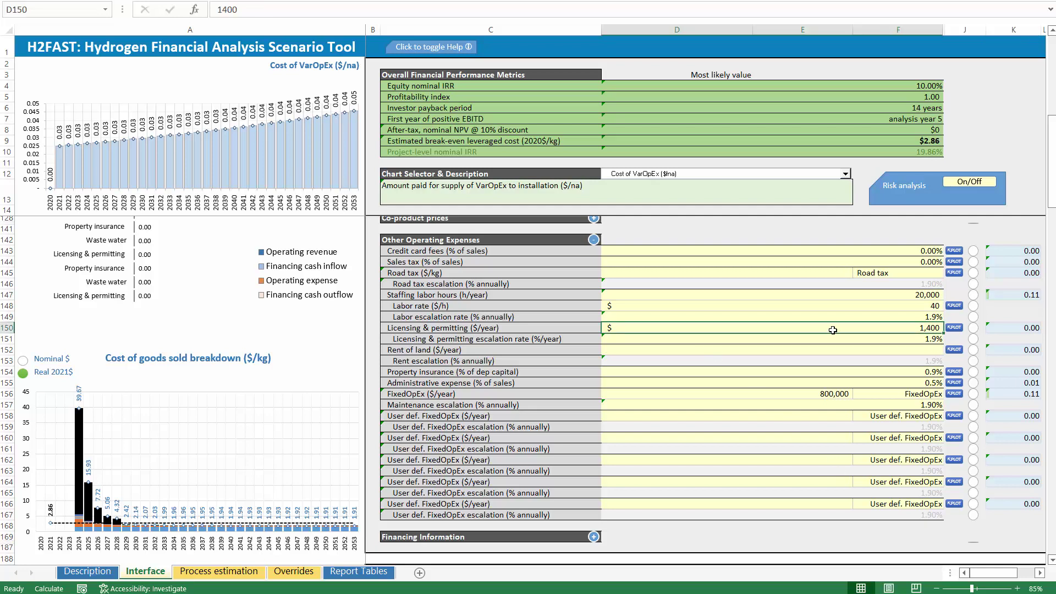
click(895, 339)
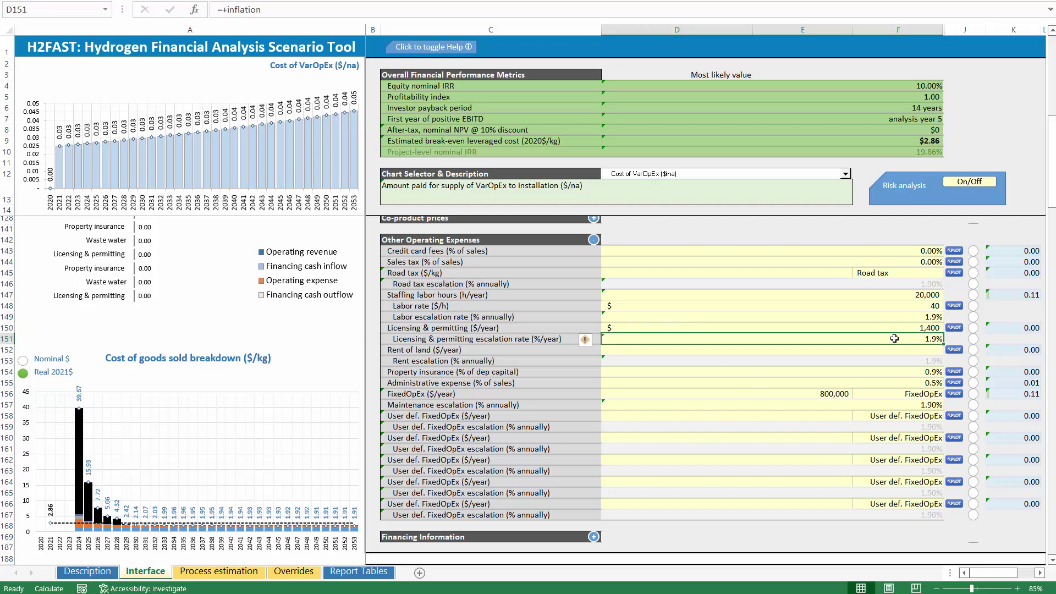
click(852, 351)
click(589, 350)
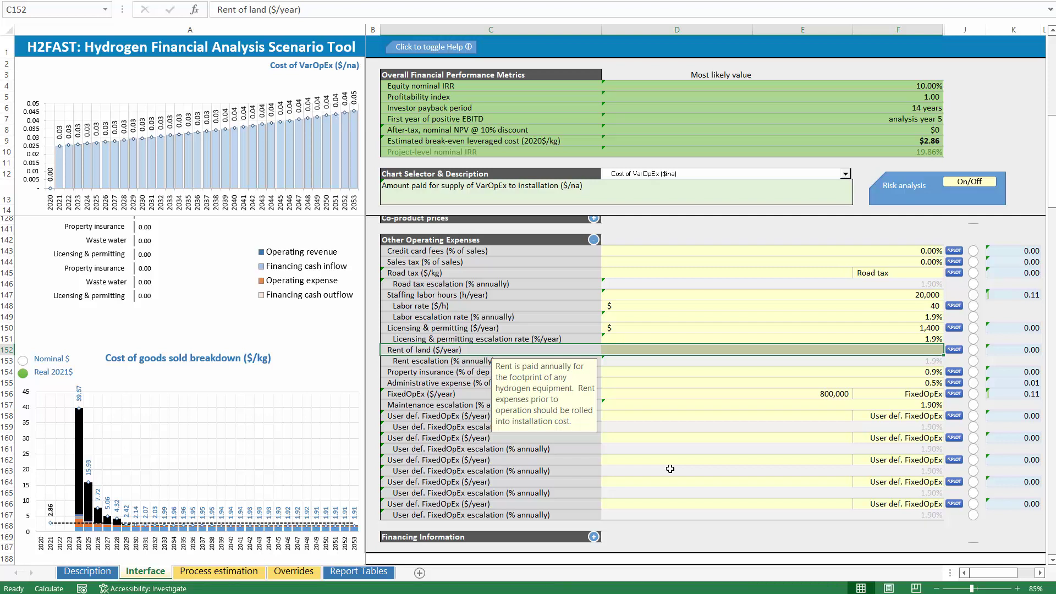
click(865, 350)
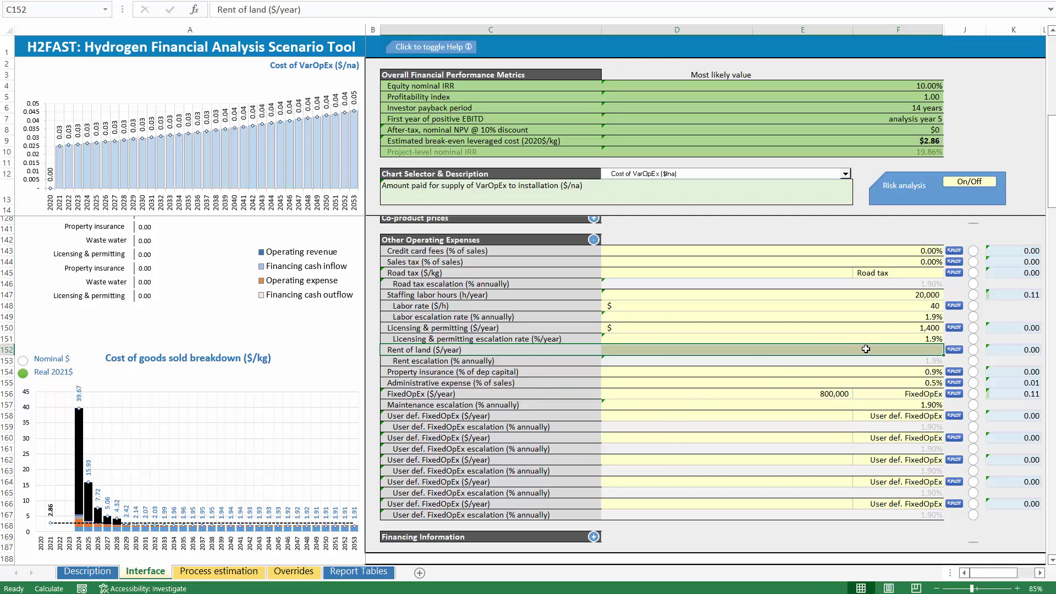
Step: Review the property insurance, administrative expense, FixedOpEx and maintenance escalation inputs under Other Operating Expenses
drag(534, 374, 698, 372)
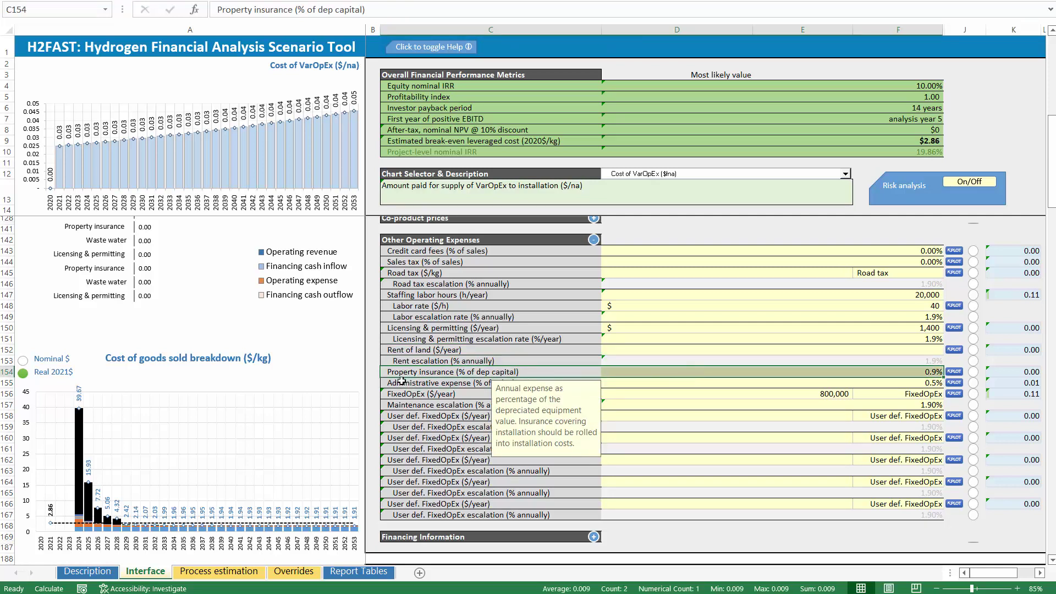
click(933, 370)
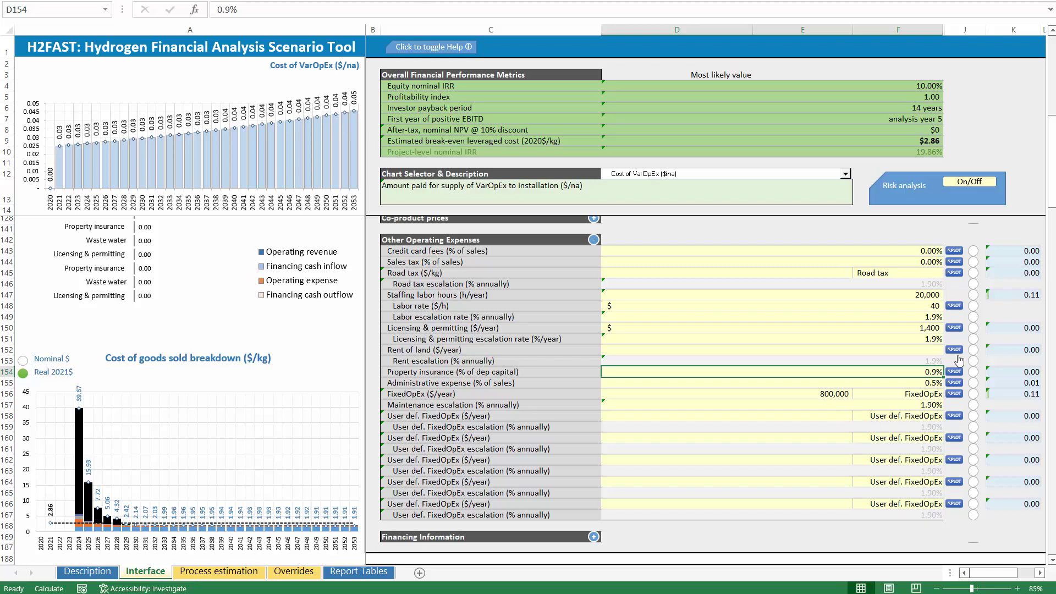
click(922, 384)
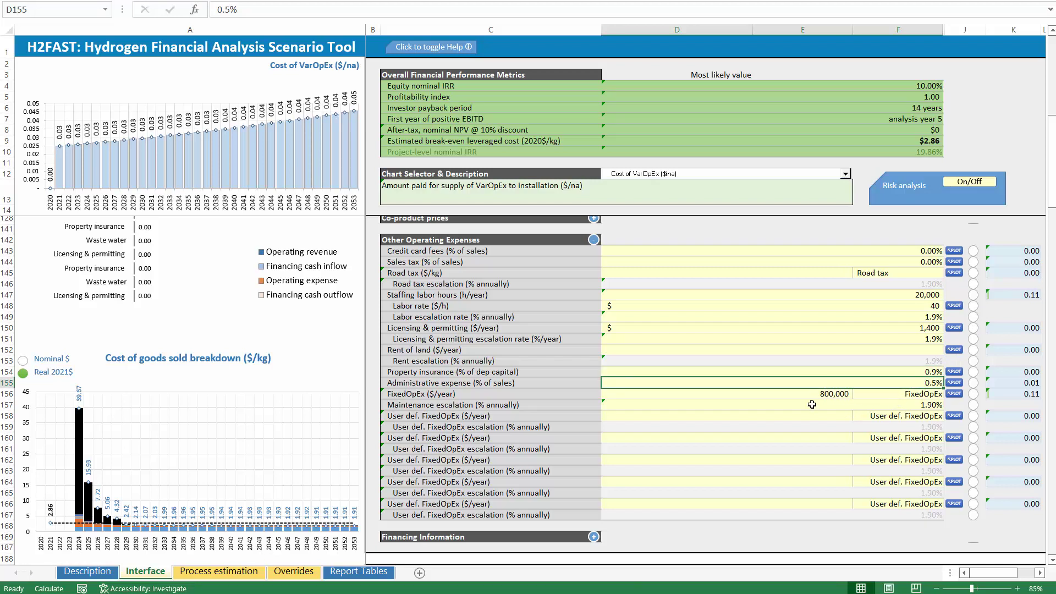
drag(811, 396, 878, 397)
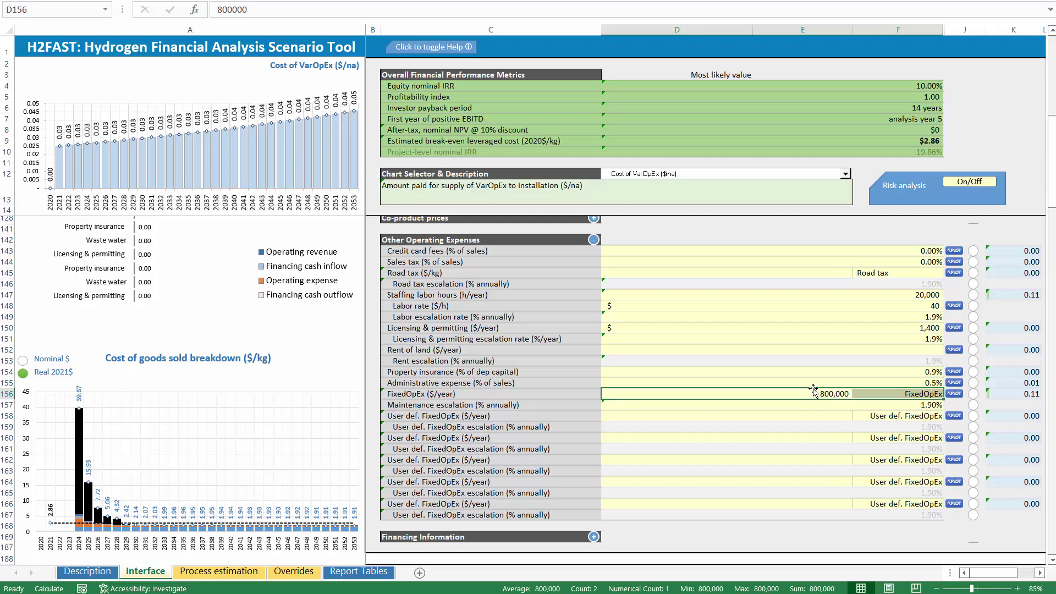
click(886, 394)
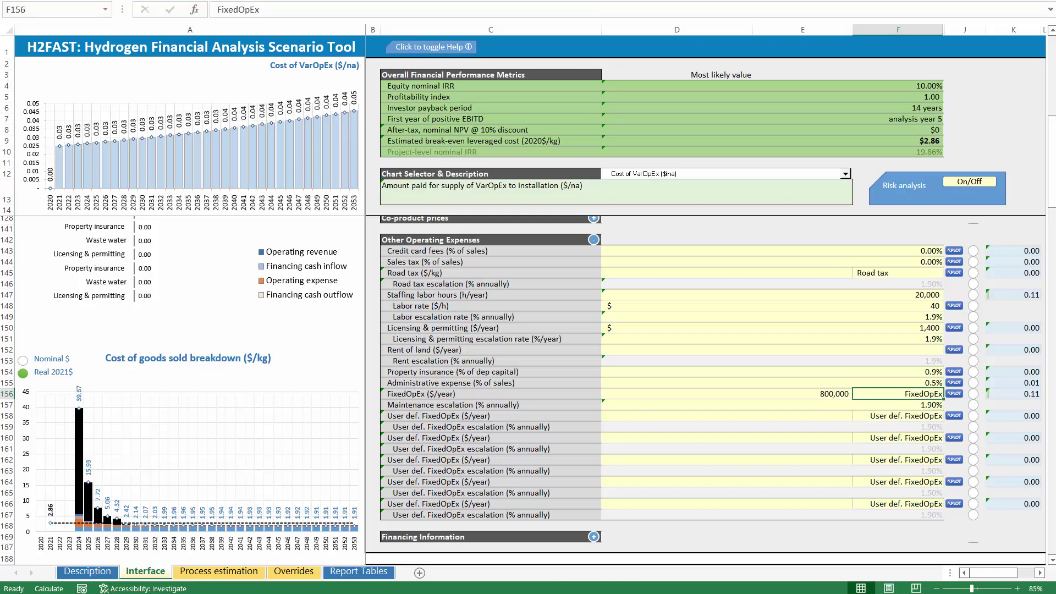
click(911, 408)
click(823, 393)
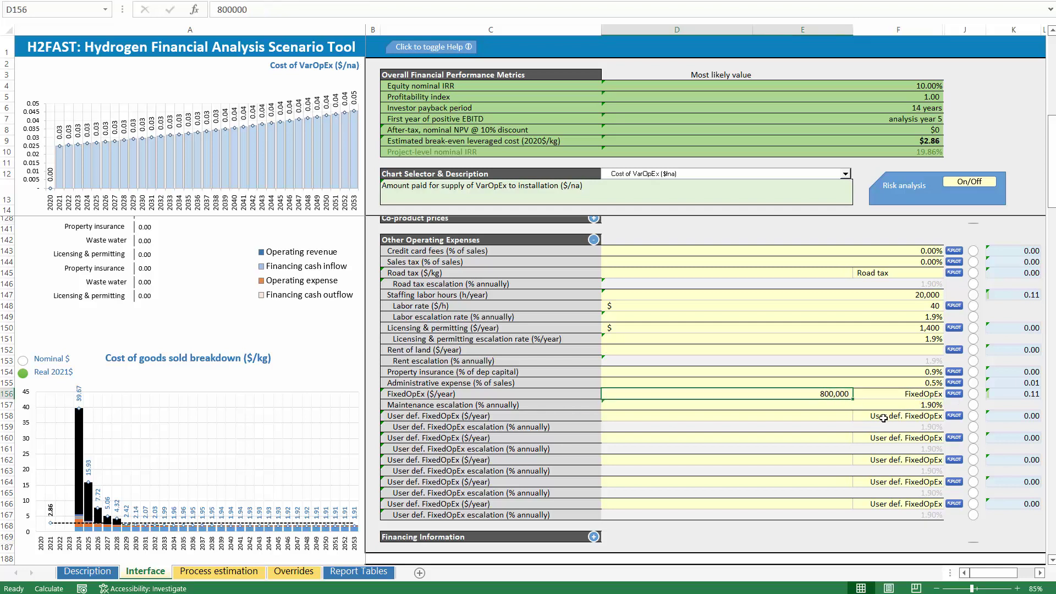
click(917, 393)
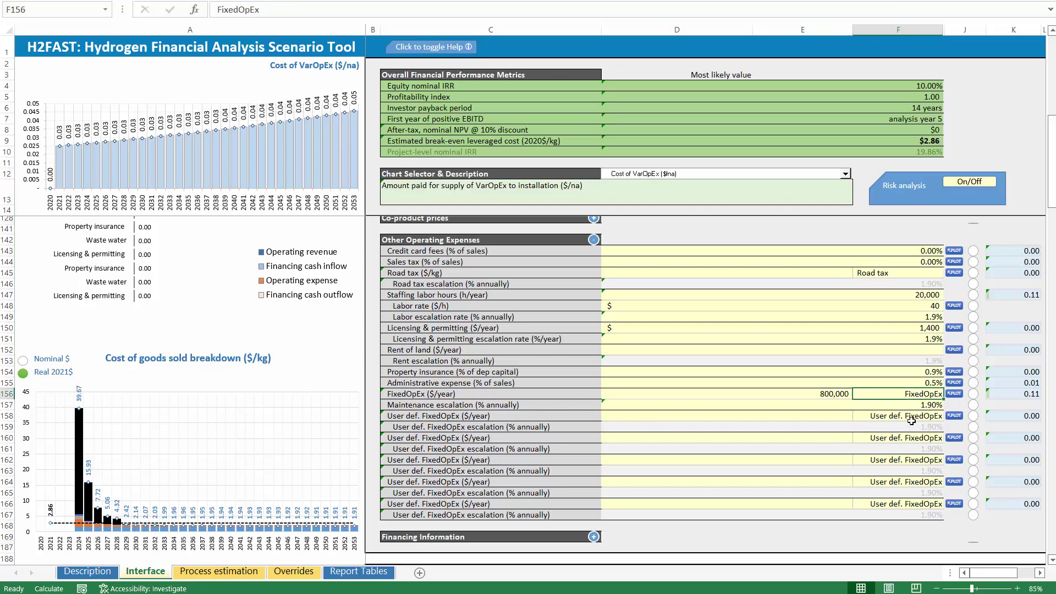
Step: Name the first user-defined fixed operating expense "Some other fixed OpEx"
click(912, 419)
text(Some other)
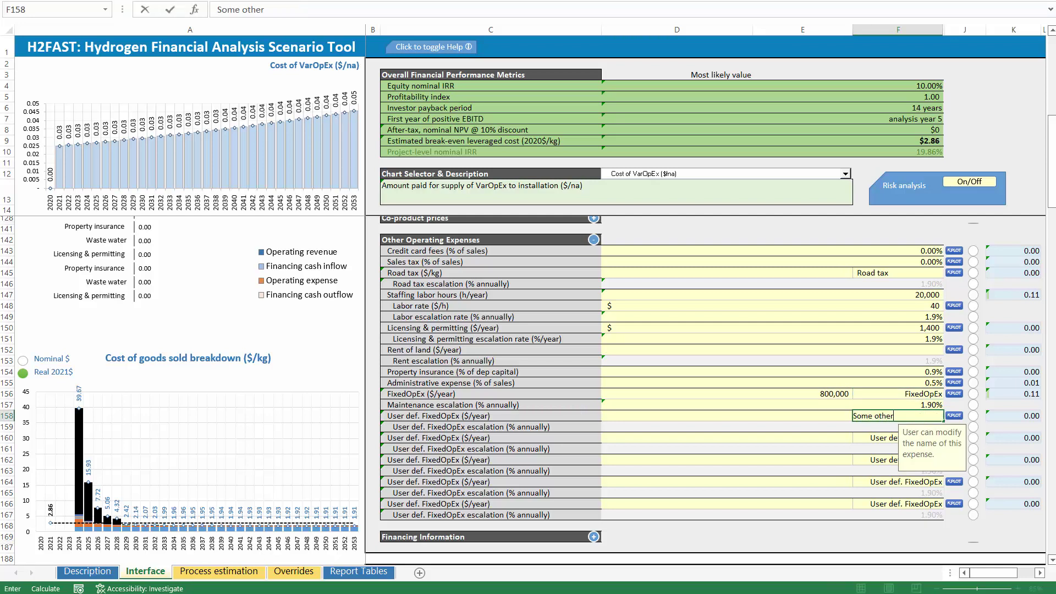
text( fixed OpeX)
key(BackSpace)
key(BackSpace)
text(X)
key(Left)
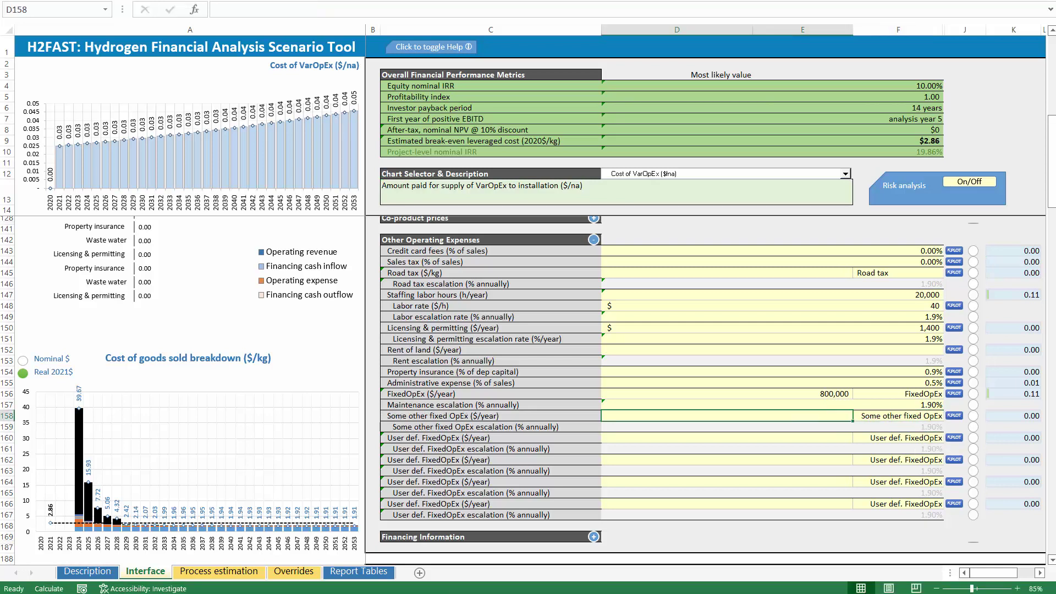
Step: Enter $1,000,000 per year for the first user-defined fixed expense, and raise the amount to $3,000,000 per year
text(1000000)
key(Return)
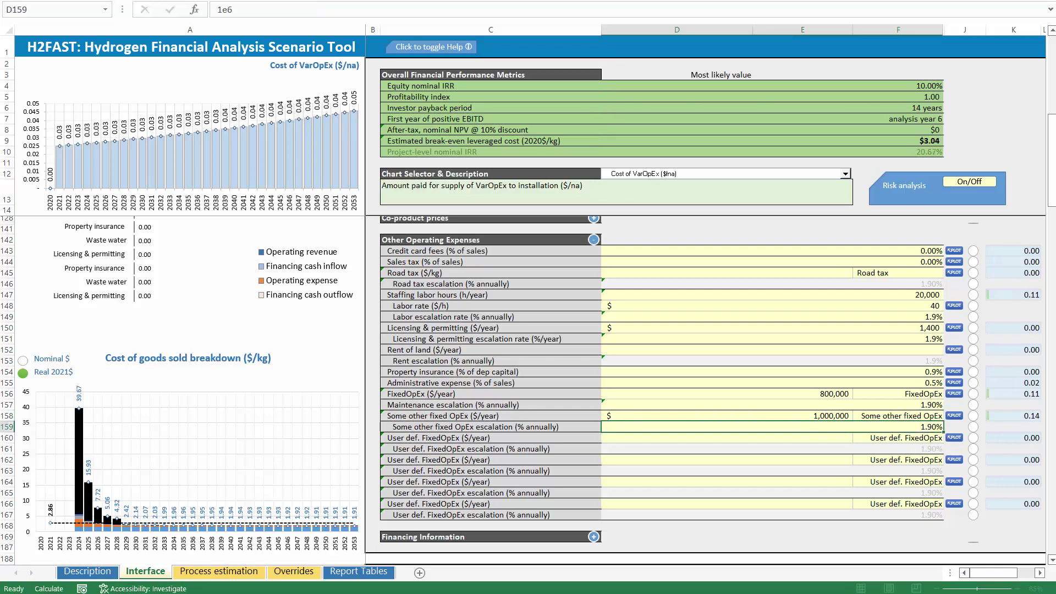
click(832, 417)
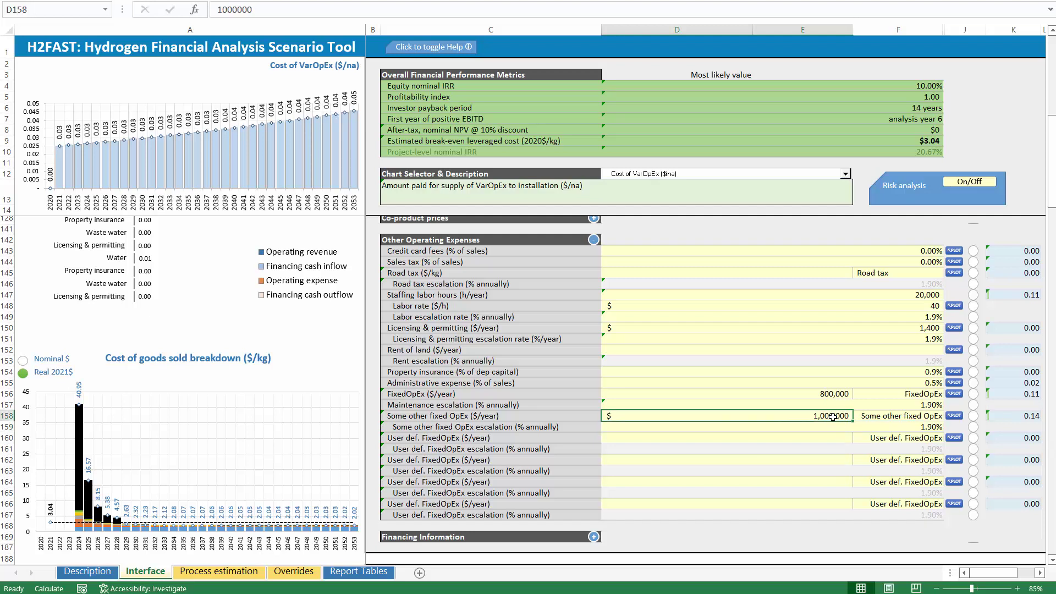
click(228, 9)
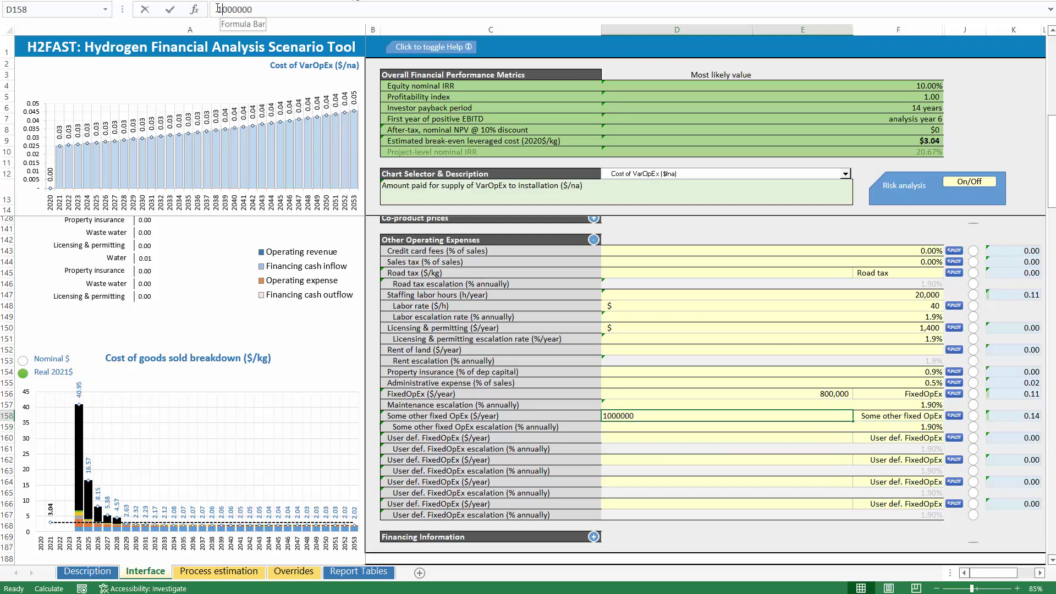
key(BackSpace)
text(3)
key(Tab)
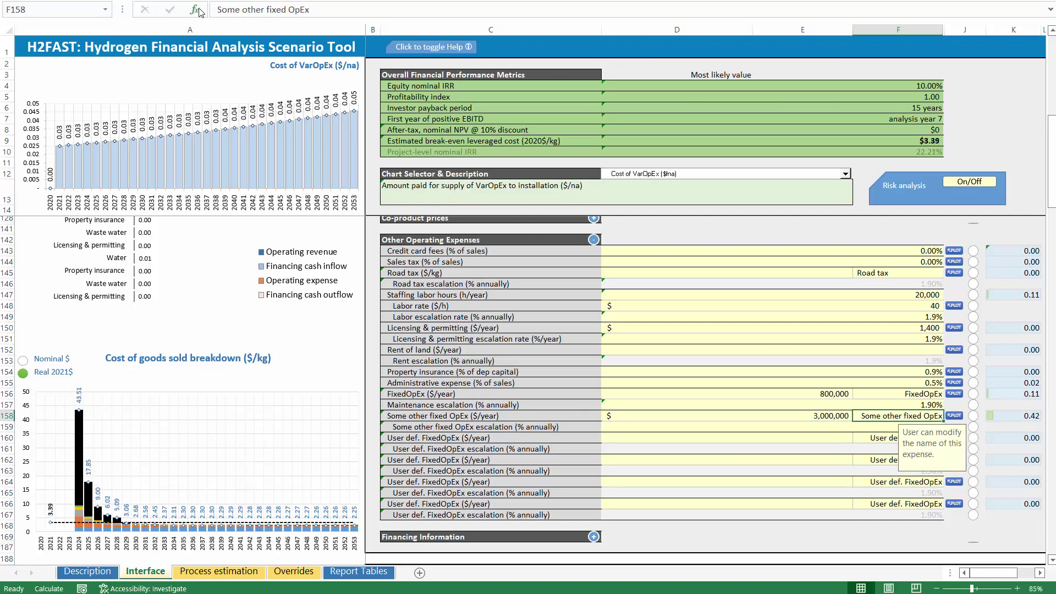
Step: Rename the $3,000,000 fixed expense "O&M" and check its annual escalation input
text(replace)
key(BackSpace)
key(BackSpace)
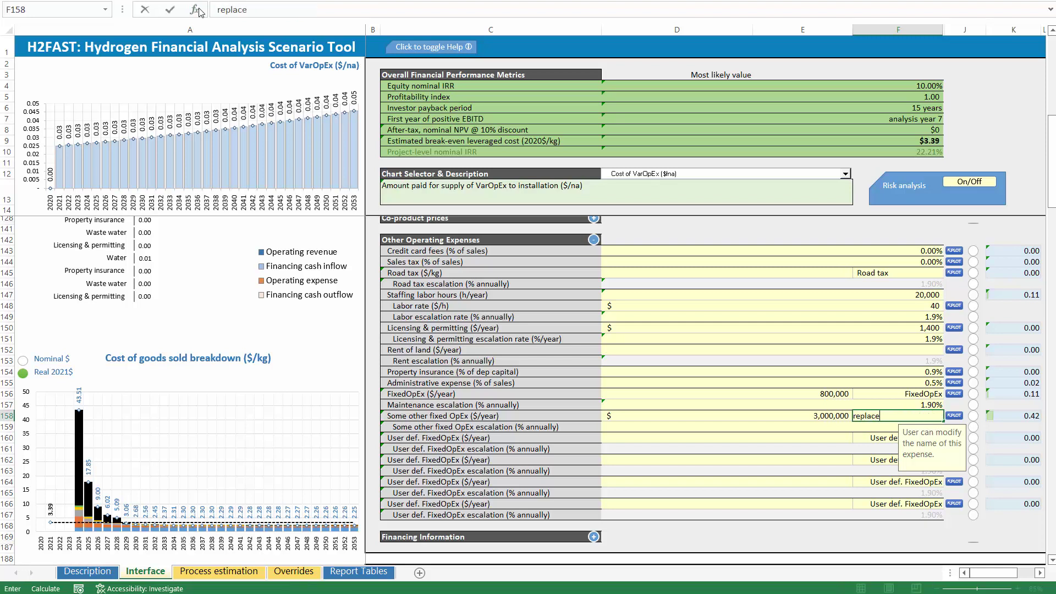
key(BackSpace)
key(BackSpace)
key(BackSpace)
key(BackSpace)
key(BackSpace)
text(O&M)
key(ctrl+Return)
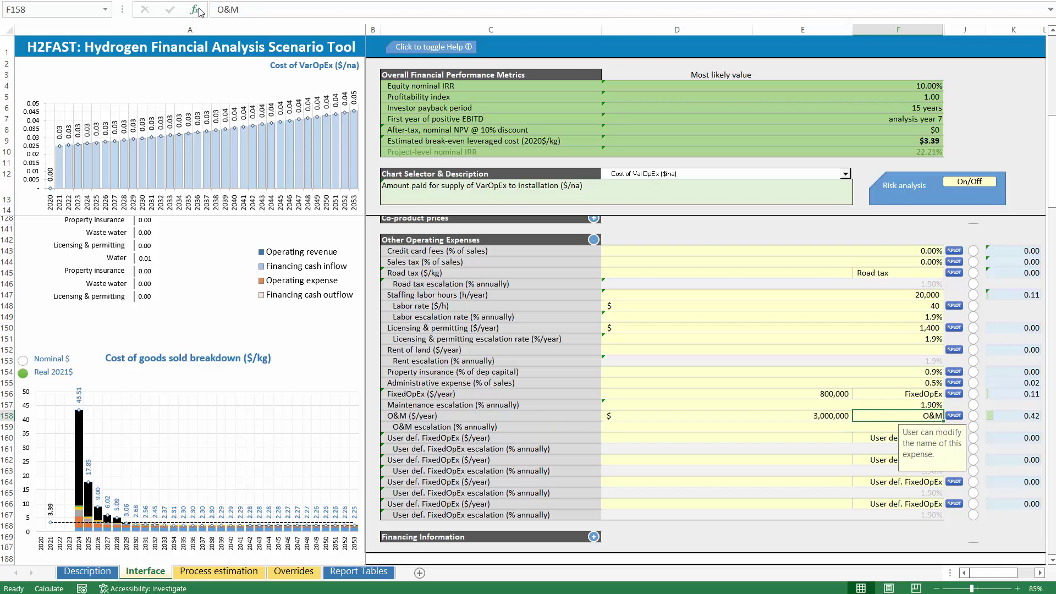
key(Left)
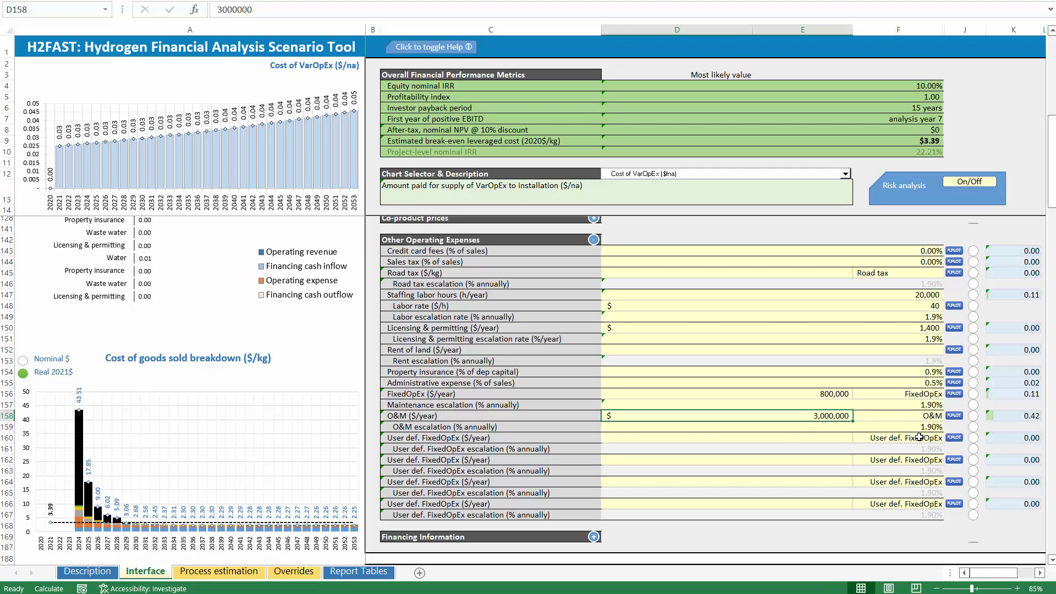
click(905, 414)
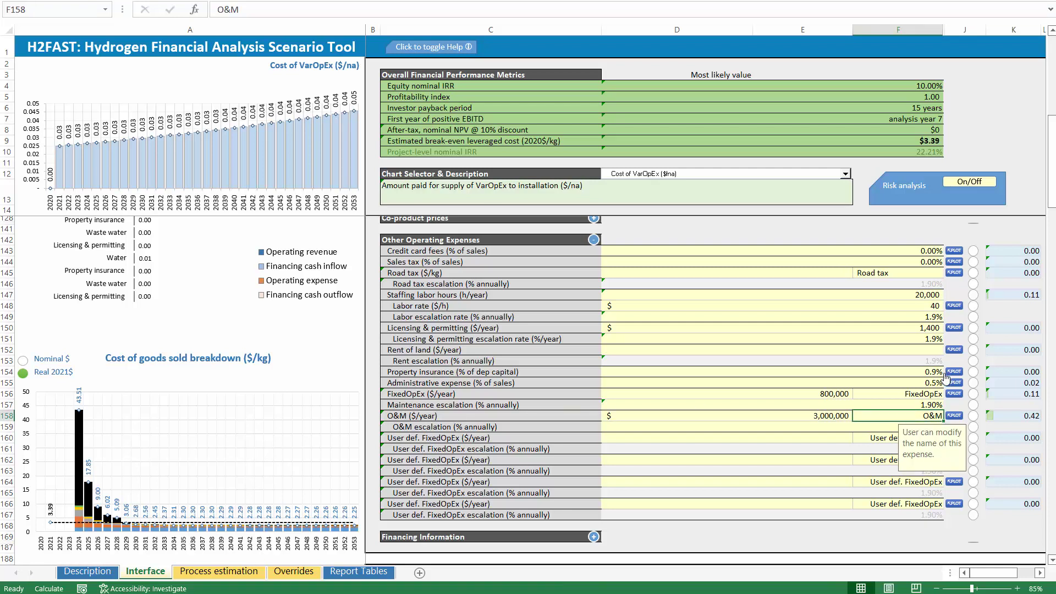
click(851, 429)
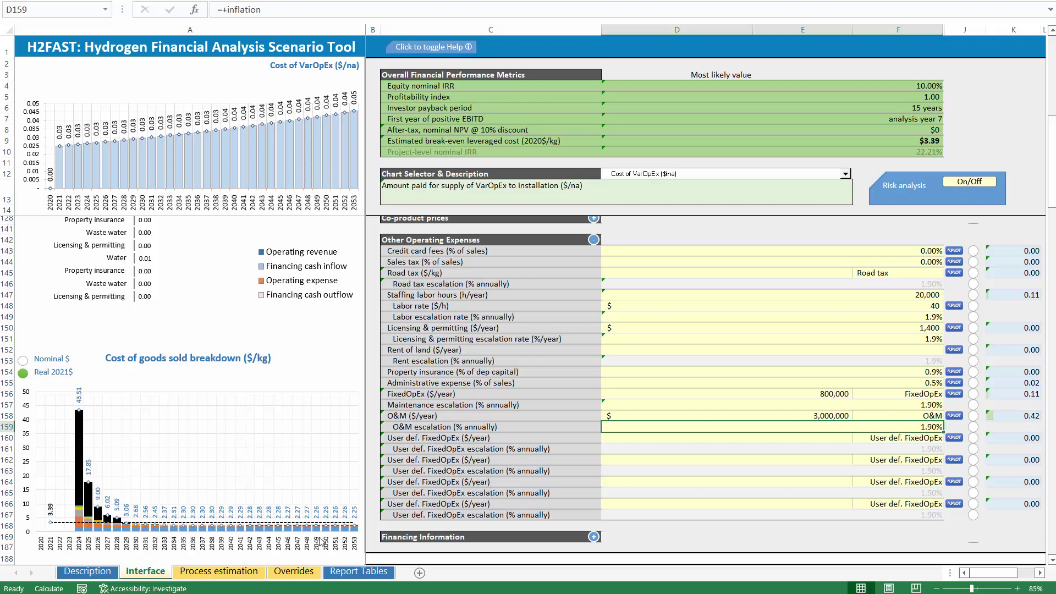
Step: On the Overrides sheet, enter an Electrolyzer refurbishment of 30% of initial capital for analysis year 8
click(279, 574)
click(165, 471)
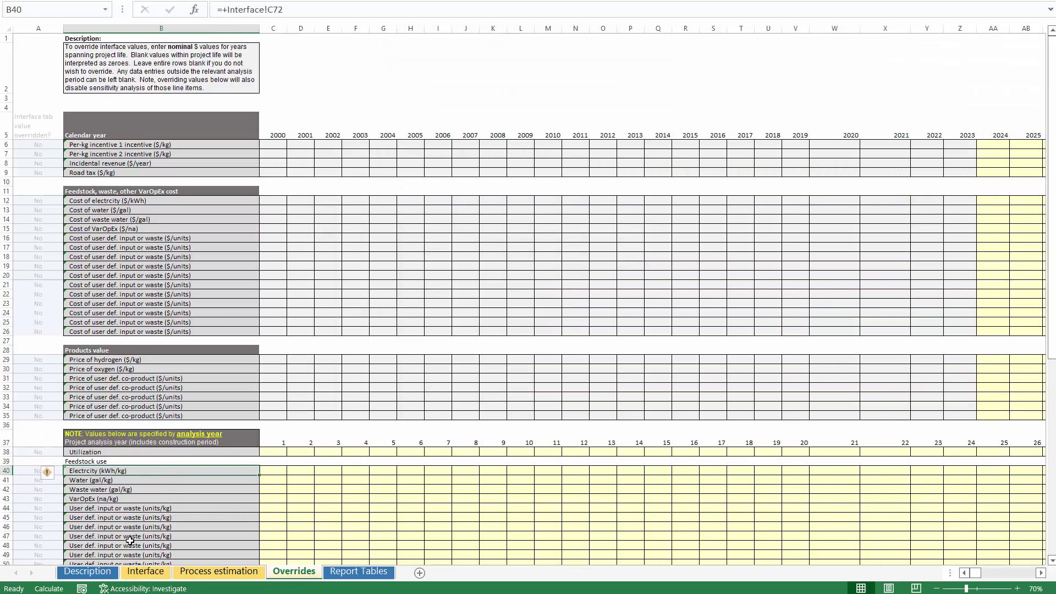
scroll(130, 541, down, 11)
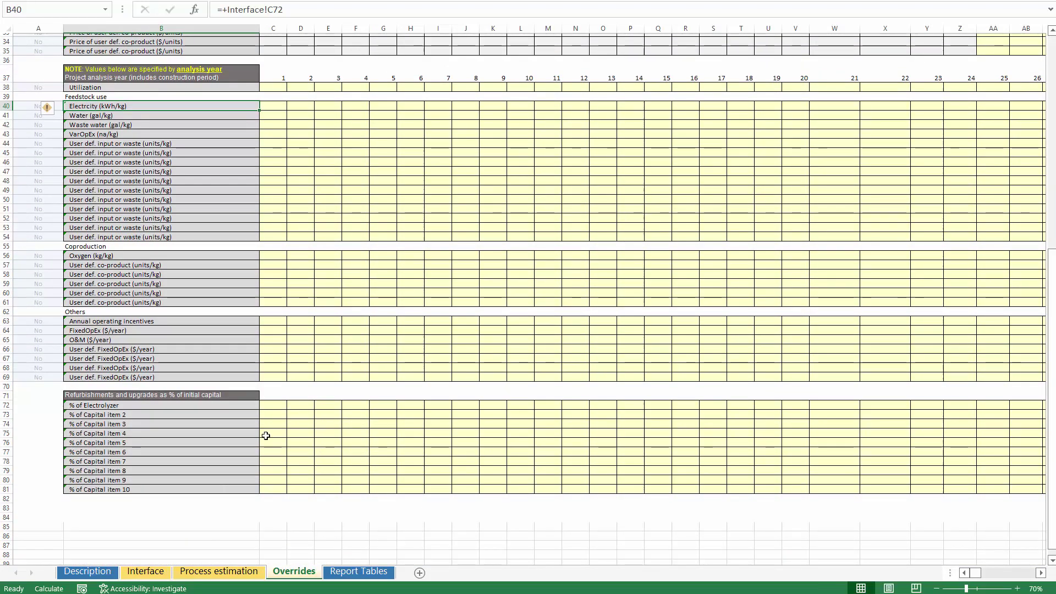
click(279, 404)
key(Right)
key(Right)
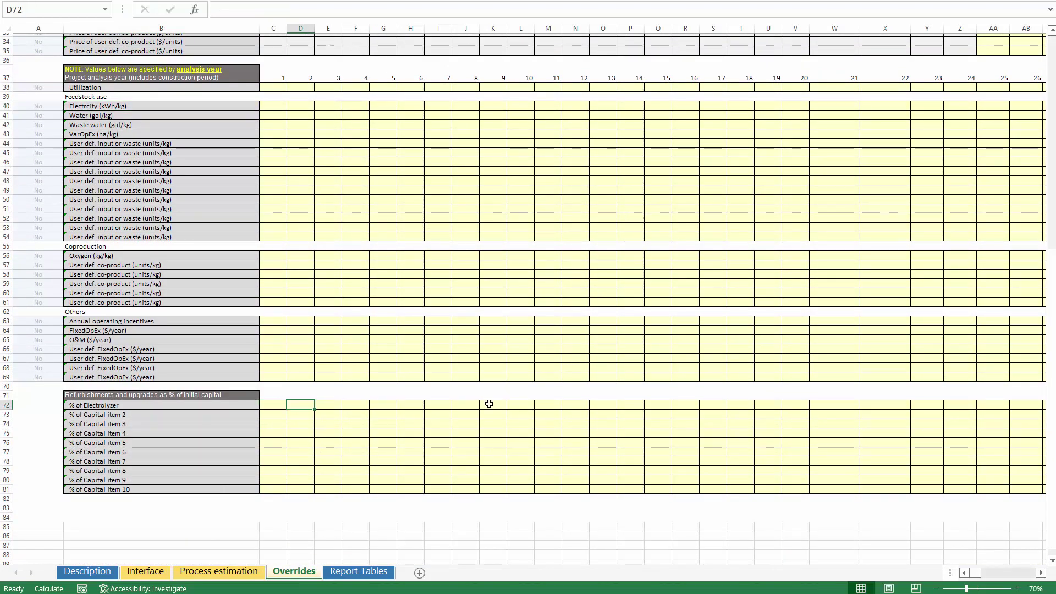
key(Right)
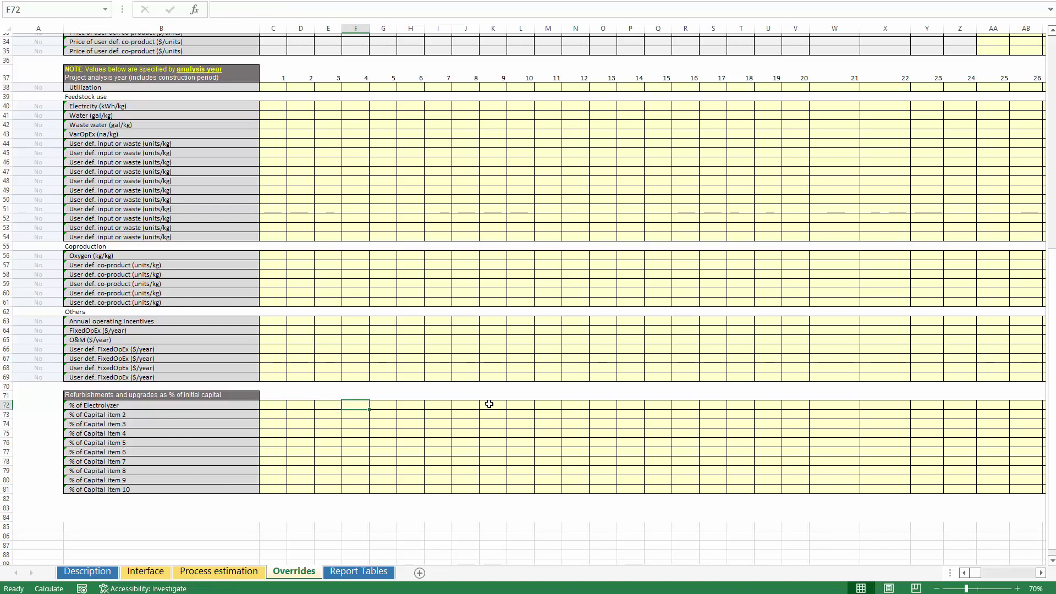
key(shift+Right)
key(shift+Right)
key(shift+Right)
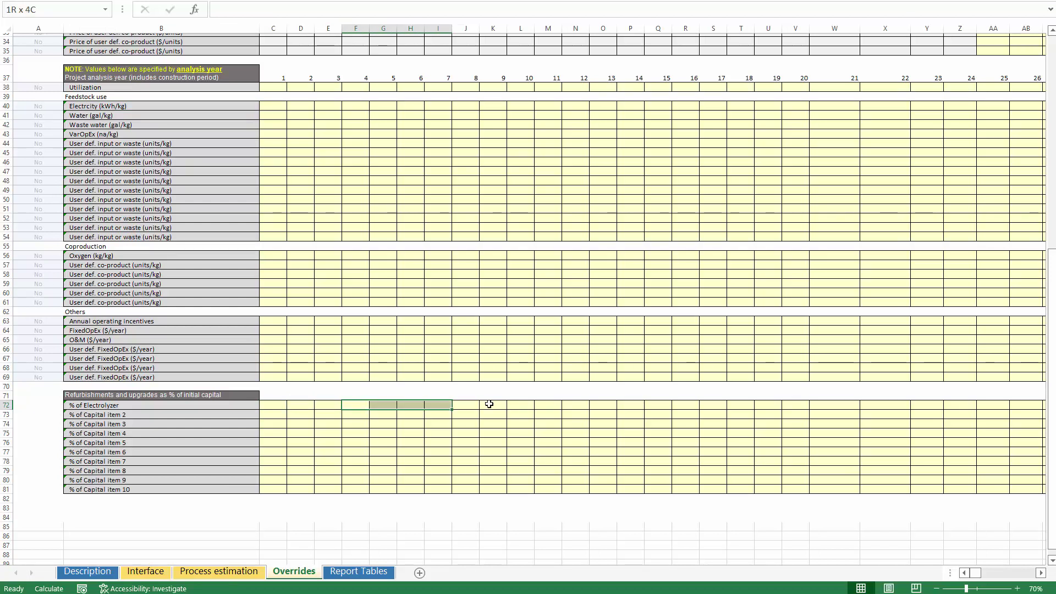
click(464, 404)
text(.)
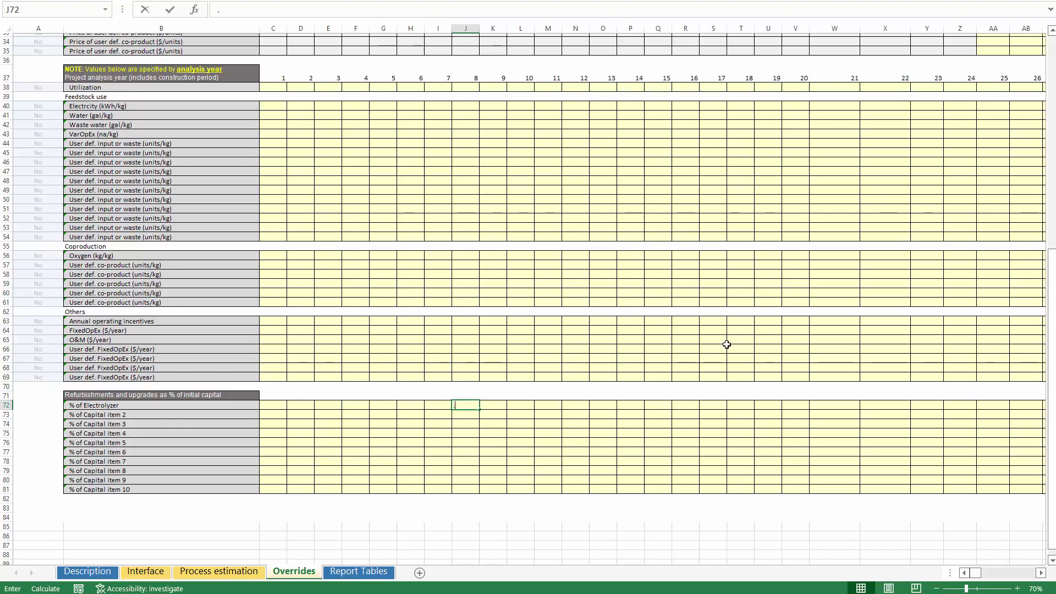
text(3)
Step: Enter another 30% Electrolyzer refurbishment for analysis year 13
key(Right)
key(Right)
key(Right)
key(Right)
key(Right)
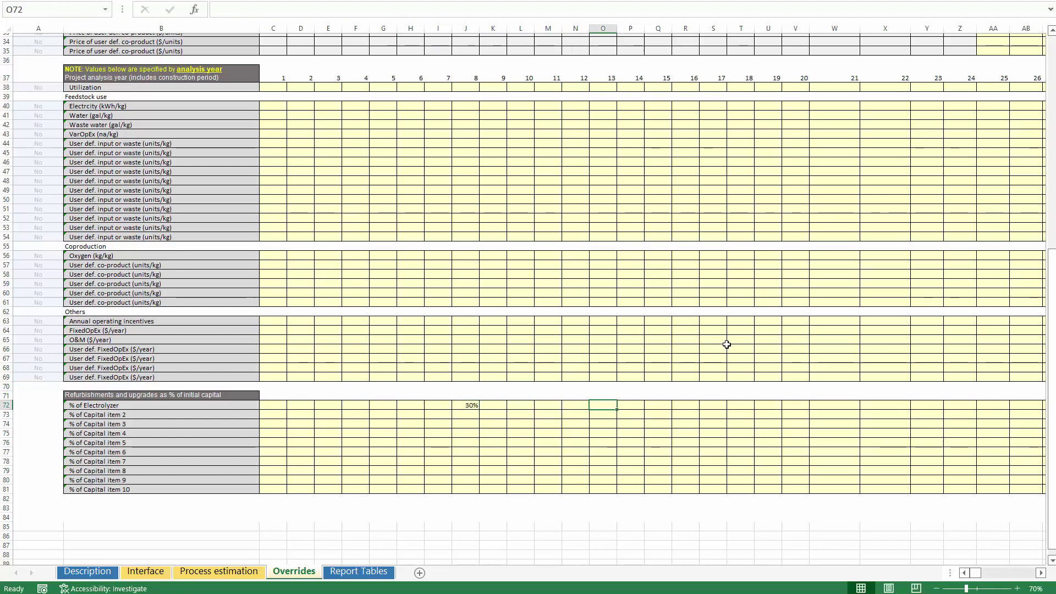
text(.3)
Step: Enter a third Electrolyzer refurbishment of 30% for analysis year 18
key(Right)
key(Right)
key(Right)
key(Right)
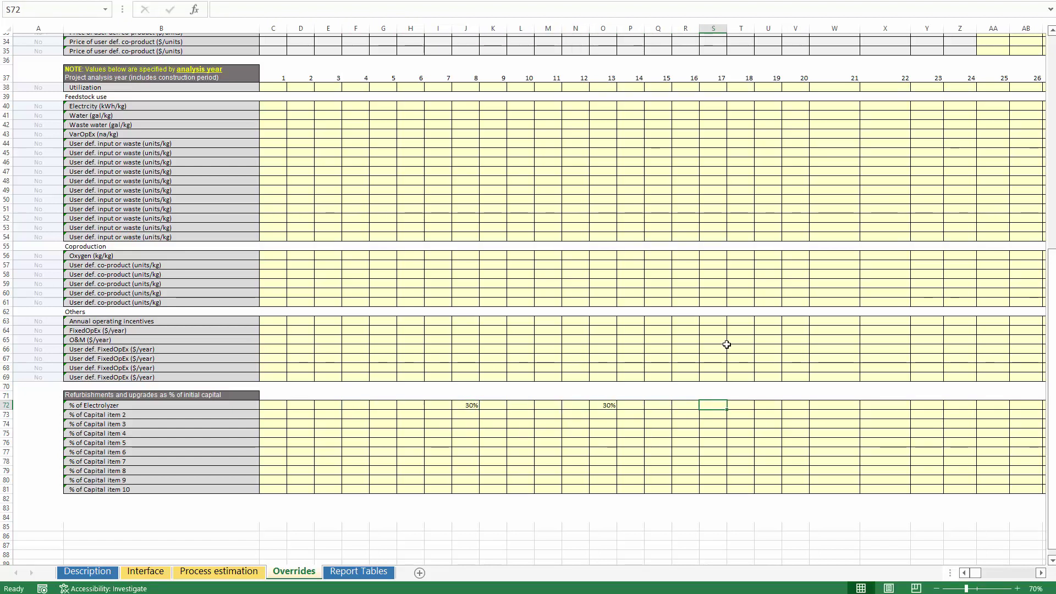
key(Tab)
text(.3)
key(Return)
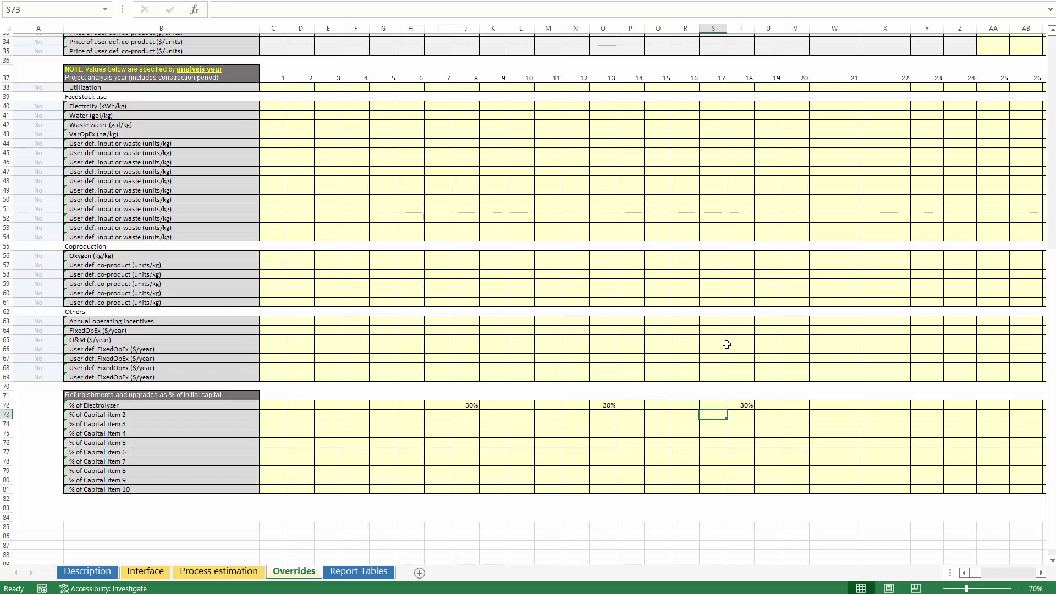
scroll(836, 358, down, 1)
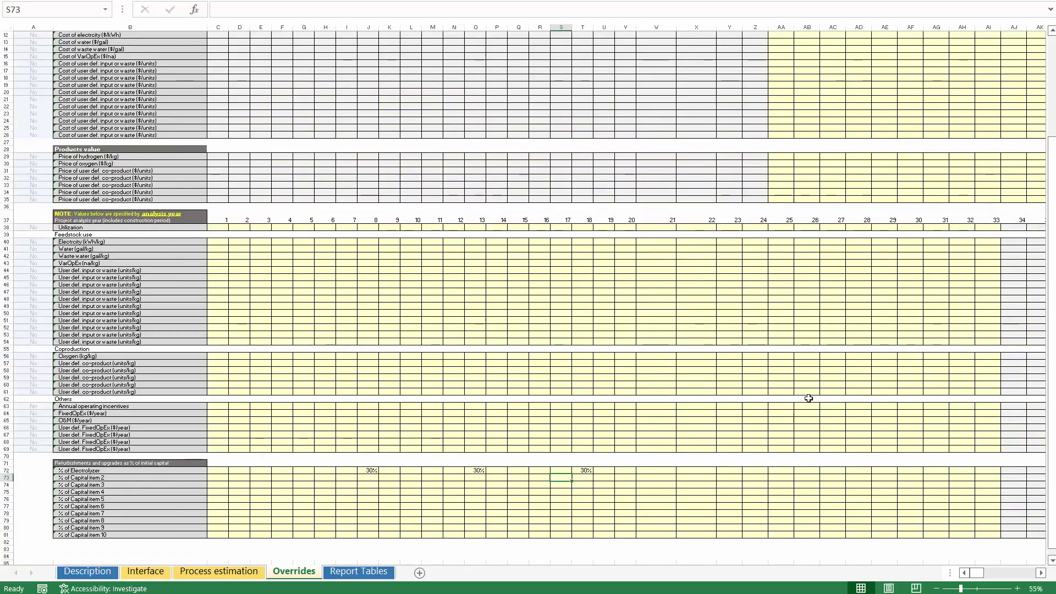
Step: Enter a fourth Electrolyzer refurbishment for analysis year 25, at 20% of initial capital
click(777, 470)
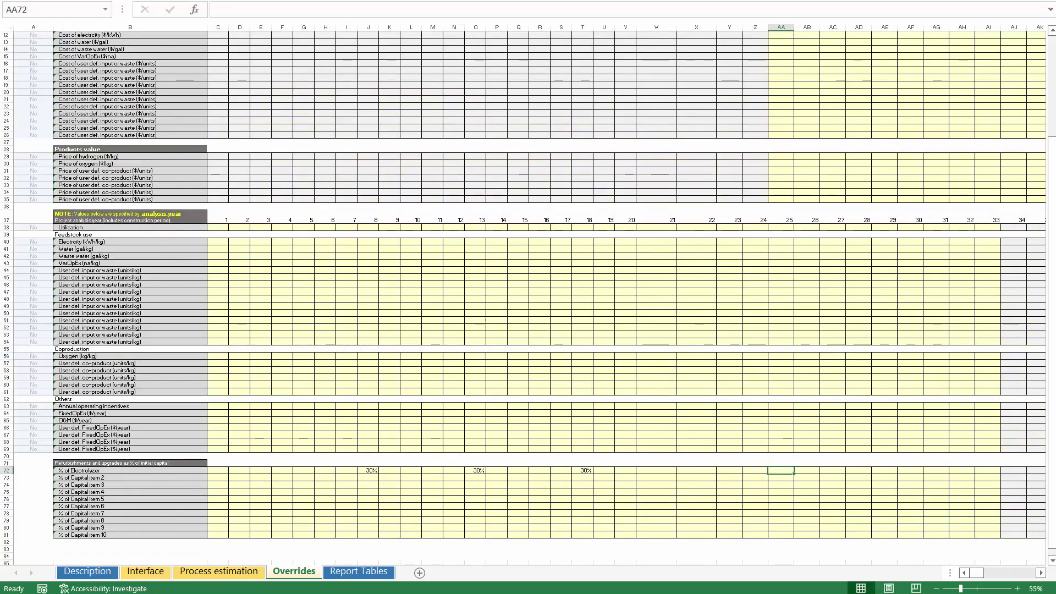
text(.3)
key(Return)
key(Up)
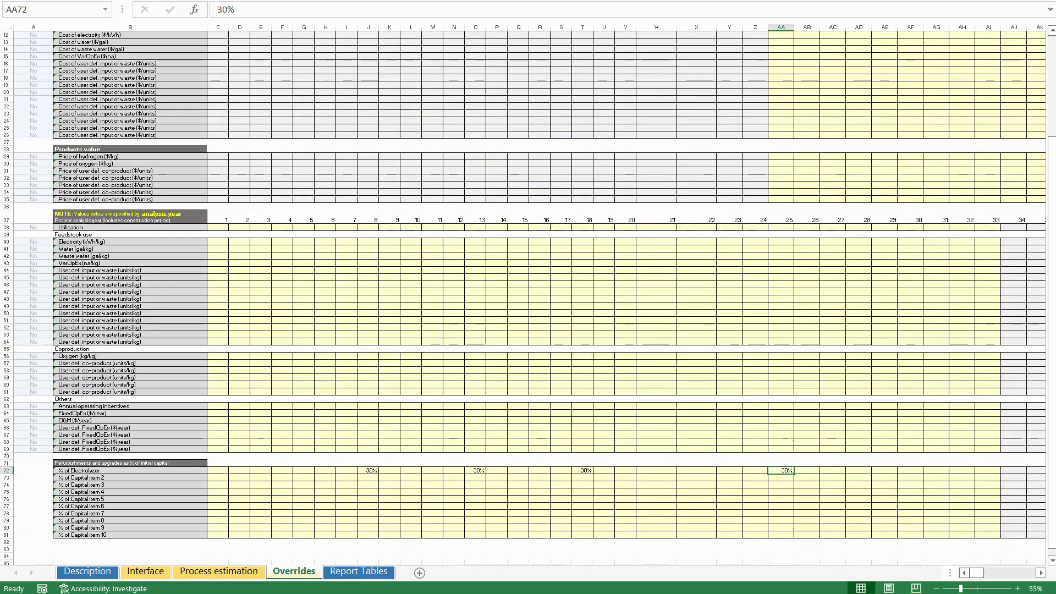
text(.2)
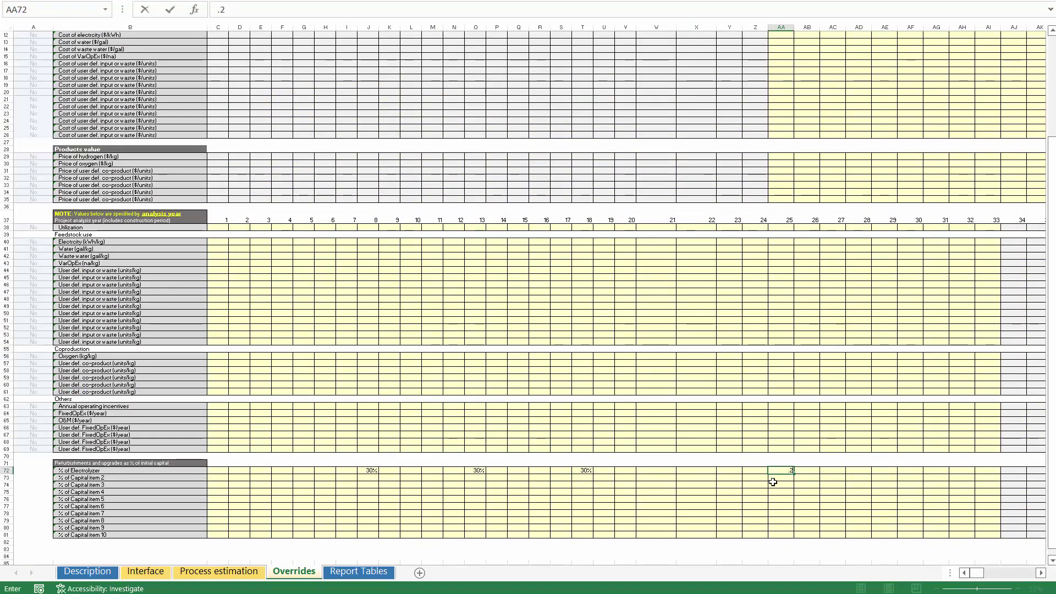
key(Return)
click(784, 470)
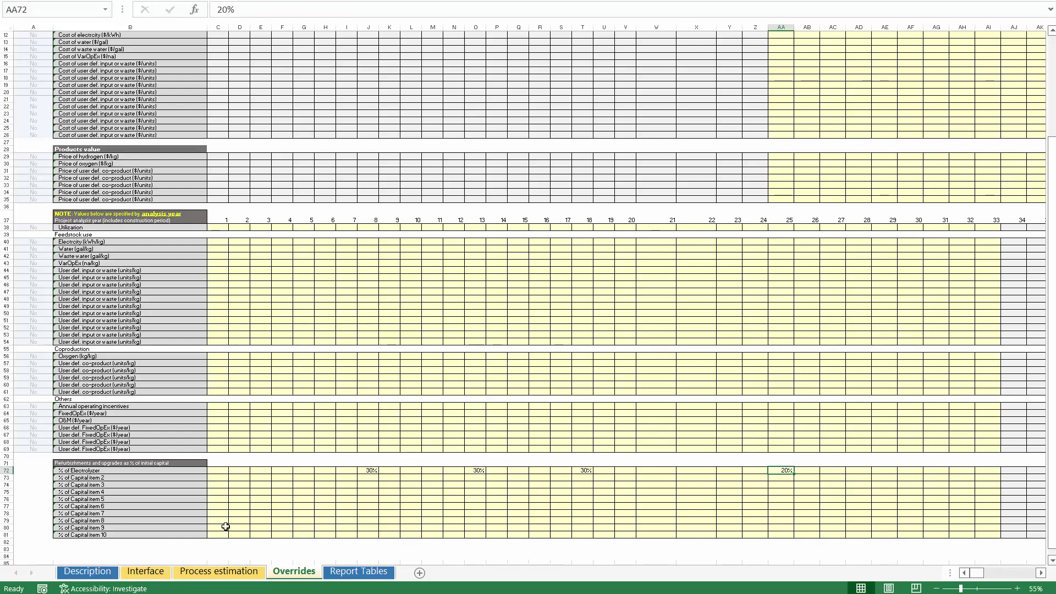
Step: On the Interface sheet, expand CapEx Specification and plot the capital expenditure for the Electrolyzer
click(146, 572)
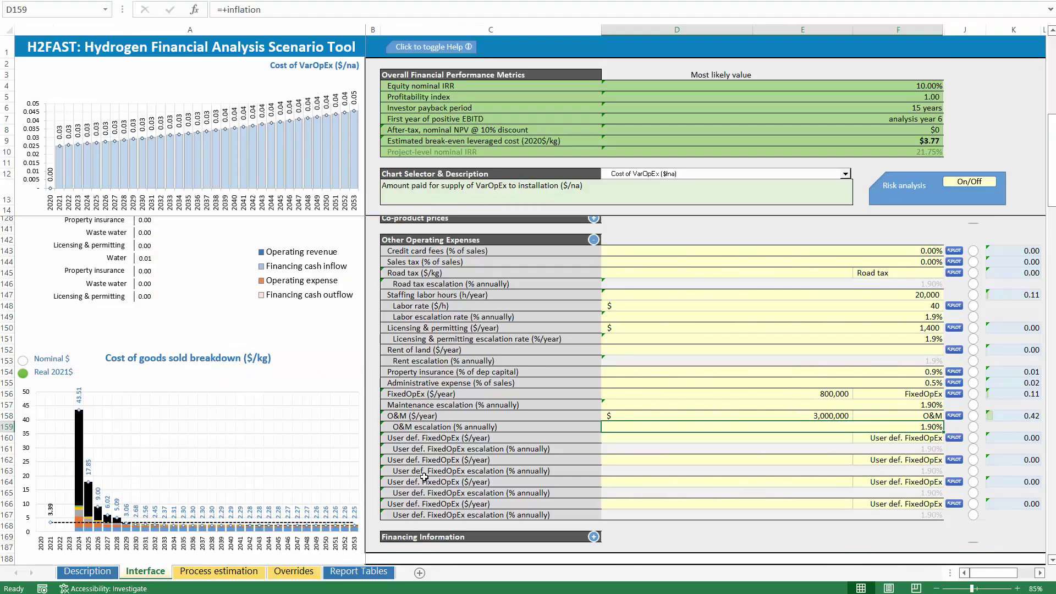
click(846, 174)
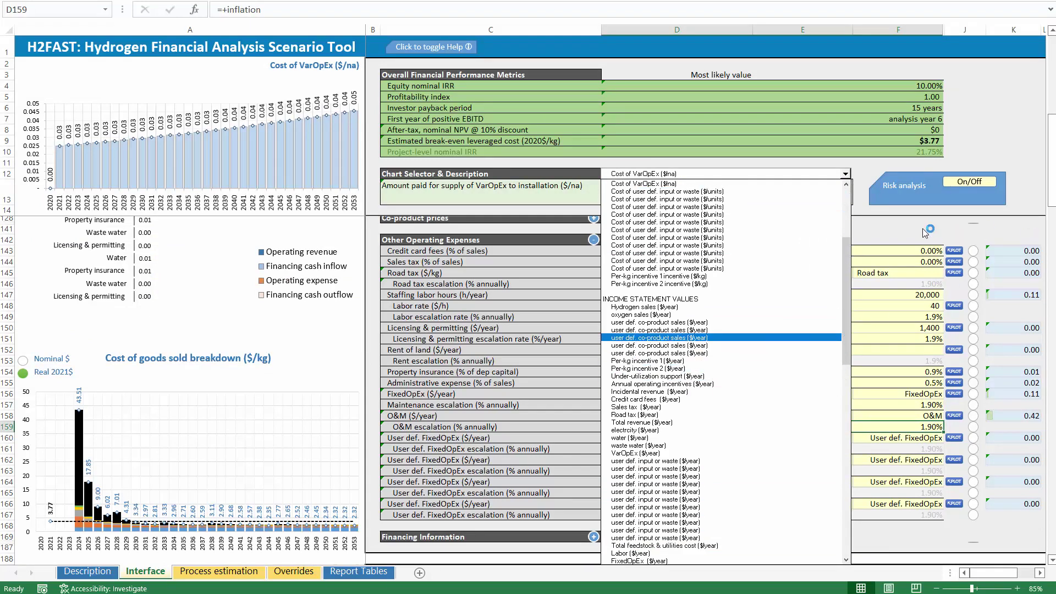
click(909, 238)
scroll(901, 214, up, 8)
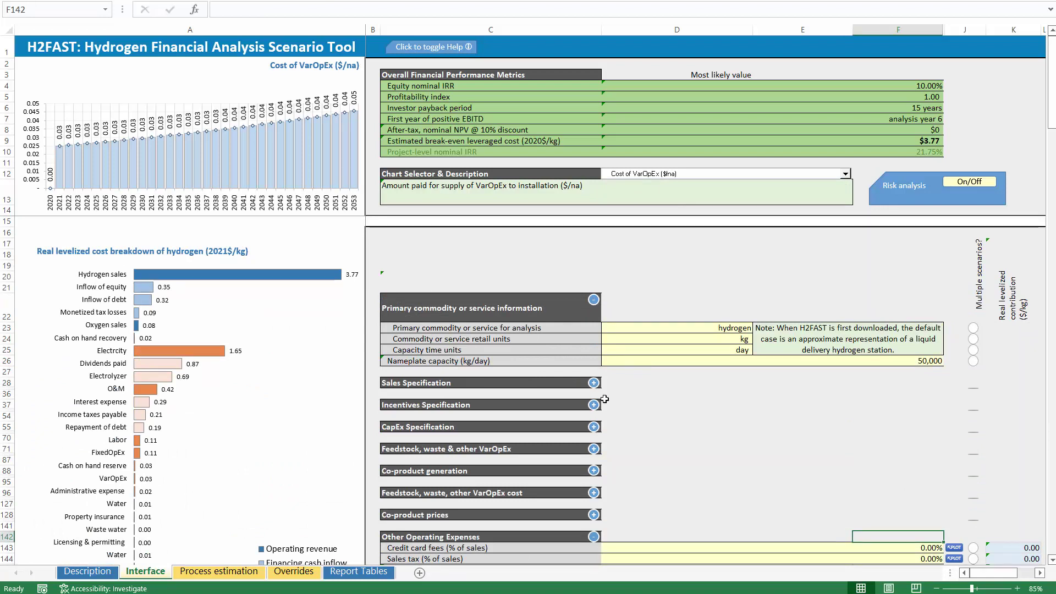
click(594, 427)
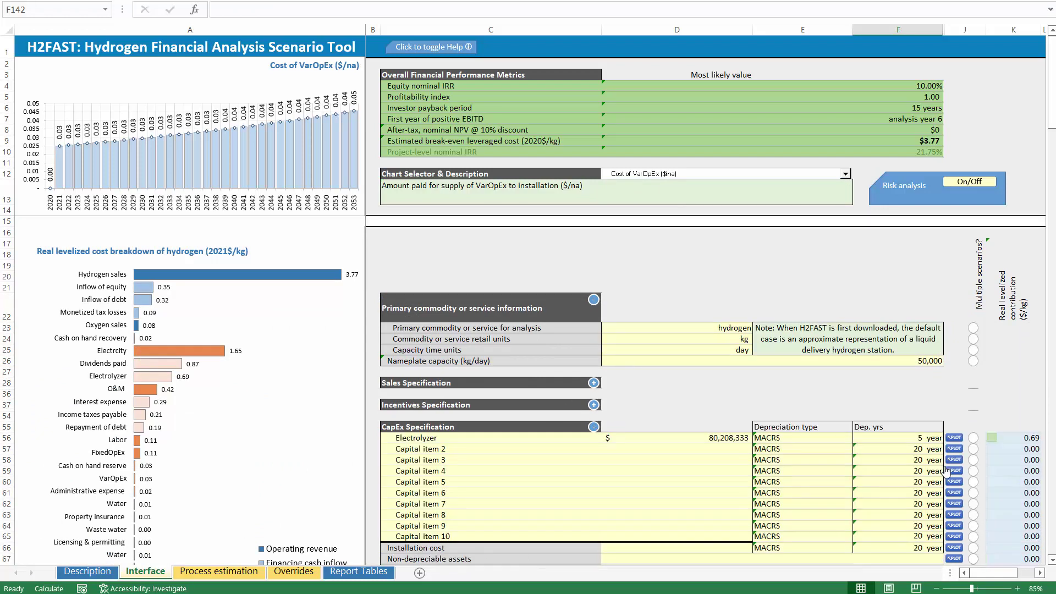
click(974, 438)
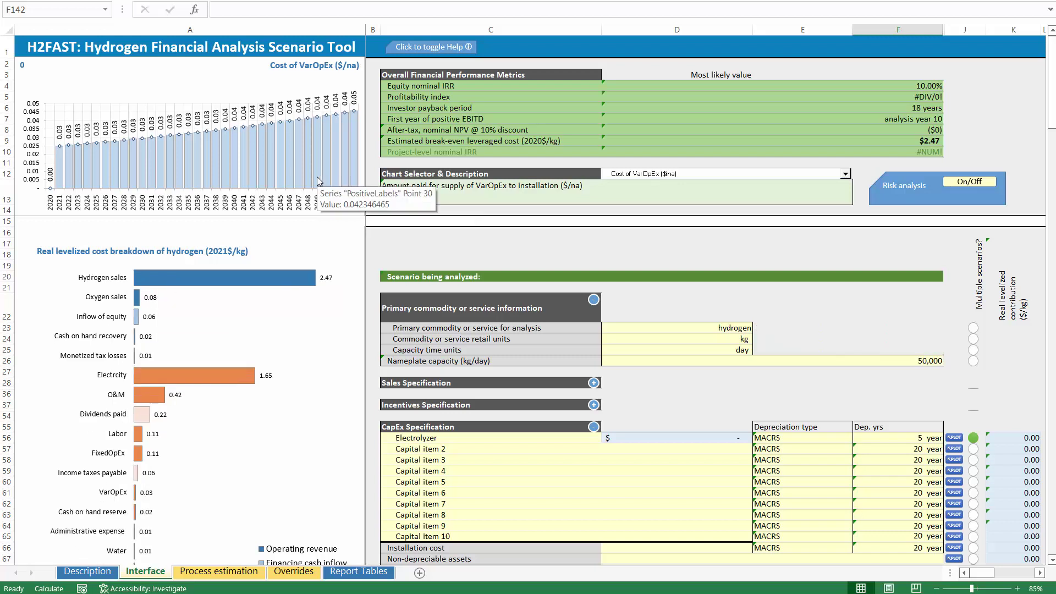
click(954, 438)
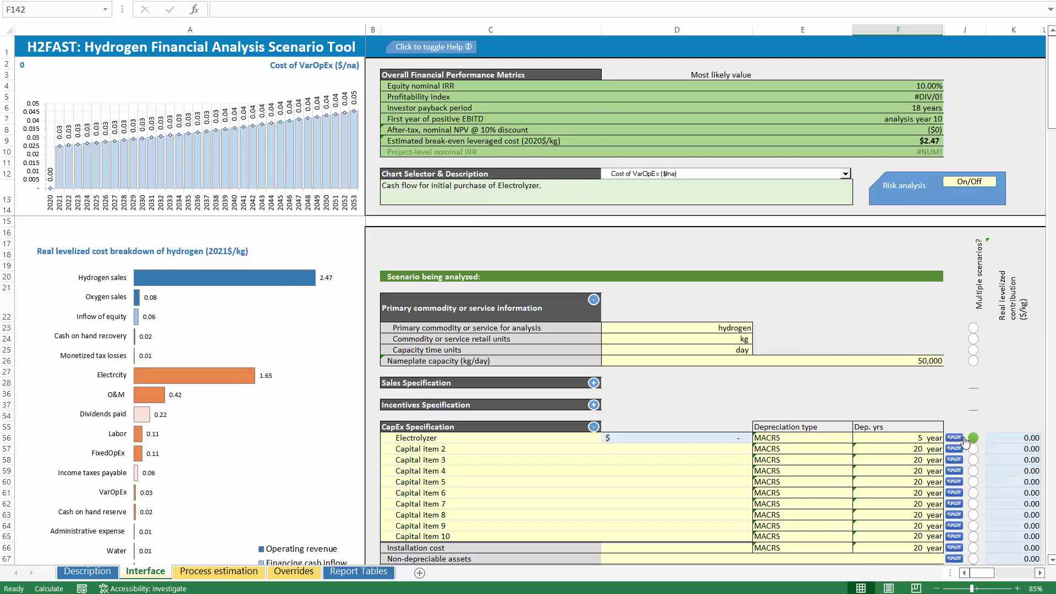
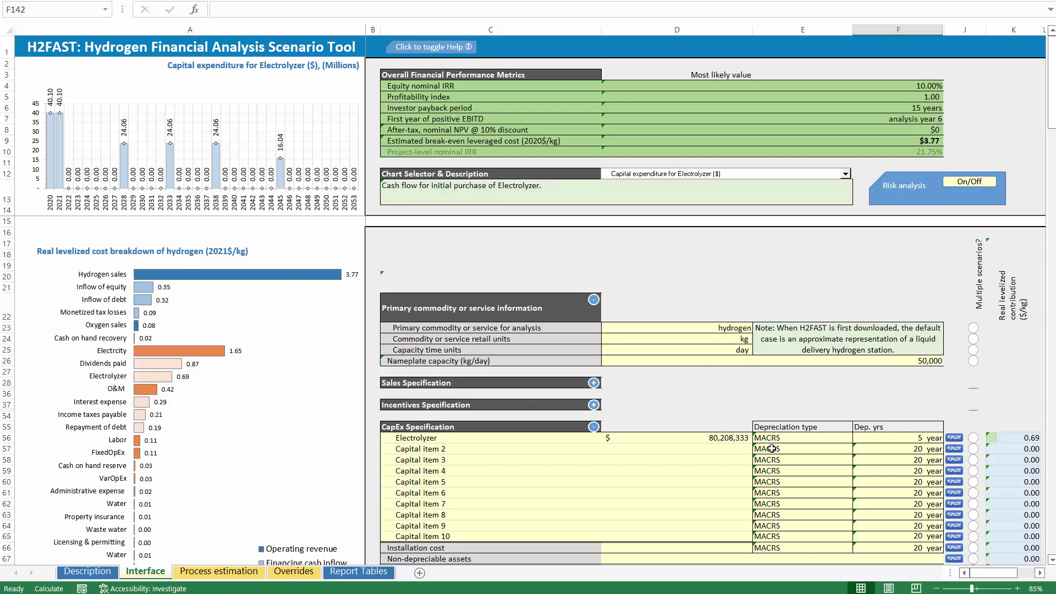
Step: Switch the displayed chart to Depreciation ($/year) and examine how the refurbishments are depreciated
scroll(800, 461, down, 15)
scroll(800, 461, up, 10)
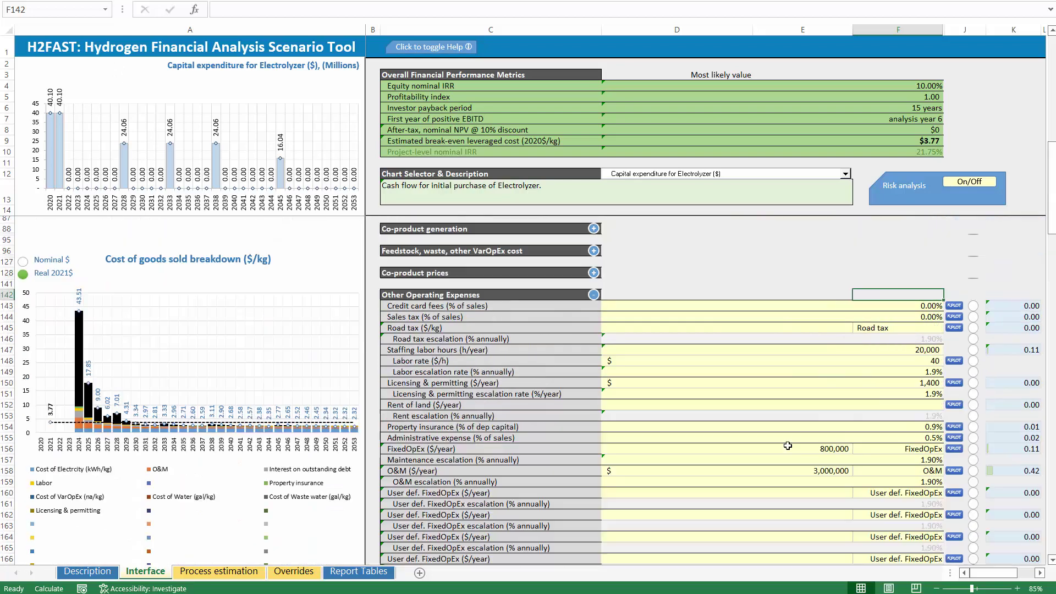
click(846, 175)
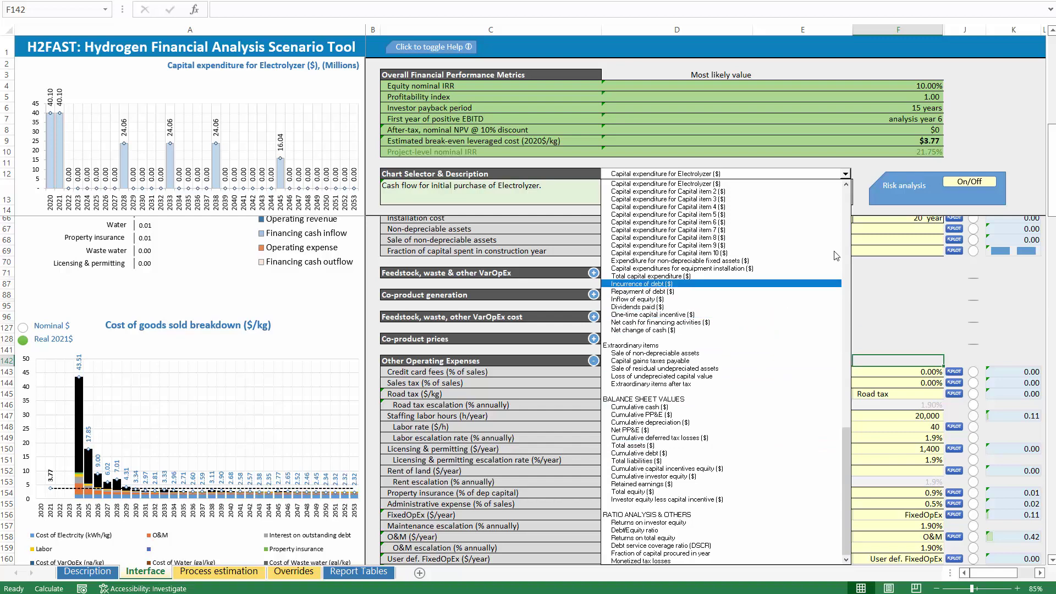
click(846, 189)
click(637, 485)
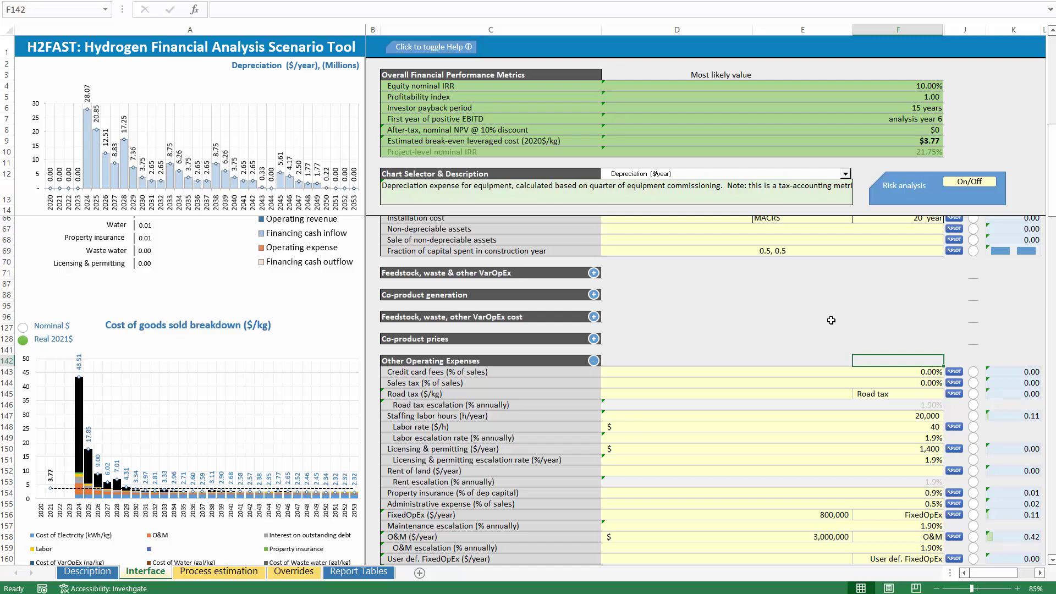
scroll(816, 313, down, 4)
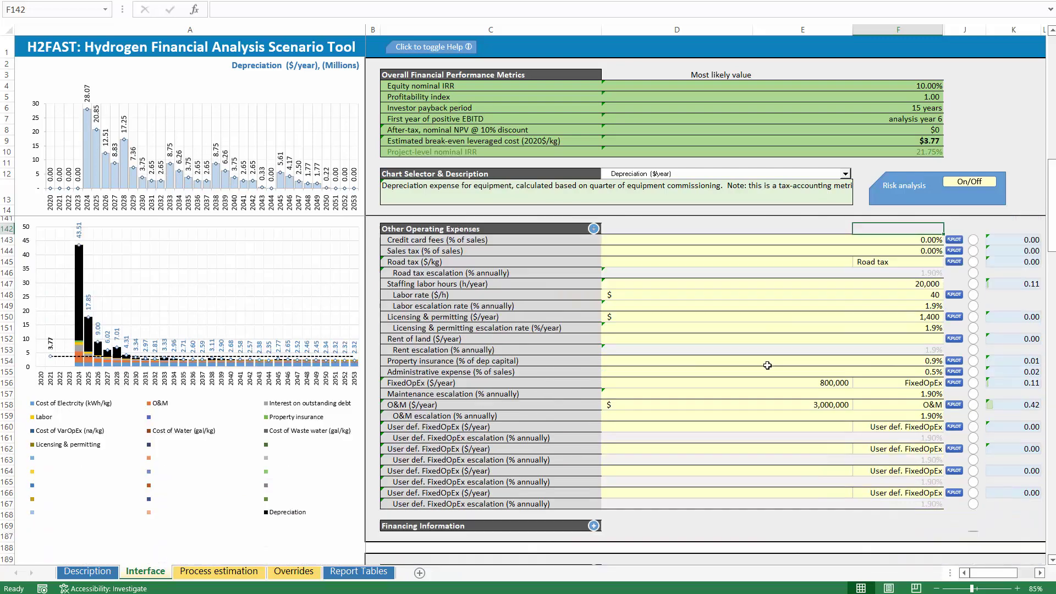
Step: Clear all Electrolyzer refurbishment percentages on the Overrides sheet and return to the Interface sheet
click(295, 572)
drag(323, 472, 870, 473)
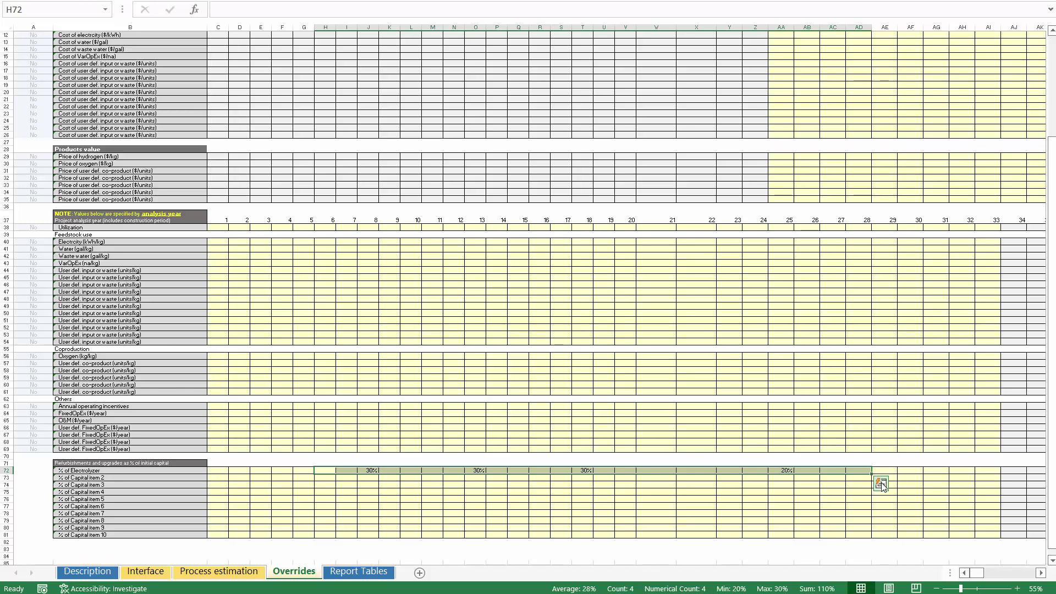
key(Delete)
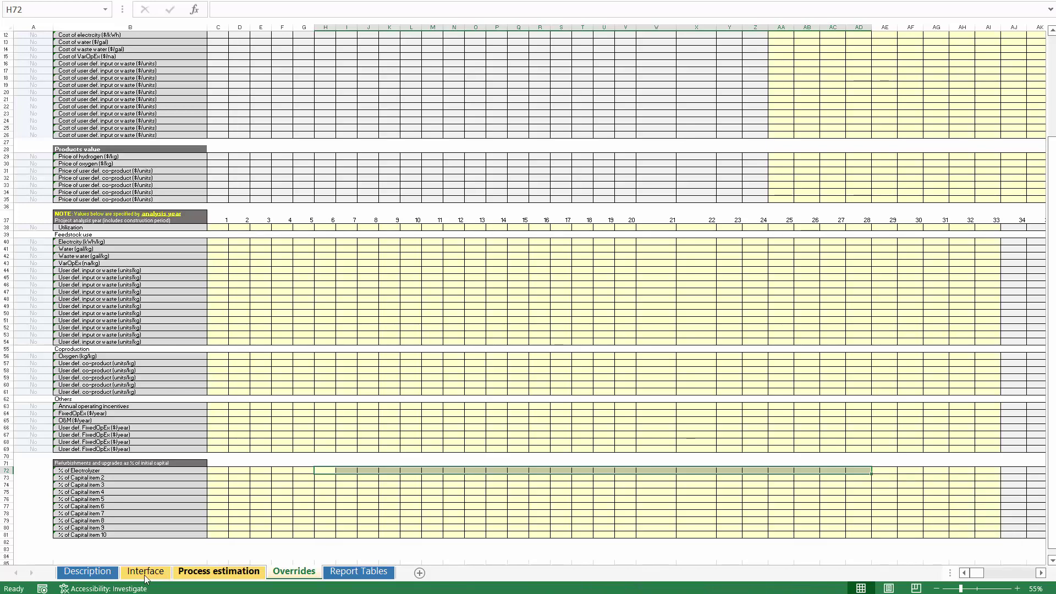
click(146, 573)
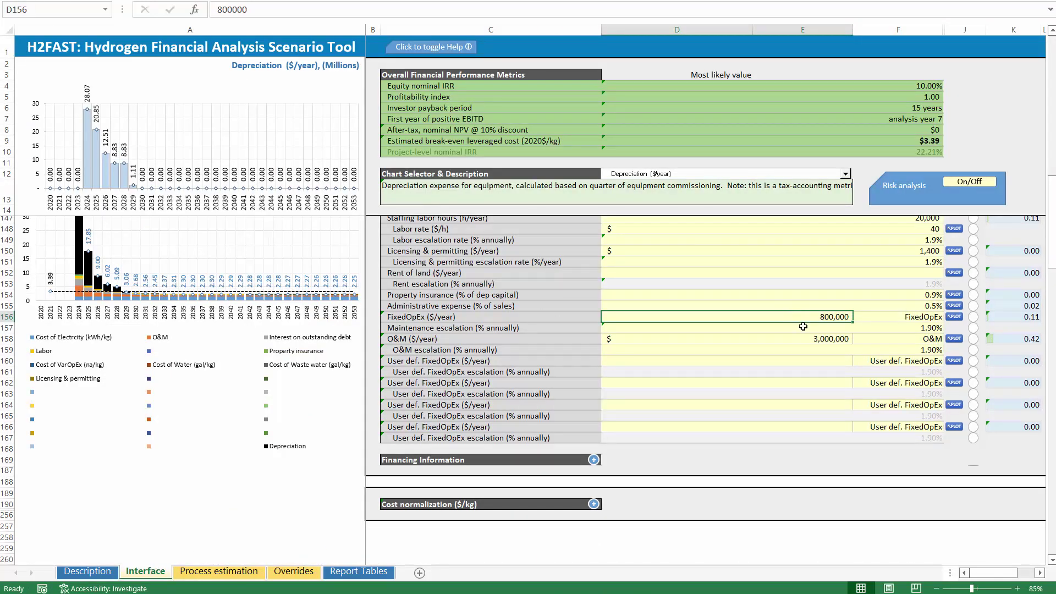
Step: Set the annual O&M escalation to 0% and plot the O&M expense by year
drag(806, 322, 808, 324)
click(574, 227)
scroll(715, 295, up, 2)
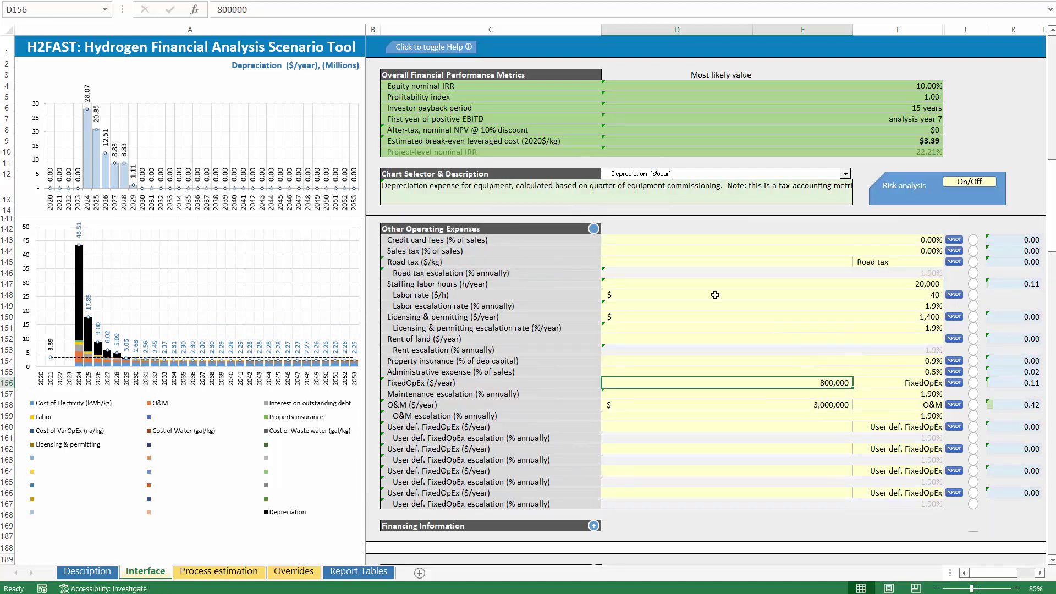
click(879, 429)
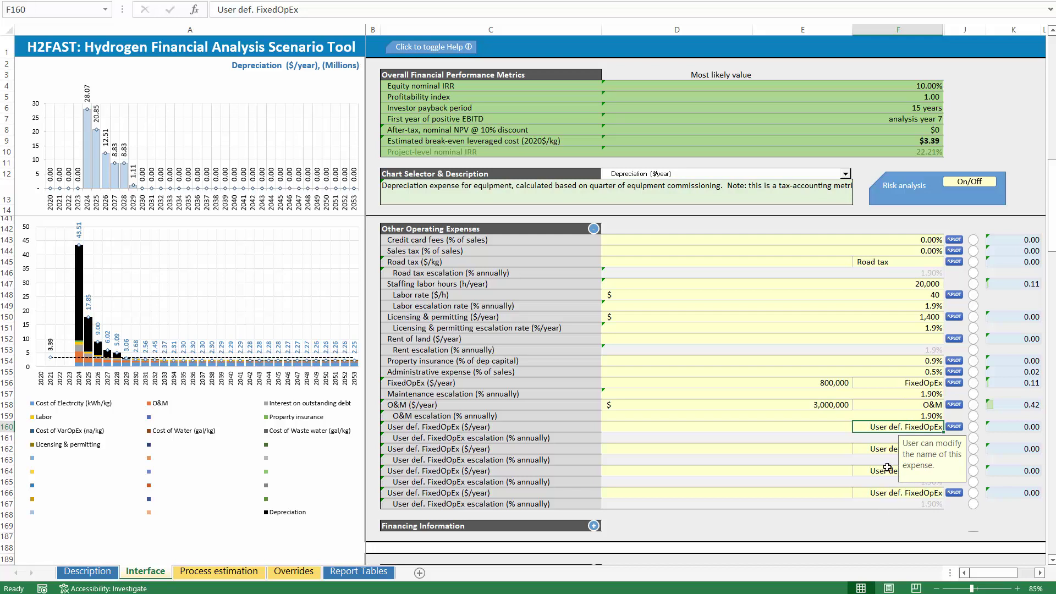
click(907, 385)
click(898, 428)
click(888, 417)
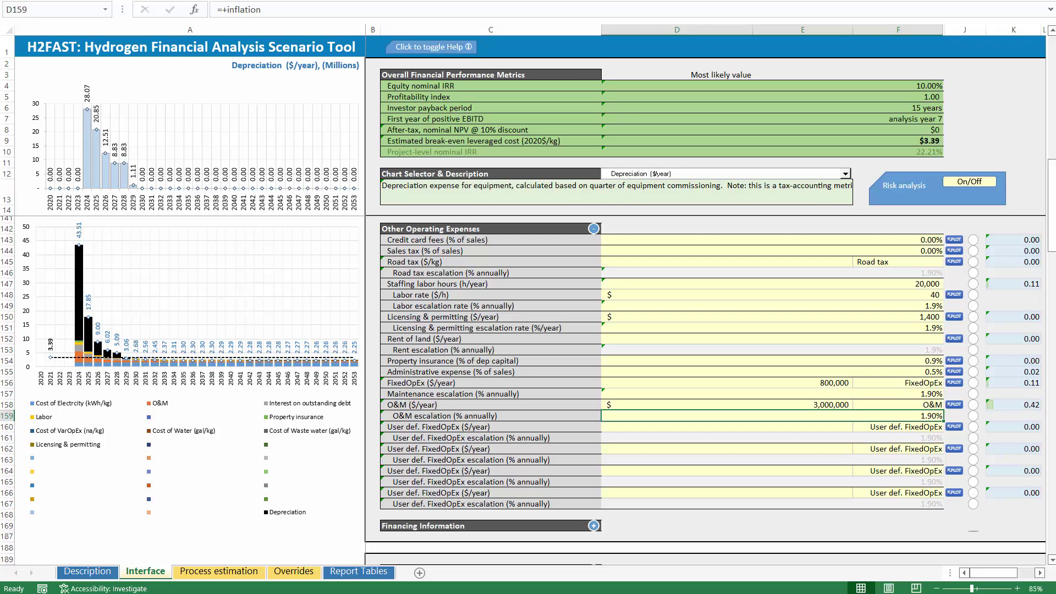
text(0)
key(Return)
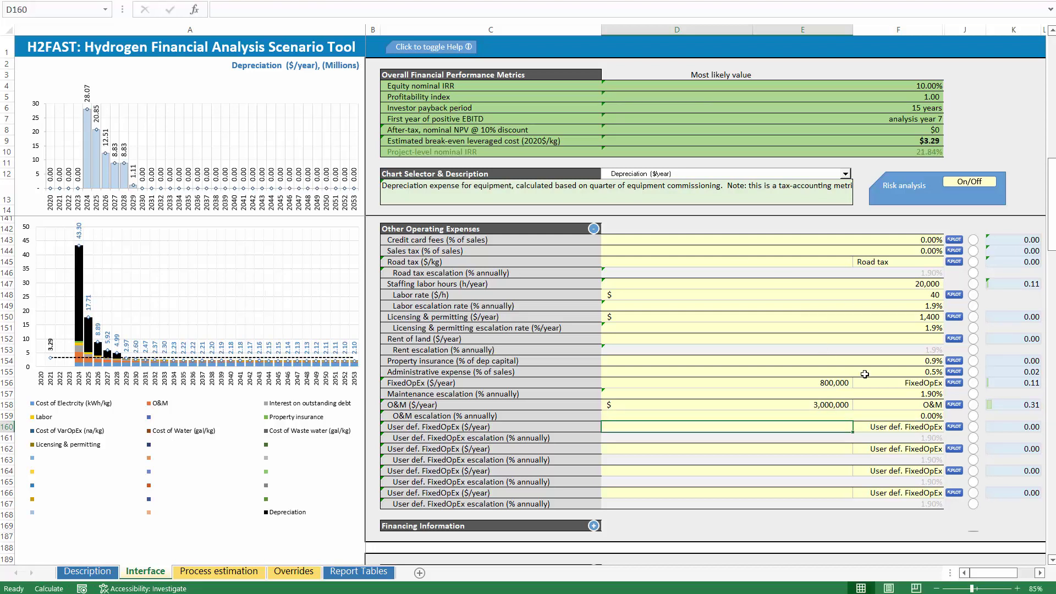
click(954, 406)
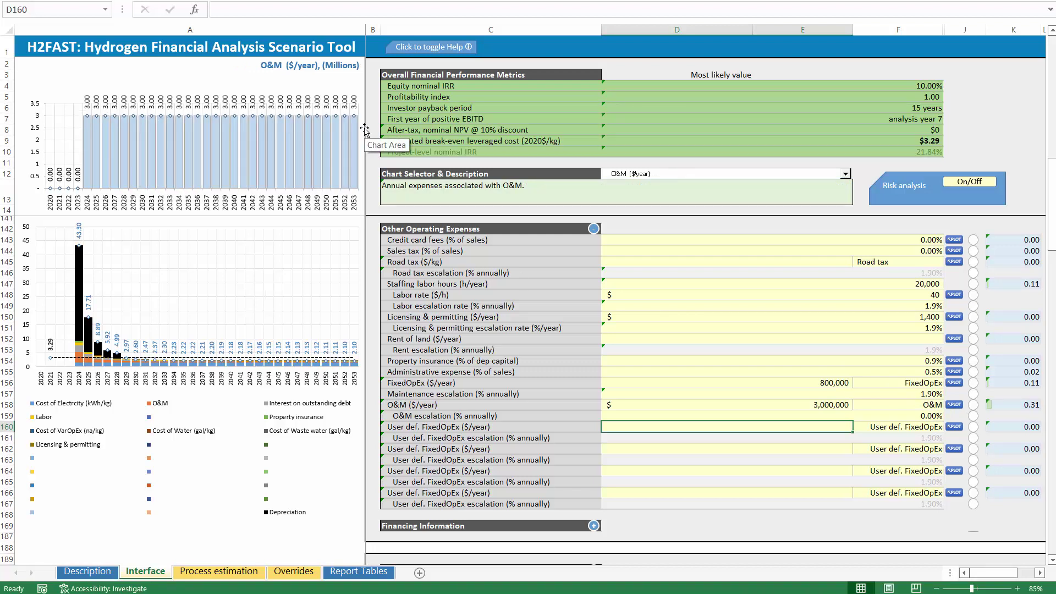
Step: Link the annual O&M escalation to the inflation rate with the formula =inflation
key(Up)
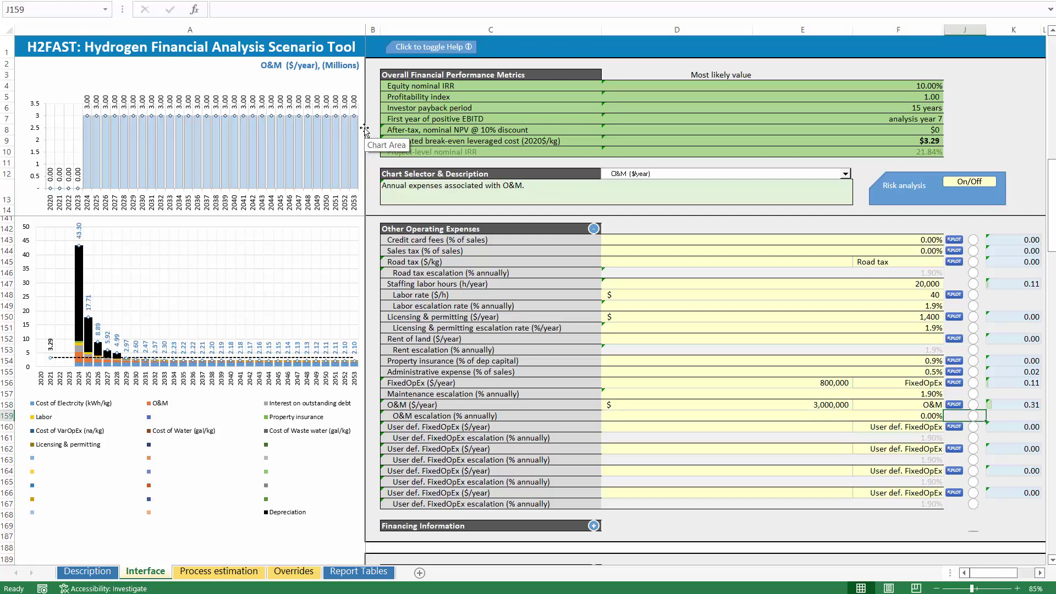
text(=)
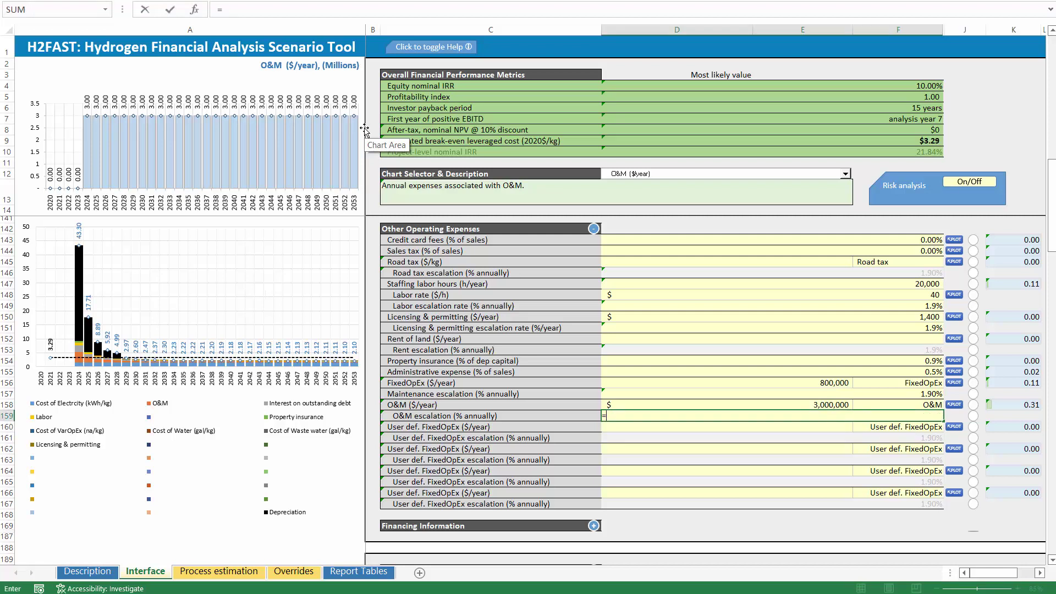
text(inflation)
key(Return)
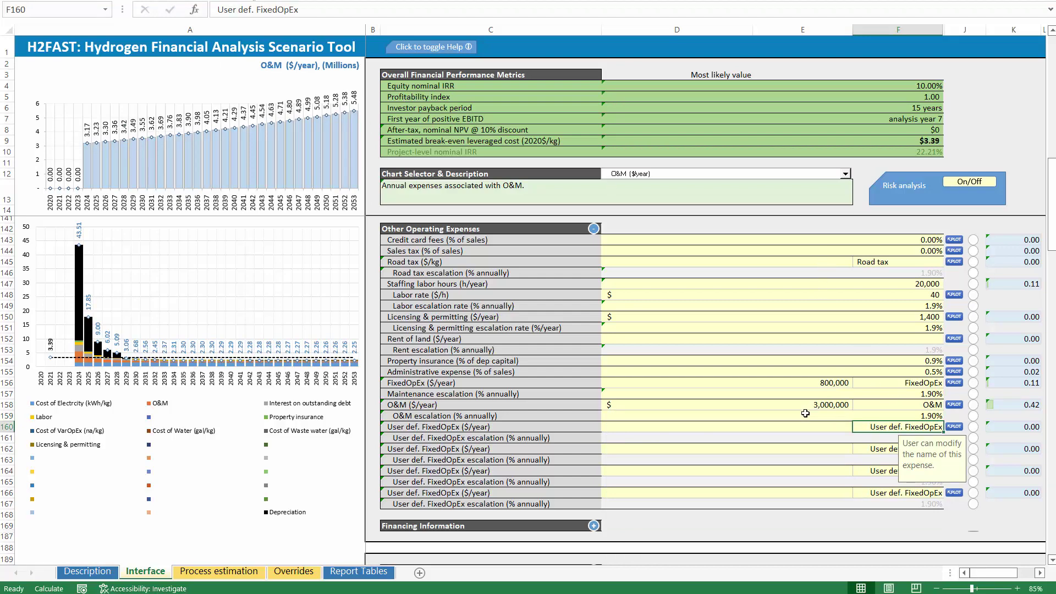
Step: Rename the 800,000 $/year FixedOpEx expense "Maintenance"
scroll(805, 414, down, 2)
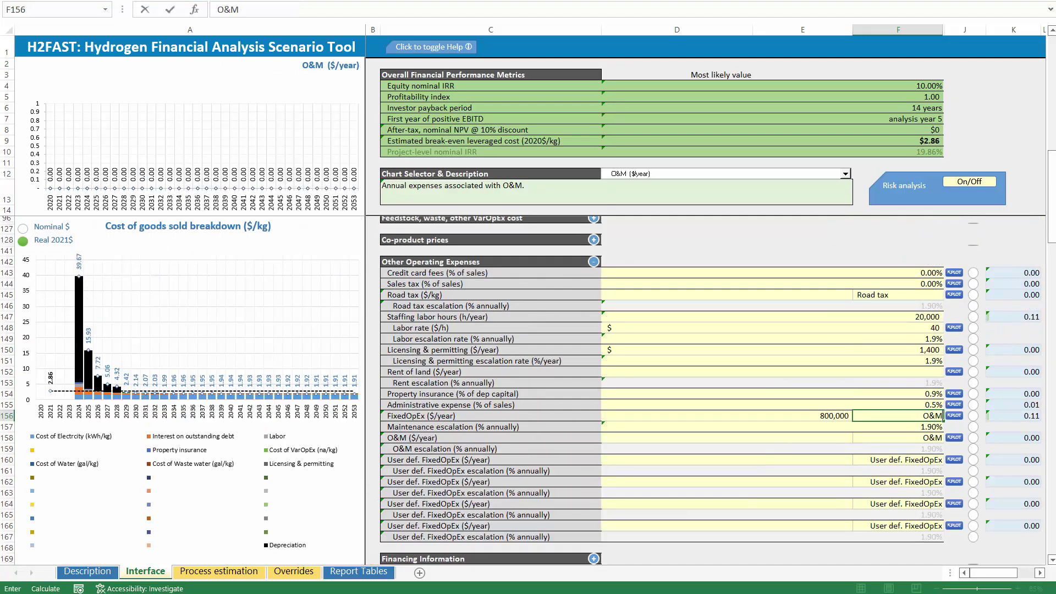
key(Left)
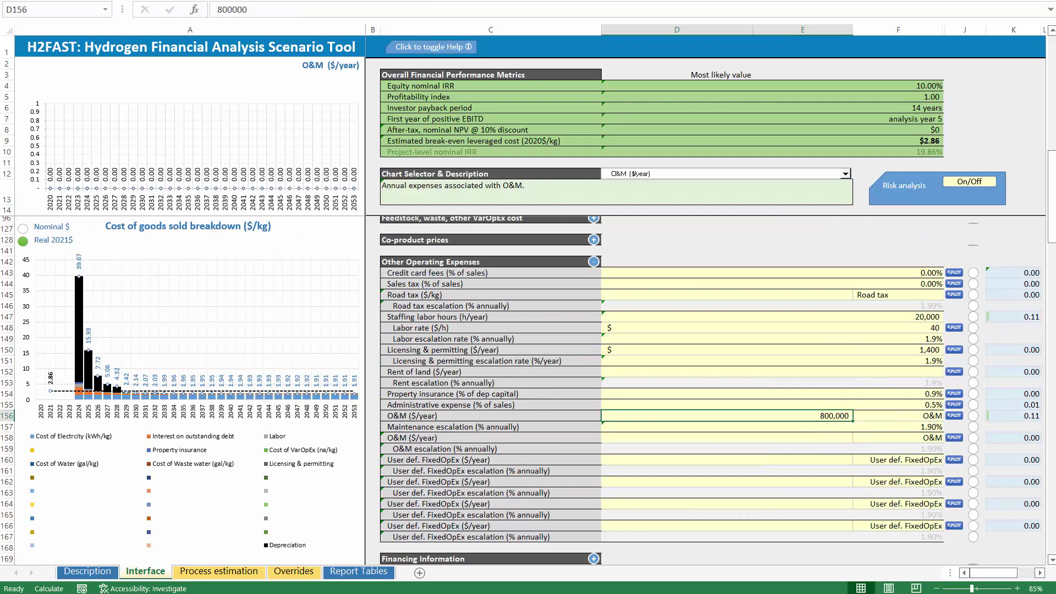
key(Right)
text(Maintenanc)
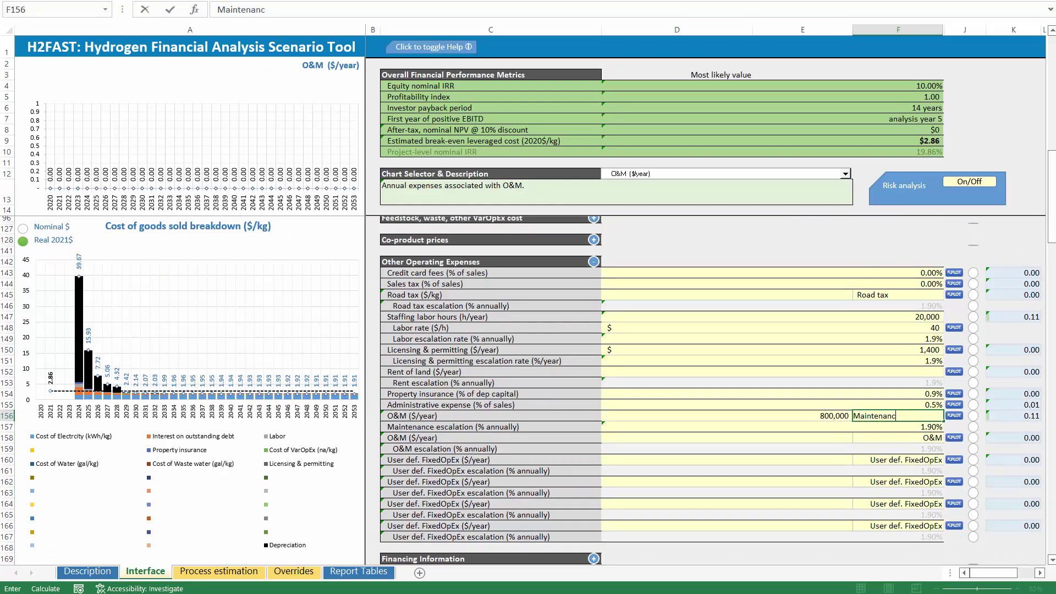
text(e)
key(Return)
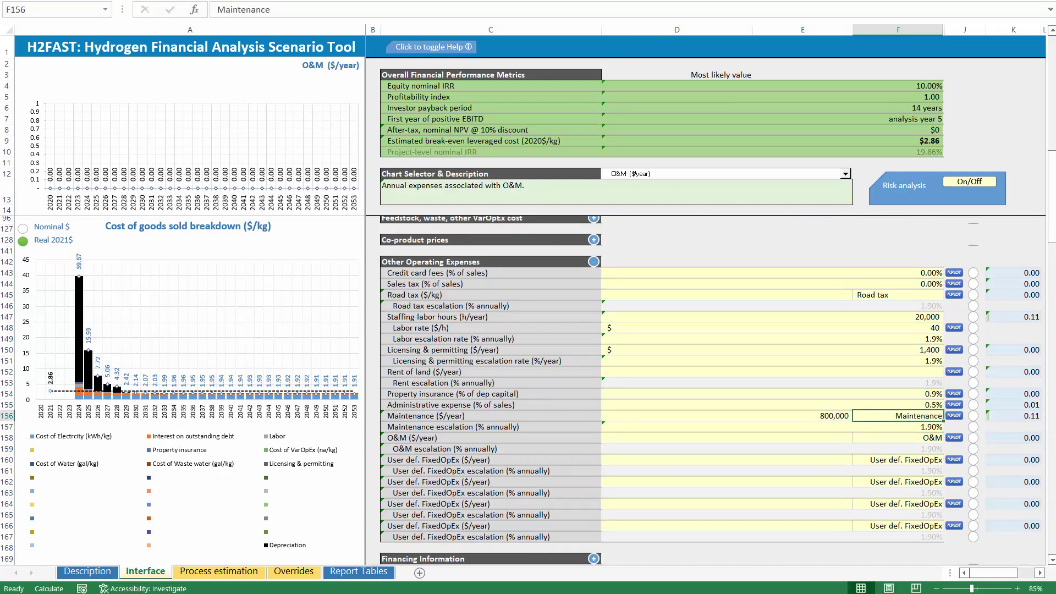
Step: Calculate the annual Maintenance expense as the FixedOpEx percentage times electrolyzer cost, with the formula ='Process estimation'!B12*Interface!D56
key(Left)
scroll(564, 301, up, 10)
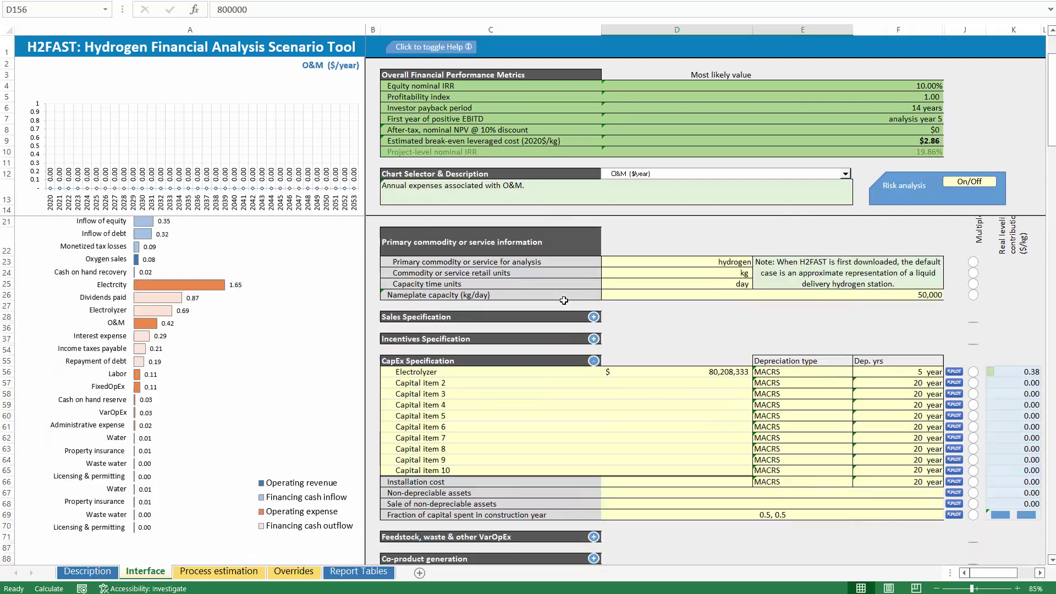
scroll(737, 424, down, 9)
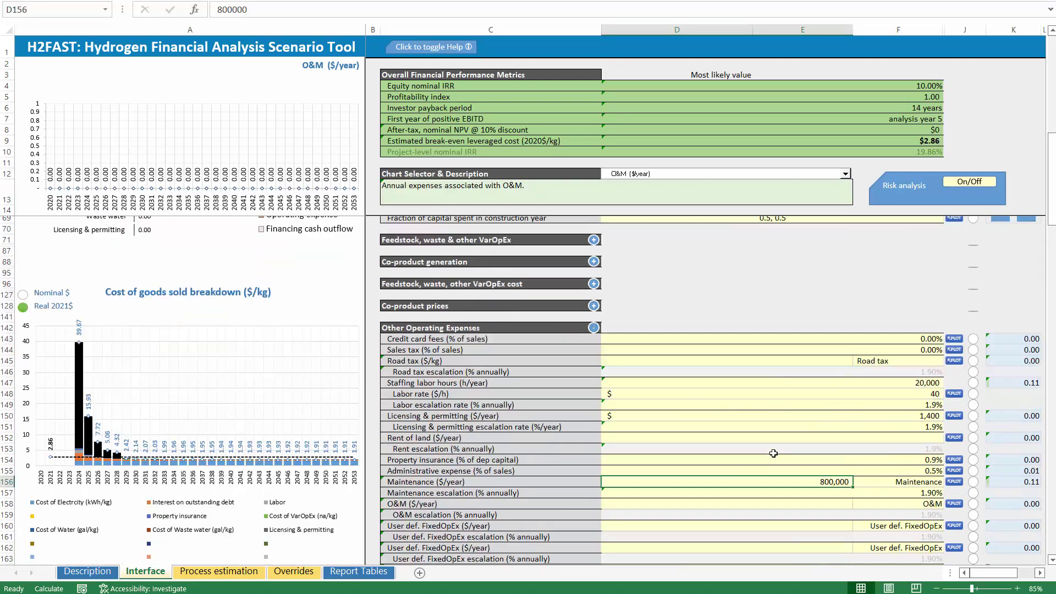
scroll(770, 459, down, 2)
text(=)
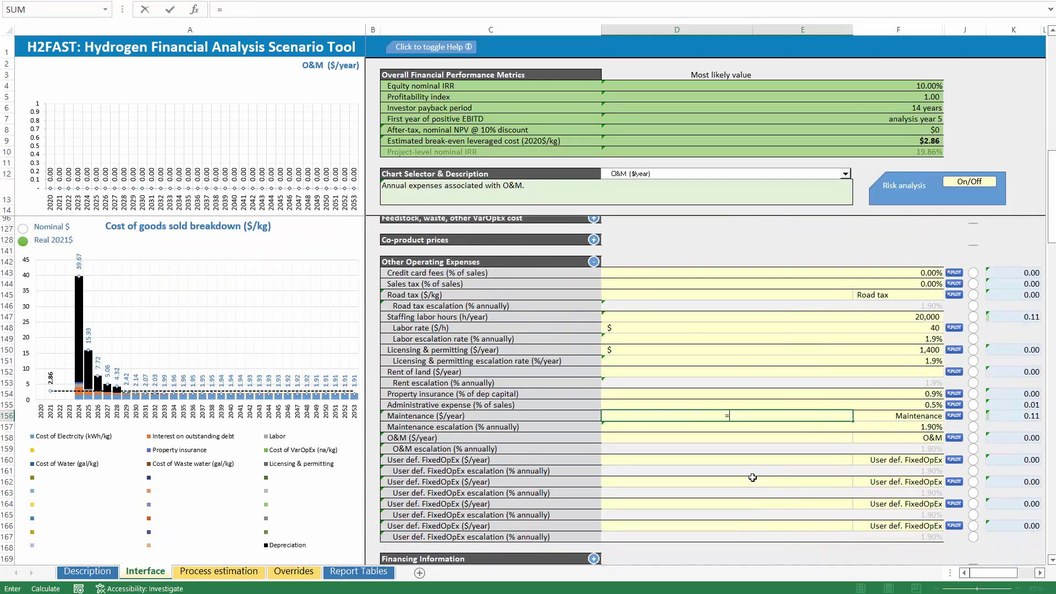
click(236, 573)
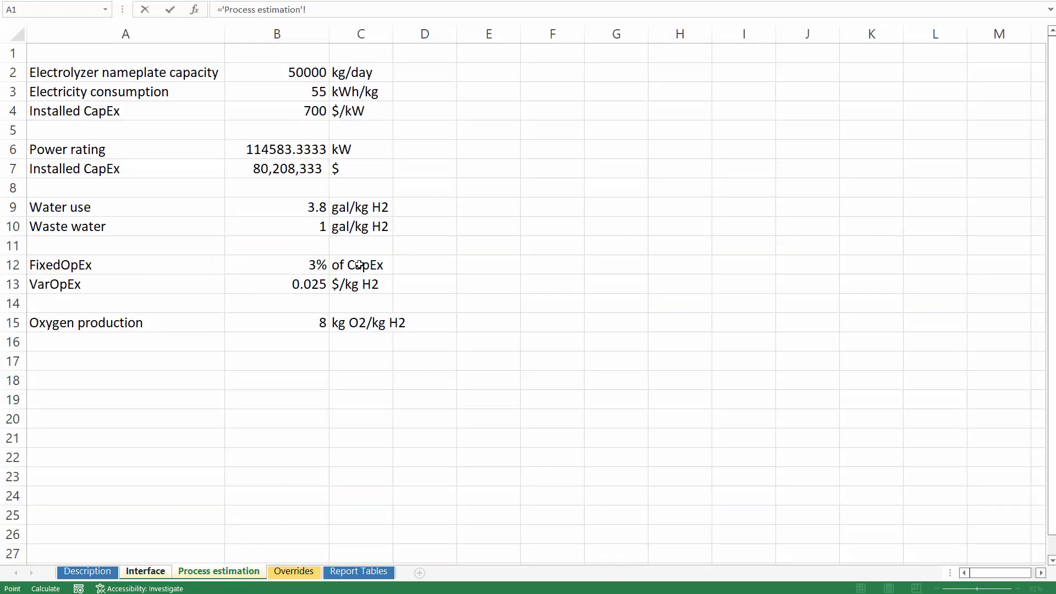
click(316, 263)
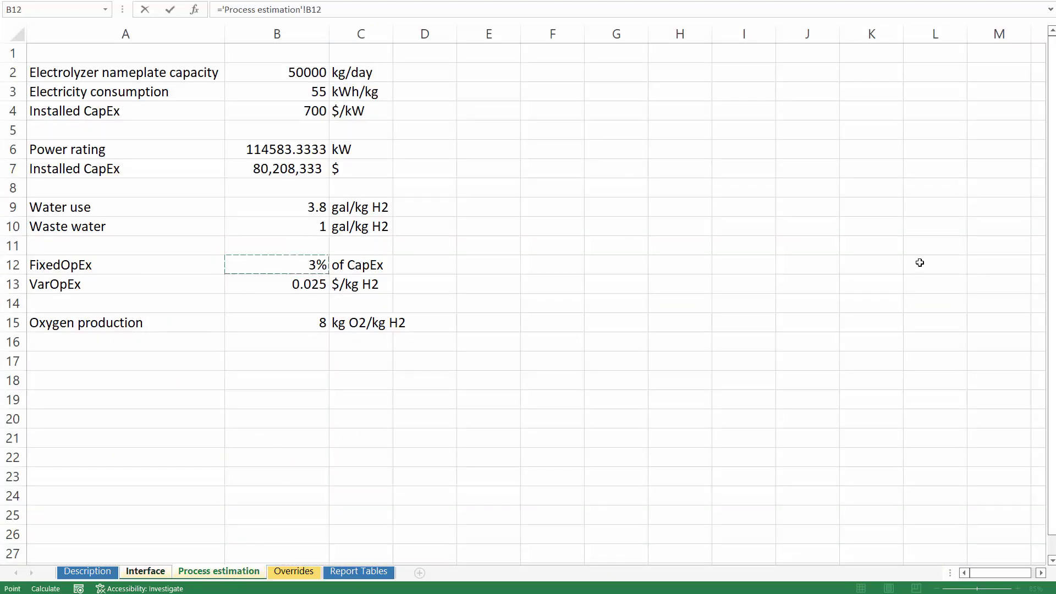
click(294, 572)
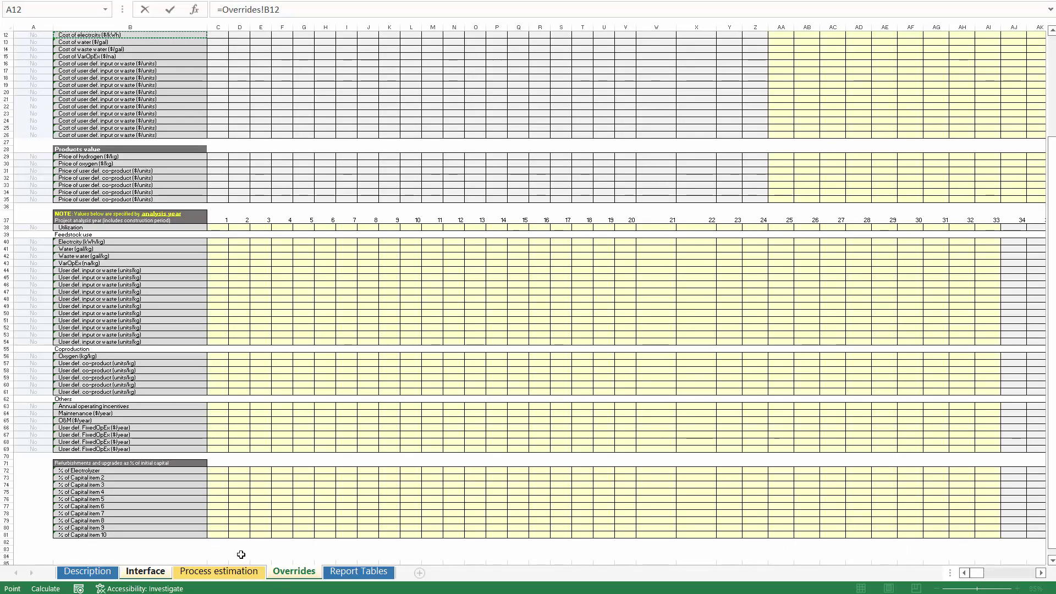
click(145, 572)
click(298, 10)
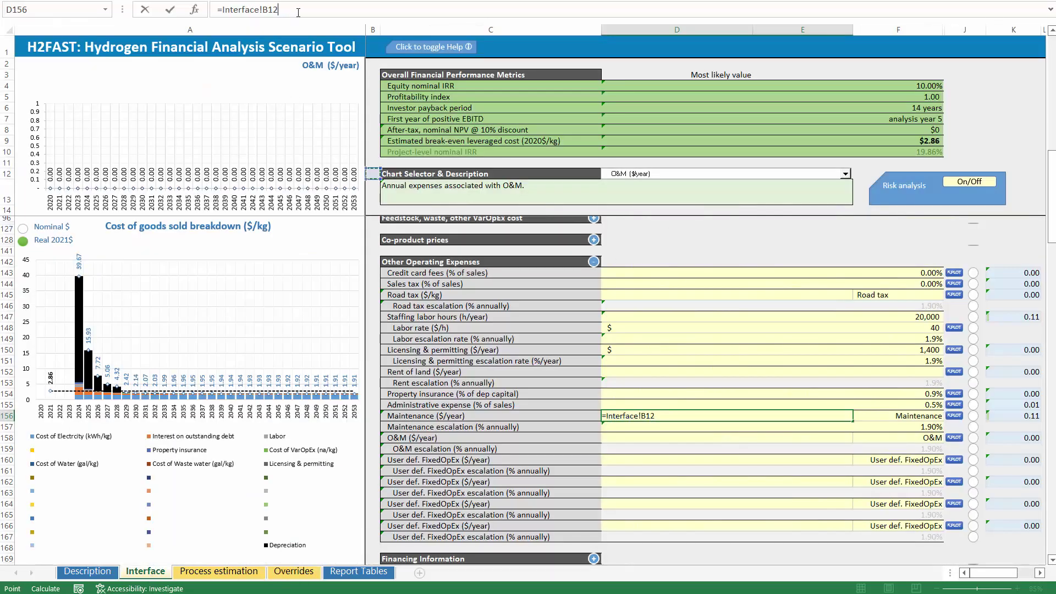
text(*)
scroll(680, 265, up, 8)
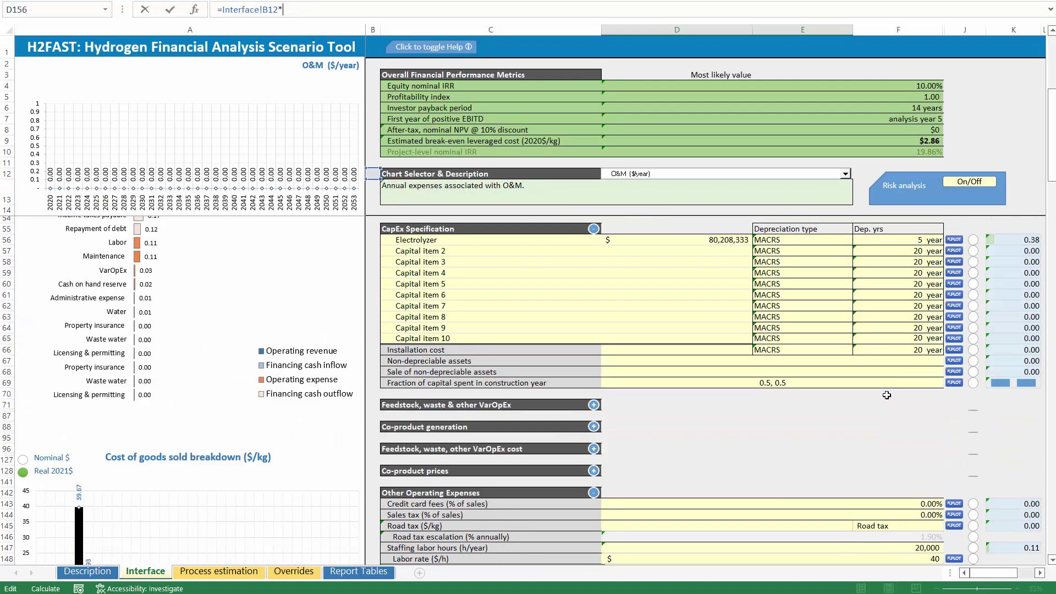
click(689, 274)
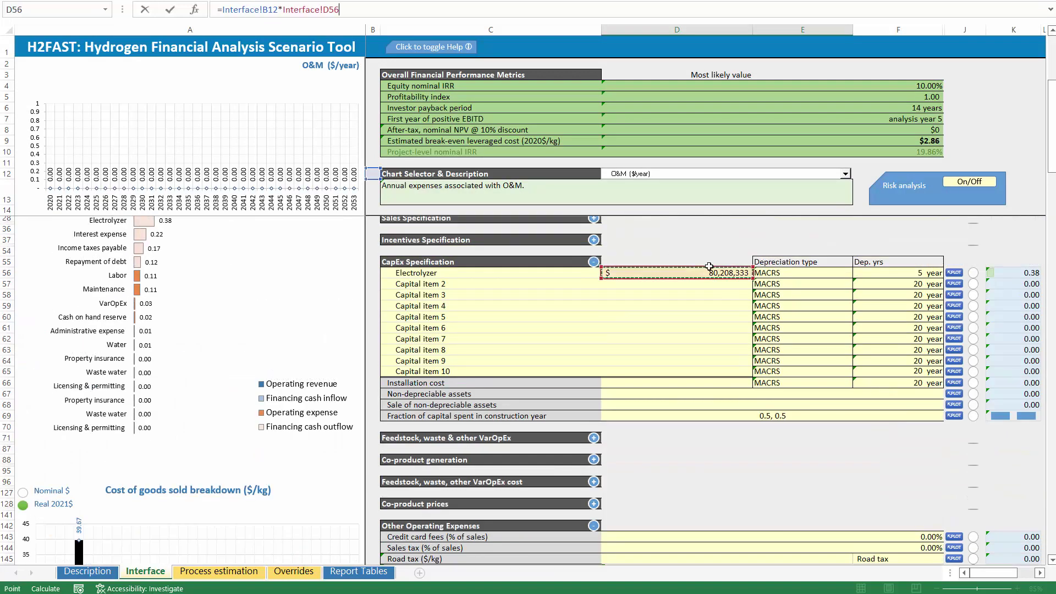
key(Return)
scroll(828, 509, down, 4)
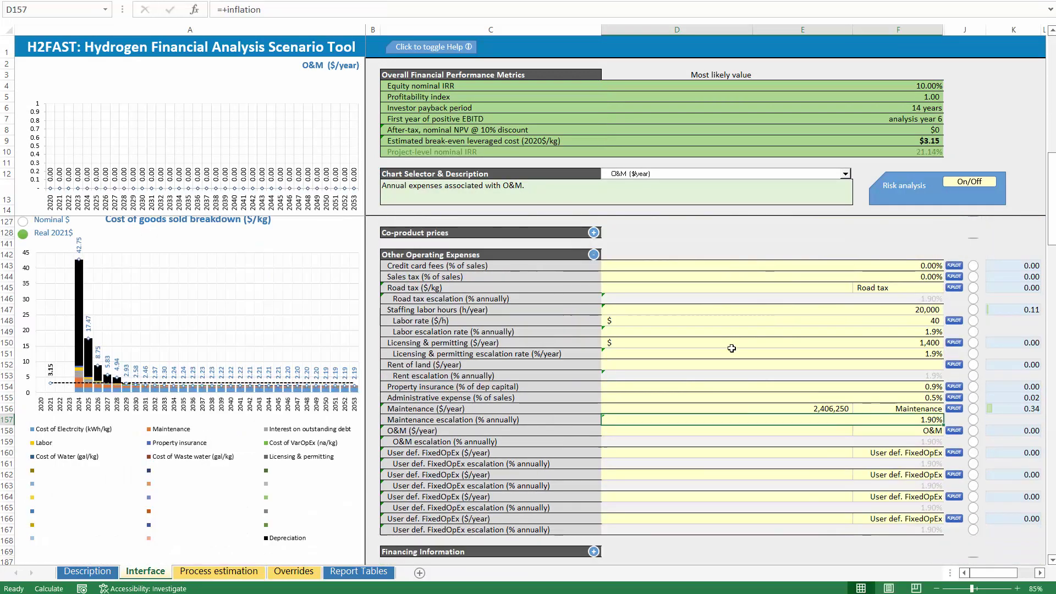
Step: Check the Maintenance expense formula and rename that expense "FixedOpEx"
click(831, 408)
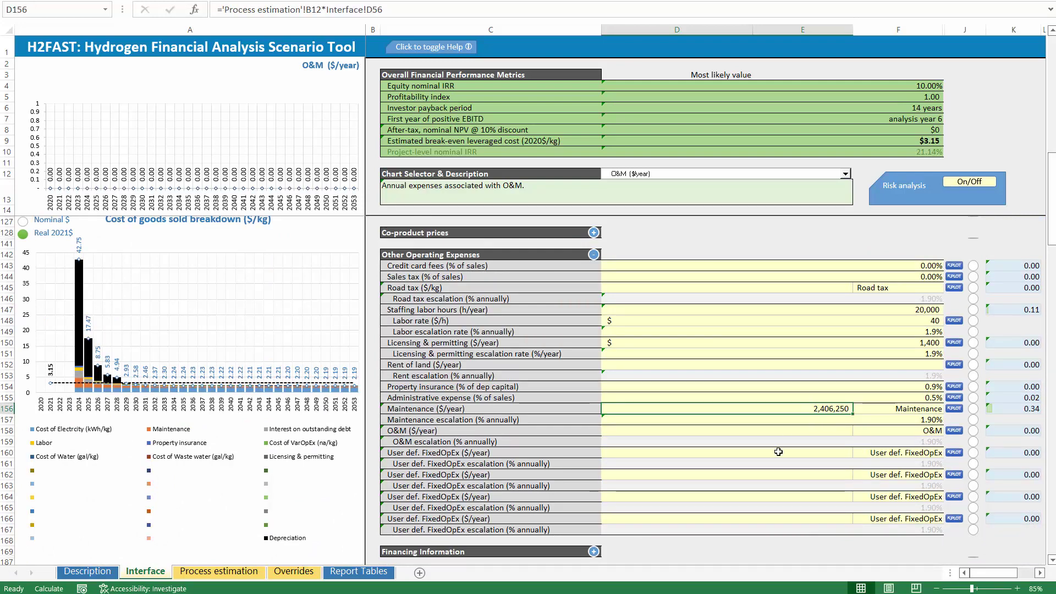
click(905, 411)
text(FixedOpEx)
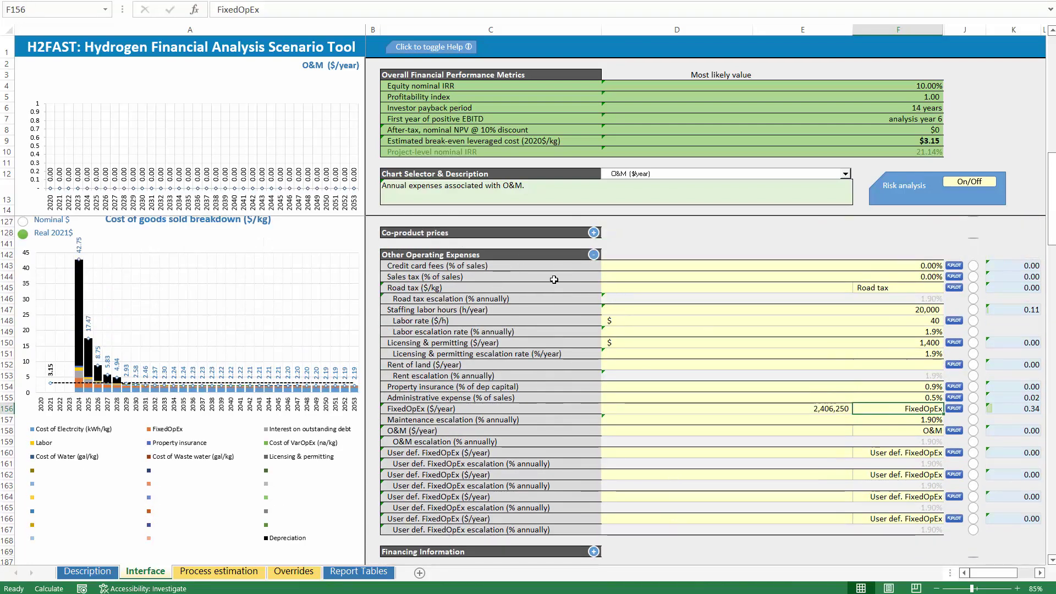
Step: Collapse Other Operating Expenses, expand Financing Information, and review its total tax rate and capital gains tax inputs
click(595, 255)
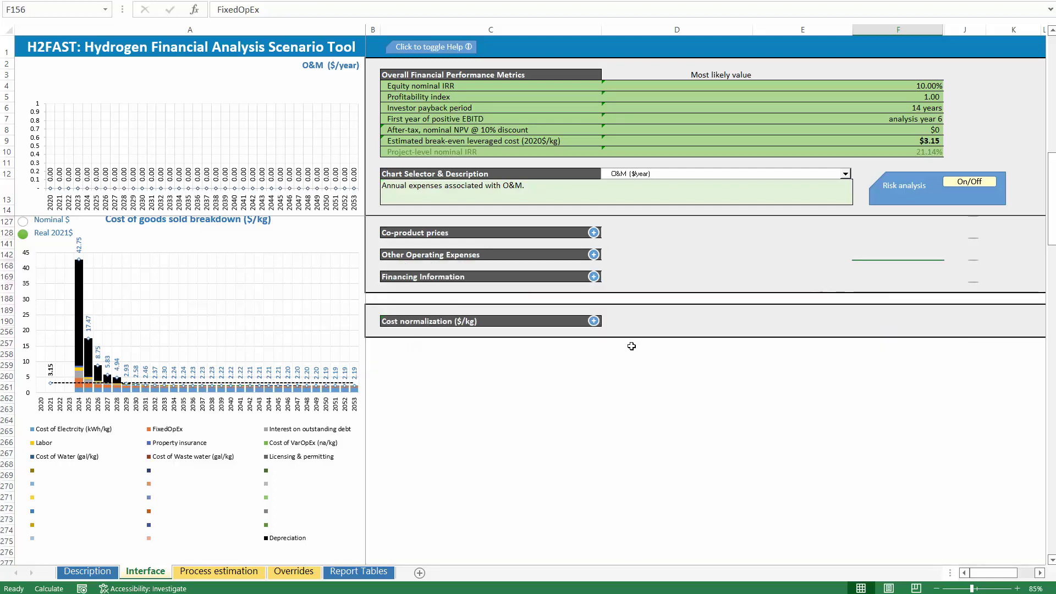
click(594, 277)
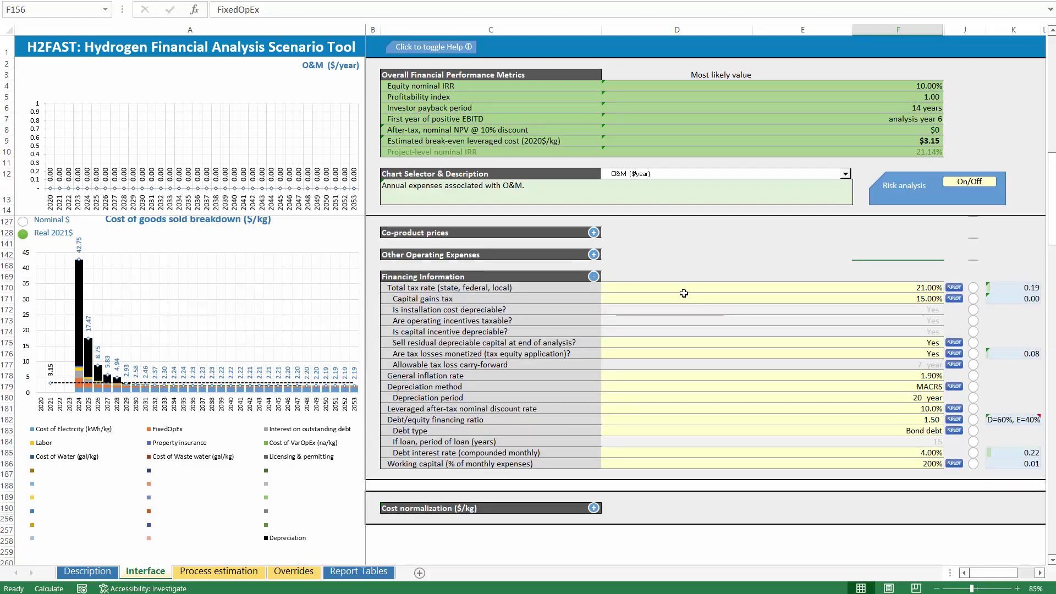
click(751, 290)
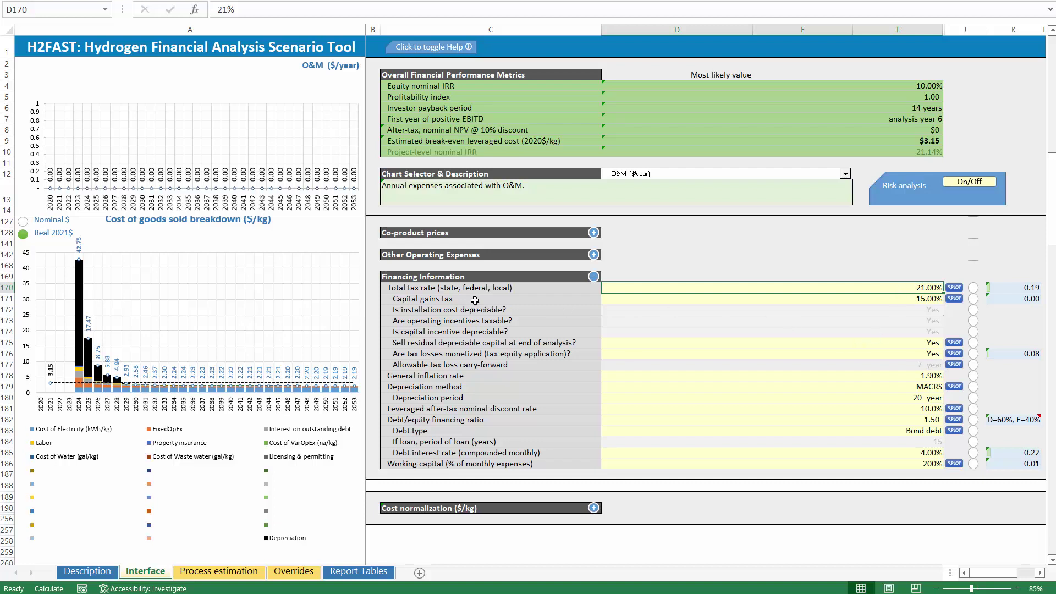
click(884, 302)
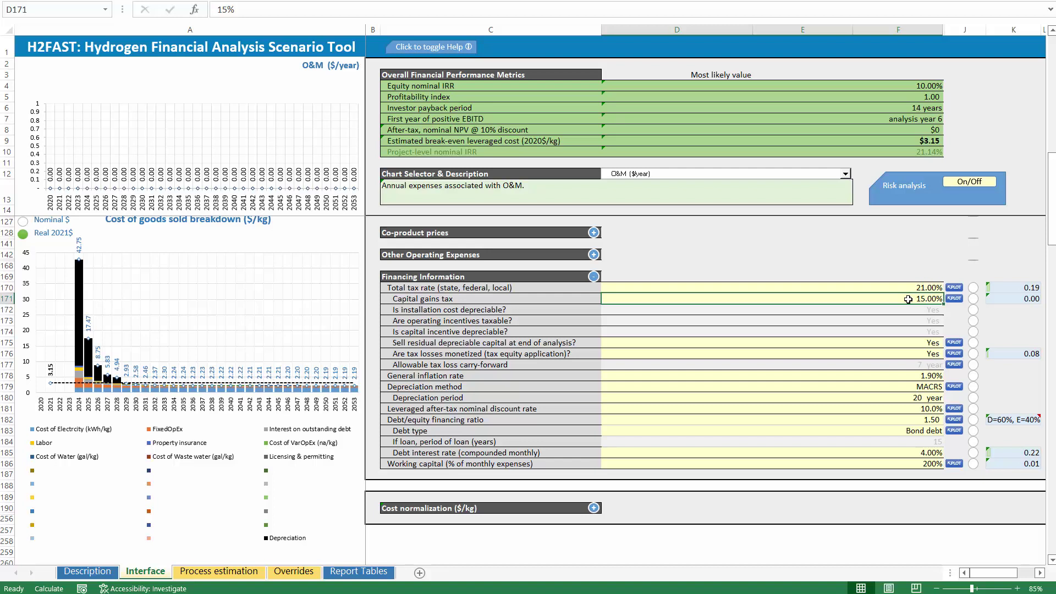
Step: Examine the help note and the available Yes/No options for whether the installation cost is depreciable
click(508, 310)
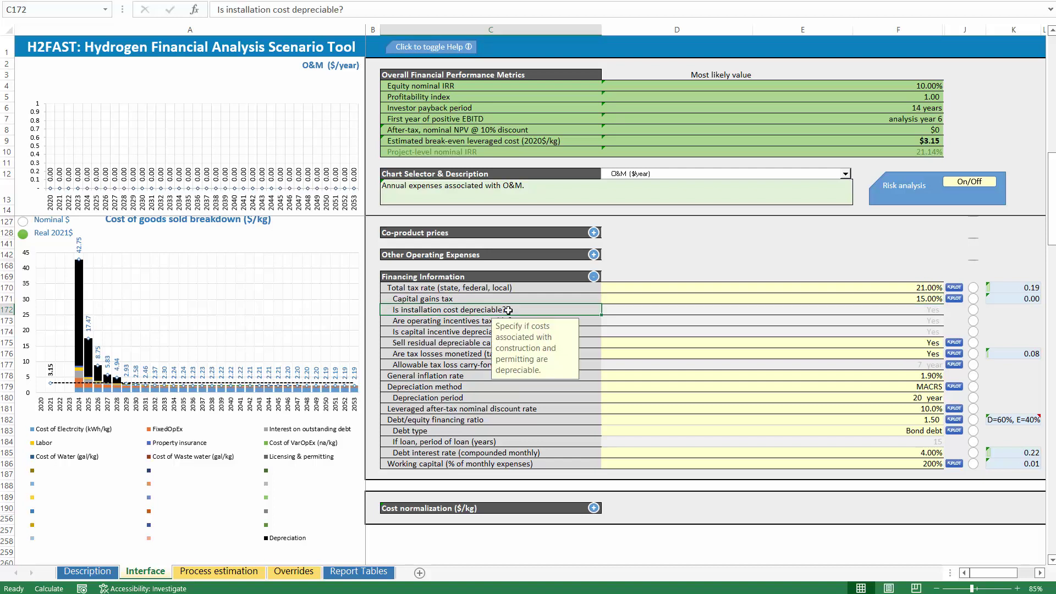
drag(593, 306, 663, 309)
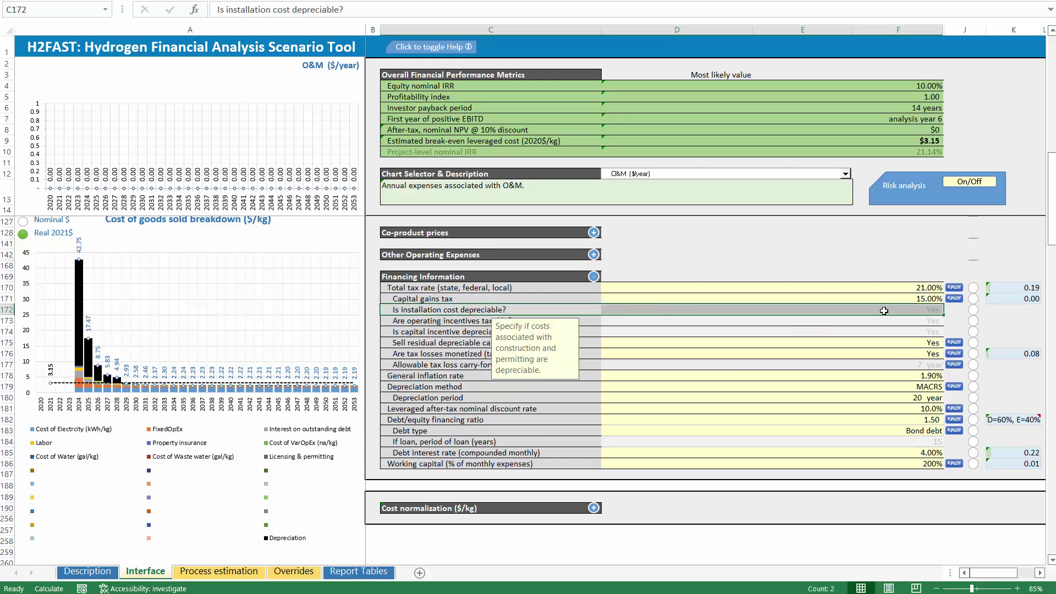
click(925, 309)
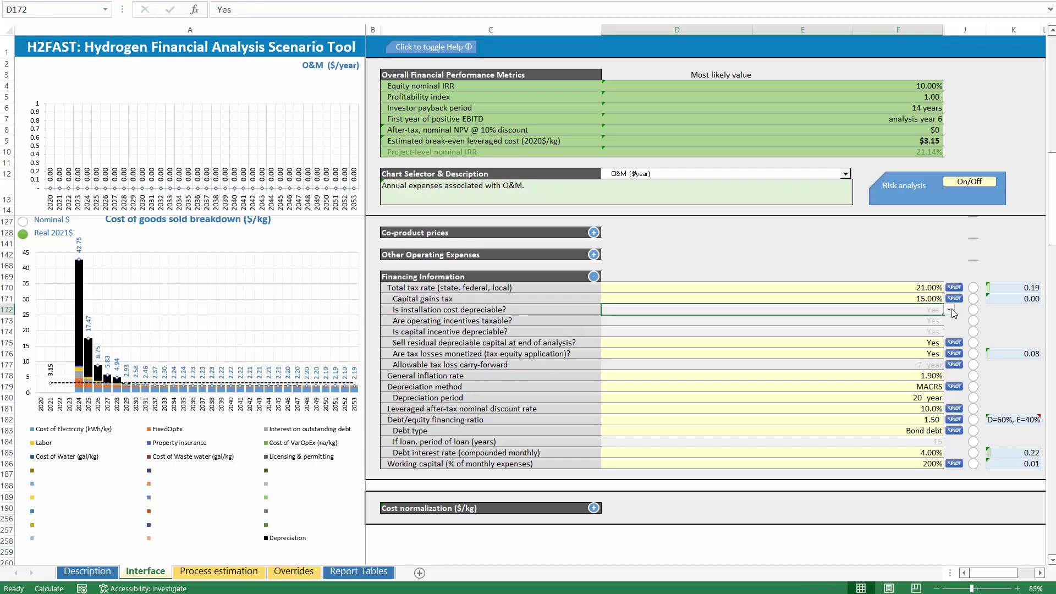
click(950, 311)
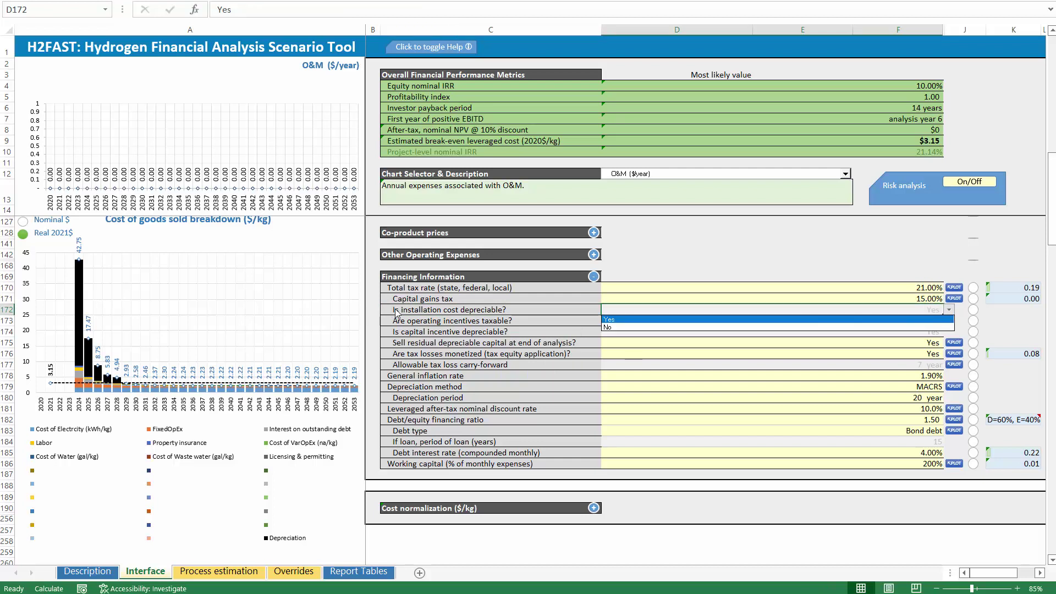
click(570, 311)
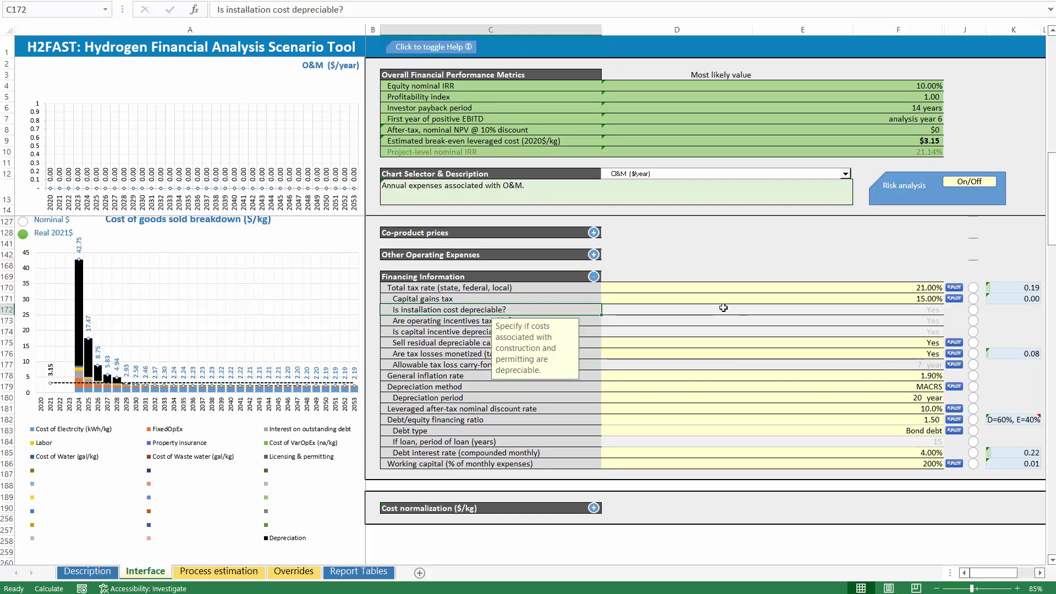
click(899, 310)
click(950, 310)
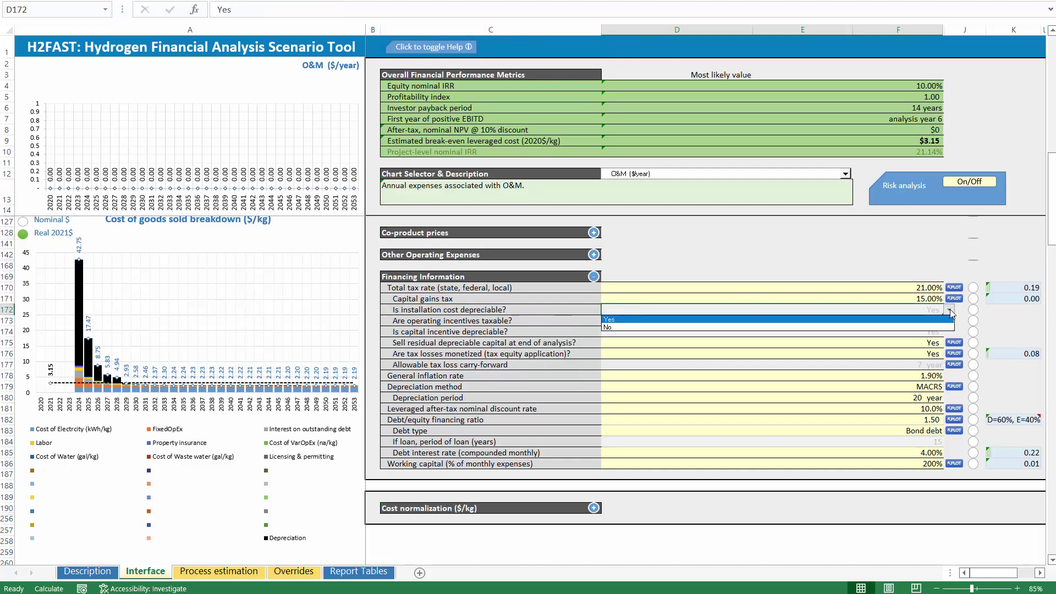
Step: Review the help notes and options for operating incentive taxability, capital incentive depreciability and selling residual depreciable capital
click(448, 320)
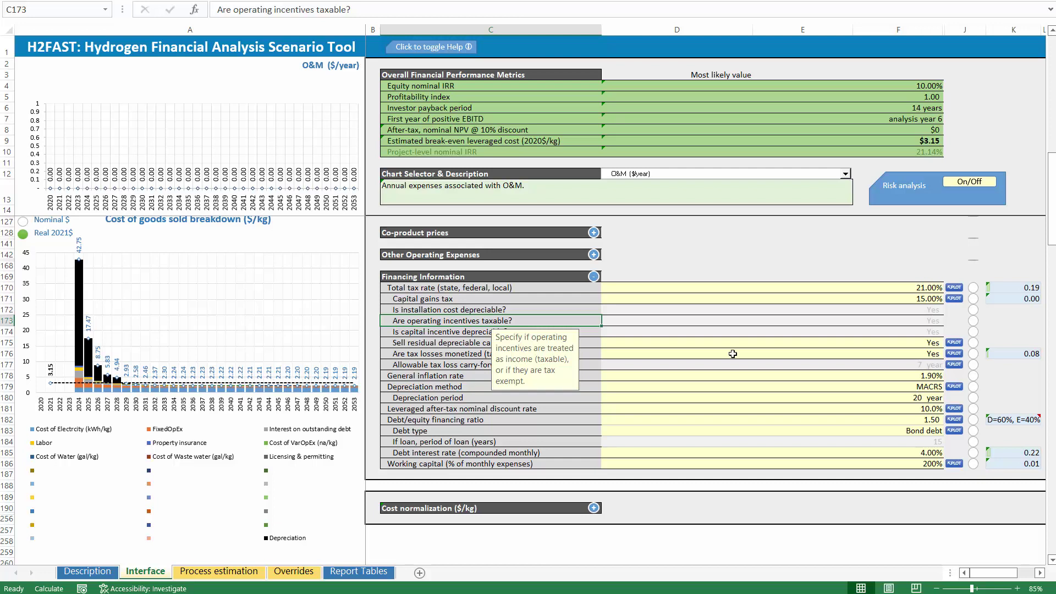
click(918, 320)
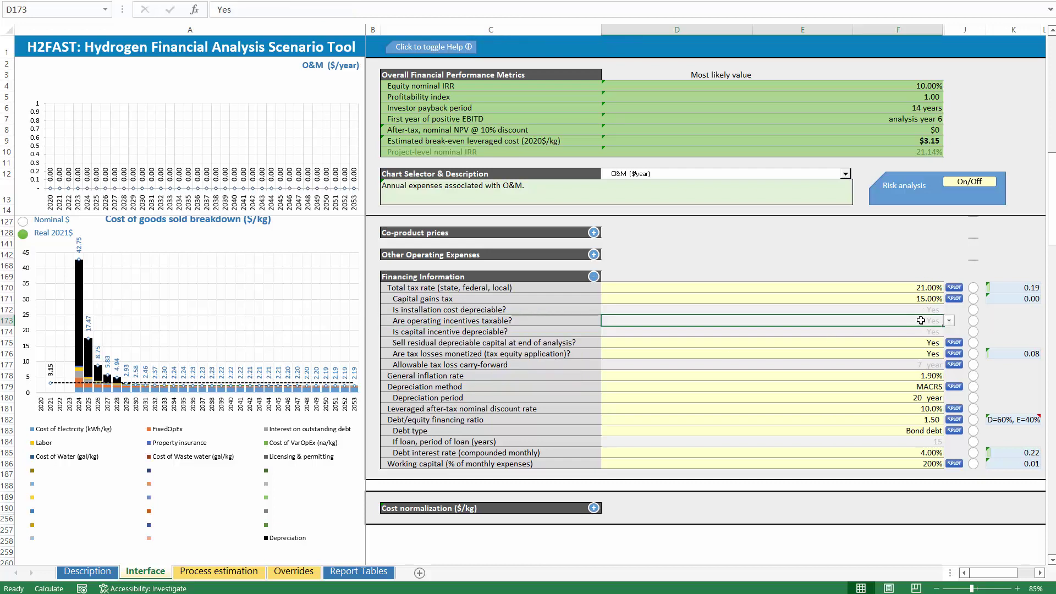
click(950, 322)
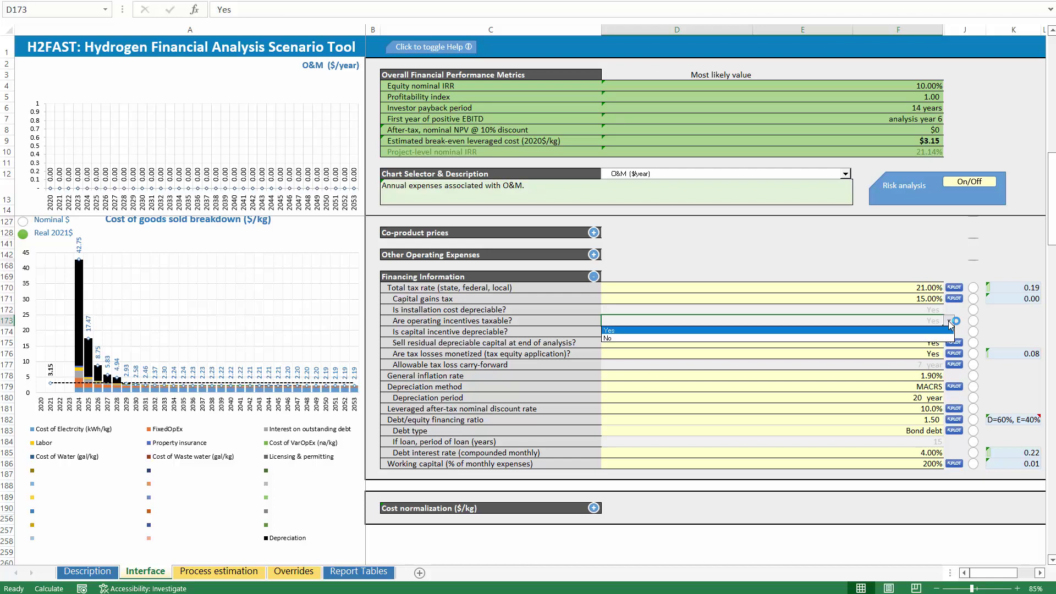
click(424, 332)
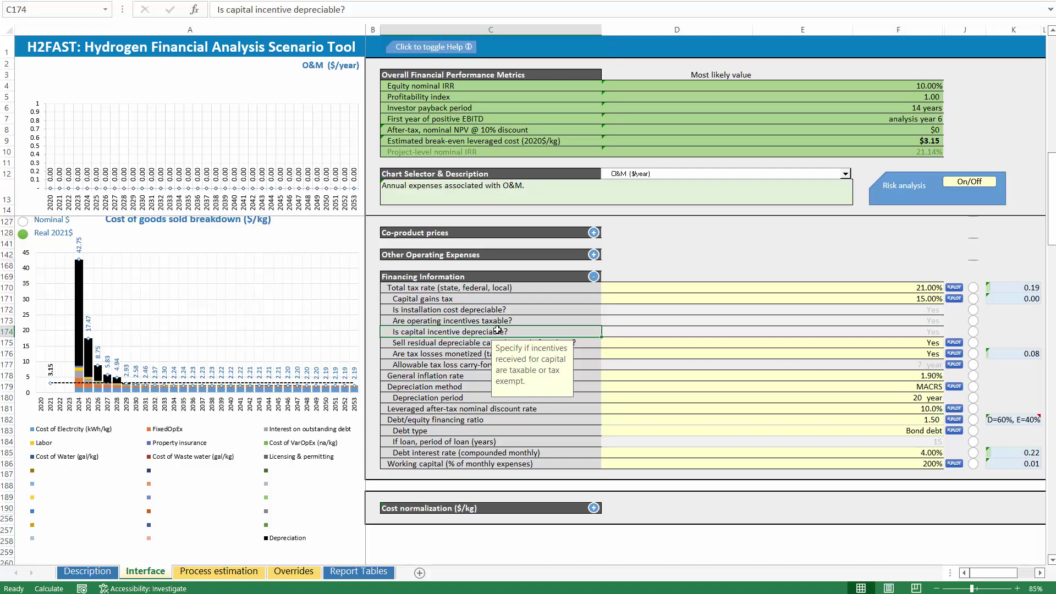
click(439, 351)
click(432, 344)
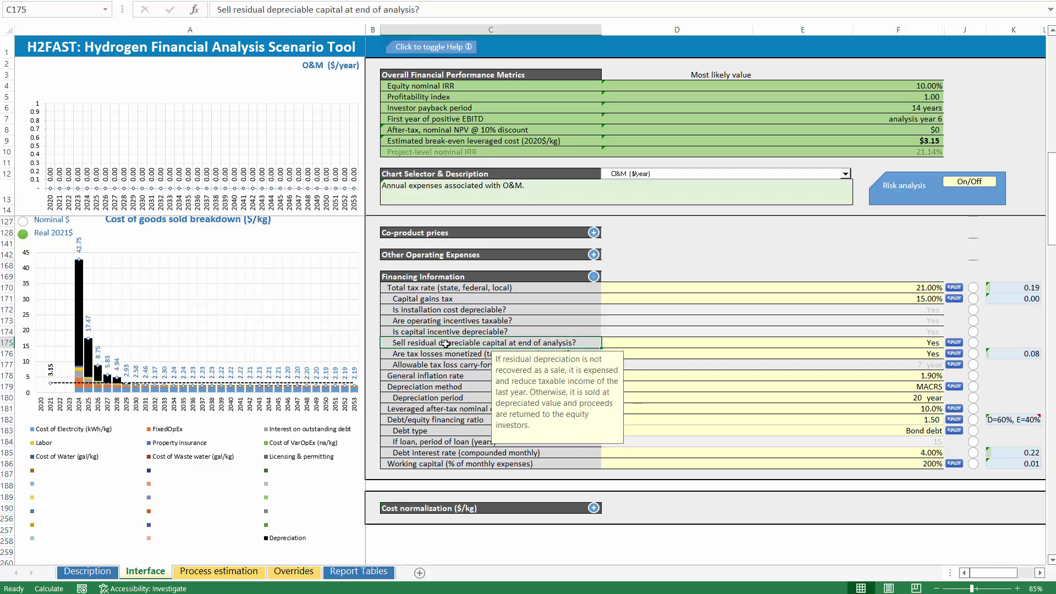
click(796, 343)
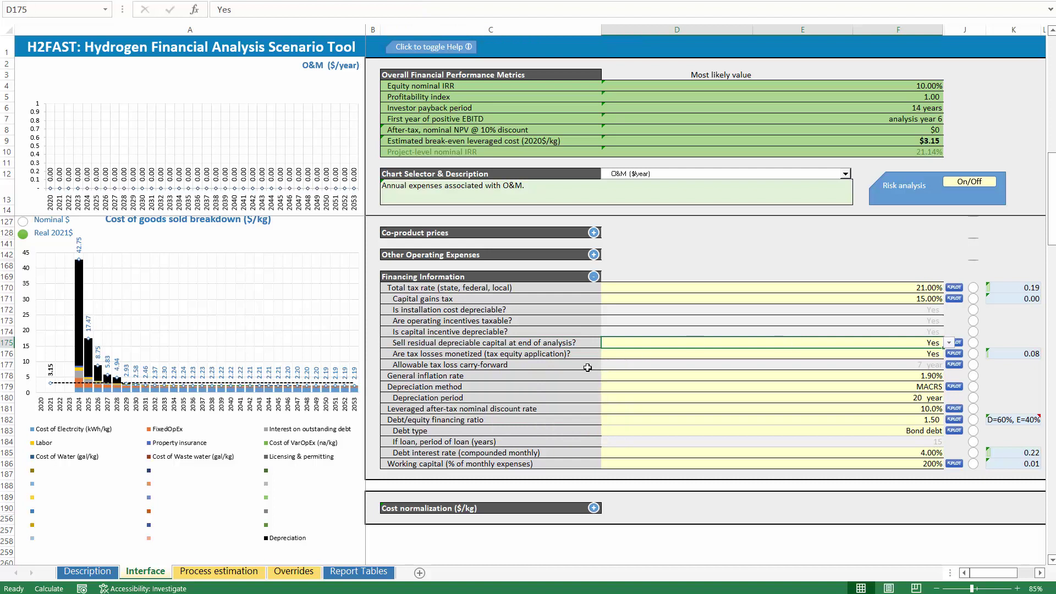
Step: Plot the monetized tax losses and set "Are tax losses monetized (tax equity application)?" to No
click(569, 354)
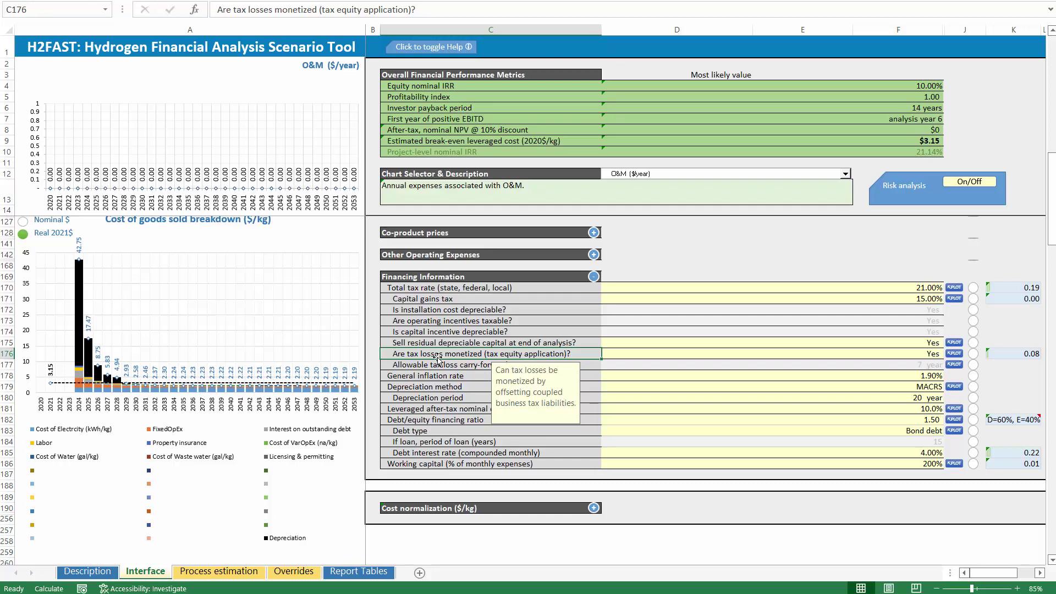
click(930, 354)
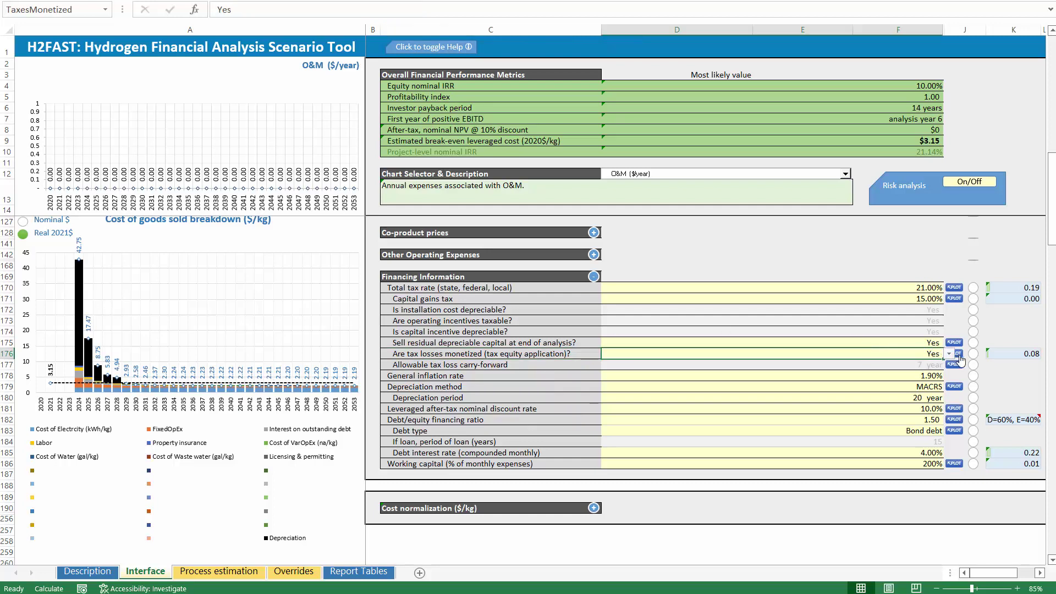
click(959, 355)
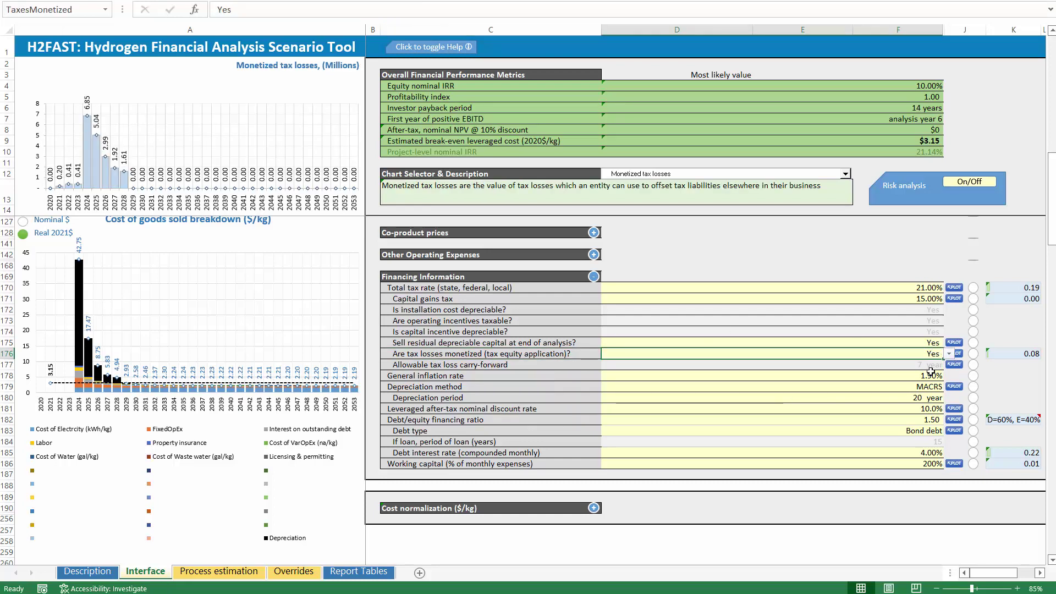
click(950, 353)
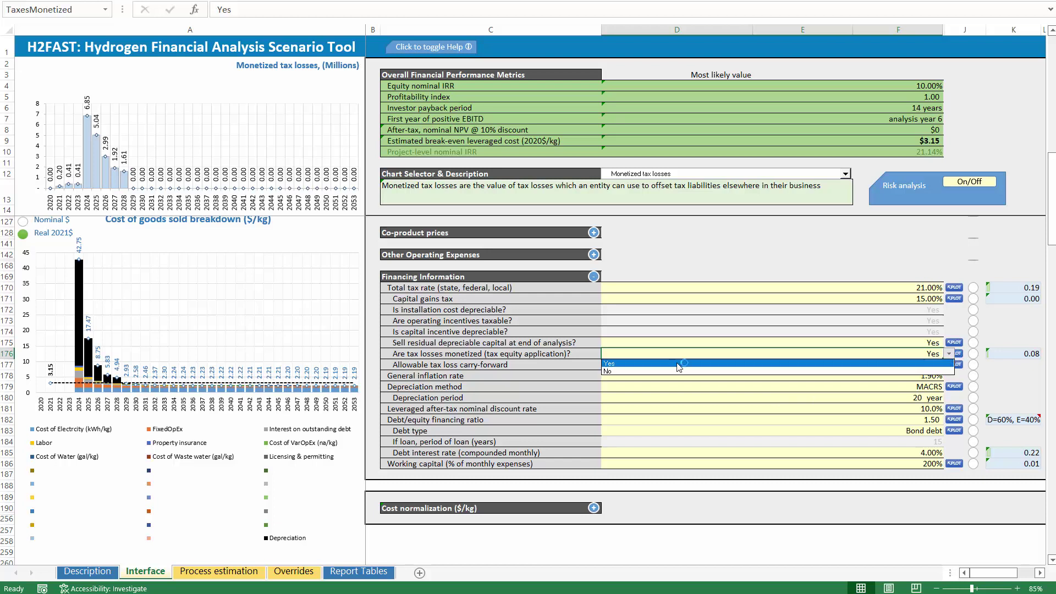
click(629, 372)
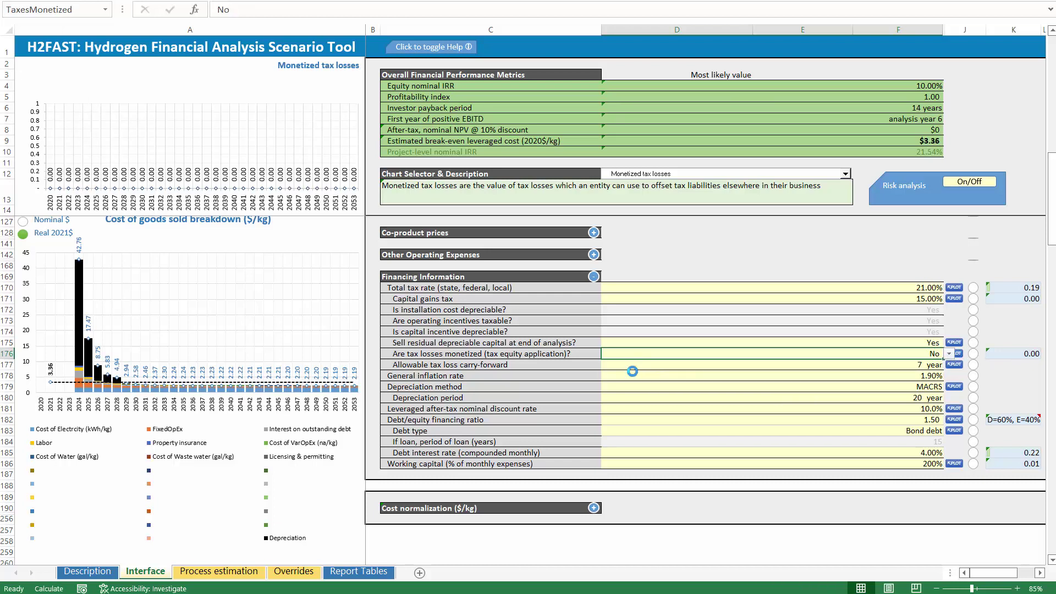
Step: Plot the cumulative deferred tax losses and show the help note for the allowable tax loss carry-forward
click(956, 365)
click(907, 368)
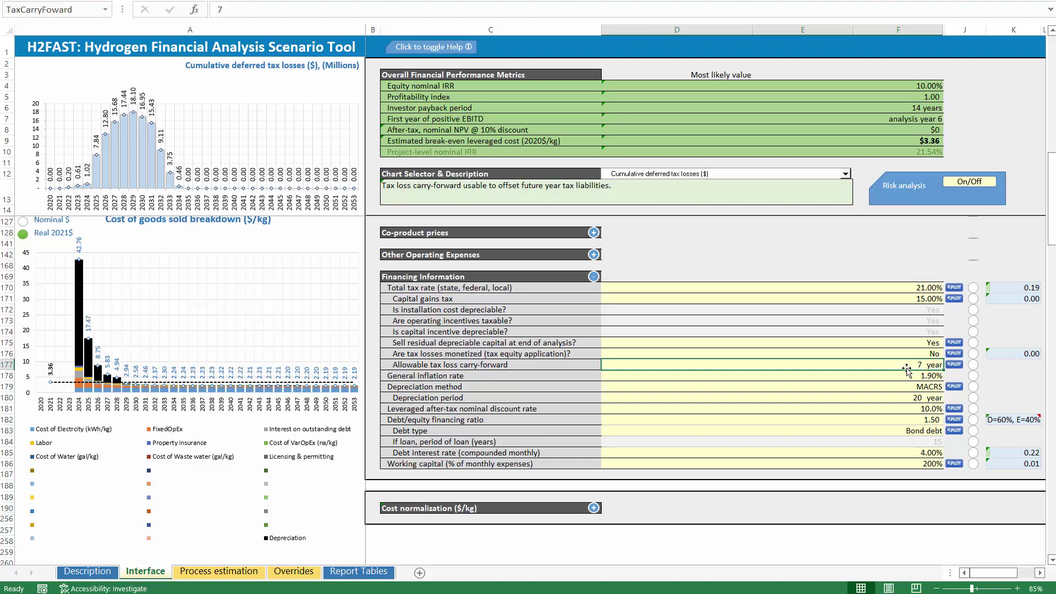
drag(510, 370, 918, 364)
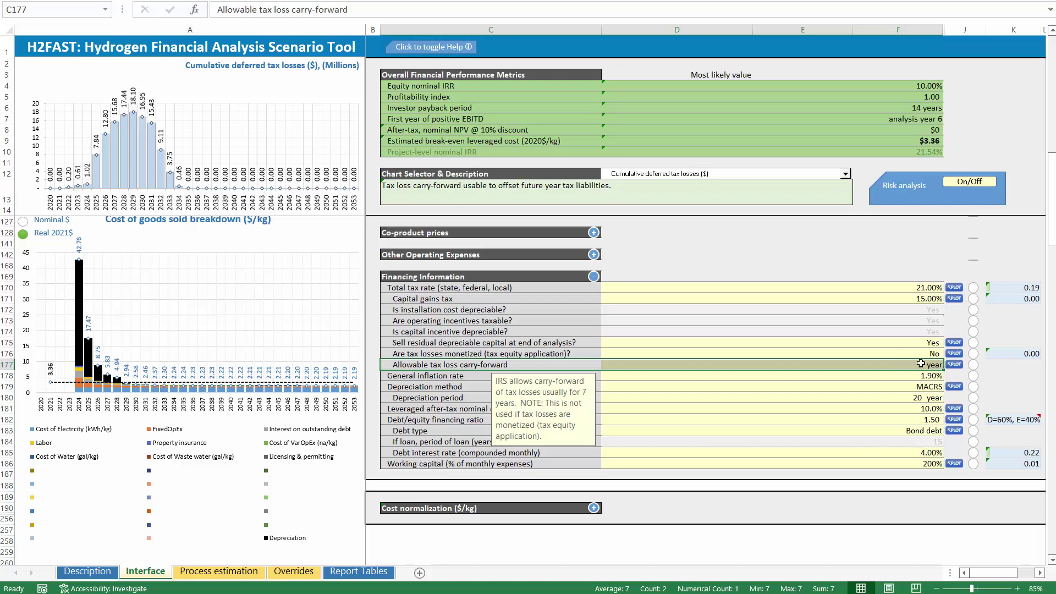
Step: Set the allowable tax loss carry-forward to 15 years
click(922, 364)
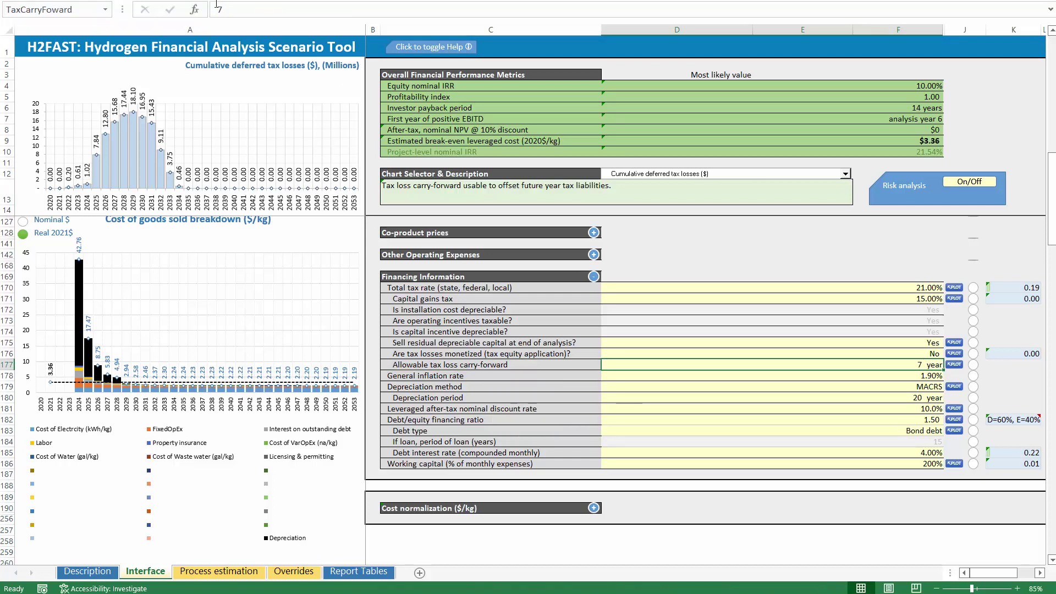
double_click(258, 13)
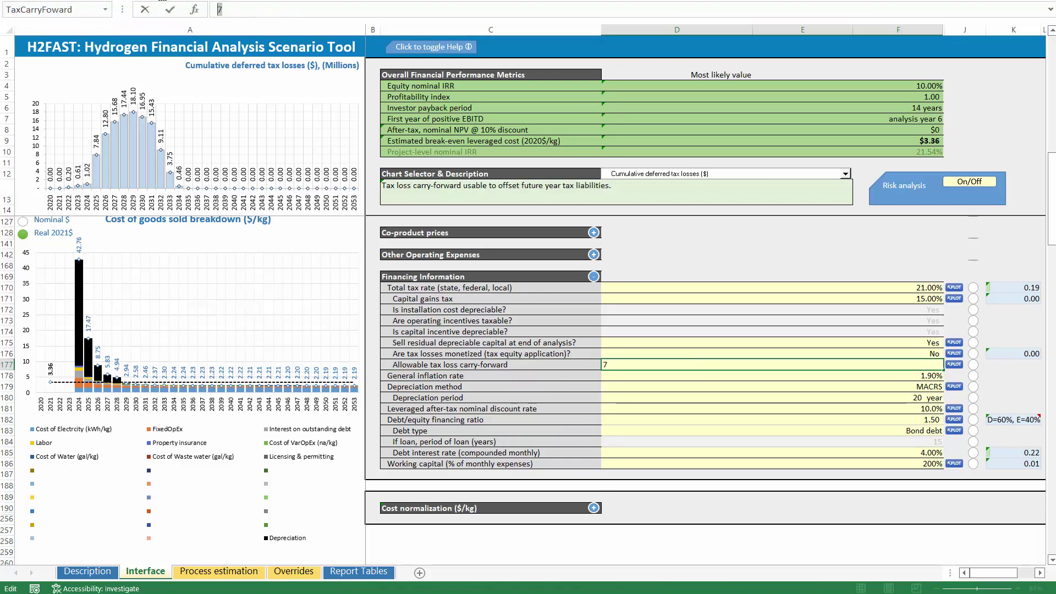
text(15)
key(Return)
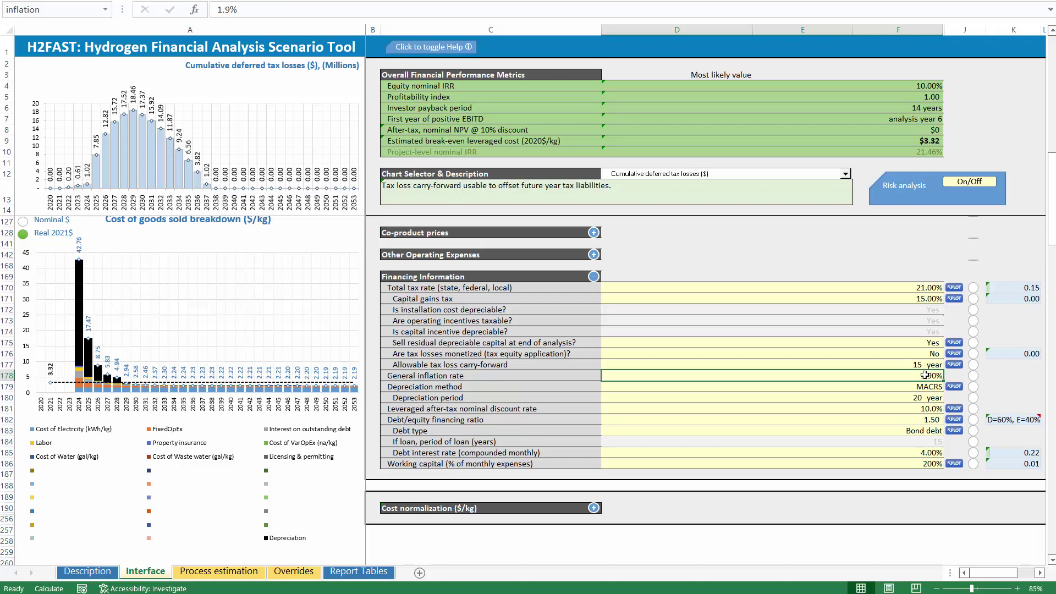
Step: Set the allowable tax loss carry-forward to 7 years and reselect its value
key(Up)
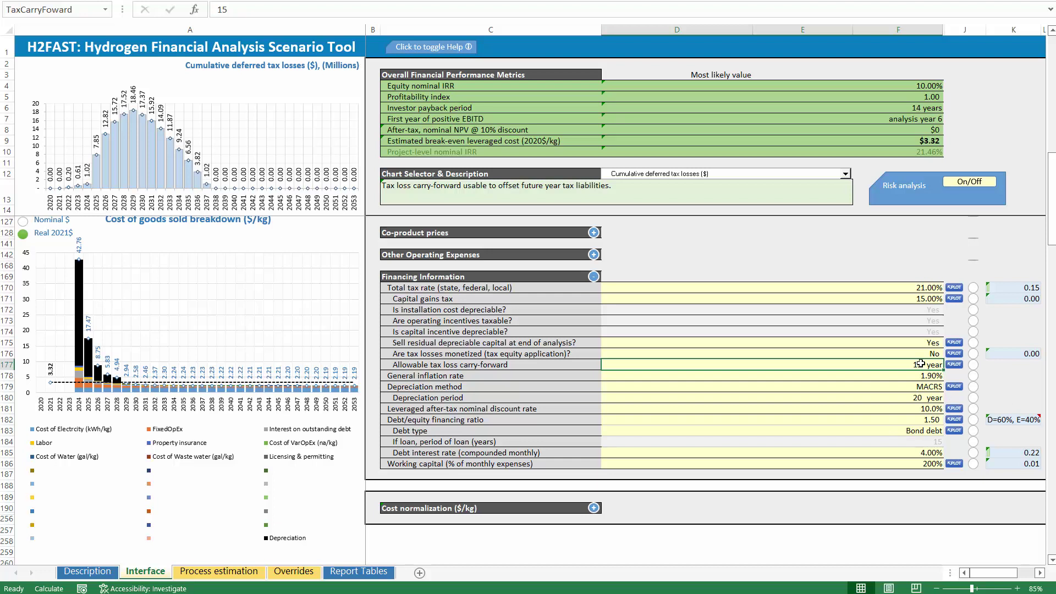
click(901, 365)
text(7)
key(Return)
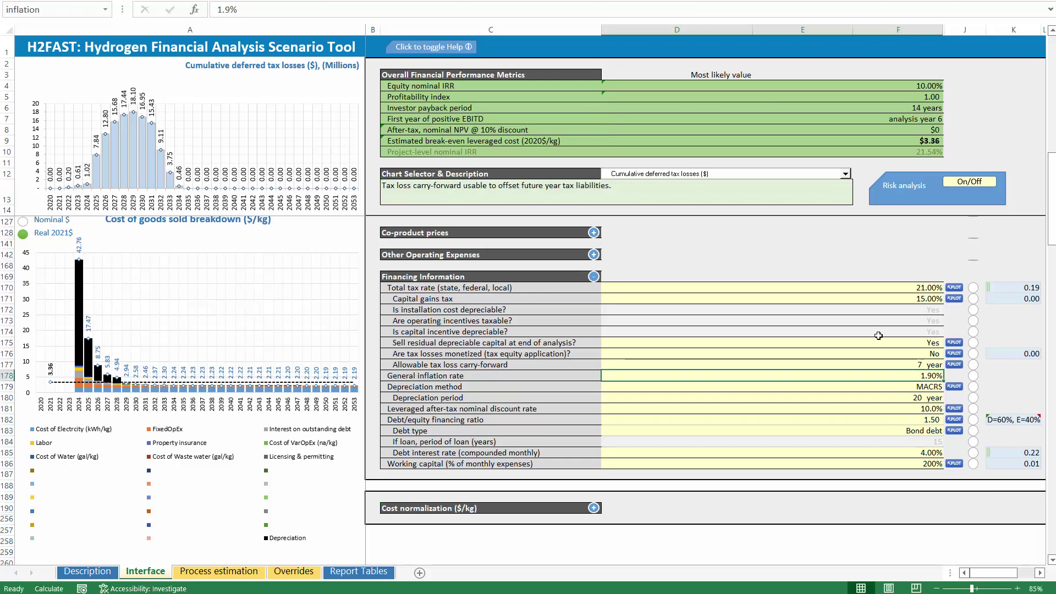
click(916, 364)
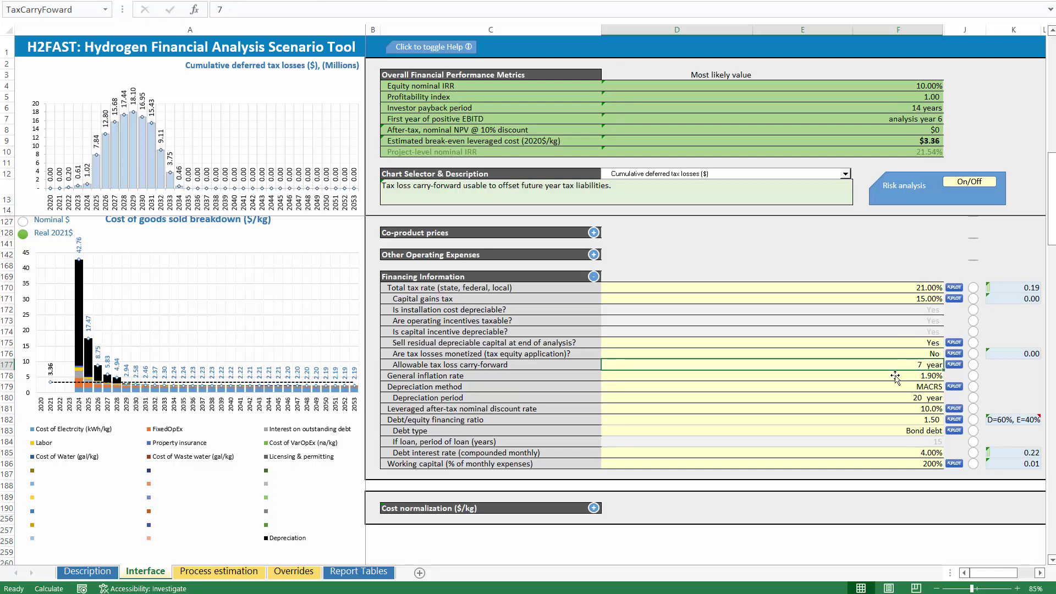
Step: Examine the remaining deferred taxes from 1 to 7 years ago across the yearly columns of the Report Tables income statement
click(356, 572)
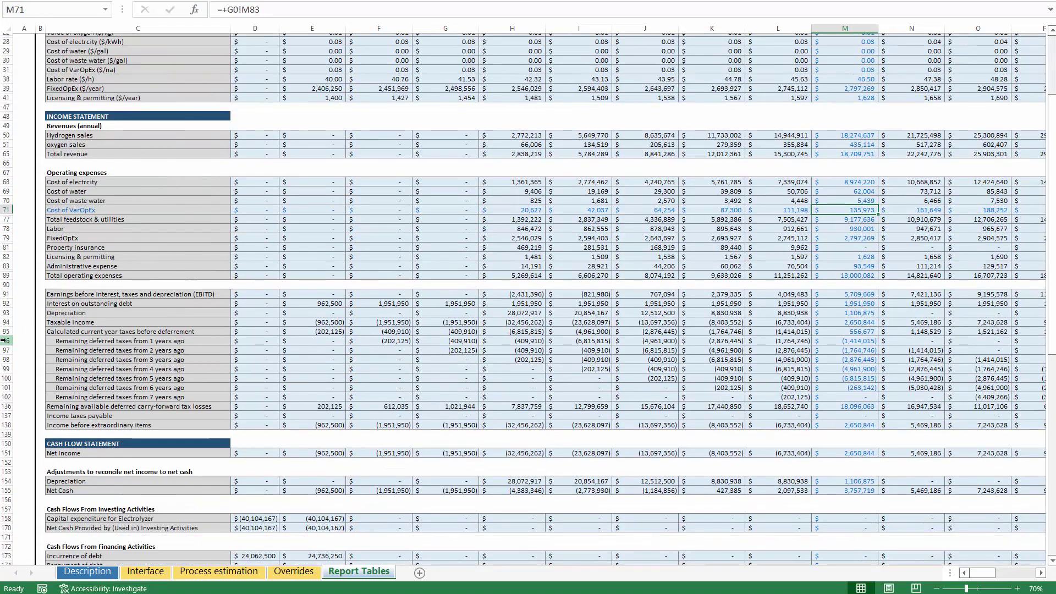
drag(6, 341, 6, 397)
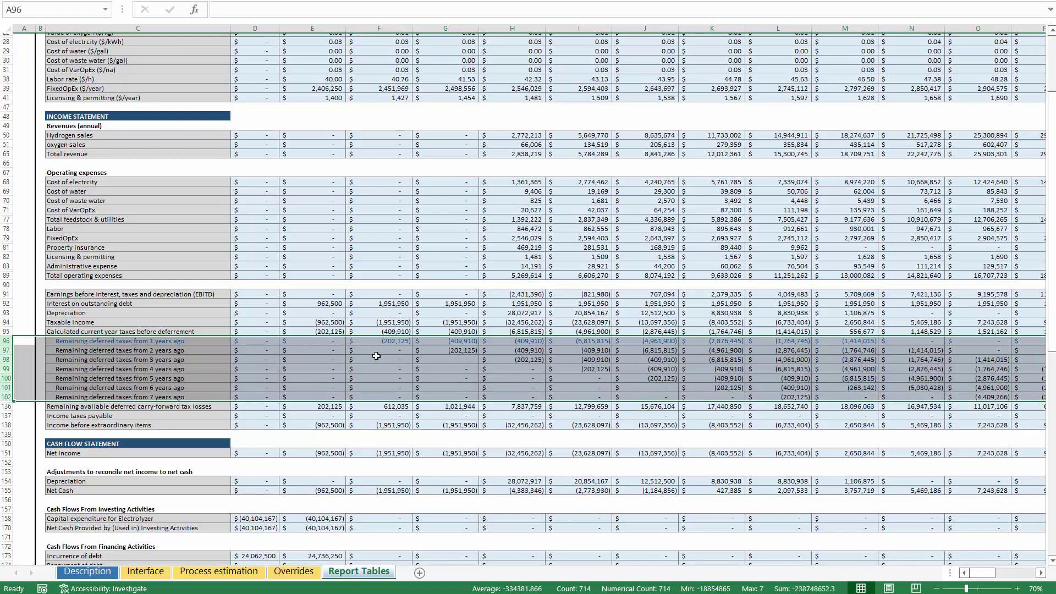
click(539, 344)
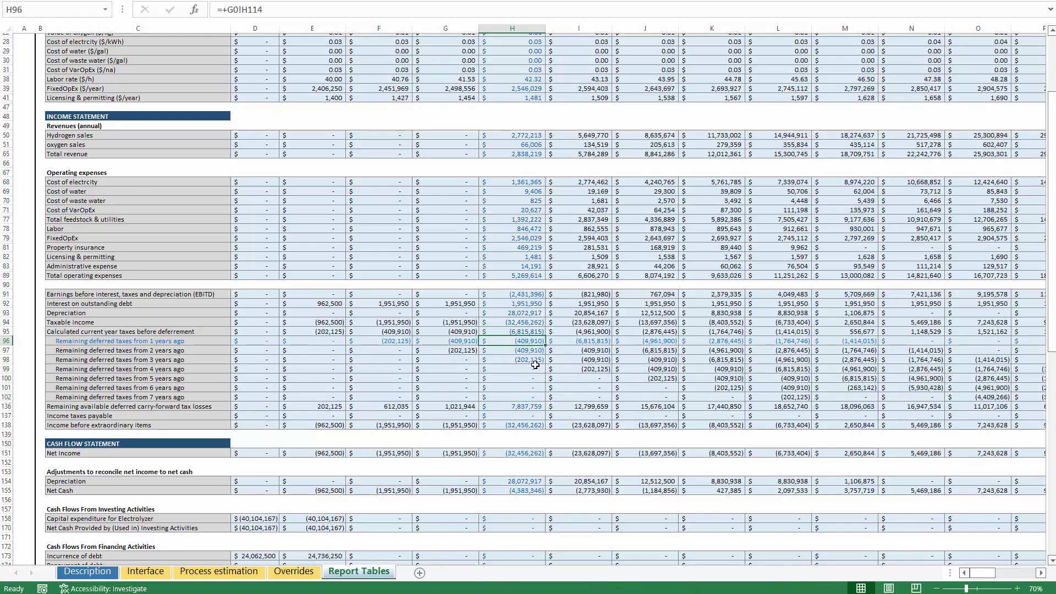
click(535, 367)
click(594, 369)
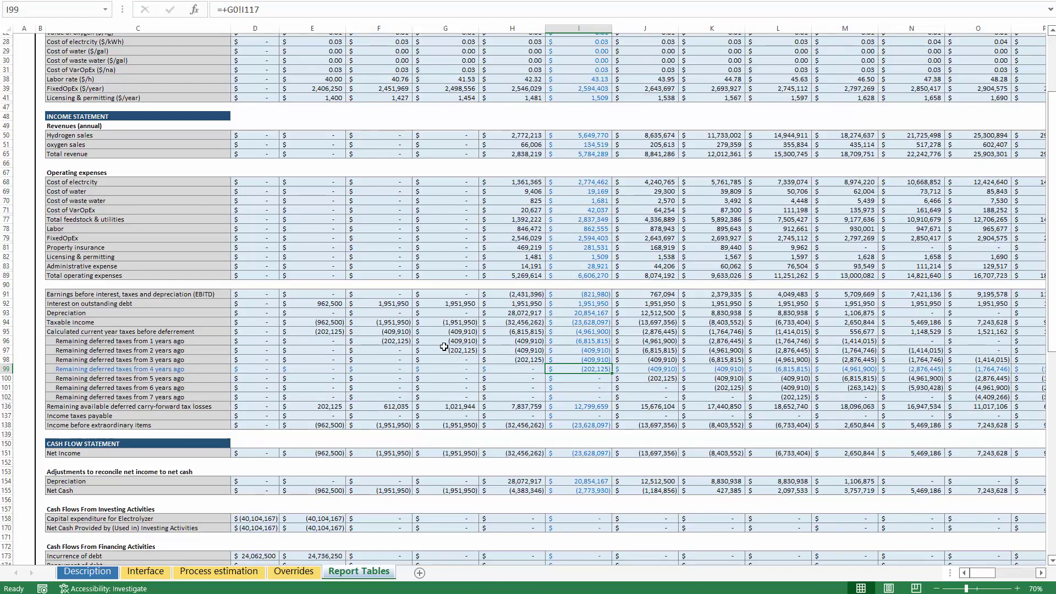
click(406, 340)
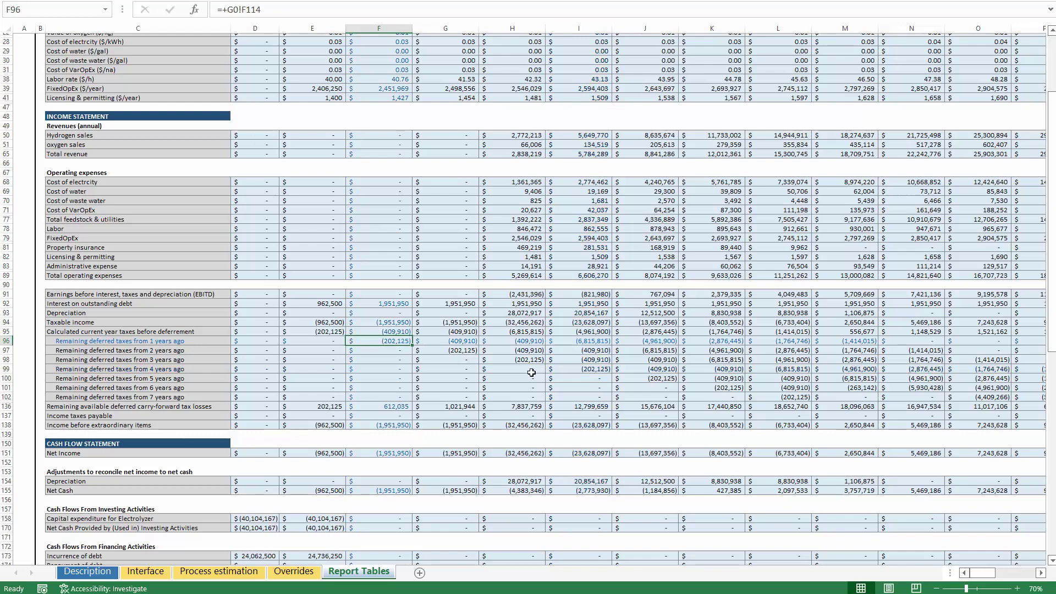
click(908, 343)
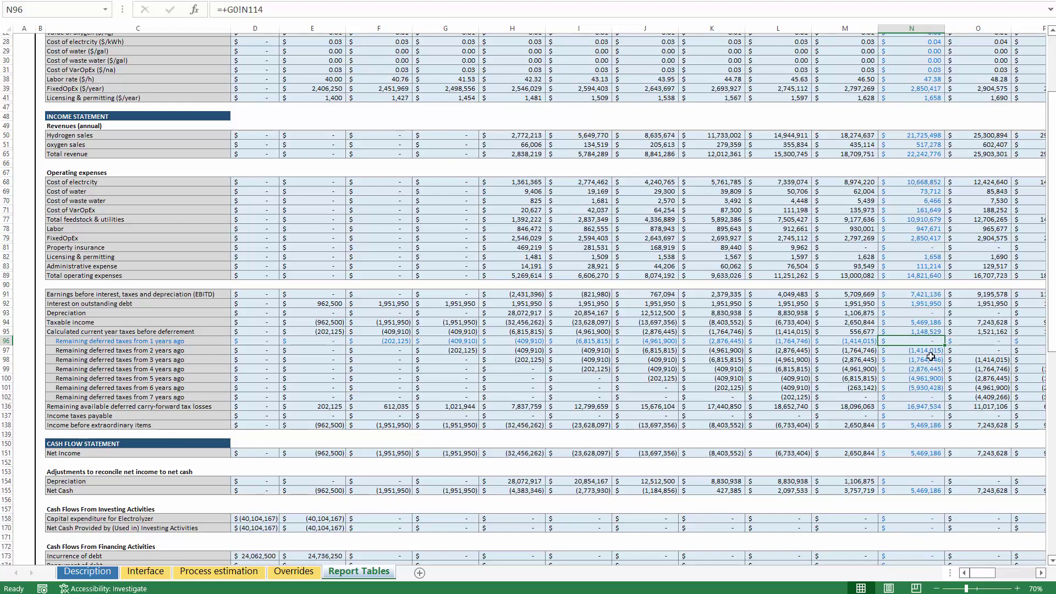
drag(931, 353, 929, 397)
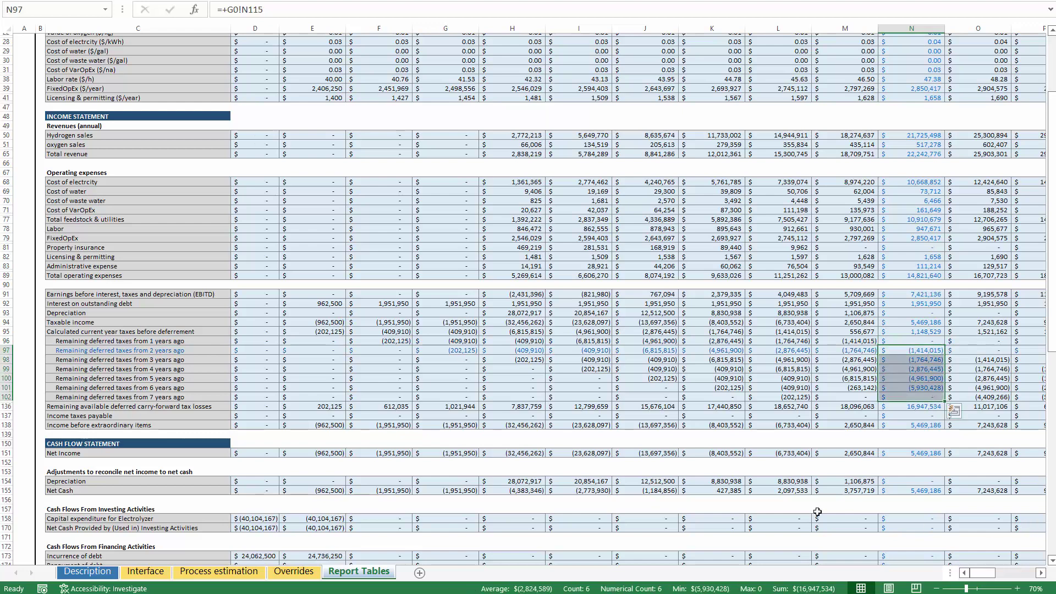
click(994, 341)
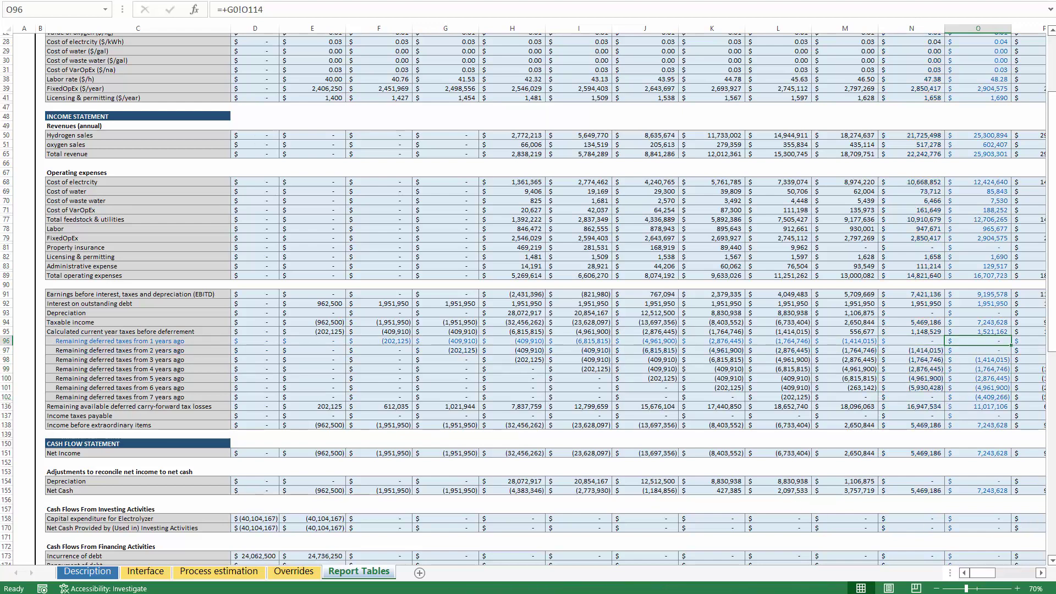
Step: On the Interface sheet, set "Are tax losses monetized (tax equity application)?" to Yes and check the estimated break-even leveraged cost
click(146, 572)
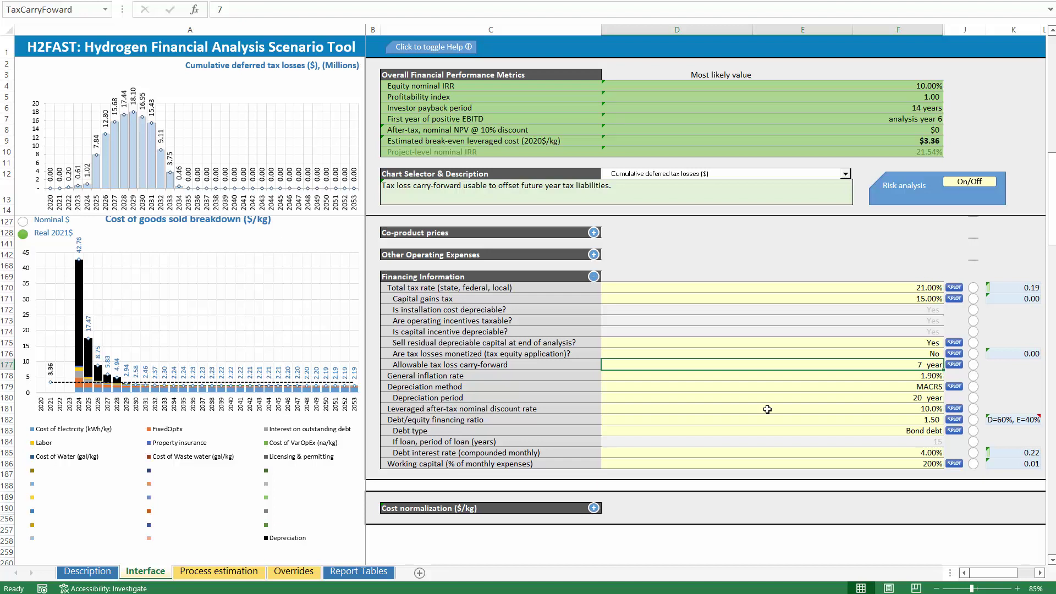
click(884, 352)
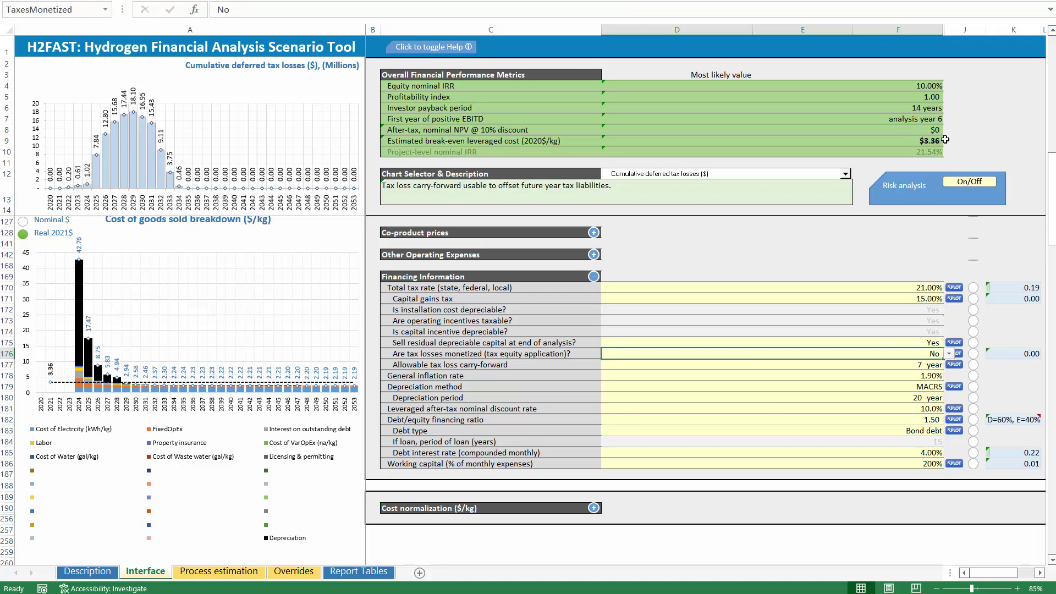
click(950, 355)
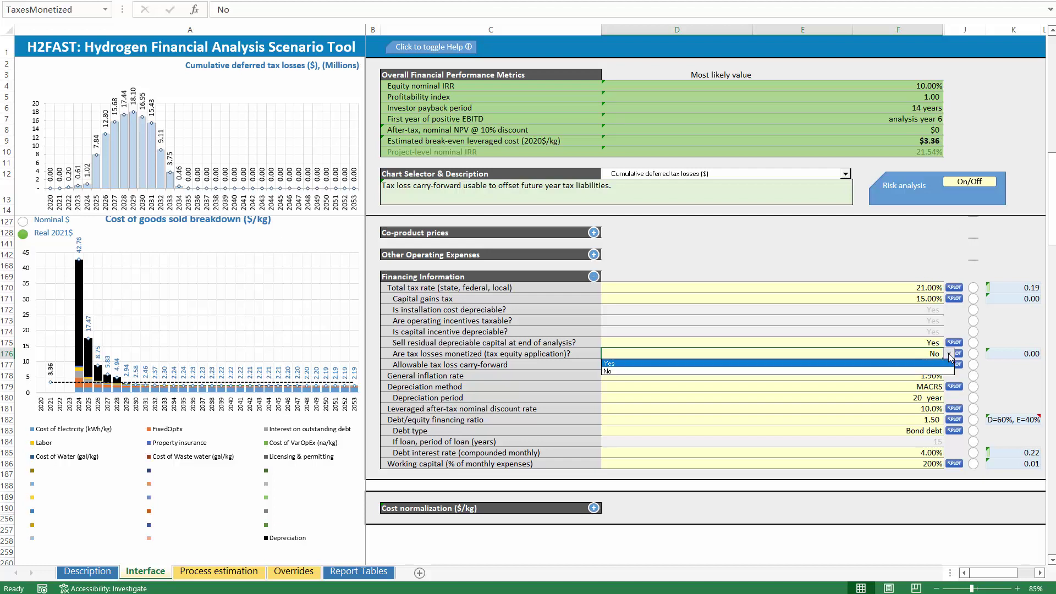
click(615, 365)
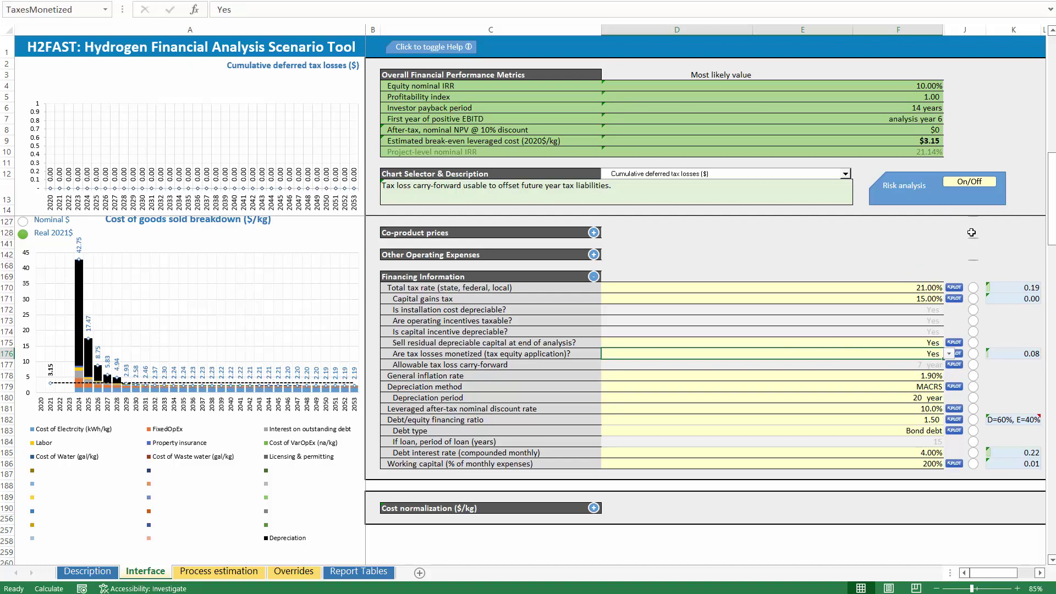
click(955, 142)
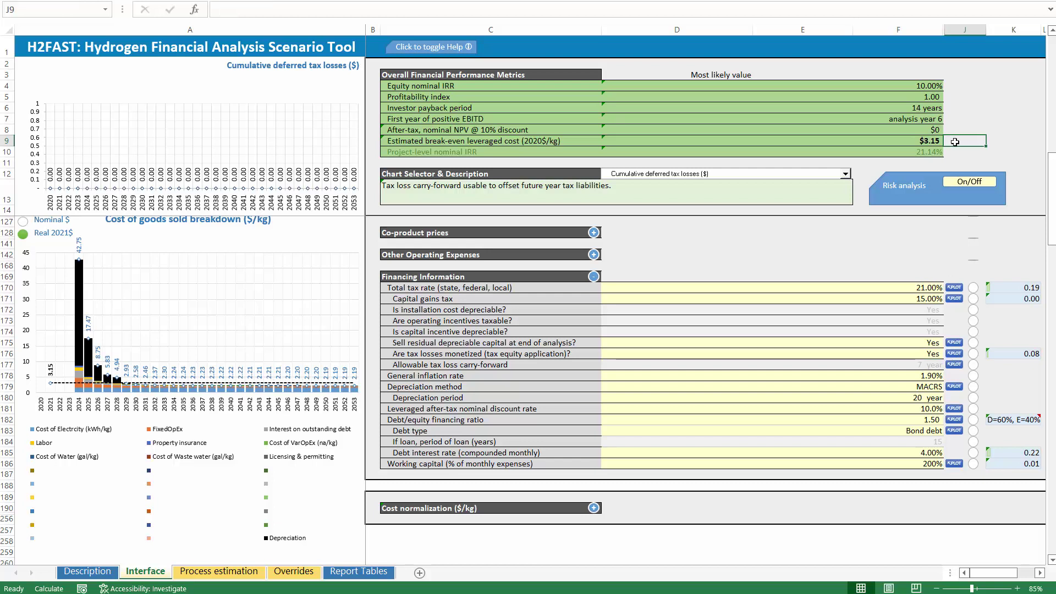
click(926, 141)
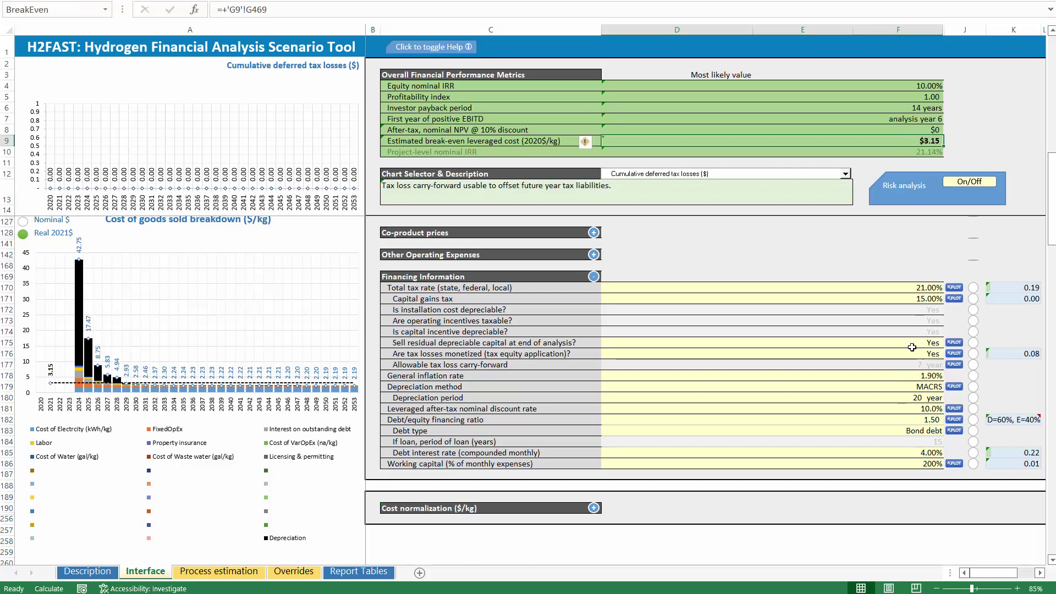
Step: Show the help note for the allowable tax loss carry-forward again and highlight its row
click(886, 374)
click(411, 365)
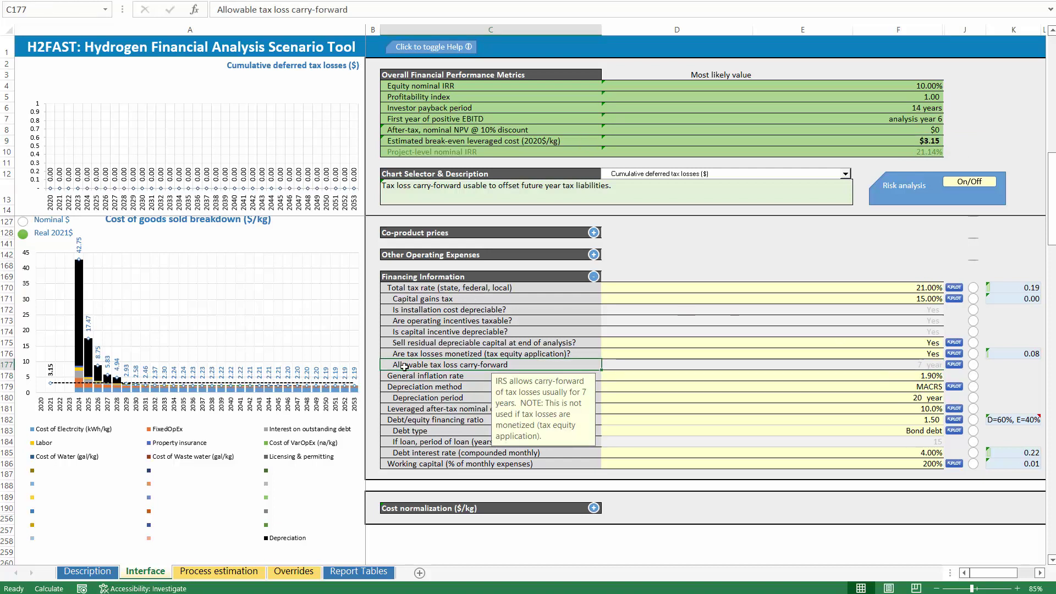
drag(405, 366, 633, 366)
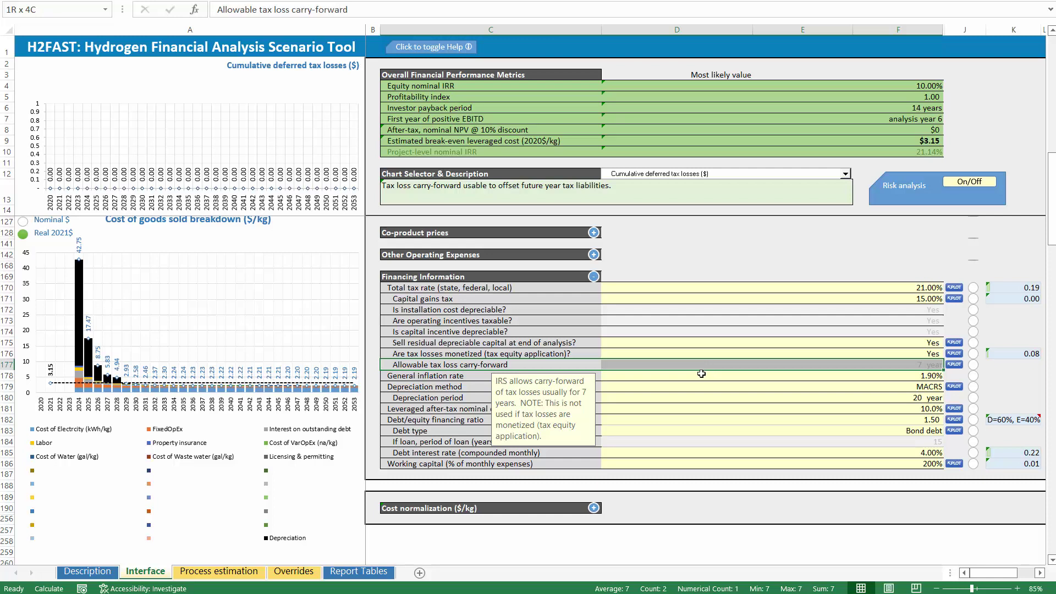
Step: Review the general inflation rate, depreciation method and depreciation period inputs under Financing Information, including the help note for the depreciation method
click(701, 374)
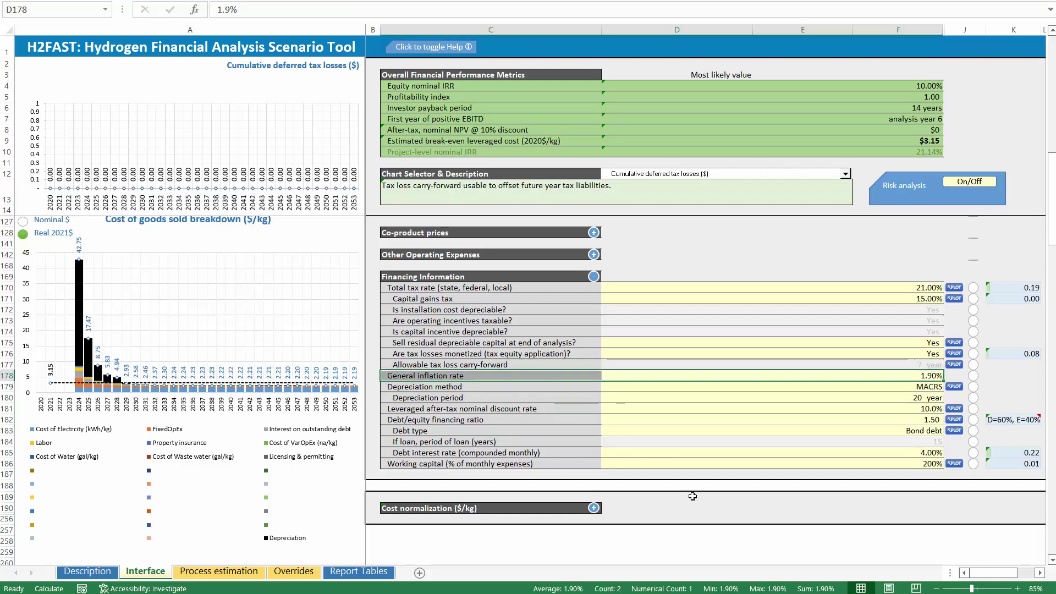
click(516, 388)
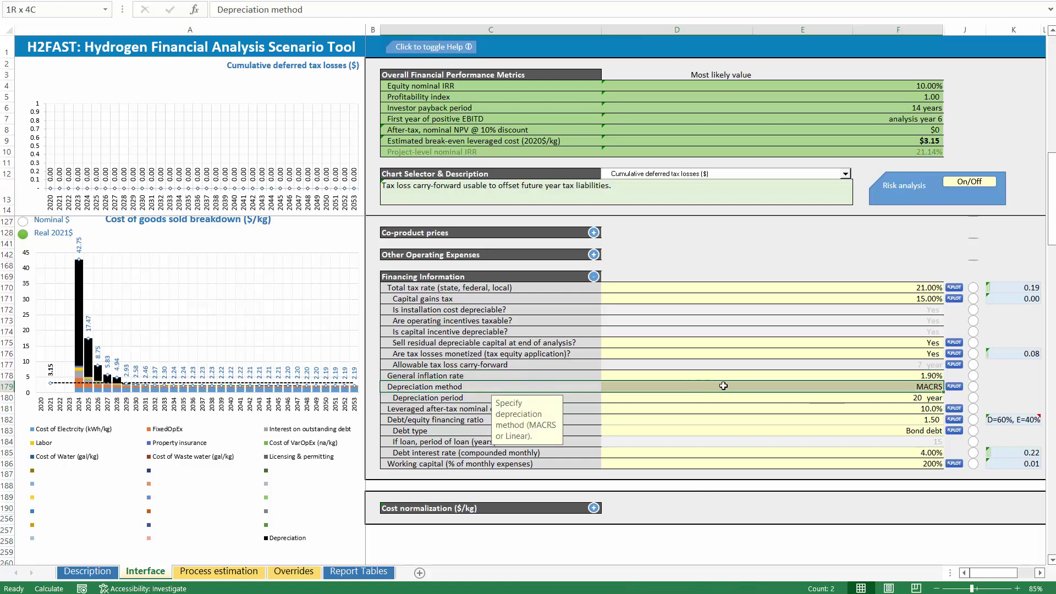
click(924, 398)
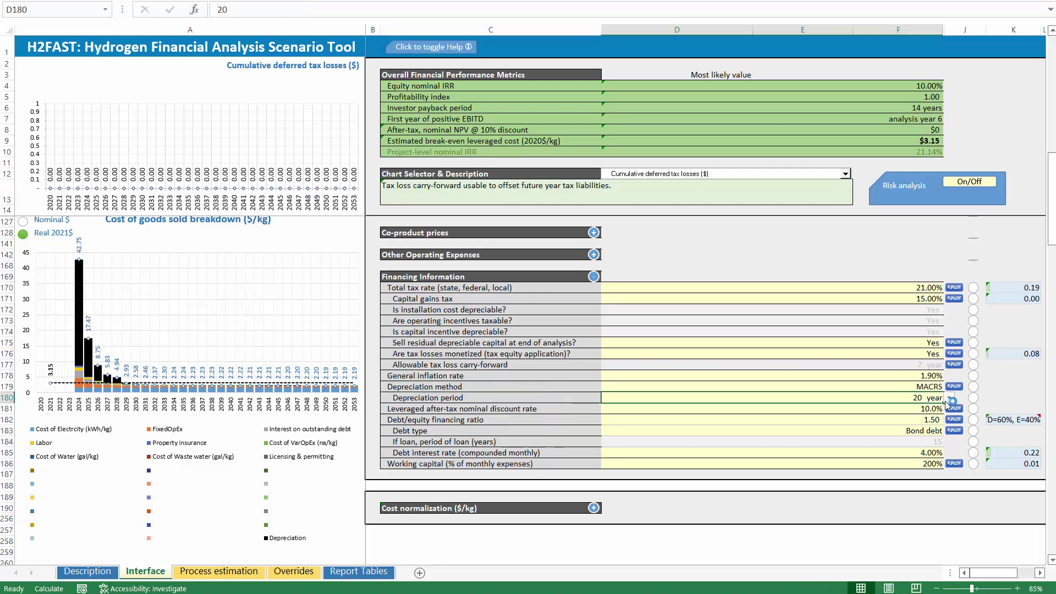
click(921, 386)
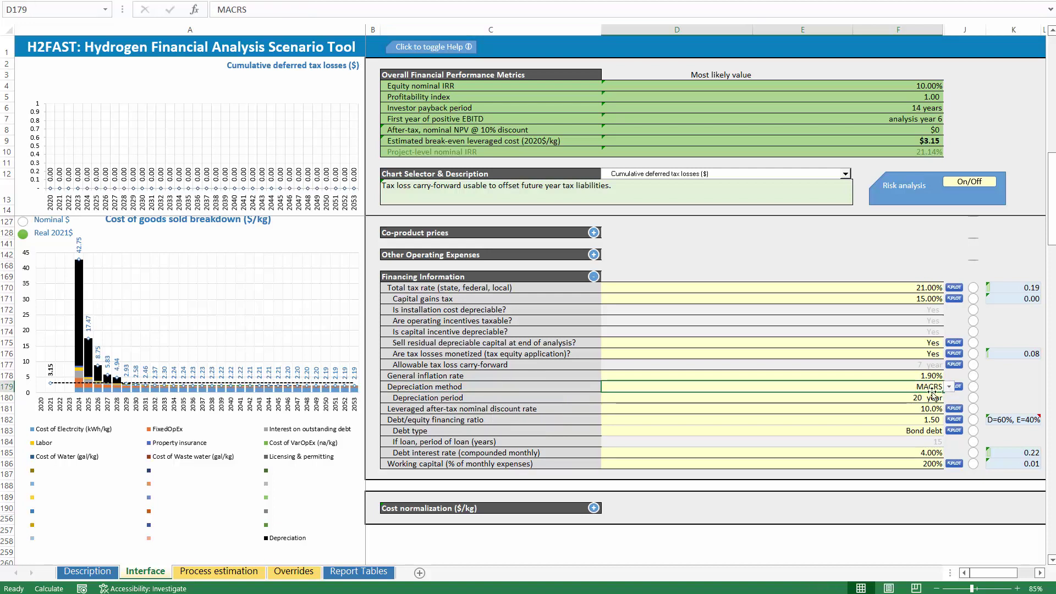
key(Down)
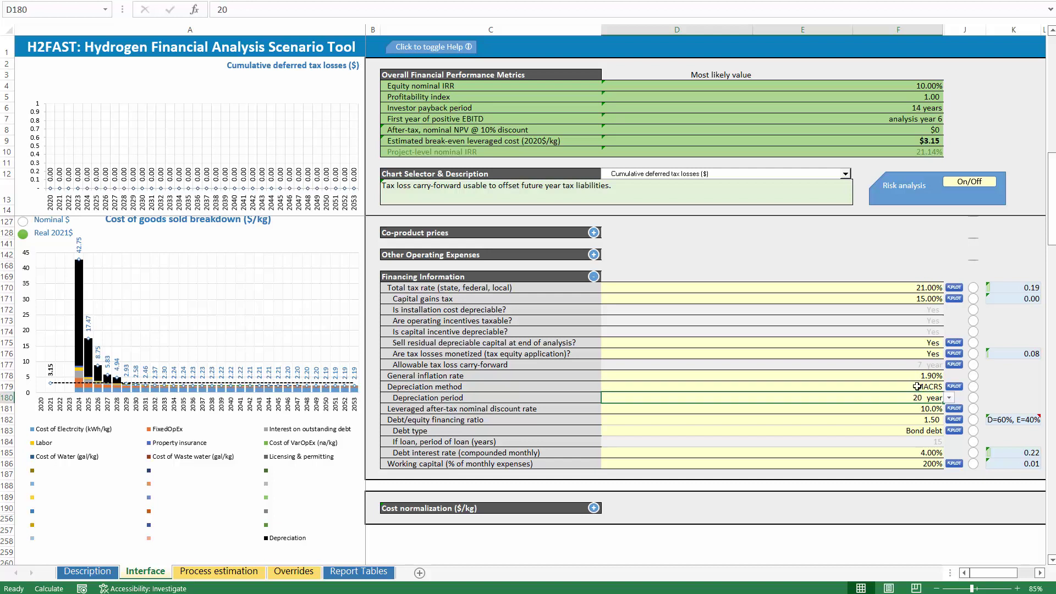
key(Up)
key(Down)
Step: In CapEx Specification, highlight the depreciation types and years of capital items 2 to 10 and show the year options for Capital item 2
scroll(477, 277, up, 12)
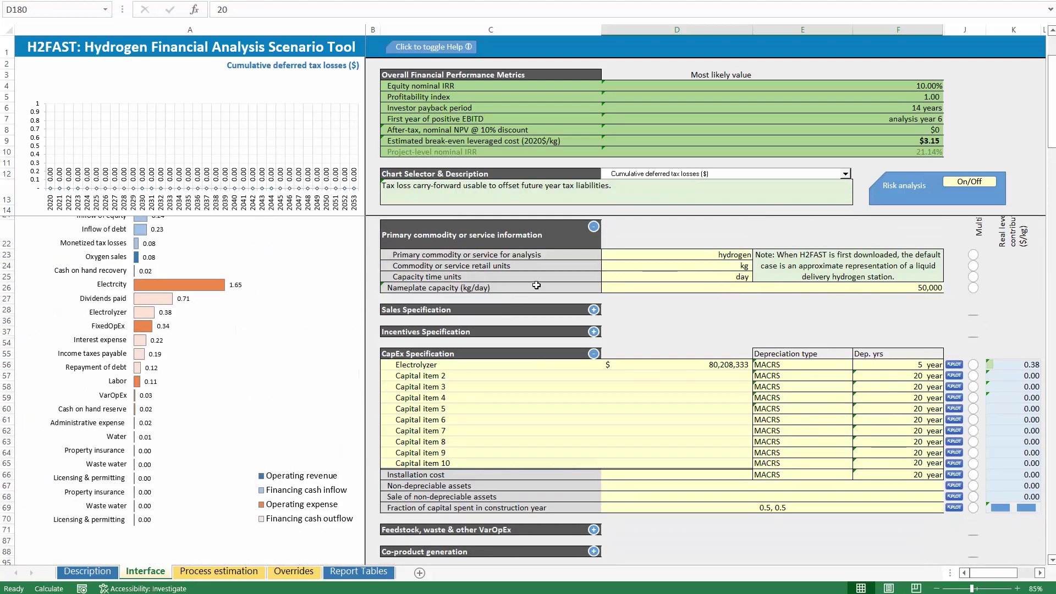
scroll(536, 286, up, 2)
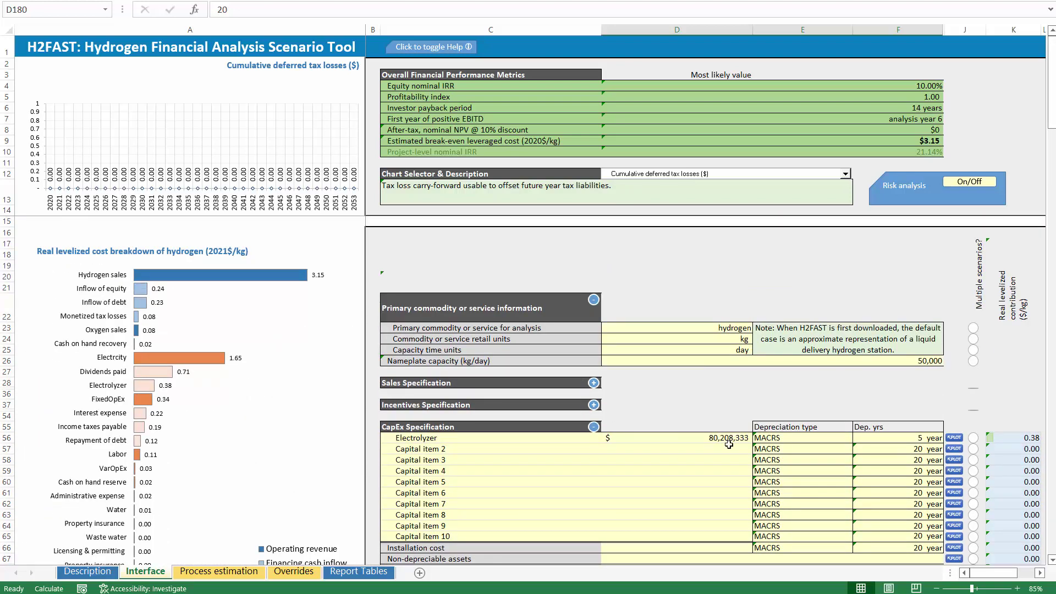
drag(885, 449, 819, 545)
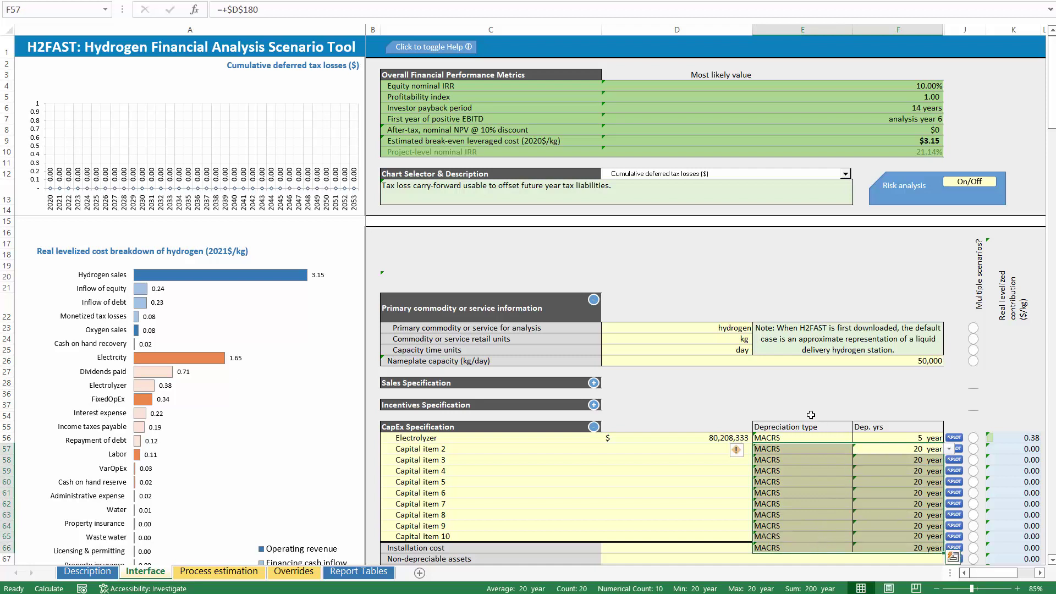
click(909, 450)
click(950, 449)
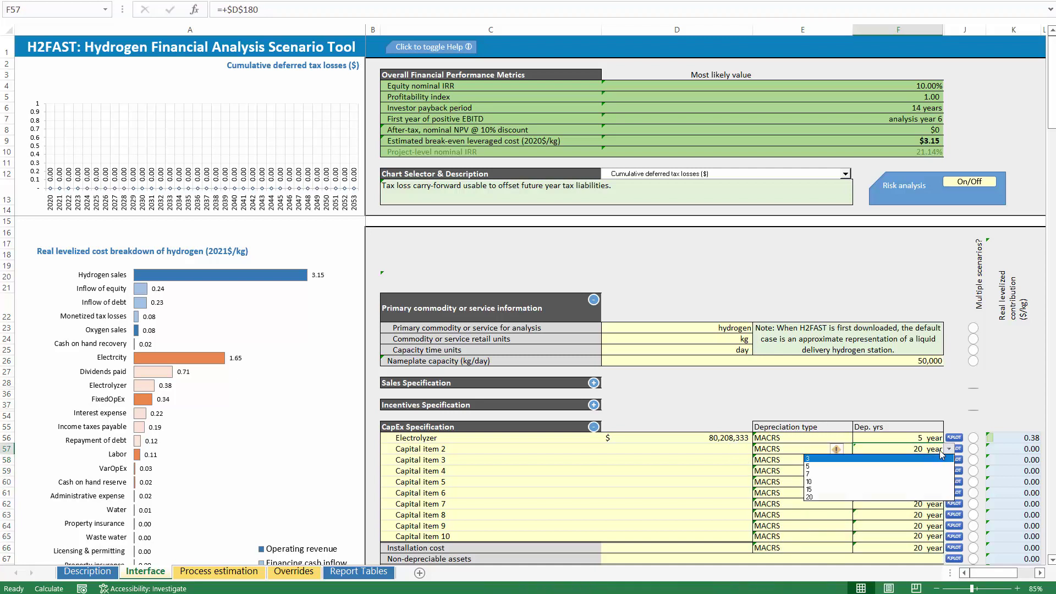
Step: Set Capital item 2's depreciation type to Straight line and its depreciation period to 8 years
click(796, 448)
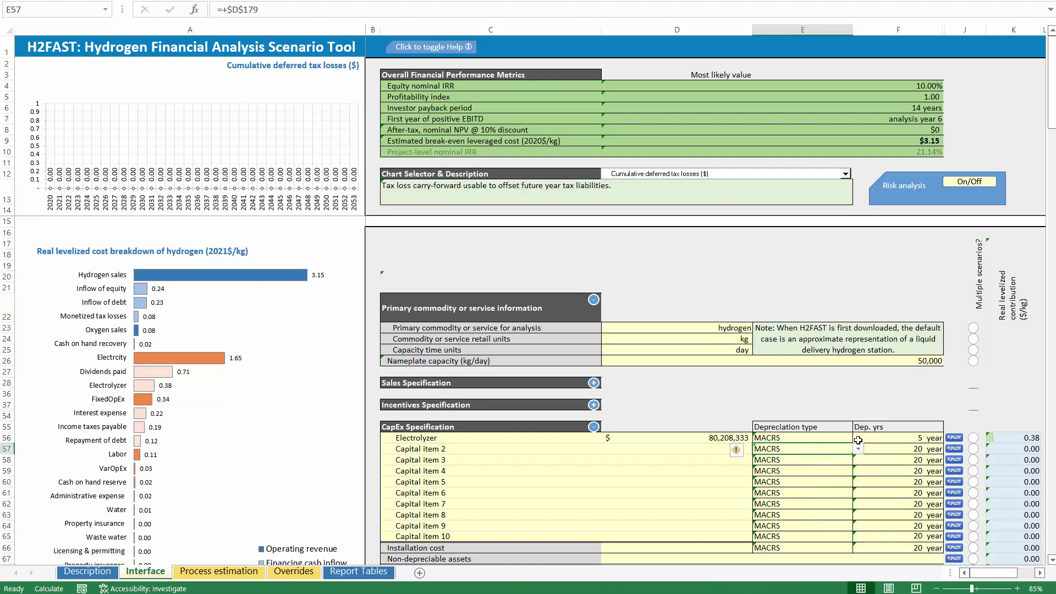
click(858, 449)
click(782, 471)
click(935, 450)
click(949, 449)
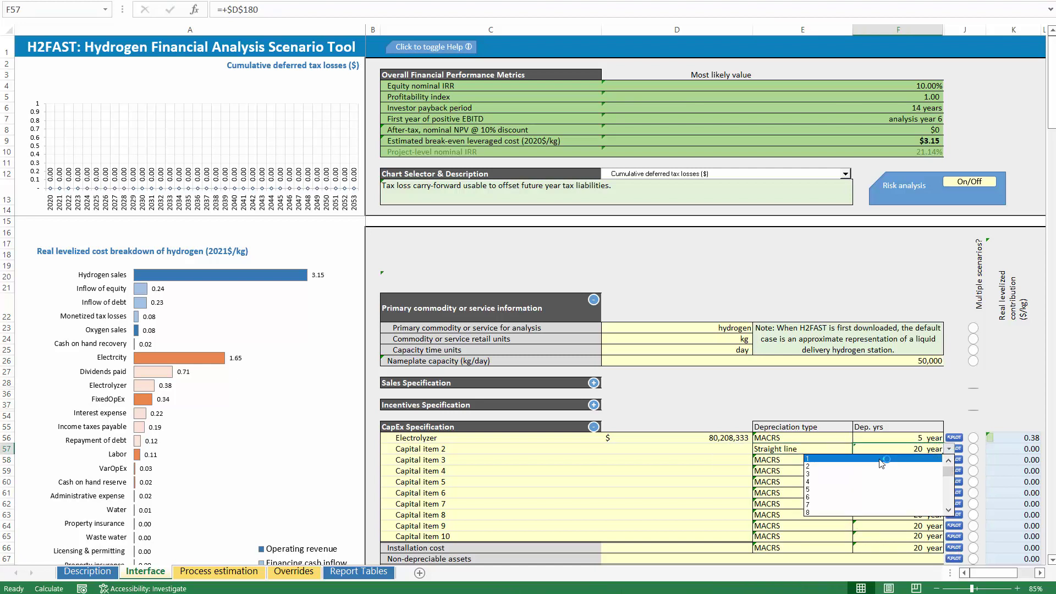
click(835, 490)
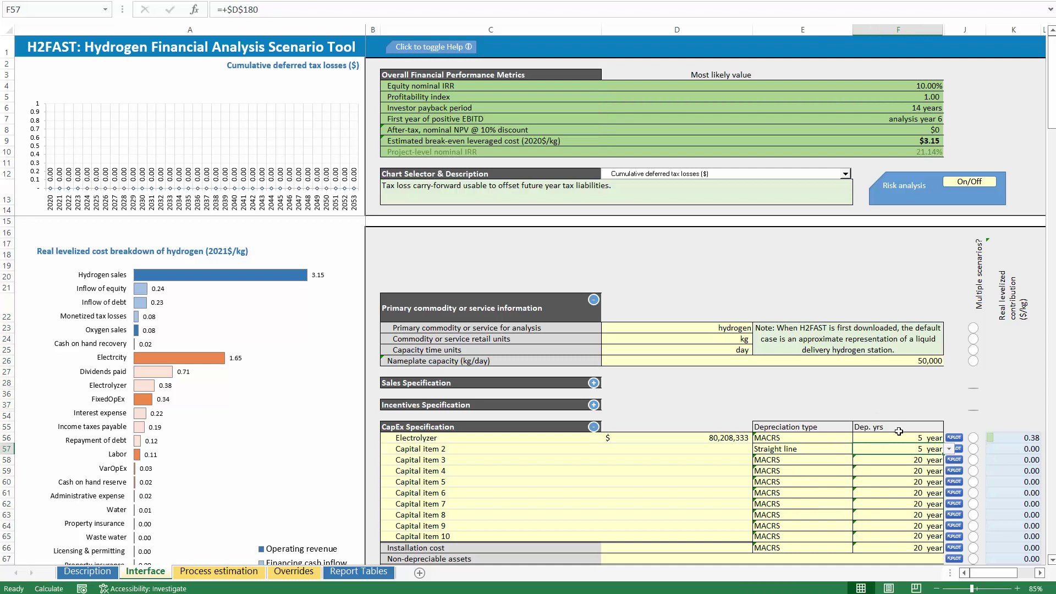
click(948, 450)
click(916, 517)
Step: Compare the depreciation settings of capital items 2 and 3 with the general depreciation method and period in Financing Information
drag(916, 460, 834, 461)
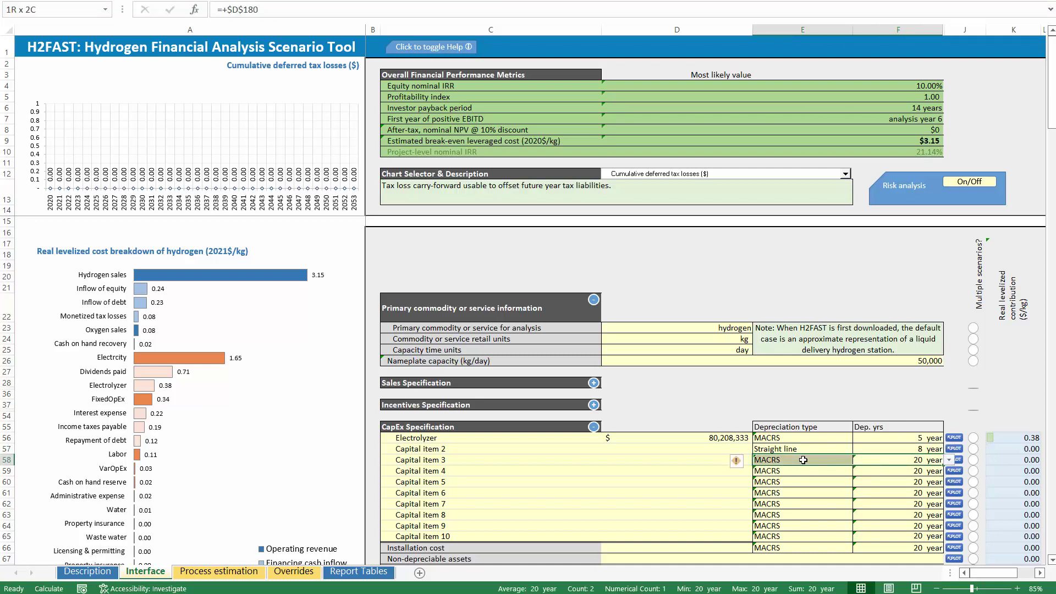
click(902, 450)
scroll(856, 453, down, 10)
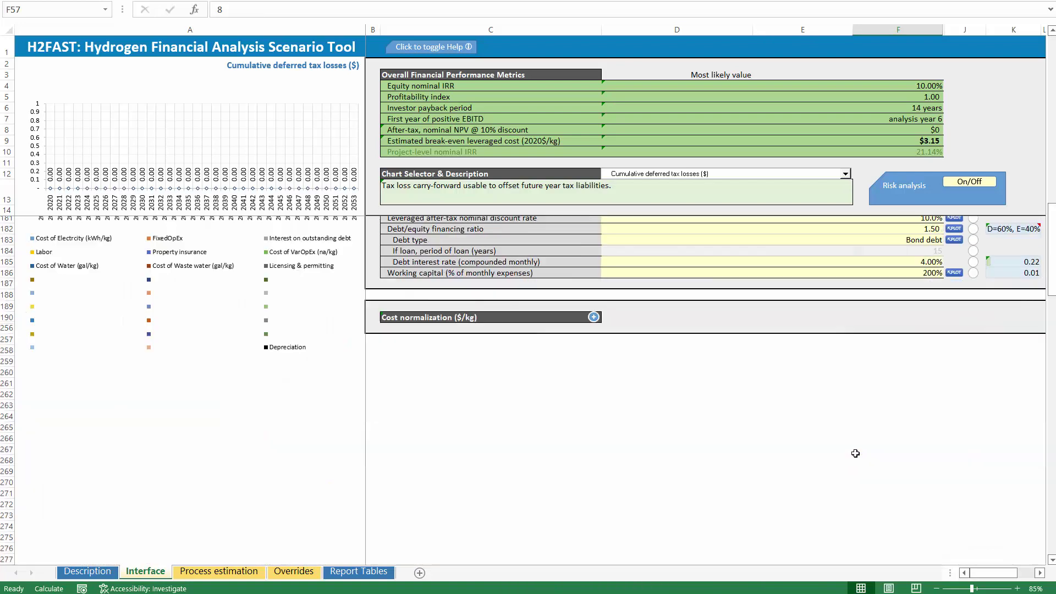
scroll(856, 435, up, 5)
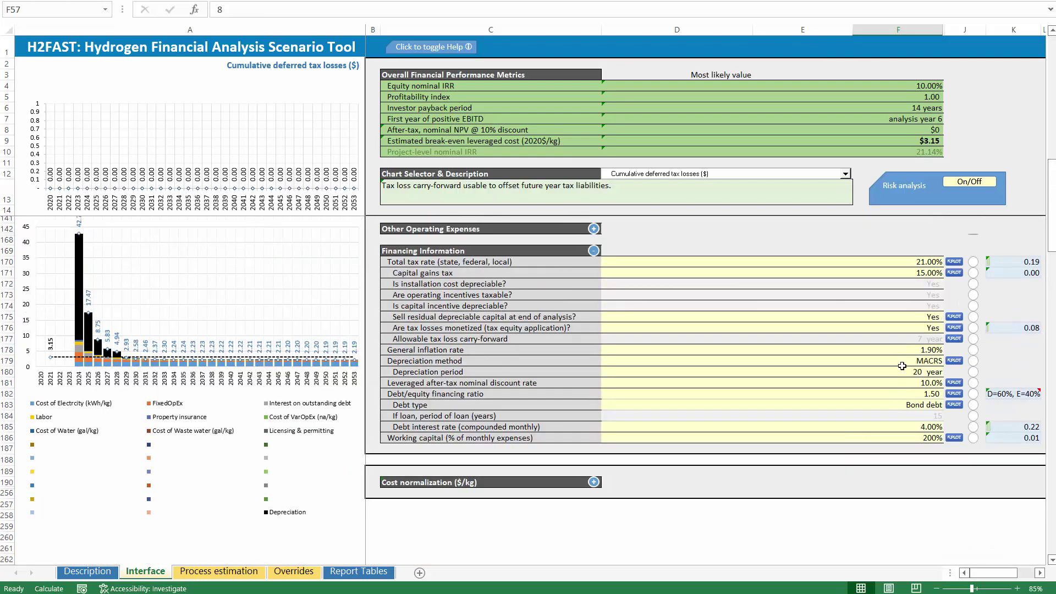
drag(902, 366, 882, 372)
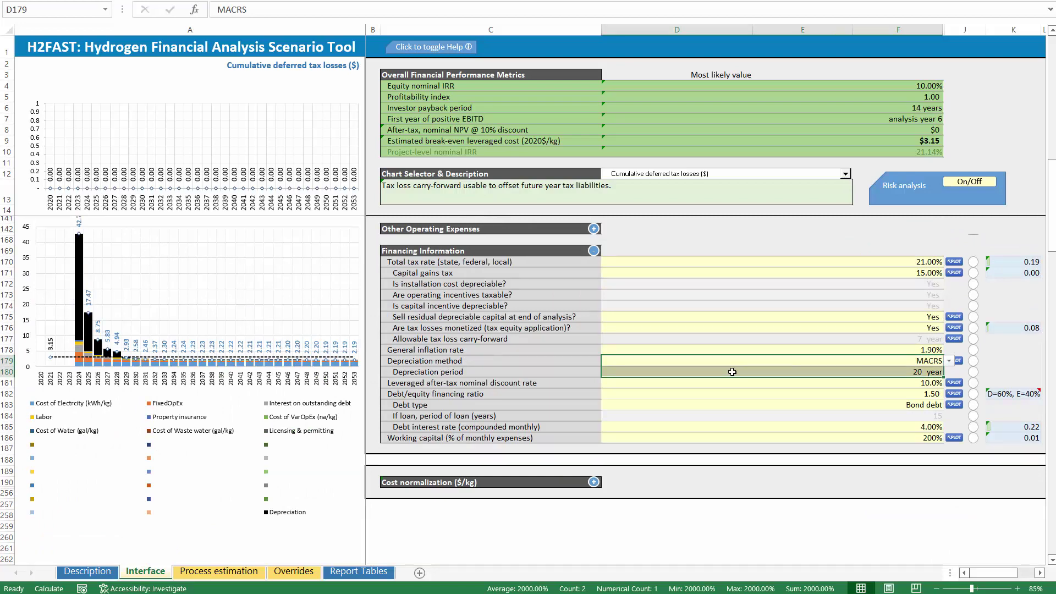
Step: Highlight the depreciation settings of the Electrolyzer and capital items 2 to 4, and the general depreciation inputs under Financing Information
scroll(806, 331, up, 10)
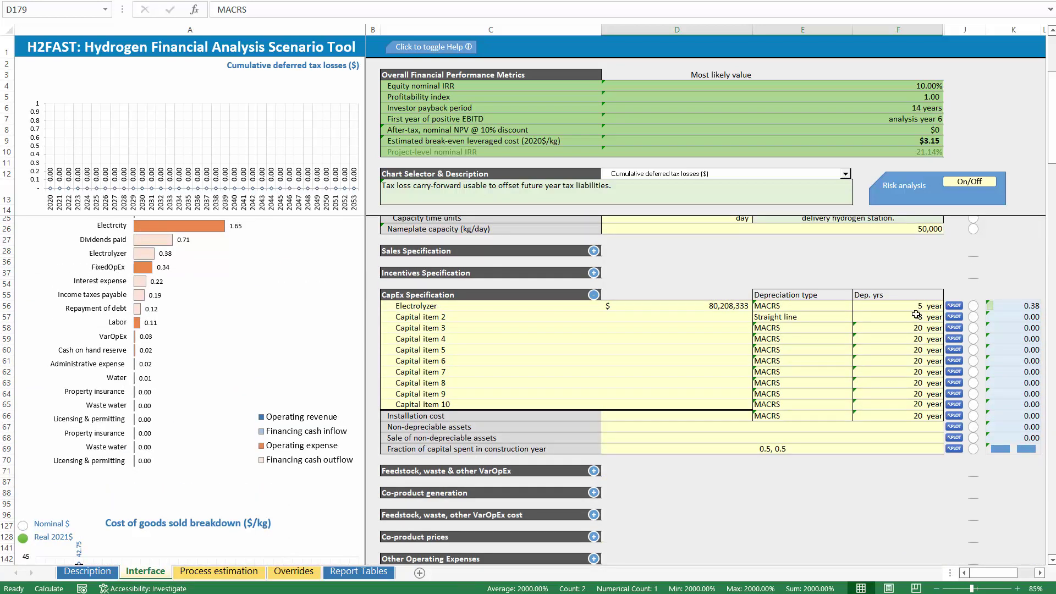
drag(916, 315, 793, 318)
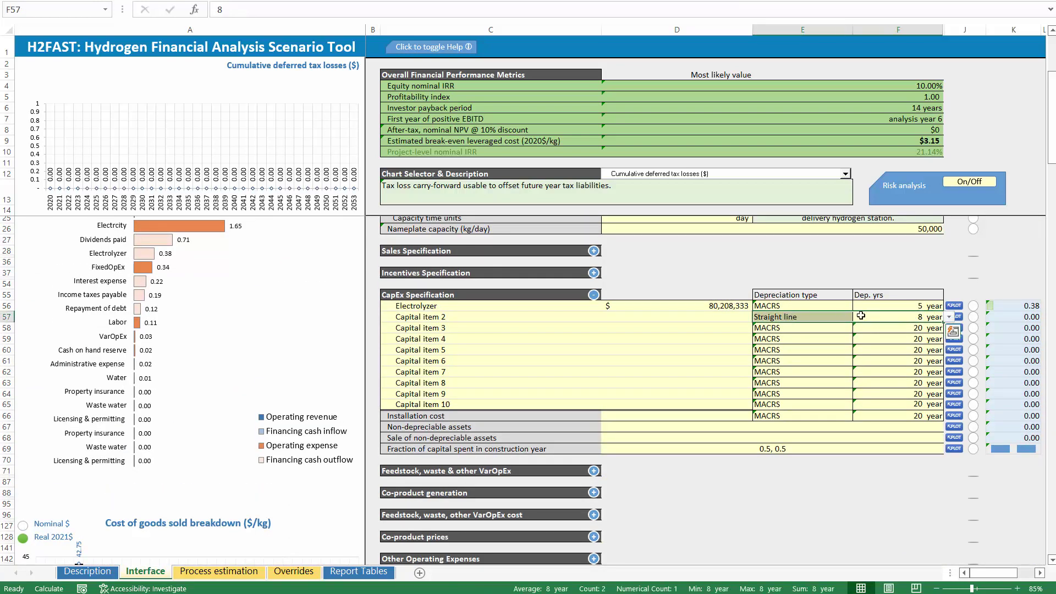
click(803, 307)
key(shift+Down)
key(shift+Right)
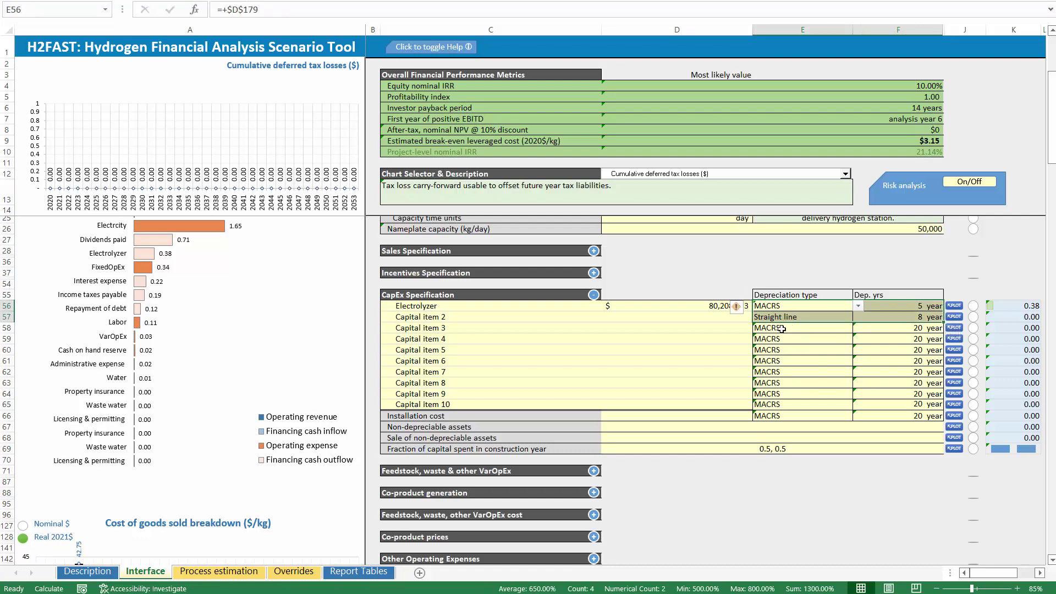
drag(780, 331, 860, 338)
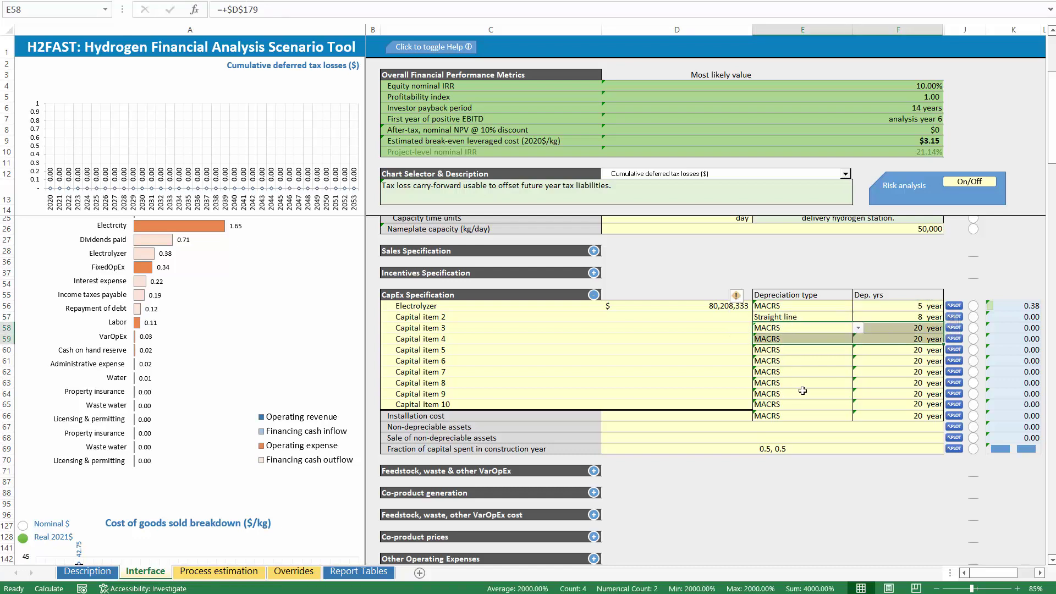
scroll(826, 385, down, 10)
scroll(825, 407, up, 2)
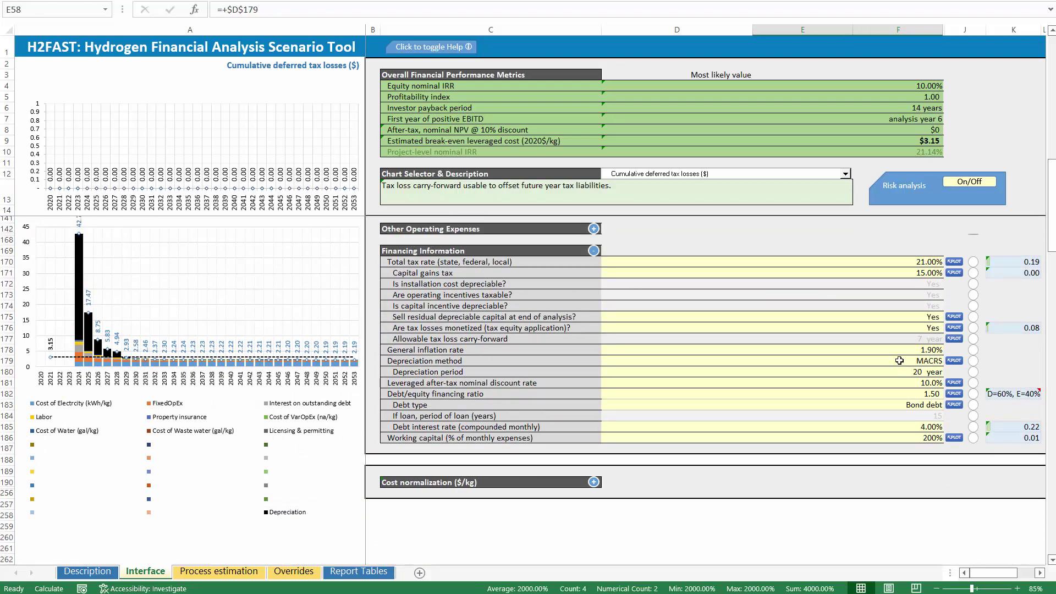
drag(899, 361, 900, 367)
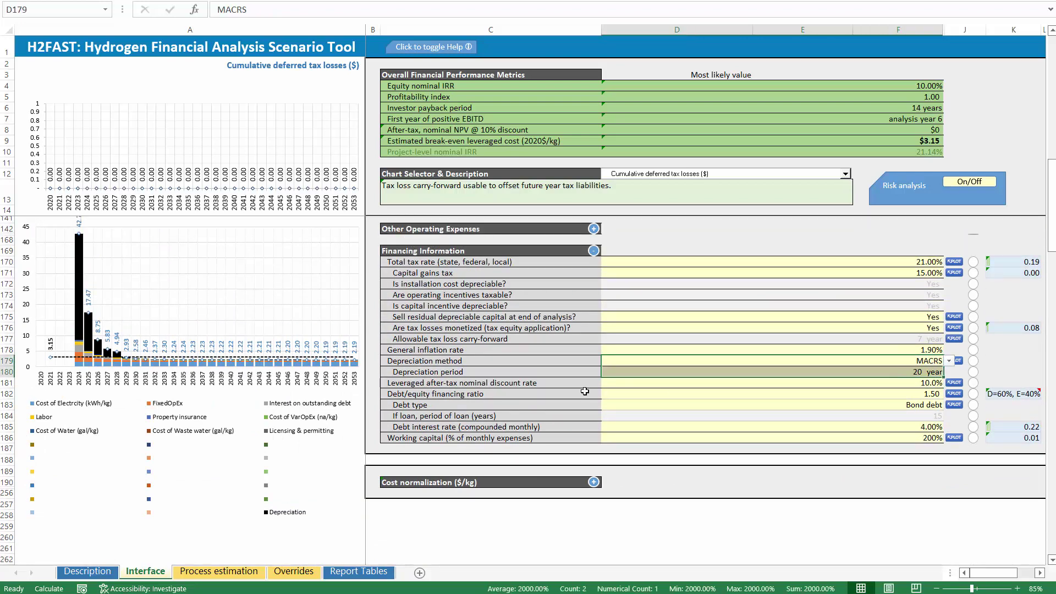
Step: Read the help note for the leveraged after-tax nominal discount rate and compare that input with the estimated break-even leveraged cost
click(558, 383)
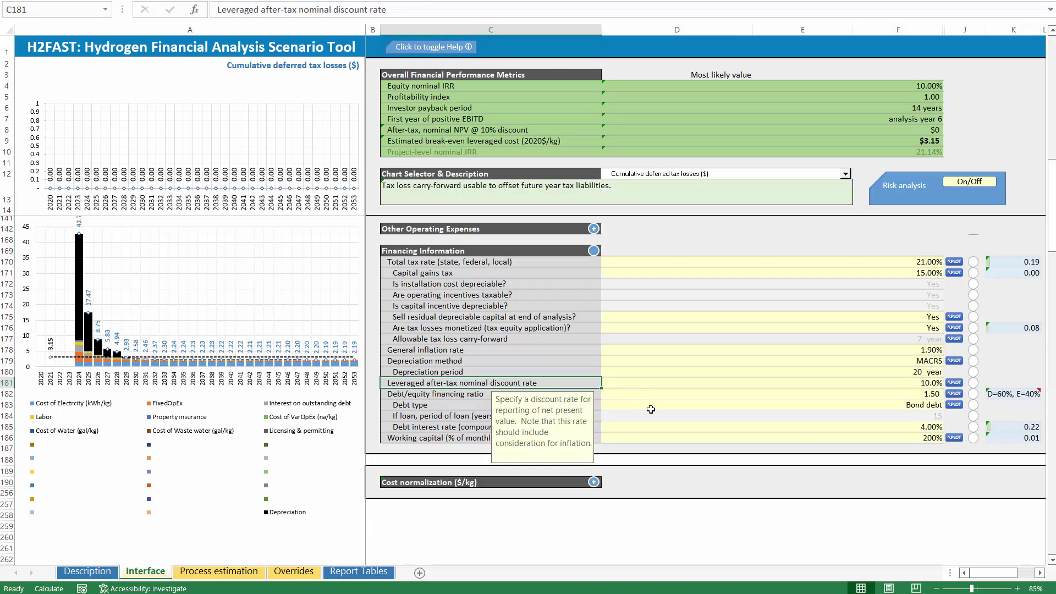
click(661, 383)
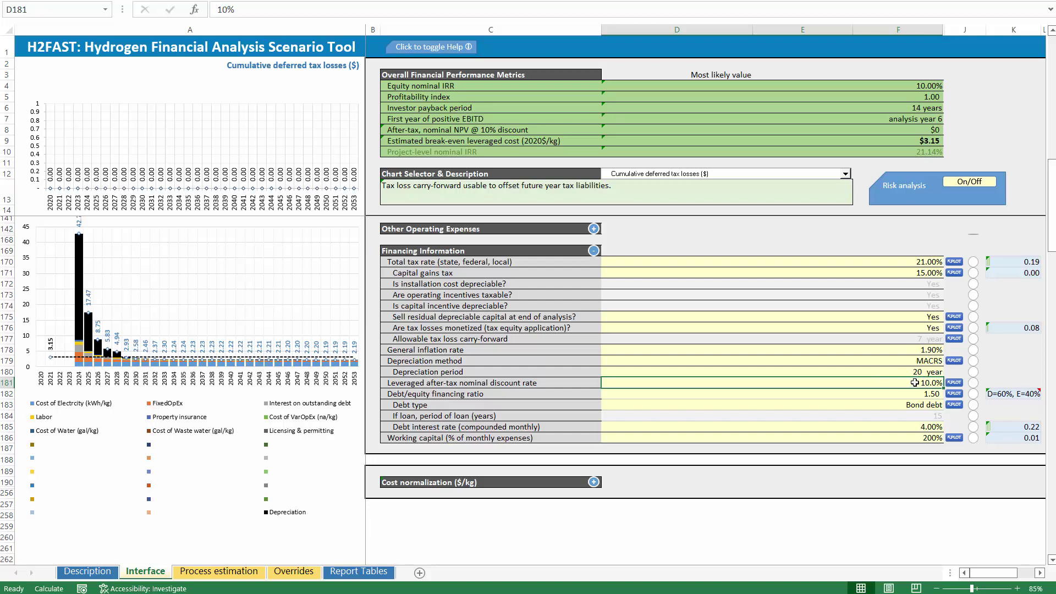
click(917, 141)
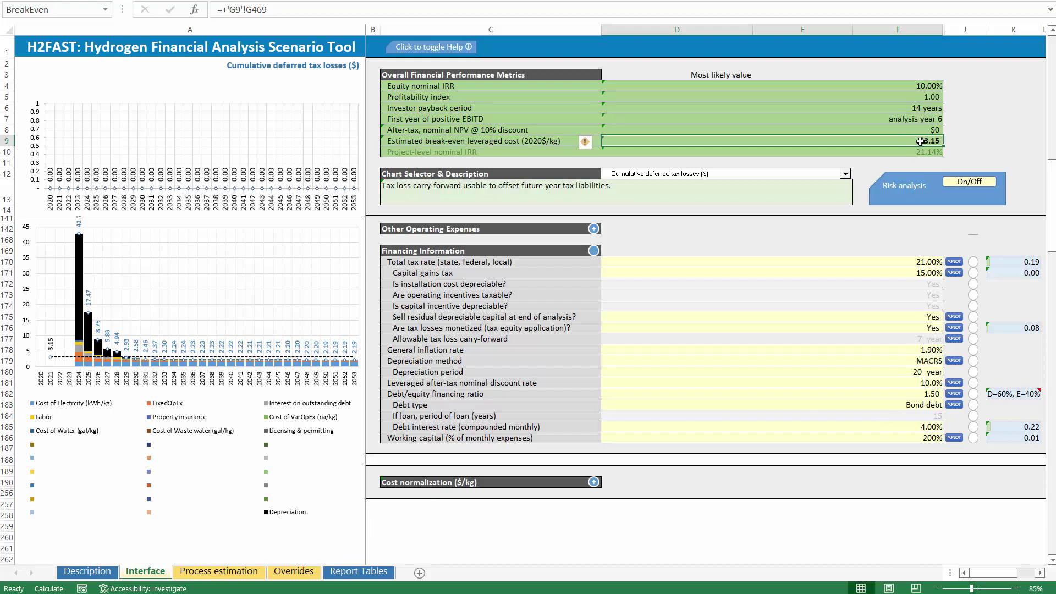
click(903, 385)
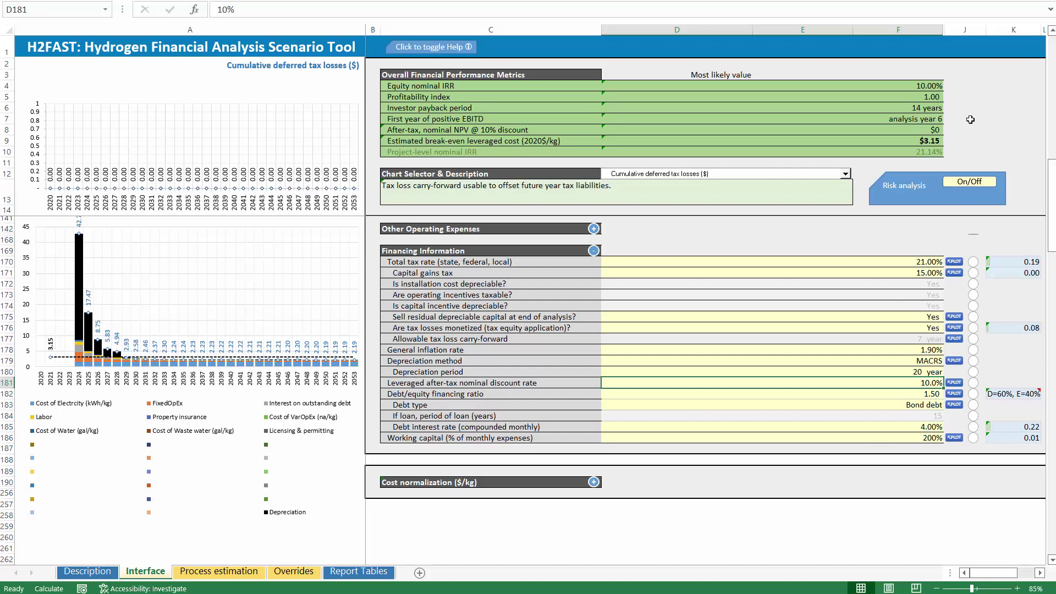
Step: Examine the project-level nominal IRR and highlight the equity nominal IRR in the Overall Financial Performance Metrics
click(935, 152)
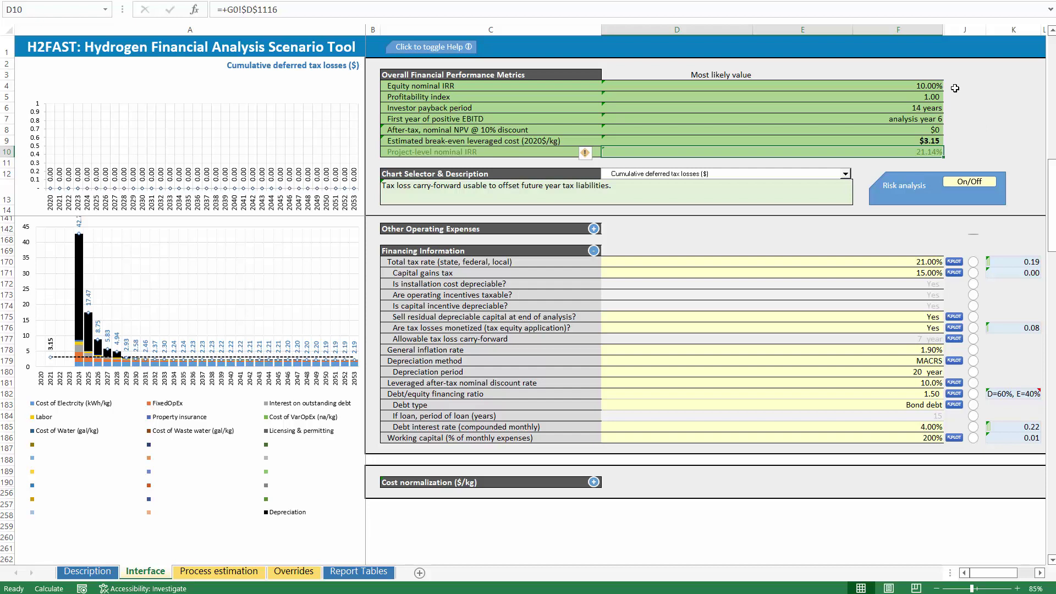
click(912, 86)
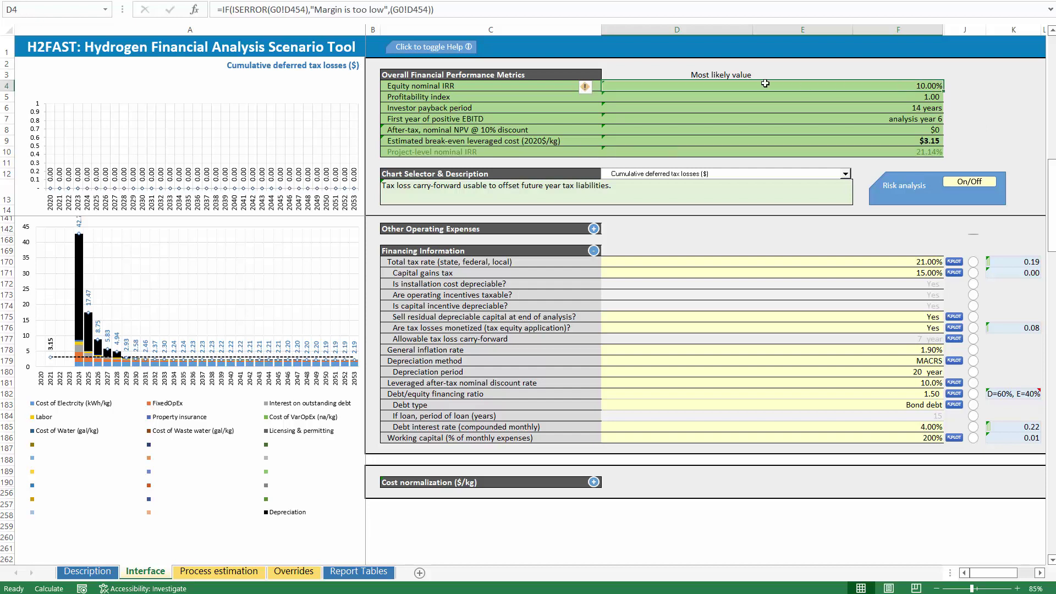
drag(597, 85, 584, 85)
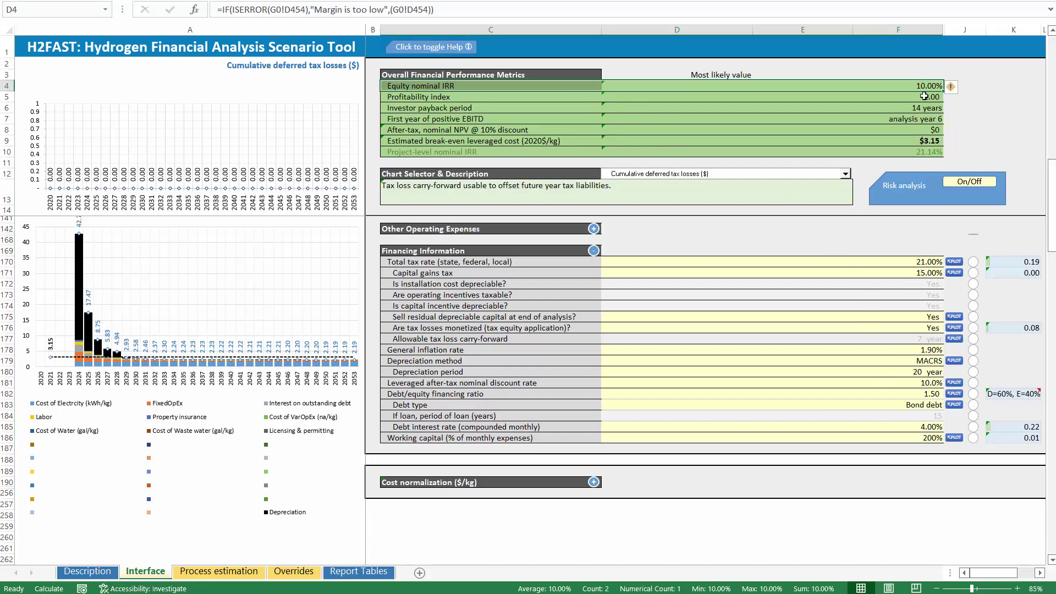
Step: Set the leveraged after-tax nominal discount rate to 5% and check the break-even leveraged cost and equity nominal IRR
click(916, 384)
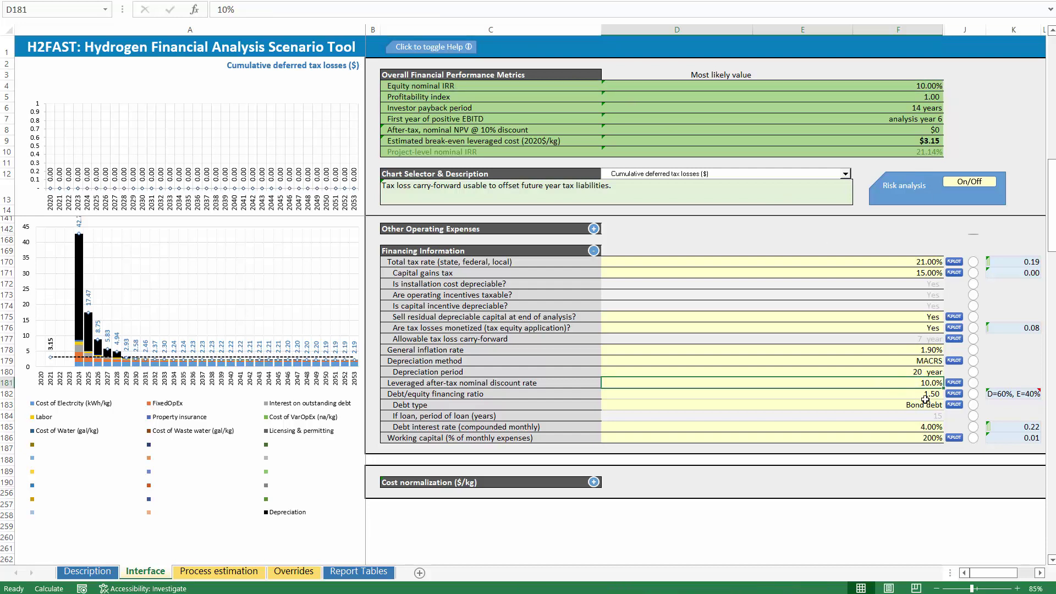
double_click(231, 14)
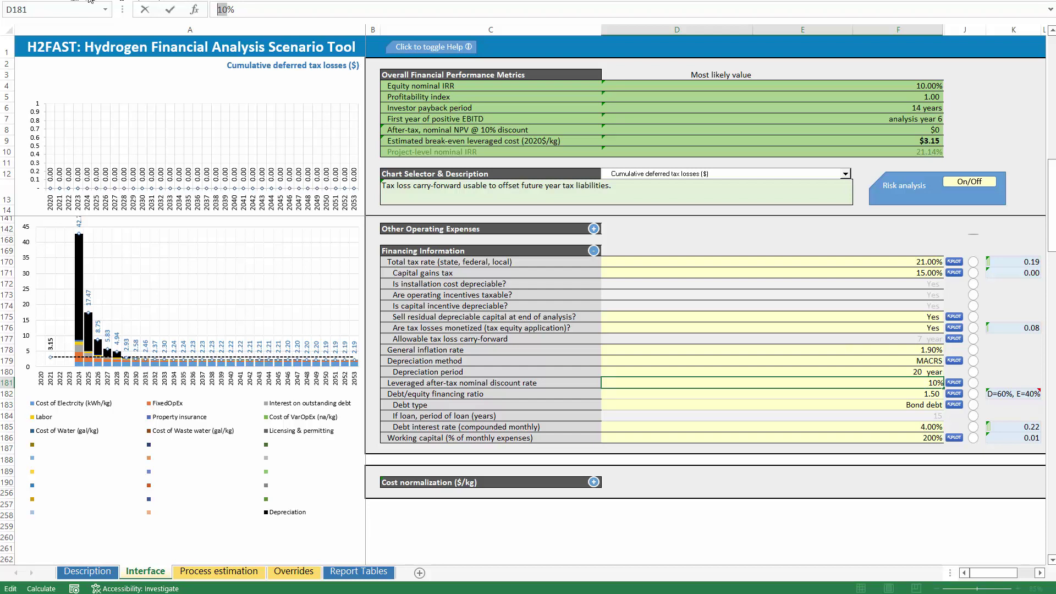
text(5)
key(Return)
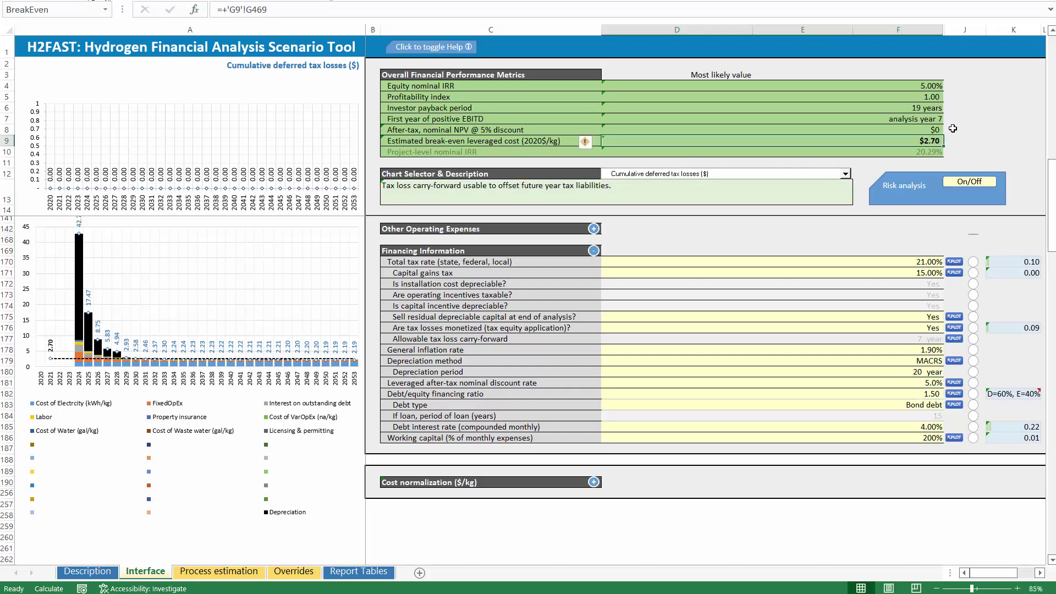
click(934, 86)
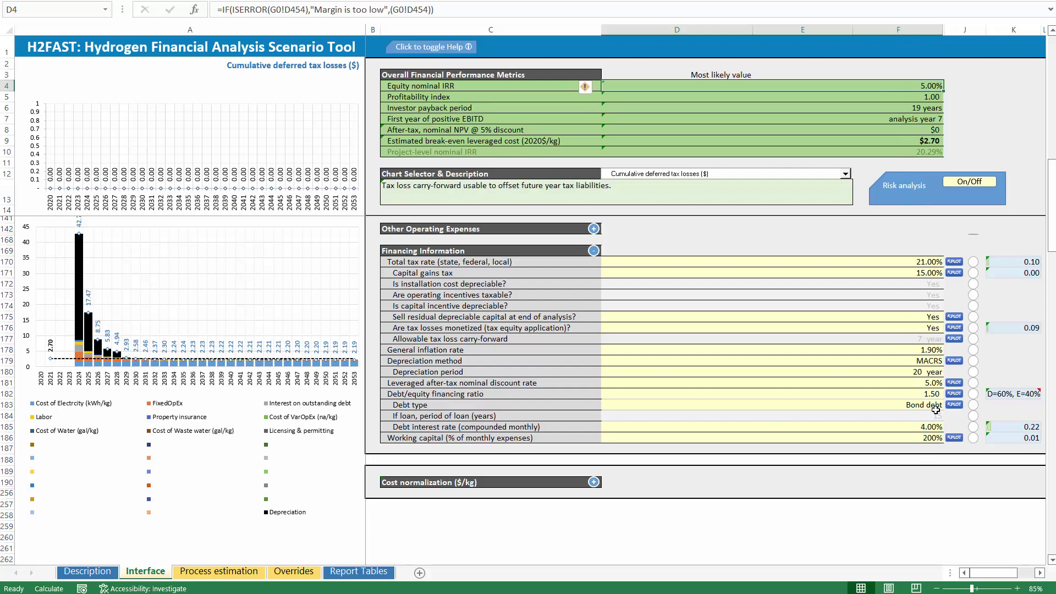
Step: Set the leveraged after-tax nominal discount rate to 15% and check the estimated break-even leveraged cost
click(924, 384)
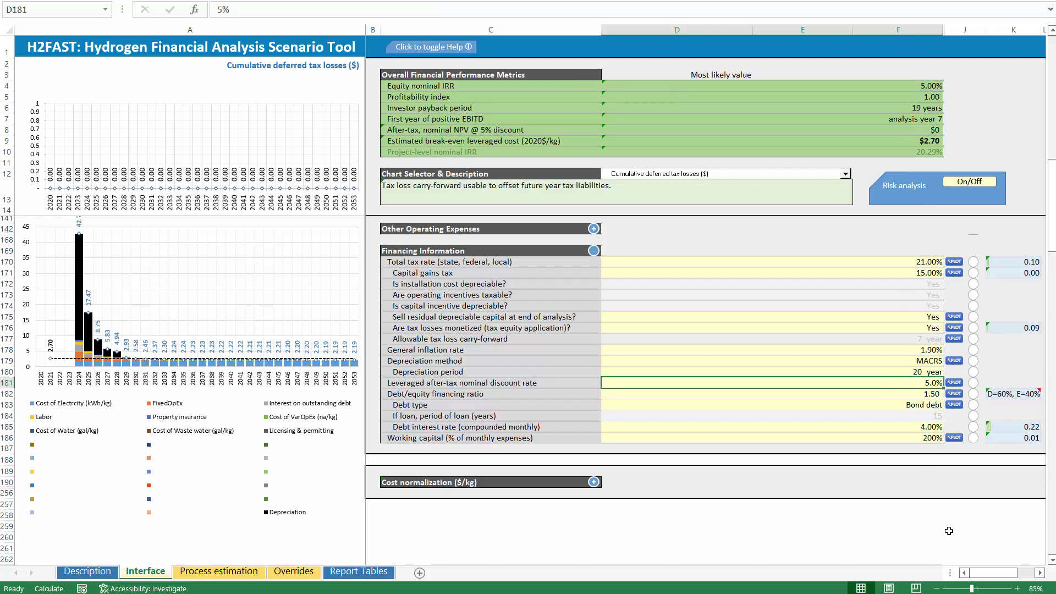
text(15)
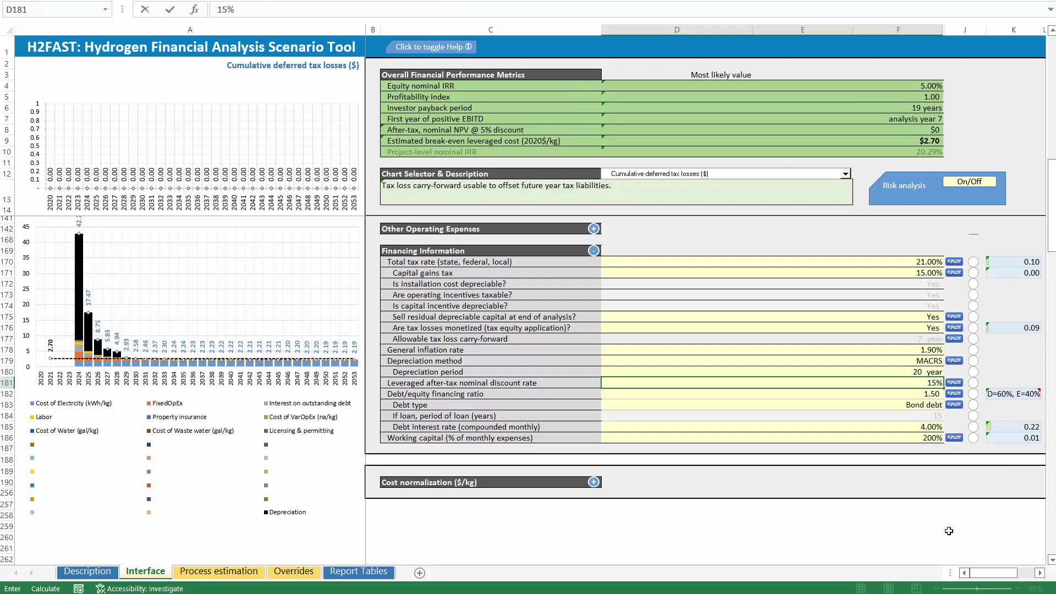
key(ctrl+Return)
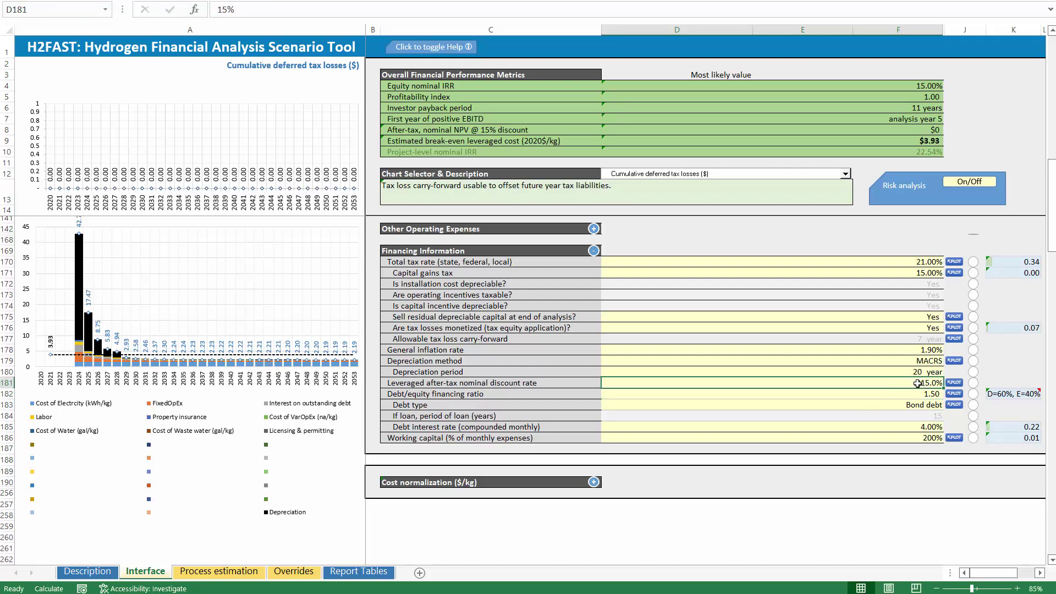
drag(923, 142, 947, 138)
Step: Examine the debt/equity financing ratio and the formula that splits it into debt and equity percentages
click(887, 375)
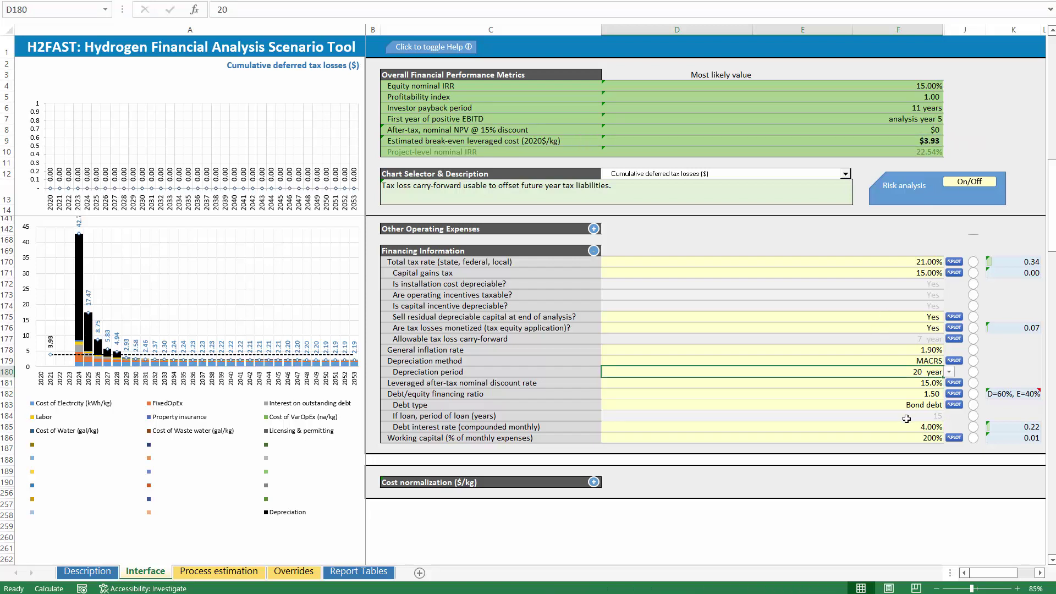
key(Down)
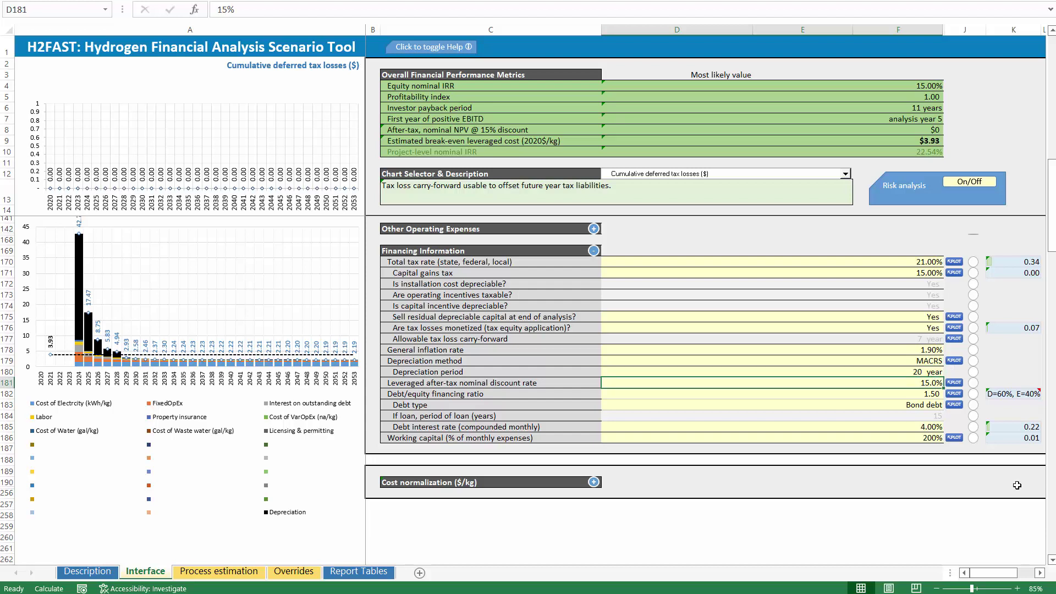
key(Down)
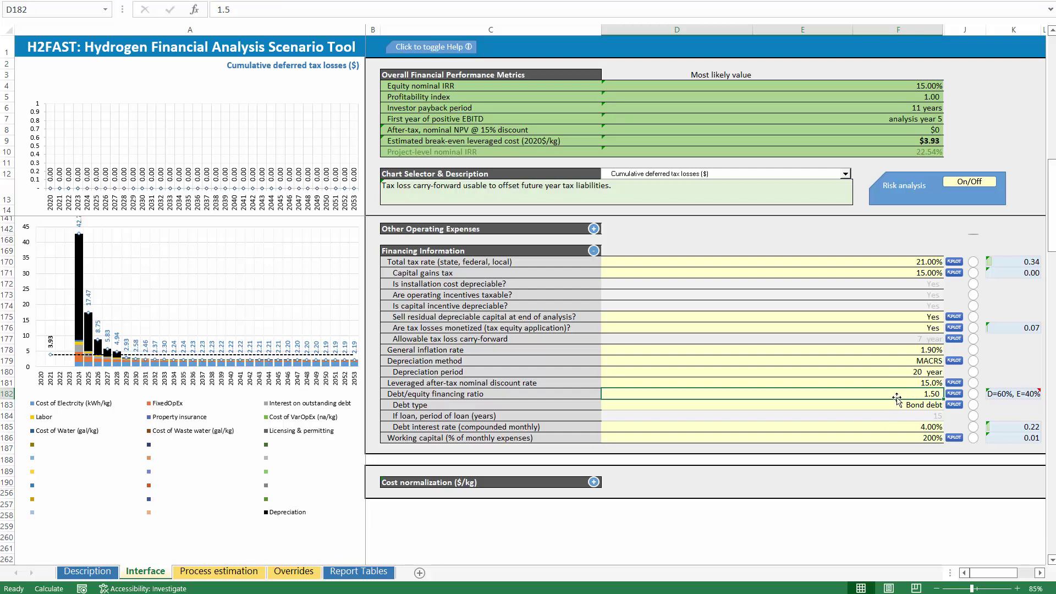
click(1022, 394)
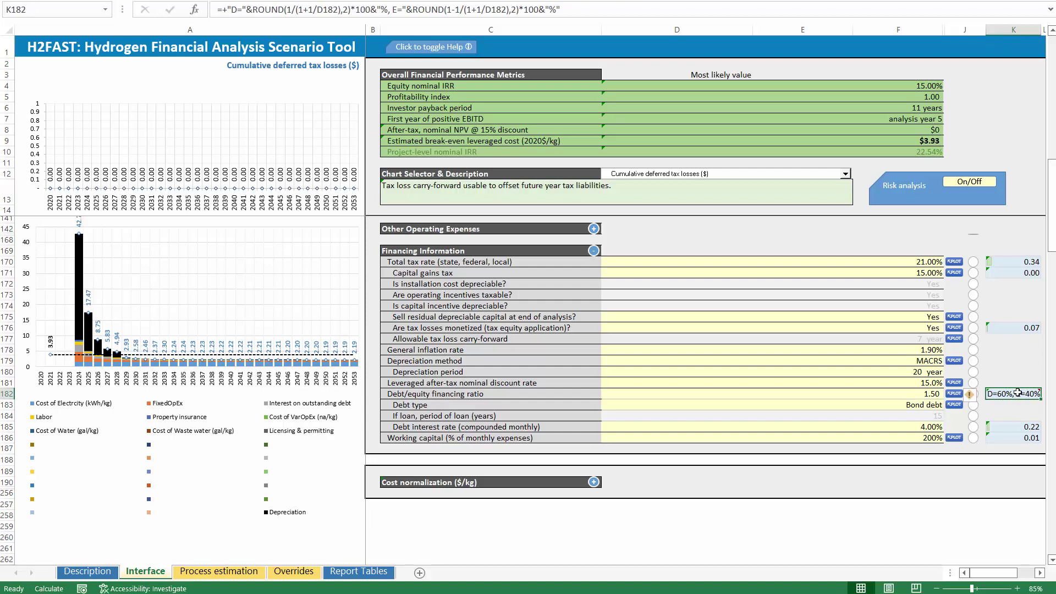
Step: Try debt/equity financing ratios of 1 and 2 to compare their effect on the break-even leveraged cost
click(924, 396)
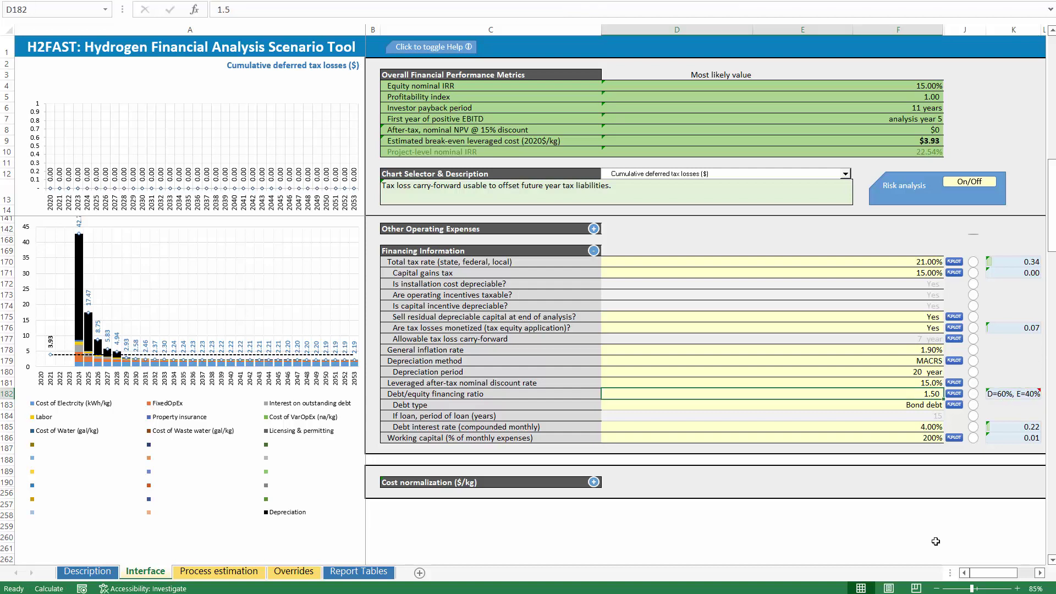
text(1)
key(Return)
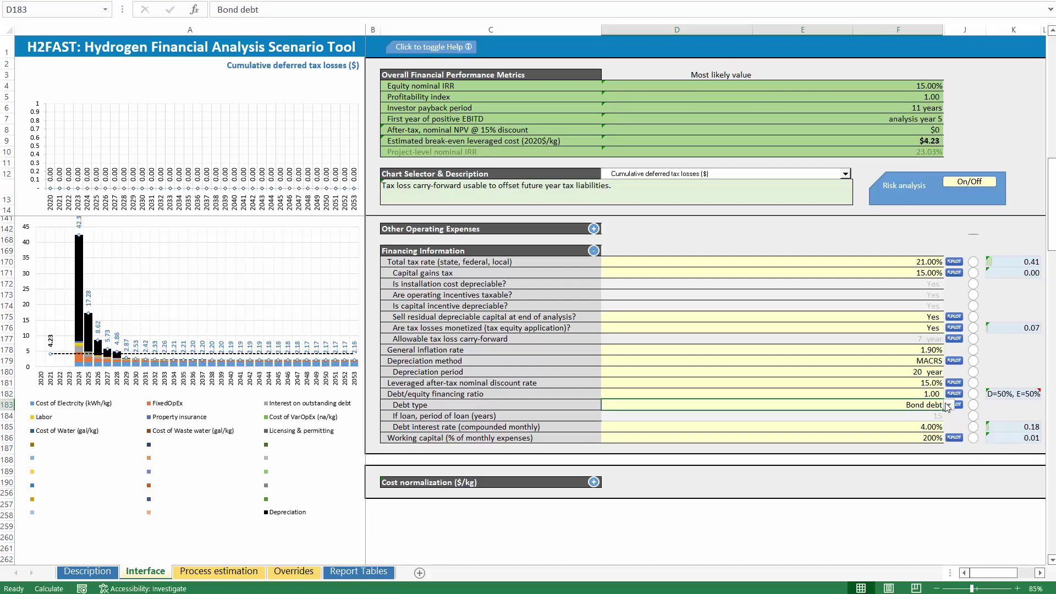
key(Up)
text(2)
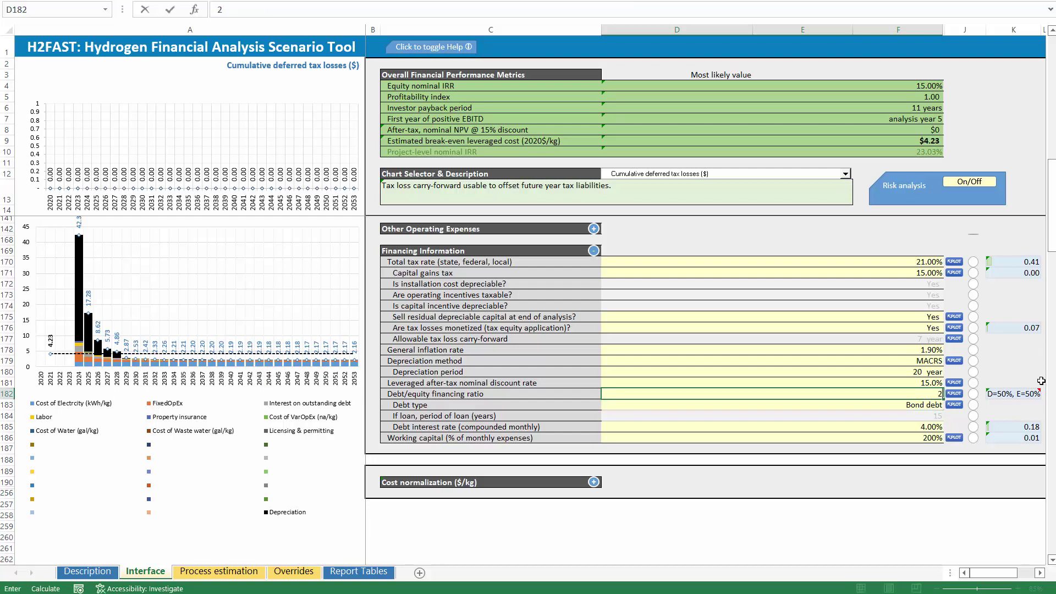
key(Return)
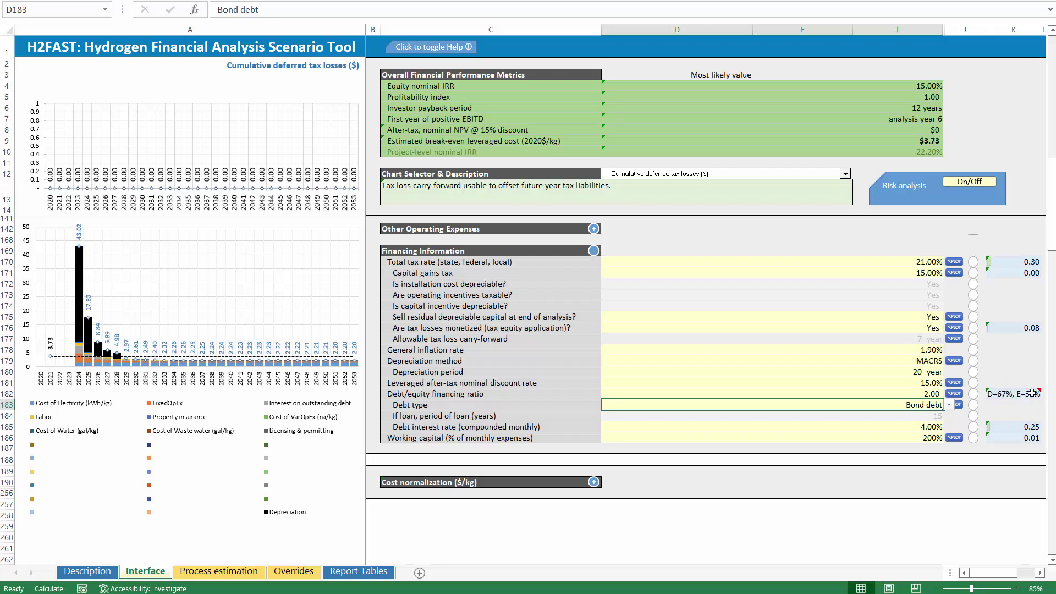
Step: Set the debt/equity financing ratio back to 1.5
click(918, 394)
text(1.5)
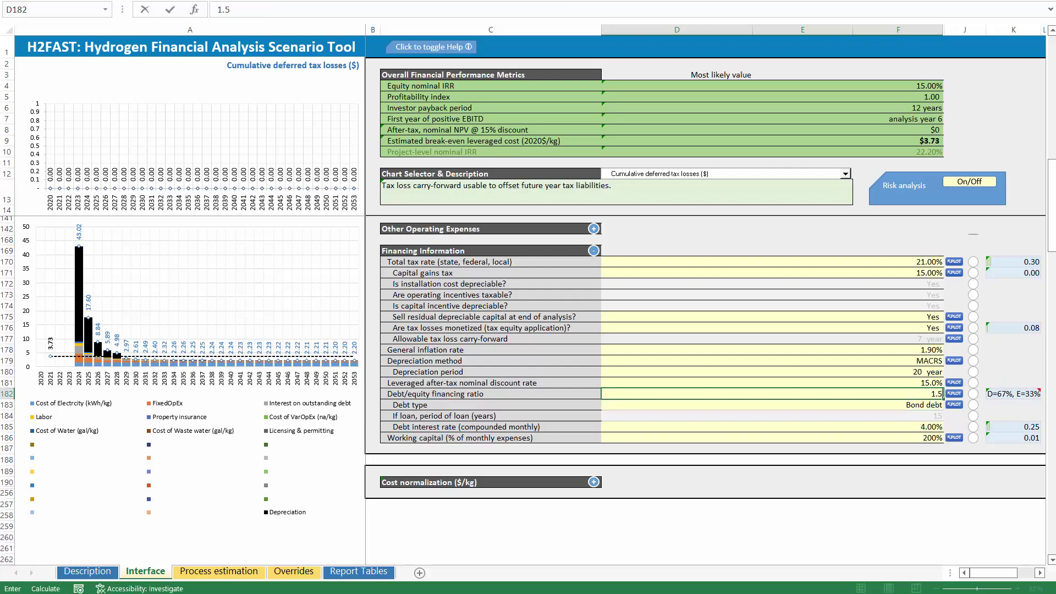
key(Return)
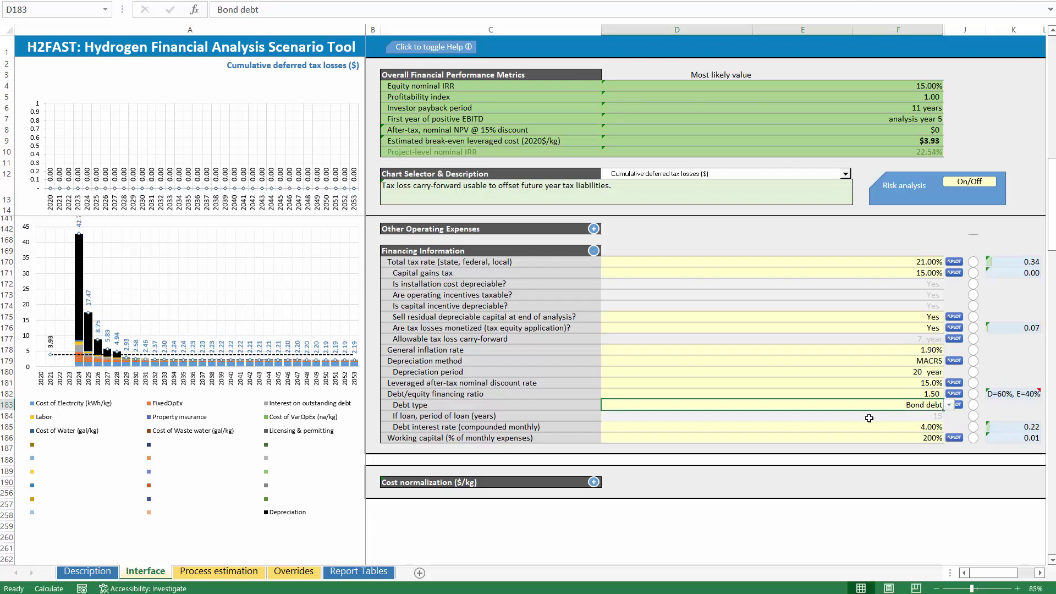
Step: Change the debt type to One time loan and check the estimated break-even leveraged cost
click(950, 405)
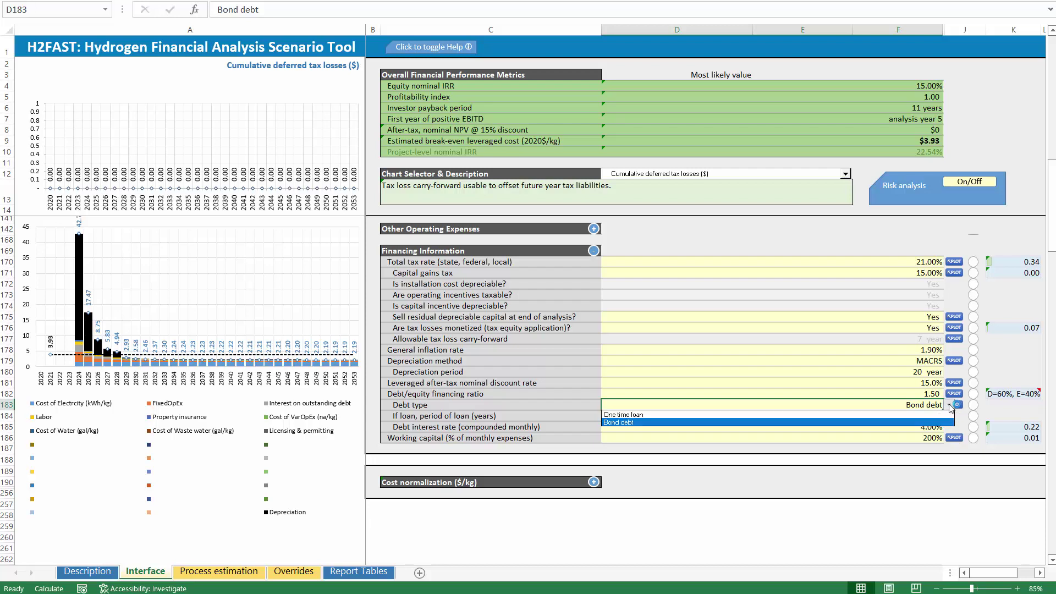
click(654, 416)
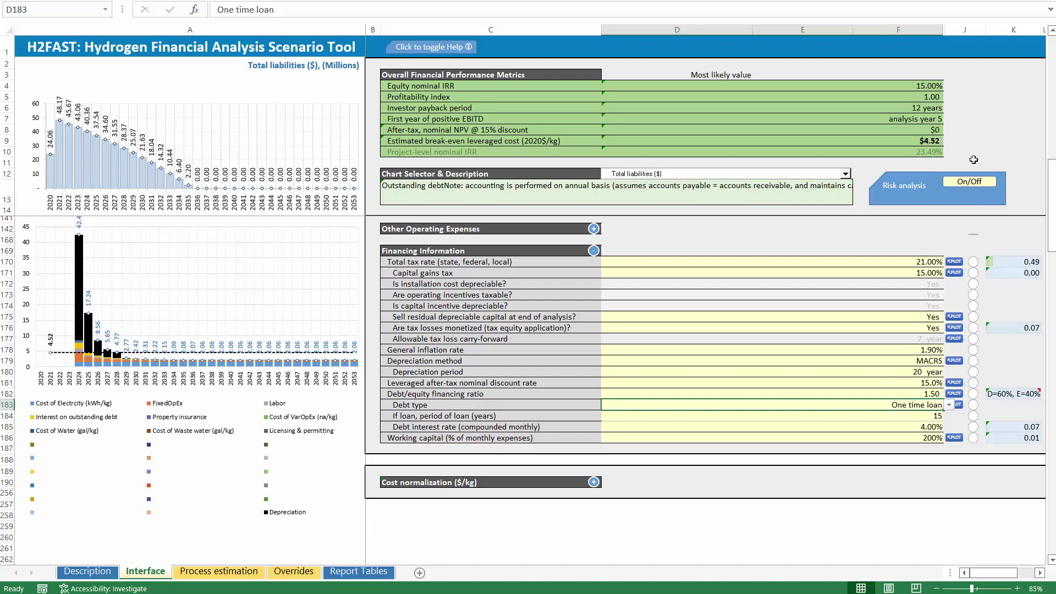
click(926, 144)
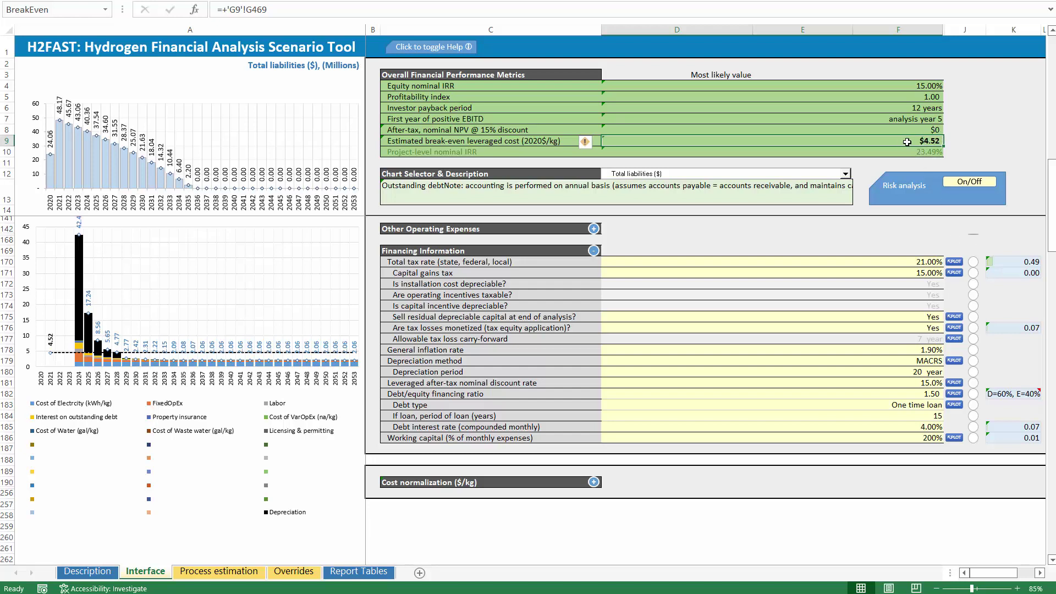
Step: Switch the debt type back to Bond debt and compare the total liabilities chart and break-even leveraged cost
click(935, 405)
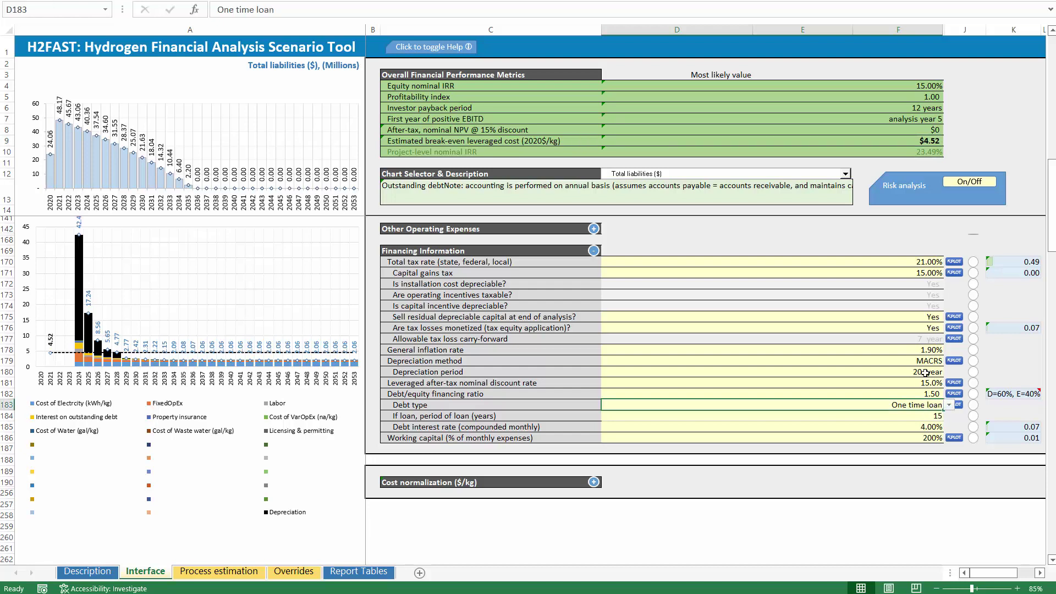
click(949, 405)
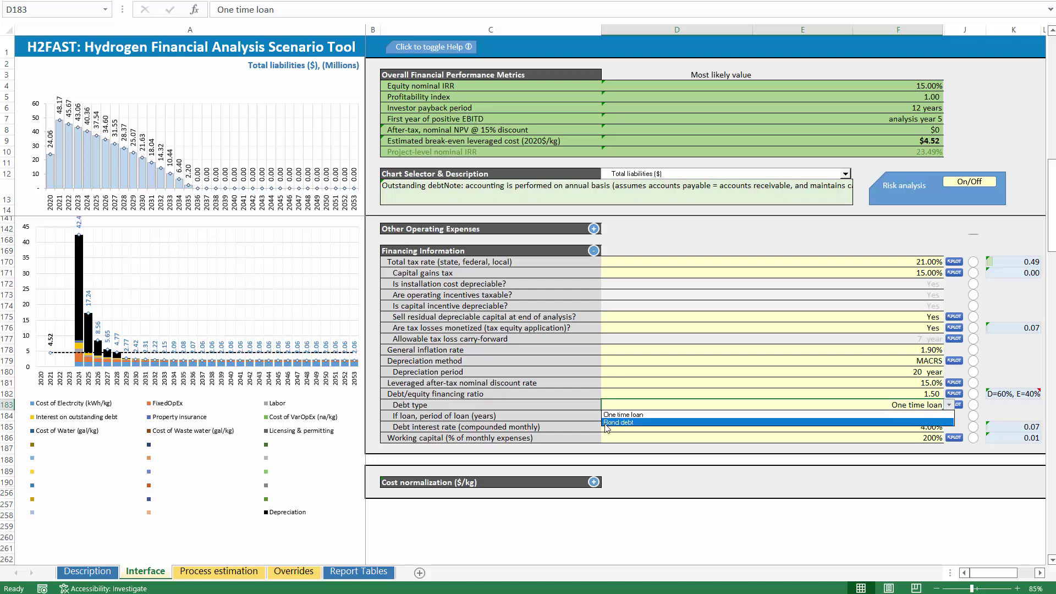
click(611, 422)
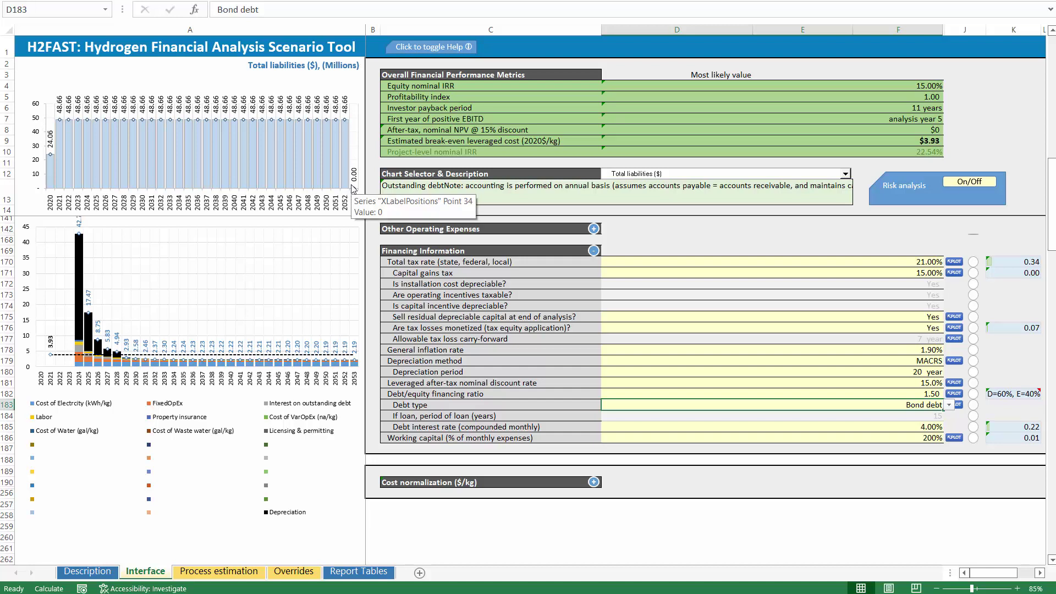
click(928, 141)
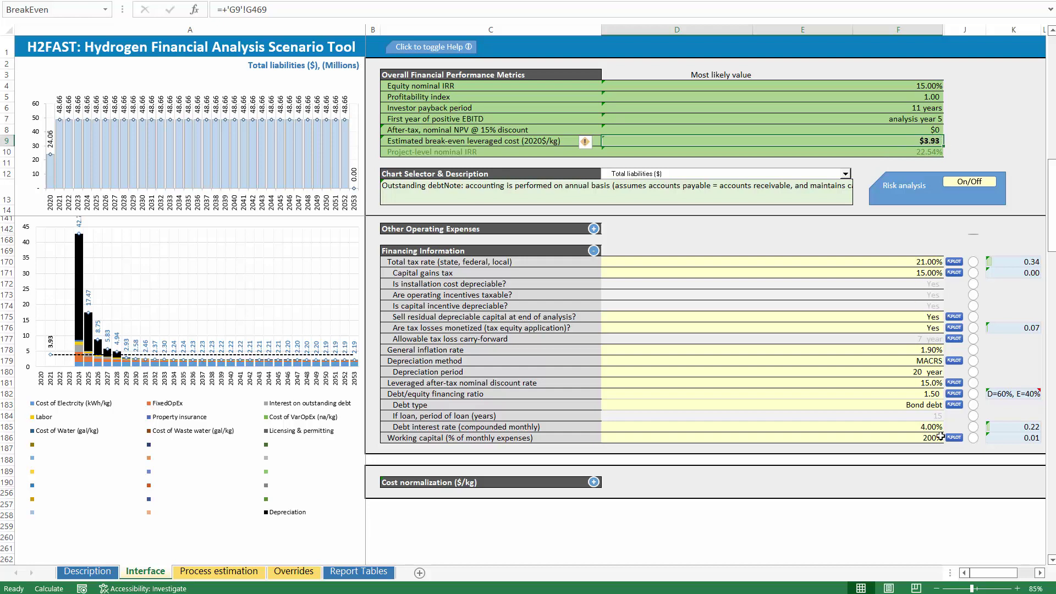
Step: Set the debt type to One time loan with a loan period of 30 years
click(929, 395)
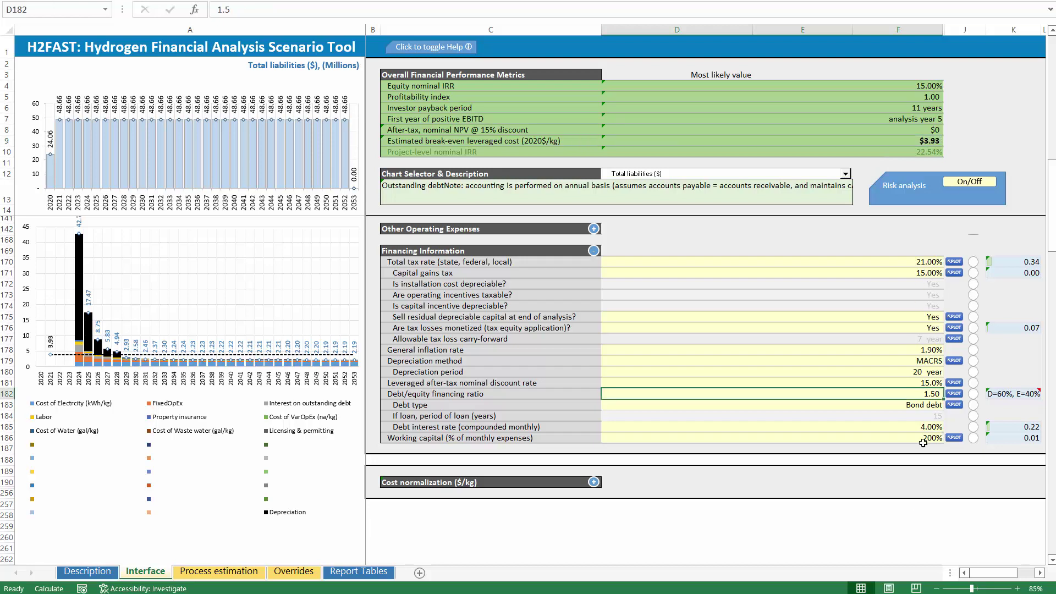
click(921, 404)
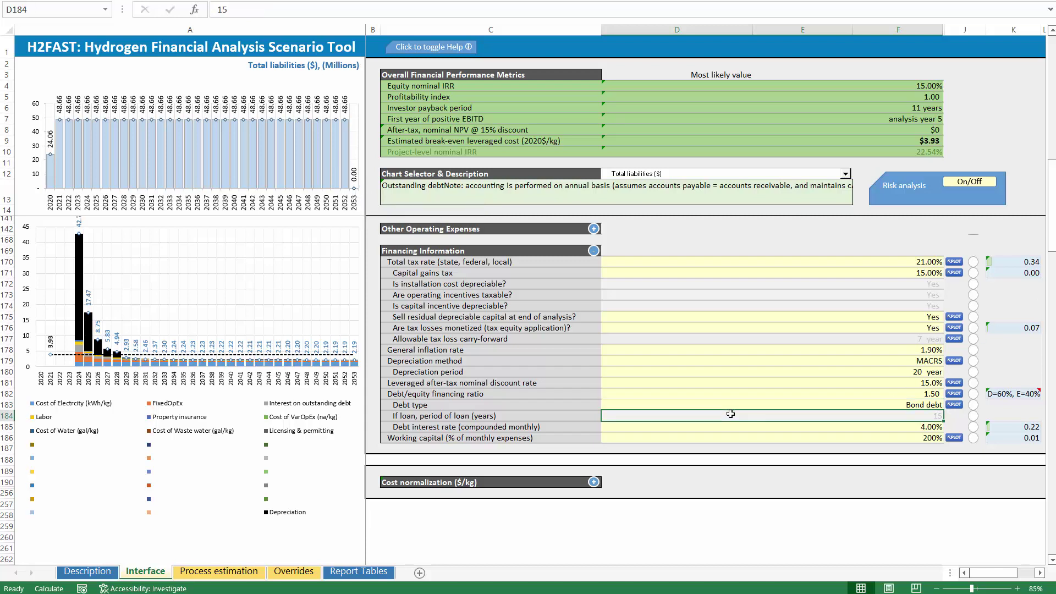
click(948, 405)
click(675, 420)
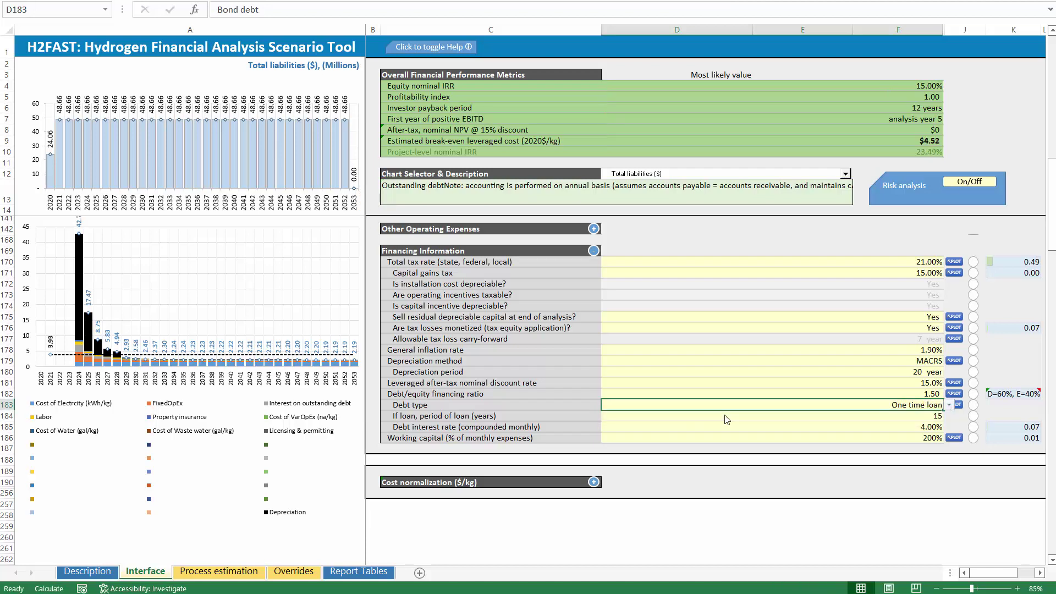
click(904, 422)
click(902, 417)
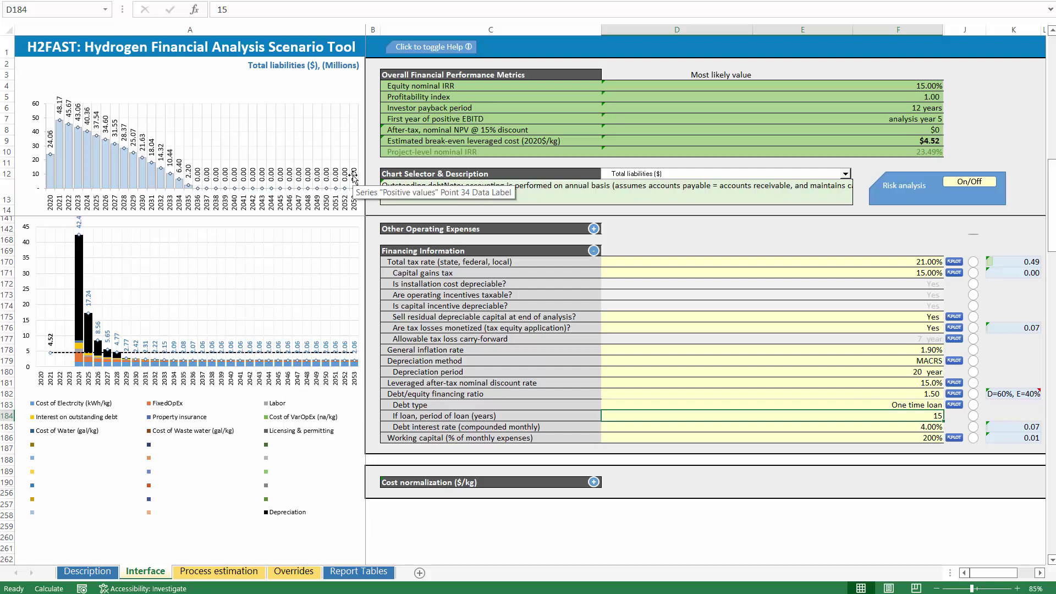
text(30)
key(Return)
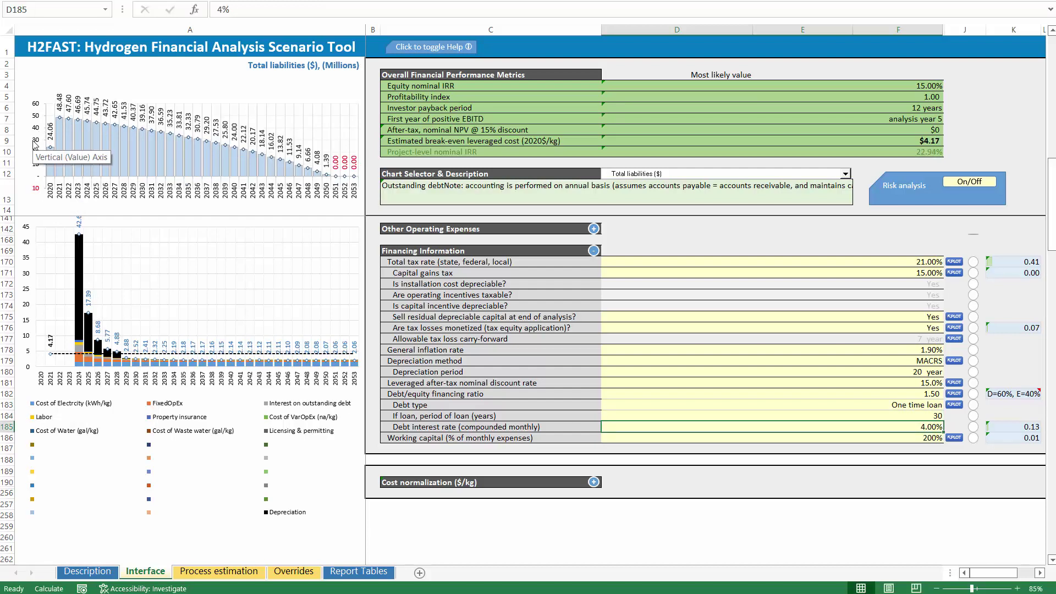
Step: Review the debt/equity financing ratio, debt type, loan period and debt interest rate under Financing Information
click(915, 405)
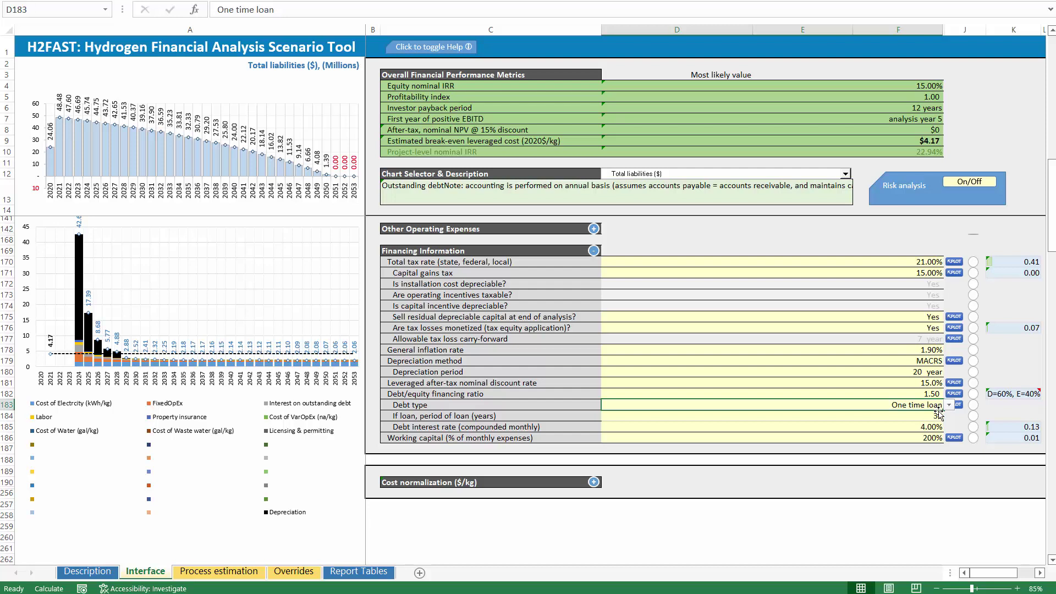
click(923, 393)
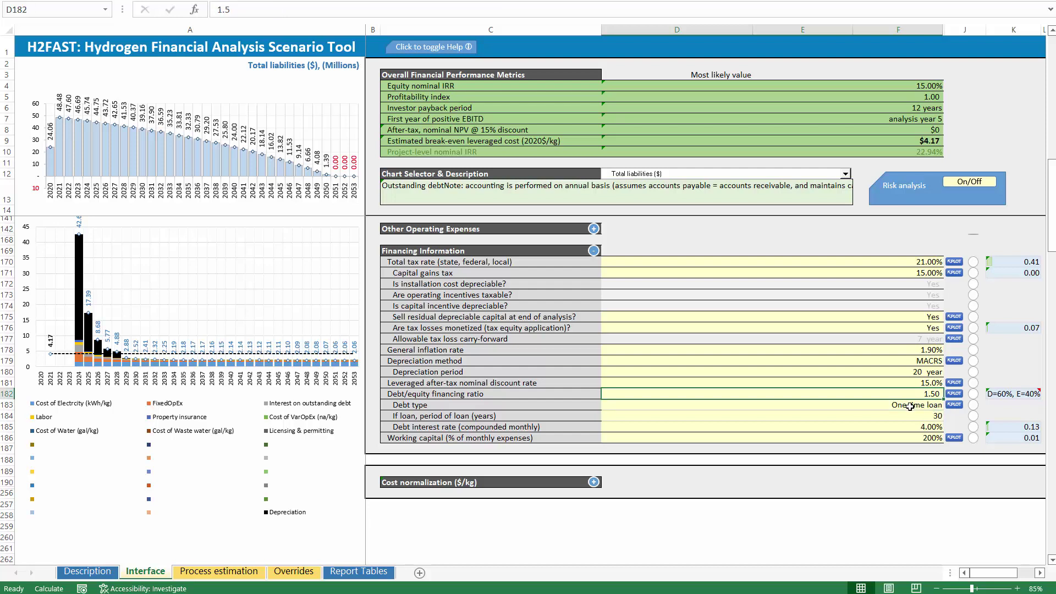
click(910, 407)
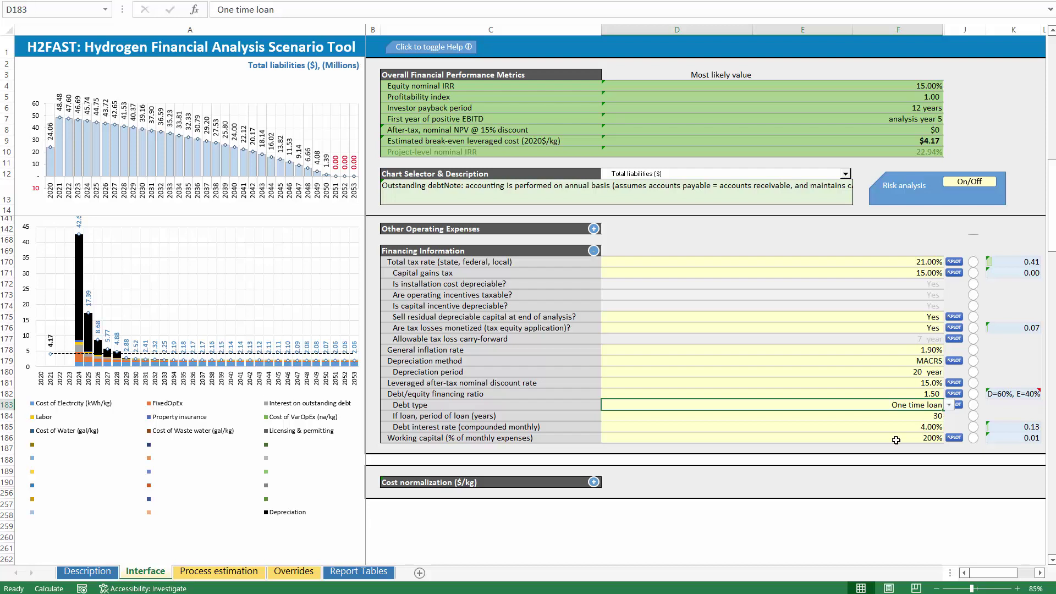
click(922, 416)
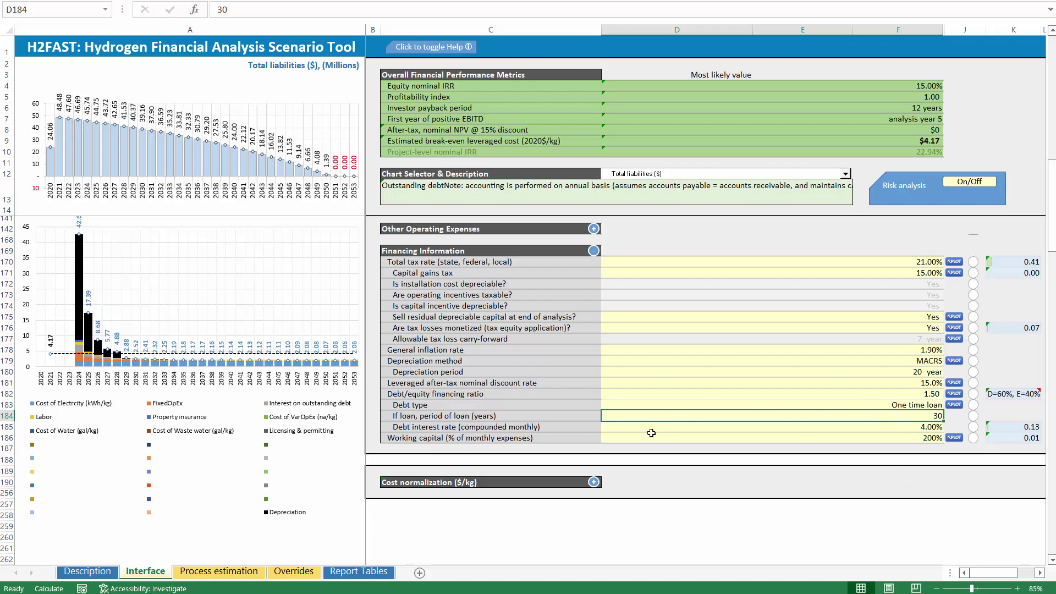
click(685, 429)
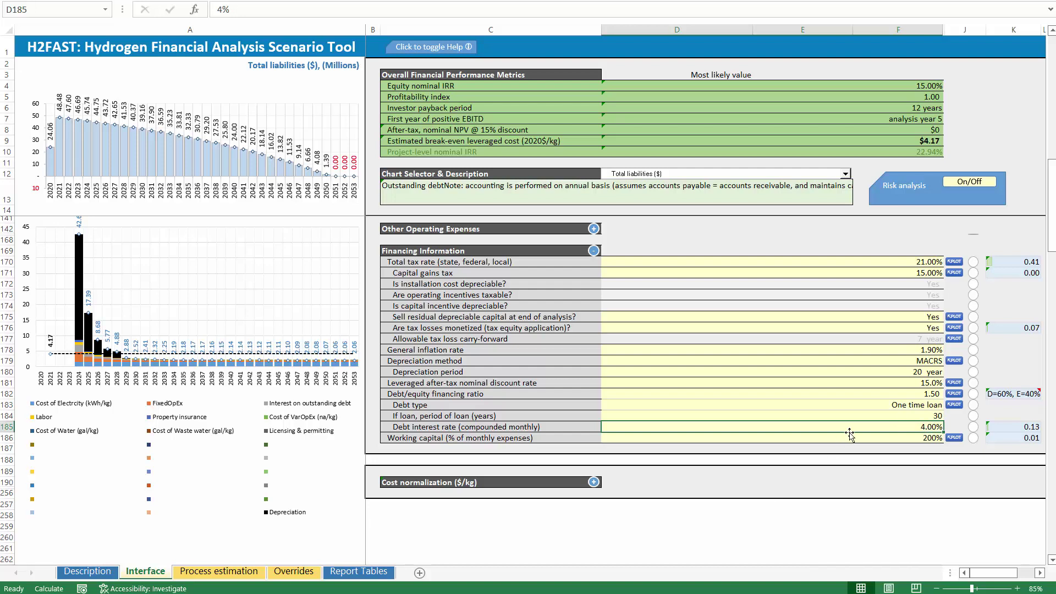
Step: Read the help note for working capital and set it to 1200% of monthly expenses
click(680, 438)
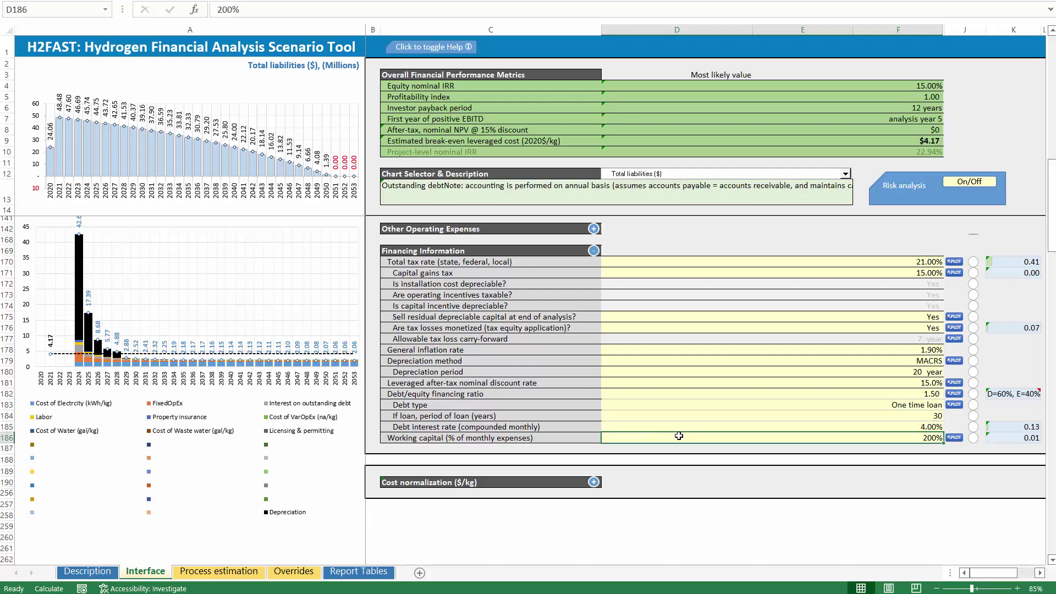
click(481, 438)
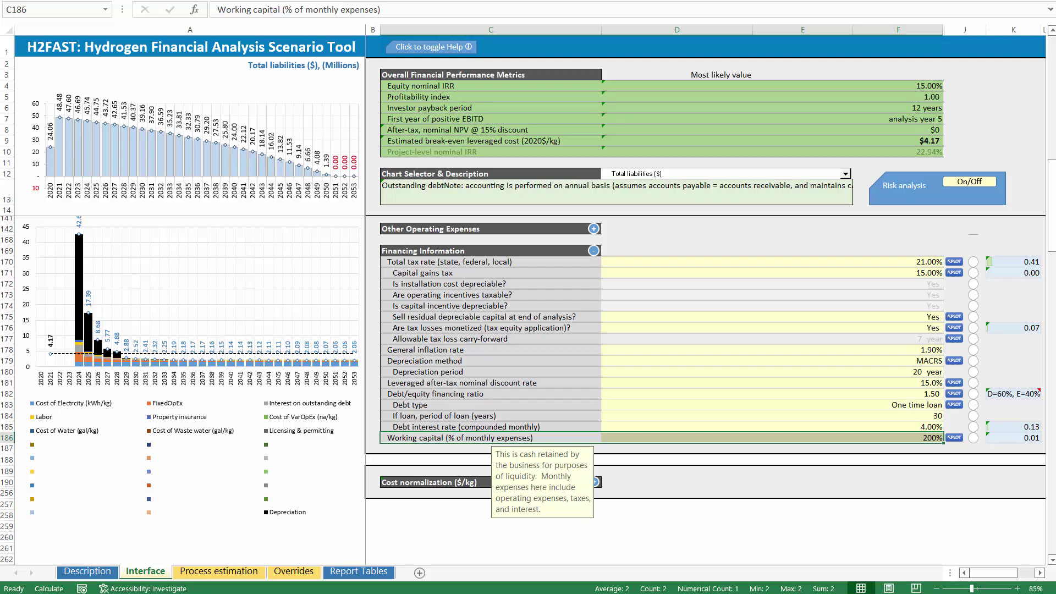
click(878, 428)
click(874, 438)
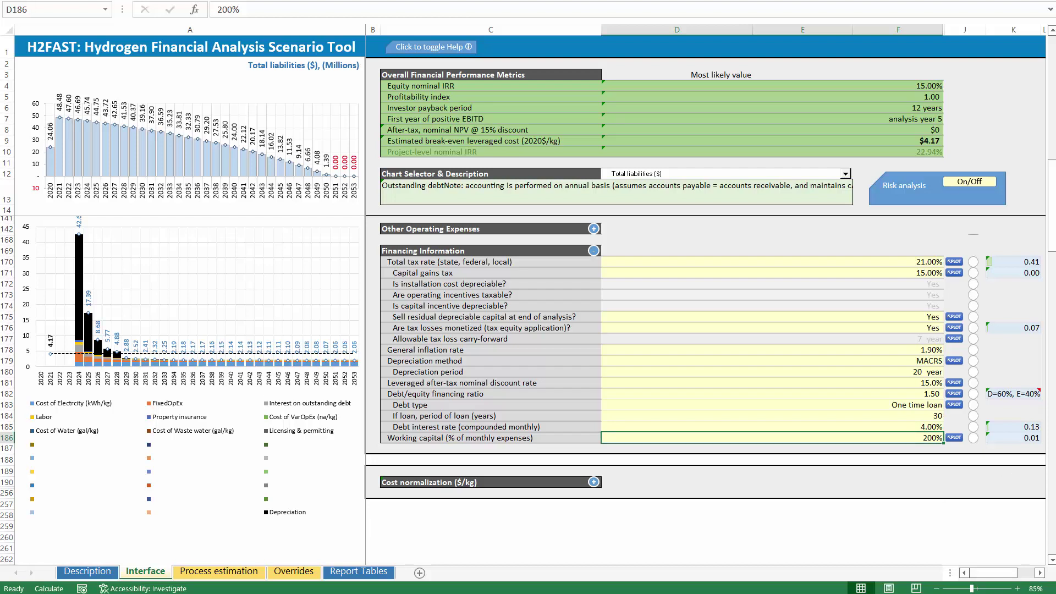
text(+12%)
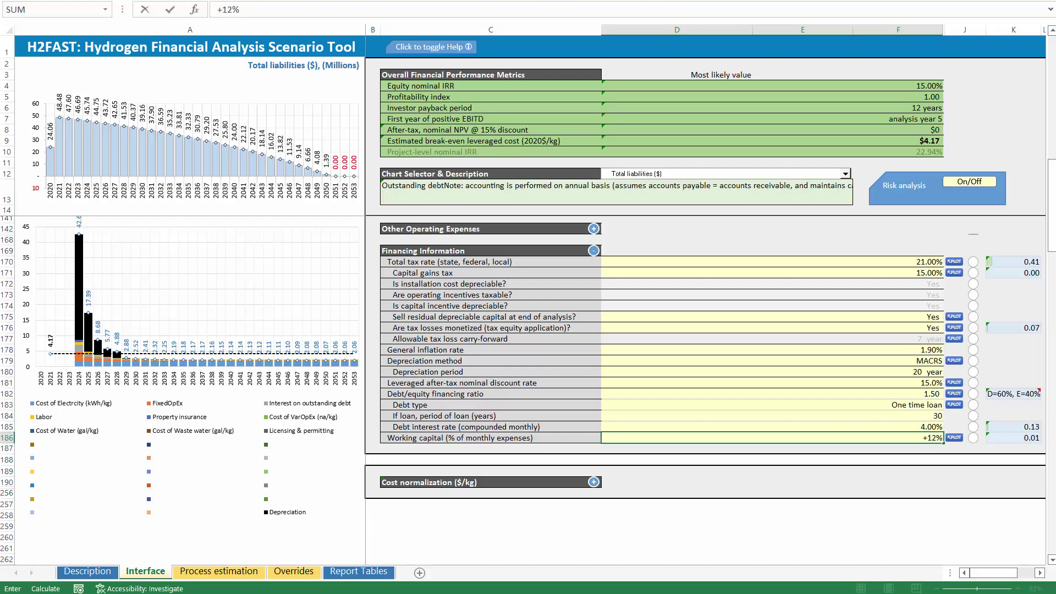
text(00)
key(Return)
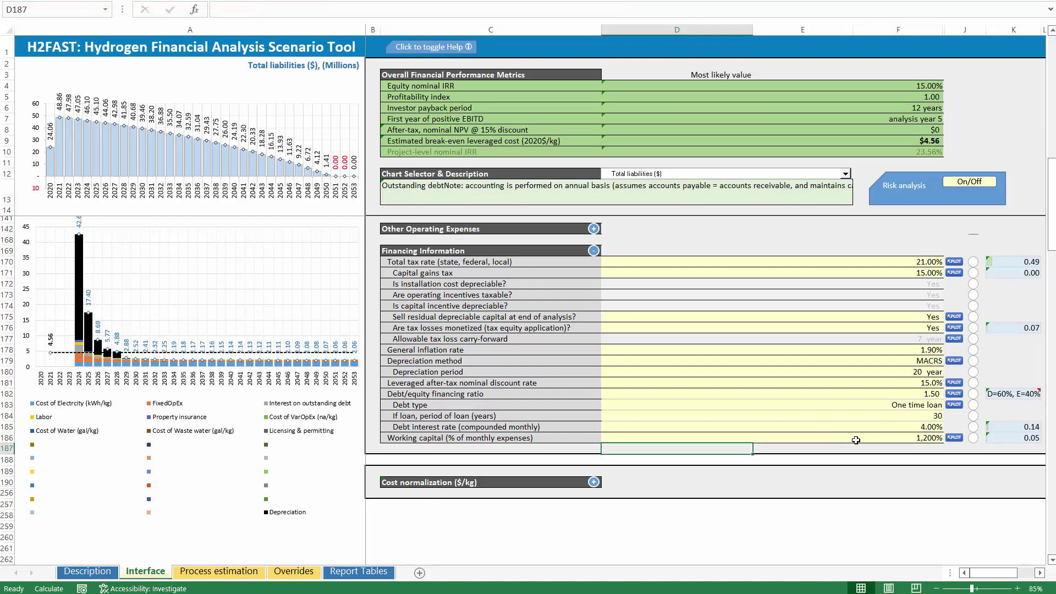
Step: Examine the model's input sections, from commodity information through other operating expenses, for inputs that can be varied across multiple scenarios
click(856, 440)
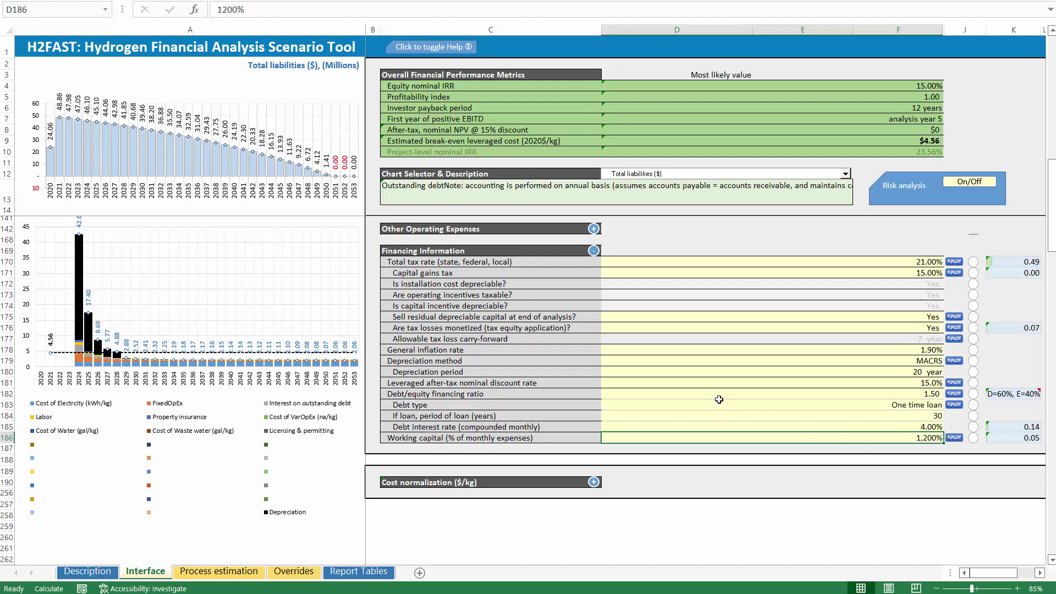
scroll(719, 400, down, 3)
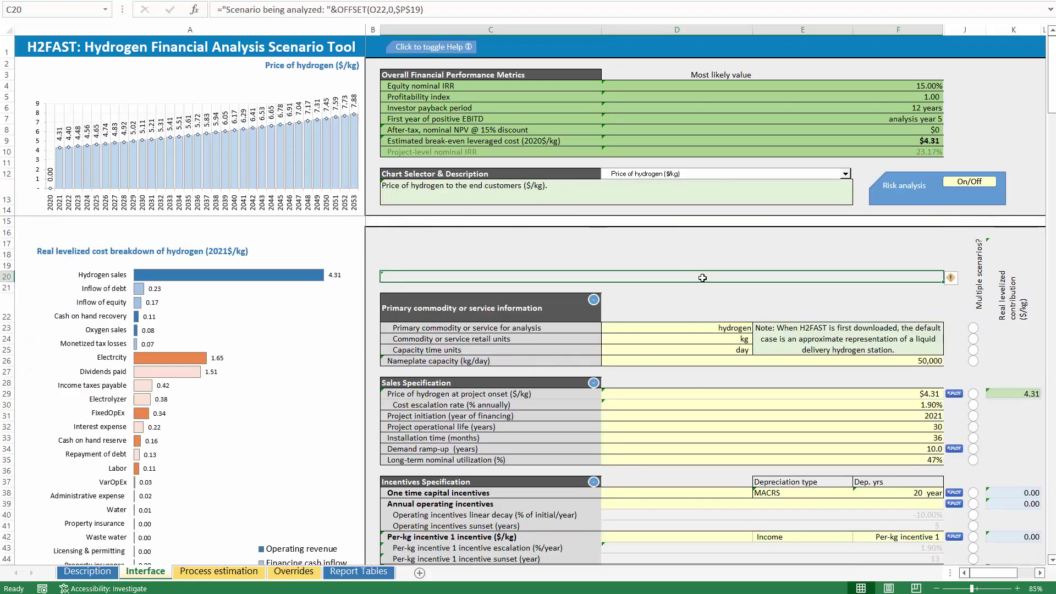
ctrl+scroll(685, 266, down, 2)
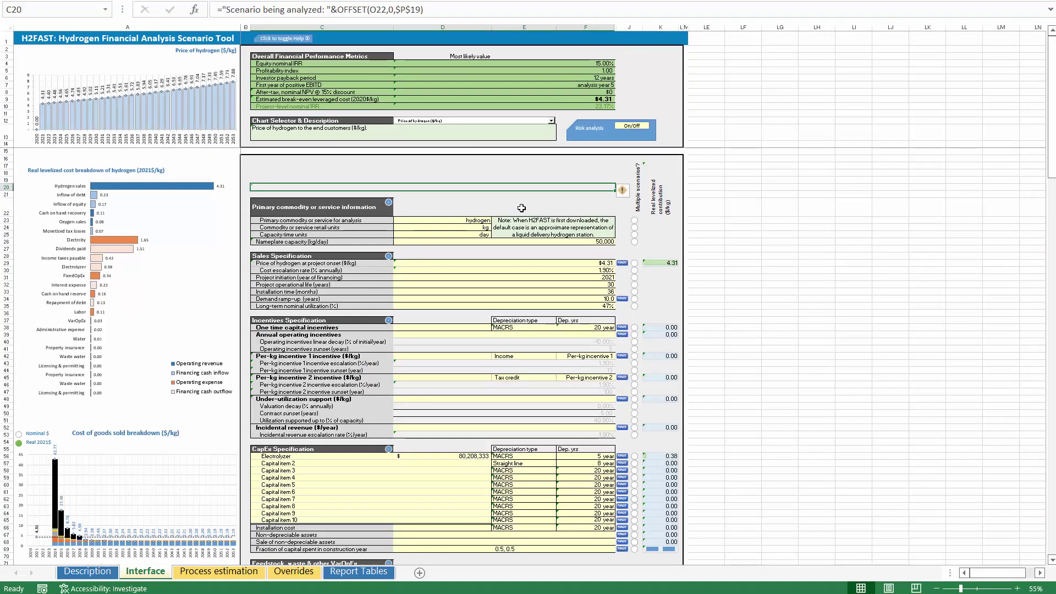
click(521, 210)
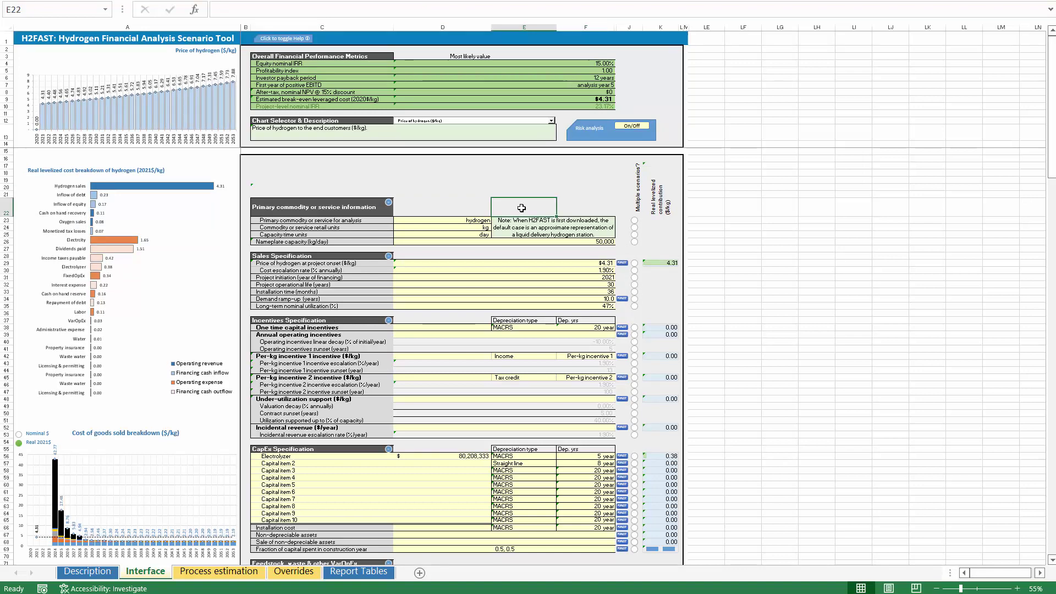
scroll(517, 212, down, 2)
ctrl+scroll(516, 213, up, 1)
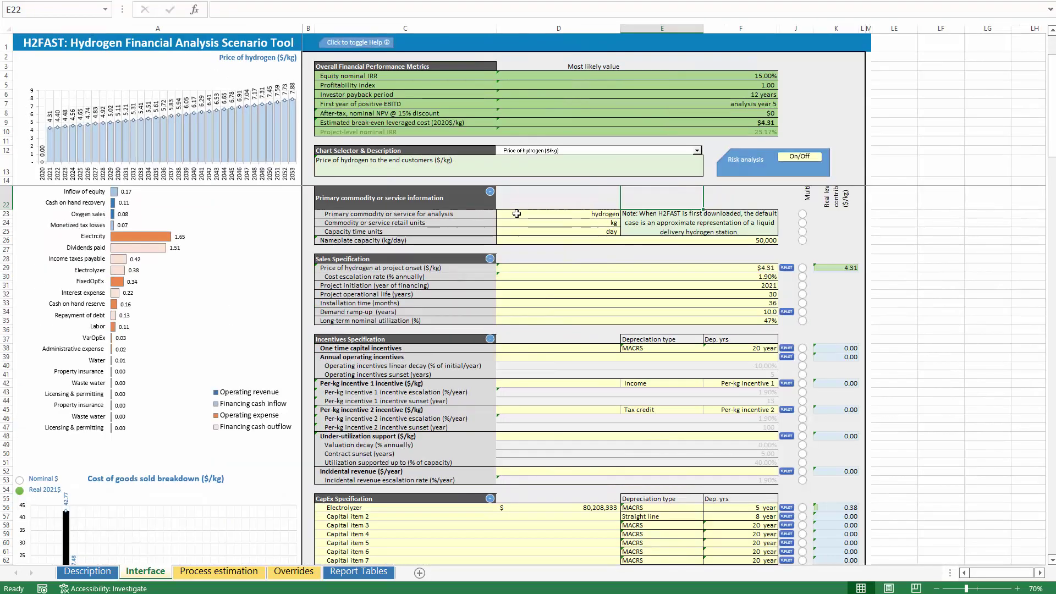
scroll(544, 209, up, 2)
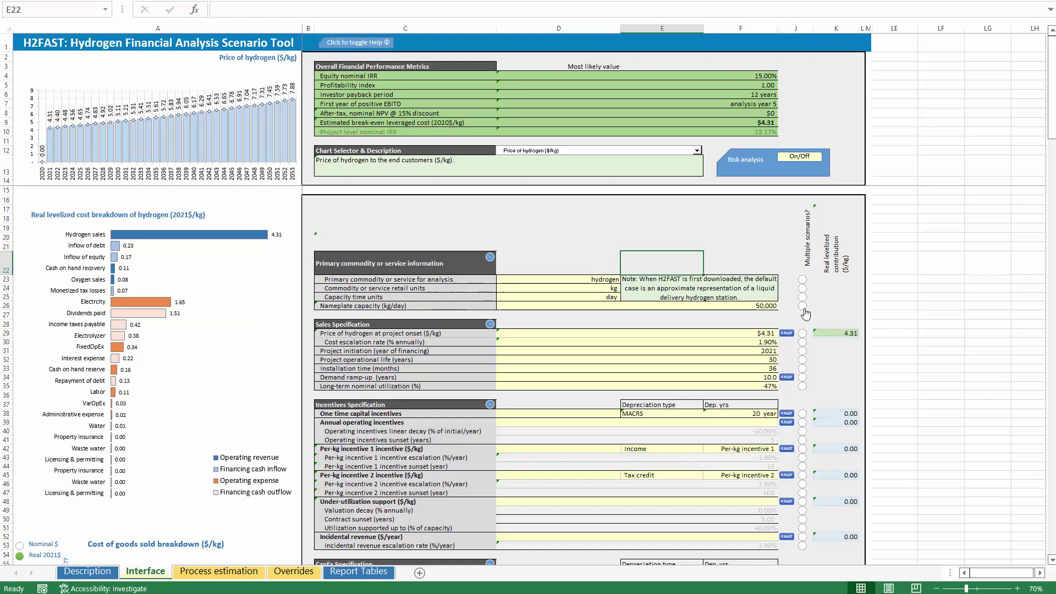
scroll(771, 414, down, 8)
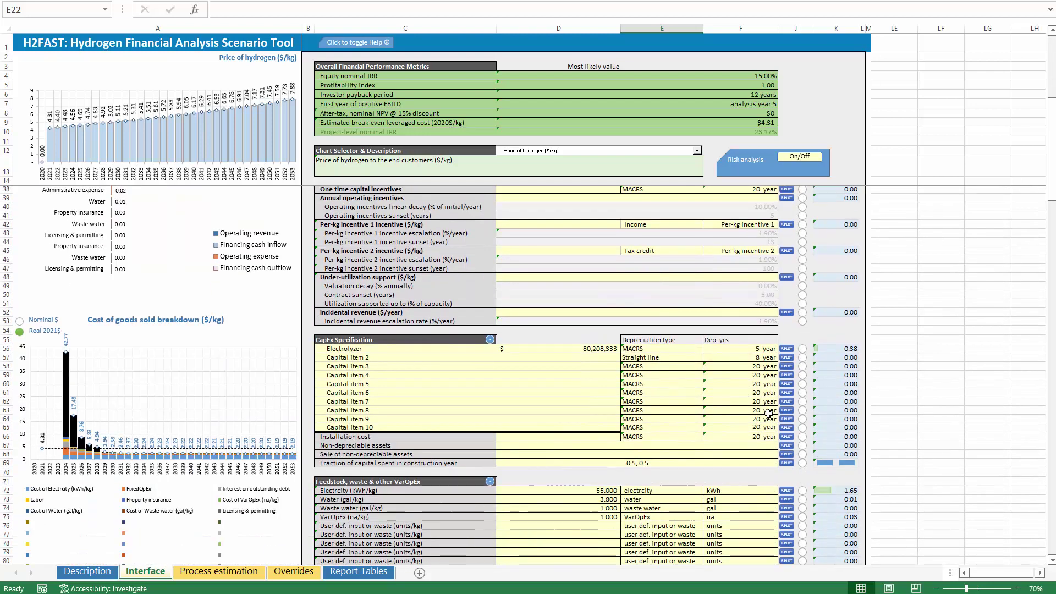
scroll(769, 414, down, 10)
scroll(757, 422, down, 2)
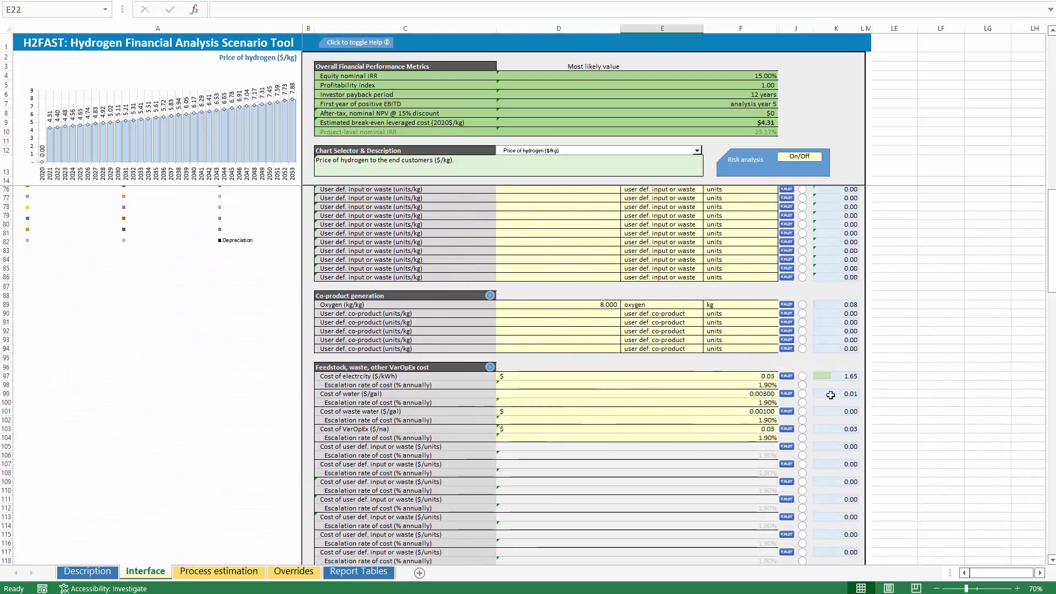
scroll(791, 376, down, 15)
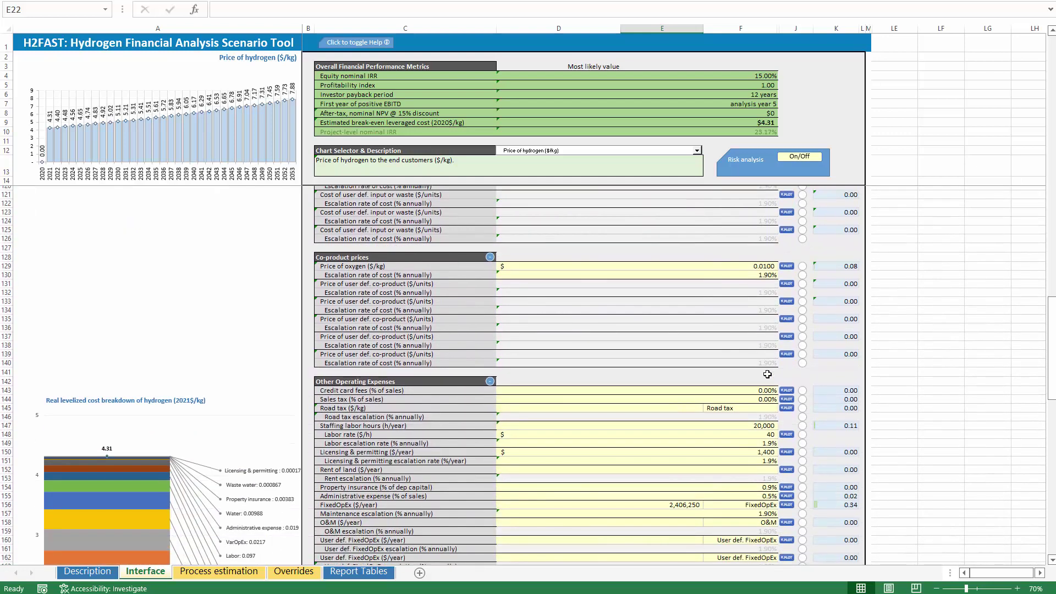
scroll(768, 374, up, 20)
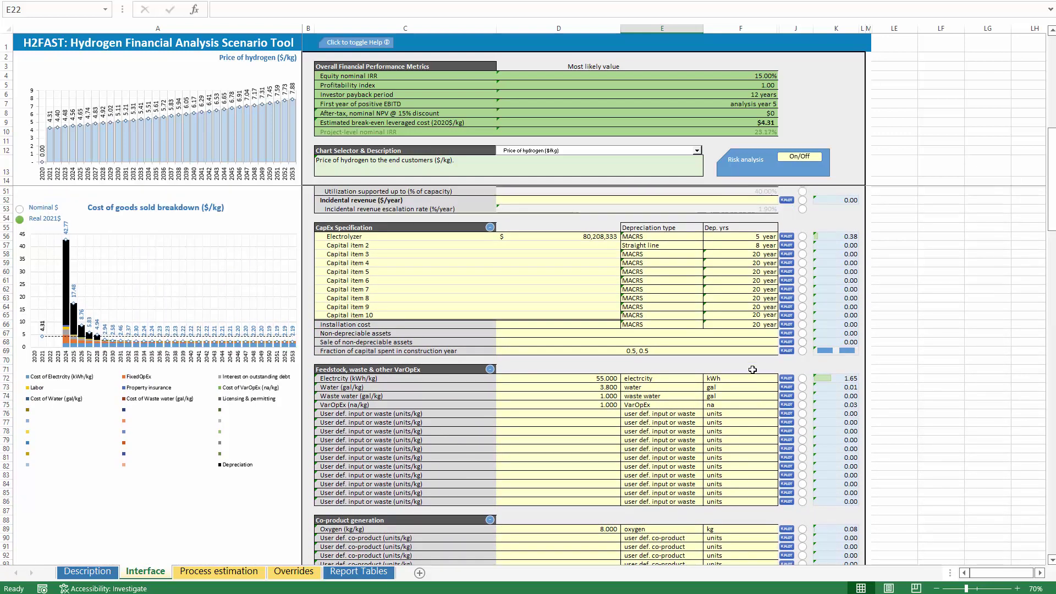
scroll(753, 369, up, 1)
scroll(752, 369, up, 2)
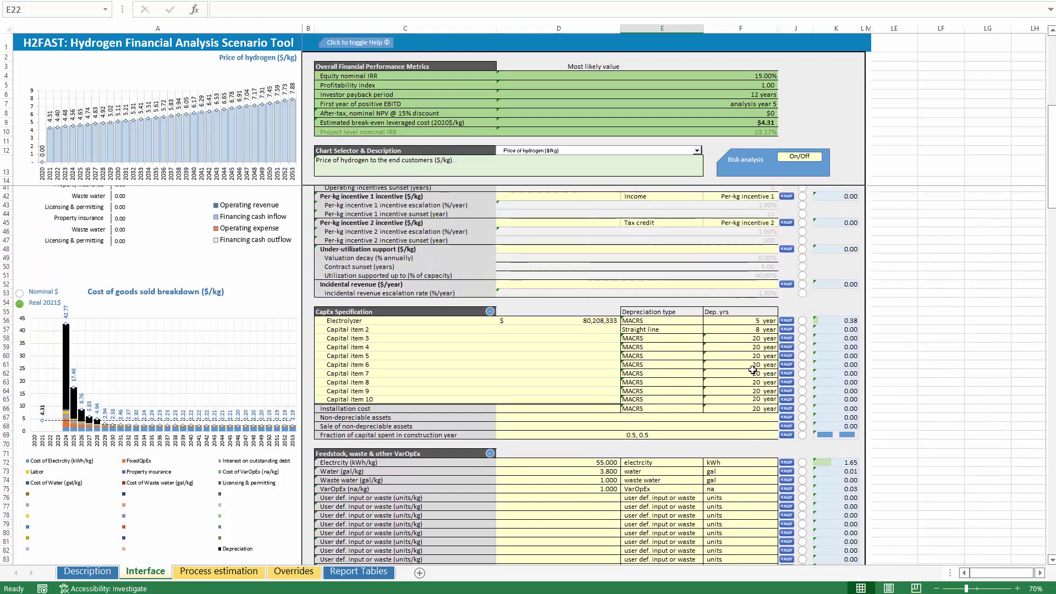
scroll(753, 370, up, 6)
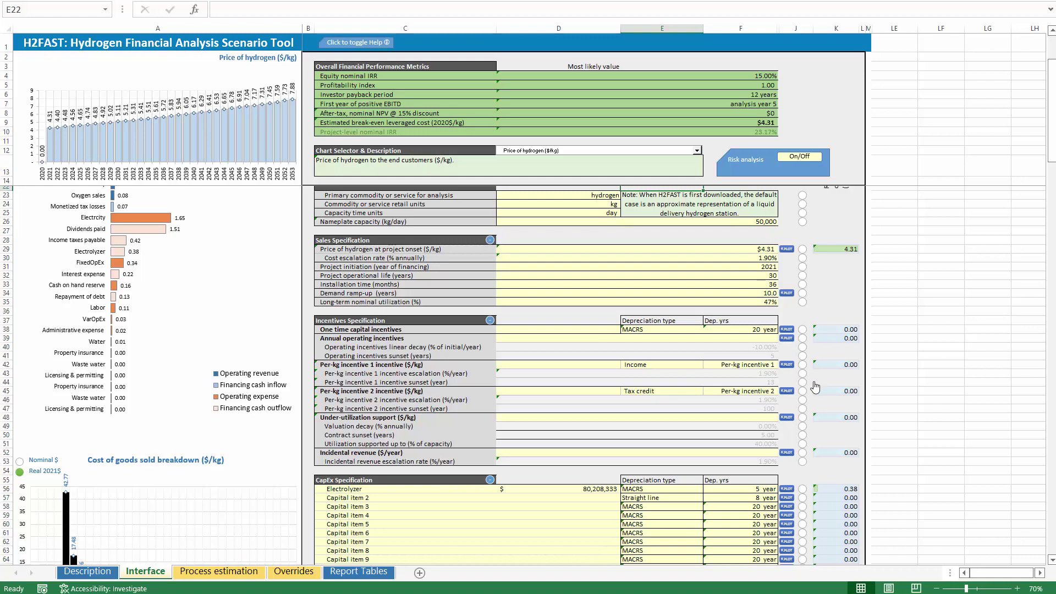
Step: Enable multiple scenarios for per-kg incentive 1 and set its incentive type to Tax credit
click(802, 365)
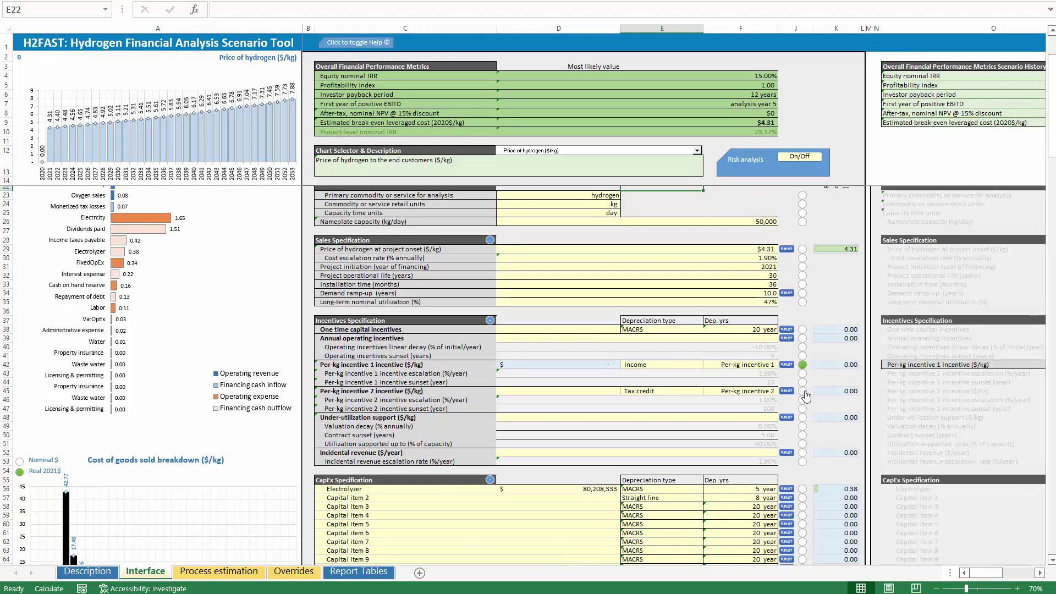
click(803, 392)
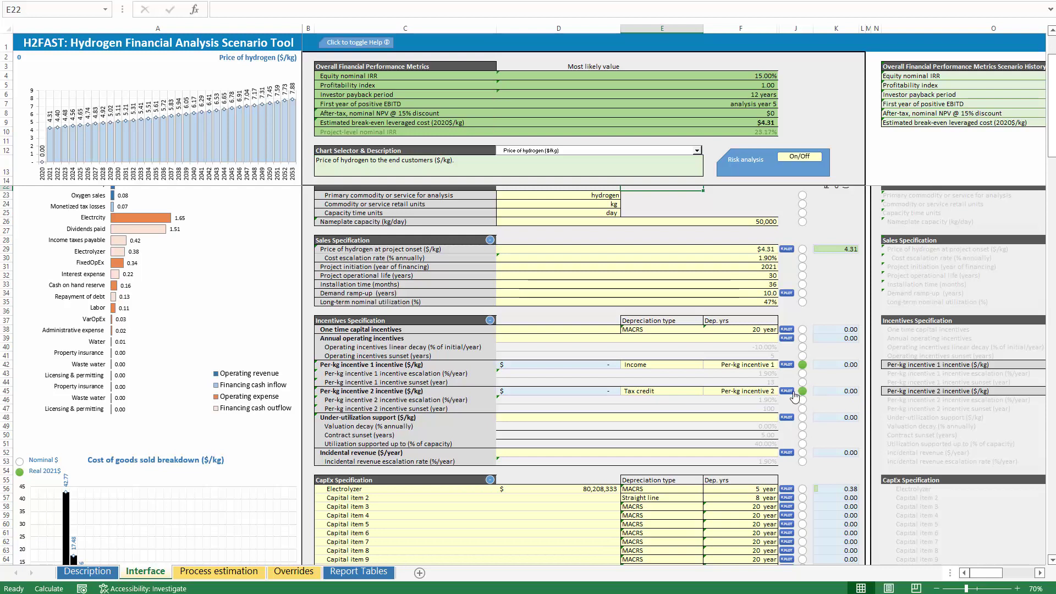
click(803, 391)
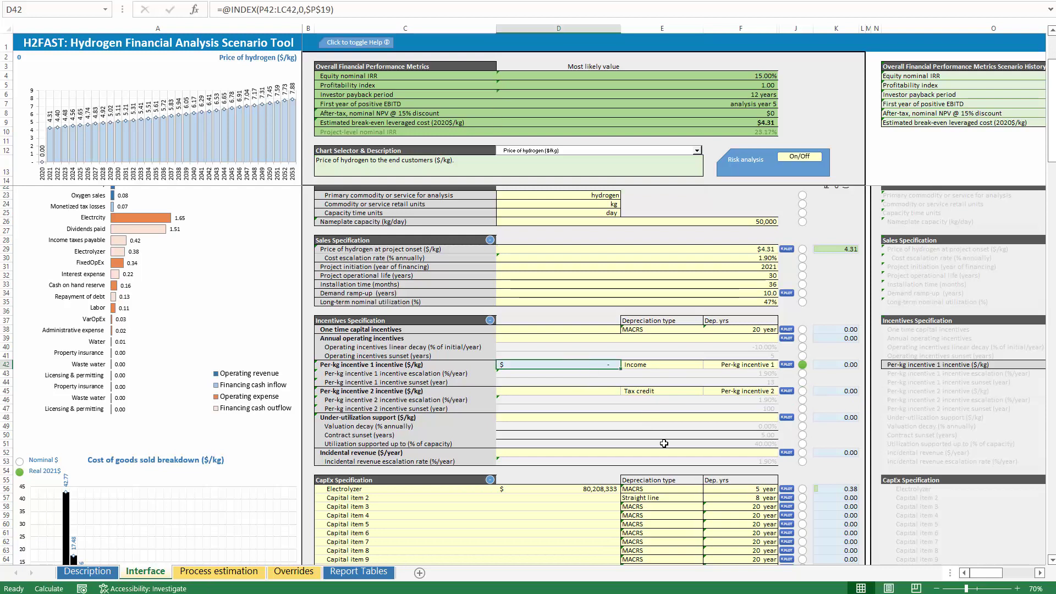
click(661, 366)
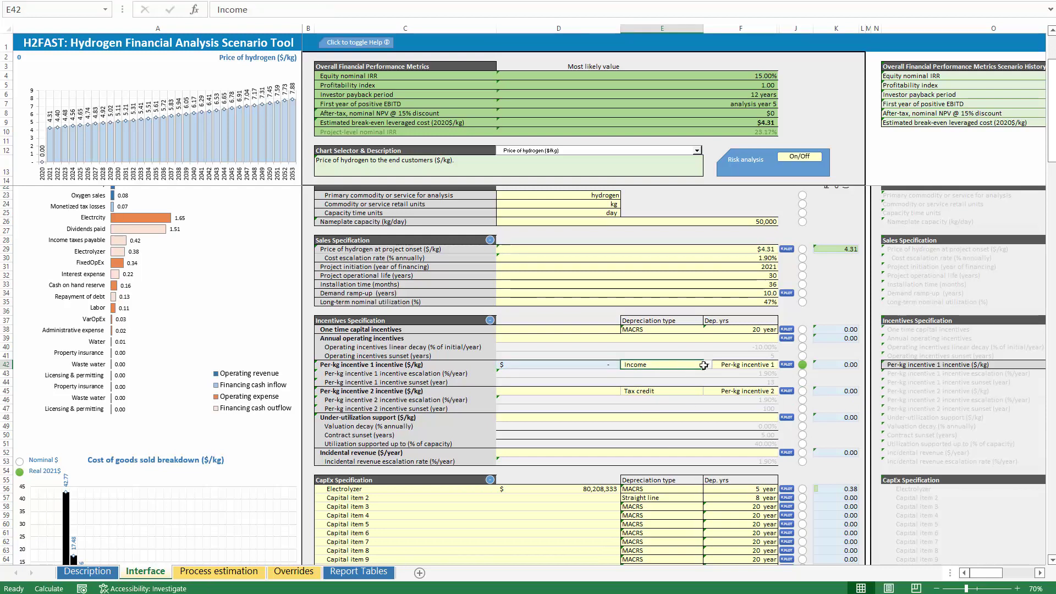
click(707, 364)
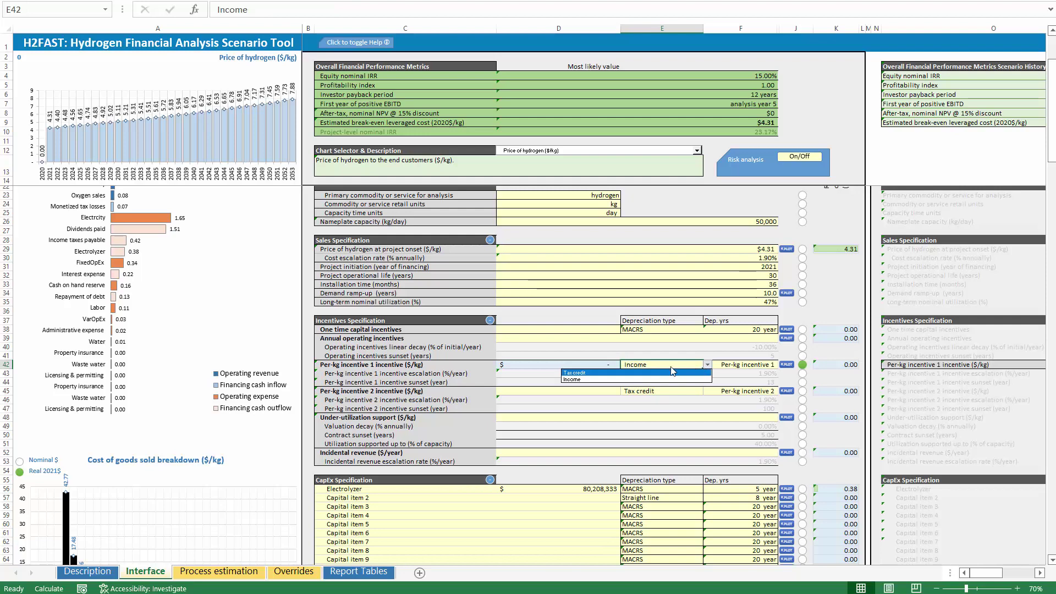
click(575, 373)
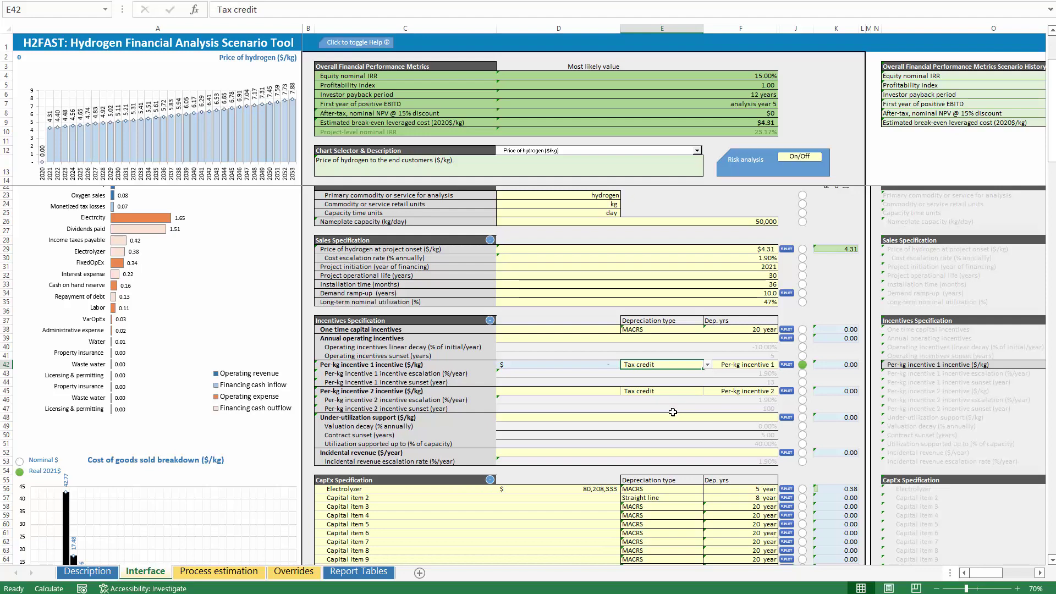
Step: Read the help note on how per-kg incentive 1 is treated as a tax credit or income
scroll(674, 406, down, 1)
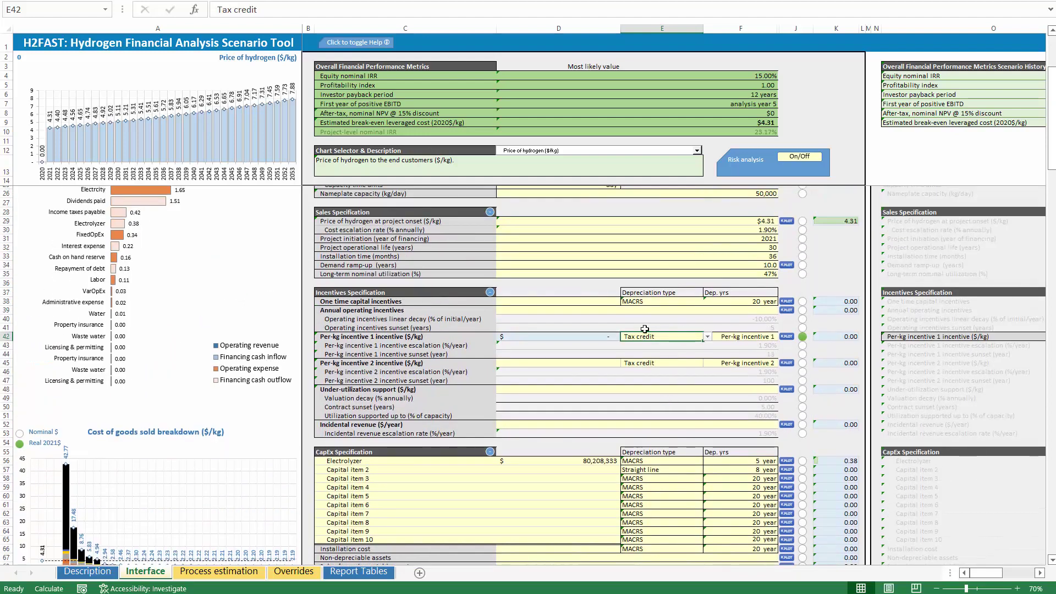
drag(437, 338, 667, 356)
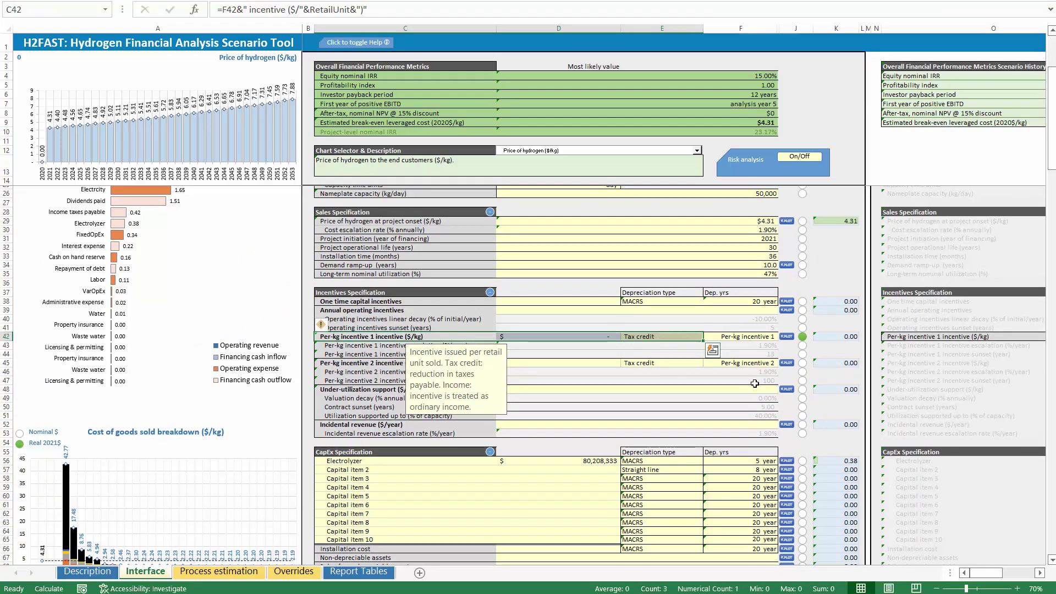
click(756, 346)
Step: Enable multiple scenarios for long-term nominal utilization in the Sales Specification
scroll(676, 488, down, 3)
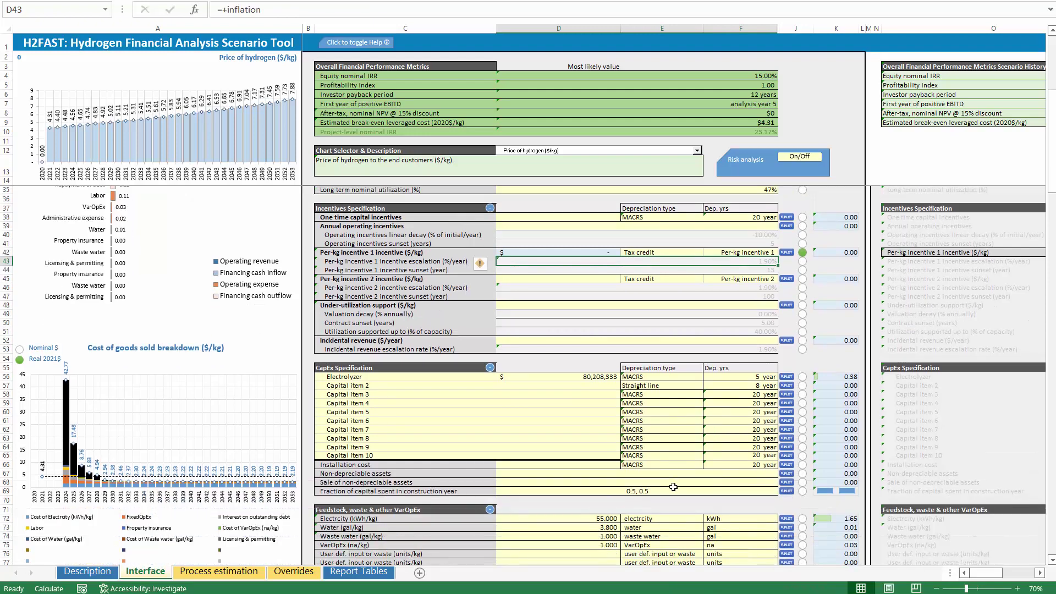
scroll(673, 487, up, 4)
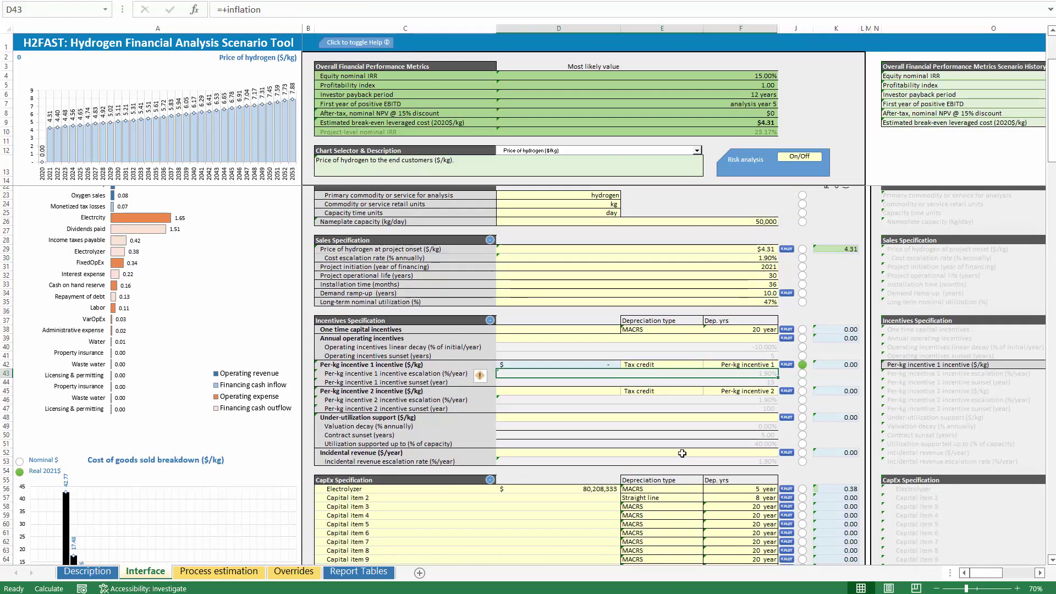
scroll(677, 444, up, 3)
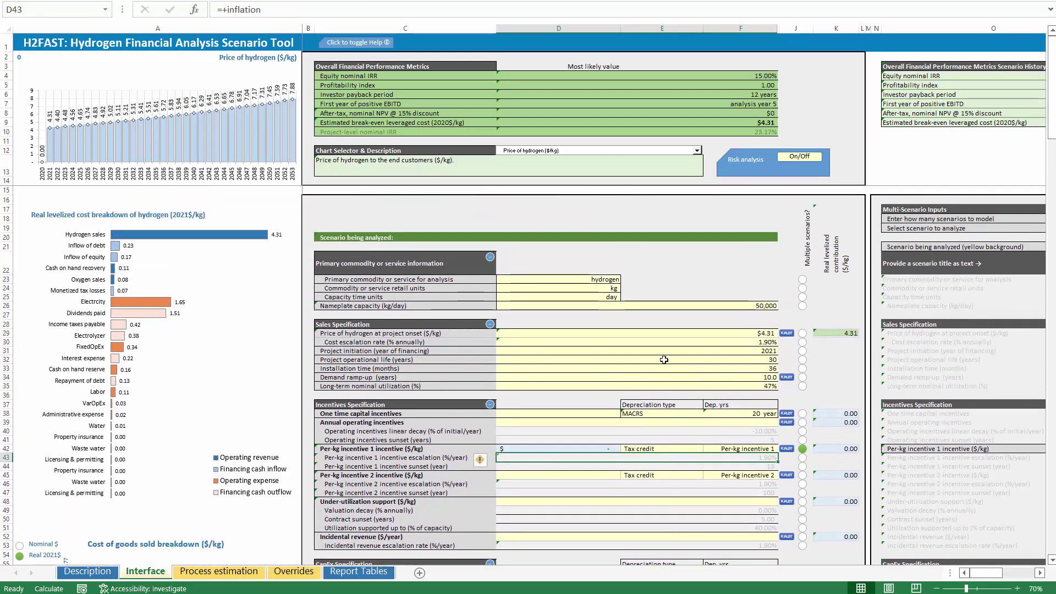
scroll(664, 359, down, 2)
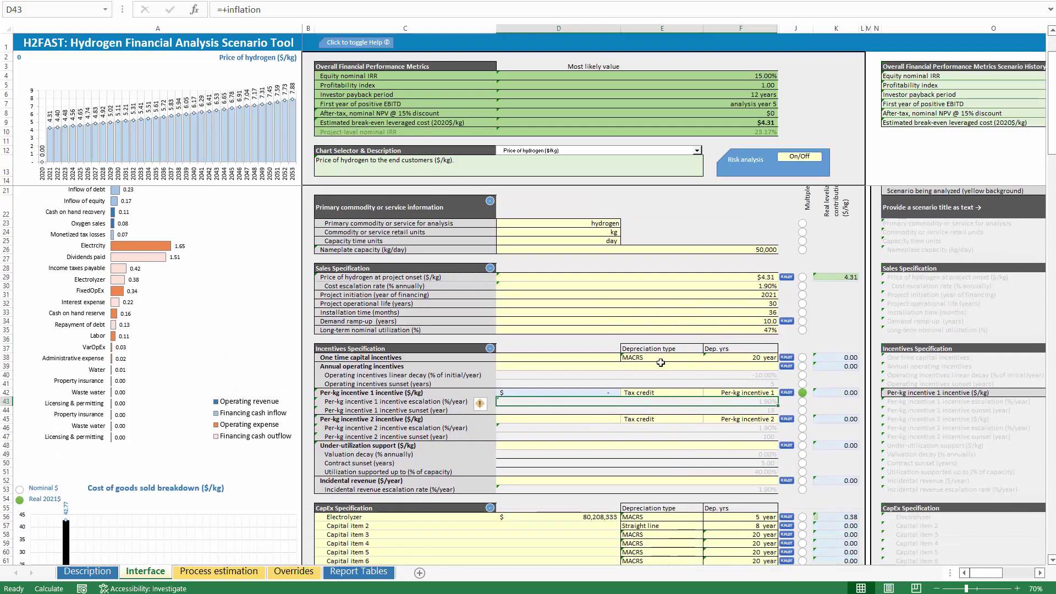
click(803, 330)
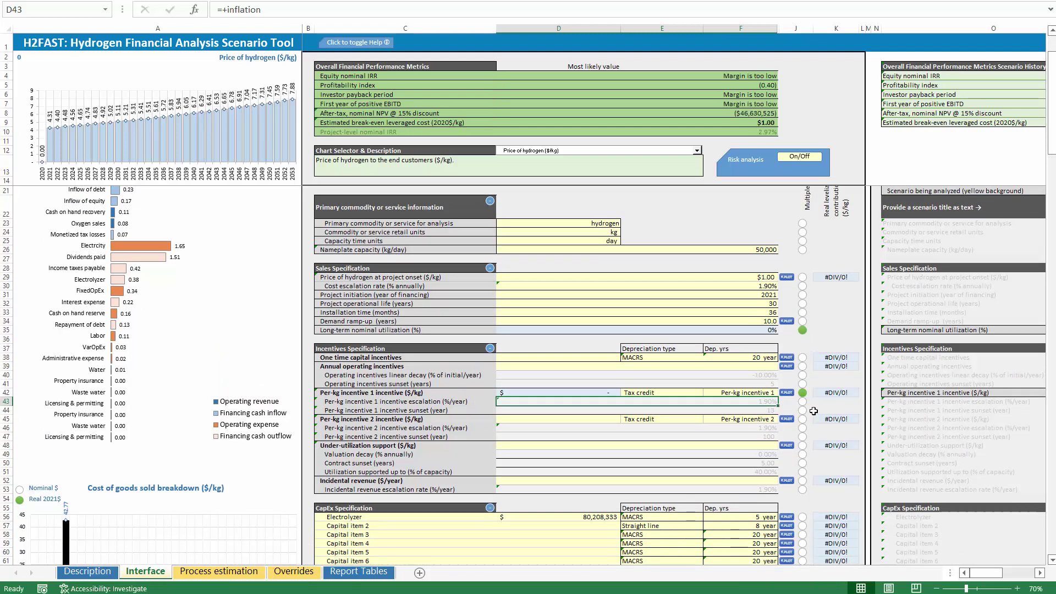
Step: Collapse the feedstock usage and co-product generation sections and enable multiple scenarios for the cost of electricity
scroll(742, 382, down, 9)
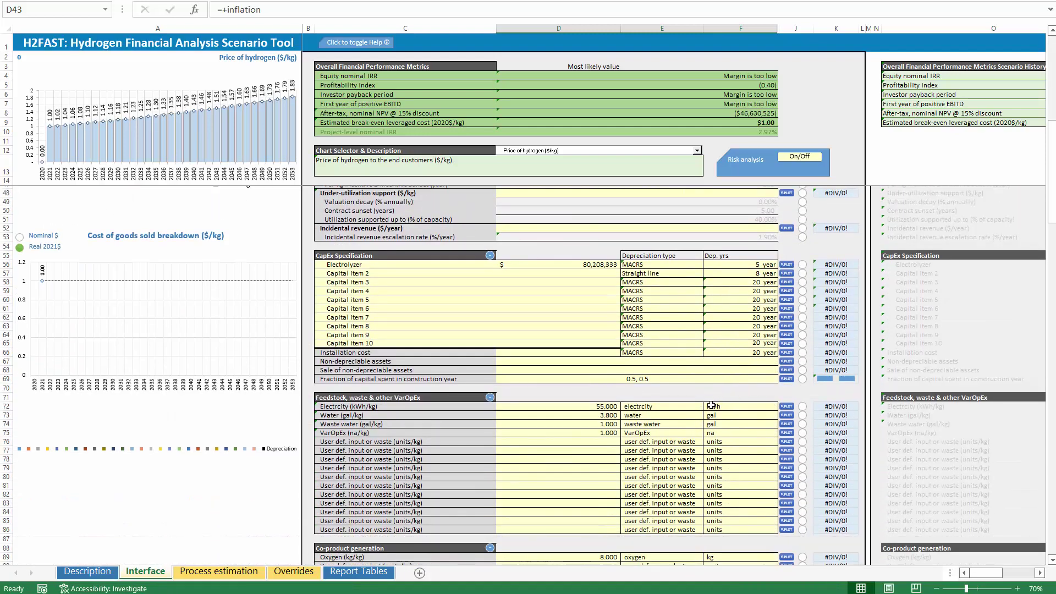
scroll(710, 405, down, 5)
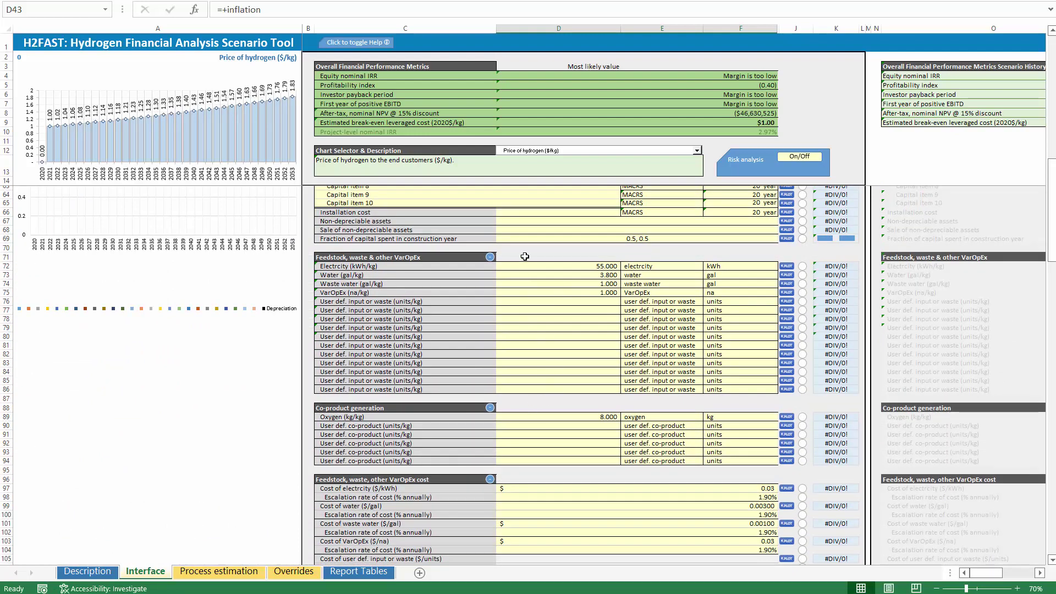
click(490, 257)
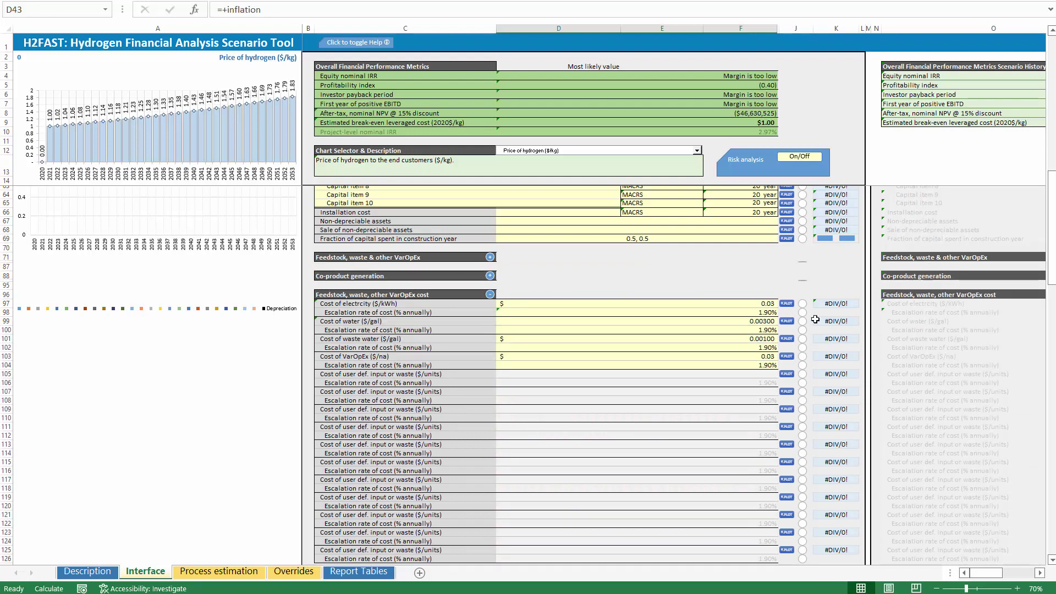
click(803, 304)
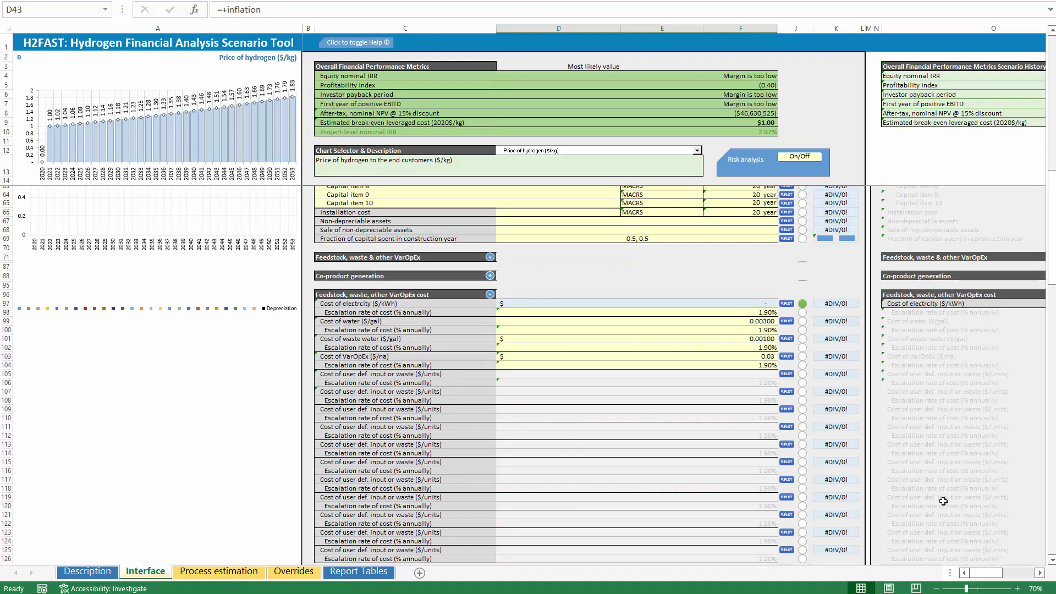
Step: Title the first scenario "Grid operation" in the Multi-Scenario Inputs
scroll(720, 321, up, 14)
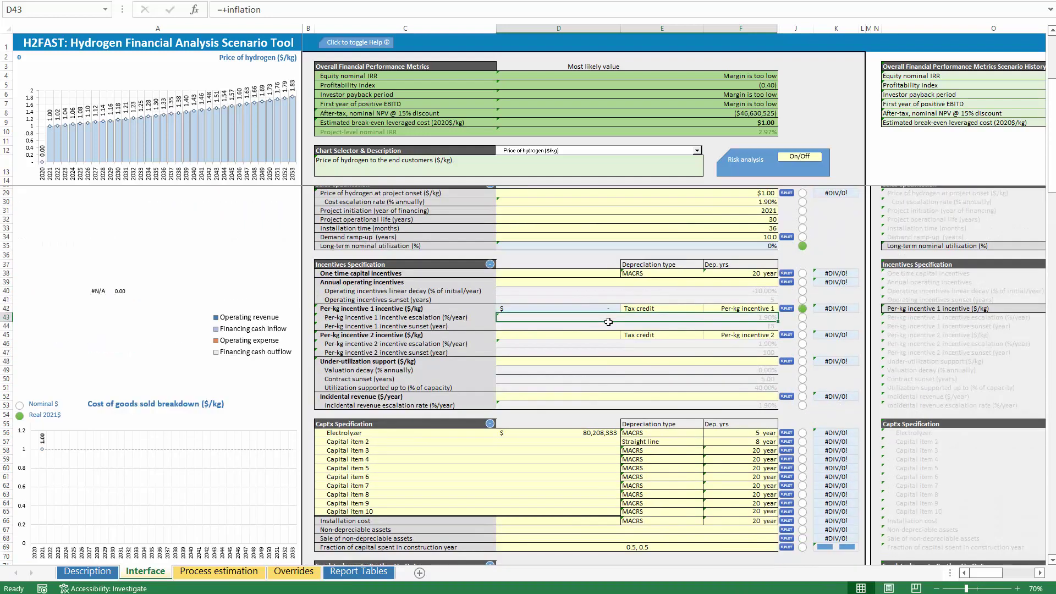
click(1002, 302)
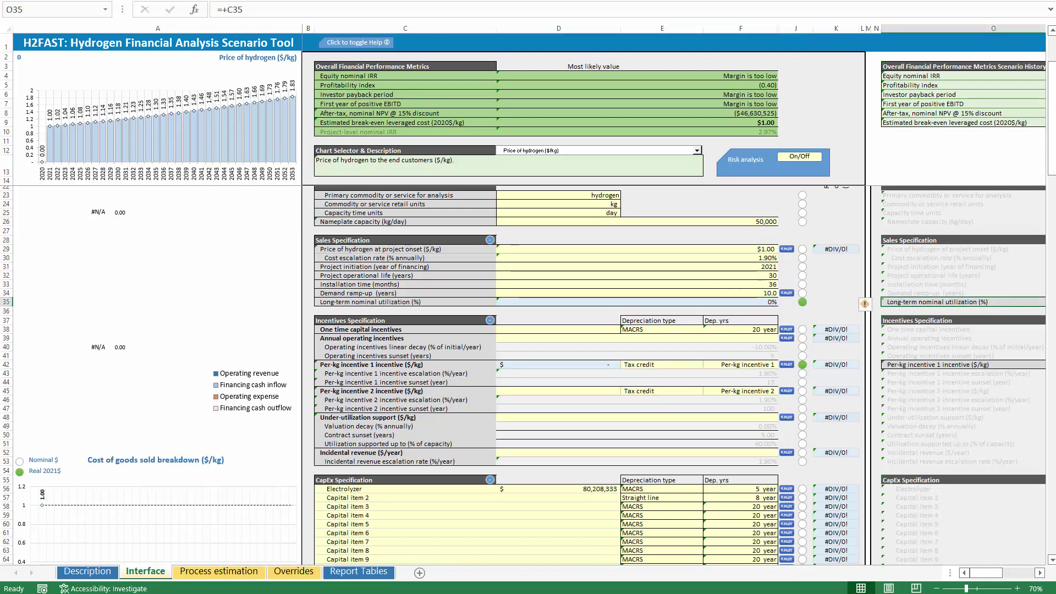
key(Right)
key(Left)
key(Left)
key(Left)
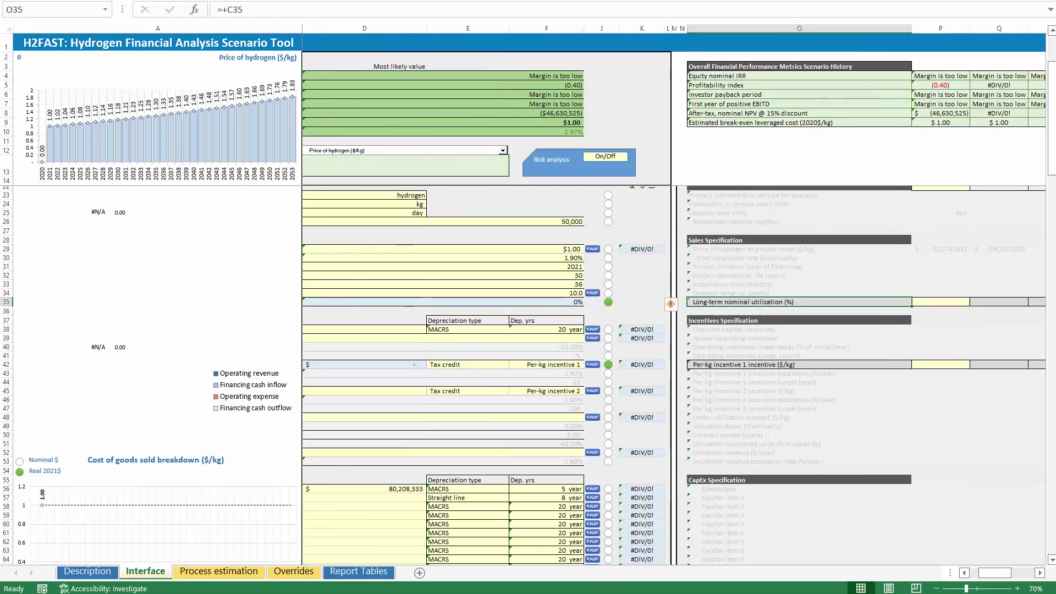
scroll(804, 279, up, 3)
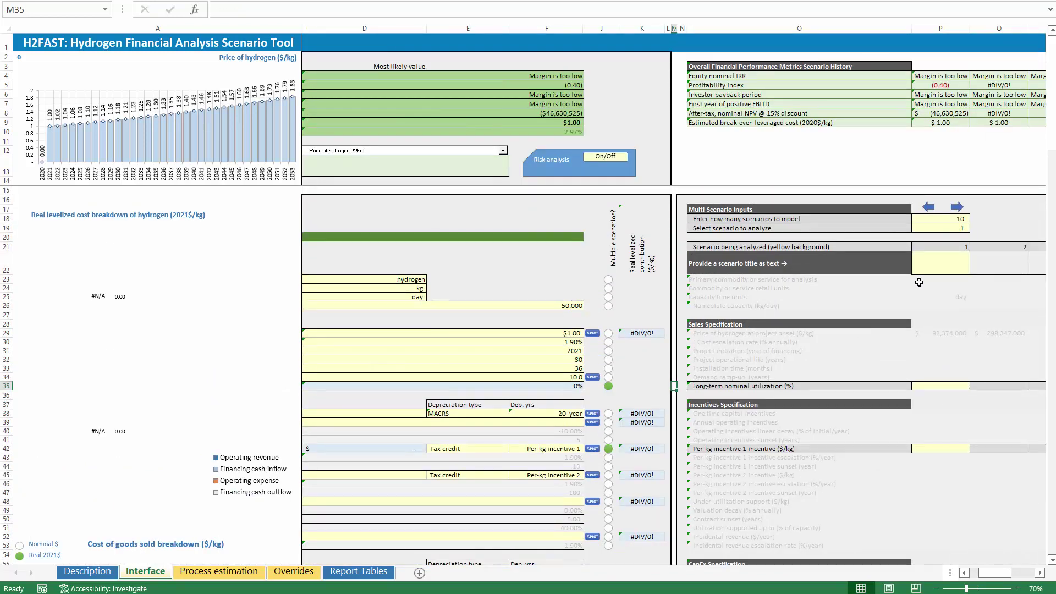
click(932, 266)
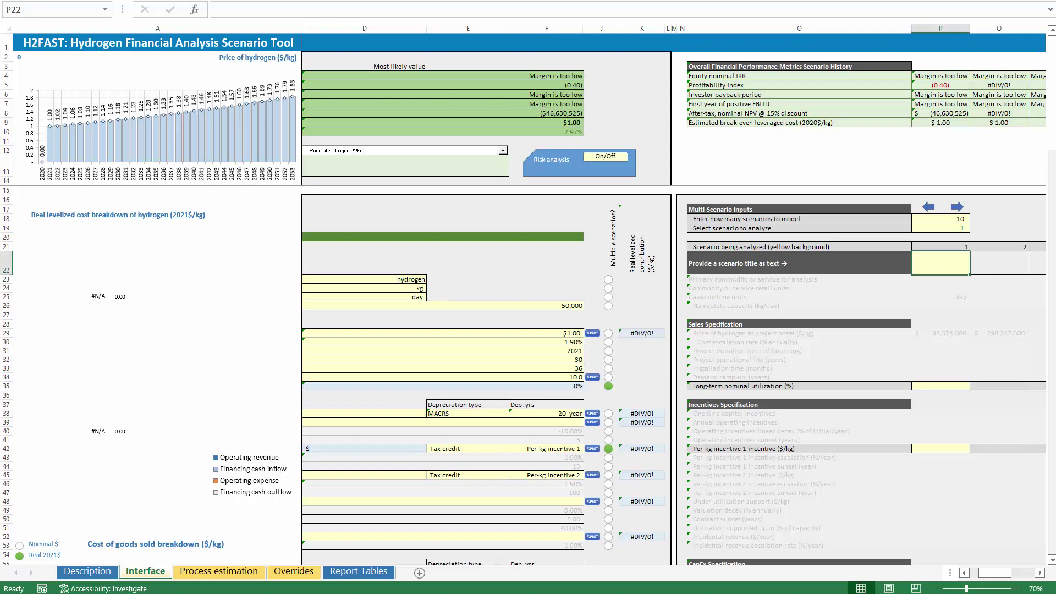
text(Grid o)
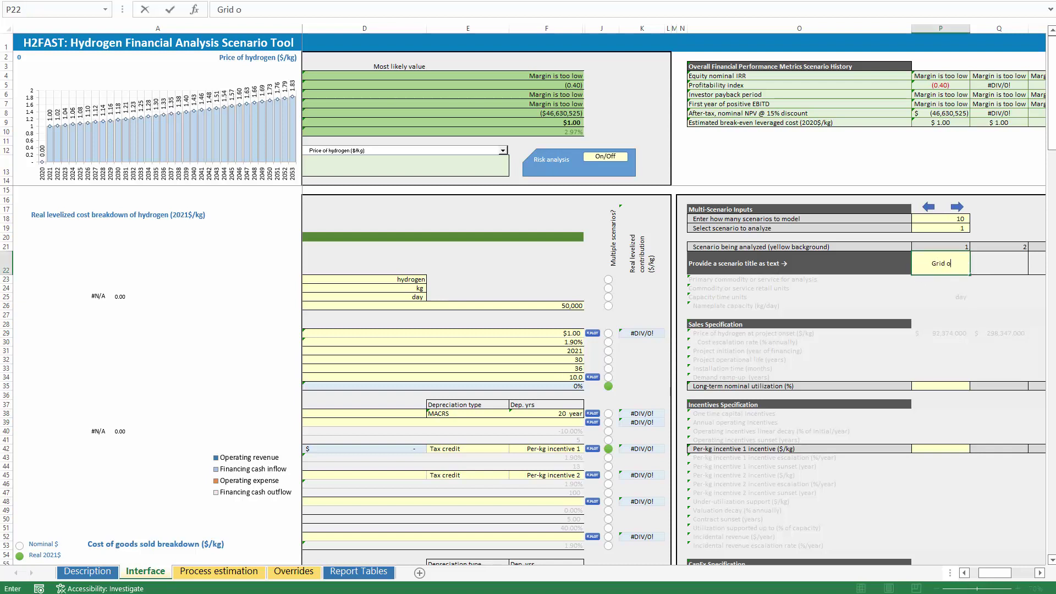
text(perat)
text(100%)
key(BackSpace)
key(BackSpace)
key(BackSpace)
key(BackSpace)
key(BackSpace)
key(Tab)
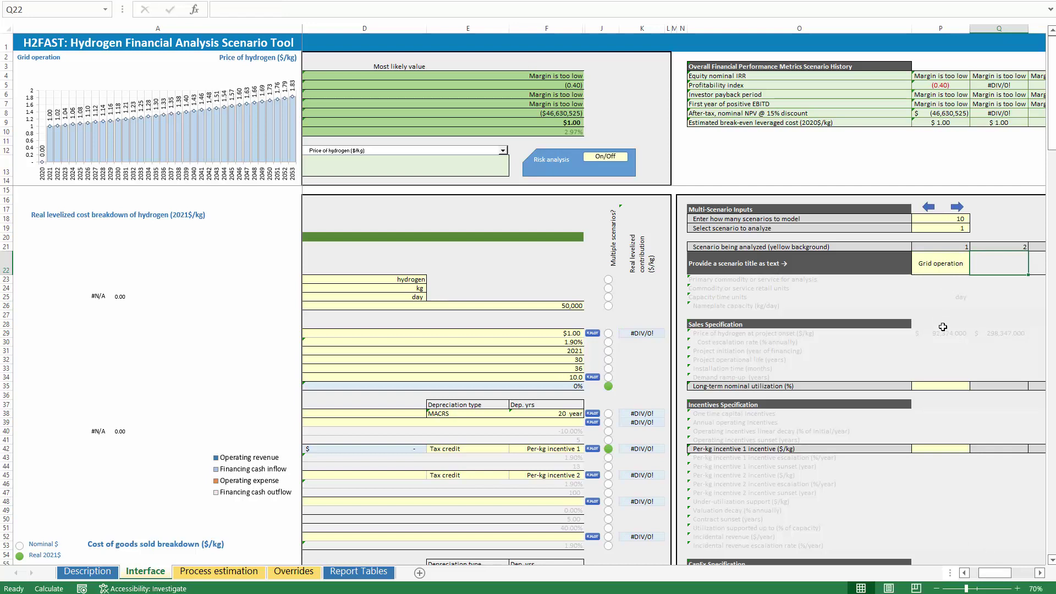
Step: Set the number of scenarios to model to 3
click(962, 221)
text(3)
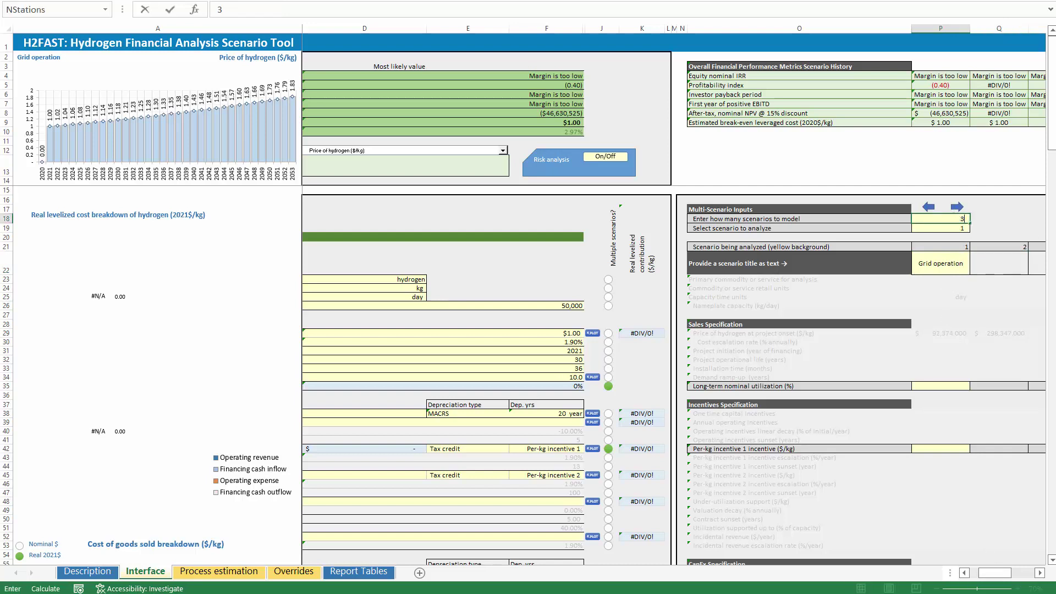
key(Return)
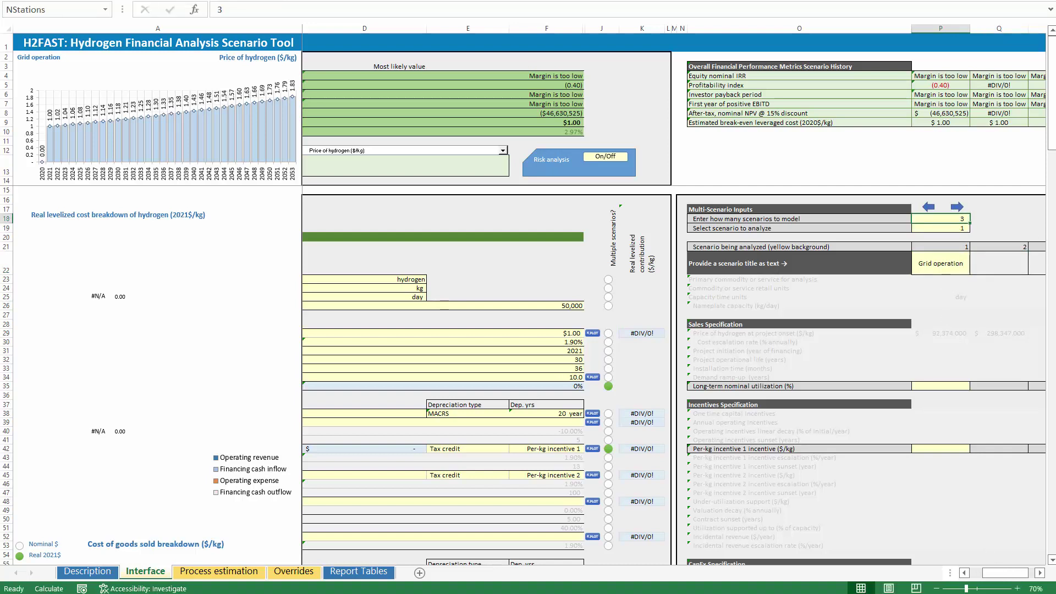
Step: Title the second scenario "Synchronous PPA"
click(1009, 266)
scroll(1016, 257, right, 1)
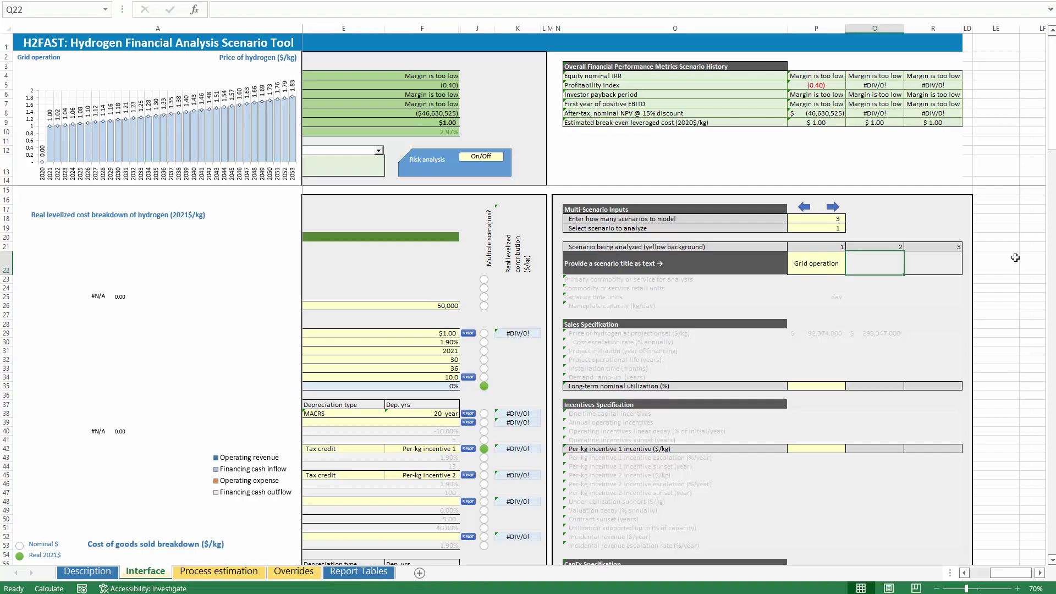
text(Synchronous PPA)
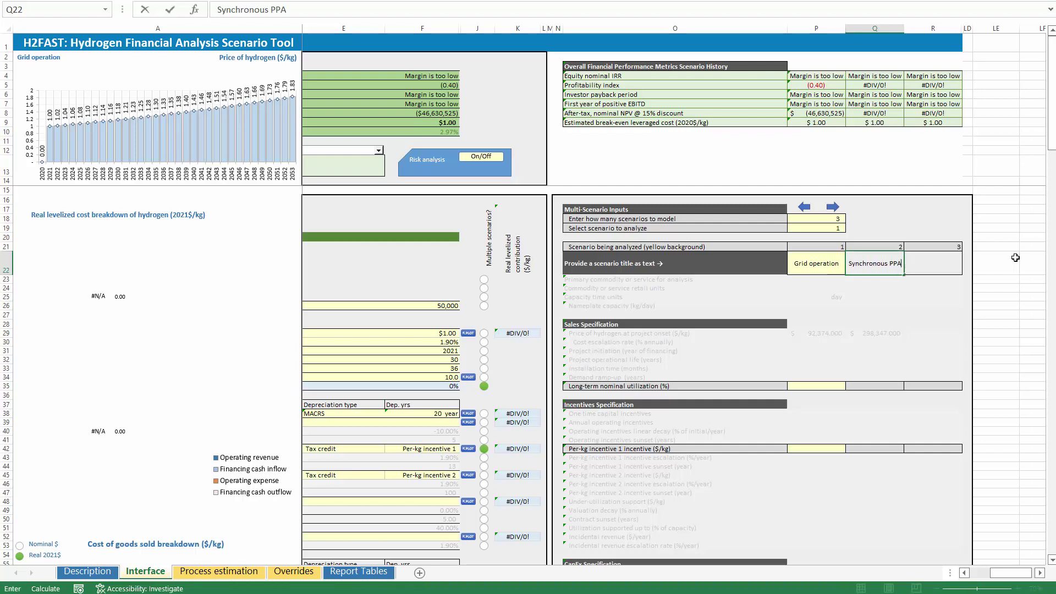
key(Return)
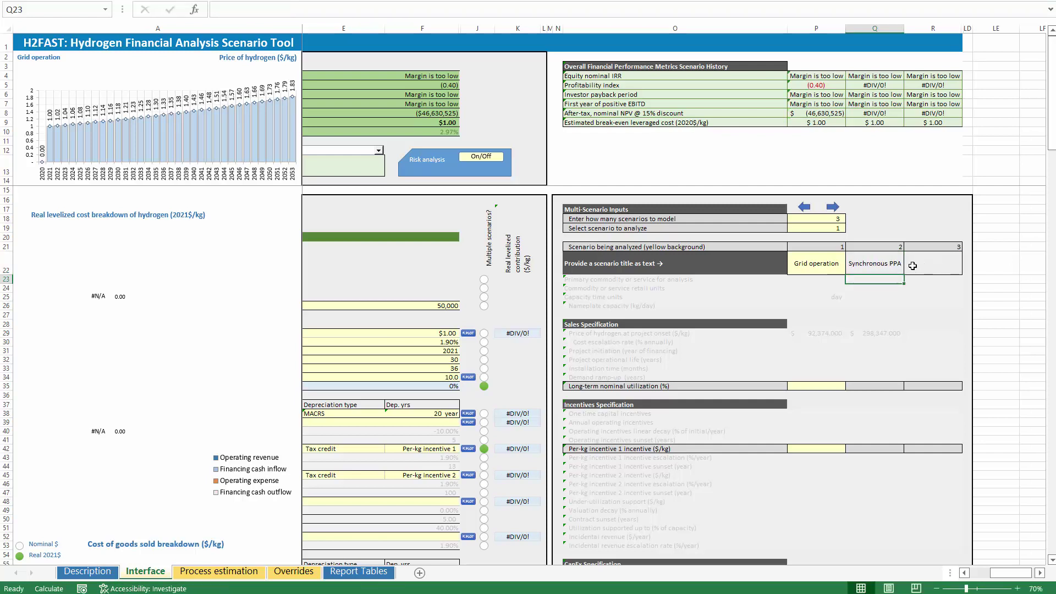
click(885, 268)
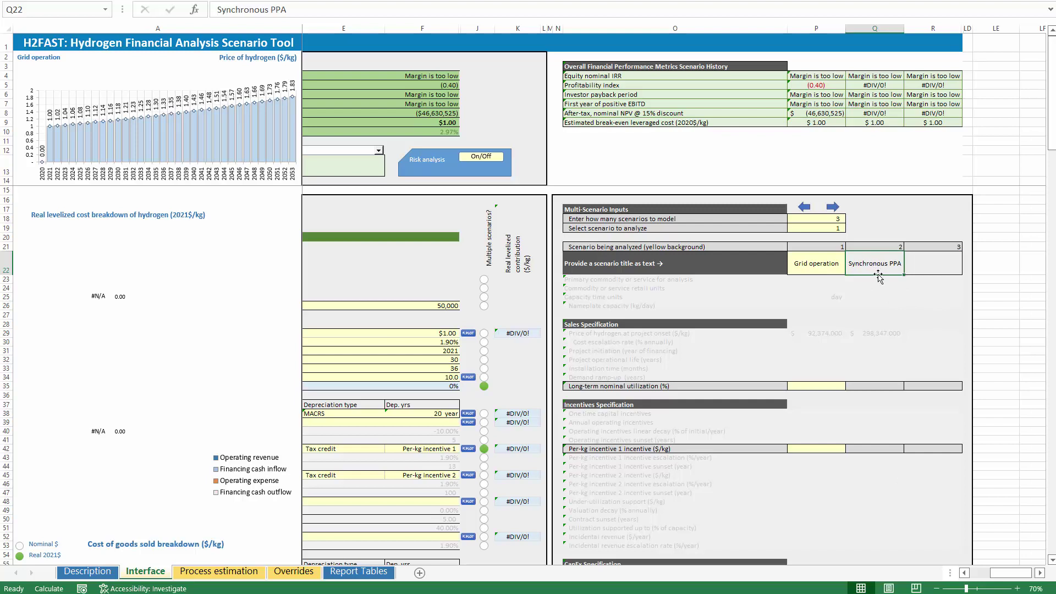
Step: Set the long-term nominal utilization of the Grid operation scenario to 97%
click(597, 387)
key(Tab)
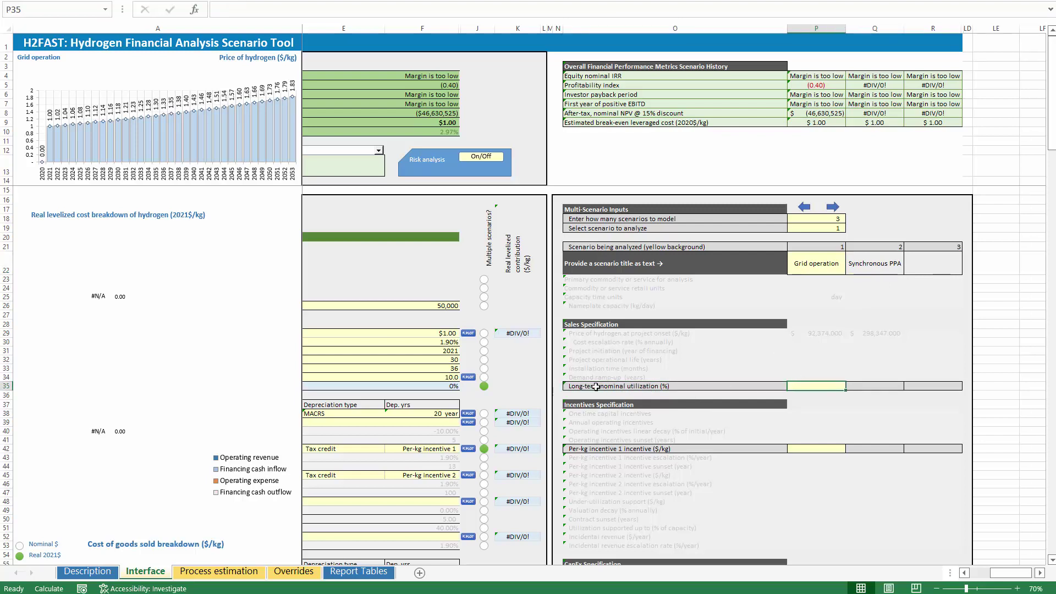
click(817, 335)
click(815, 378)
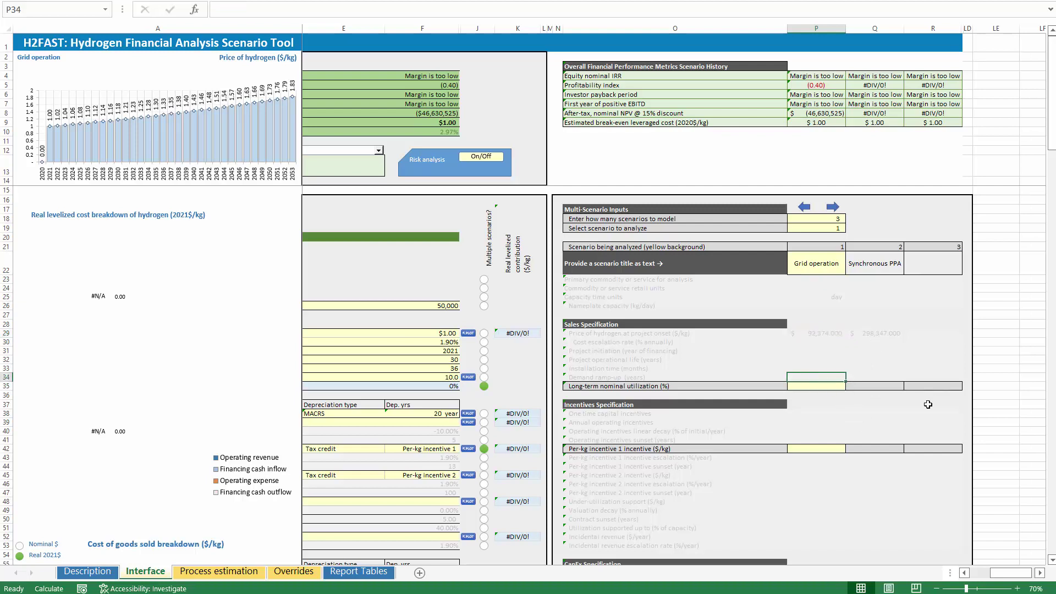
key(Down)
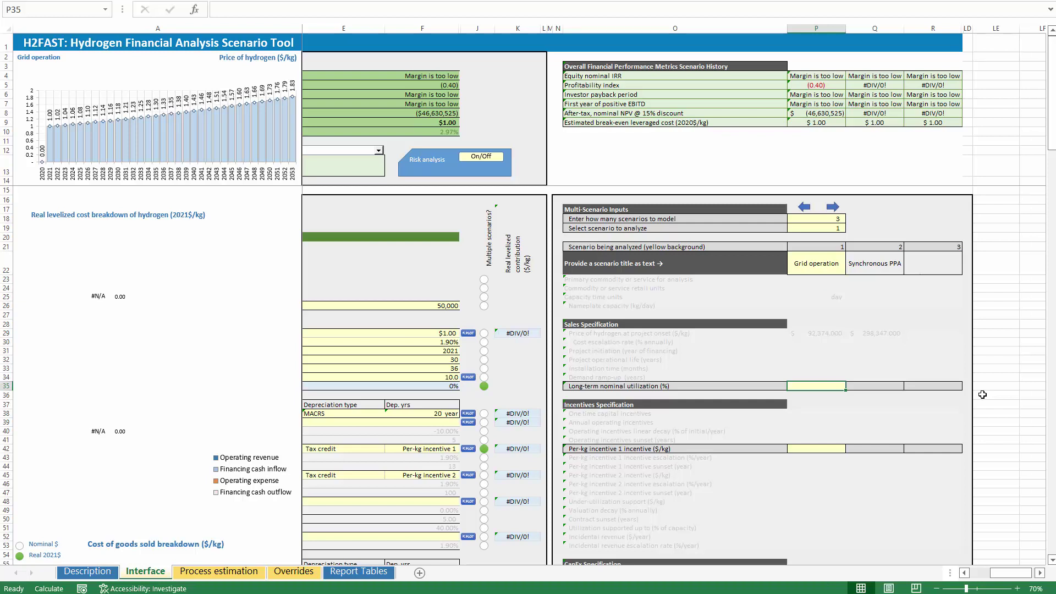
text(.)
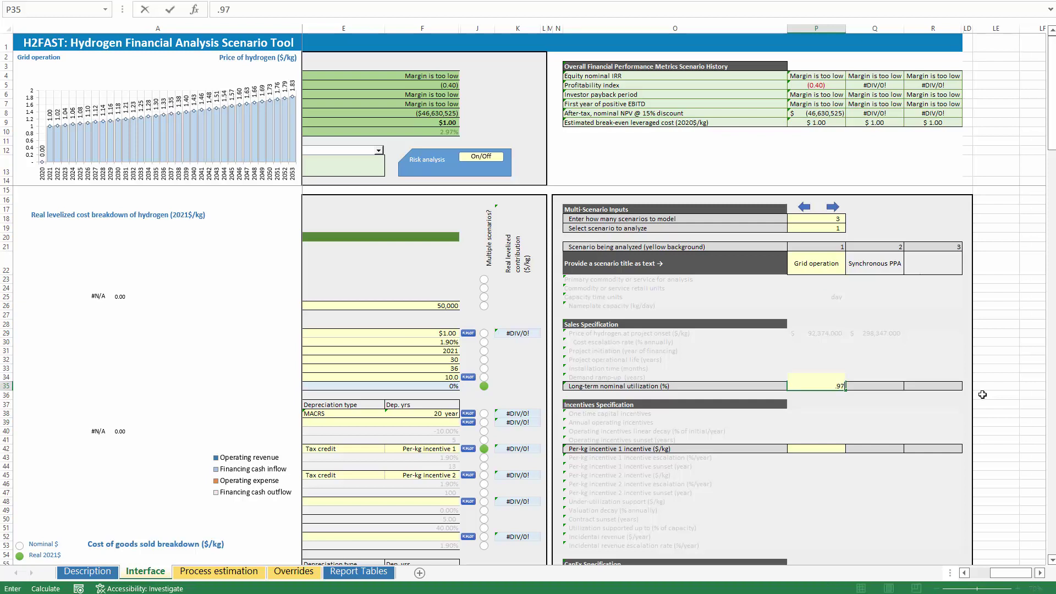
text(97)
key(Return)
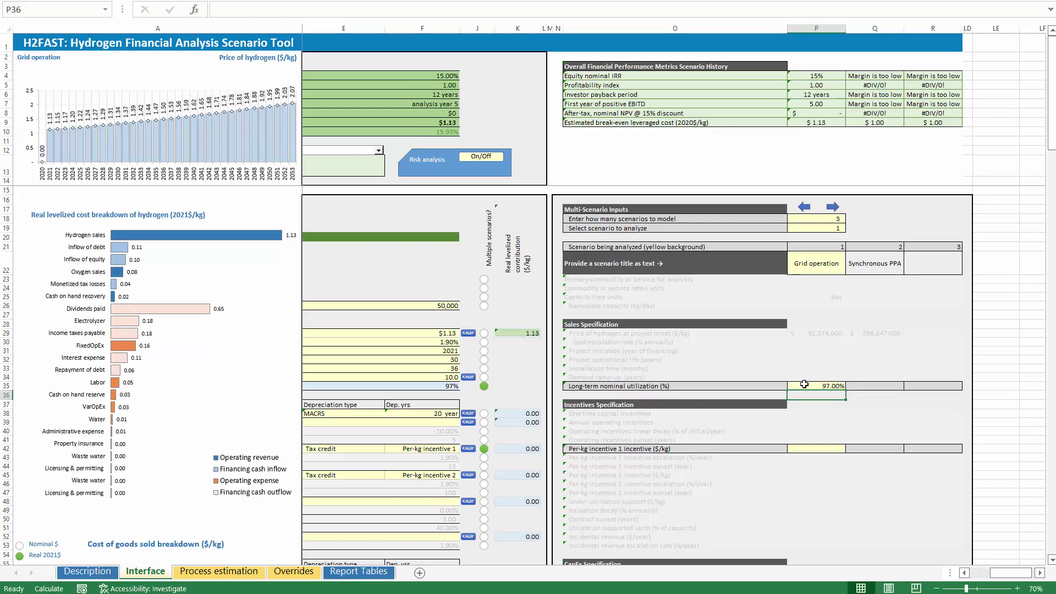
Step: Set the long-term nominal utilization of the Synchronous PPA scenario to 47%
click(804, 384)
click(856, 384)
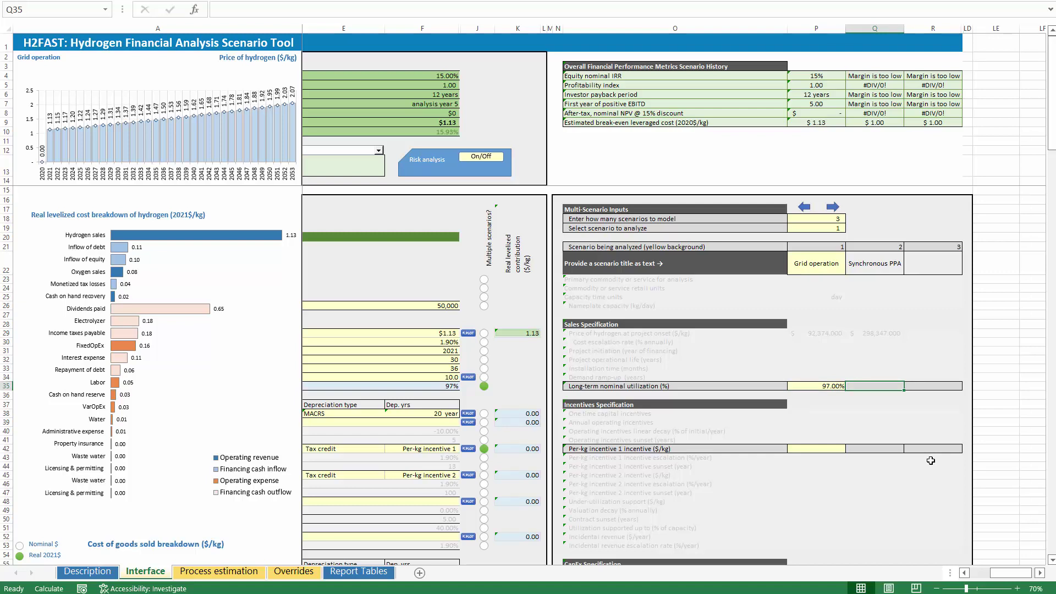
text(.7)
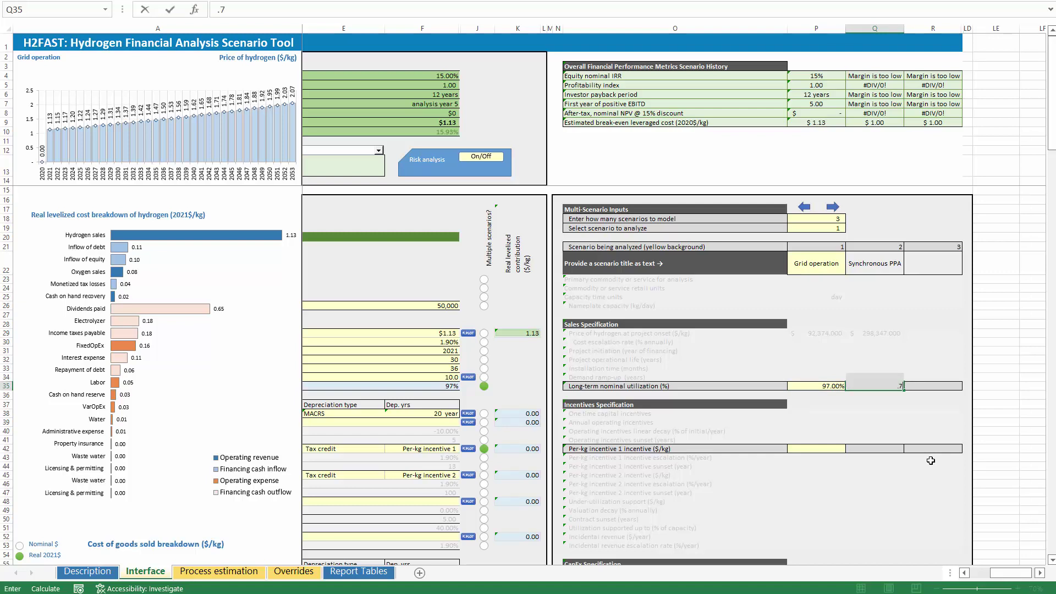
text(47)
key(Return)
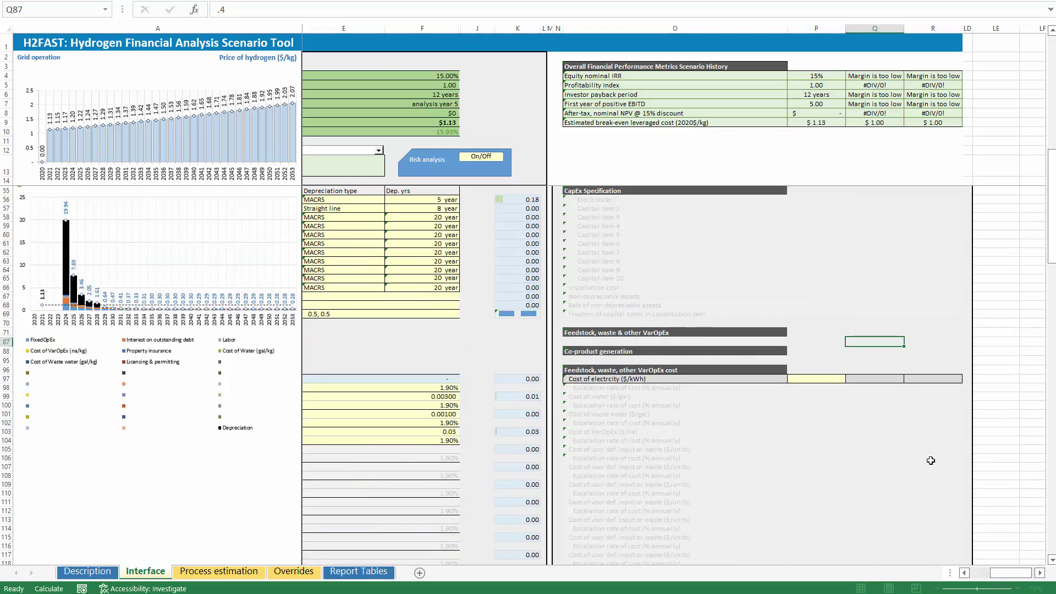
click(893, 387)
text(.47)
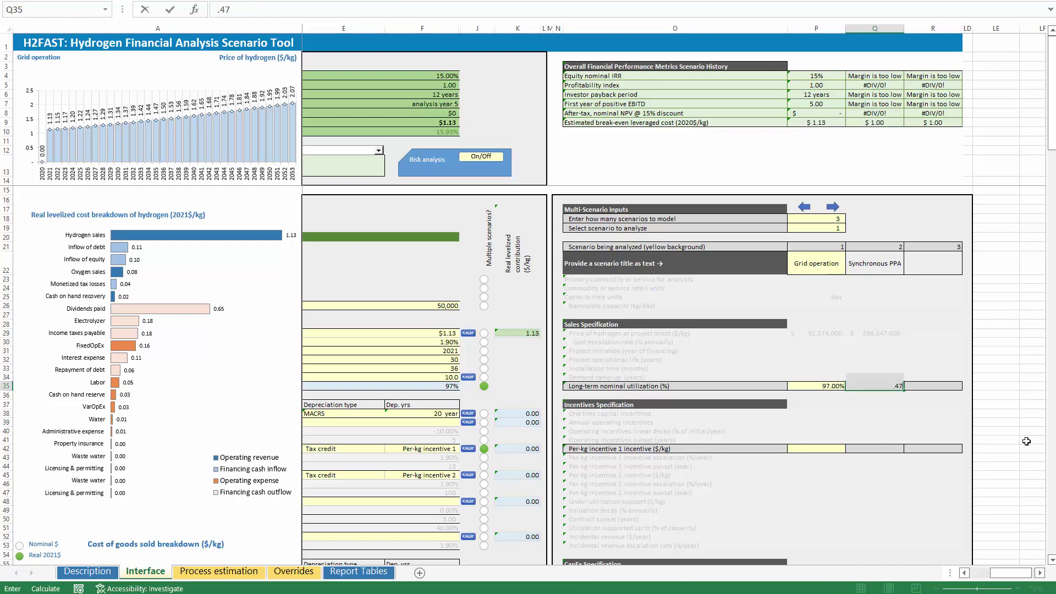
key(Up)
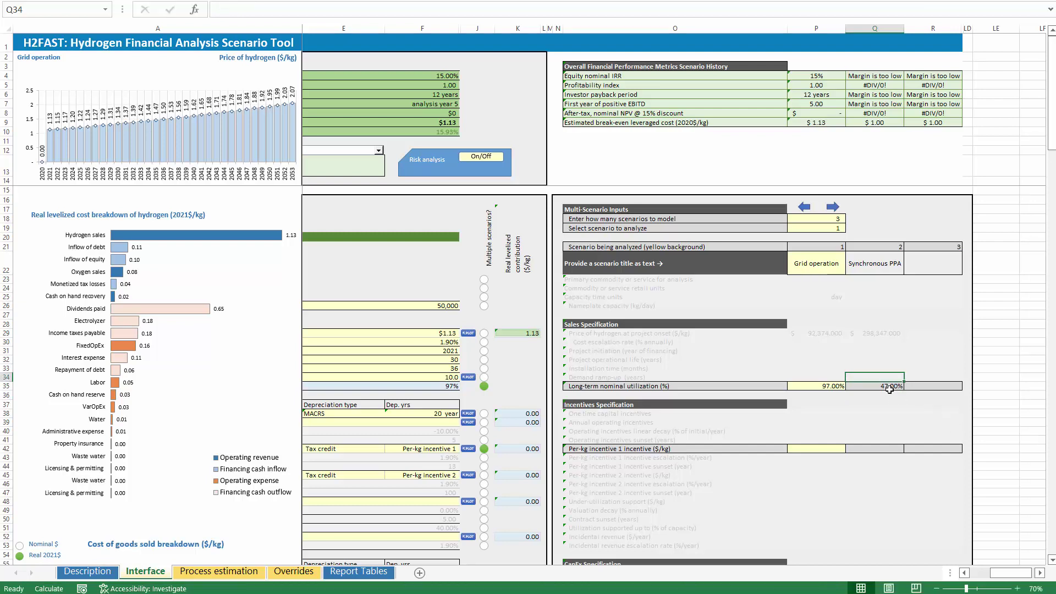
click(890, 387)
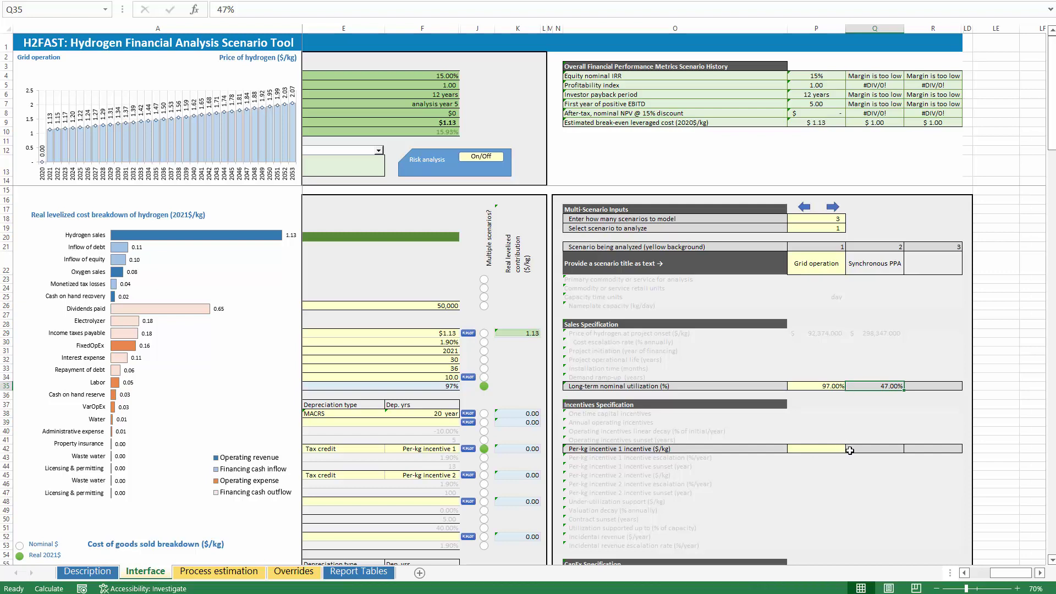
Step: Set per-kg incentive 1 to $3 per kg for the Synchronous PPA scenario, leaving Grid operation blank
click(817, 450)
scroll(800, 468, down, 3)
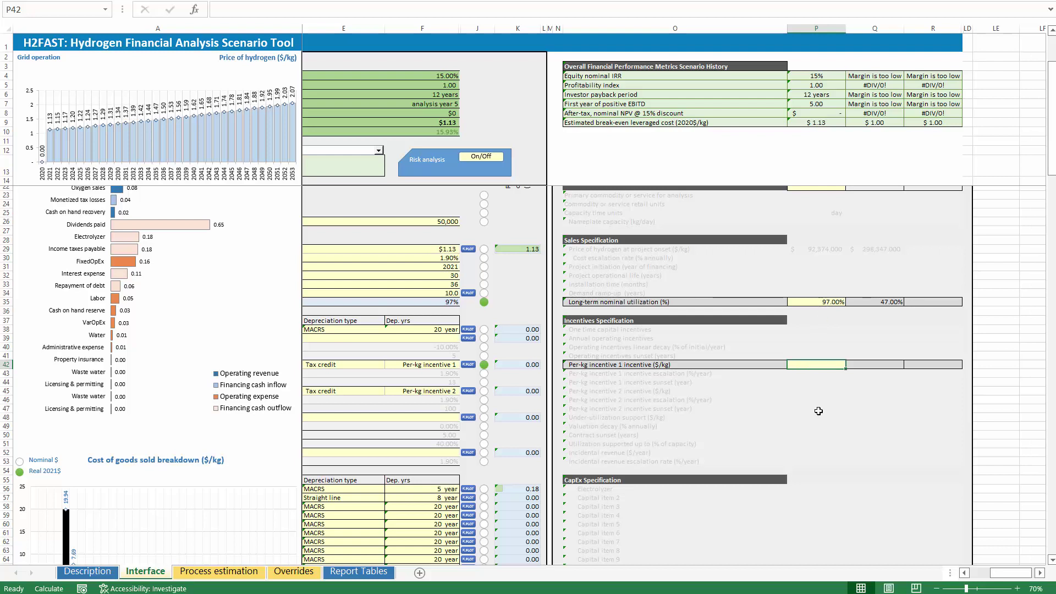
key(Right)
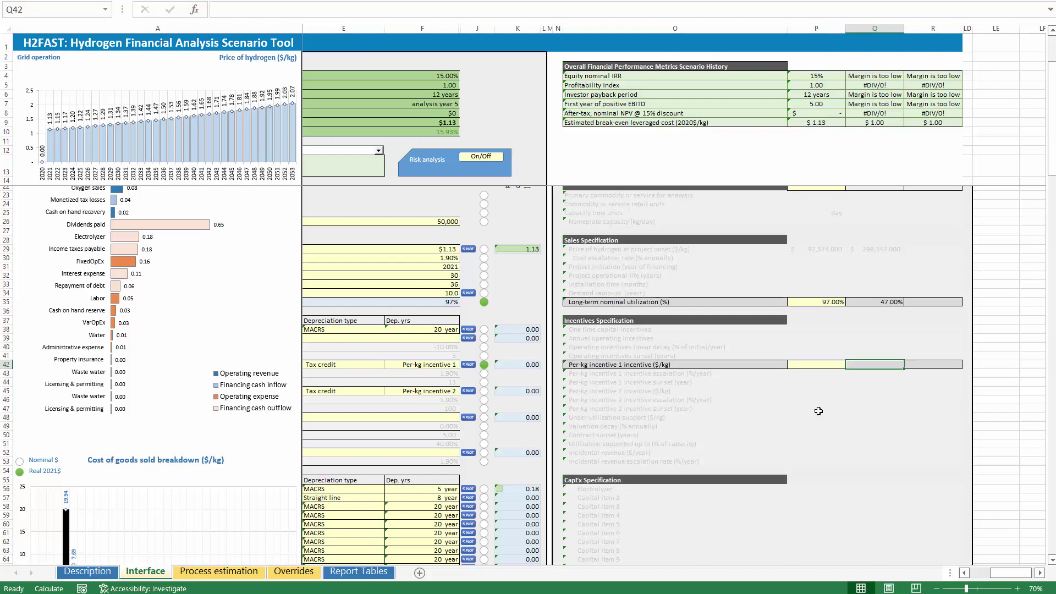
text(3)
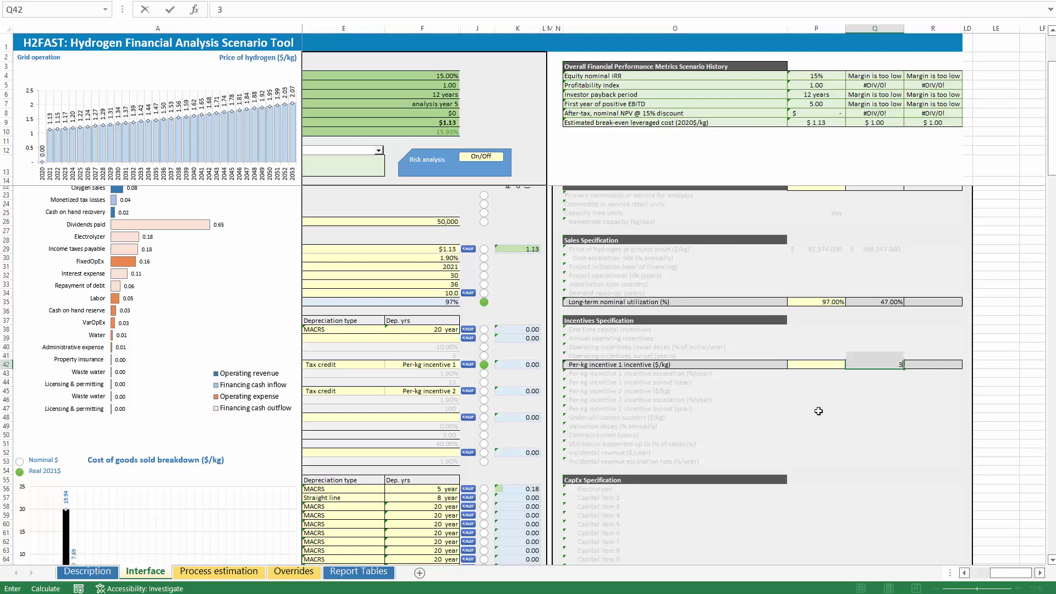
key(Return)
click(829, 365)
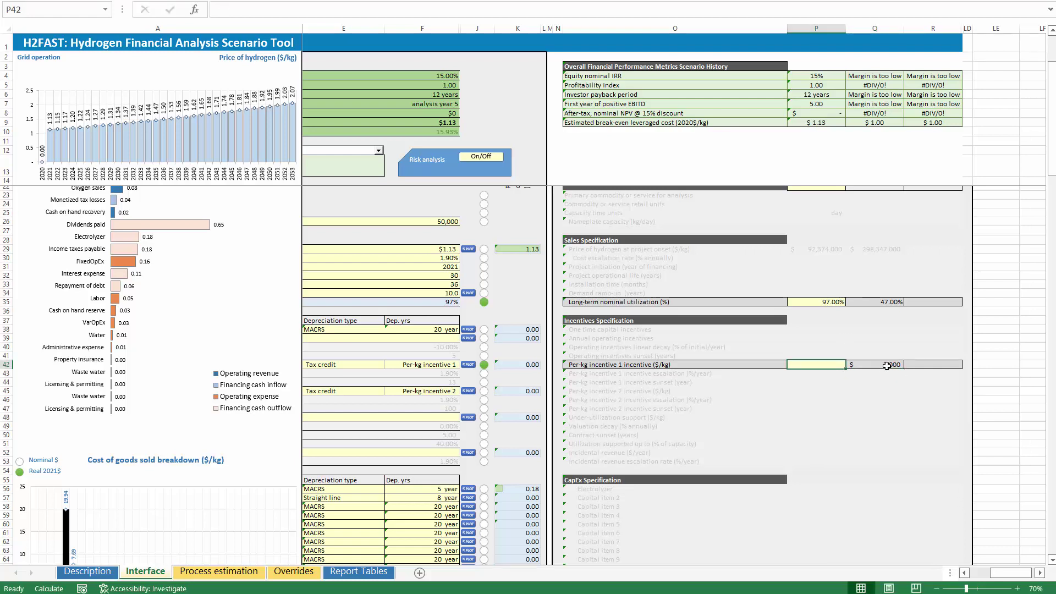
key(Right)
Step: Set the cost of electricity to $0.05/kWh for Grid operation and $0.03/kWh for Synchronous PPA
scroll(741, 535, down, 10)
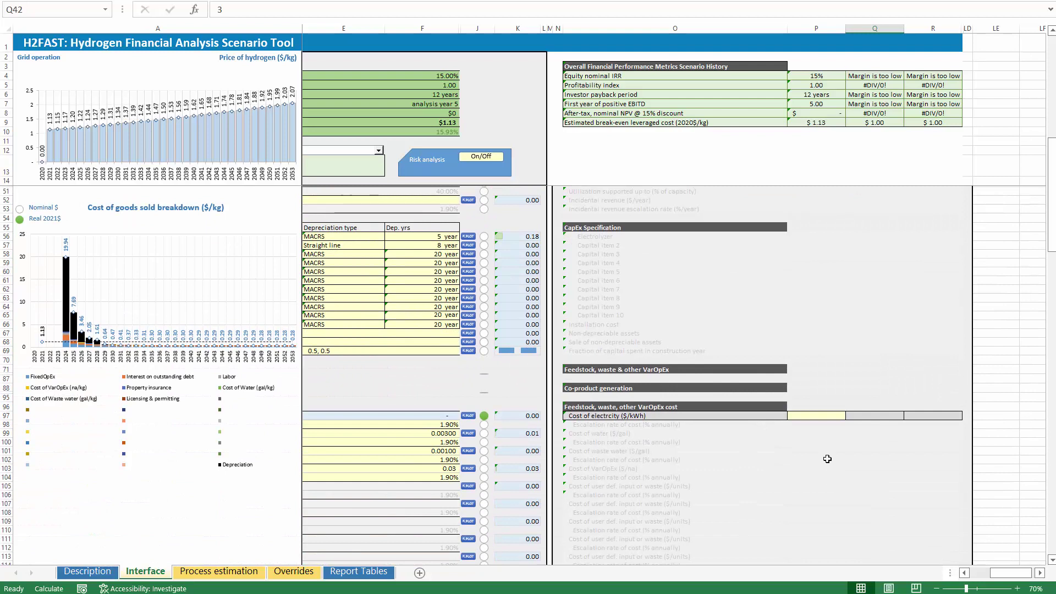
click(808, 416)
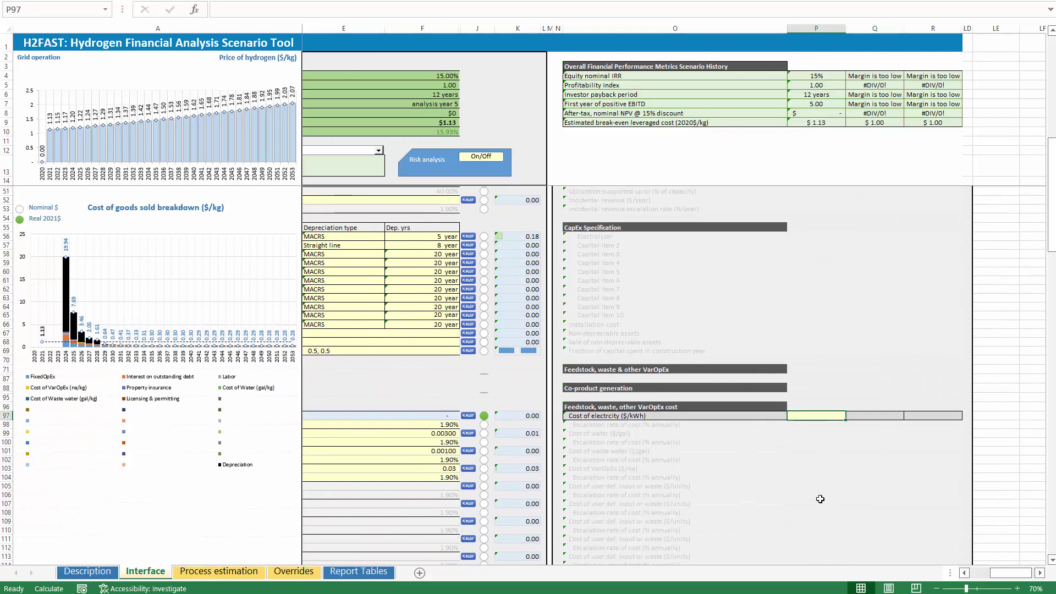
text(.05)
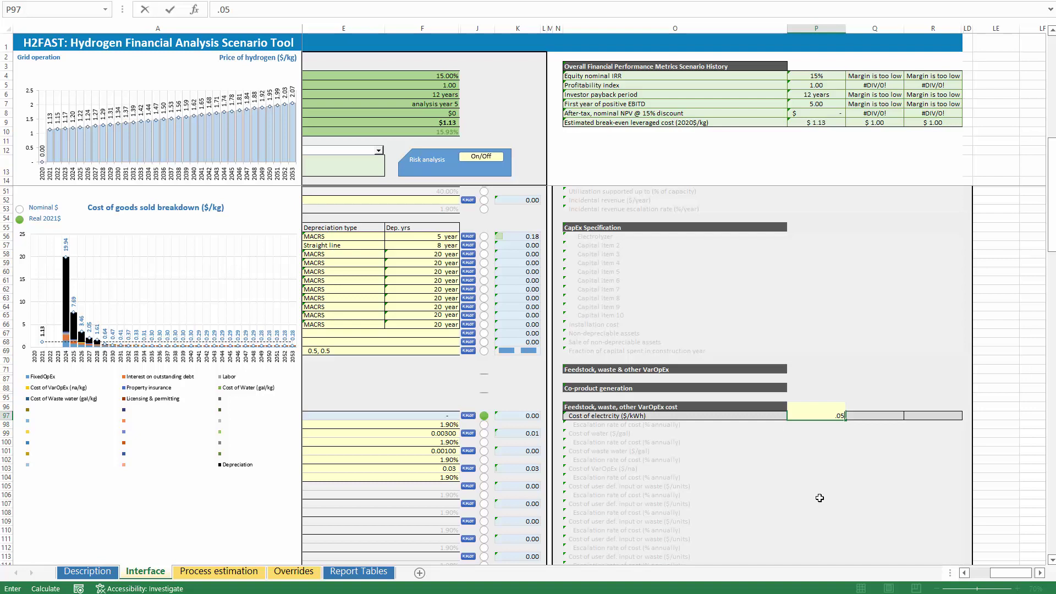
key(Tab)
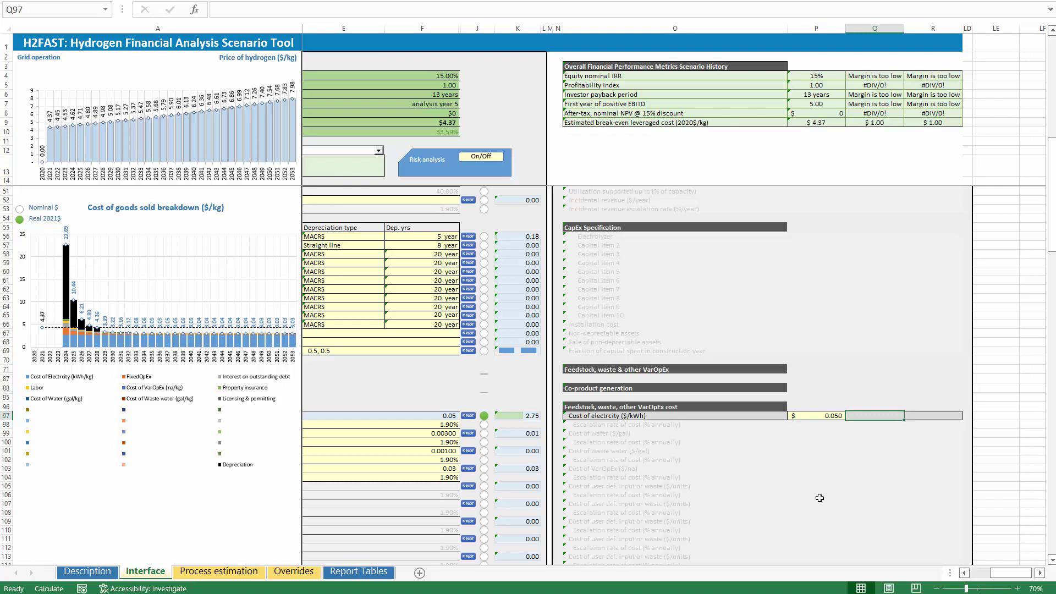
text(.03)
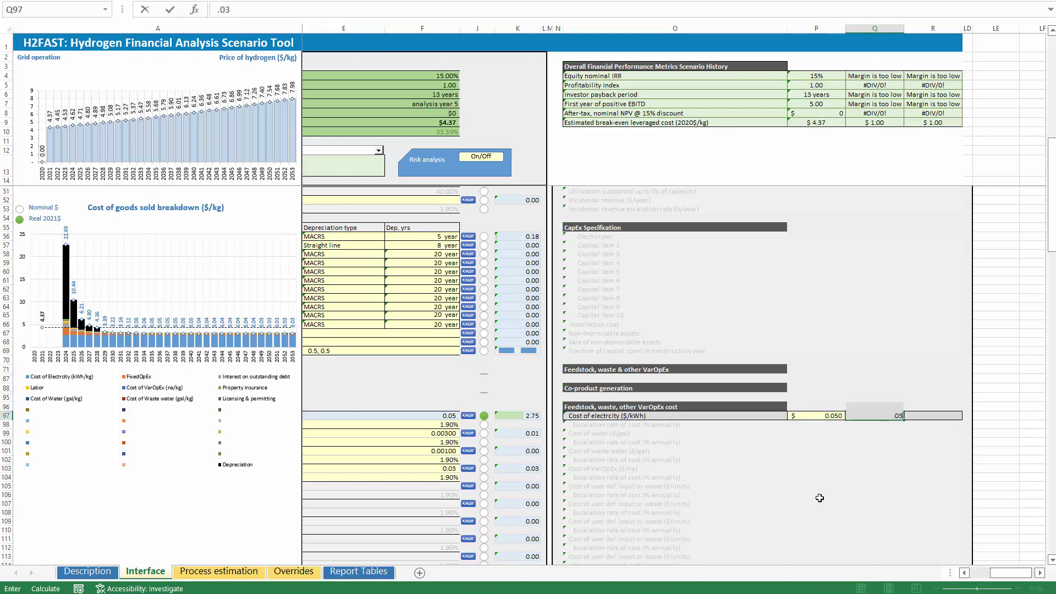
key(Return)
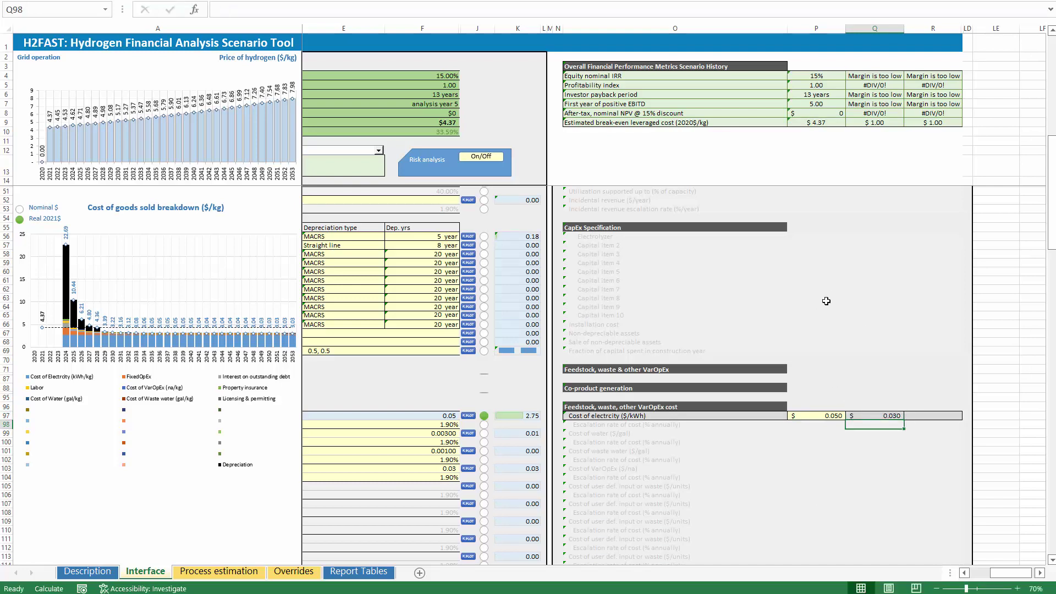
scroll(790, 310, down, 20)
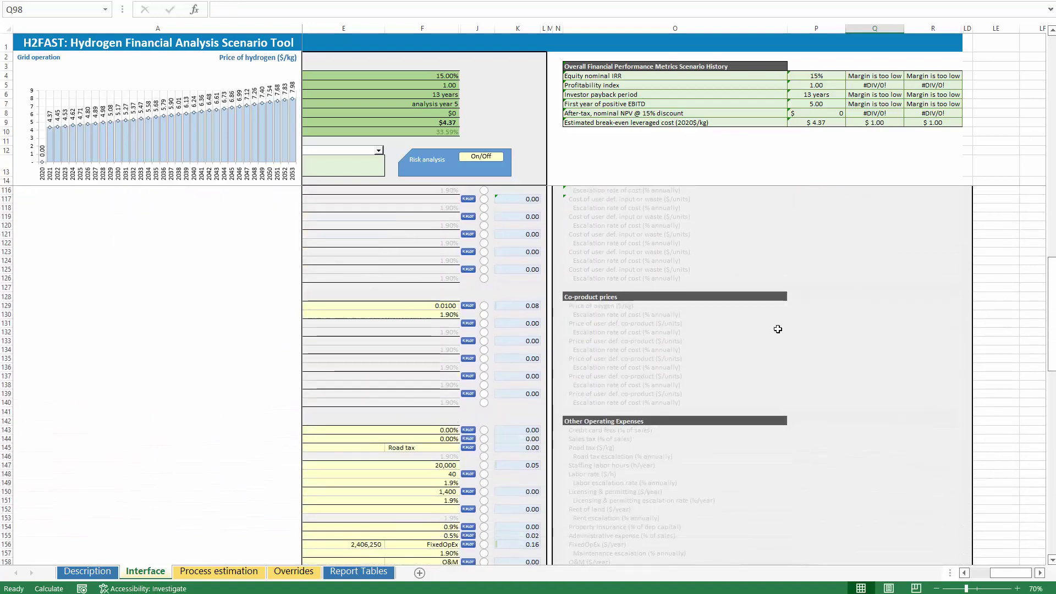
Step: Review the operating expense, financing, electricity cost, incentive and utilization inputs for the scenarios on the Interface sheet
scroll(783, 344, down, 5)
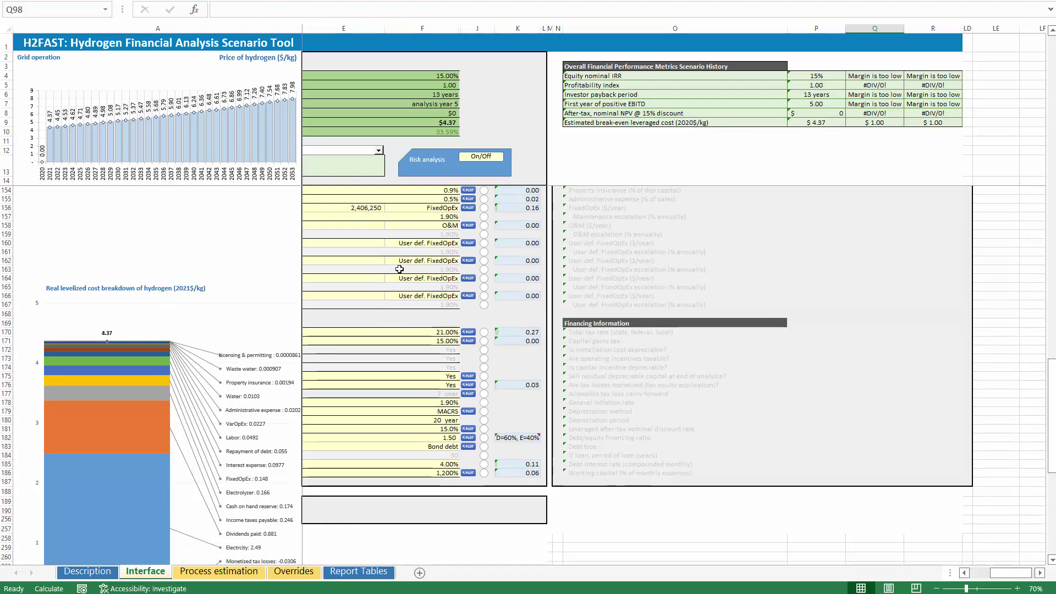
scroll(413, 303, up, 3)
click(359, 293)
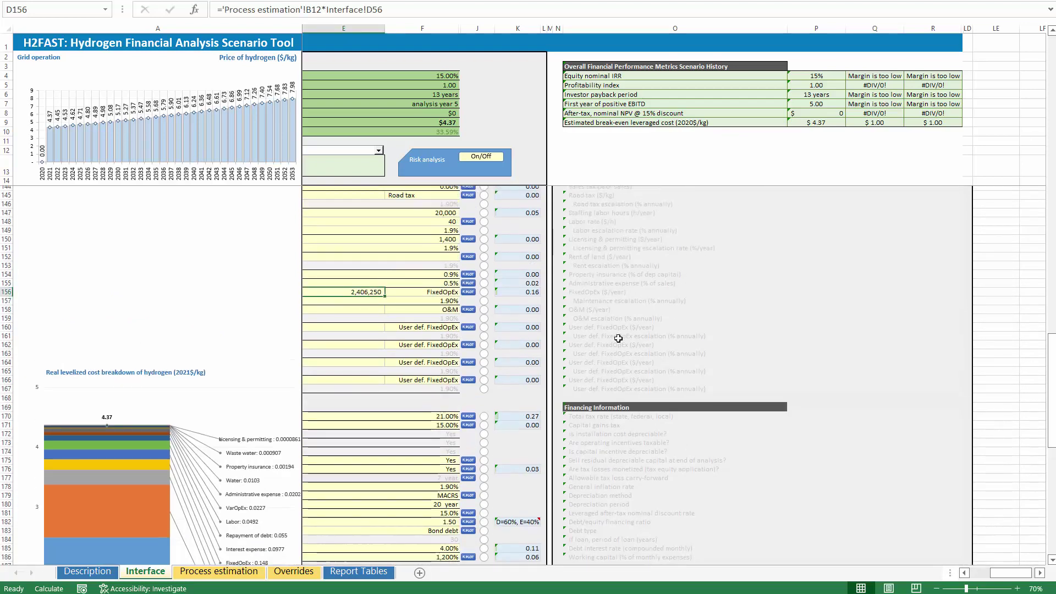
key(Home)
scroll(709, 299, up, 3)
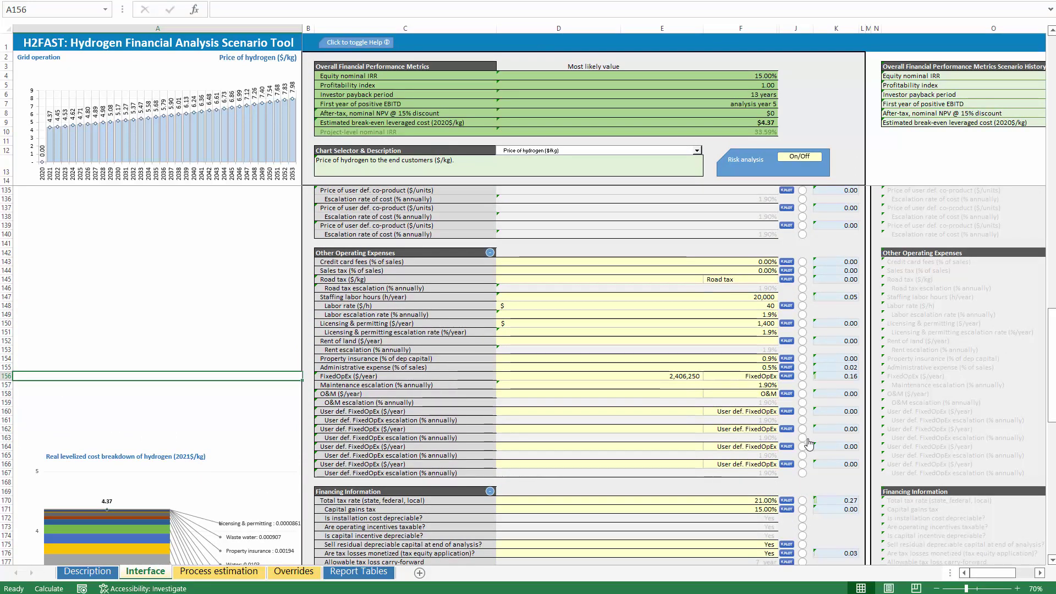
scroll(804, 352, up, 8)
scroll(808, 337, up, 10)
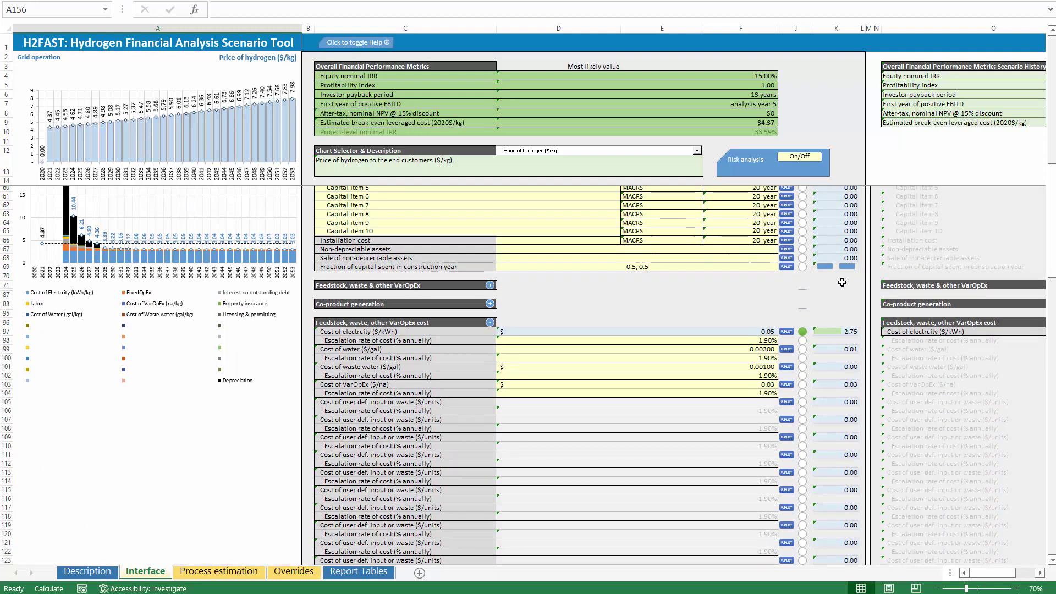
scroll(855, 242, up, 7)
click(933, 259)
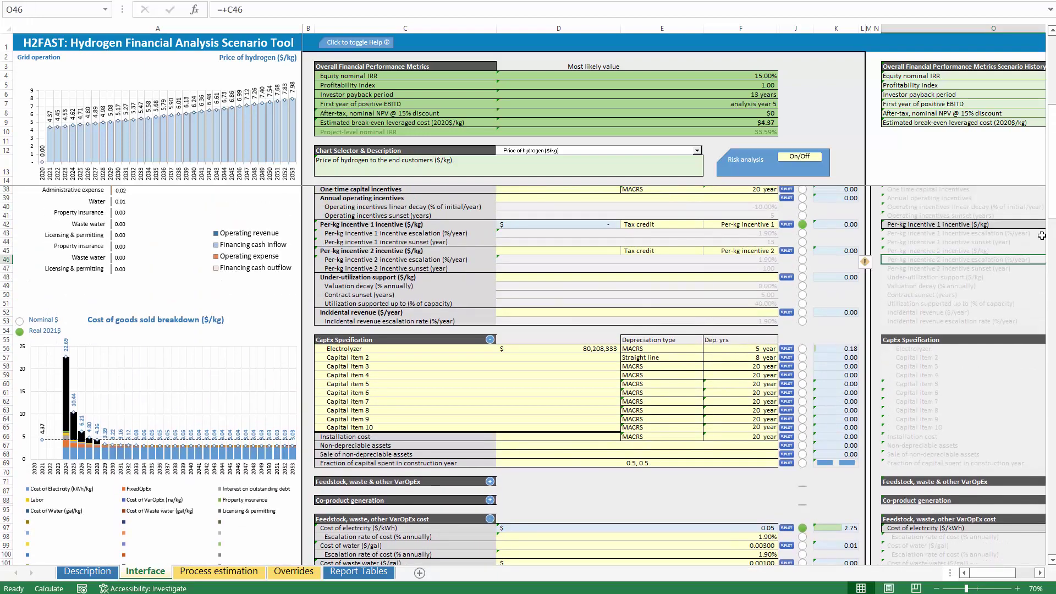
key(Right)
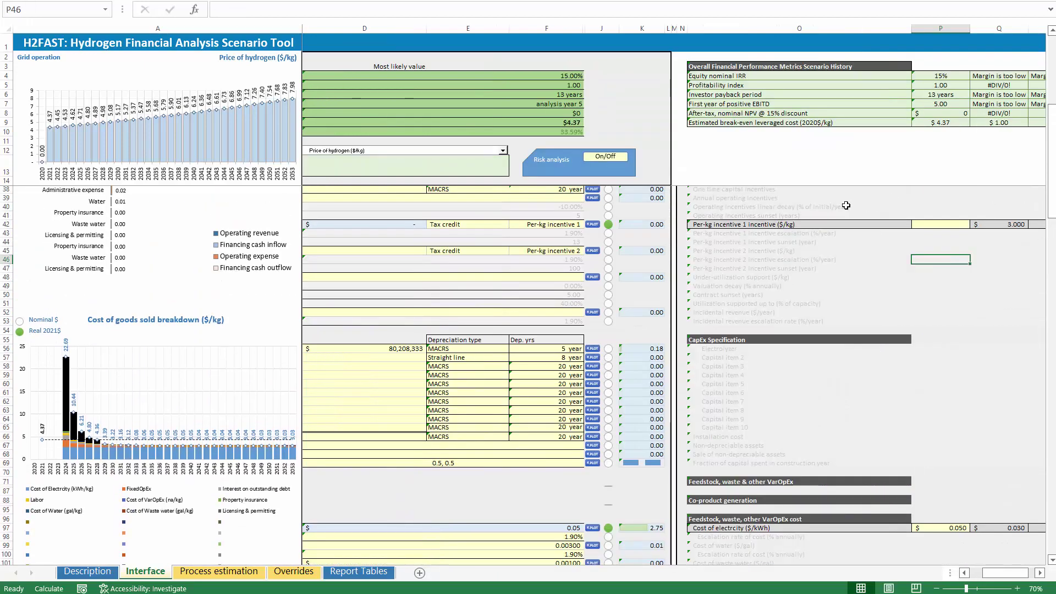
scroll(723, 263, down, 1)
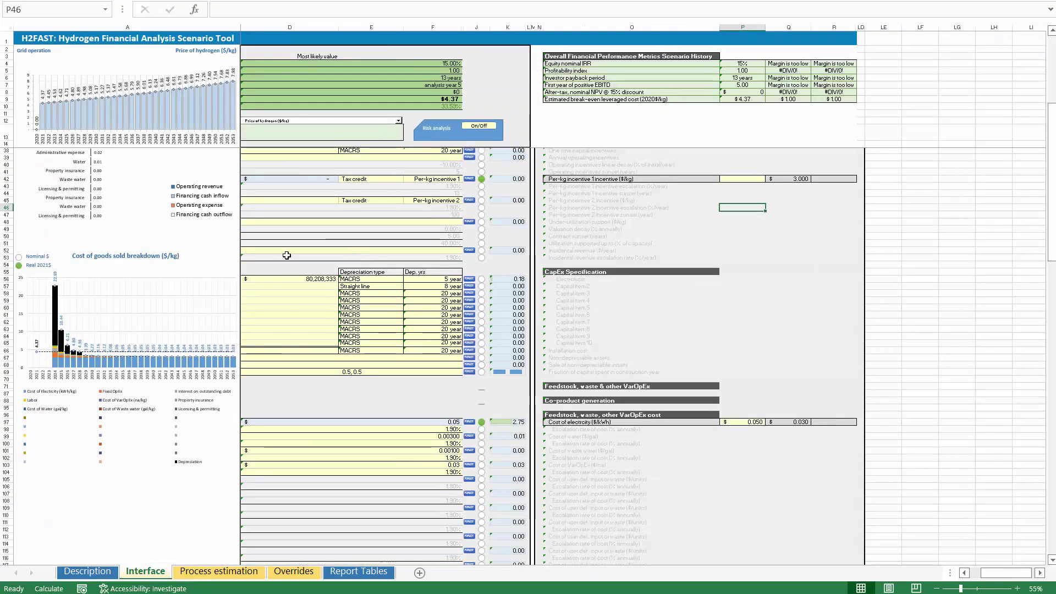
click(284, 186)
key(ctrl+Home)
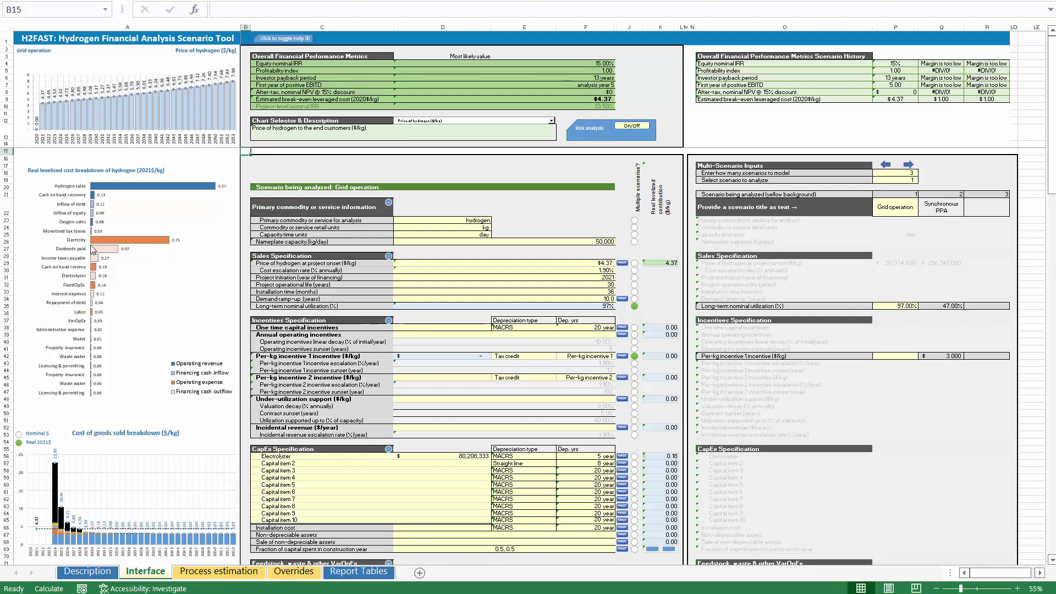
Step: Examine the real levelized cost breakdown of hydrogen for the Grid operation scenario
ctrl+scroll(92, 246, up, 1)
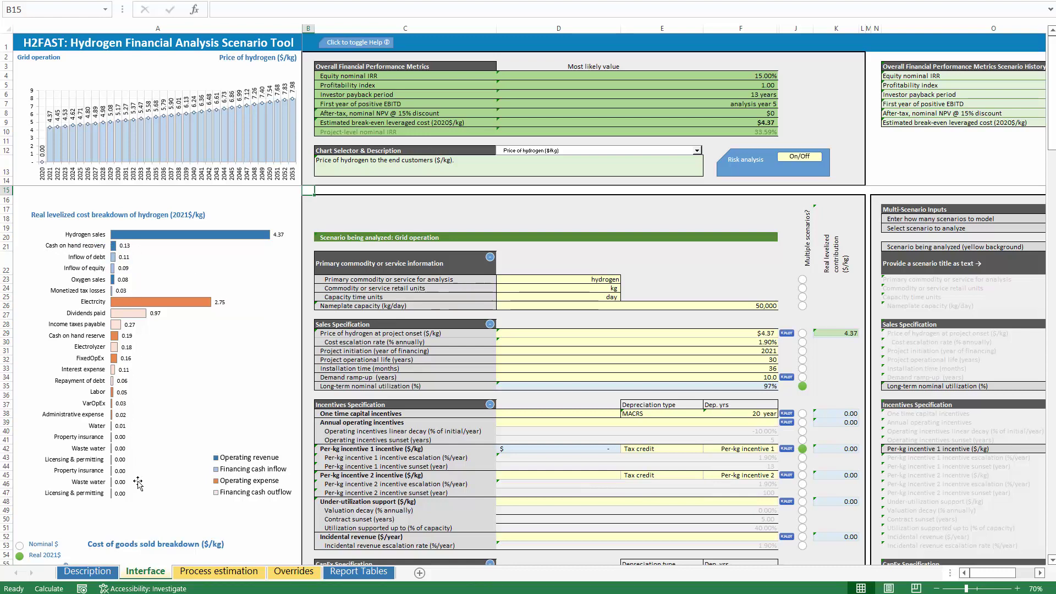
ctrl+scroll(144, 430, down, 1)
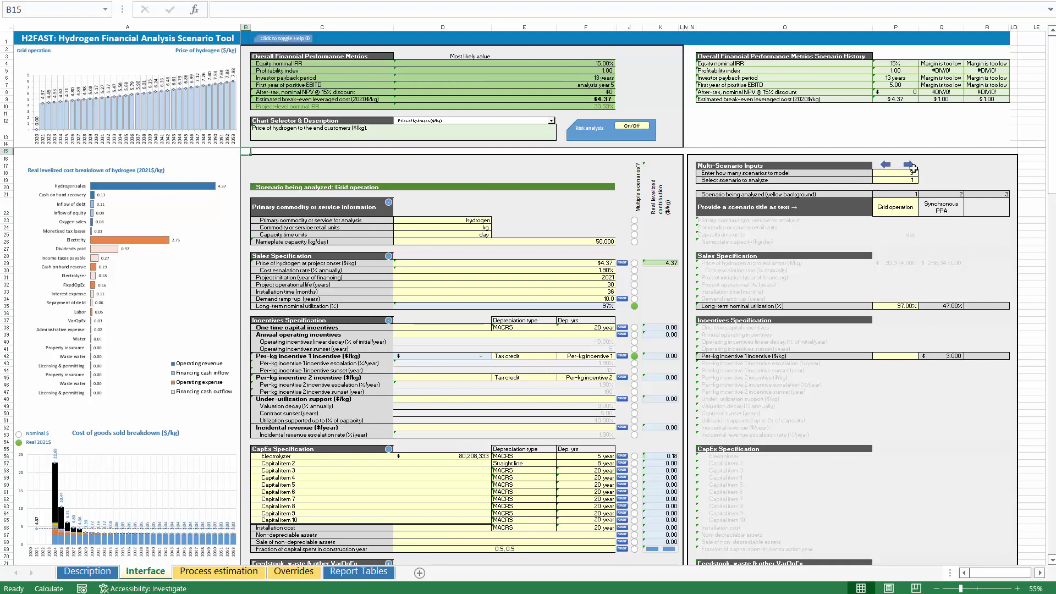
scroll(179, 265, up, 1)
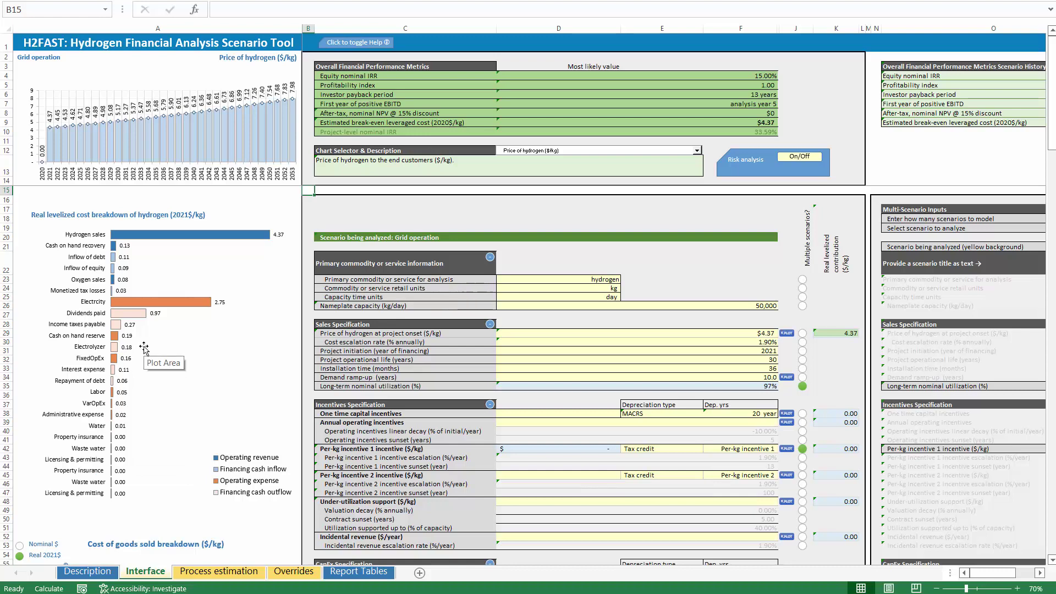
scroll(144, 346, down, 1)
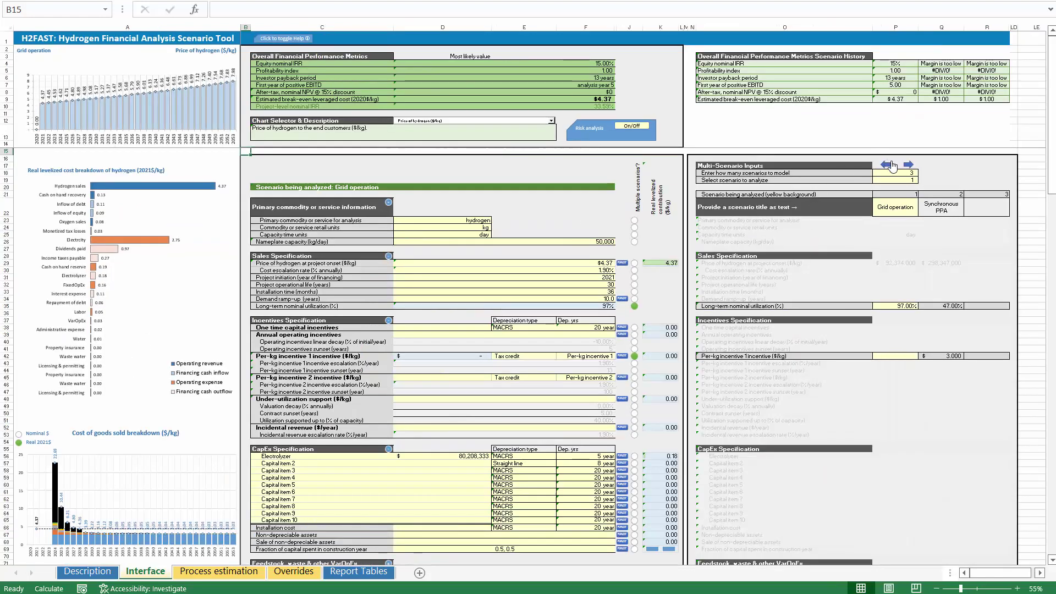
Step: Switch the analysis to the Synchronous PPA scenario and examine its levelized cost breakdown
click(909, 165)
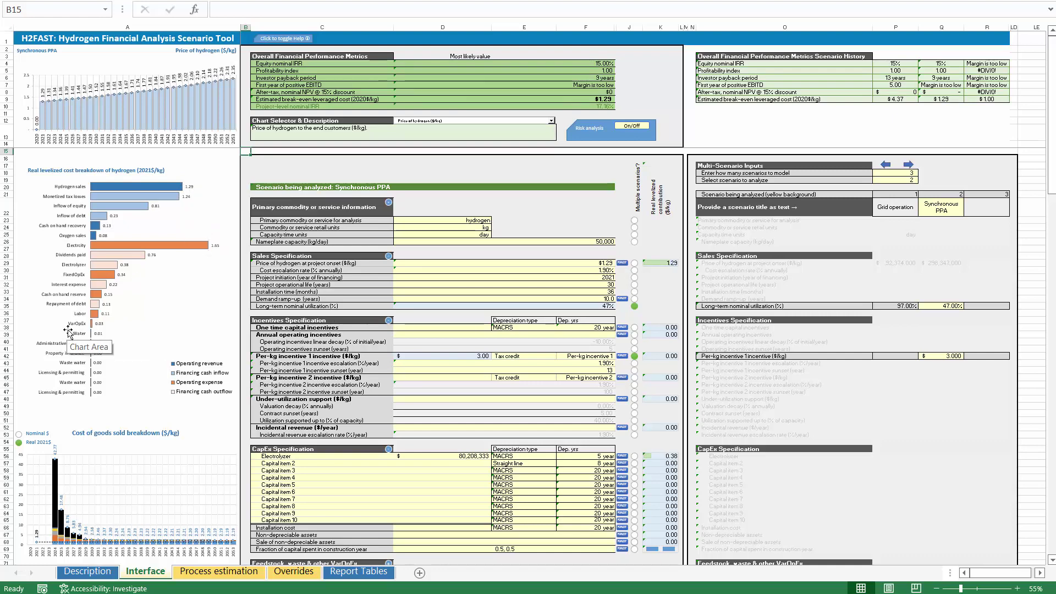
ctrl+scroll(70, 332, up, 1)
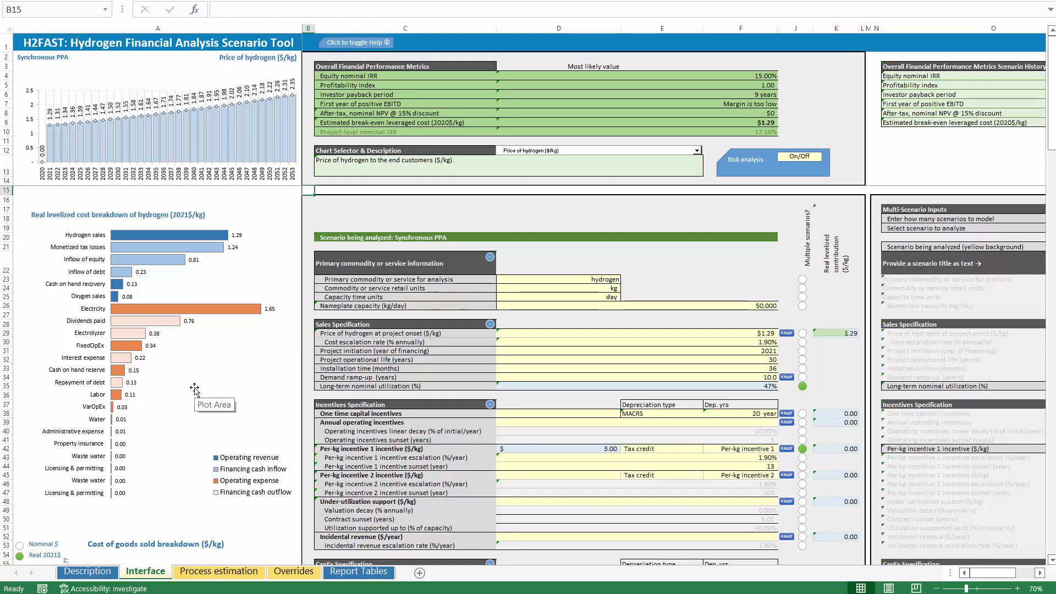
ctrl+scroll(693, 159, down, 1)
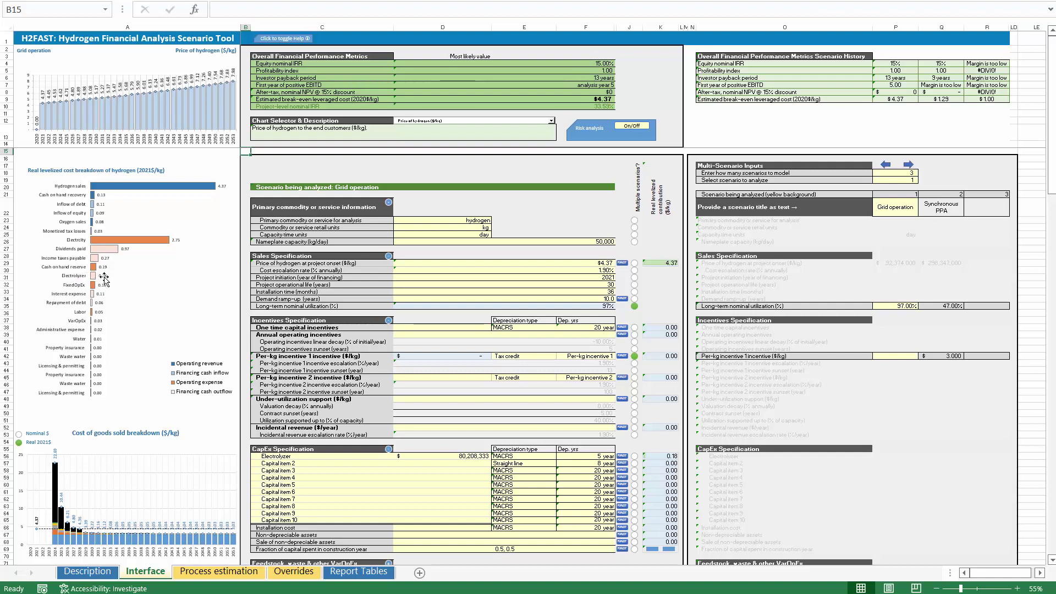
Step: Alternate between the Grid operation and Synchronous PPA scenarios to compare their electricity contributions to levelized hydrogen cost
click(908, 166)
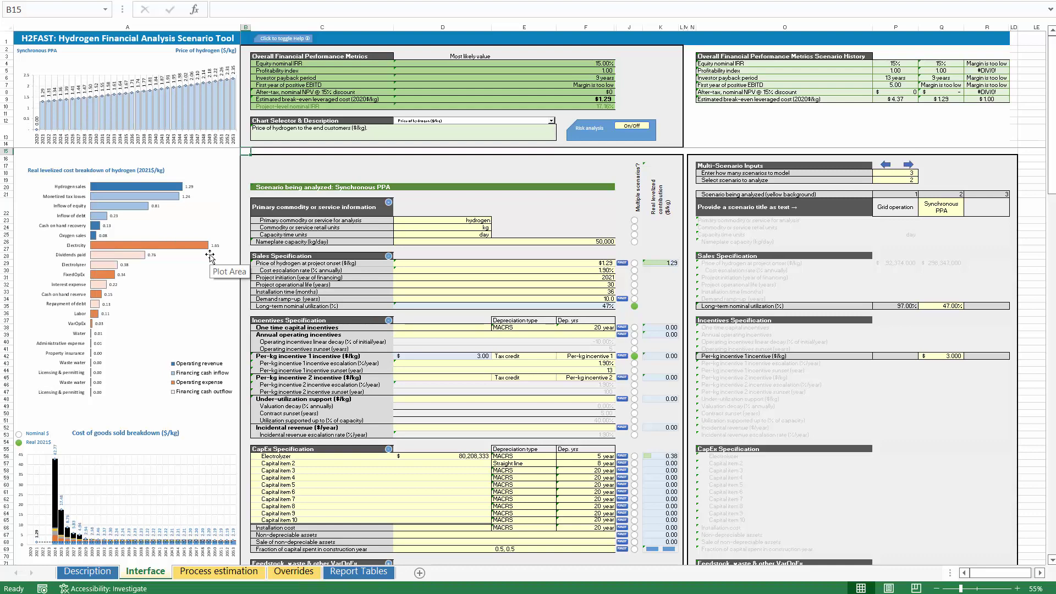
click(937, 221)
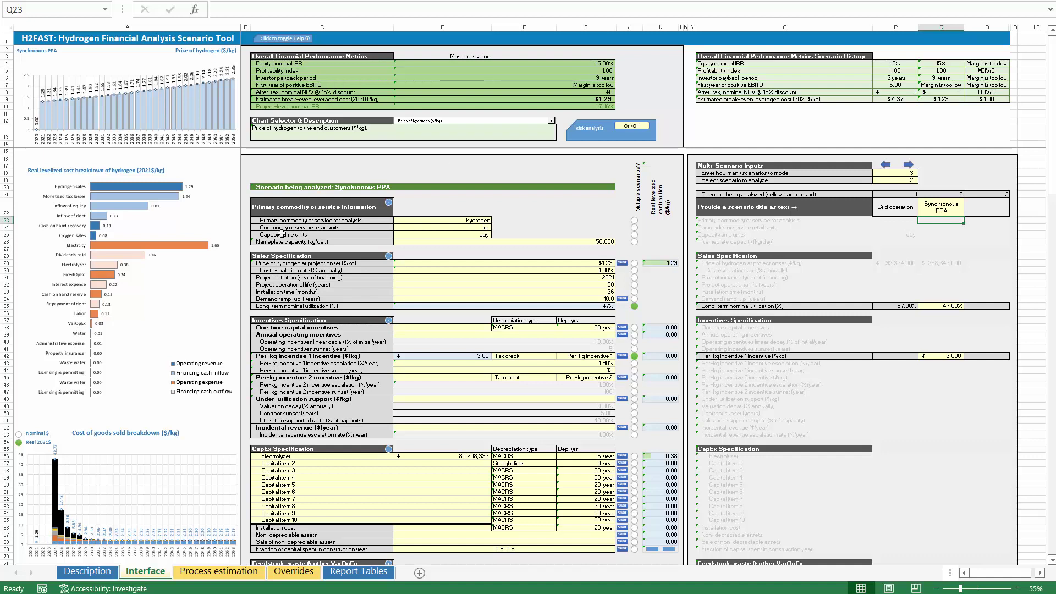
ctrl+scroll(157, 243, up, 1)
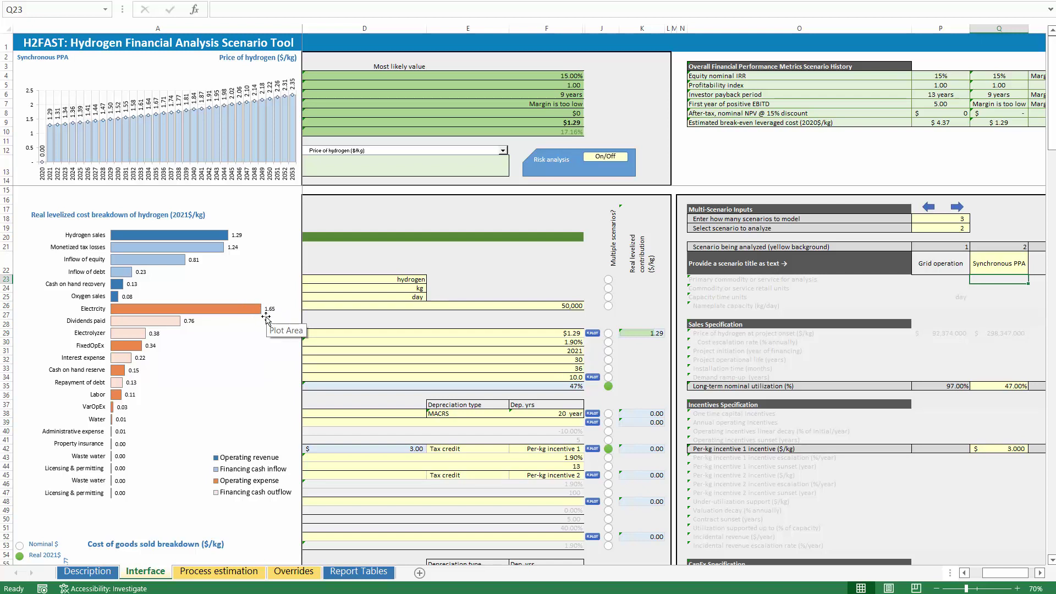
click(929, 207)
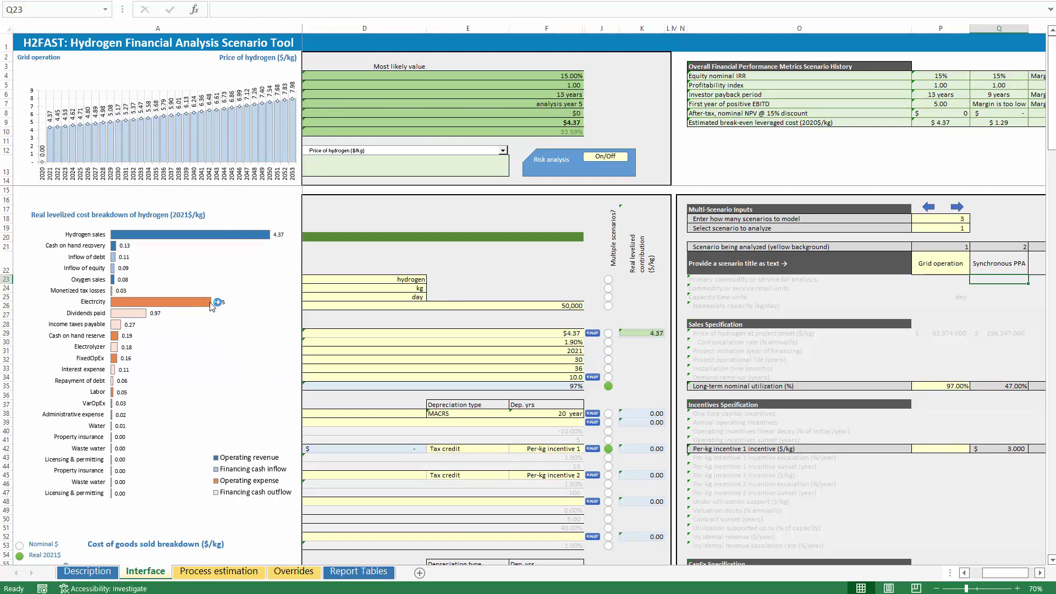
mouse_move(212, 310)
click(957, 207)
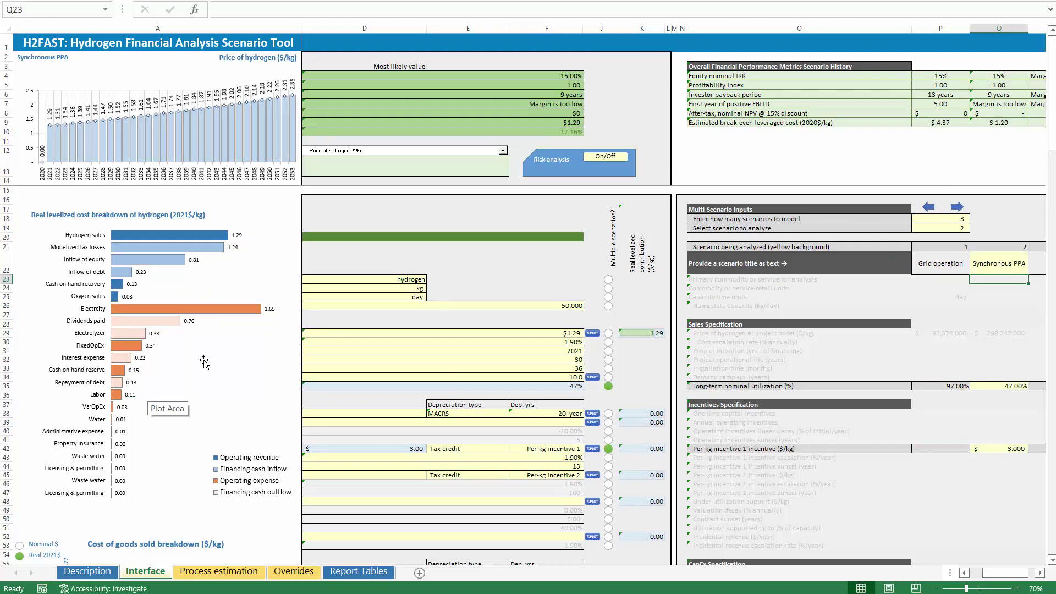
scroll(599, 200, down, 1)
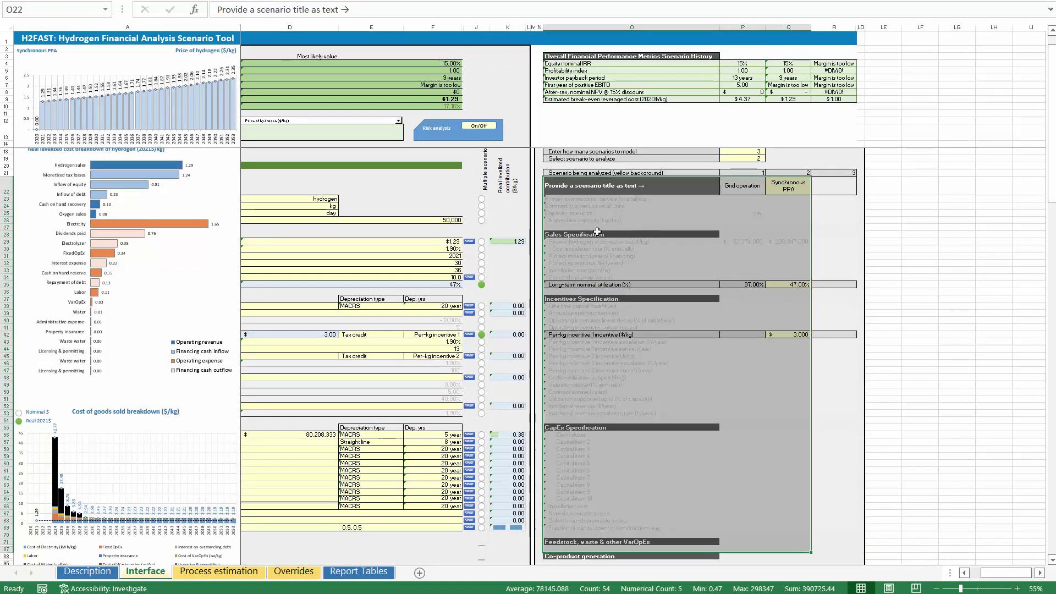
click(504, 206)
key(Left)
key(Left)
key(Left)
key(Left)
key(Left)
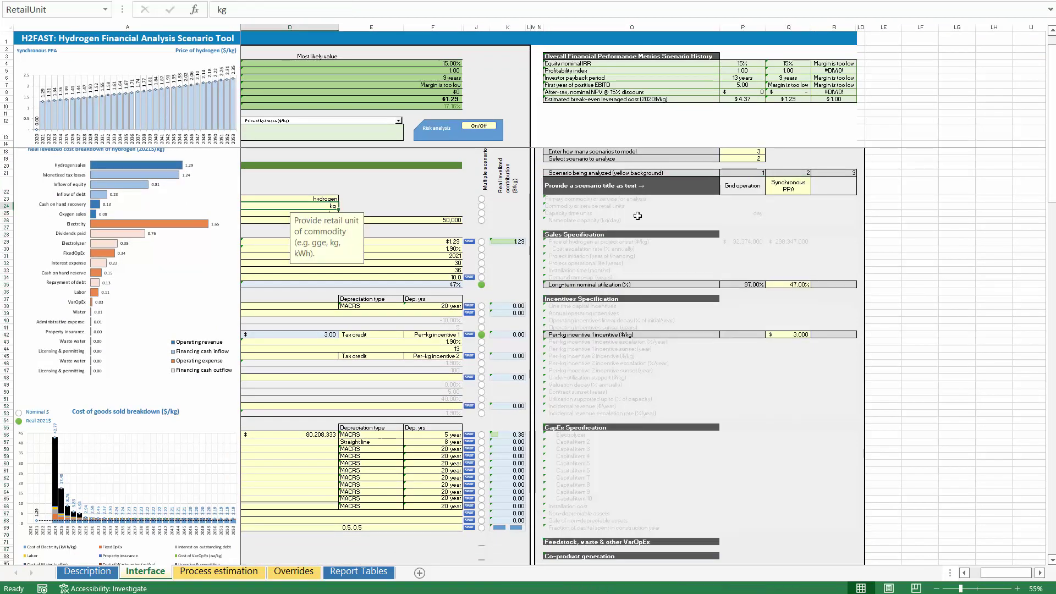
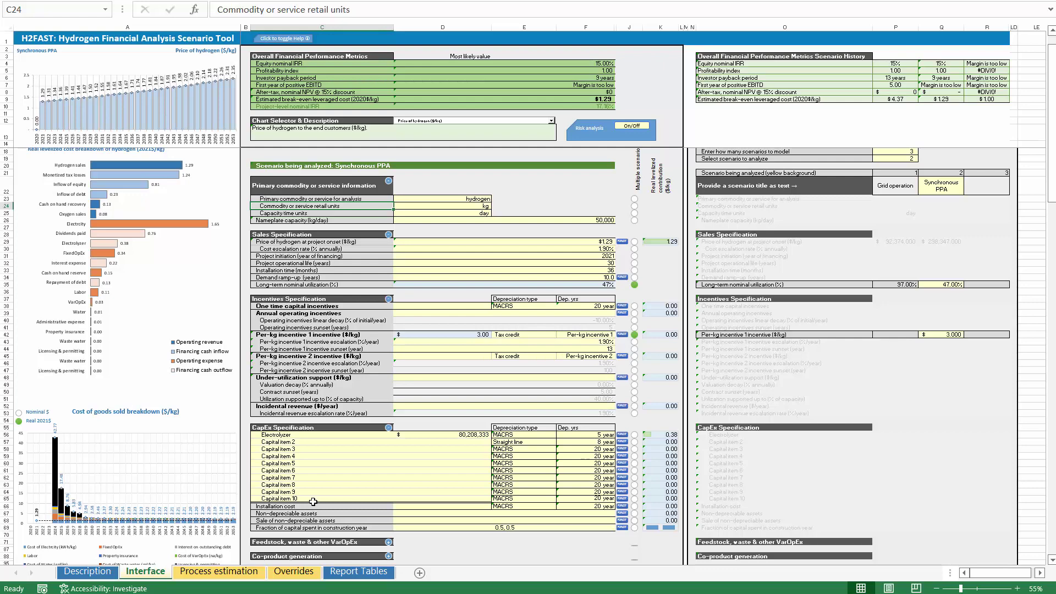
click(295, 573)
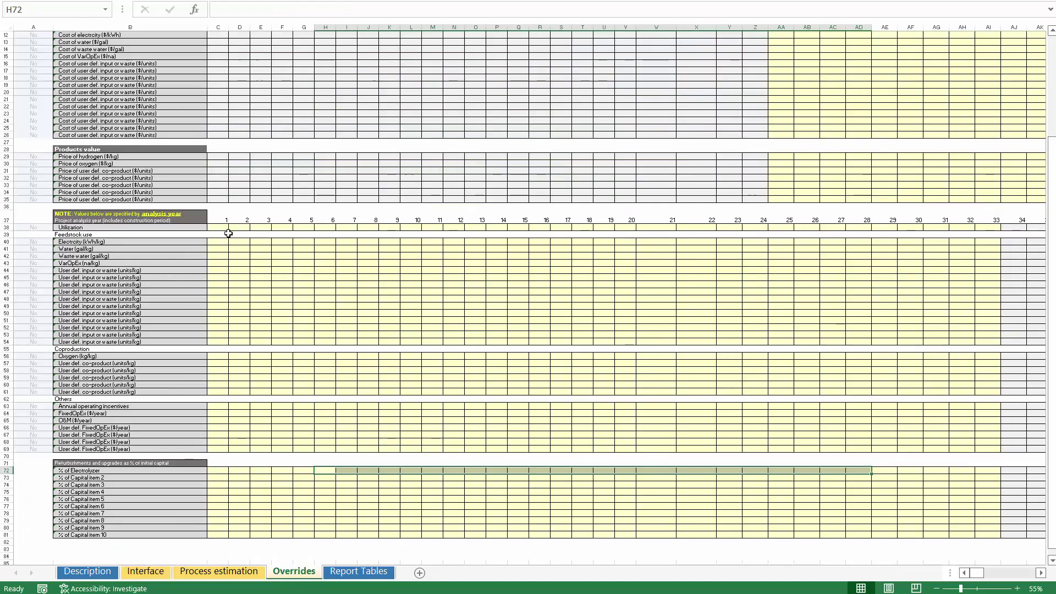
click(219, 252)
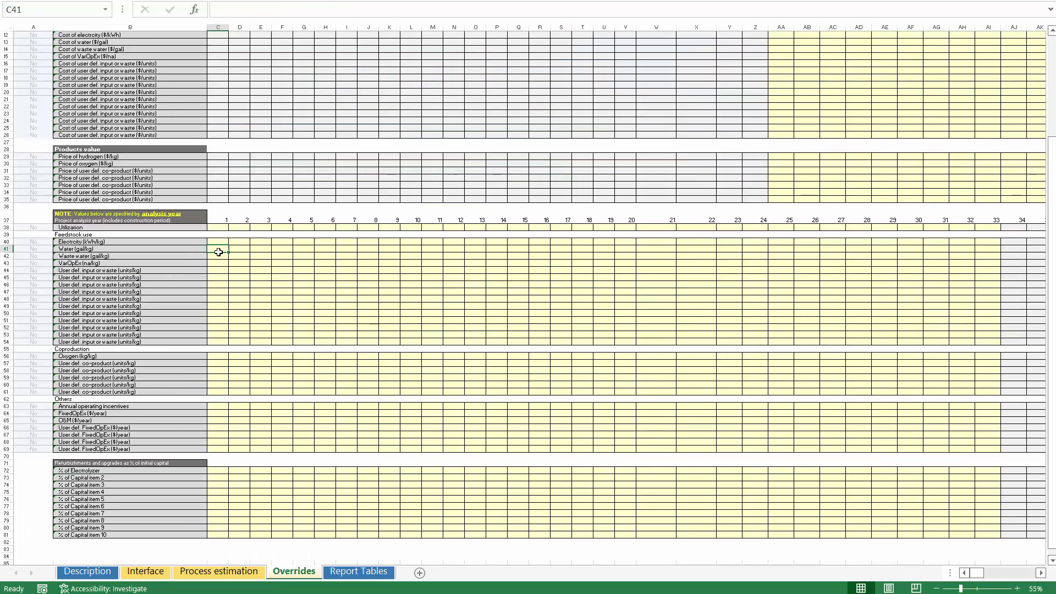
click(145, 572)
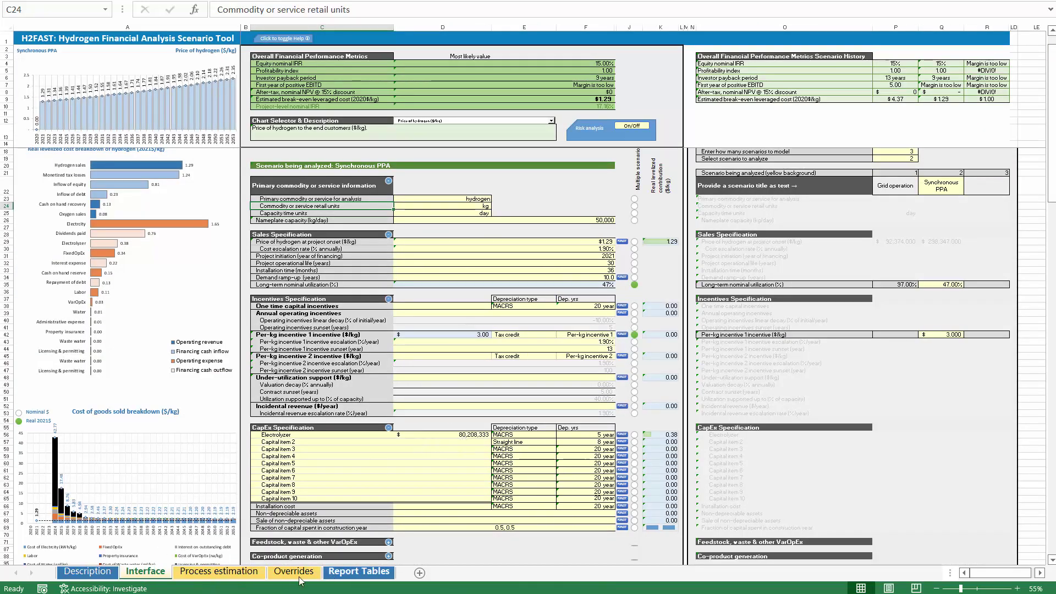
click(285, 573)
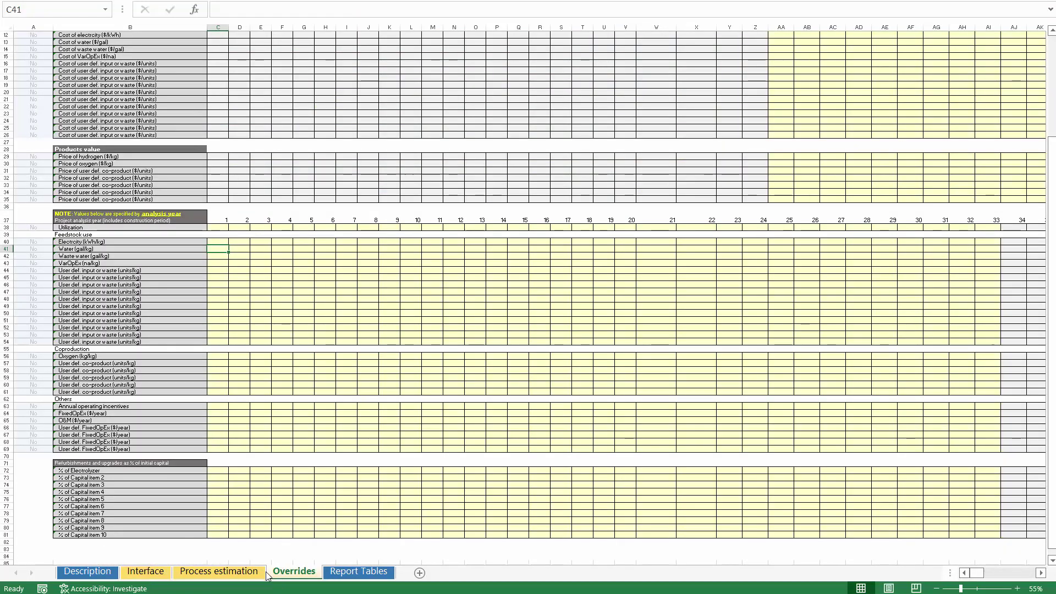
Step: Make the electricity consumption row bold on the Process estimation sheet
click(219, 572)
drag(314, 95, 377, 91)
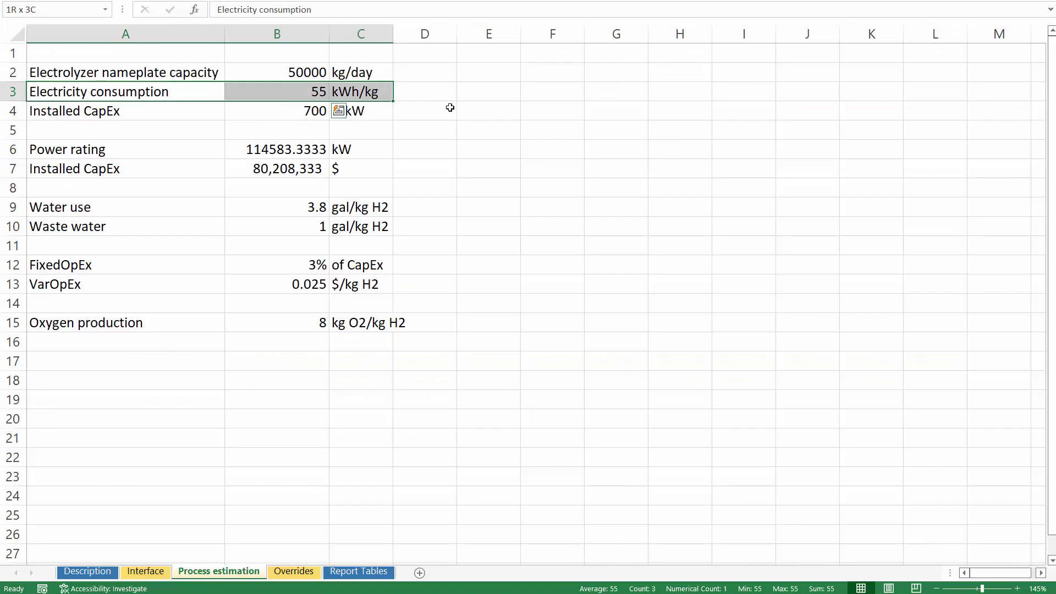
key(ctrl+b)
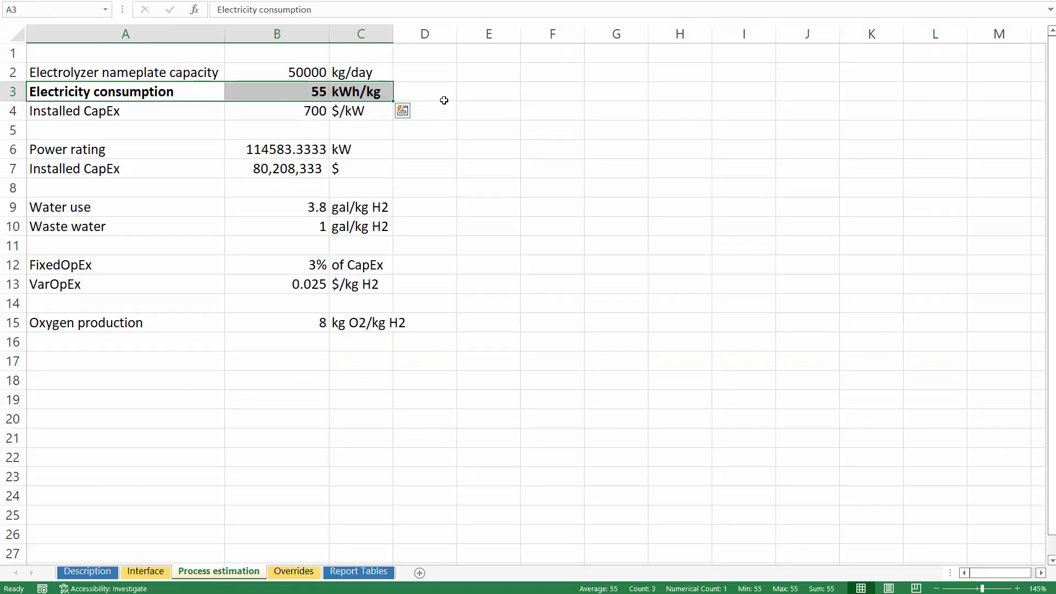
click(443, 92)
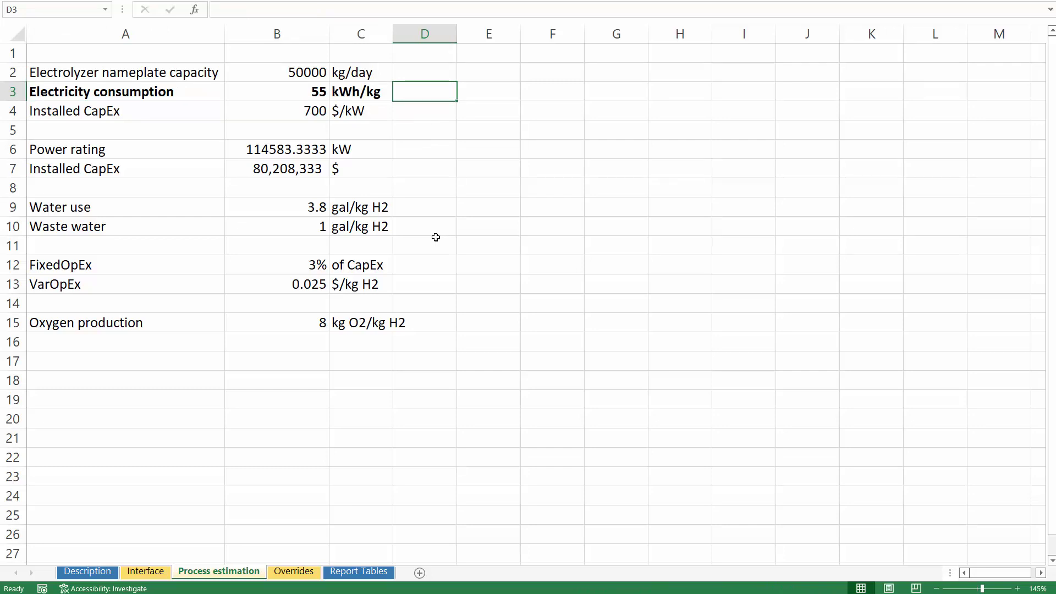
Step: On the Overrides sheet, set electricity use to 50 kWh/kg in year 4 and escalate it by a 1.01 factor yearly through year 16
click(290, 572)
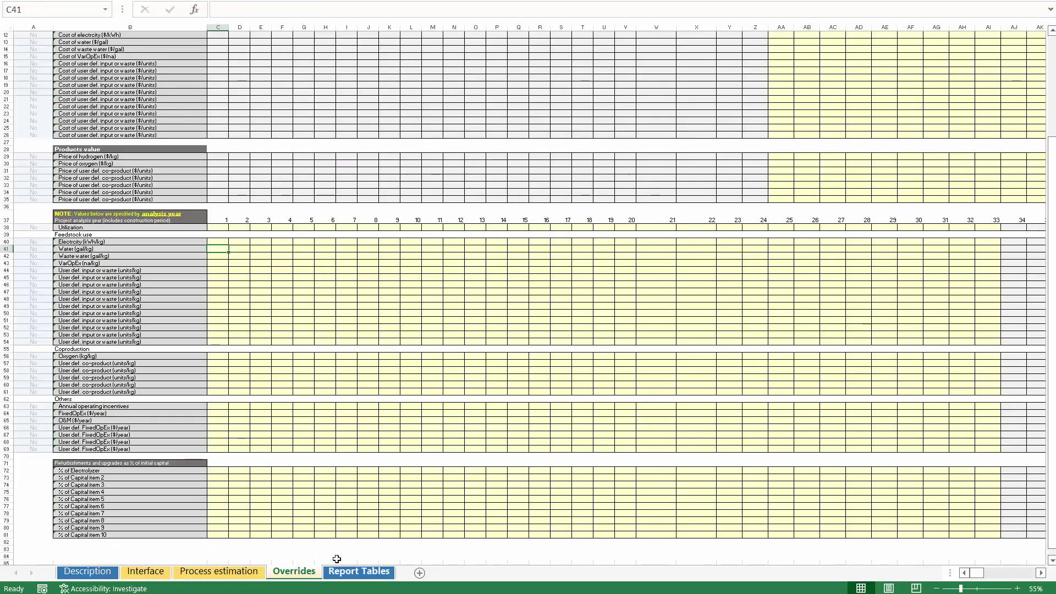
ctrl+scroll(219, 265, up, 1)
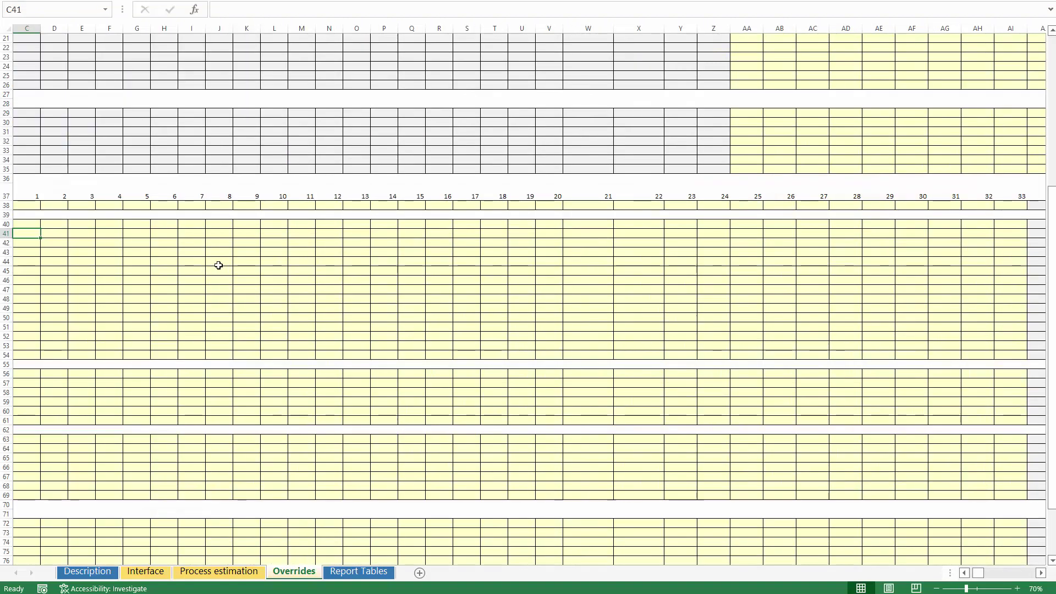
key(Left)
key(Left)
key(Right)
key(Right)
key(Up)
key(Right)
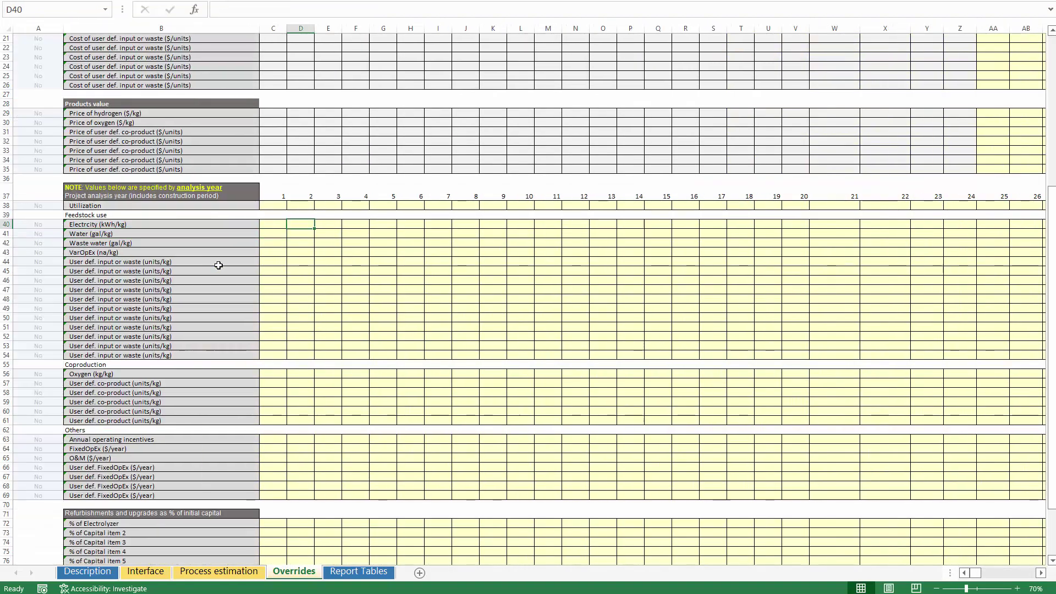
key(Right)
key(Right)
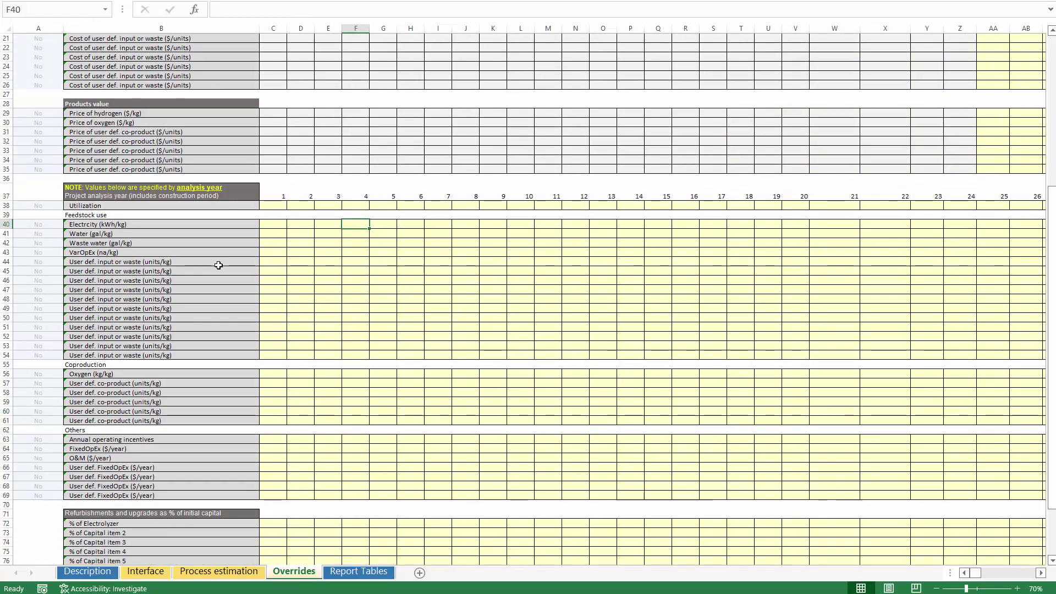
text(5)
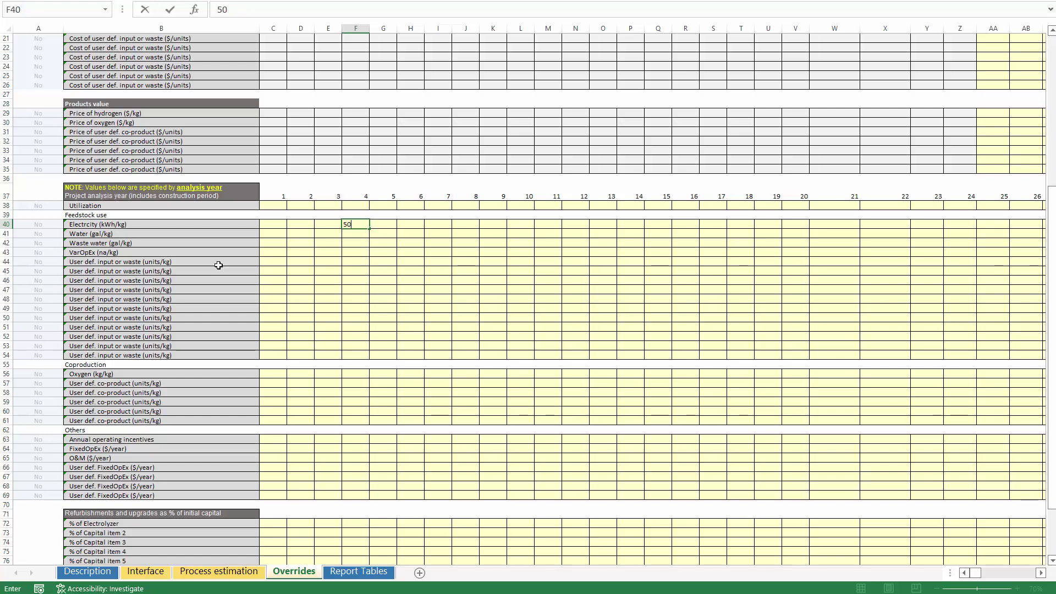
text(0)
key(Tab)
text(+)
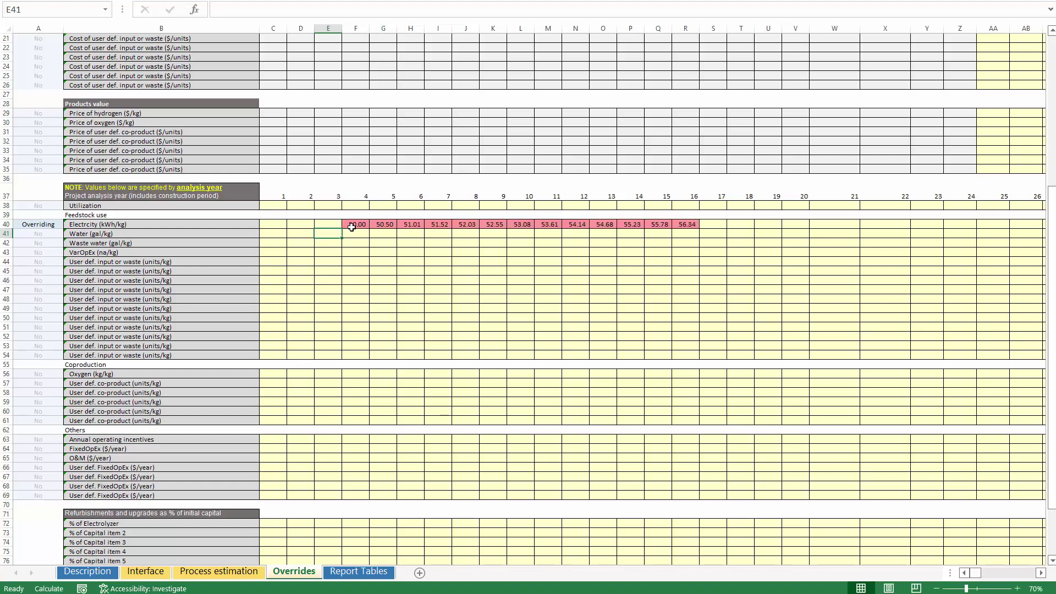
click(347, 224)
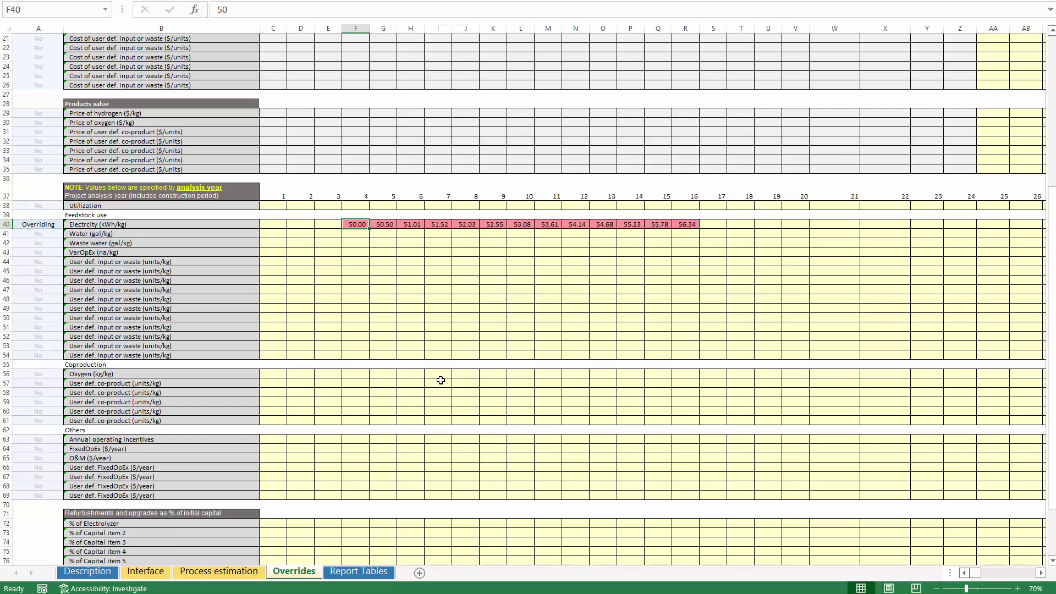
Step: Look over the version history, contact details and software use agreement on the Description sheet, and return to the Overrides sheet
key(Right)
key(Left)
key(Delete)
click(88, 572)
scroll(203, 381, down, 3)
scroll(202, 380, down, 5)
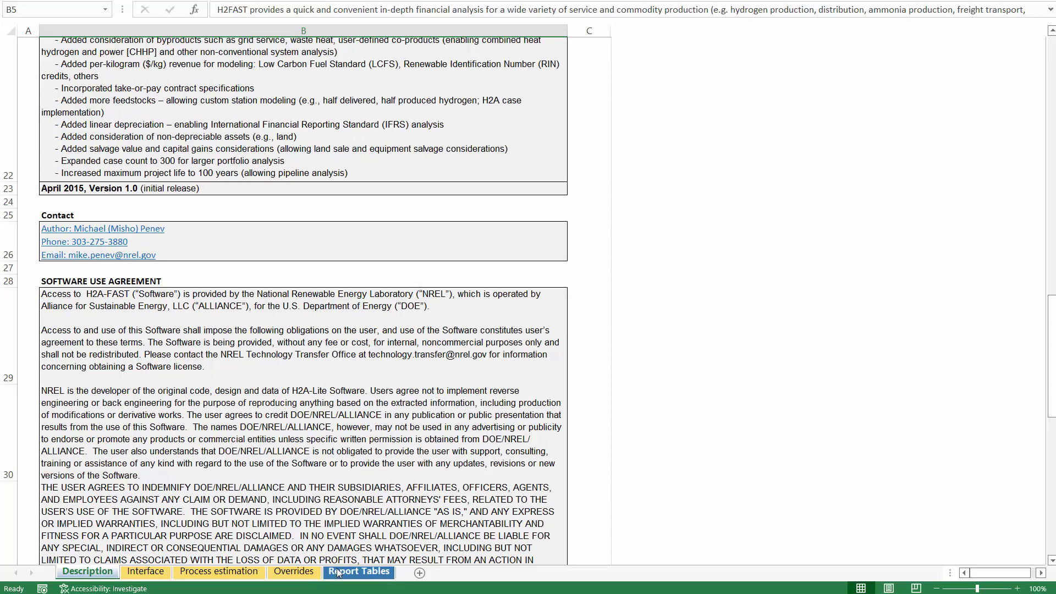
click(292, 573)
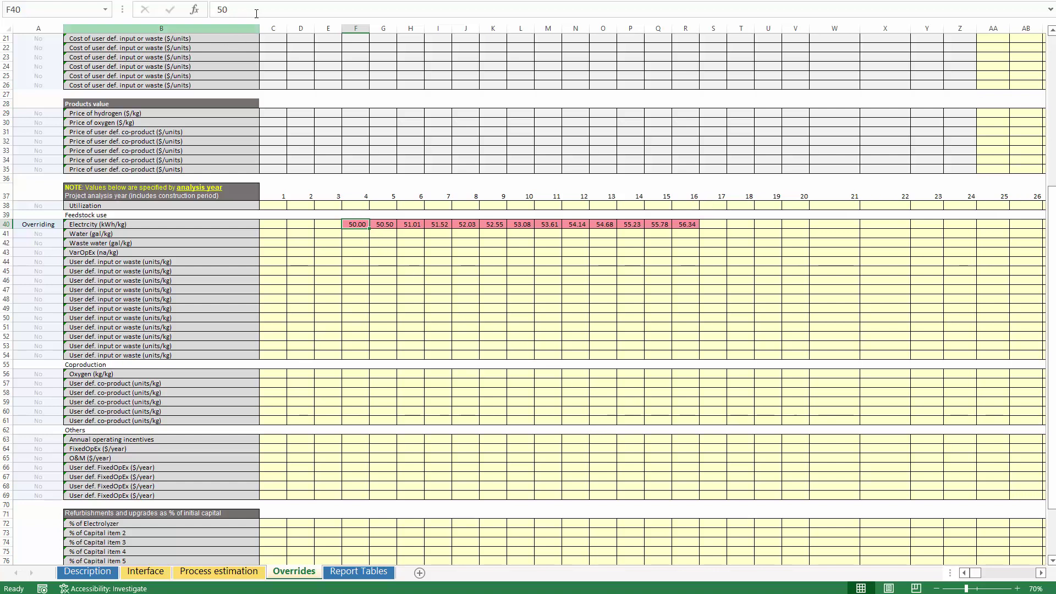
Step: Check the year 4 starting value and the year 5 escalation formula in the electricity override row
double_click(223, 9)
key(Escape)
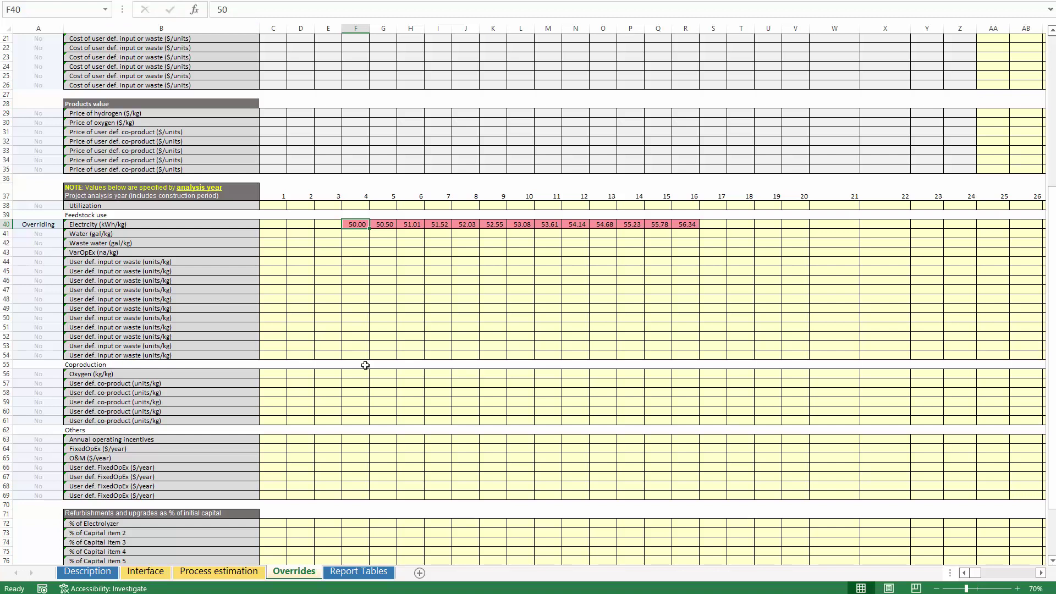
key(Right)
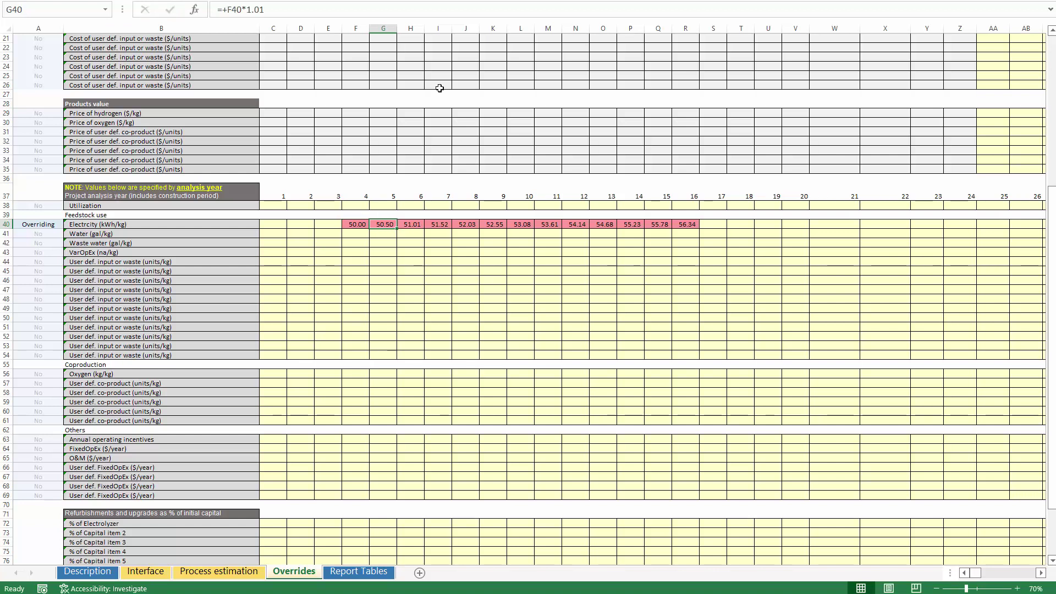
click(264, 9)
double_click(255, 10)
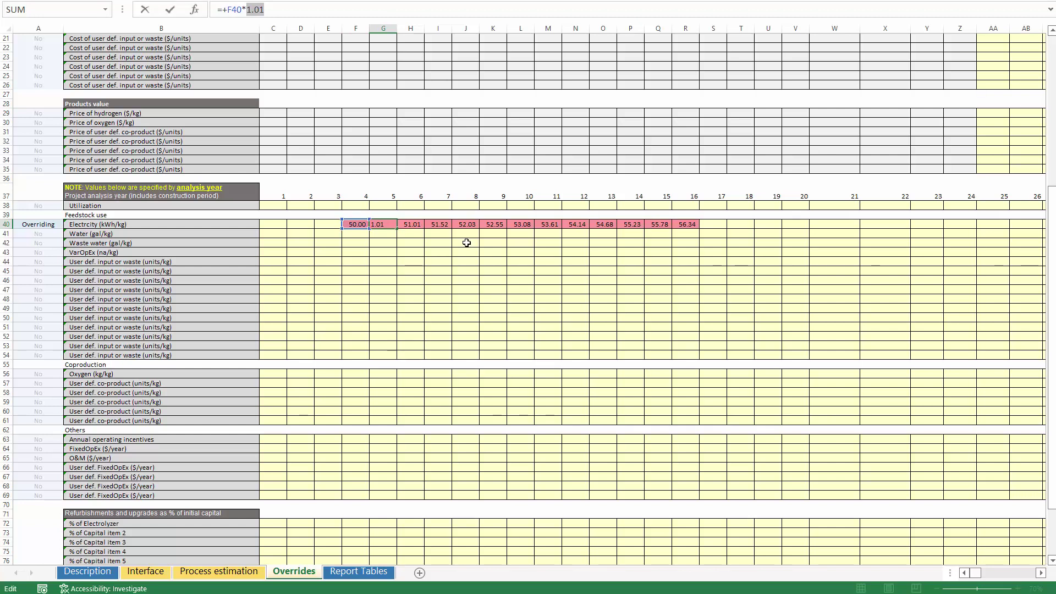
key(Escape)
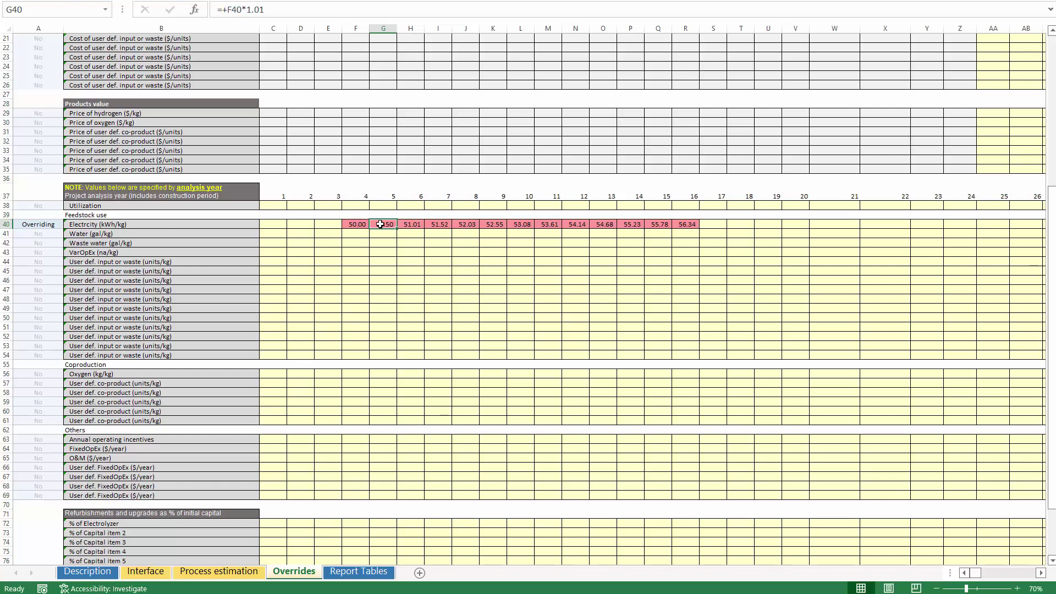
Step: Change the year 5 electricity formula's multiplier to 1.02 and copy the formula across through year 16
click(261, 10)
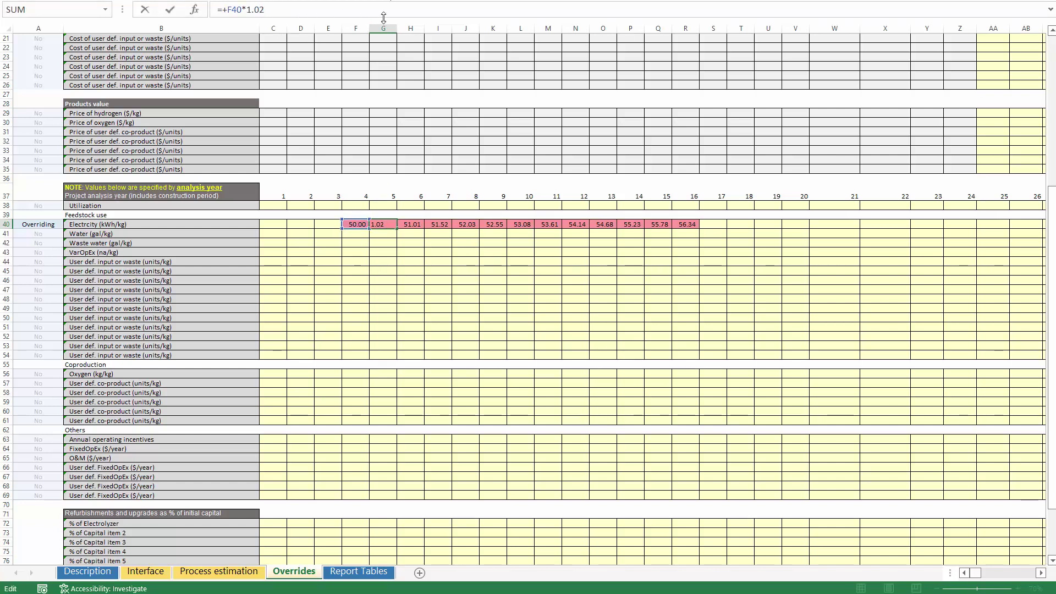
key(ctrl+Return)
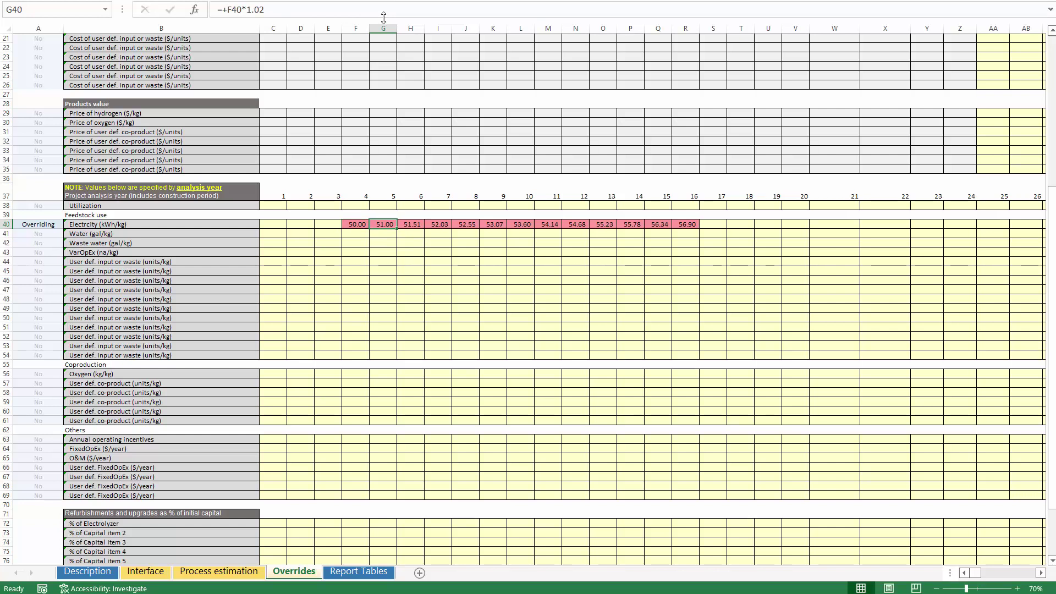
key(ctrl+c)
key(ctrl+shift+Right)
key(ctrl+v)
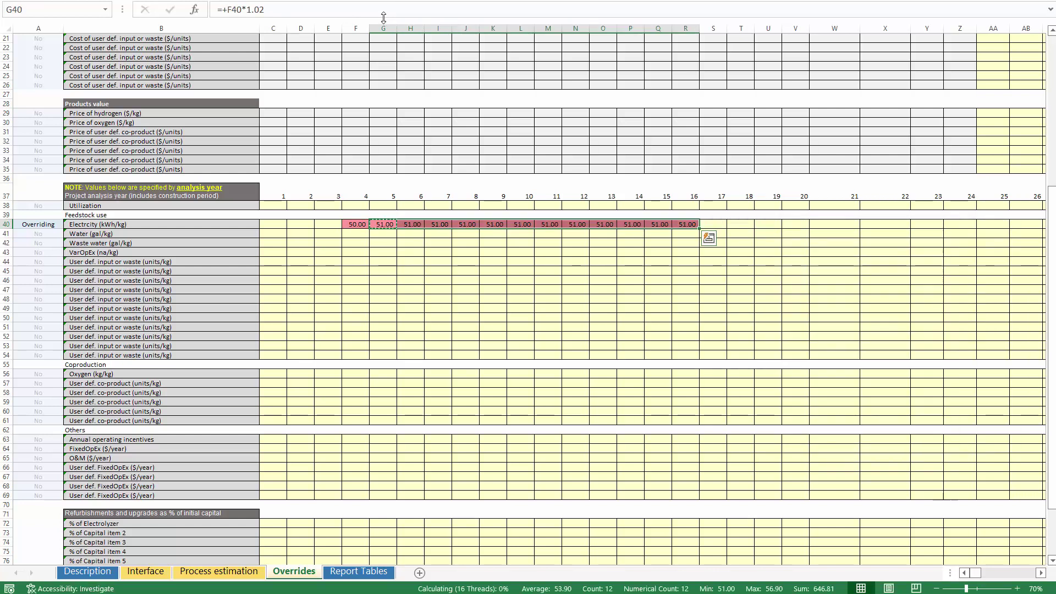
click(538, 231)
key(Escape)
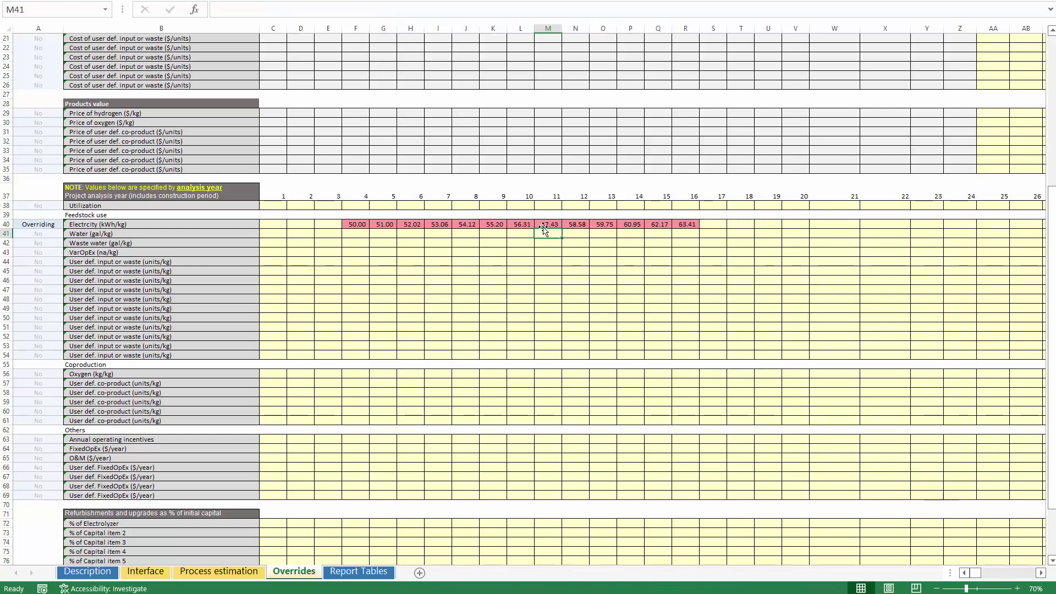
Step: Reset the year 12 electricity use by making it reference the year 4 value in F40
click(569, 224)
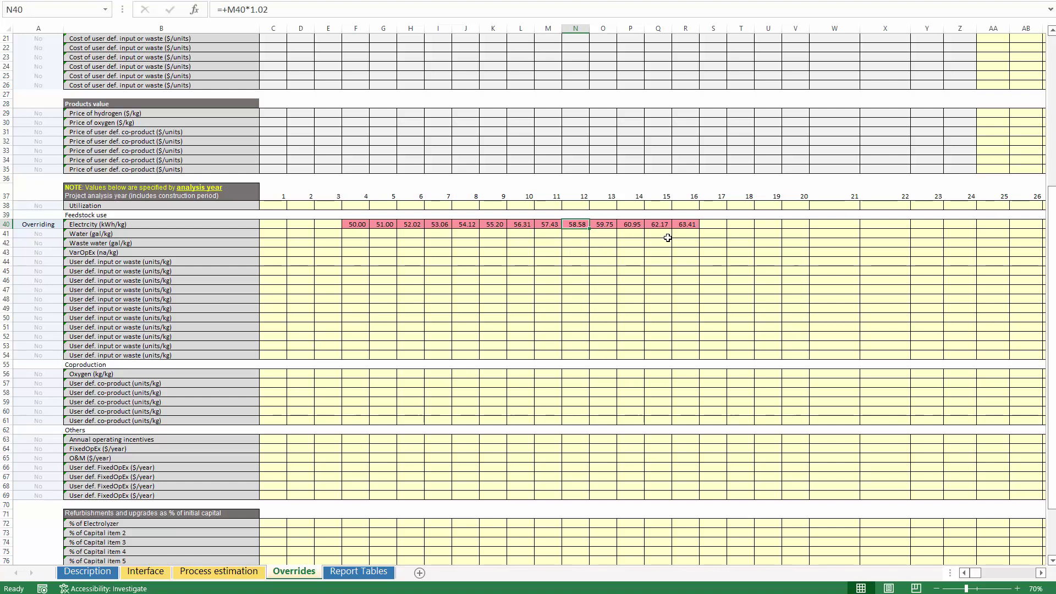
text(+)
click(350, 226)
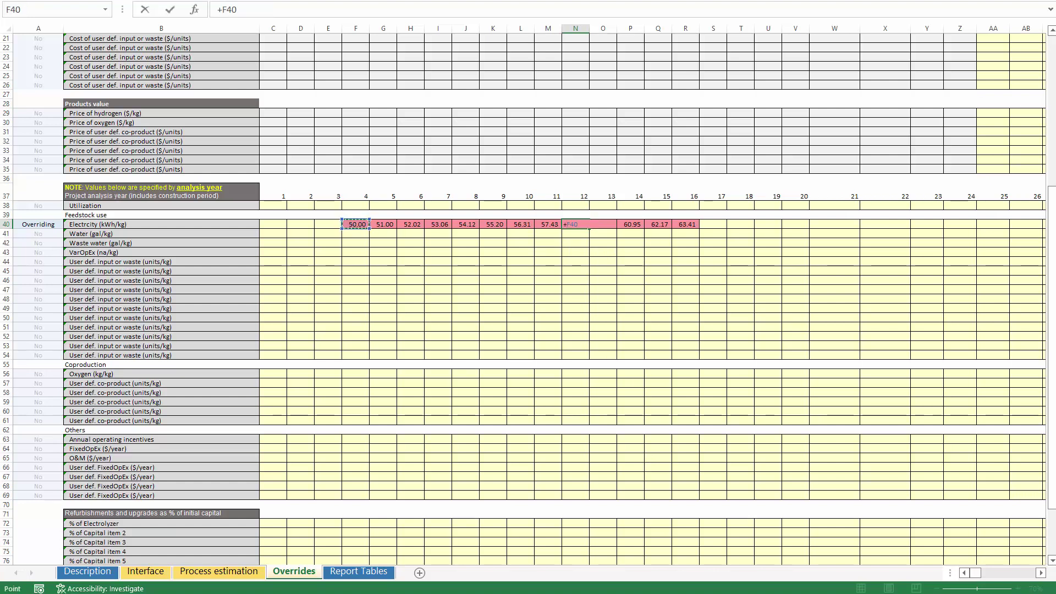
key(ctrl+Return)
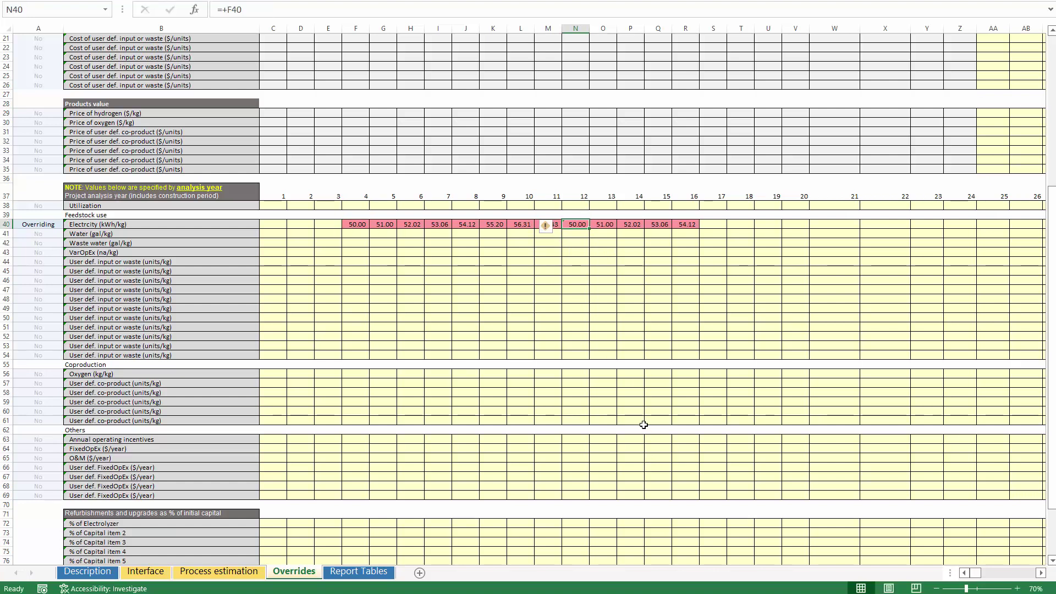
Step: Enter an electrolyzer refurbishment of 20% of initial capital in year 12
click(584, 522)
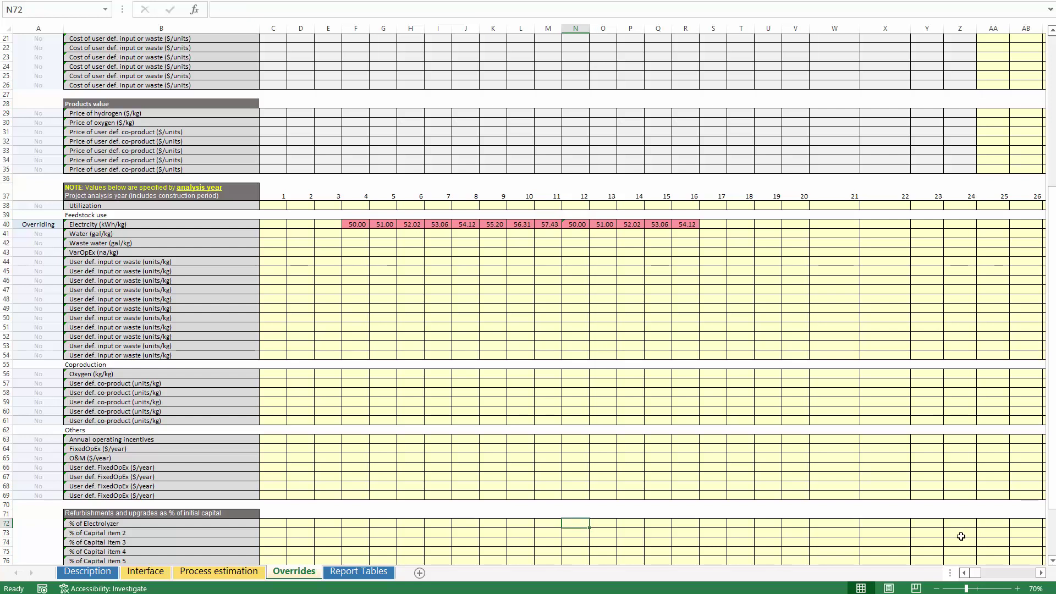
text(20%)
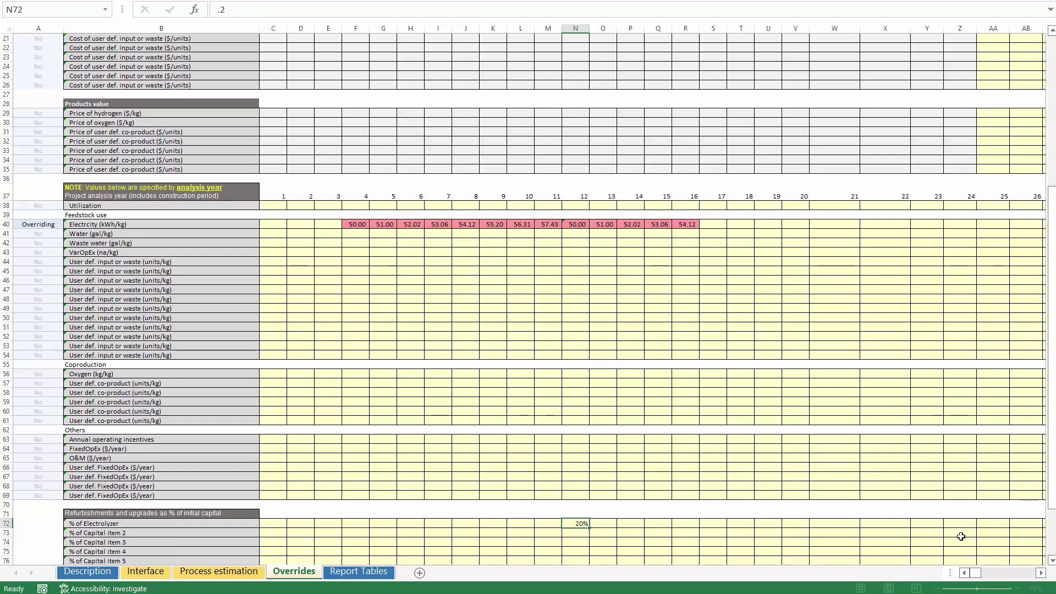
key(Return)
Step: Fill the year 13 electricity formula across the remaining analysis years to repeat the eight-year degradation cycle
drag(582, 224, 898, 224)
key(Right)
key(shift+Right)
key(shift+Right)
key(shift+Right)
key(shift+Right)
key(shift+Right)
key(shift+Right)
key(shift+Right)
key(shift+Right)
key(shift+Right)
key(shift+Right)
key(shift+Right)
key(shift+Right)
key(shift+Right)
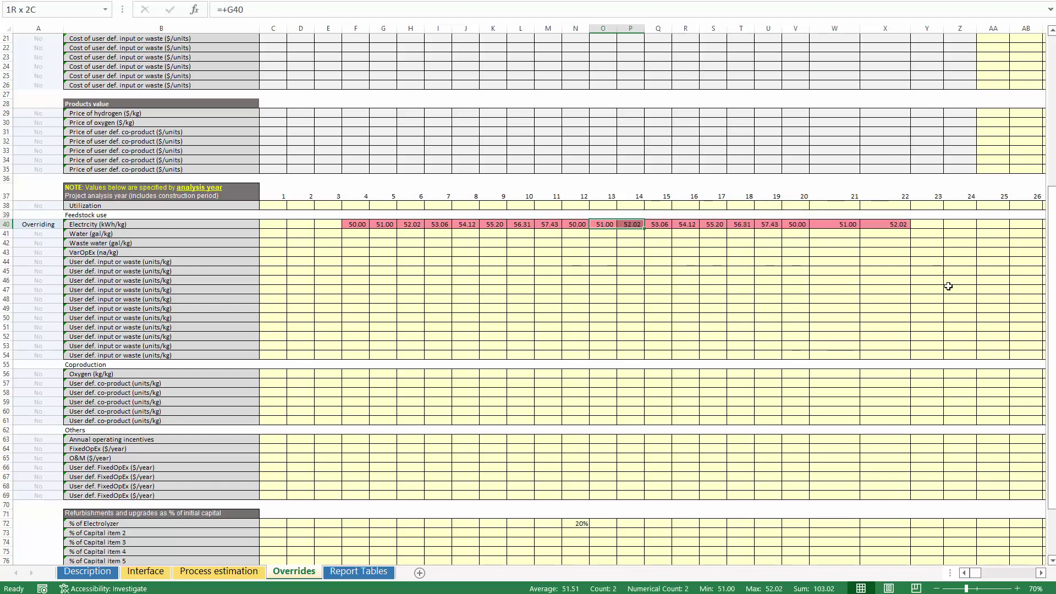
key(shift+Right)
key(shift+Right)
key(shift+Right)
key(shift+Right)
key(shift+Right)
key(shift+Right)
key(shift+Right)
key(shift+Right)
key(shift+Right)
key(shift+Right)
key(shift+Right)
key(shift+Right)
key(shift+Right)
key(shift+Right)
key(shift+Right)
key(shift+Right)
key(shift+Right)
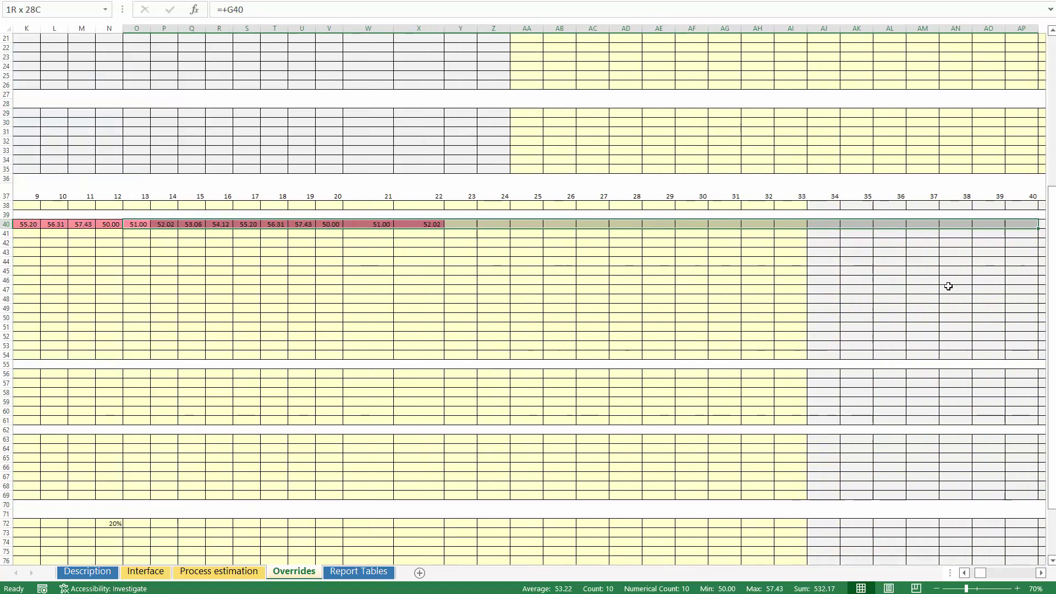
key(ctrl+r)
key(Home)
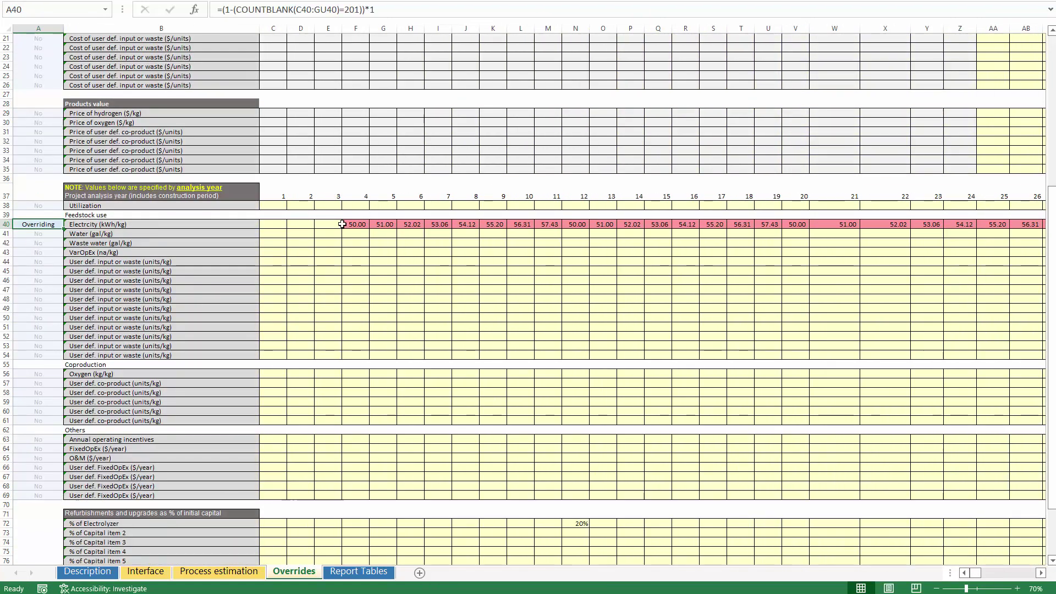
drag(339, 225, 466, 218)
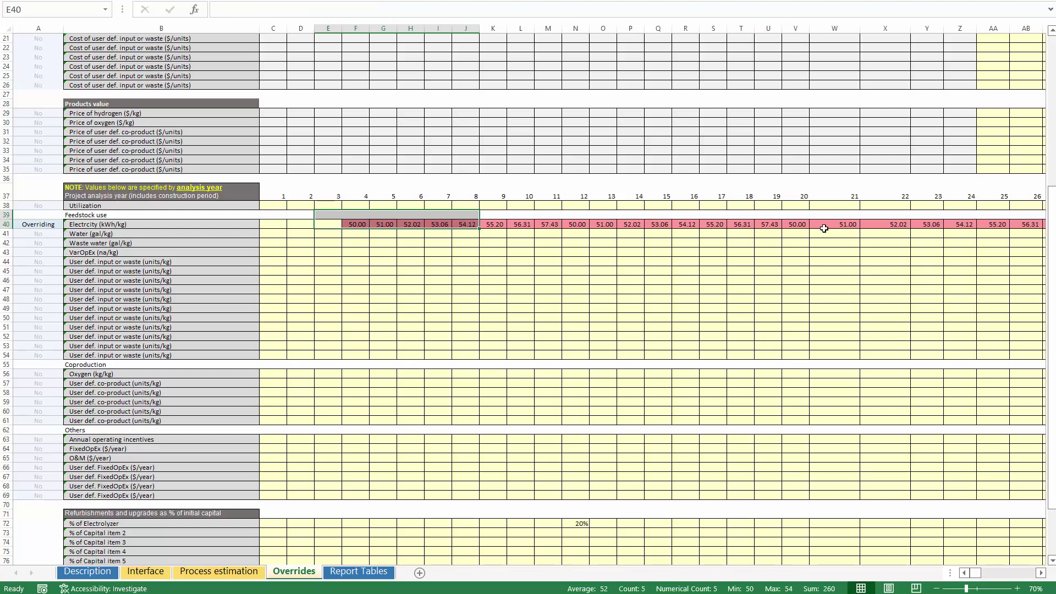
key(Down)
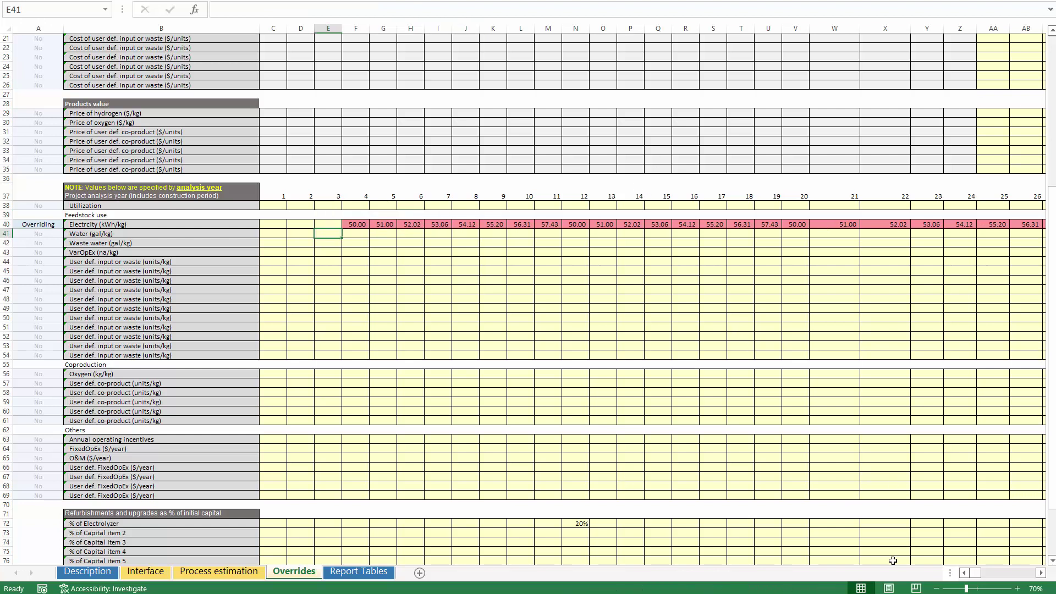
Step: Enter an electrolyzer refurbishment of 20% of initial capital in year 20
click(797, 514)
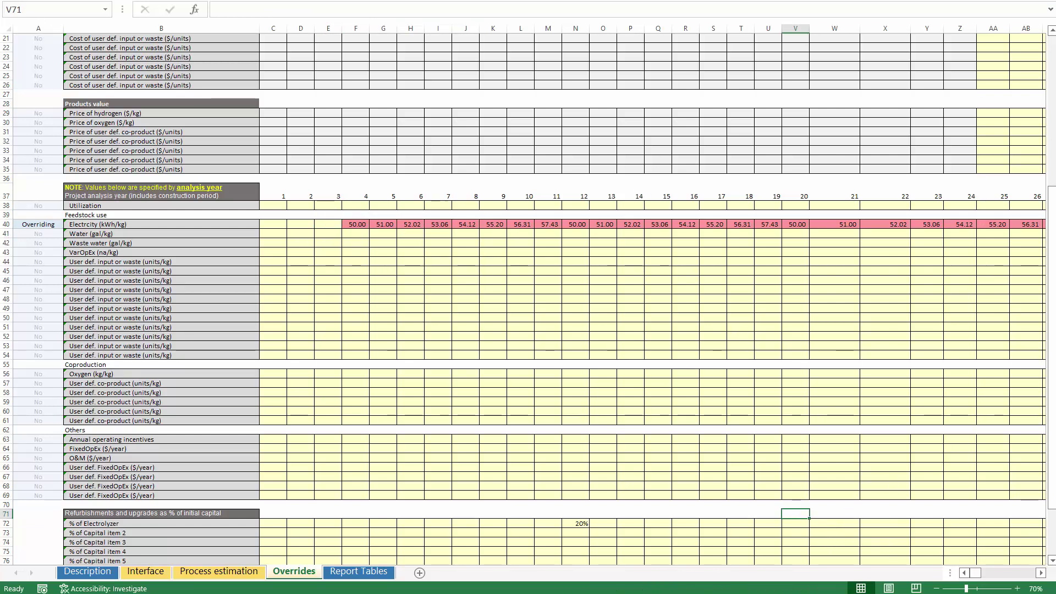
key(Down)
text(.)
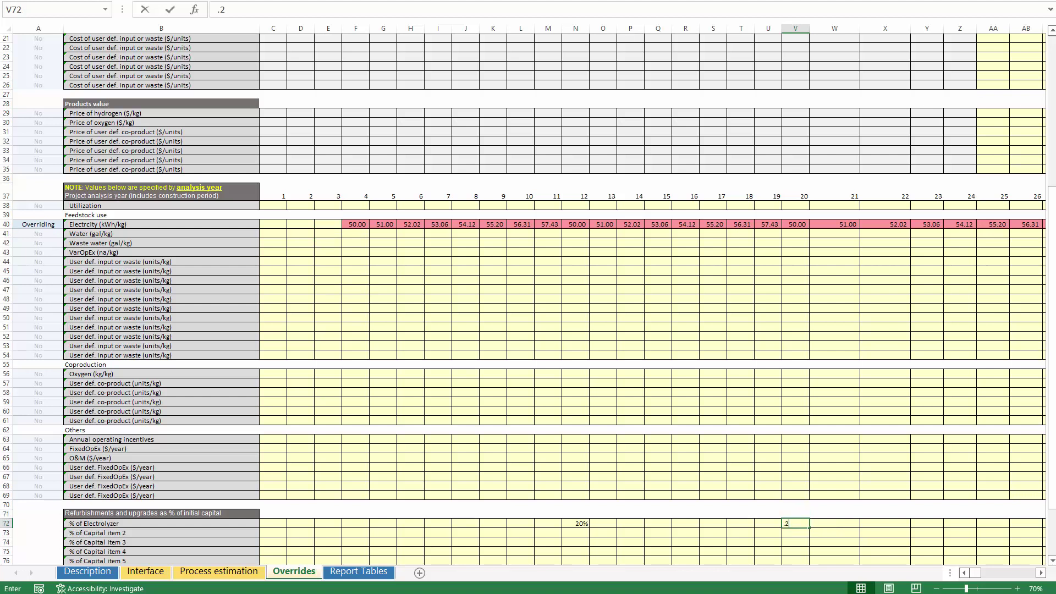
key(Right)
Step: Enter an electrolyzer refurbishment of 20% of initial capital in year 28
key(Right)
key(Right)
key(Right)
key(Right)
key(Right)
key(Right)
key(Right)
key(Right)
key(Right)
key(Right)
key(Right)
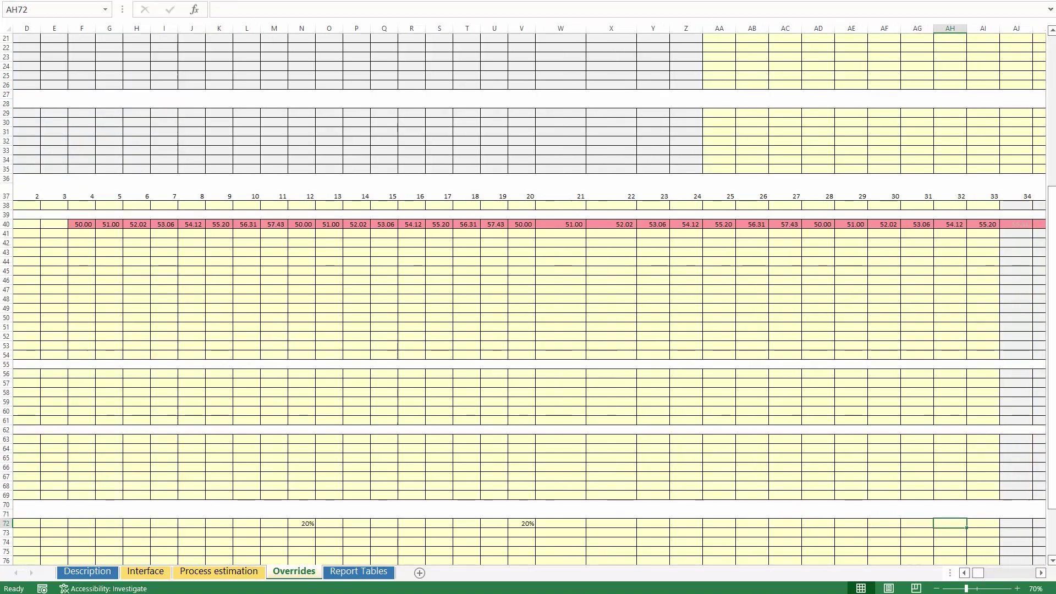
key(Left)
key(Left)
key(Left)
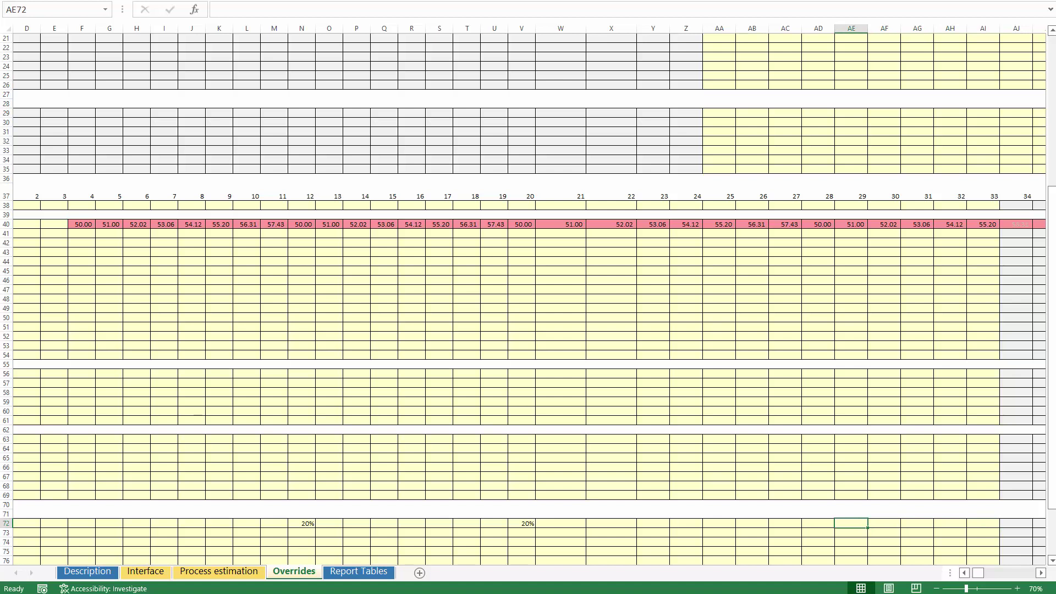
key(Left)
text(.2)
key(Return)
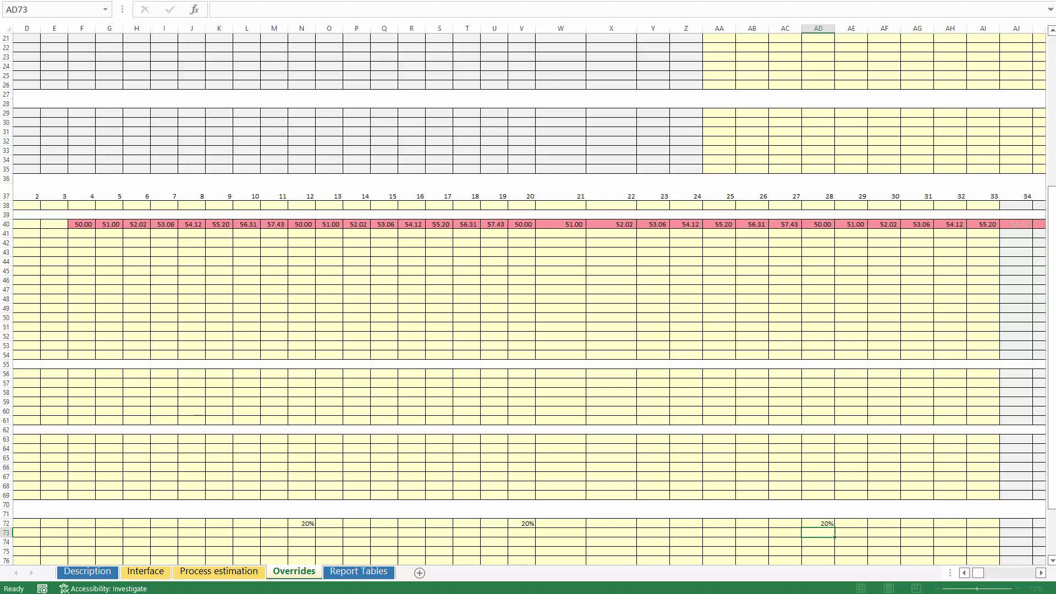
key(Up)
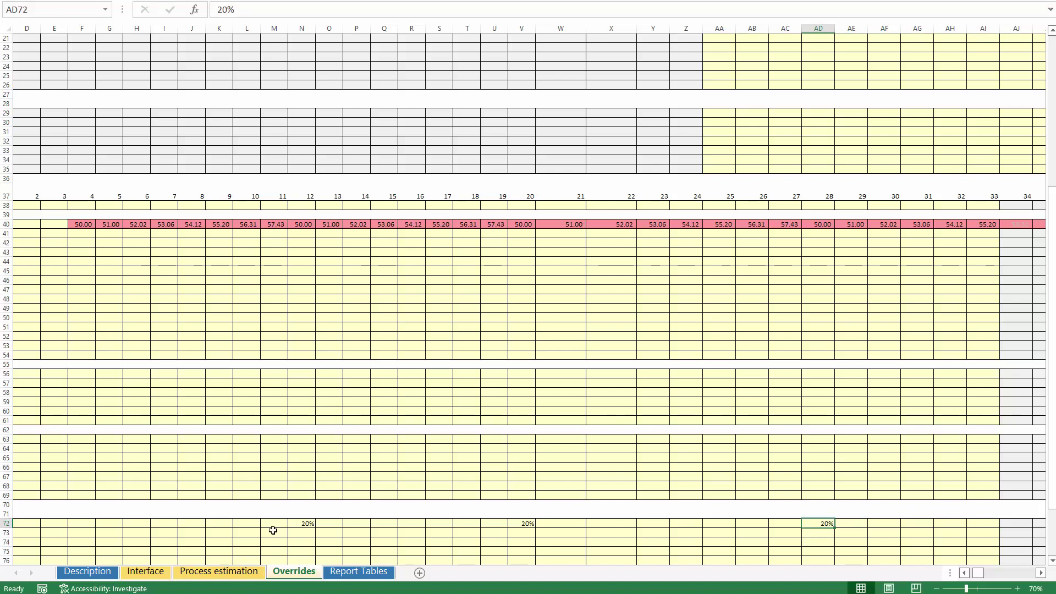
Step: On the Interface sheet, expand the Feedstock, waste & other VarOpEx section and plot the annual electricity expense
click(145, 571)
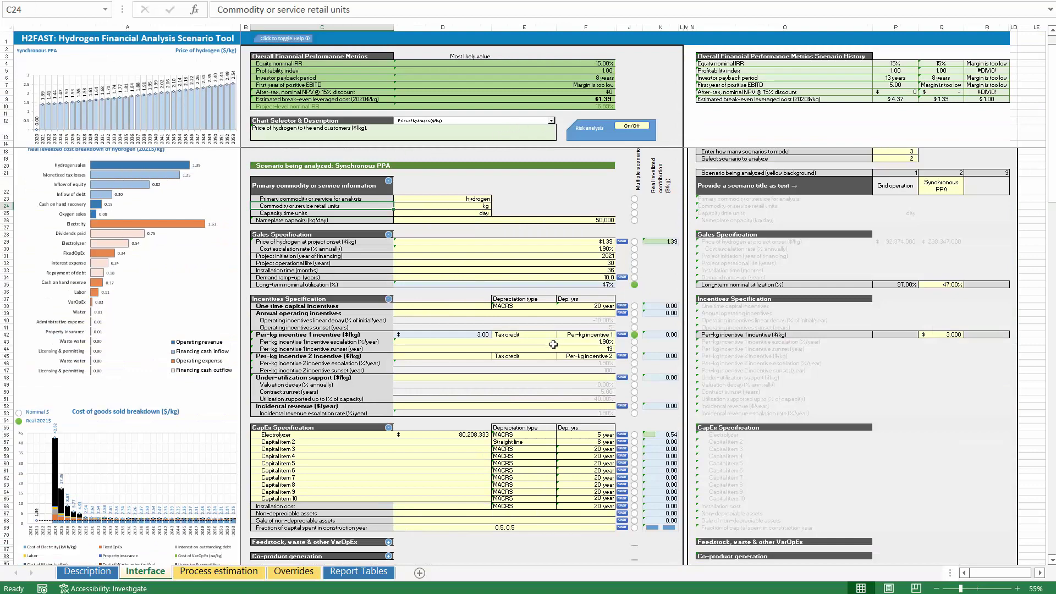
scroll(522, 367, up, 1)
scroll(646, 371, down, 15)
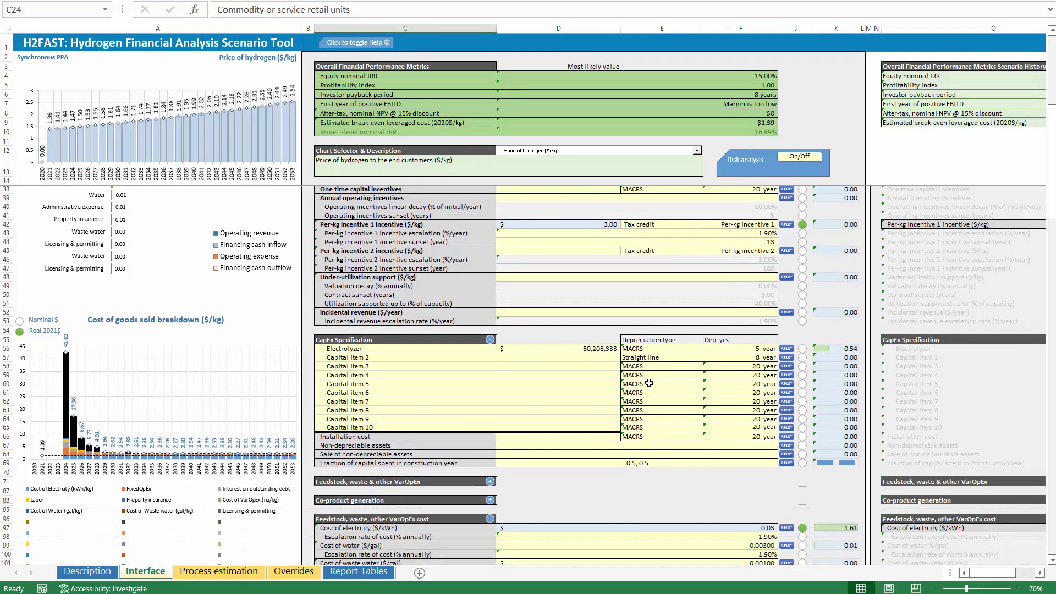
scroll(677, 352, up, 3)
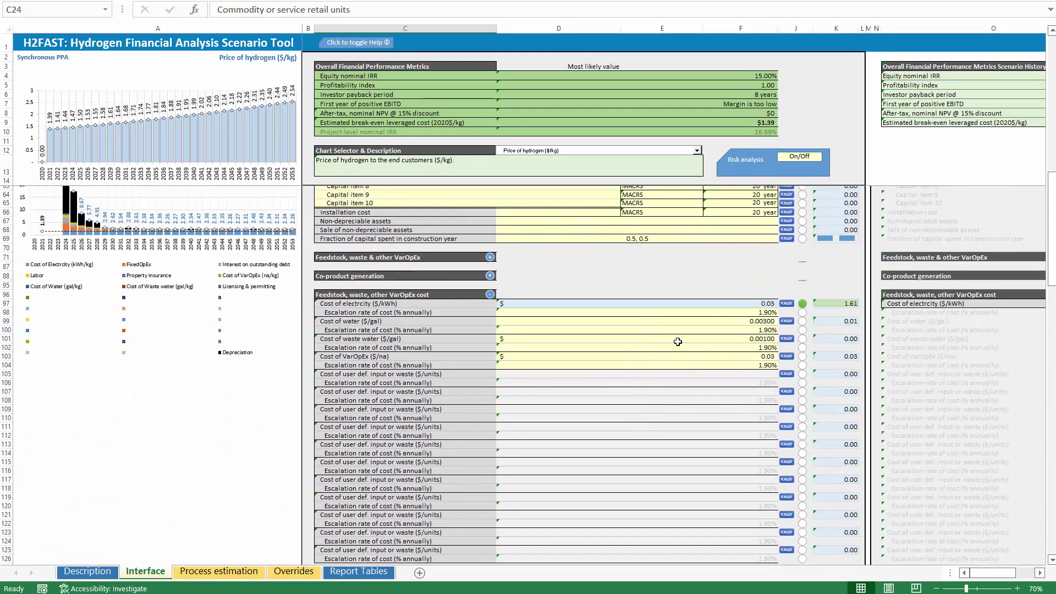
click(489, 314)
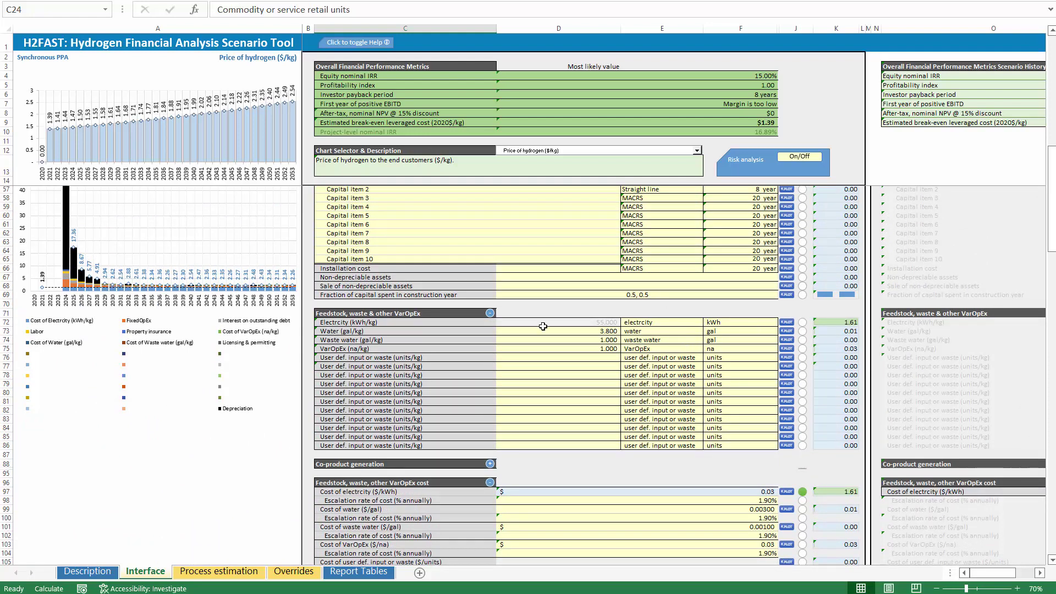
drag(349, 324, 590, 328)
click(595, 324)
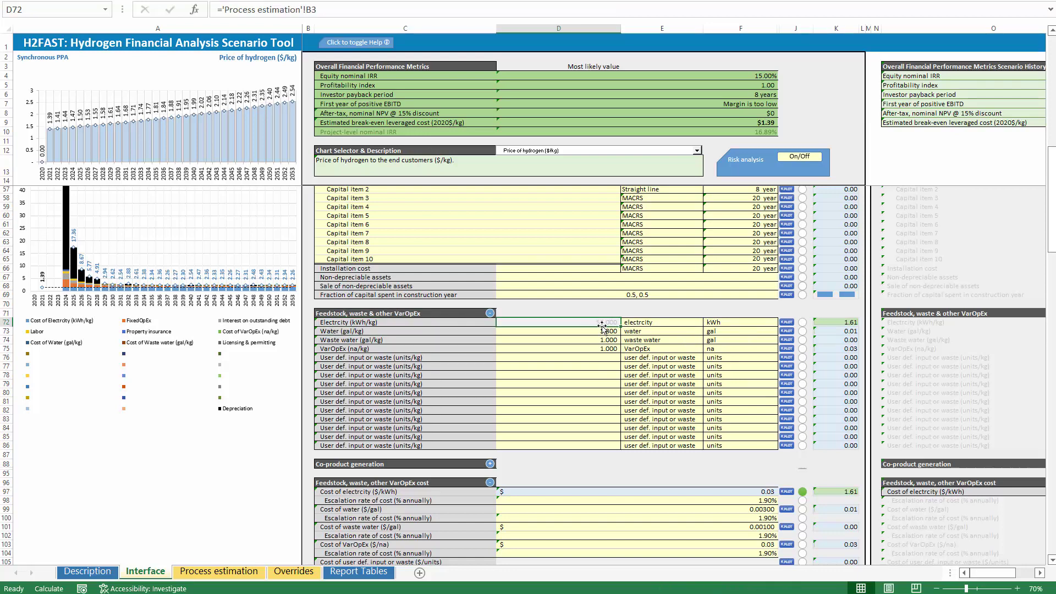
click(787, 324)
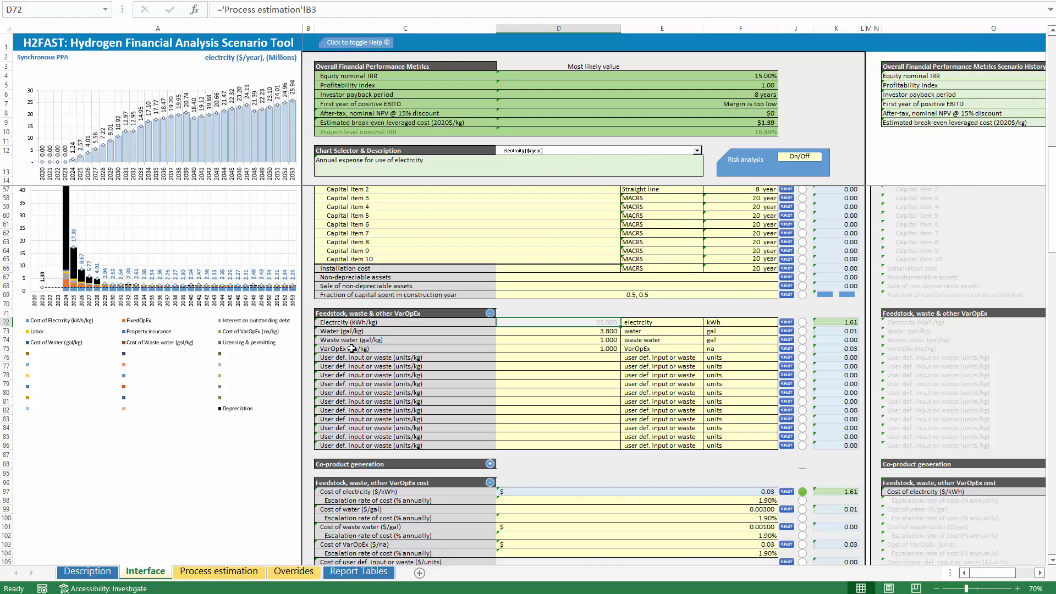
Step: Examine the electricity expense chart, the cost of goods sold breakdown and the estimated break-even leveraged cost for the refurbishment effects
scroll(103, 328, up, 2)
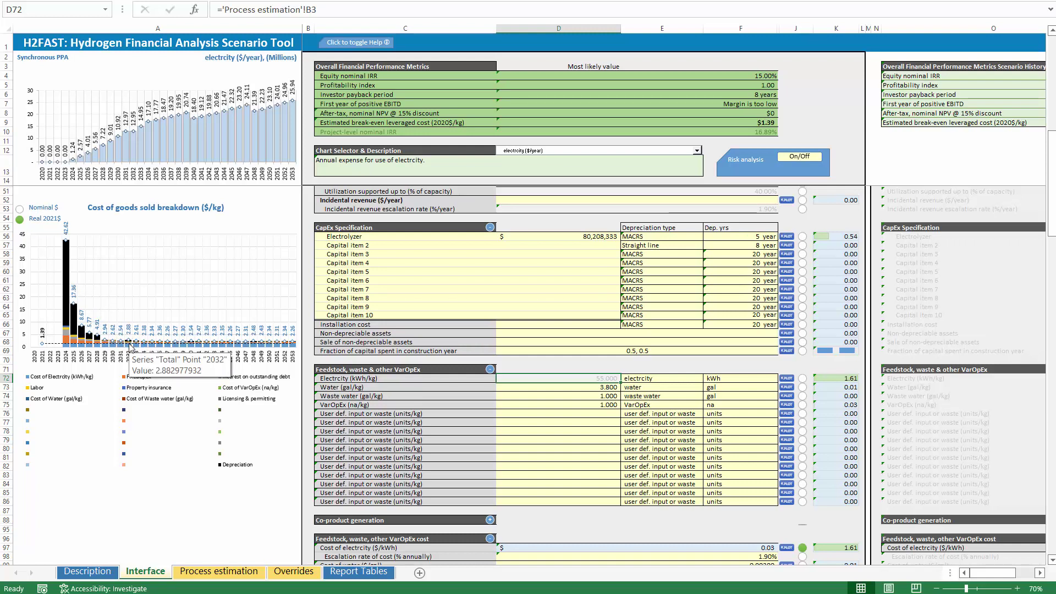
ctrl+scroll(132, 344, up, 4)
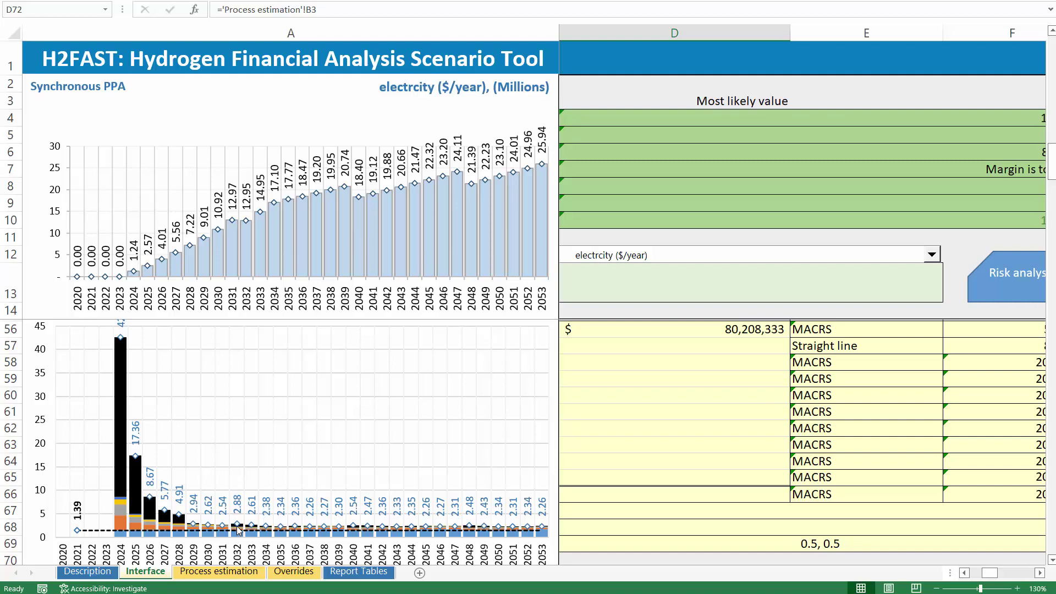
mouse_move(237, 526)
ctrl+scroll(358, 450, down, 3)
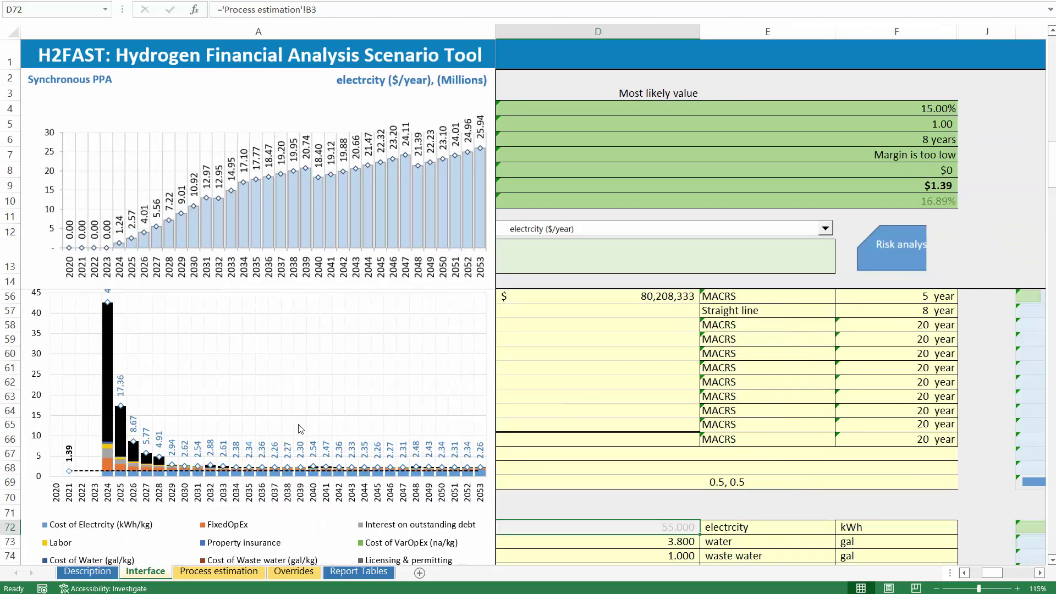
ctrl+scroll(291, 426, down, 2)
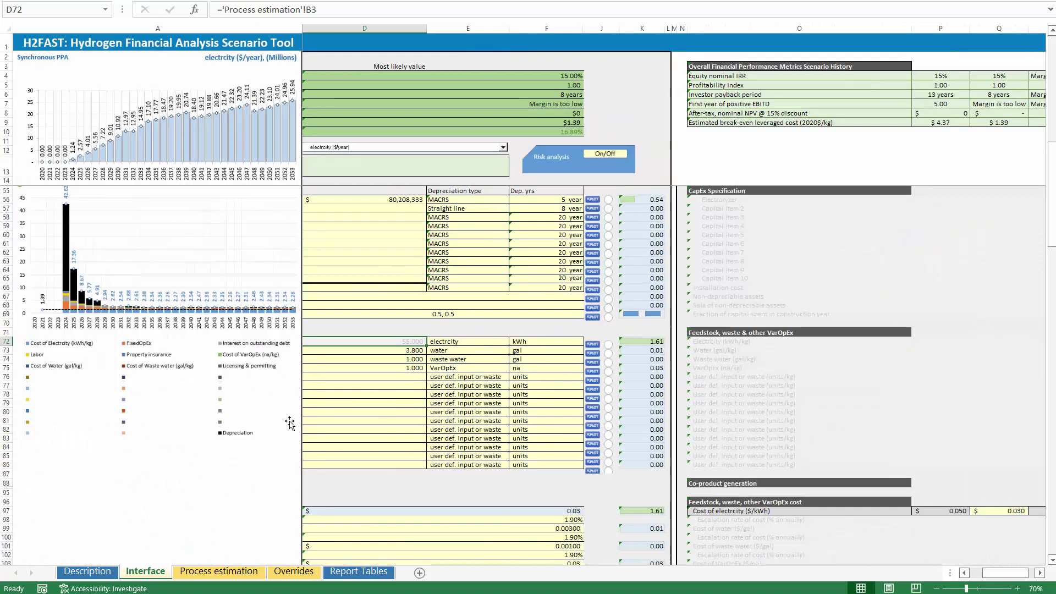
click(291, 155)
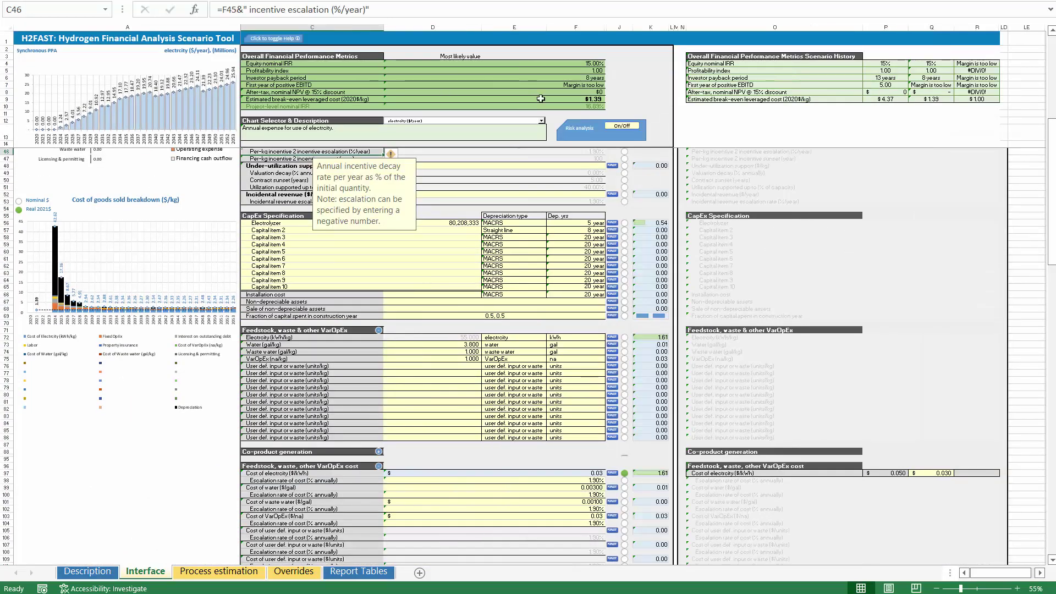
click(592, 99)
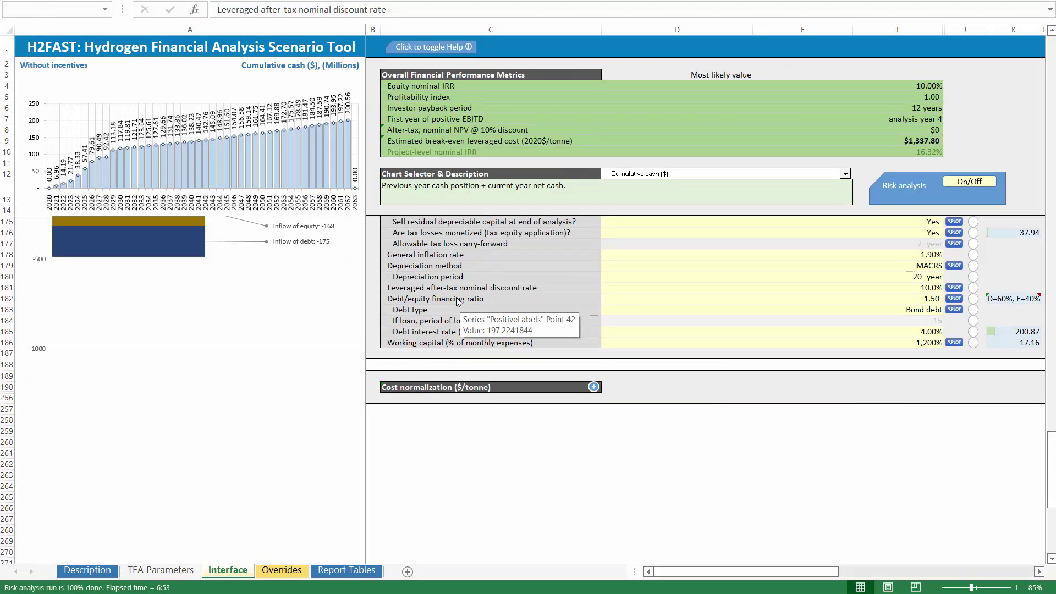
Step: In the ammonia example workbook, open the TEA Parameters sheet and review the process description and flow diagram
scroll(660, 385, up, 15)
click(524, 231)
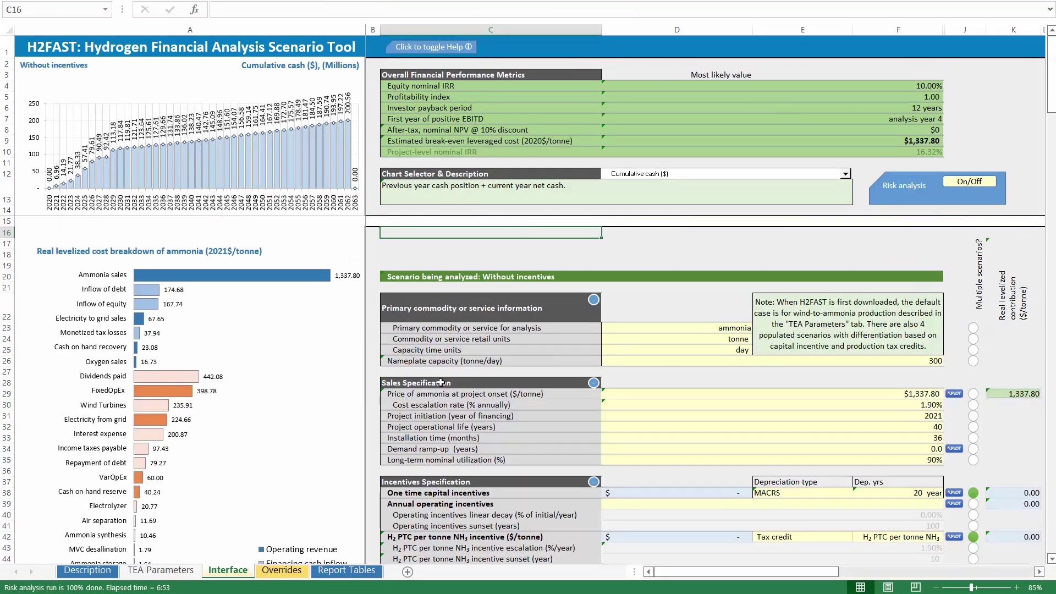
scroll(441, 383, down, 1)
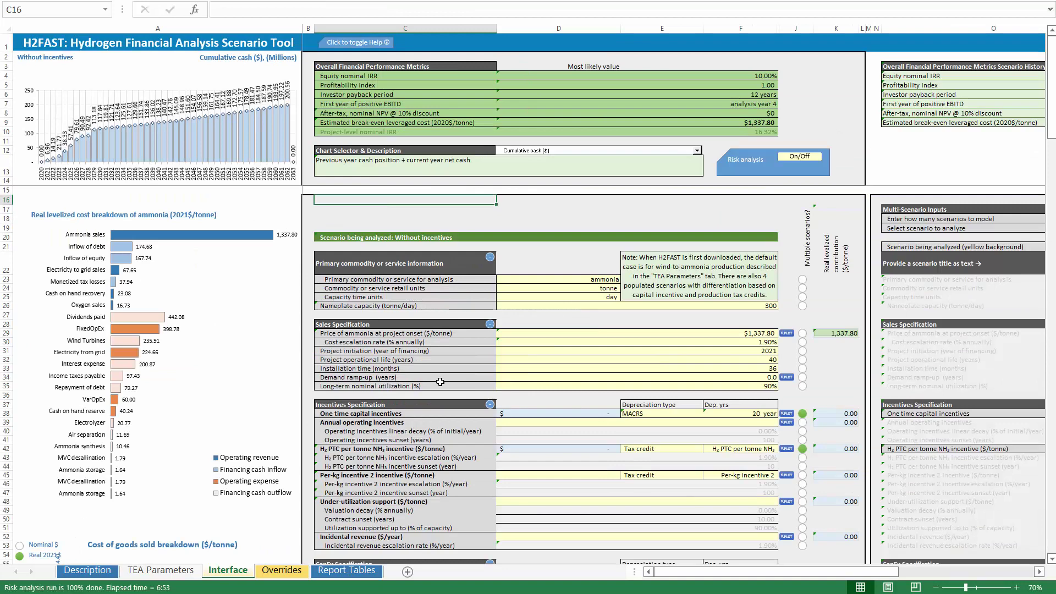
click(170, 571)
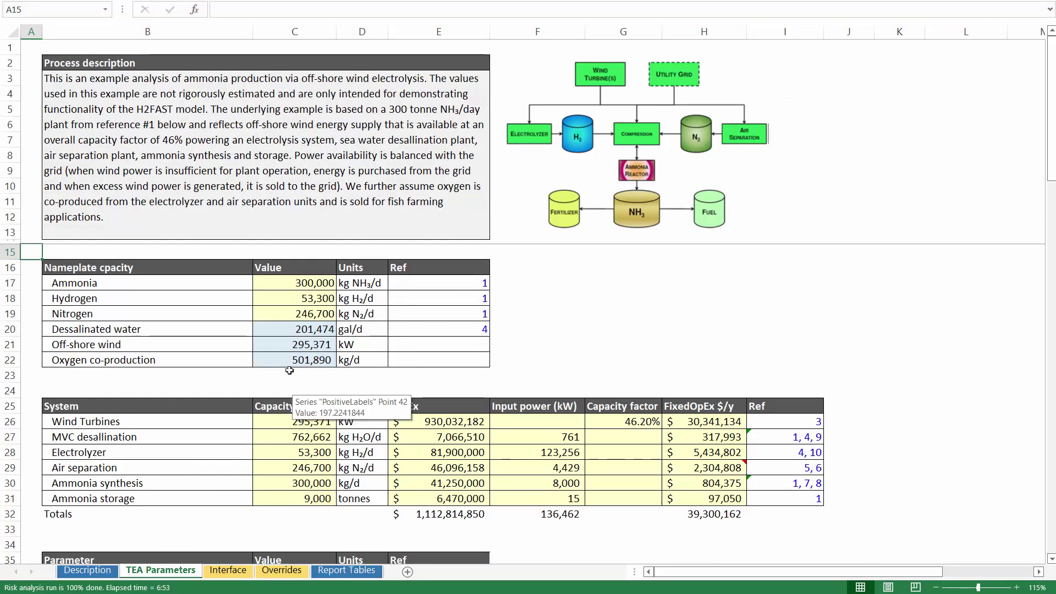
click(523, 281)
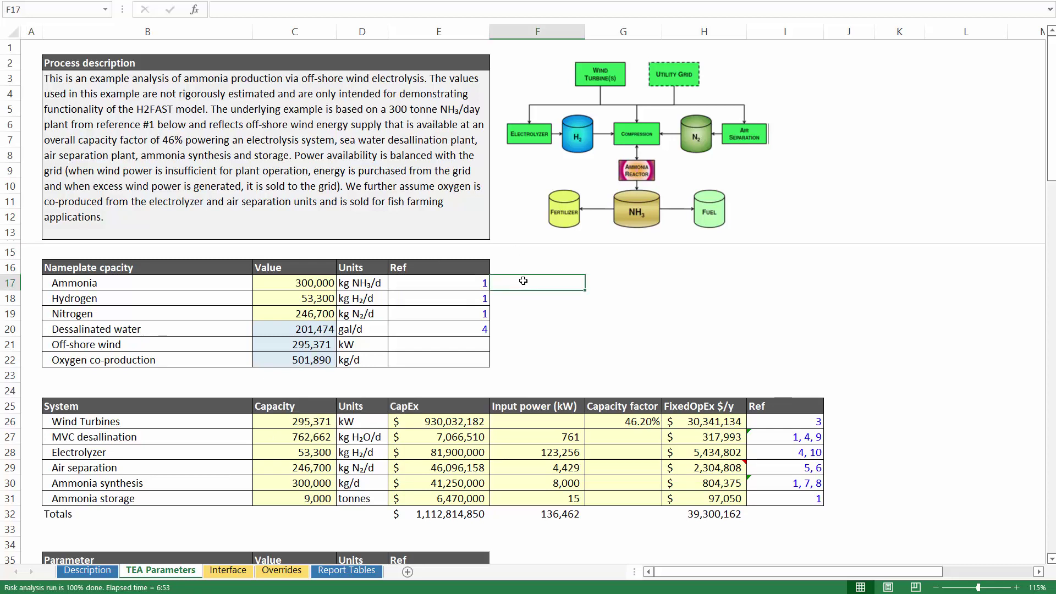
click(72, 282)
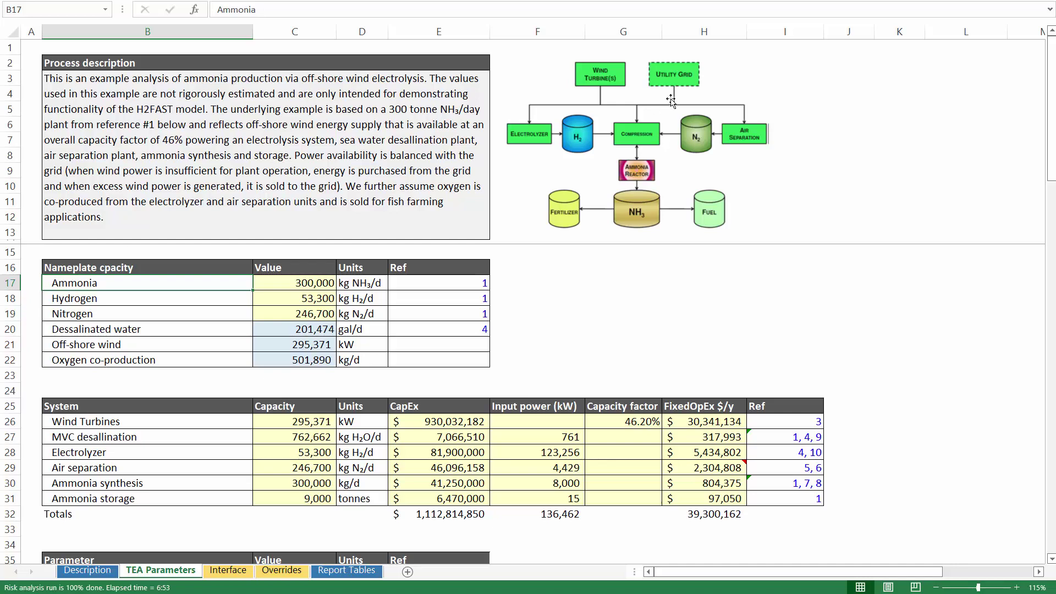
scroll(671, 99, up, 1)
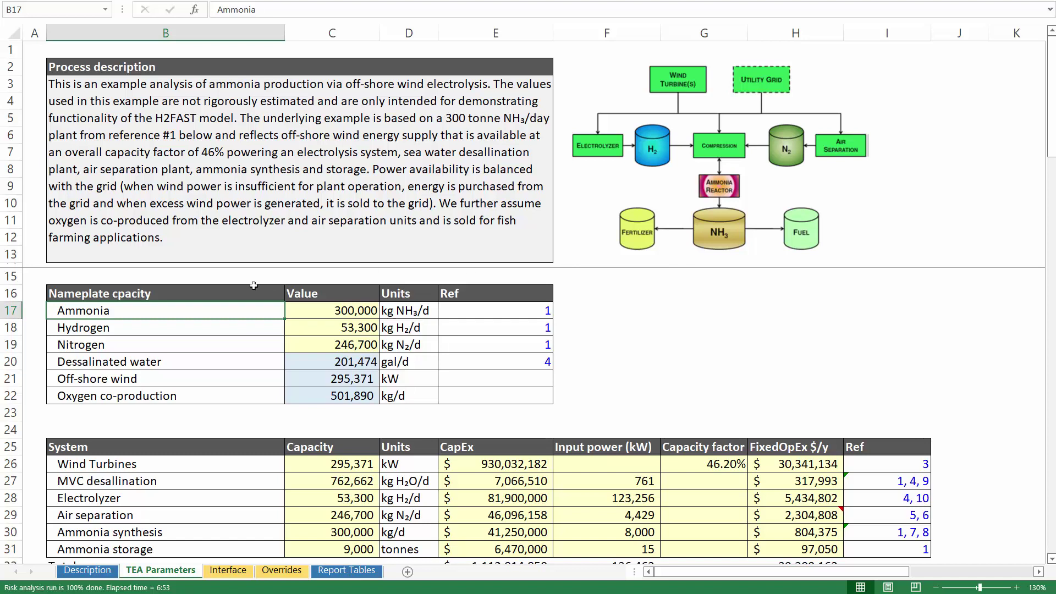
Step: Examine the ammonia nameplate capacity and its units in the Nameplate capacity table
click(5, 310)
click(352, 309)
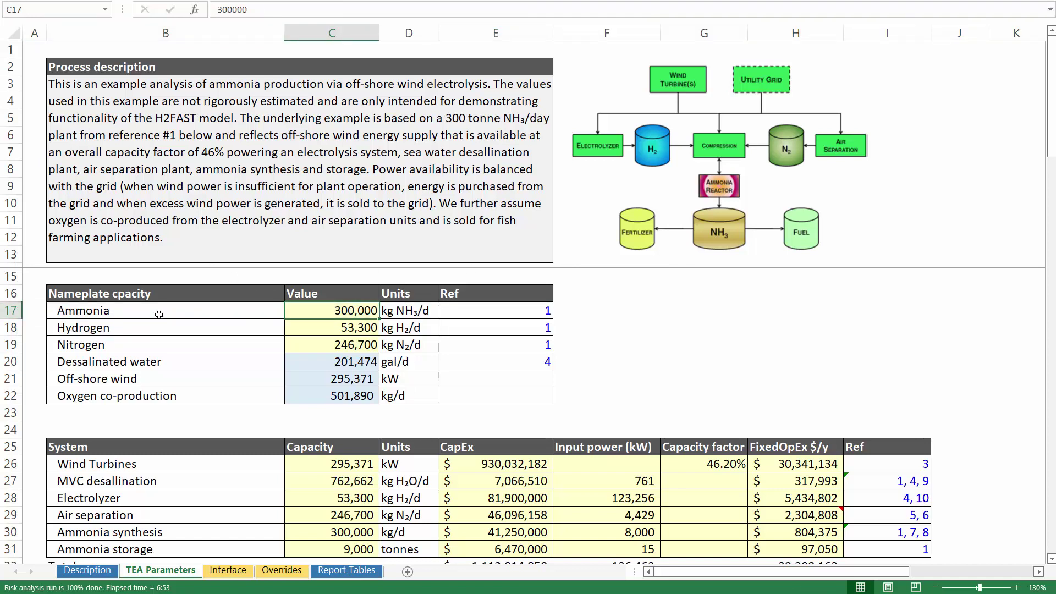
drag(165, 312, 468, 304)
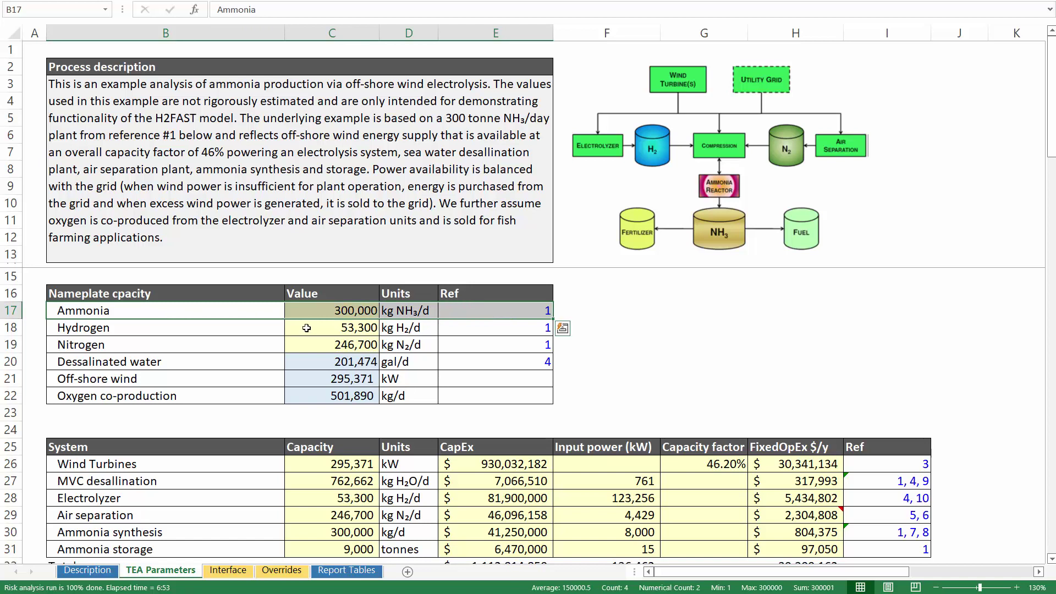
click(402, 311)
click(334, 313)
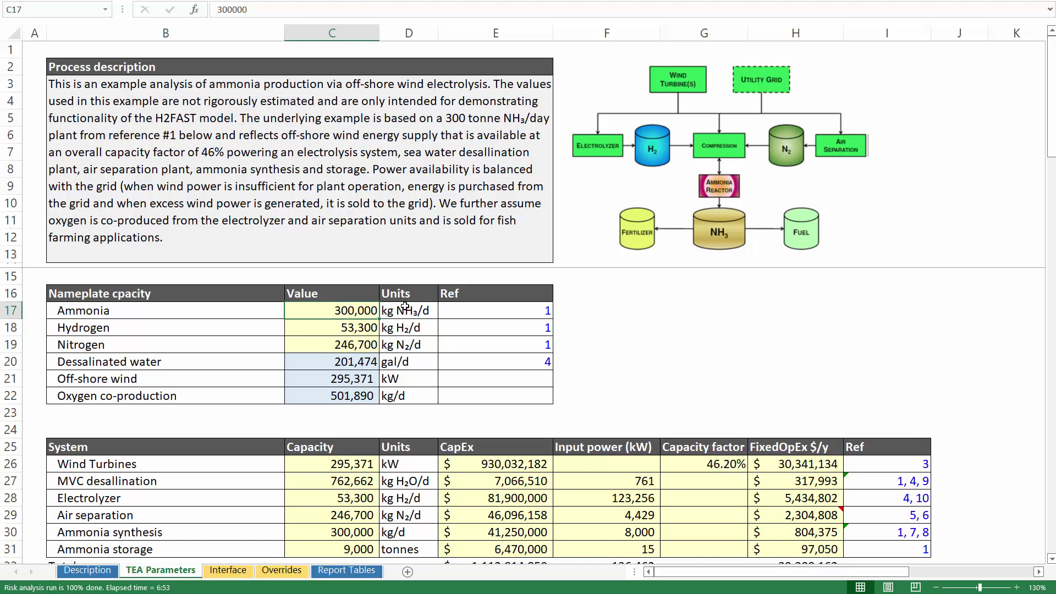
click(391, 316)
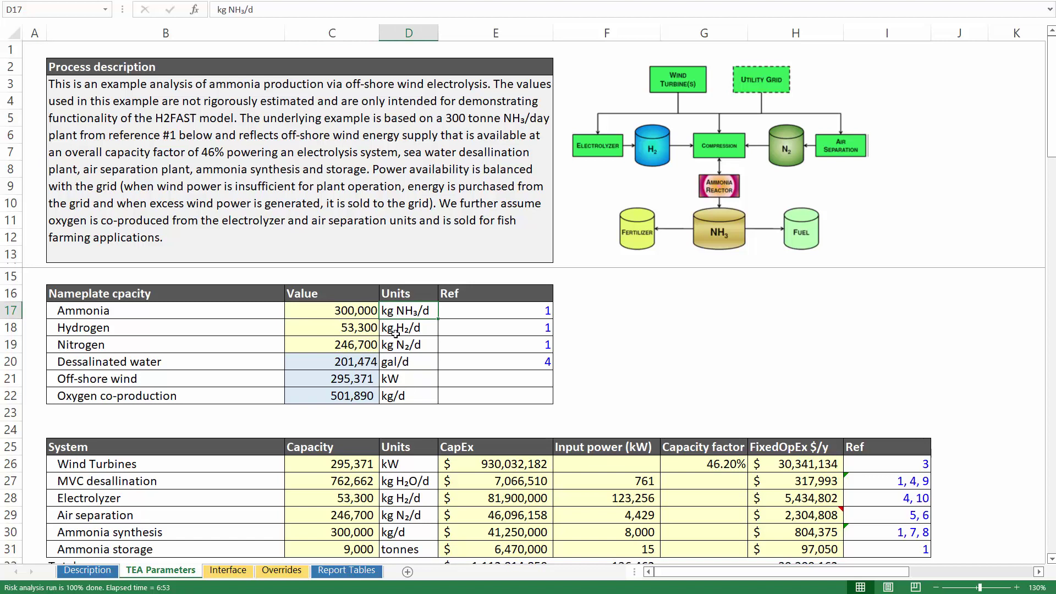
Step: Inspect the nameplate capacities of hydrogen, nitrogen, desalinated water and off-shore wind, including the formulas behind the calculated ones
click(341, 325)
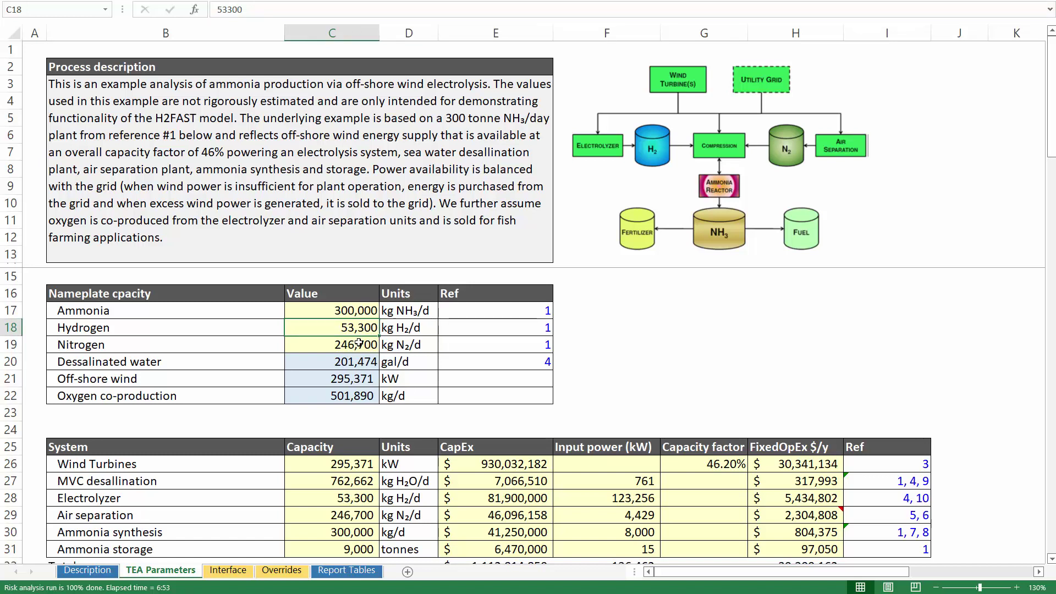
click(345, 347)
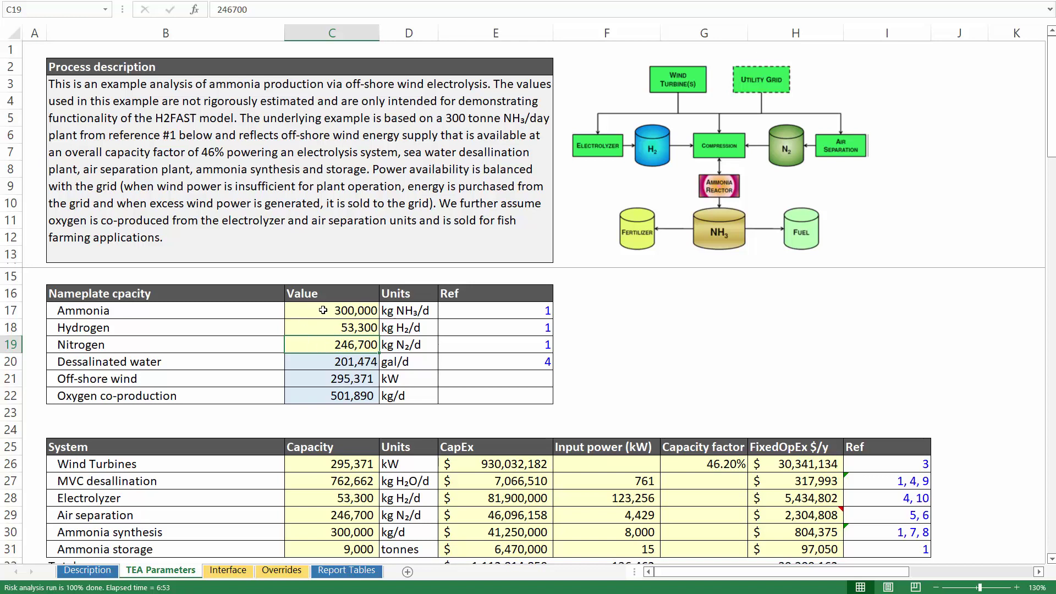
click(326, 359)
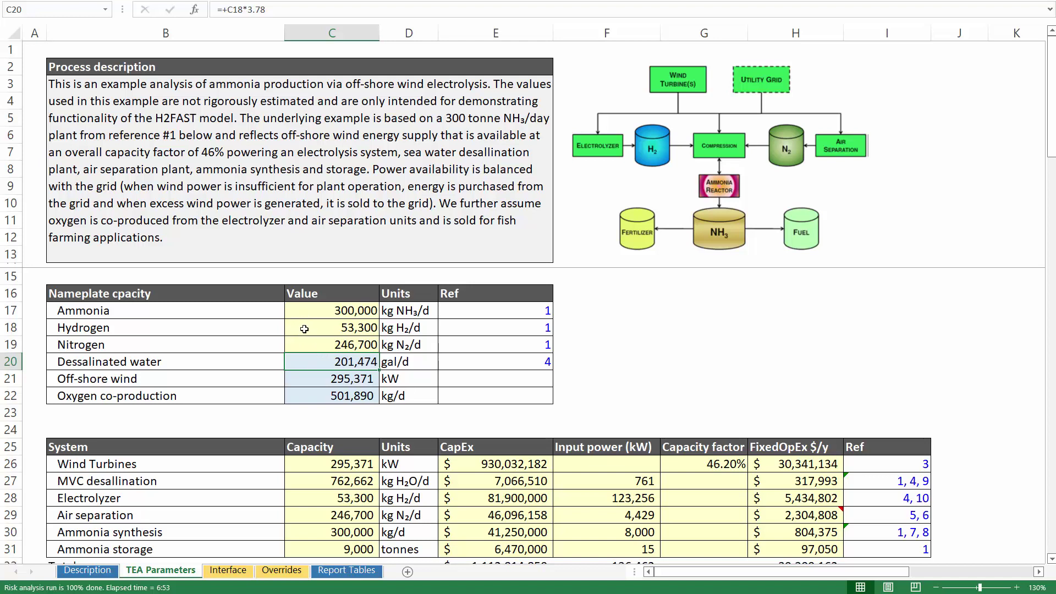
click(311, 378)
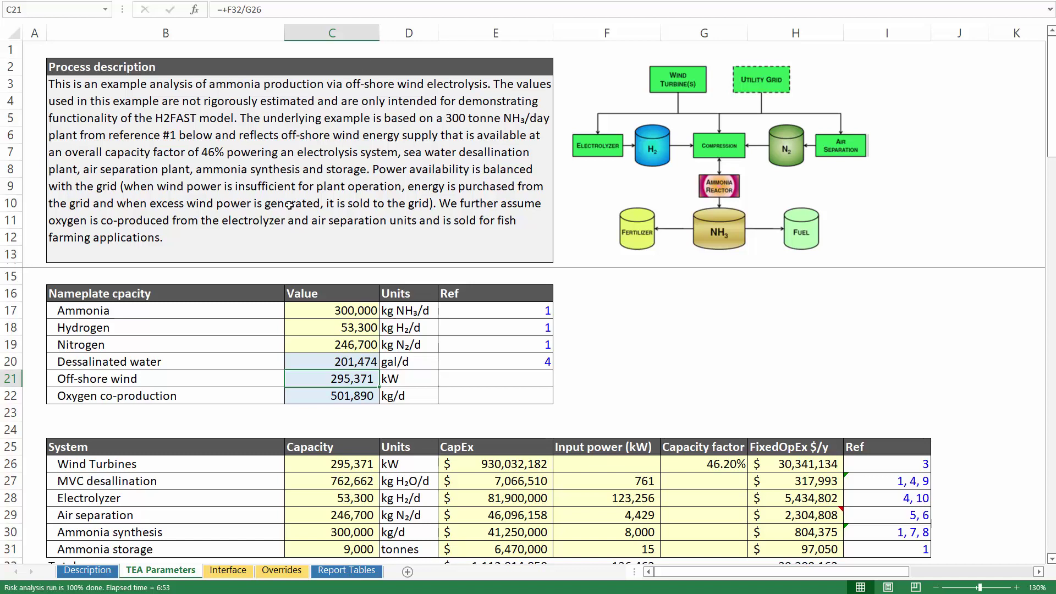
Step: Inspect the oxygen co-production capacity and its stoichiometric formula in the Nameplate capacity table
scroll(231, 339, down, 1)
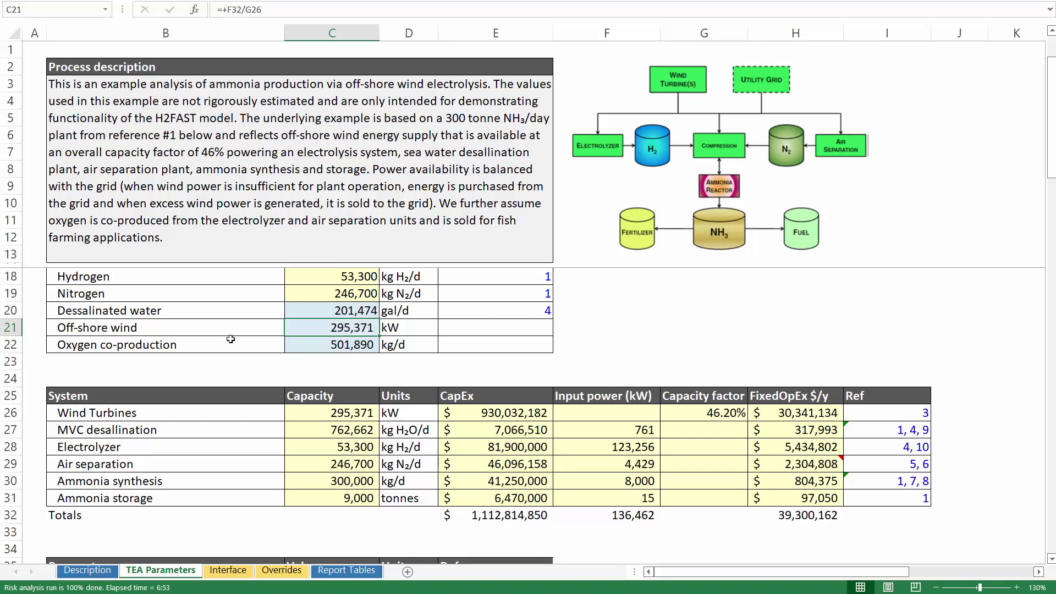
click(331, 346)
shift+click(272, 351)
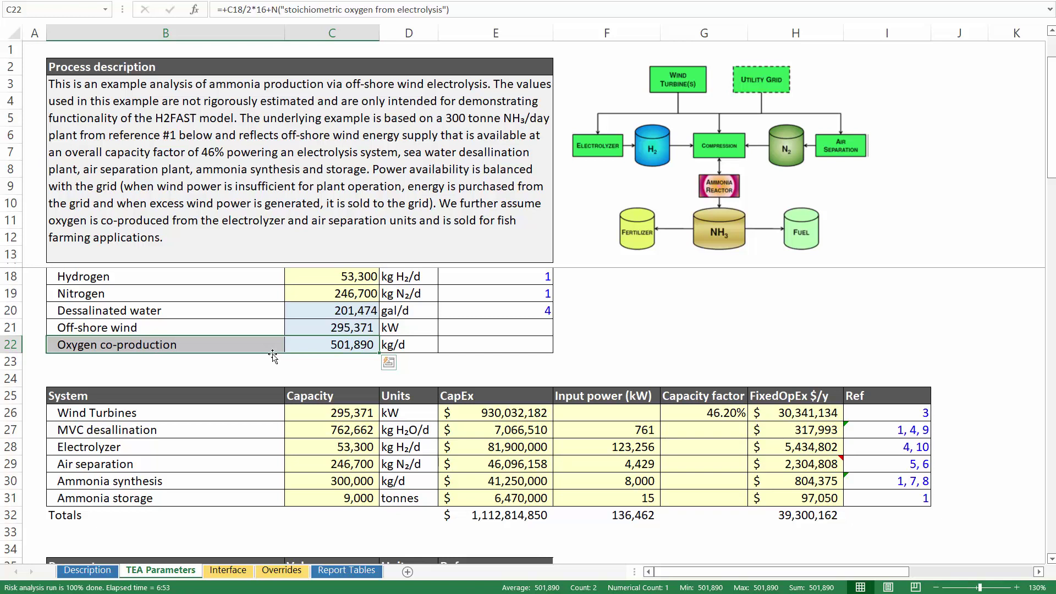
click(321, 348)
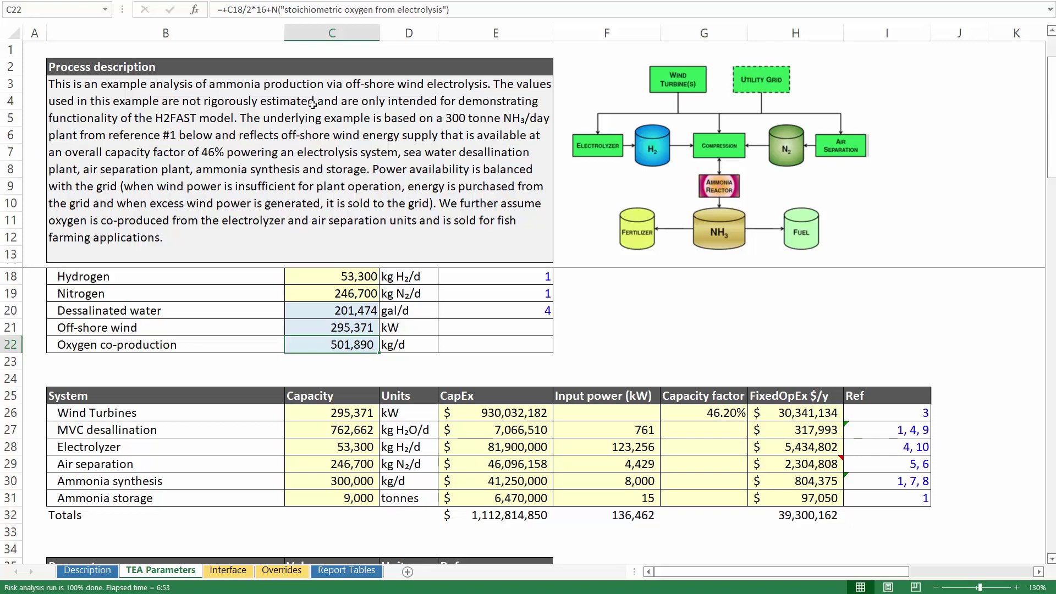
click(235, 366)
drag(235, 346, 418, 346)
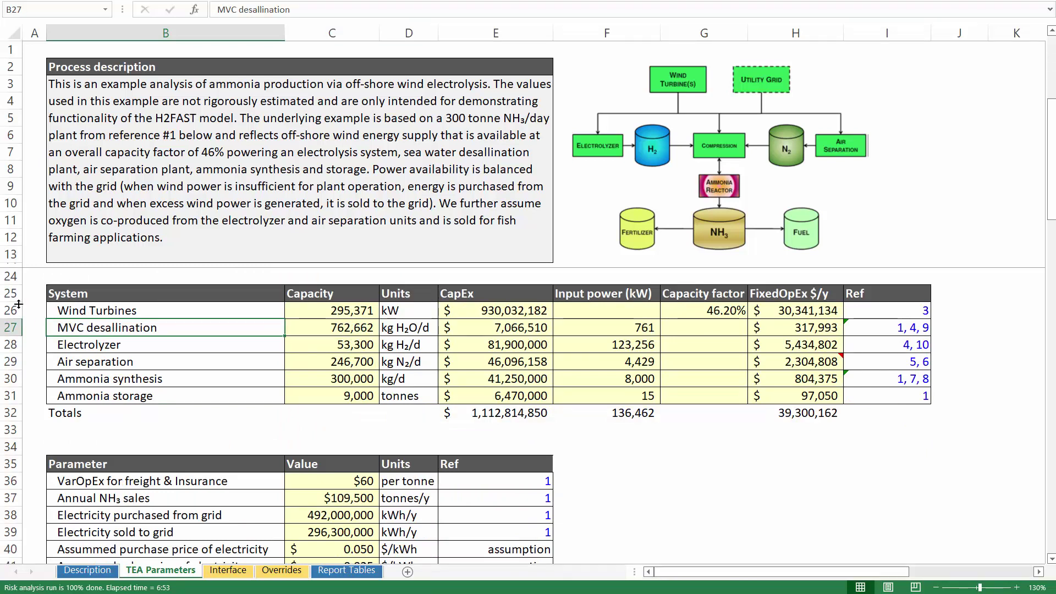
Step: Review the System table's capacities and CapEx values, and inspect the total CapEx and total input power
drag(342, 312, 341, 395)
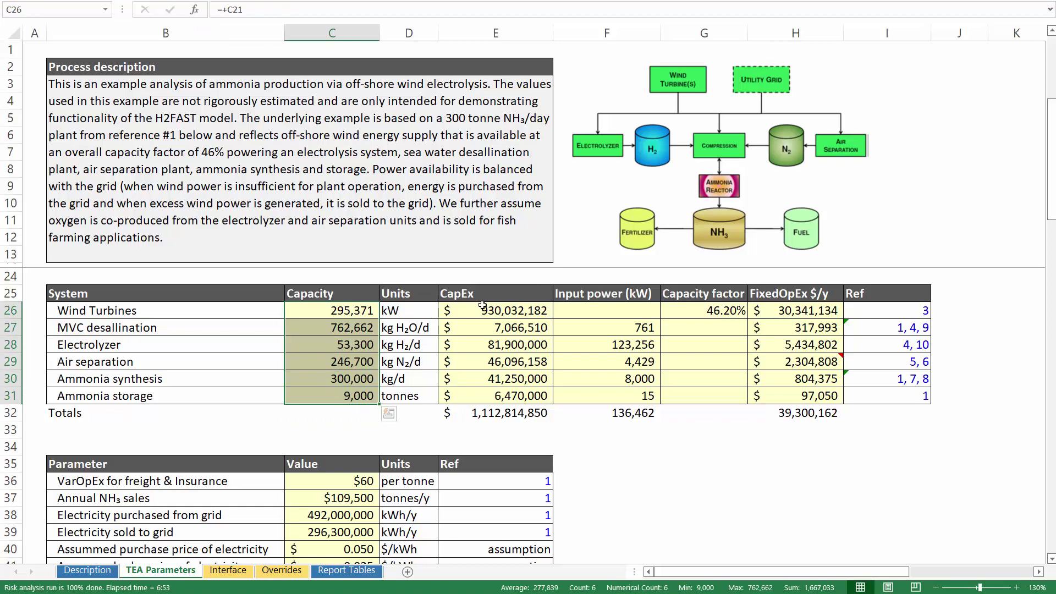
drag(483, 310, 482, 400)
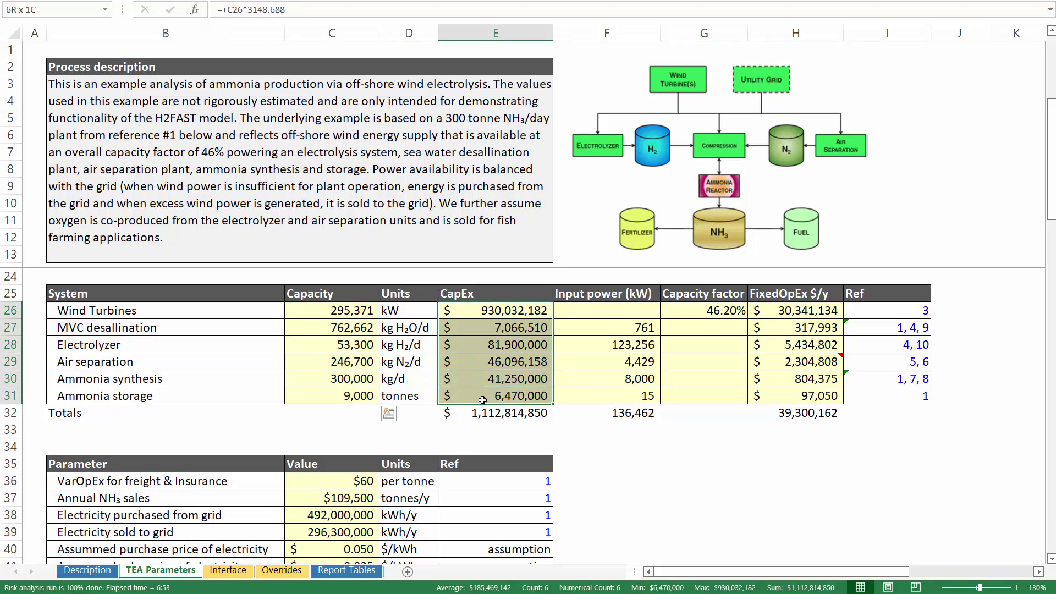
click(491, 414)
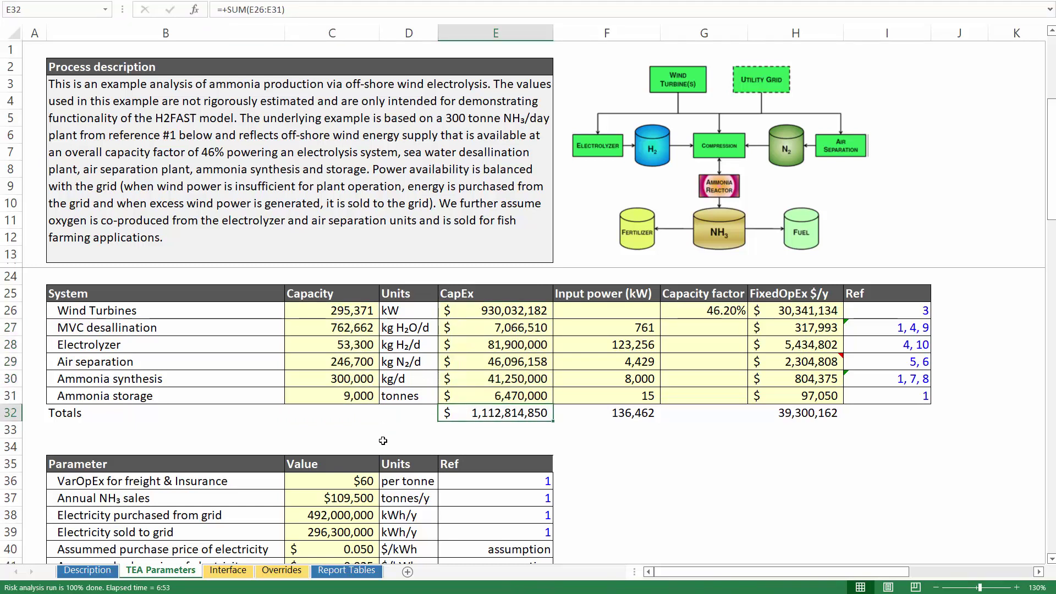
drag(383, 441, 495, 413)
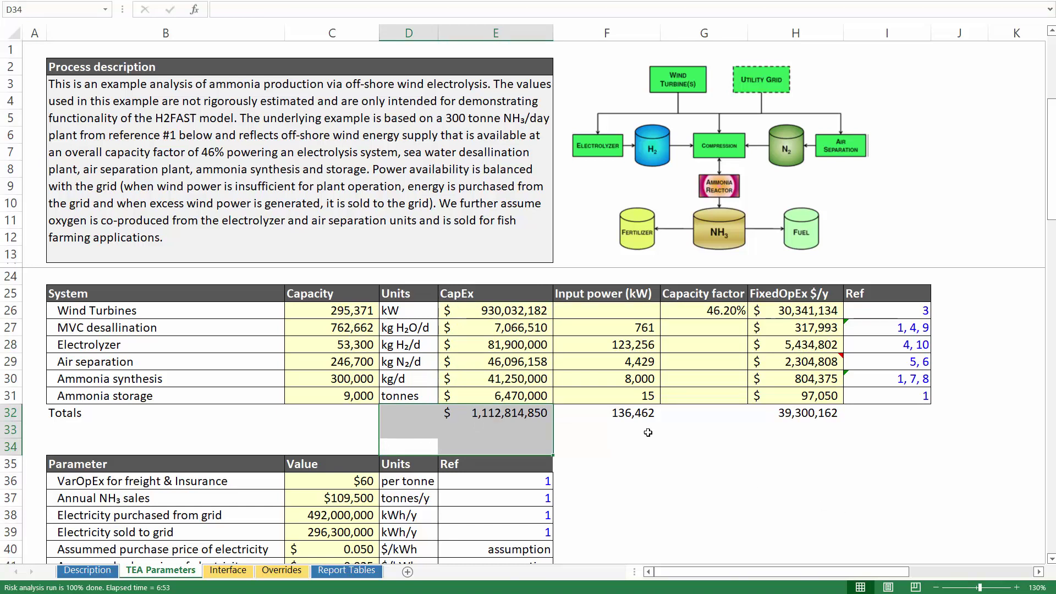
click(622, 411)
mouse_move(622, 411)
mouse_down()
mouse_move(623, 449)
mouse_move(630, 412)
mouse_up()
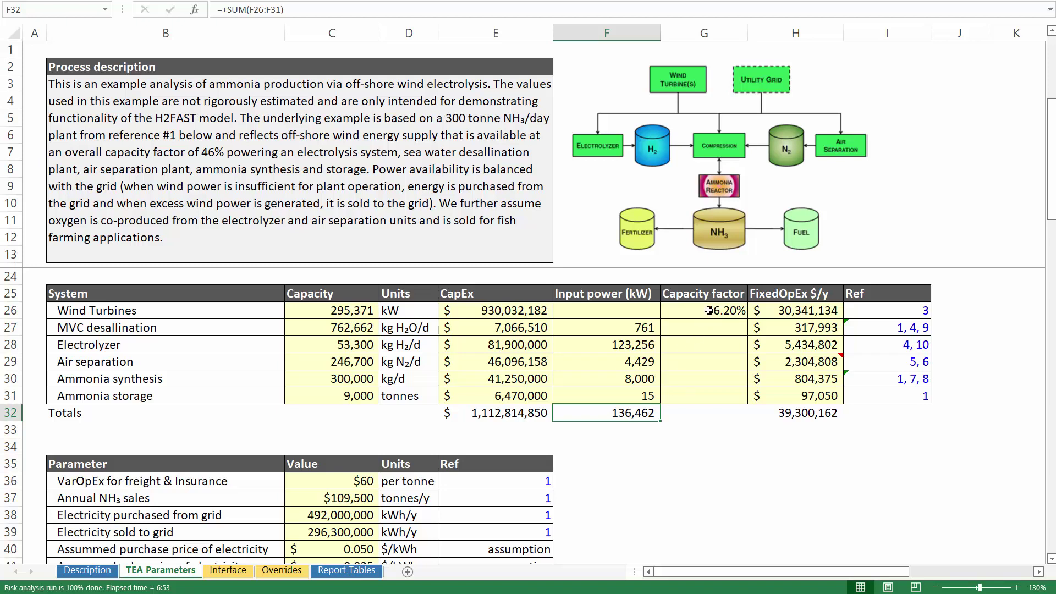
Step: Inspect the wind turbines' row in the System table, including the capacity factor, the CapEx formula and the linked capacity
drag(713, 311, 713, 409)
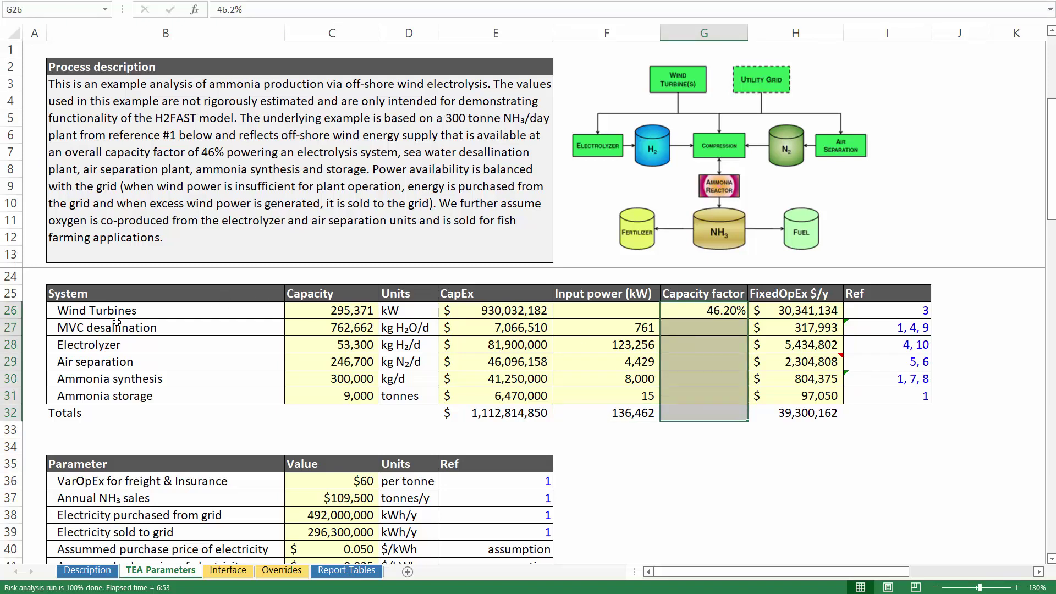
drag(113, 313, 719, 322)
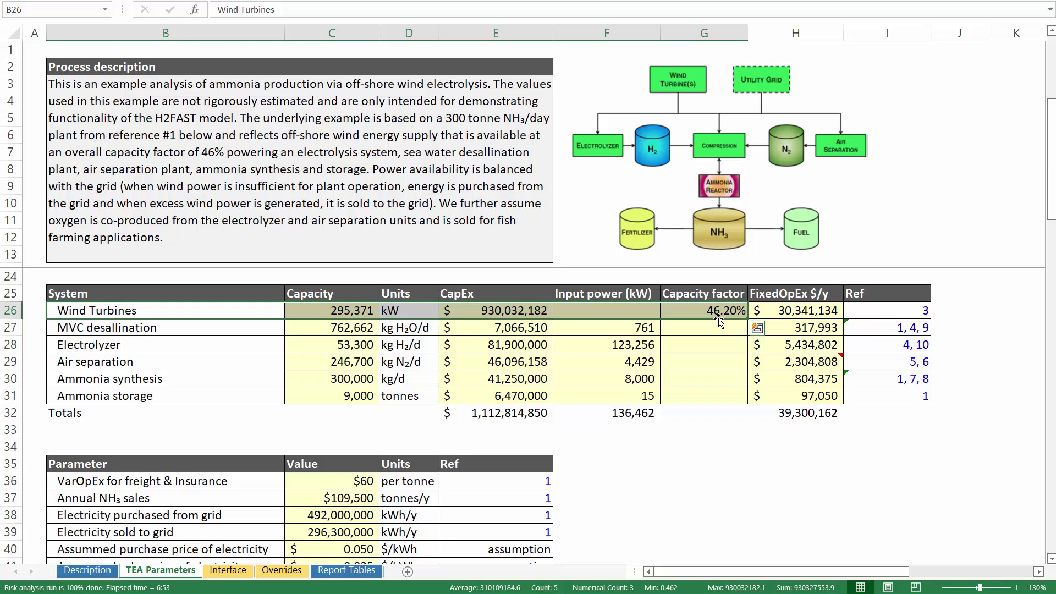
click(478, 310)
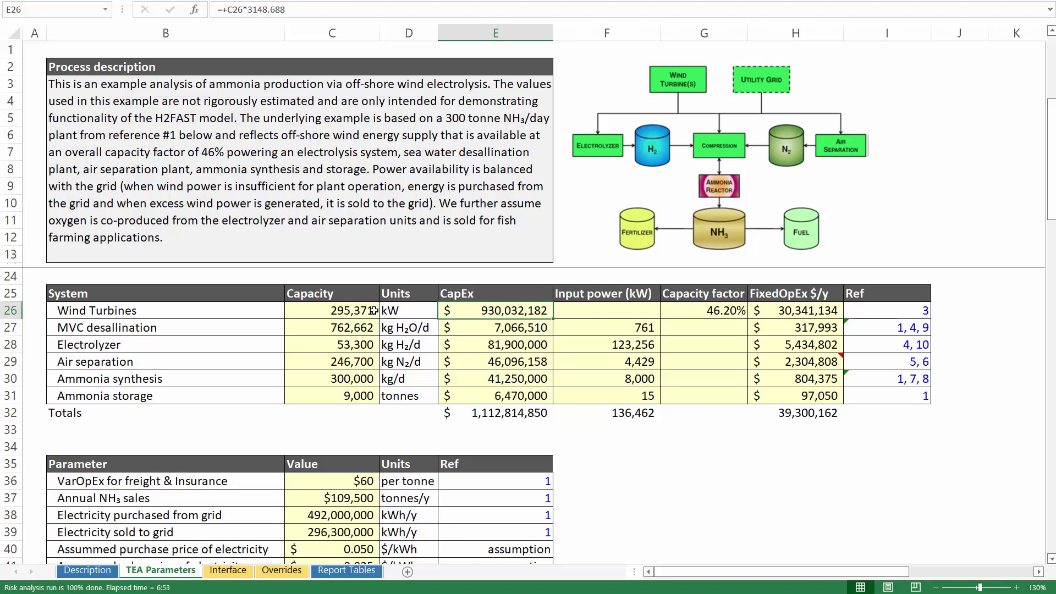
click(335, 312)
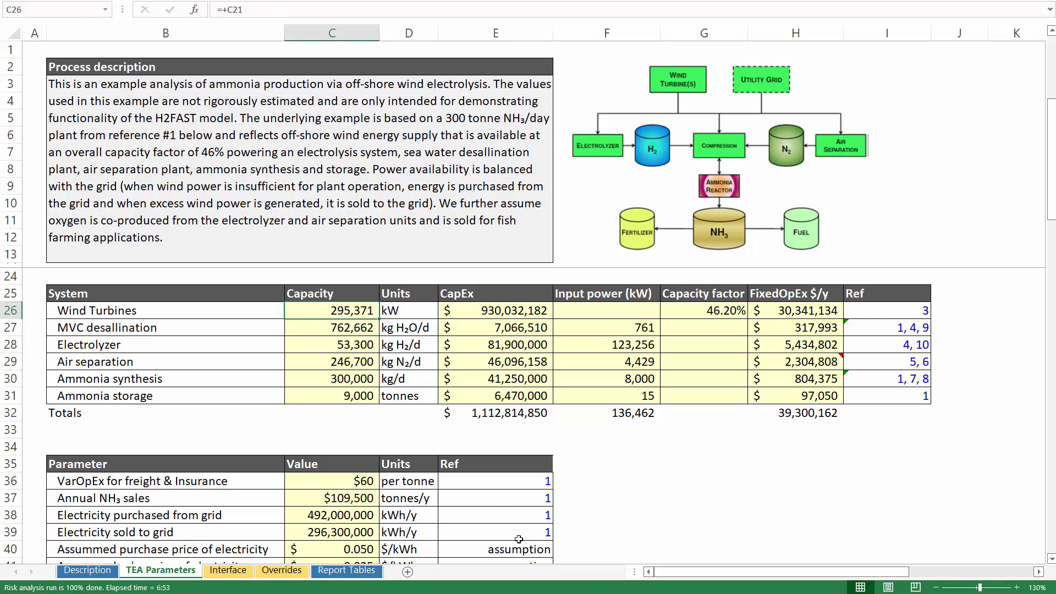
Step: Inspect the electrolyzer's capacity and input power formula, the systems' input power values, and the total fixed OpEx
click(323, 351)
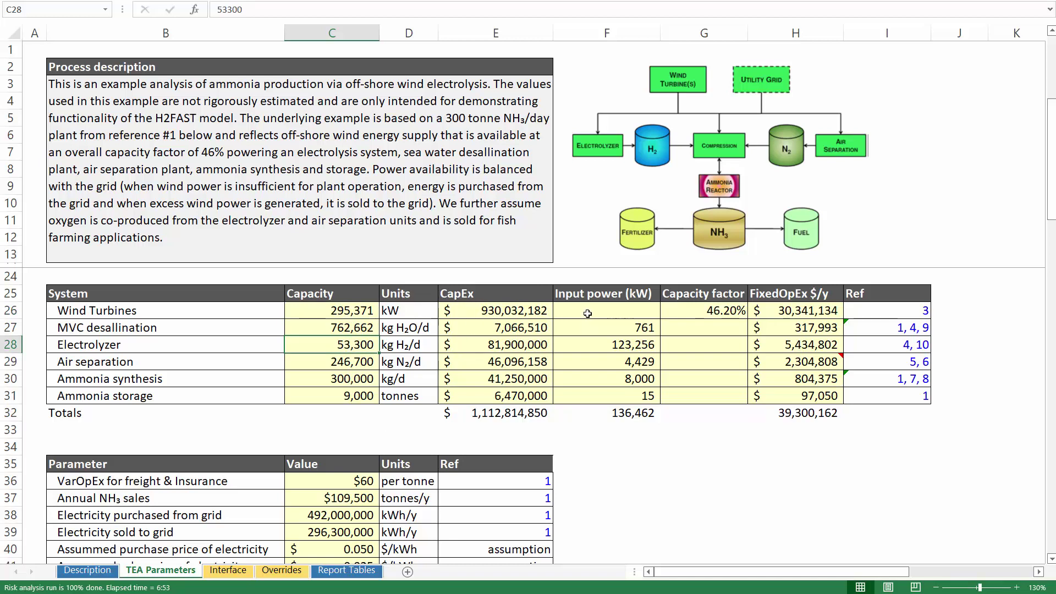
click(591, 340)
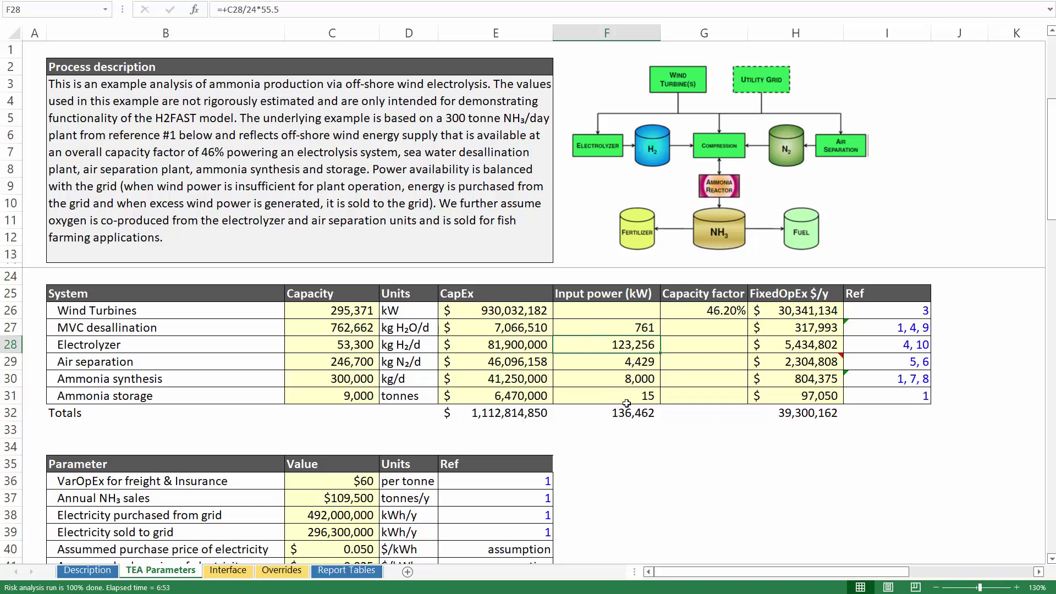
drag(634, 316, 623, 400)
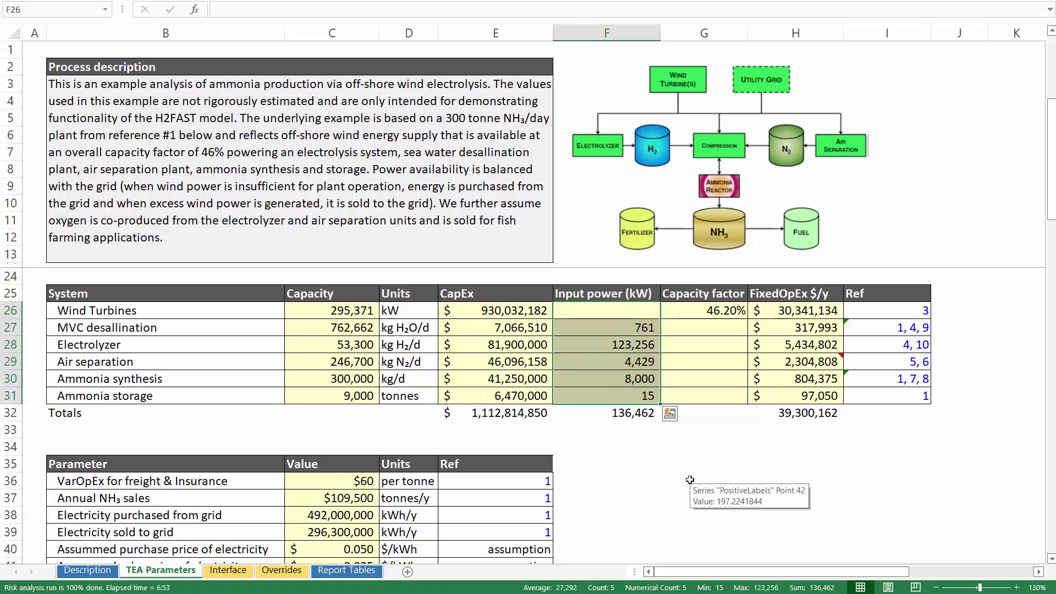
click(799, 411)
Step: Review the Parameter table's values, from freight and insurance VarOpEx down to the one-time capital incentive
scroll(577, 469, down, 3)
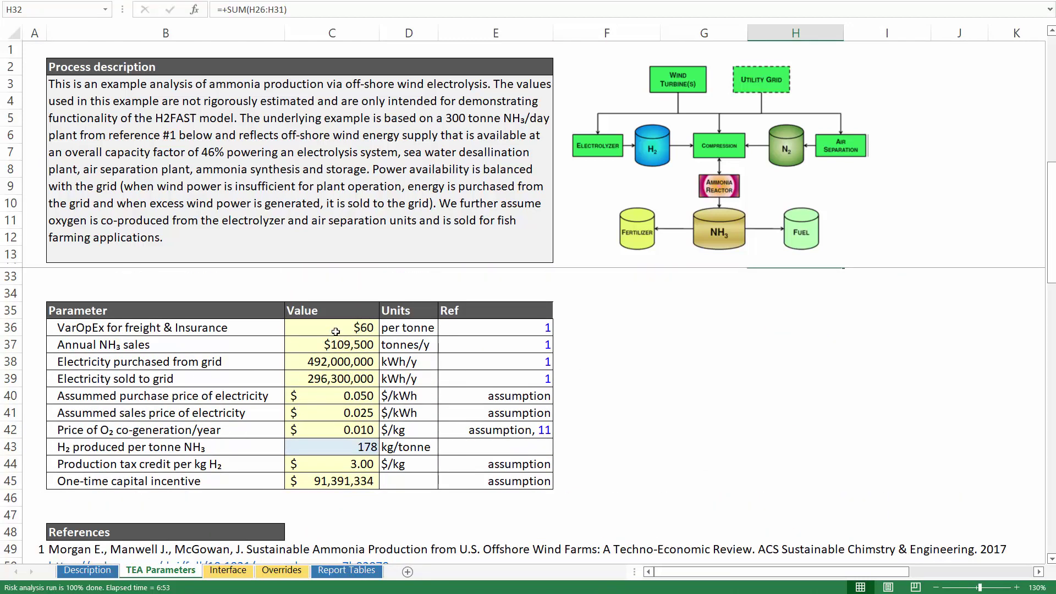
drag(310, 331, 332, 485)
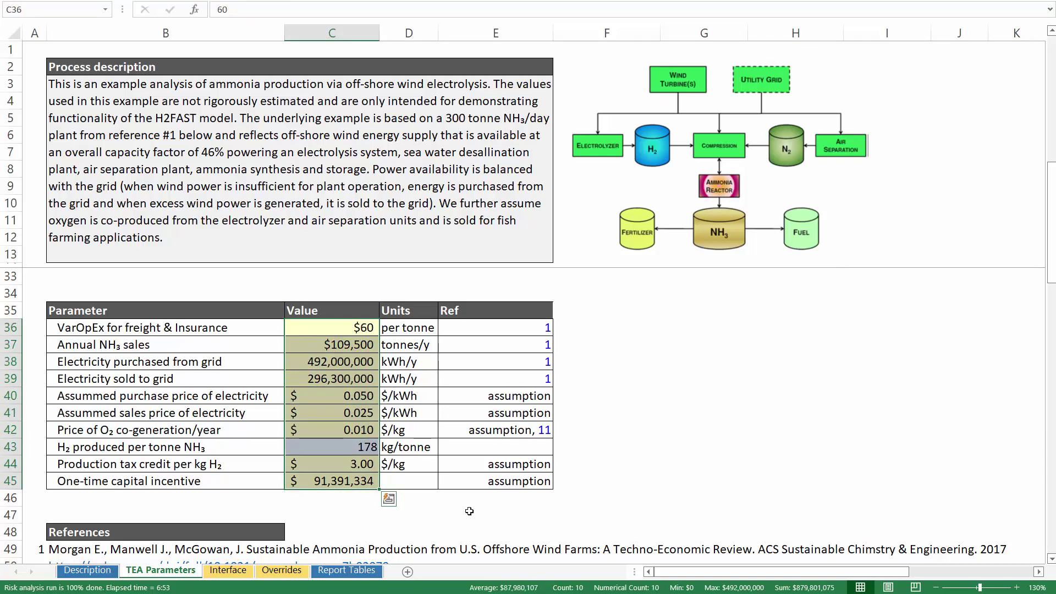
ctrl+scroll(388, 407, down, 1)
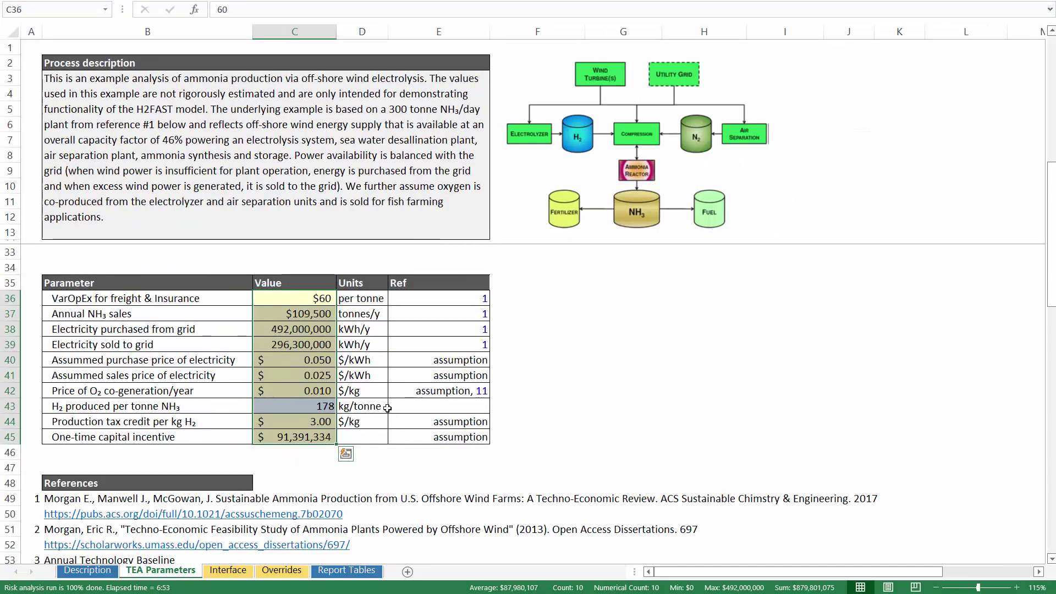
Step: Review the References list on the TEA Parameters sheet and return to the Nameplate capacity and System tables
scroll(387, 407, down, 5)
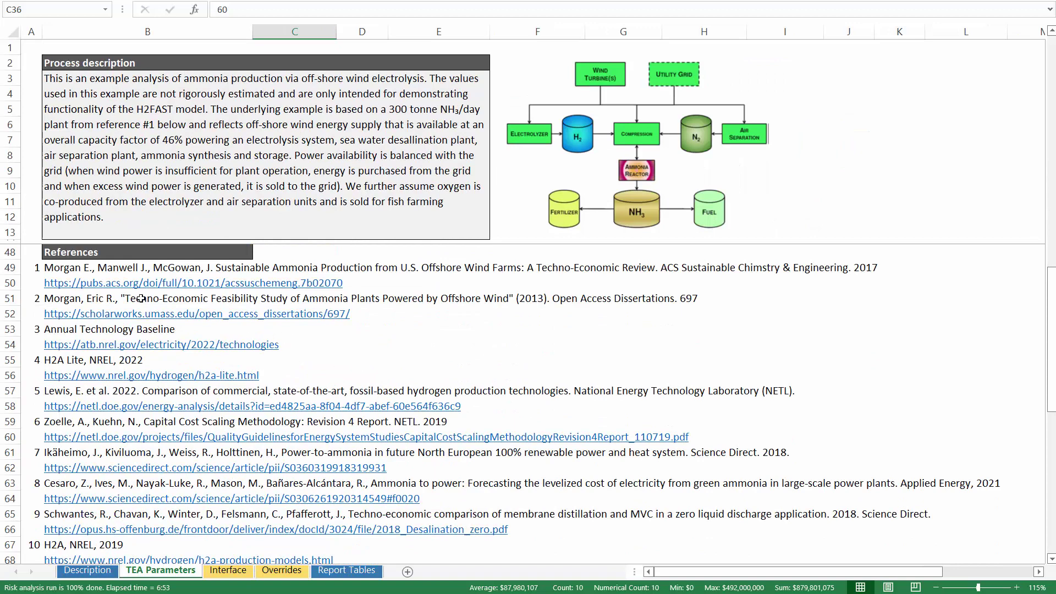
click(454, 257)
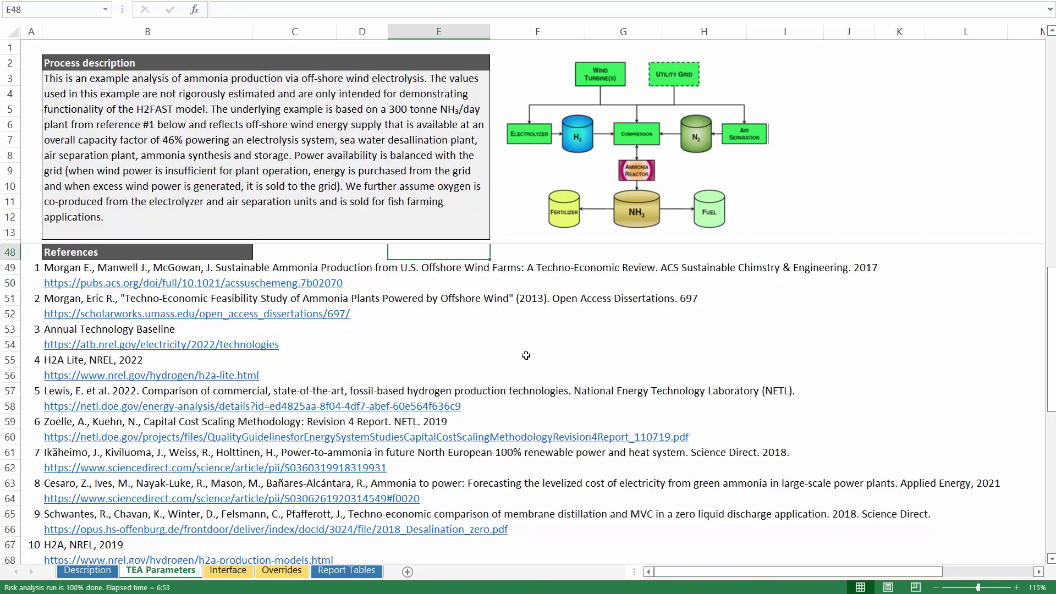
scroll(526, 356, up, 1)
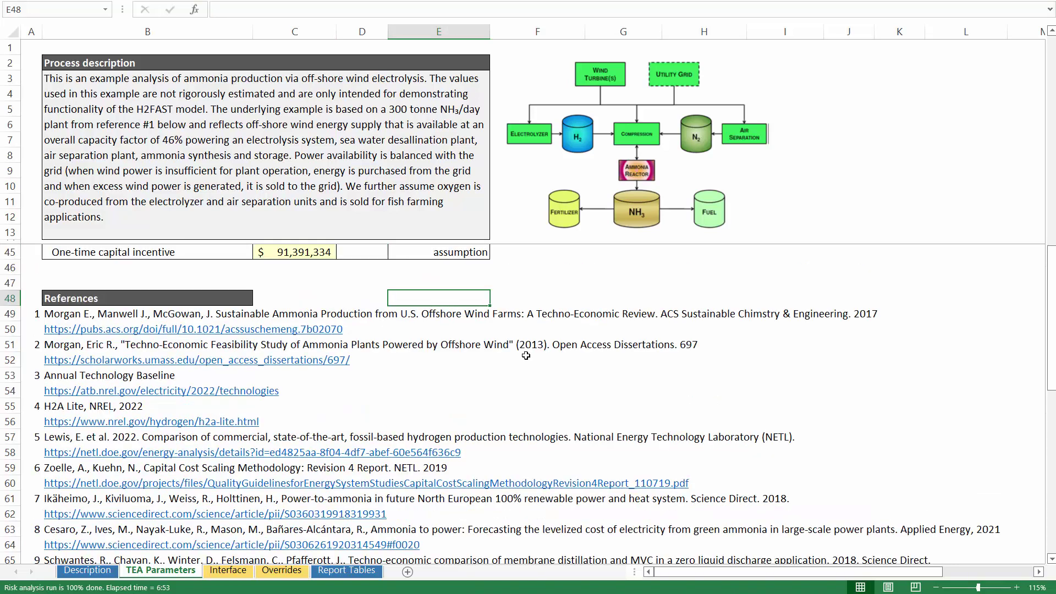
scroll(526, 355, up, 4)
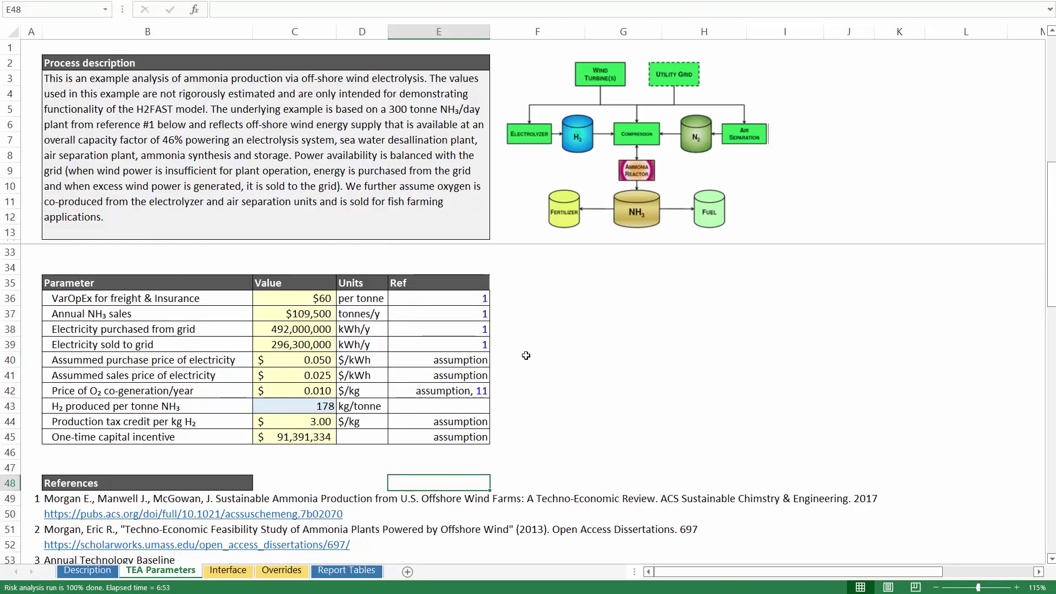
scroll(526, 356, up, 6)
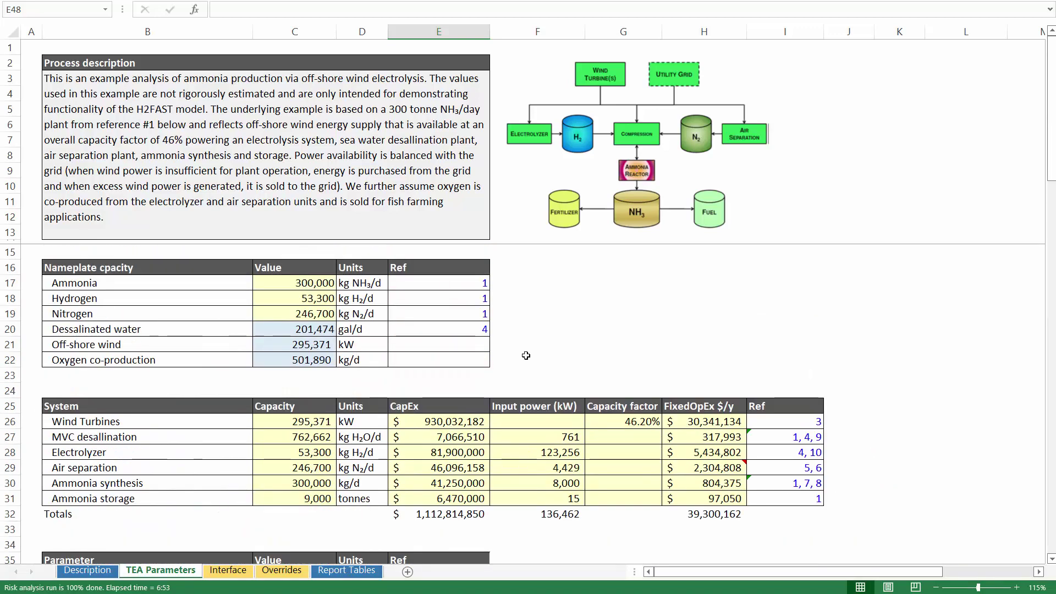
Step: Show the Interface sheet and review its Primary commodity or service information section
click(240, 573)
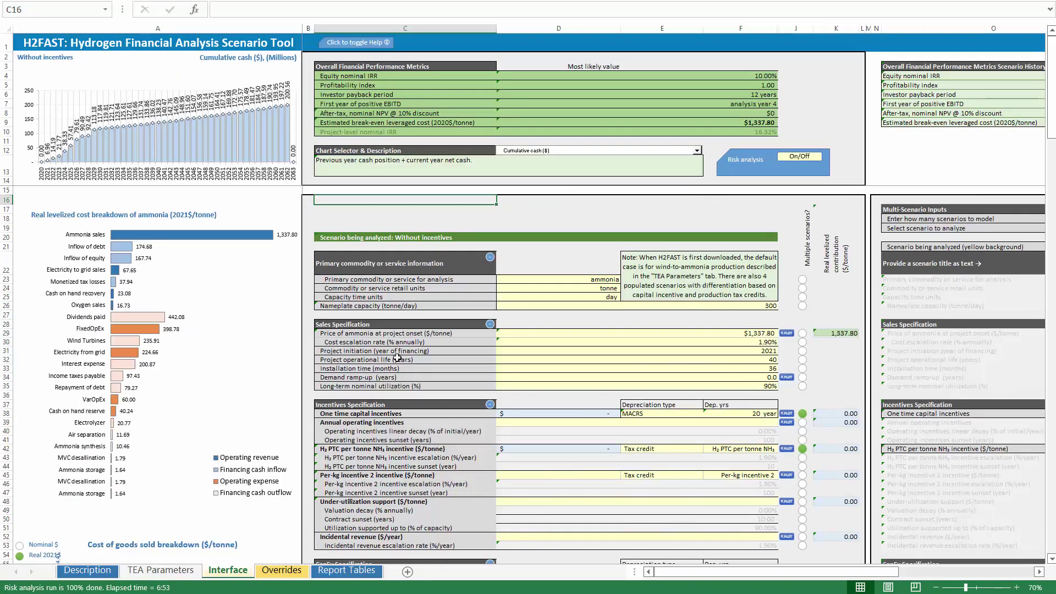
click(671, 202)
ctrl+scroll(672, 204, up, 3)
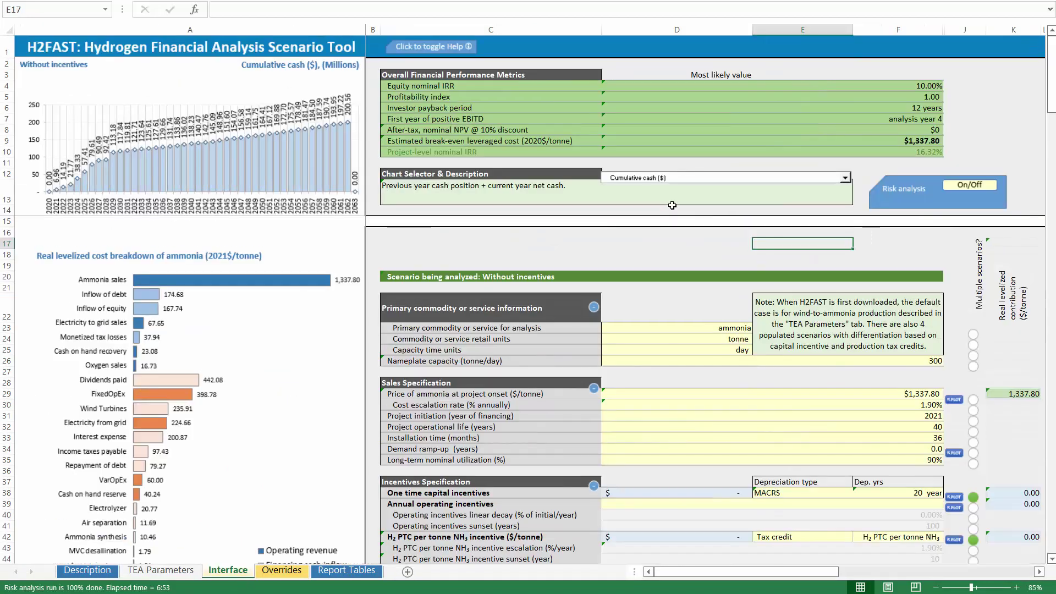
ctrl+scroll(673, 205, down, 1)
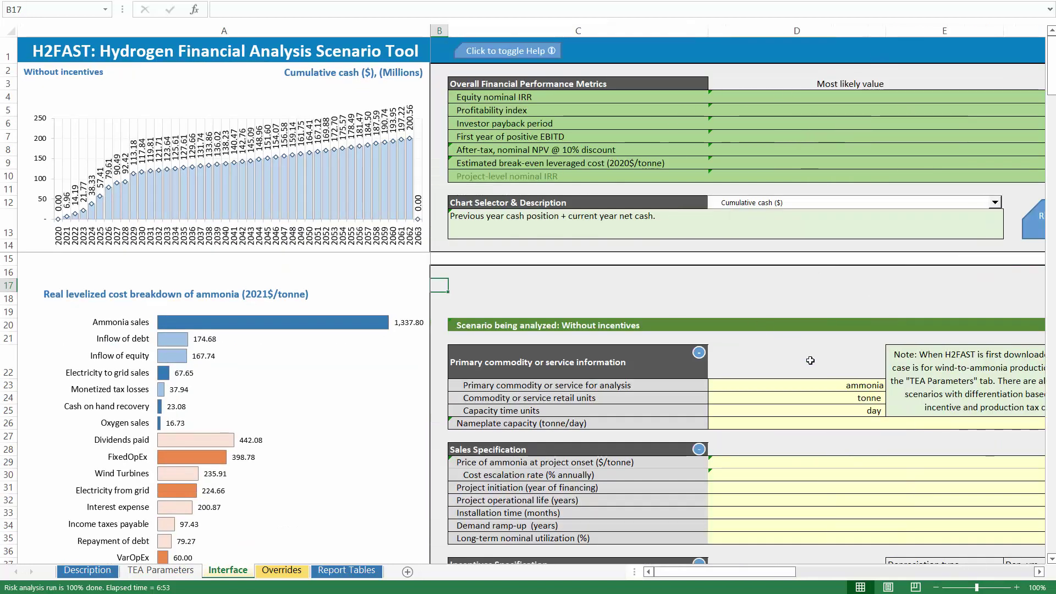
click(850, 385)
drag(854, 411, 854, 426)
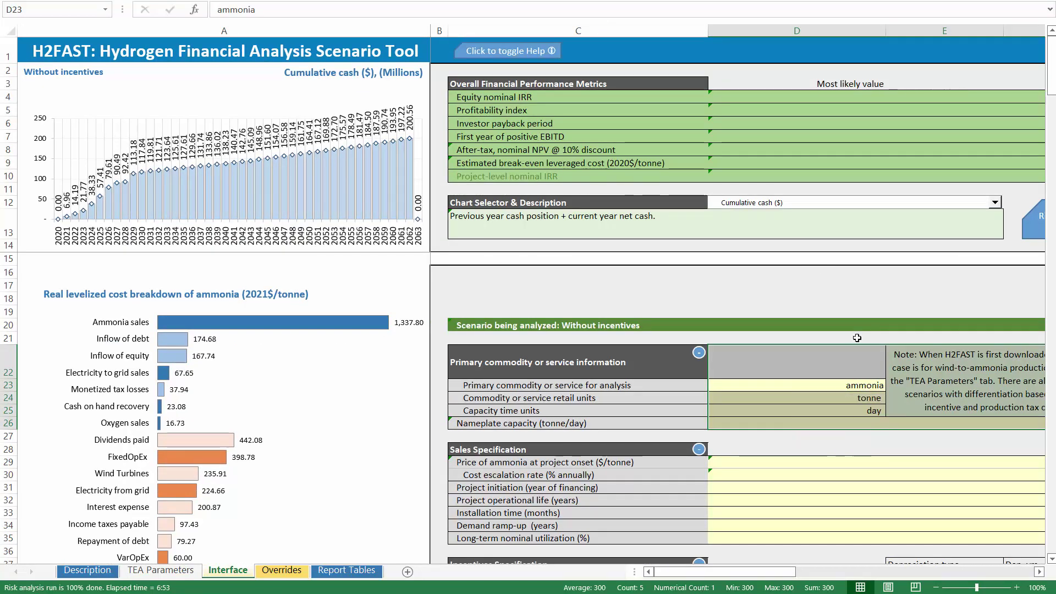
click(857, 337)
ctrl+scroll(895, 355, down, 1)
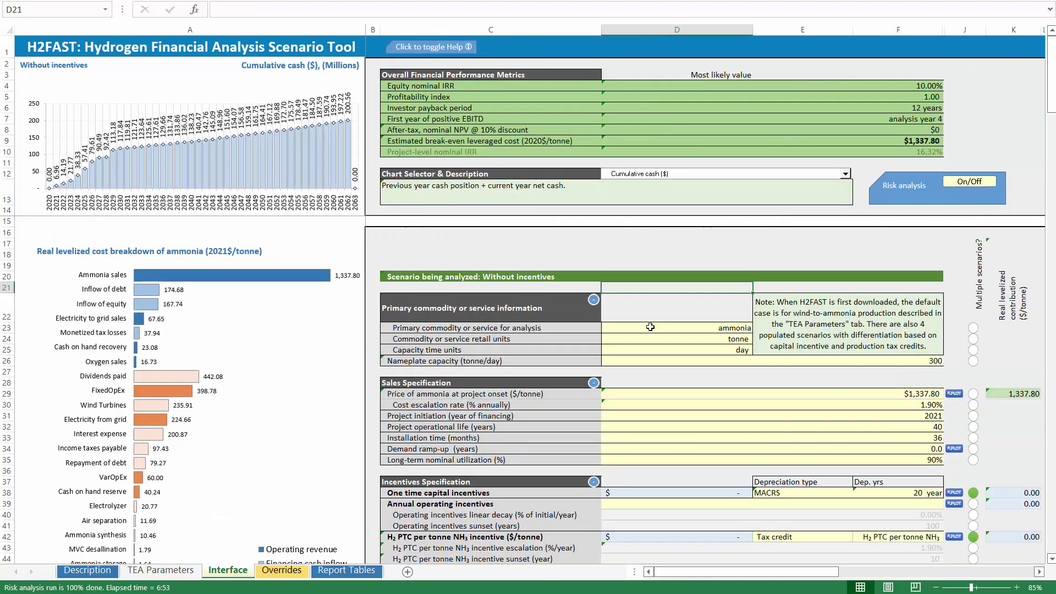
Step: Inspect the primary commodity entry and the ammonia price at project onset for the scenario without incentives
drag(652, 333, 583, 329)
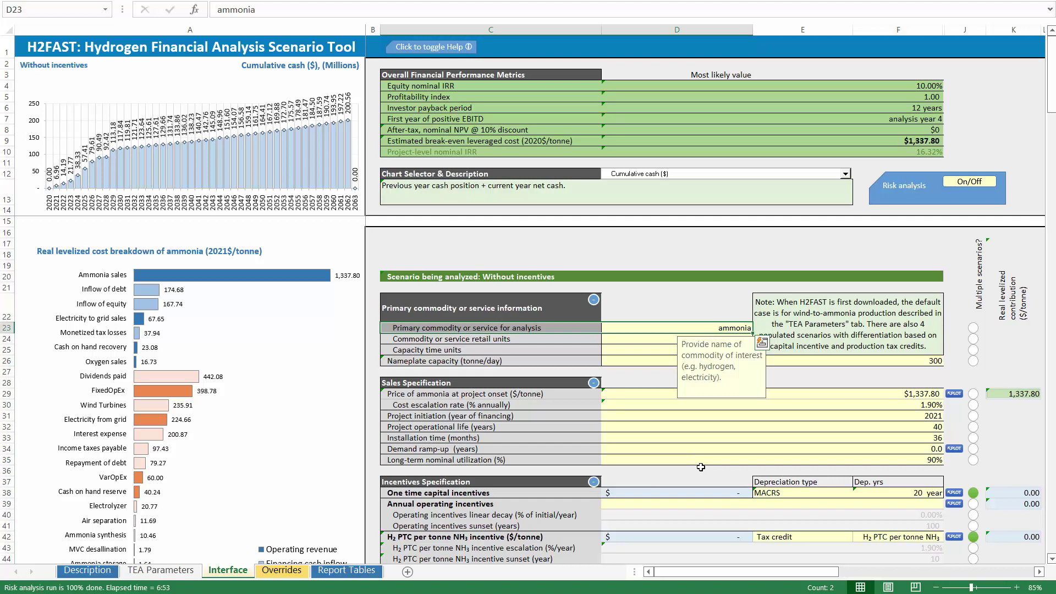
click(667, 328)
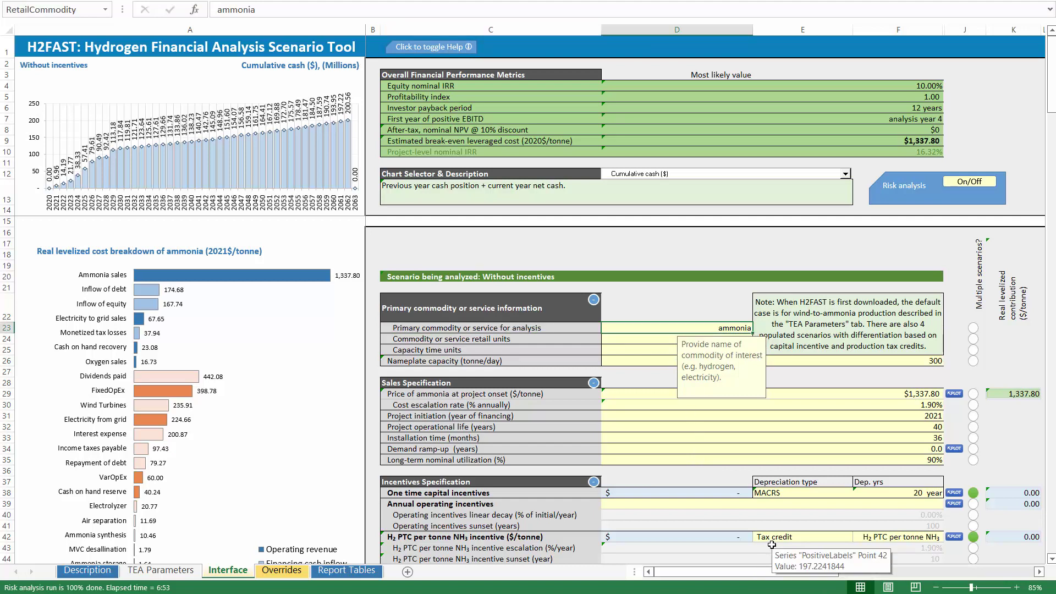
click(721, 304)
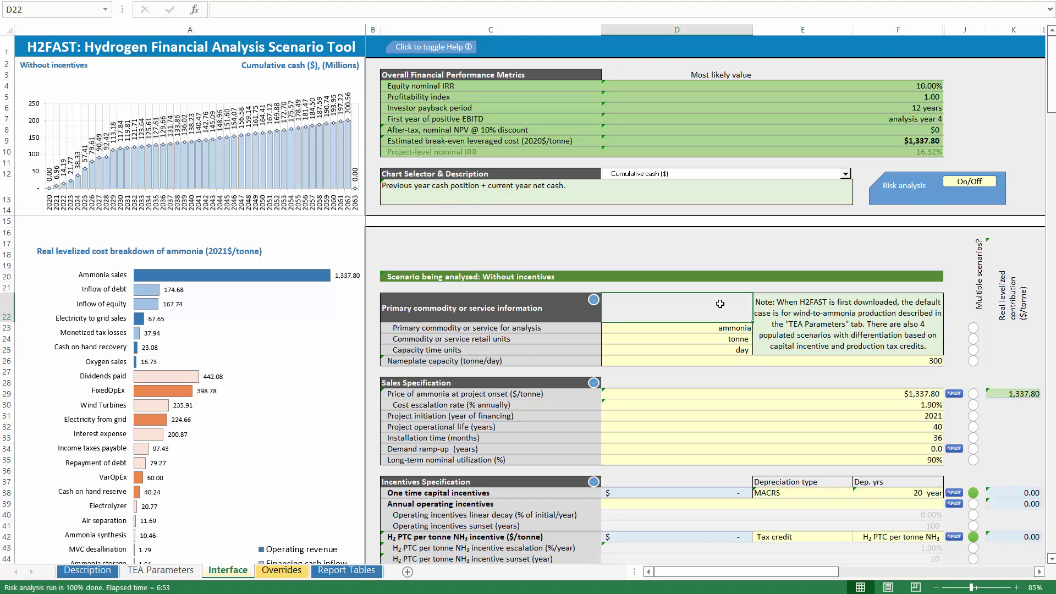
click(733, 328)
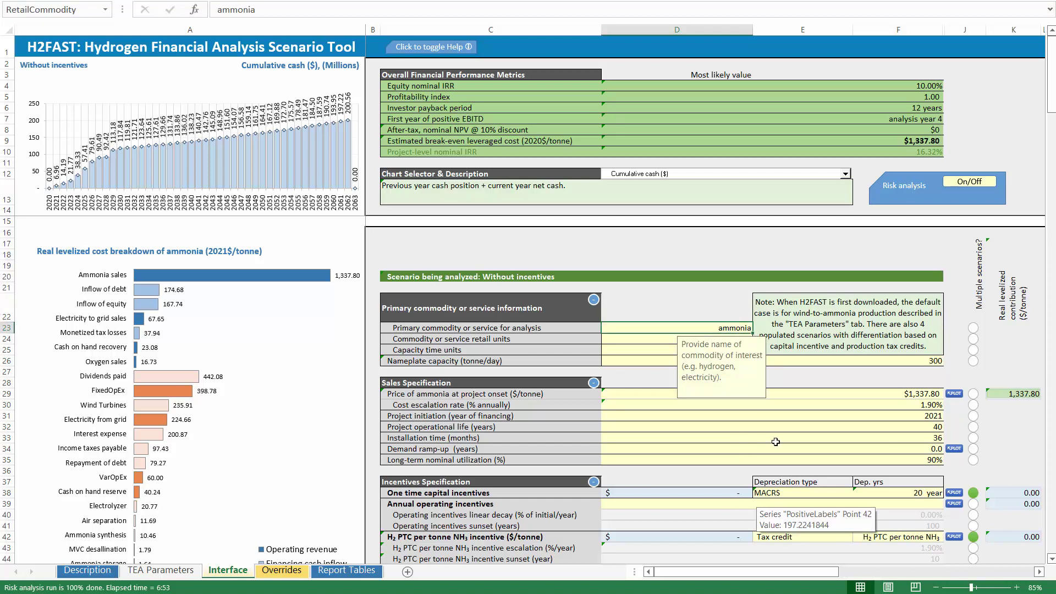
click(806, 396)
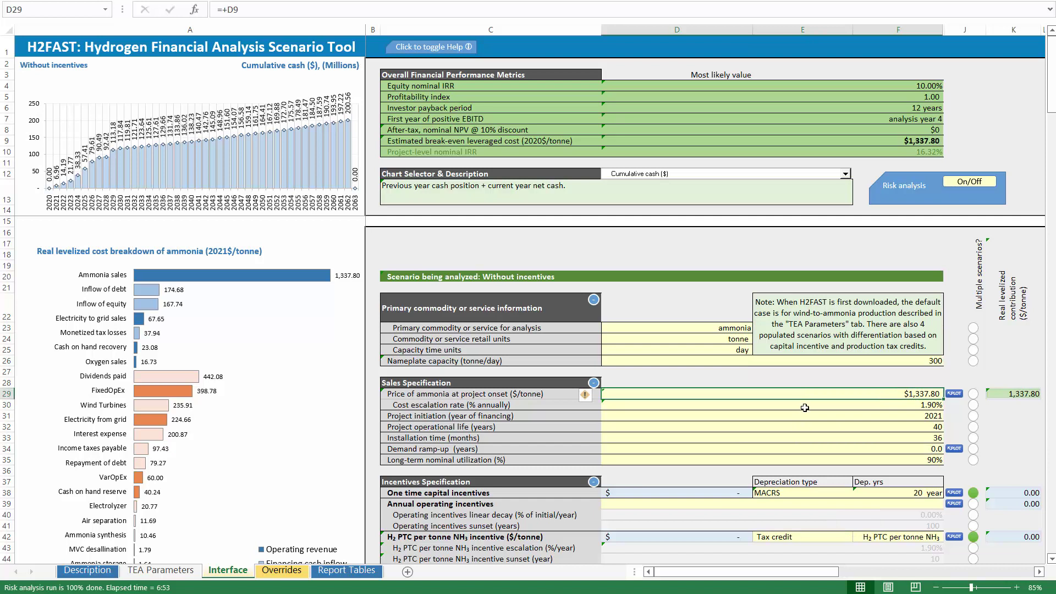
Step: Inspect the commodity's retail units and capacity time units, and check the nameplate capacity's link to the TEA Parameters sheet
click(688, 337)
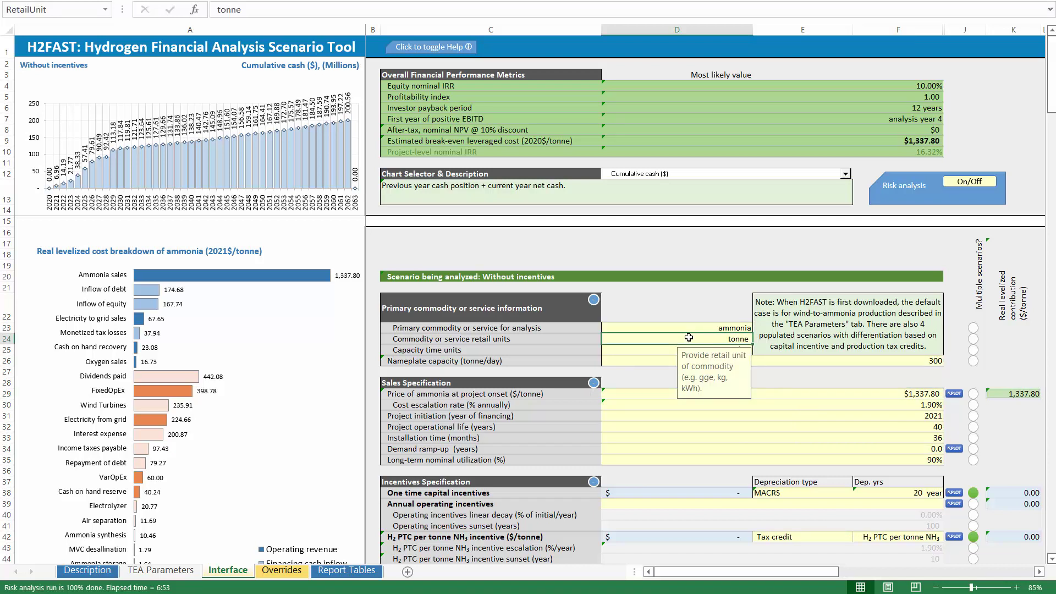
click(651, 350)
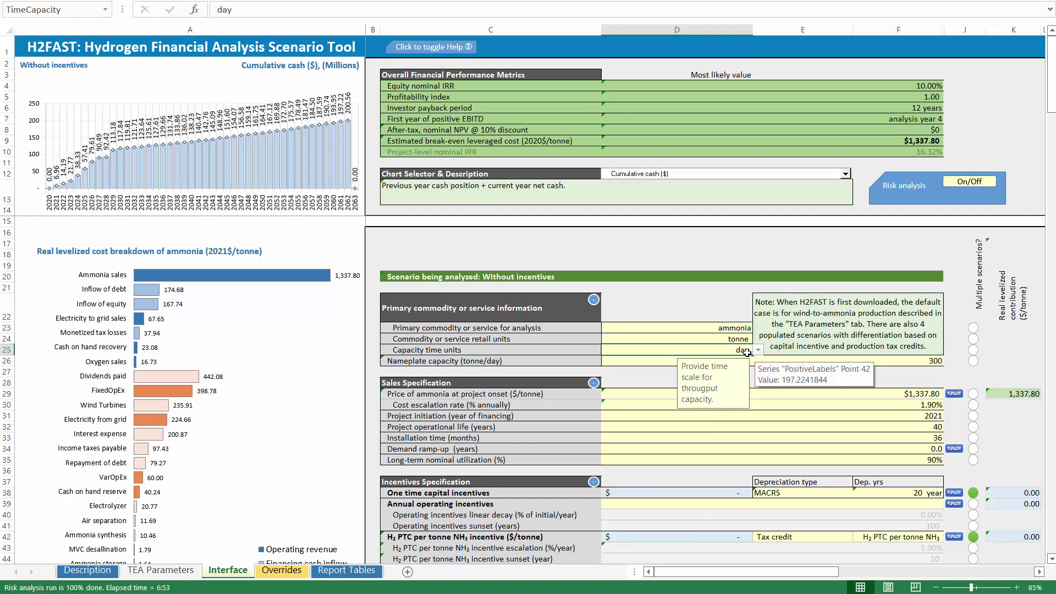
click(641, 370)
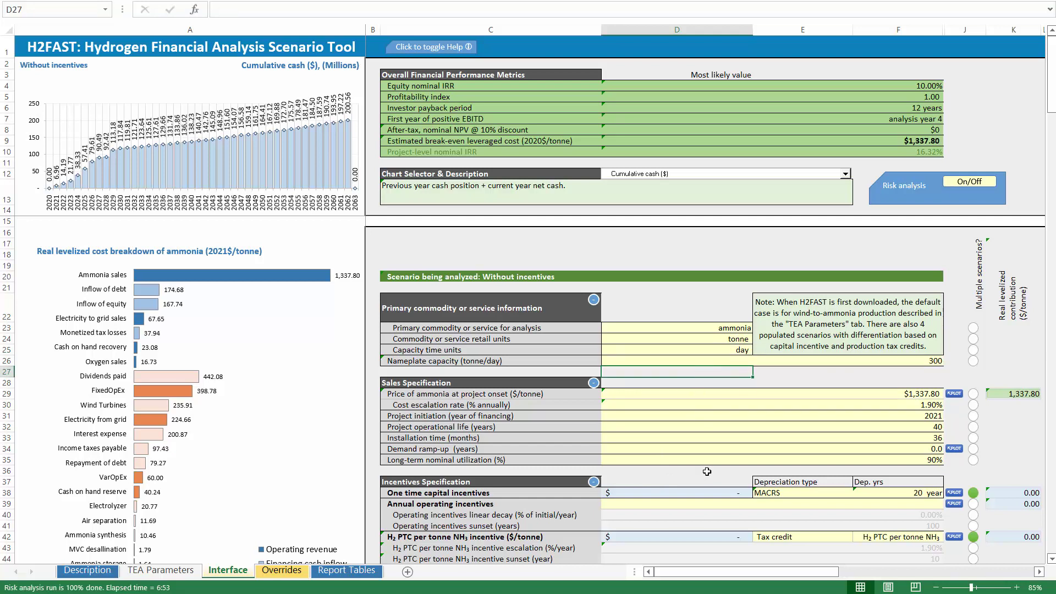
click(827, 362)
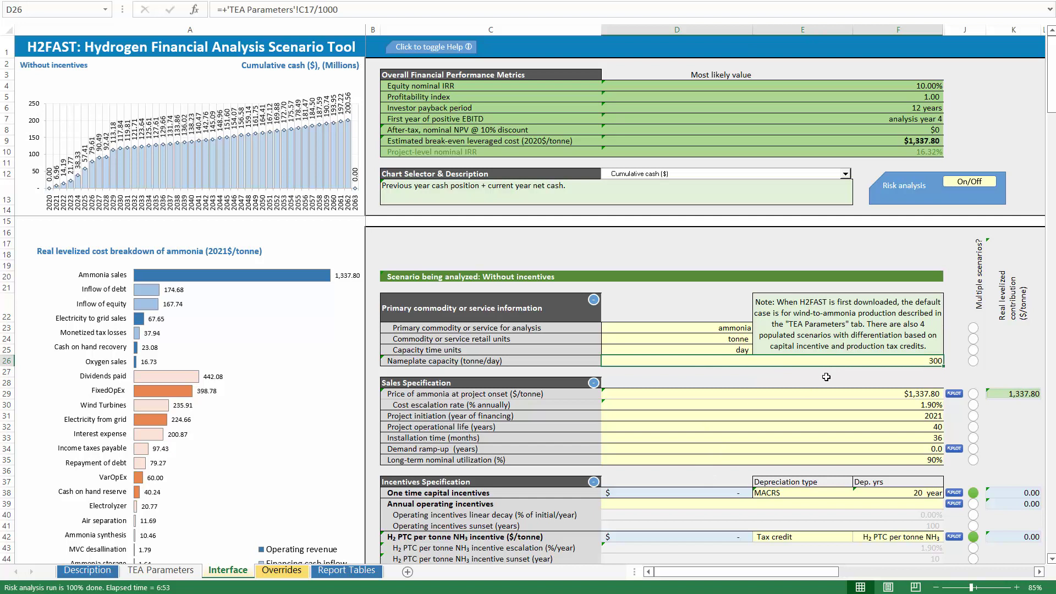
click(183, 567)
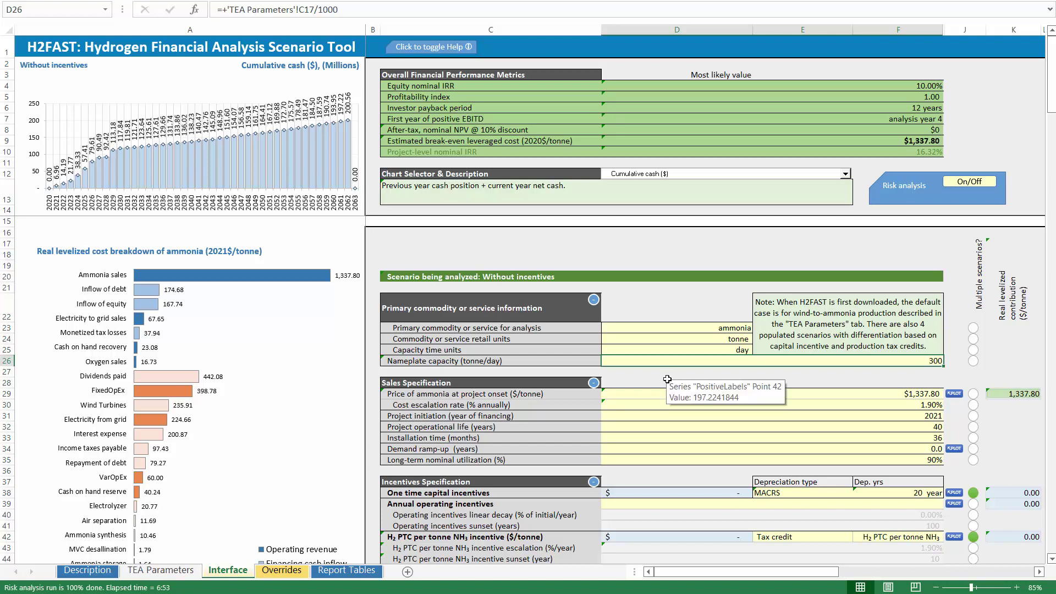
Step: Inspect the formula behind the ammonia price at project onset and the project-level nominal IRR in the performance metrics
click(812, 394)
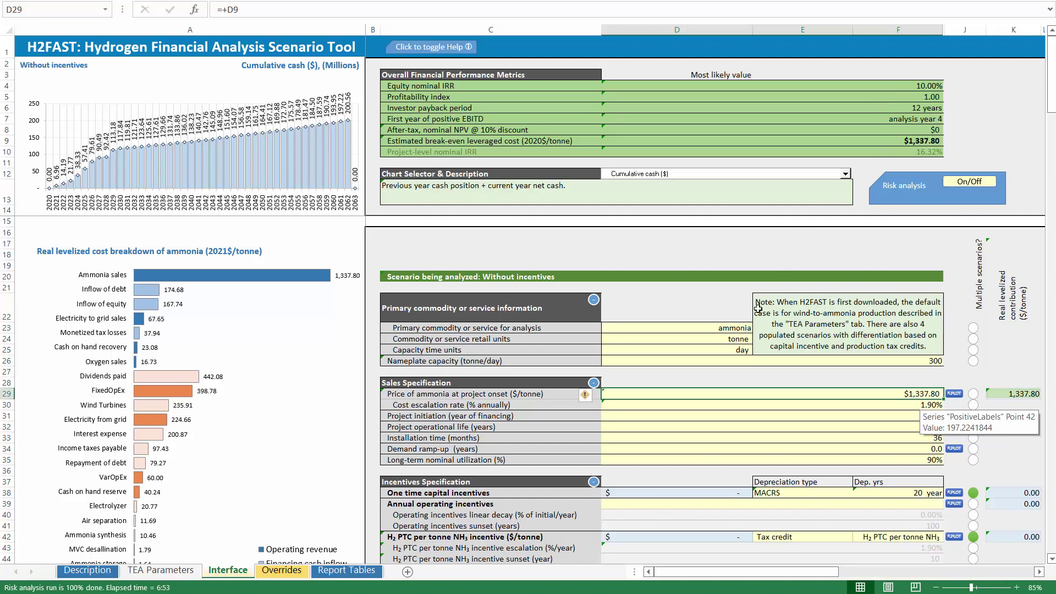
click(914, 152)
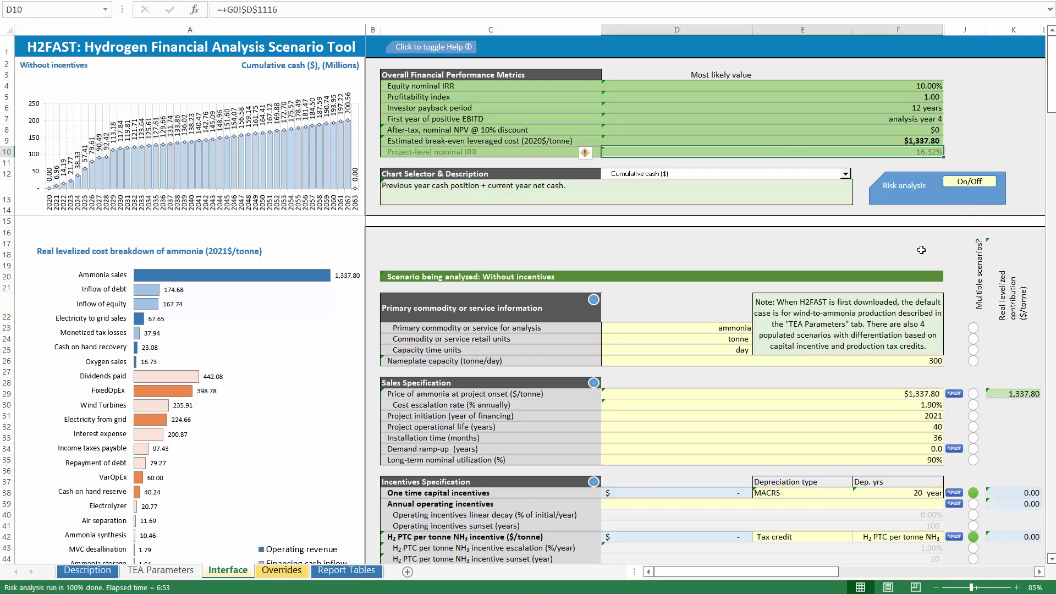
click(922, 250)
Step: Inspect the project operational life and installation time in the Sales Specification section
scroll(946, 346, down, 2)
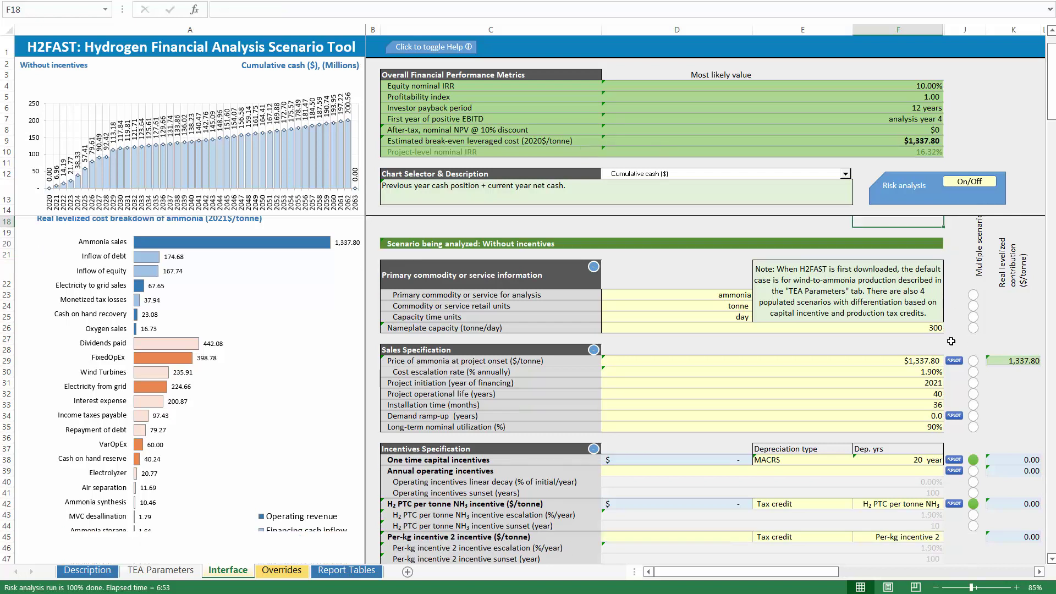
click(902, 361)
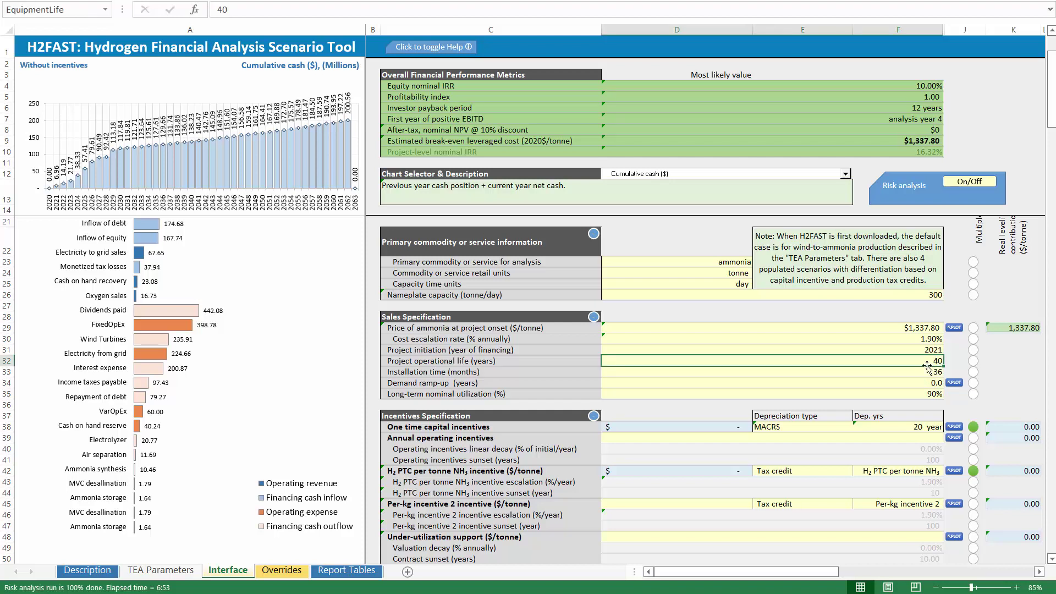
click(914, 373)
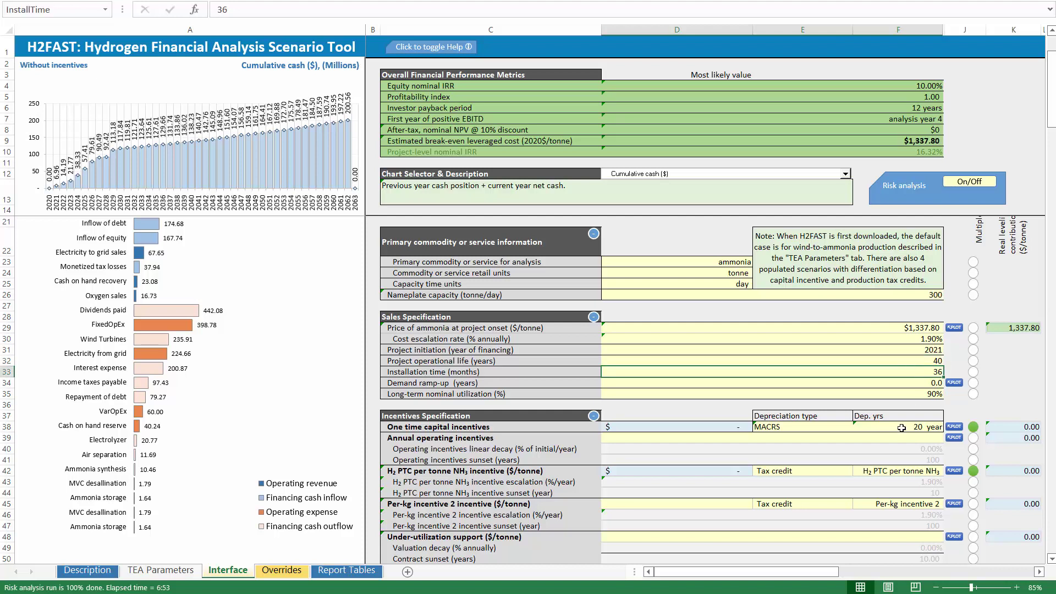
Step: Inspect the long-term nominal utilization, then review the Incentives Specification and CapEx Specification sections below it
click(913, 394)
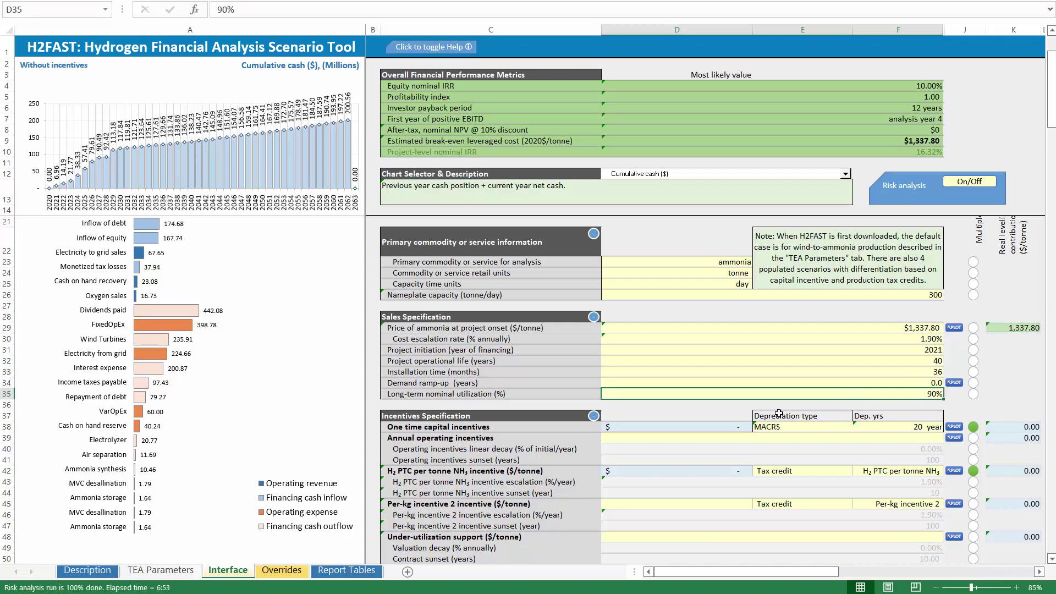
scroll(717, 400, down, 3)
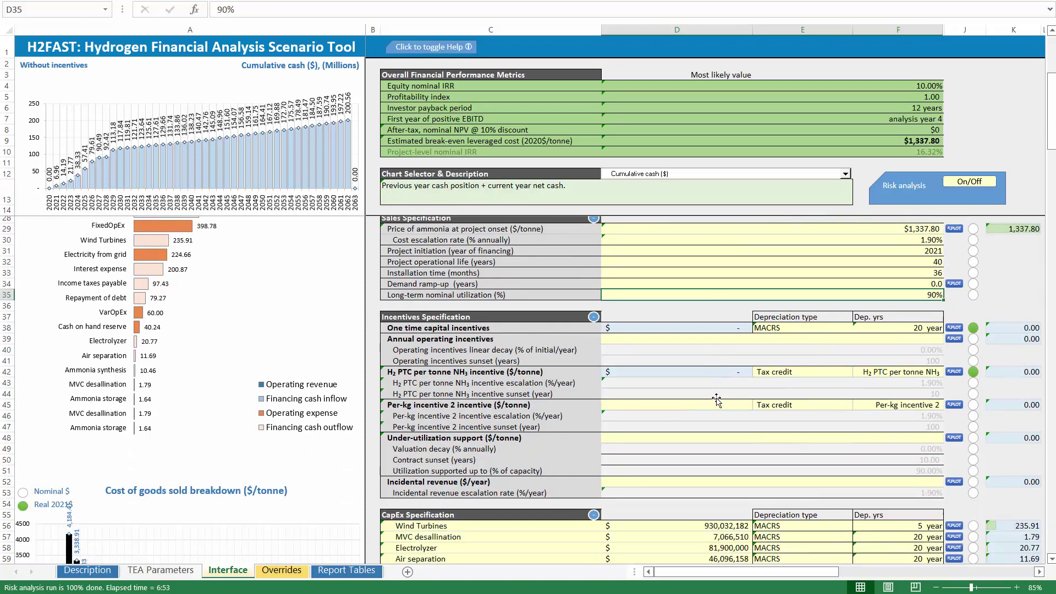
scroll(671, 372, down, 1)
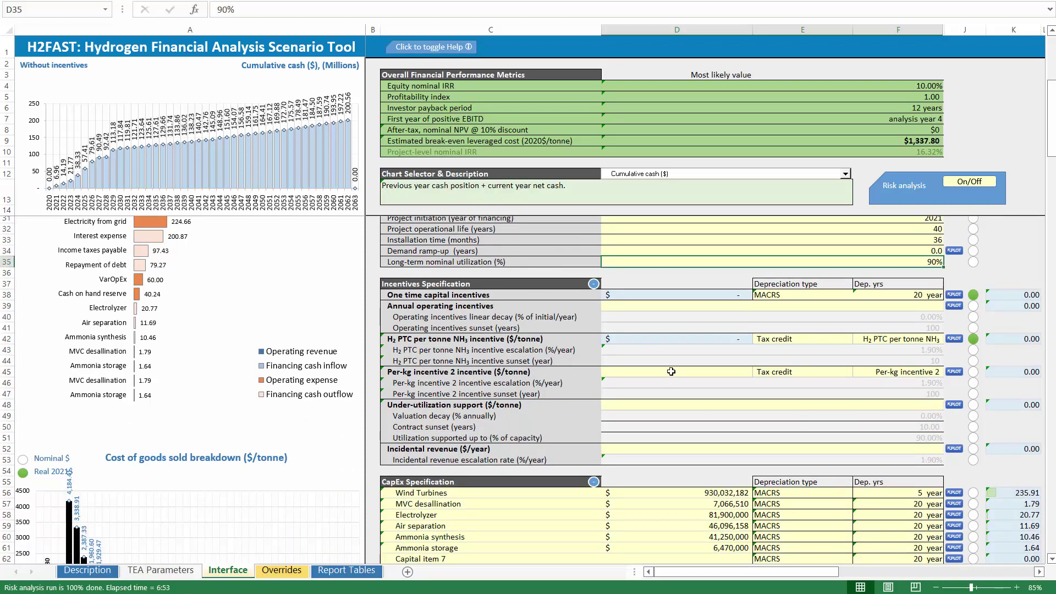
scroll(690, 311, down, 2)
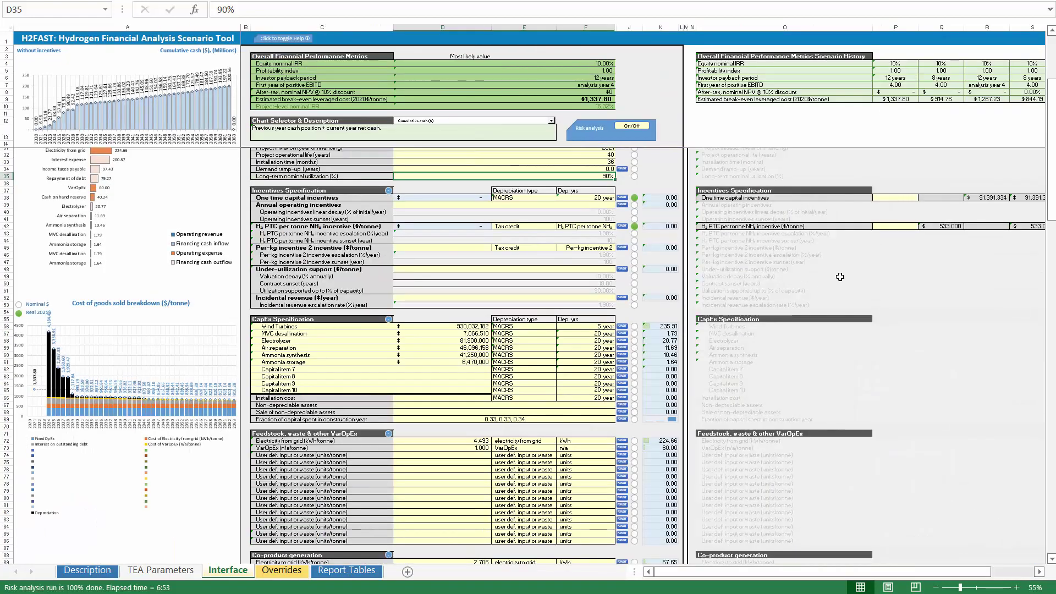
Step: Locate the Multi-Scenario Inputs block and highlight the four titled scenario columns from their titles down through the incentive rows
scroll(841, 277, up, 3)
scroll(813, 272, up, 3)
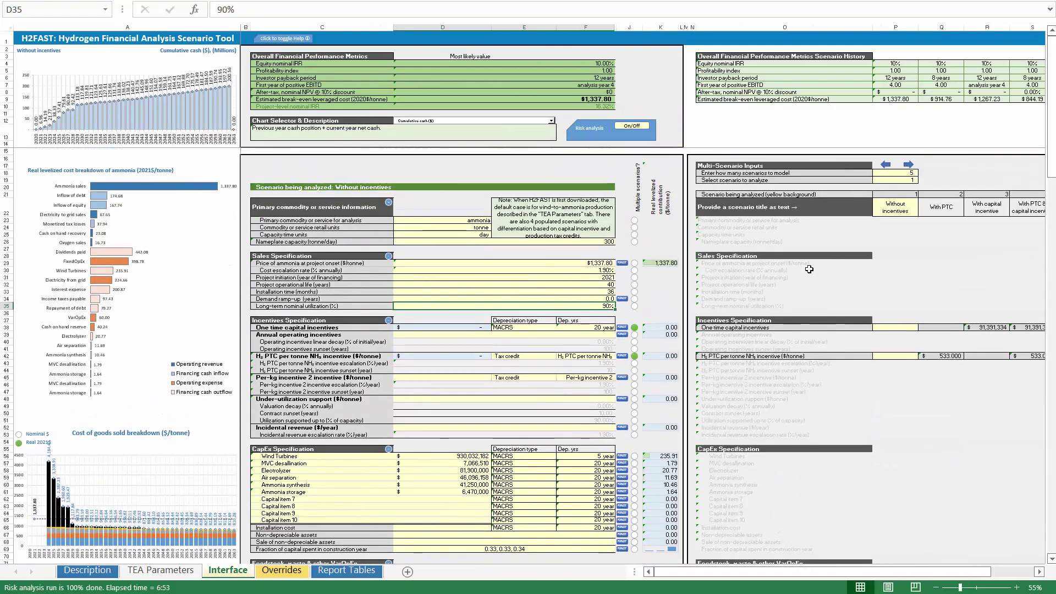
scroll(810, 269, down, 1)
click(651, 164)
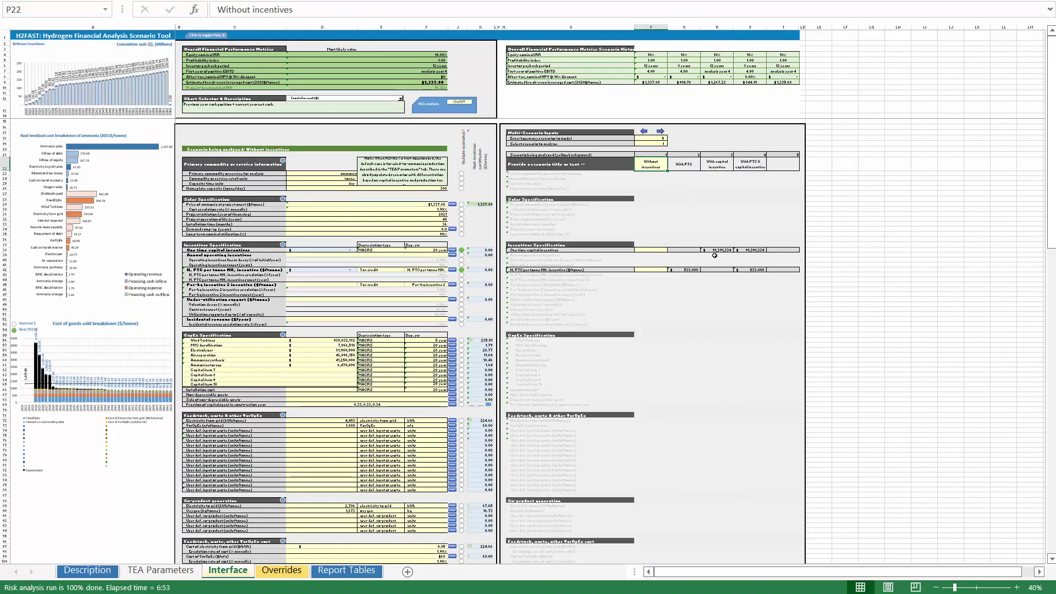
drag(651, 164, 765, 306)
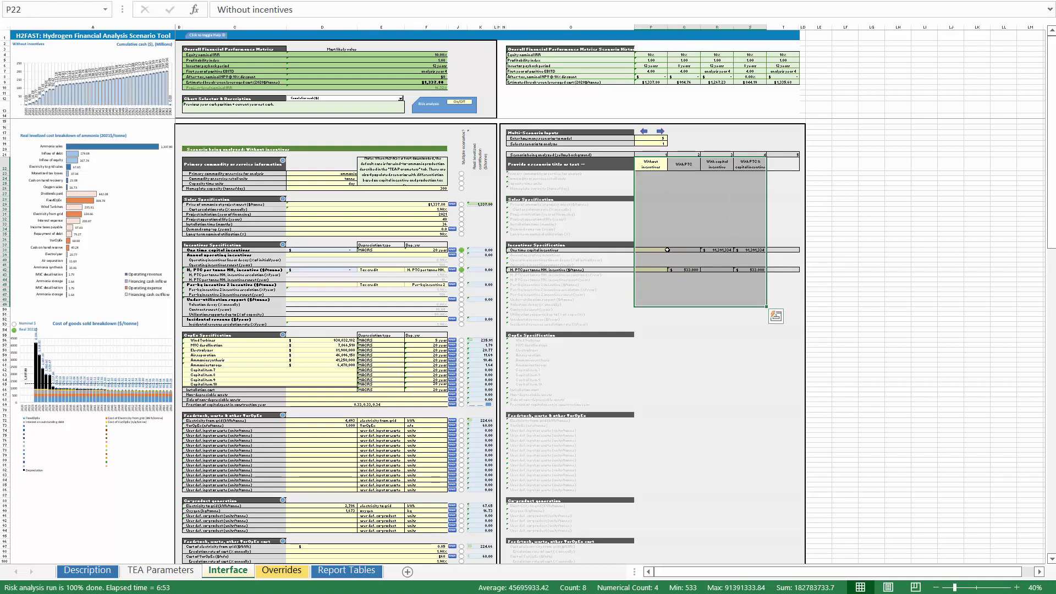
Step: Examine the one time capital incentives row across the scenario columns, from With PTC through scenario 5
click(671, 250)
scroll(705, 279, up, 2)
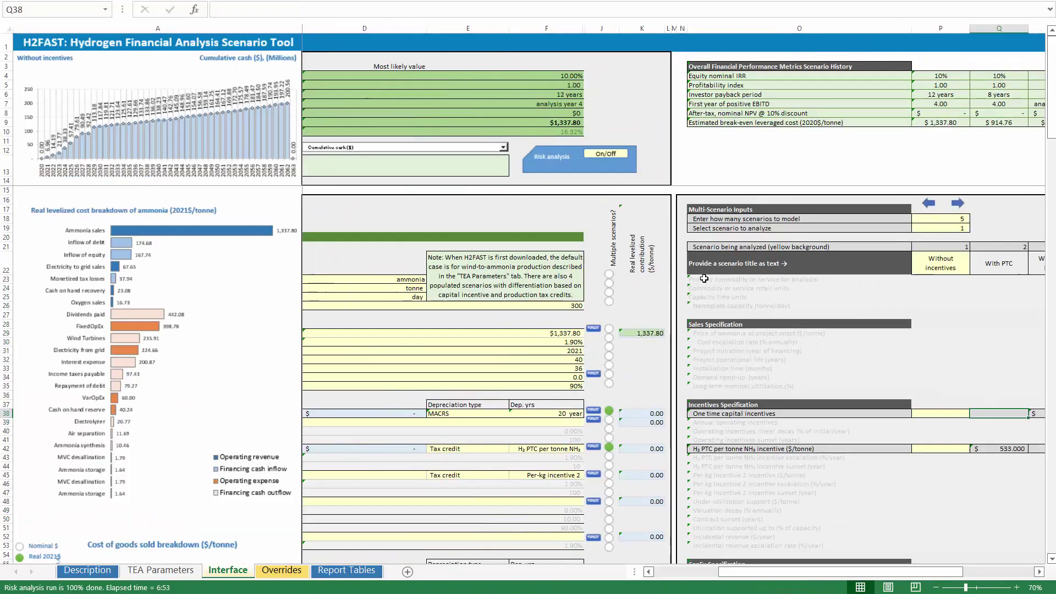
key(Right)
key(Right)
key(Right)
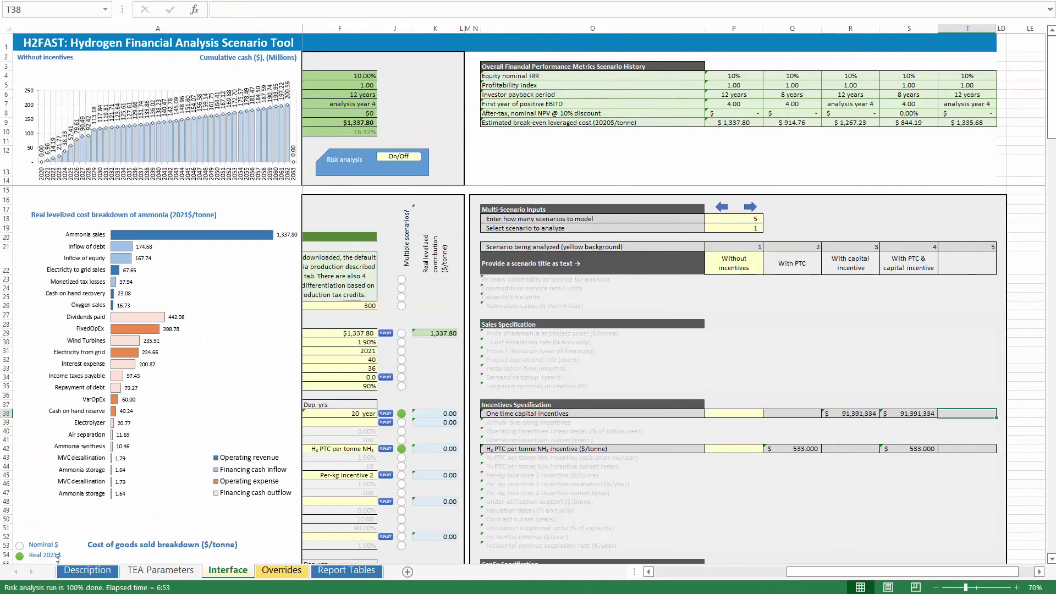
Step: Highlight the Without incentives, With PTC, With capital incentive, and With PTC & capital incentive columns one at a time to compare their inputs
drag(721, 264, 723, 507)
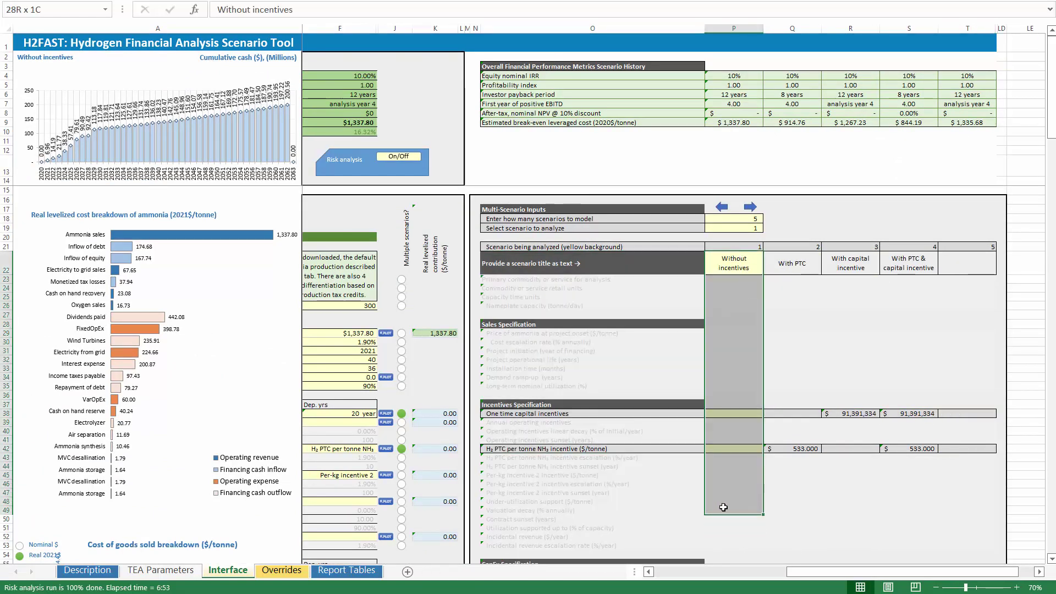
drag(803, 267, 790, 529)
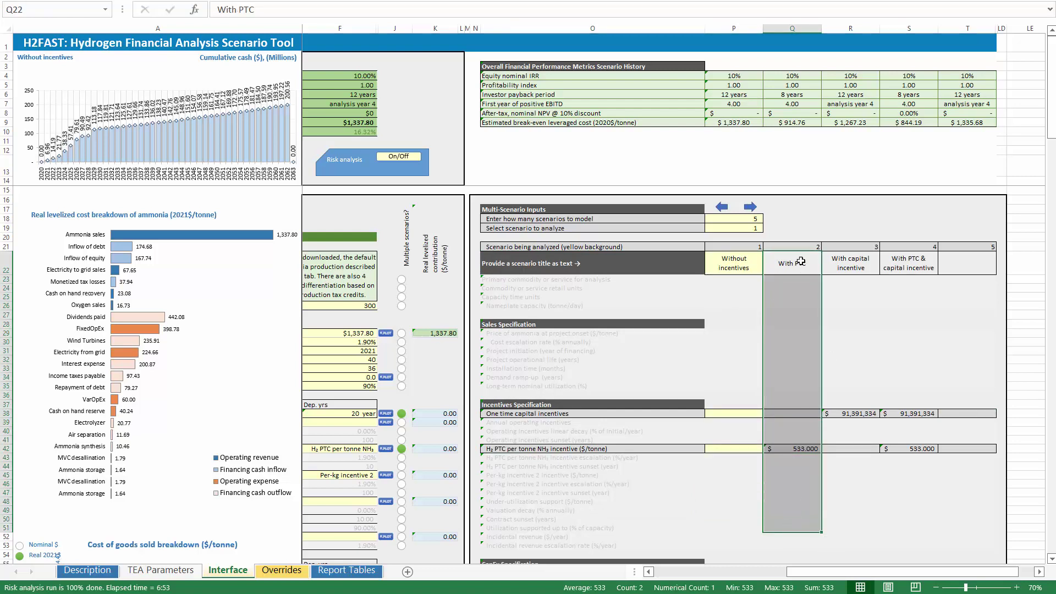
drag(852, 279, 856, 439)
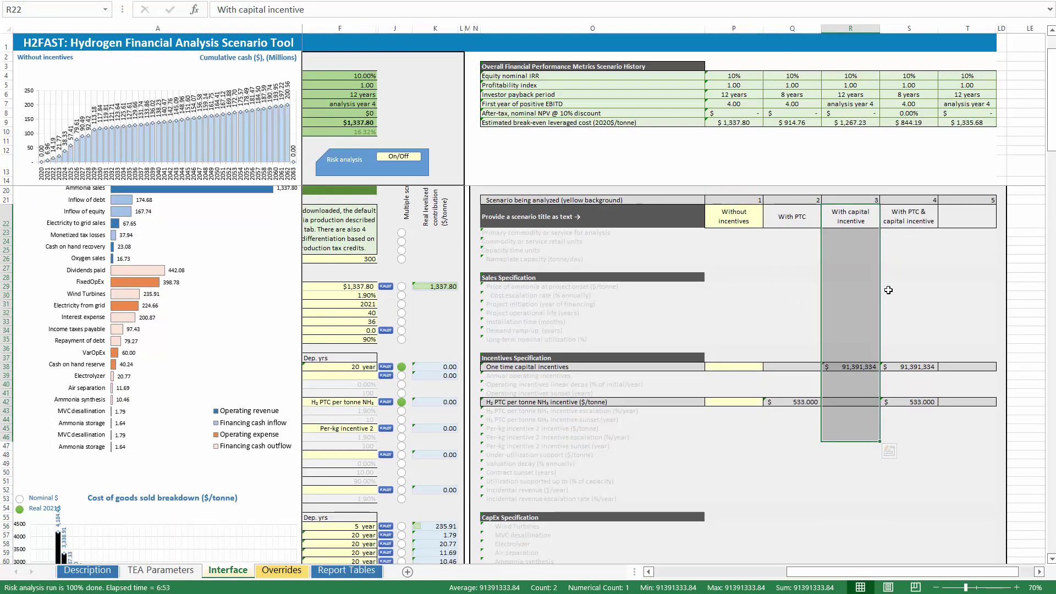
drag(908, 215, 935, 482)
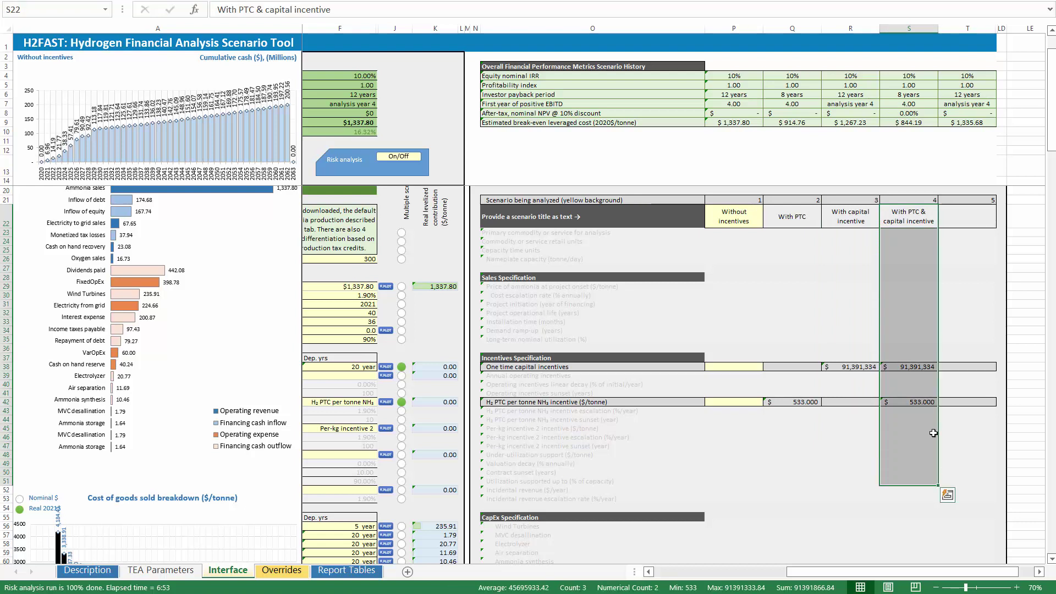
Step: Inspect the formula behind the H₂ PTC per tonne NH₃ incentive in the With PTC scenario
click(793, 402)
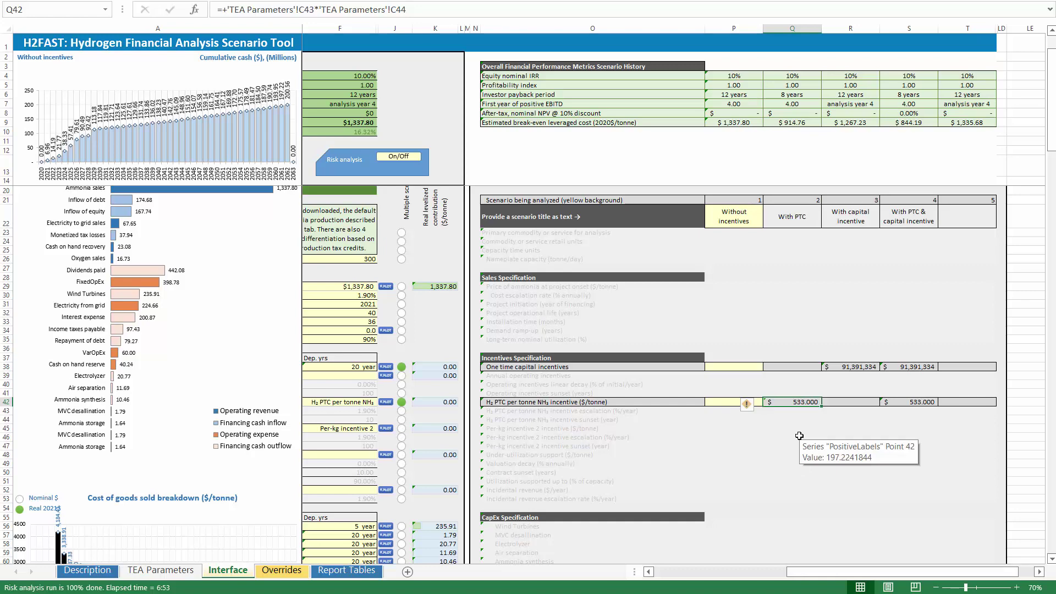
scroll(800, 436, up, 1)
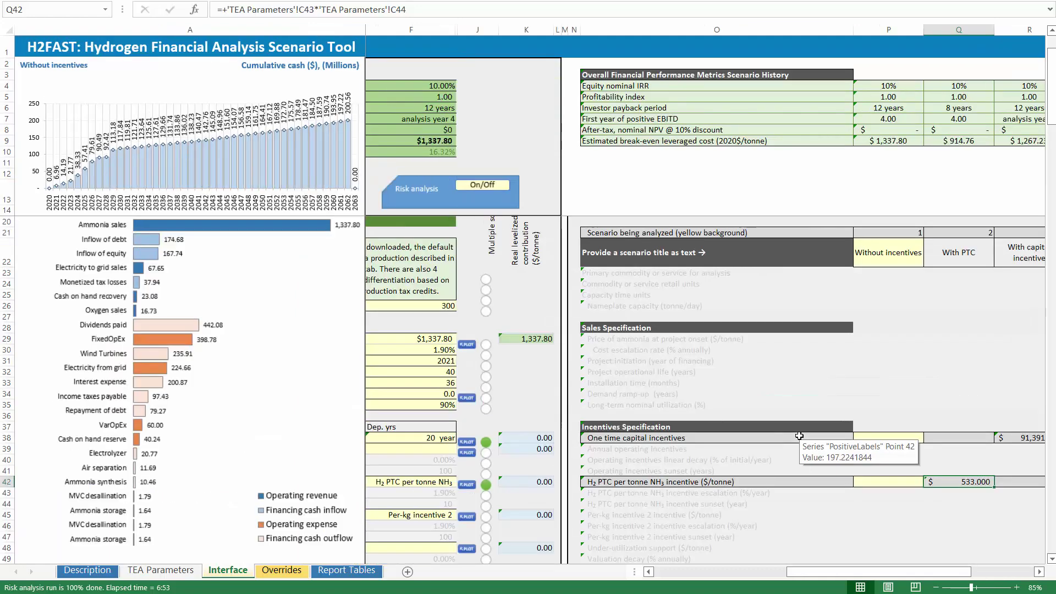
click(947, 370)
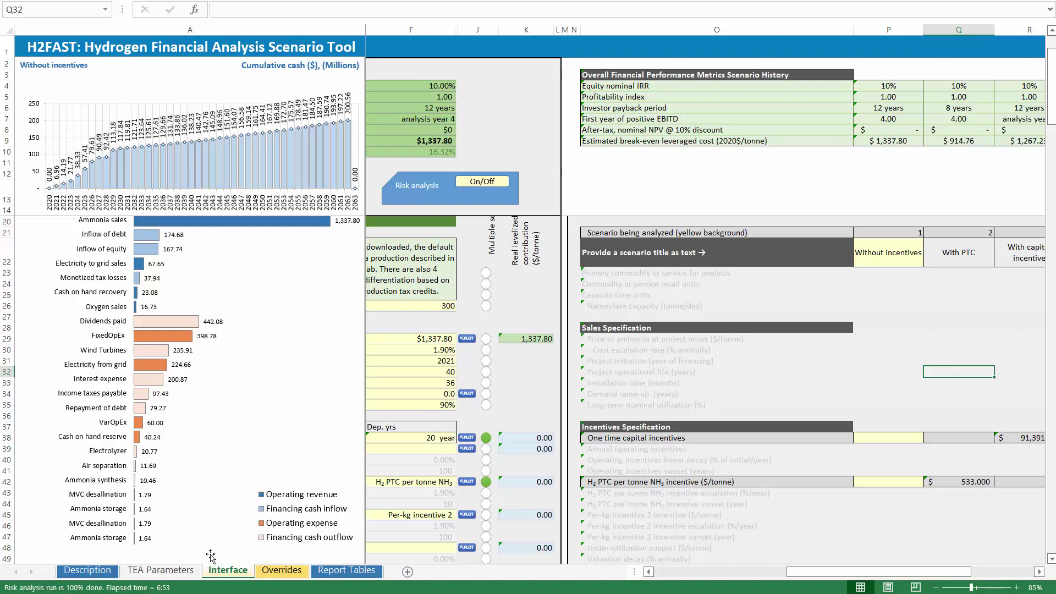
click(964, 484)
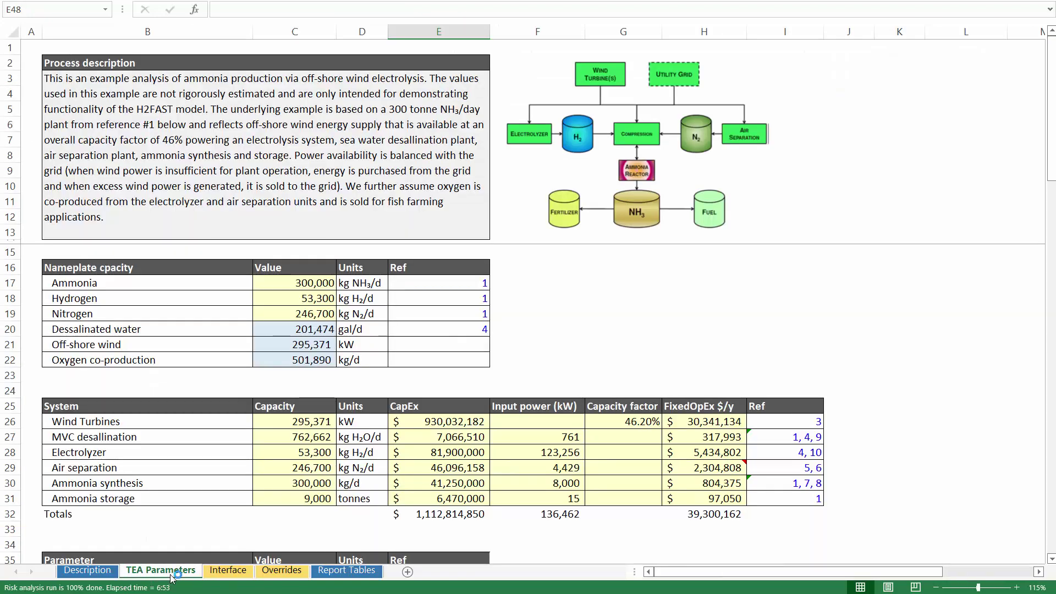
Step: Check the formula for H₂ produced per tonne NH₃ in the TEA Parameters sheet's parameter table
click(172, 573)
scroll(383, 415, down, 4)
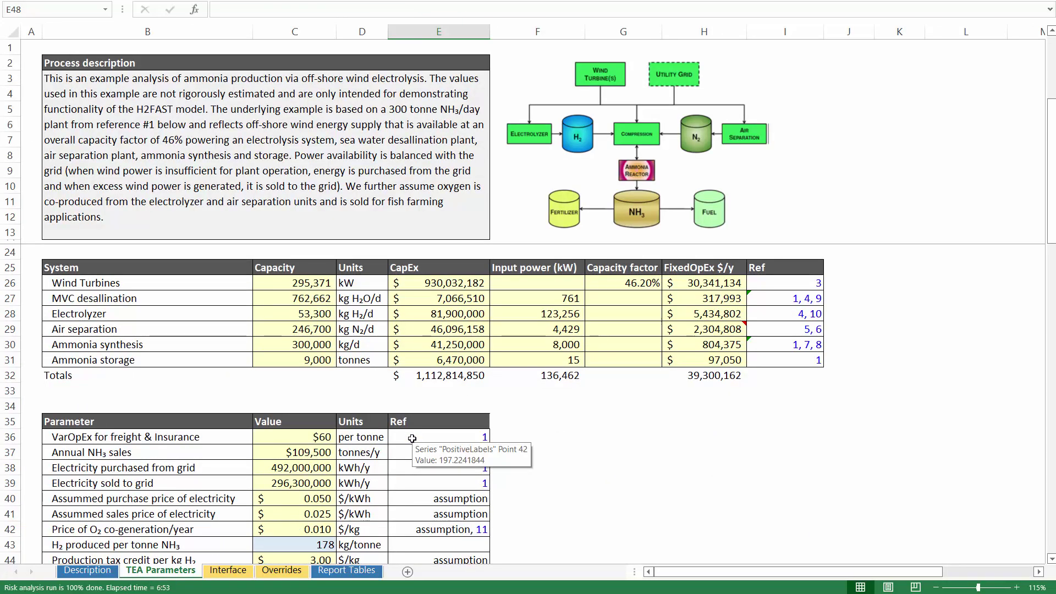
click(565, 490)
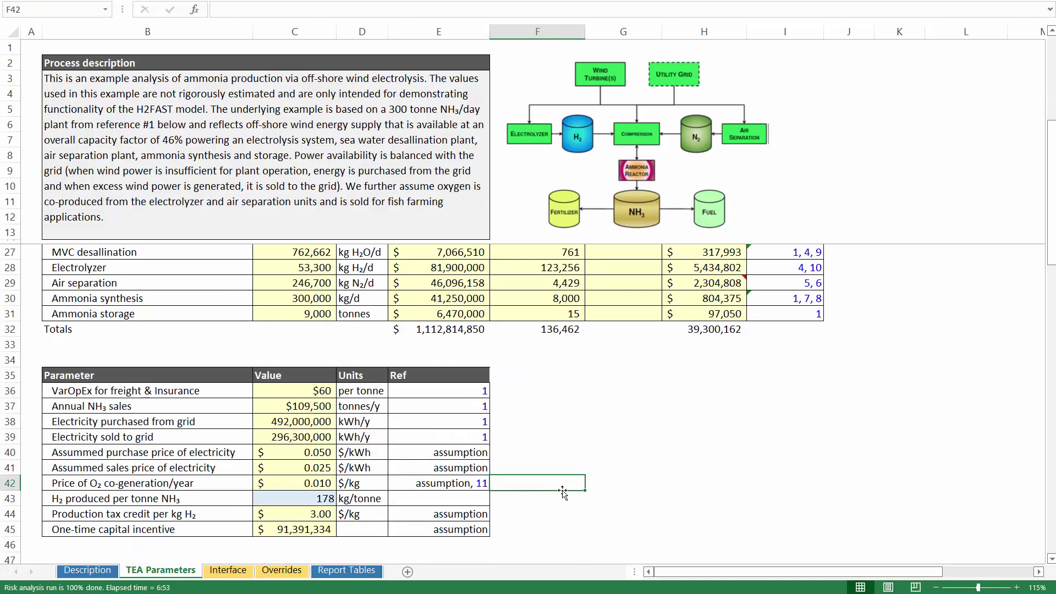
drag(187, 504, 298, 501)
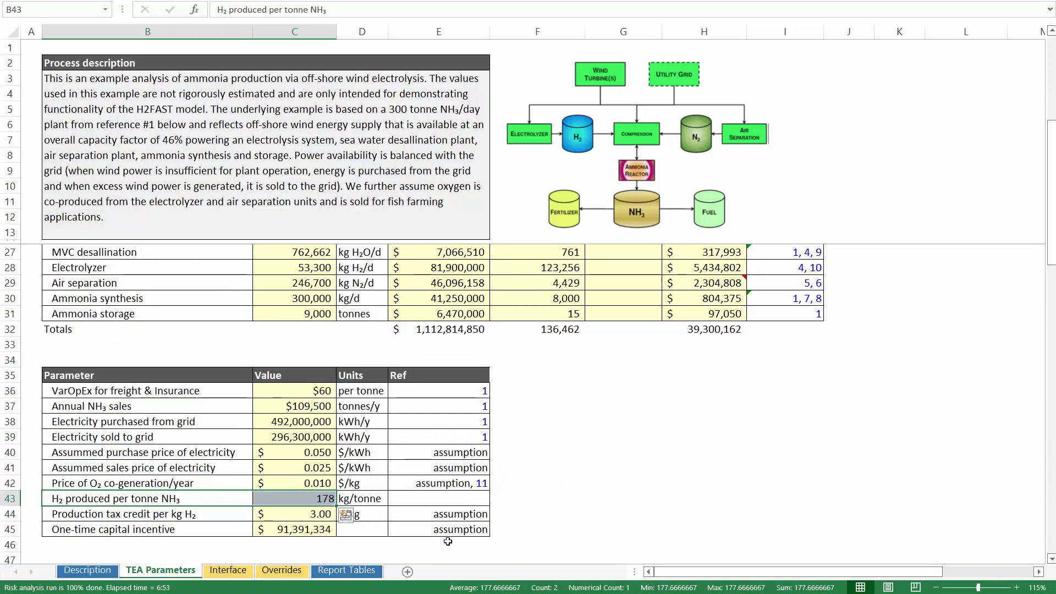
click(306, 498)
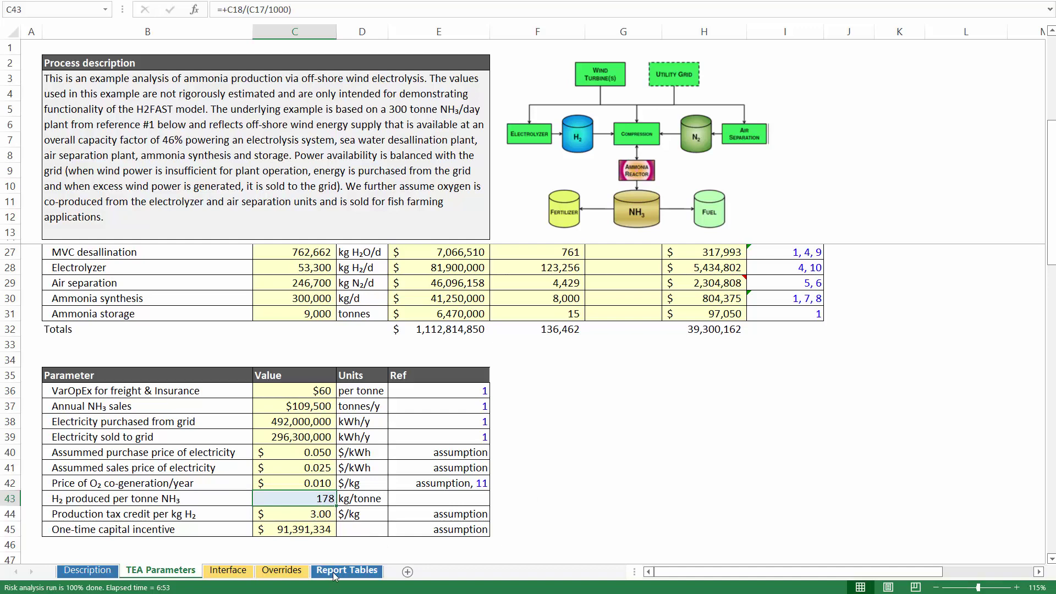
Step: Return to the Interface sheet and examine the H₂ PTC per tonne NH₃ incentive across the first three scenarios
click(244, 574)
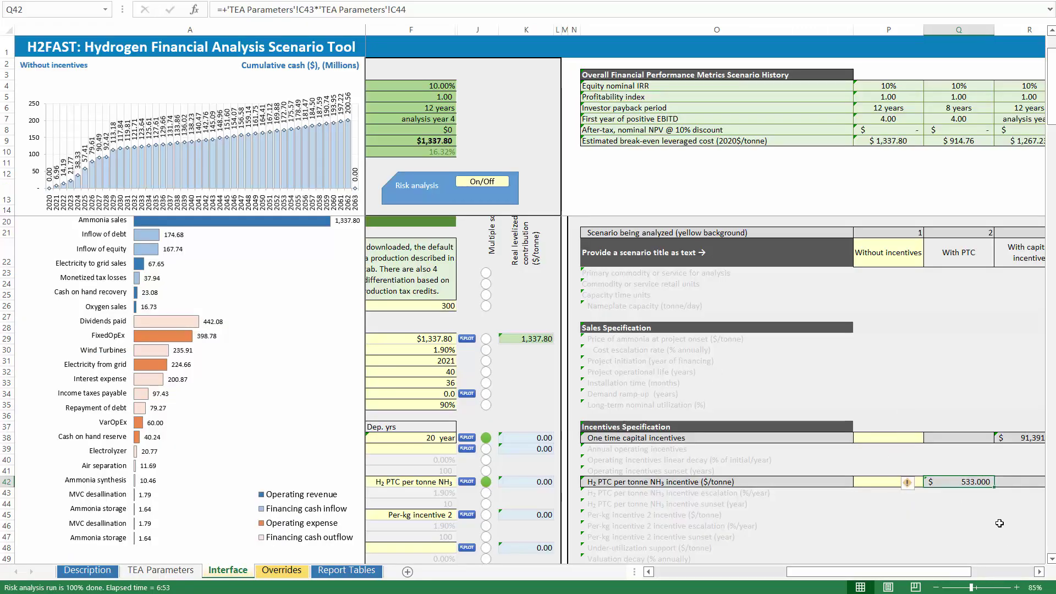
click(969, 491)
click(970, 483)
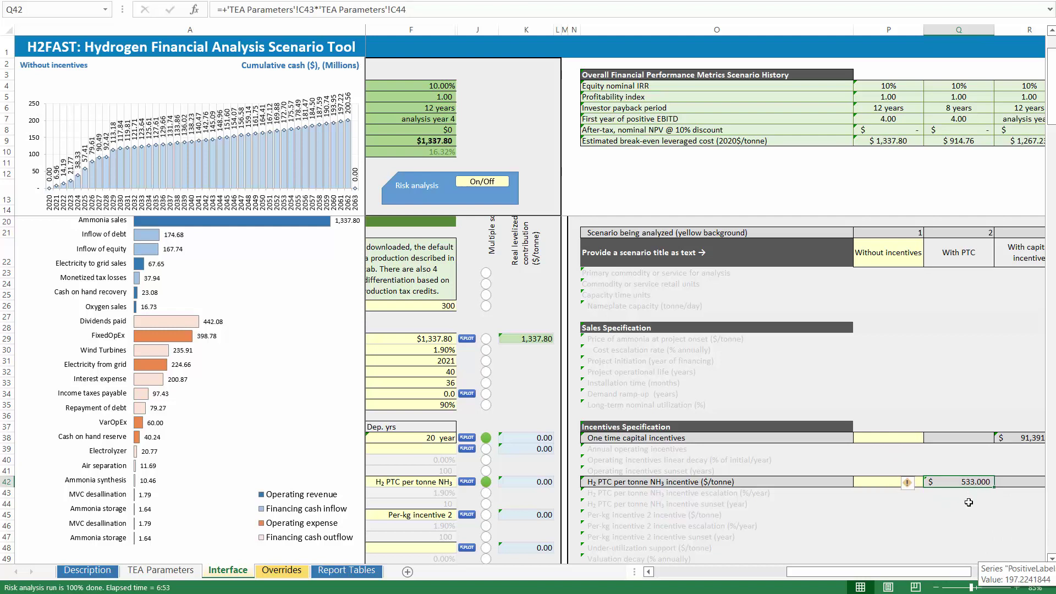
key(Right)
key(Right)
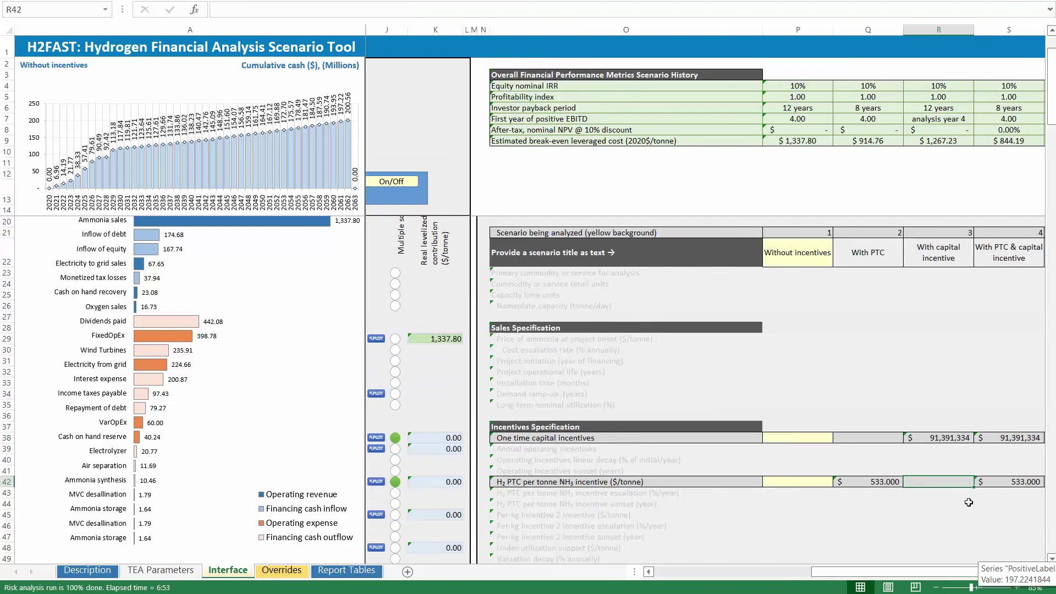
key(Left)
key(Left)
key(Left)
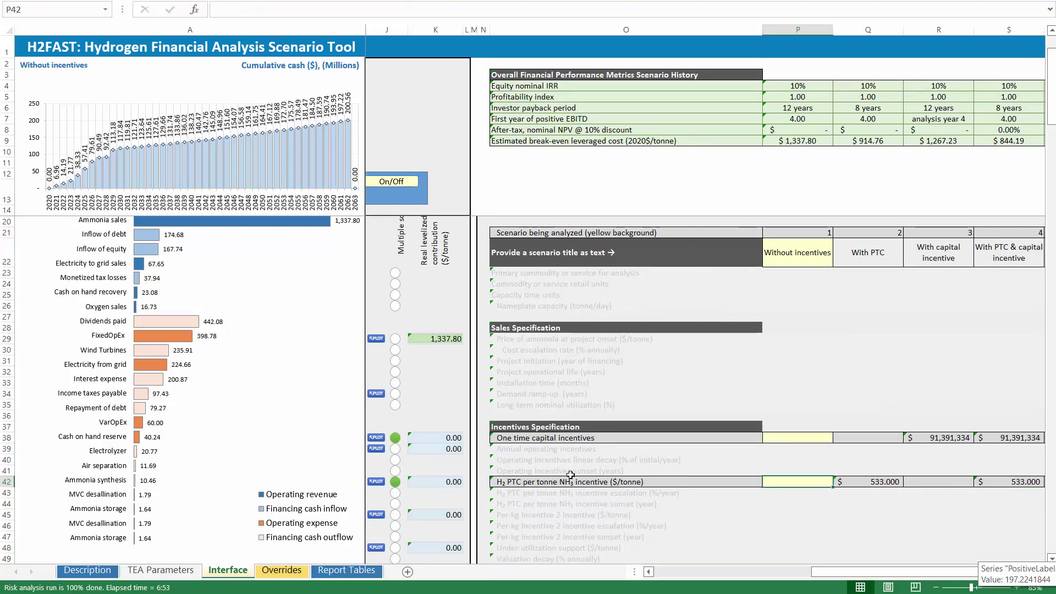
click(861, 485)
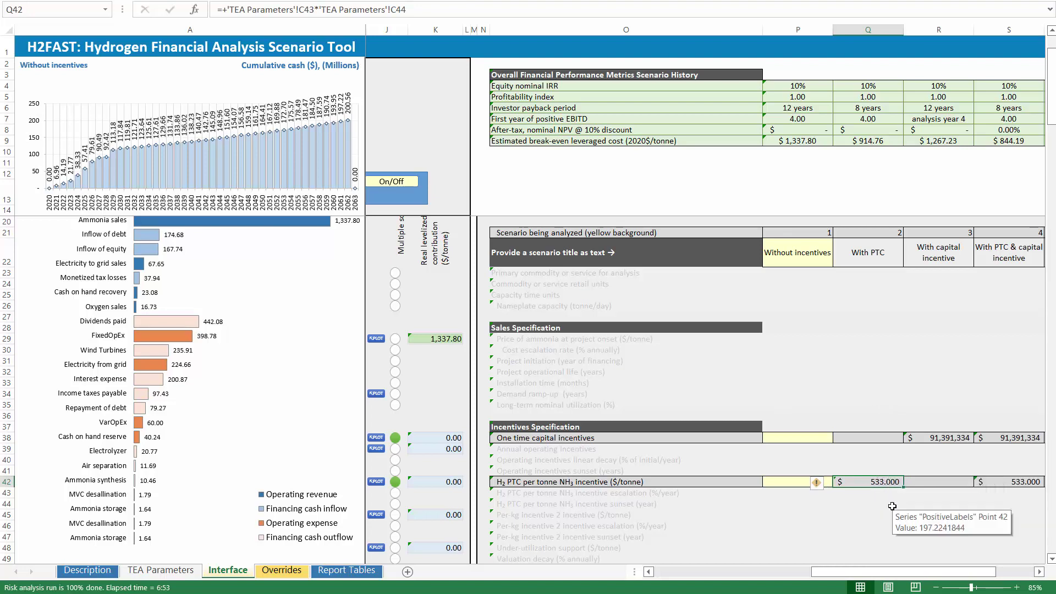
Step: Compare the one time capital incentive and H₂ PTC entries across the scenarios that use them, including the combined one
key(Right)
key(Right)
key(Right)
key(Right)
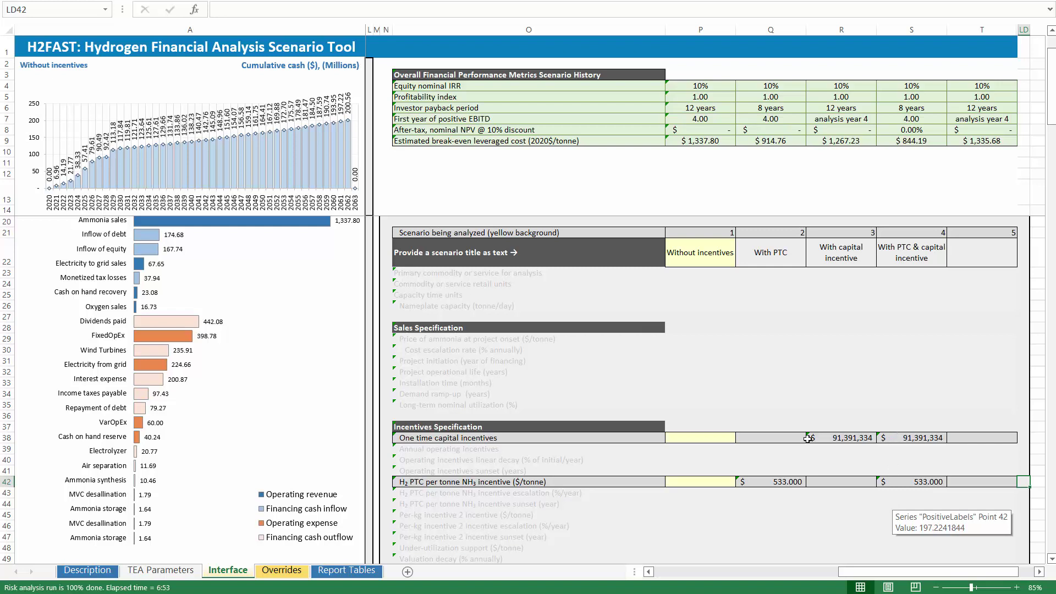
click(923, 439)
drag(846, 440, 902, 439)
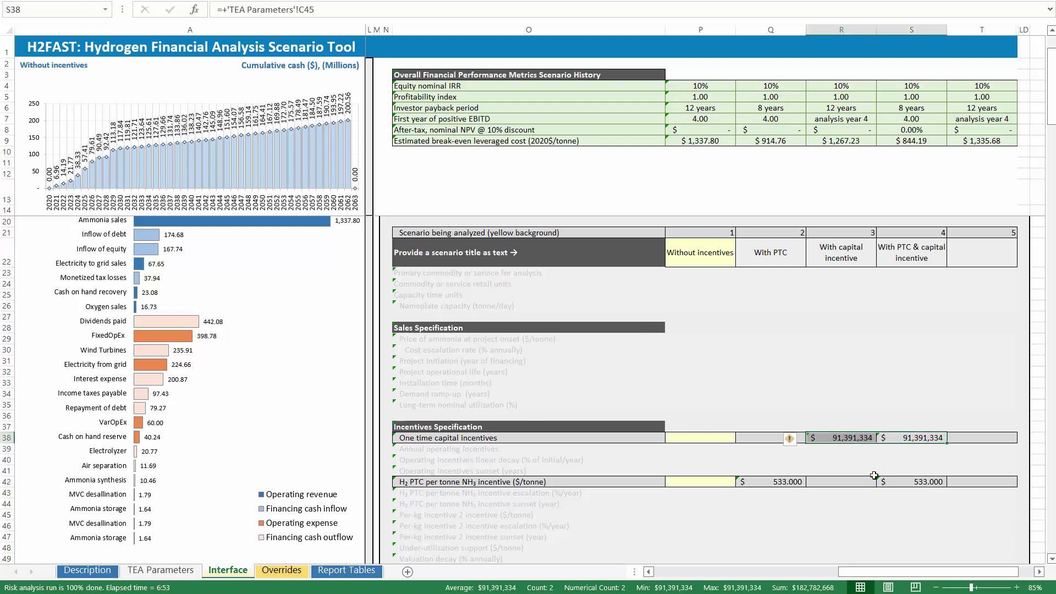
click(930, 482)
drag(857, 476, 776, 482)
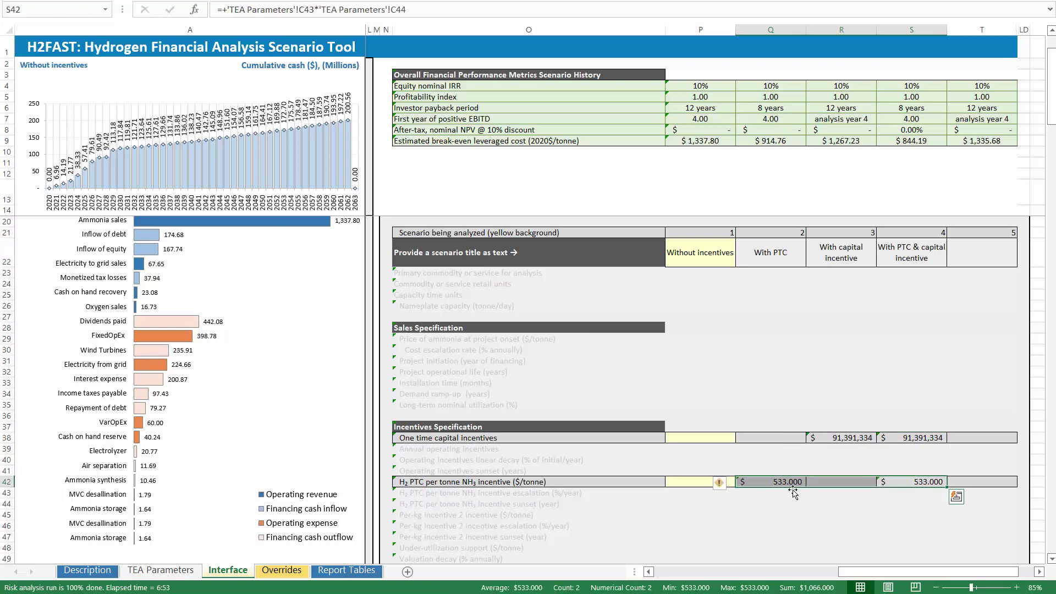
Step: Compare the estimated break-even leveraged cost of the four titled scenarios in the metrics scenario history
drag(707, 141, 902, 141)
drag(703, 140, 904, 140)
click(692, 173)
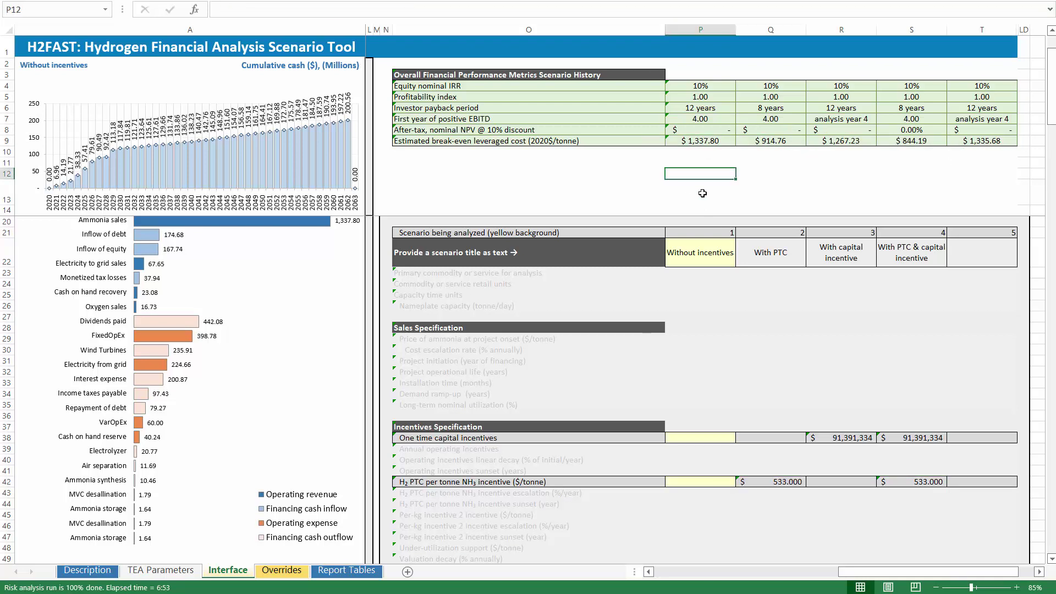
Step: Switch the analyzed scenario to With PTC and on to With capital incentive, step back once, and advance to With capital incentive again
click(417, 209)
key(Down)
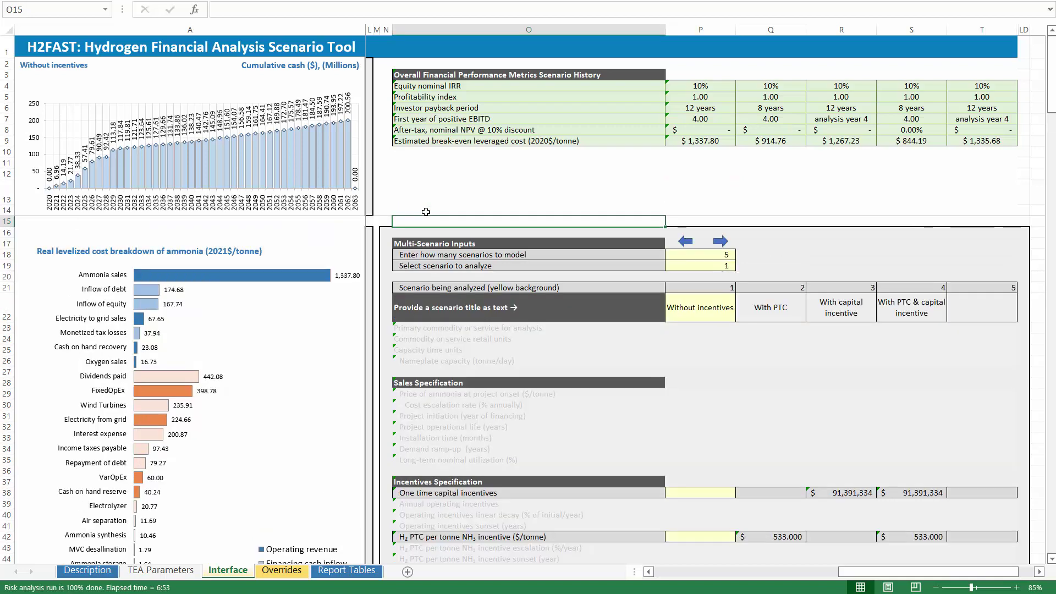
key(Left)
key(Left)
key(Left)
key(Left)
key(Left)
key(Left)
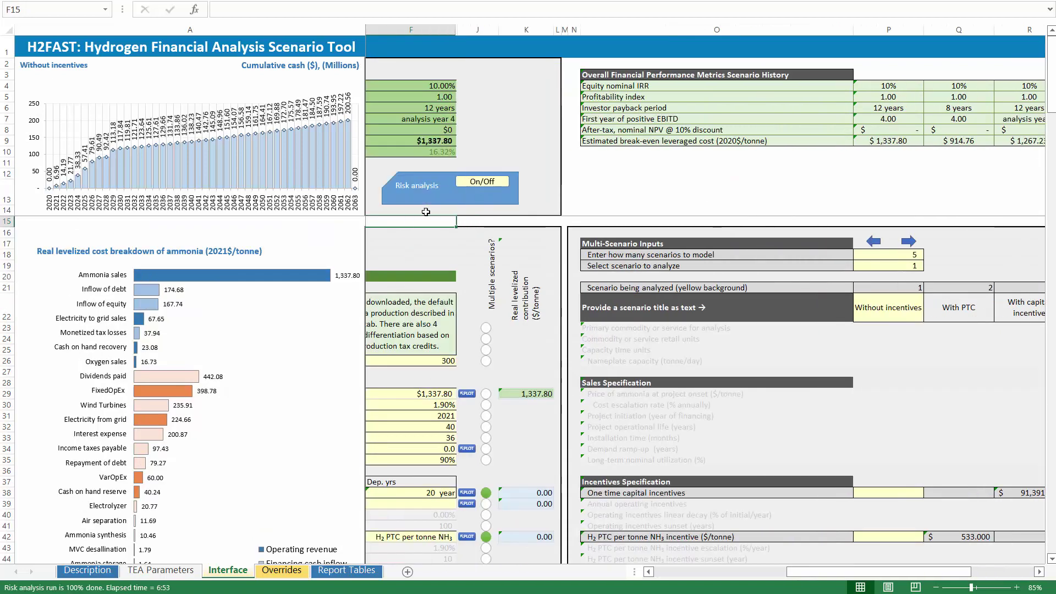
click(908, 241)
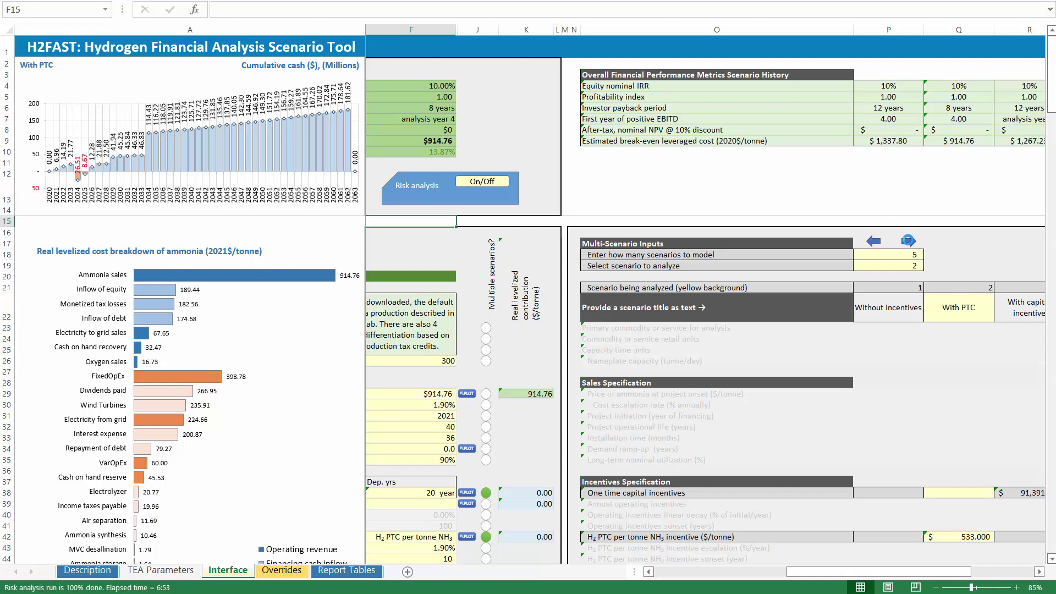
click(908, 240)
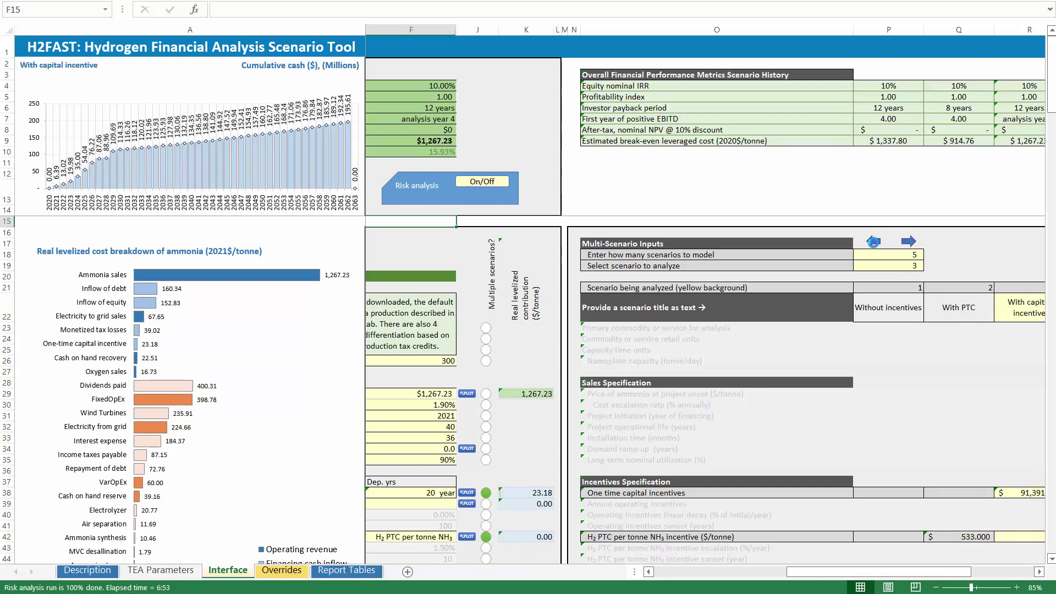
click(874, 241)
click(909, 241)
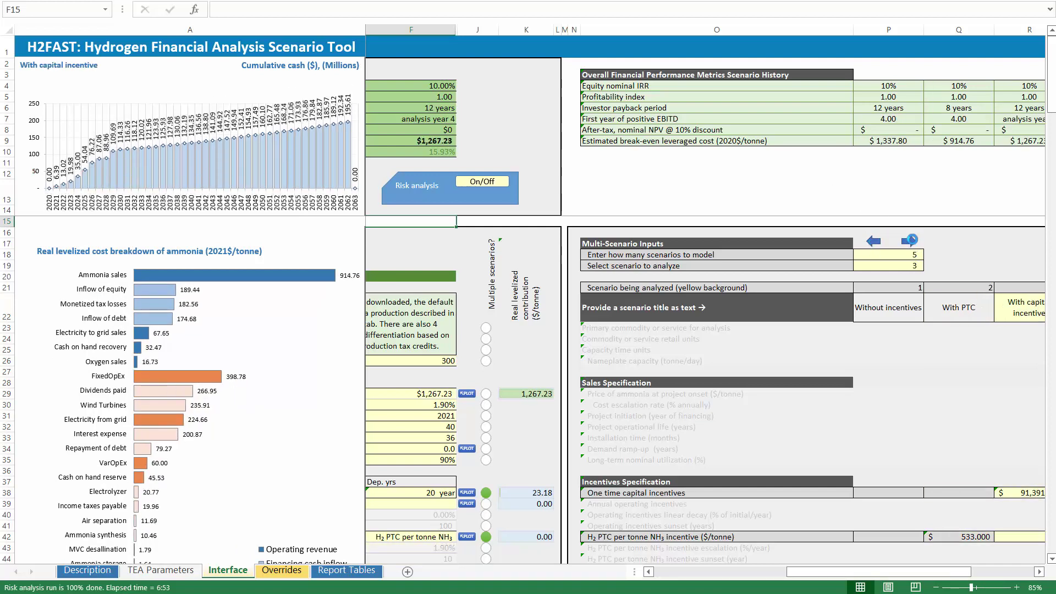
Step: Advance the analyzed scenario to With PTC & capital incentive, and step back through the scenarios to Without incentives
click(909, 241)
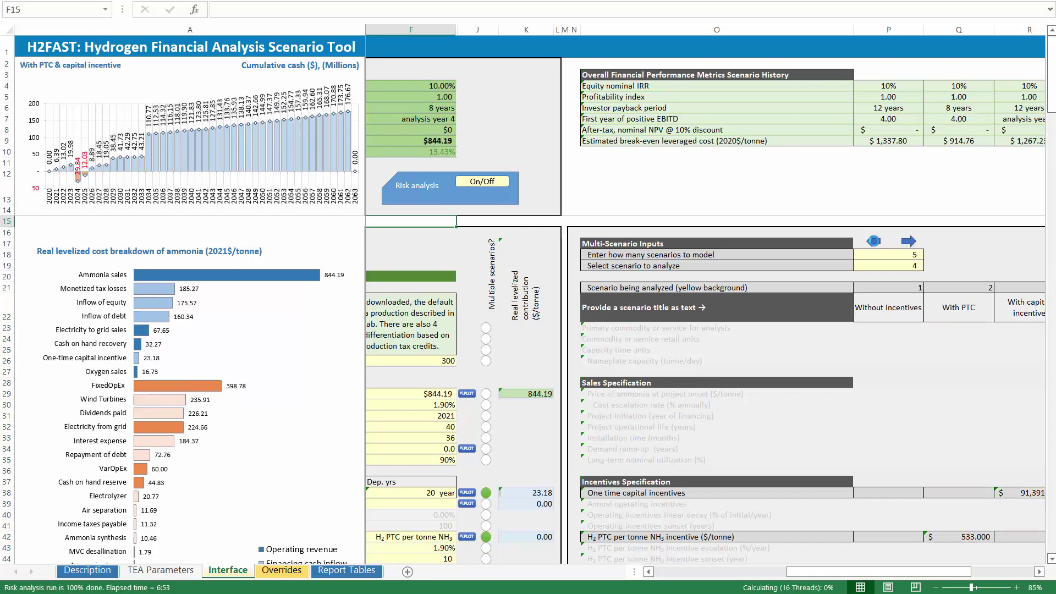
click(874, 241)
click(874, 242)
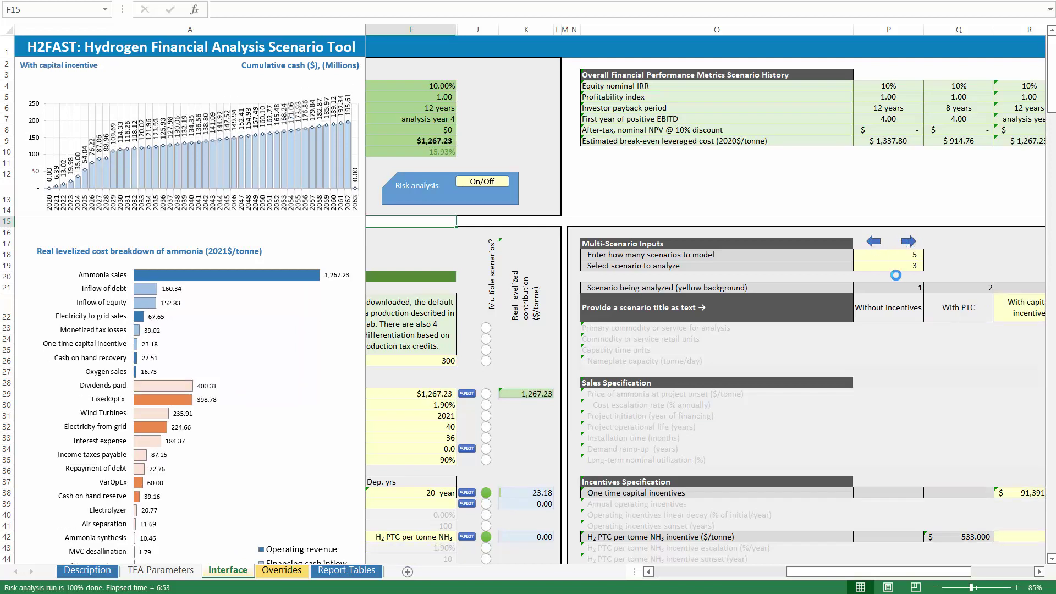
click(874, 245)
click(532, 223)
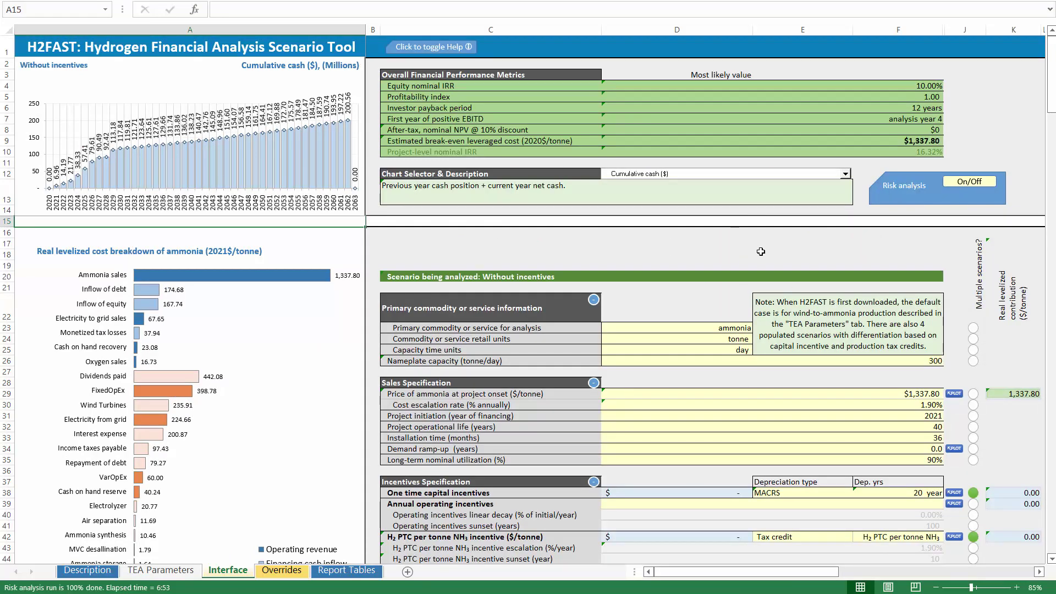
Step: Examine the CapEx Specification items from Wind Turbines to Ammonia storage and how their names and costs link to TEA Parameters
scroll(761, 251, down, 12)
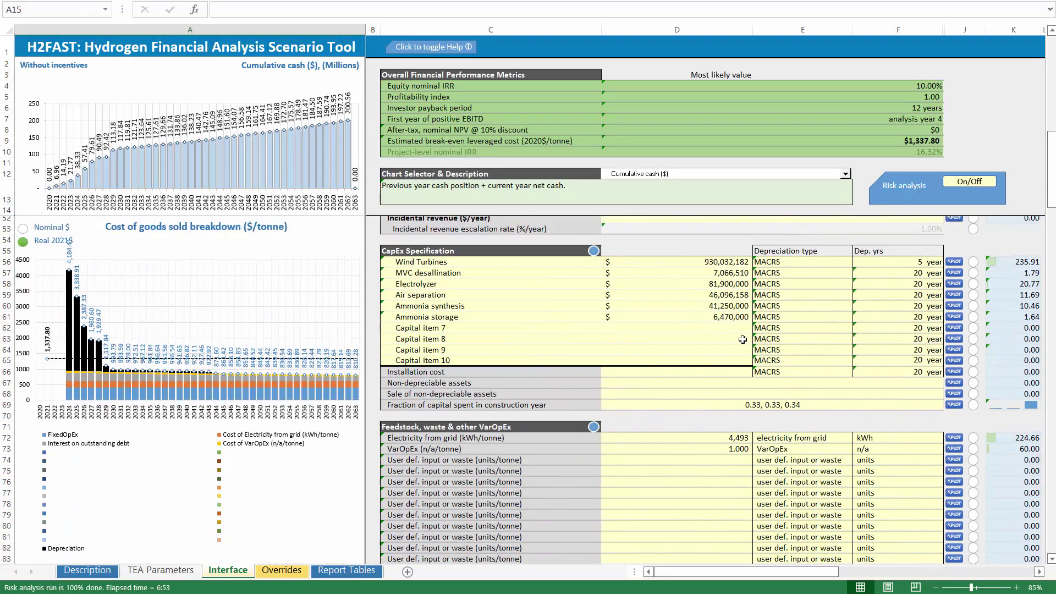
drag(397, 263, 840, 333)
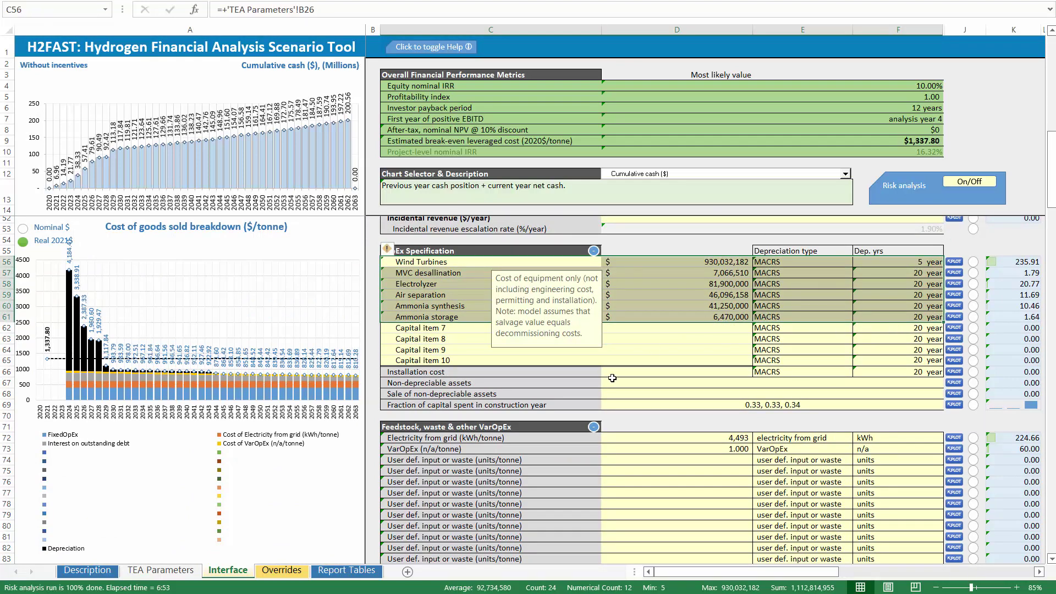
click(418, 263)
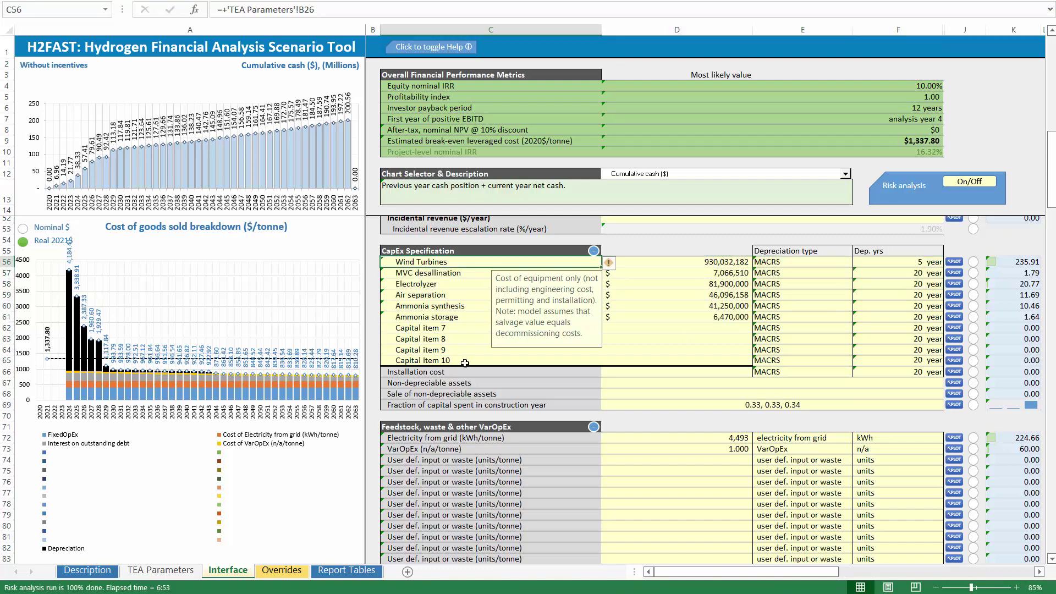
click(450, 272)
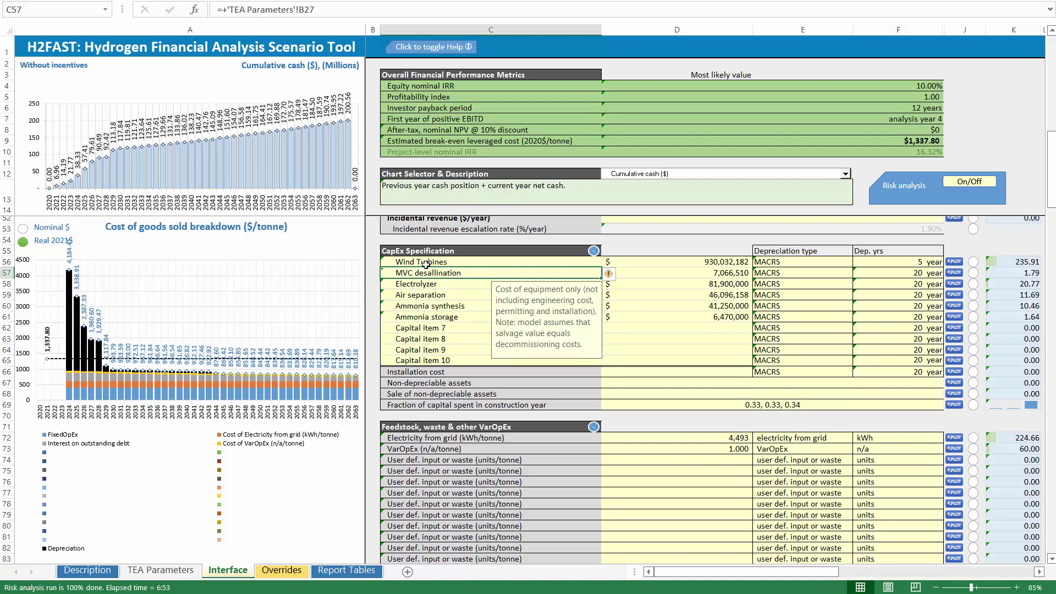
drag(425, 263, 428, 314)
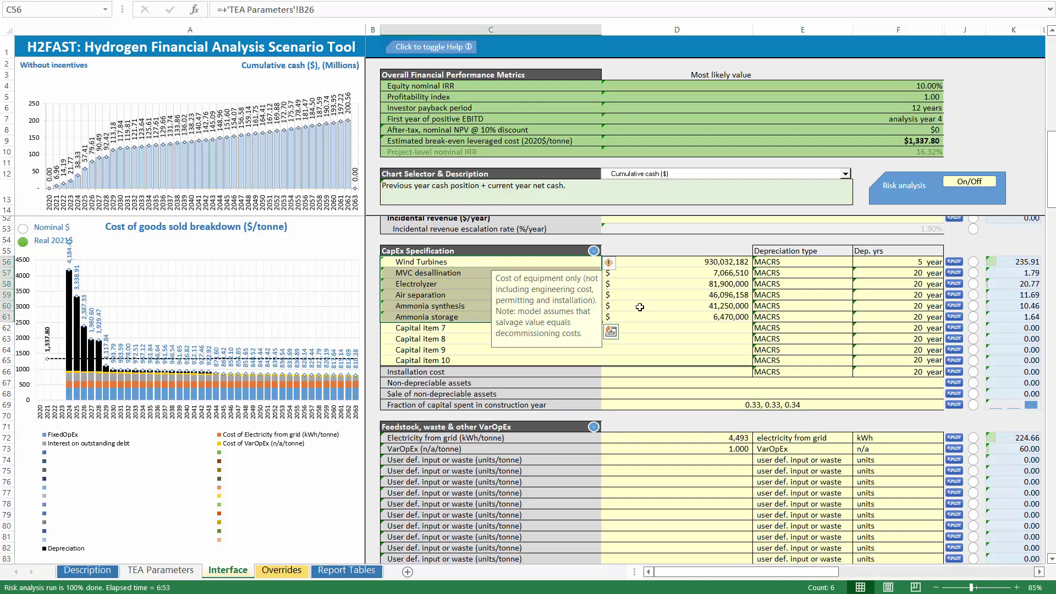
click(720, 317)
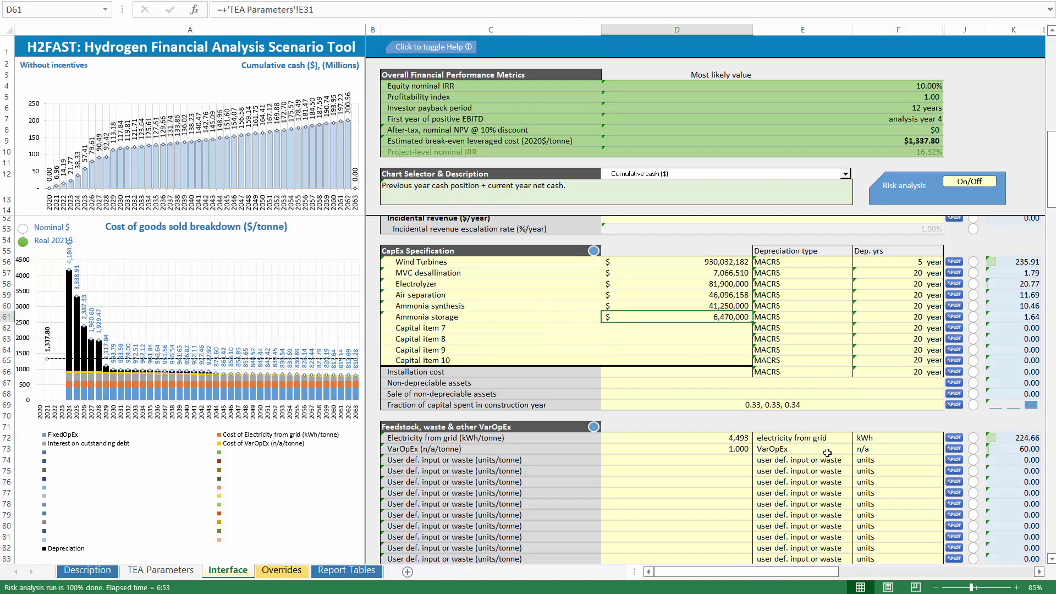
Step: Compare the depreciation type and years of Wind Turbines with those of MVC desallination and Electrolyzer
drag(905, 262, 806, 263)
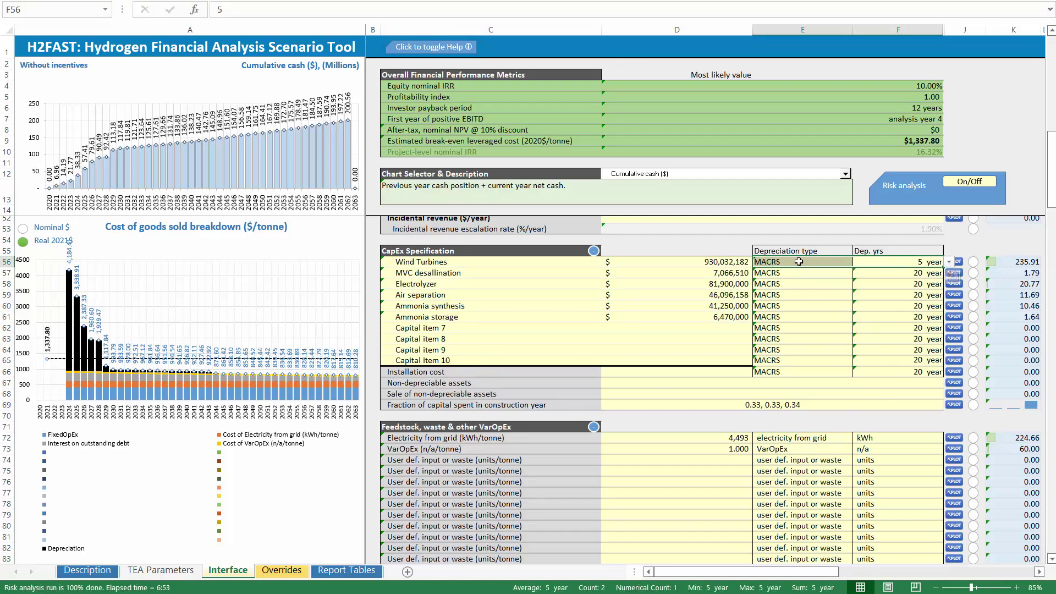
drag(799, 262, 875, 274)
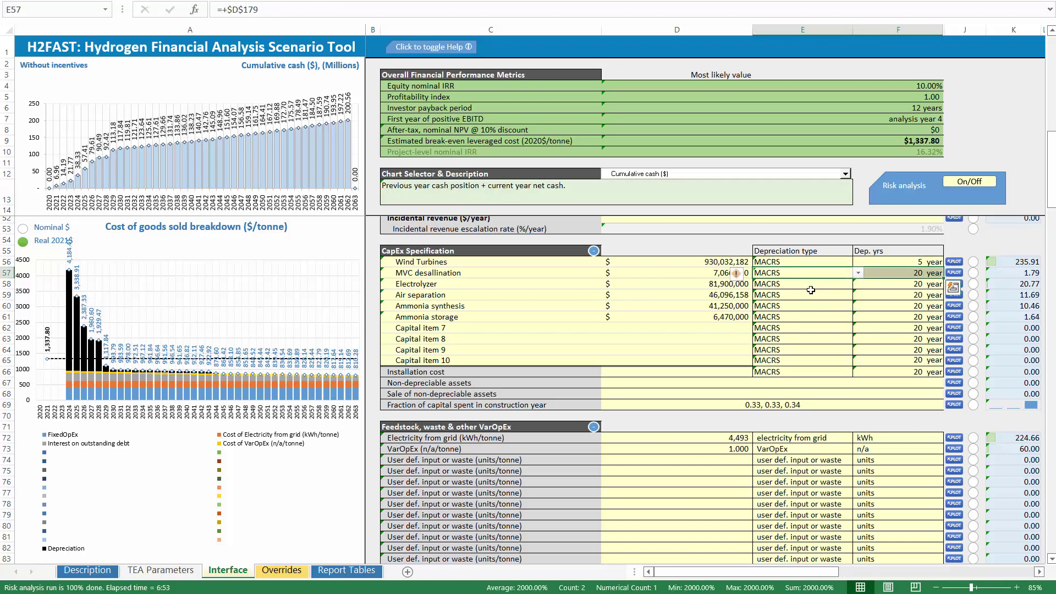
drag(813, 286, 896, 287)
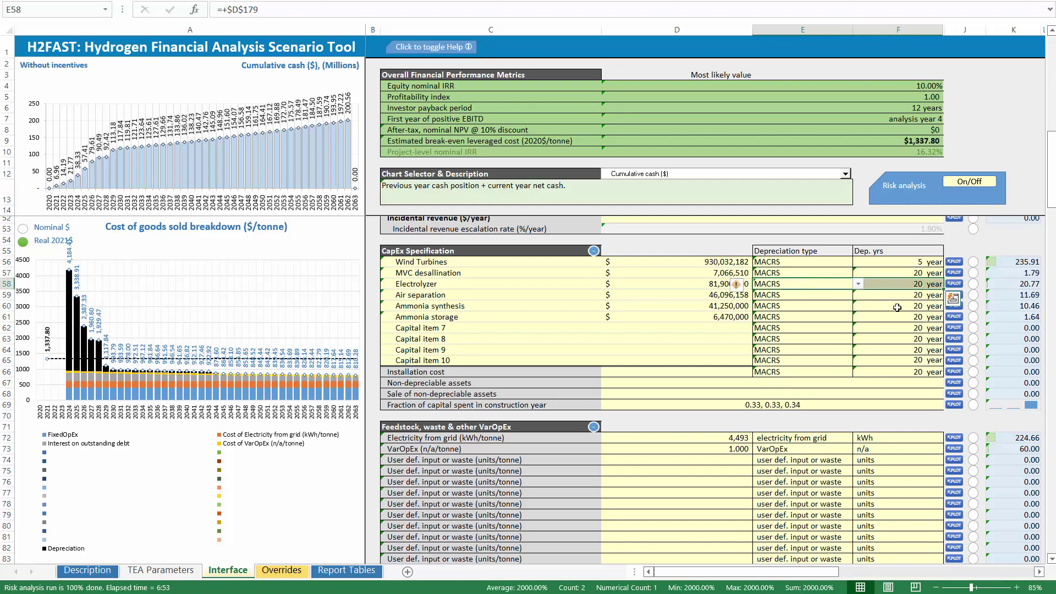
Step: Follow the Electrolyzer row out to the multi-scenario inputs and back, and review its cost and depreciation entries
key(Right)
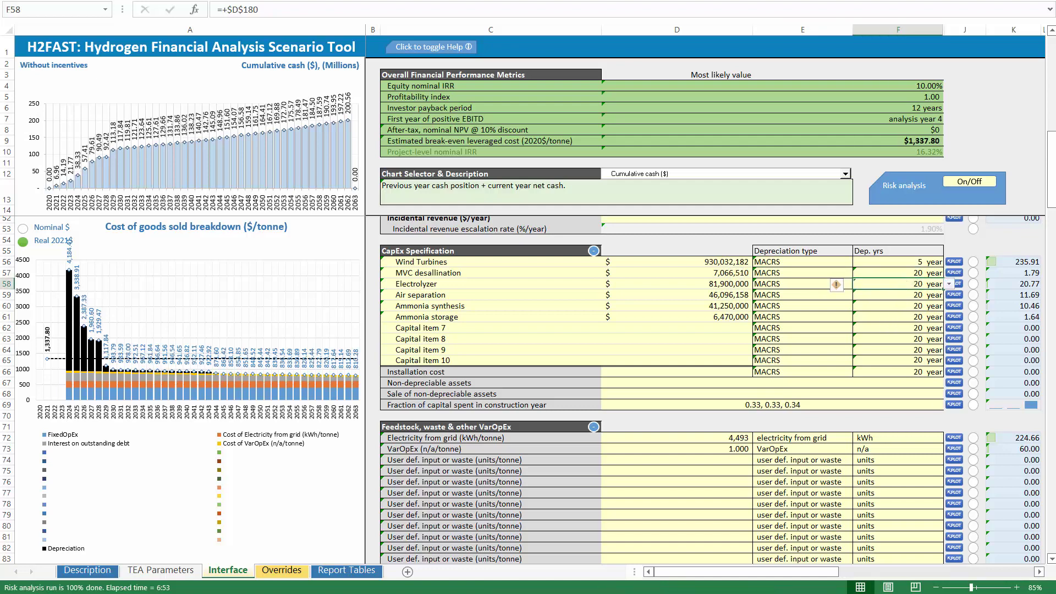
key(Right)
key(Right)
key(Right)
key(Right)
key(Right)
key(Right)
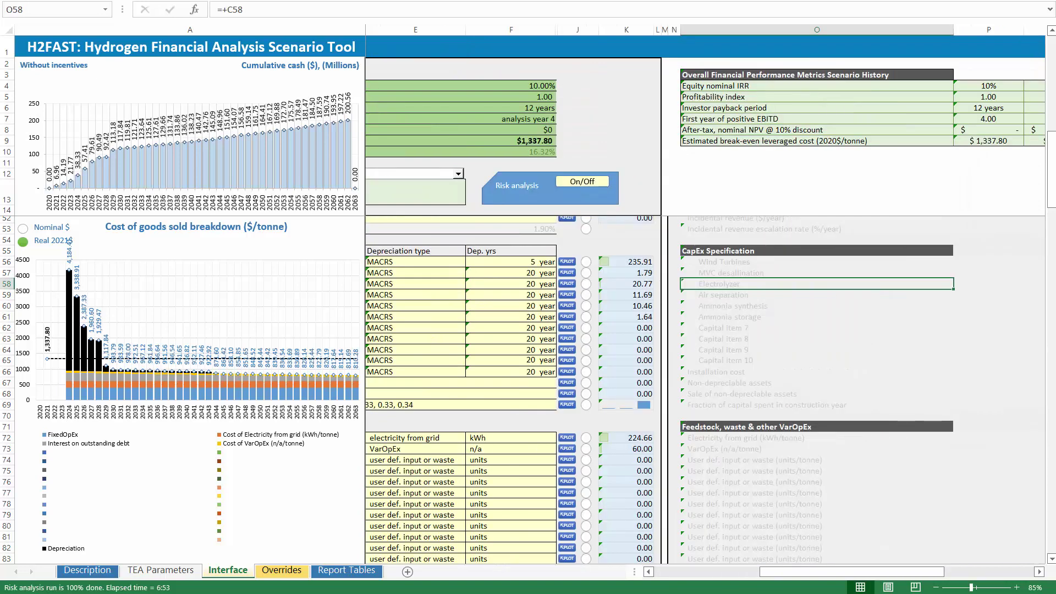
key(Left)
key(Left)
key(Left)
key(Left)
key(Left)
key(Left)
key(Left)
key(Left)
key(Left)
key(Left)
key(Left)
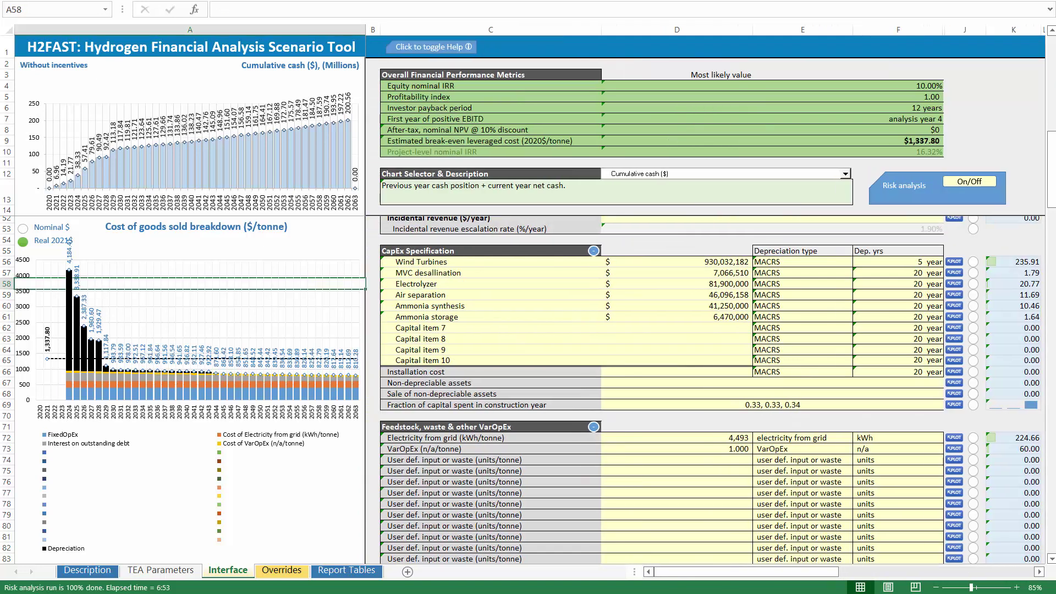
key(Right)
key(Right)
key(Right)
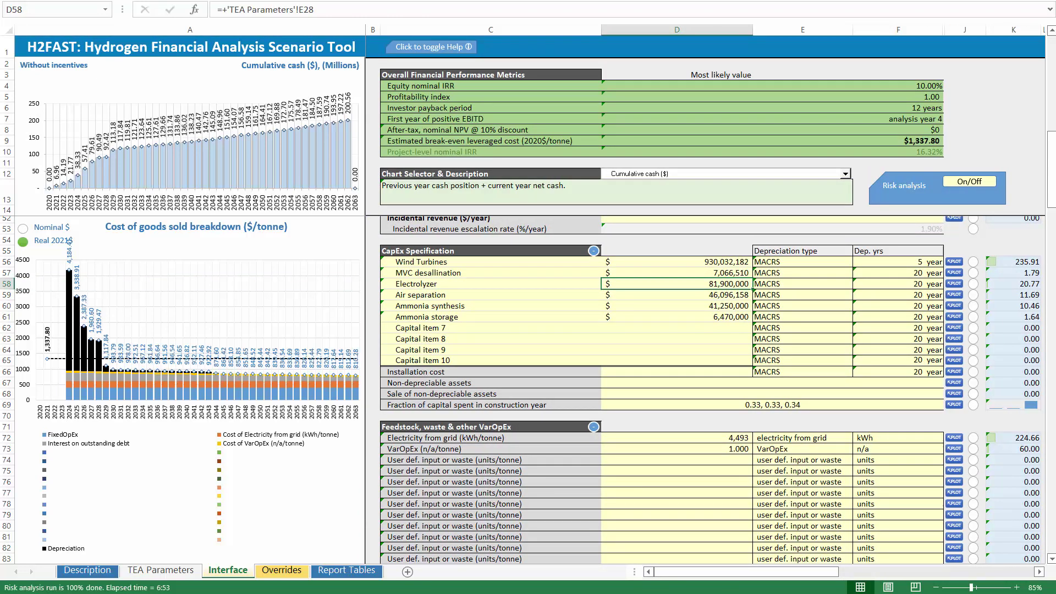
drag(911, 284, 548, 284)
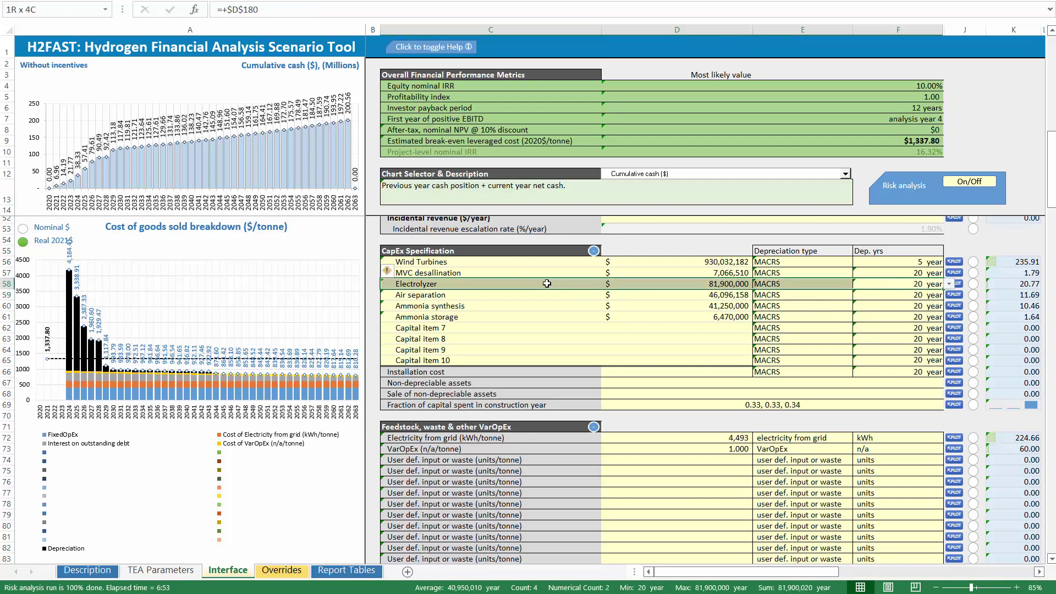
drag(475, 282, 475, 282)
Step: Plot the fraction of capital spent in construction year and examine its yearly split in the chart
scroll(694, 356, down, 1)
click(788, 375)
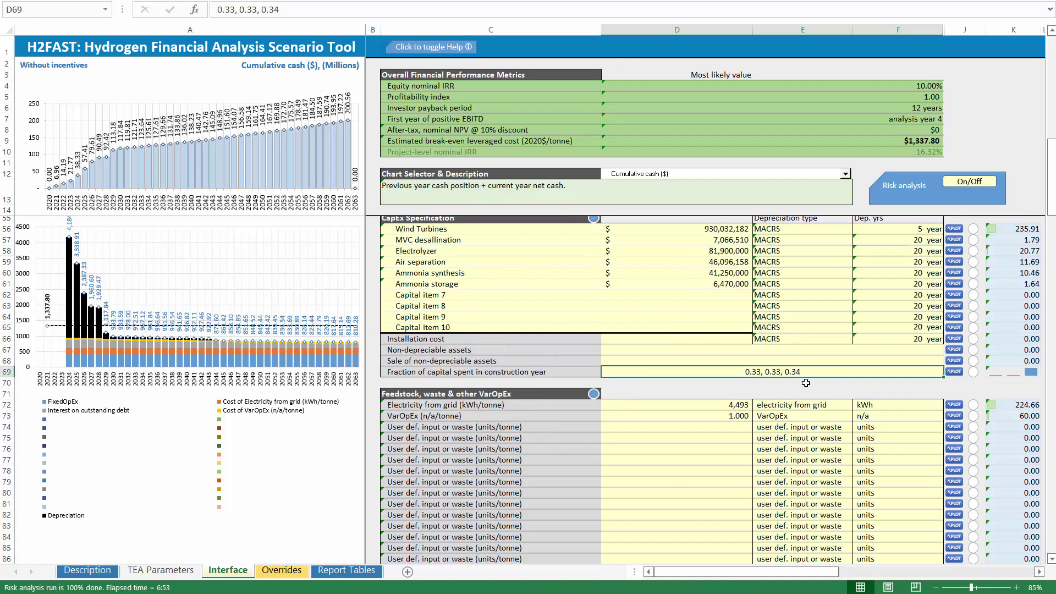
click(958, 373)
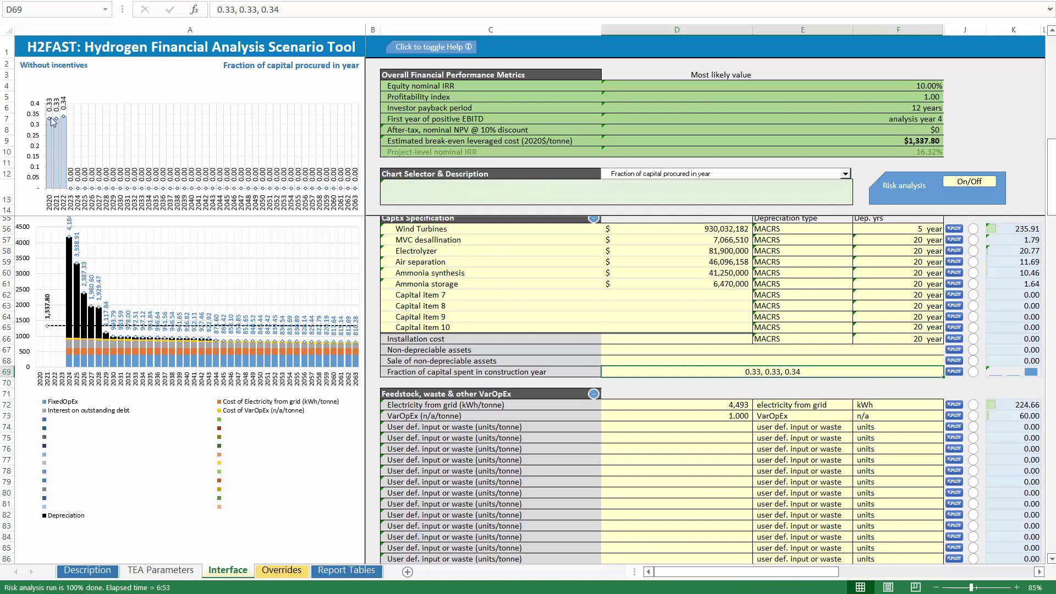
mouse_move(51, 122)
Step: Examine the VarOpEx and electricity from grid usage entries under Feedstock, waste & other VarOpEx
scroll(790, 381, down, 4)
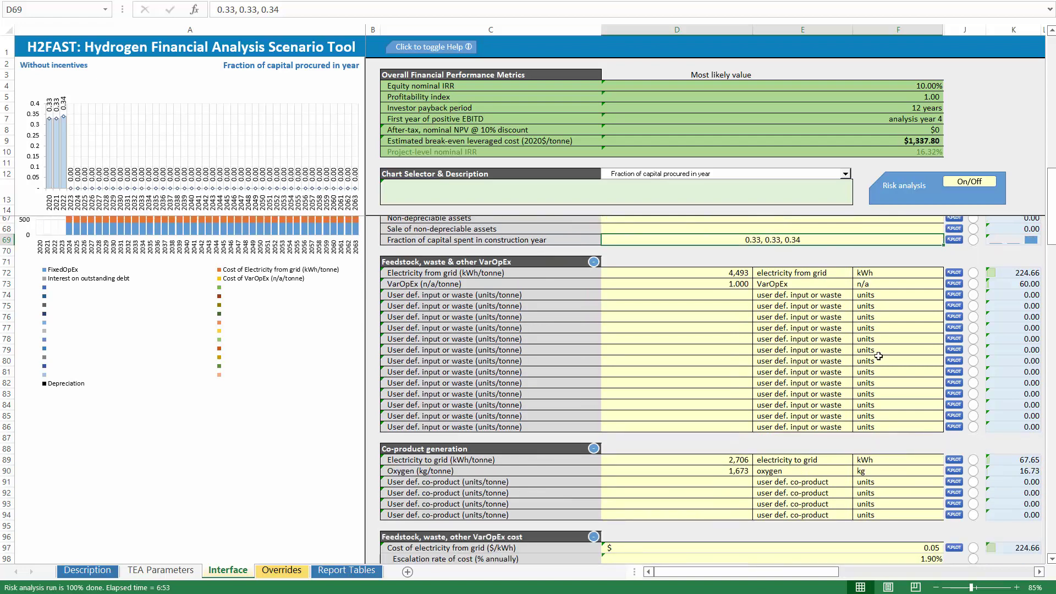
click(667, 282)
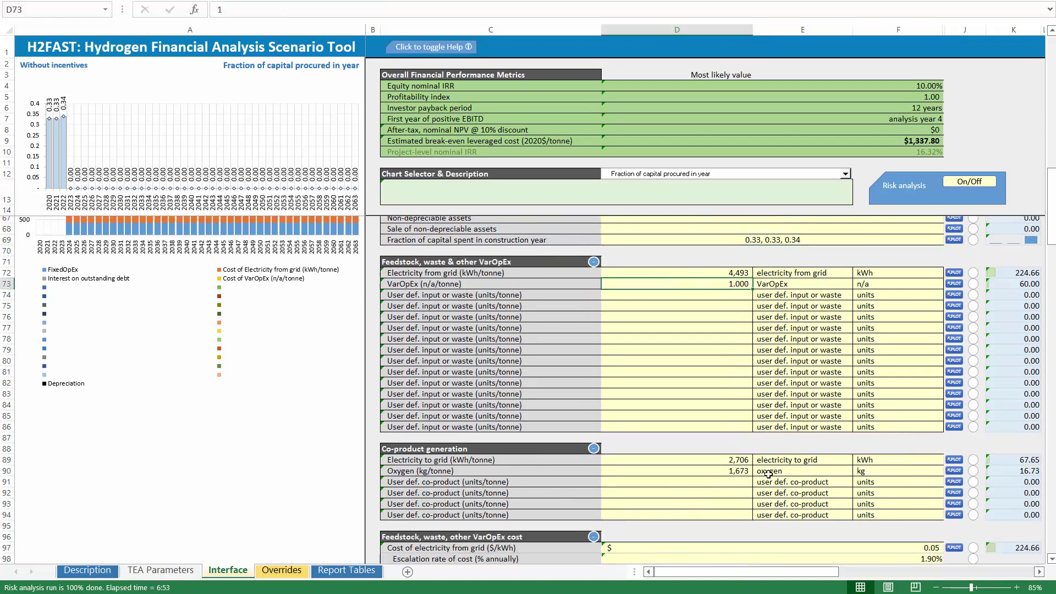
click(737, 272)
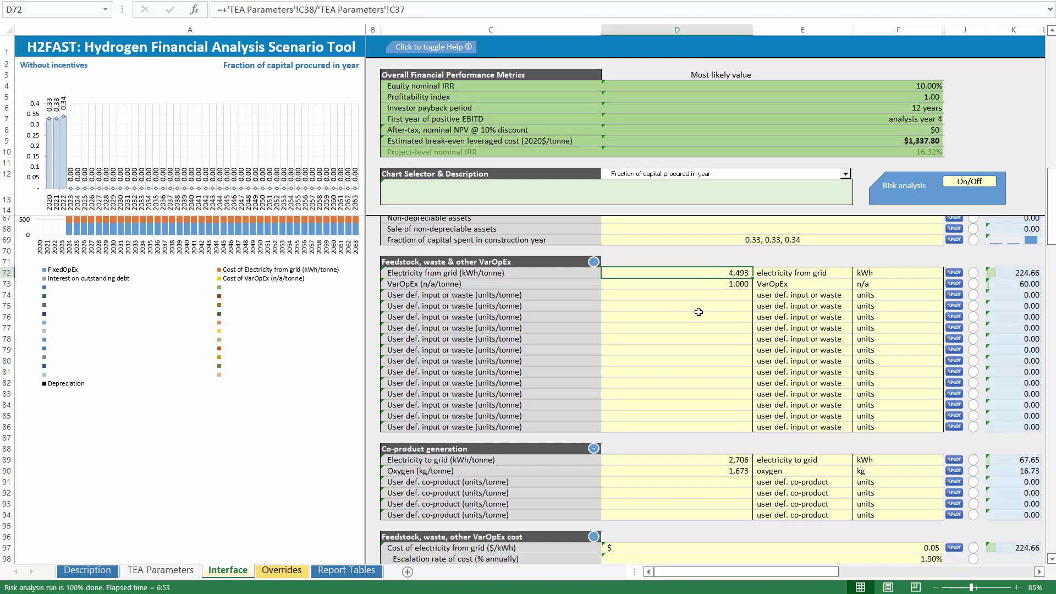
Step: Review the co-product generation entries for electricity to grid and oxygen, including the formula behind the electricity amount
scroll(706, 476, down, 5)
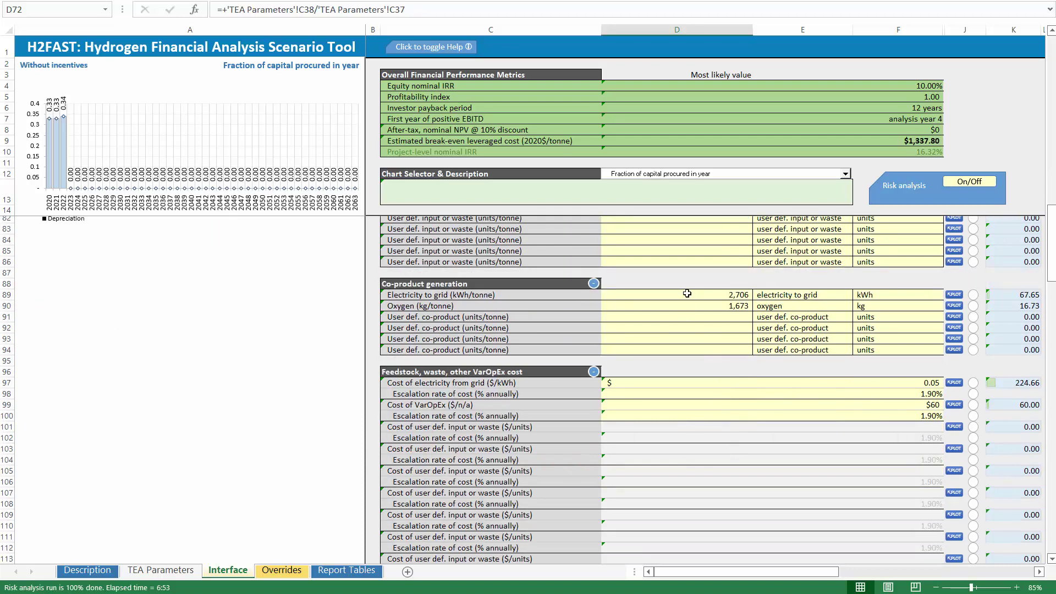
click(691, 296)
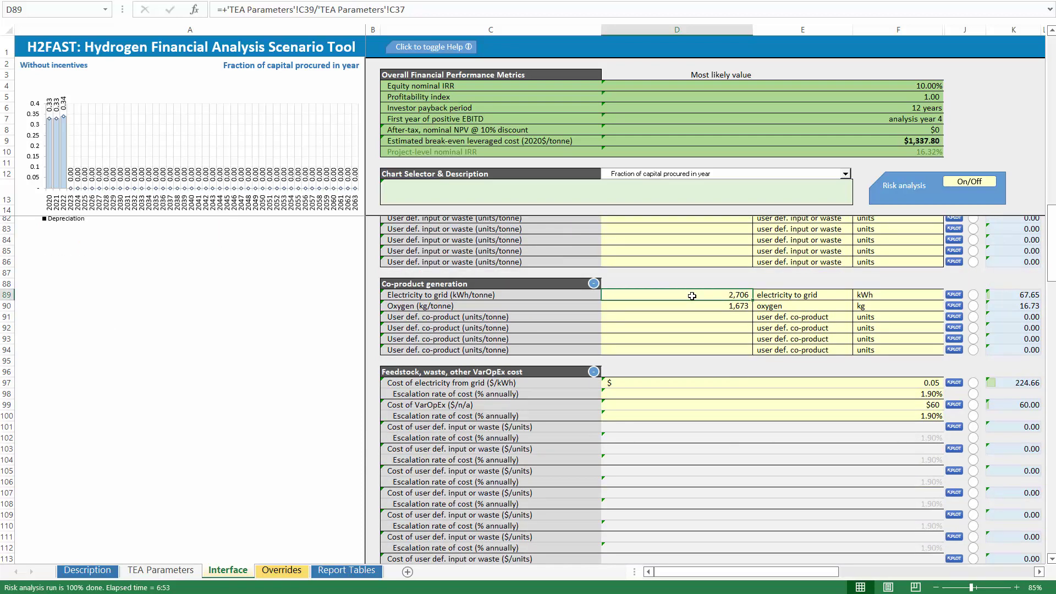
drag(762, 295, 807, 306)
scroll(772, 379, down, 4)
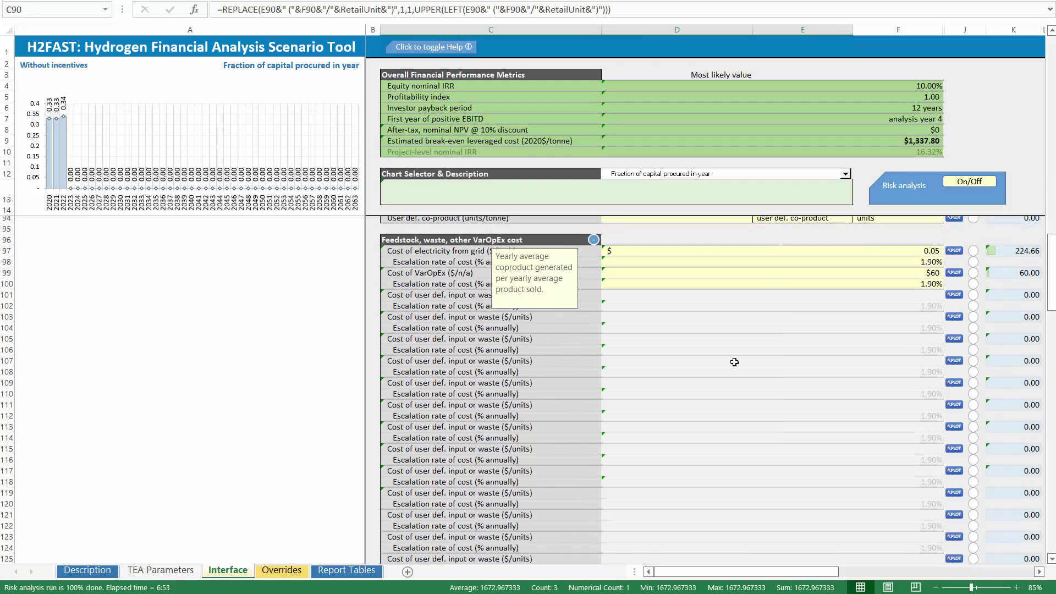
scroll(731, 362, up, 3)
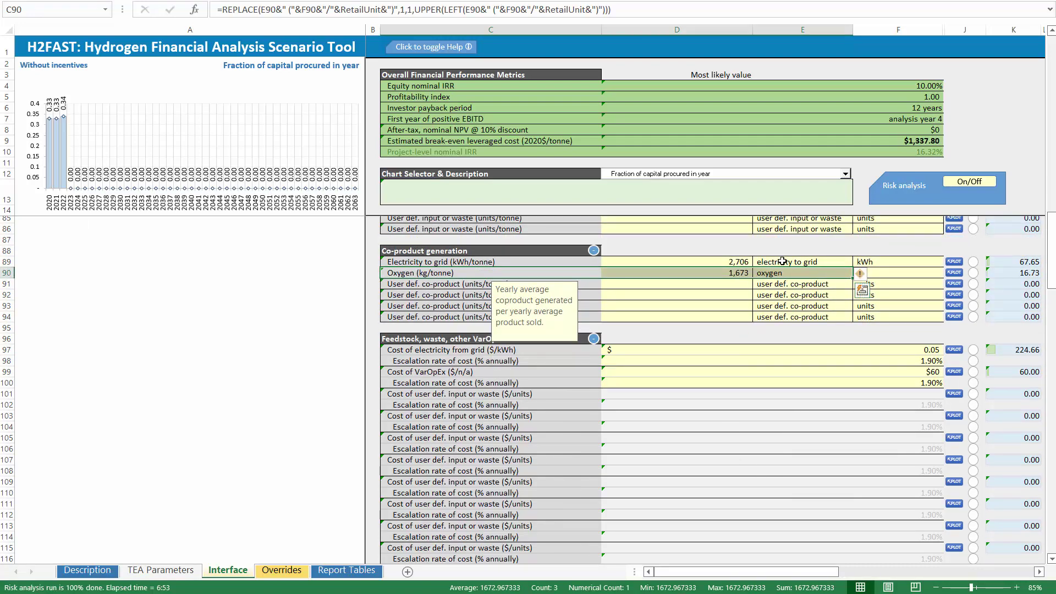
drag(773, 262, 546, 283)
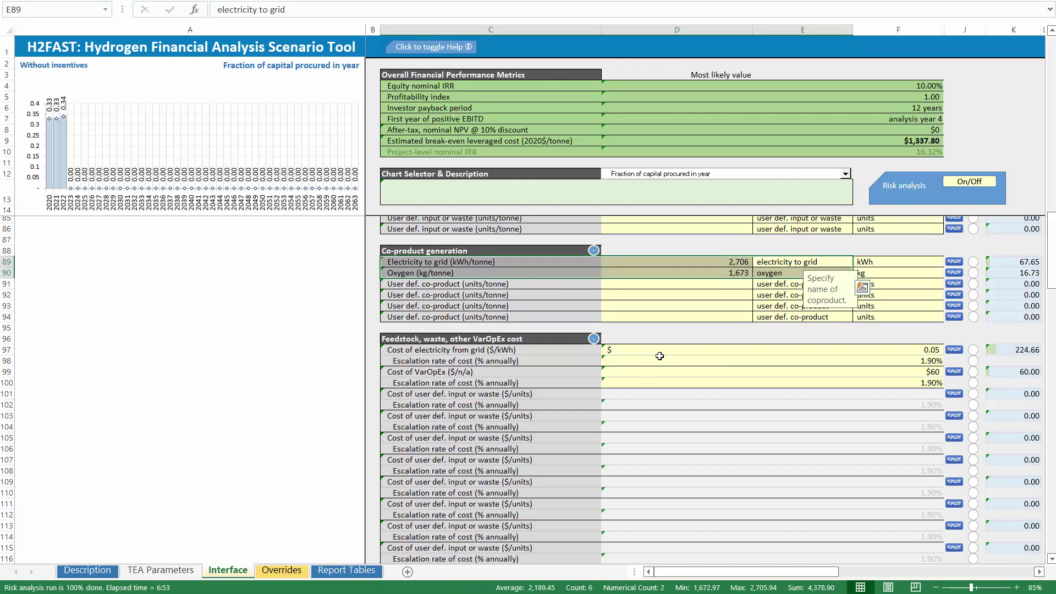
Step: Check the cost of electricity from grid and the cost of VarOpEx in the feedstock cost section
scroll(660, 356, down, 1)
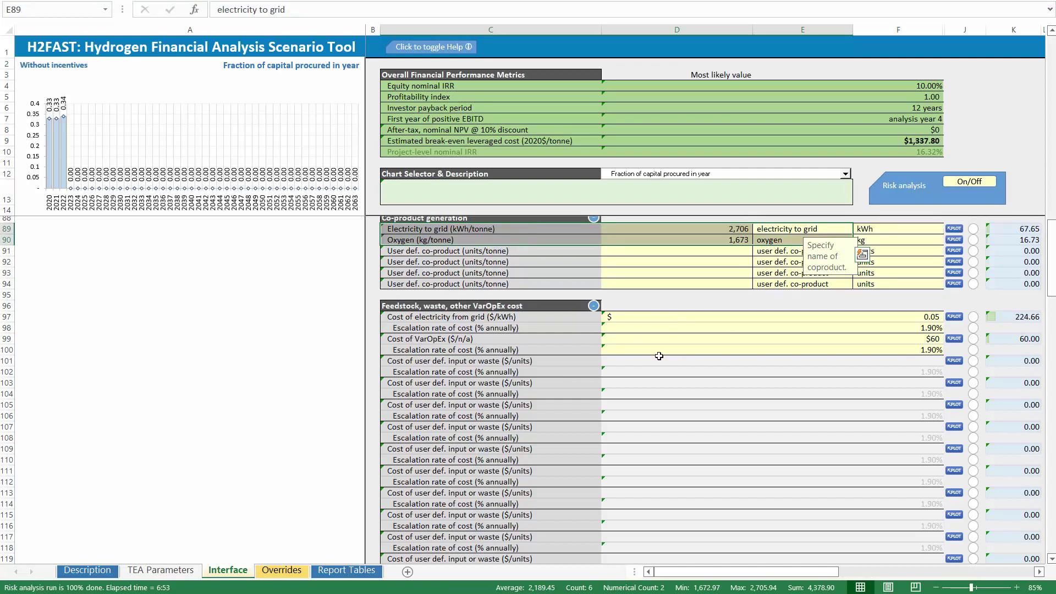
drag(490, 317, 750, 321)
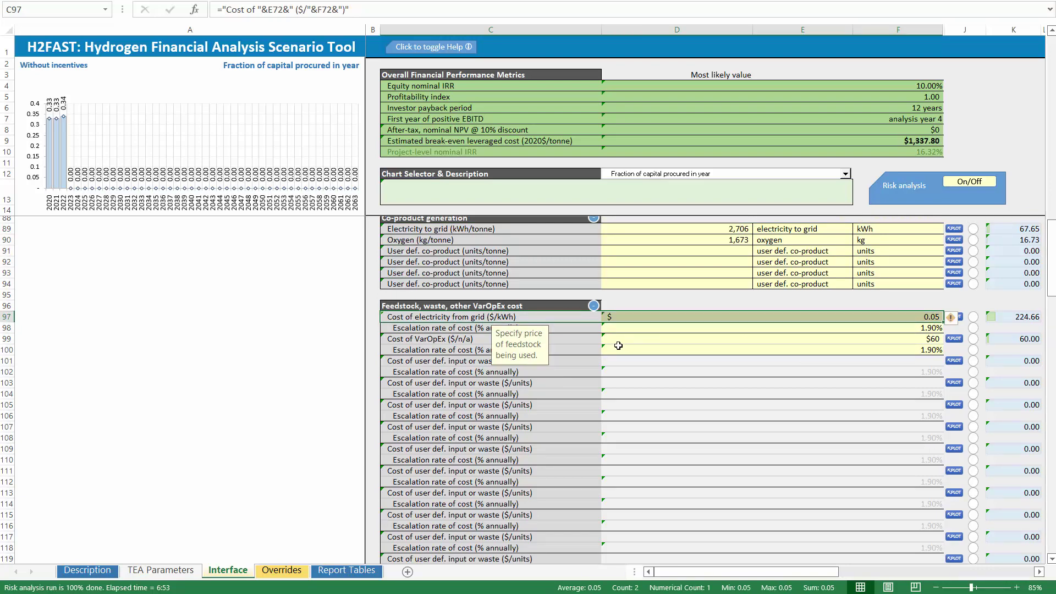
drag(619, 343, 561, 338)
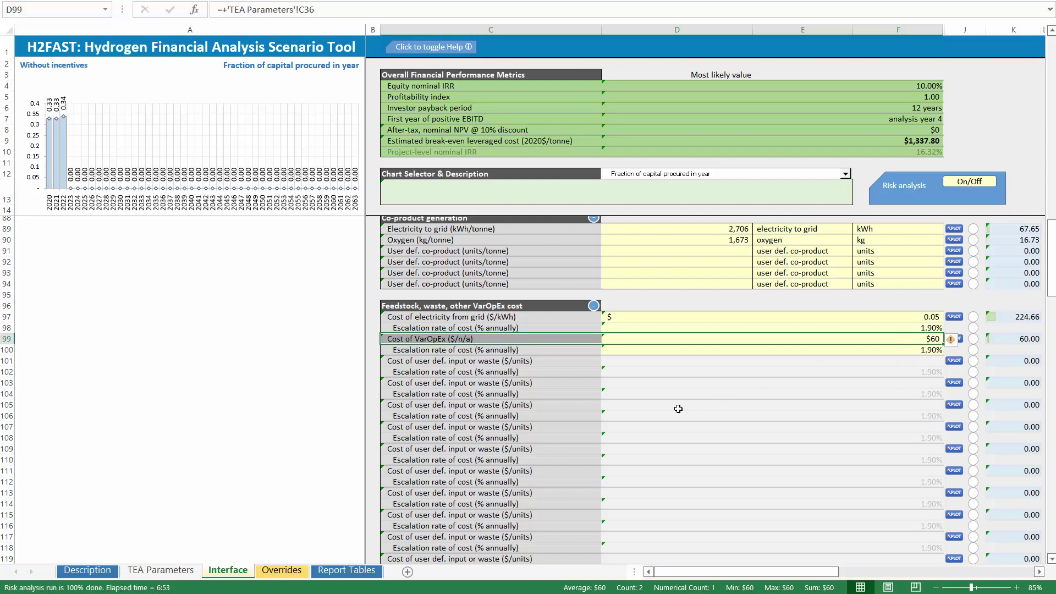
Step: Examine the co-product prices of electricity to grid and oxygen, and bring the FixedOpEx entry in Other Operating Expenses into view
scroll(678, 409, down, 13)
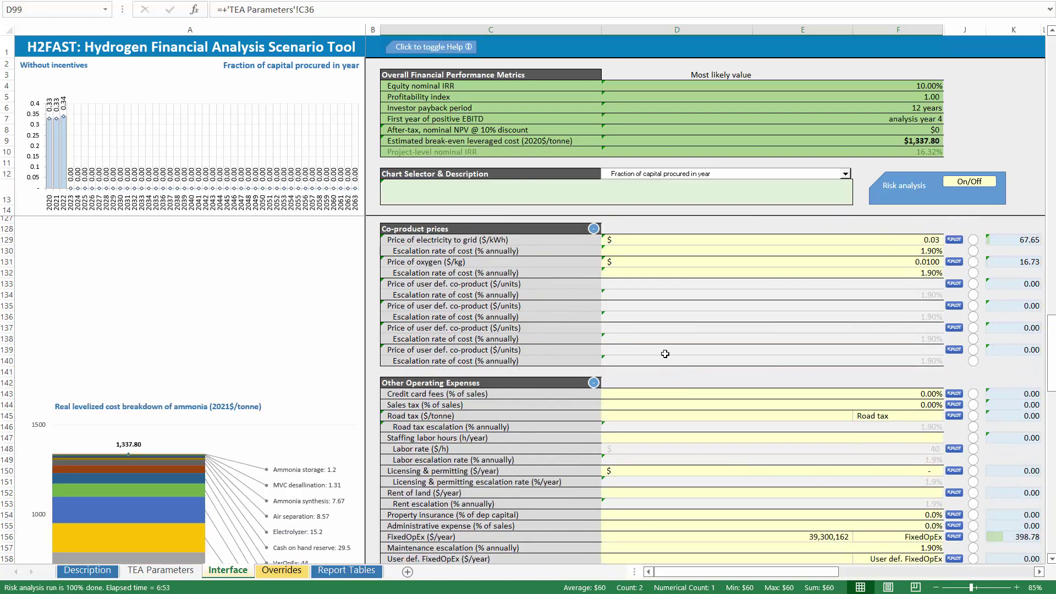
scroll(693, 319, up, 1)
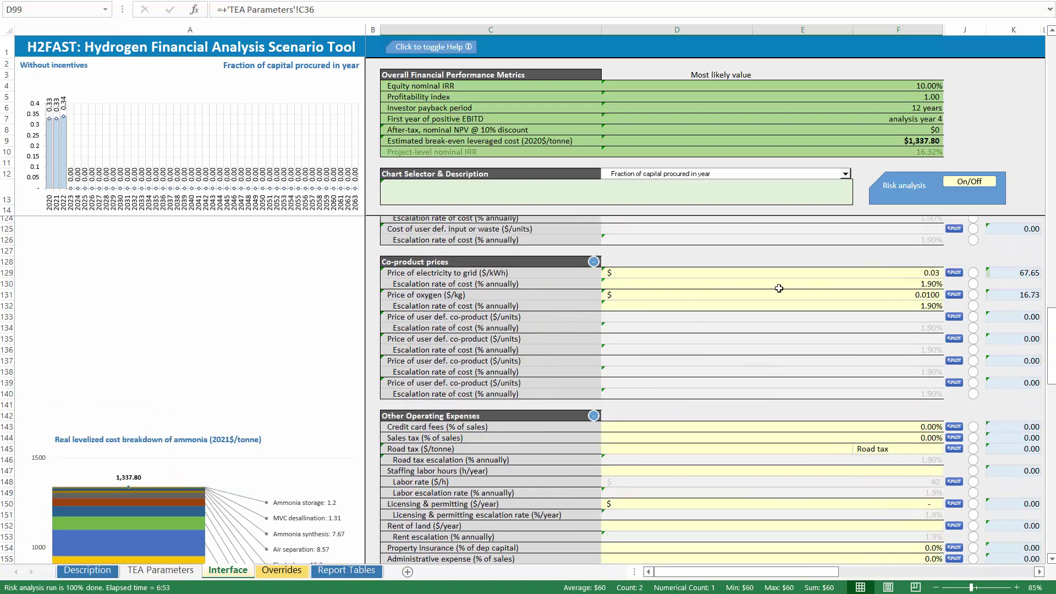
drag(839, 269, 552, 274)
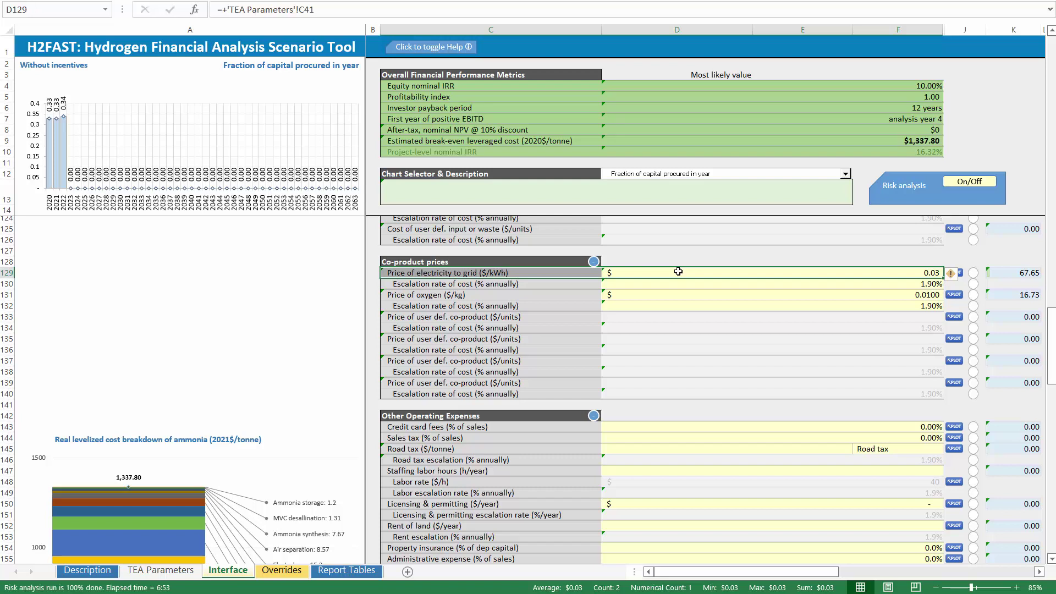
click(633, 292)
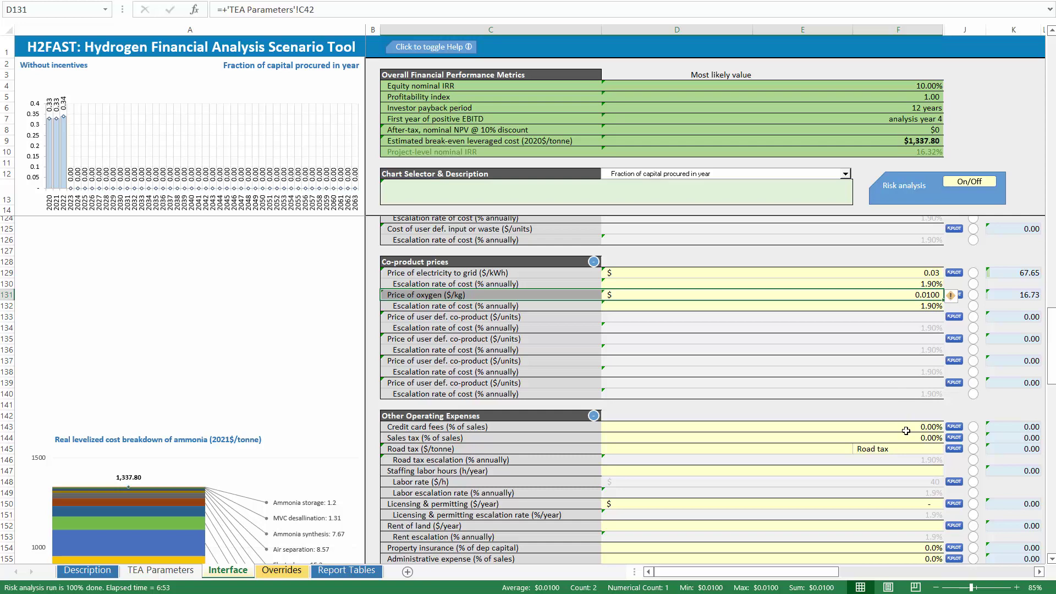
scroll(550, 358, down, 7)
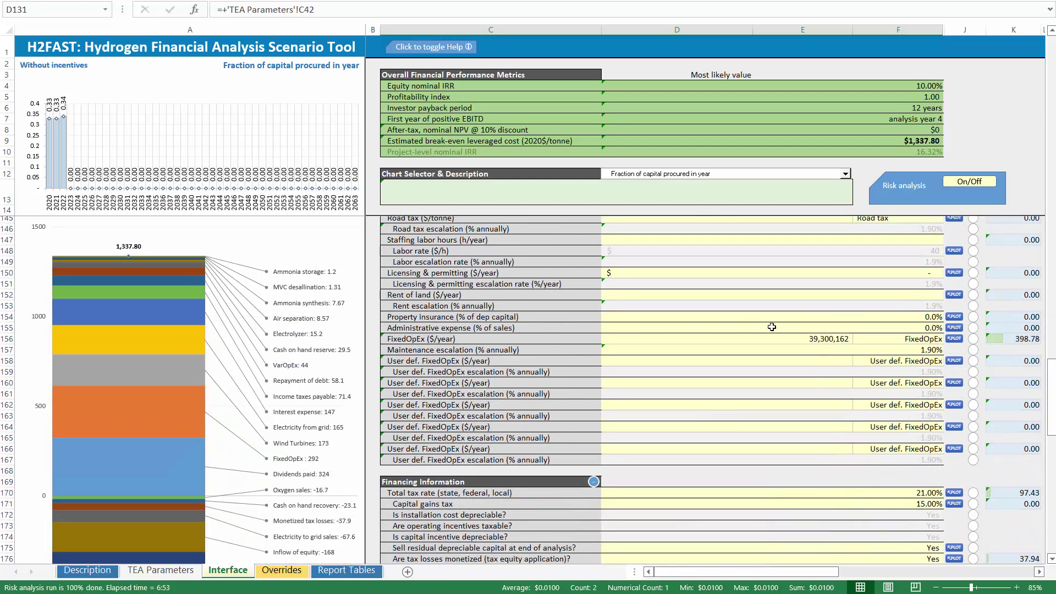
Step: Check the FixedOpEx entry in the operating expenses and highlight the whole Financing Information section for review
click(530, 340)
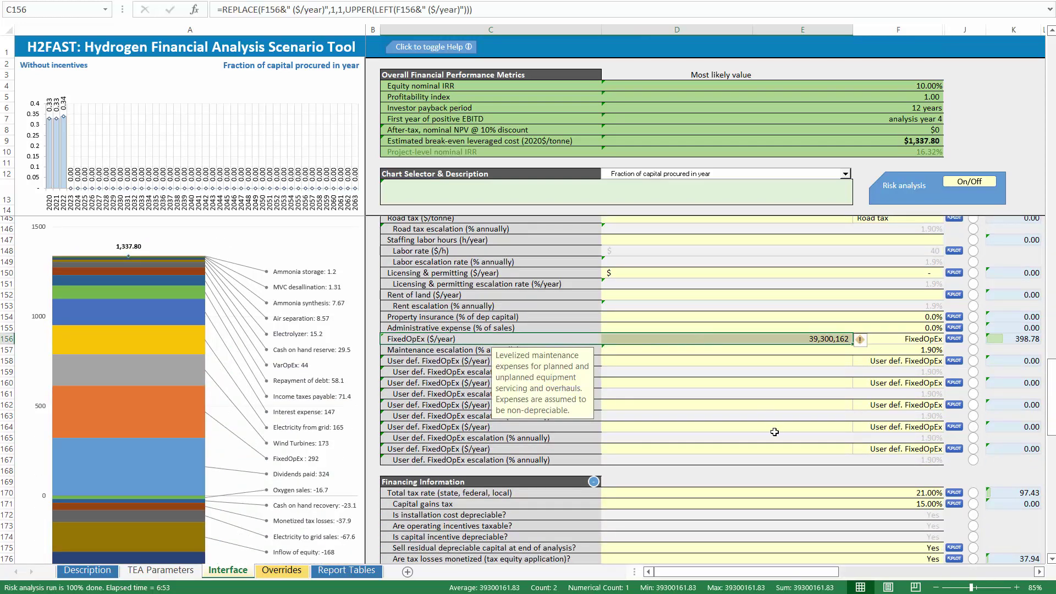
scroll(775, 432, down, 6)
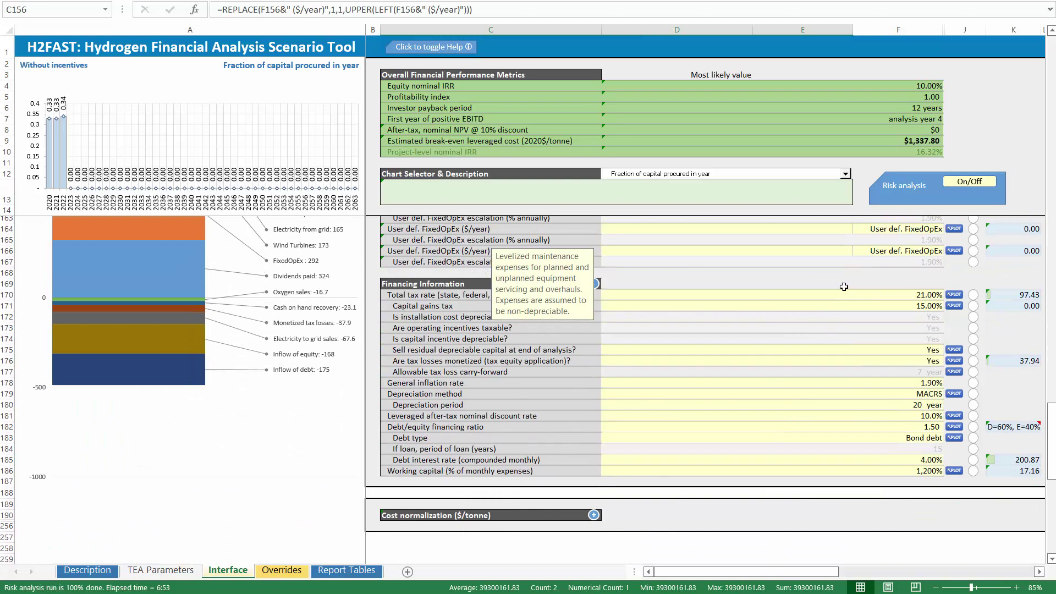
drag(844, 287, 480, 474)
scroll(795, 374, up, 1)
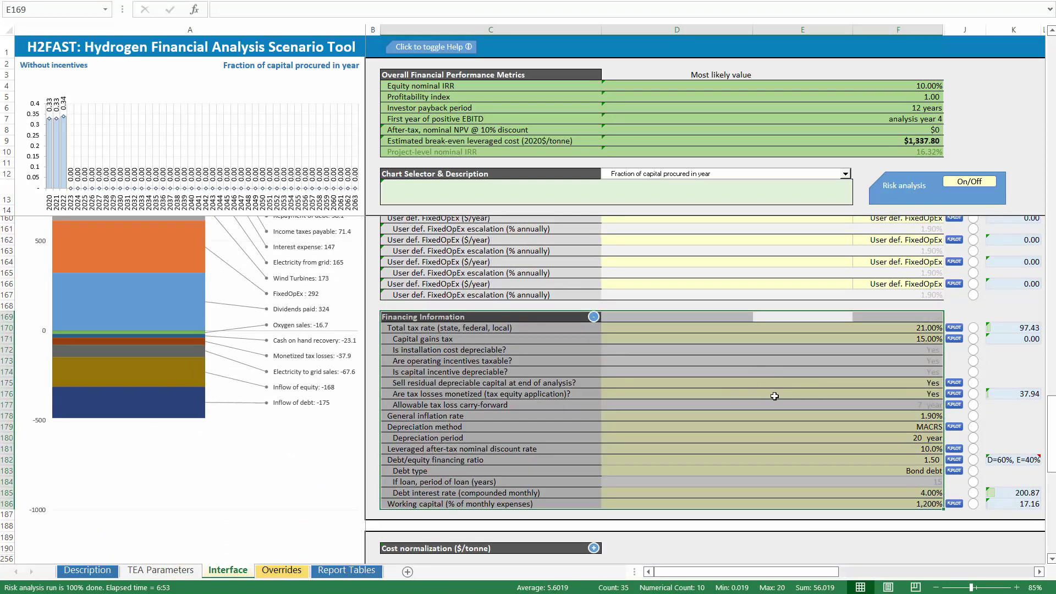
Step: Examine the real levelized cost breakdown of ammonia chart at the start of the Interface sheet
scroll(446, 350, up, 20)
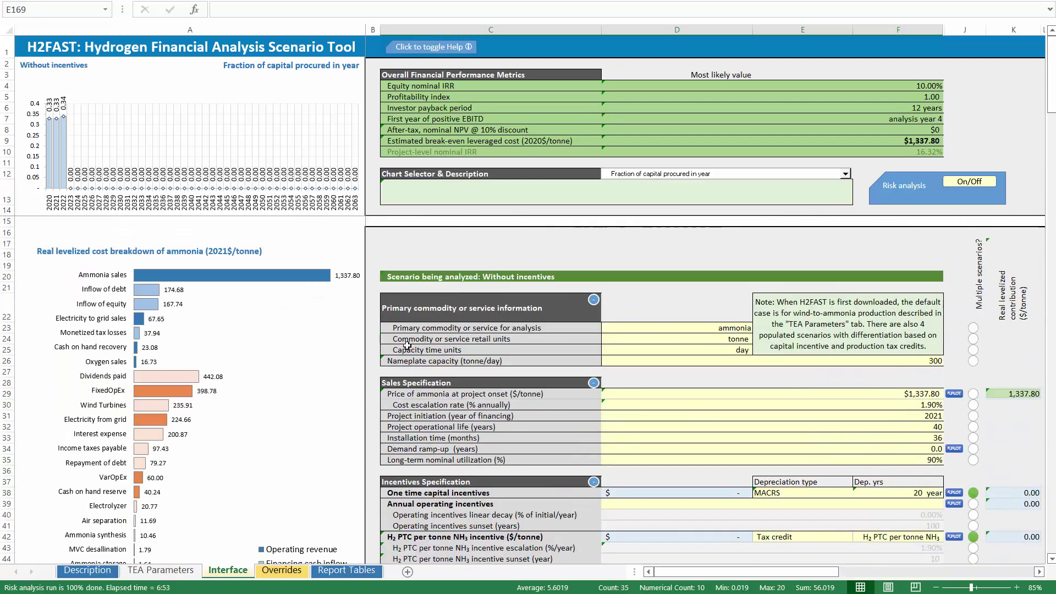
click(382, 254)
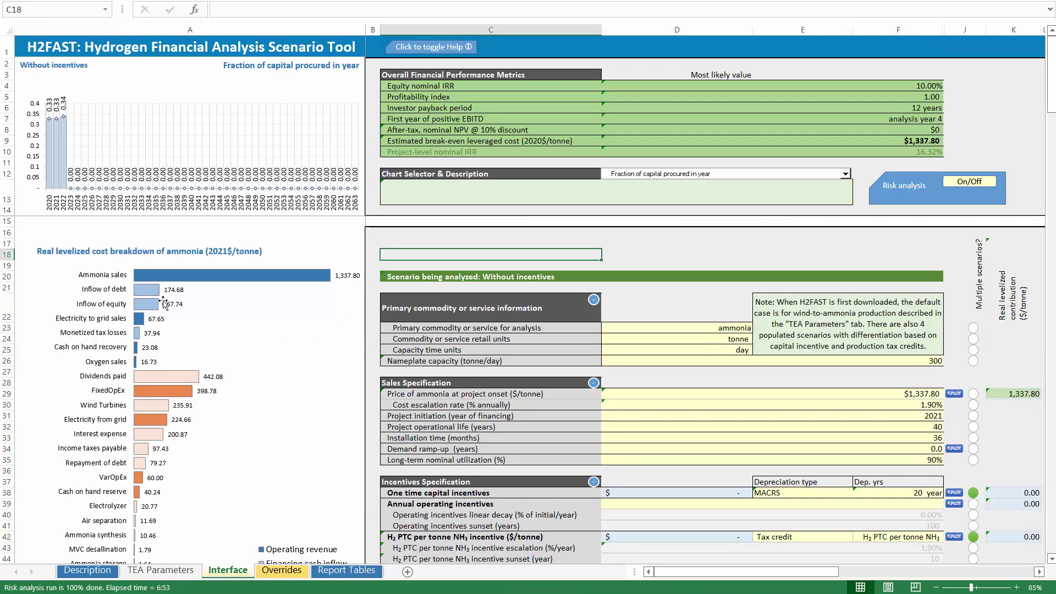
scroll(167, 302, down, 1)
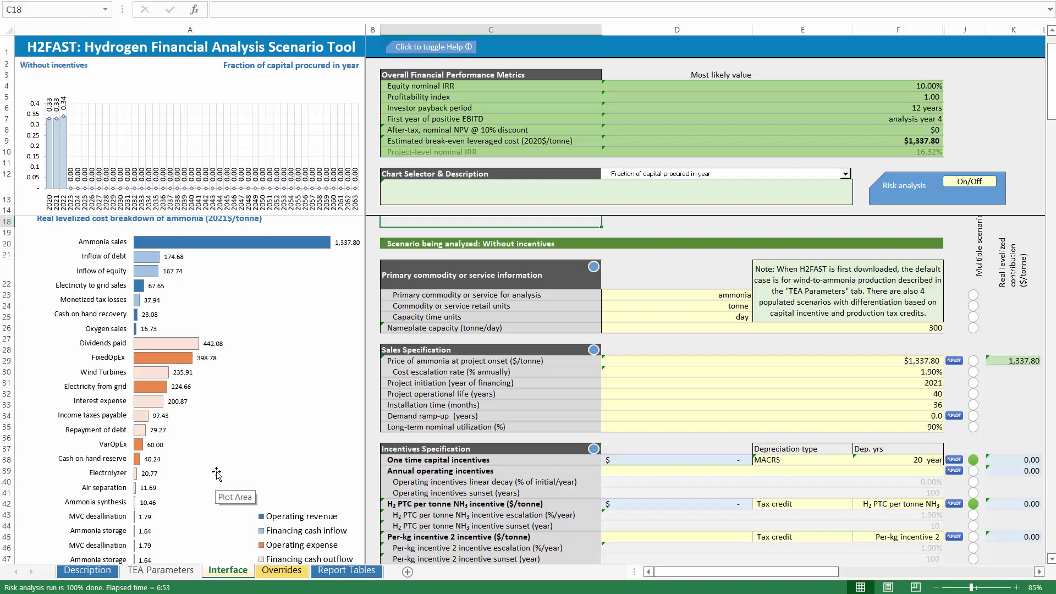
Step: Review the Report Tables sheet from the income statement through the cash flow statement, balance sheet, and sources and uses
click(347, 570)
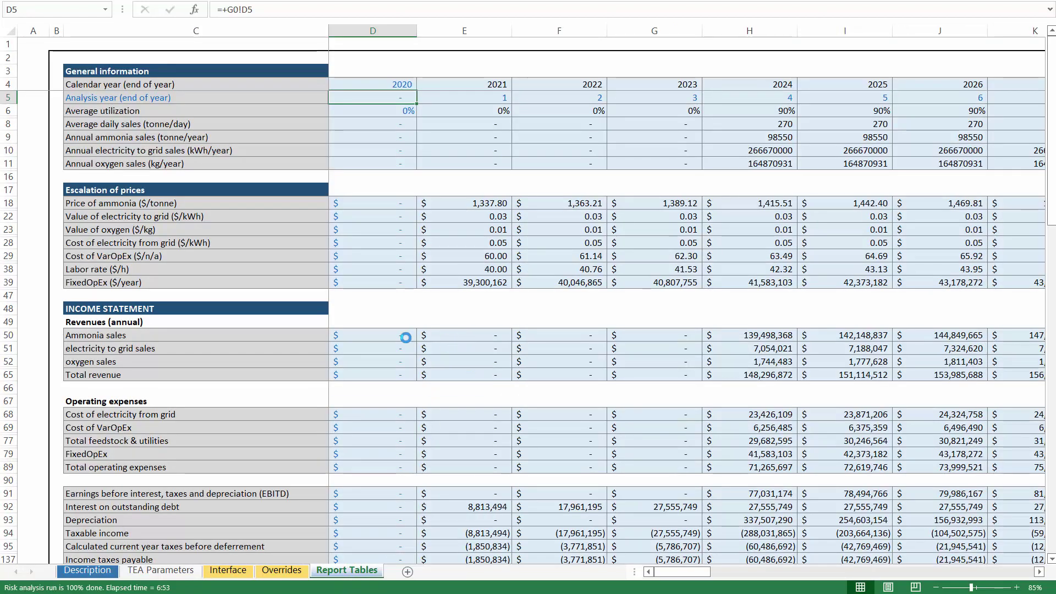
click(236, 297)
ctrl+scroll(366, 303, down, 1)
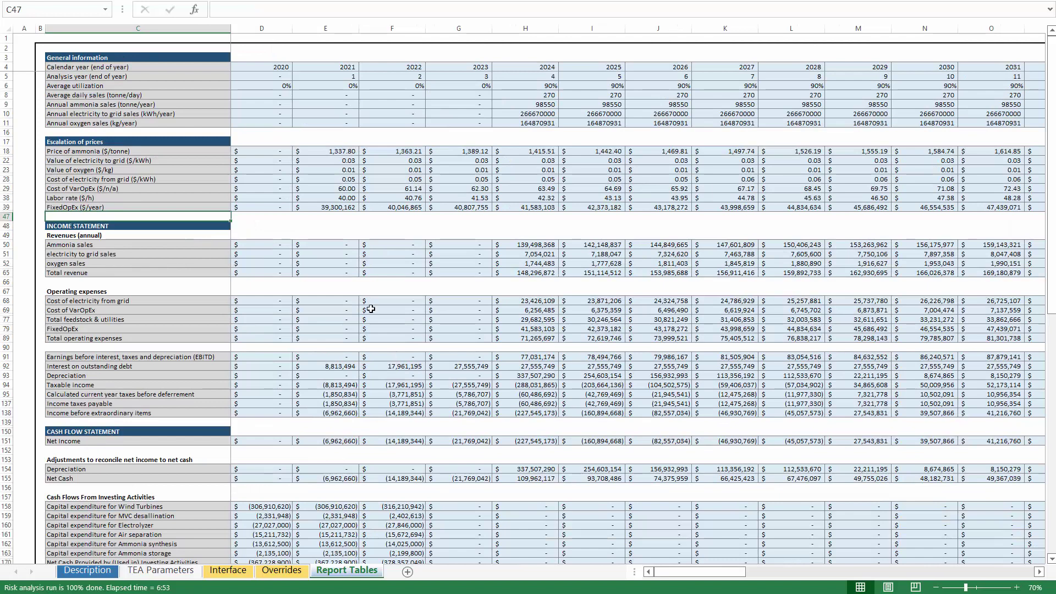
click(513, 262)
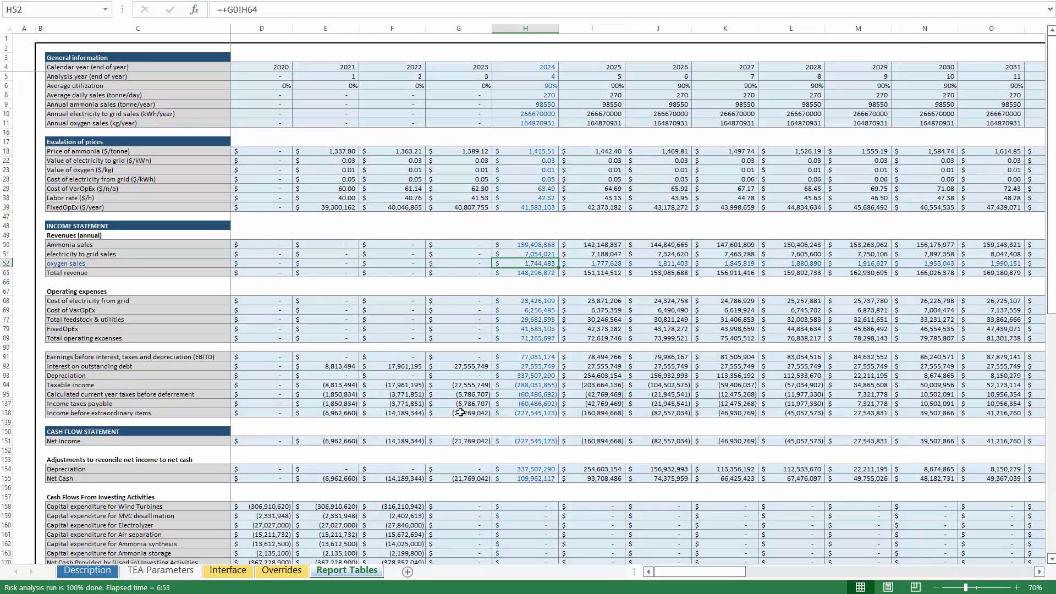
scroll(460, 413, down, 15)
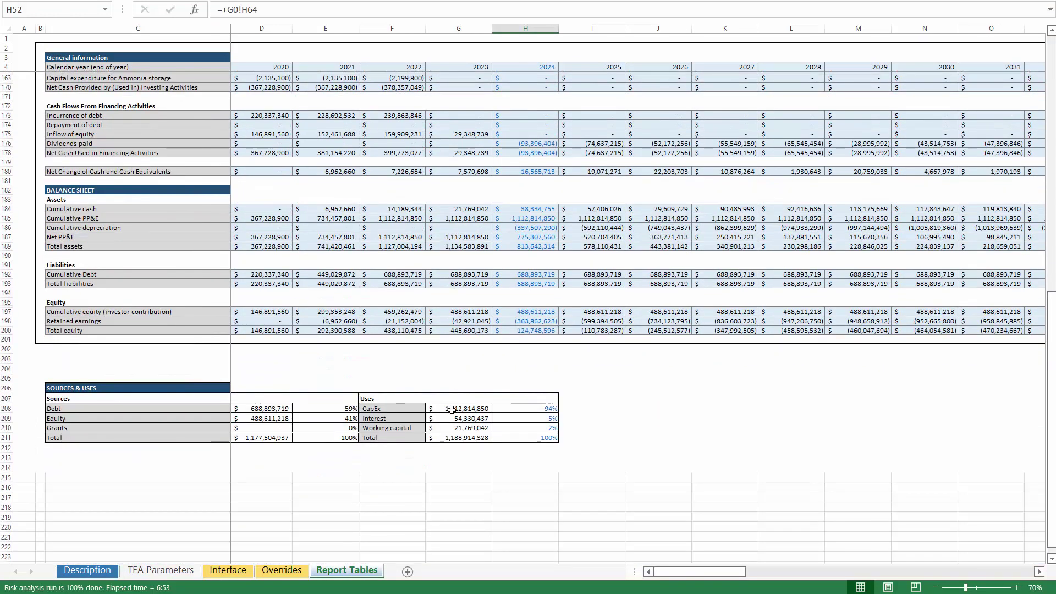
click(684, 237)
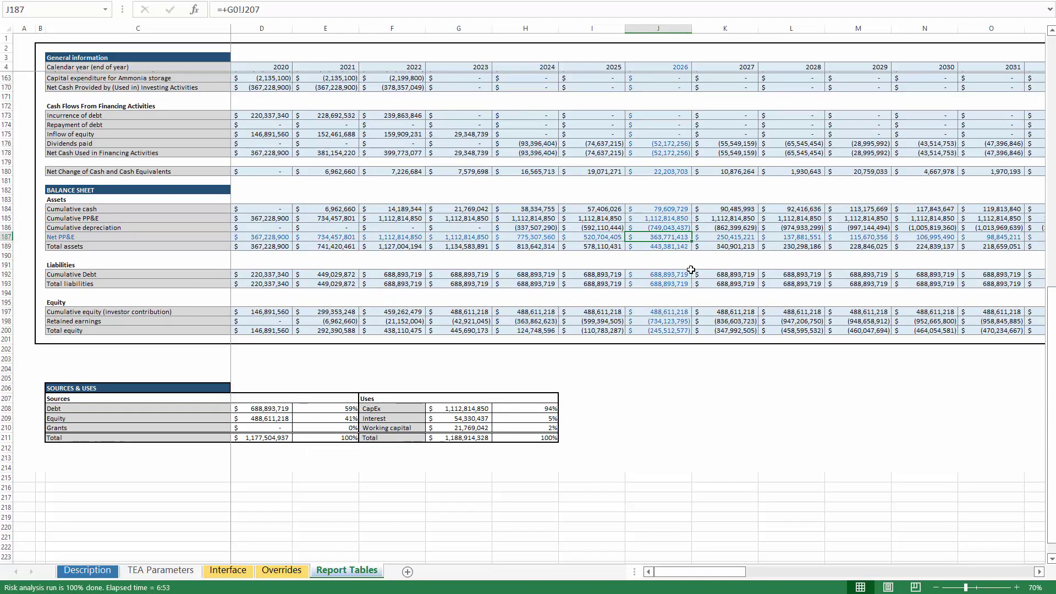
Step: Inspect the yearly columns of the Report Tables along the average utilization row, out to the final analysis year and back
scroll(691, 270, up, 15)
ctrl+scroll(722, 128, down, 1)
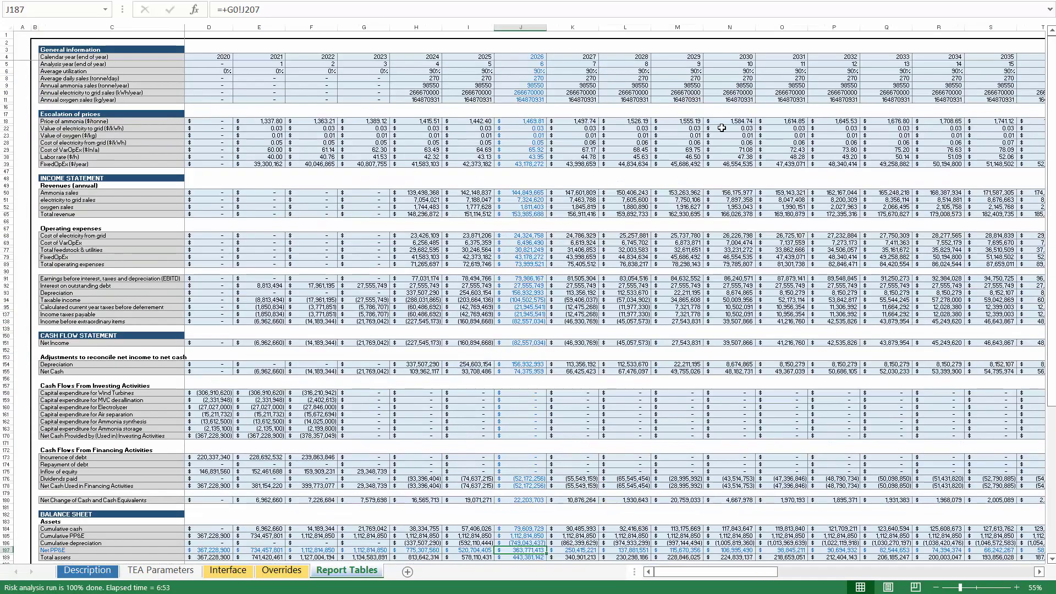
click(737, 71)
key(ctrl+Right)
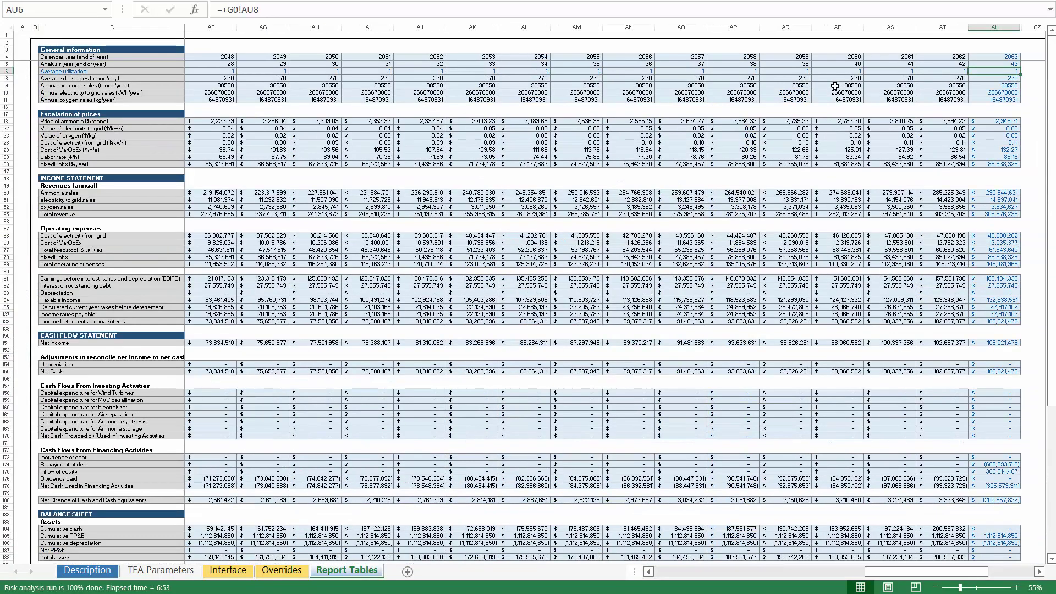
key(ctrl+Left)
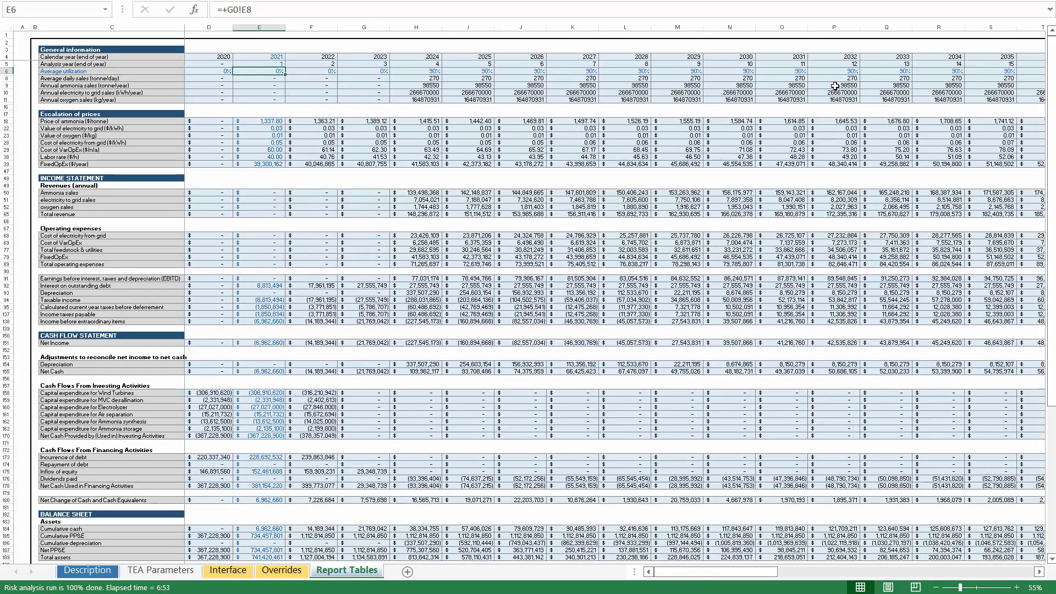
Step: Return to the Interface sheet and examine the primary commodity or service information and the sales specification inputs
click(227, 570)
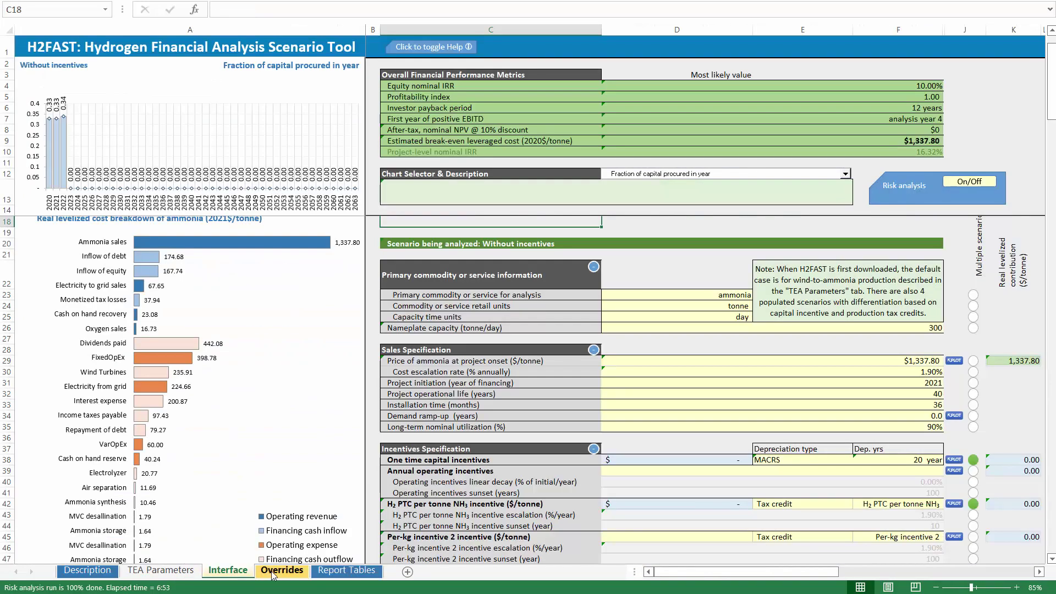
click(718, 305)
click(722, 296)
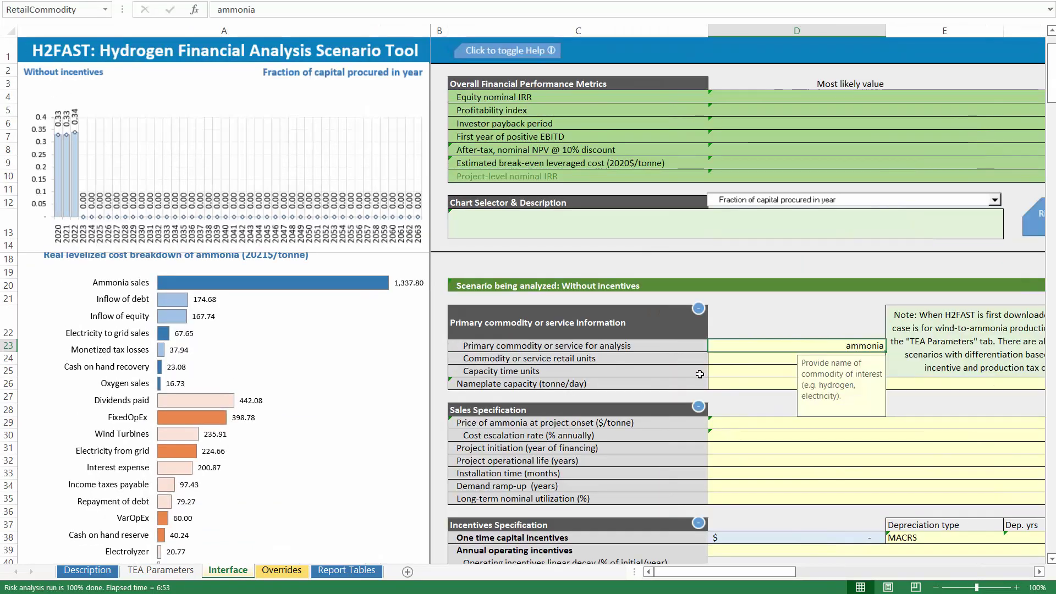
ctrl+scroll(700, 374, up, 1)
click(840, 327)
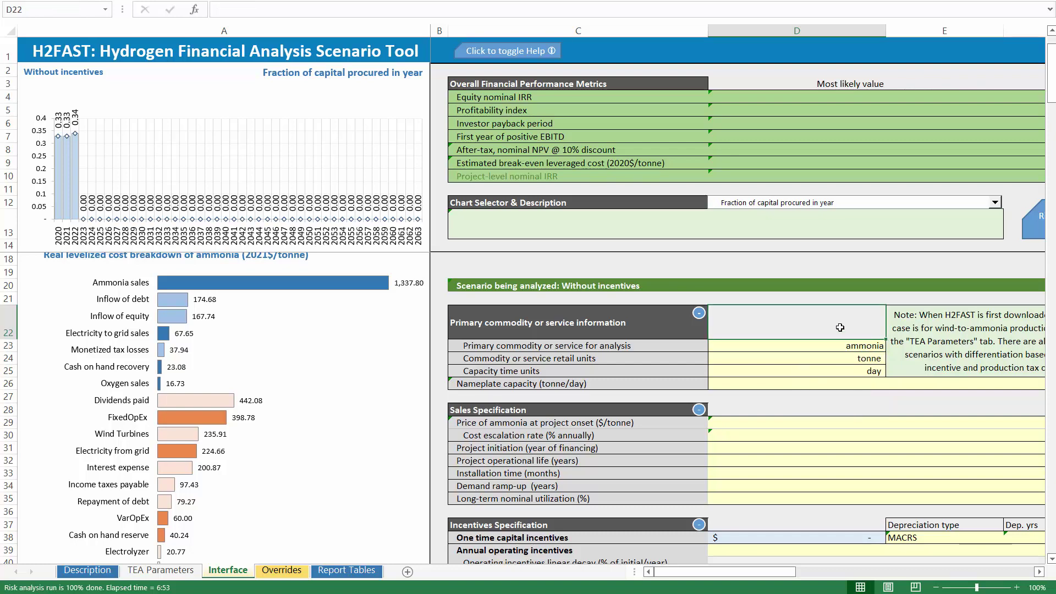
scroll(840, 328, down, 2)
scroll(840, 327, up, 1)
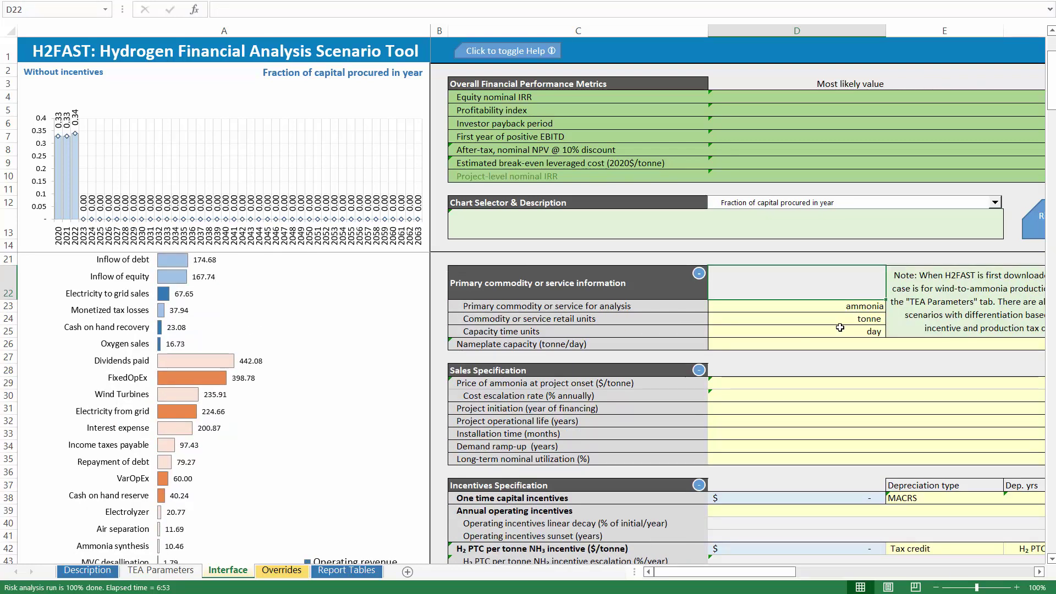
ctrl+scroll(840, 327, down, 1)
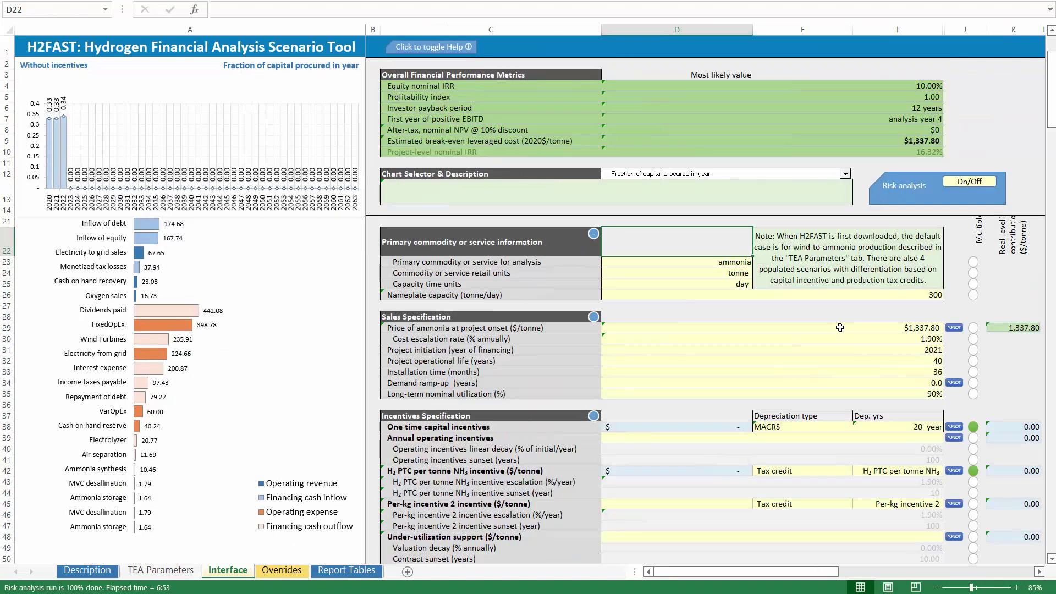